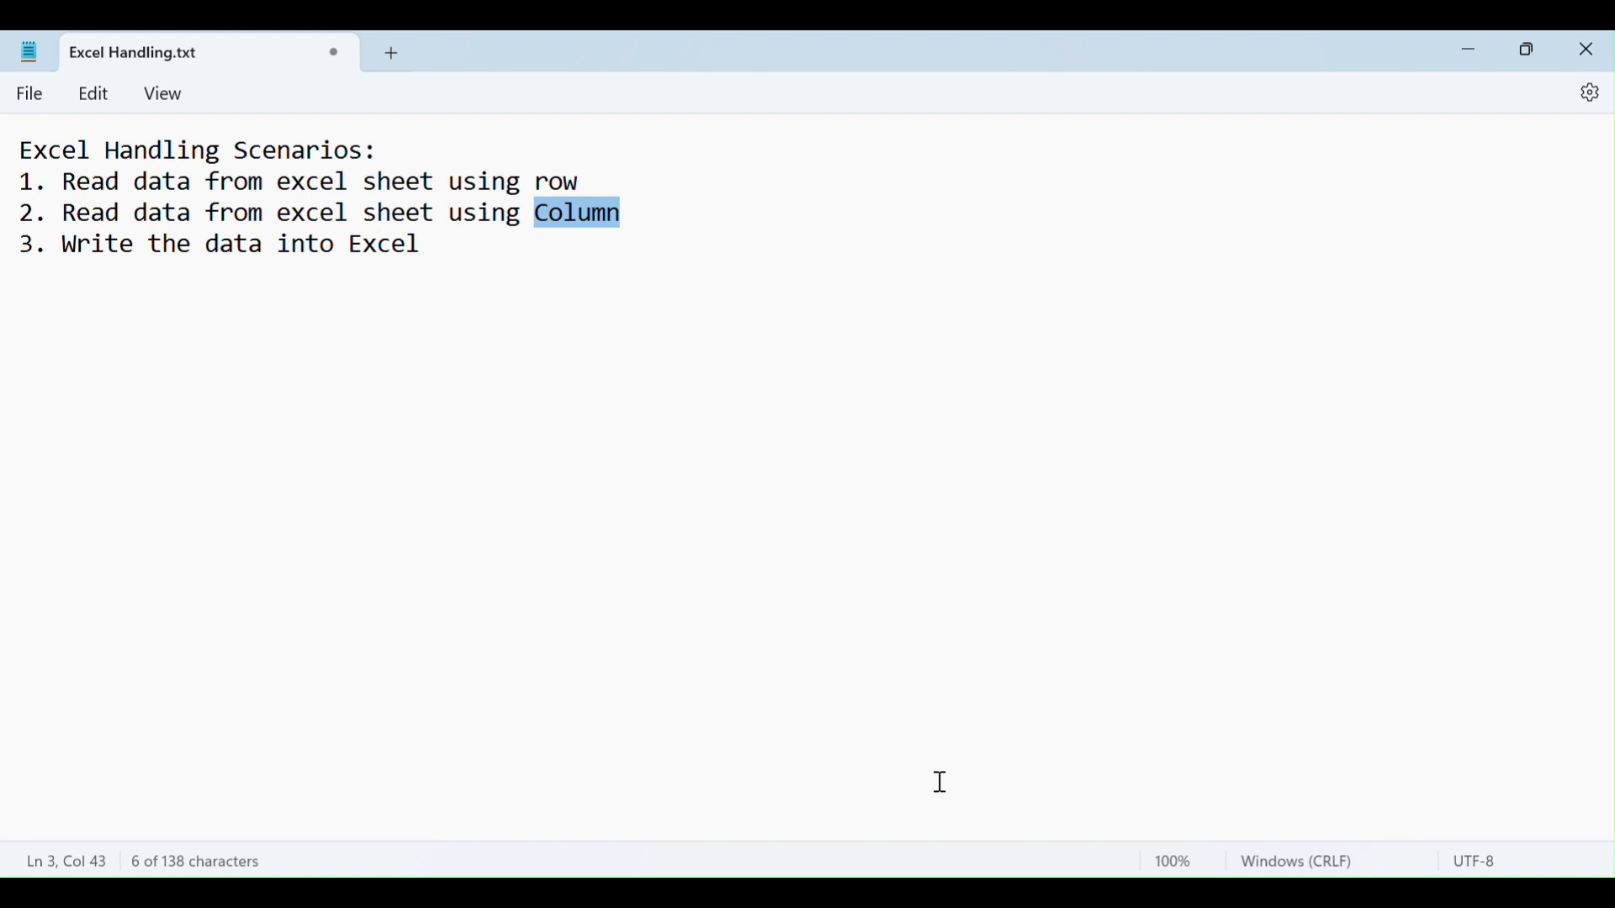
# Step: Switch to the Student_Marks workbook in Excel and examine the first student's marks and Exam_Status cells on the Class10 sheet
pyautogui.hotkey('alt', 'Tab')
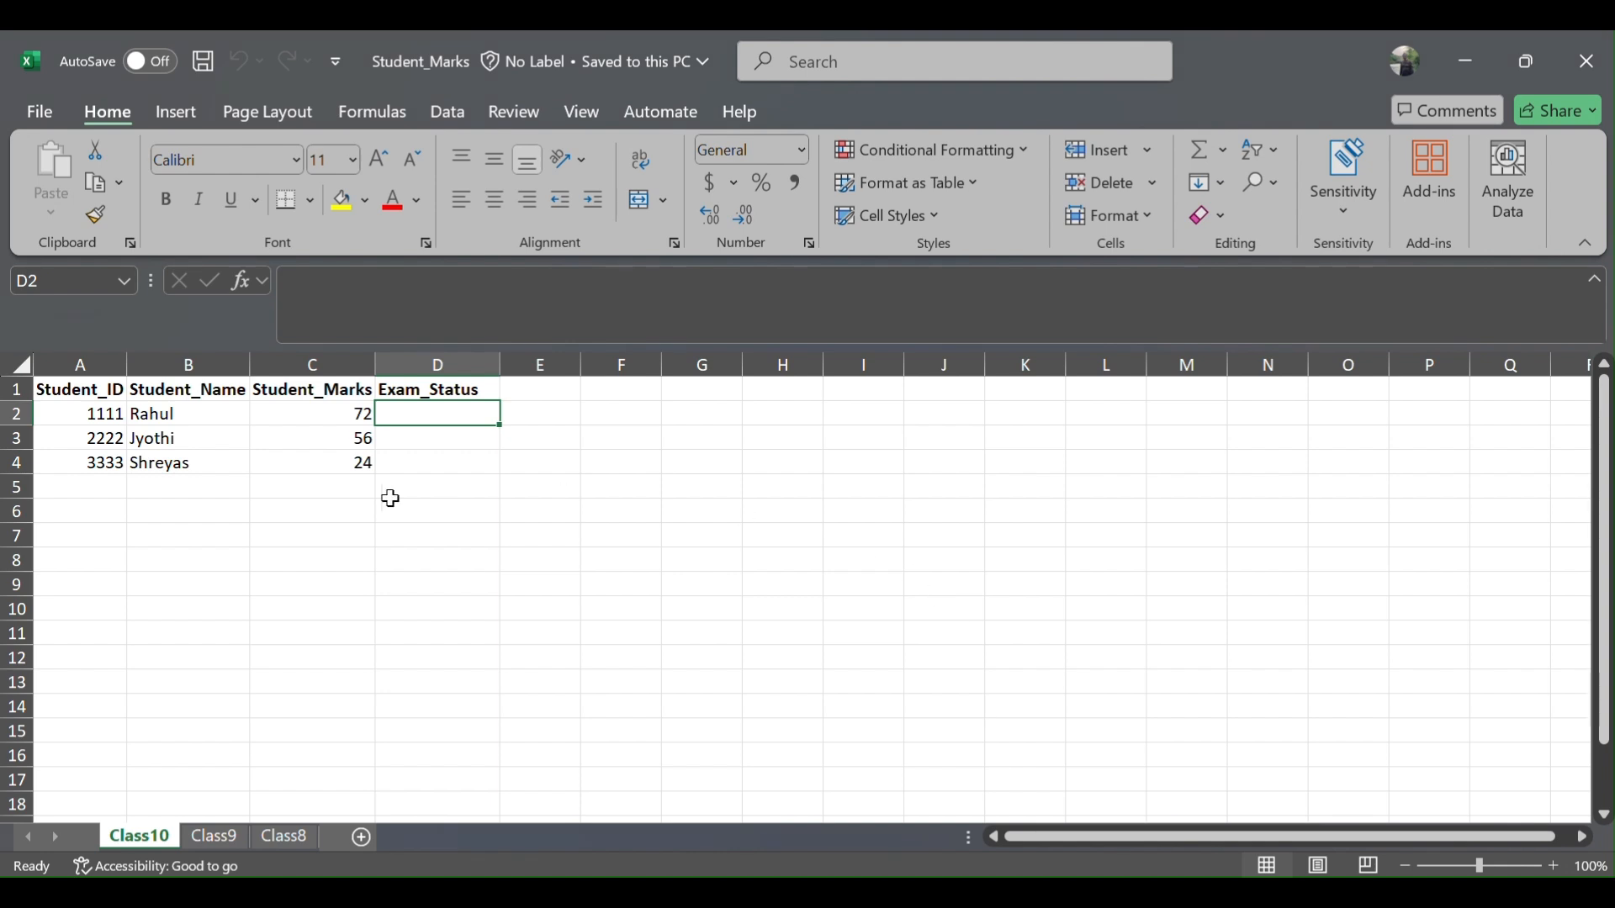
pyautogui.click(340, 415)
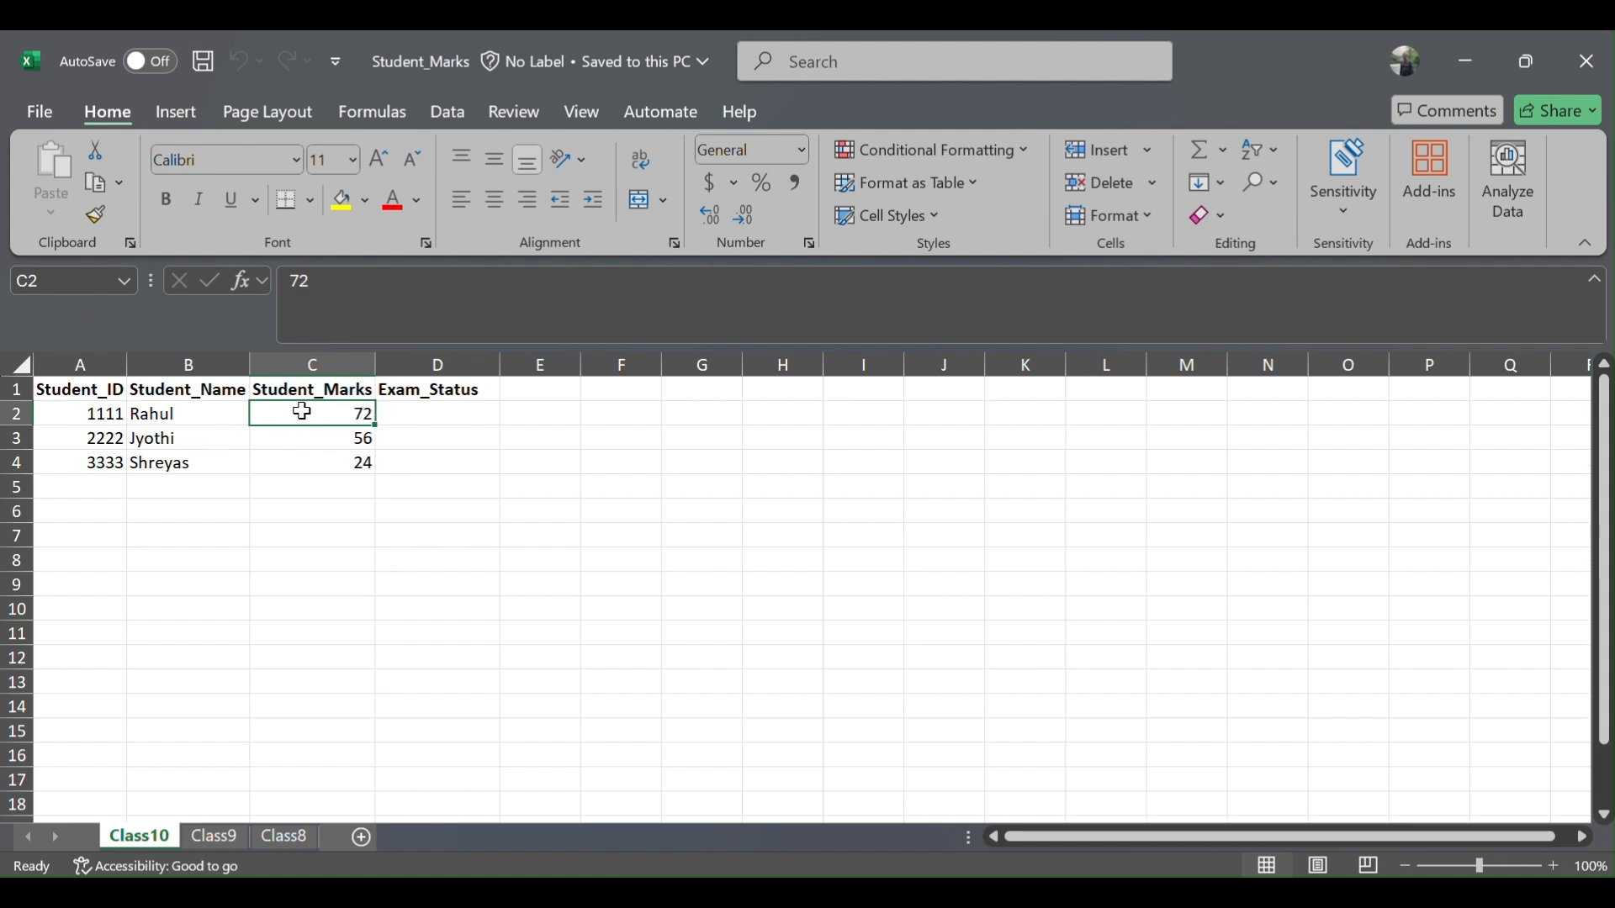
pyautogui.click(434, 416)
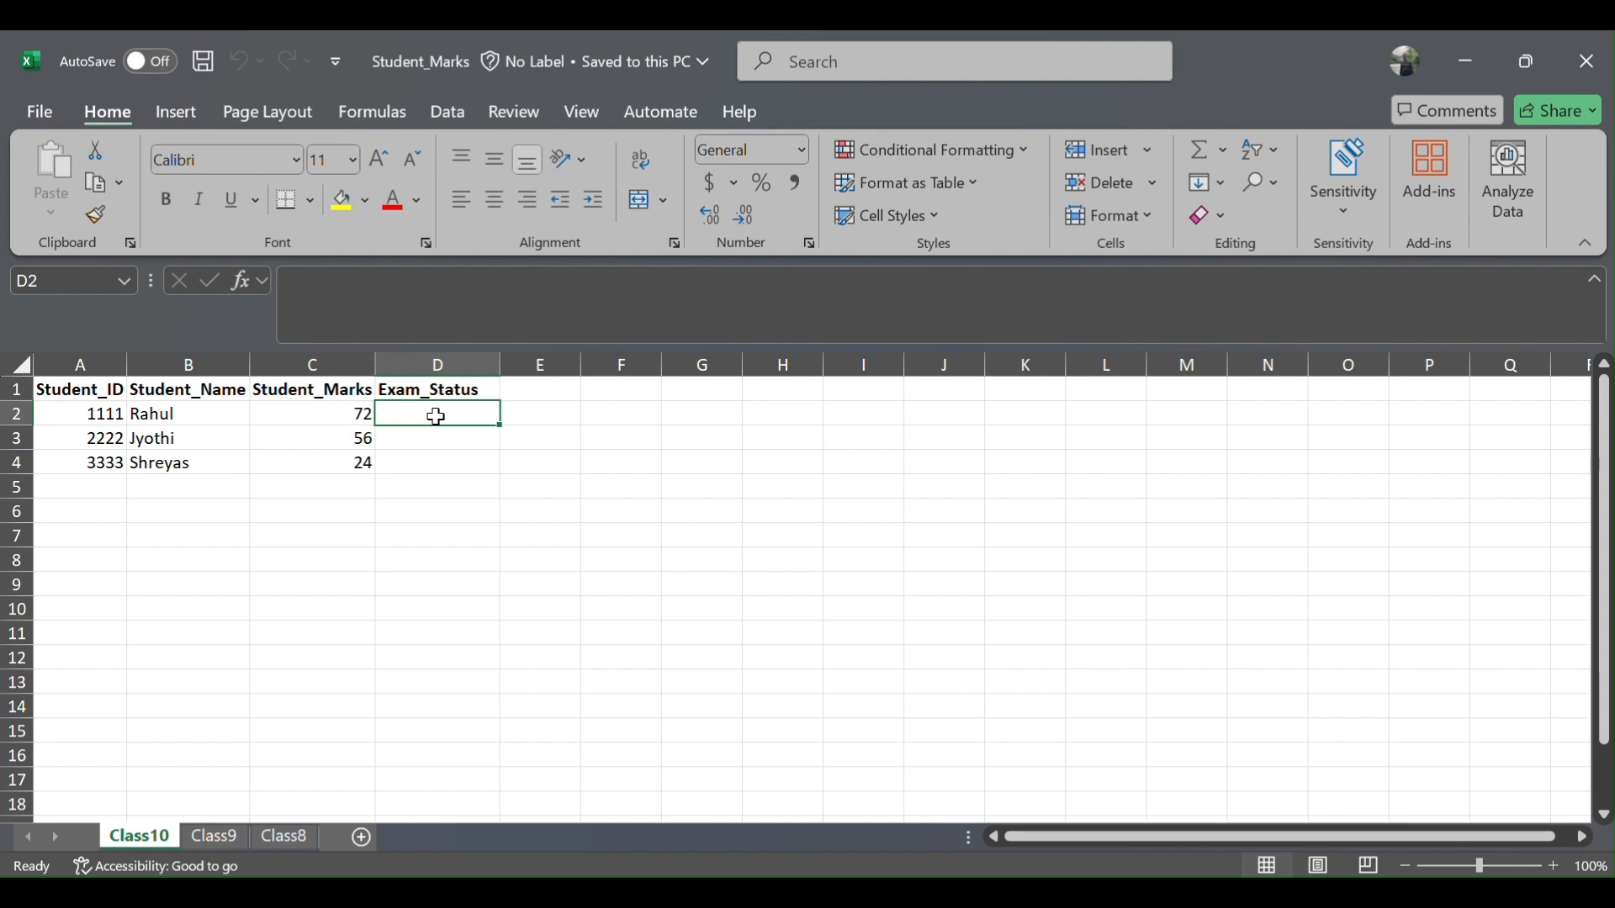
pyautogui.click(328, 411)
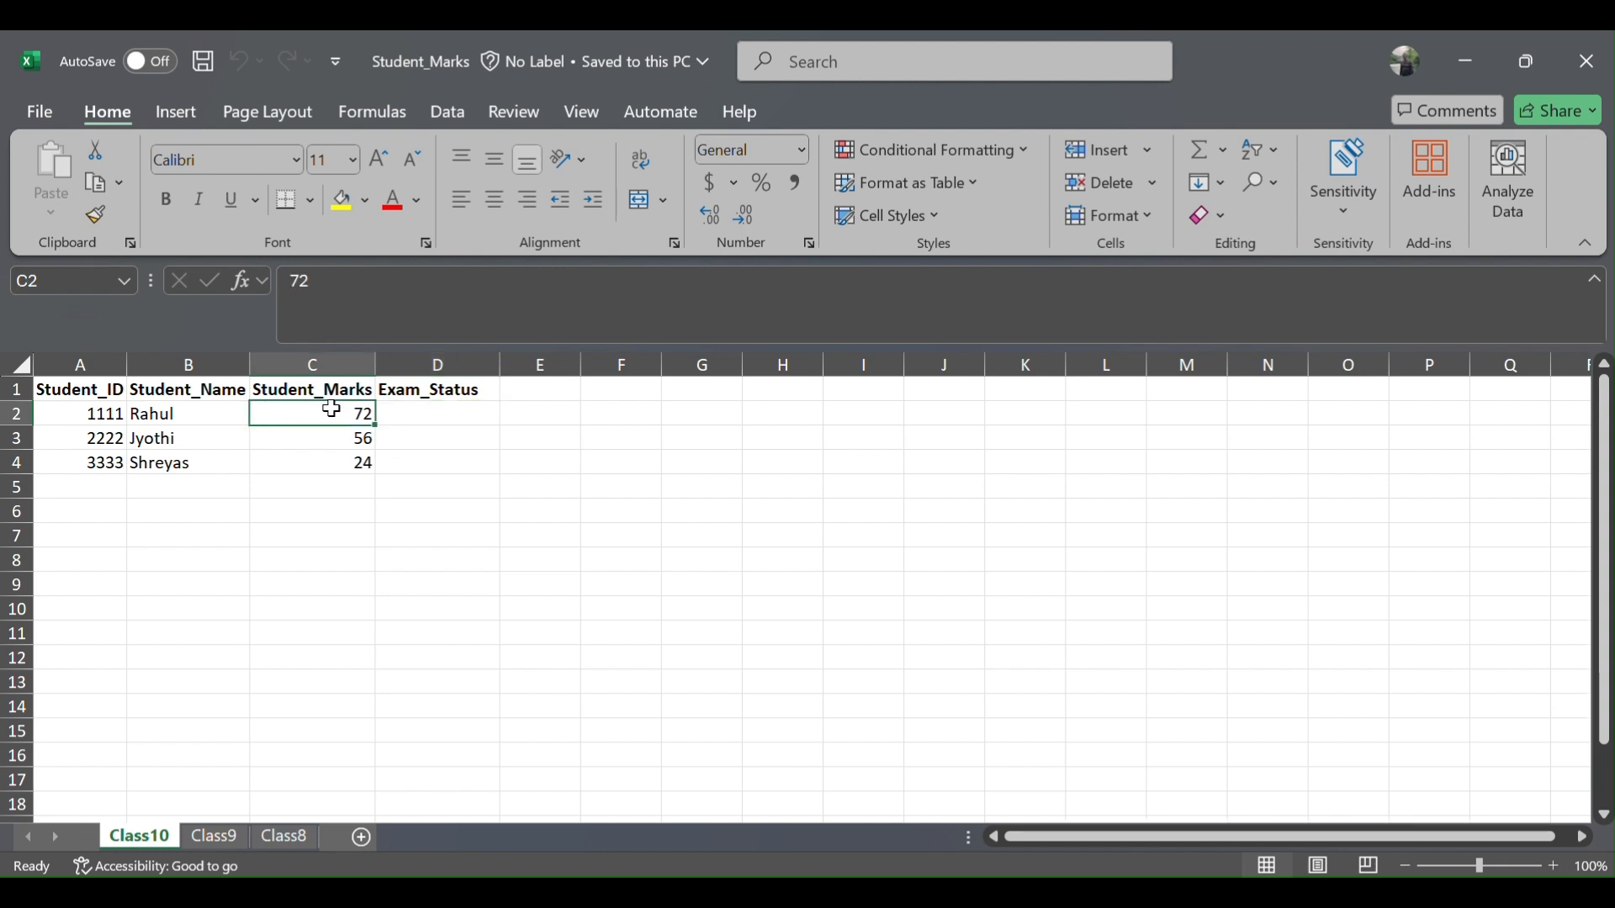
pyautogui.click(417, 411)
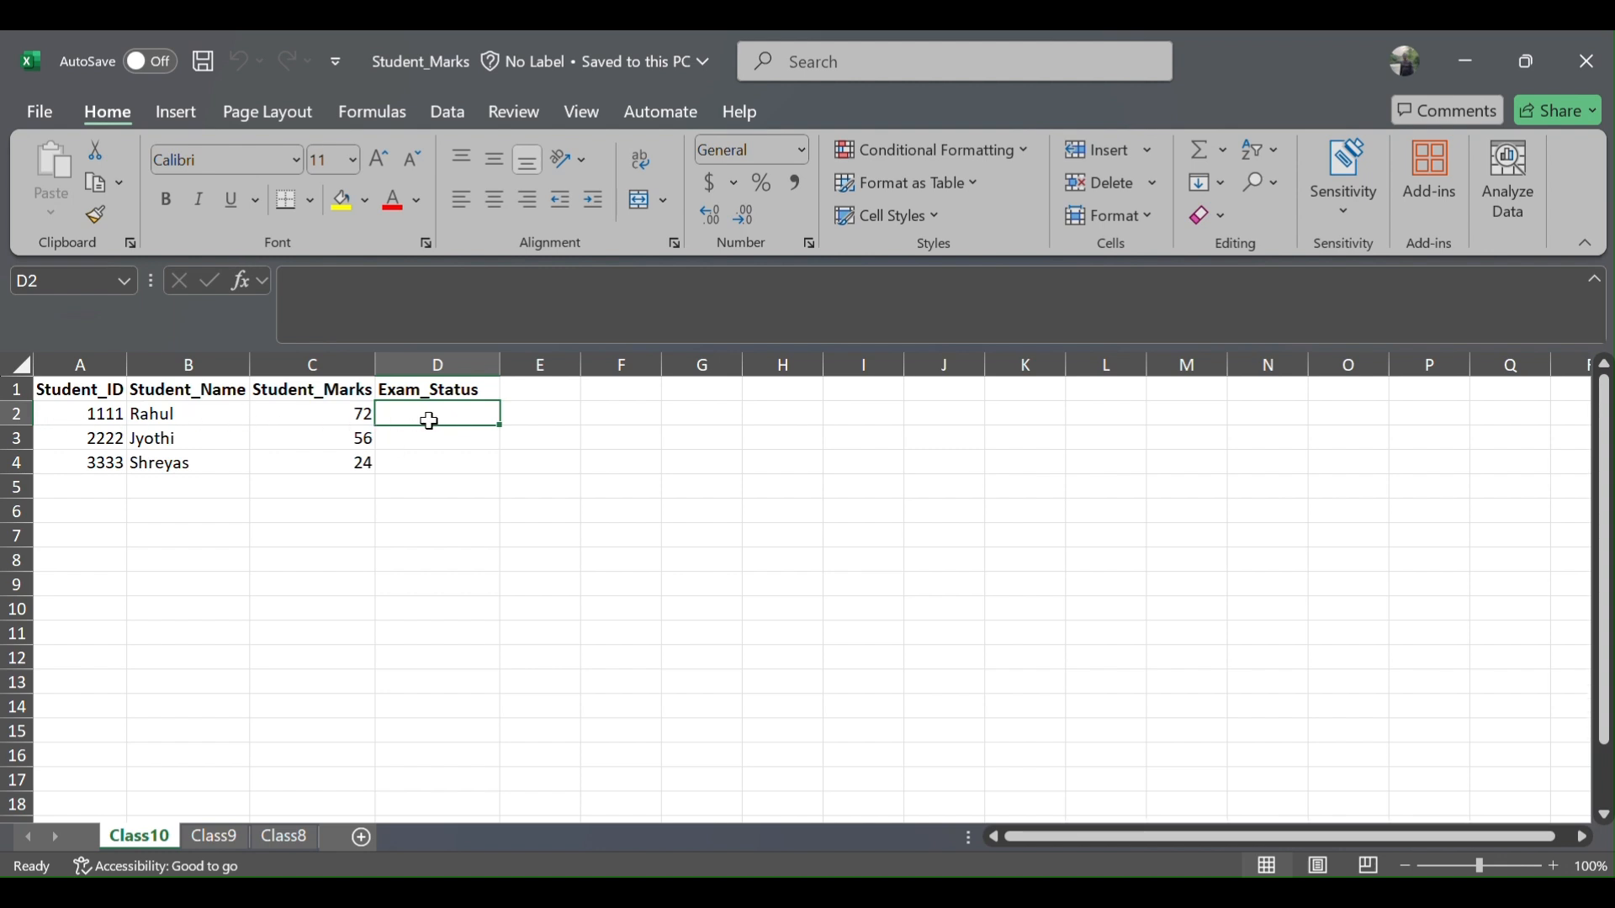
pyautogui.click(318, 418)
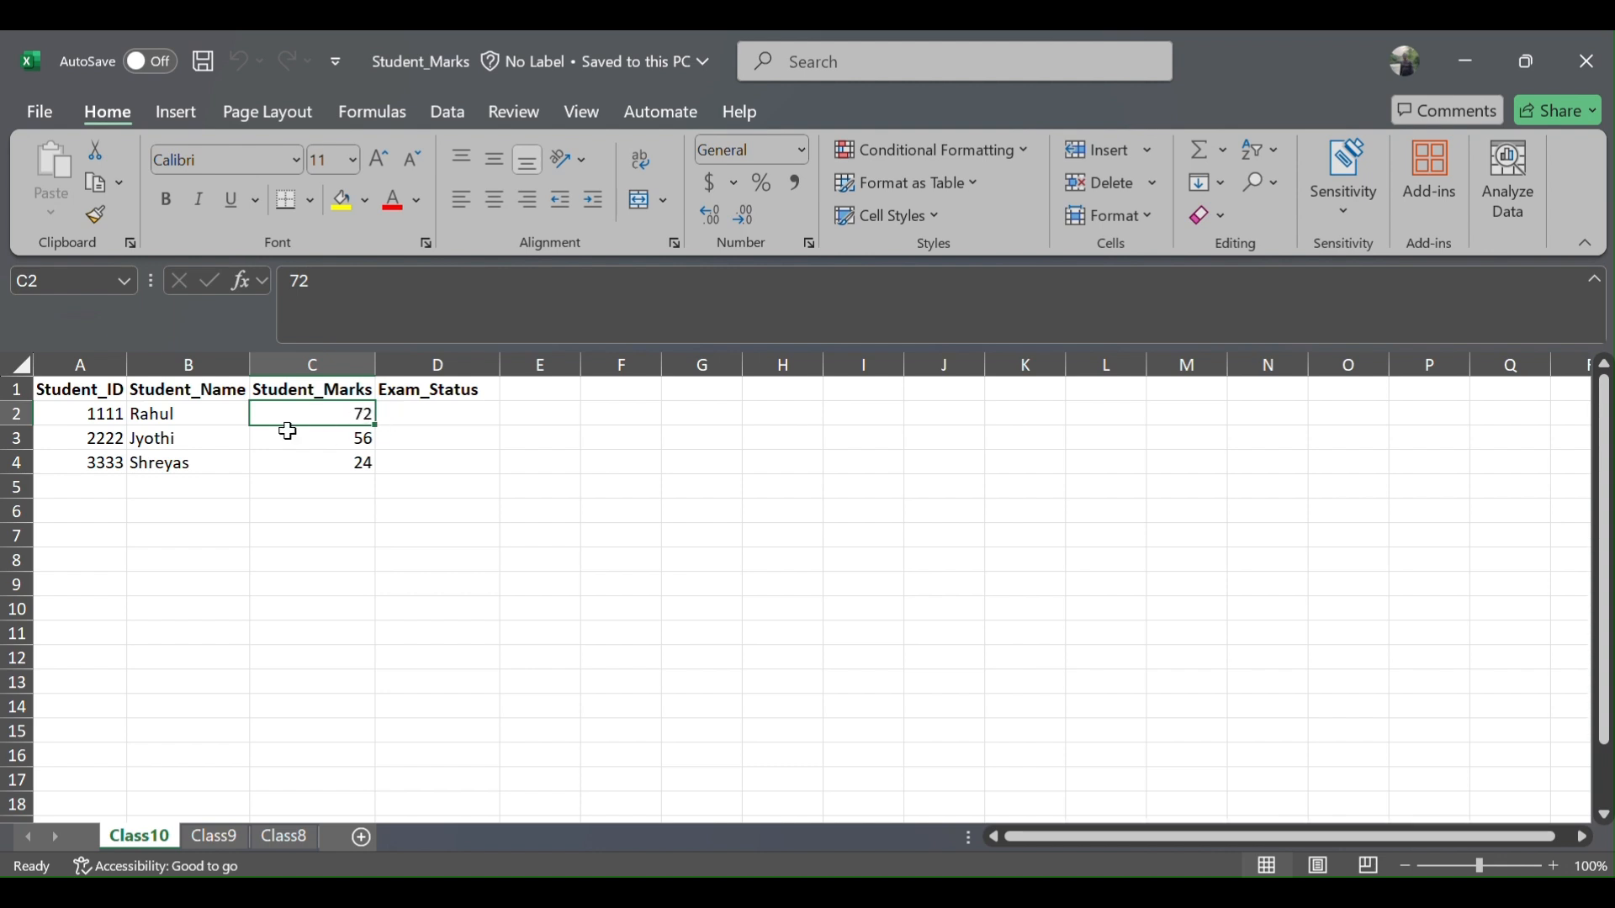
pyautogui.click(411, 417)
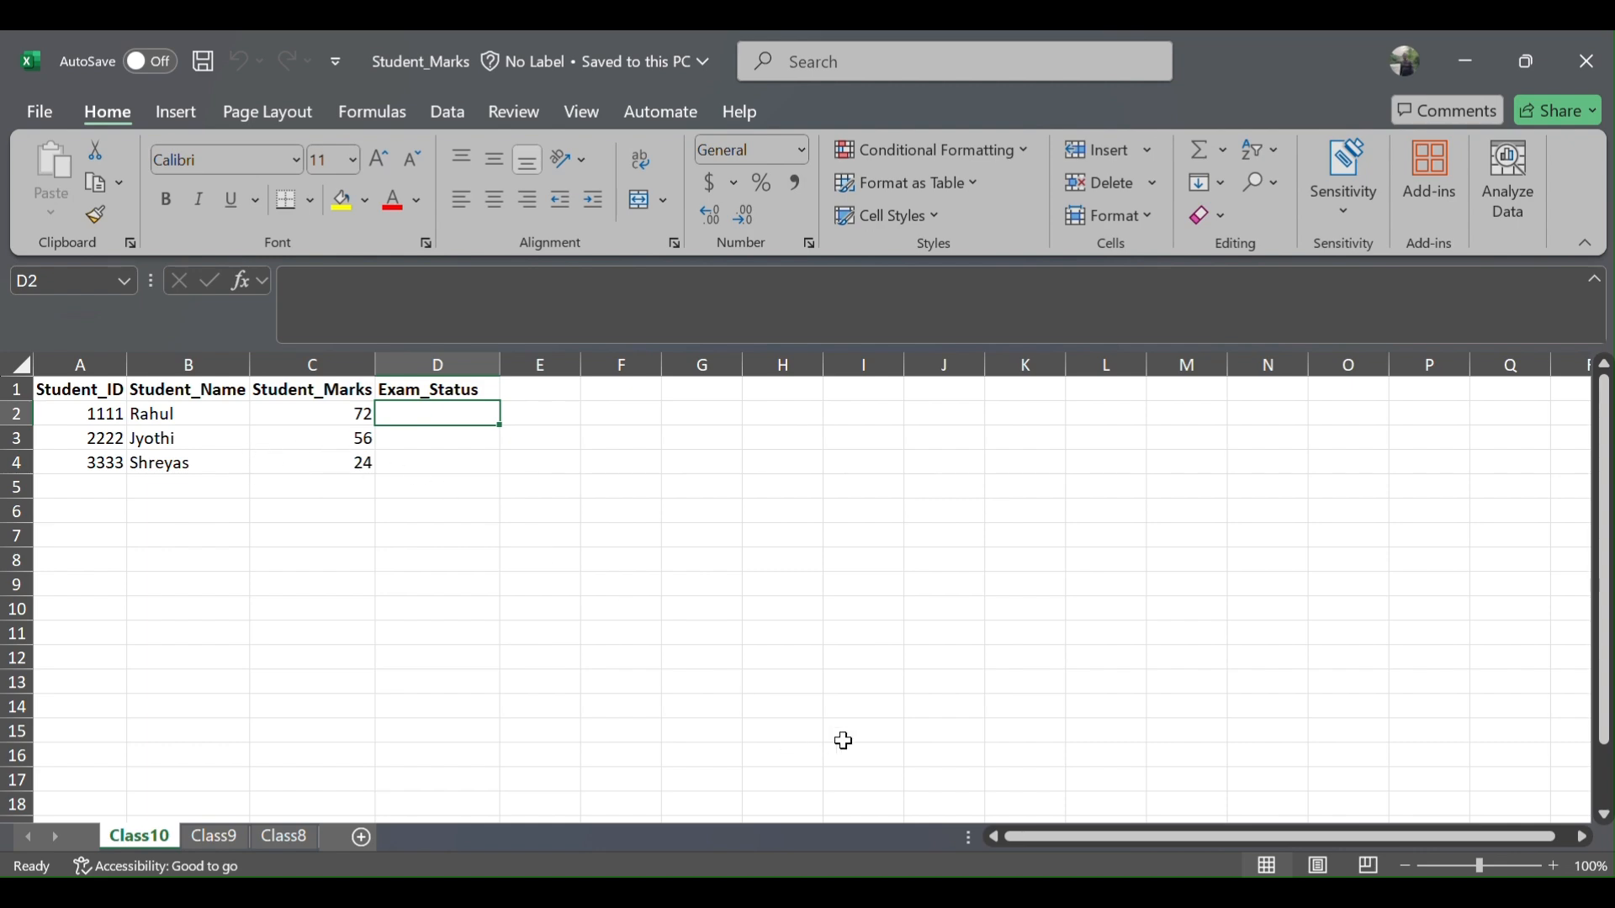
# Step: Switch to the Excel Handling.txt notes and add scenario 4: "Read, Process and Write data into Excel for a single row."
pyautogui.click(907, 894)
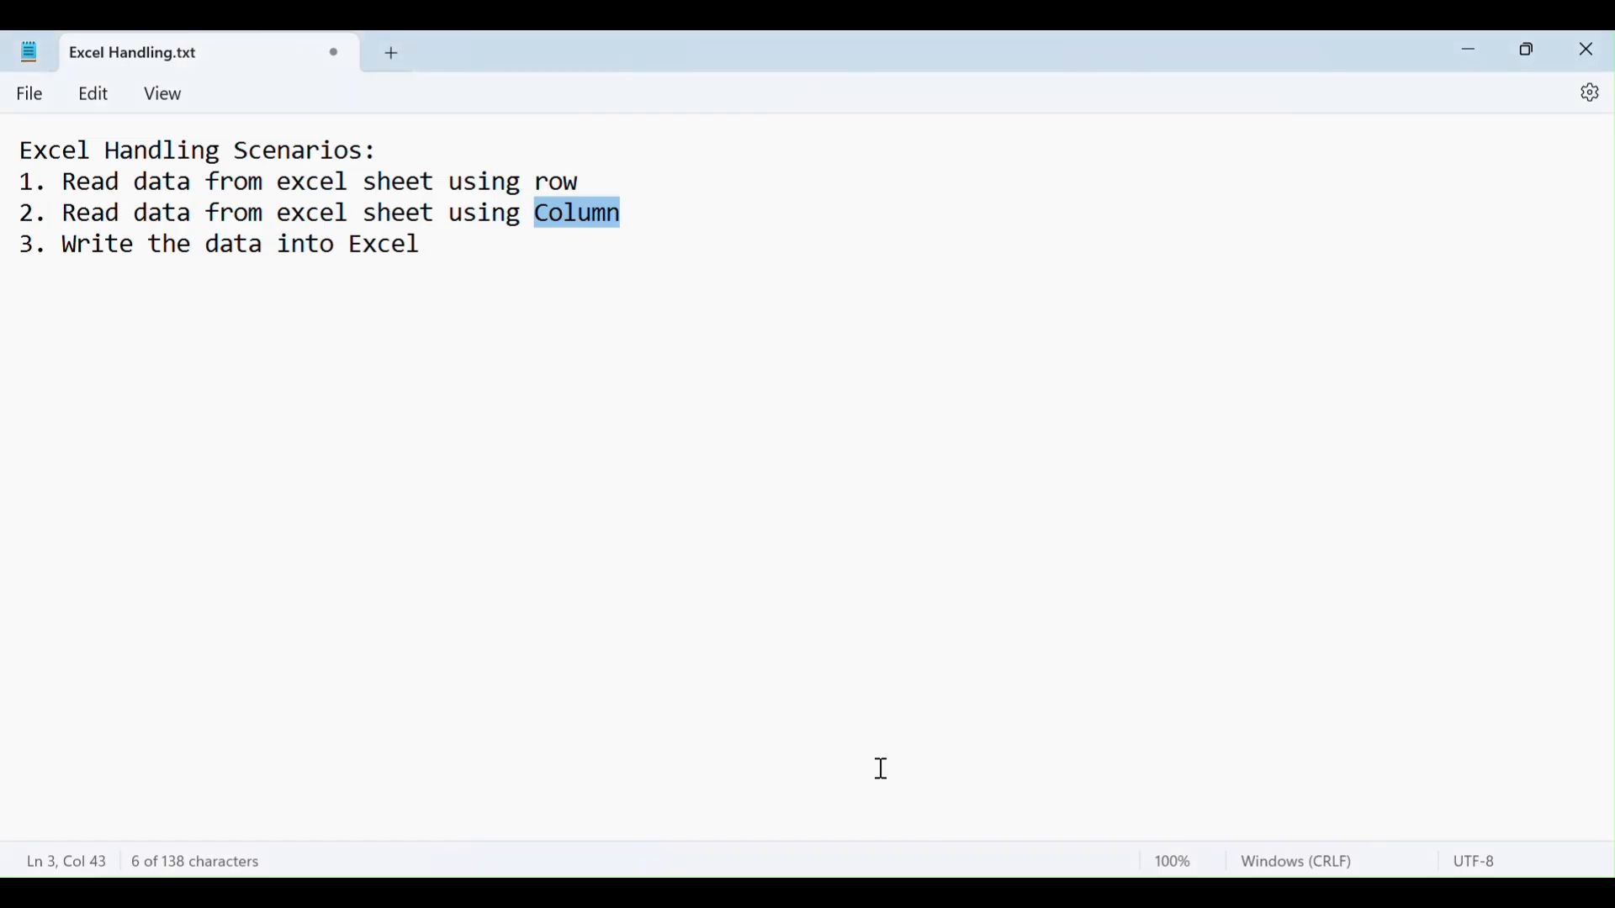
pyautogui.click(686, 280)
pyautogui.write('4. ')
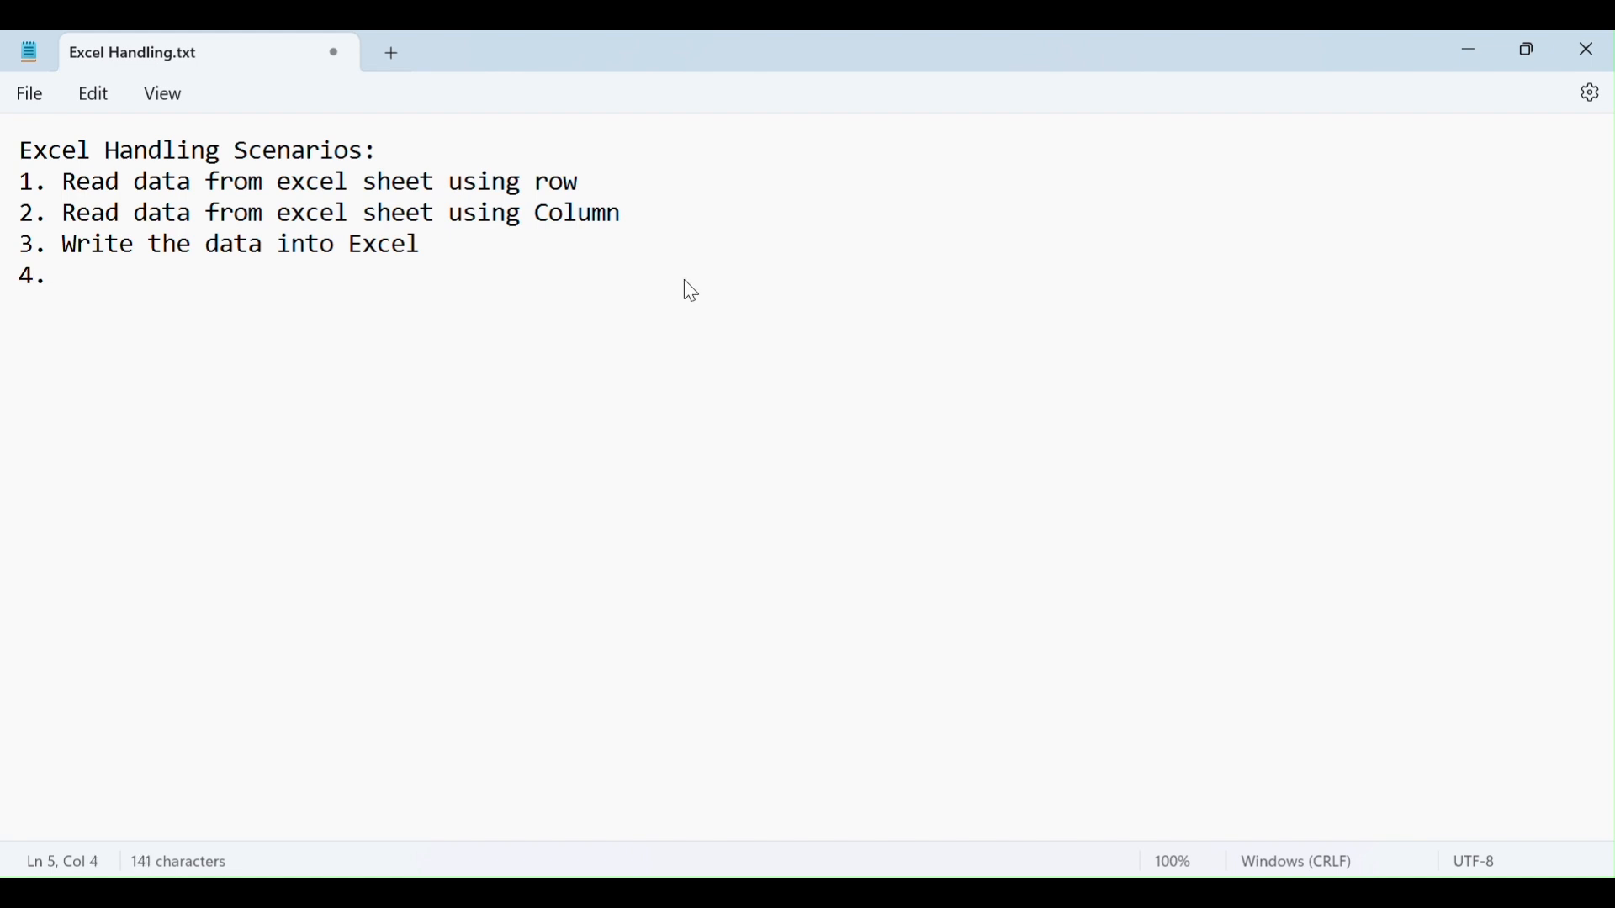
pyautogui.write('Read, P')
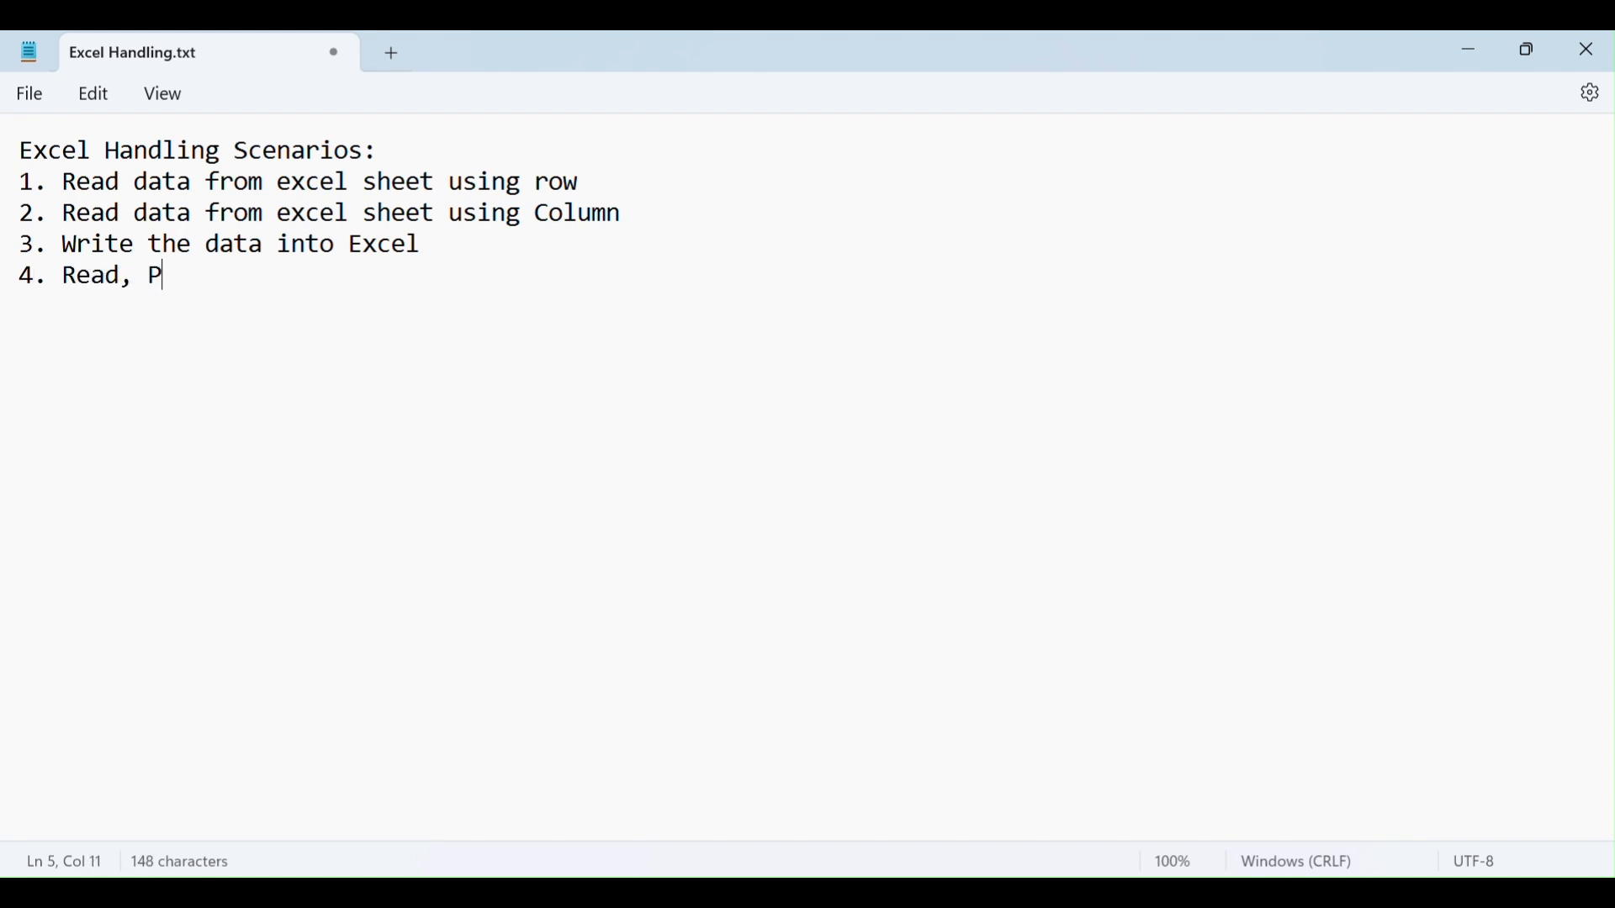
pyautogui.write('rocess and')
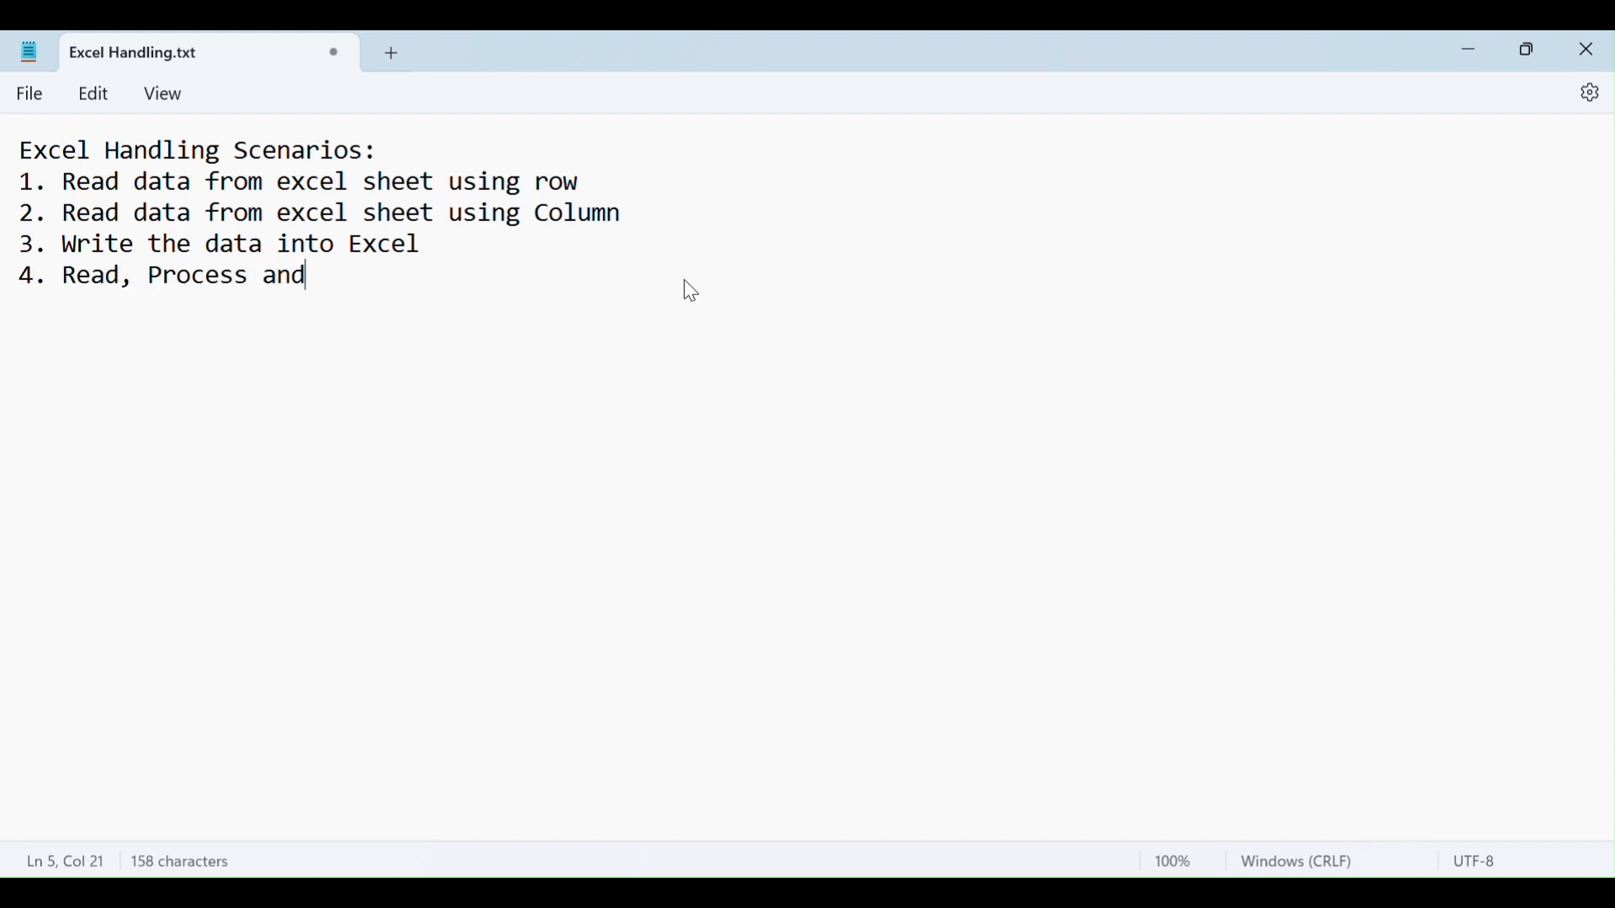
pyautogui.write(' Write data')
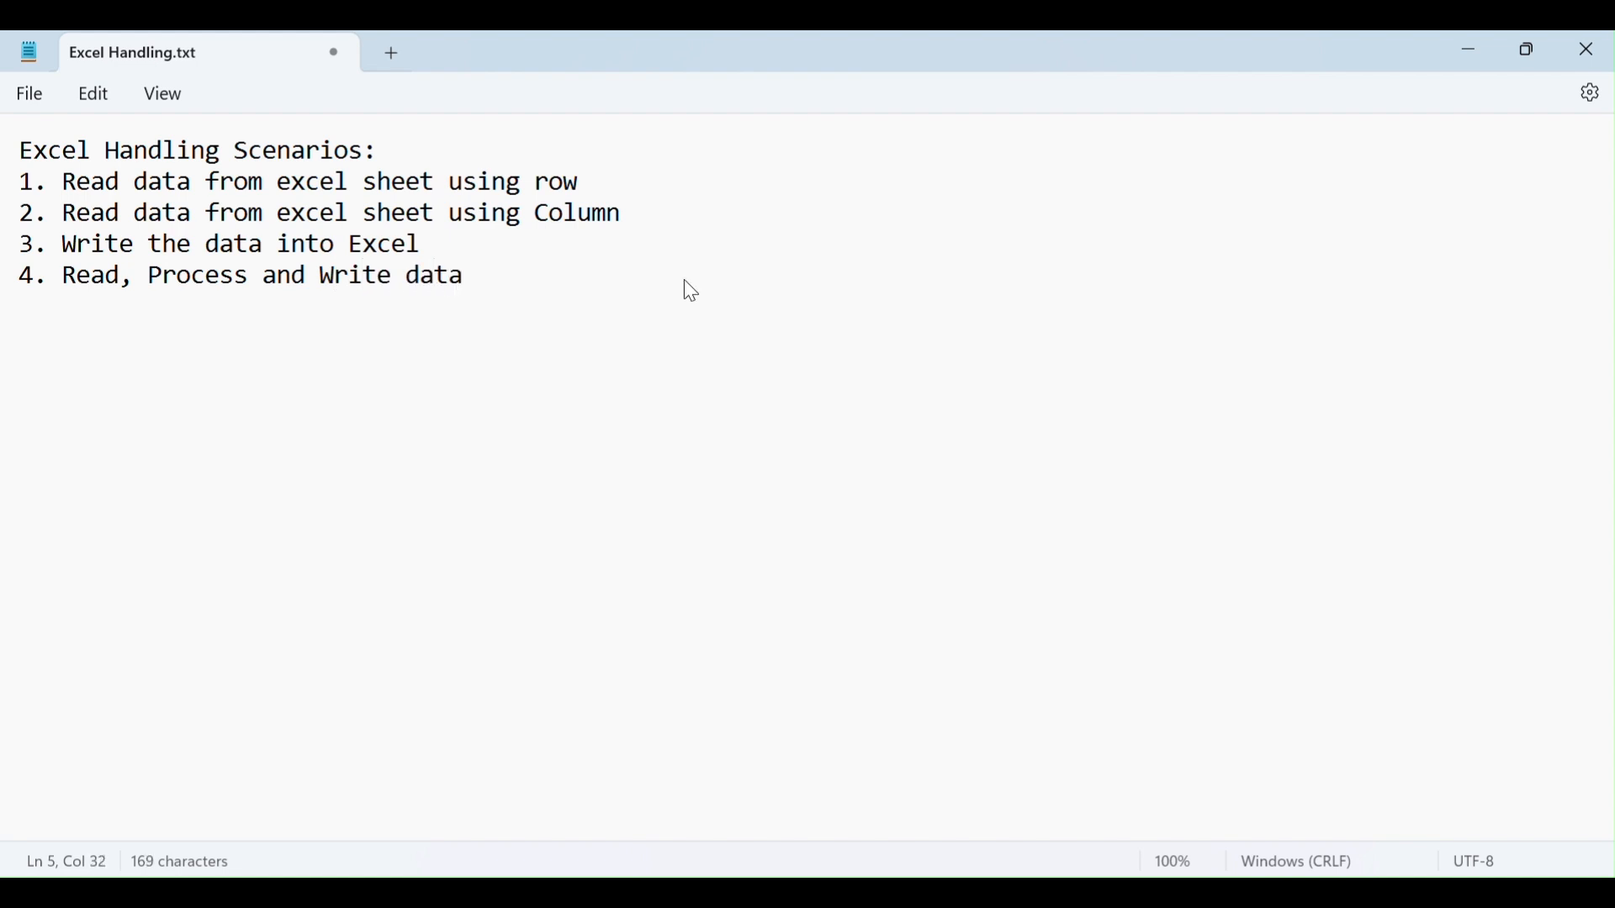
pyautogui.write(' into Excel for ')
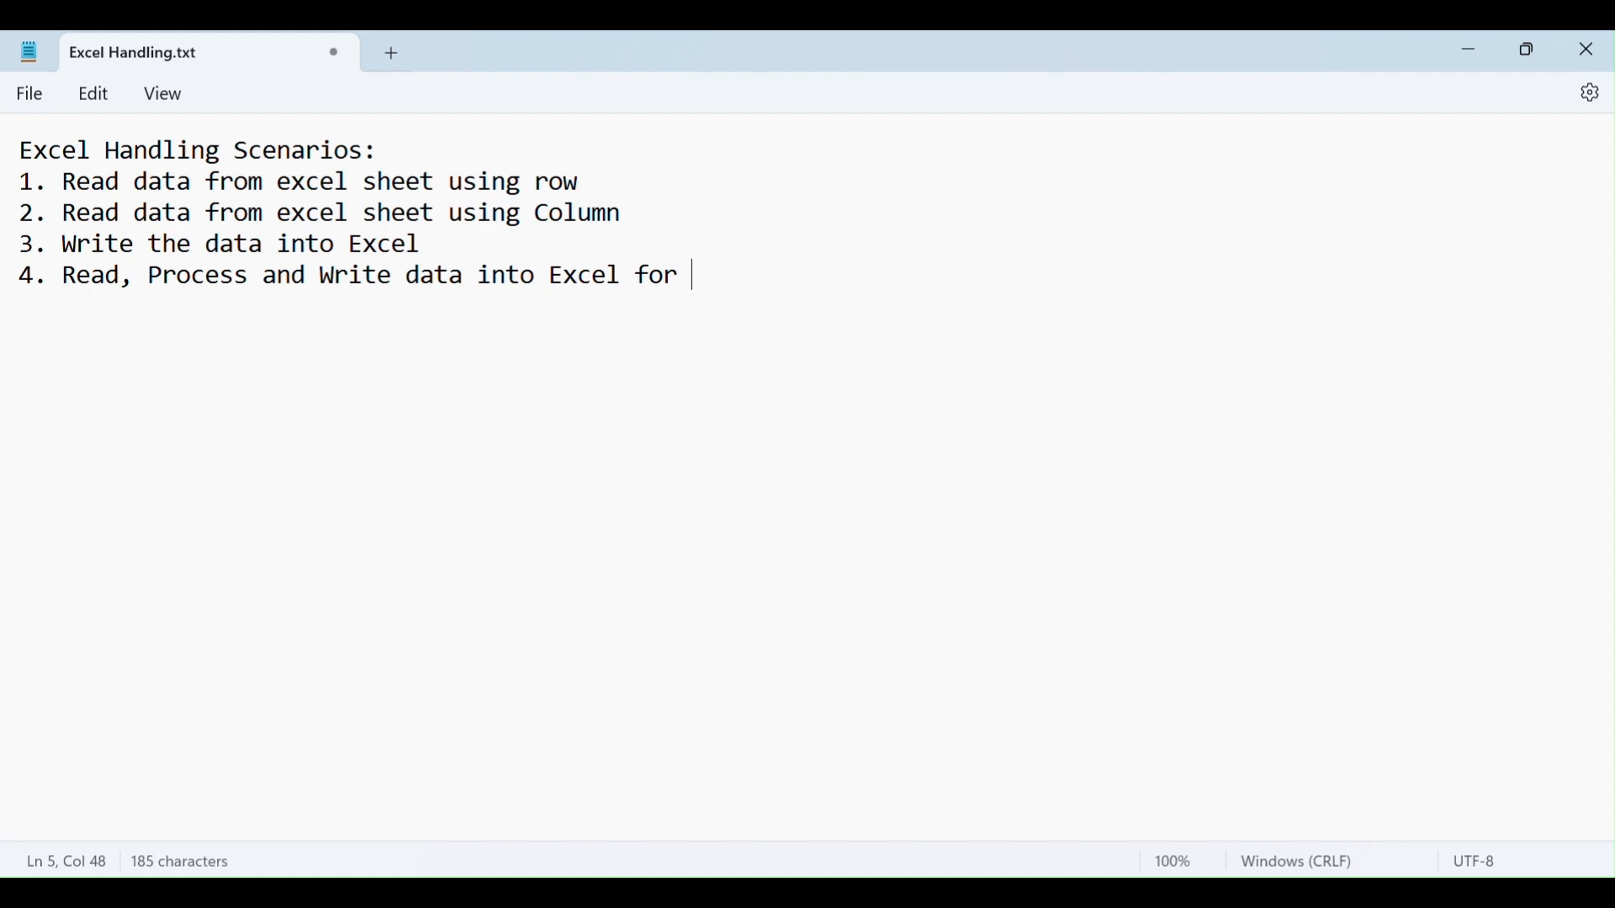
pyautogui.write('a single row.')
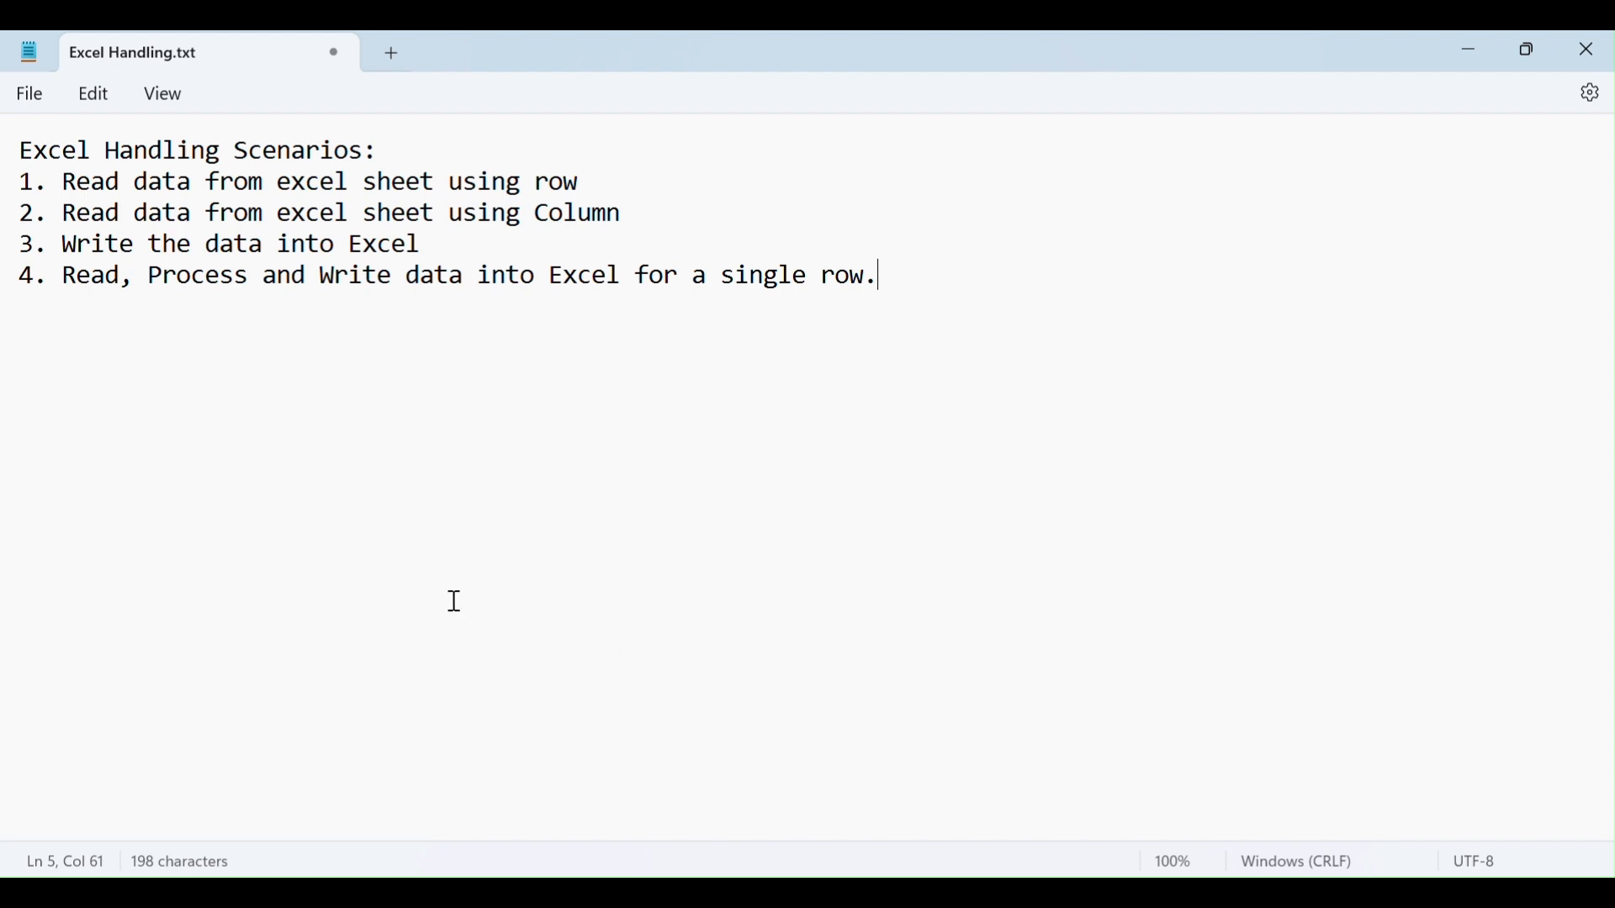
# Step: Return to the Student_Marks workbook and check cells C2 and D2 that the single-row scenario reads and writes
pyautogui.hotkey('alt', 'Tab')
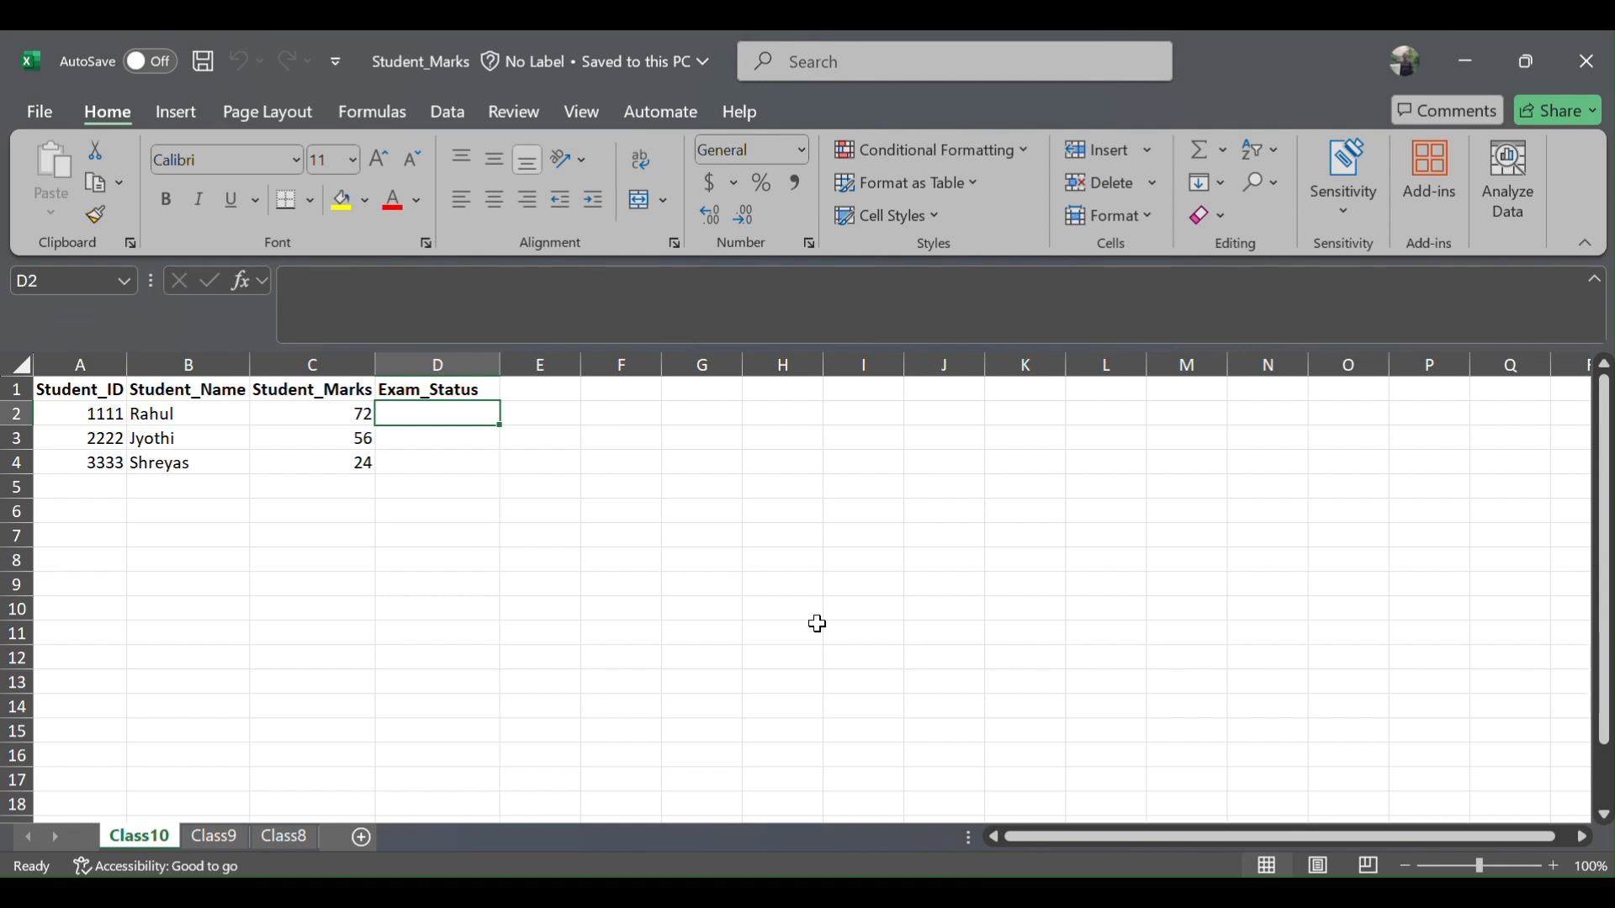
pyautogui.click(324, 419)
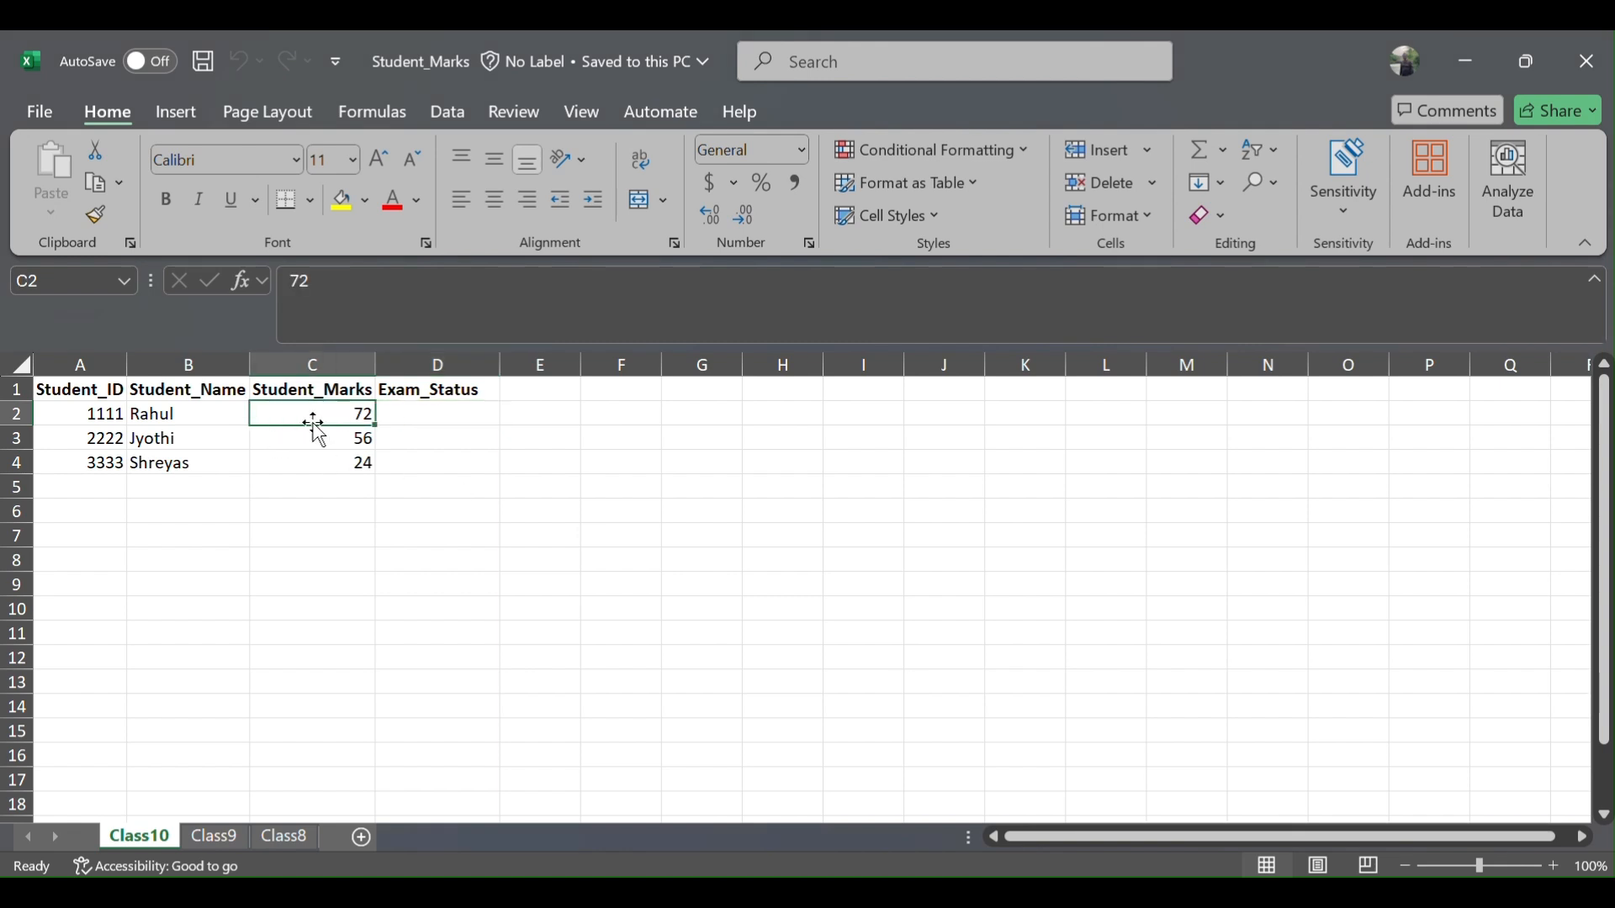
pyautogui.click(437, 419)
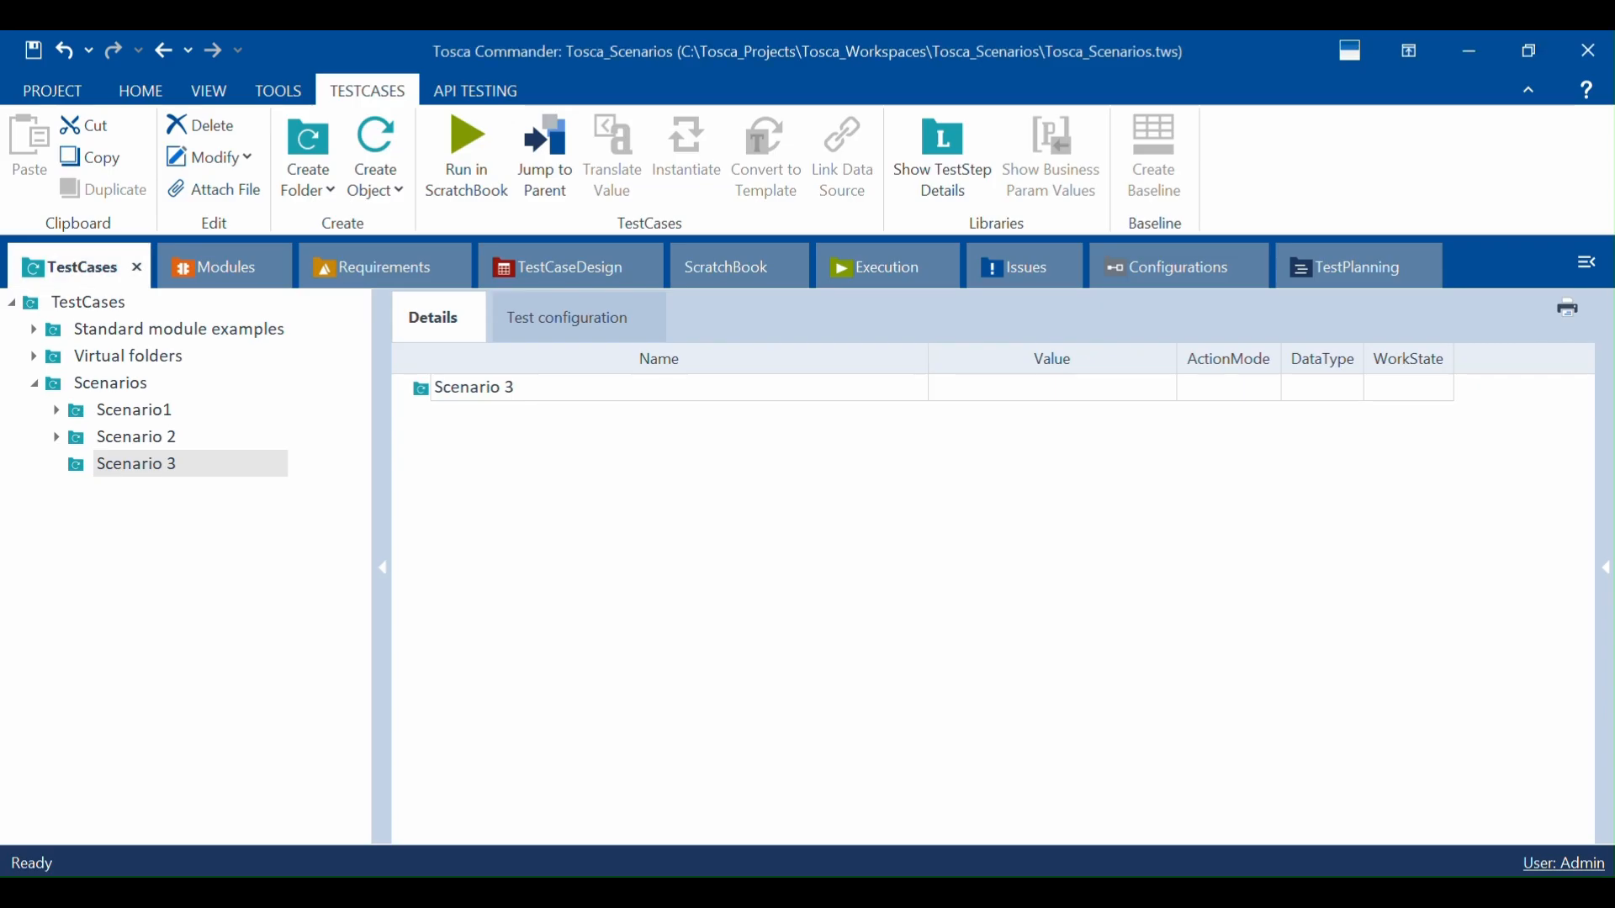
# Step: In Tosca Commander, copy the Excel Read using Row test case from Scenario 2 into the Scenario 3 folder
pyautogui.click(55, 438)
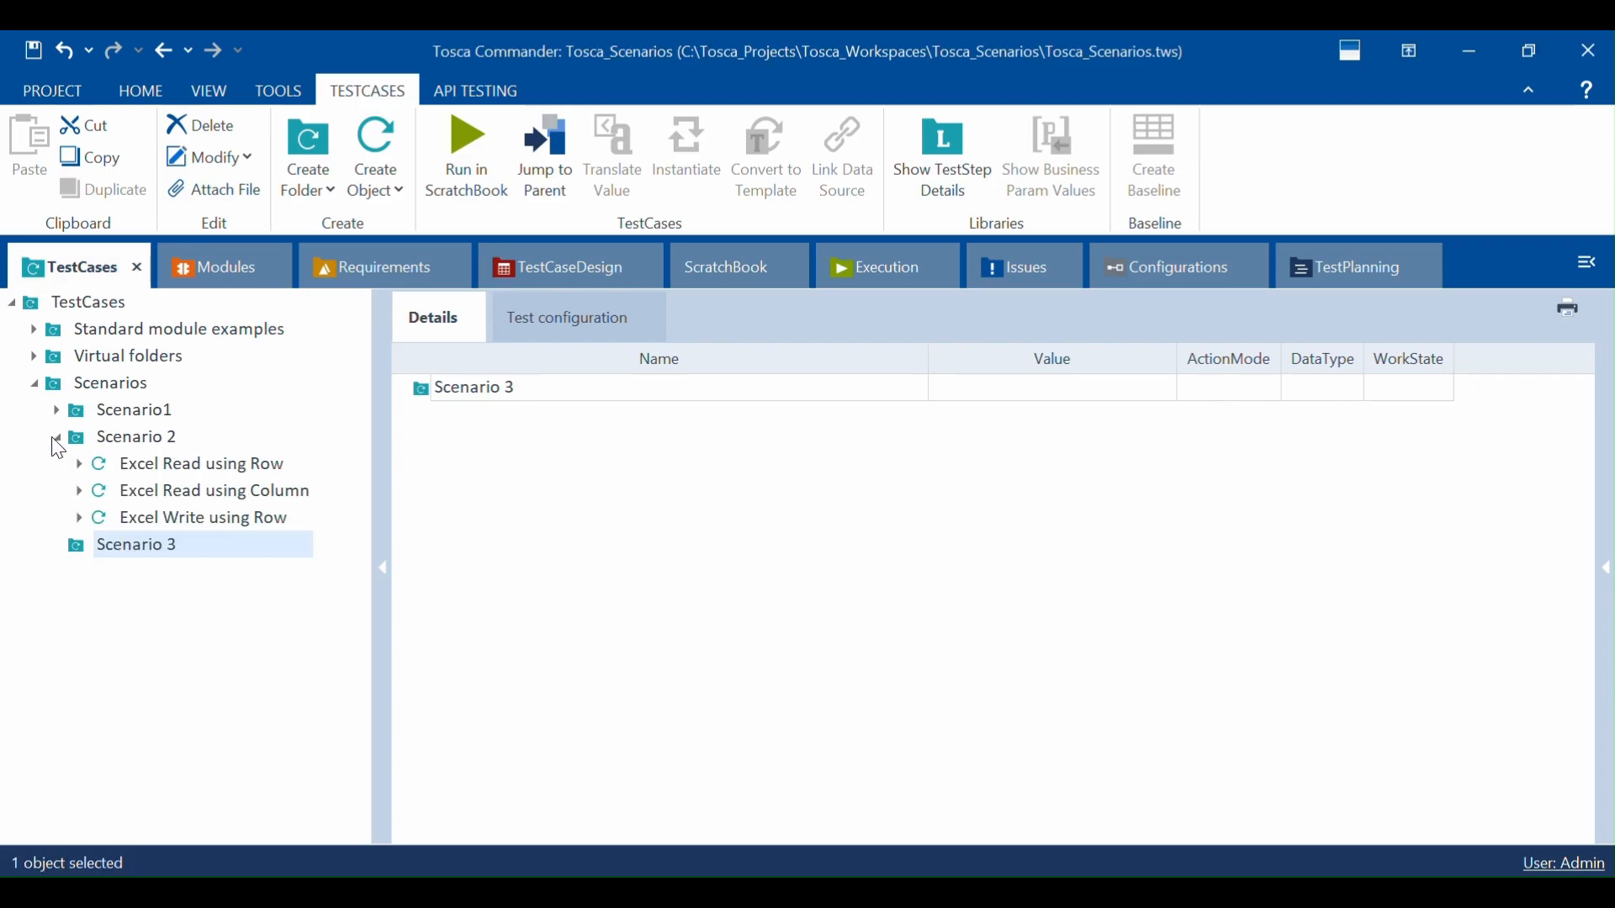
pyautogui.click(199, 476)
pyautogui.hotkey('ctrl', 'c')
pyautogui.click(158, 546)
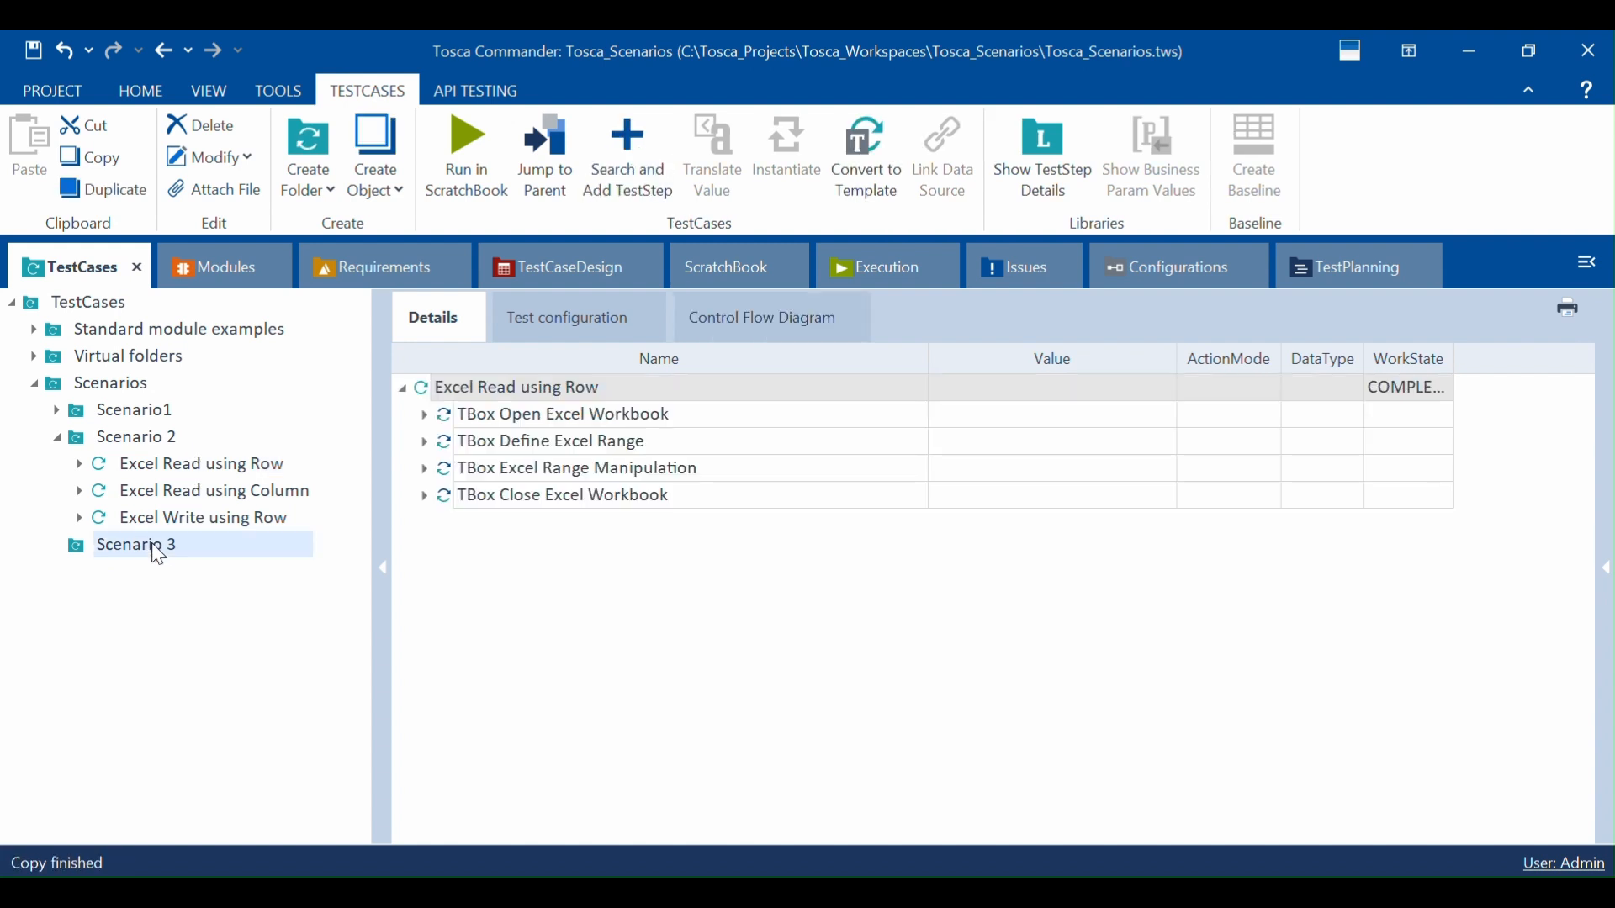
pyautogui.hotkey('ctrl', 'v')
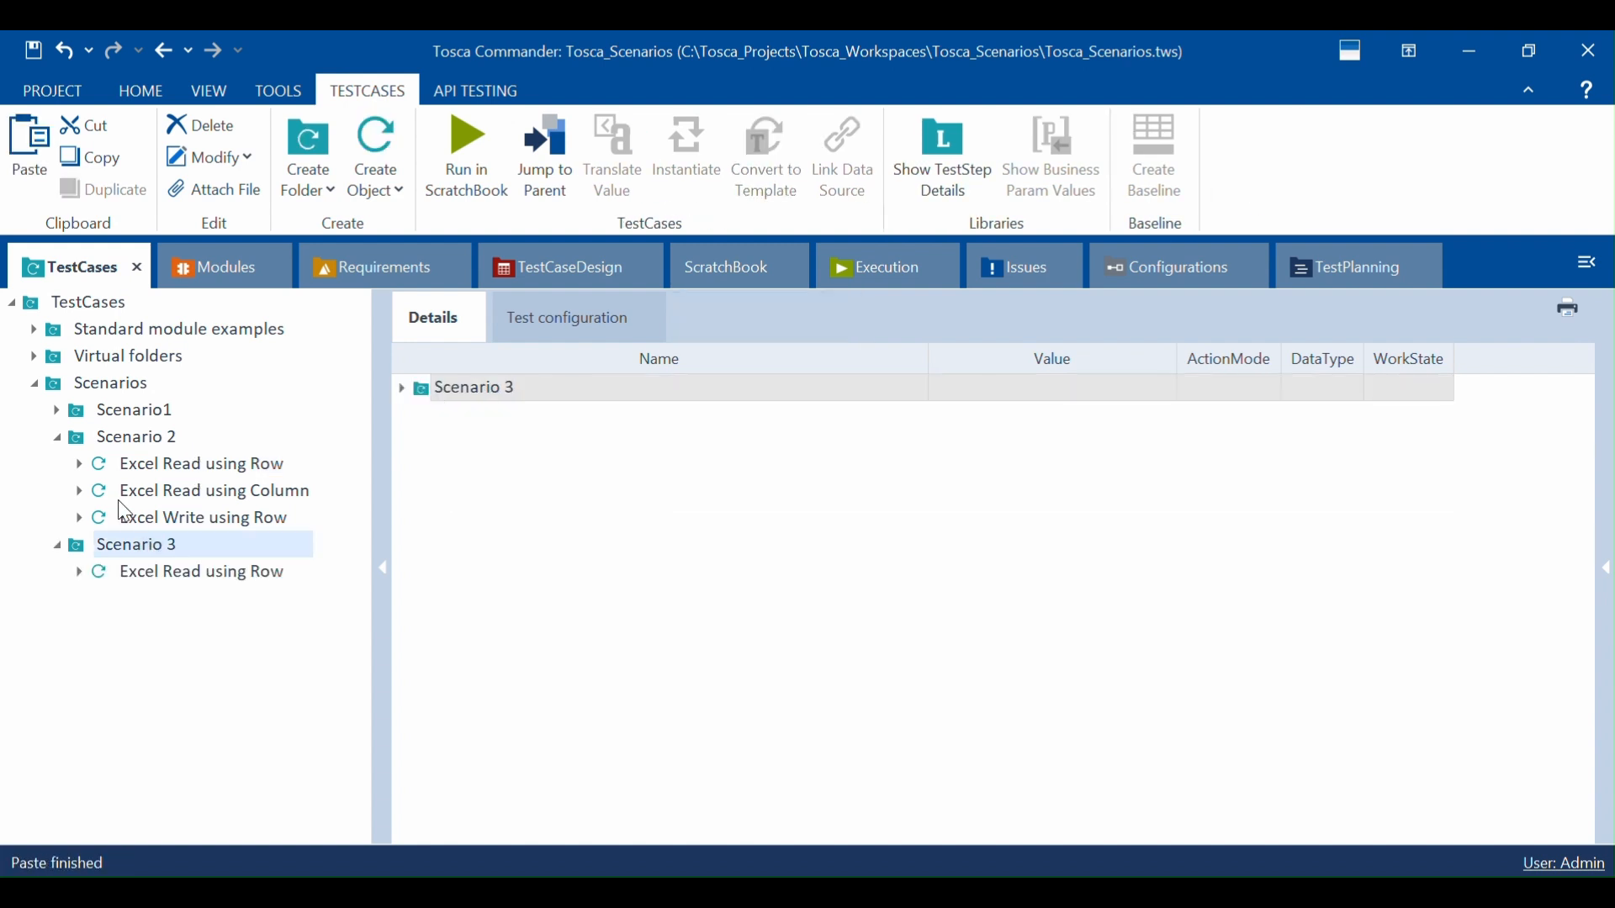
pyautogui.click(55, 438)
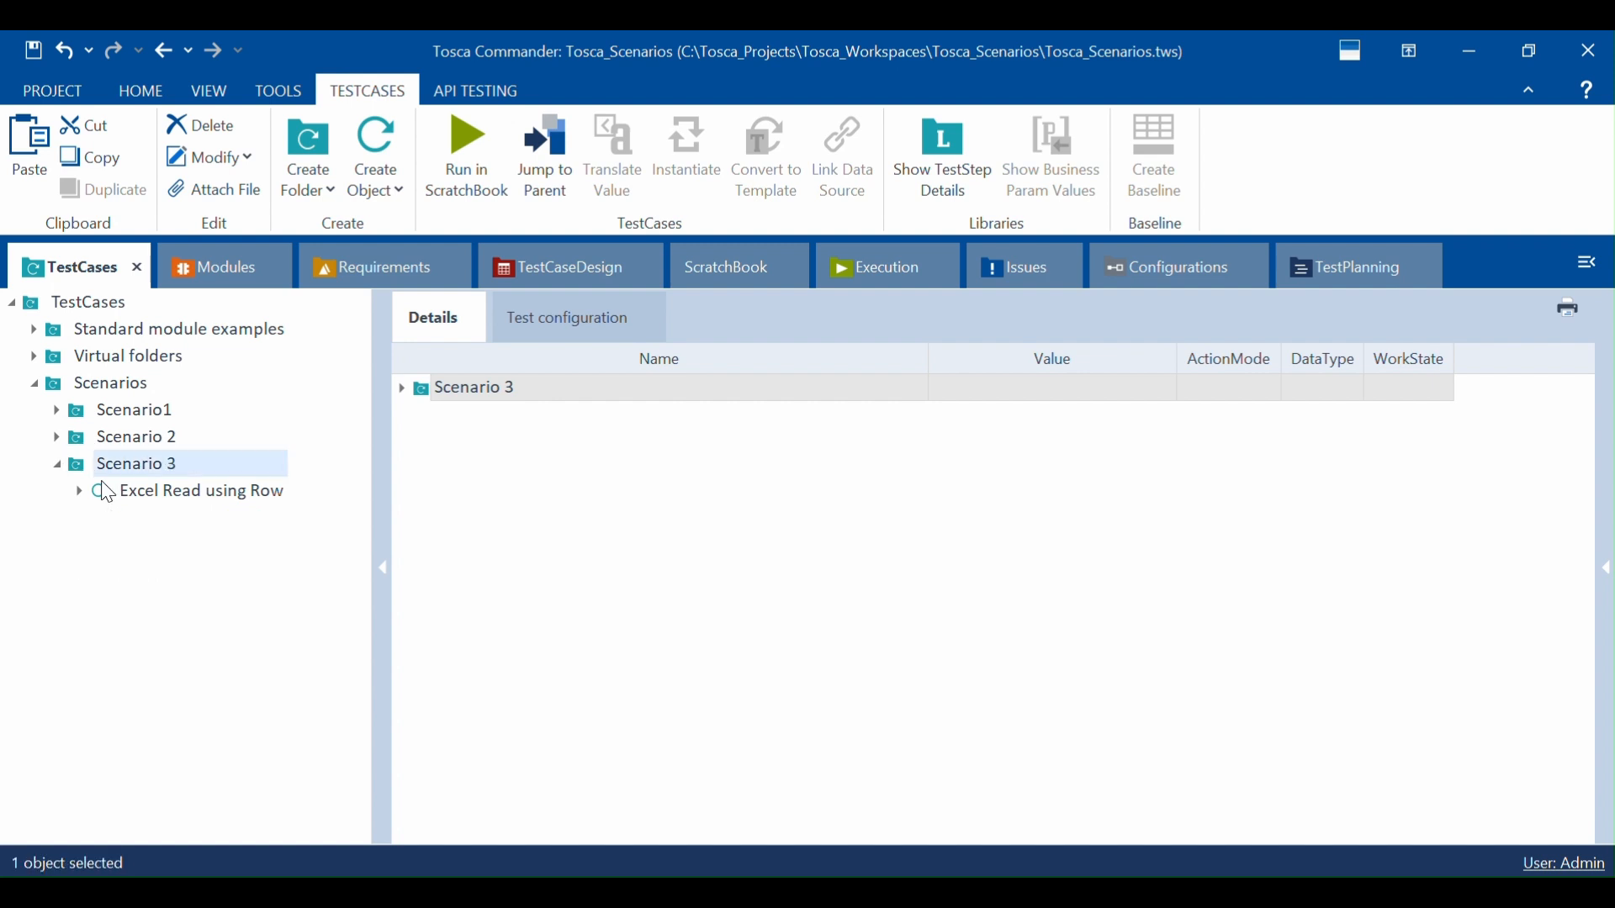
# Step: Rename the copied test case in Scenario 3 as "Excel Read Process Write data into Excel for first Row"
pyautogui.click(137, 493)
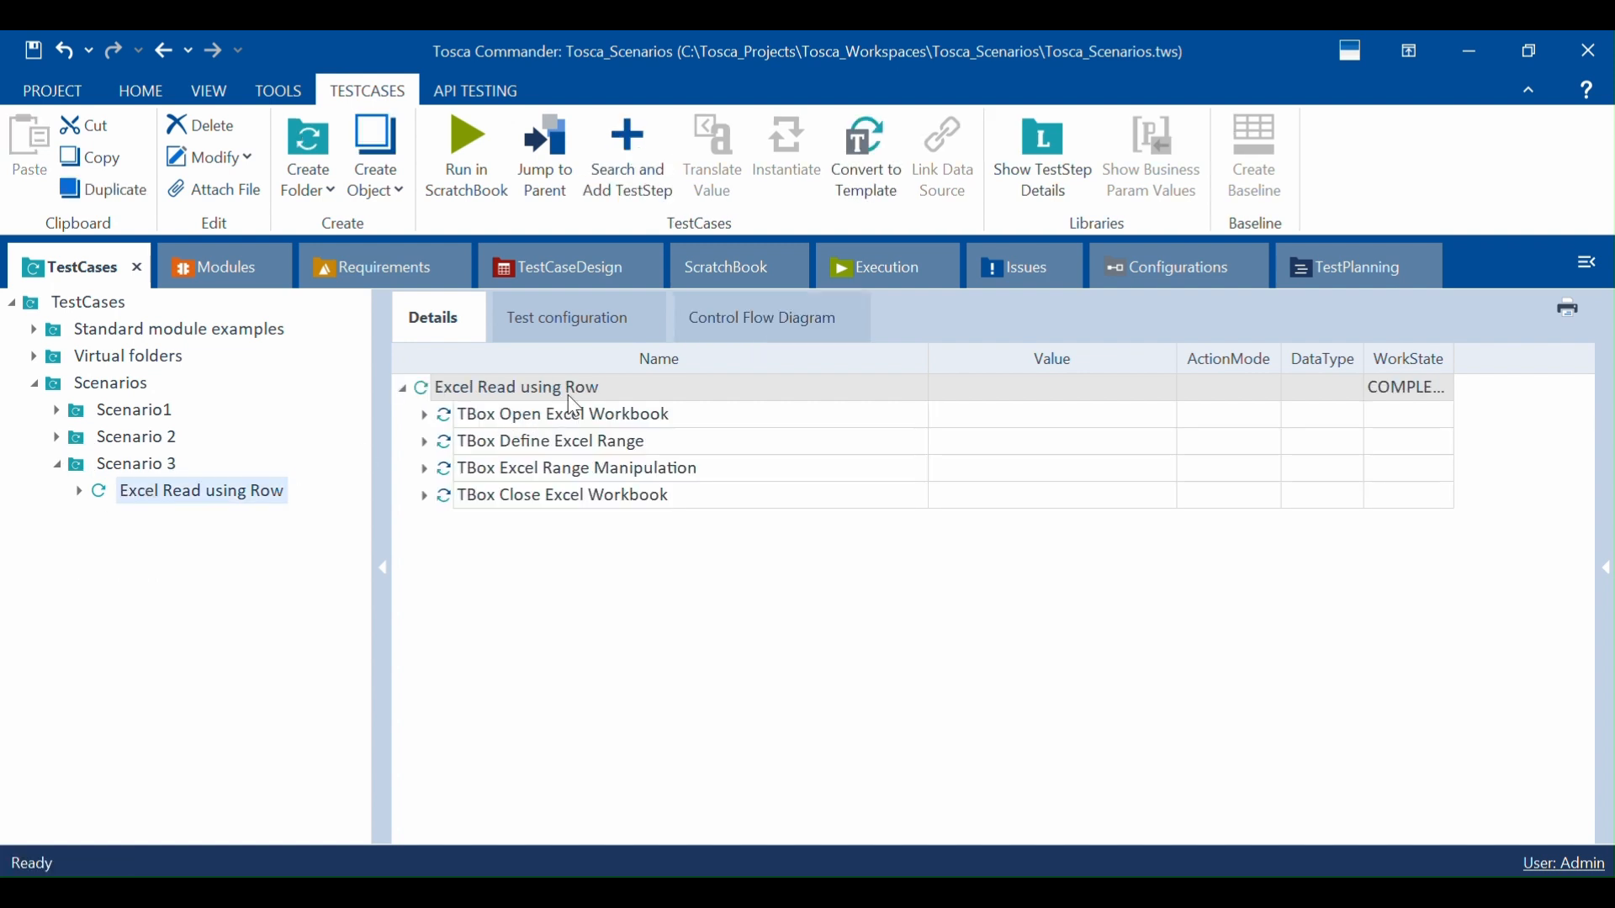
pyautogui.click(598, 386)
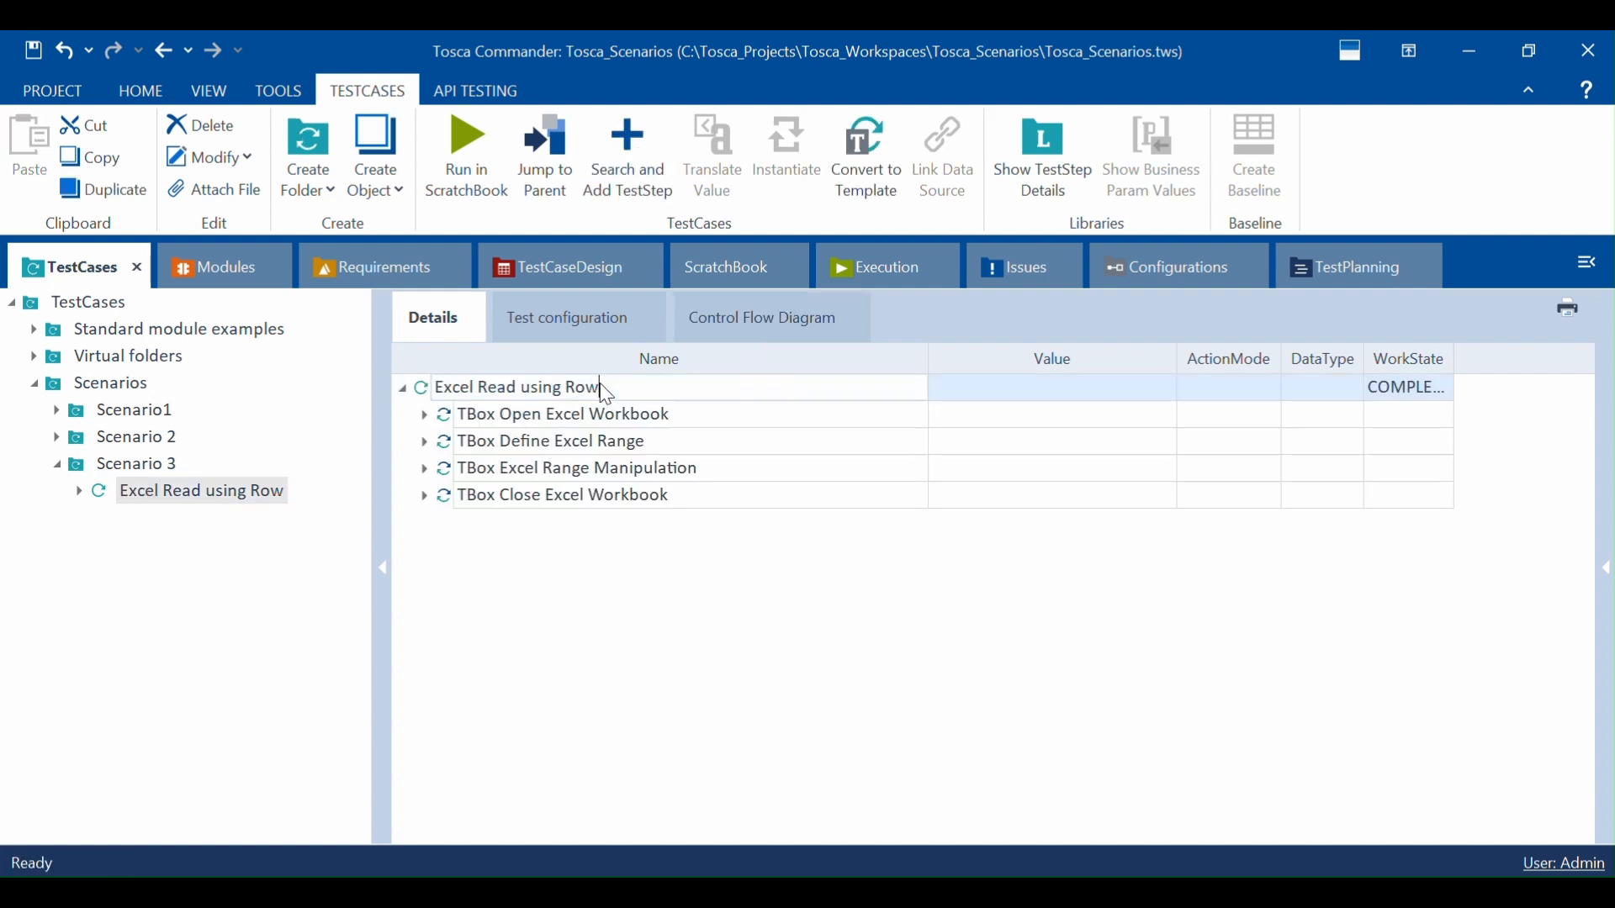
pyautogui.click(548, 388)
pyautogui.press('Delete')
pyautogui.press('Delete')
pyautogui.press('Delete')
pyautogui.press('Delete')
pyautogui.press('BackSpace')
pyautogui.press('BackSpace')
pyautogui.press('BackSpace')
pyautogui.write('Process Write data into')
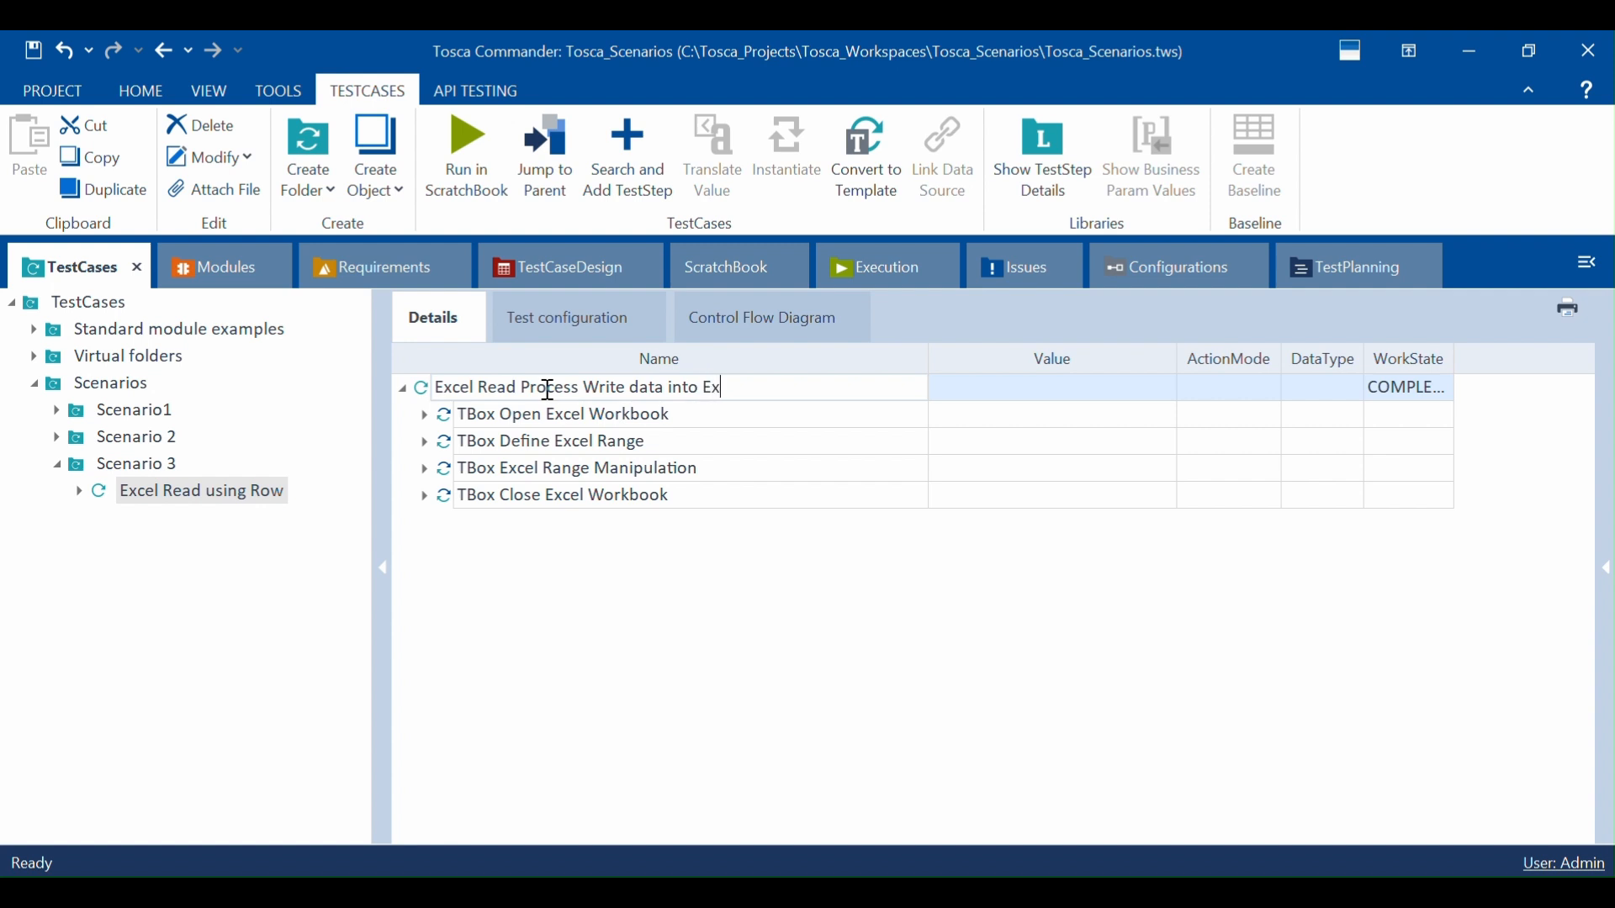
pyautogui.write('nglow')
pyautogui.press('Return')
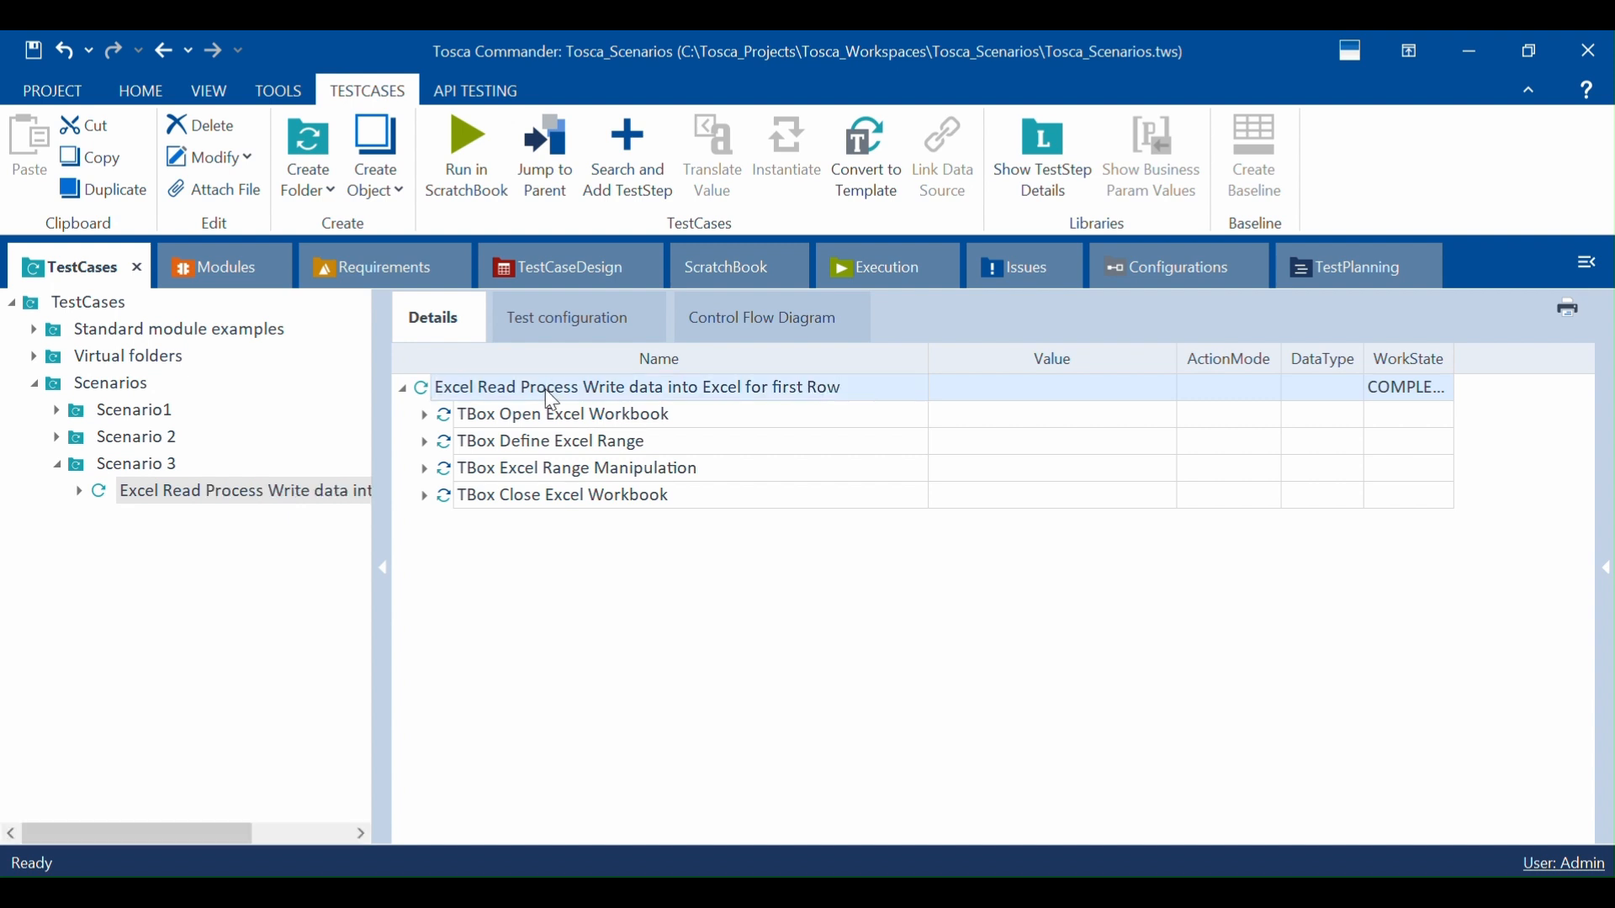
# Step: Show the details of the test case's TBox Open Excel Workbook step and widen the Value column to fit the path
pyautogui.click(79, 492)
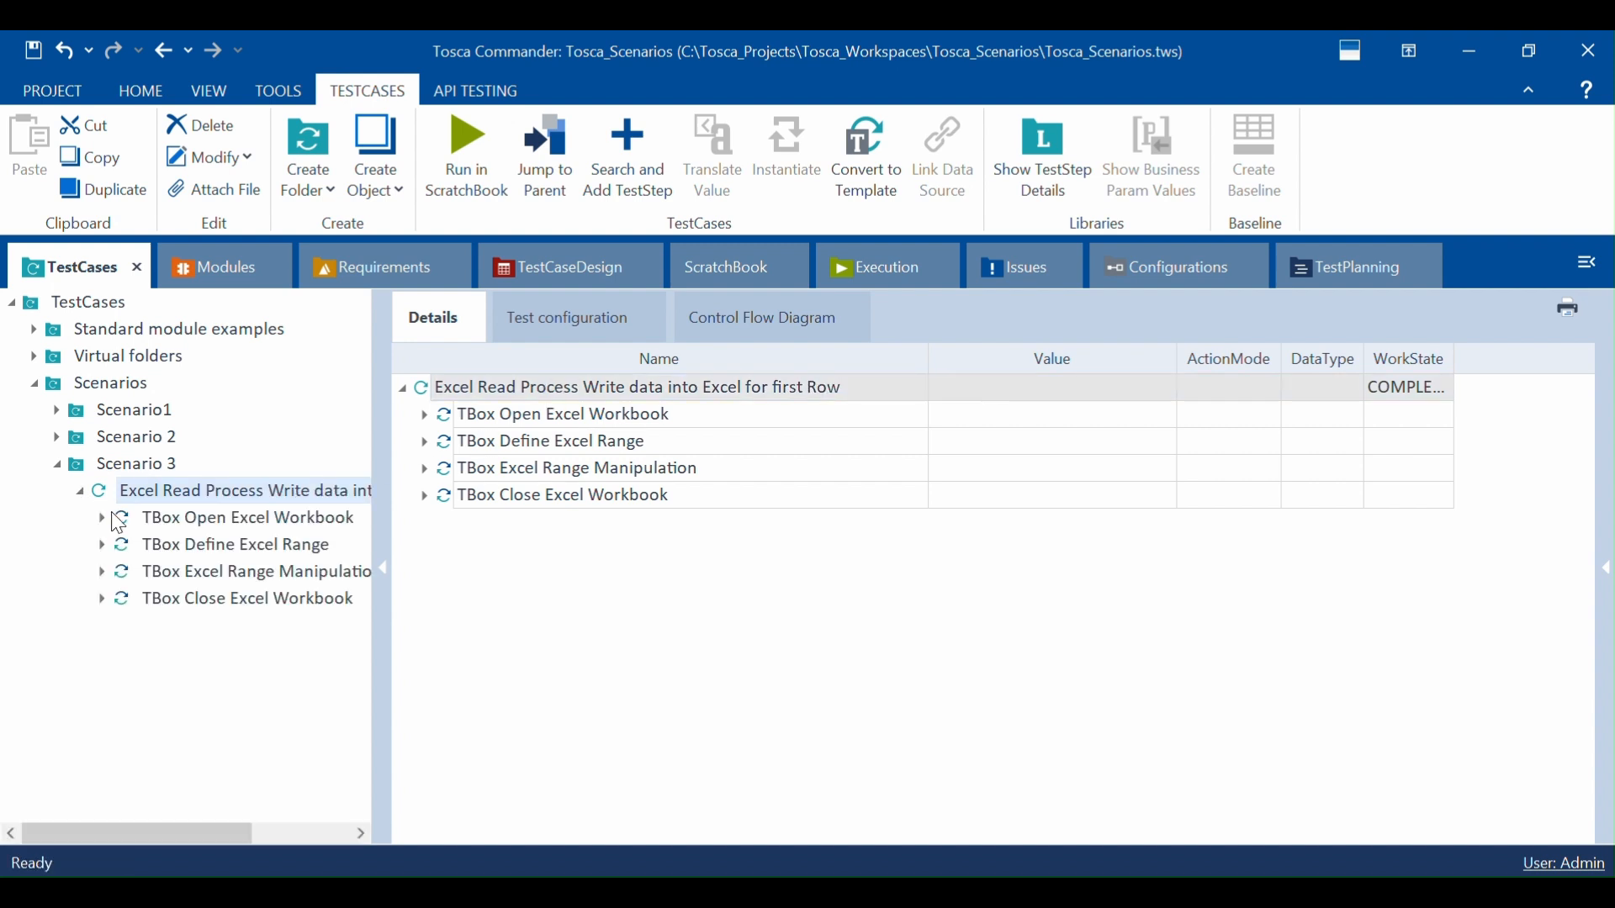
pyautogui.click(221, 521)
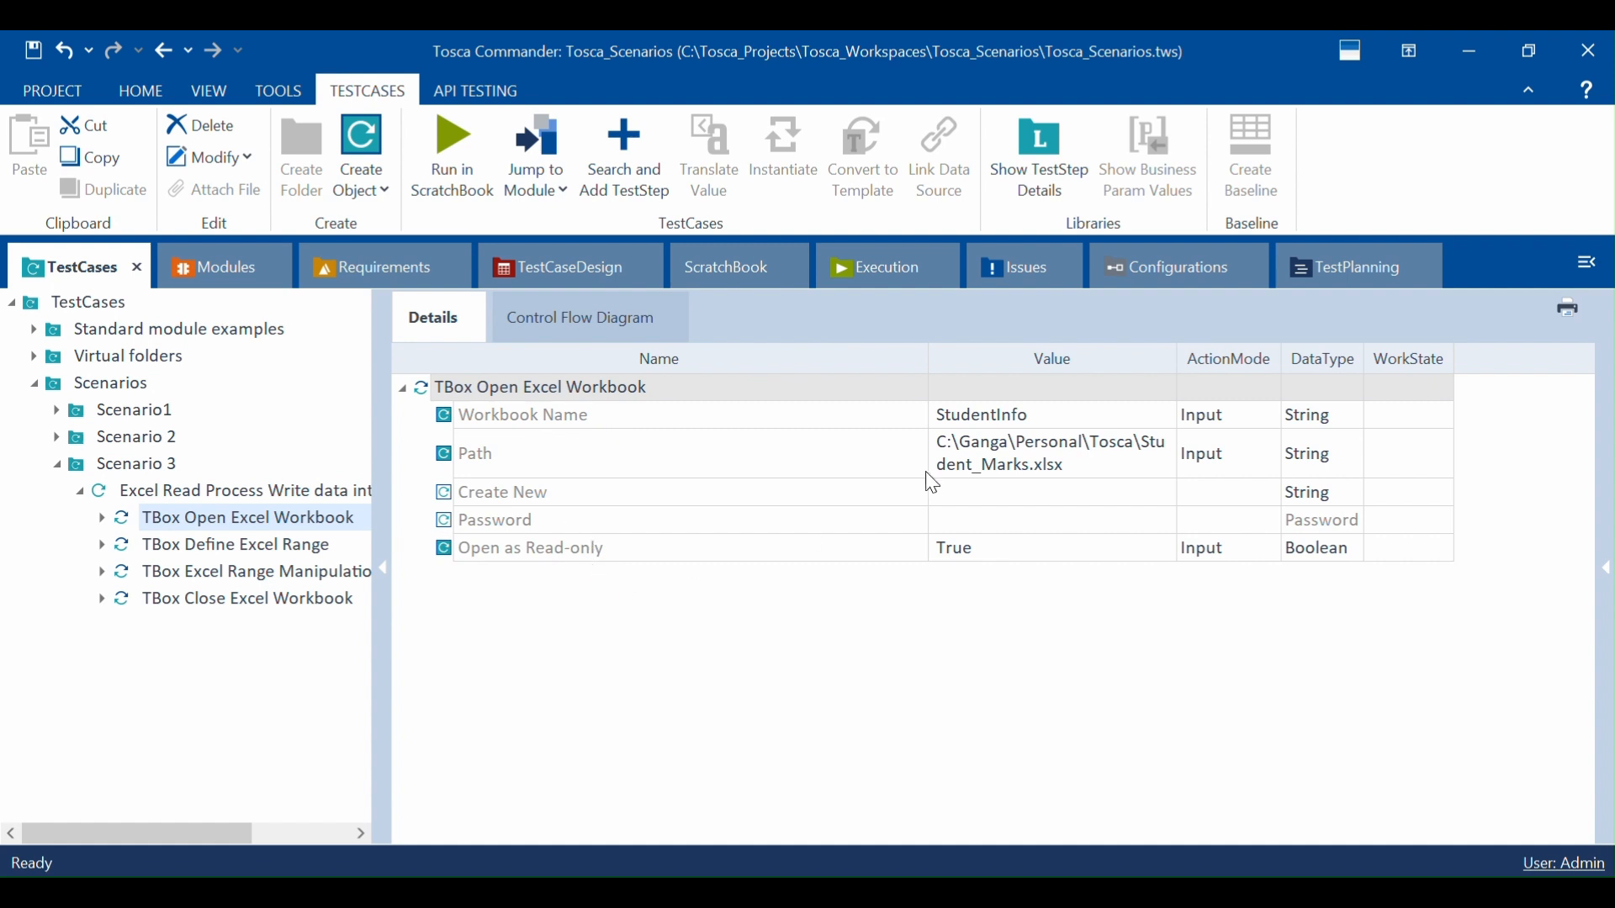
pyautogui.moveTo(928, 359); pyautogui.dragTo(807, 380)
pyautogui.moveTo(1057, 361); pyautogui.dragTo(1233, 362)
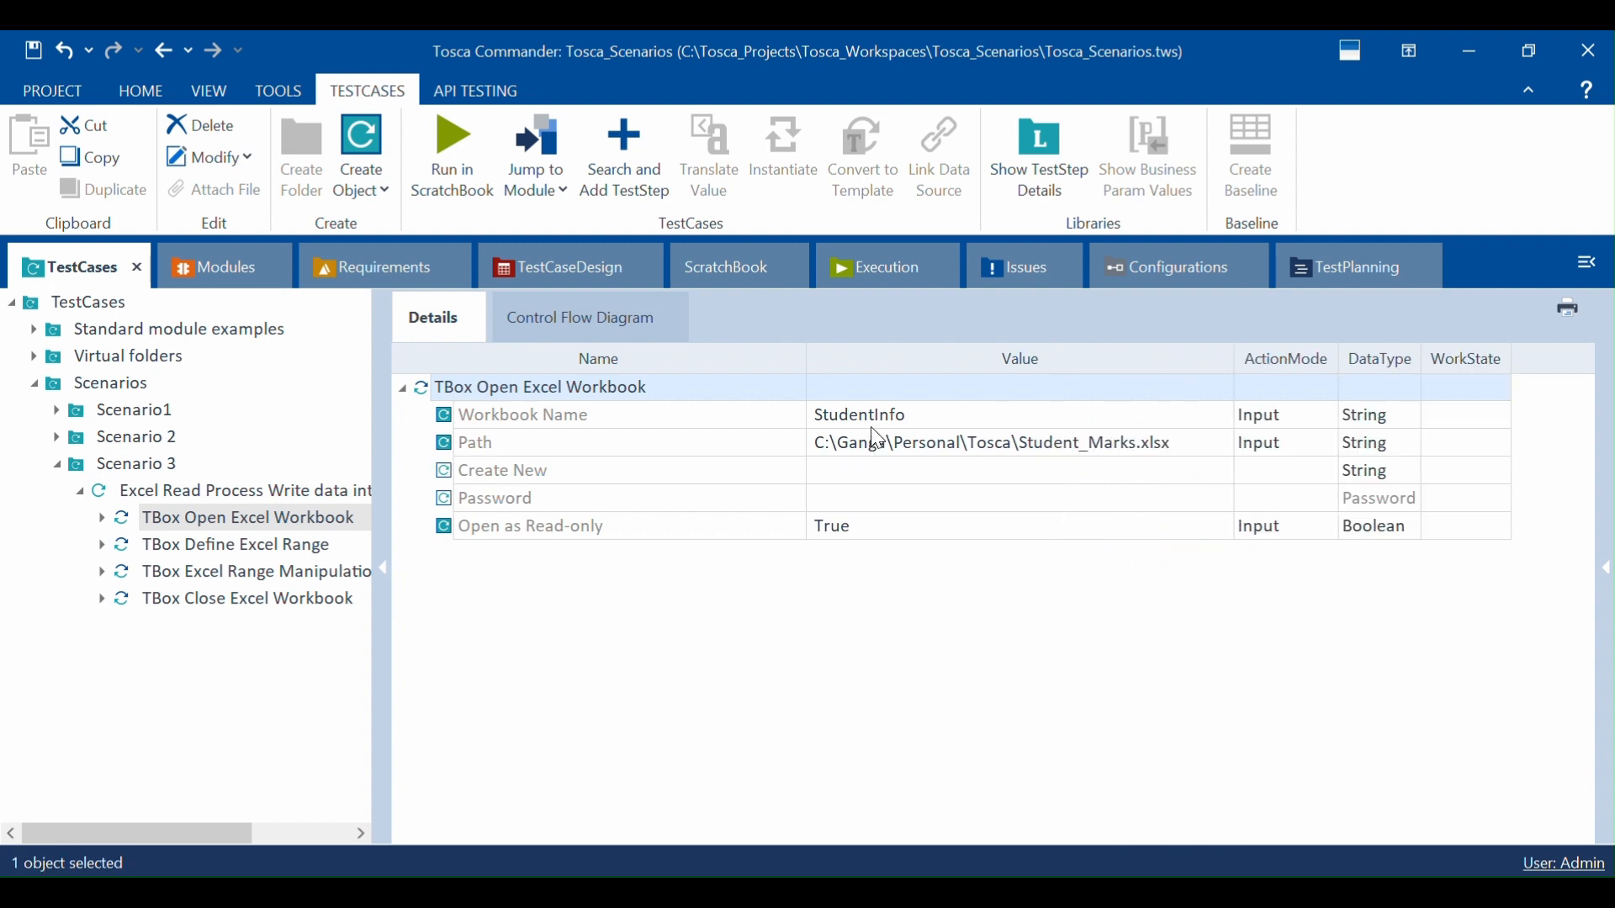
# Step: Check the workbook path and name in TBox Open Excel Workbook and clear the Open as Read-only value
pyautogui.click(925, 444)
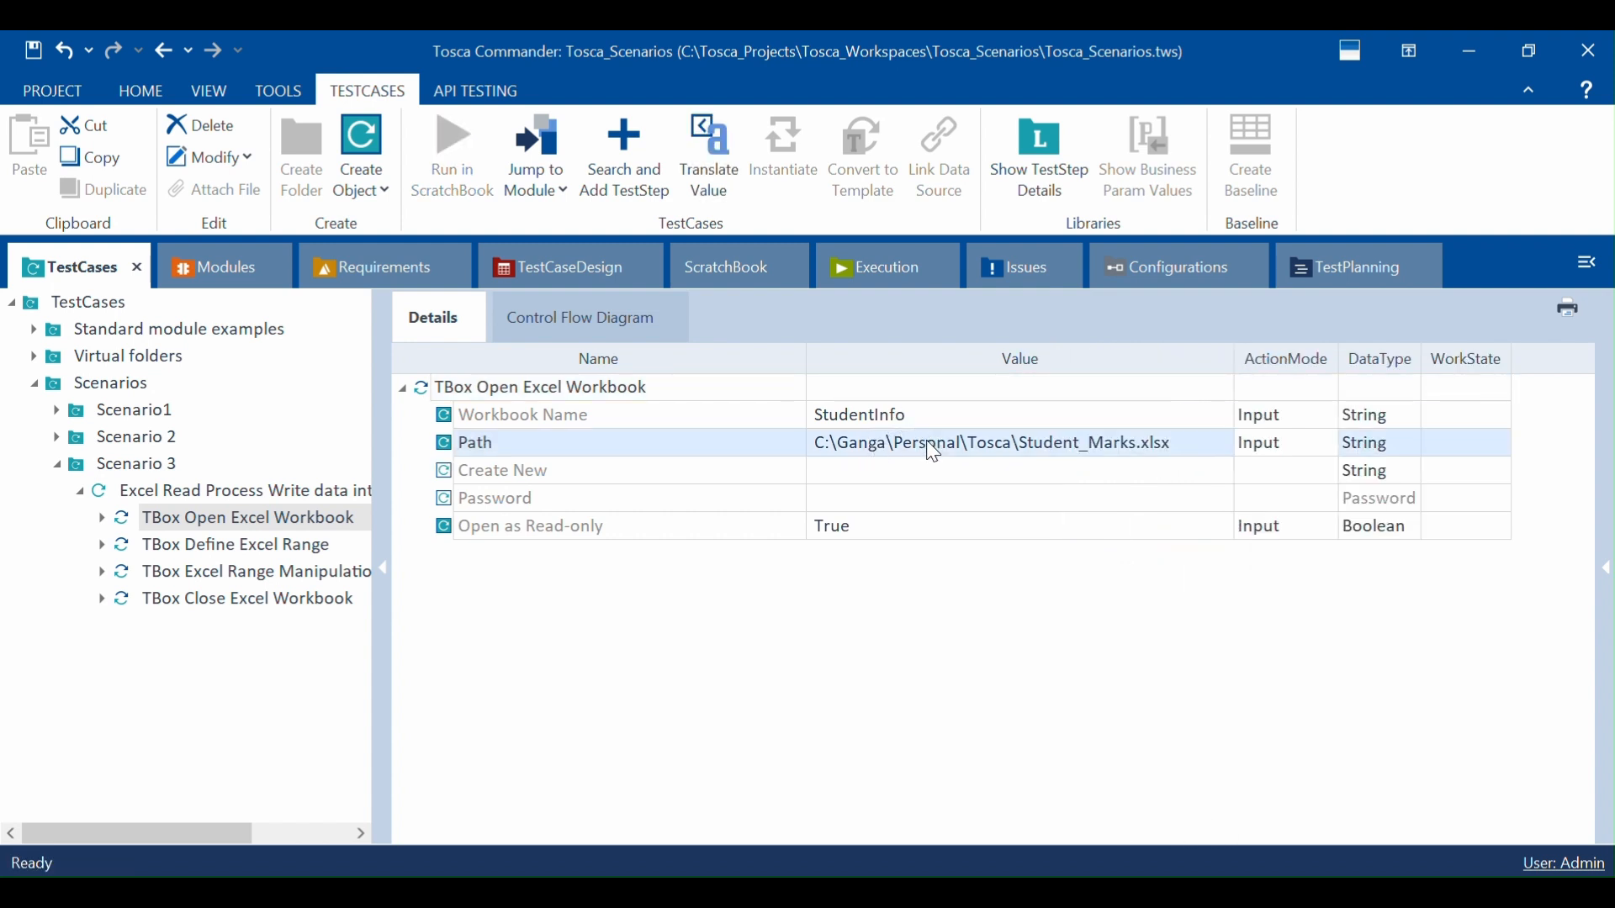
pyautogui.click(897, 419)
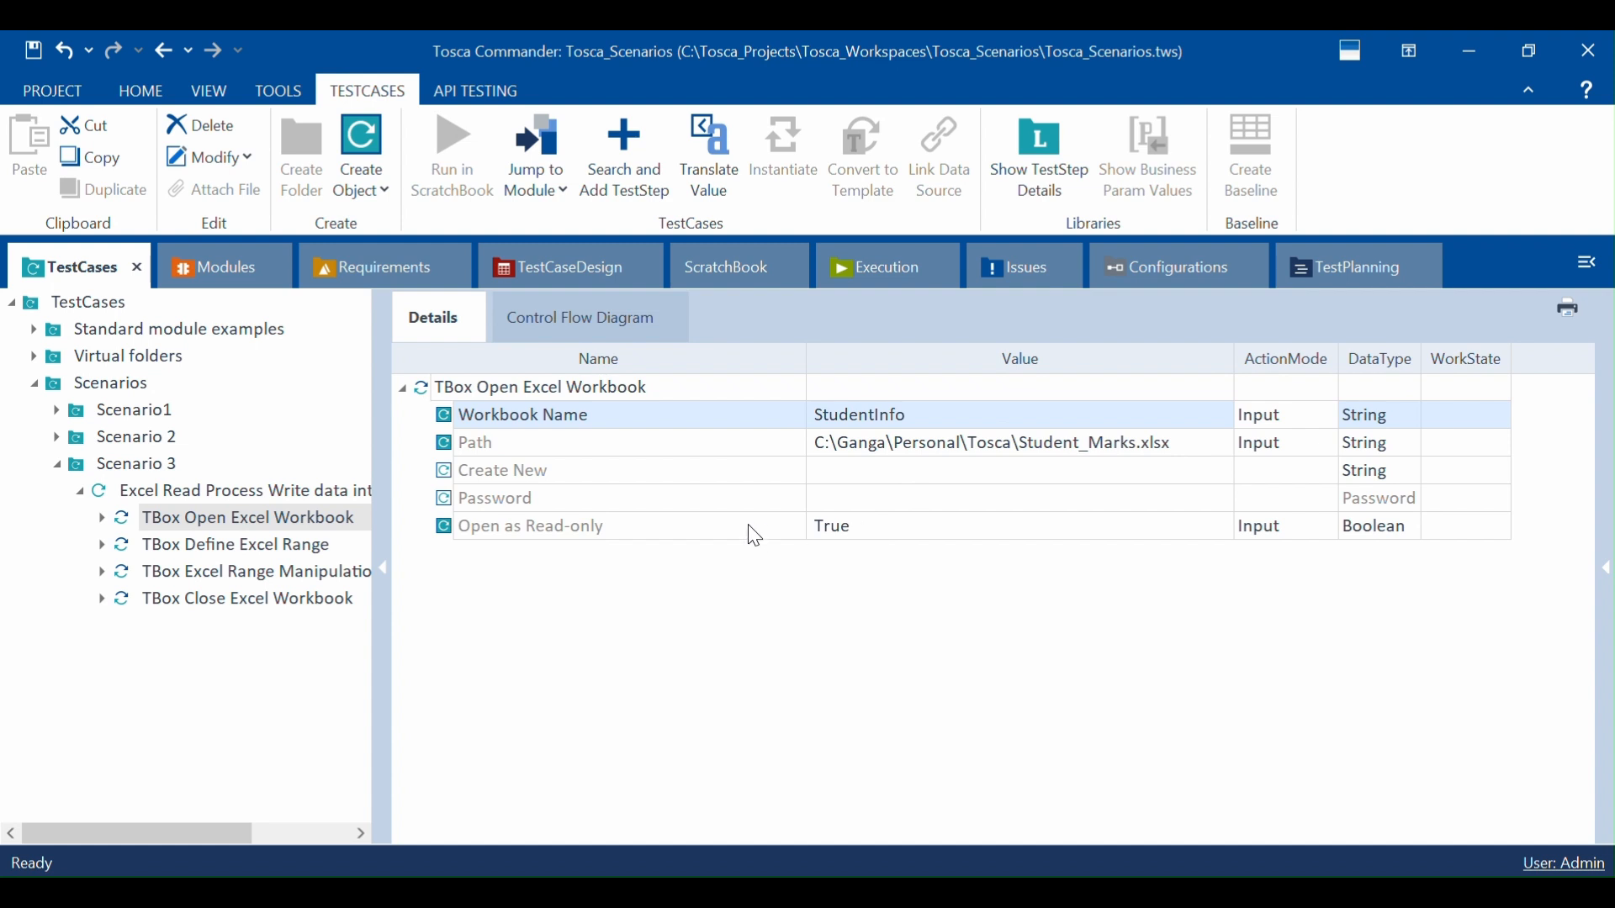
pyautogui.click(848, 530)
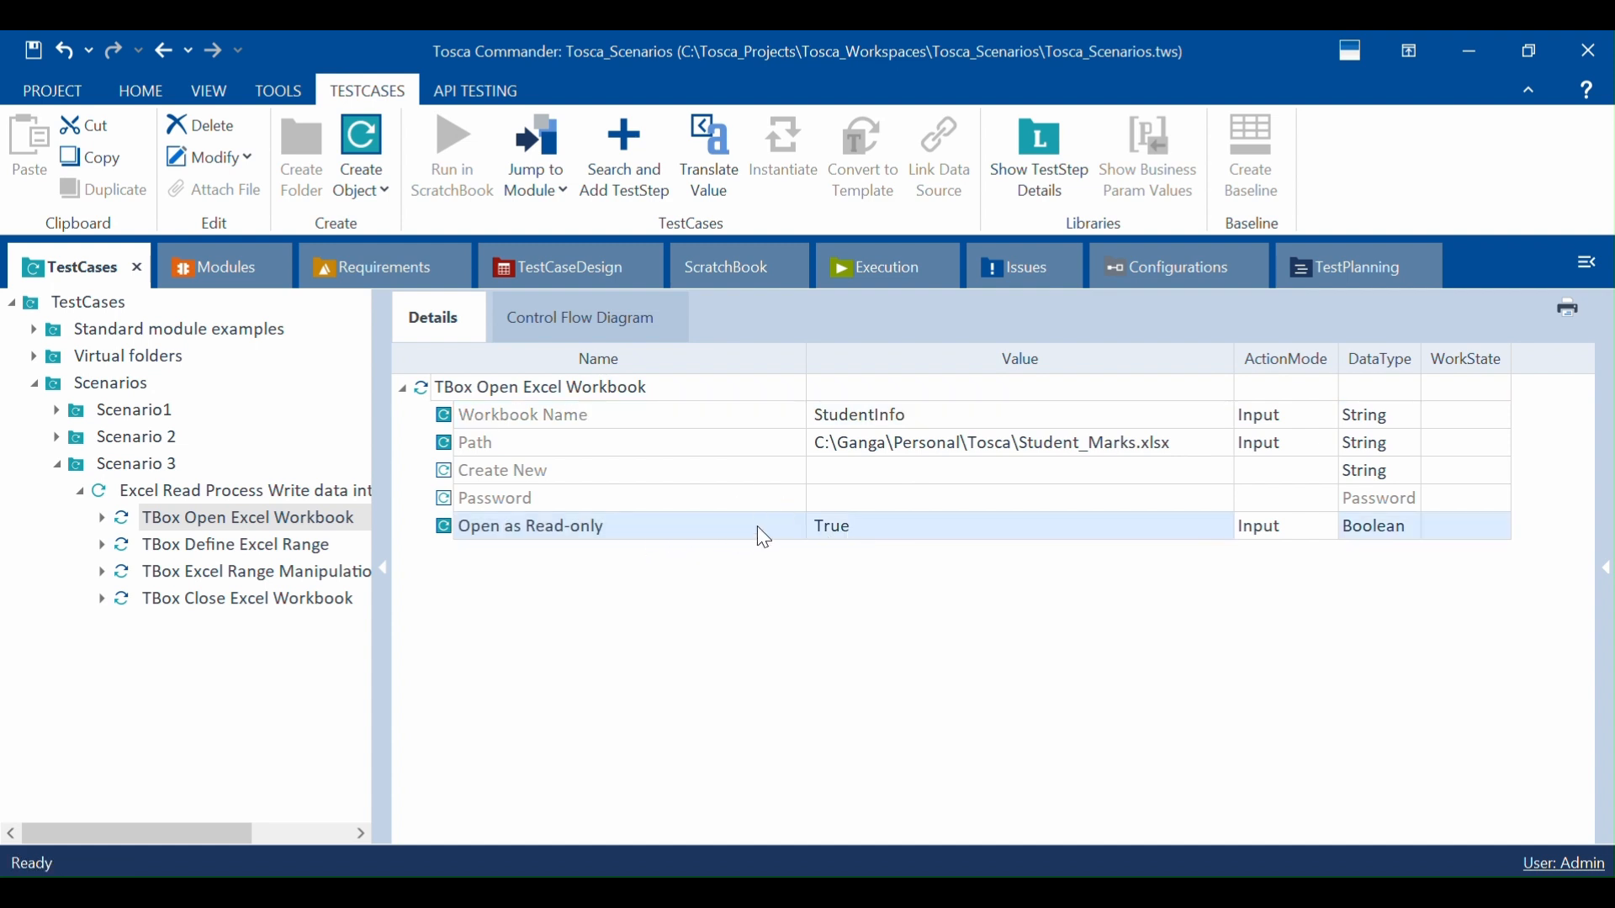
pyautogui.press('Delete')
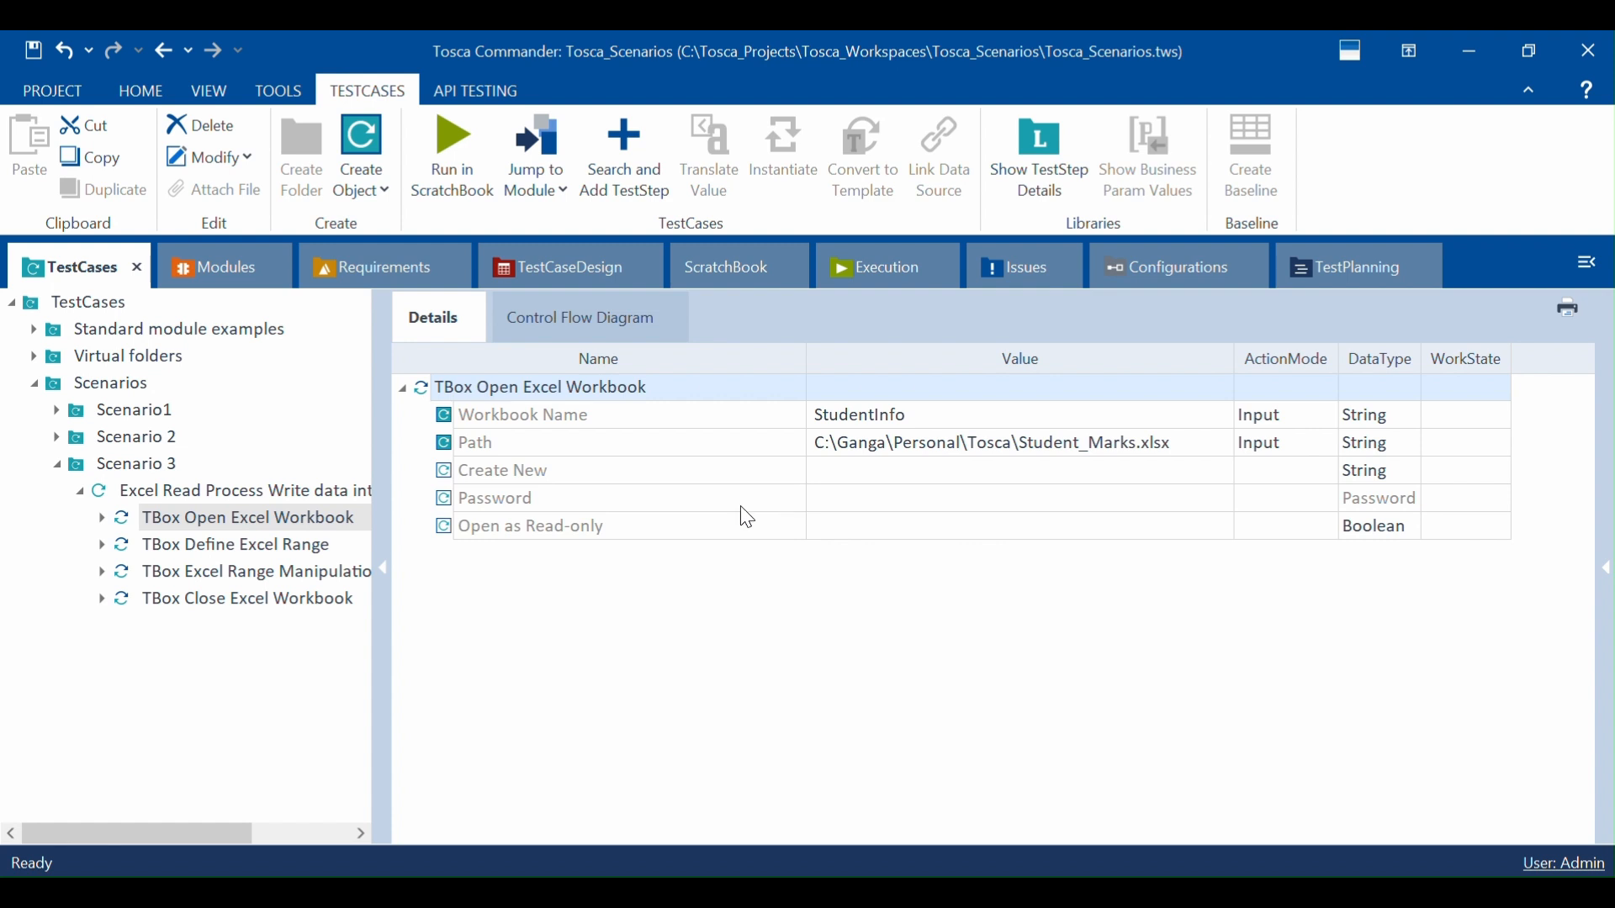
# Step: Review the TBox Define Excel Range step, including the start and end cells of its Data Range
pyautogui.click(193, 547)
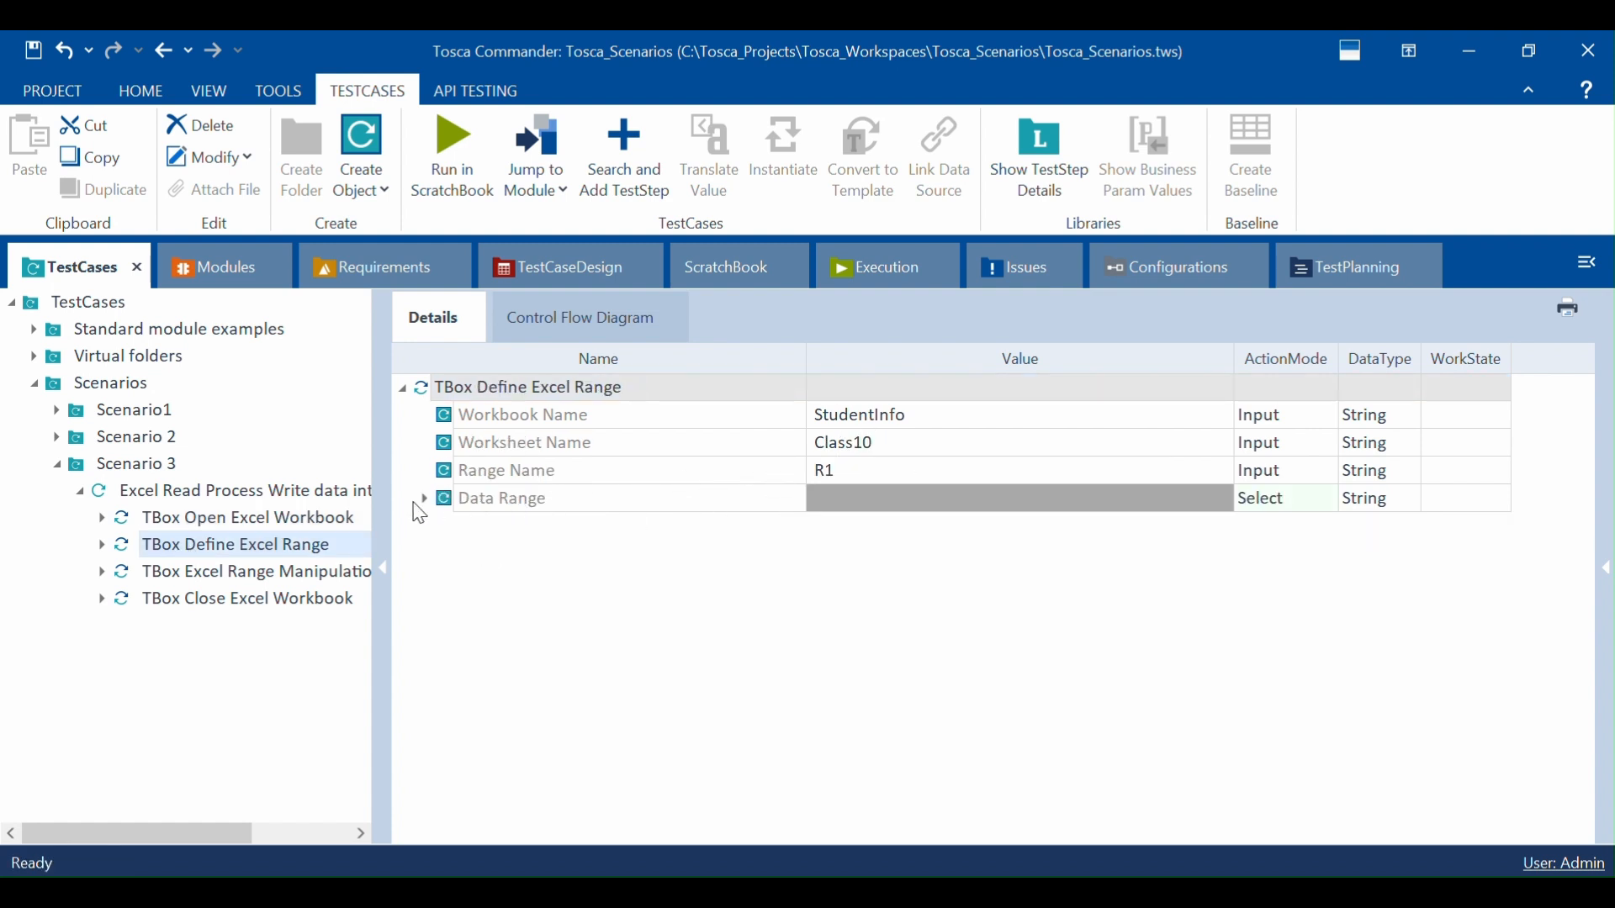
pyautogui.click(425, 500)
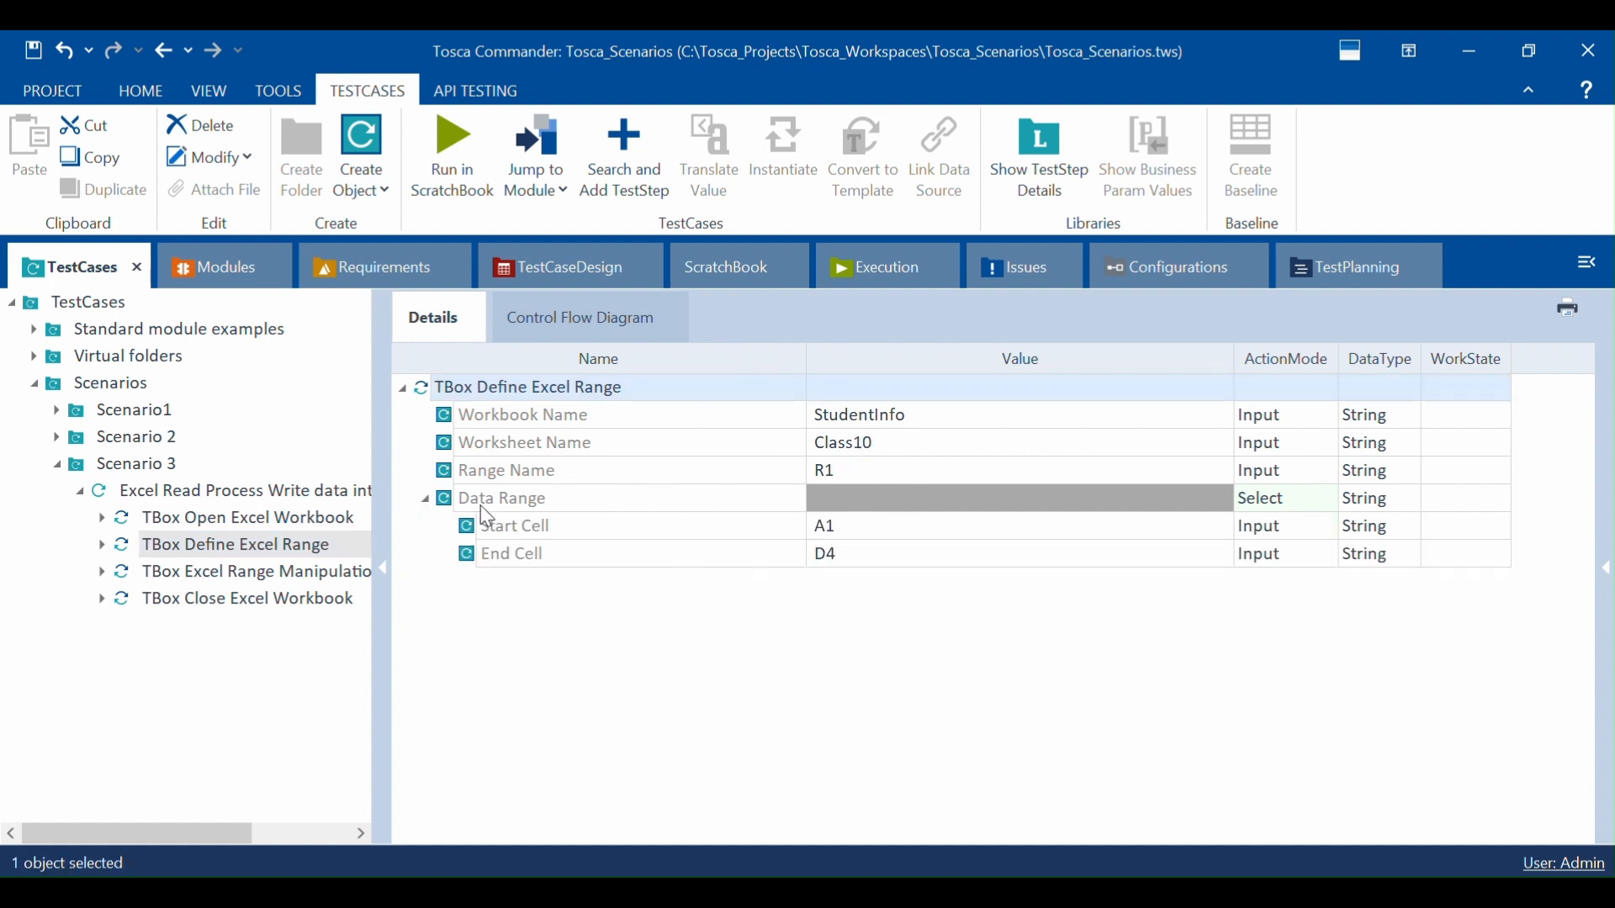
pyautogui.click(425, 501)
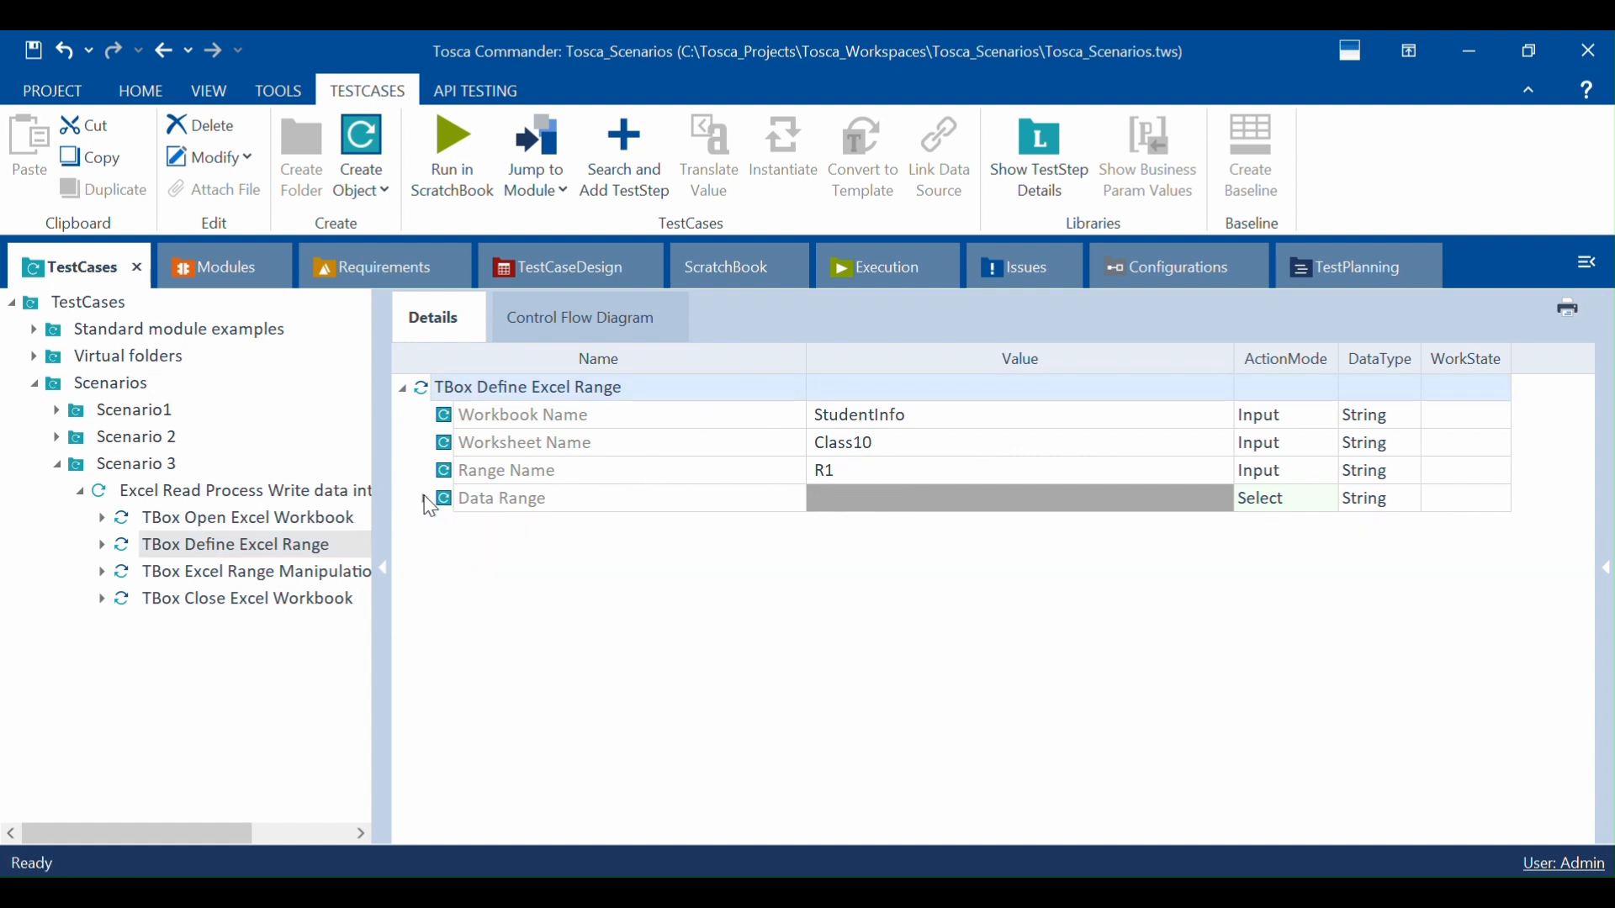
# Step: Delete the Student_ID and Student_Name cells from row $1 of the TBox Excel Range Manipulation Data Table, keeping only Student_Marks
pyautogui.click(238, 582)
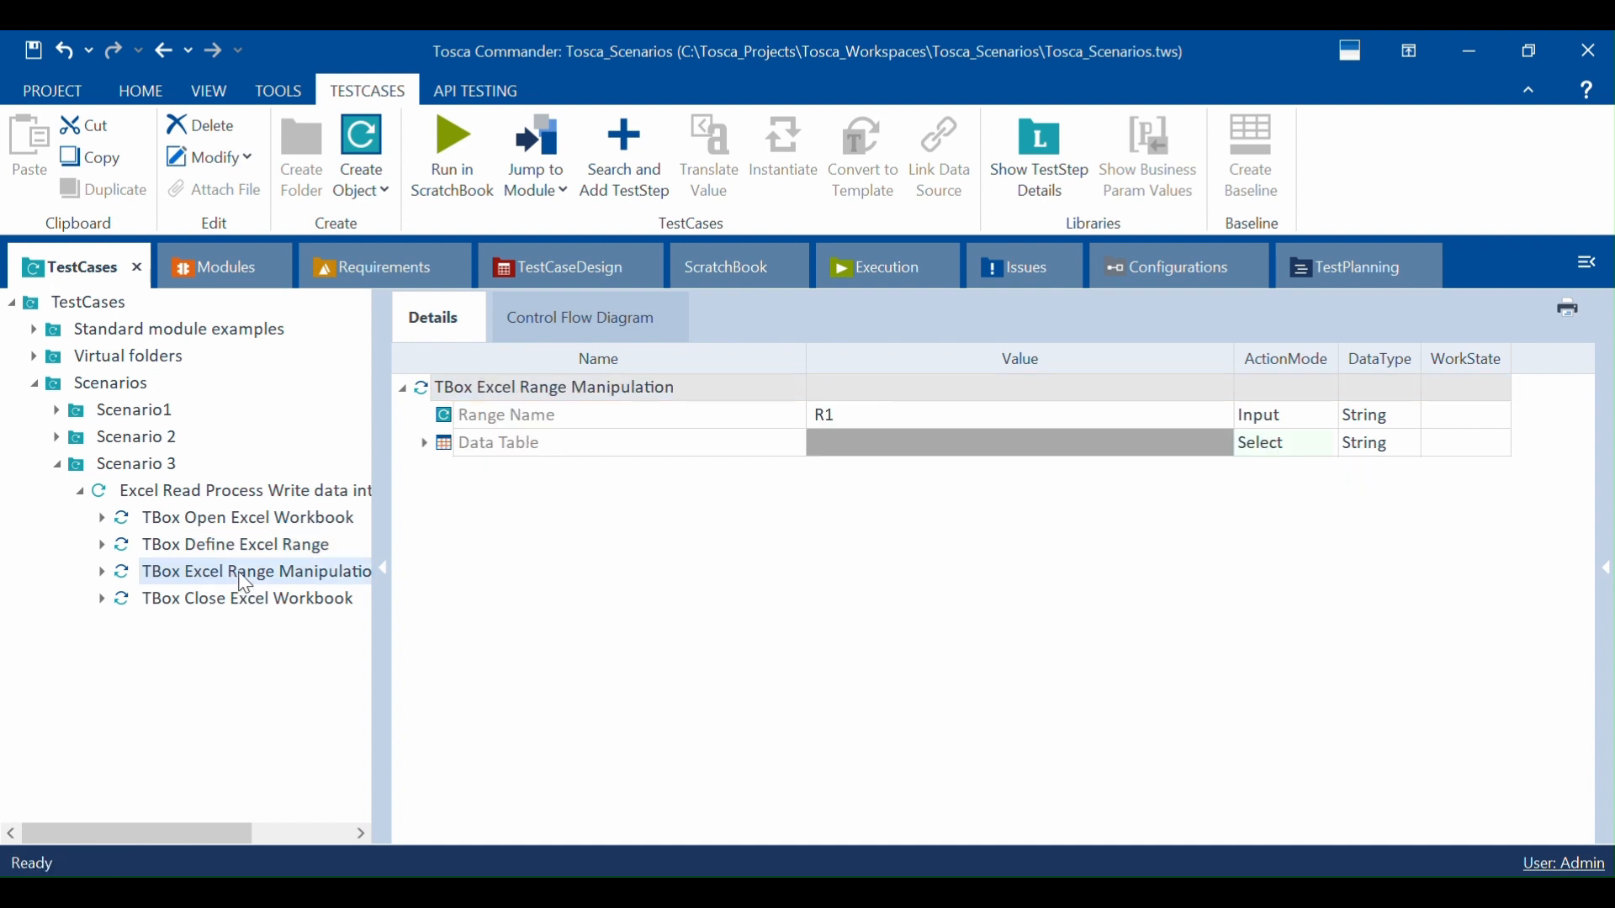
pyautogui.click(425, 443)
pyautogui.click(450, 472)
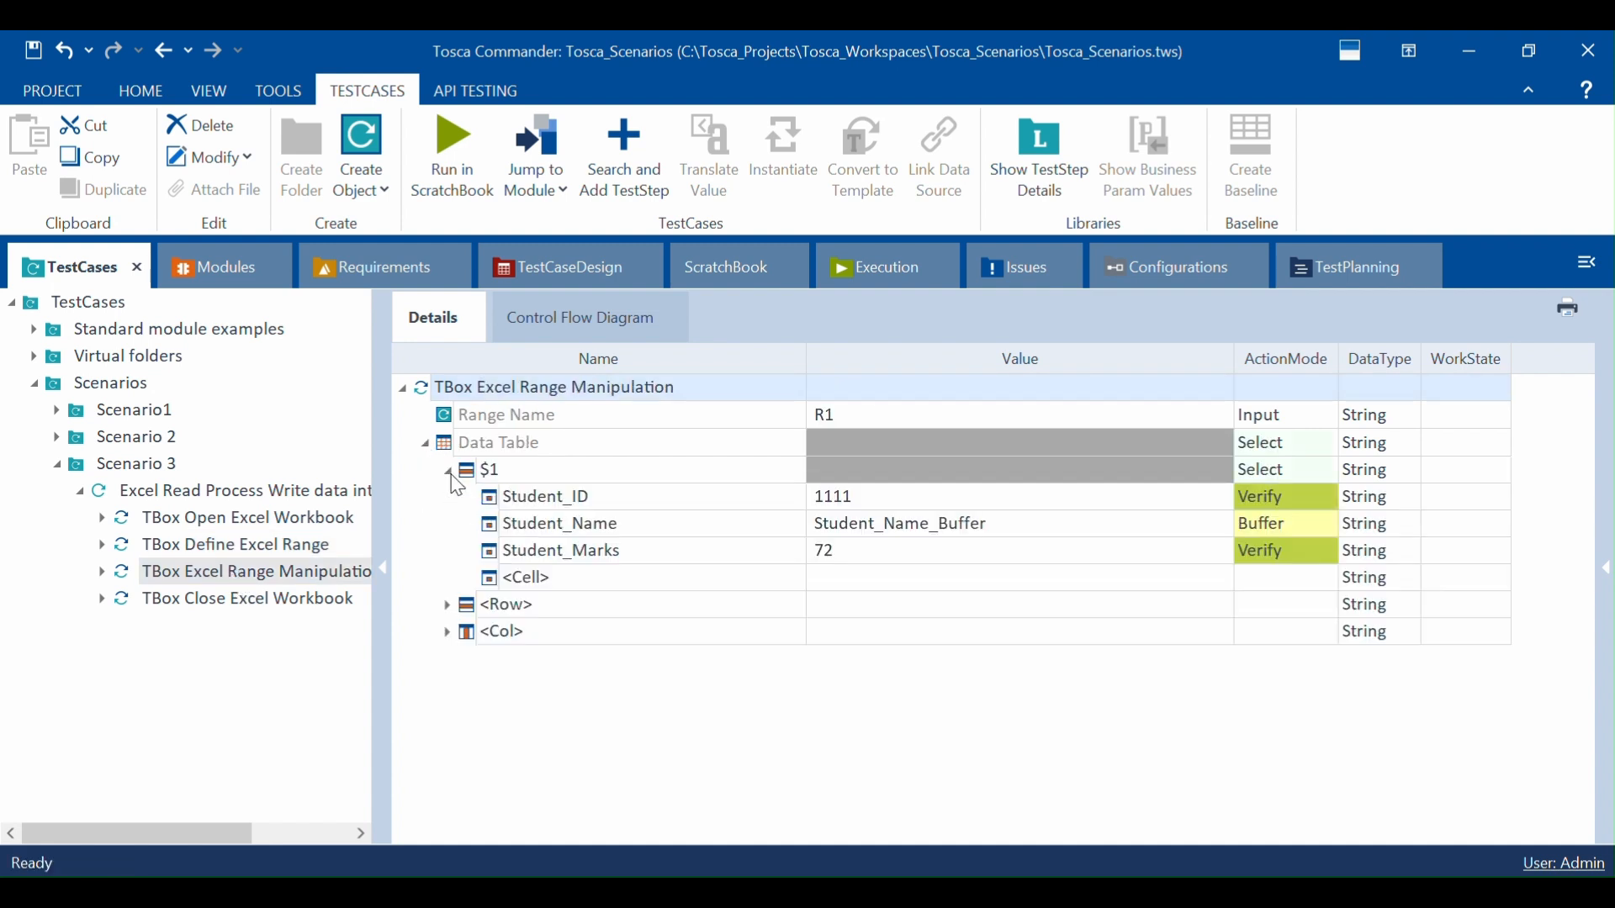
pyautogui.click(726, 532)
pyautogui.rightClick(728, 539)
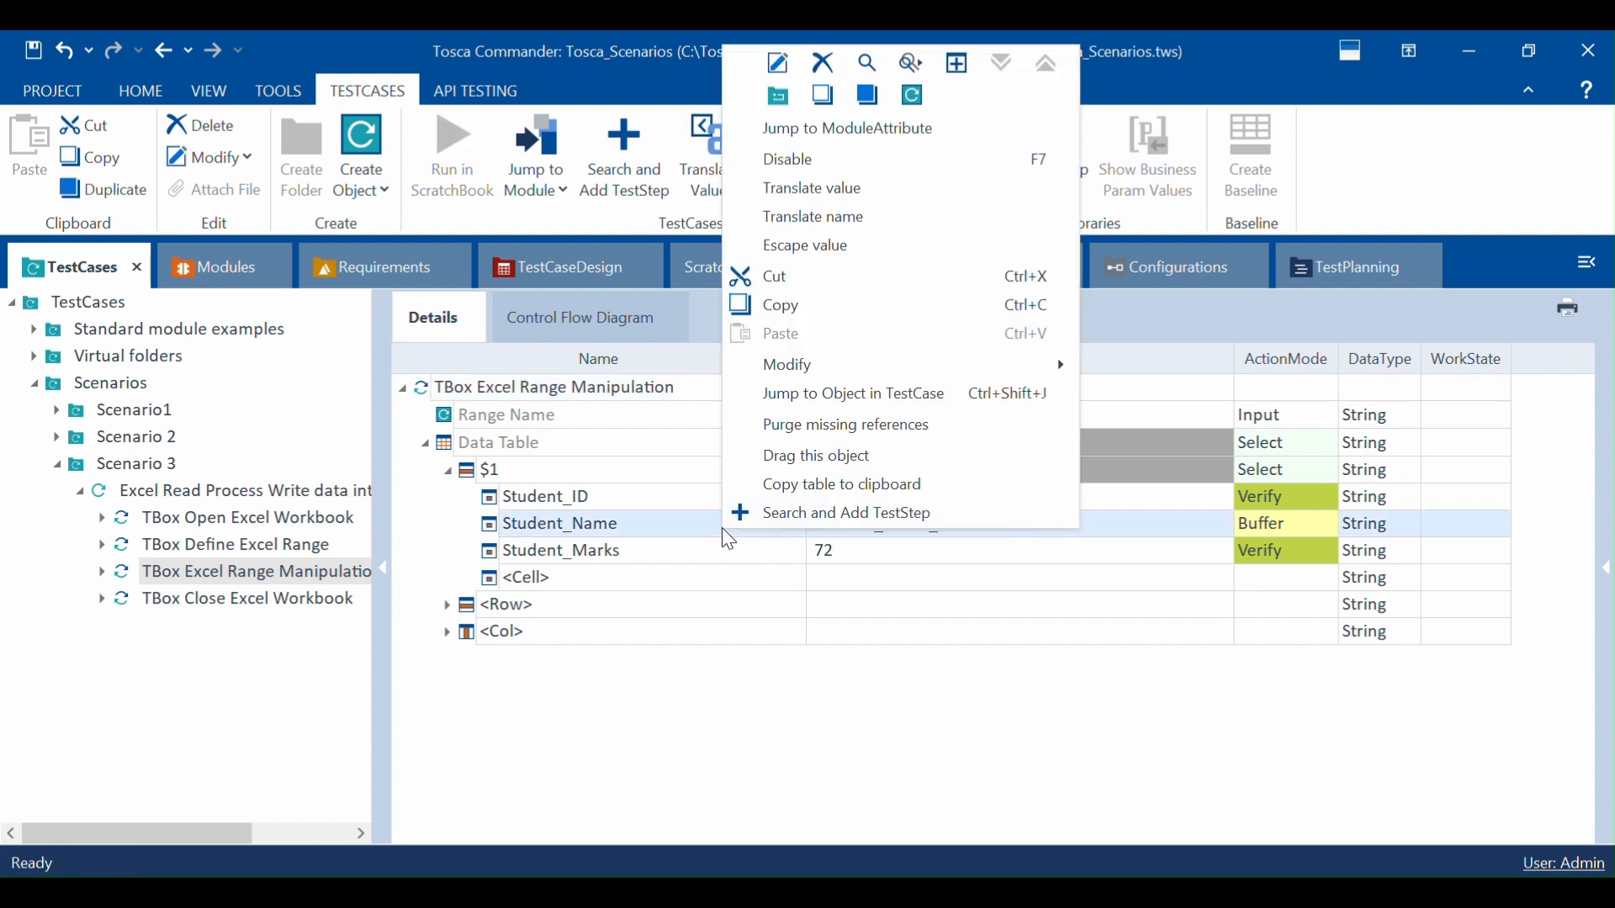
pyautogui.click(653, 498)
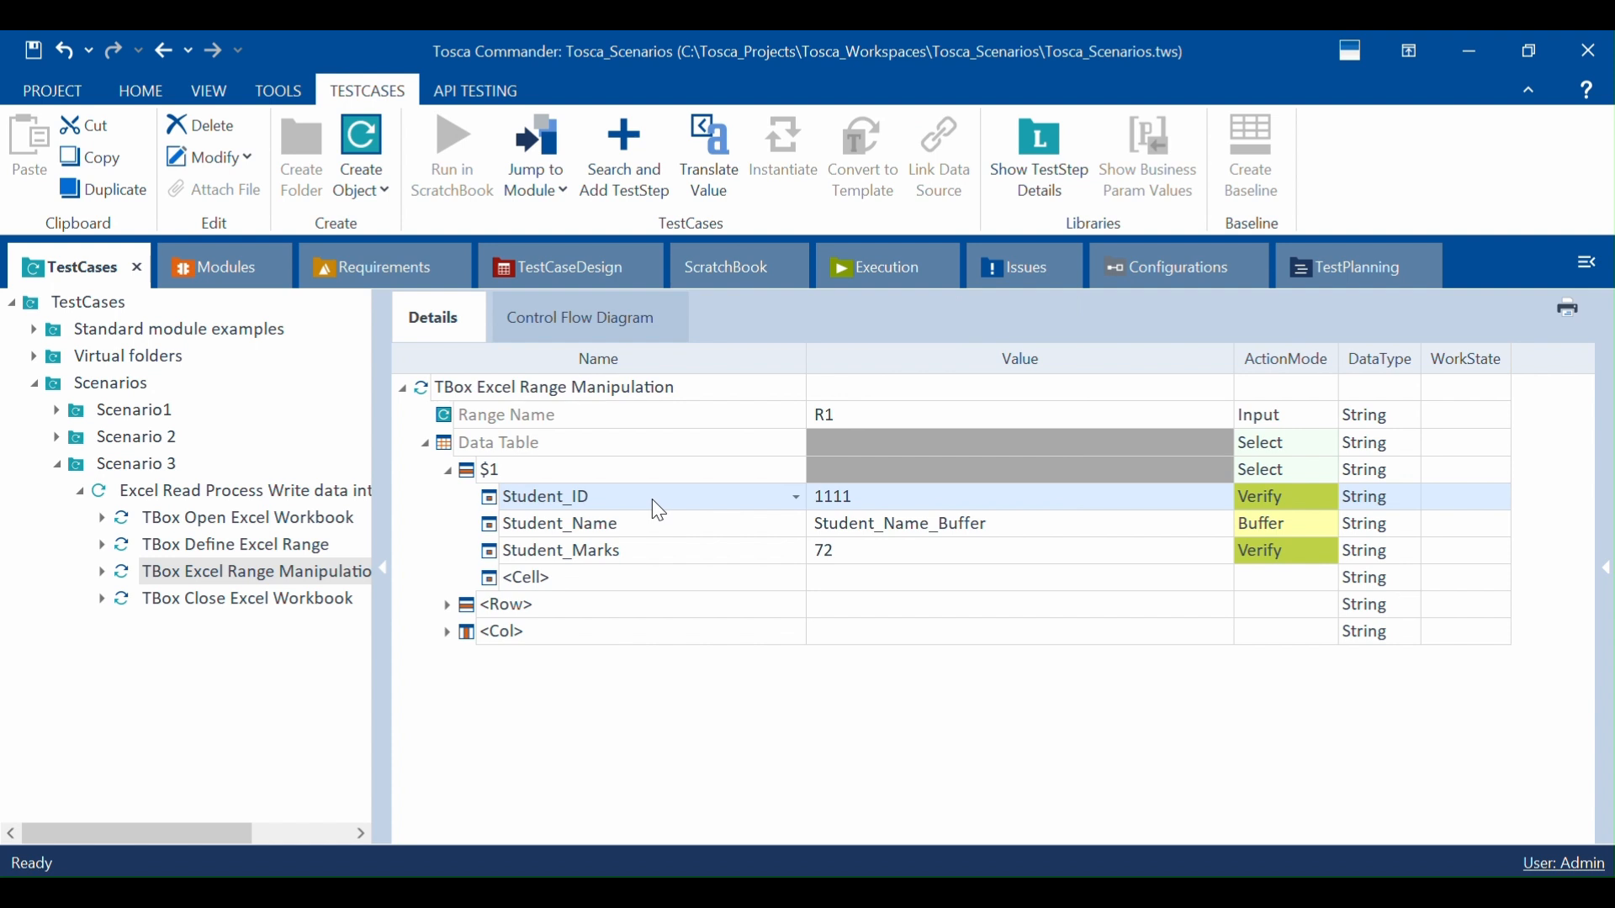
pyautogui.keyDown('shift'); pyautogui.click(654, 523); pyautogui.keyUp('shift')
pyautogui.rightClick(654, 523)
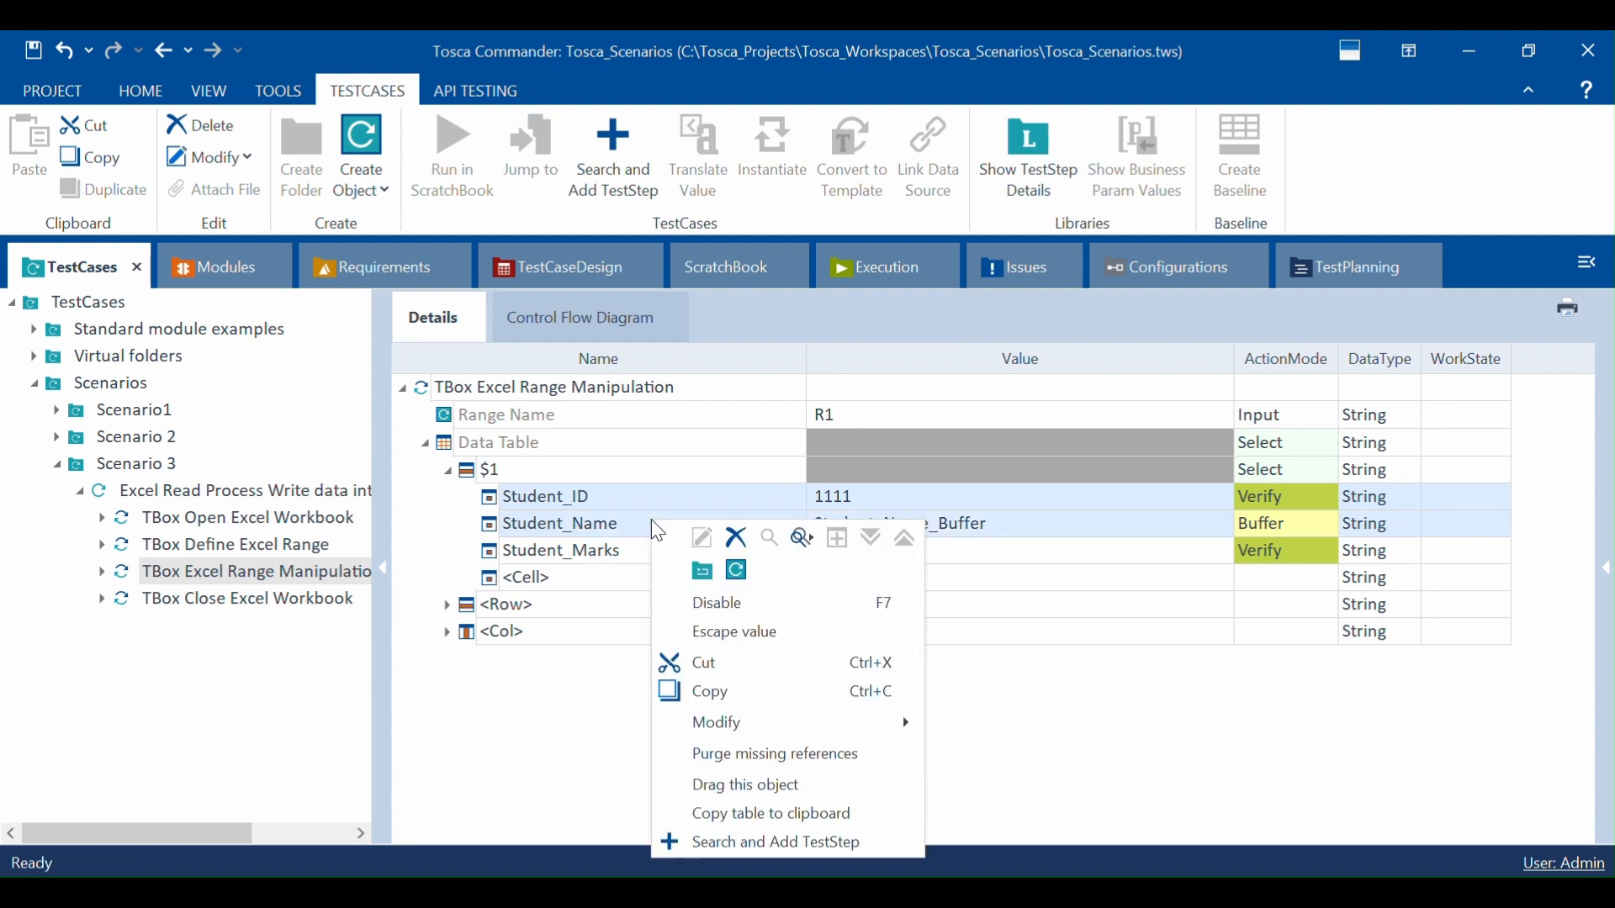
pyautogui.click(737, 539)
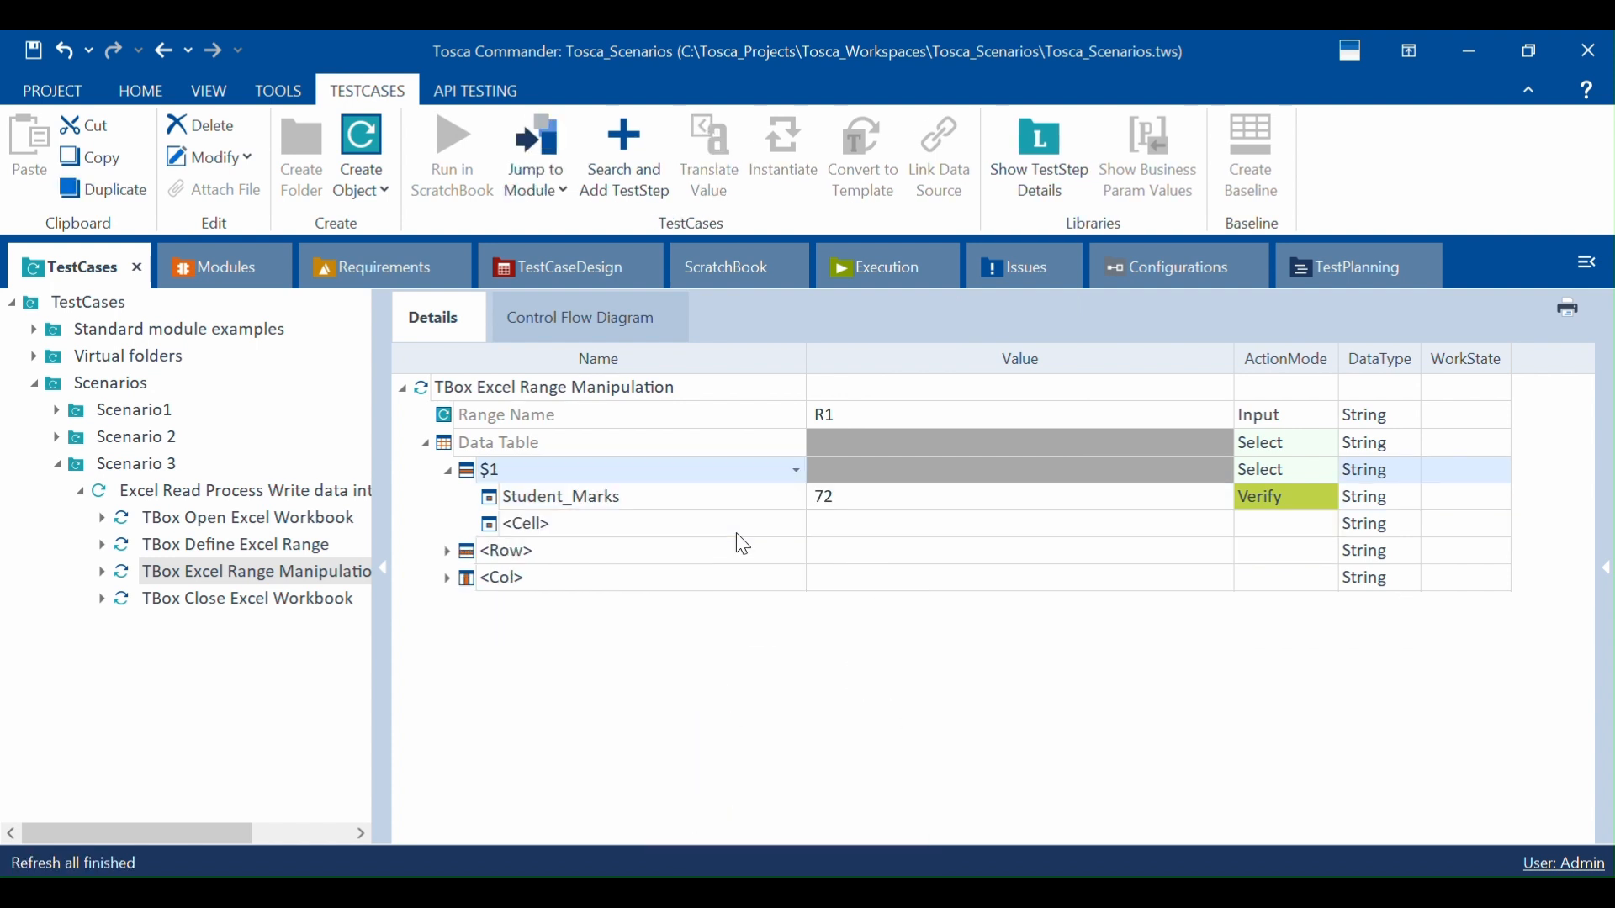
pyautogui.click(631, 505)
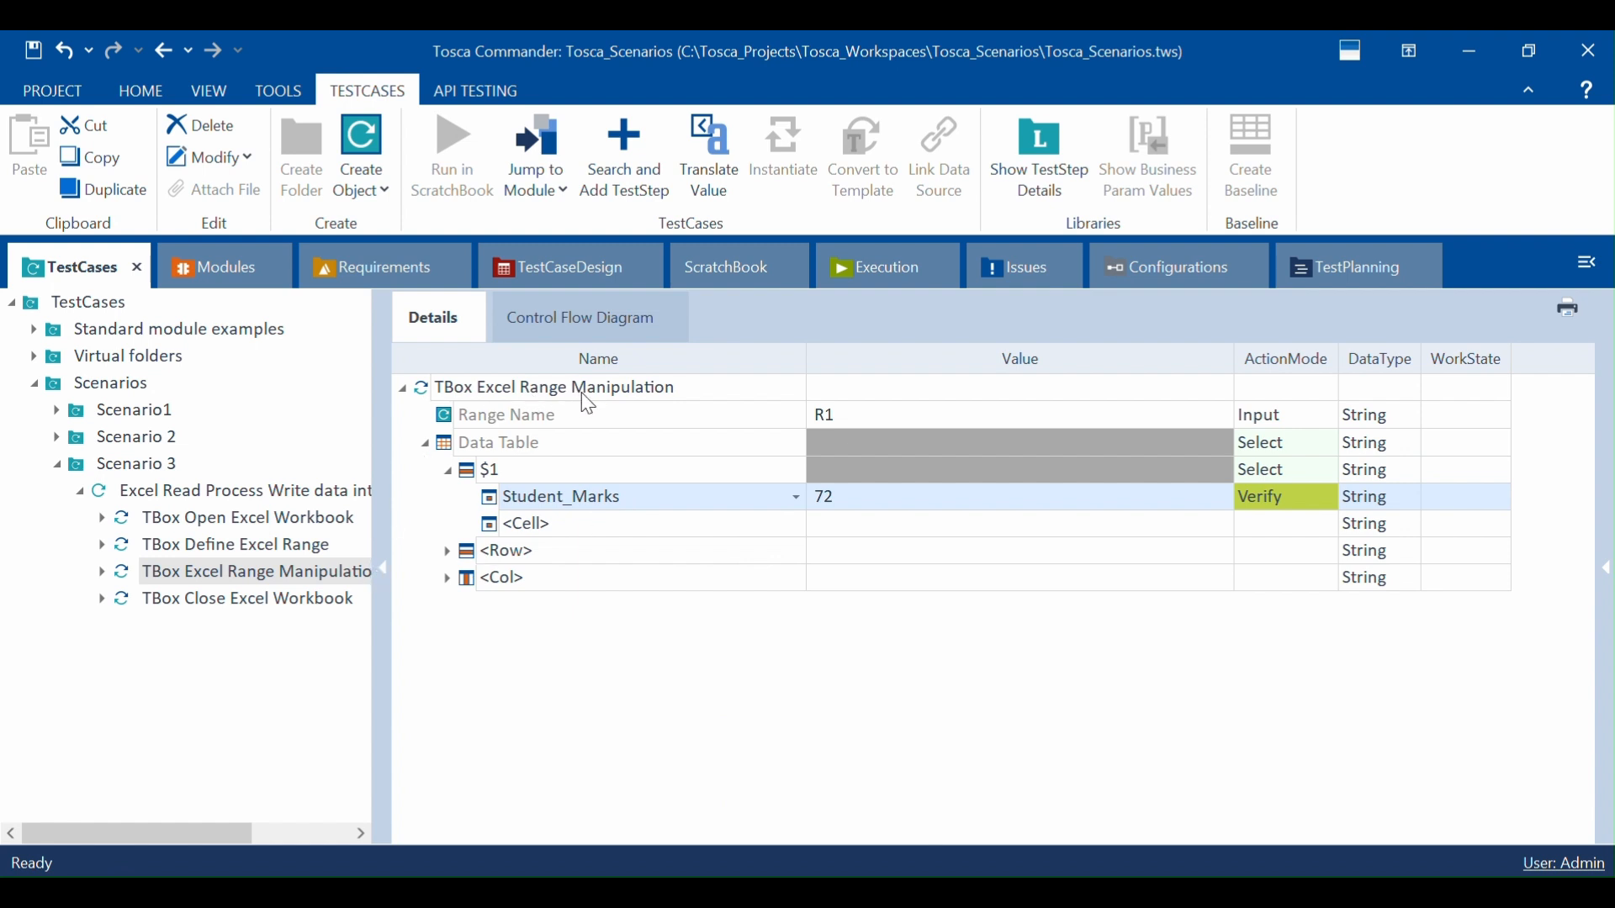
# Step: Collapse the Open Excel Workbook and Define Excel Range steps in the test case details and create a test case folder named "Process"
pyautogui.click(294, 497)
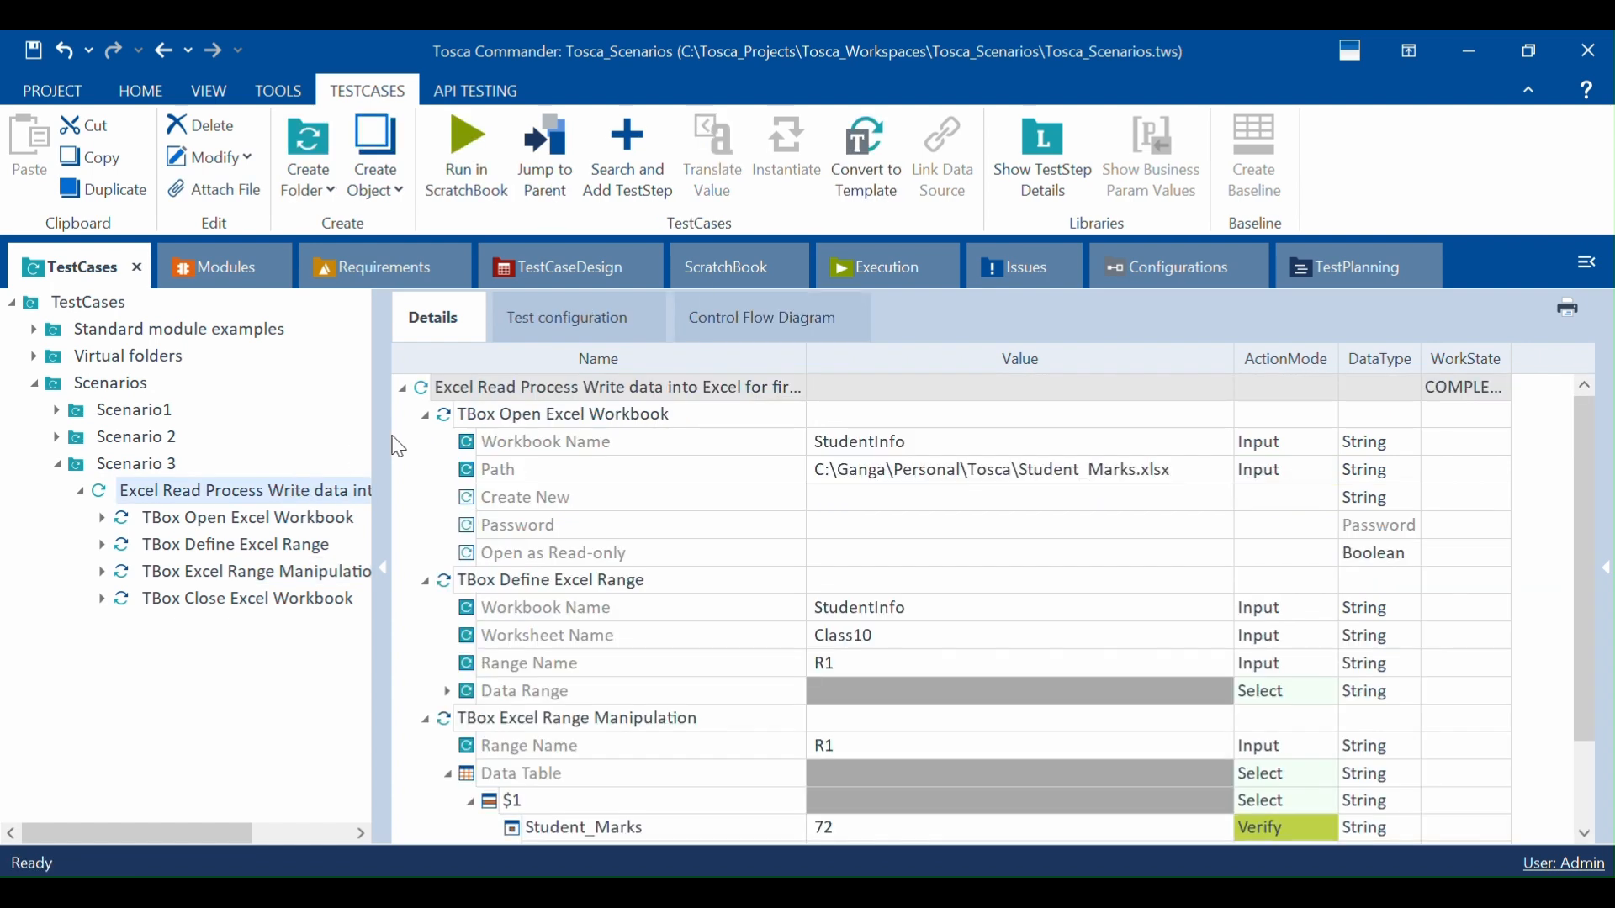
pyautogui.click(425, 417)
pyautogui.click(425, 441)
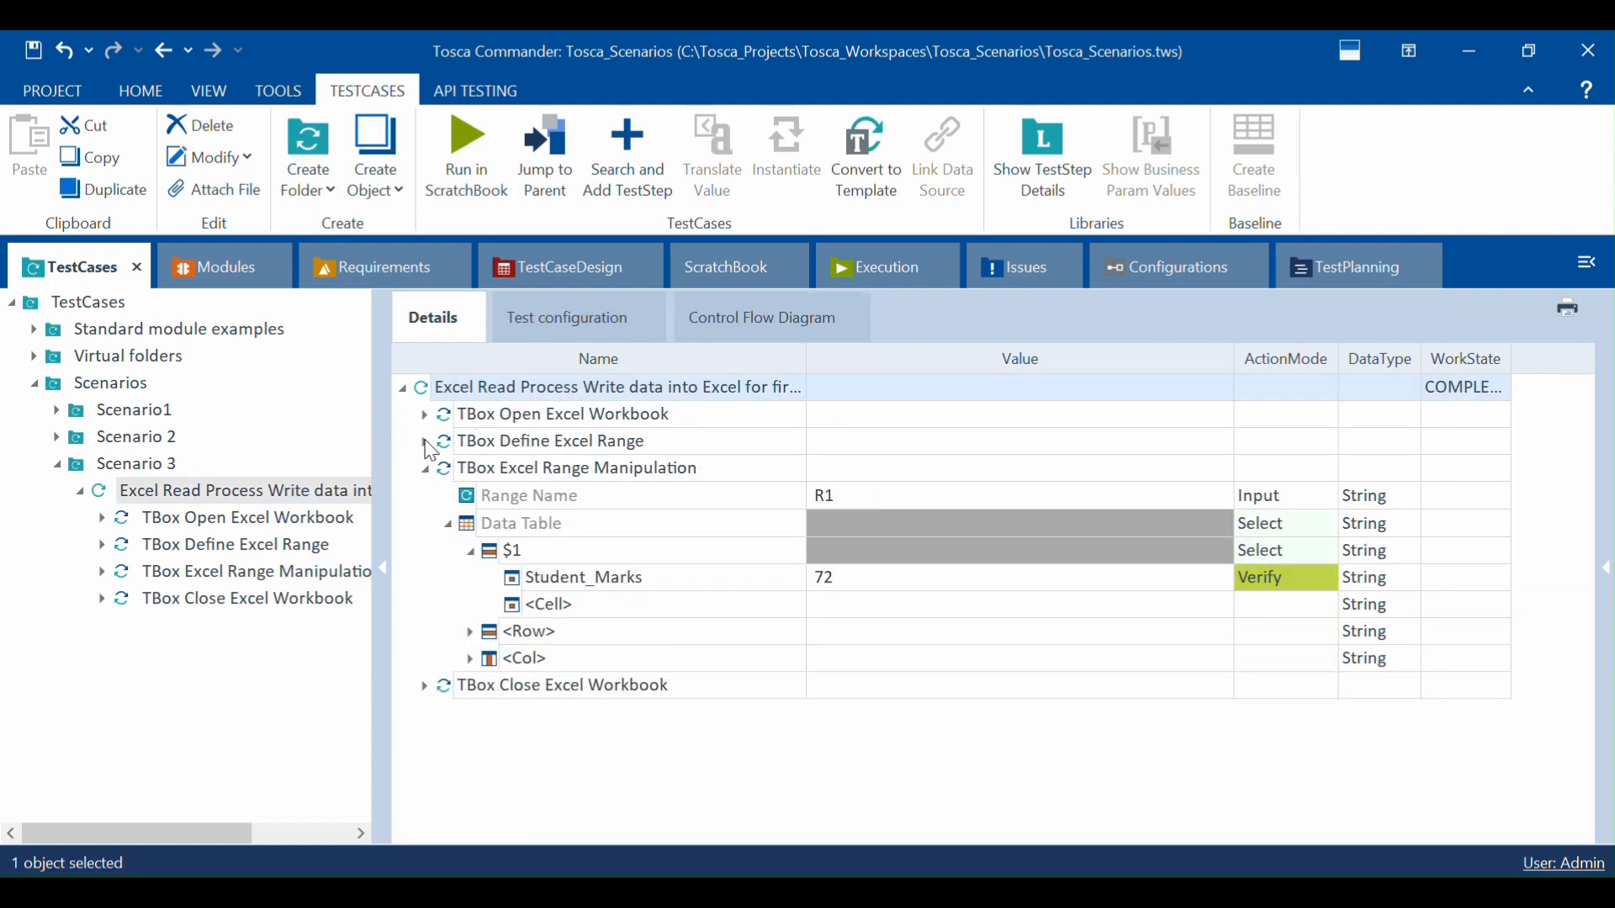
pyautogui.rightClick(461, 393)
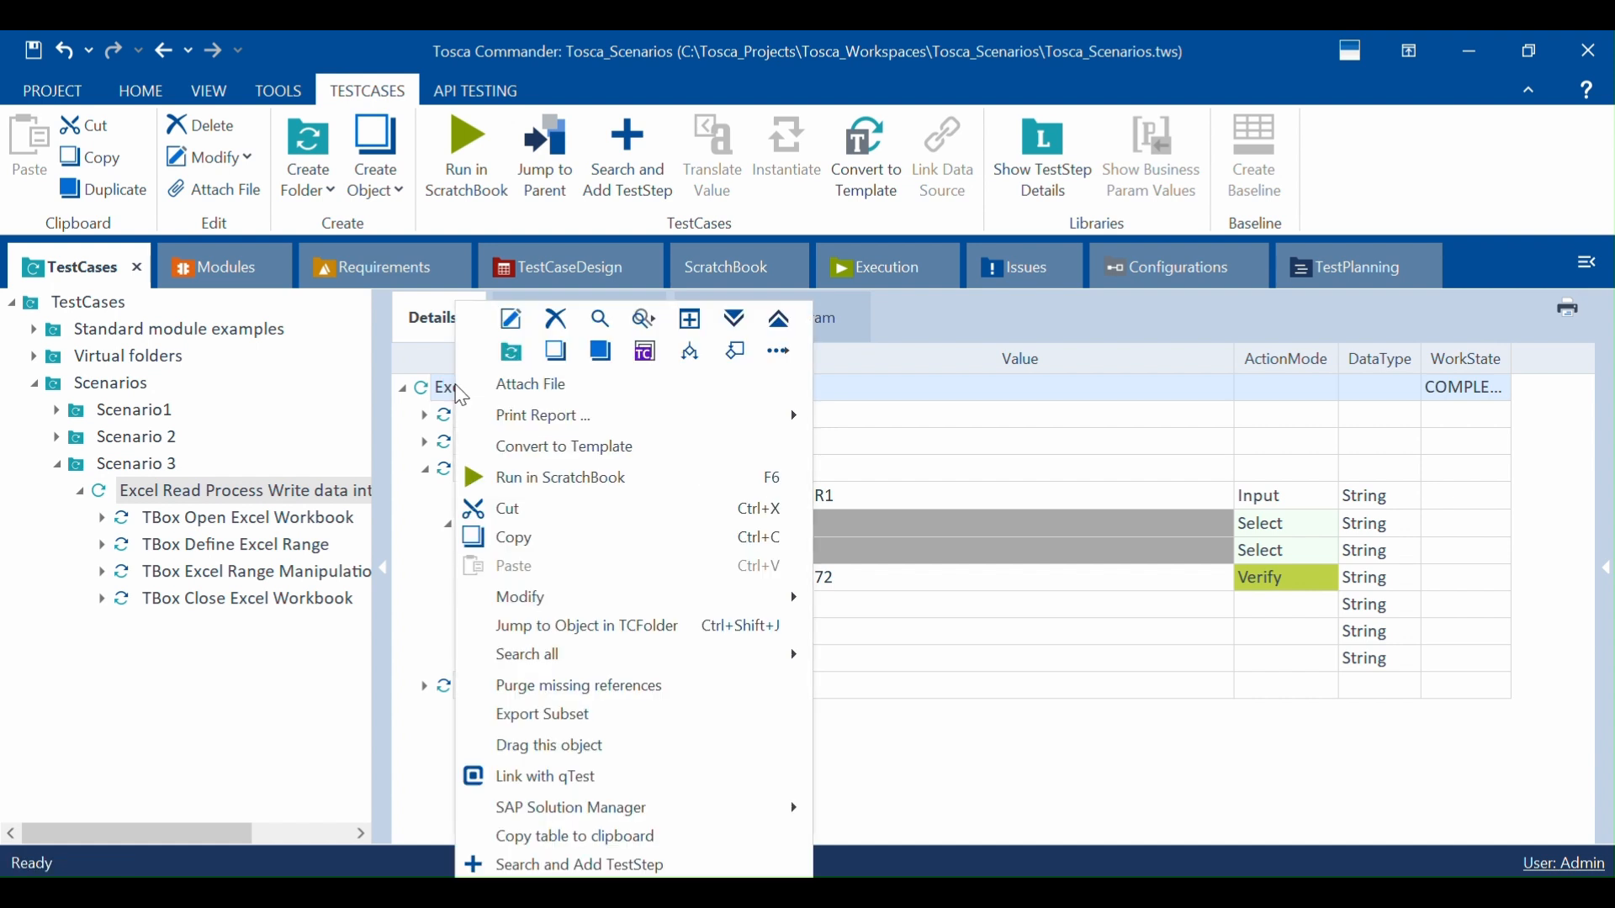
pyautogui.click(510, 351)
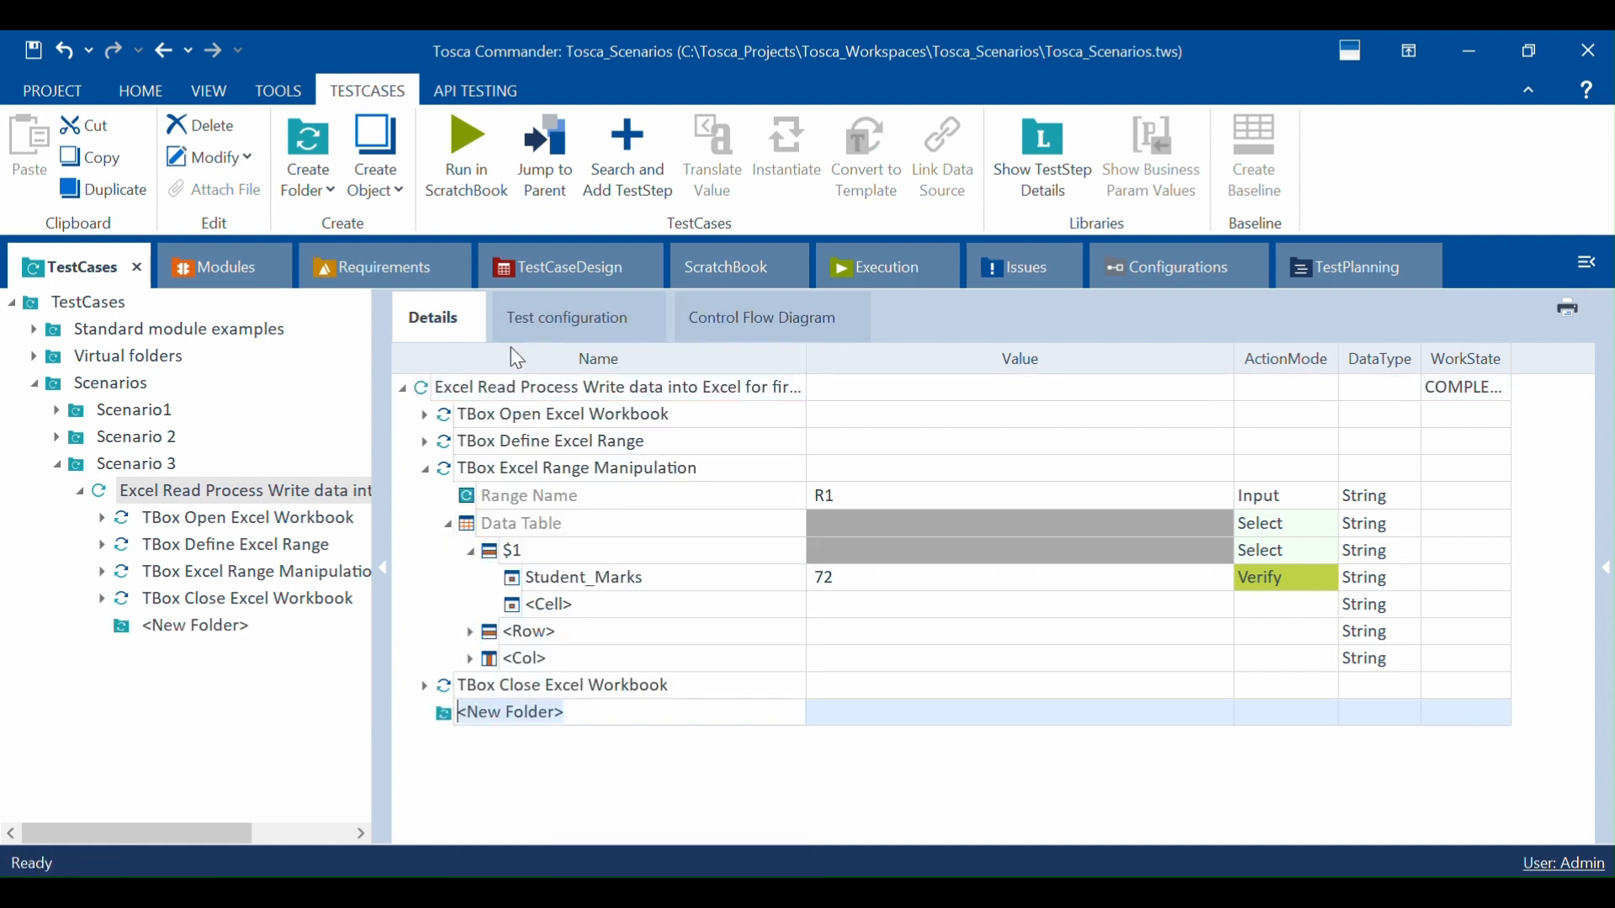
pyautogui.write('Process')
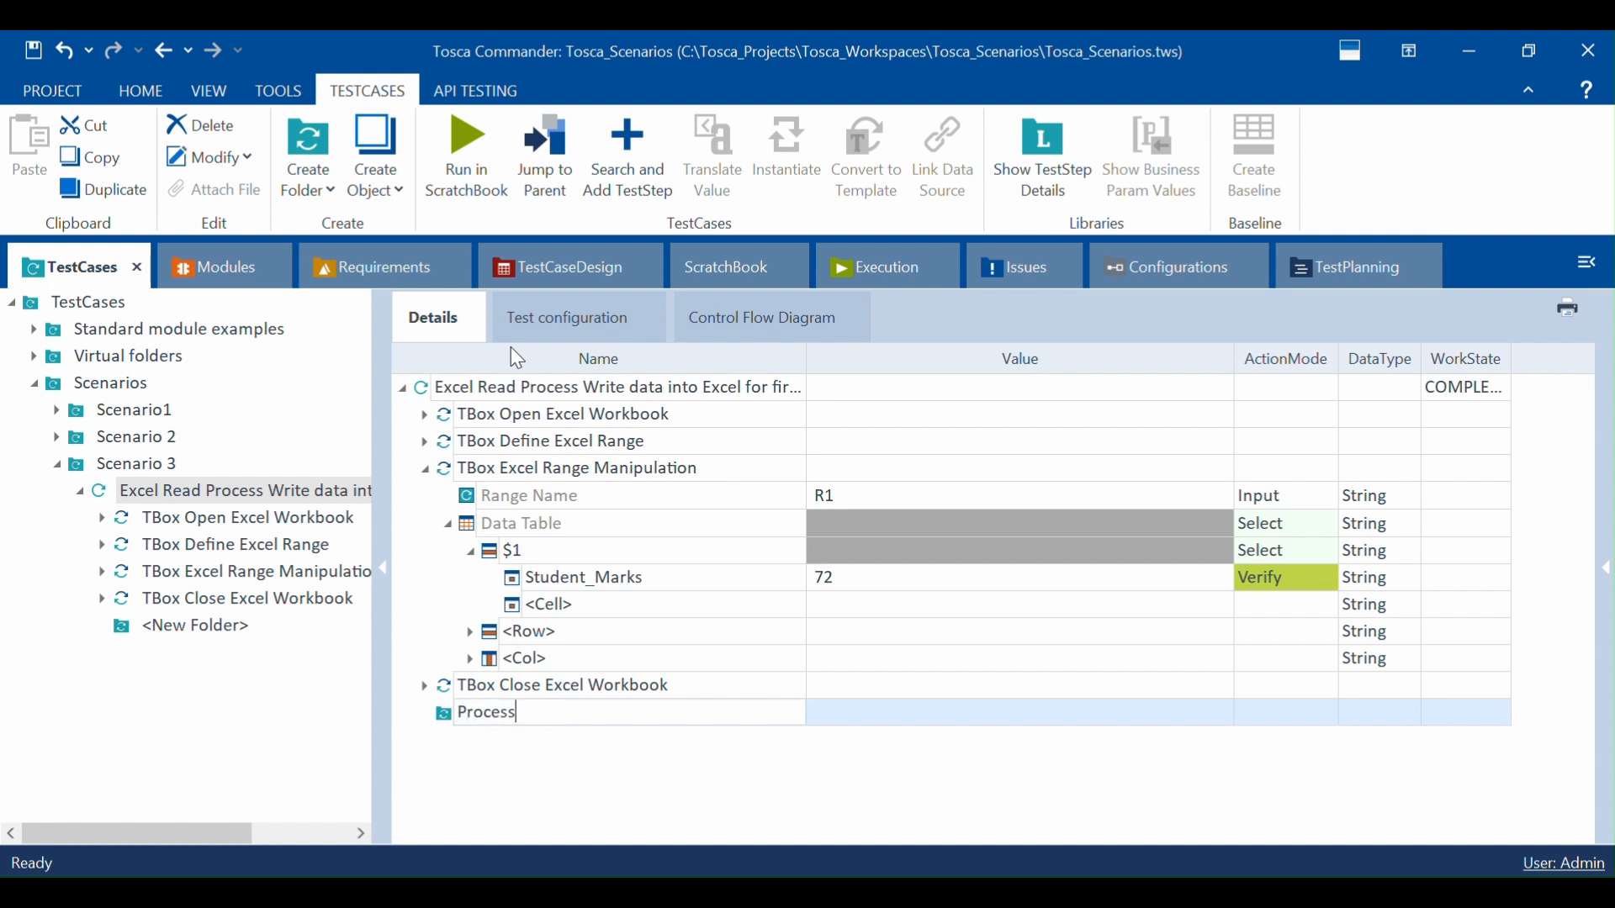
pyautogui.press('Return')
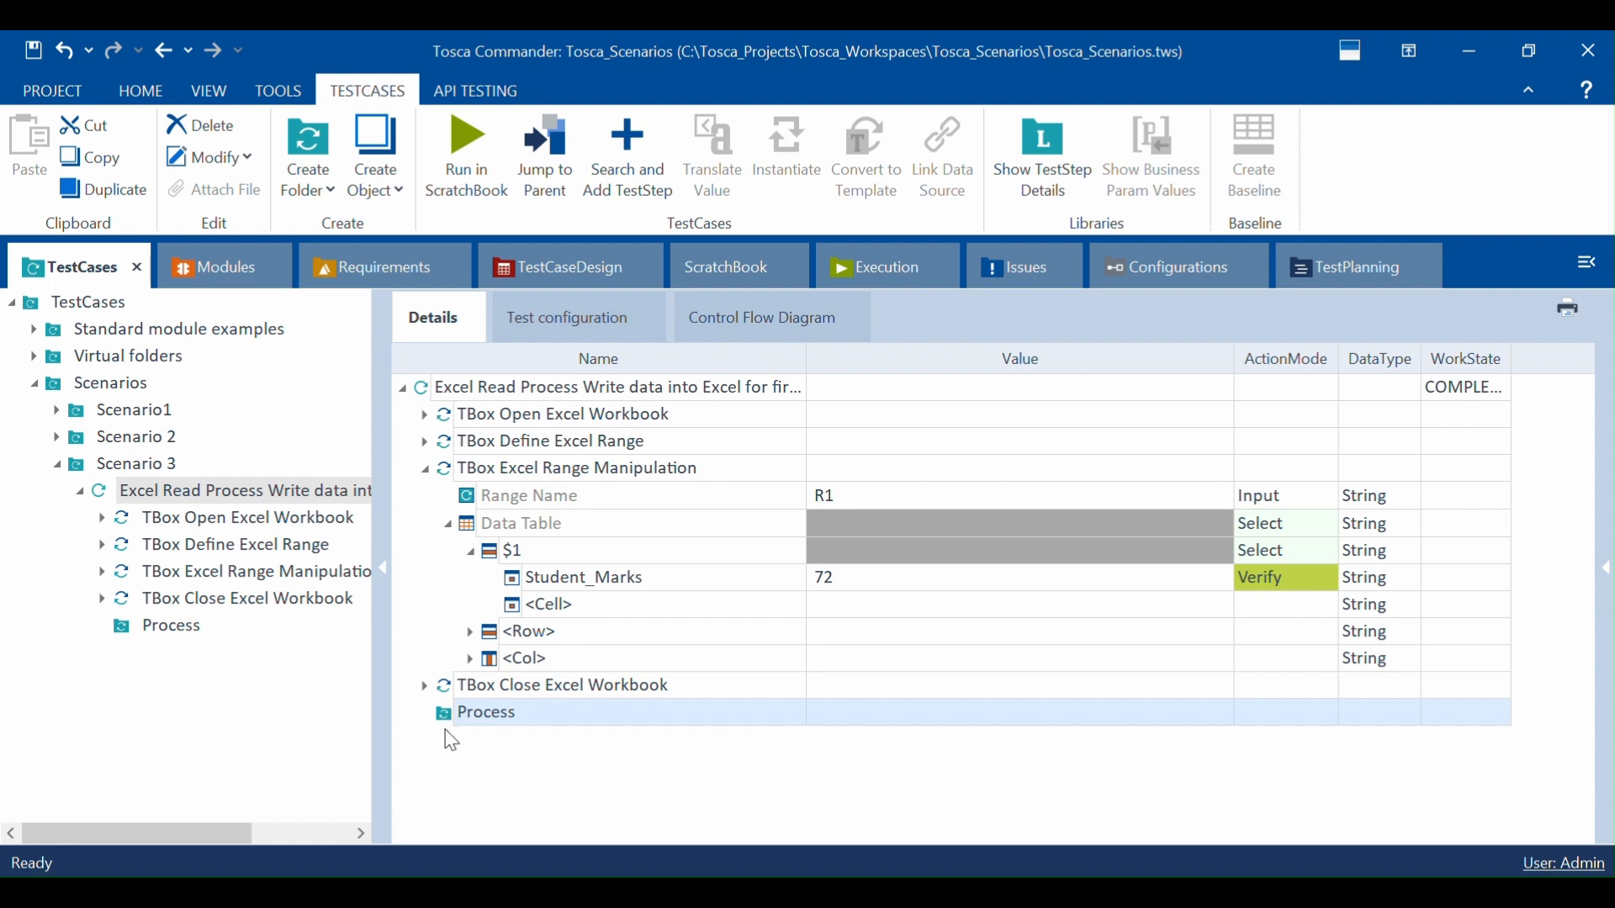
# Step: Place the Process folder right after TBox Define Excel Range and move the TBox Excel Range Manipulation step into it
pyautogui.moveTo(450, 725); pyautogui.dragTo(456, 451)
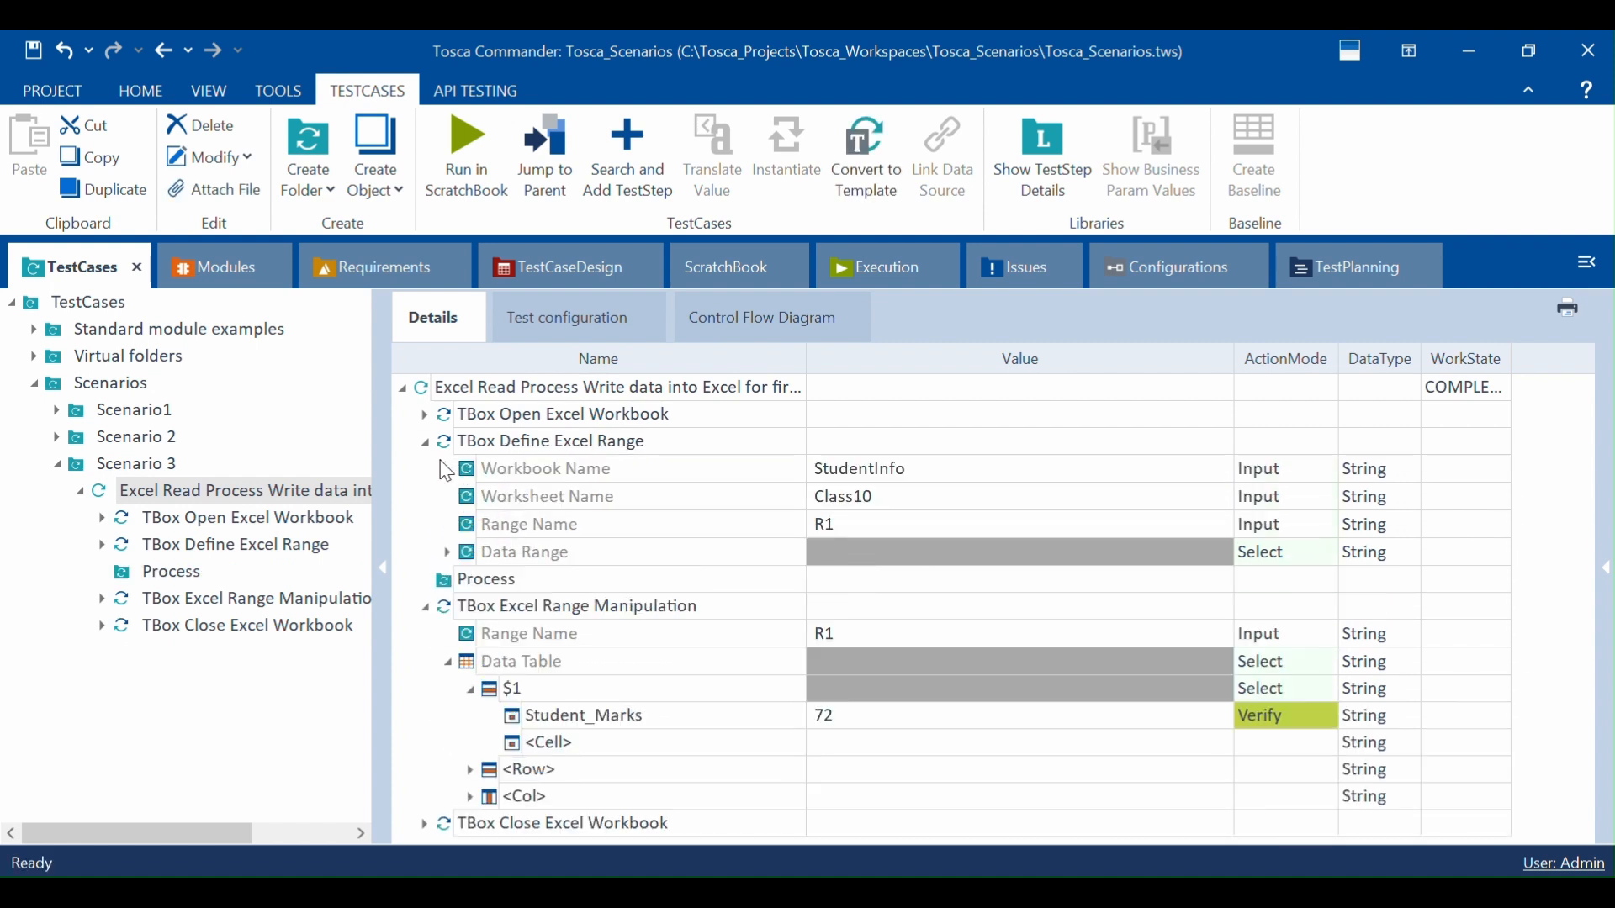
pyautogui.click(427, 444)
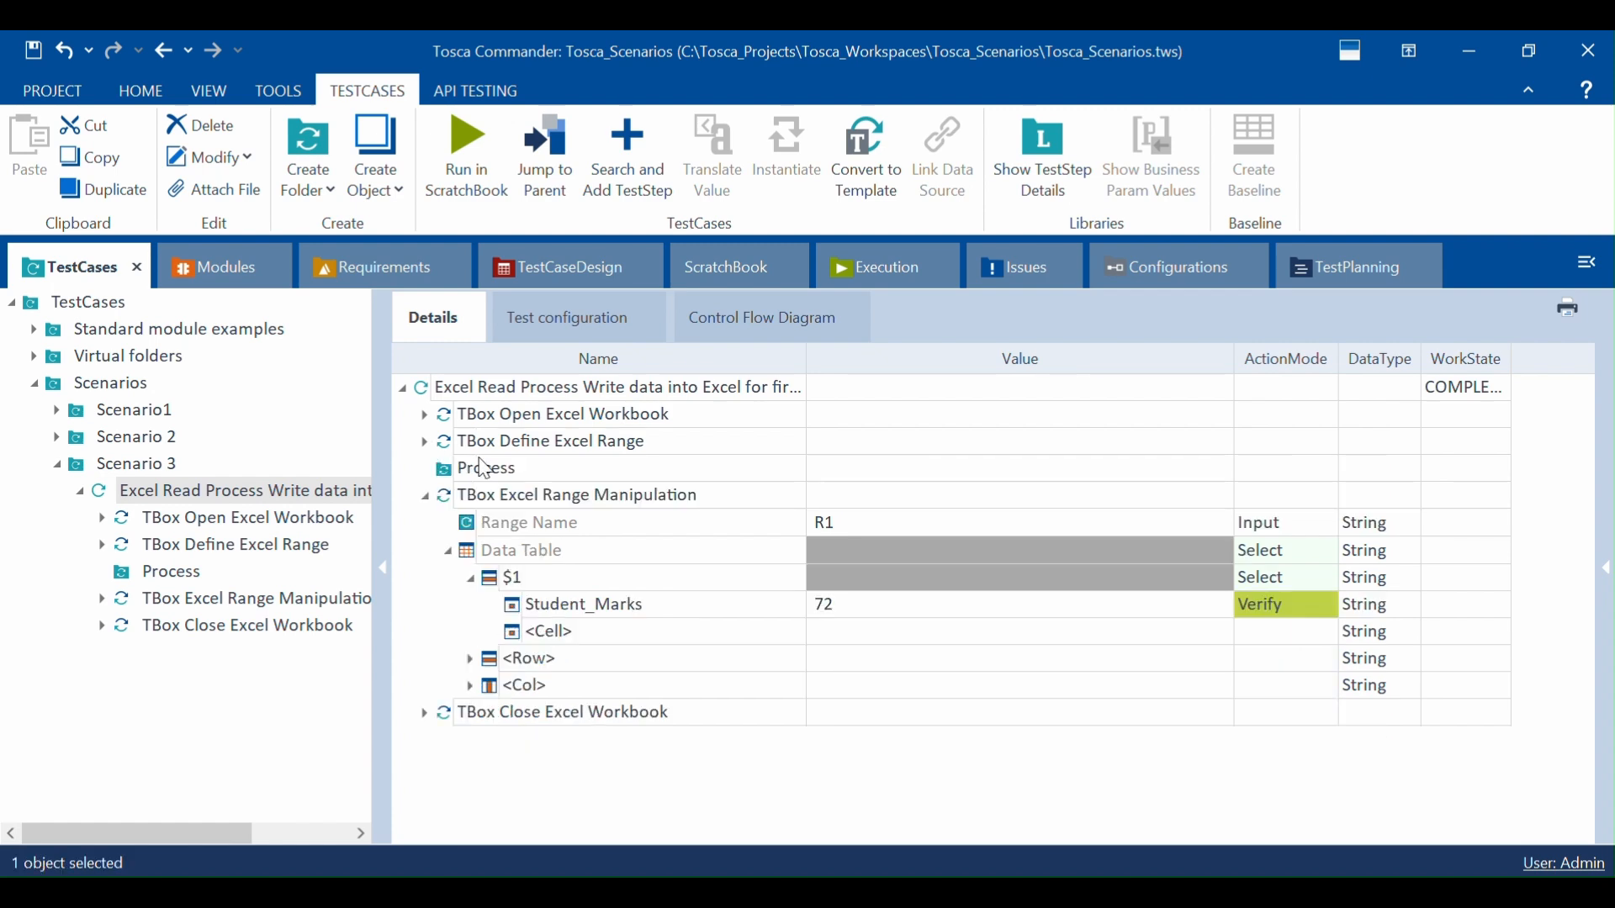
pyautogui.moveTo(448, 502); pyautogui.dragTo(472, 474)
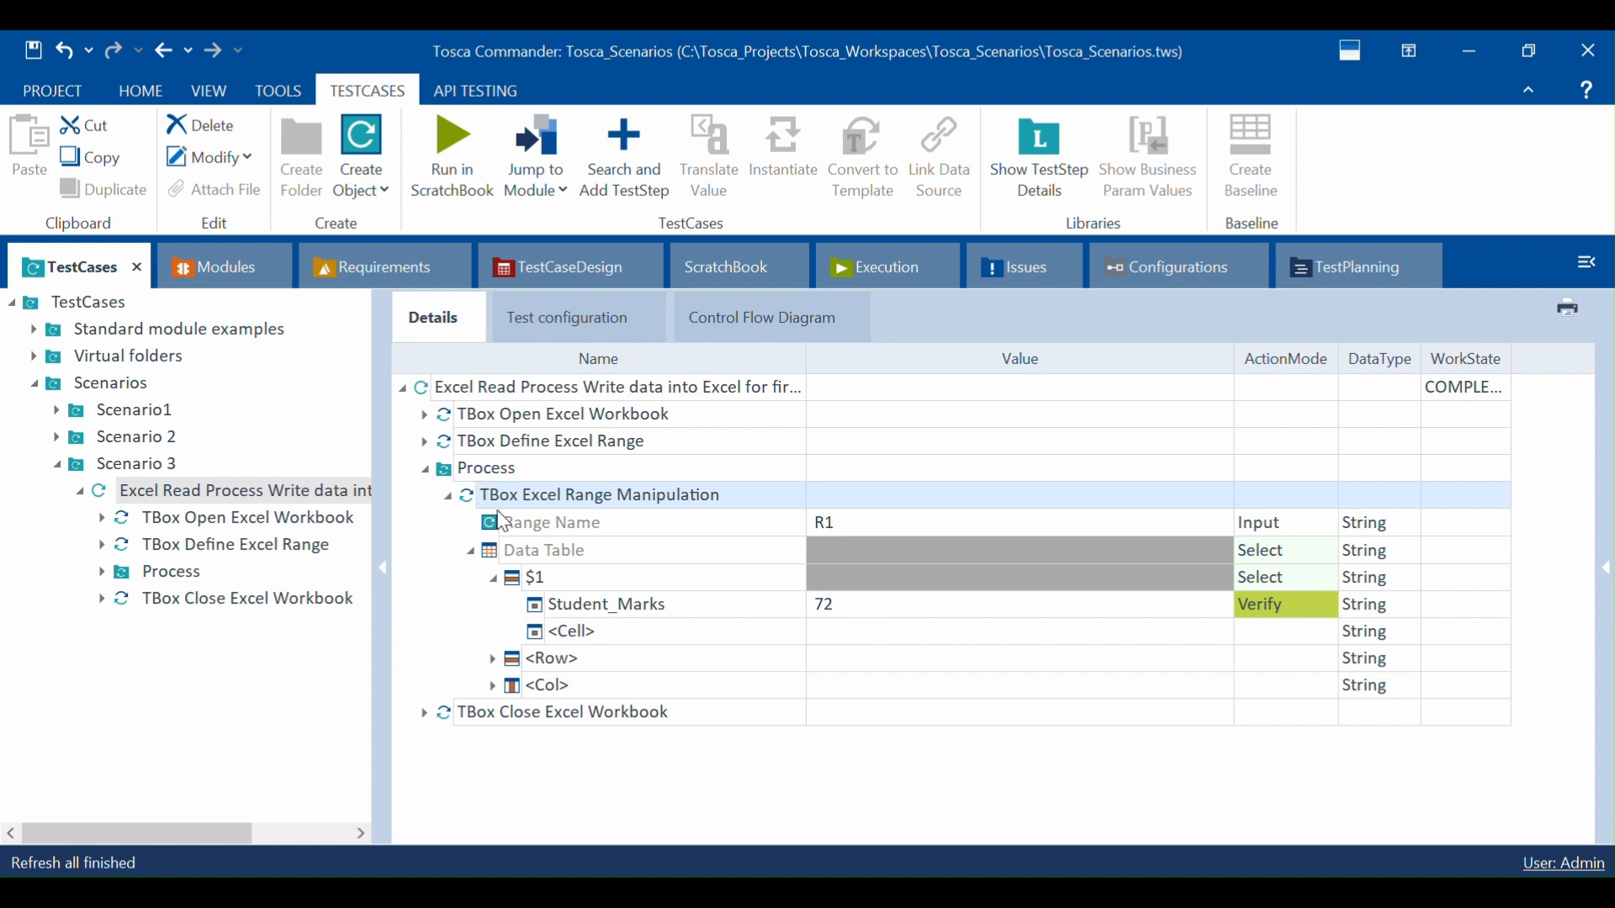
# Step: Rename the step in the Process folder as "TBox Excel Range Manipulation - Read Data" and widen the Name column to fit
pyautogui.press('F2')
pyautogui.write('-')
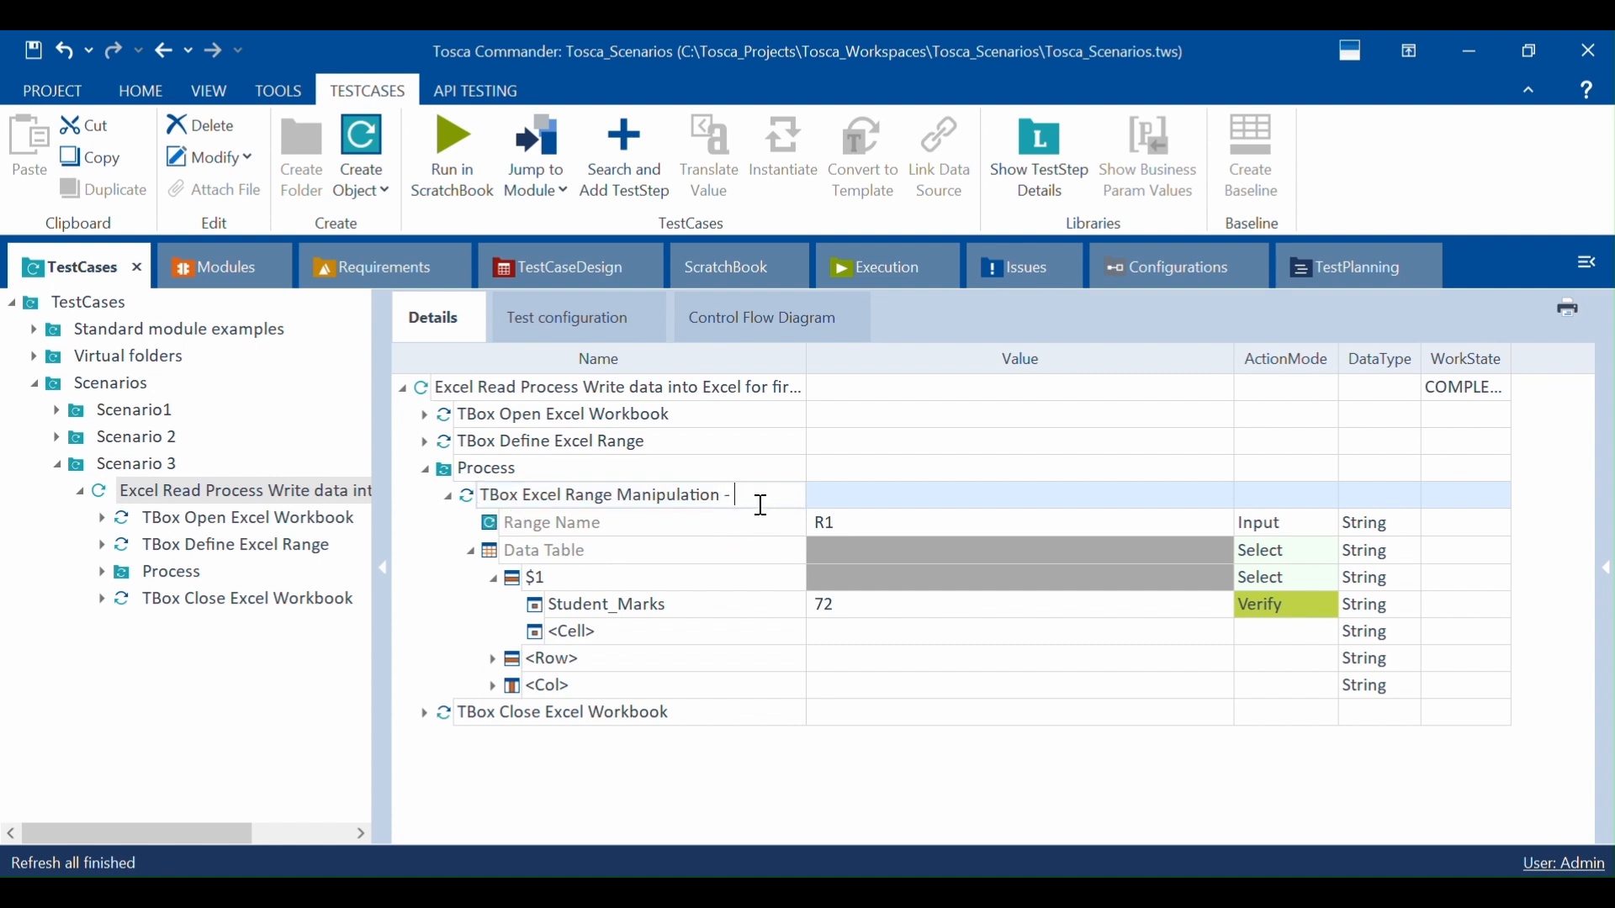
pyautogui.write('Read Data')
pyautogui.press('Return')
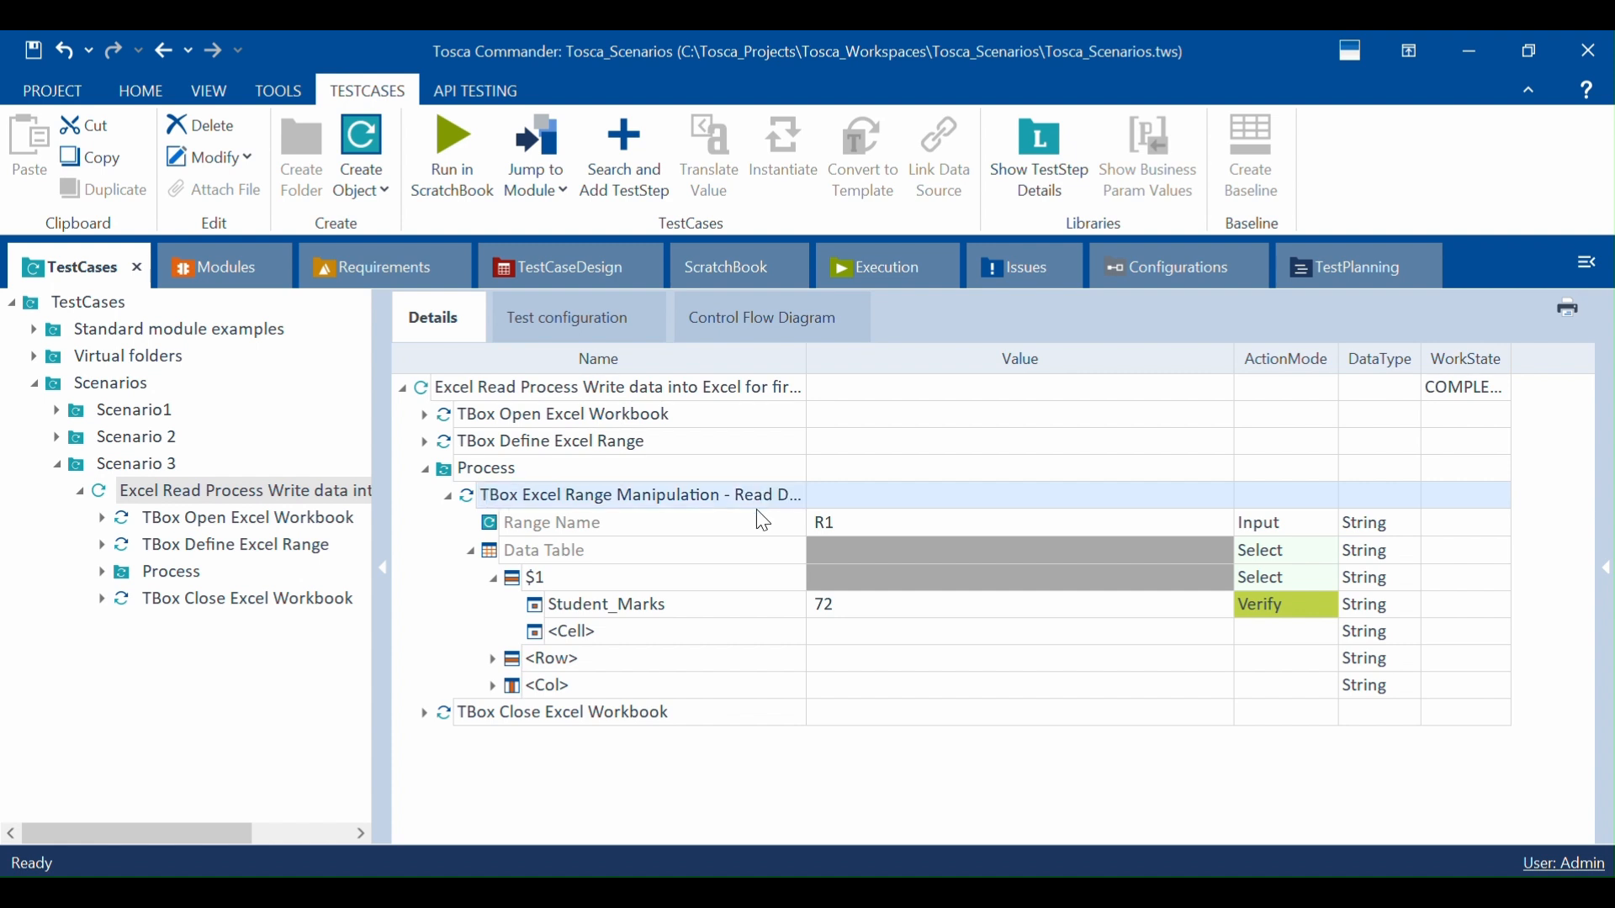
pyautogui.click(560, 577)
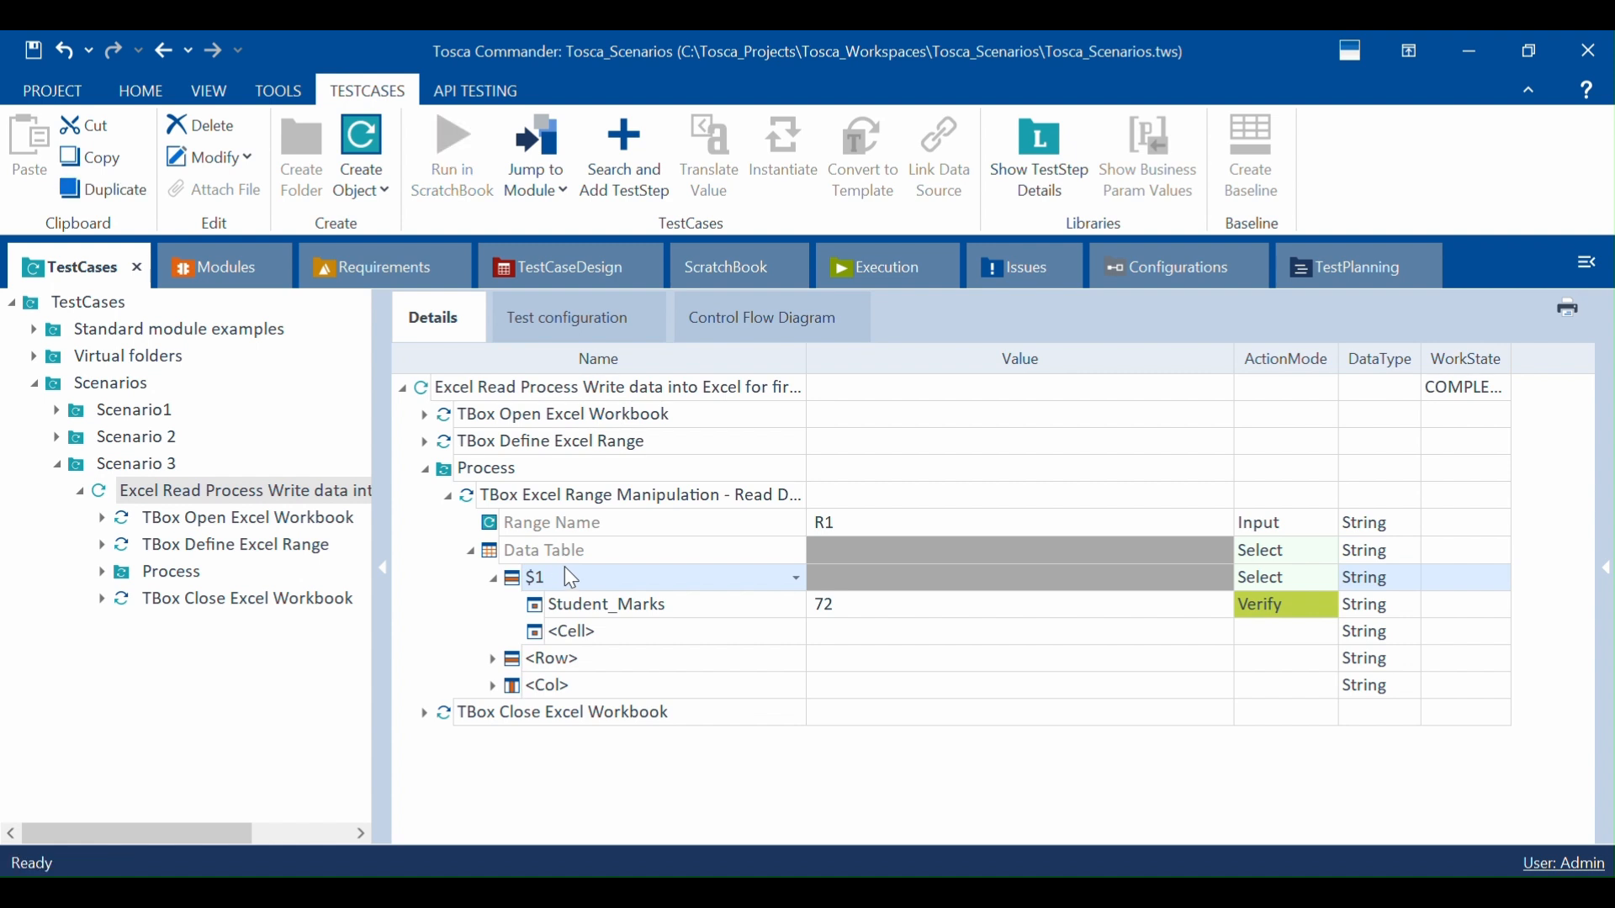
pyautogui.doubleClick(807, 359)
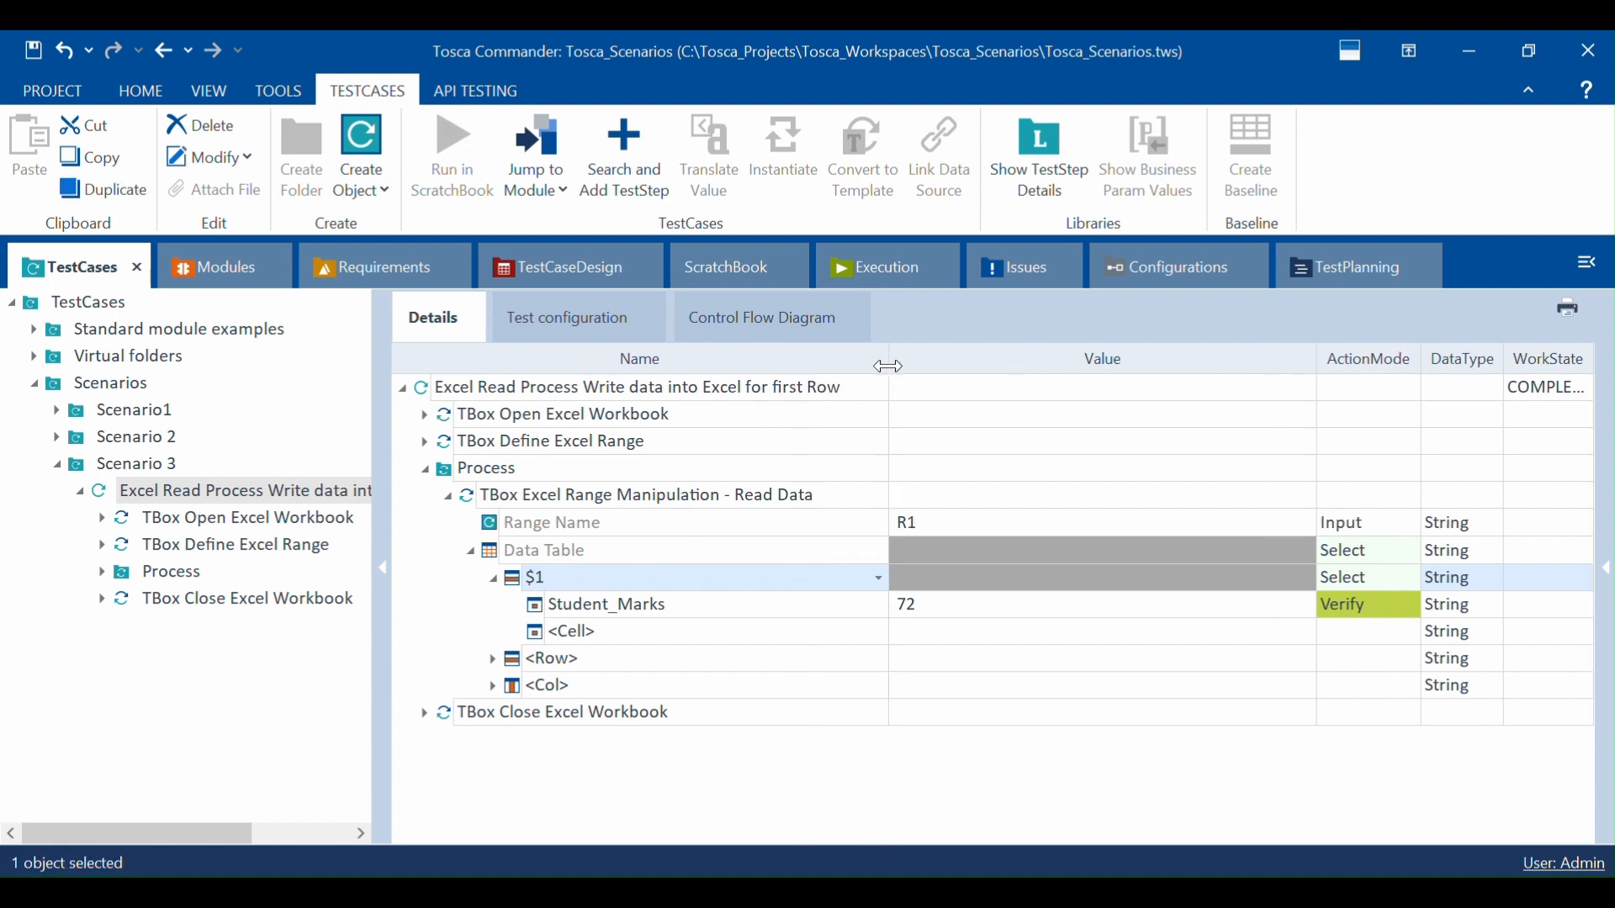
# Step: Set the ActionMode of Student_Marks in row $1 to Buffer
pyautogui.click(528, 579)
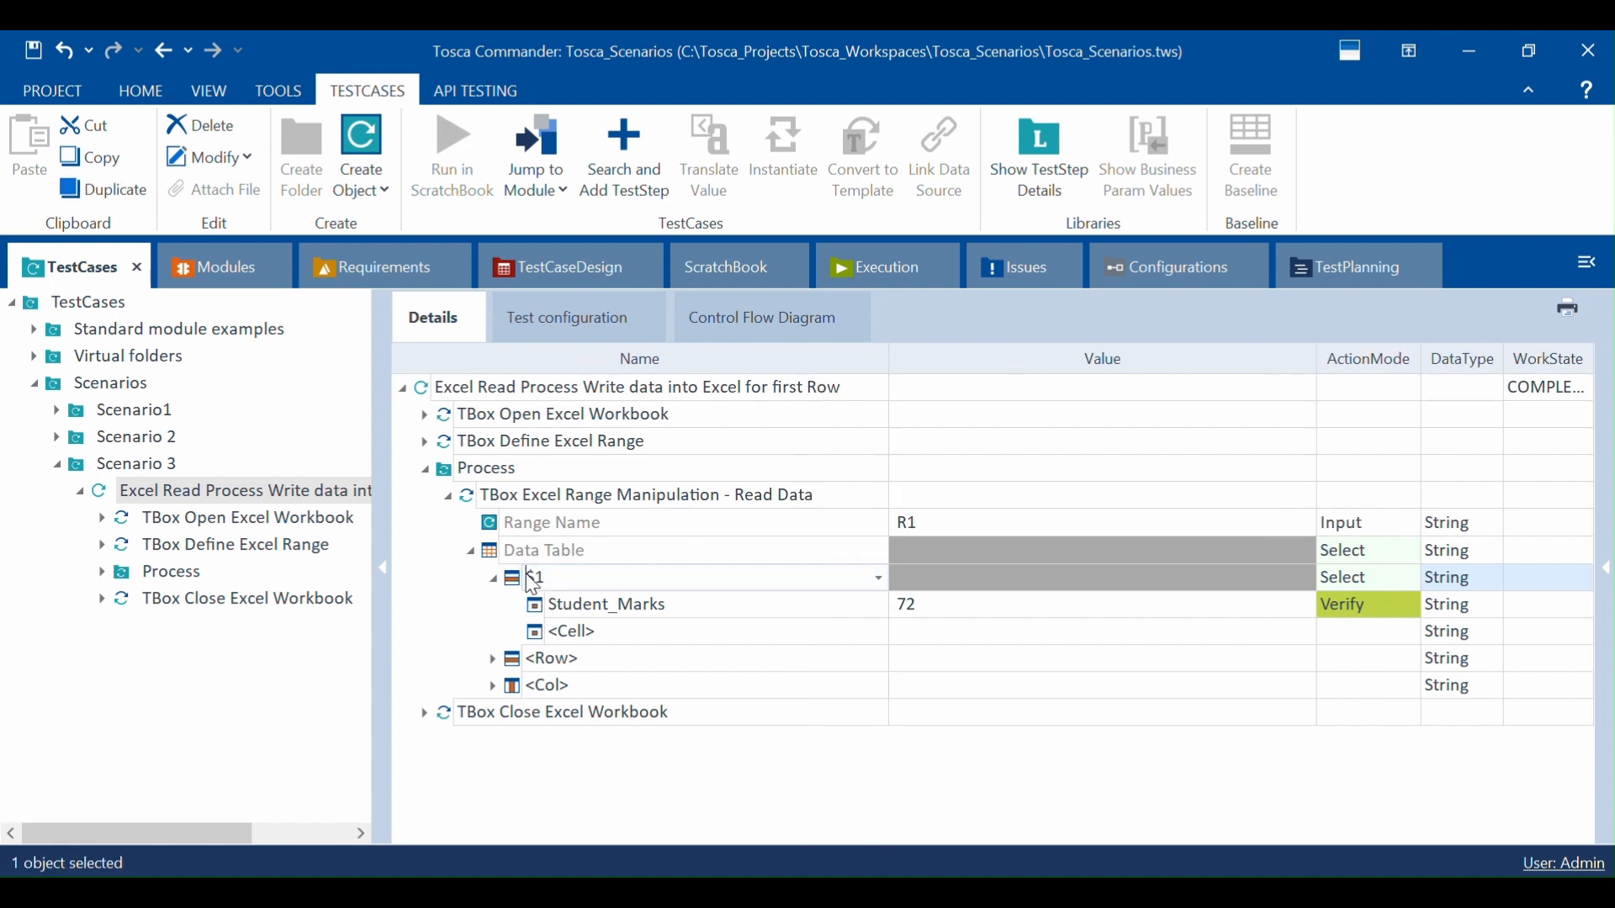
pyautogui.click(618, 605)
pyautogui.click(1361, 613)
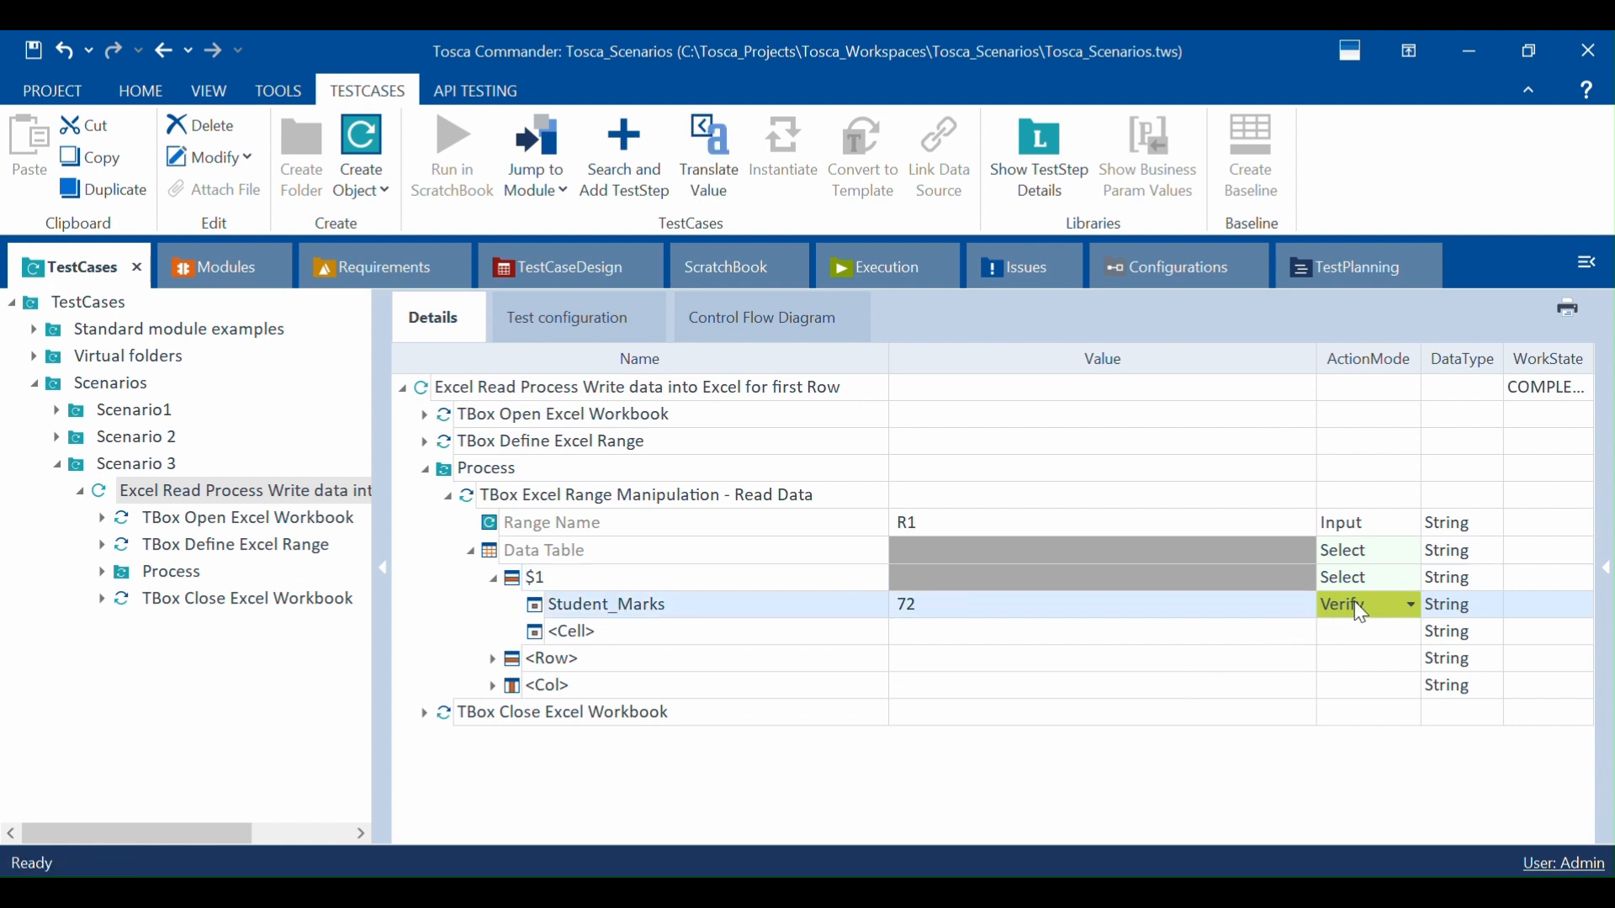
pyautogui.click(1415, 599)
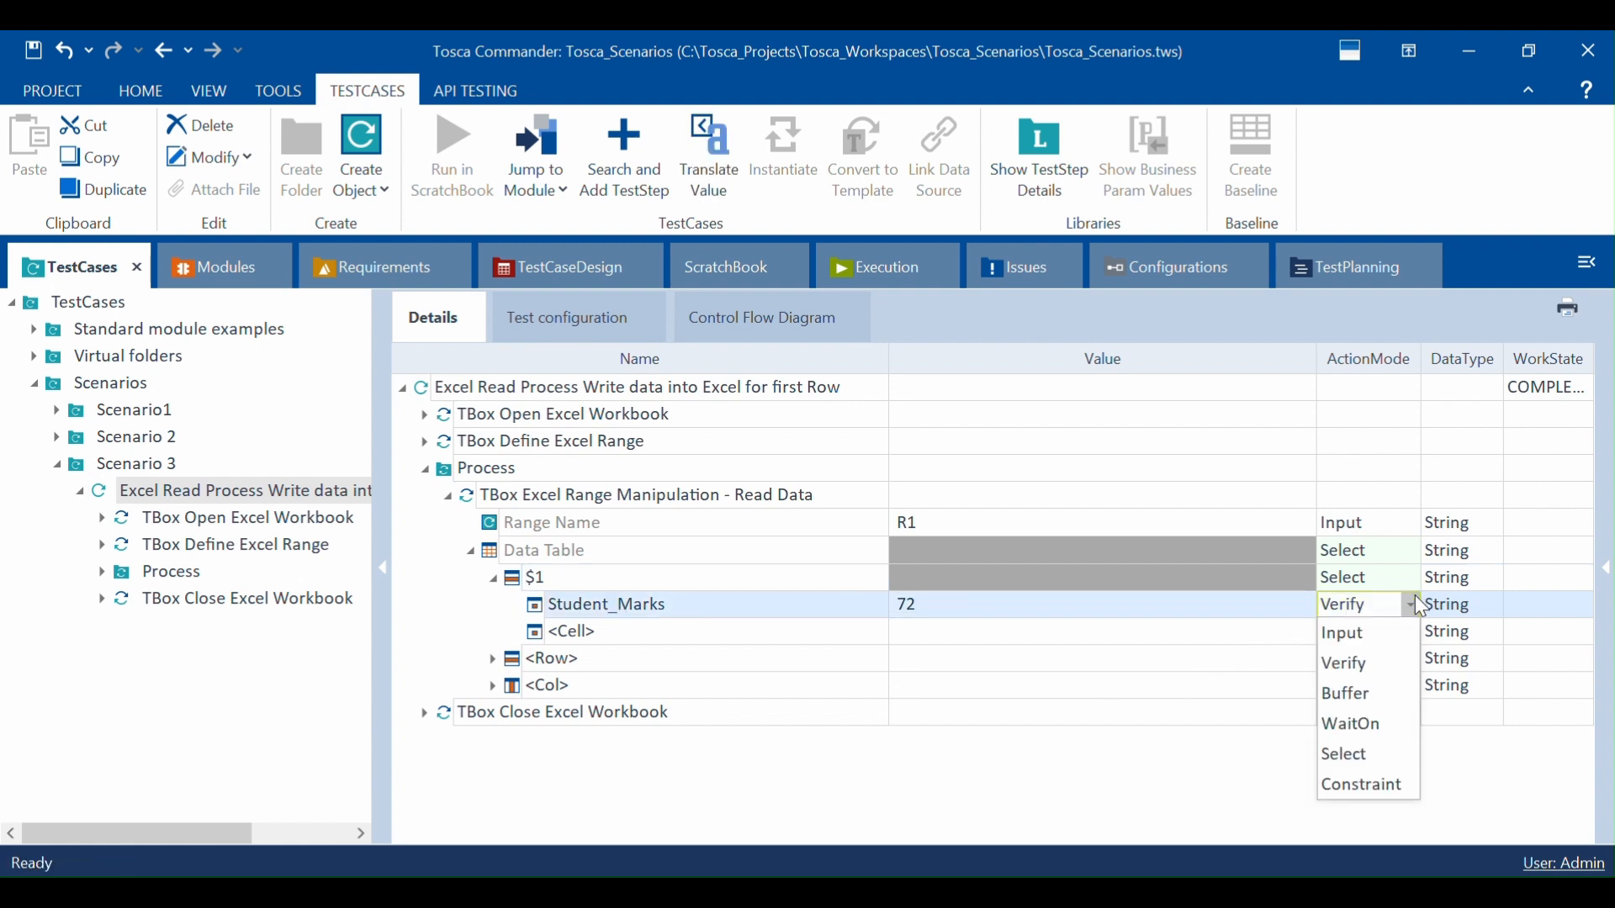
pyautogui.click(1359, 684)
# Step: Replace the Student_Marks value with the buffer name "Student_Marks_Buffer", reusing the cell's copied name
pyautogui.click(1197, 613)
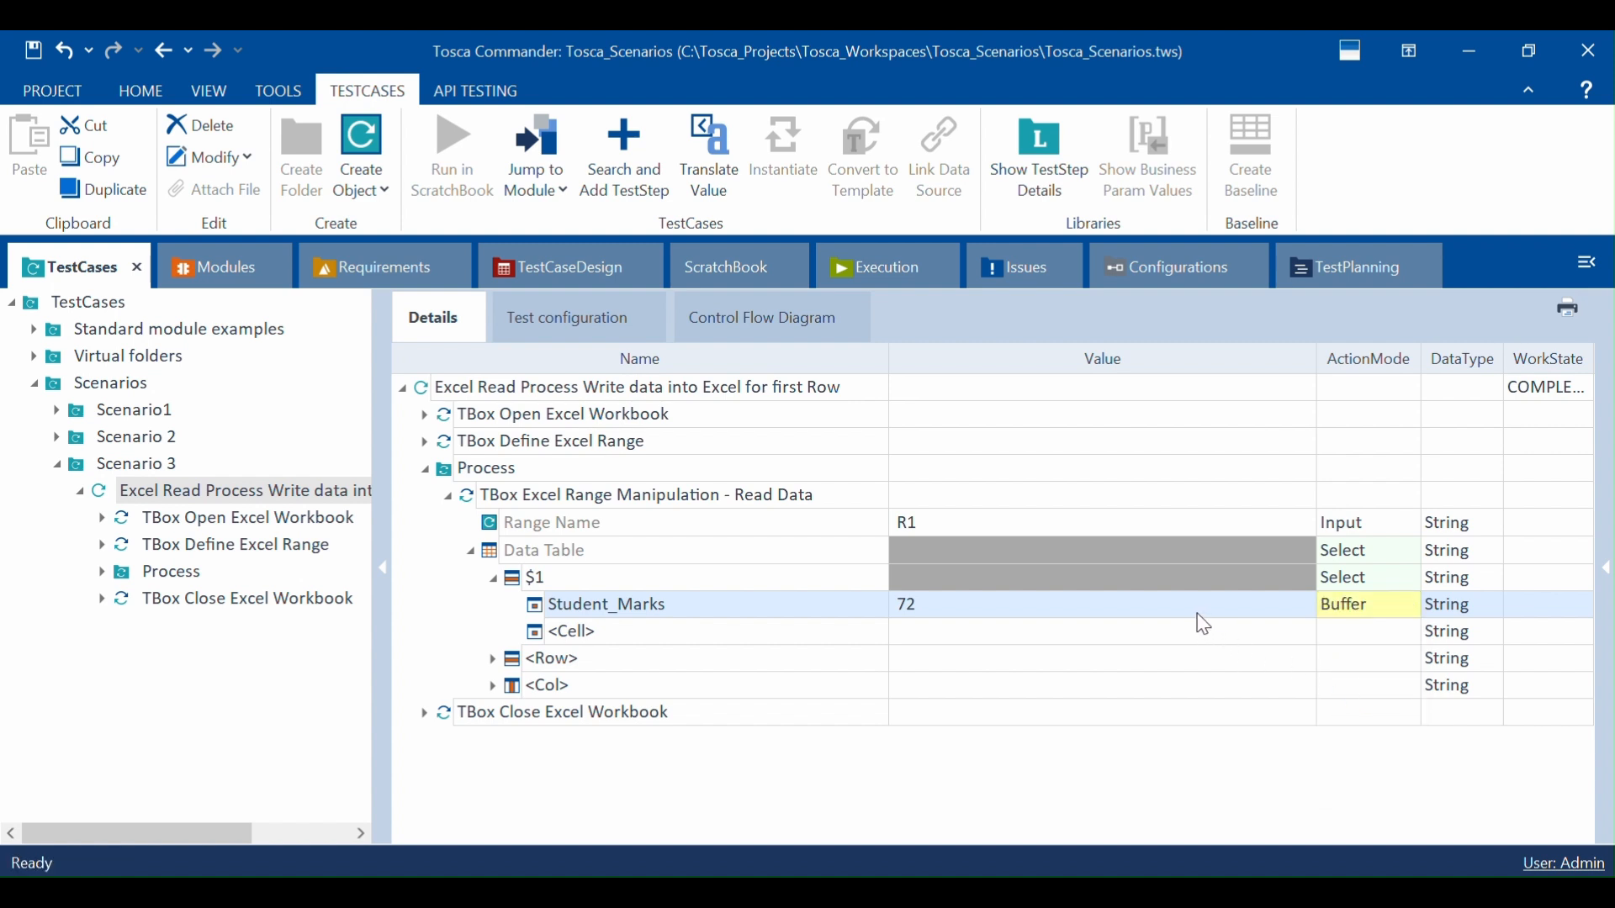
pyautogui.click(1174, 620)
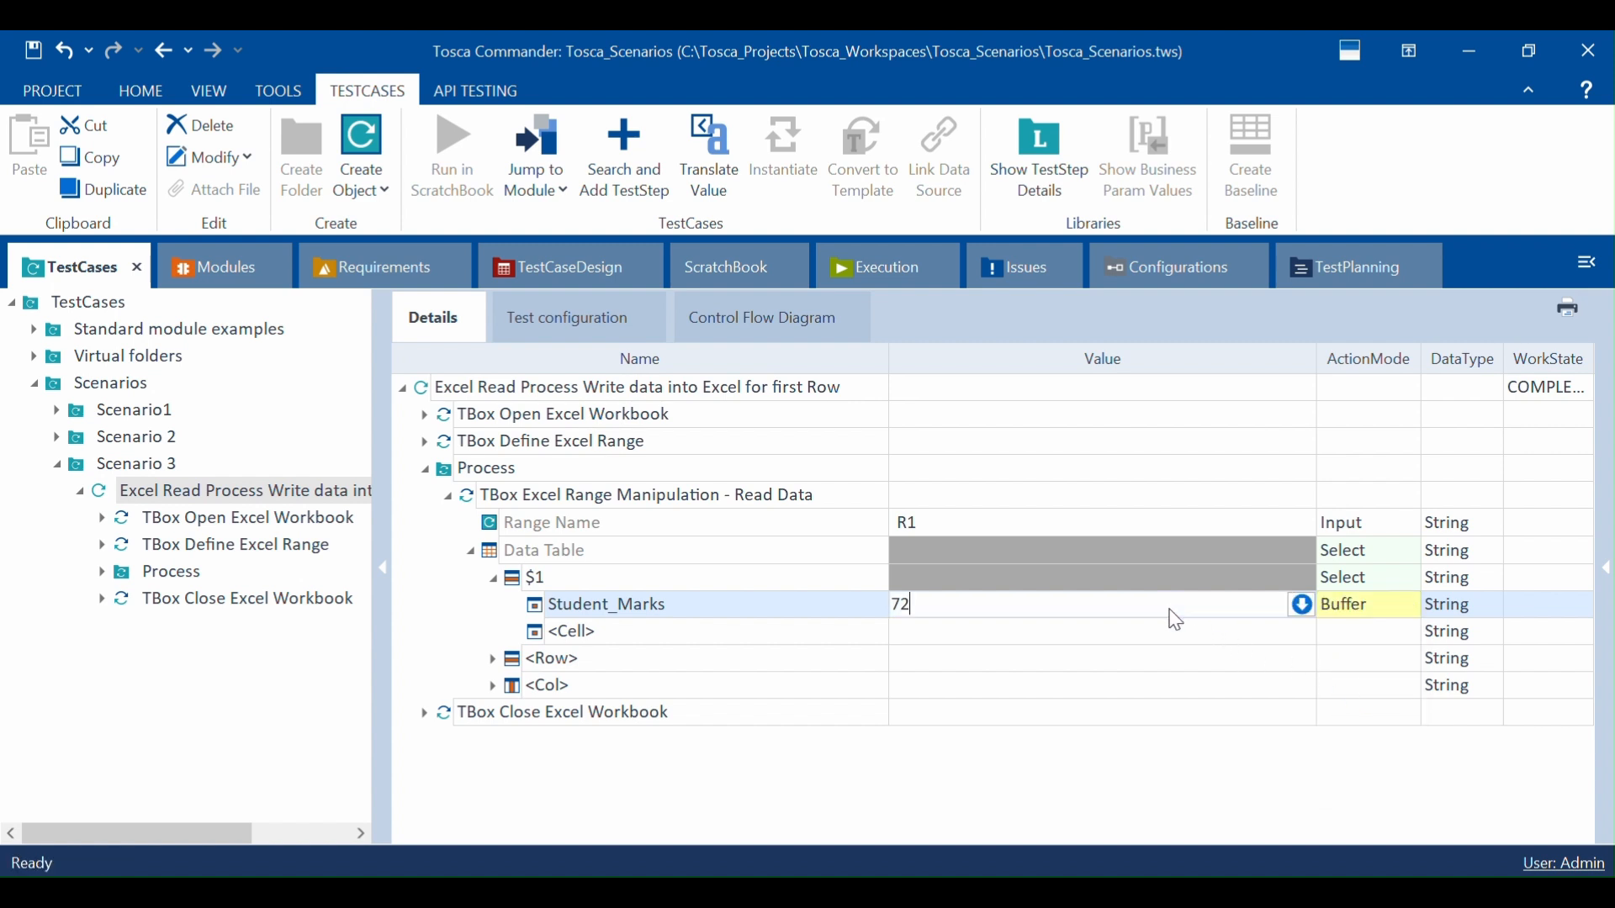
pyautogui.press('BackSpace')
pyautogui.press('BackSpace')
pyautogui.click(770, 589)
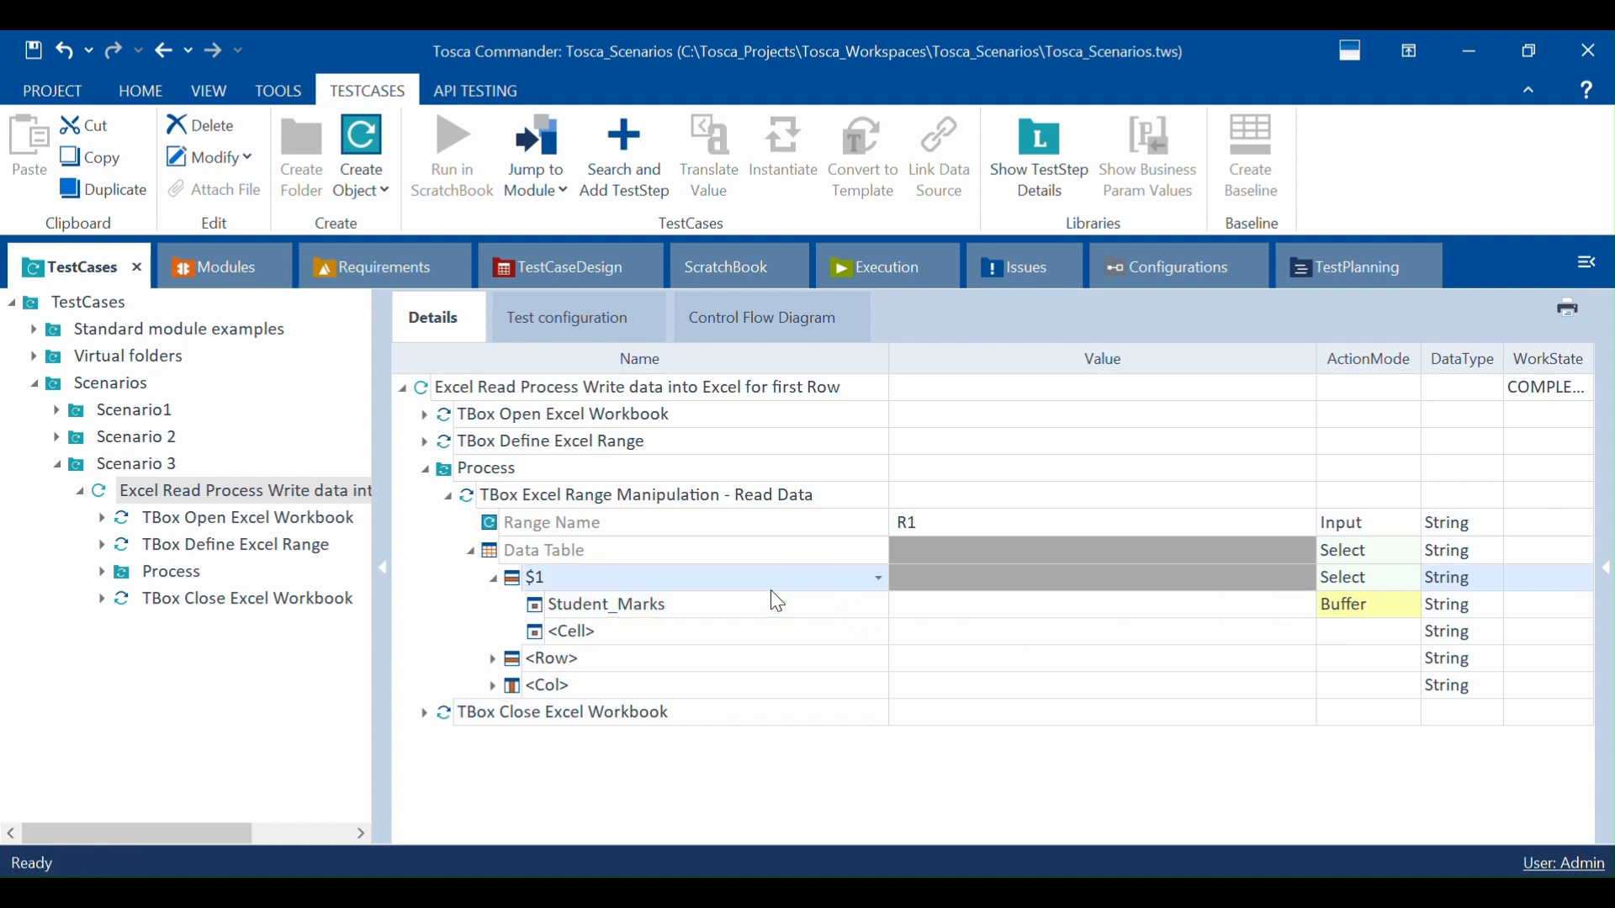
pyautogui.click(752, 602)
pyautogui.click(752, 602)
pyautogui.hotkey('shift', 'Home')
pyautogui.hotkey('ctrl', 'c')
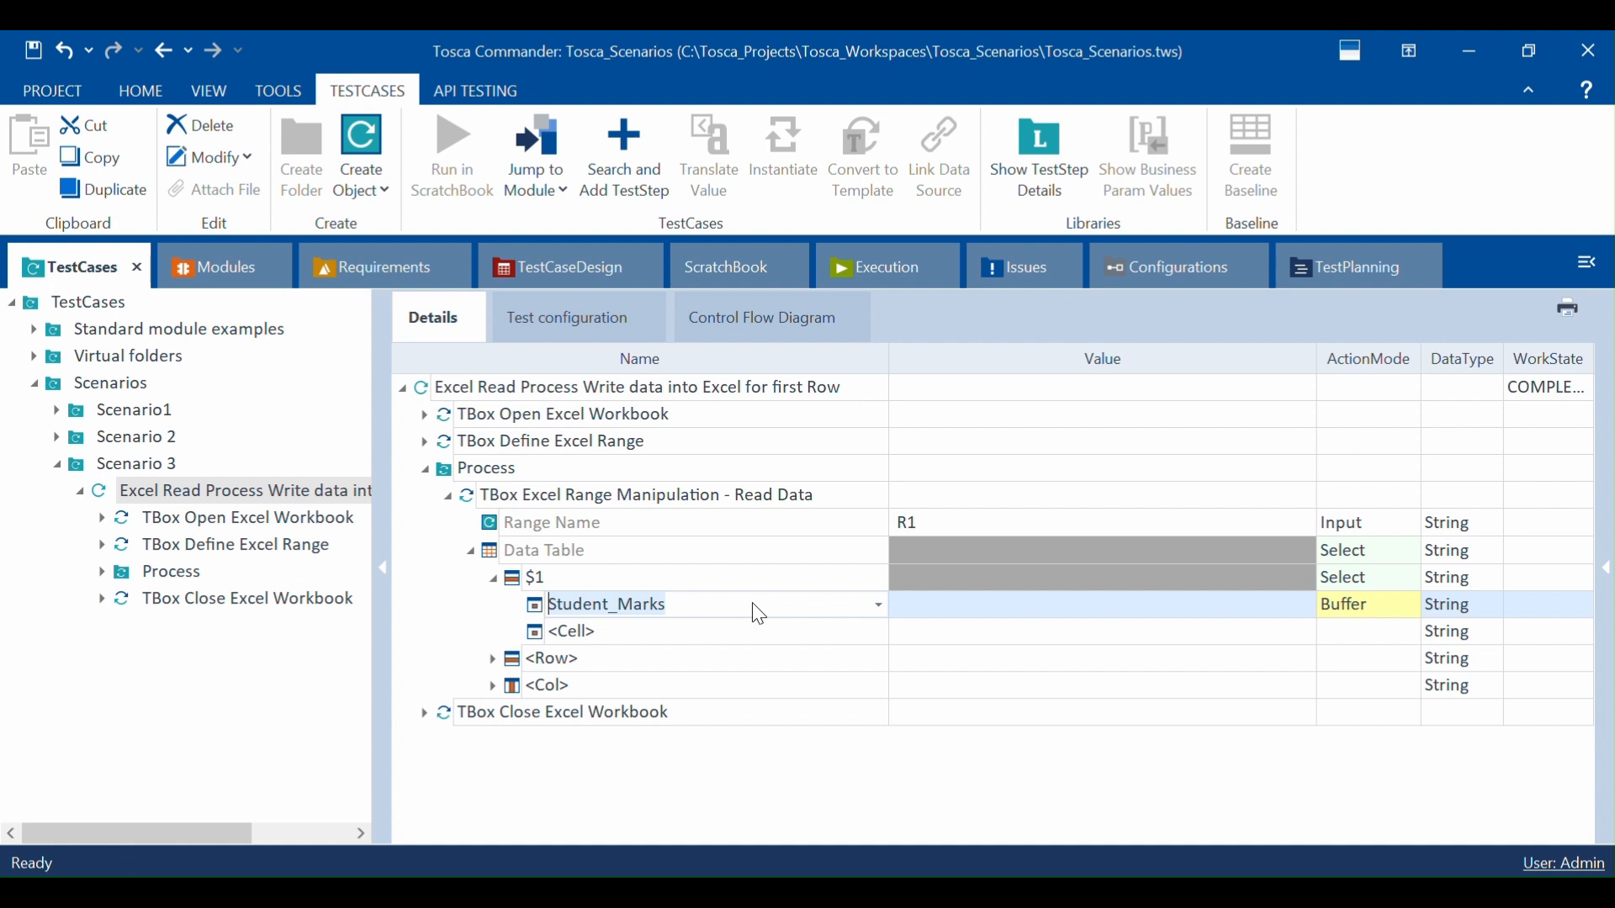
pyautogui.click(971, 620)
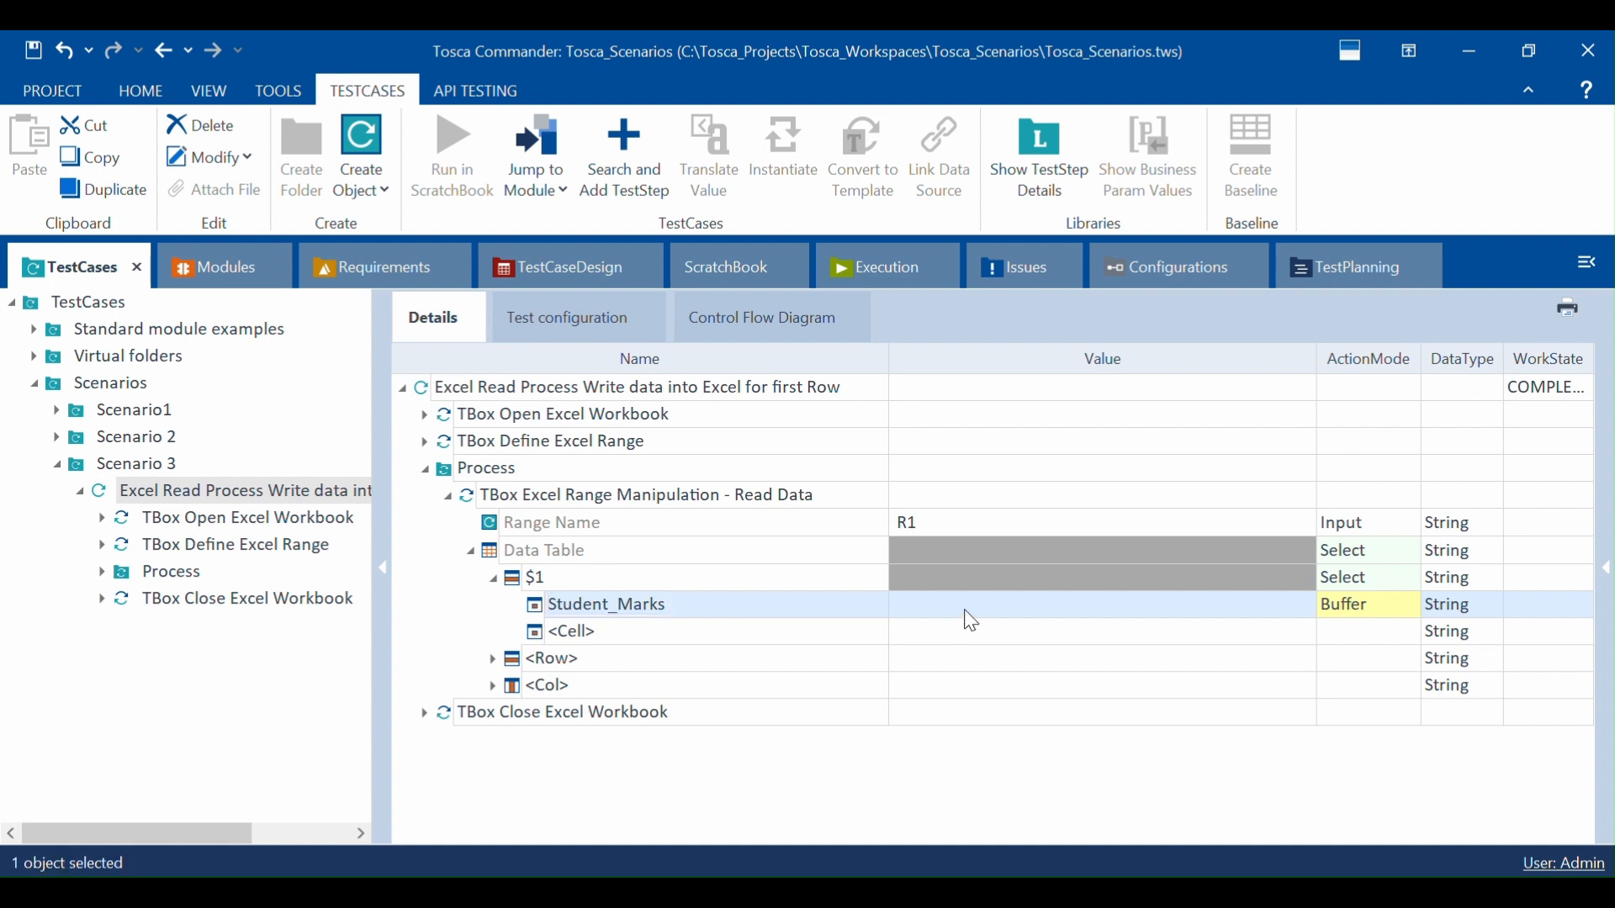
pyautogui.hotkey('ctrl', 'v')
pyautogui.write('_Buffe')
pyautogui.press('Return')
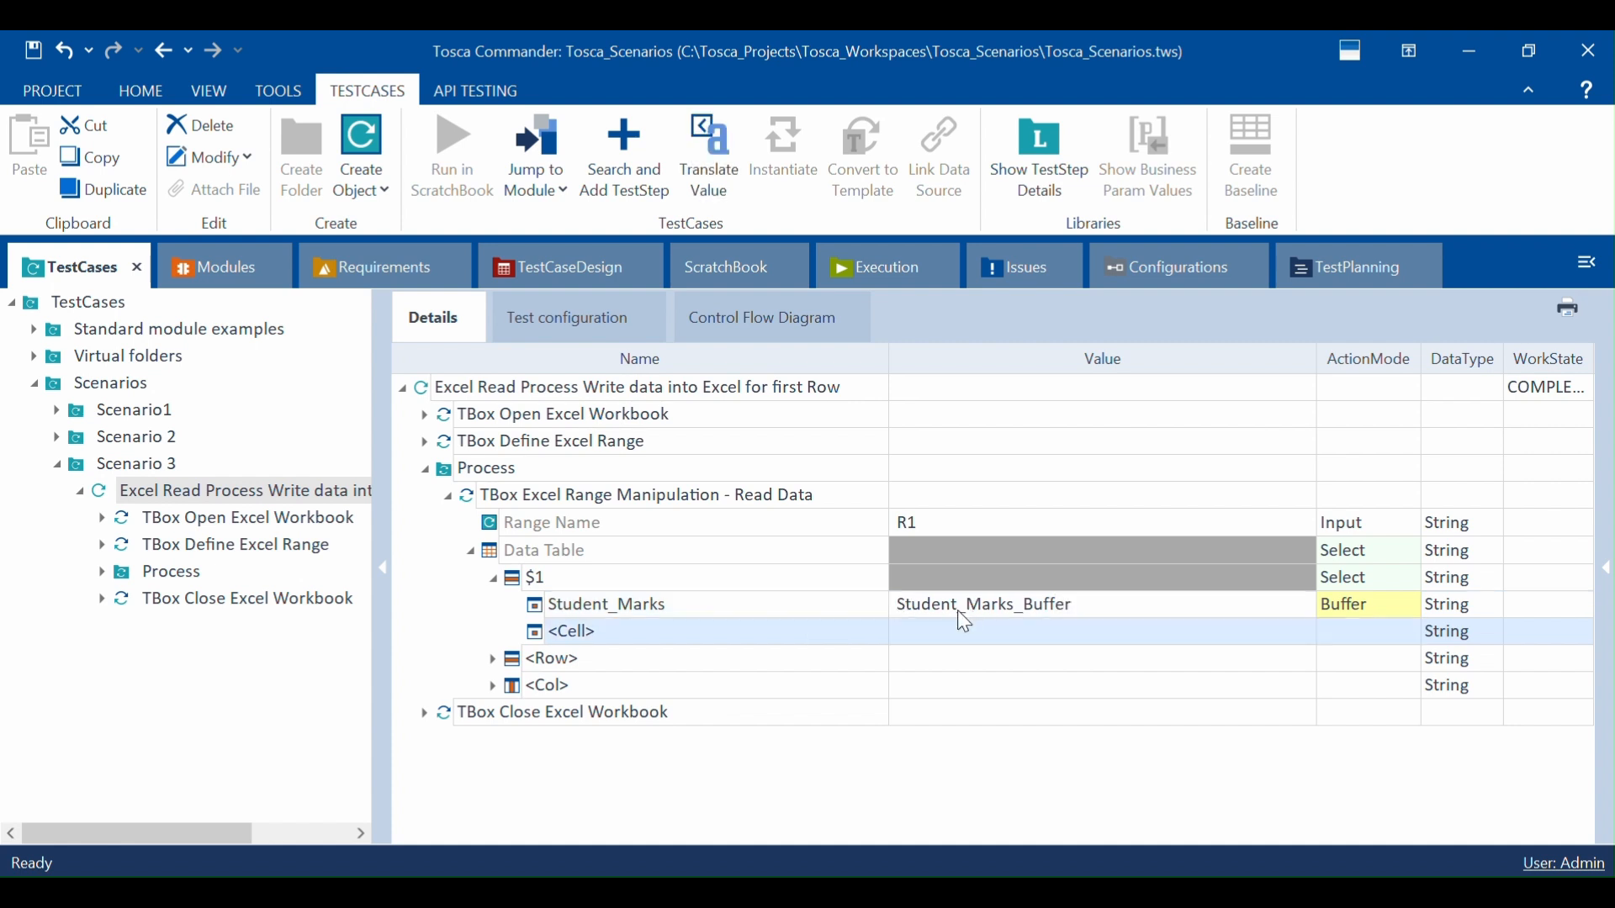
pyautogui.click(933, 609)
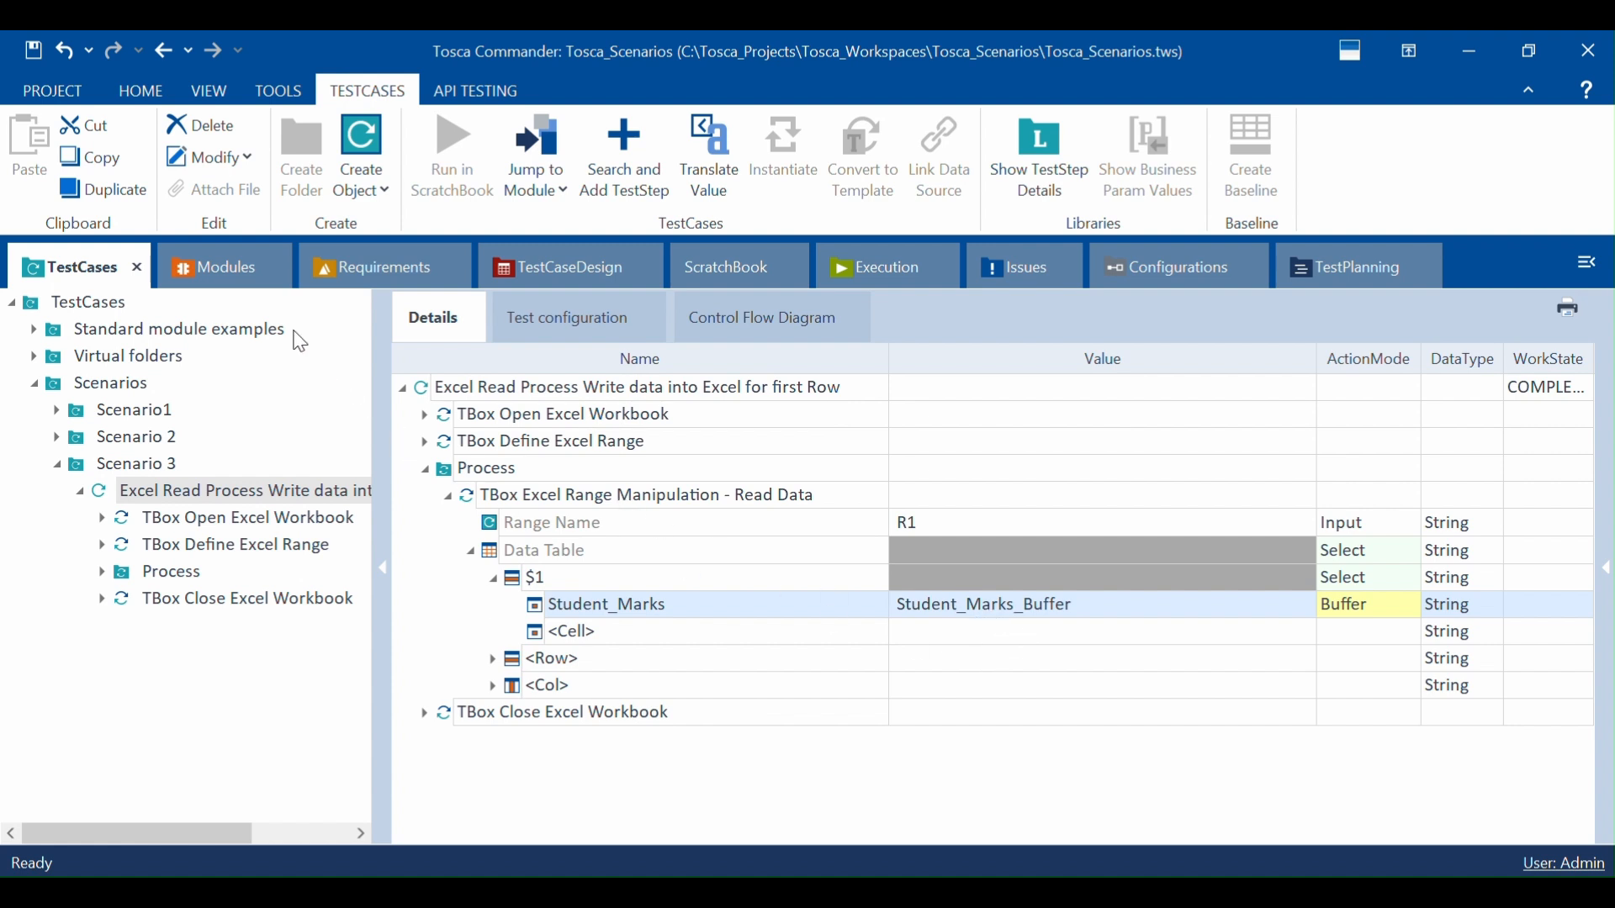
# Step: Add an If statement to the Process folder after the Read Data step and expand it to show Condition and Then
pyautogui.click(246, 258)
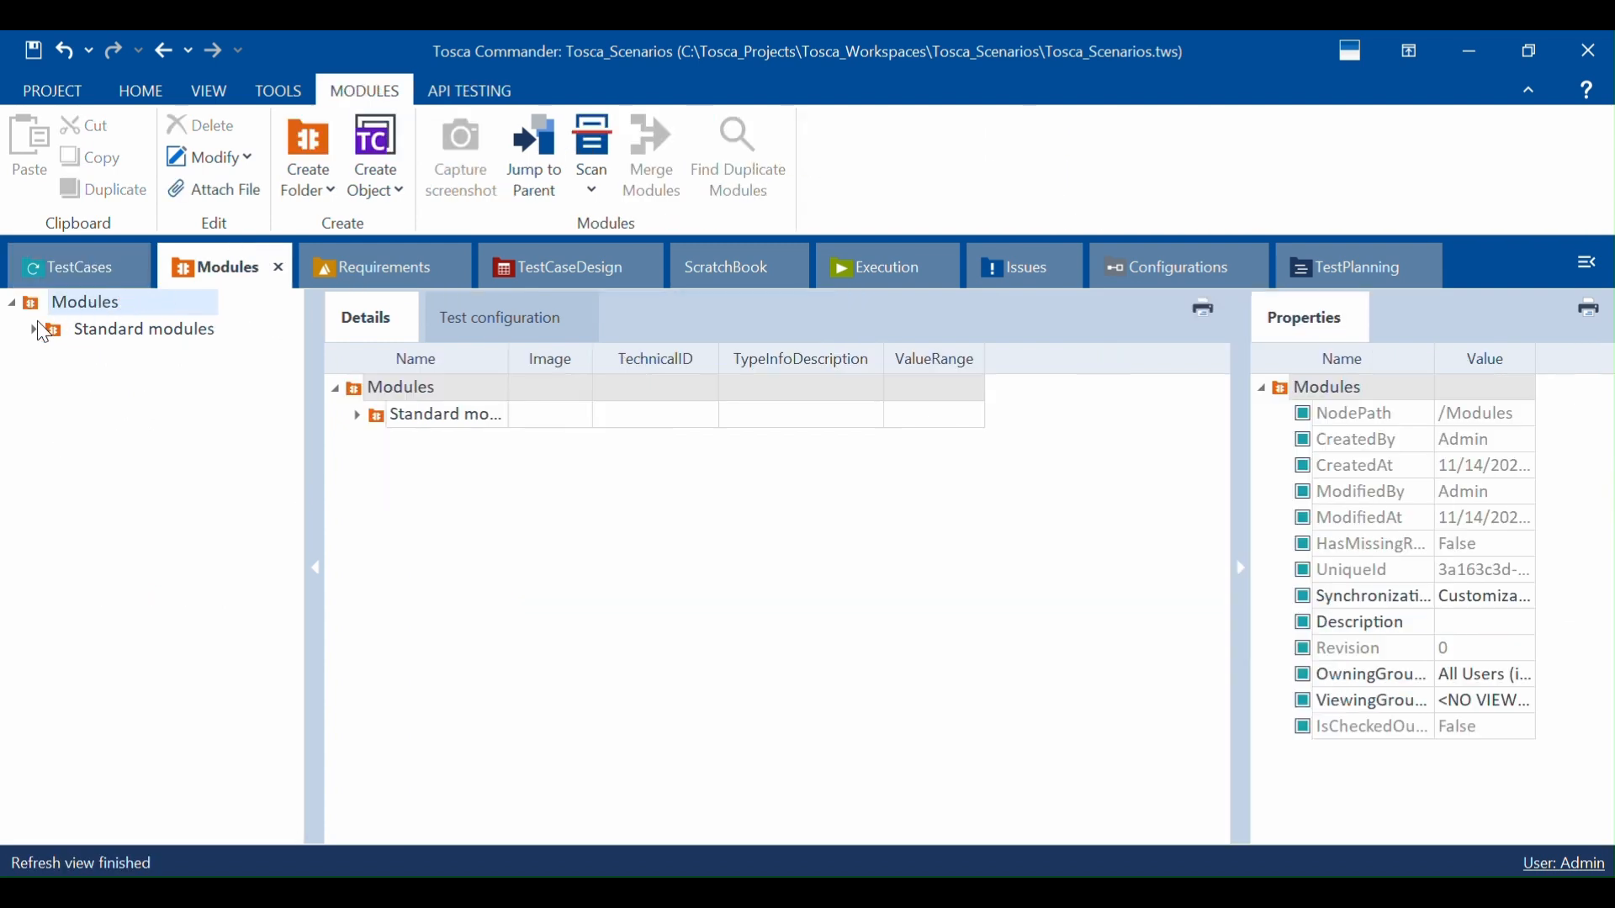
pyautogui.click(38, 276)
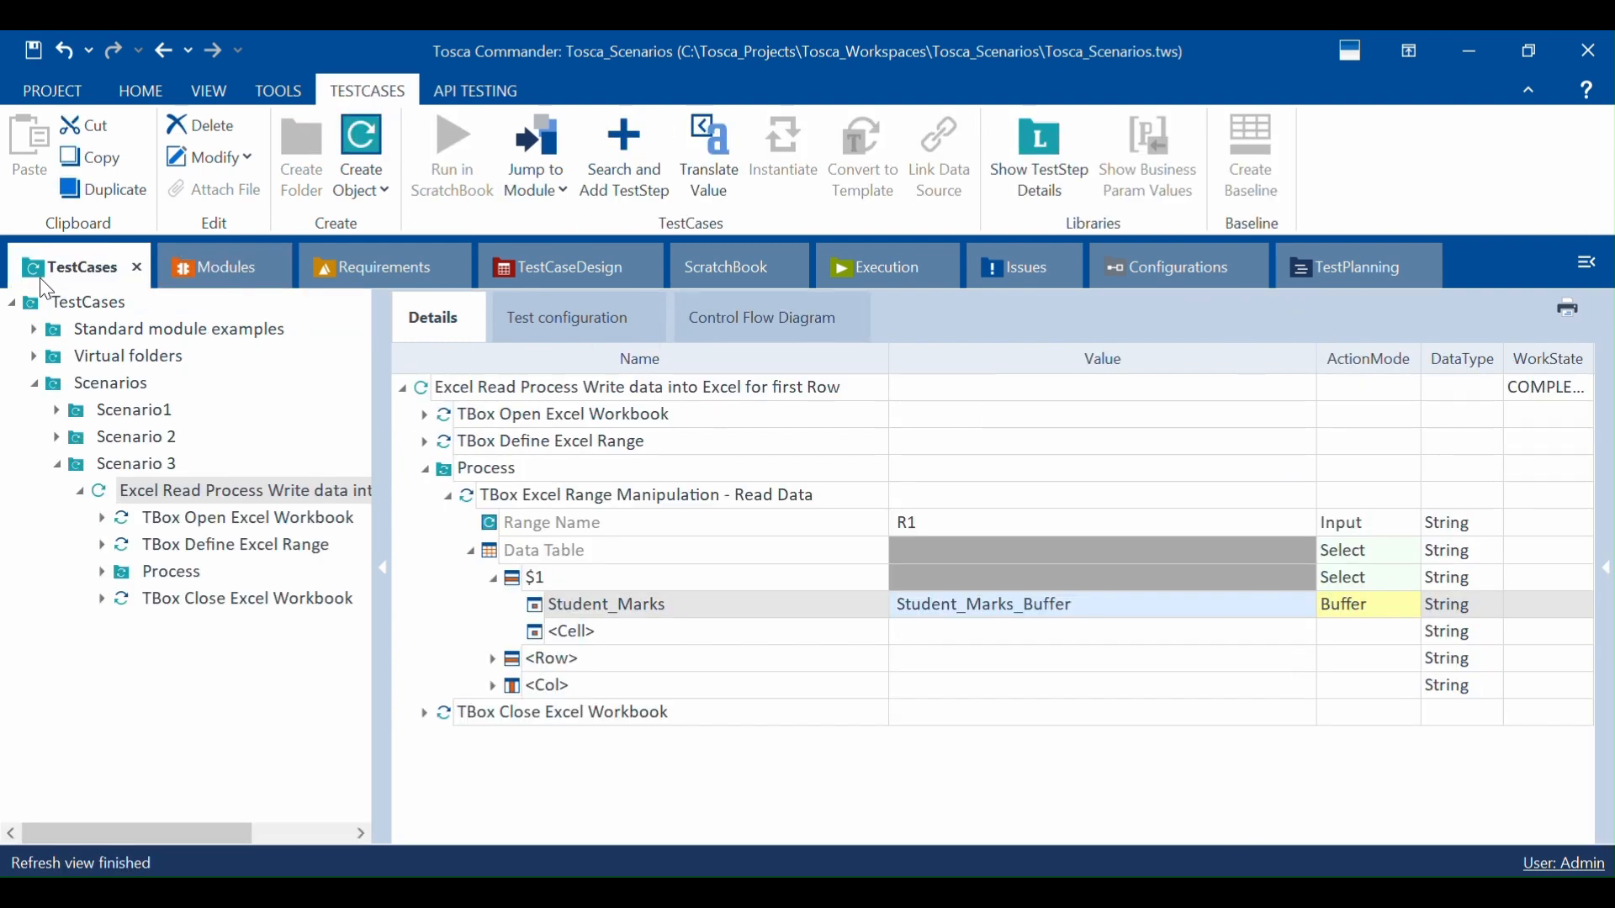
pyautogui.click(476, 468)
pyautogui.rightClick(476, 468)
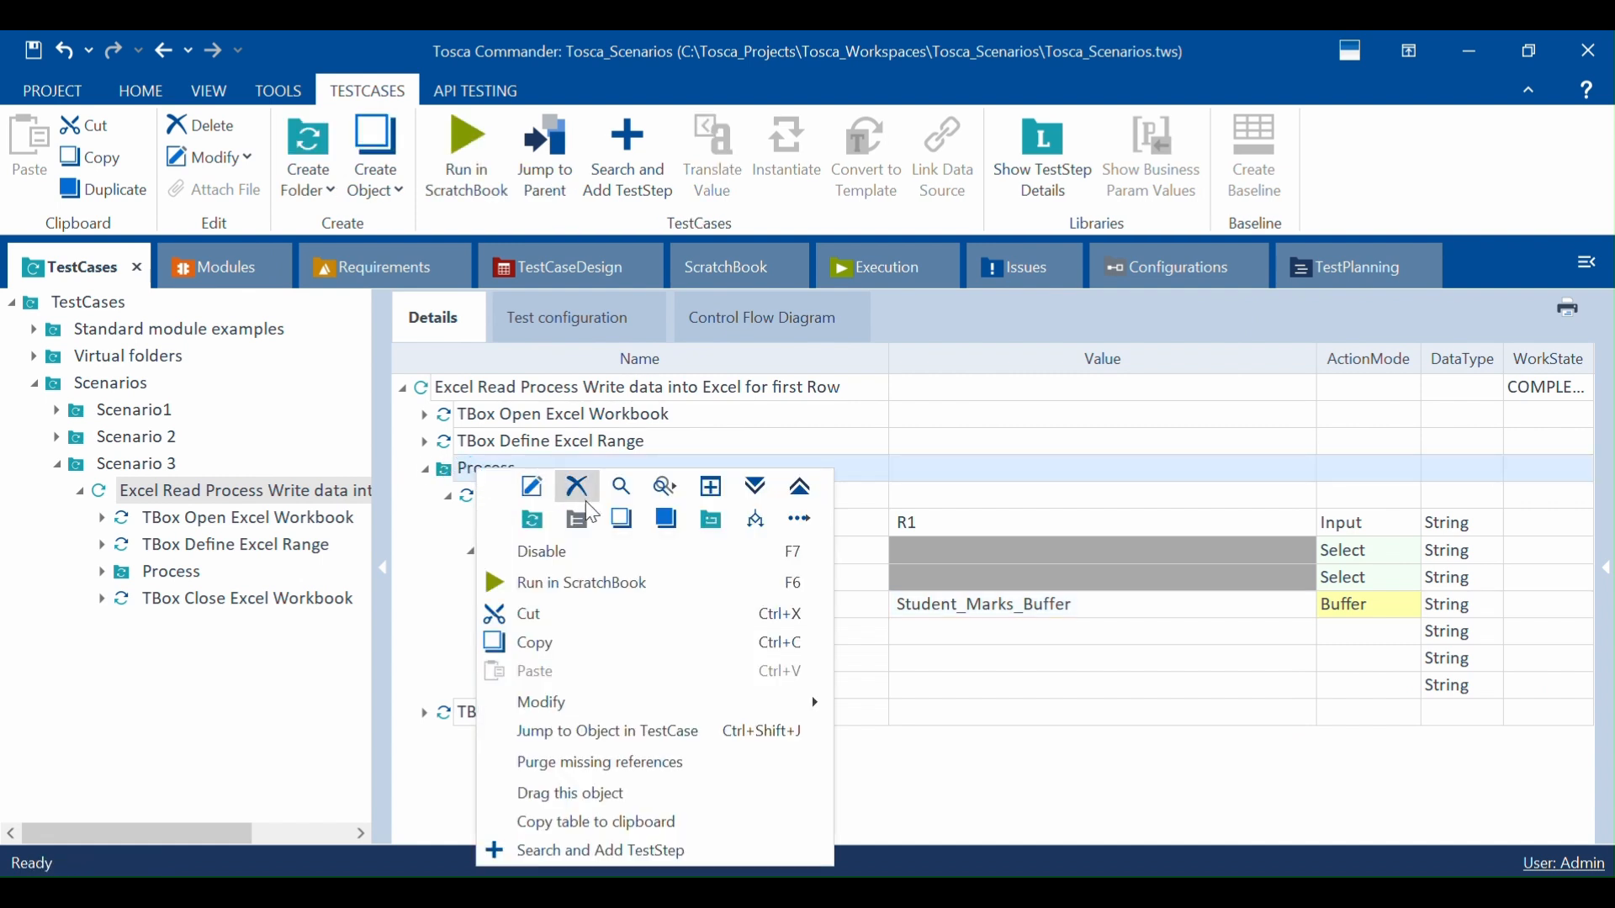
pyautogui.click(754, 522)
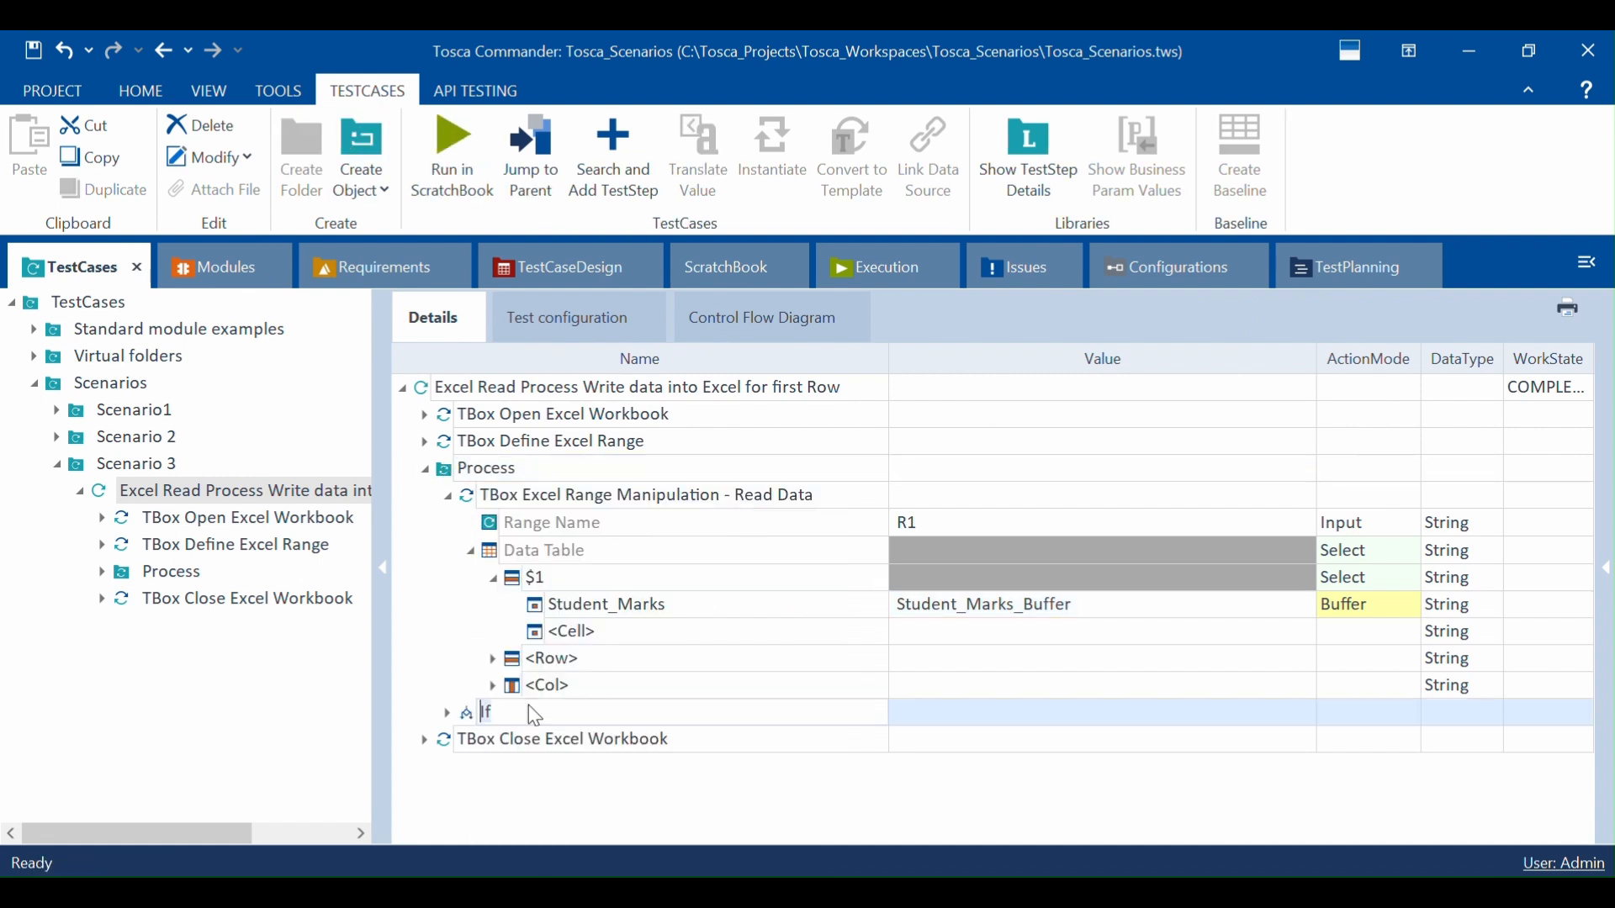
pyautogui.click(448, 713)
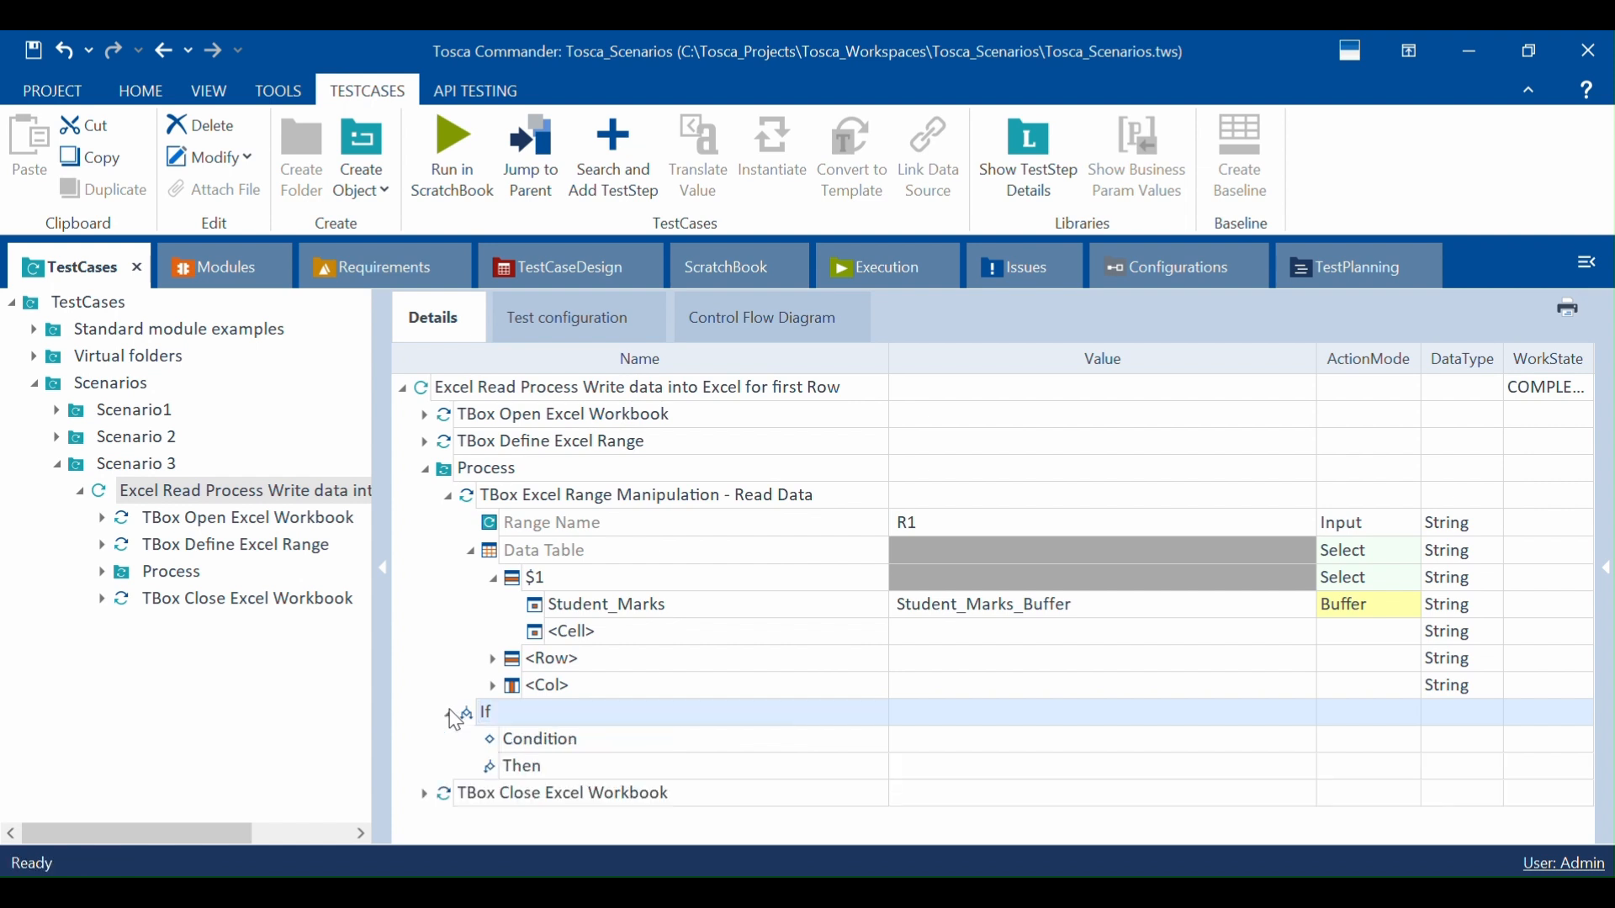
# Step: Add an Else branch to the If statement in the Process folder, below Condition and Then
pyautogui.click(528, 740)
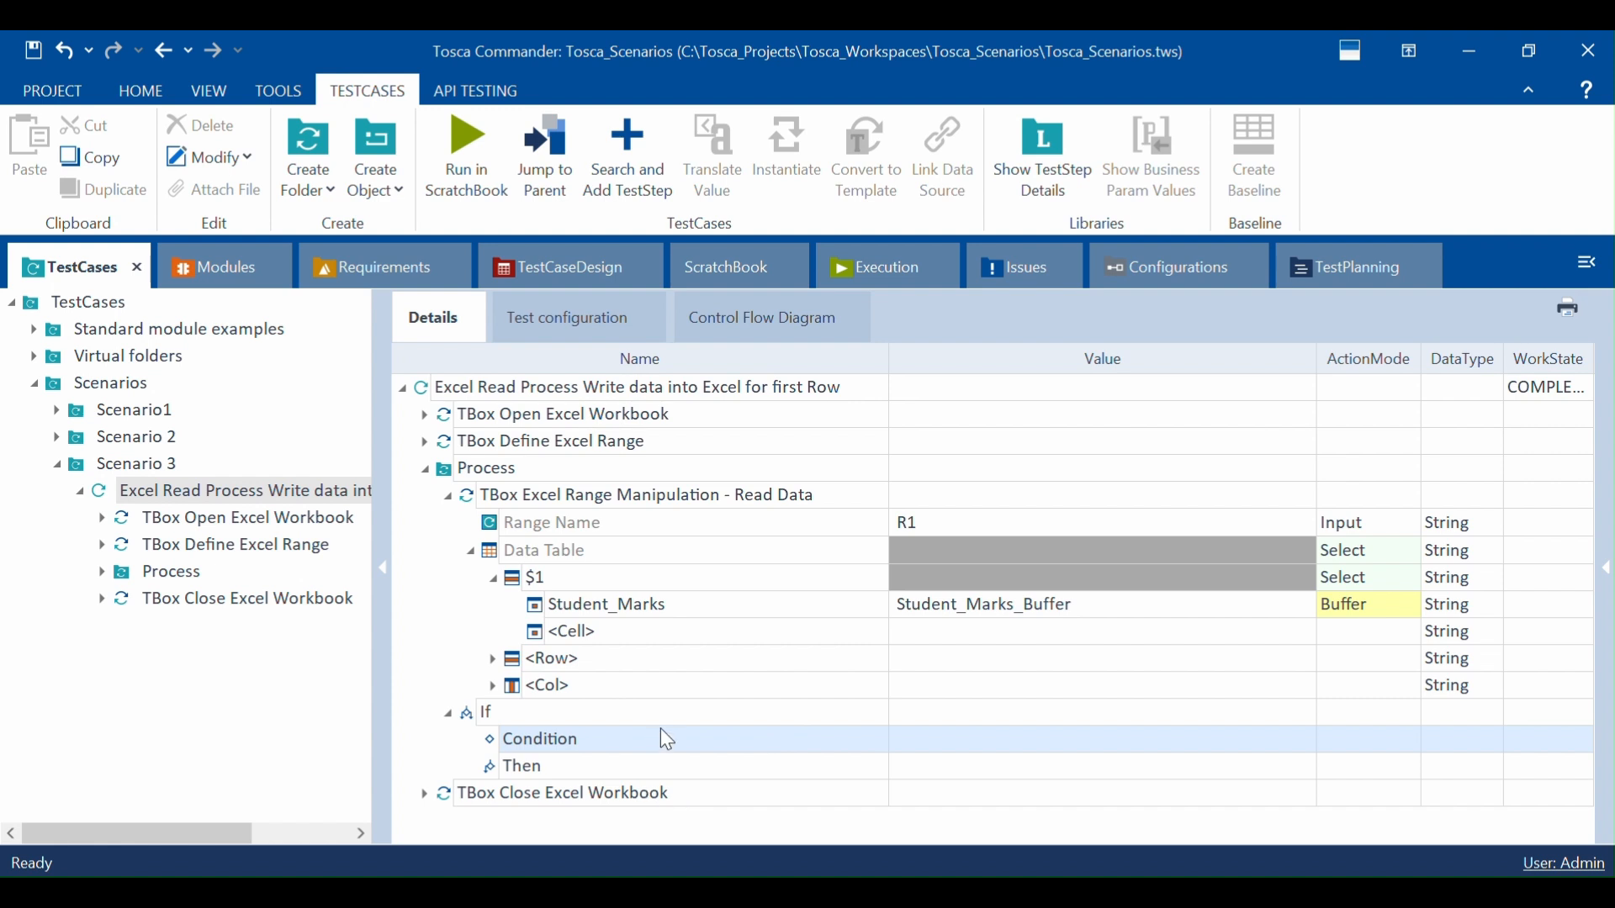
pyautogui.click(537, 764)
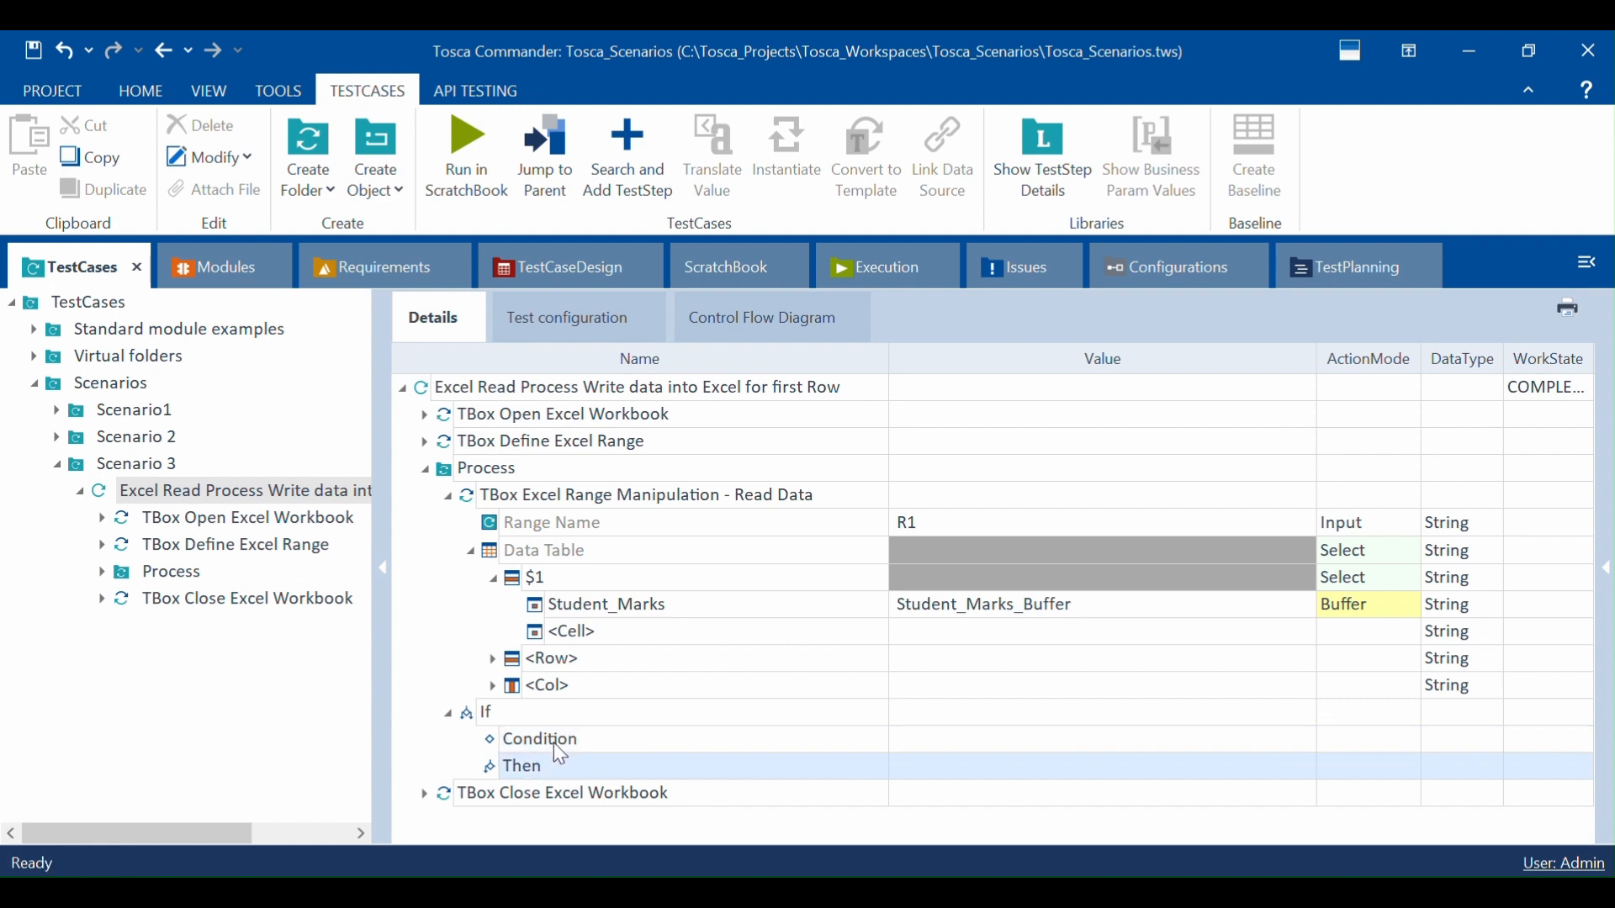
pyautogui.click(554, 744)
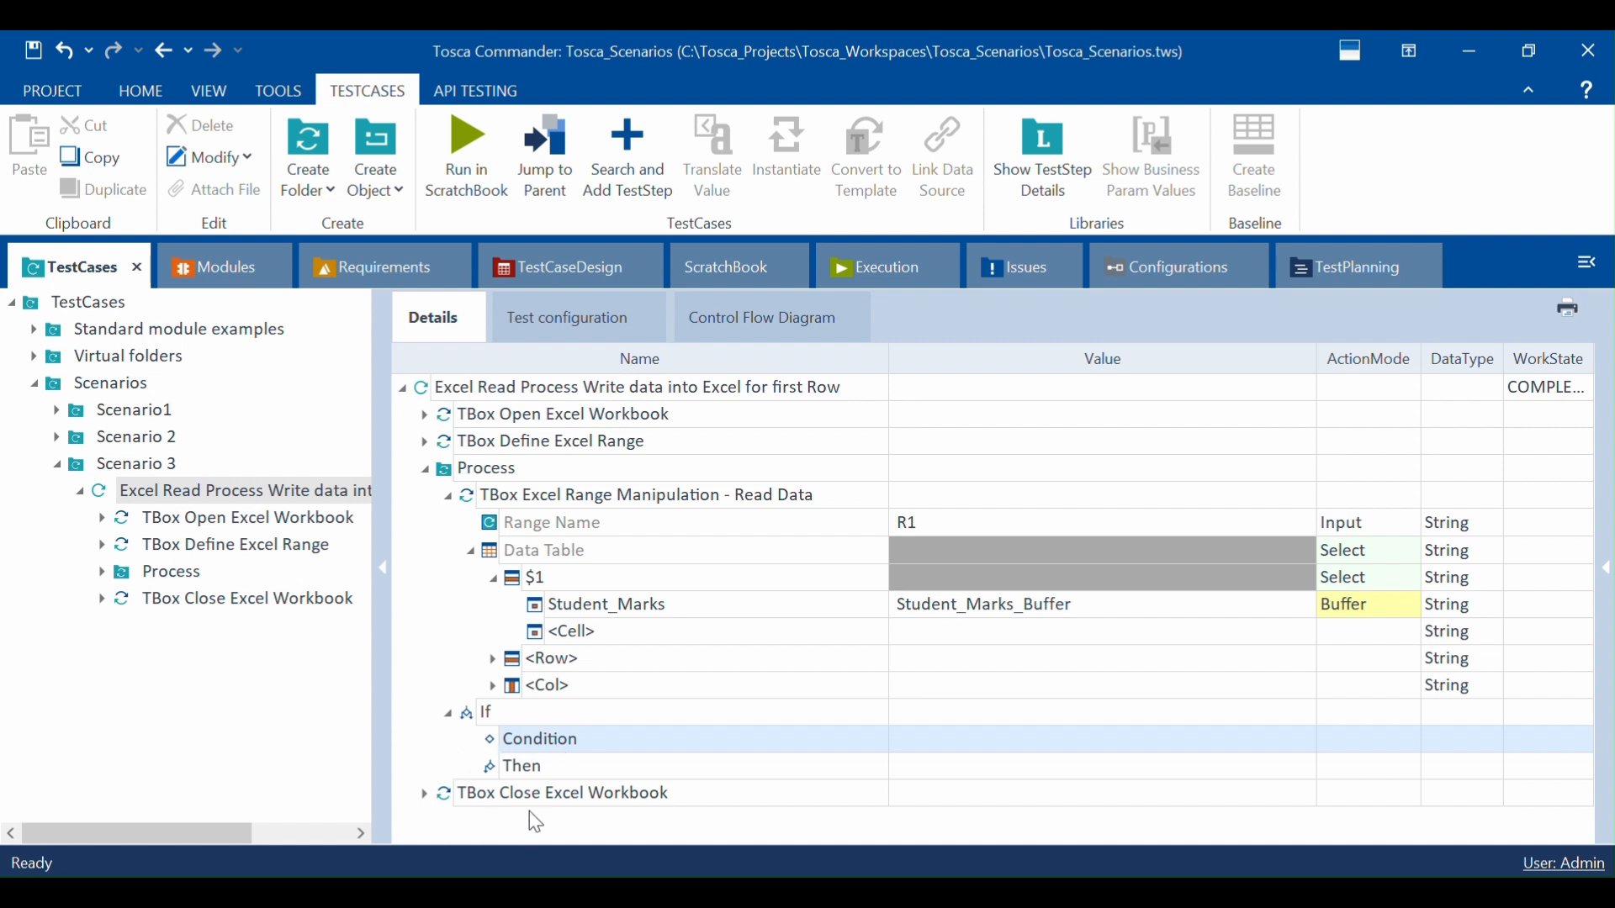
pyautogui.click(481, 716)
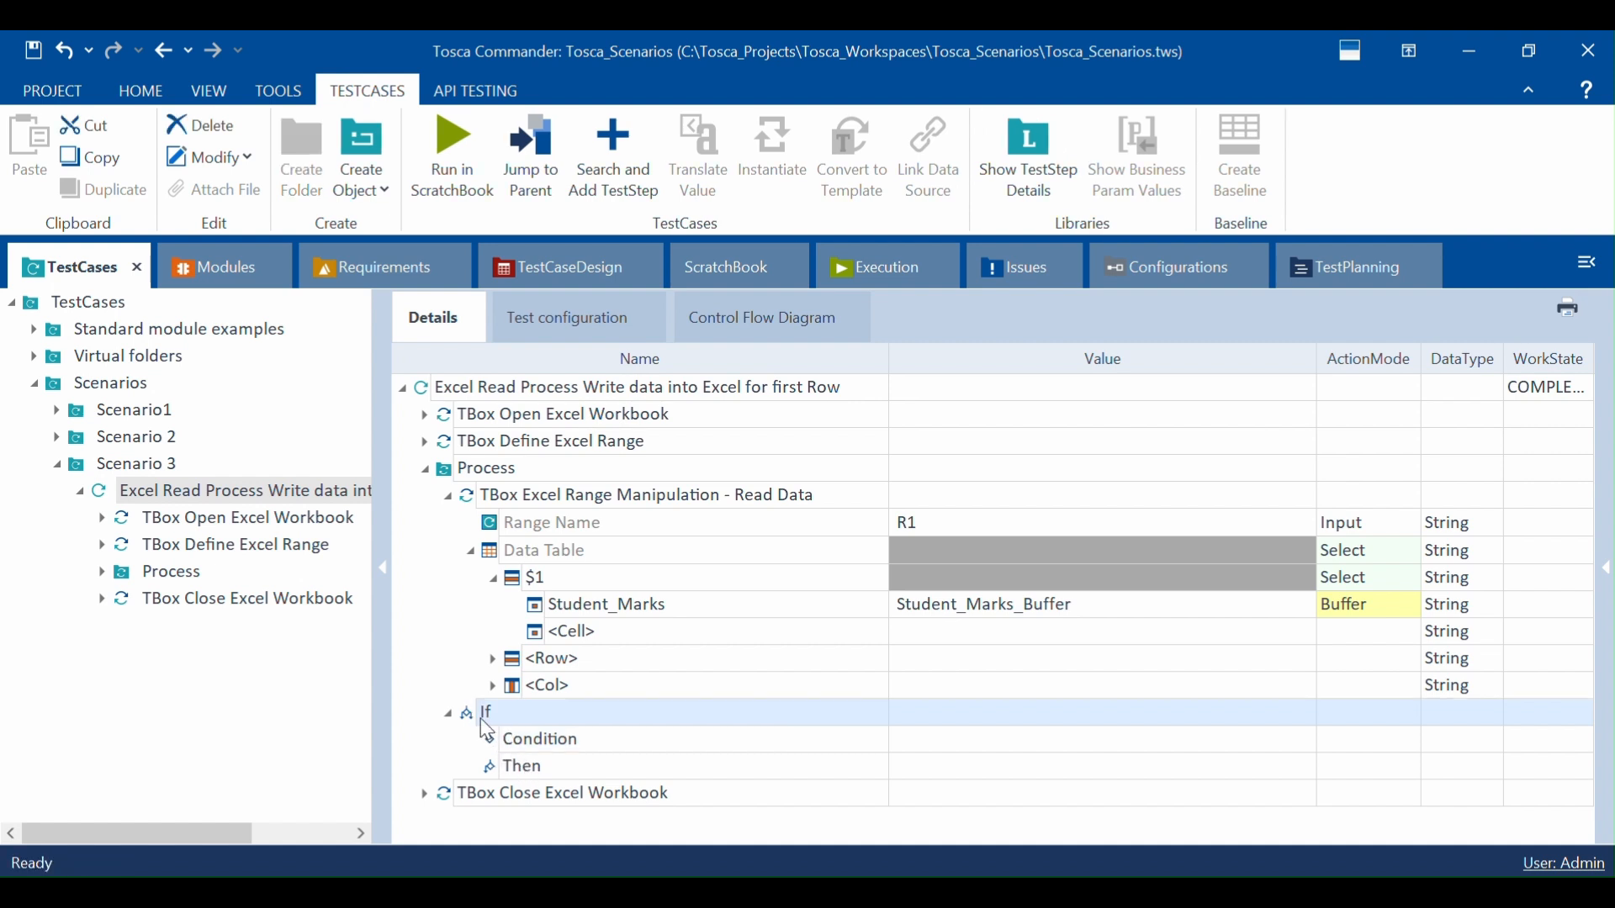
pyautogui.rightClick(479, 717)
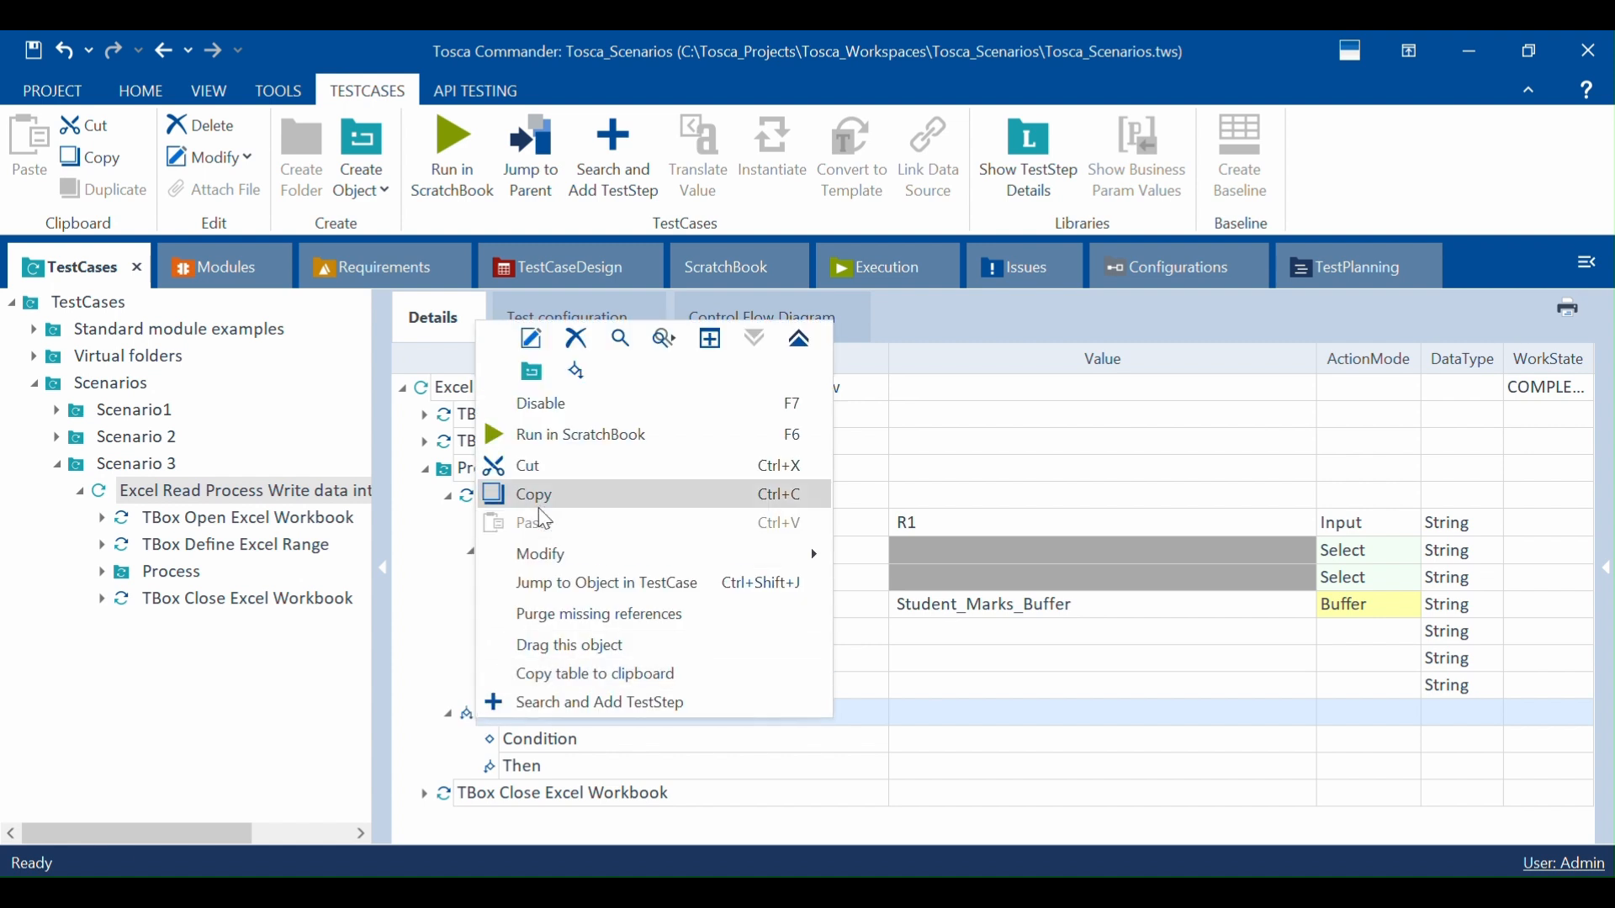
pyautogui.click(589, 385)
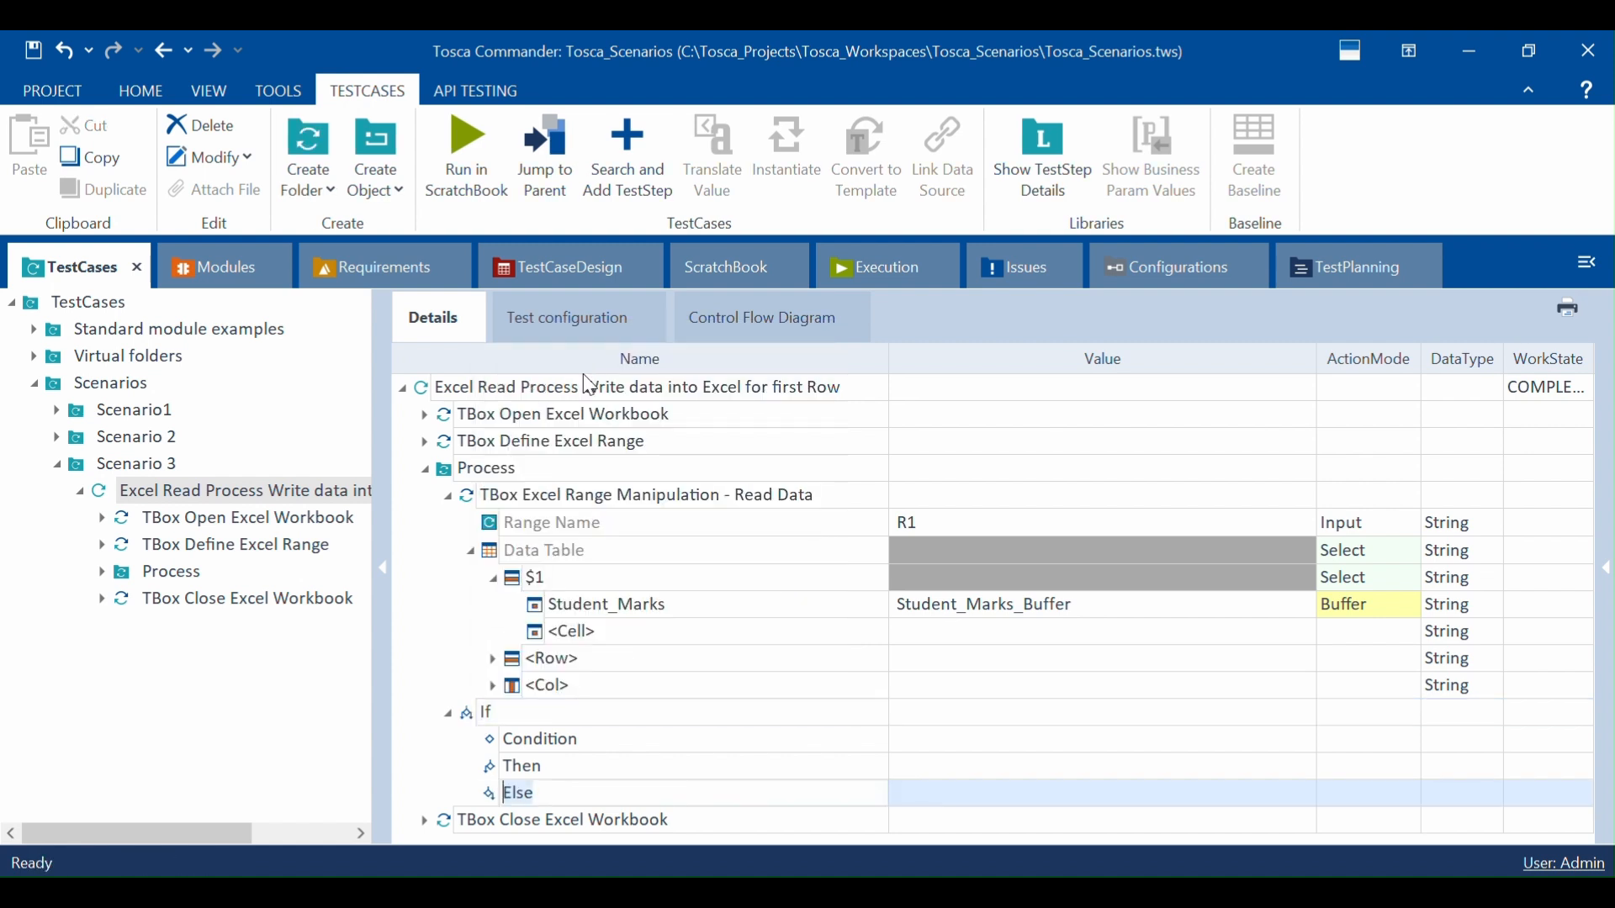
# Step: Rename the If statement as "If - Verify if the Student is Pass or Fail"
pyautogui.click(474, 719)
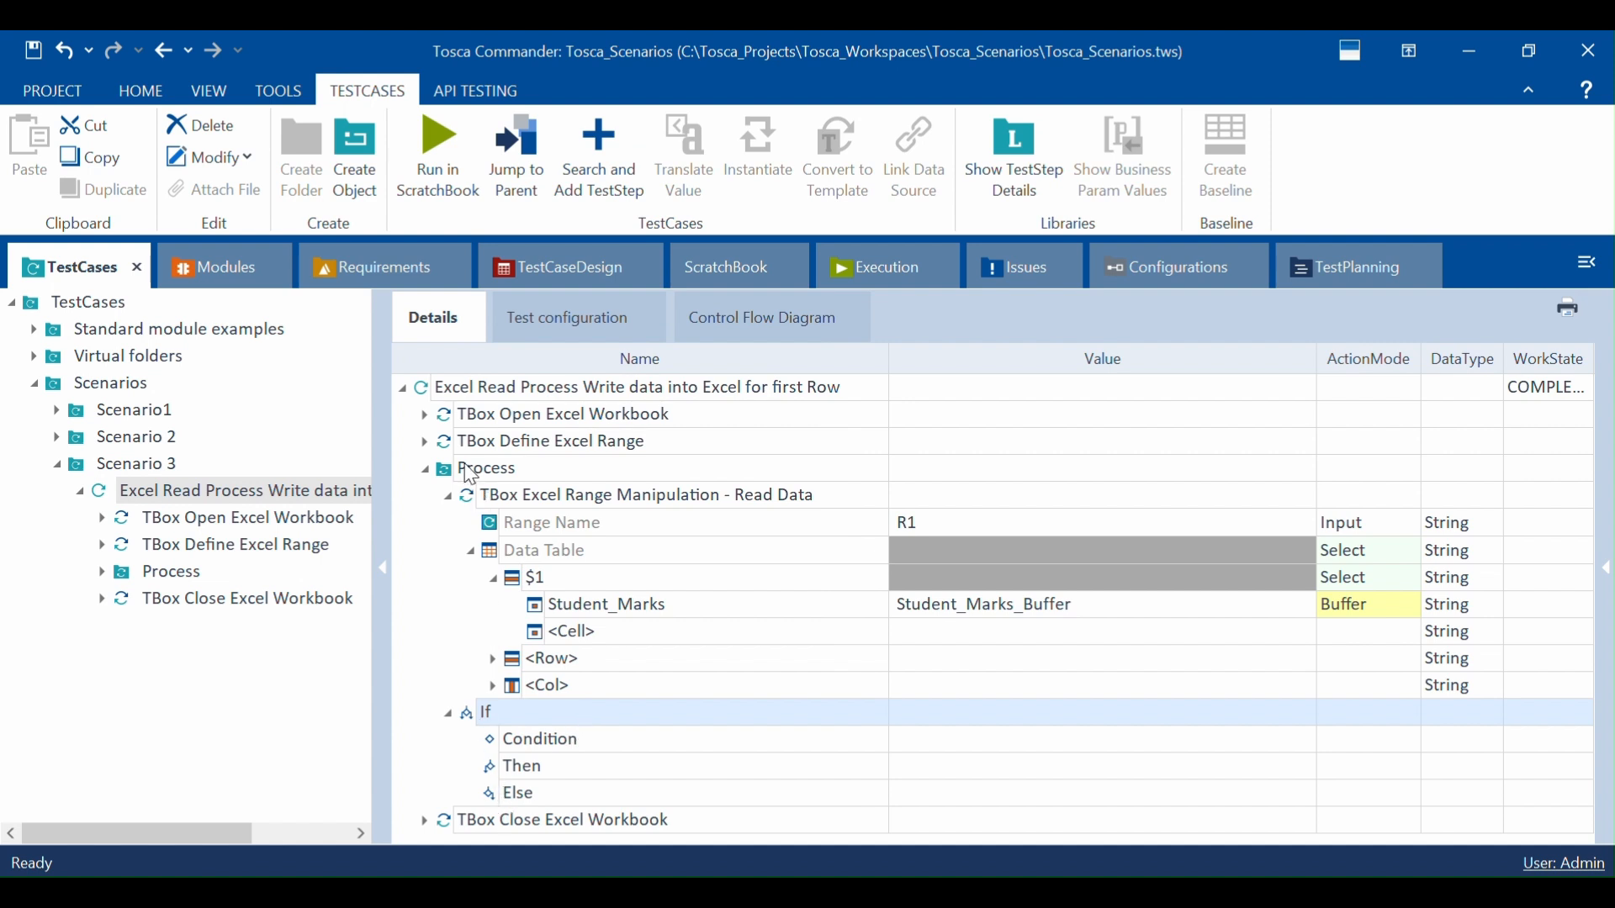
pyautogui.click(514, 709)
pyautogui.write('- ')
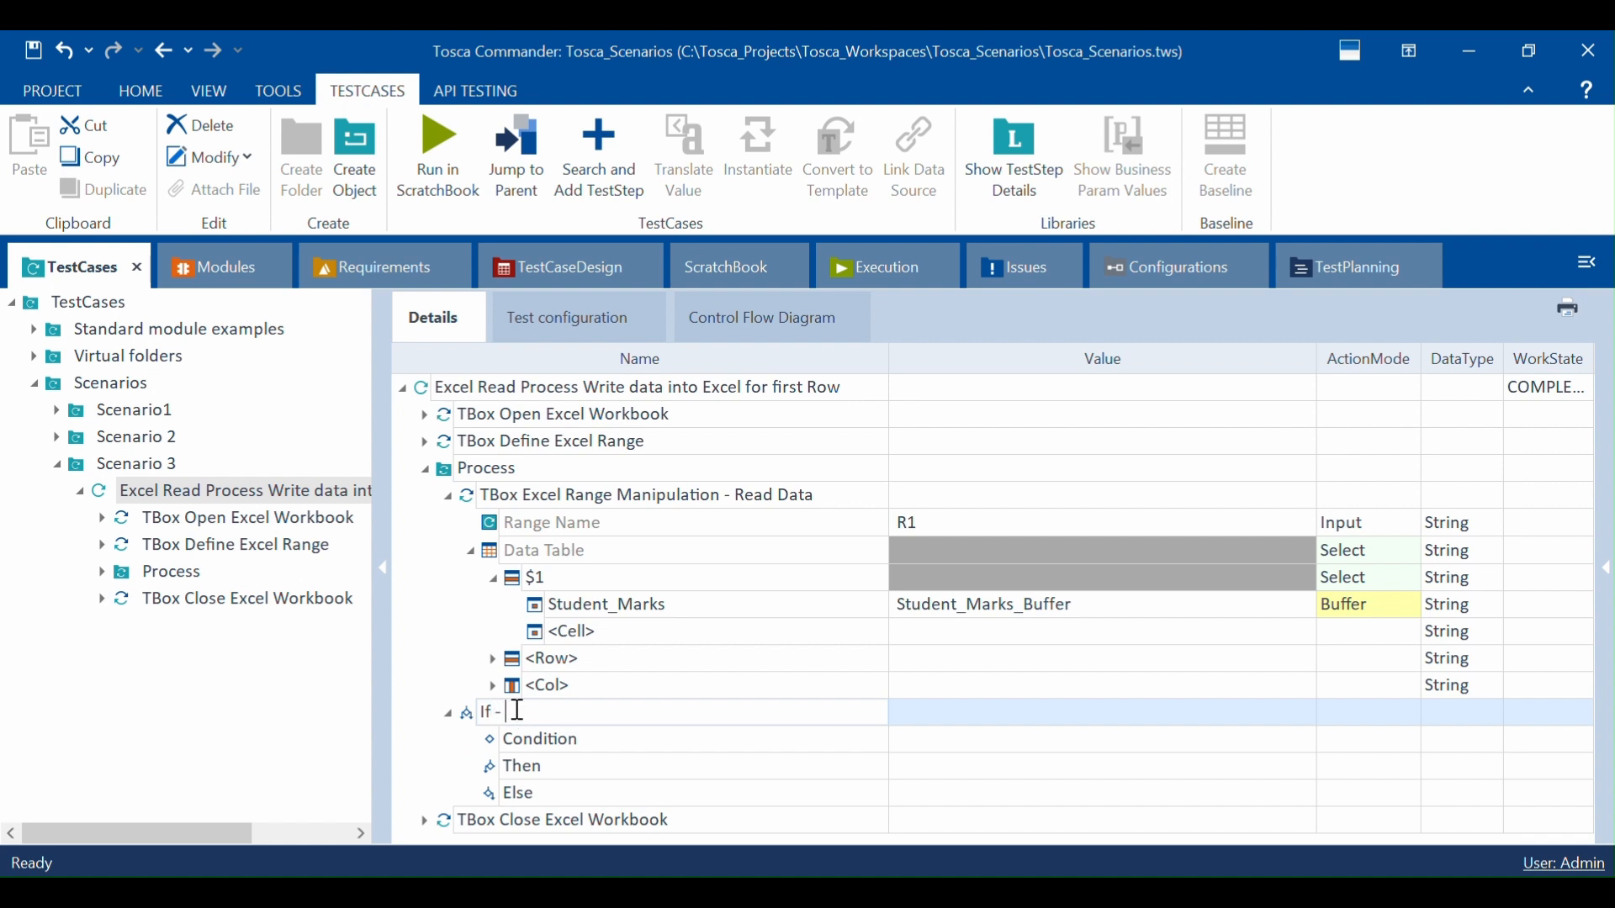
pyautogui.write('Verify if the Student m')
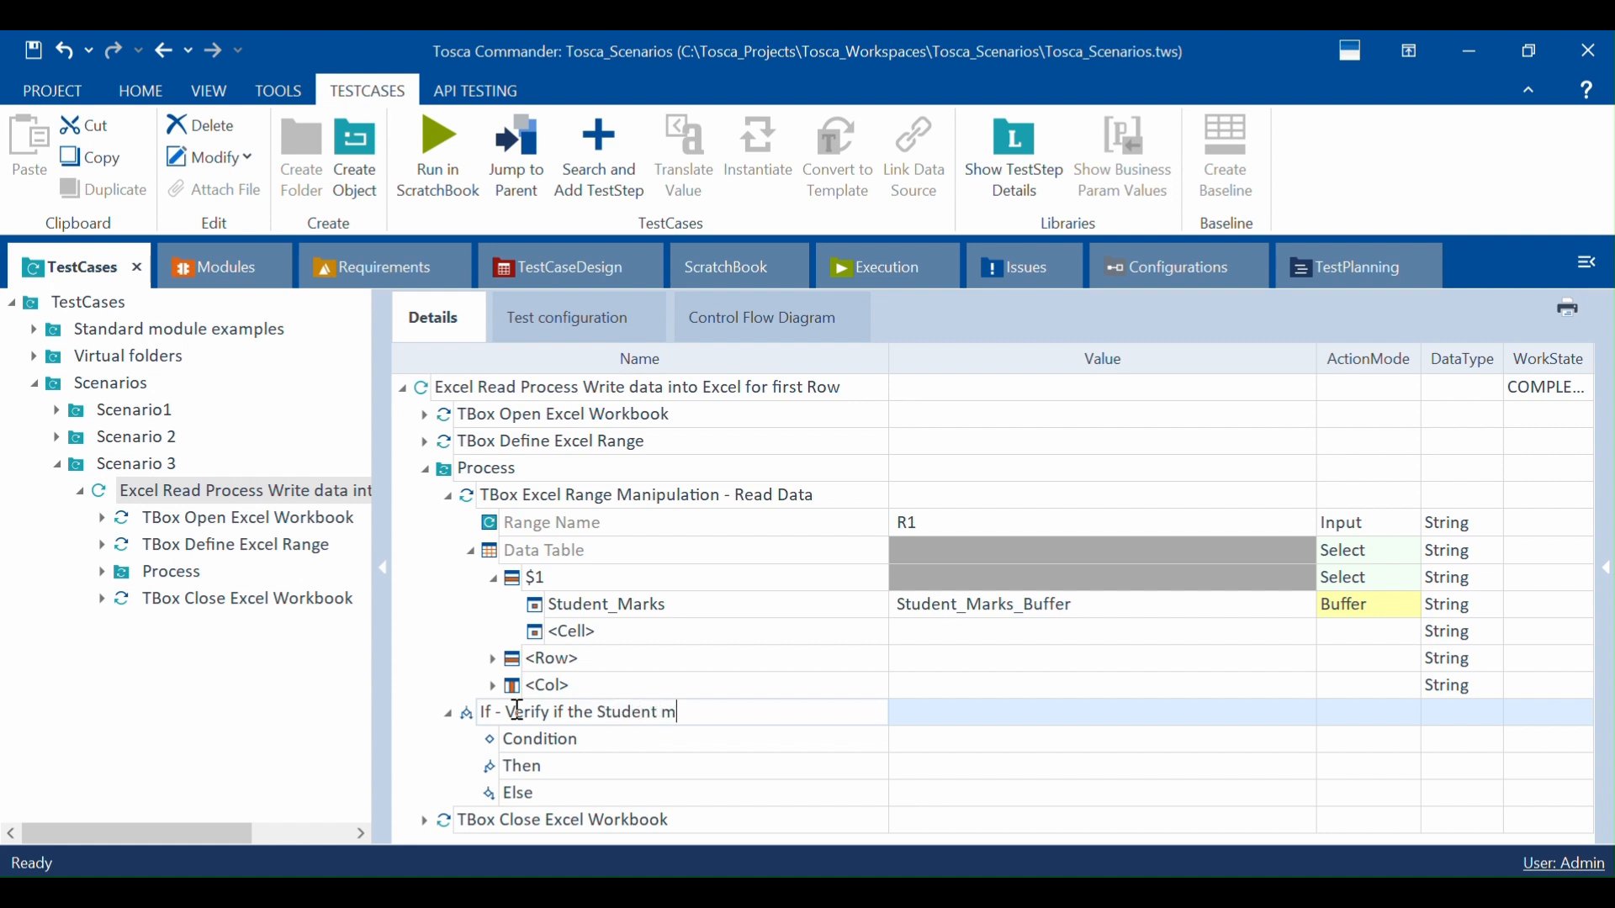
pyautogui.write('arks are')
pyautogui.press('BackSpace')
pyautogui.press('BackSpace')
pyautogui.press('BackSpace')
pyautogui.press('BackSpace')
pyautogui.press('BackSpace')
pyautogui.press('BackSpace')
pyautogui.press('BackSpace')
pyautogui.press('BackSpace')
pyautogui.press('BackSpace')
pyautogui.write('is Pass or Fa')
pyautogui.press('Return')
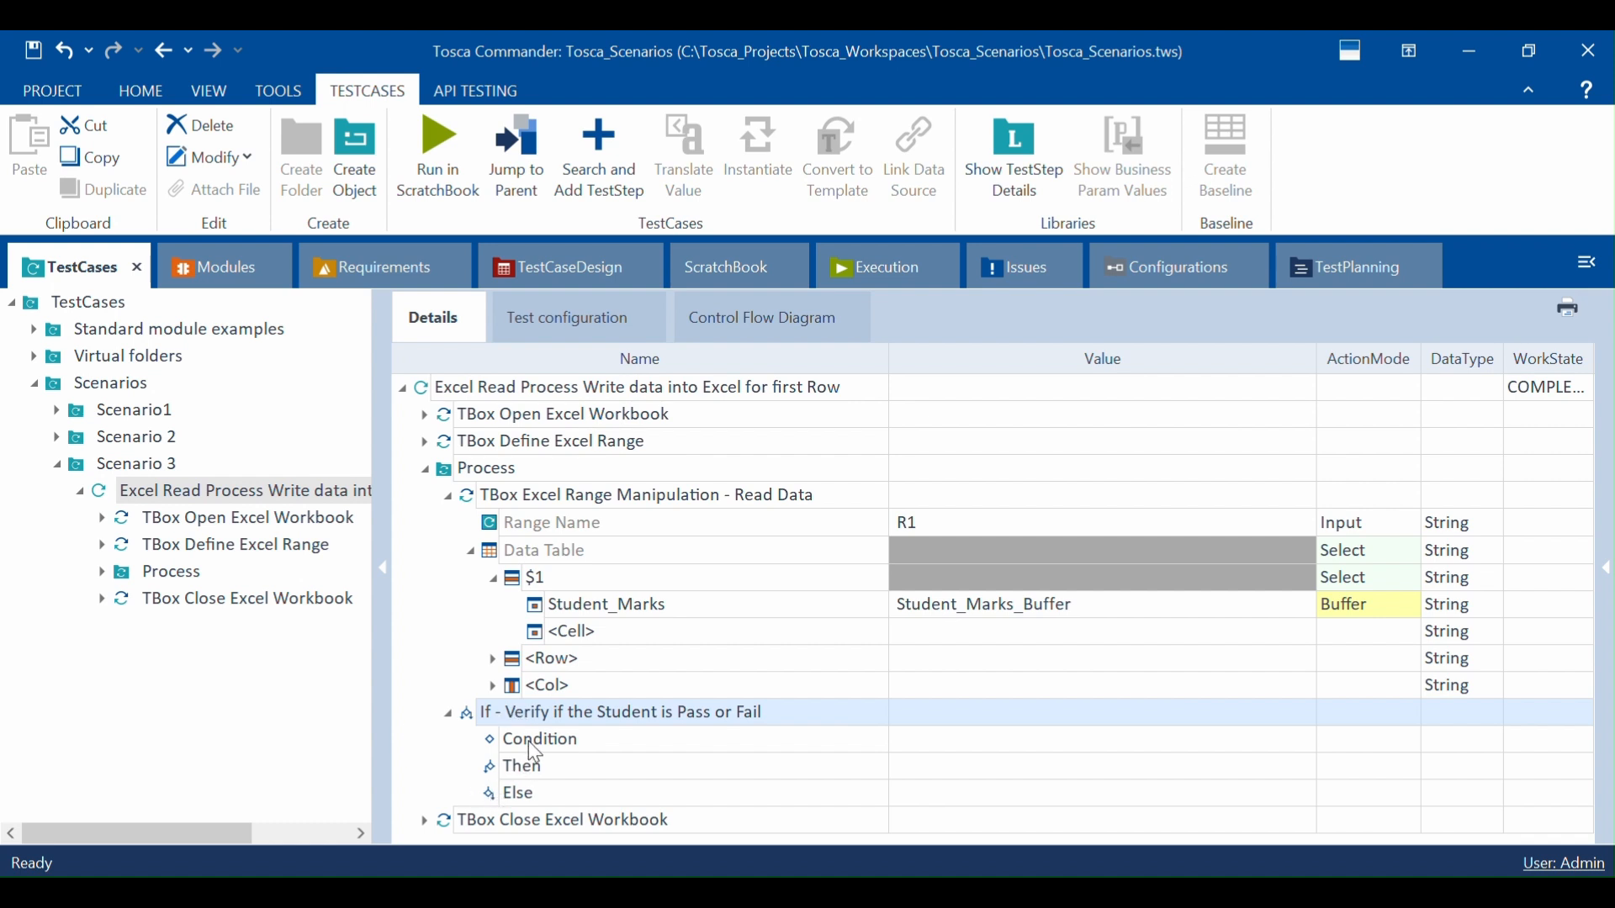
# Step: Add the TBox Evaluation Tool module from TBox Automation Tools, Expression Evaluation, to the If statement's Condition and expand it
pyautogui.click(529, 739)
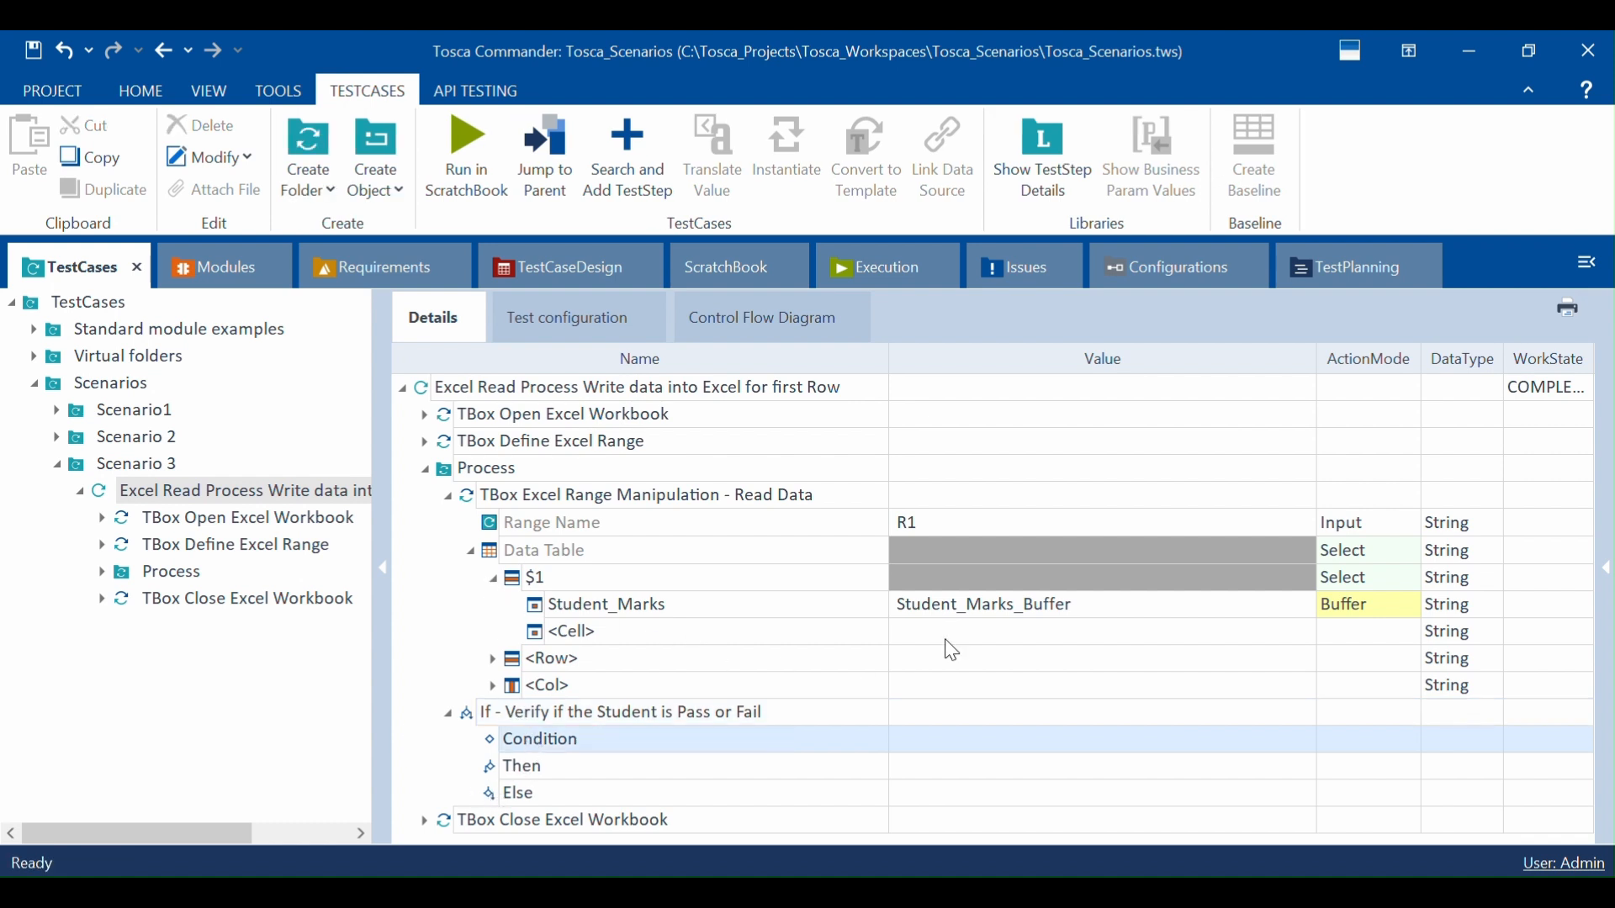
pyautogui.click(211, 268)
pyautogui.click(33, 329)
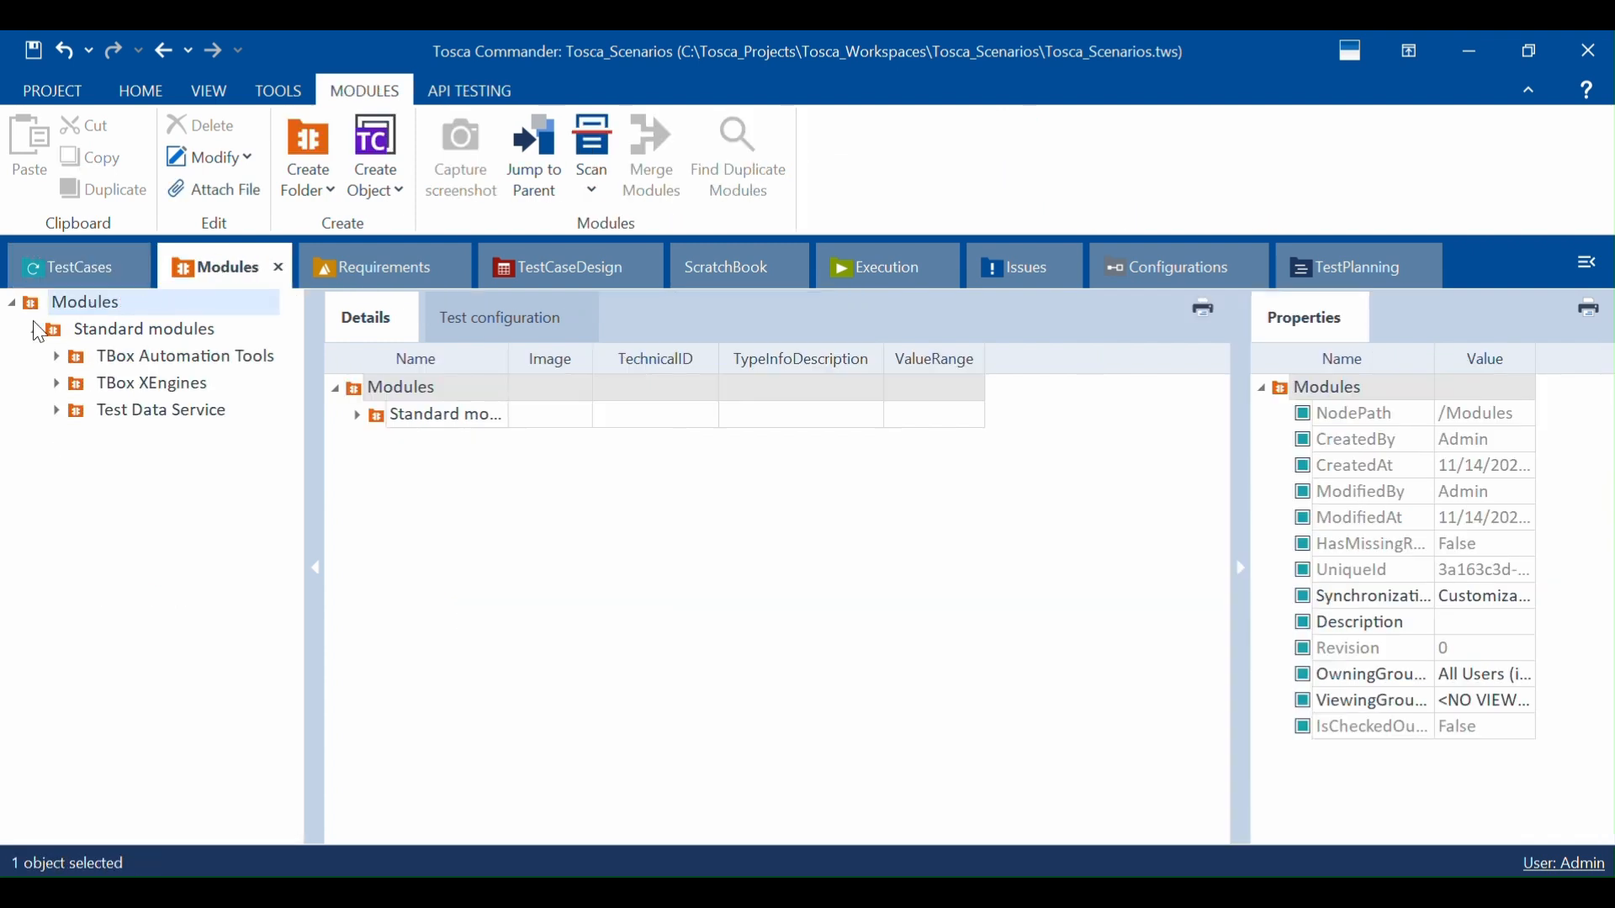
pyautogui.click(57, 357)
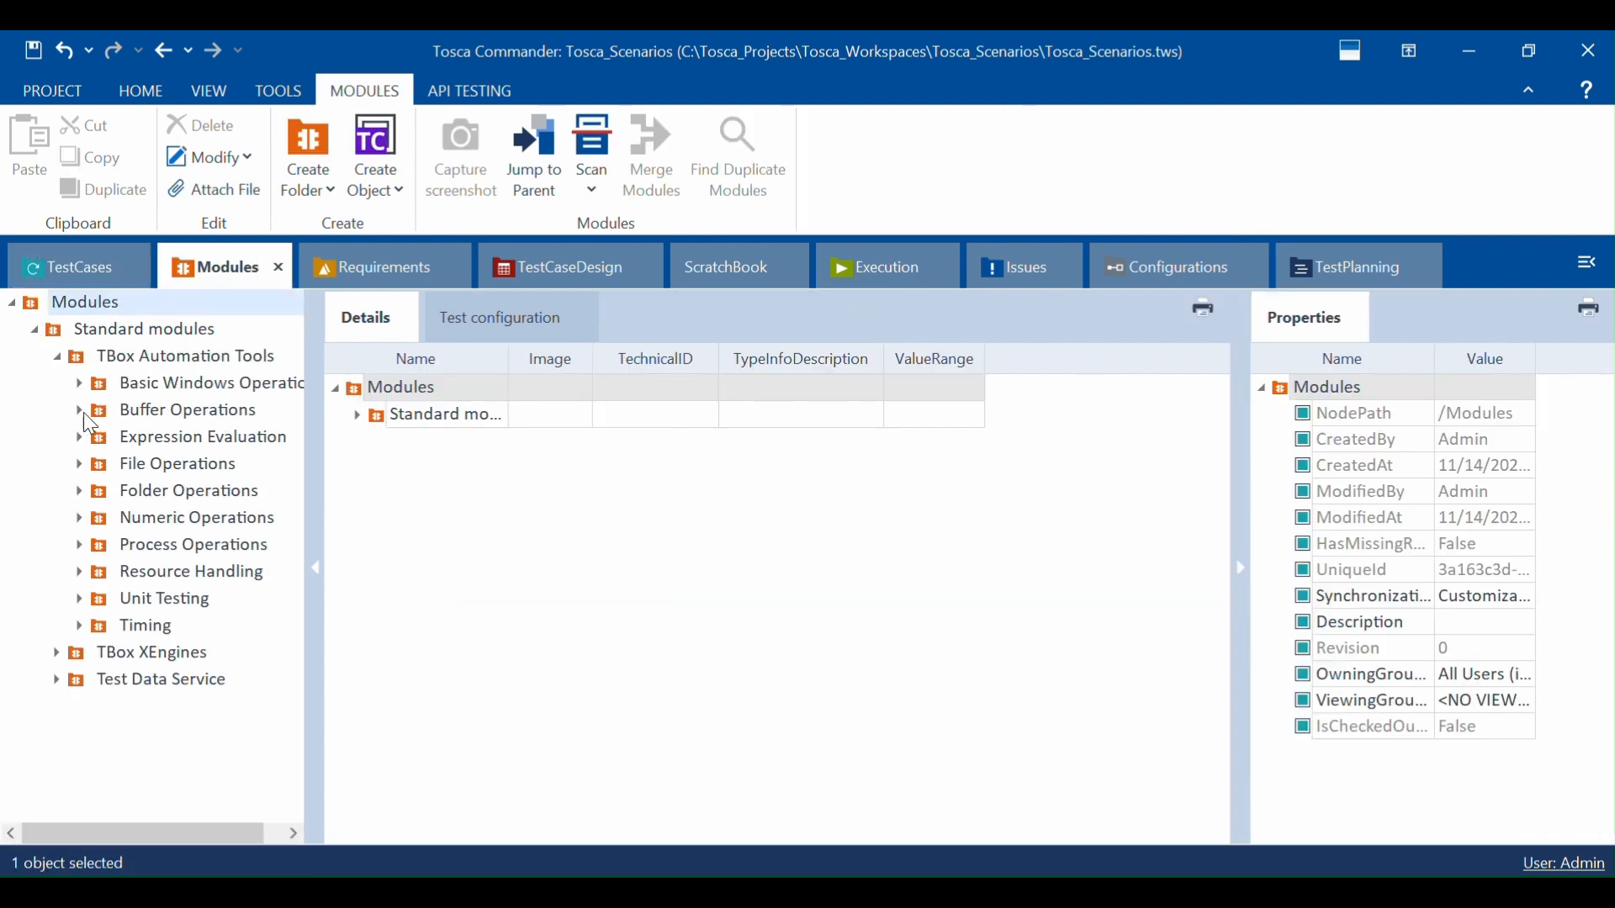
pyautogui.click(142, 439)
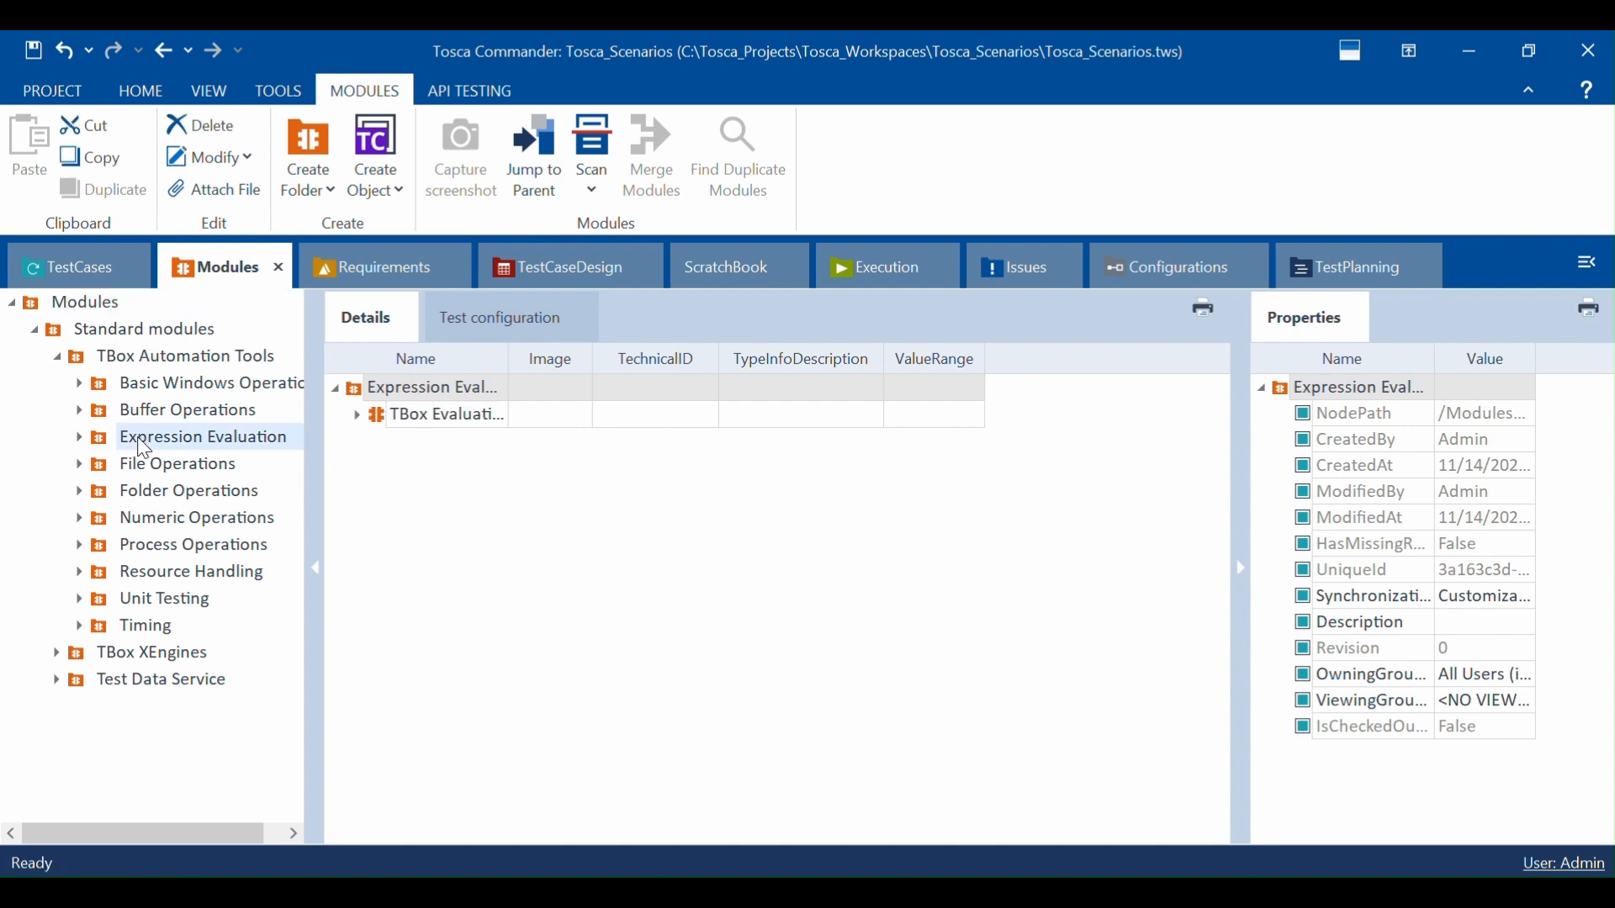
pyautogui.moveTo(508, 348); pyautogui.dragTo(623, 361)
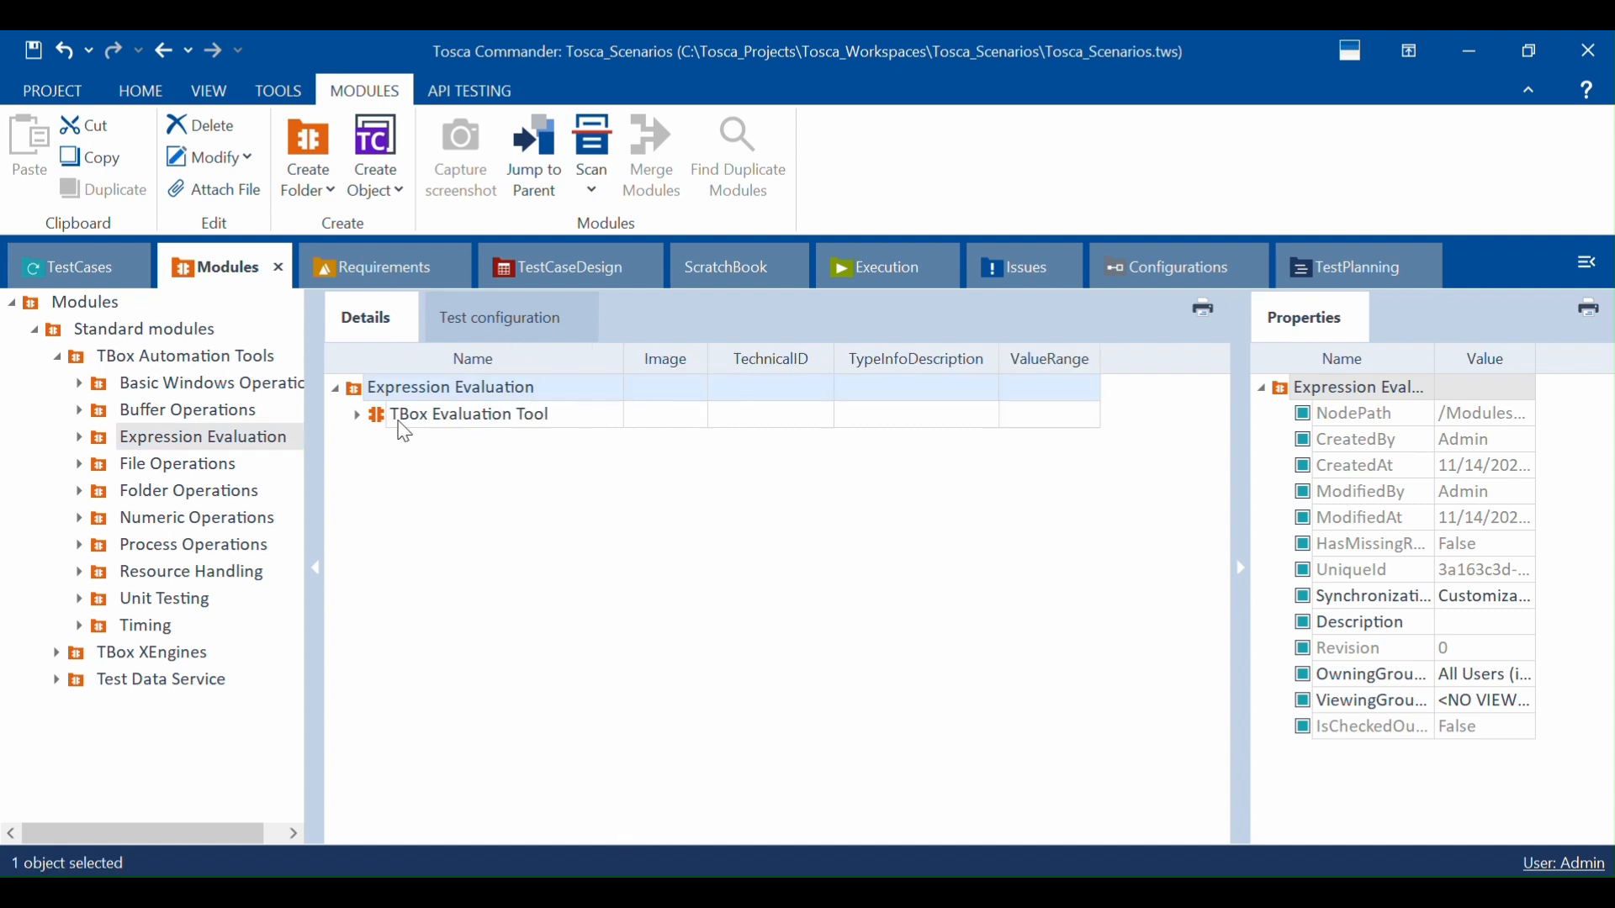
pyautogui.moveTo(390, 425)
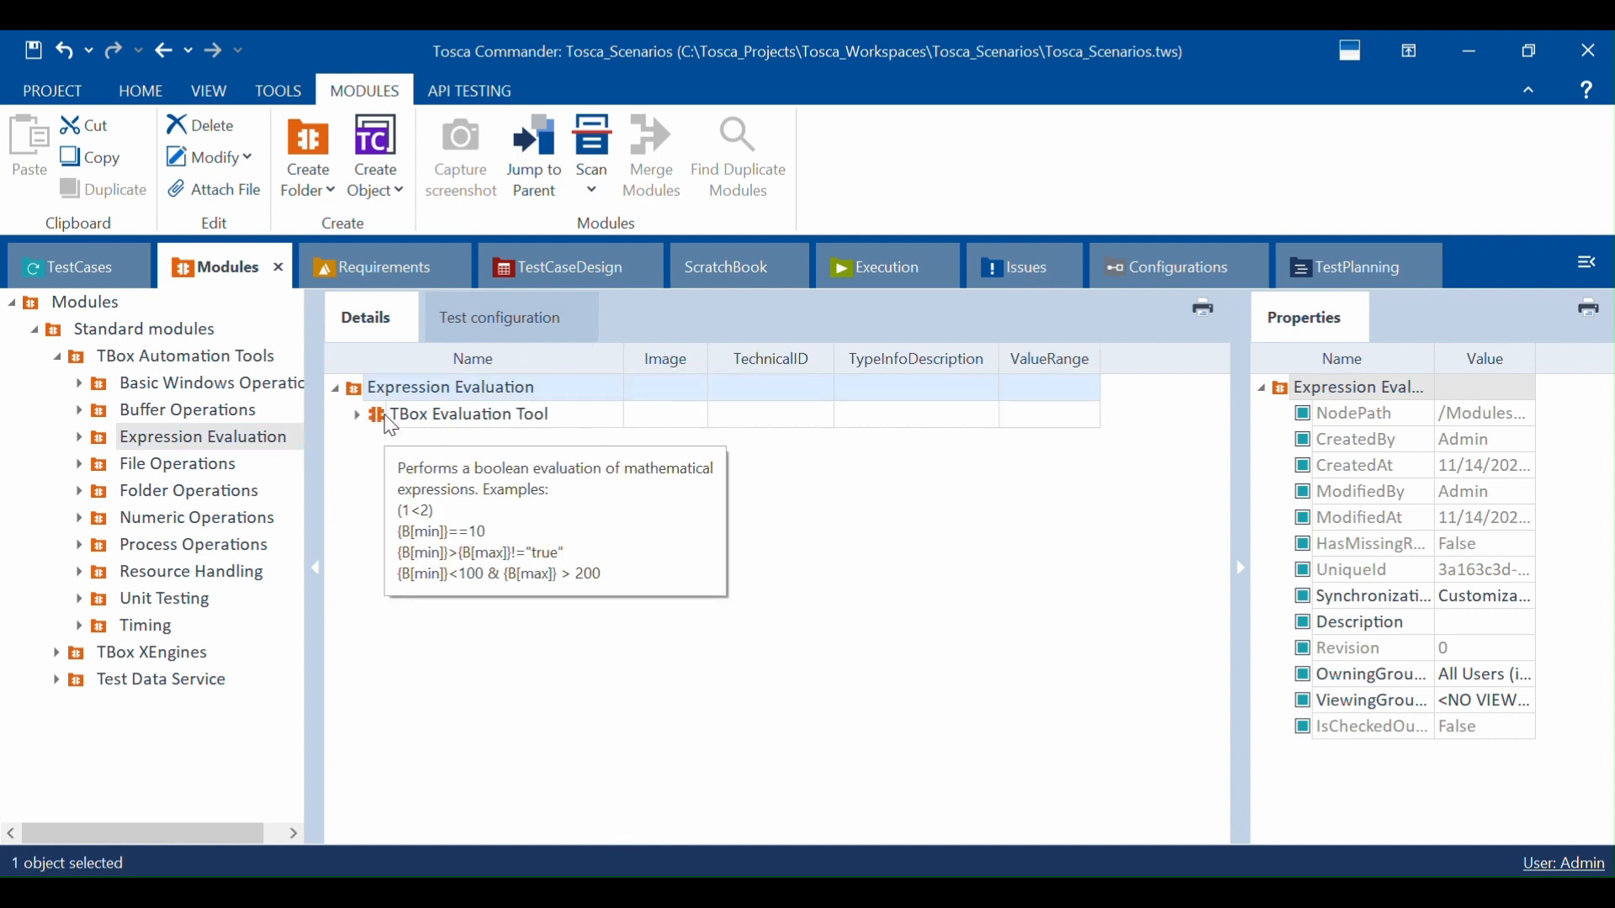
pyautogui.moveTo(390, 426); pyautogui.dragTo(533, 745)
pyautogui.click(495, 767)
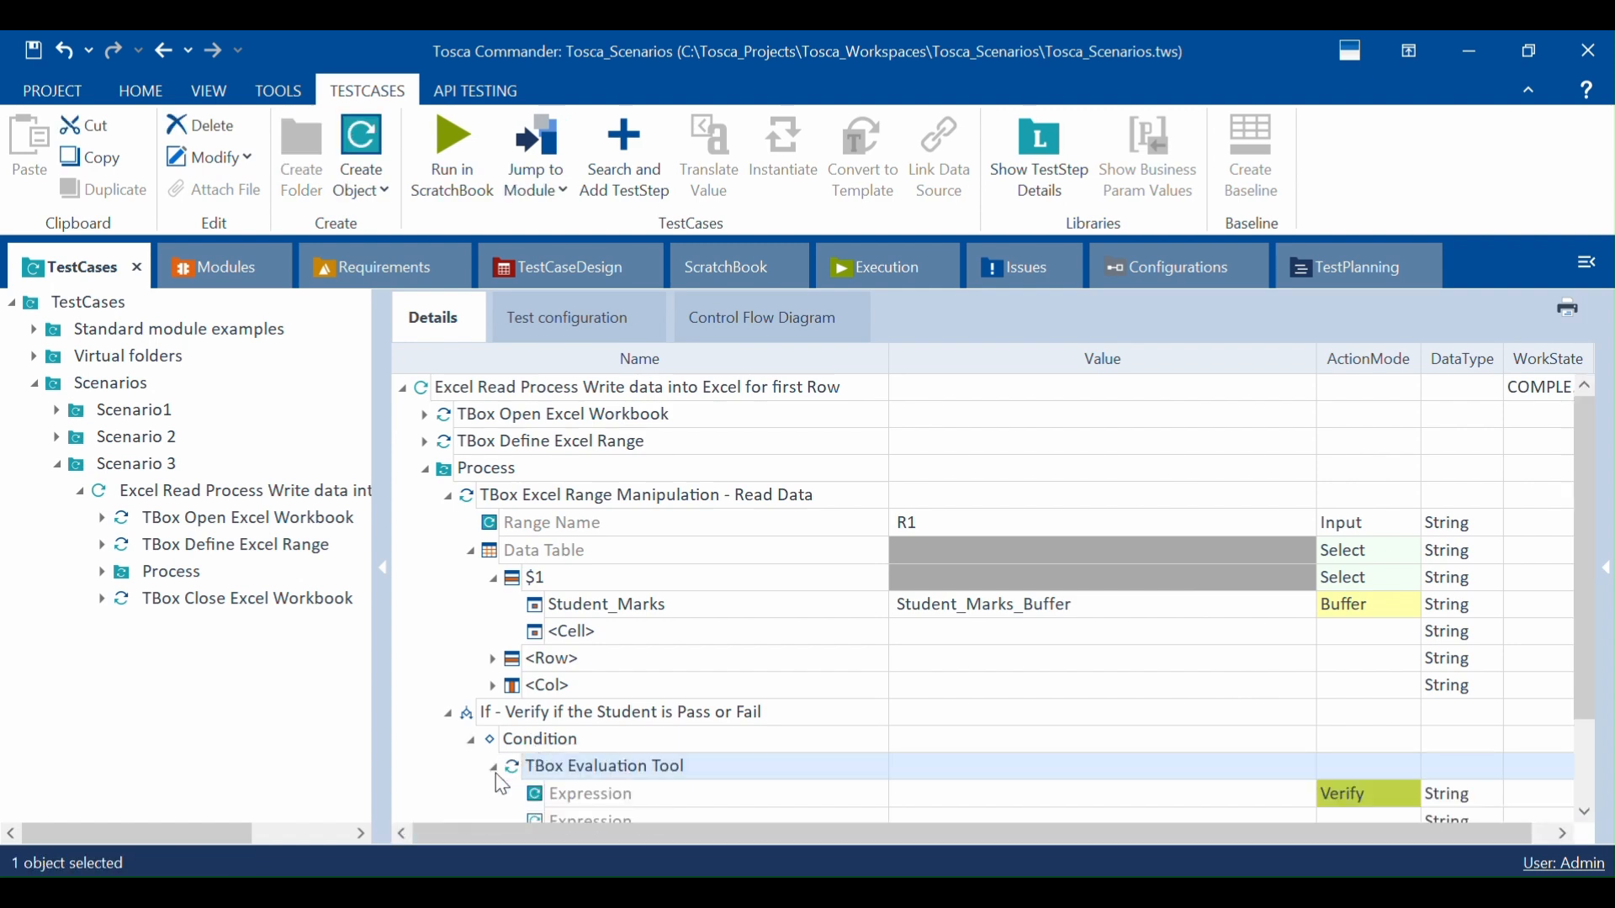
# Step: Set the evaluation tool's first Expression to {b[Student_Marks_Buffer]}>=50, reusing the buffer name copied from Student_Marks
pyautogui.scroll(-2, 502, 784)
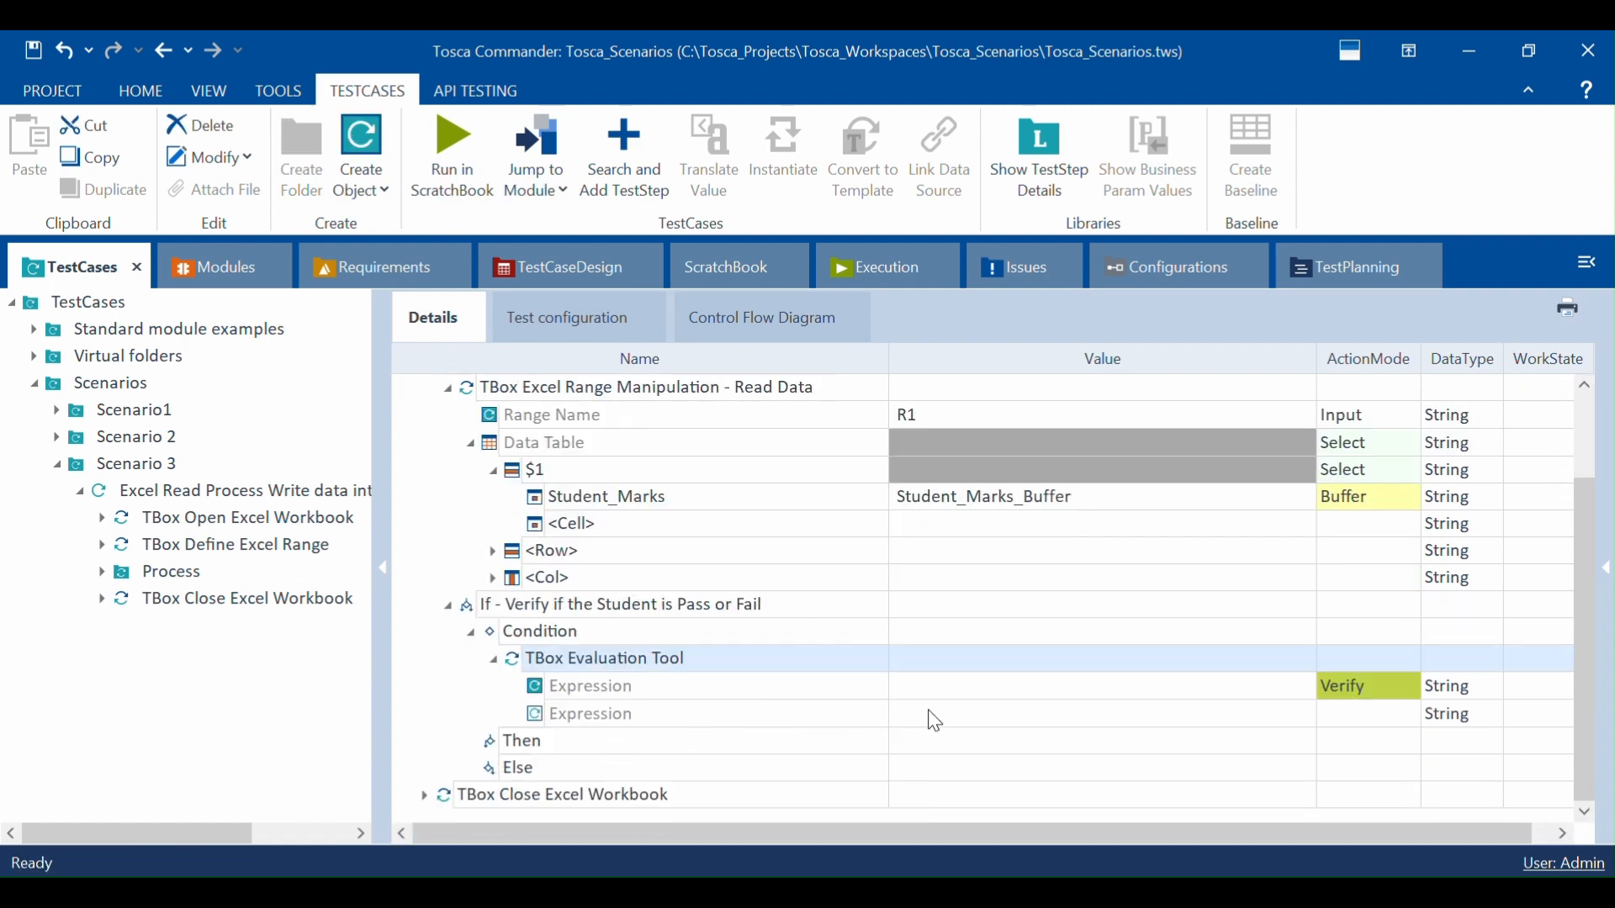
pyautogui.click(976, 692)
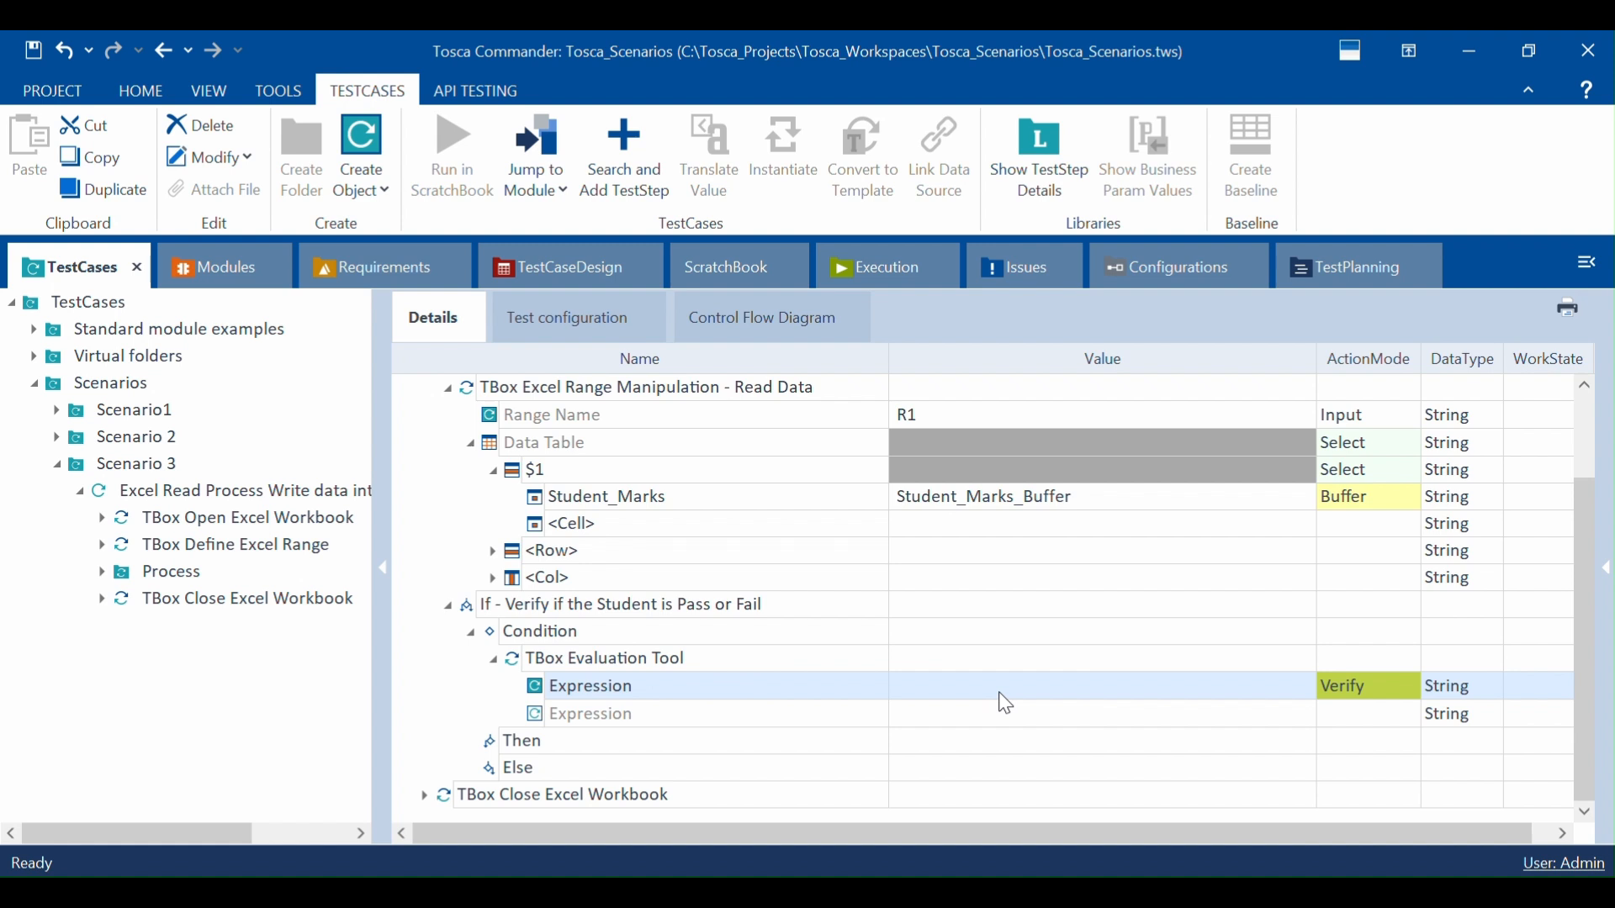
pyautogui.click(1090, 507)
pyautogui.click(1089, 505)
pyautogui.hotkey('shift', 'Home')
pyautogui.hotkey('ctrl', 'c')
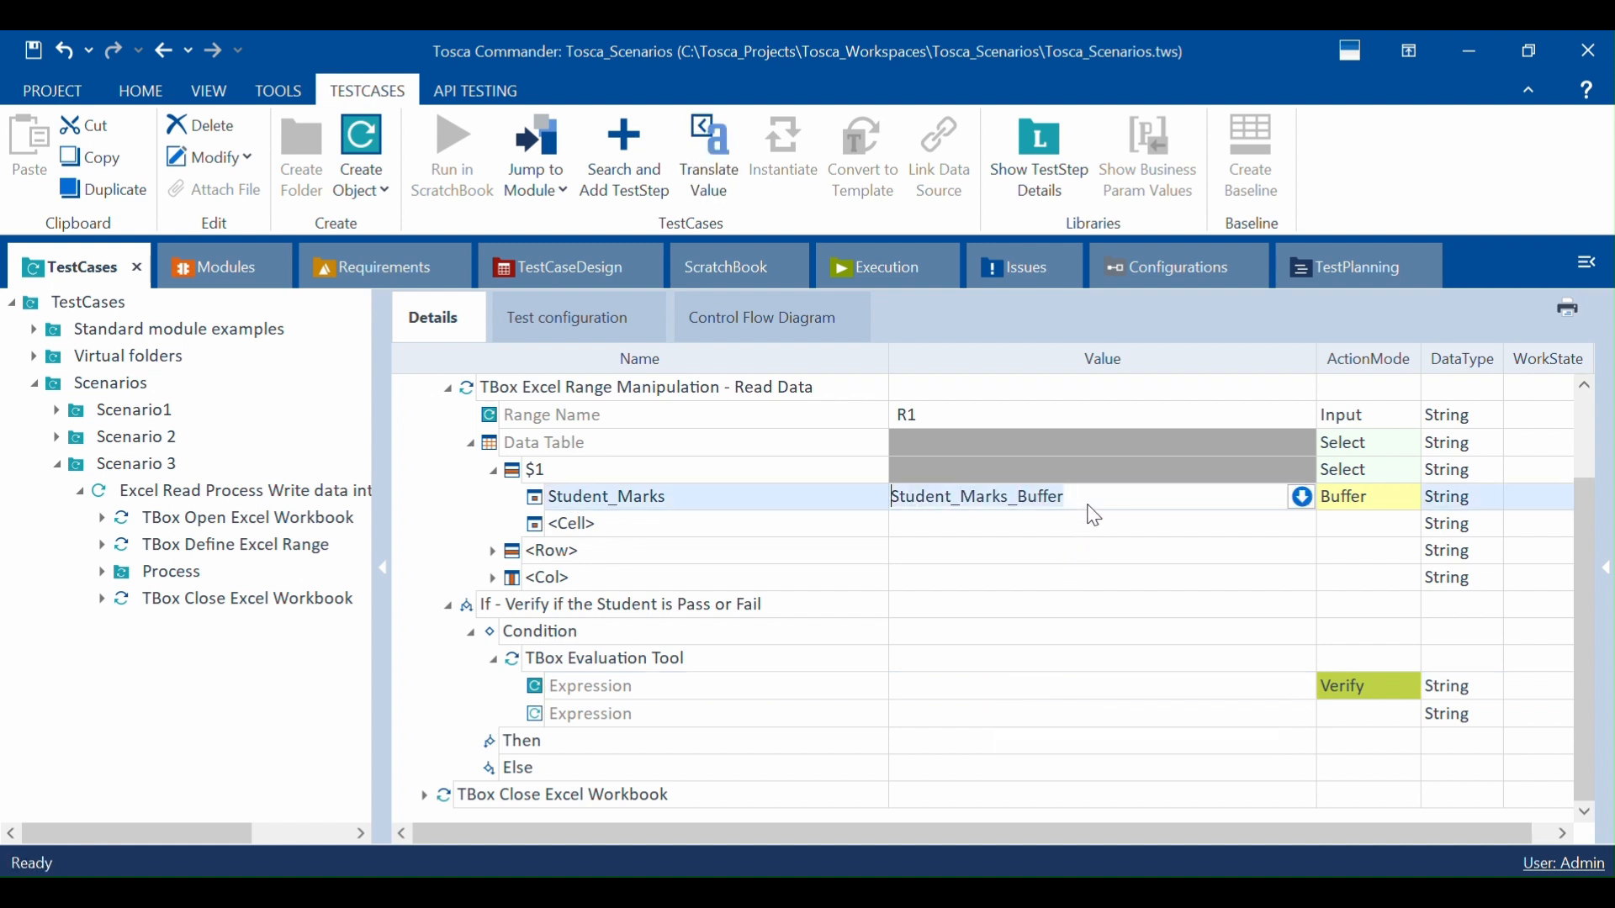
pyautogui.click(930, 699)
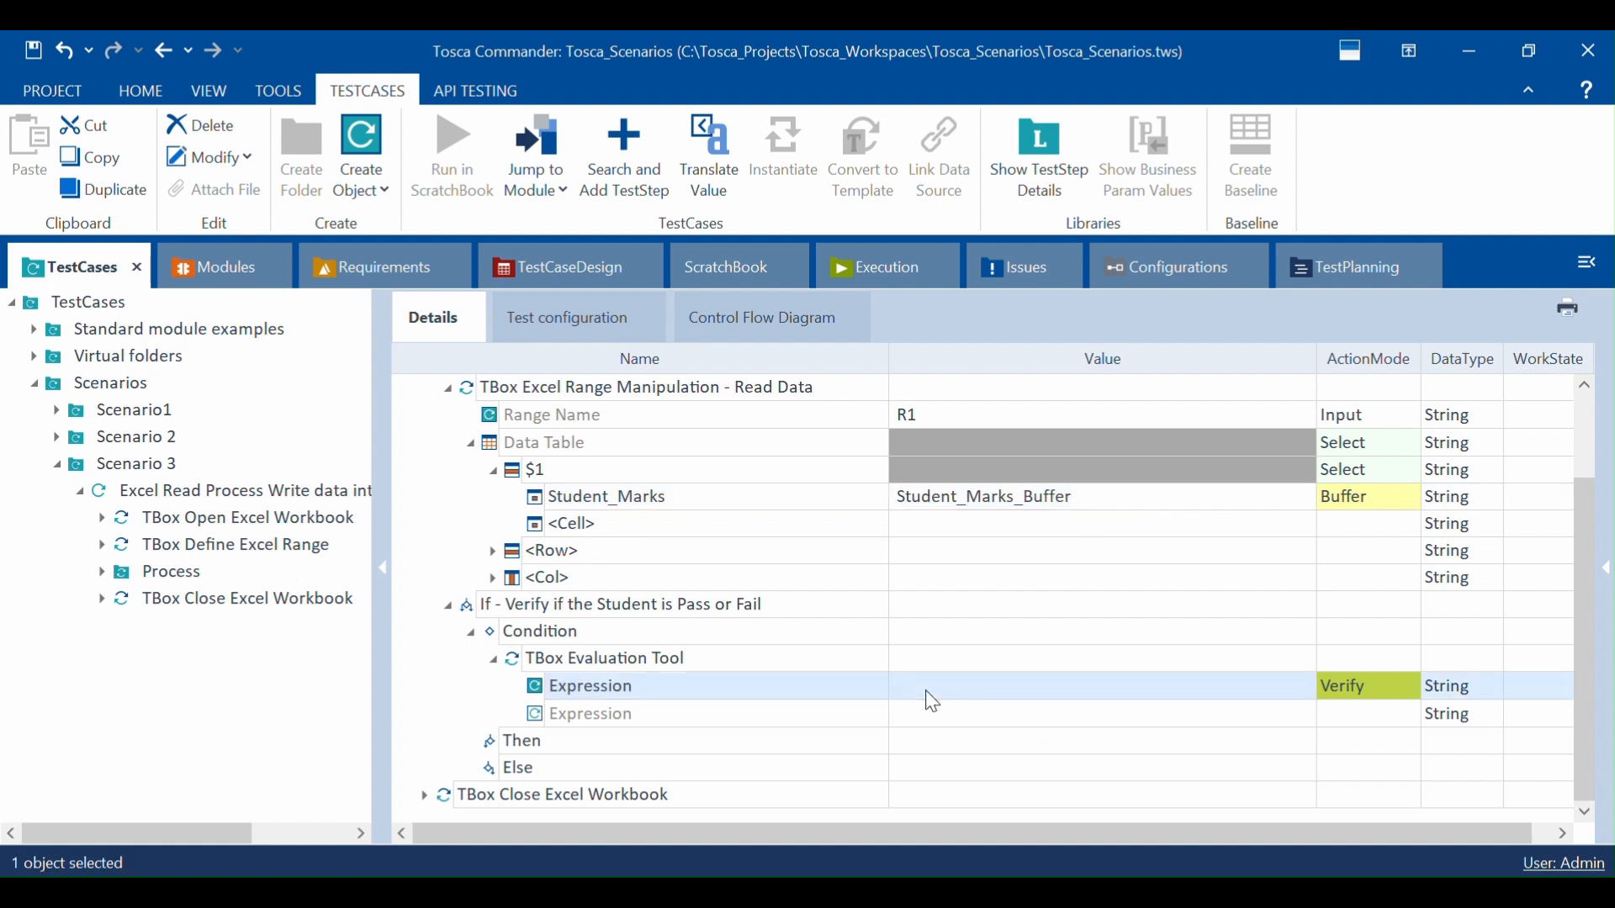
pyautogui.click(932, 700)
pyautogui.write('{b[')
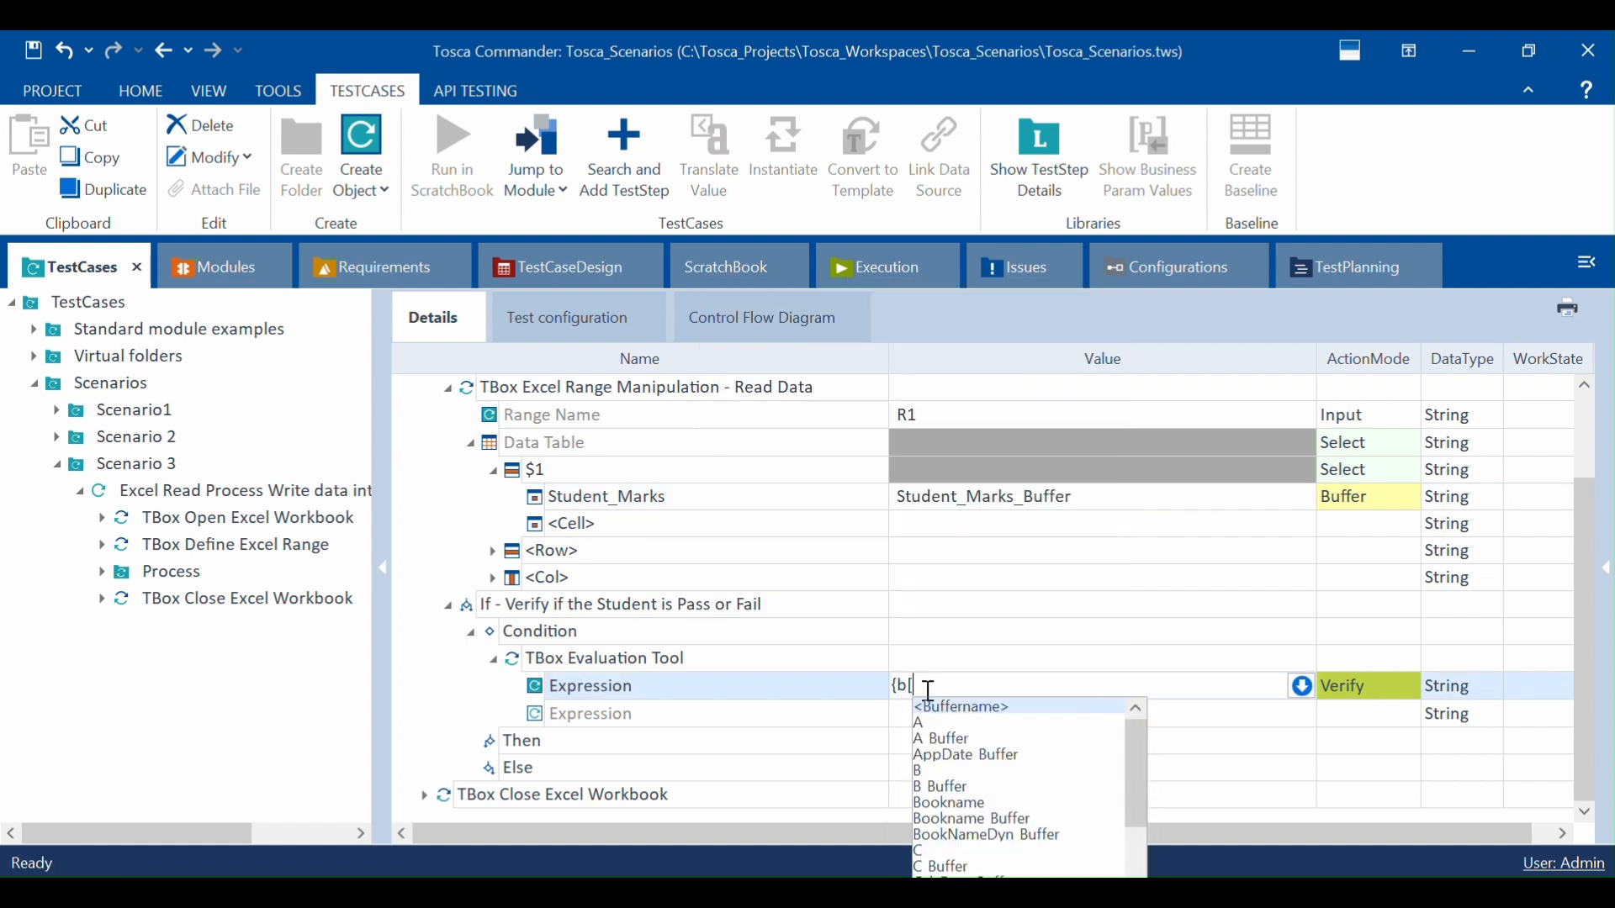
pyautogui.hotkey('ctrl', 'v')
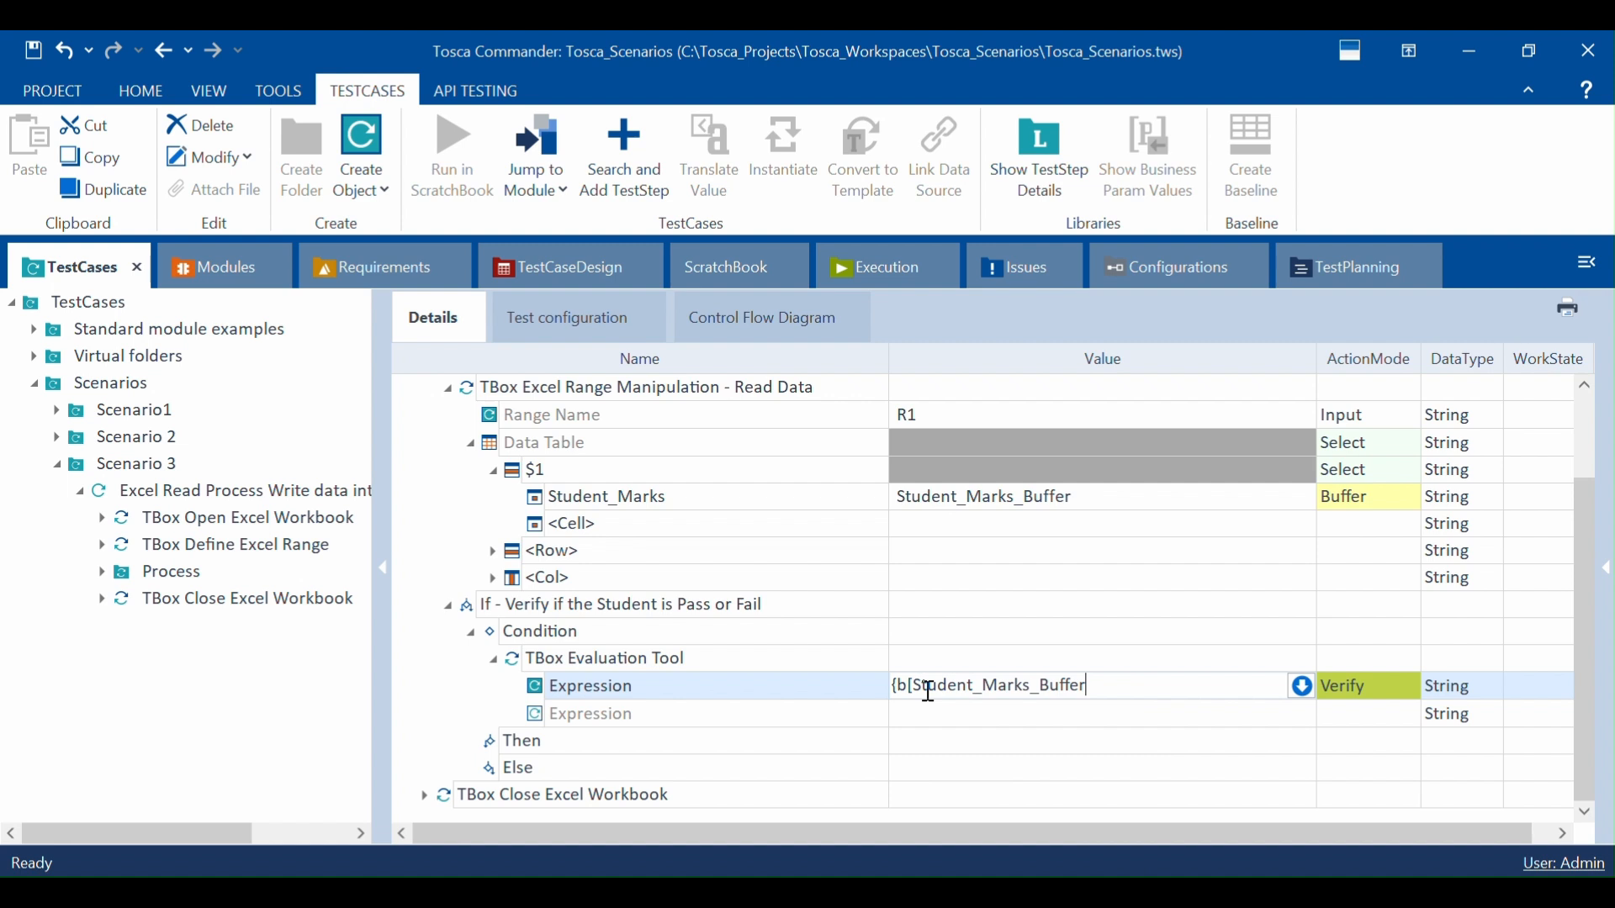
pyautogui.write(']}>=50')
pyautogui.press('Return')
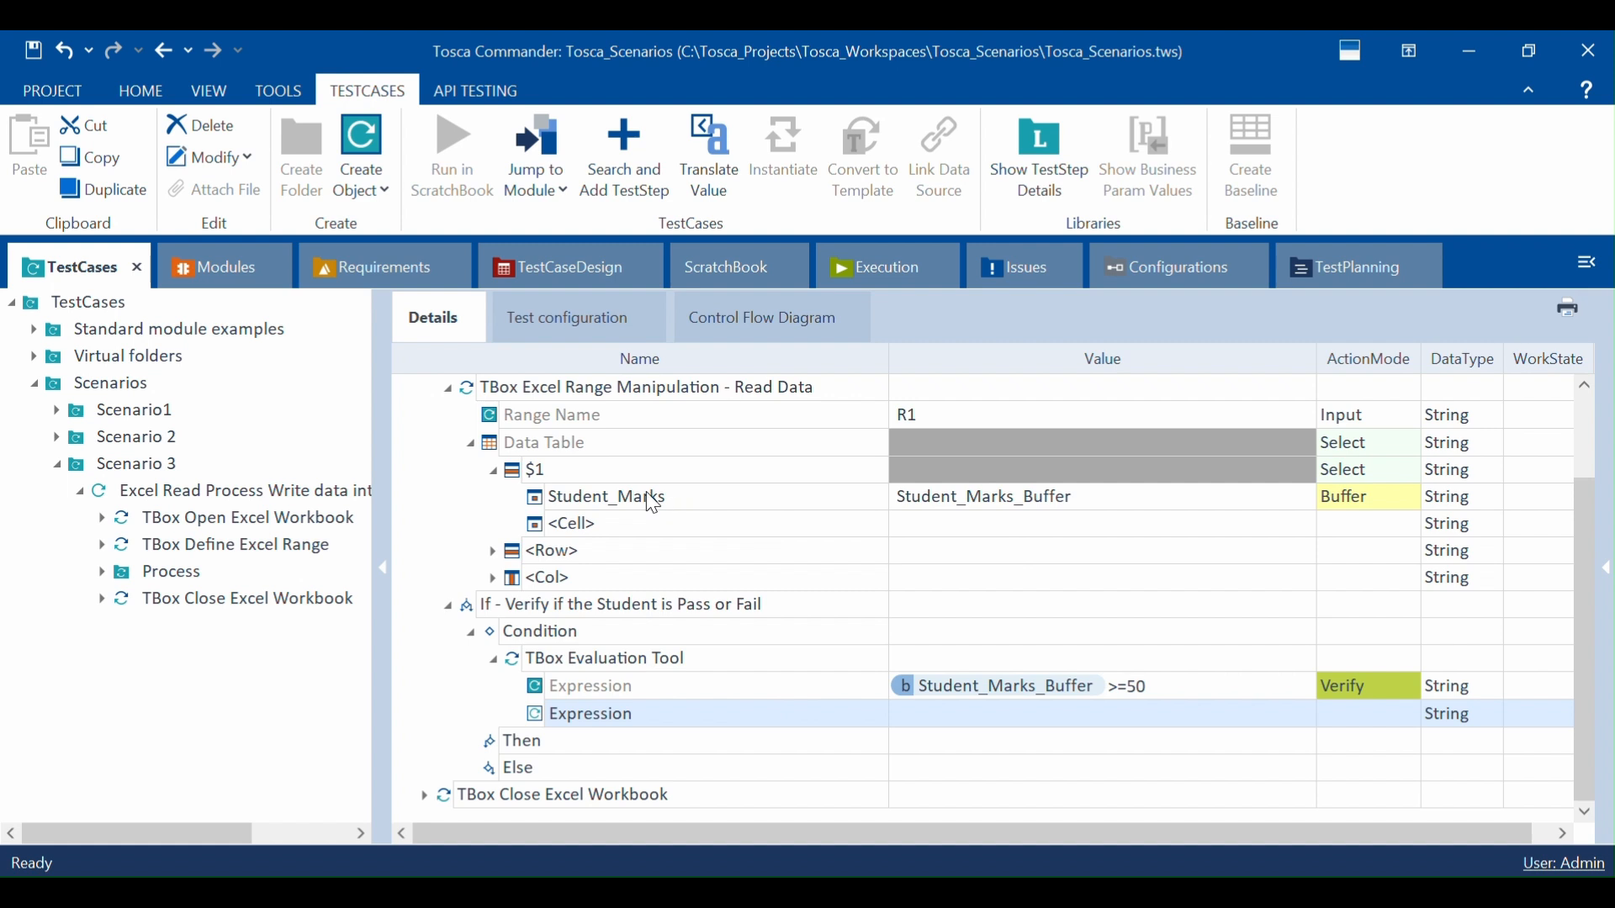
pyautogui.click(573, 471)
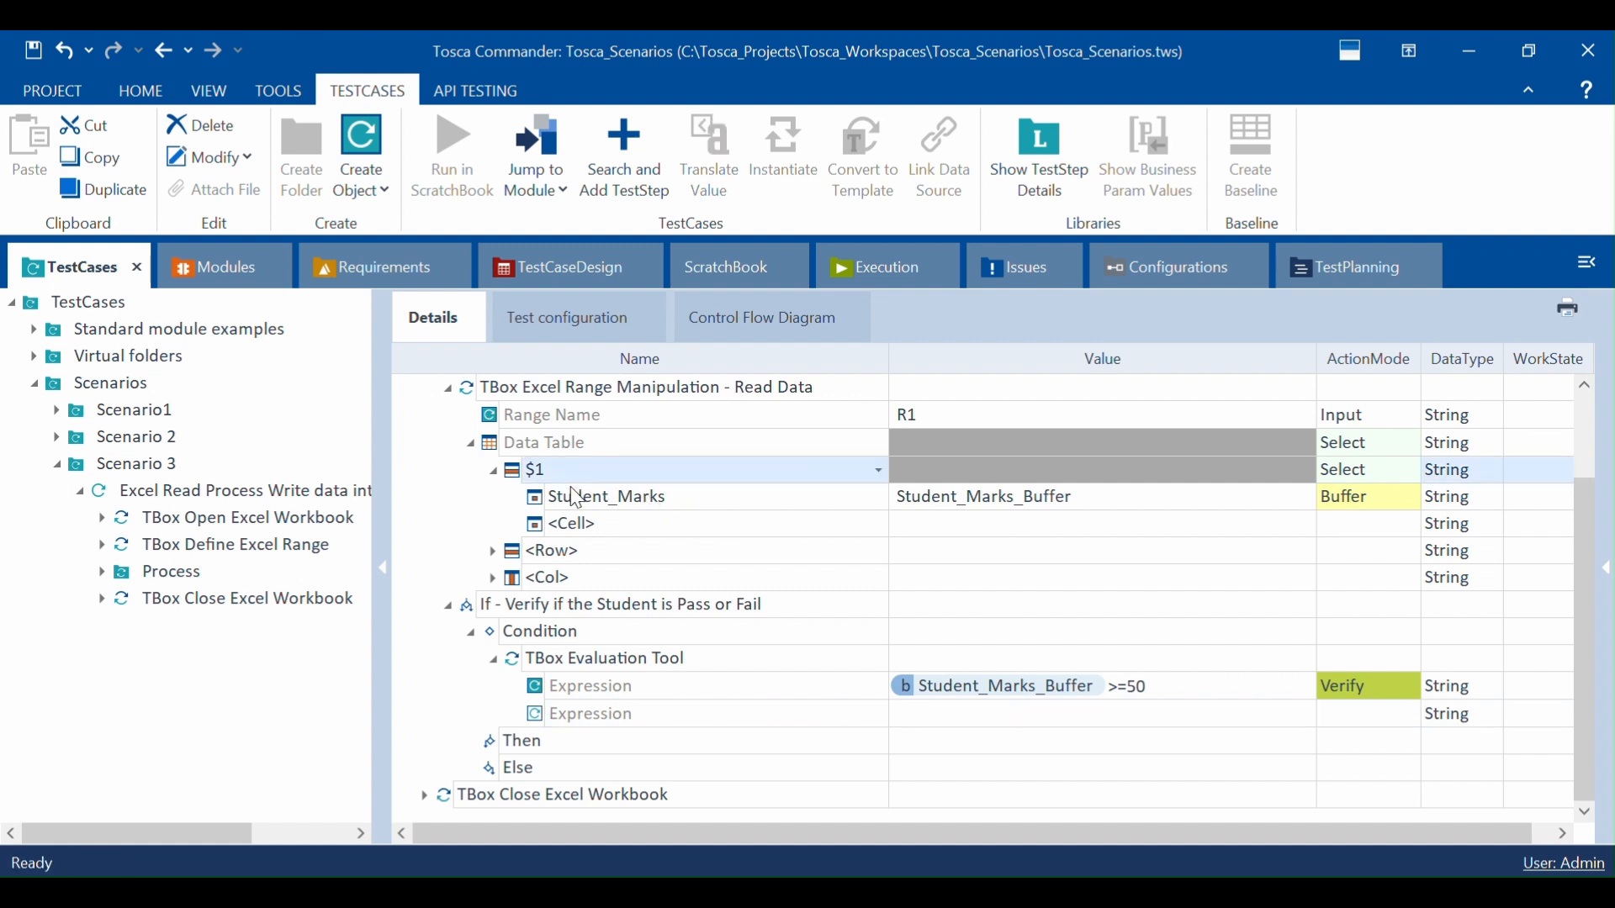
pyautogui.click(582, 503)
pyautogui.click(998, 504)
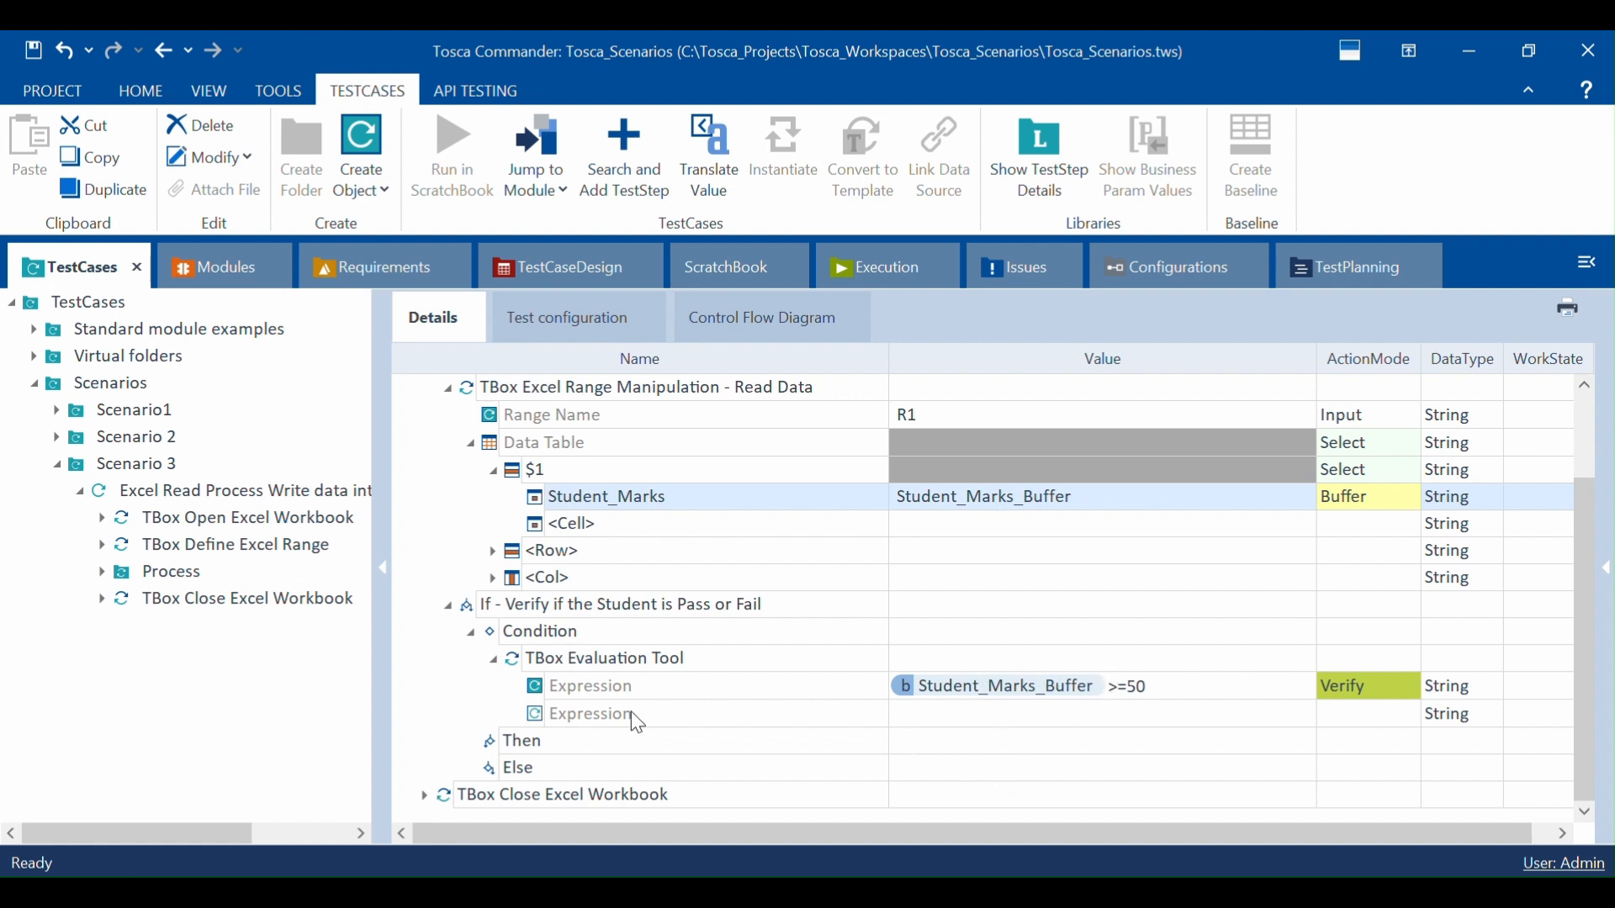
# Step: Copy the TBox Excel Range Manipulation - Read Data step into the Then branch and expand the copy down to its Data Table
pyautogui.click(523, 742)
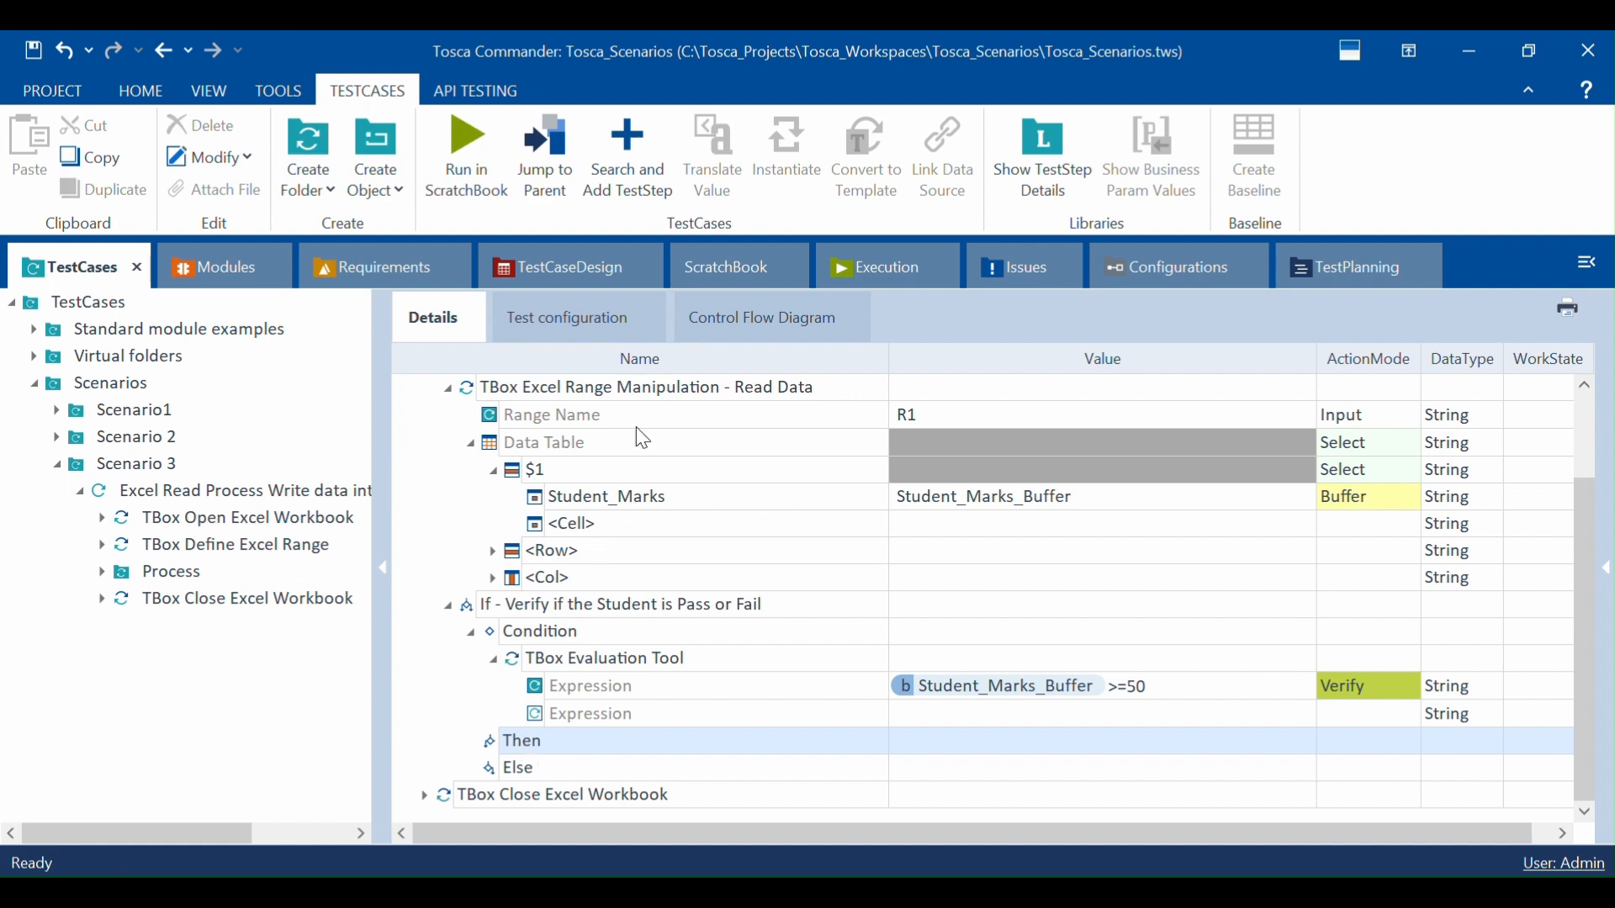
pyautogui.click(614, 391)
pyautogui.hotkey('ctrl', 'c')
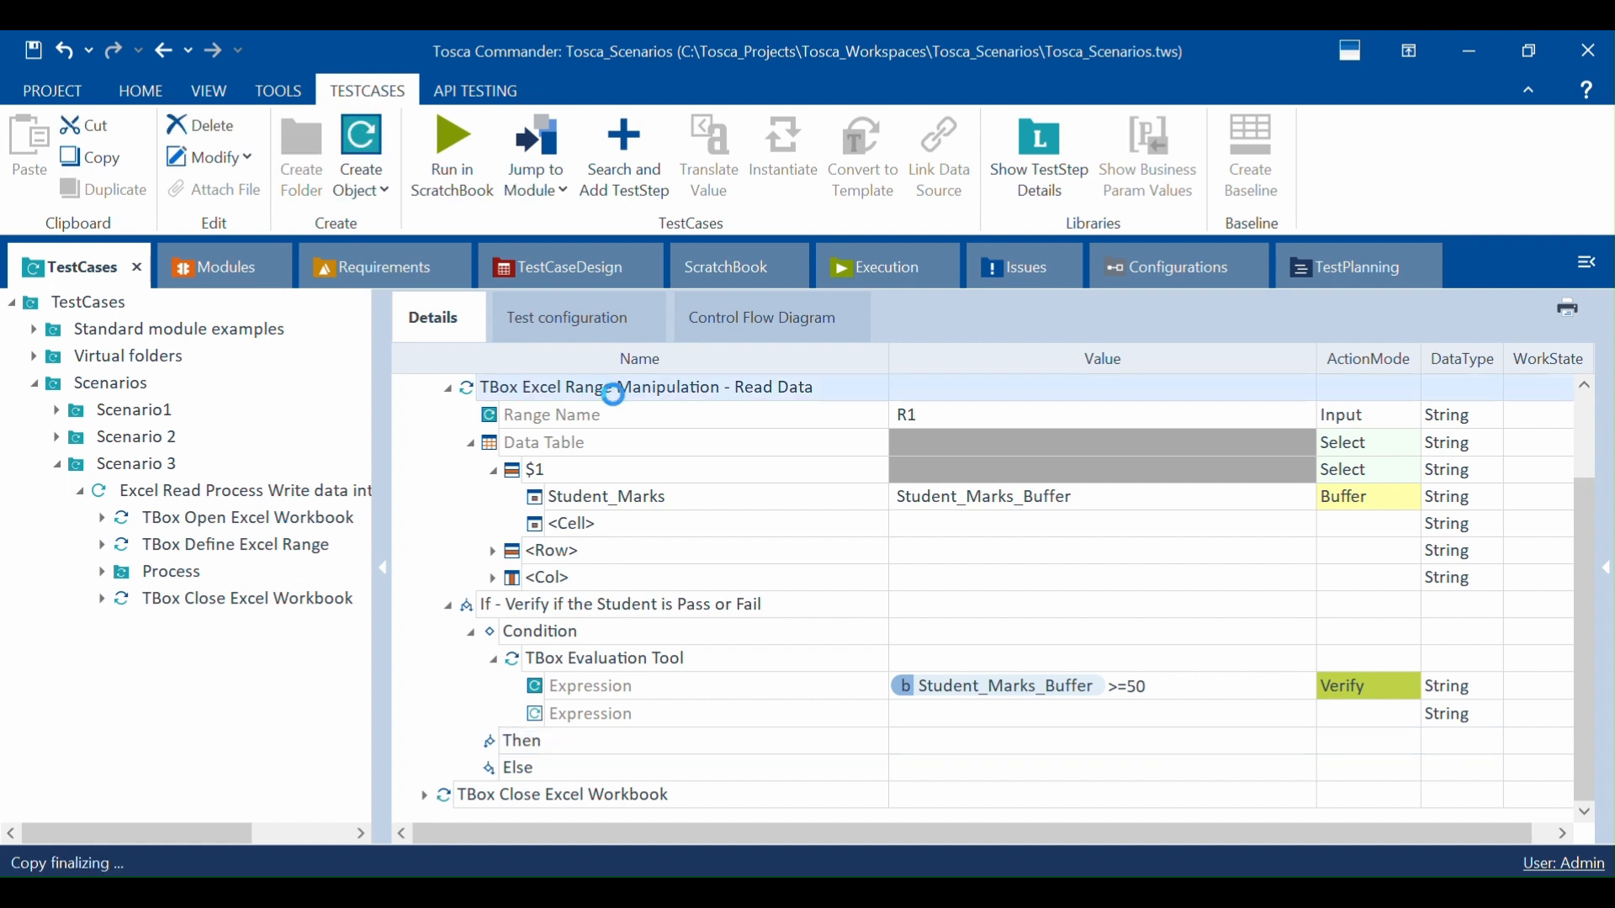
pyautogui.click(522, 749)
pyautogui.hotkey('ctrl', 'v')
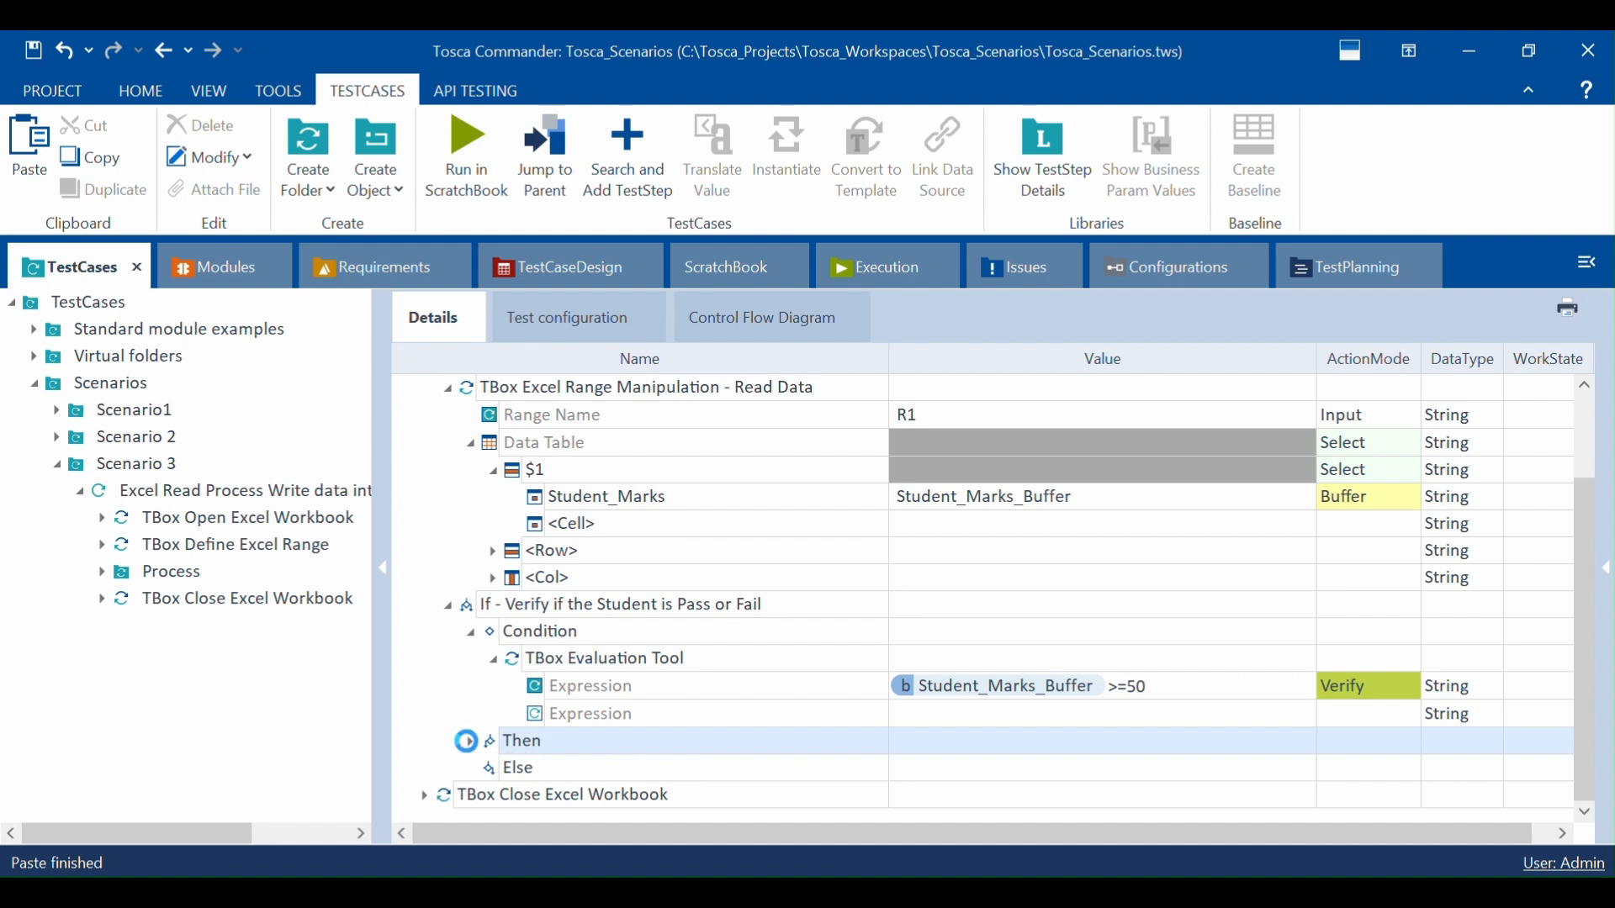
pyautogui.click(470, 741)
pyautogui.click(494, 742)
pyautogui.click(516, 741)
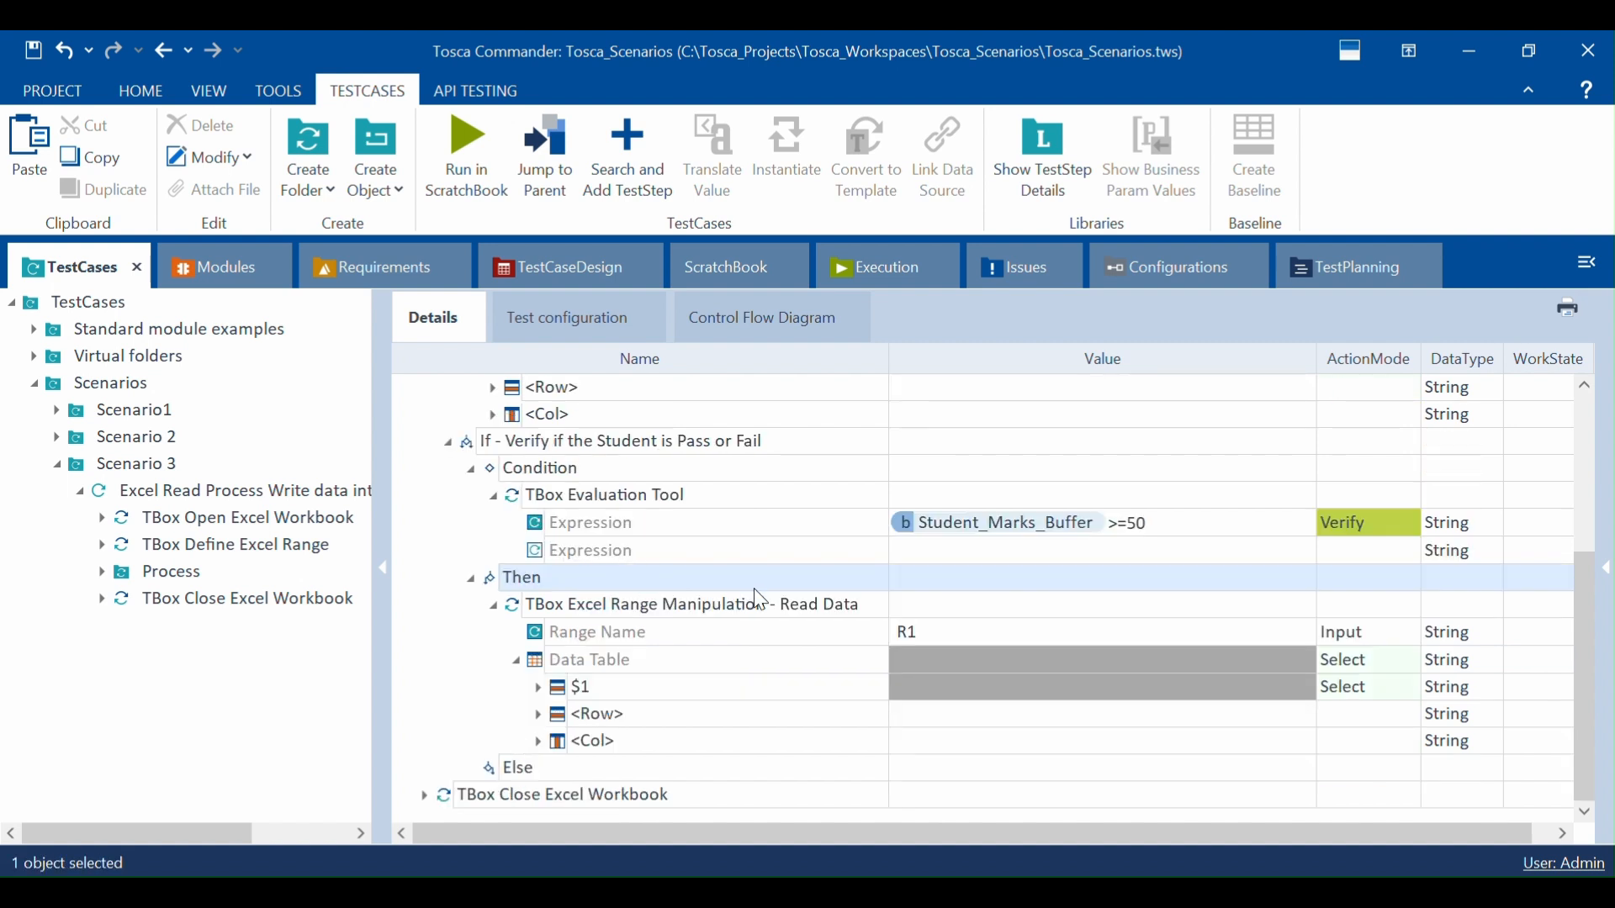
# Step: Rename the copied step in the Then branch as "TBox Excel Range Manipulation - Write PASS"
pyautogui.click(786, 599)
pyautogui.doubleClick(797, 603)
pyautogui.write('Write')
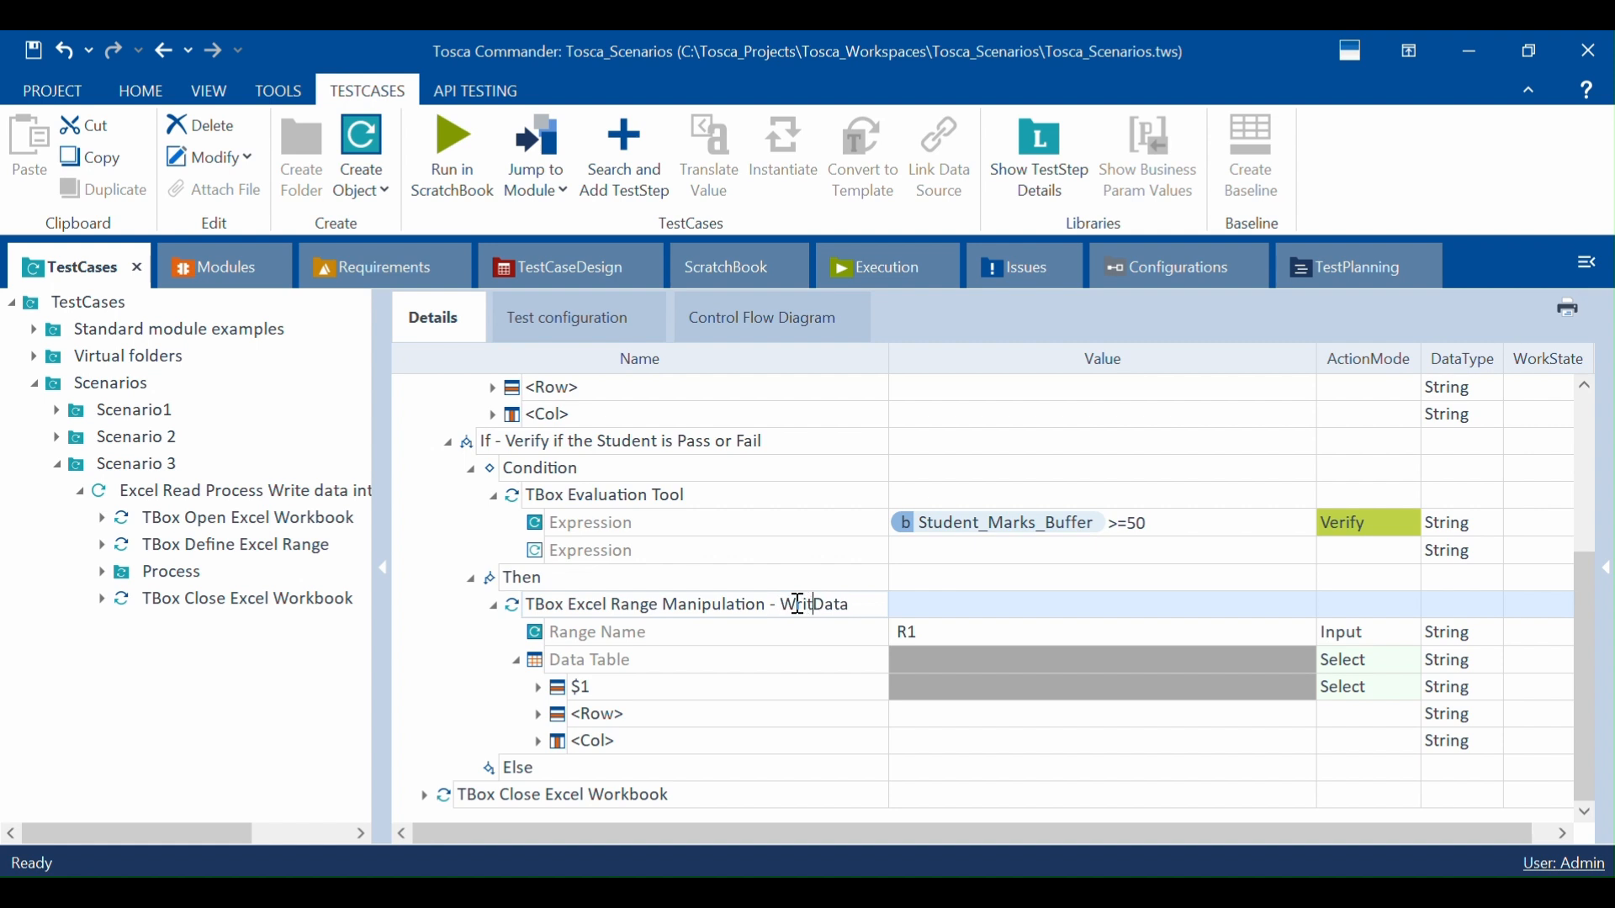
pyautogui.press('Delete')
pyautogui.write('PASS')
pyautogui.press('Return')
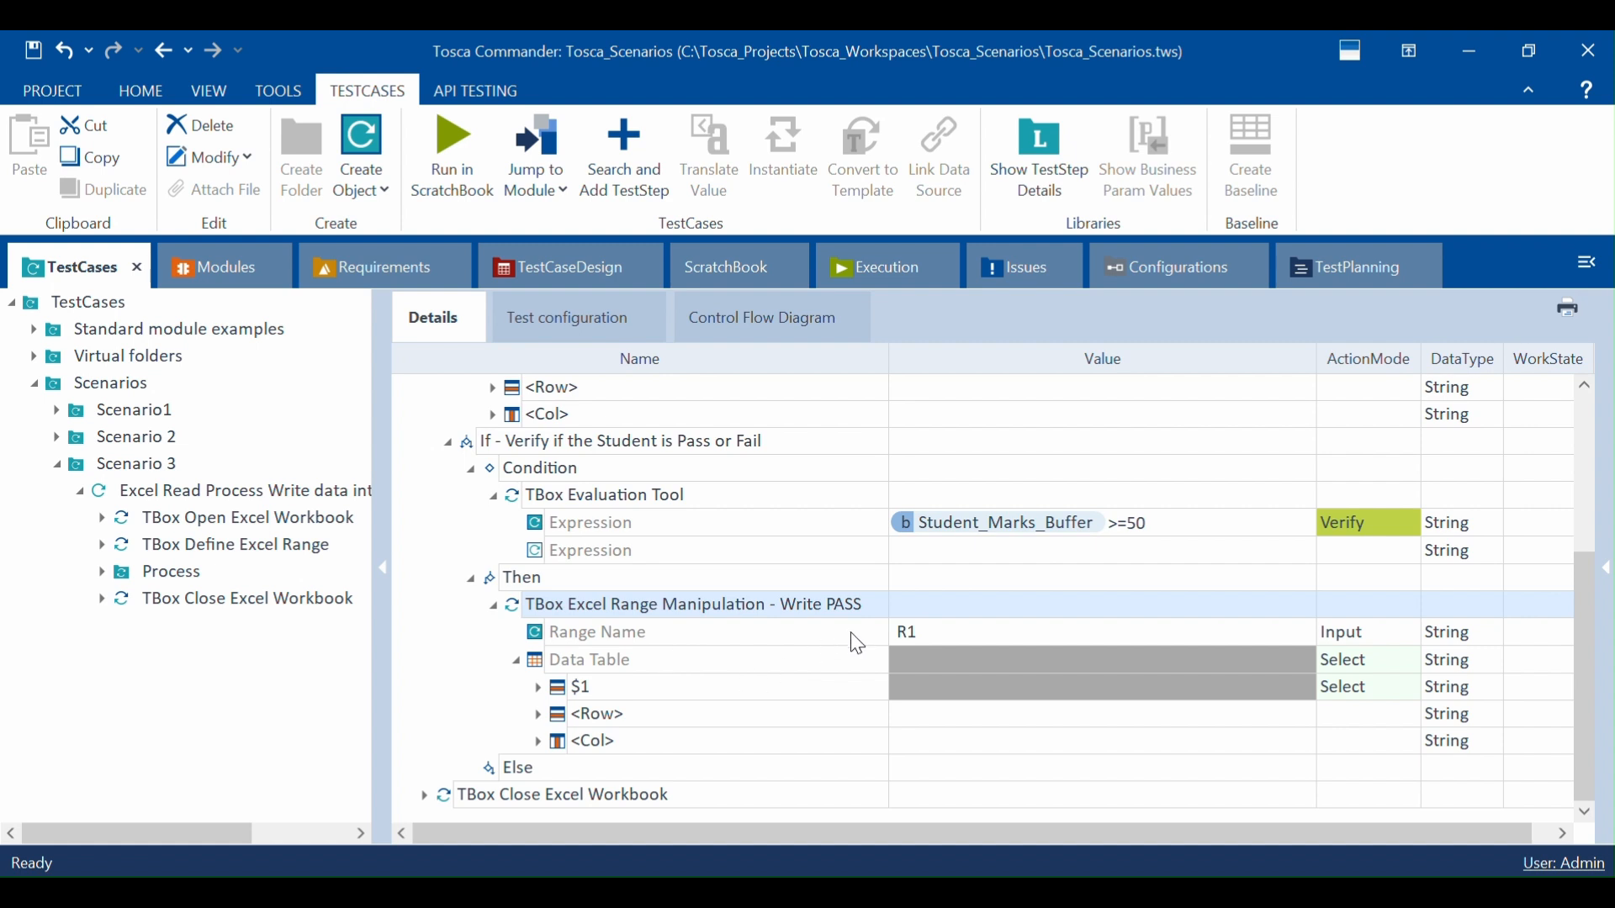
# Step: Expand row $1 of the Write PASS step and replace its column name with Exam_Status, copied from the Student_Marks Excel sheet header
pyautogui.click(906, 631)
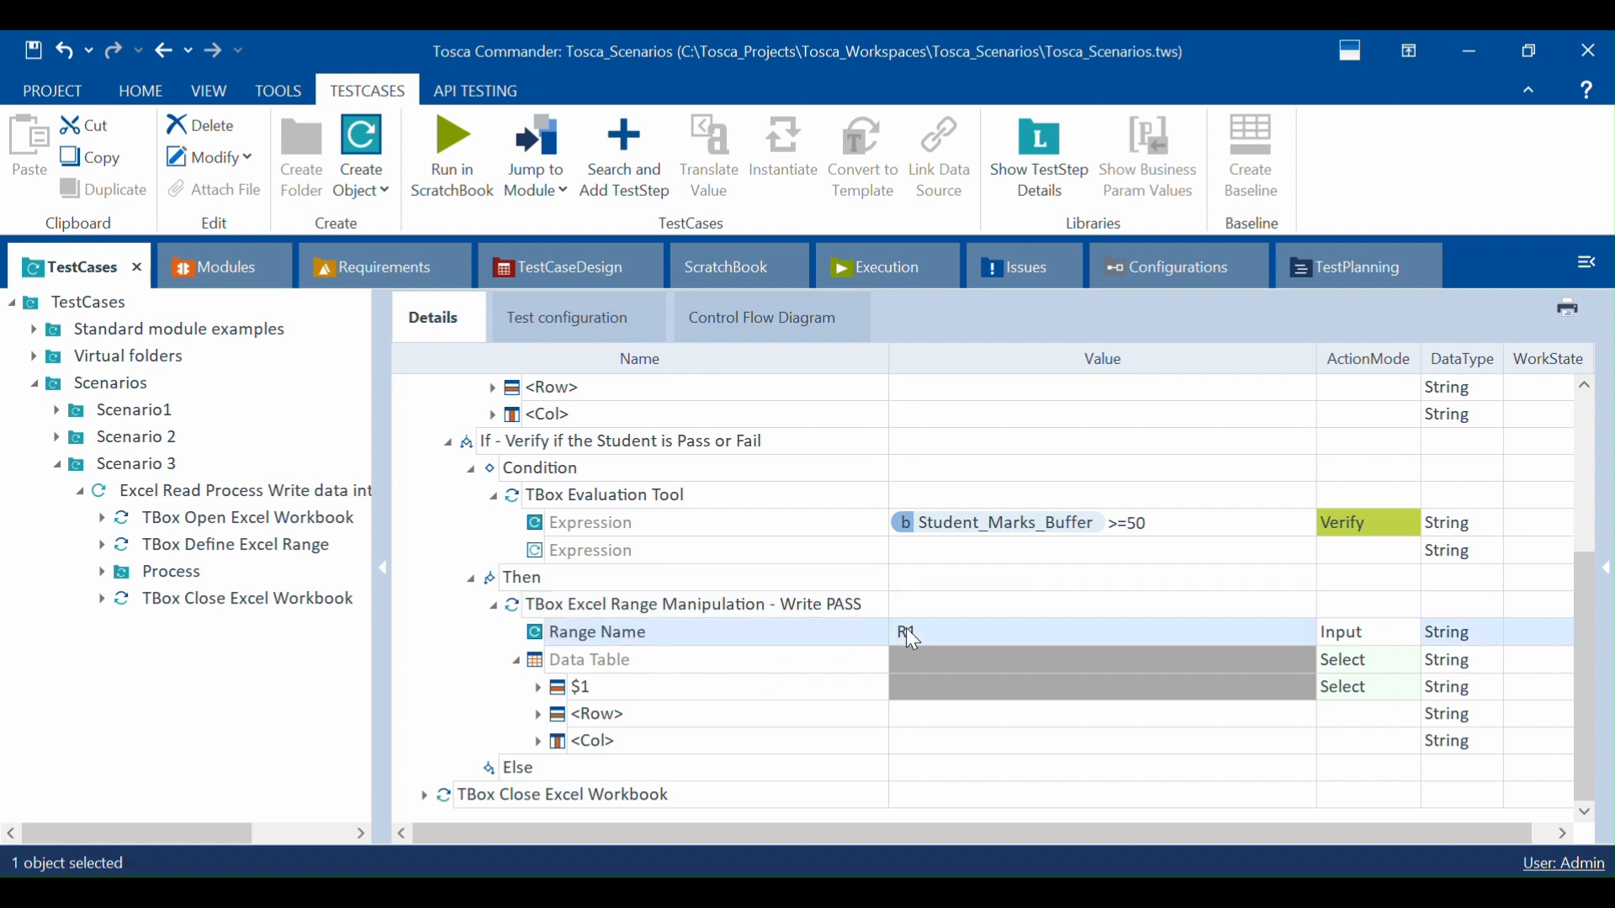
pyautogui.click(539, 688)
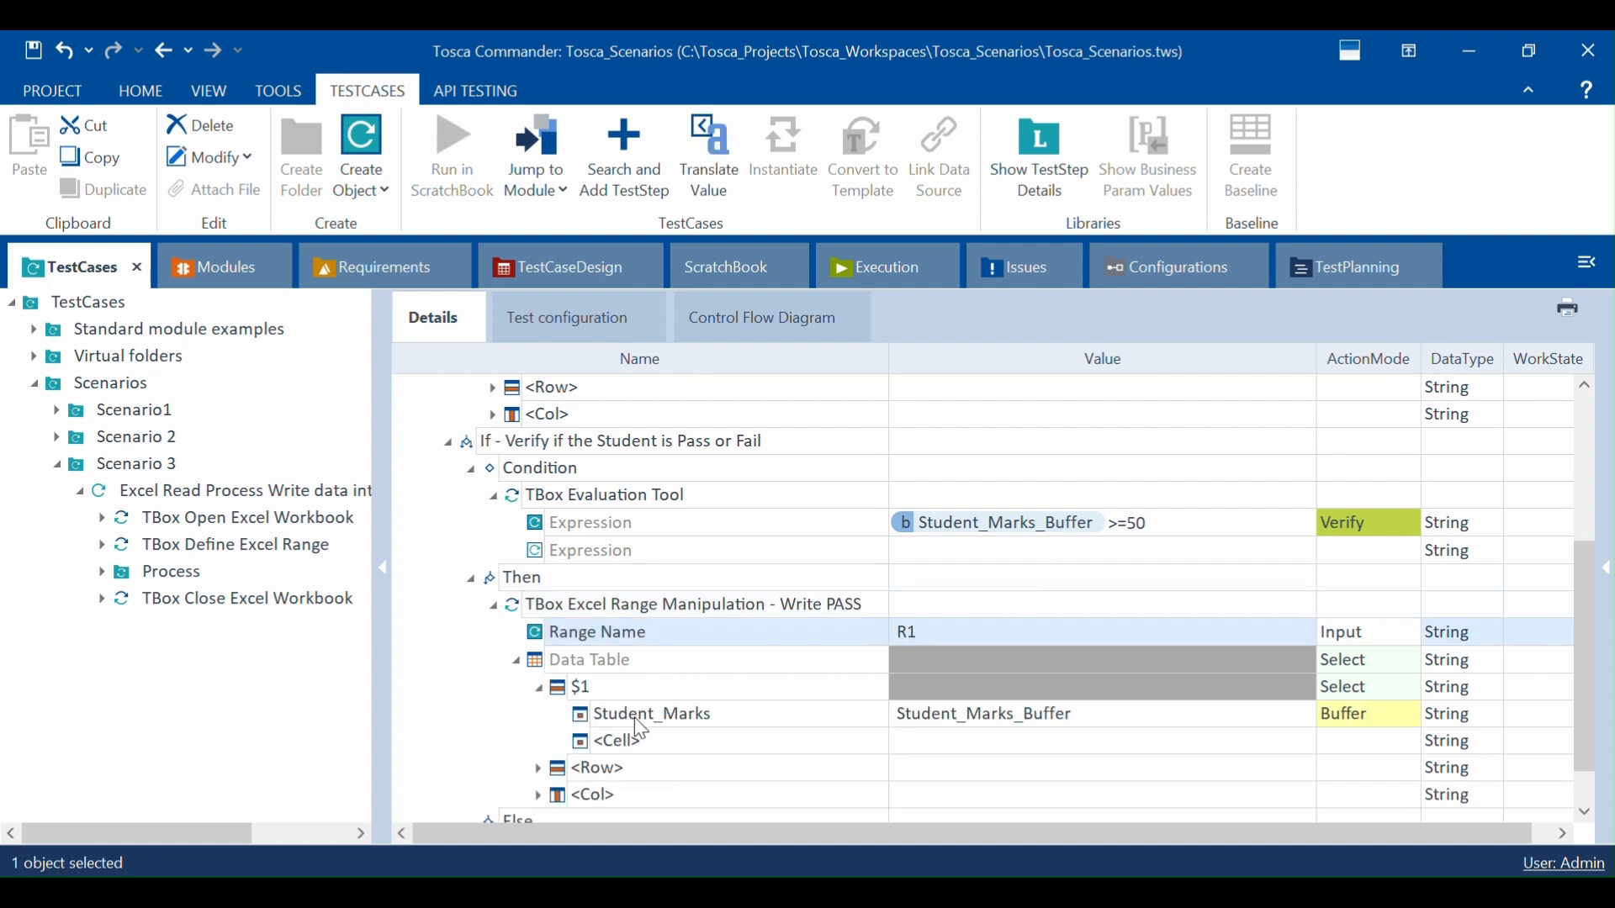
pyautogui.click(613, 722)
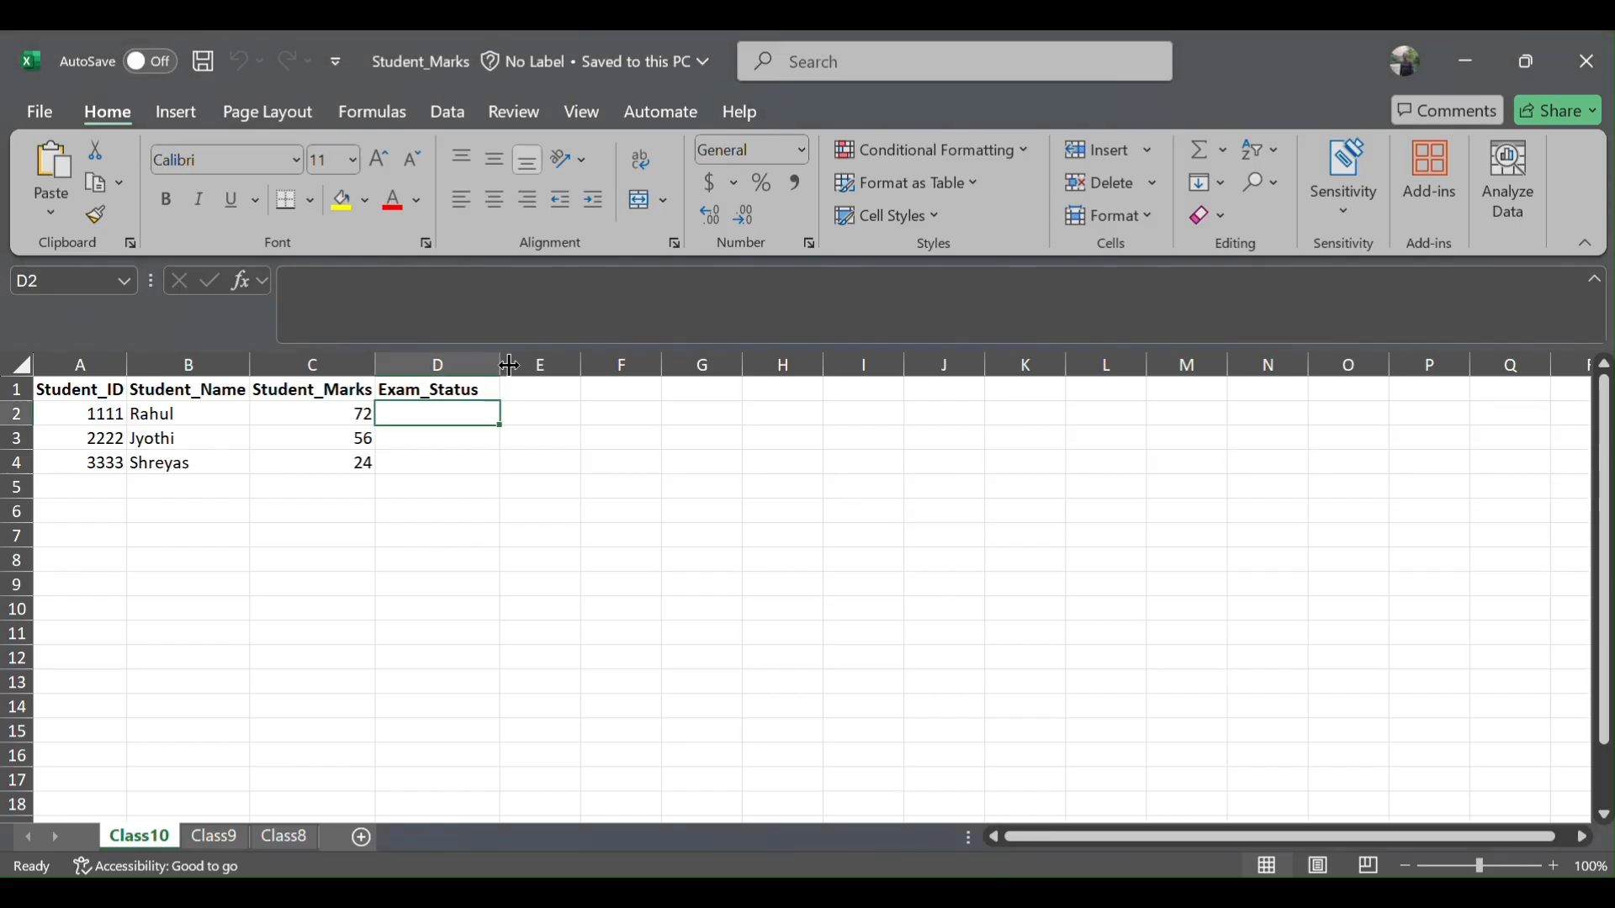
pyautogui.click(451, 392)
pyautogui.hotkey('ctrl', 'c')
pyautogui.hotkey('alt', 'Tab')
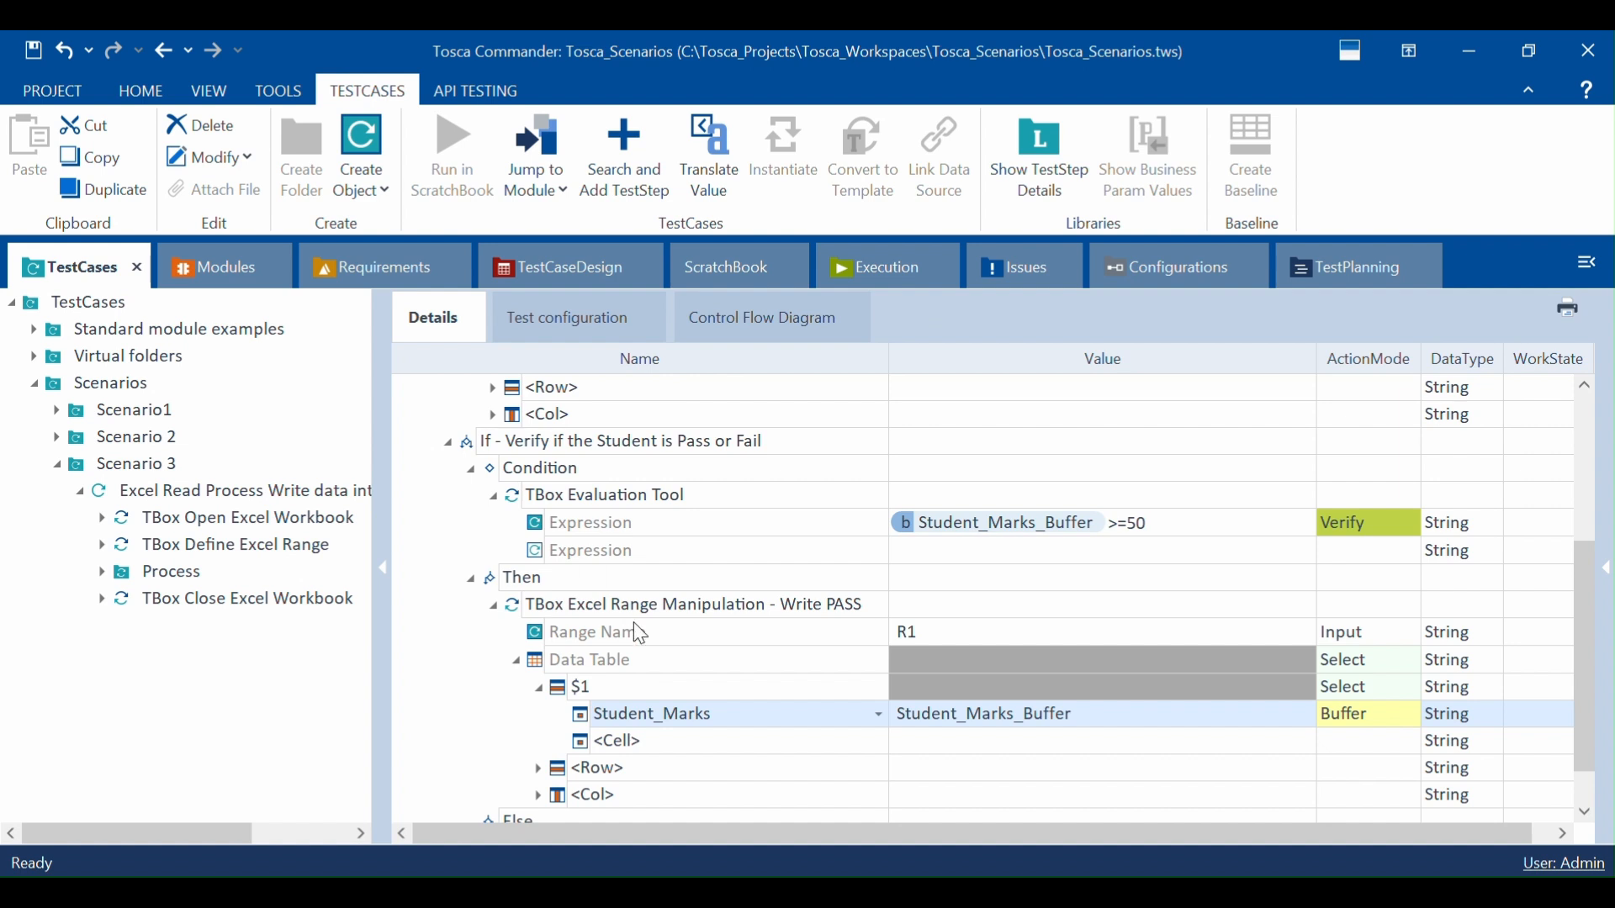
pyautogui.click(705, 713)
pyautogui.hotkey('ctrl', 'a')
pyautogui.hotkey('ctrl', 'v')
# Step: Set the Exam_Status cell in the Write PASS step to action mode Input with the value PASS
pyautogui.click(1020, 725)
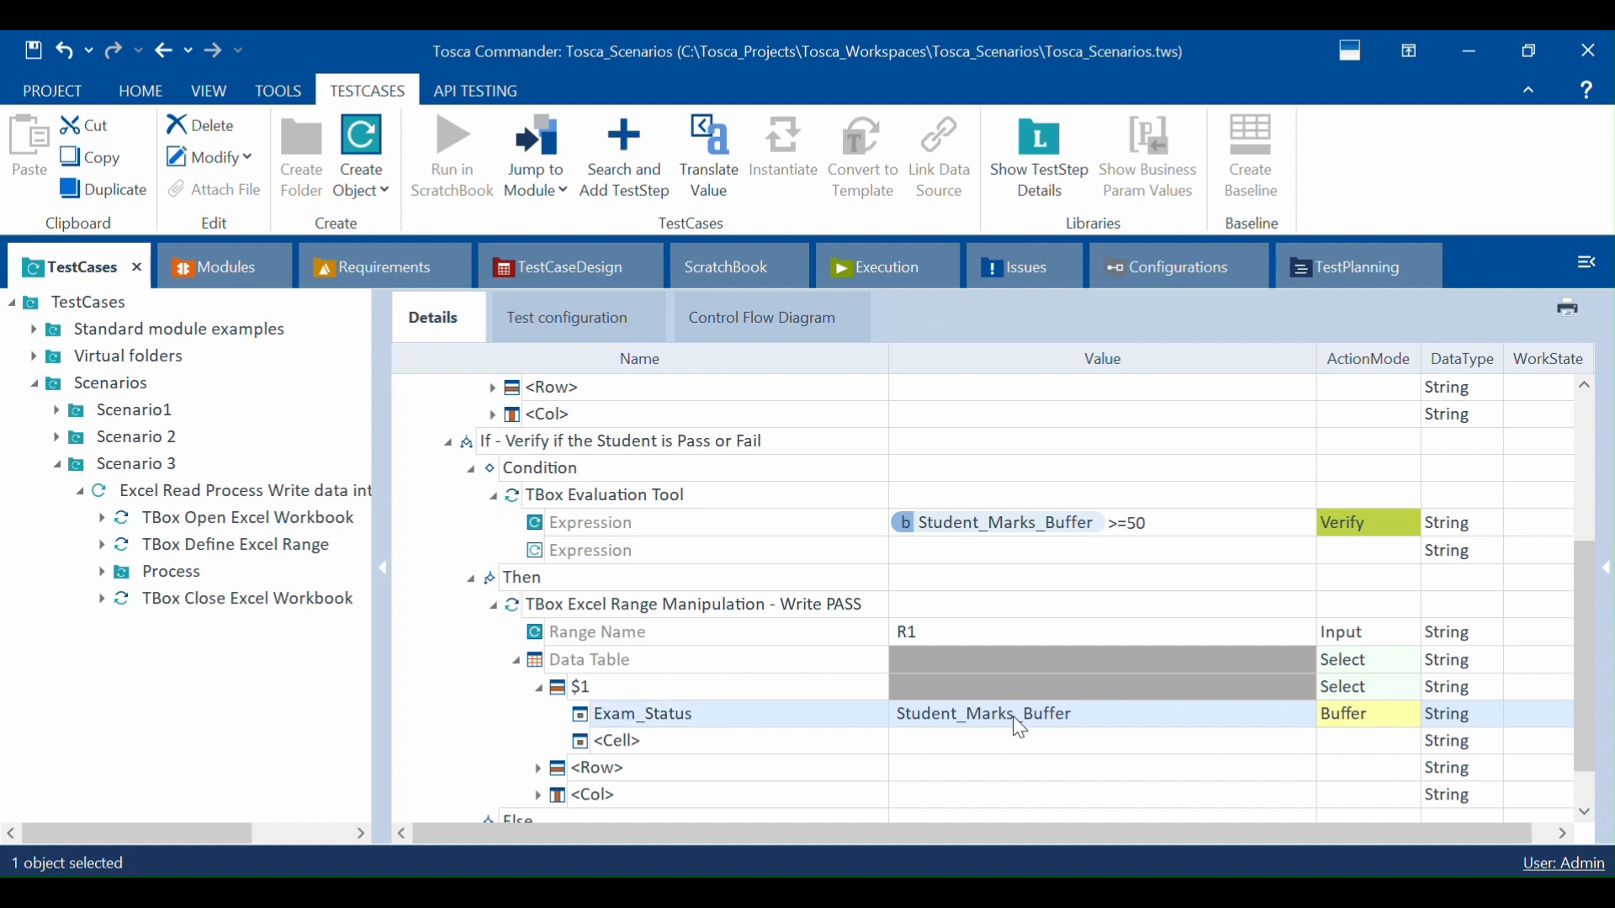
pyautogui.click(1020, 726)
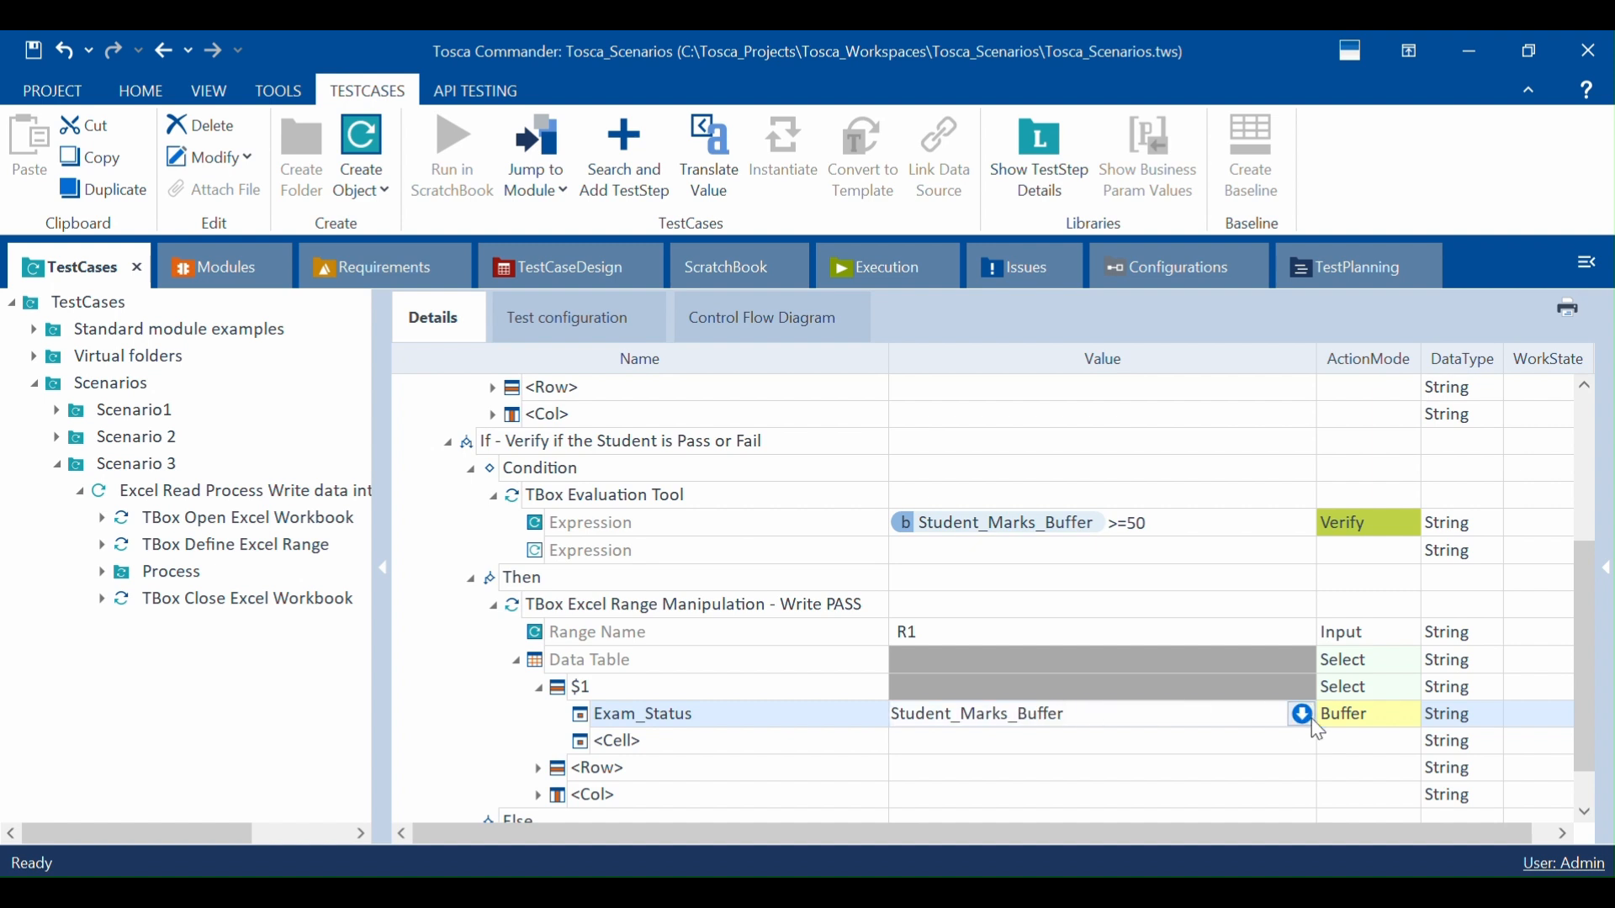
pyautogui.click(1383, 717)
pyautogui.click(1408, 716)
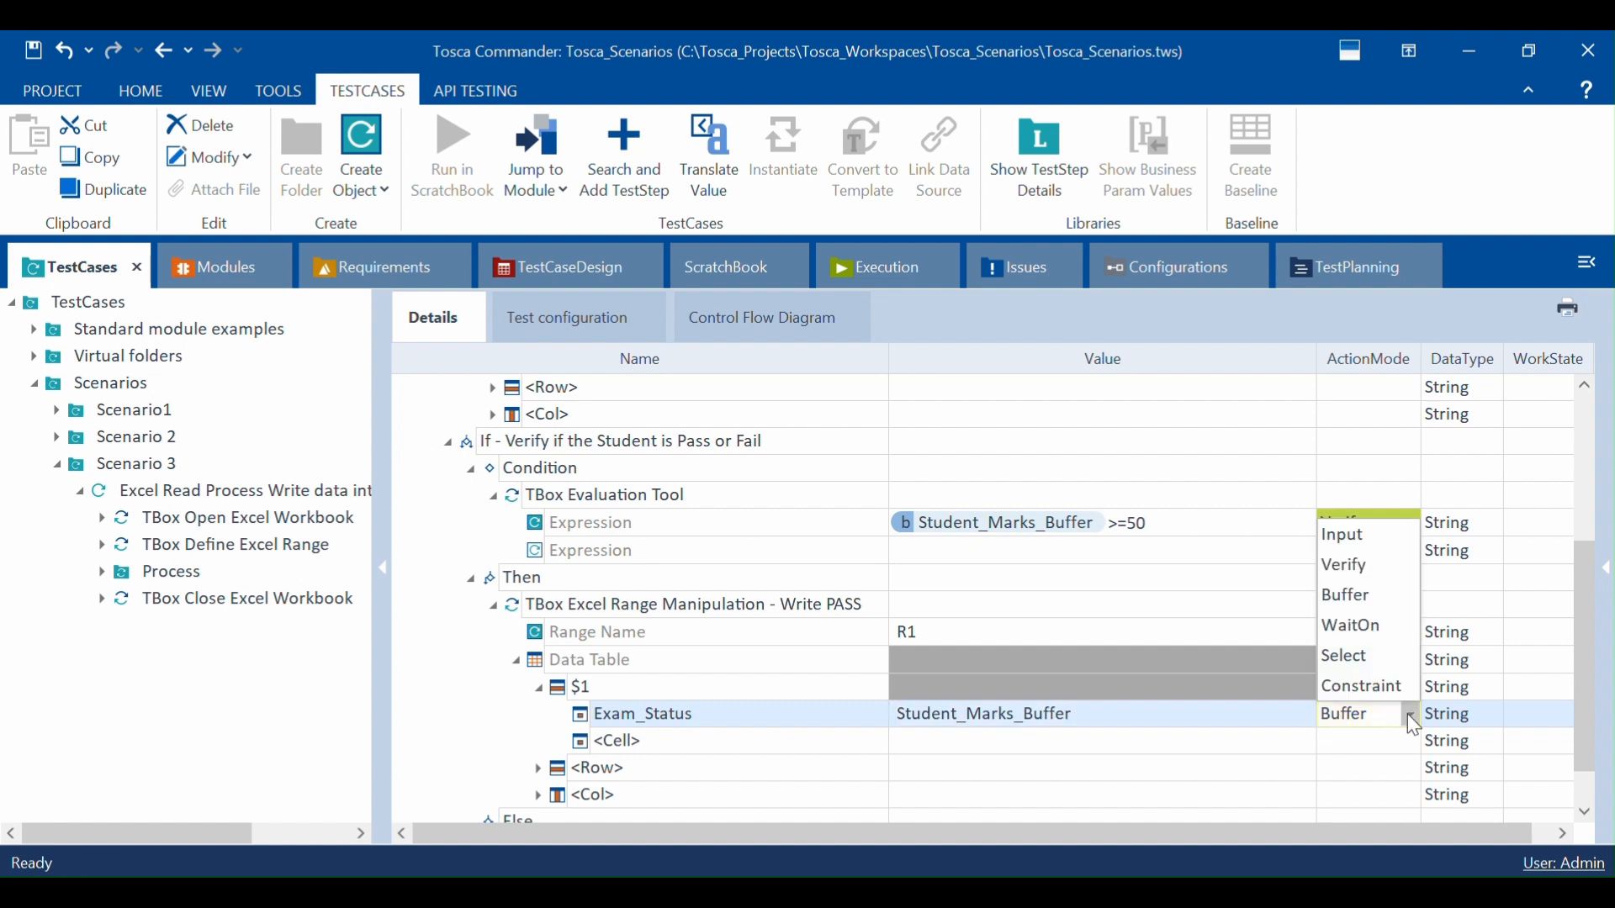
pyautogui.press('Escape')
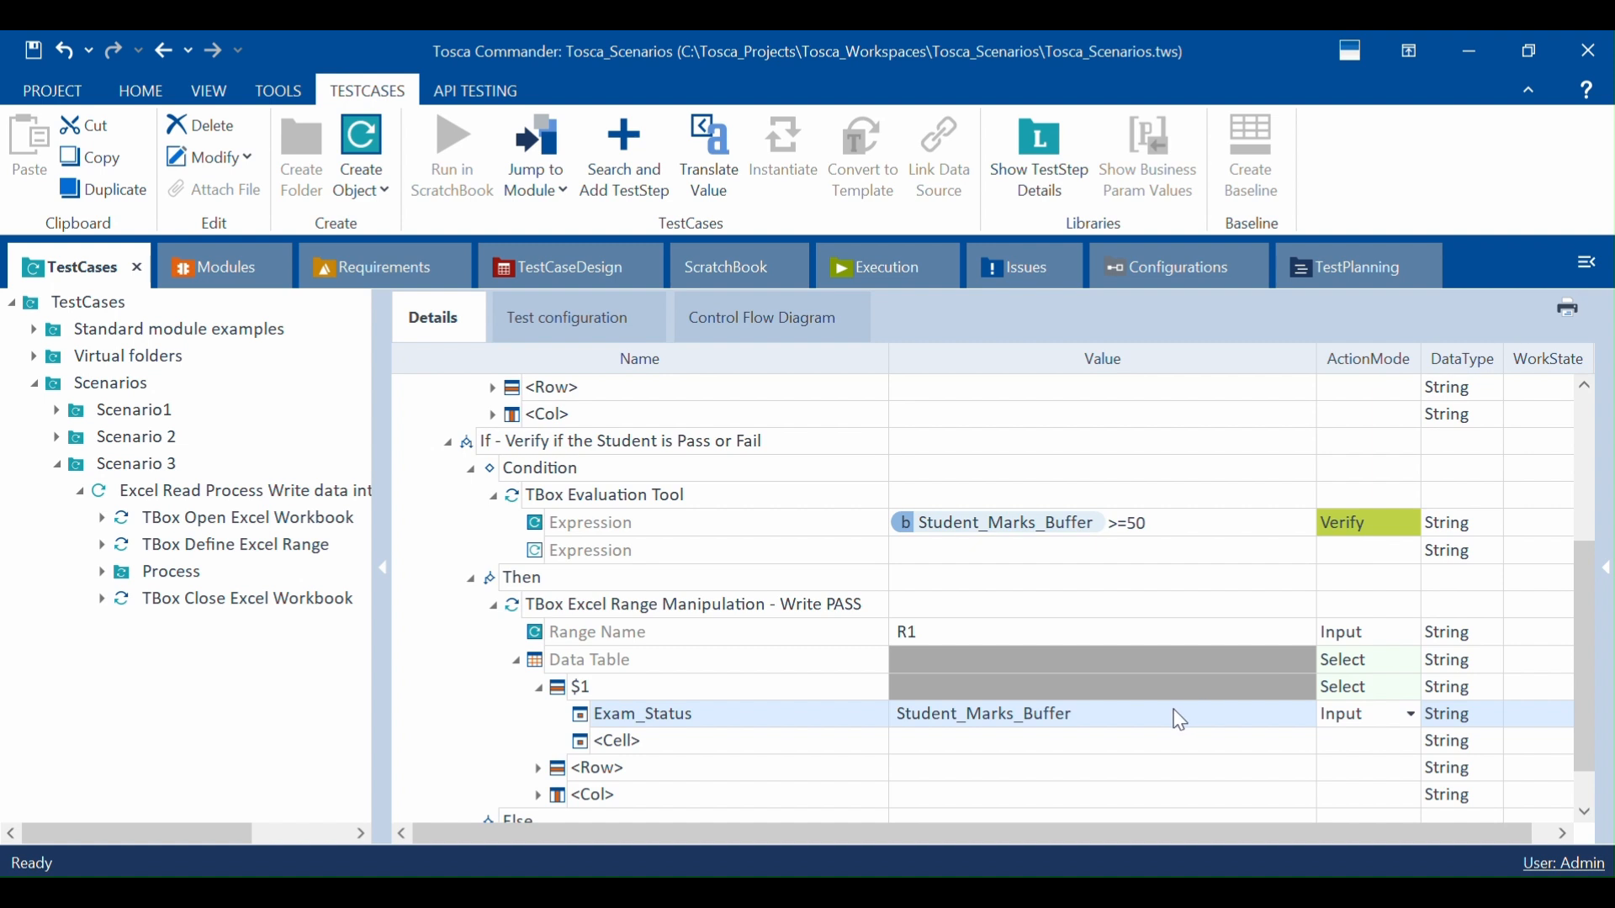
pyautogui.doubleClick(1166, 713)
pyautogui.hotkey('ctrl', 'a')
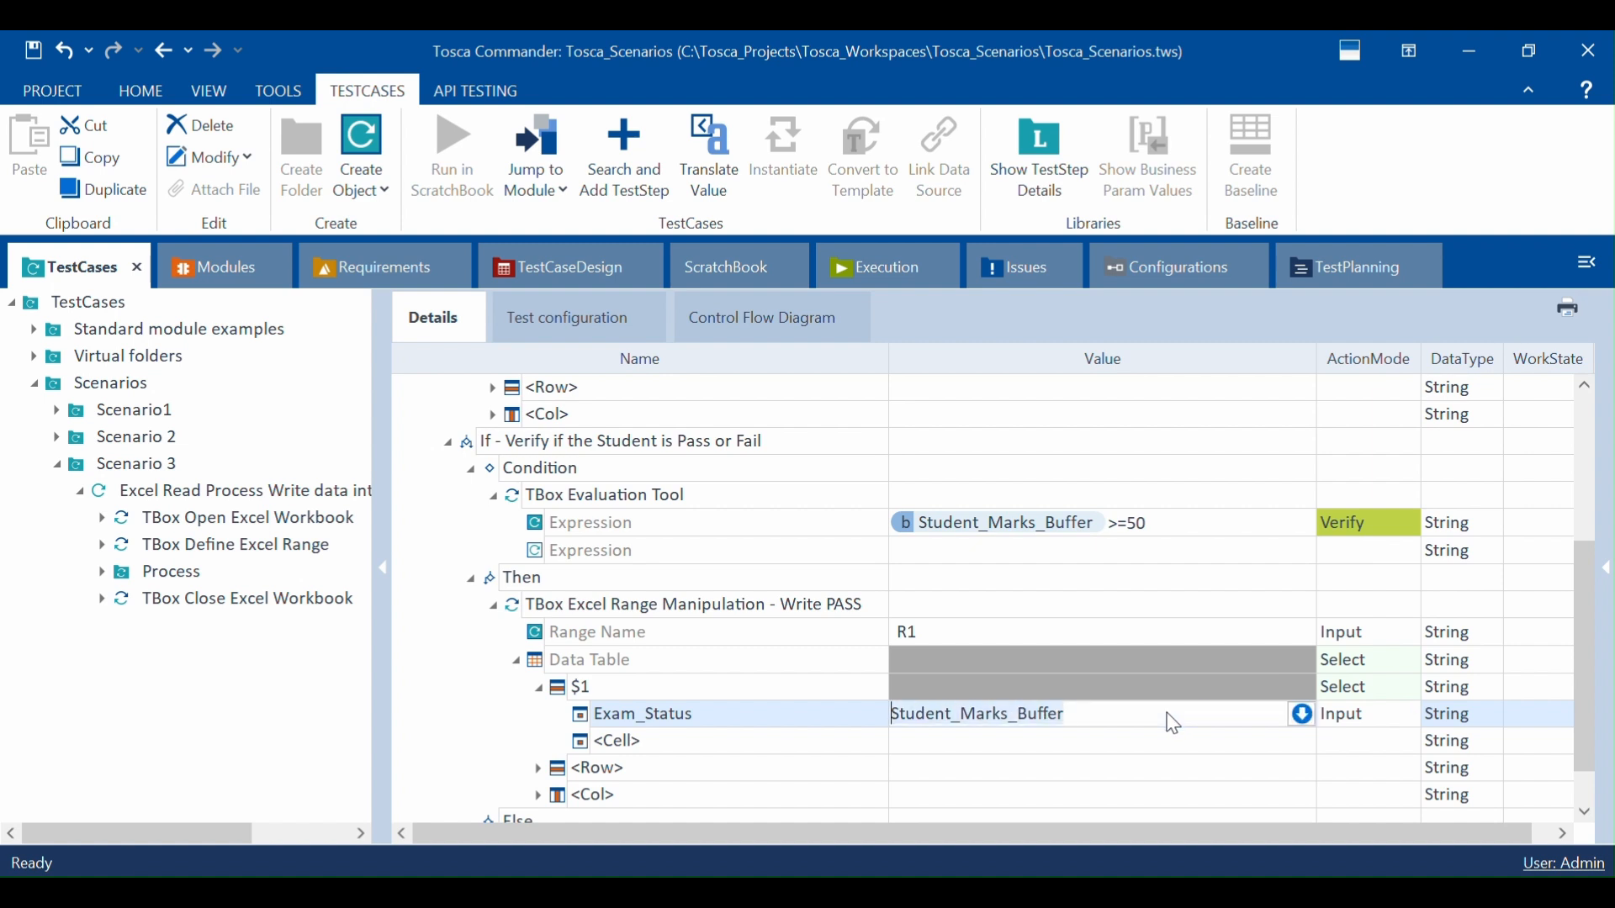
pyautogui.write('PASS')
pyautogui.press('Return')
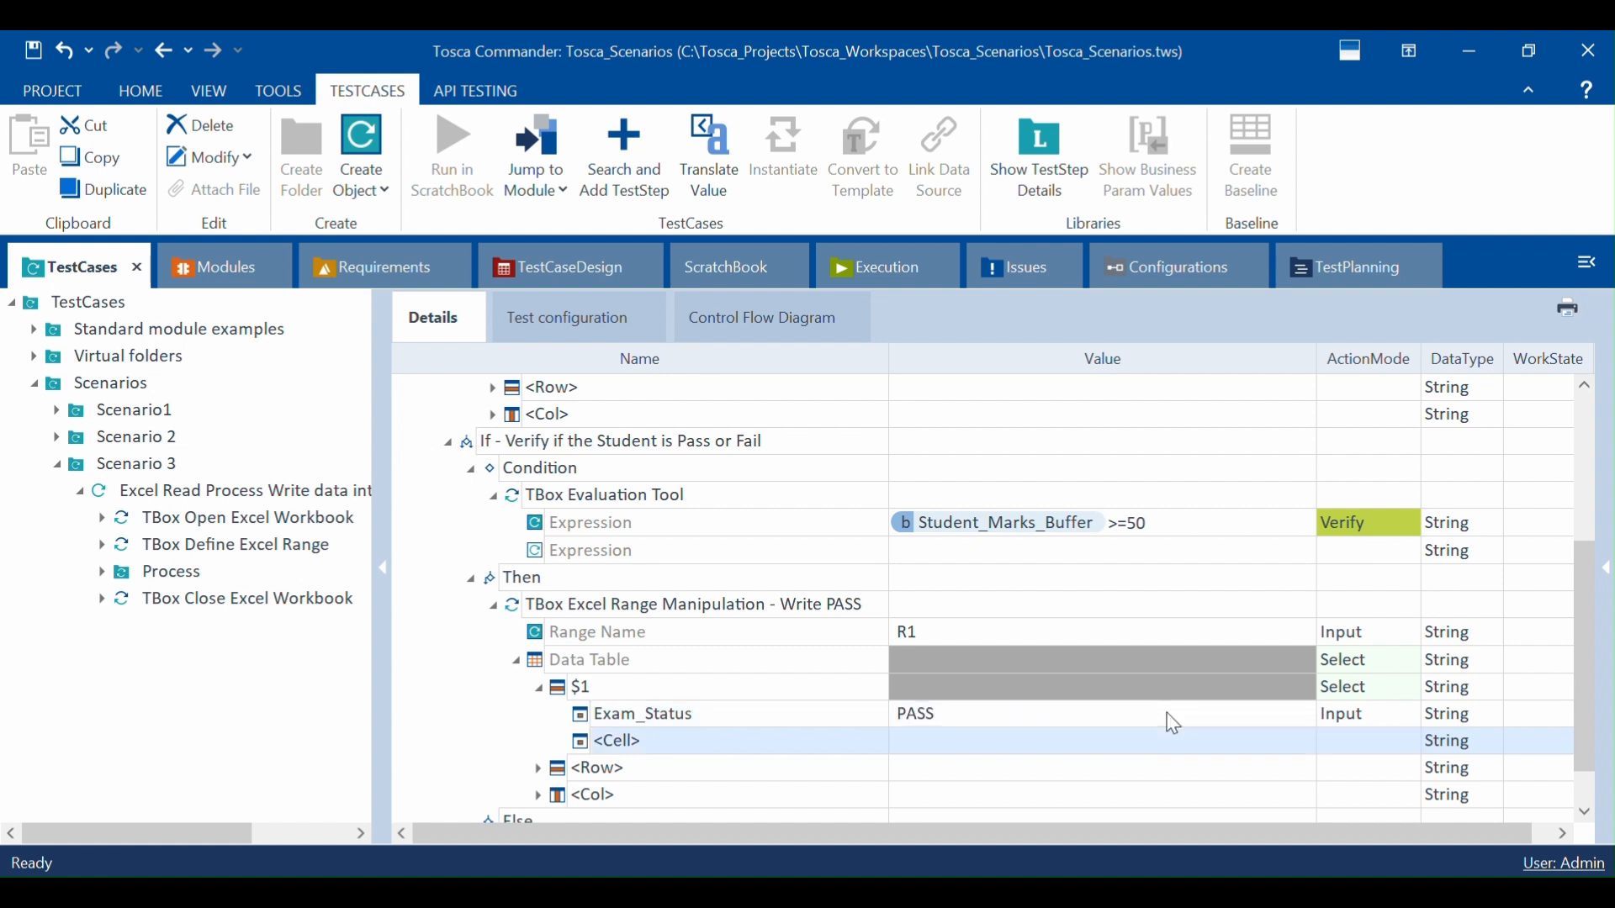
pyautogui.click(1009, 525)
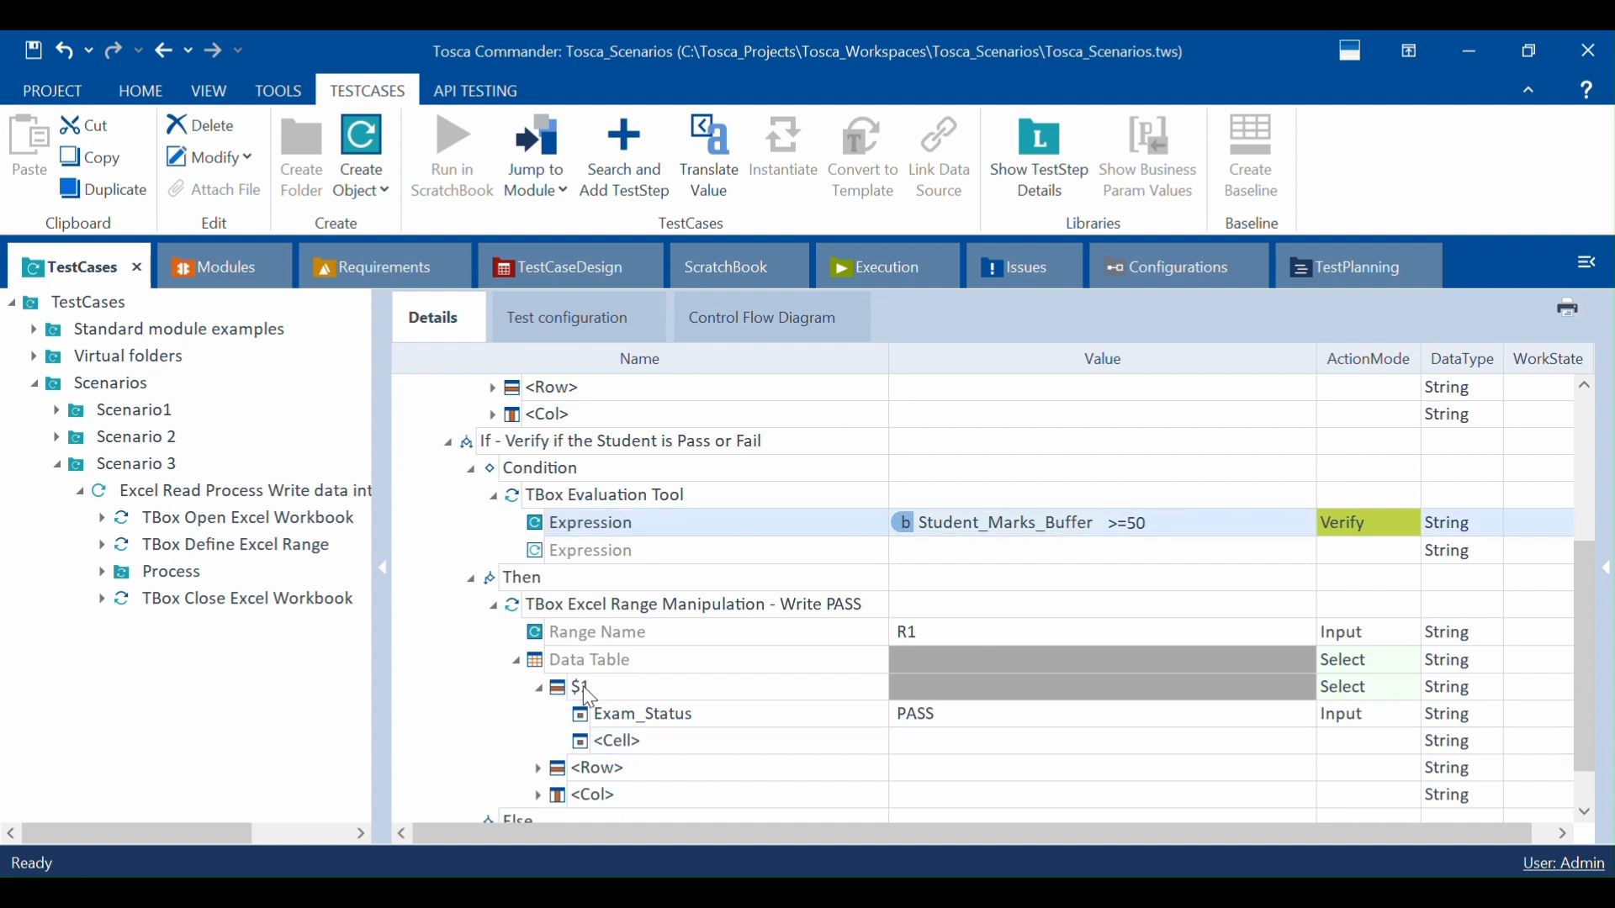
pyautogui.click(639, 722)
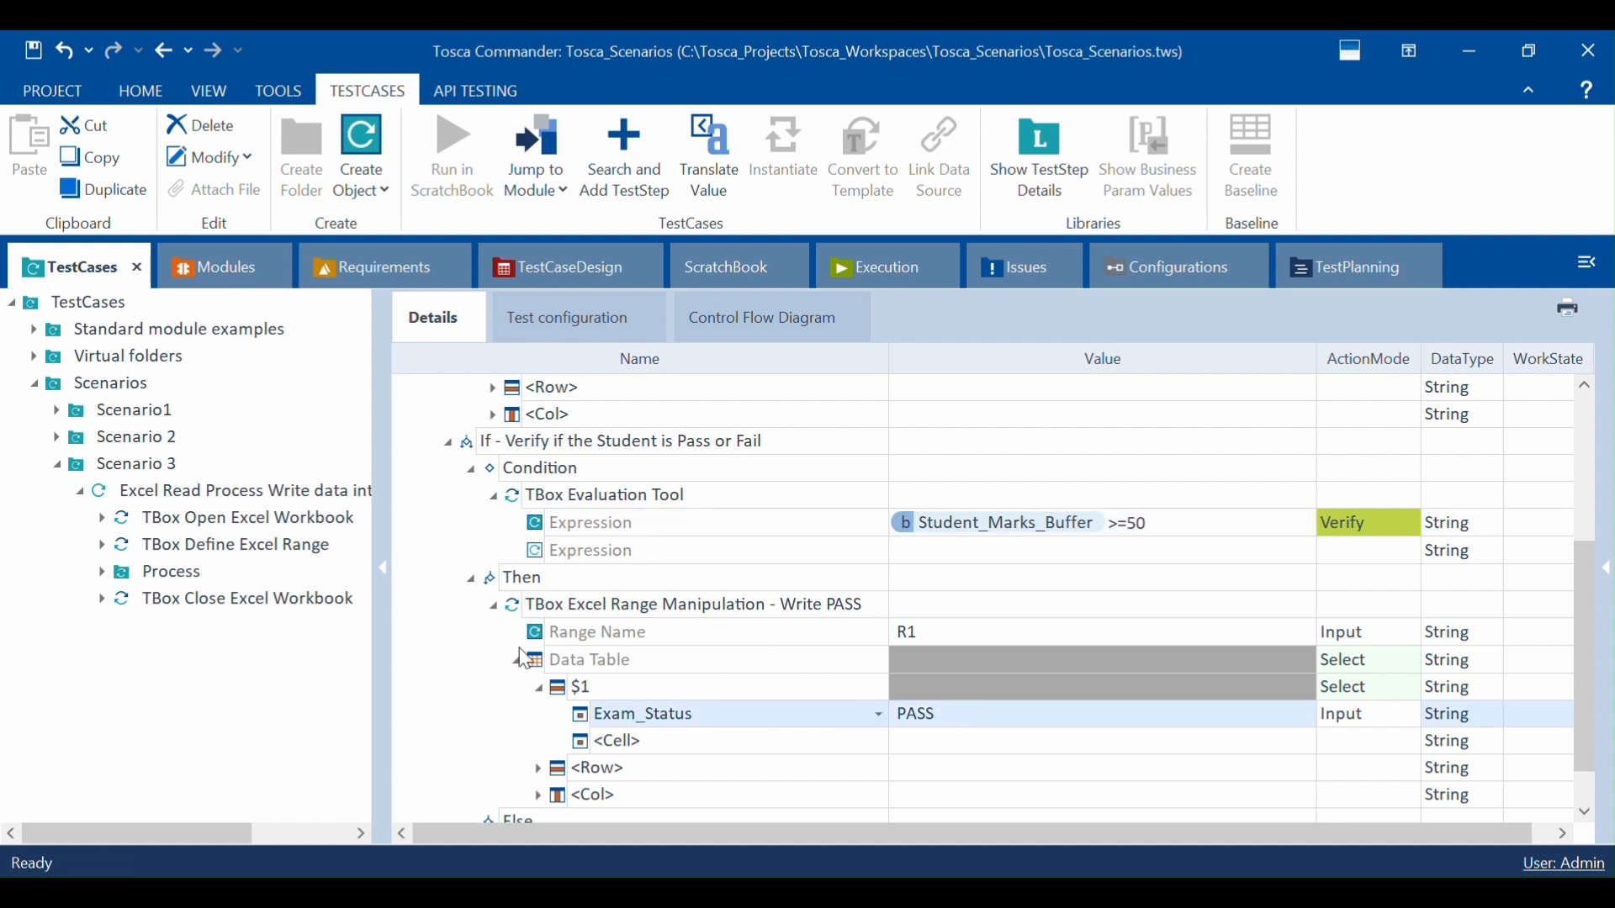
# Step: Copy the TBox Excel Range Manipulation - Write PASS step into the Else branch and expand the copy
pyautogui.scroll(-1, 518, 648)
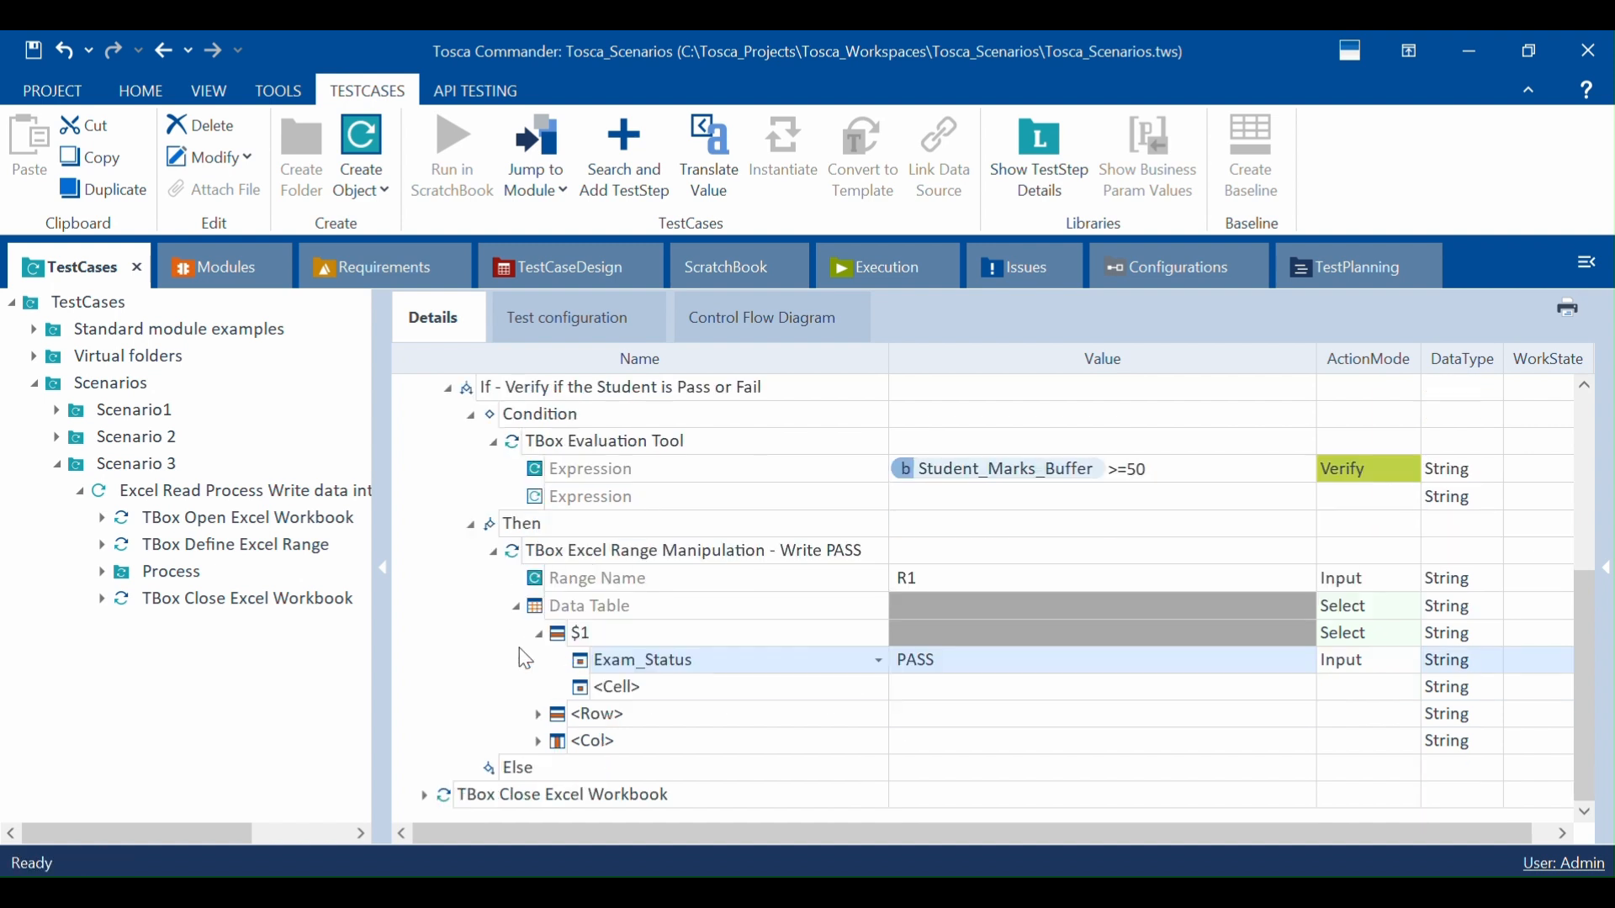
pyautogui.click(598, 557)
pyautogui.hotkey('ctrl', 'c')
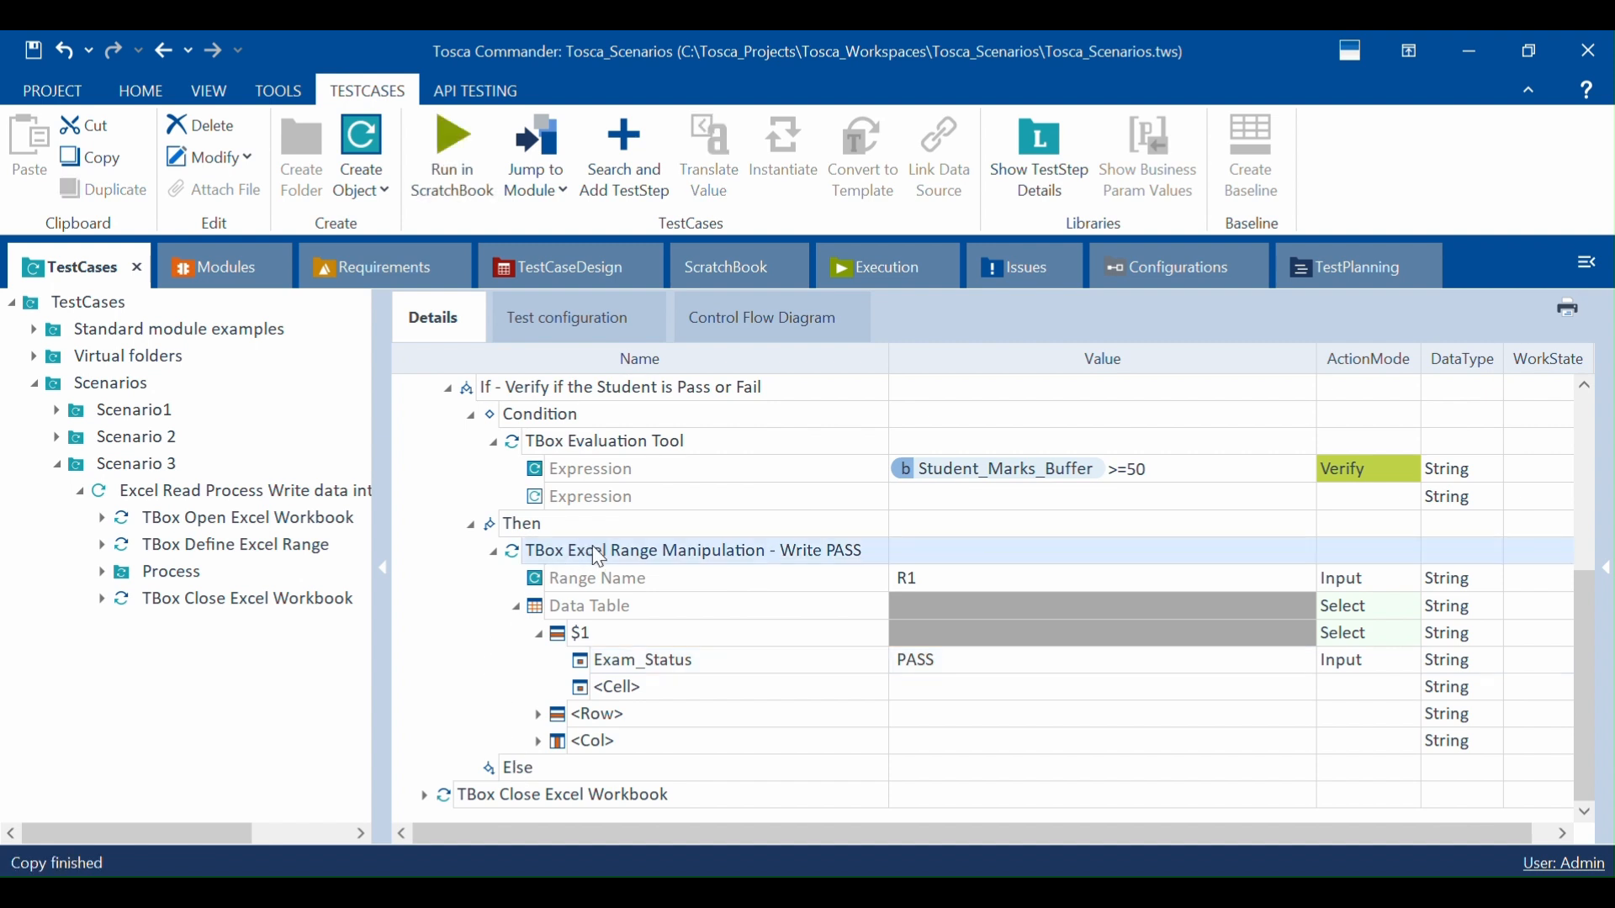
pyautogui.click(523, 771)
pyautogui.hotkey('ctrl', 'v')
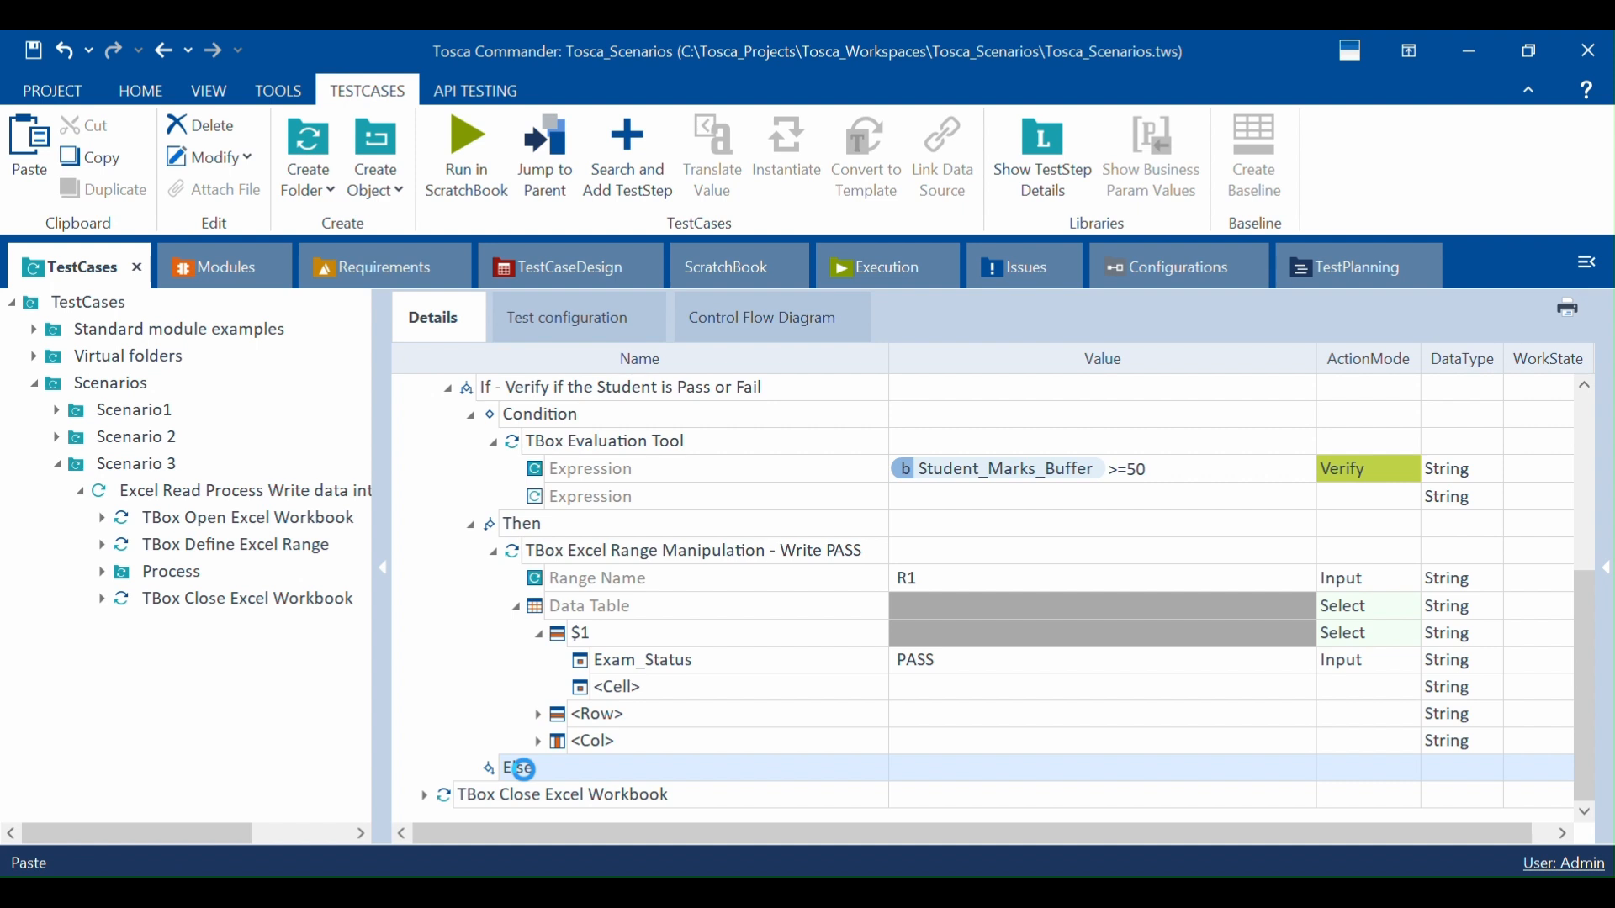
pyautogui.click(468, 768)
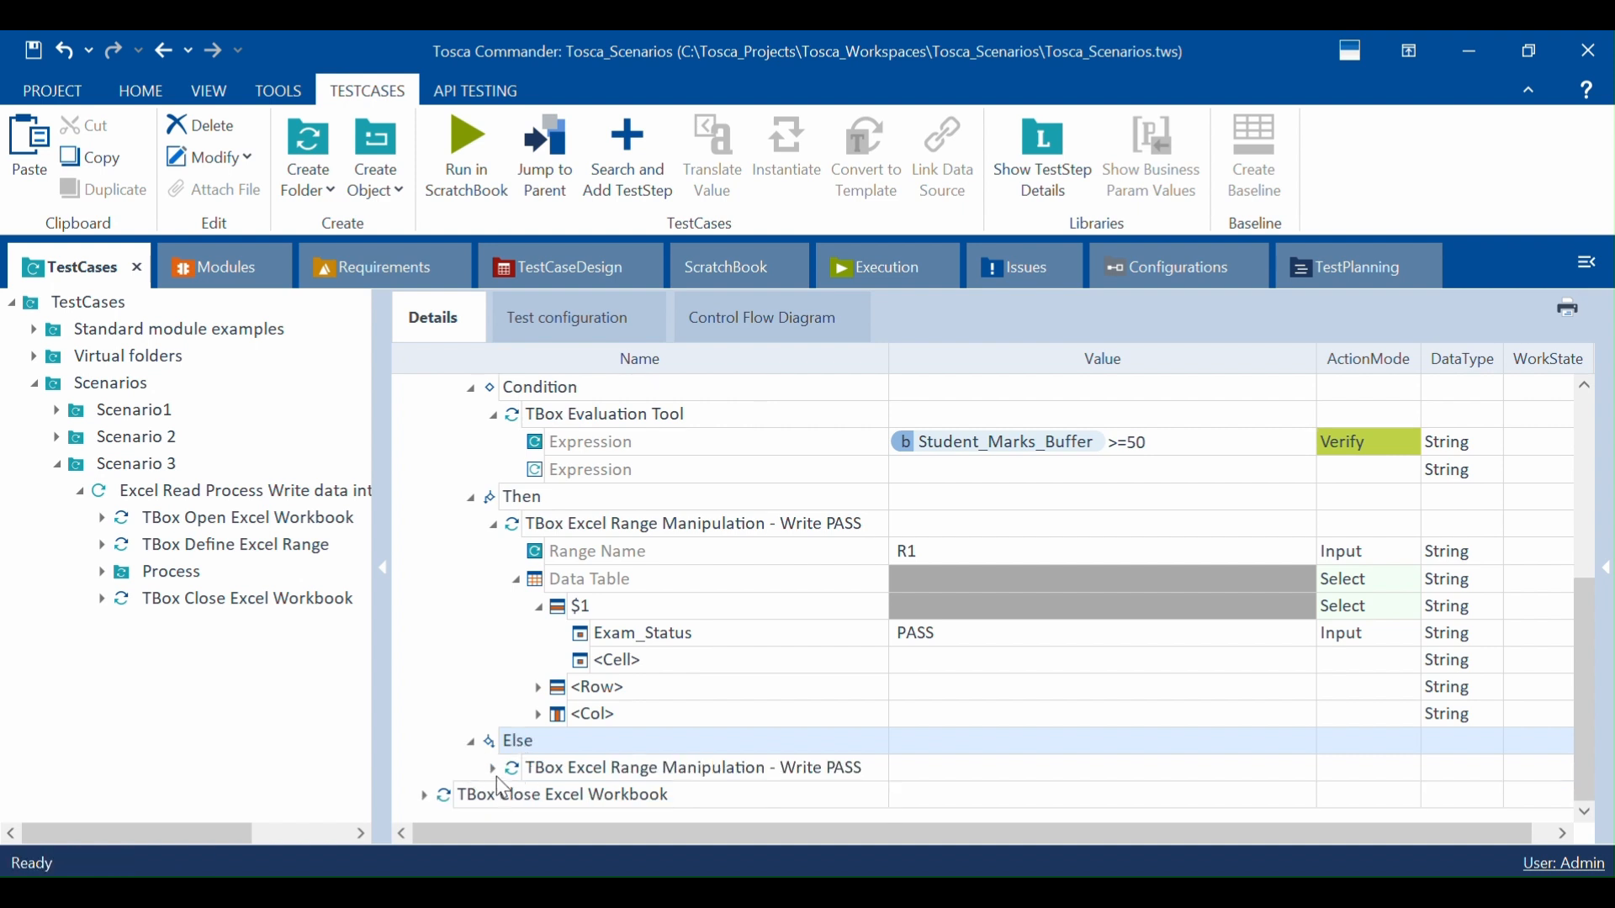
pyautogui.click(494, 769)
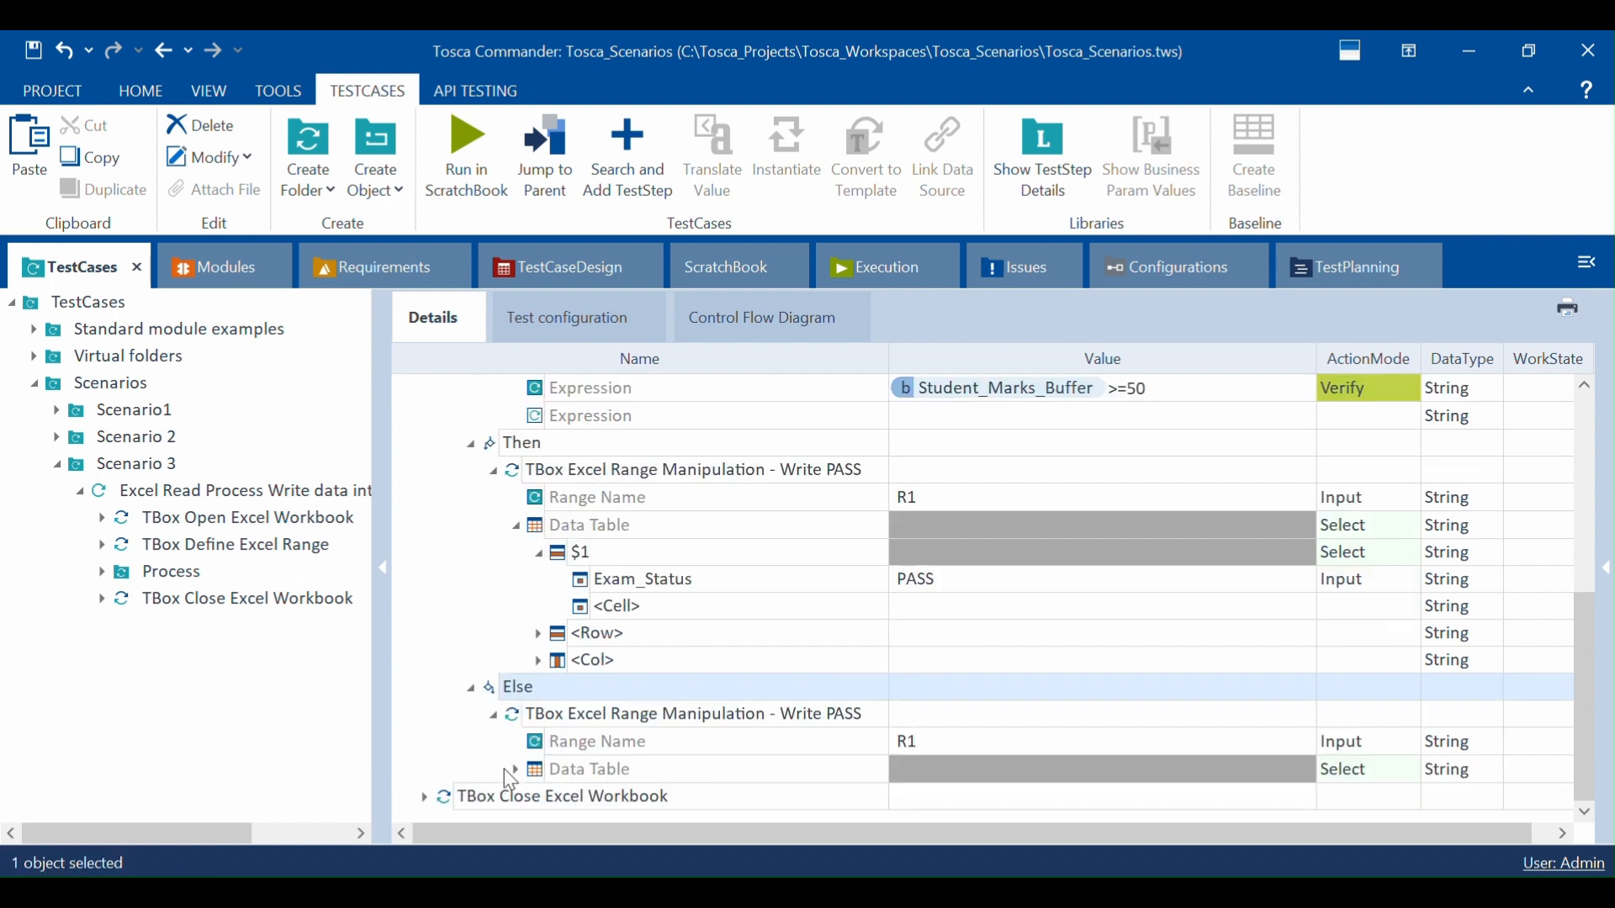
# Step: Rename the copied step in the Else branch as "TBox Excel Range Manipulation - Write FAIL"
pyautogui.click(836, 729)
pyautogui.doubleClick(835, 717)
pyautogui.write('FAIL')
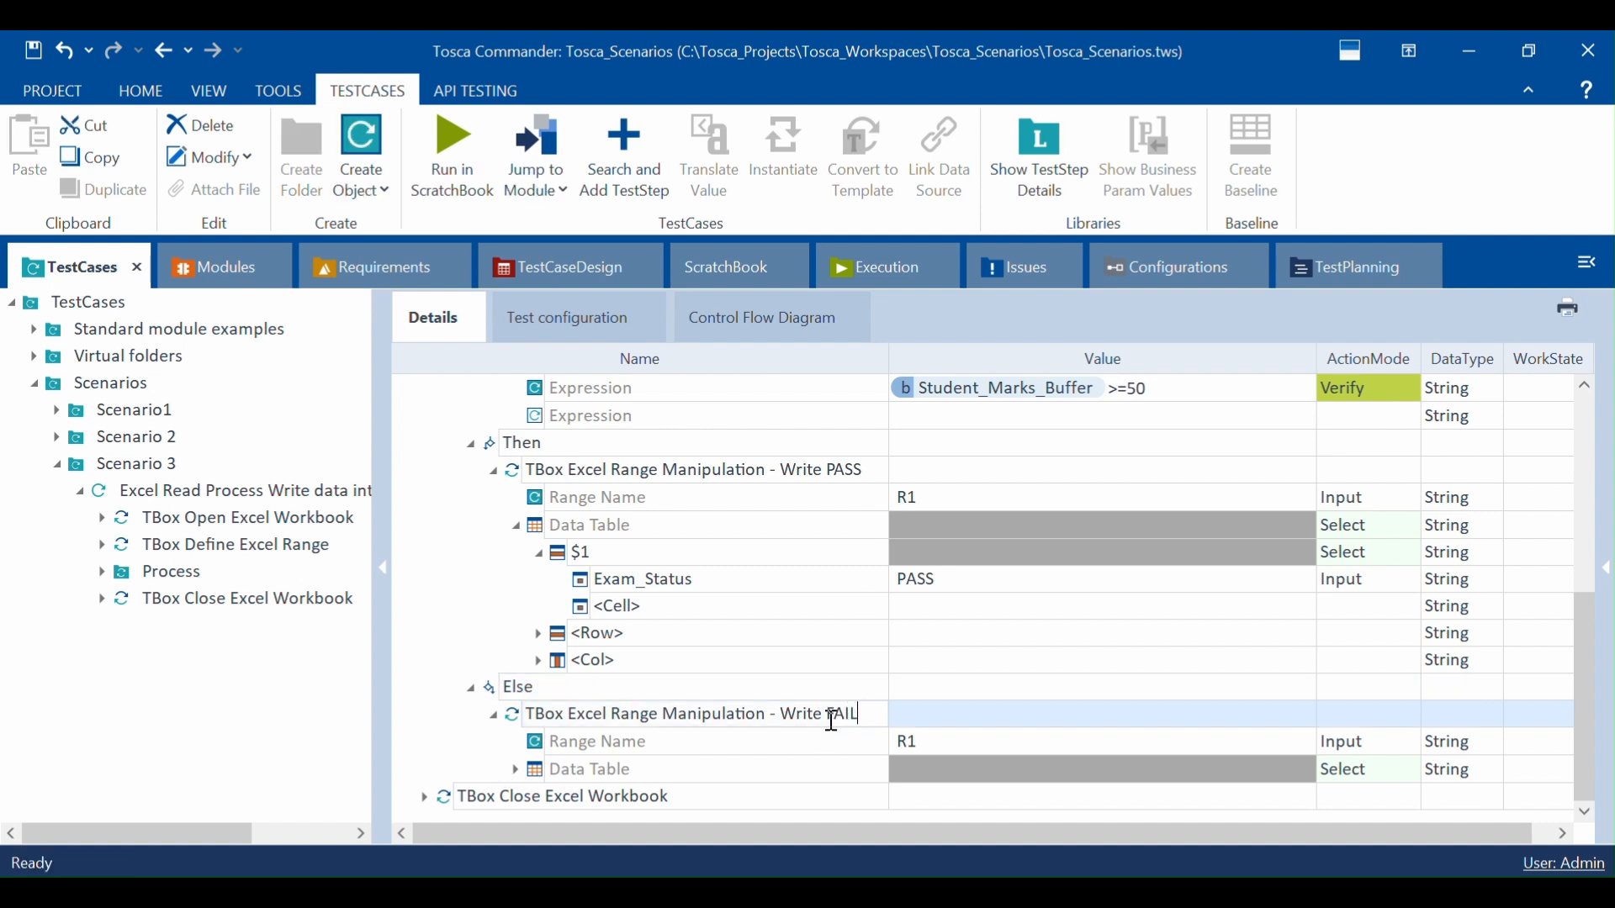
pyautogui.press('Return')
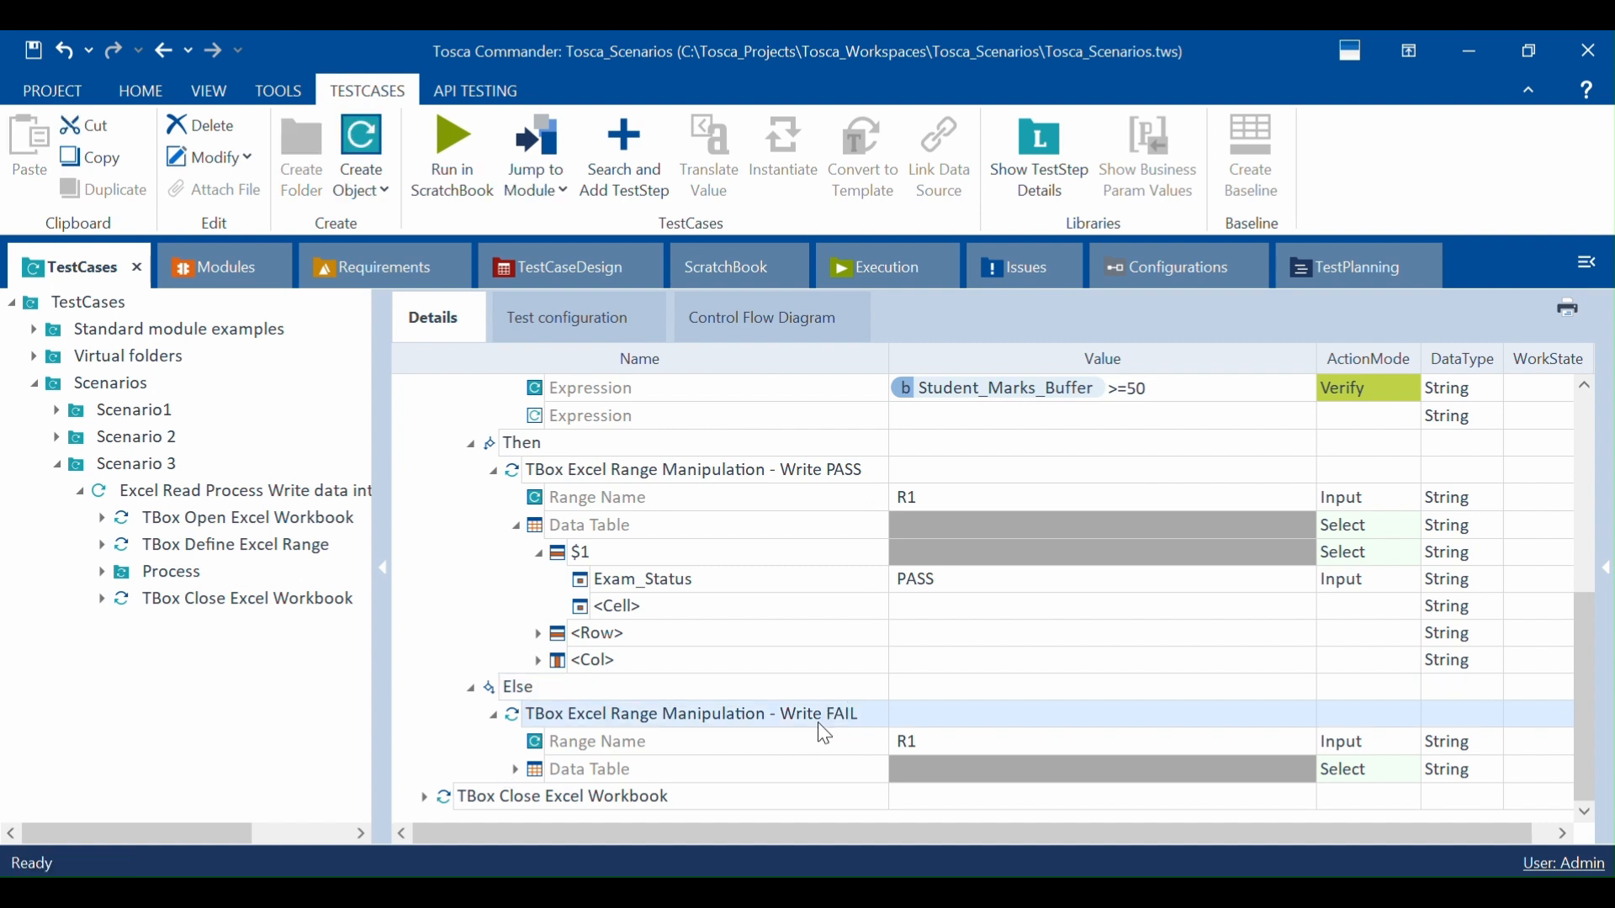
# Step: Expand the Write FAIL step's Data Table down to row $1 and set its Exam_Status value to FAIL
pyautogui.click(514, 770)
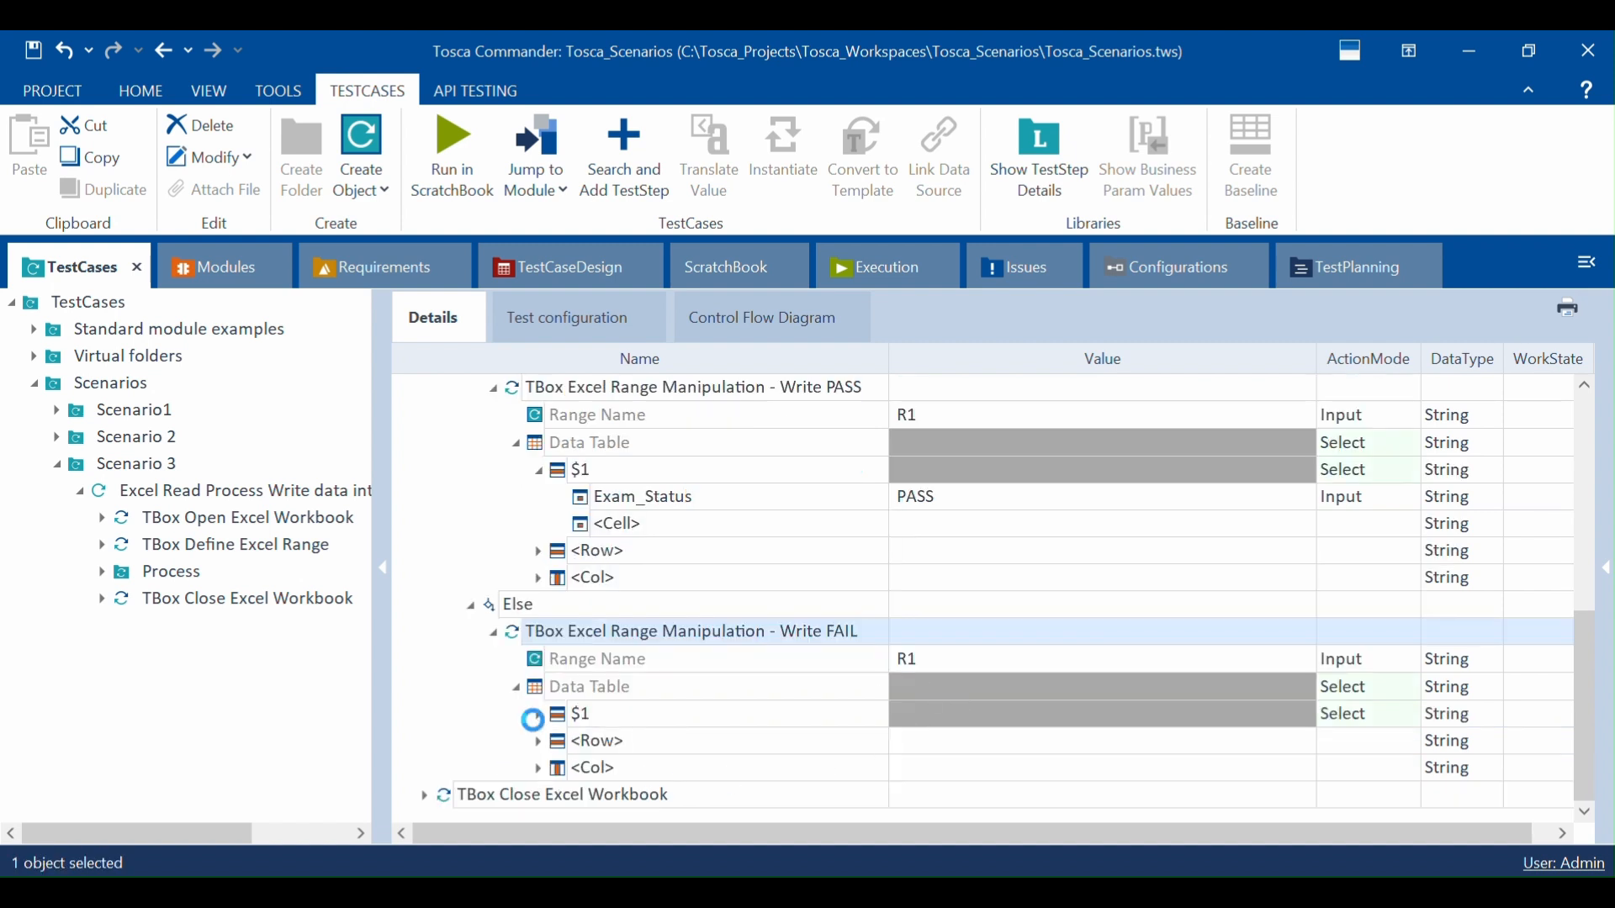
pyautogui.click(654, 750)
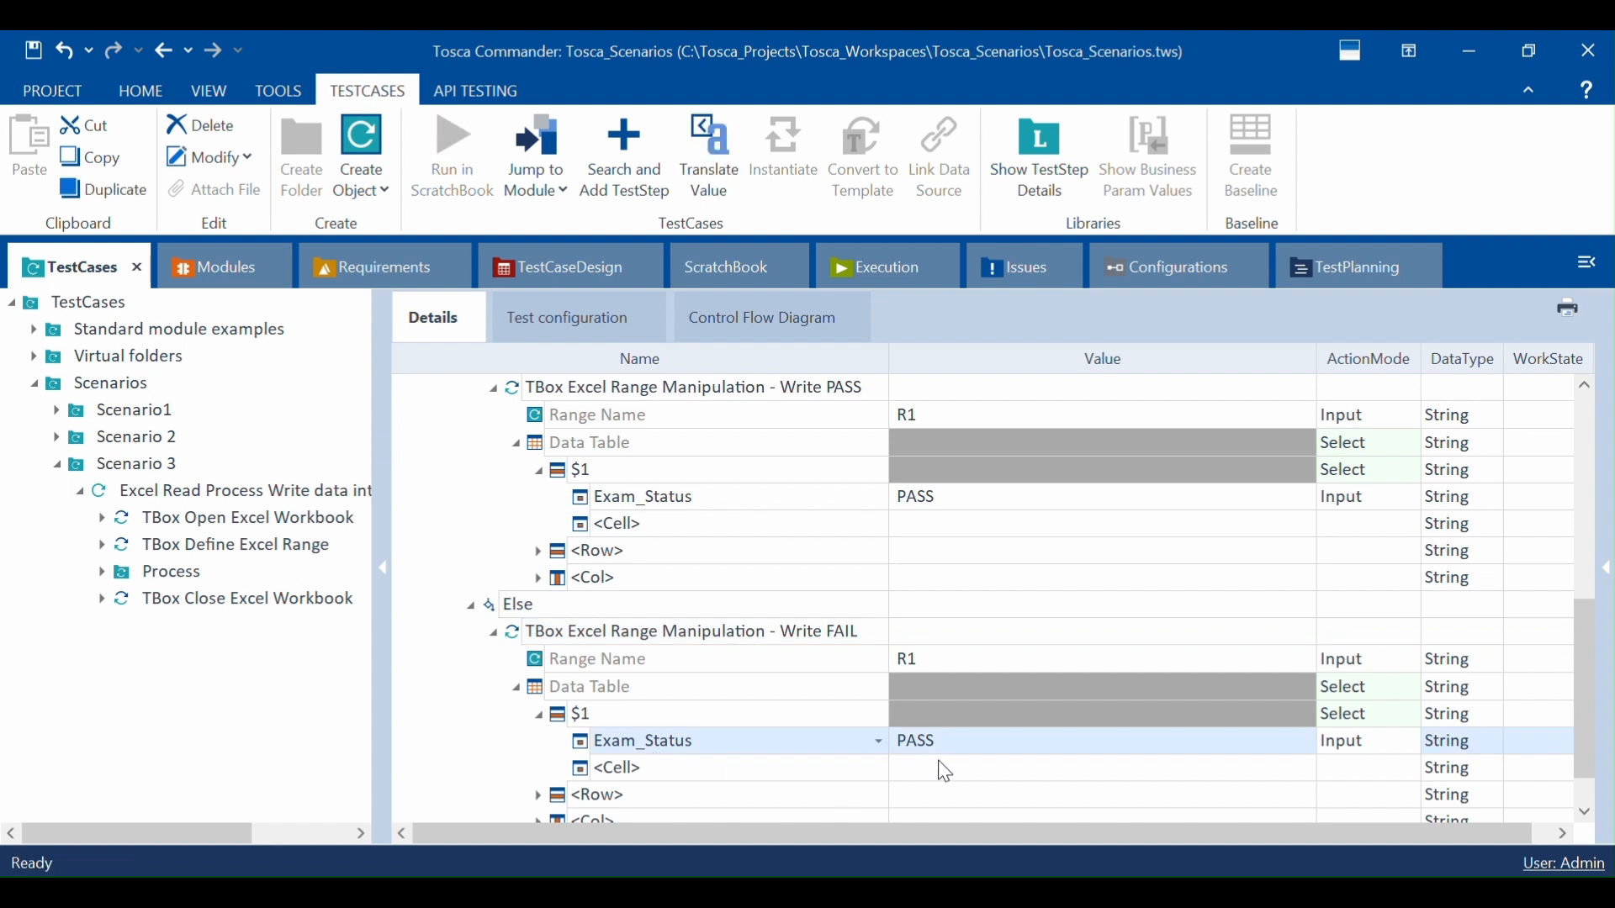
pyautogui.click(984, 742)
pyautogui.write('PASS')
pyautogui.press('BackSpace')
pyautogui.press('BackSpace')
pyautogui.press('BackSpace')
pyautogui.press('BackSpace')
pyautogui.write('F')
pyautogui.press('Return')
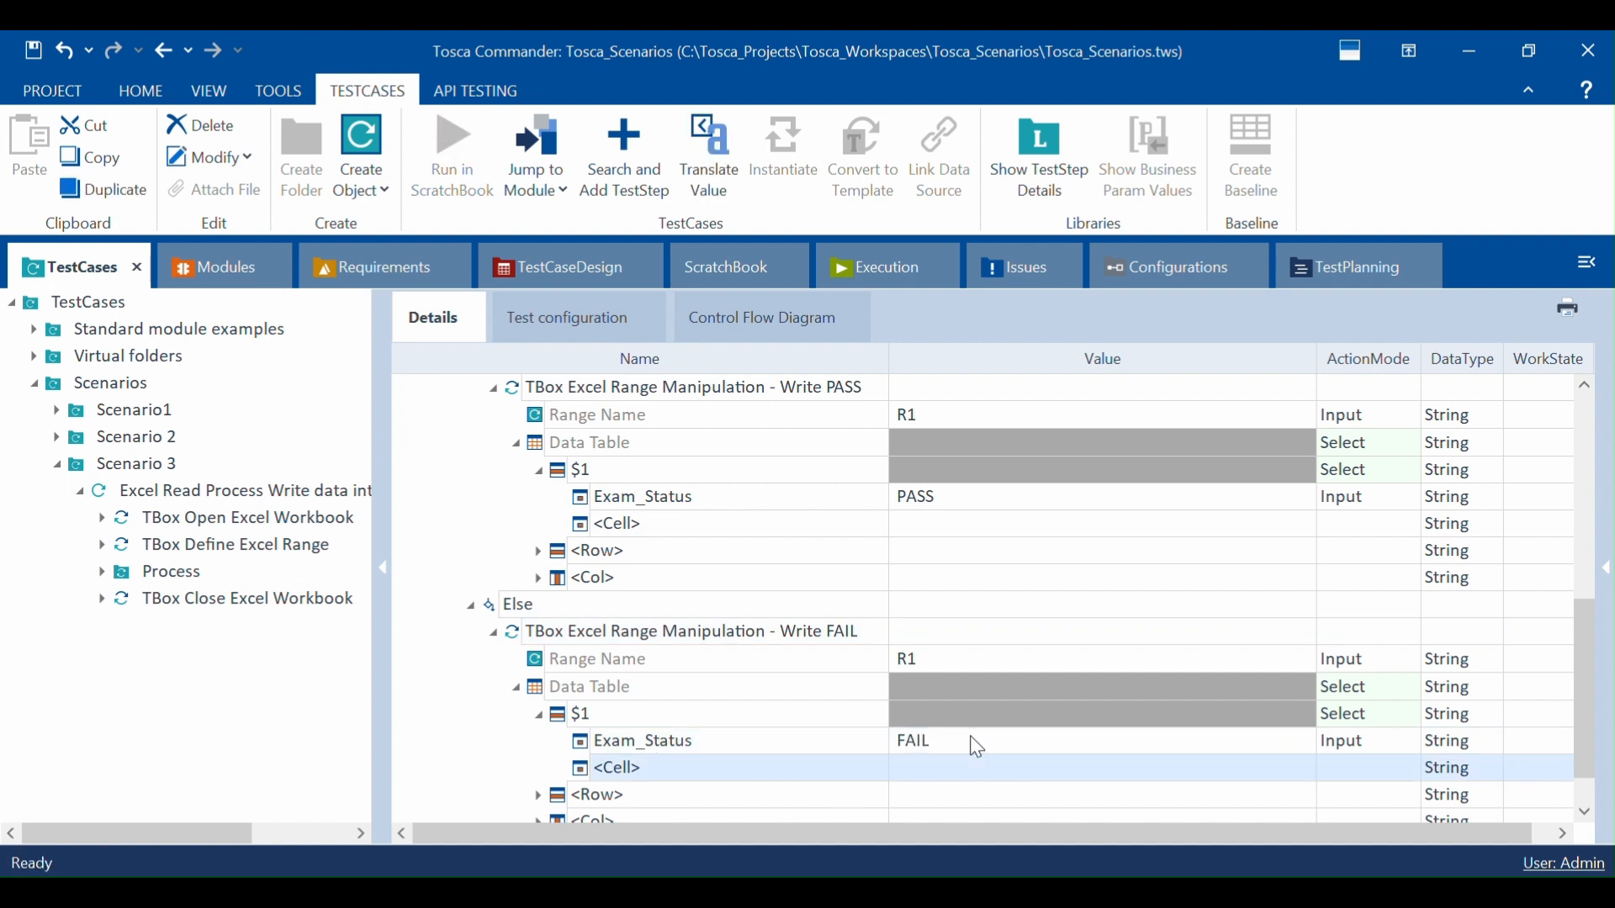
# Step: Review the Process folder's Read Data step, the If statement and the Then branch's Write PASS step
pyautogui.scroll(5, 897, 770)
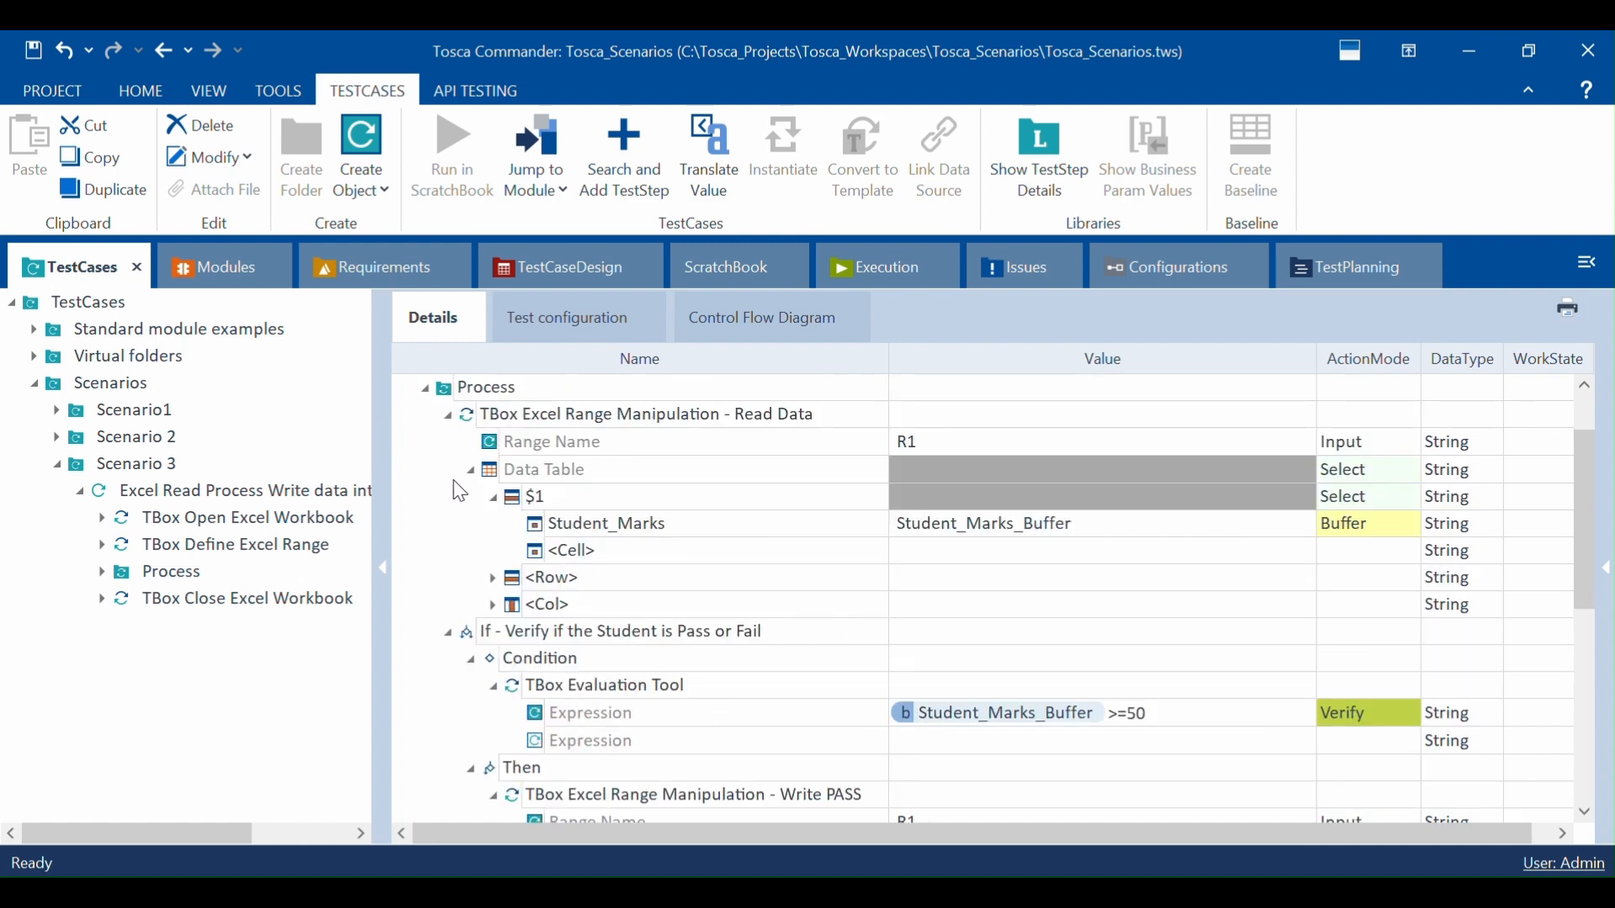
pyautogui.click(528, 415)
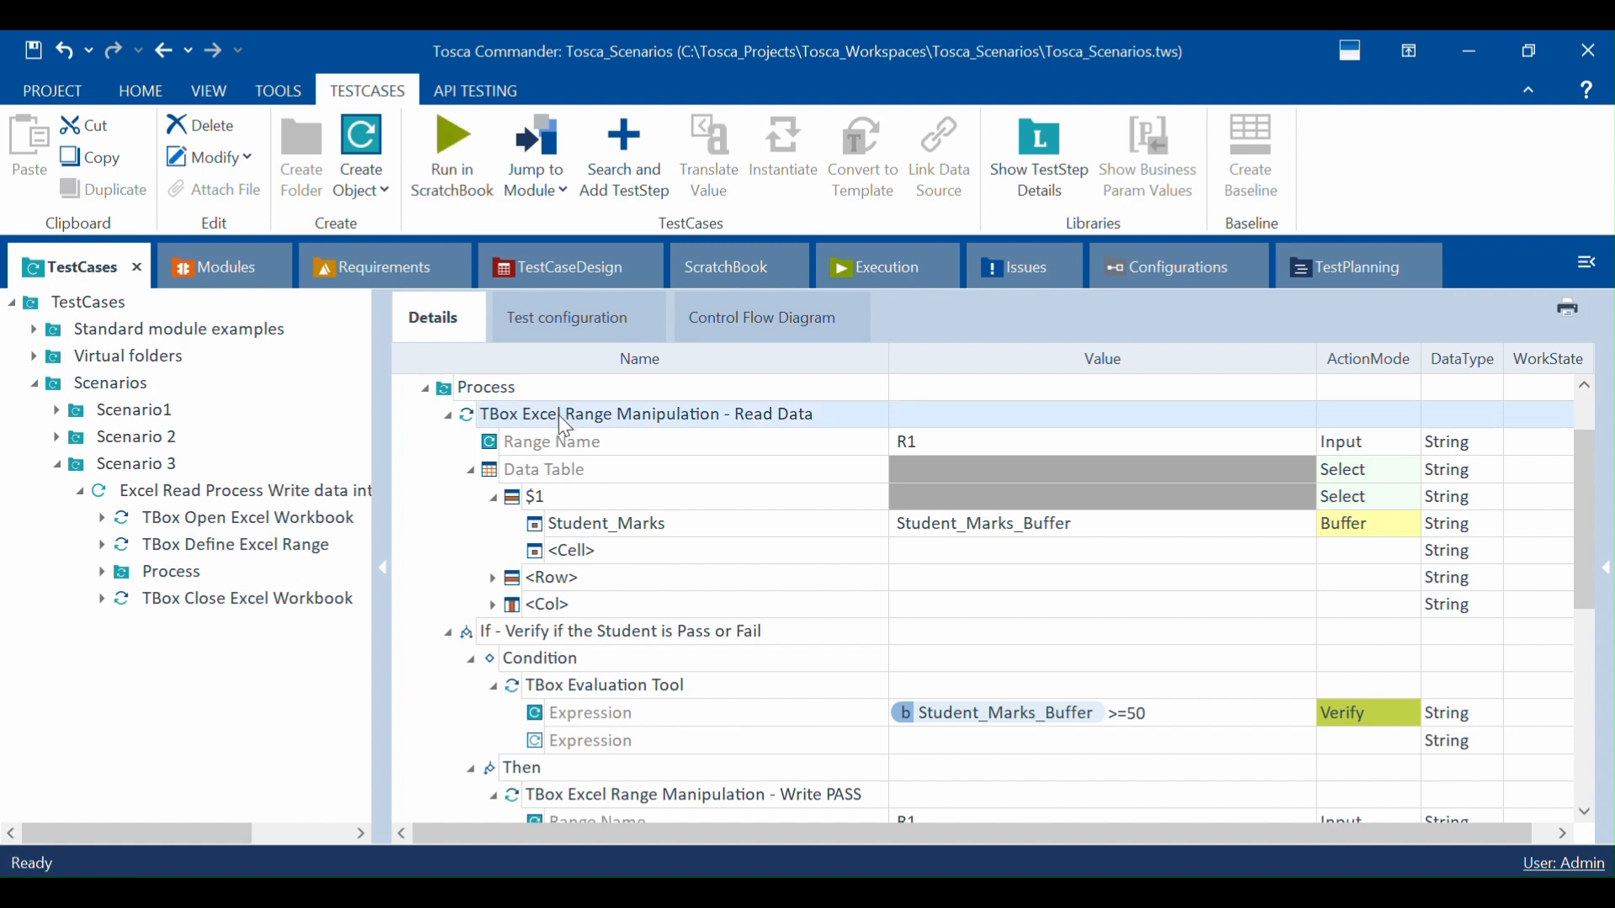
pyautogui.click(568, 641)
pyautogui.scroll(-4, 570, 649)
pyautogui.click(696, 454)
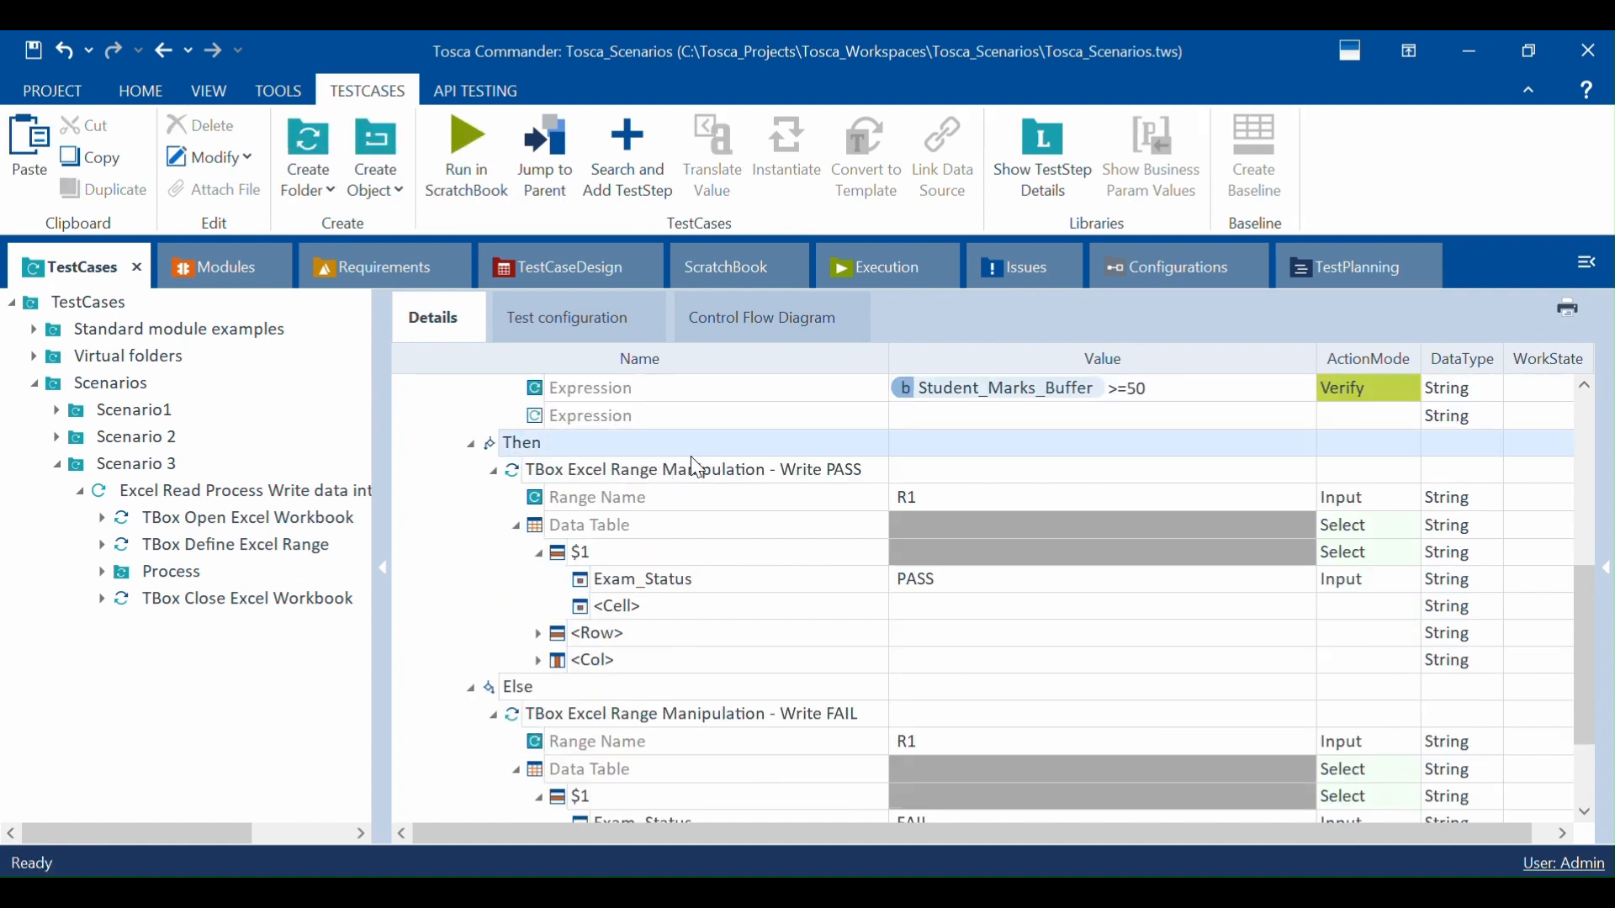
pyautogui.click(714, 479)
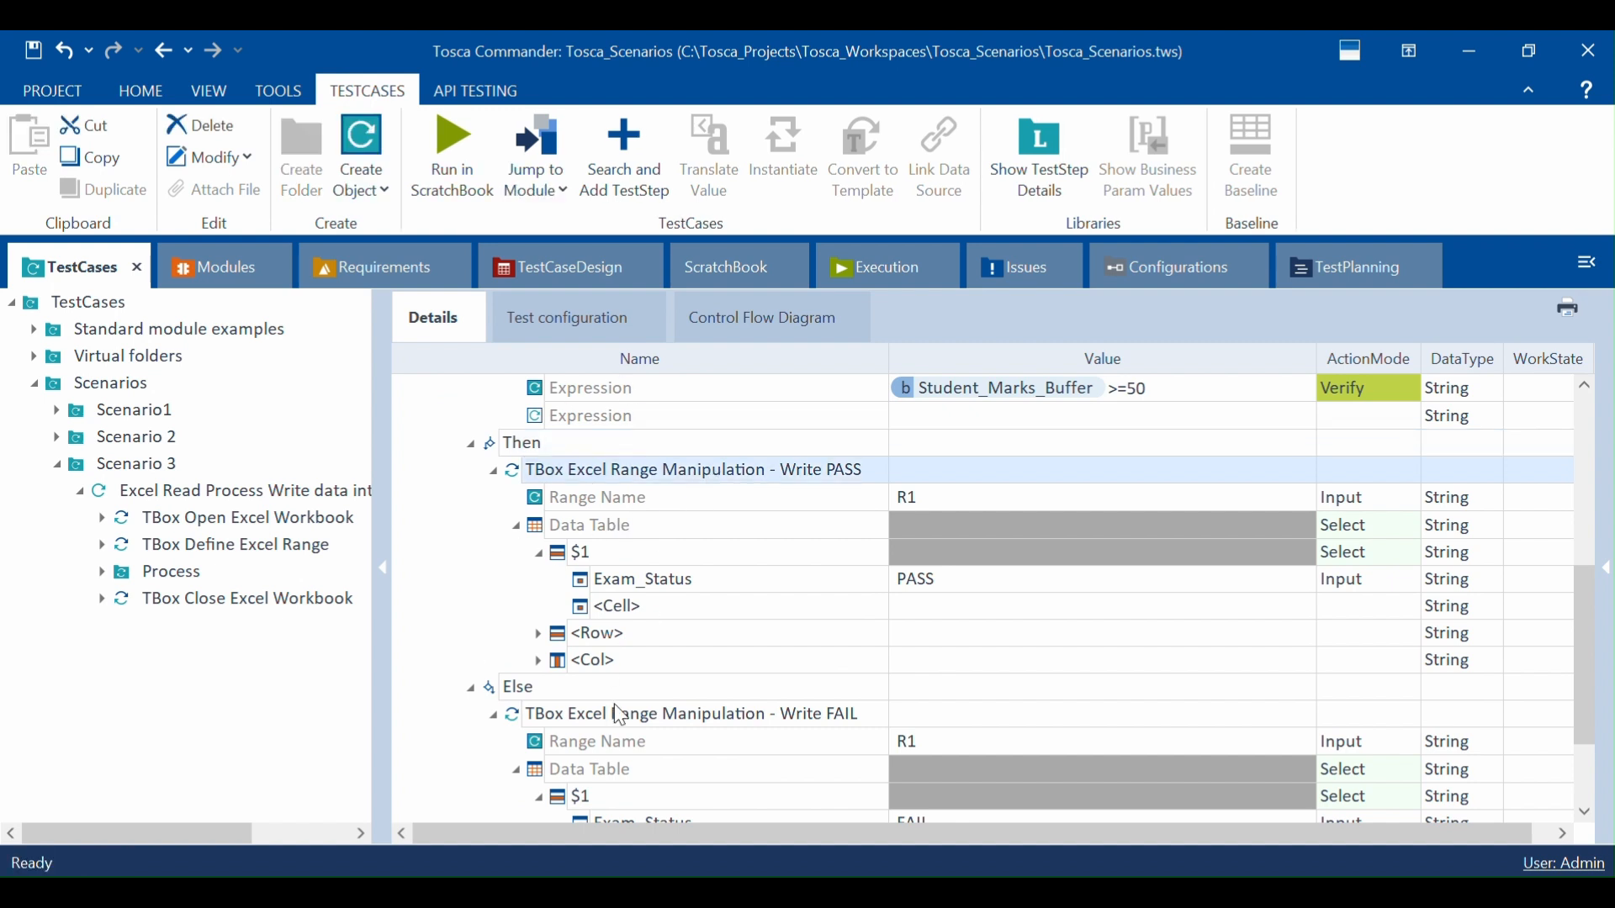
pyautogui.click(629, 553)
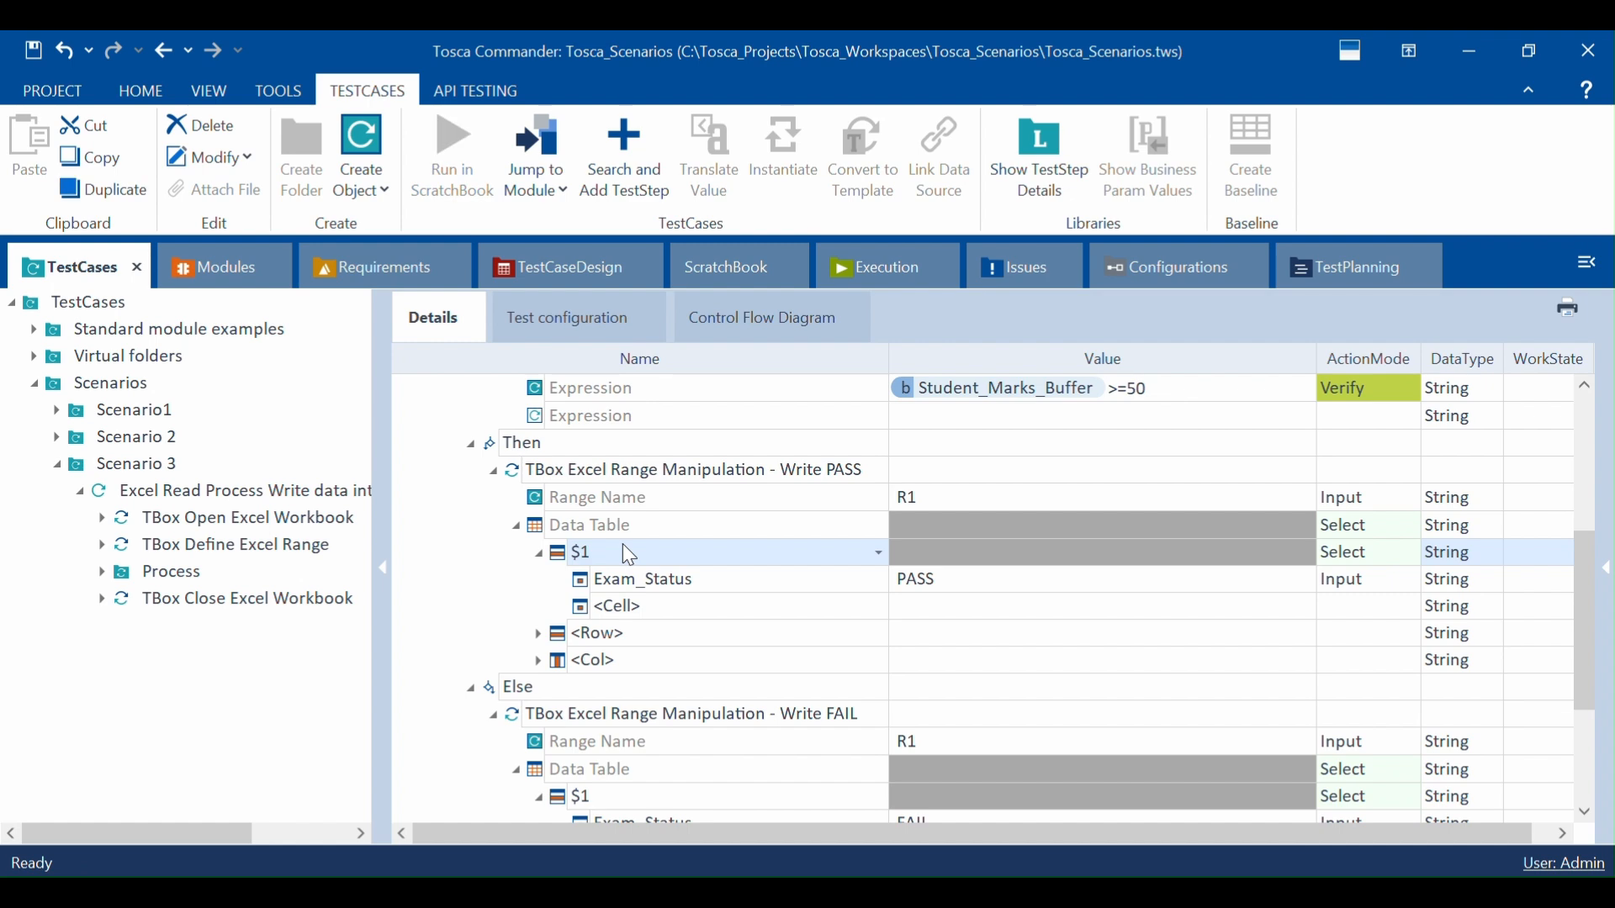
# Step: Collapse the Read Data step and the Condition, Then and Else branches of the If statement
pyautogui.scroll(5, 624, 547)
pyautogui.click(449, 495)
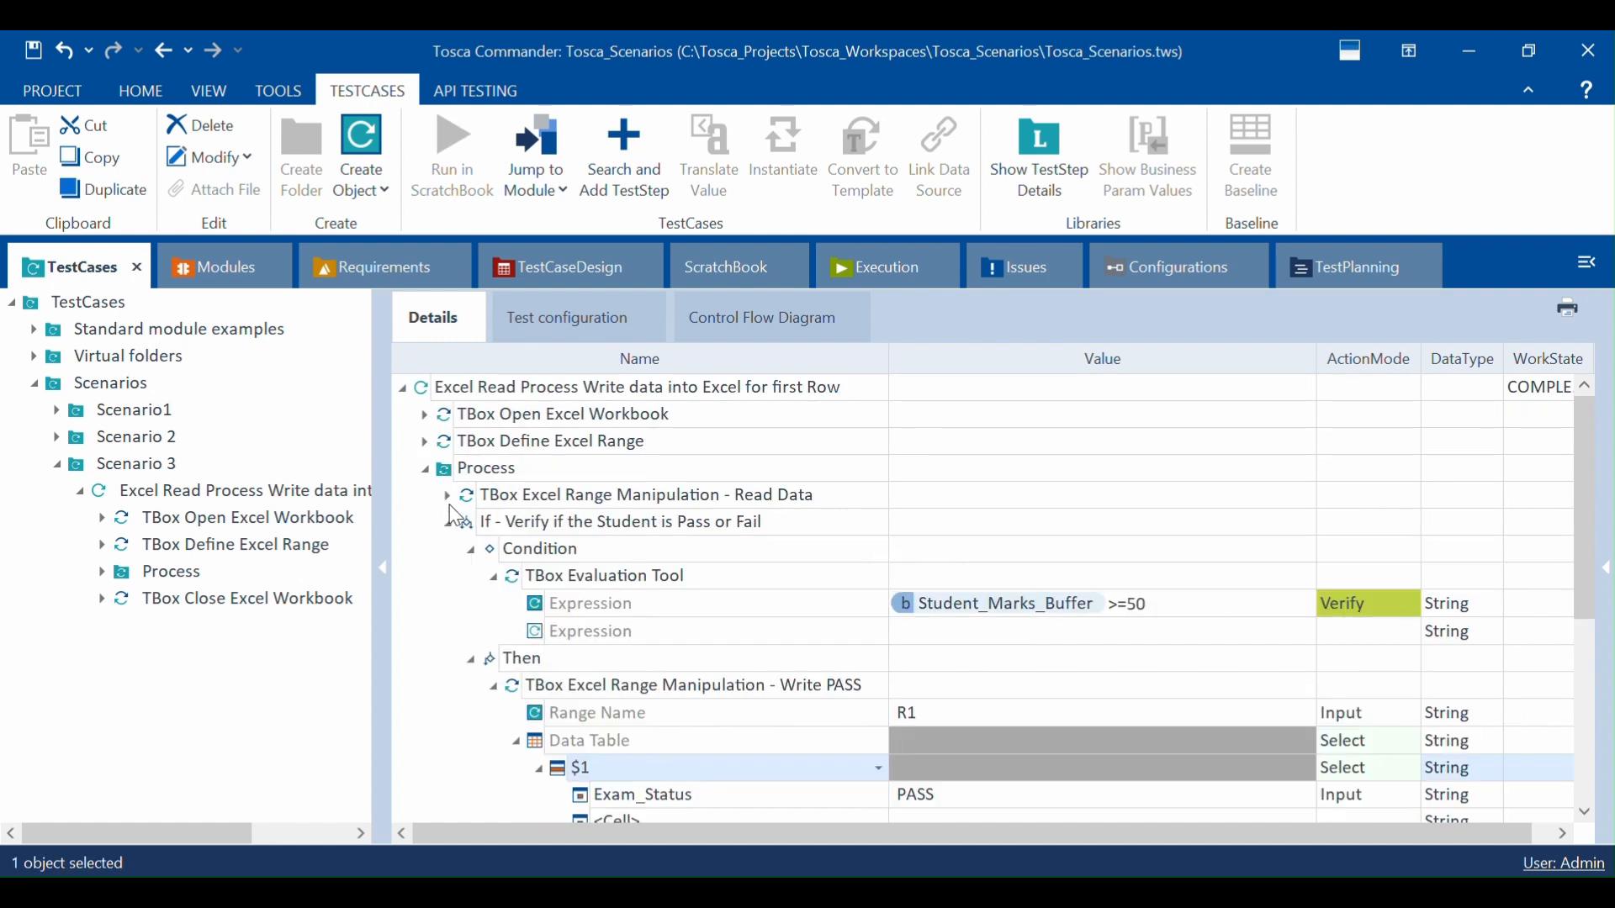
pyautogui.click(472, 551)
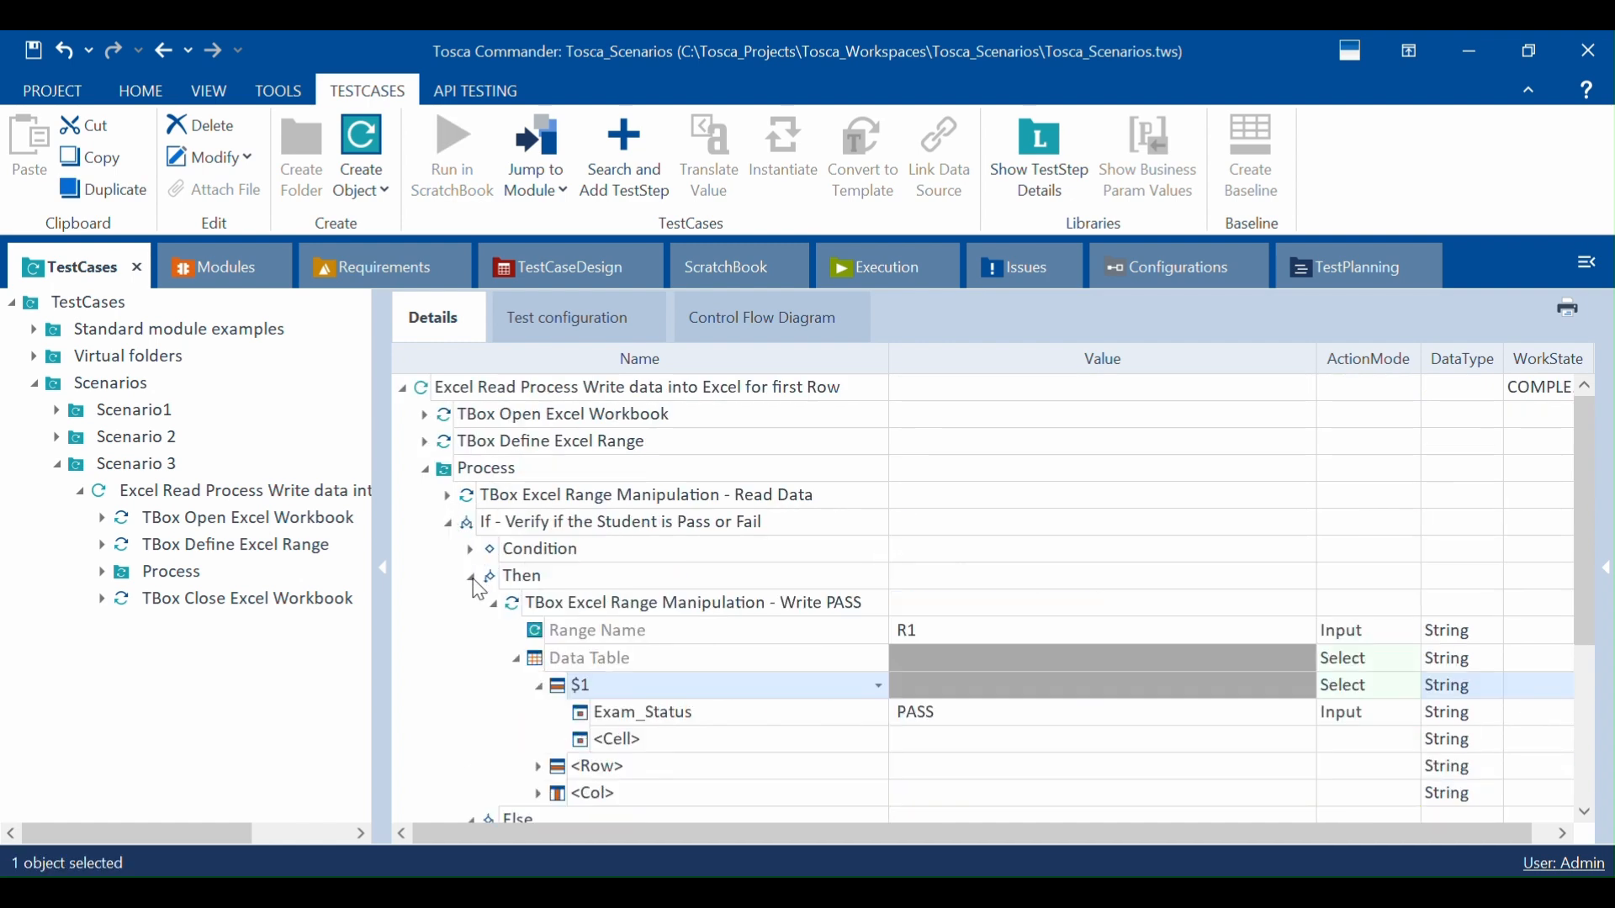
pyautogui.click(473, 577)
pyautogui.click(473, 604)
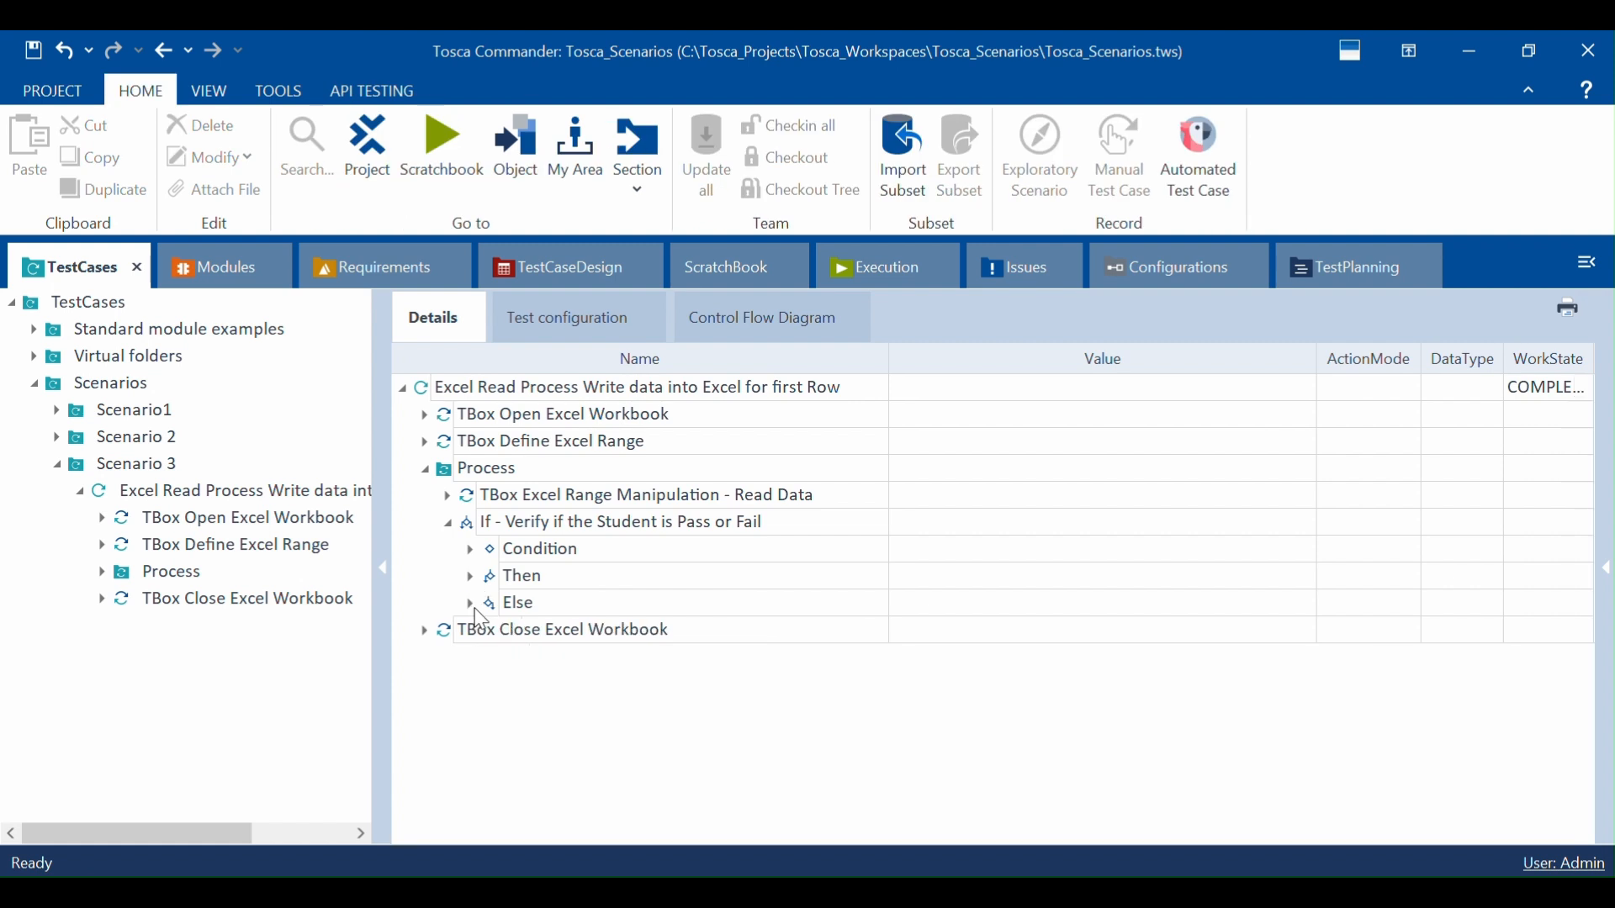
# Step: Expand the TBox Close Excel Workbook step and set its Save value to True
pyautogui.click(425, 631)
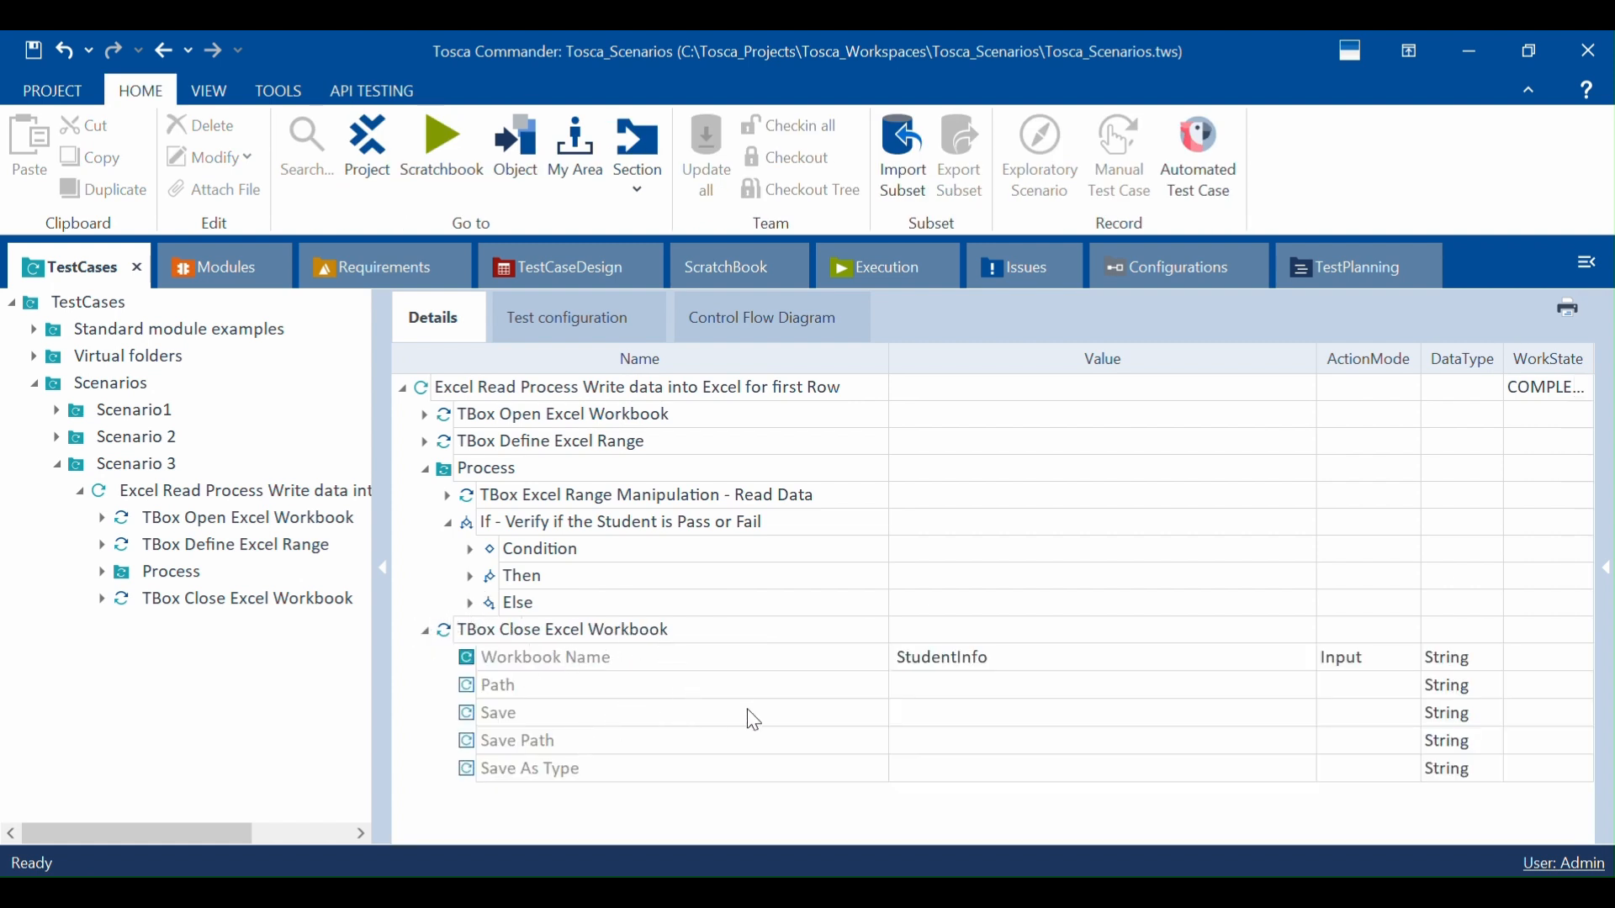
pyautogui.click(999, 711)
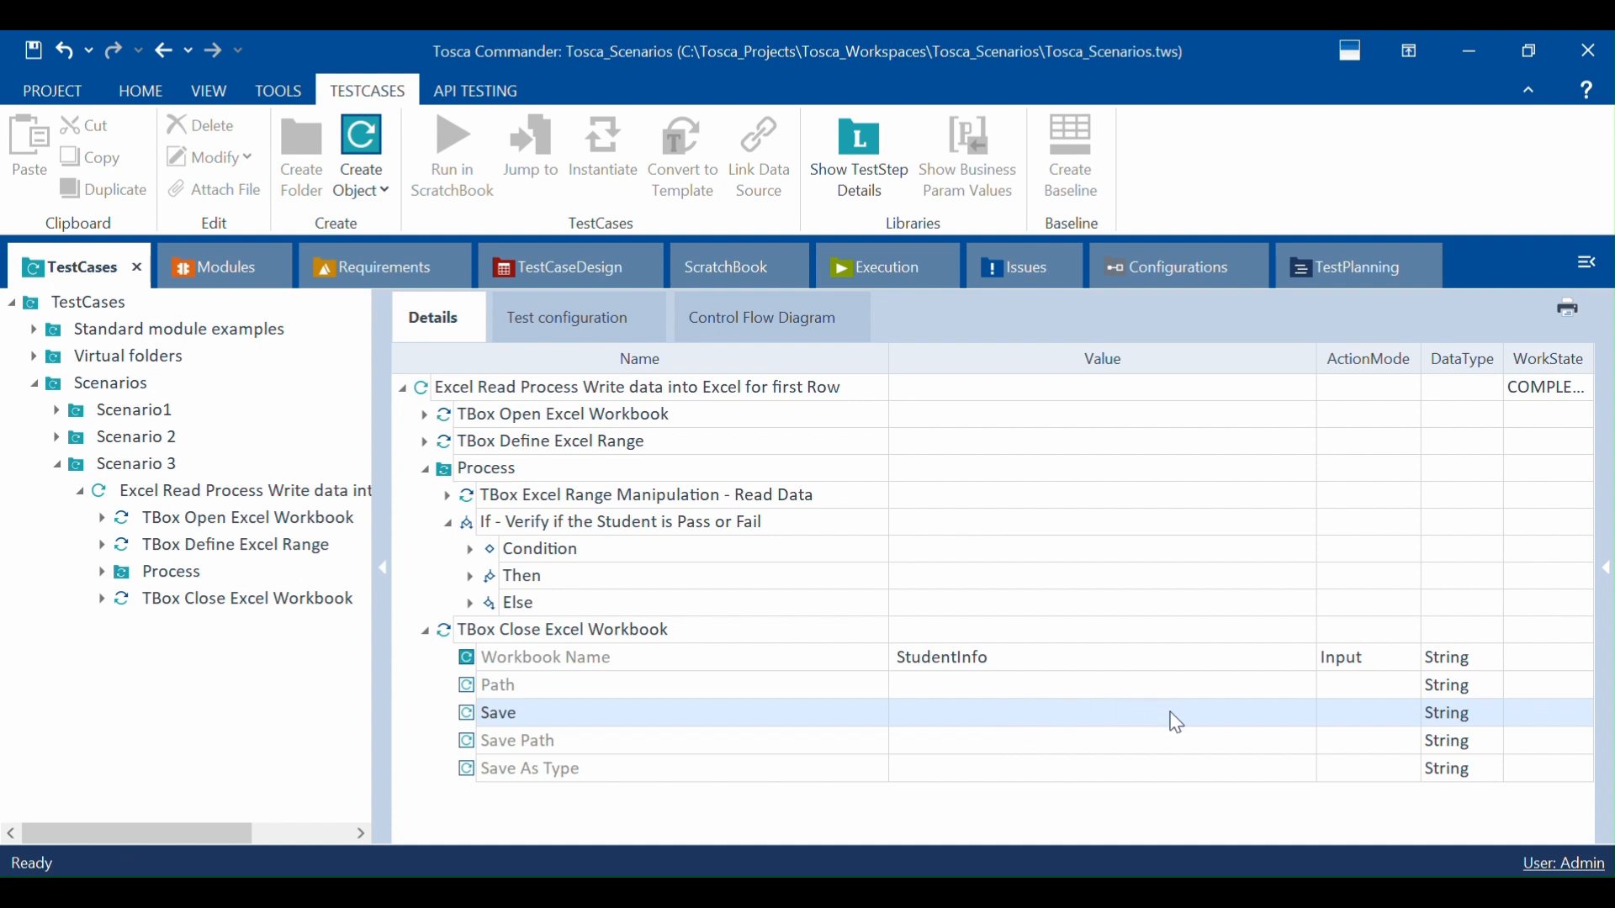
pyautogui.click(1214, 713)
pyautogui.click(1286, 717)
pyautogui.click(1111, 740)
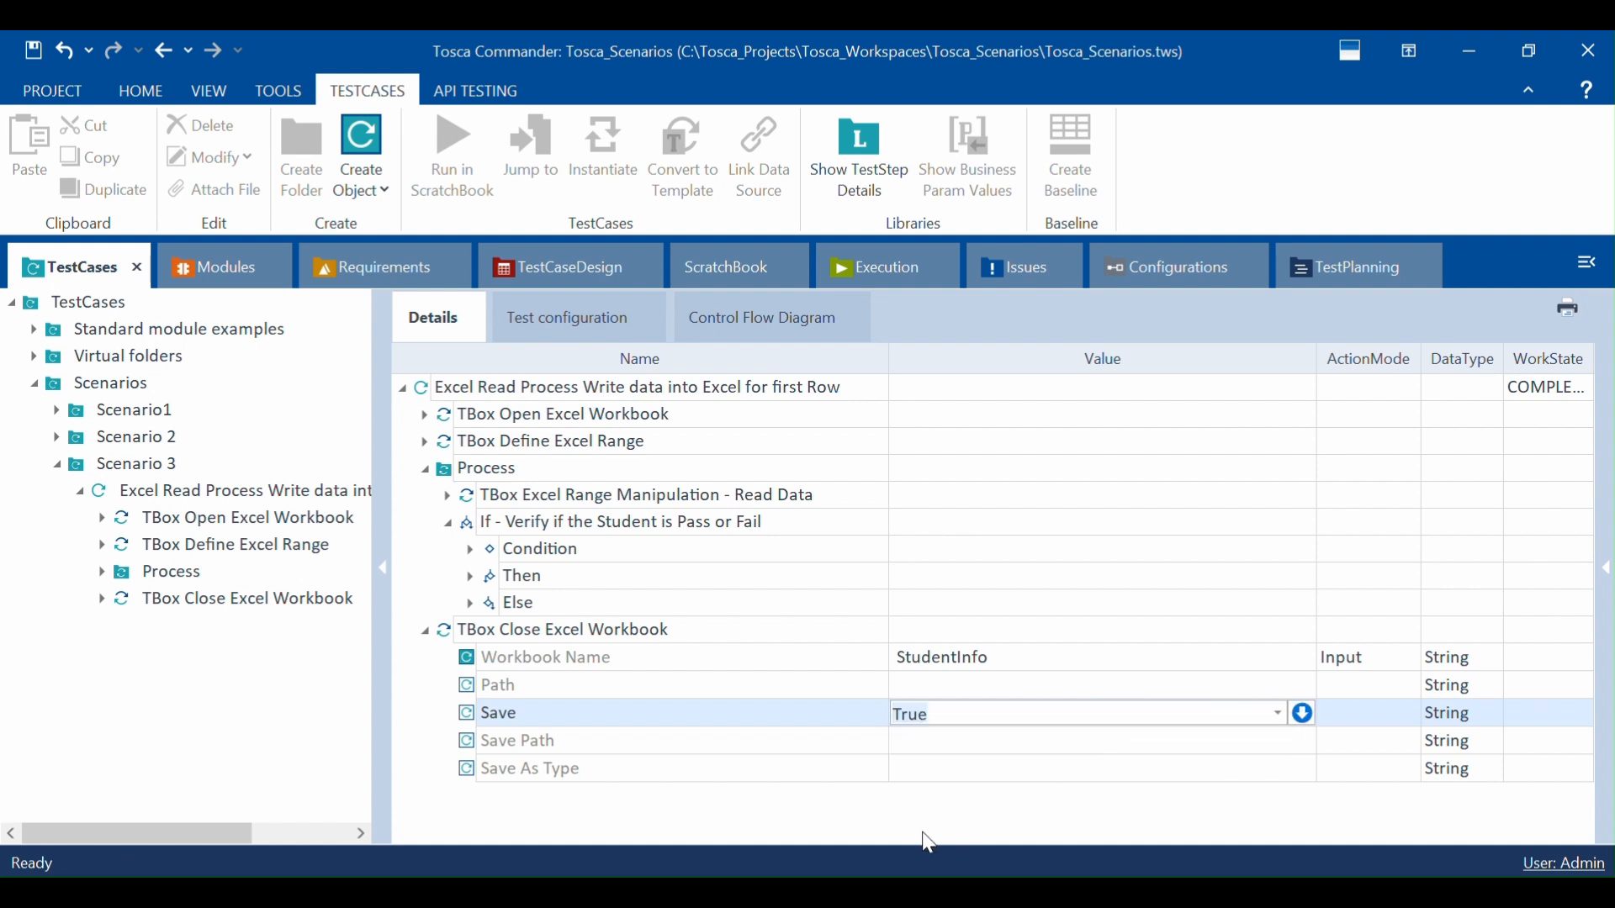
pyautogui.click(935, 836)
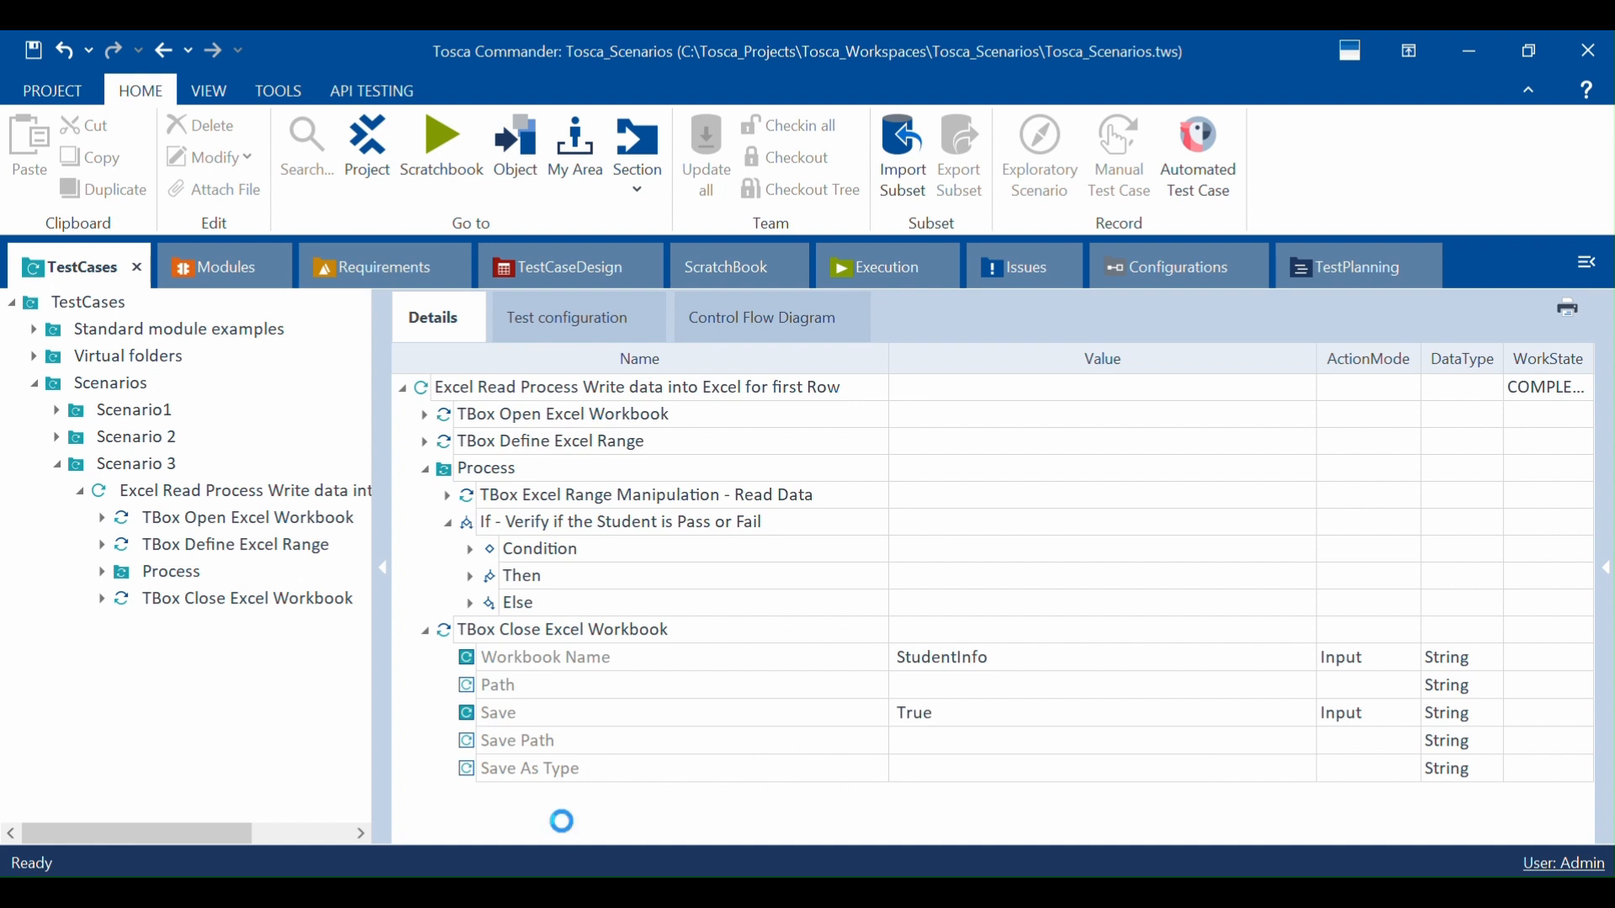
# Step: Collapse the If statement and the TBox Close Excel Workbook step in the test case details
pyautogui.click(449, 525)
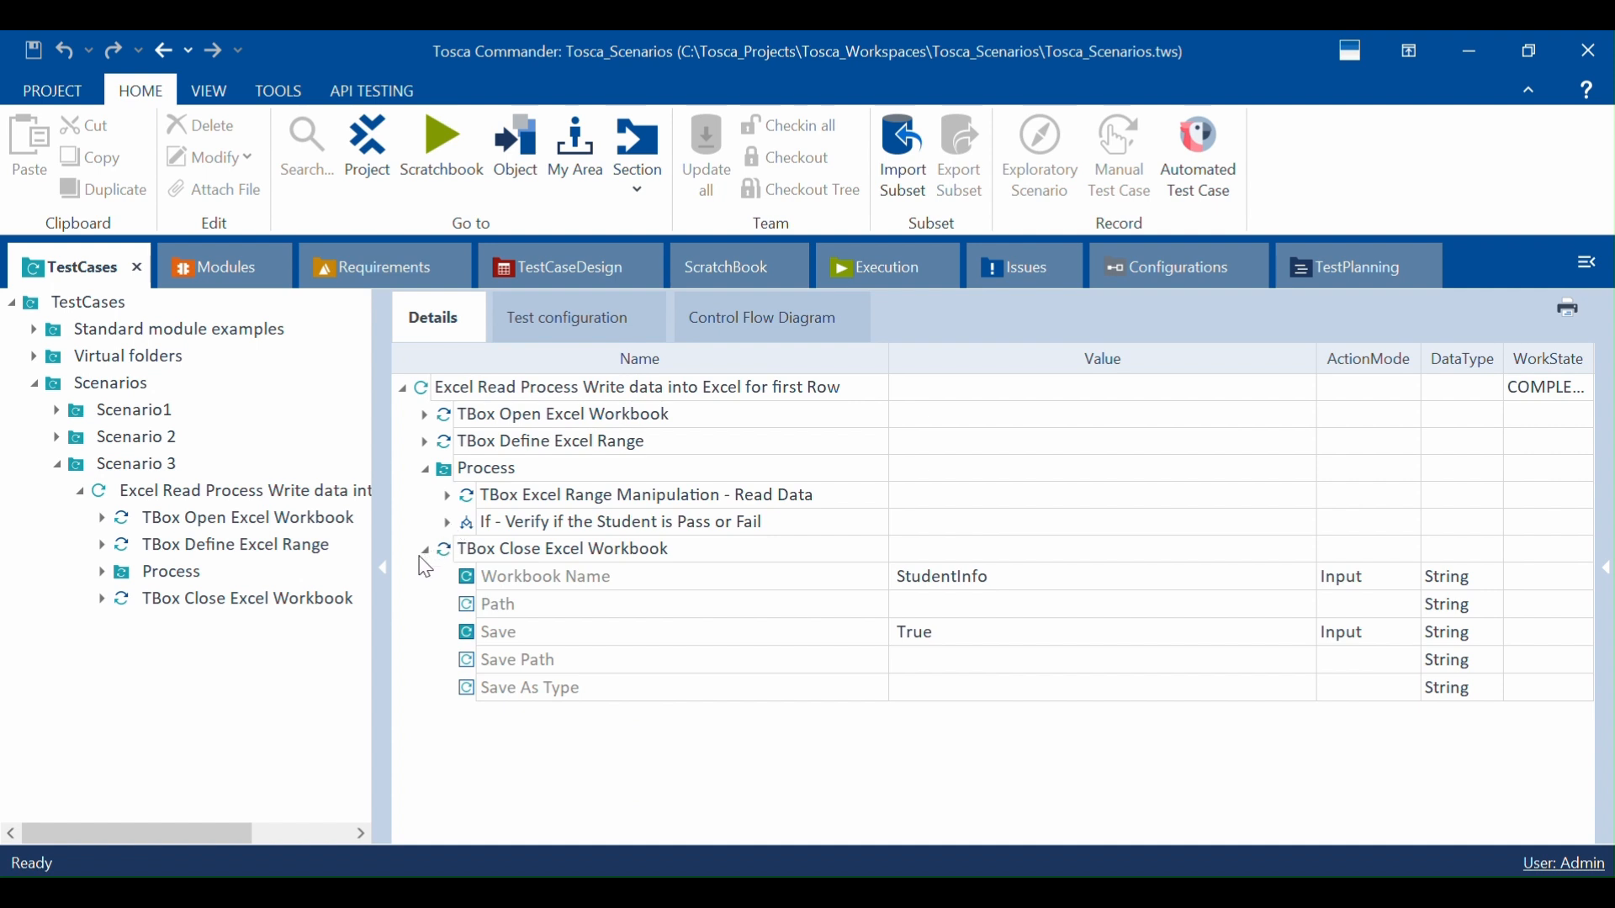
pyautogui.click(425, 551)
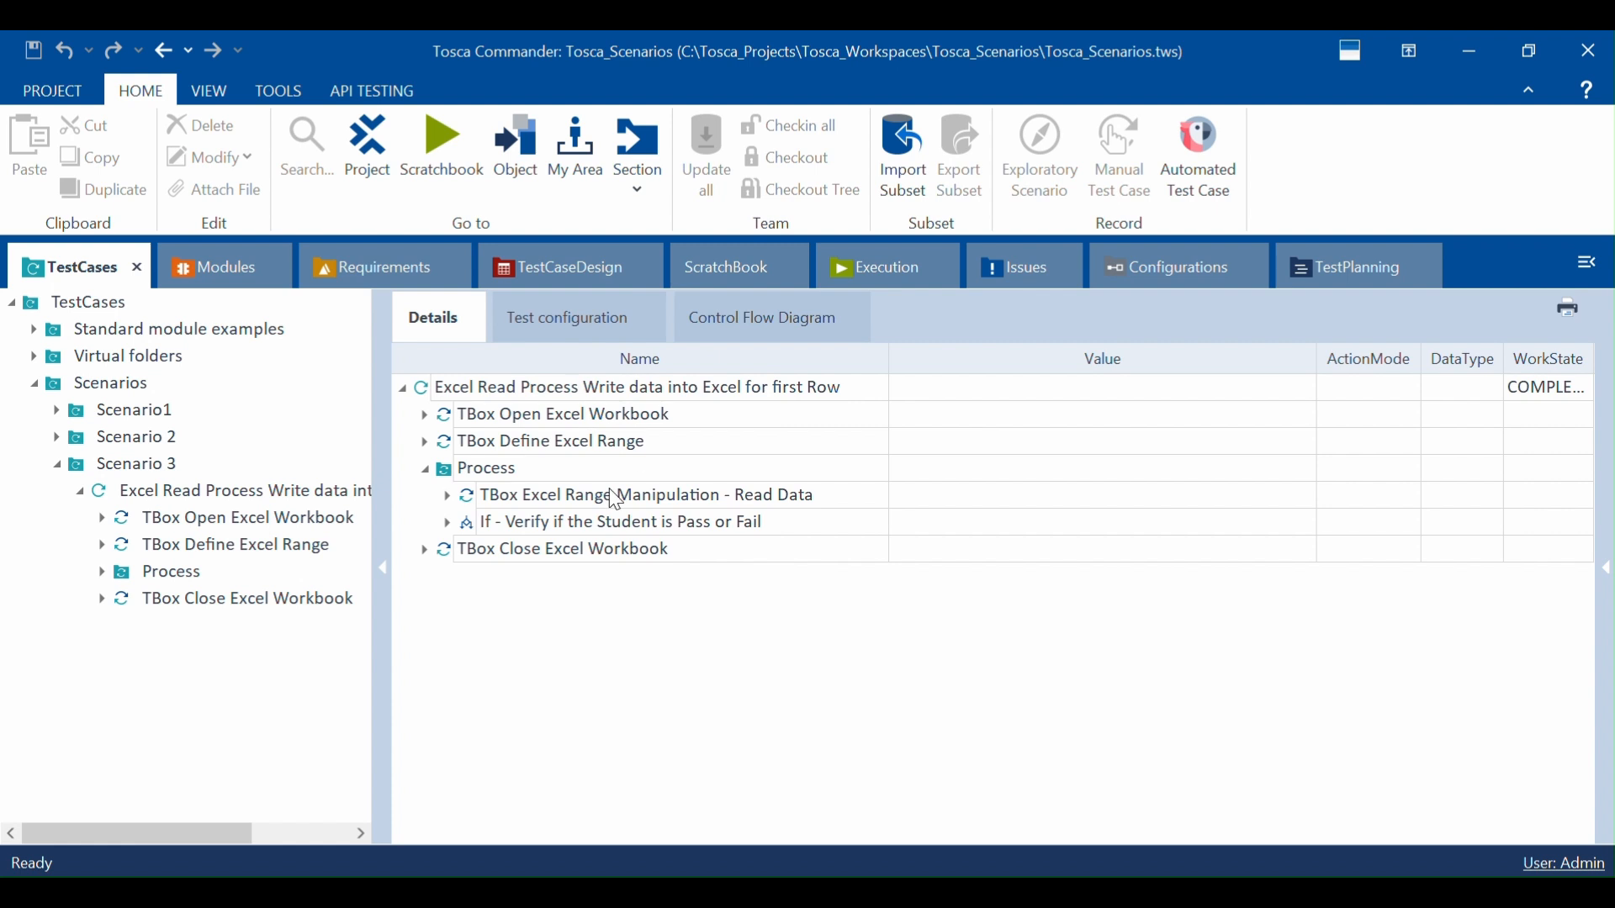
pyautogui.click(791, 389)
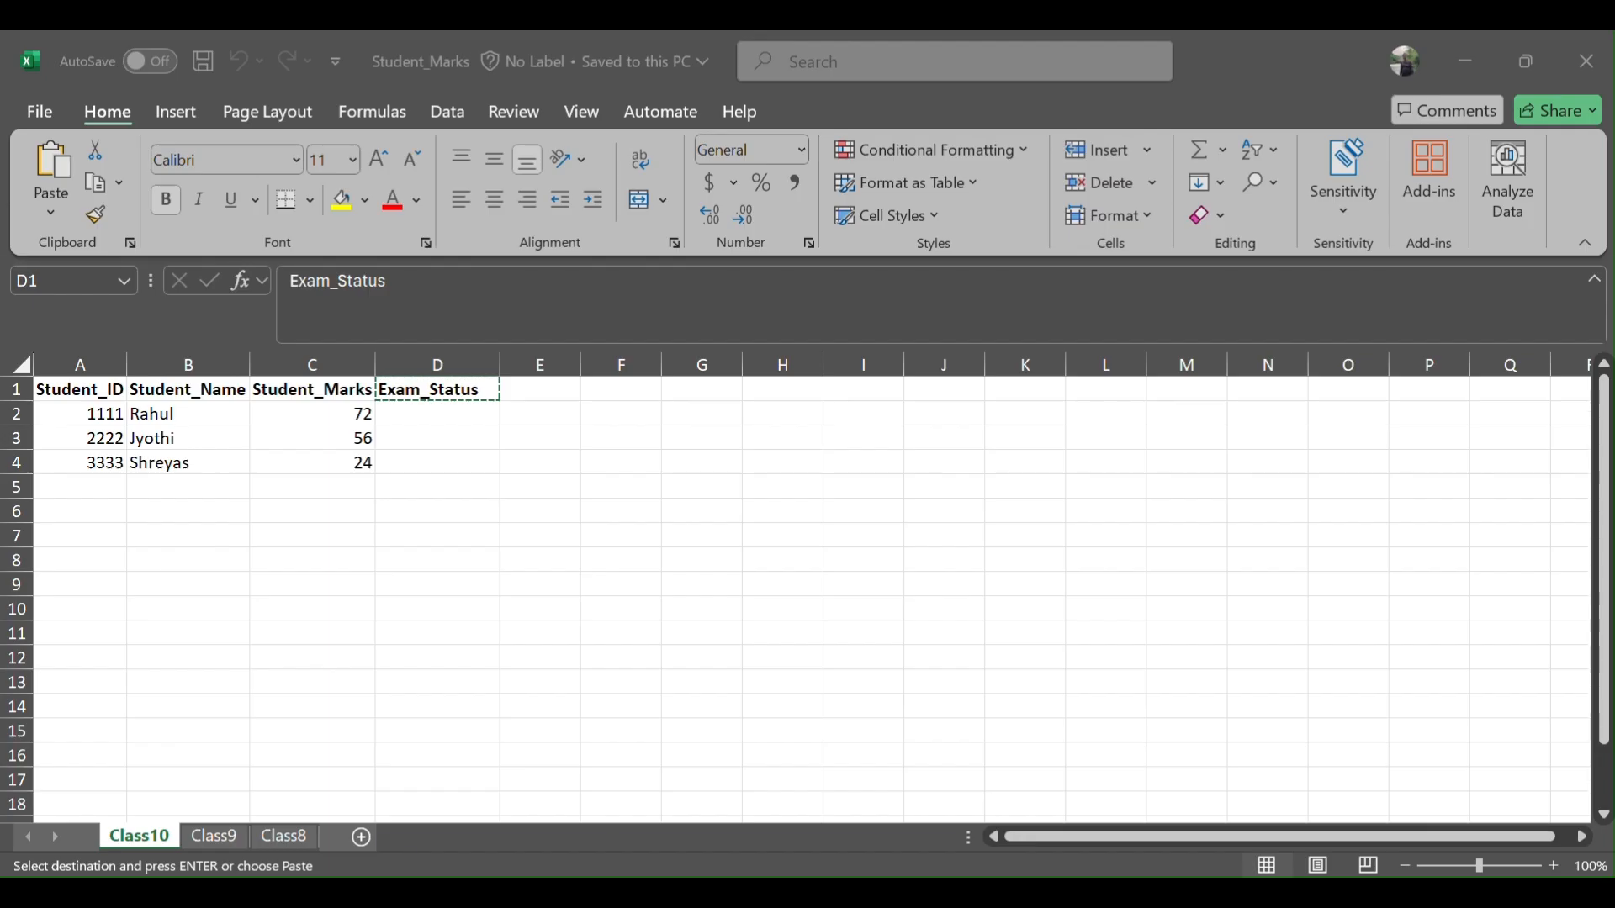
# Step: In the Student_Marks workbook in Excel, cancel the pending copy, check the first student's Exam_Status cell and close the workbook
pyautogui.hotkey('ctrl', 'Home')
pyautogui.press('Escape')
pyautogui.click(423, 409)
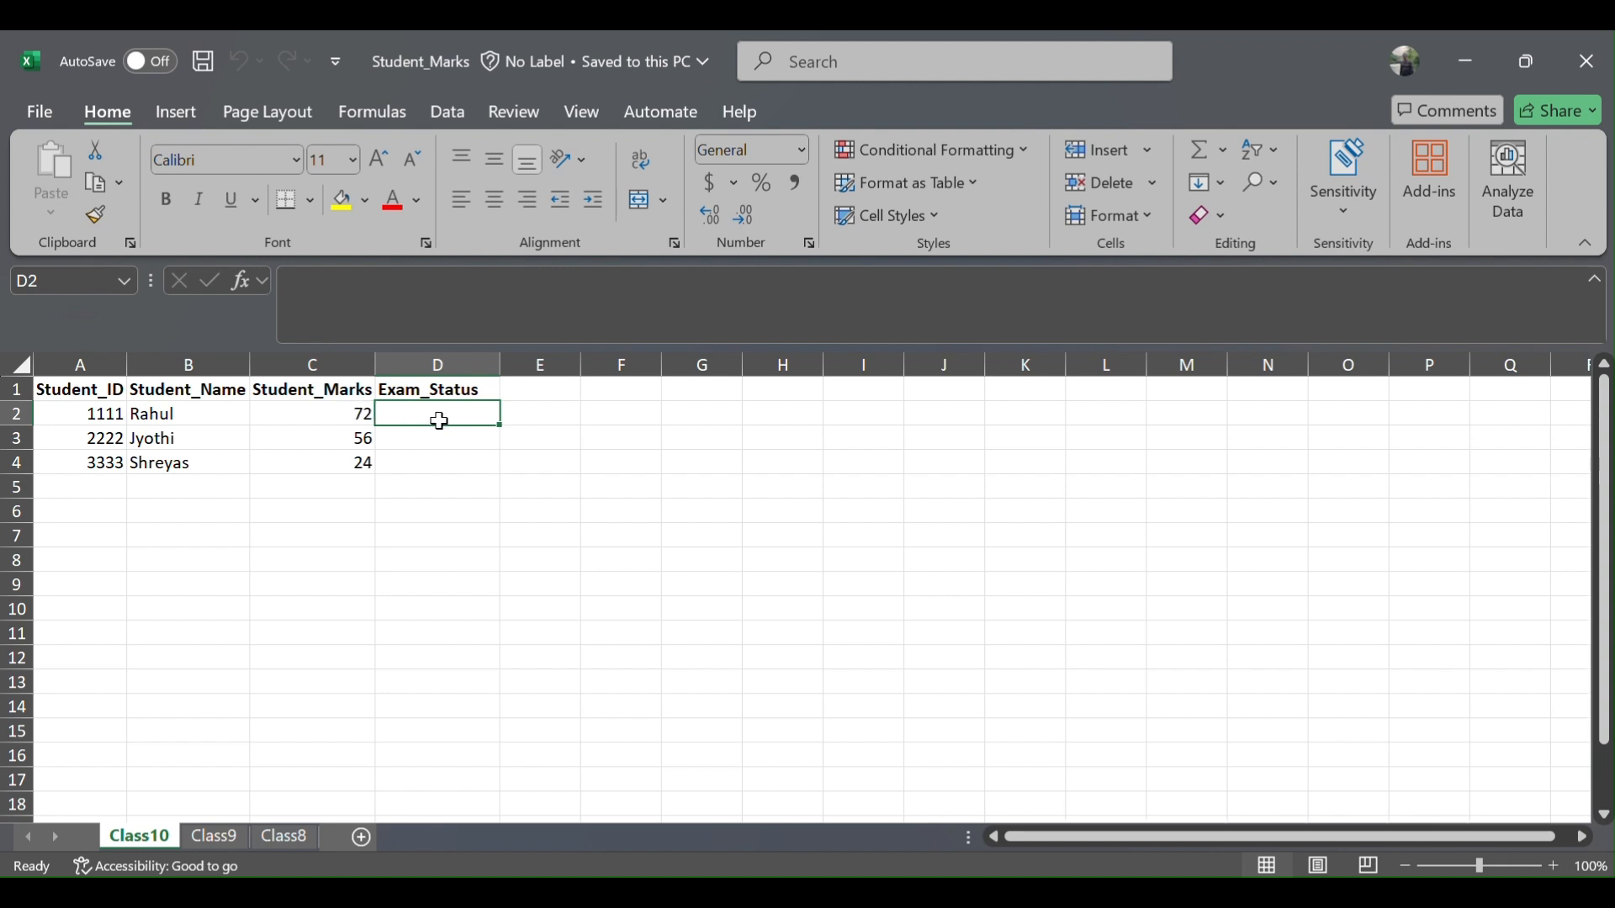
pyautogui.hotkey('ctrl', 'Home')
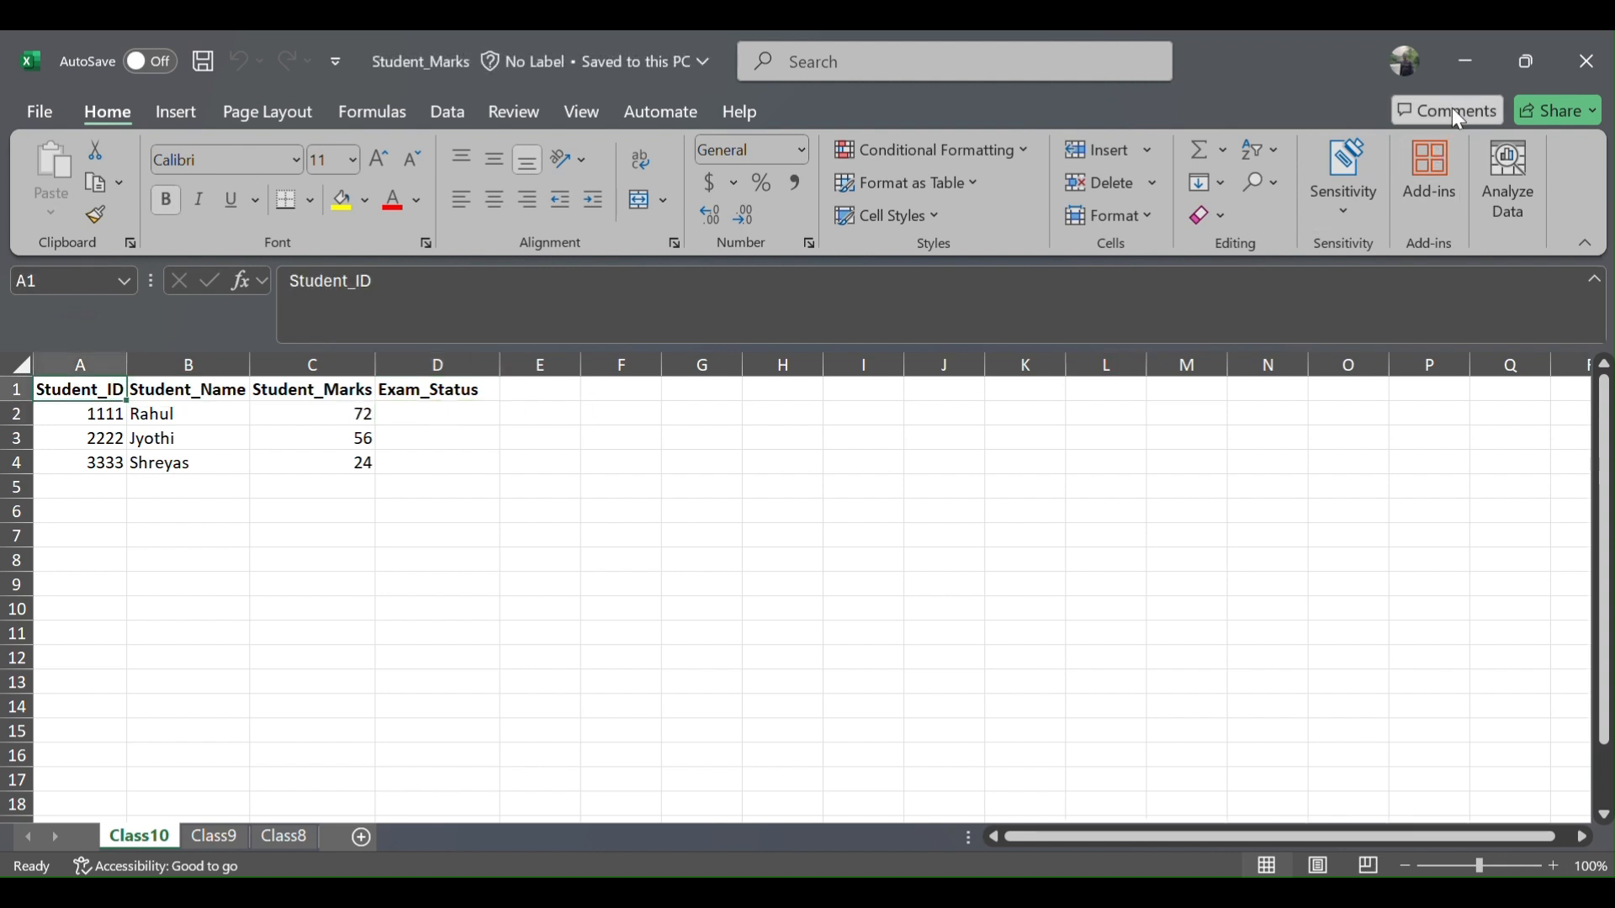
pyautogui.click(1581, 66)
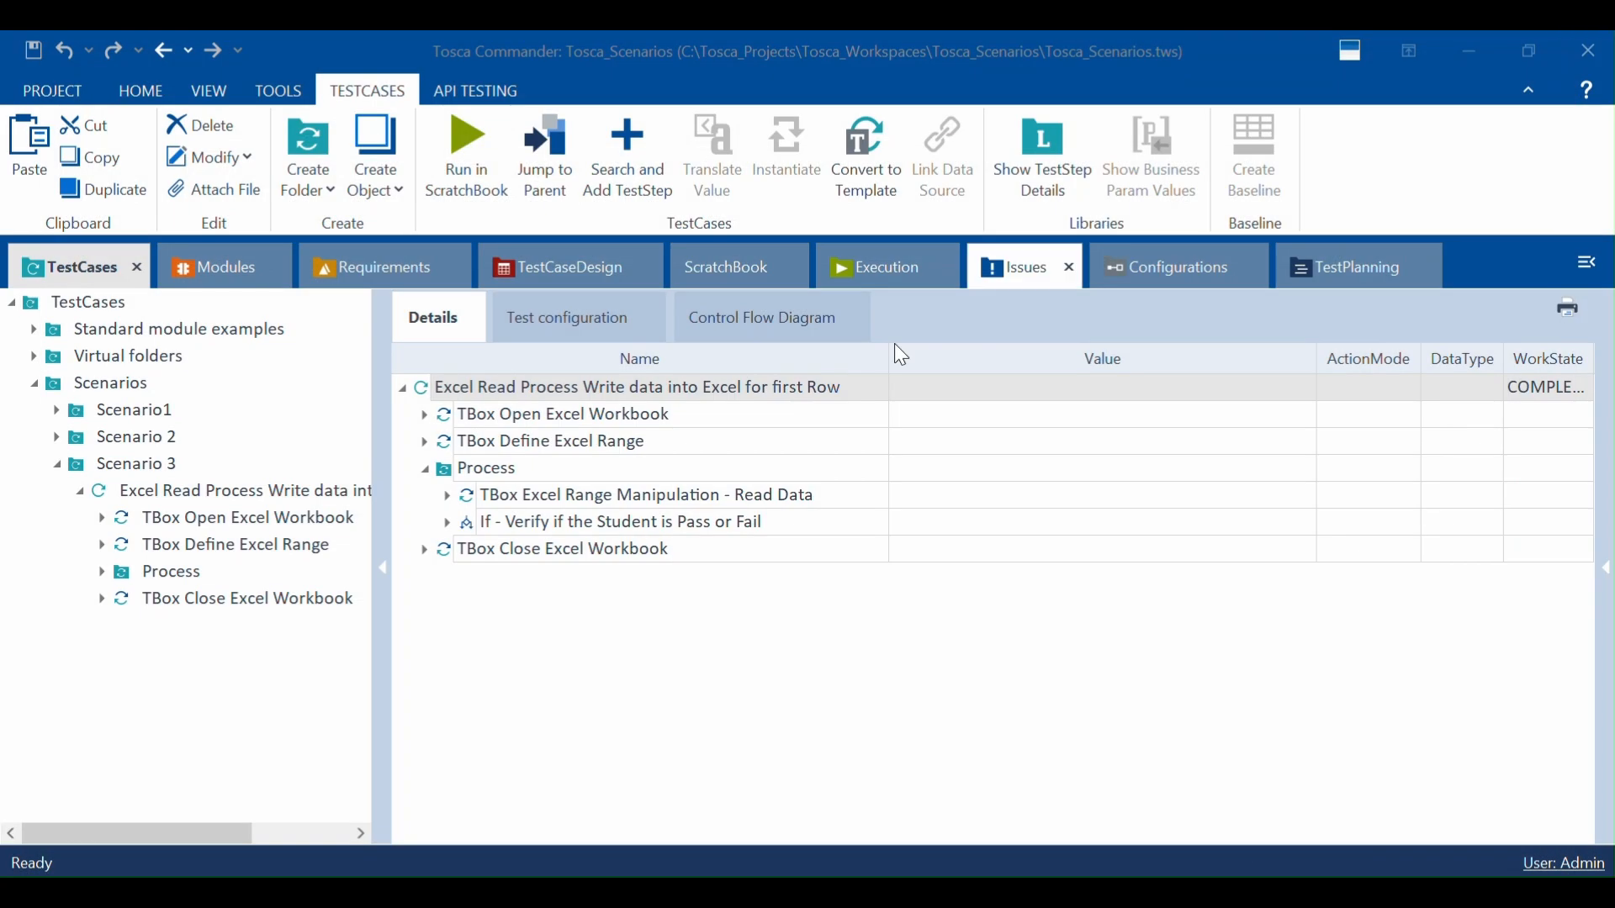
# Step: Run the Scenario 3 test case that reads, processes and writes Excel data for the first row in ScratchBook
pyautogui.click(153, 493)
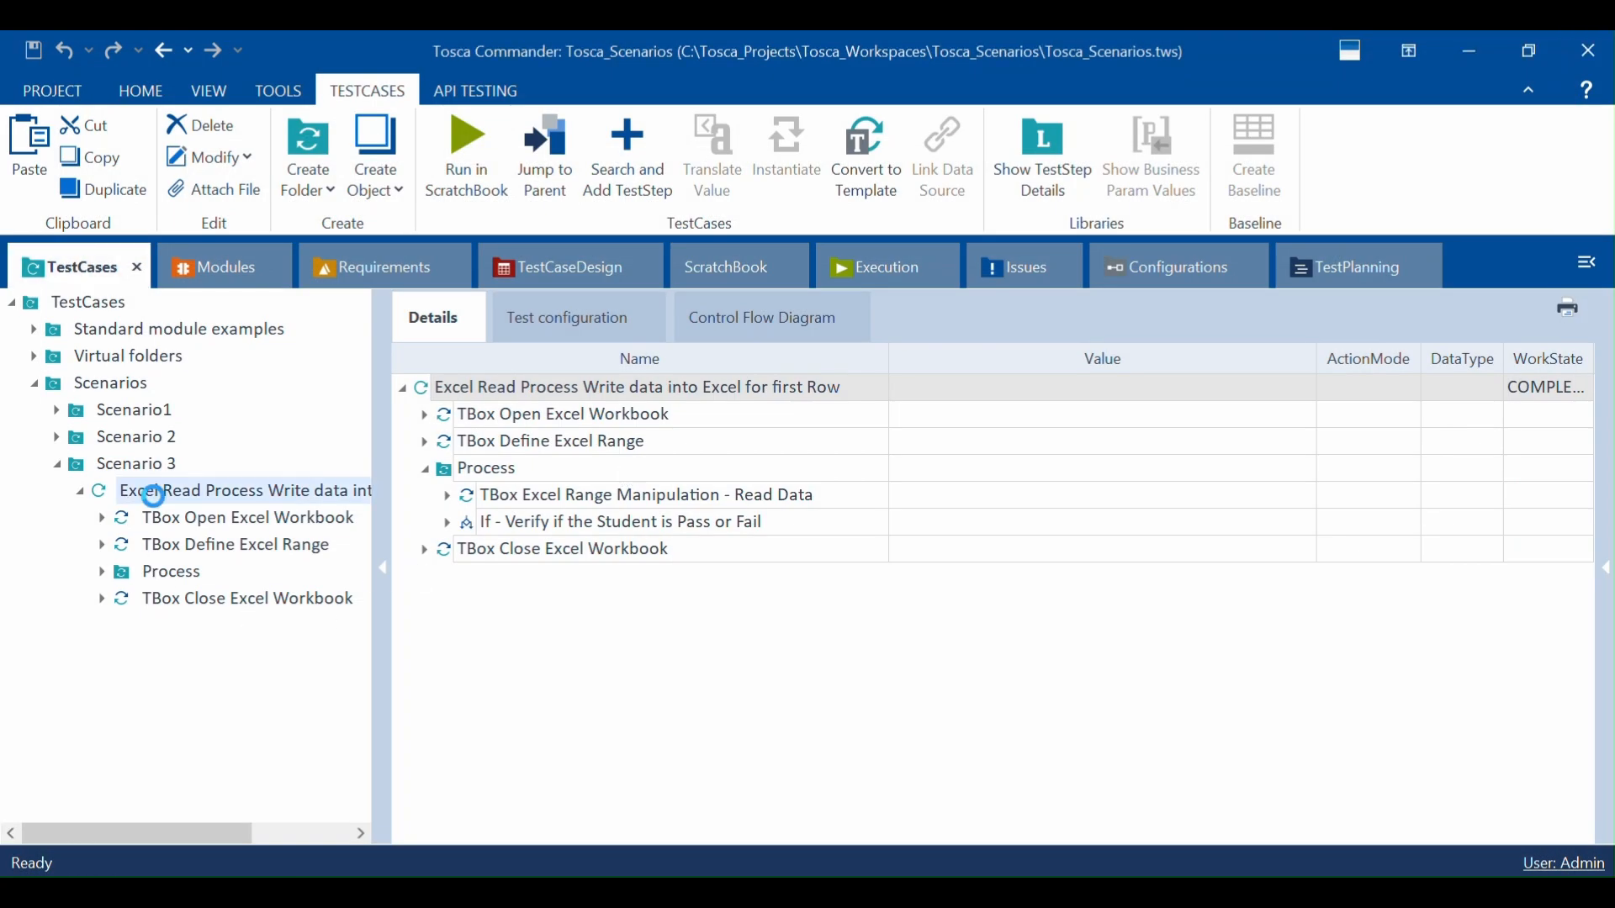
pyautogui.rightClick(153, 494)
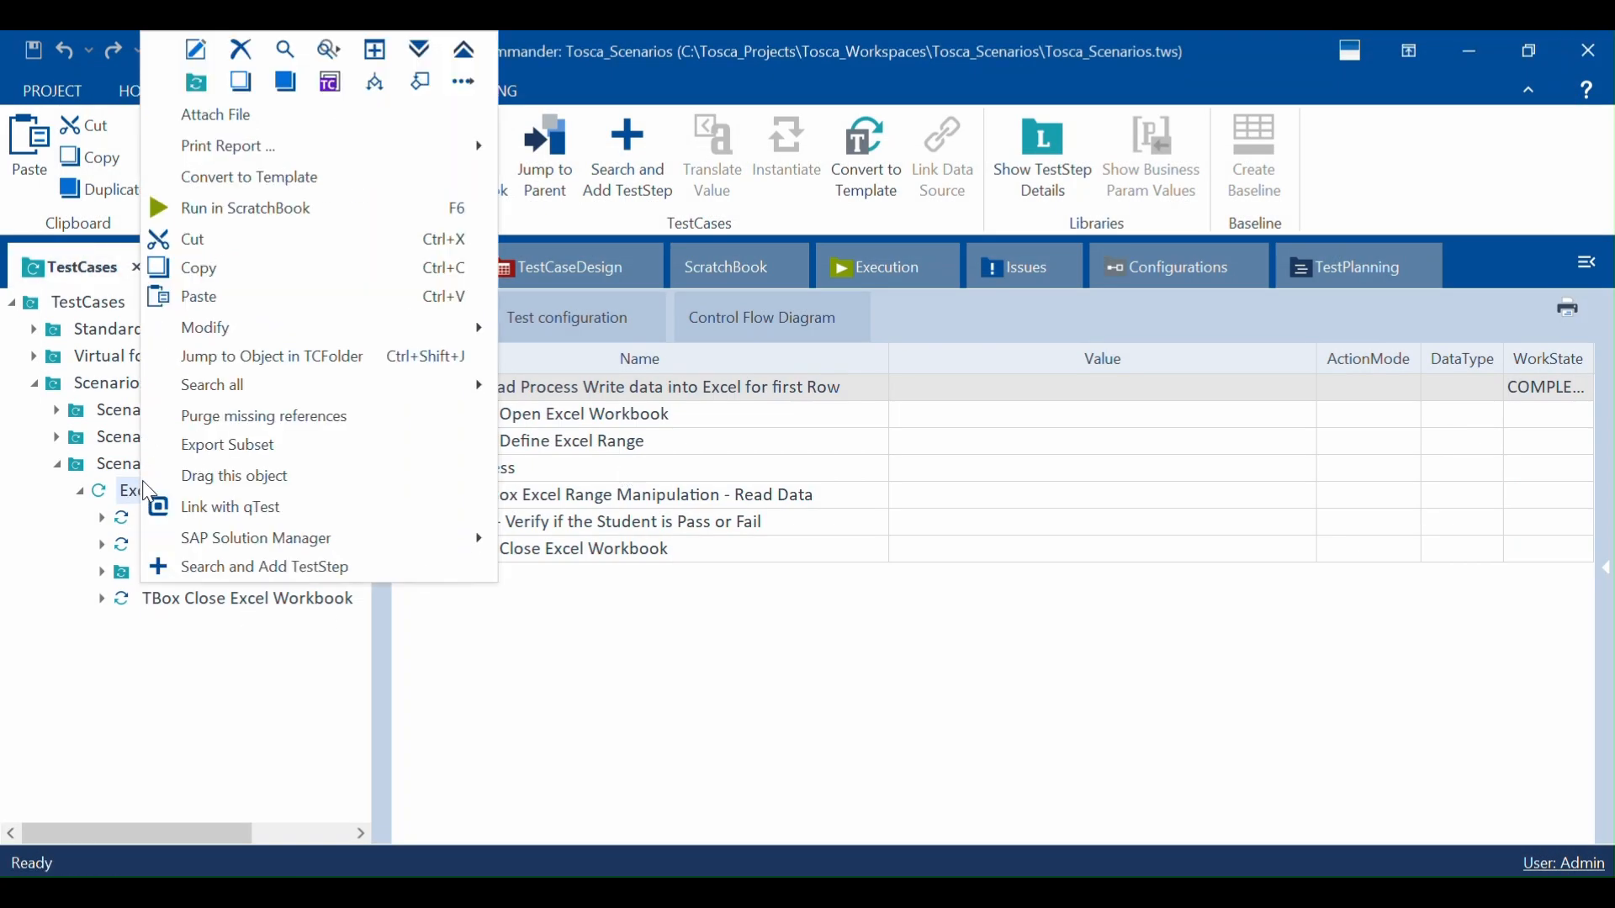
pyautogui.click(283, 210)
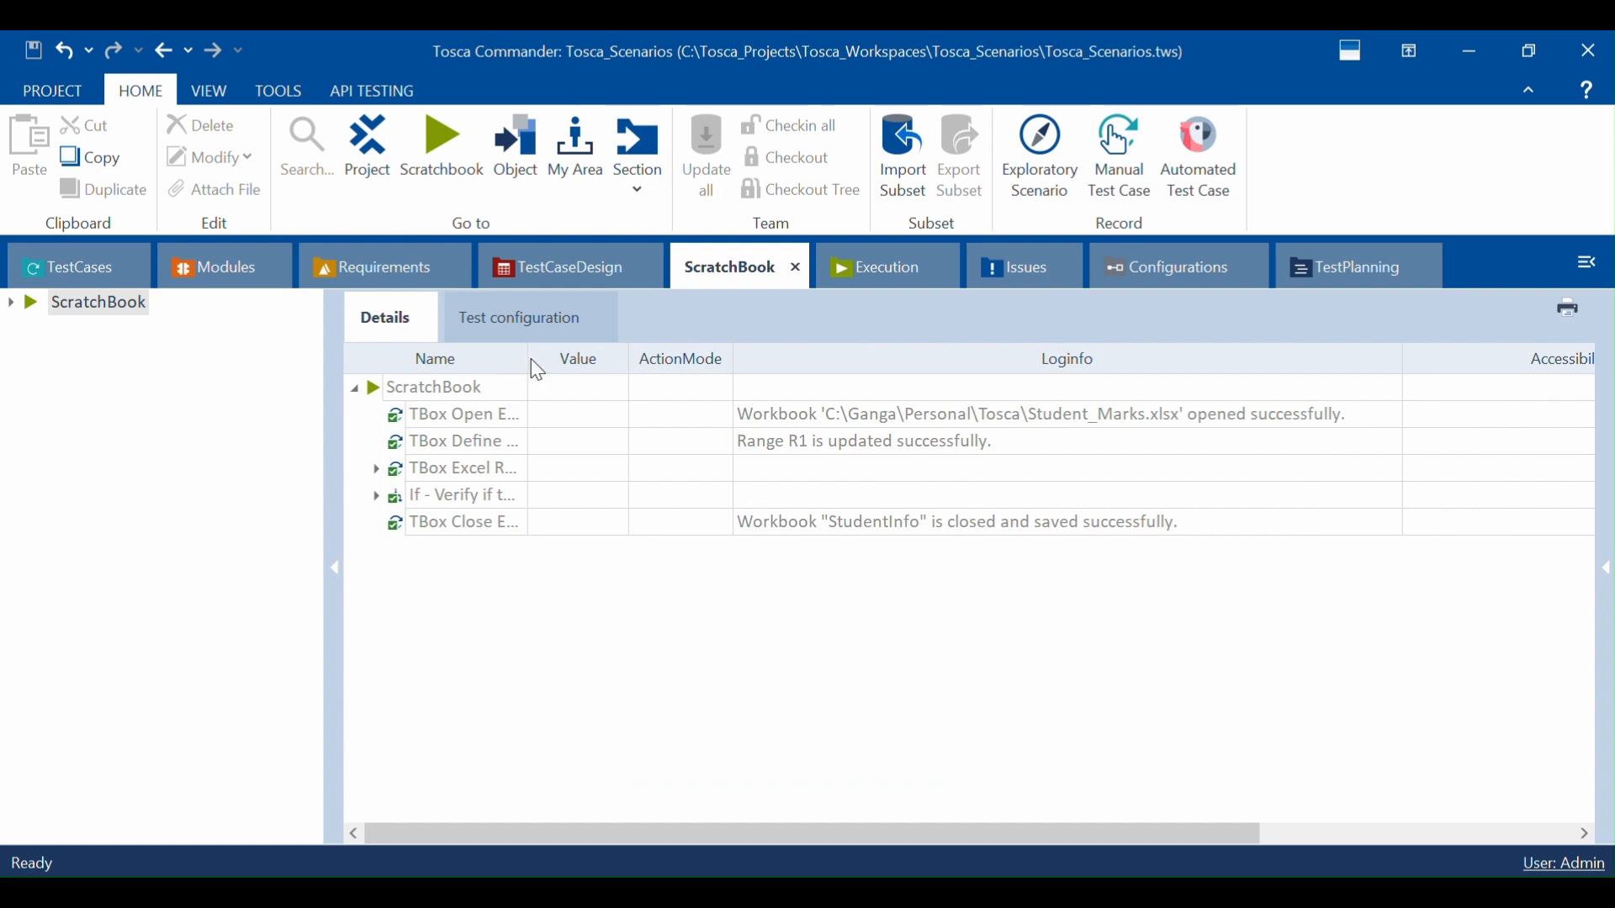
# Step: Widen the results' Name column and expand the Read Data result down to Student_Marks to read its buffer log entry
pyautogui.moveTo(529, 360); pyautogui.dragTo(620, 360)
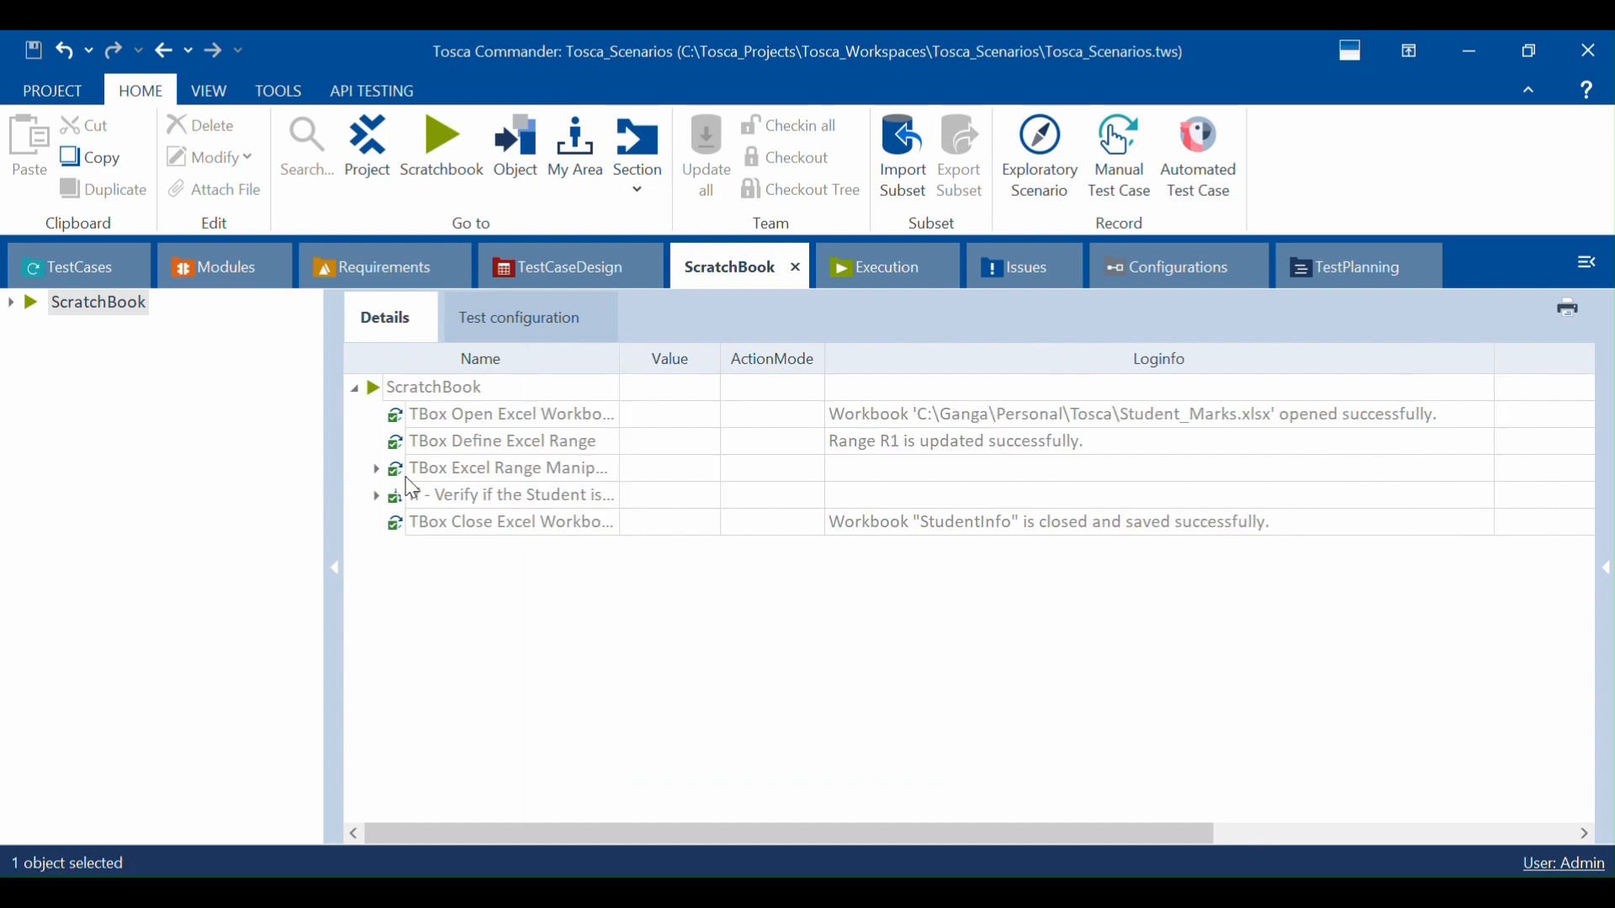
pyautogui.click(376, 497)
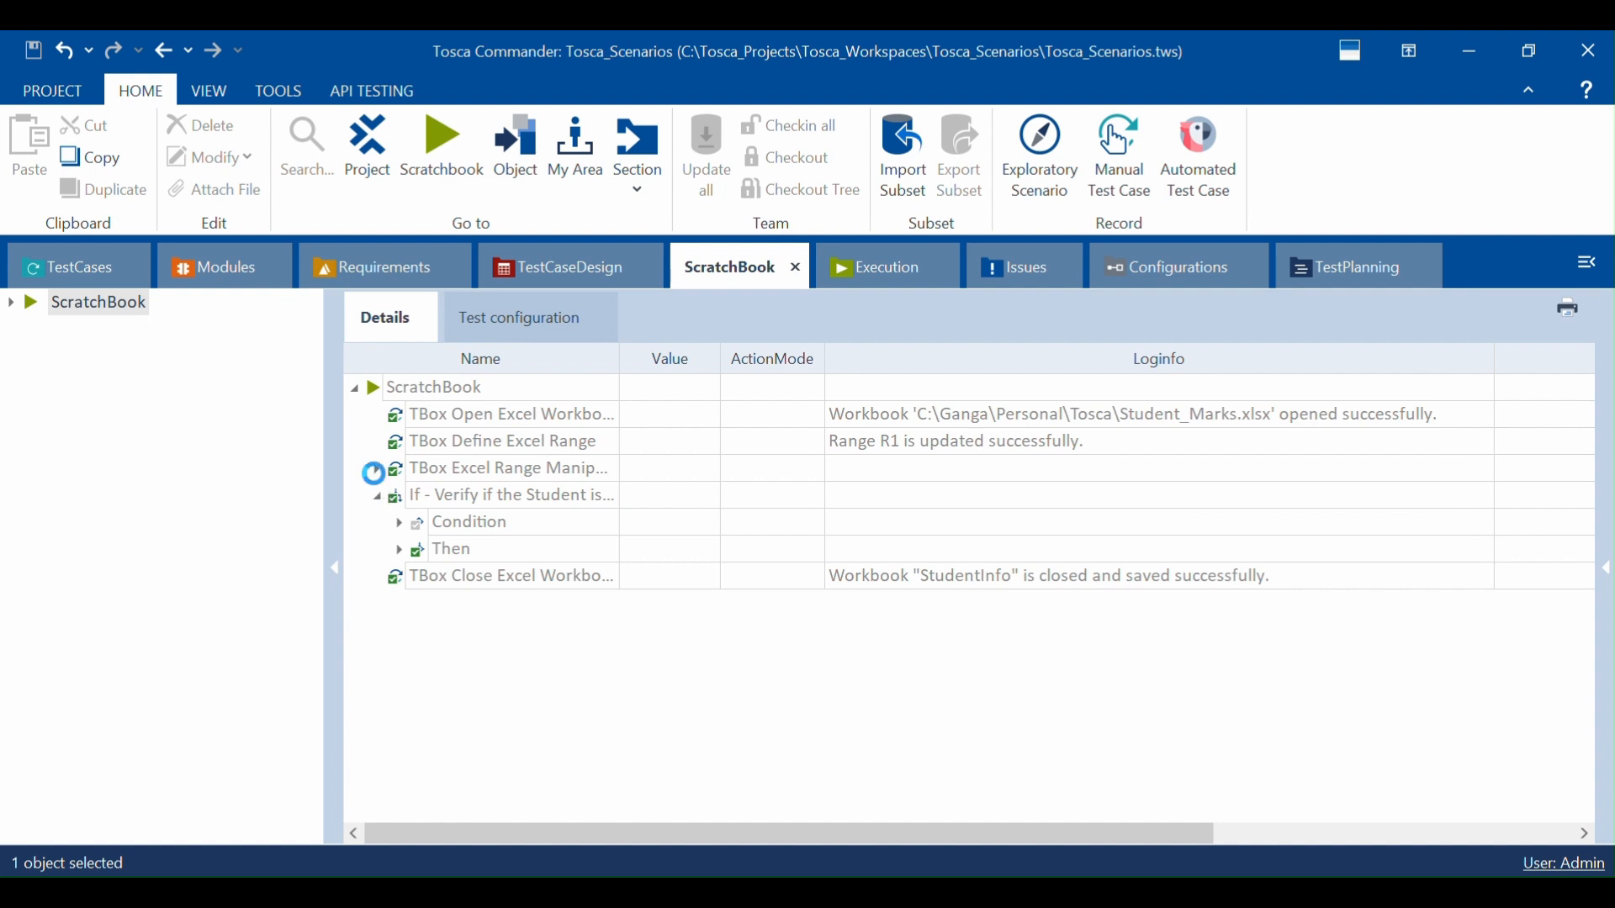
pyautogui.click(377, 470)
pyautogui.click(400, 496)
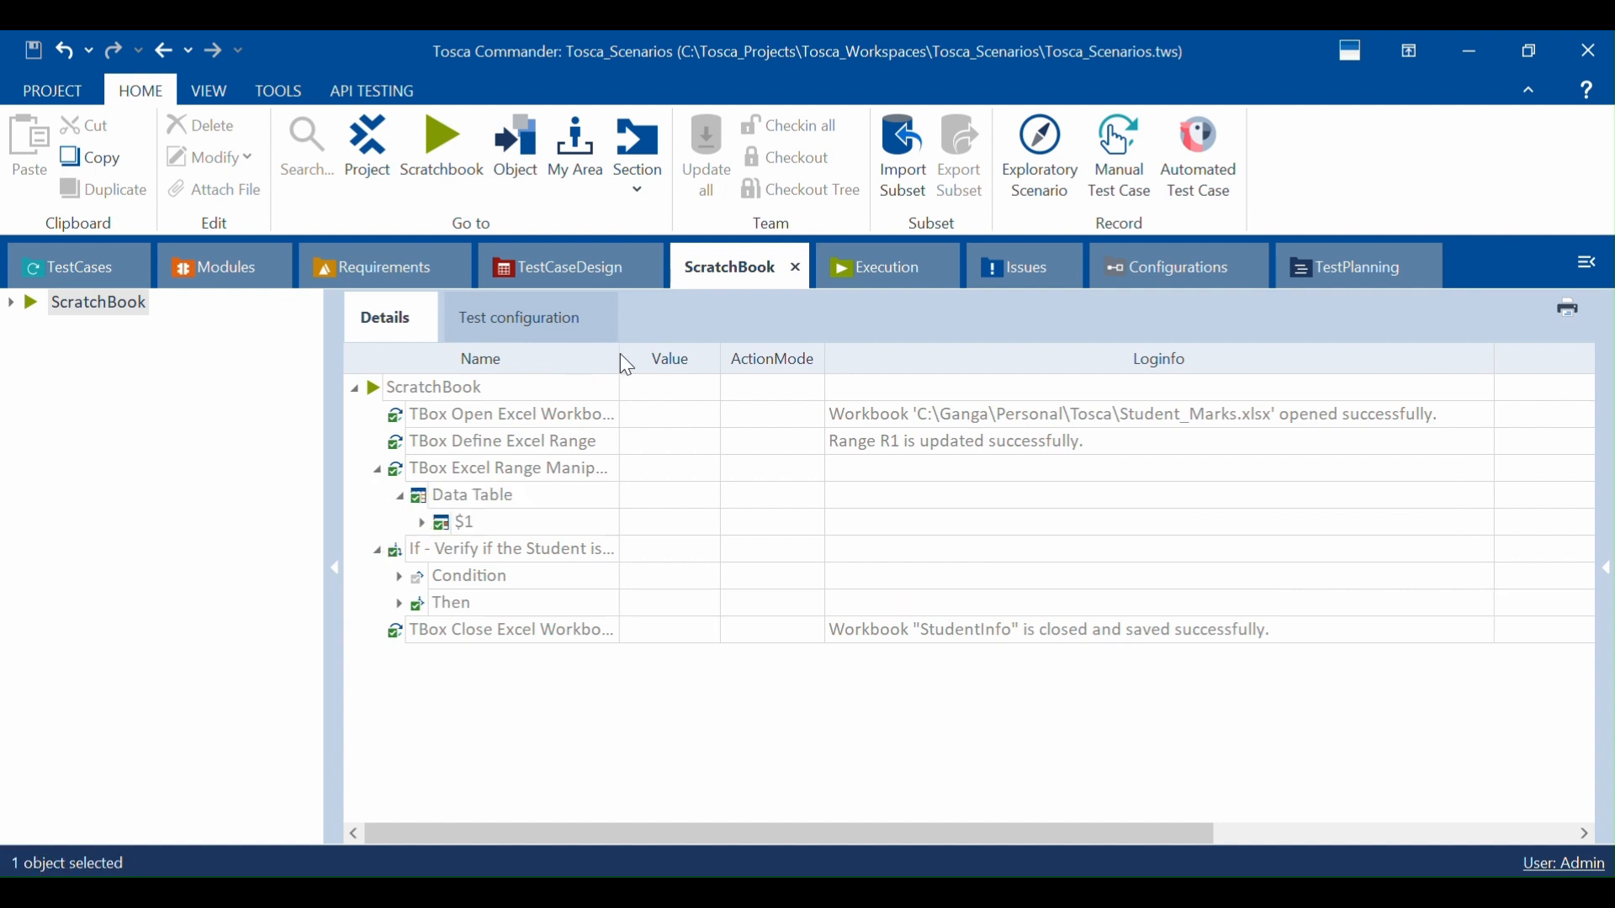
pyautogui.moveTo(621, 354); pyautogui.dragTo(775, 372)
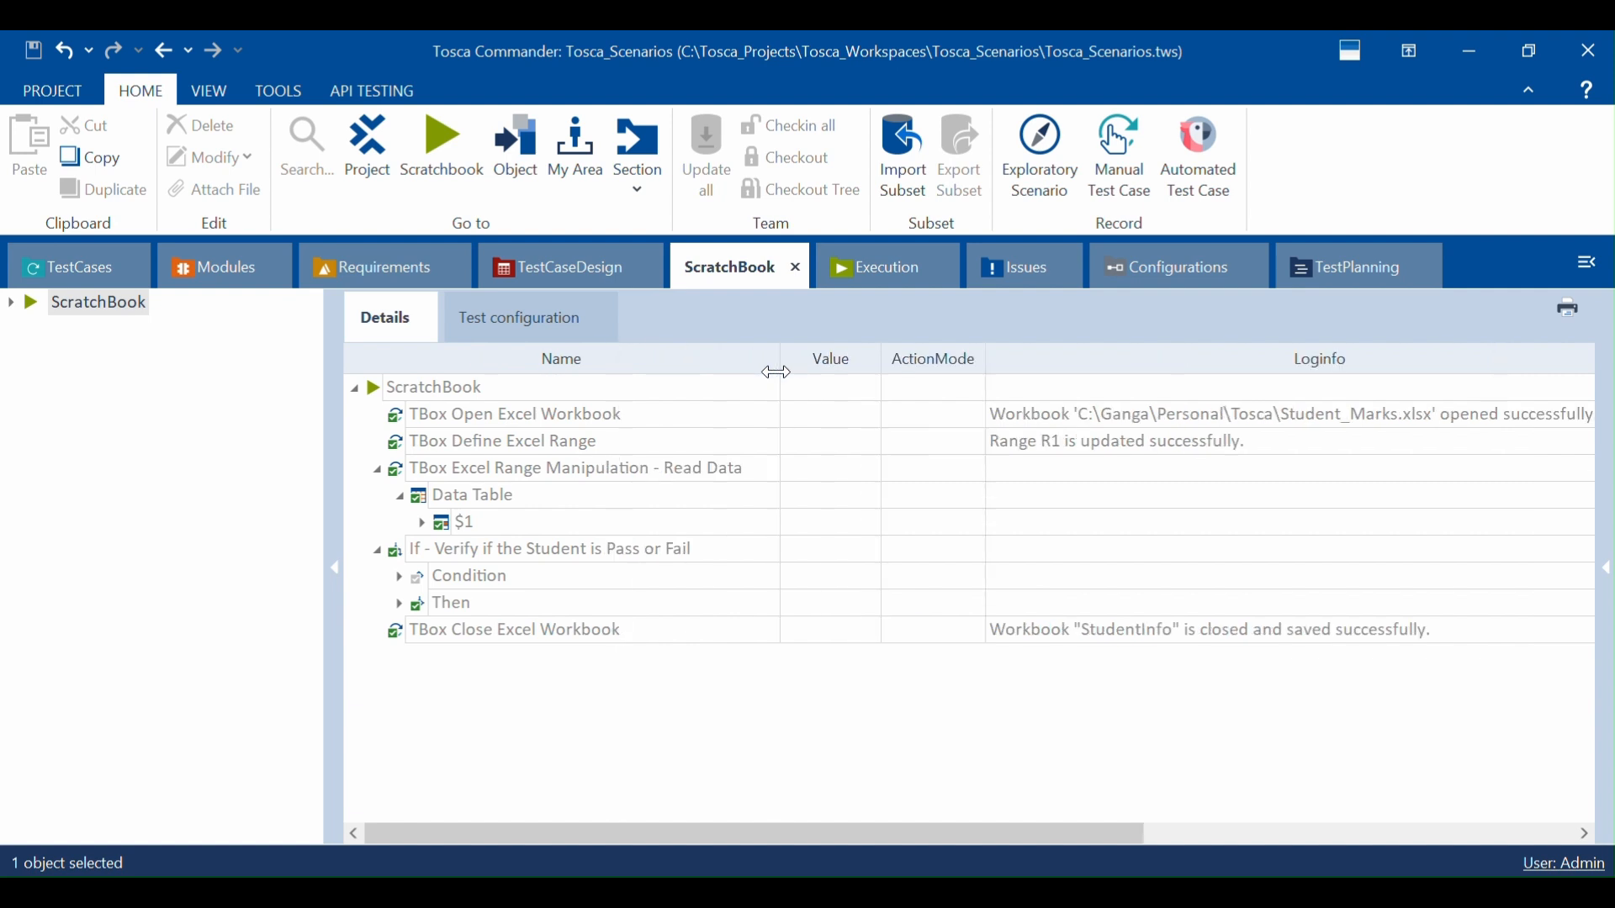
pyautogui.click(425, 523)
pyautogui.click(1255, 559)
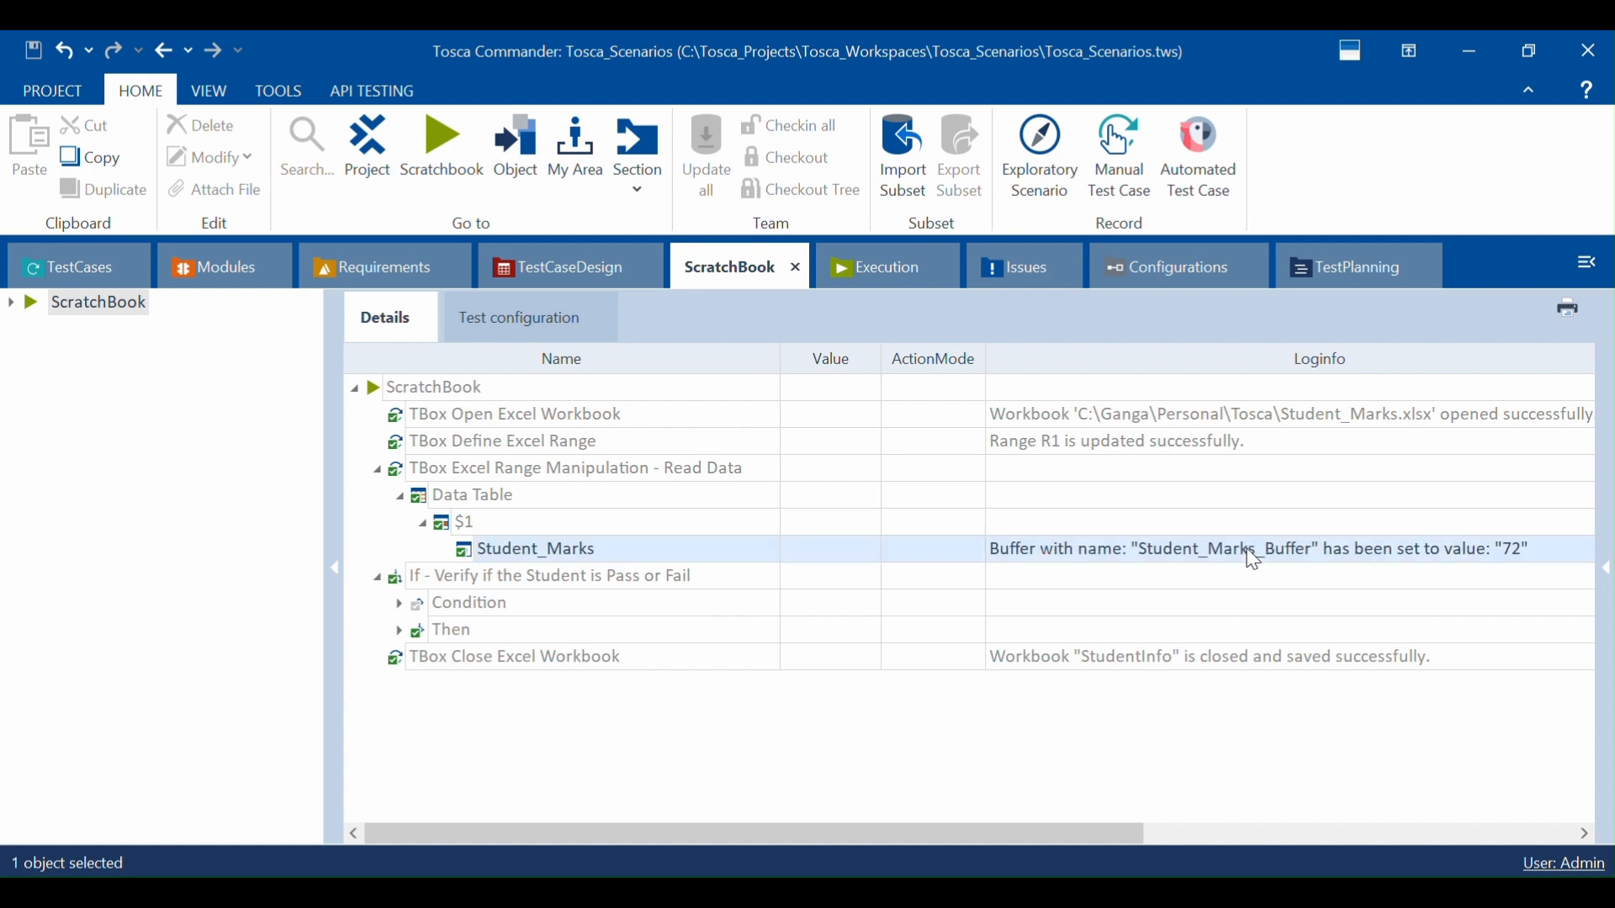
pyautogui.click(1524, 542)
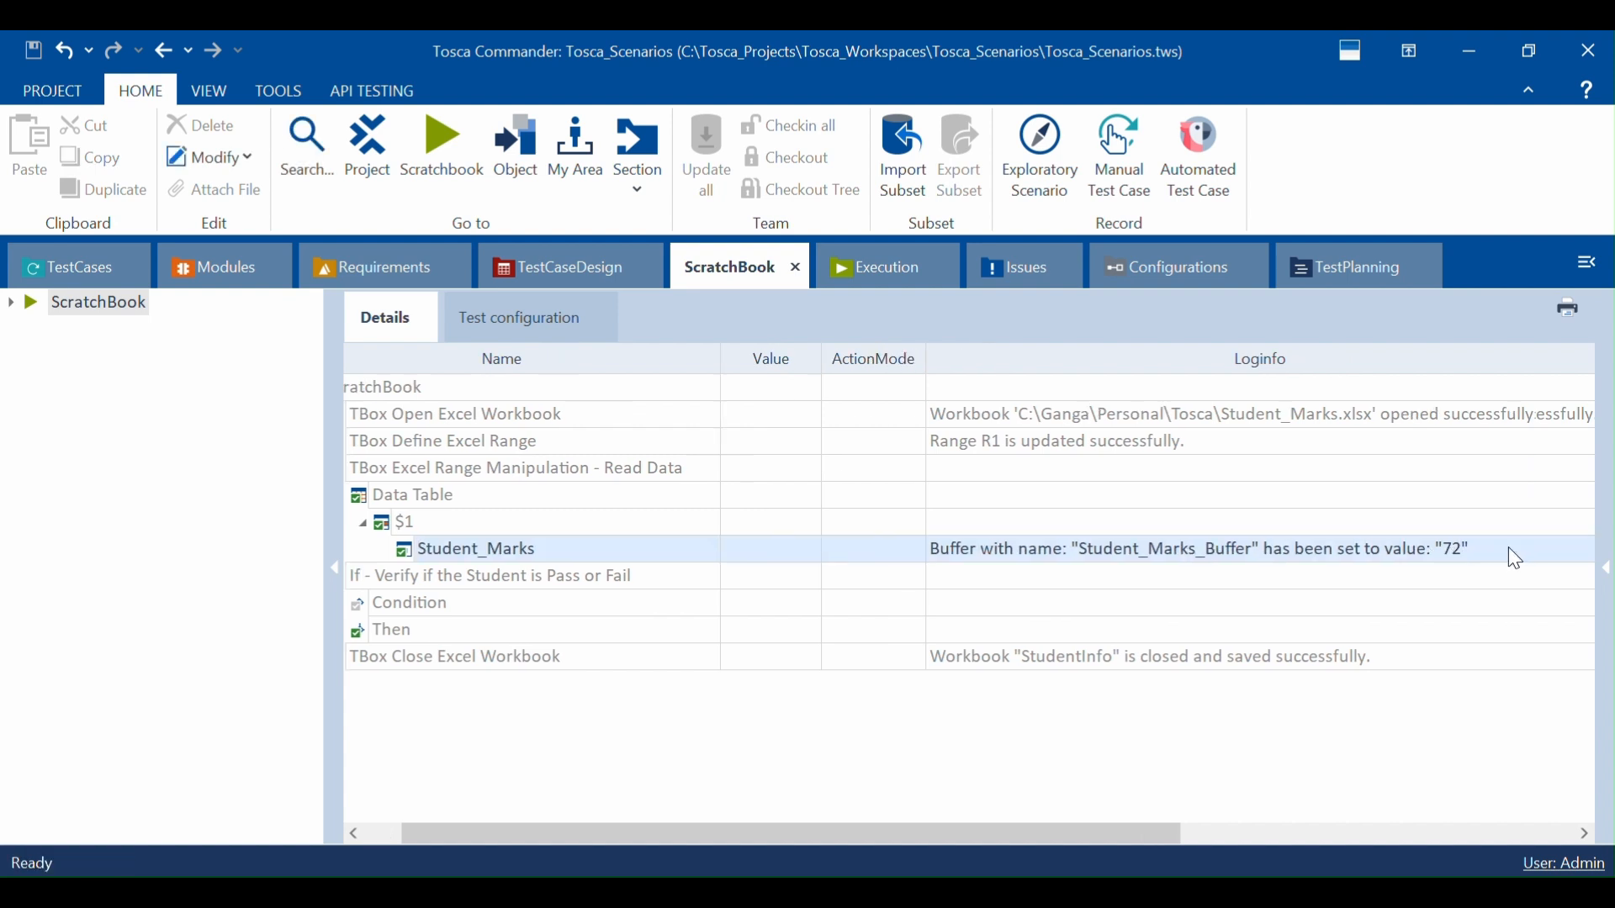
pyautogui.click(378, 841)
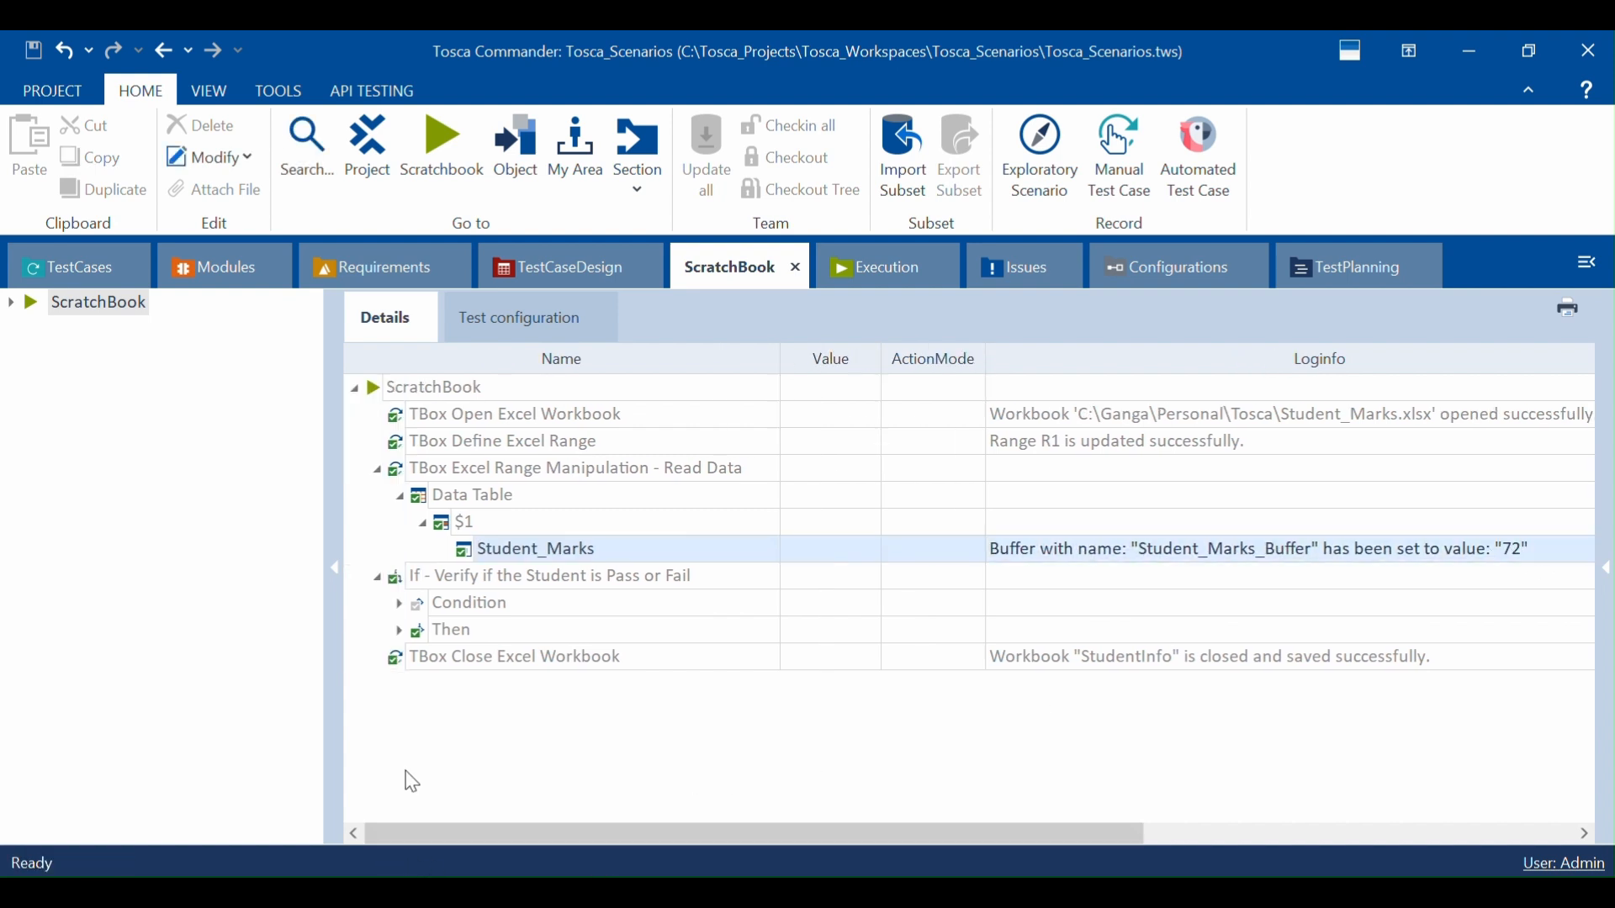
# Step: Expand the Condition and Then results down to Expression and Exam_Status to examine the evaluation and Write PASS logs
pyautogui.click(399, 604)
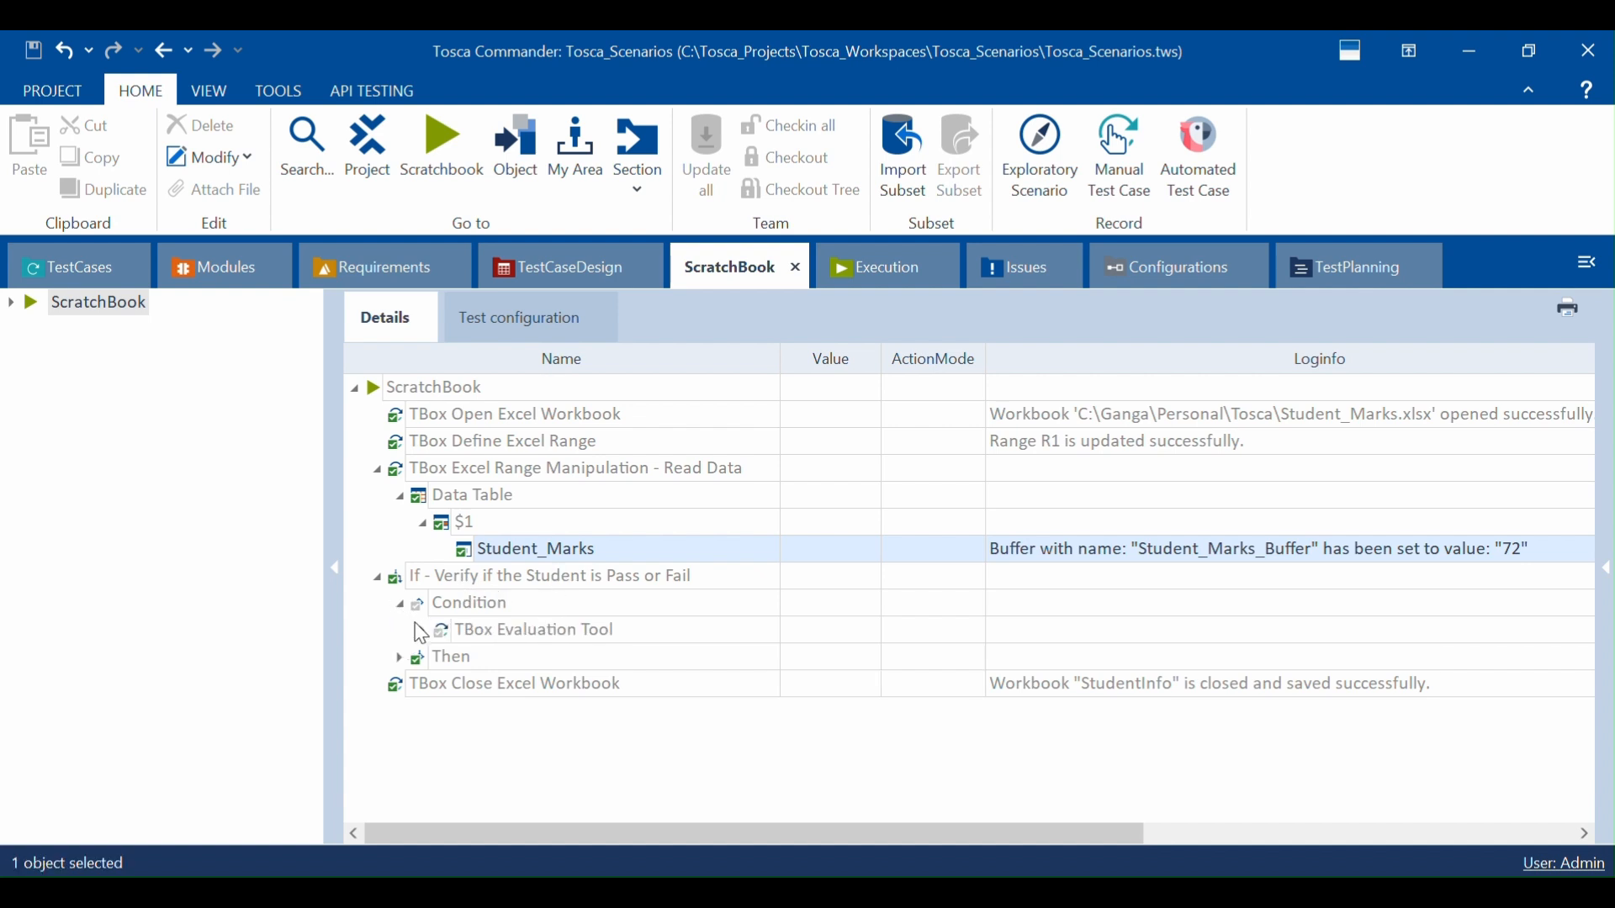
pyautogui.click(421, 632)
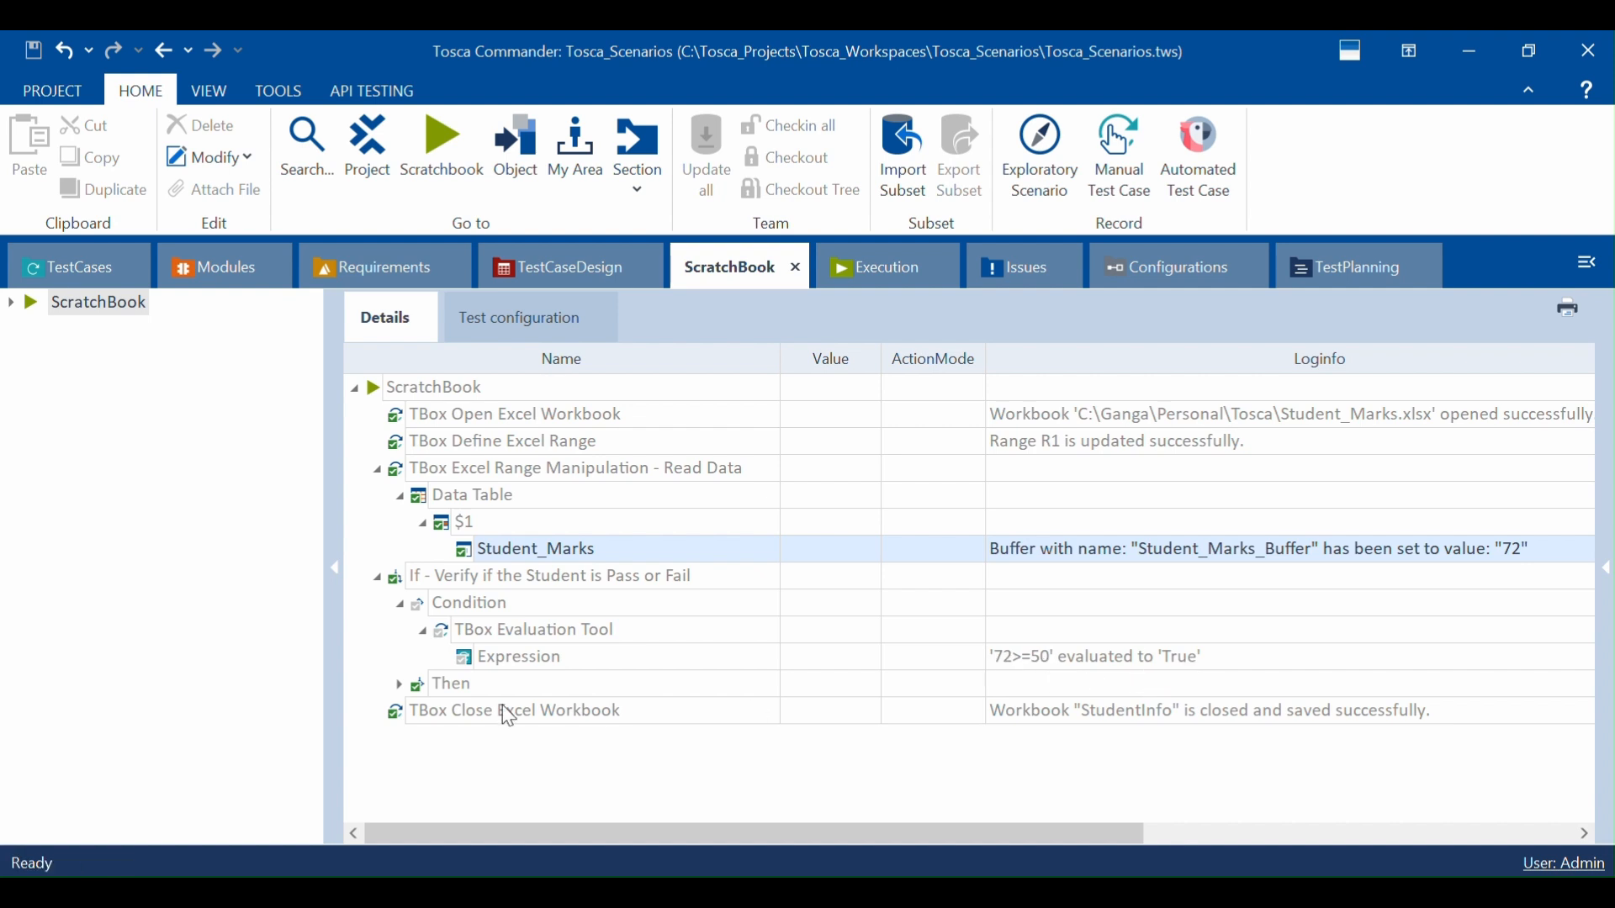
pyautogui.click(401, 685)
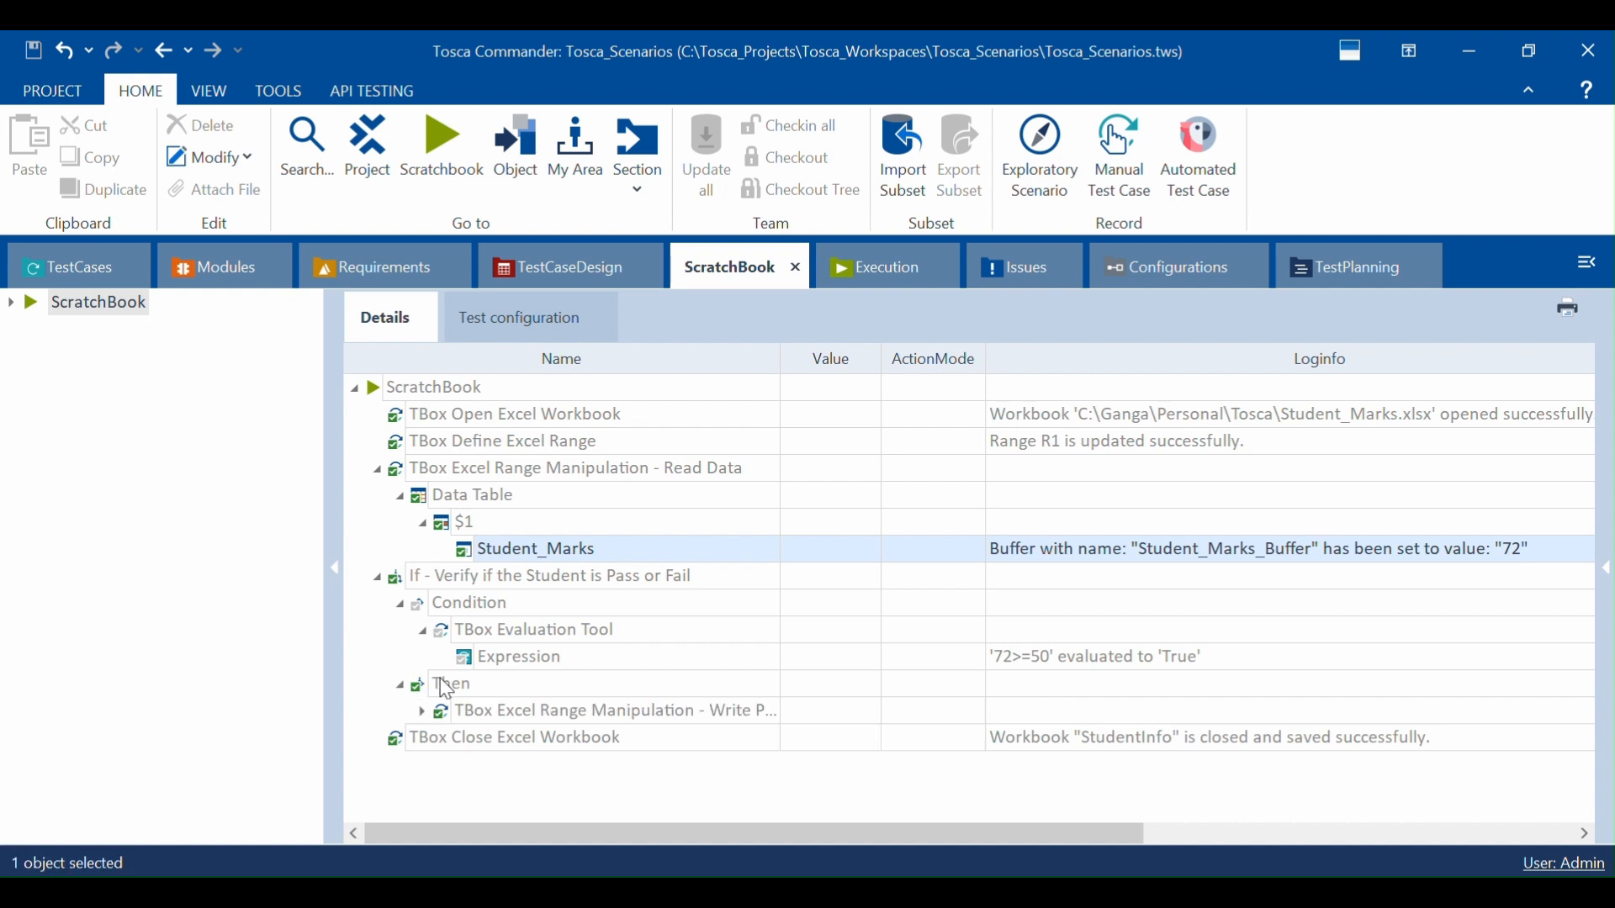
pyautogui.click(421, 714)
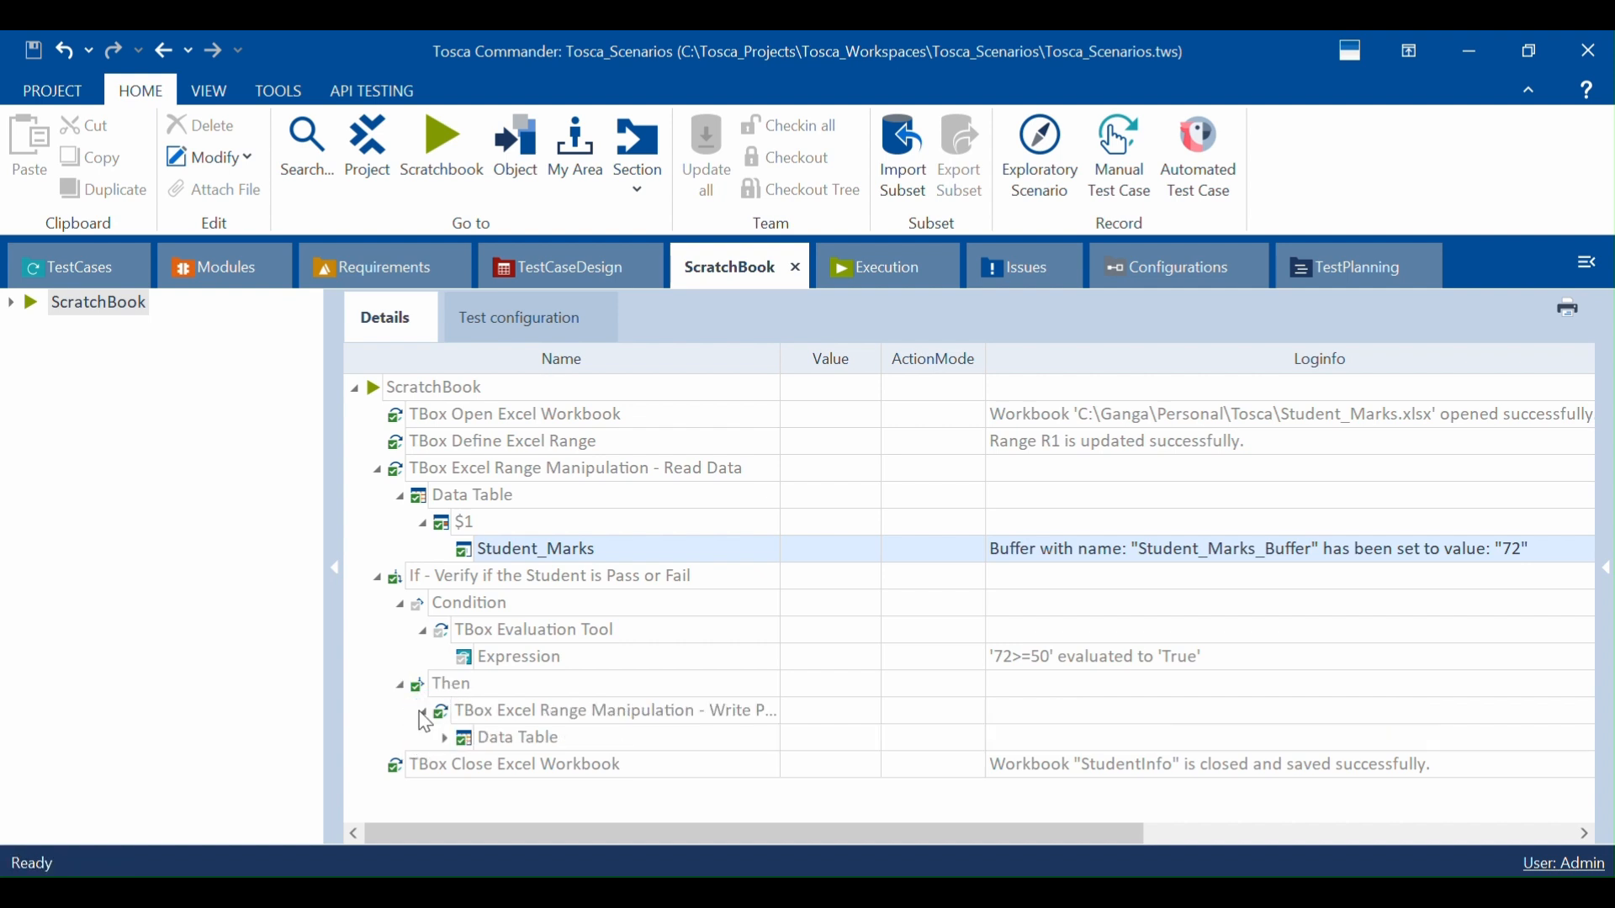
pyautogui.click(445, 739)
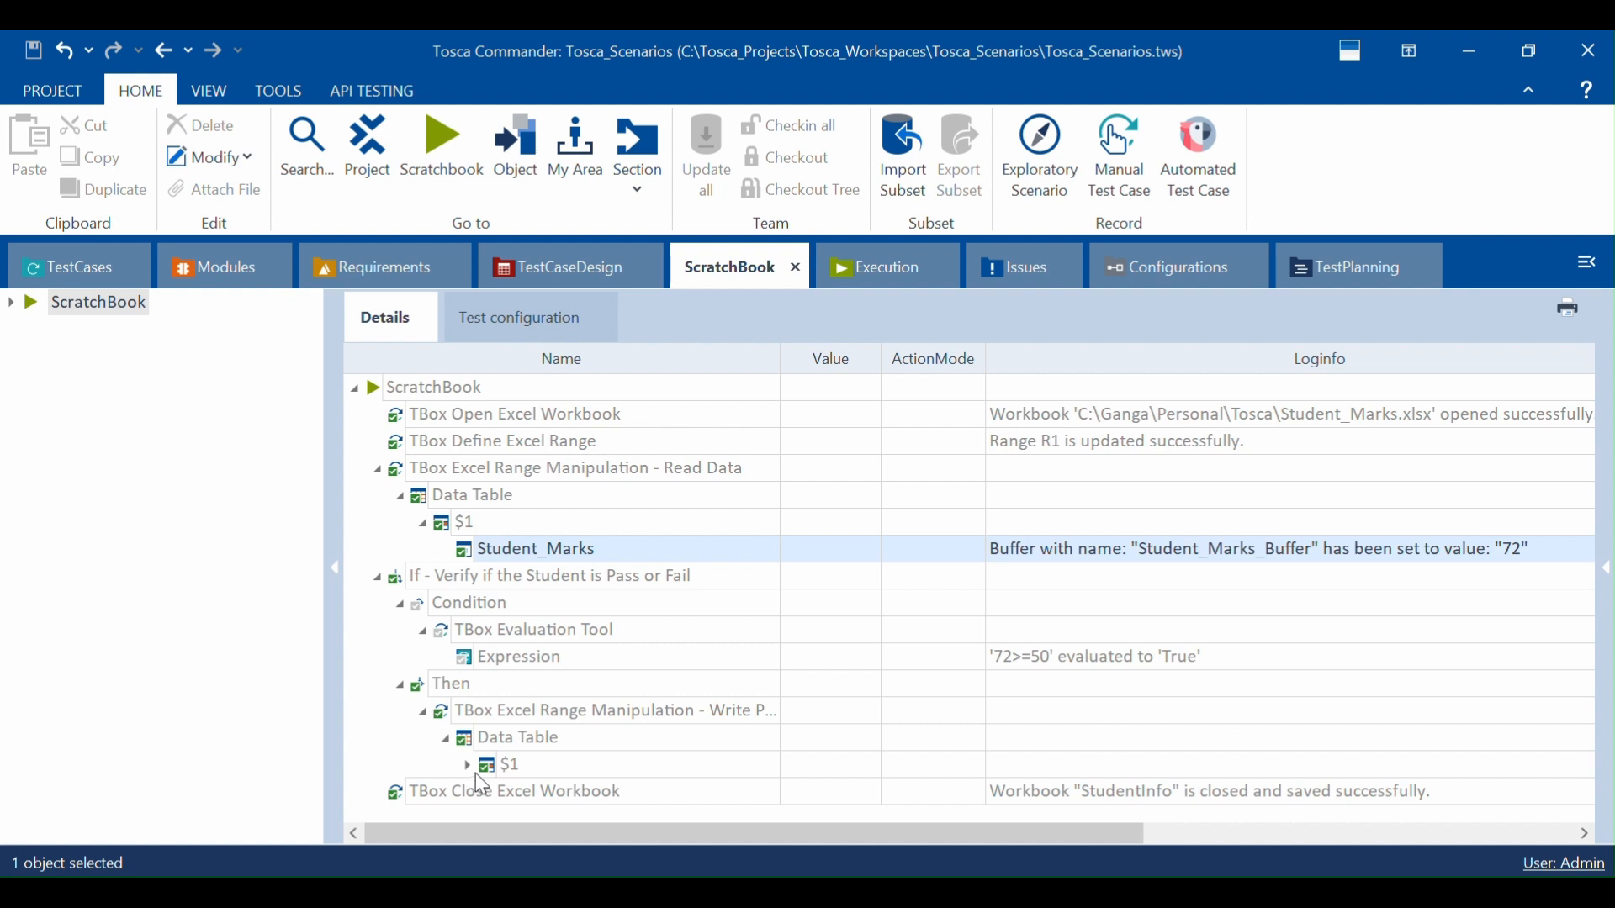
pyautogui.click(470, 768)
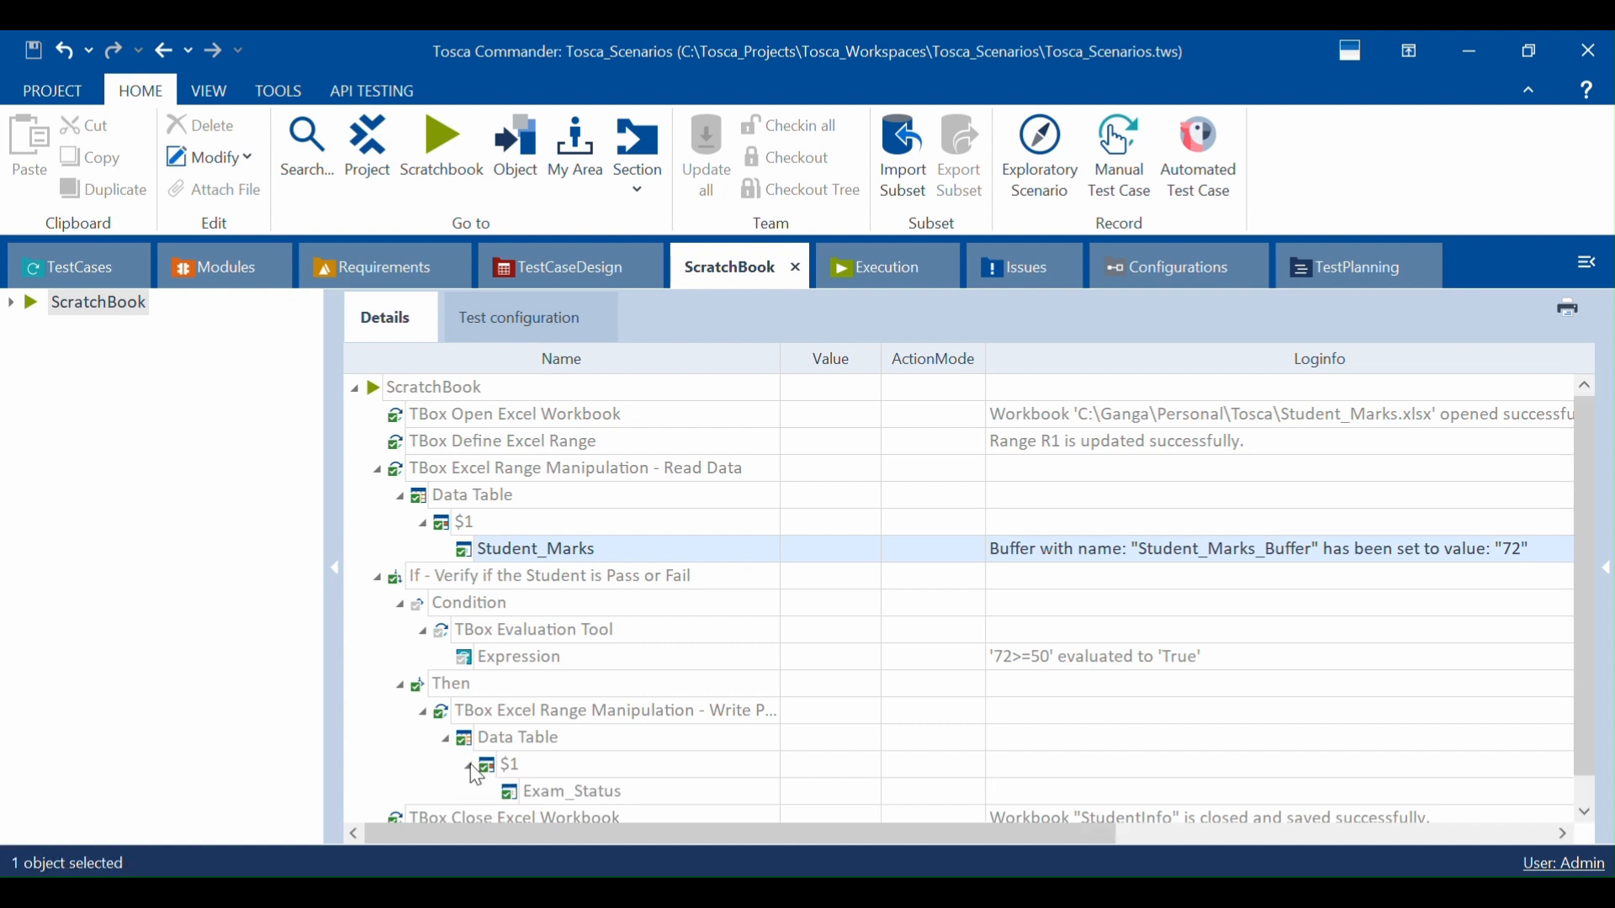
pyautogui.scroll(-1, 567, 715)
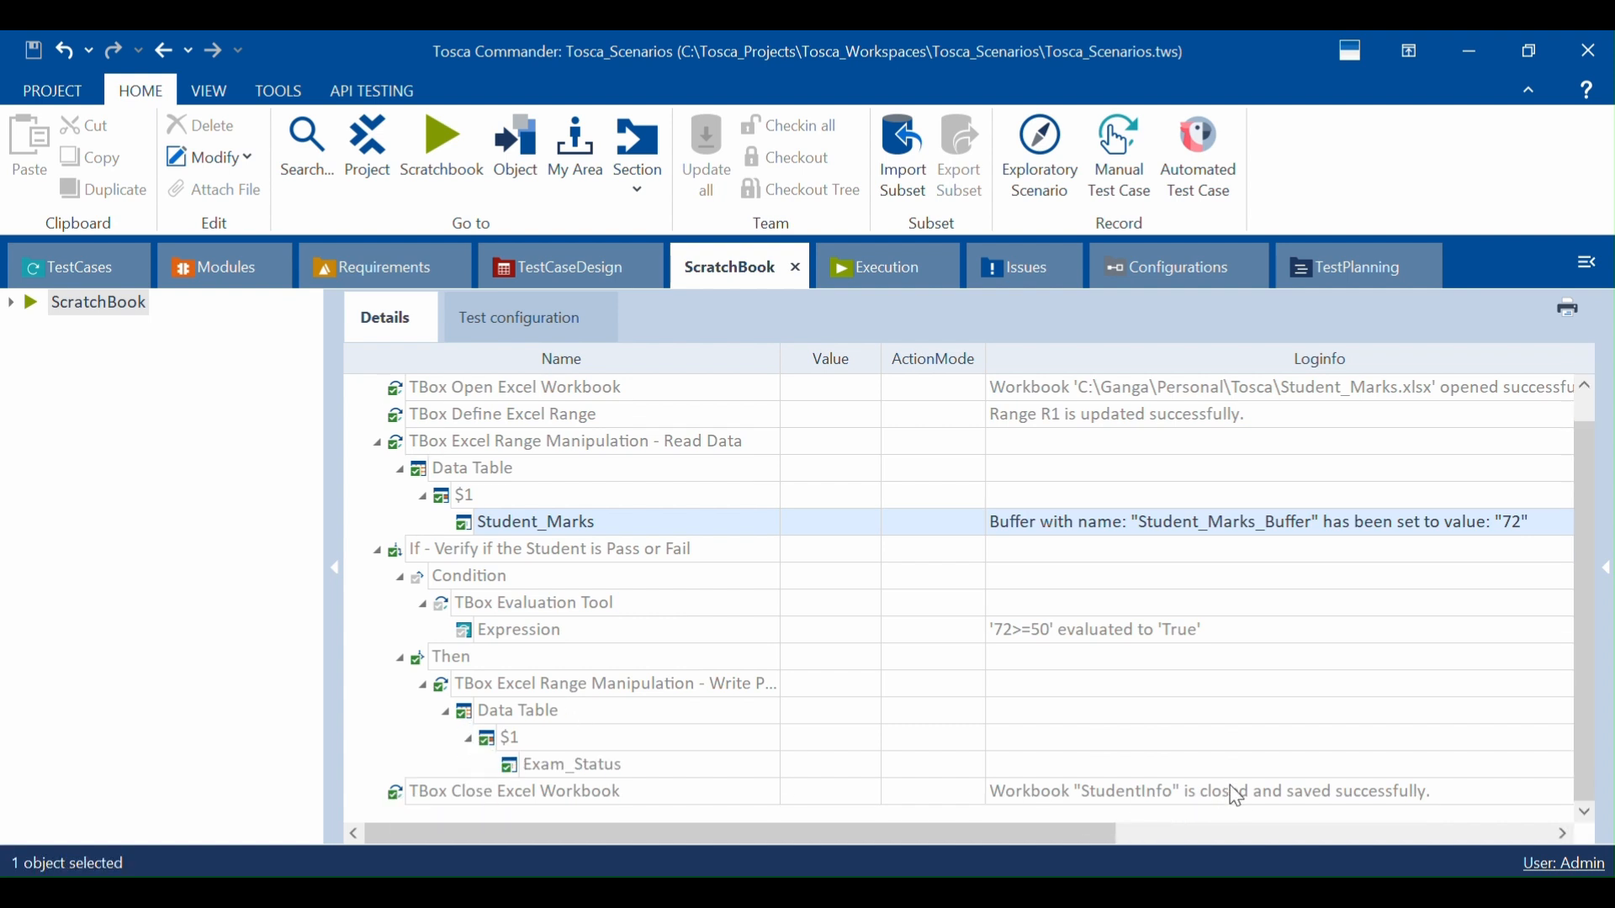
# Step: Open the Student_Marks workbook from the Tosca folder and check the first student's Exam_Status in cell D2
pyautogui.hotkey('alt', 'Tab')
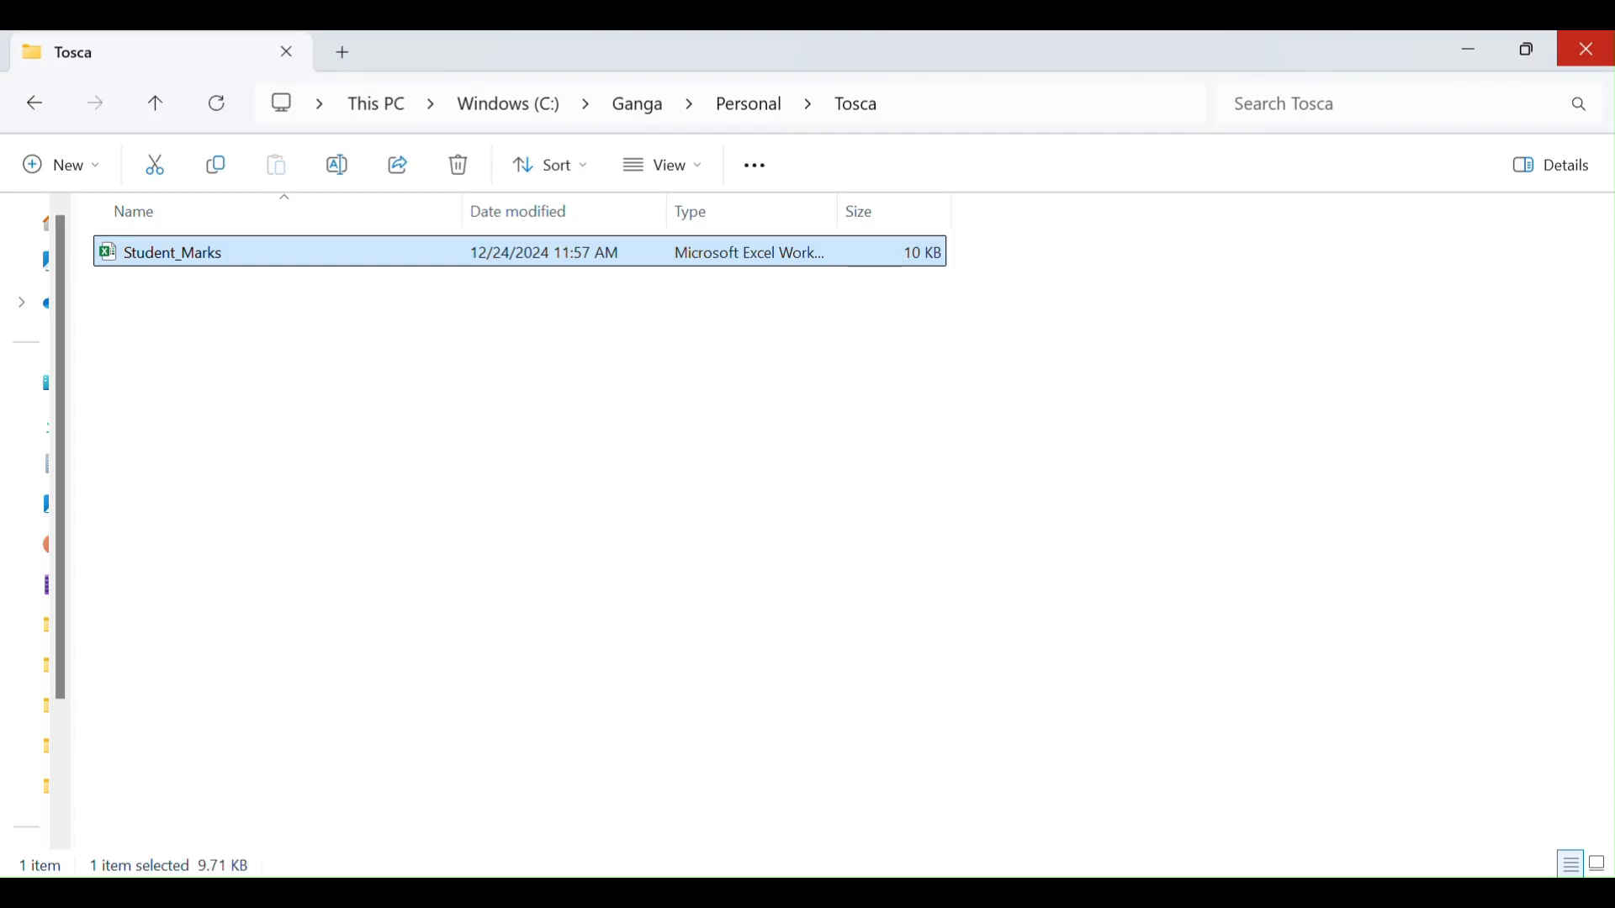
pyautogui.doubleClick(227, 254)
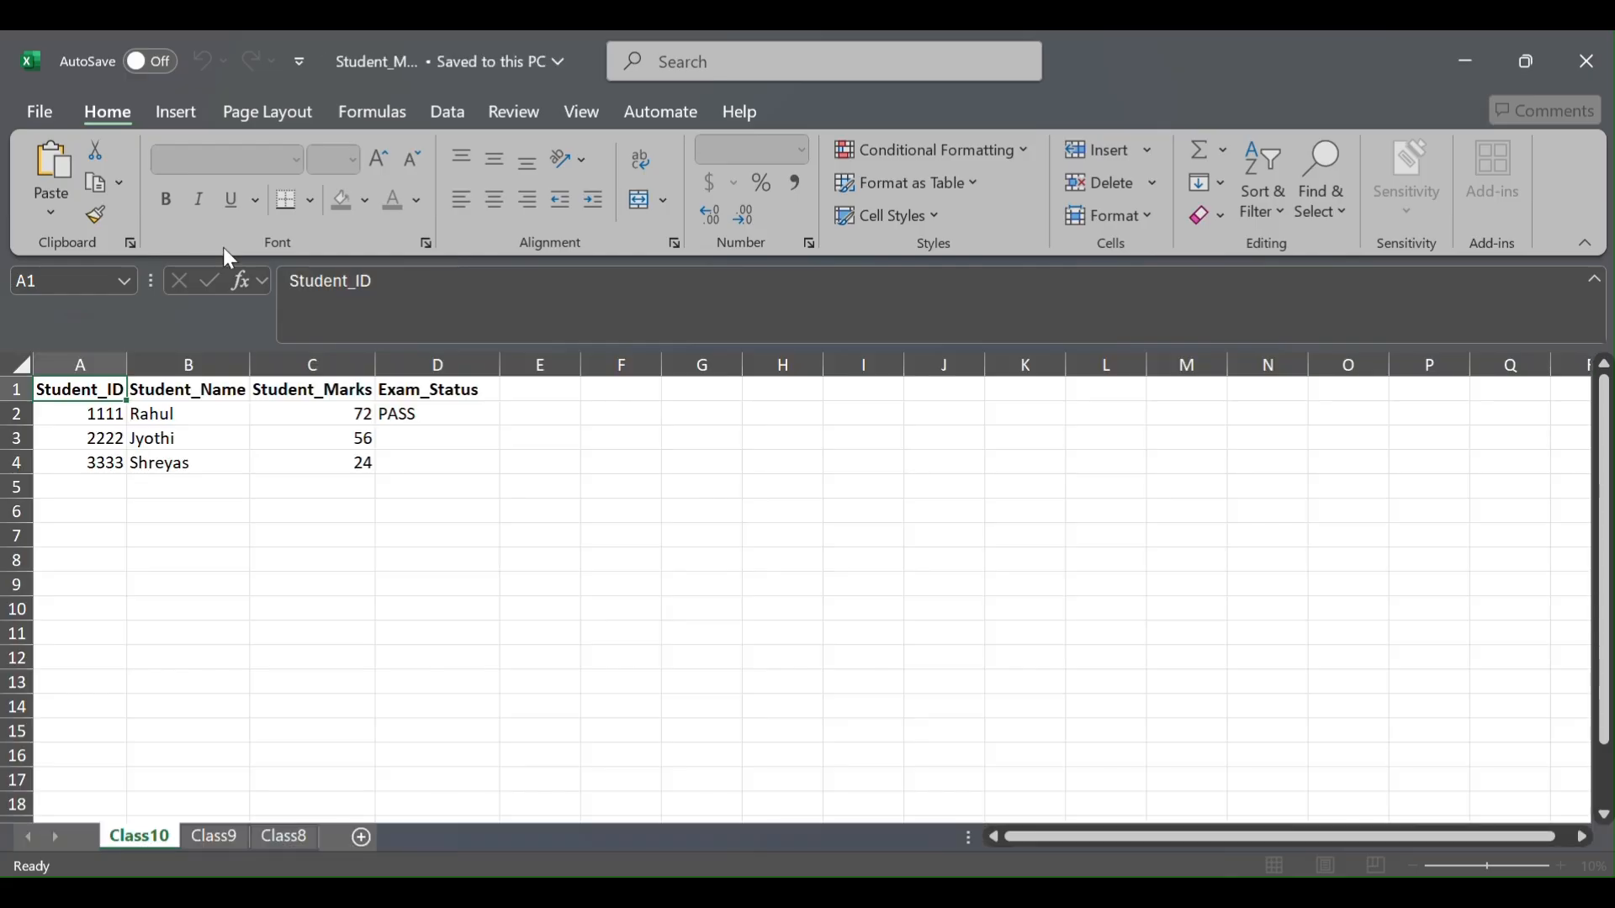
pyautogui.click(408, 411)
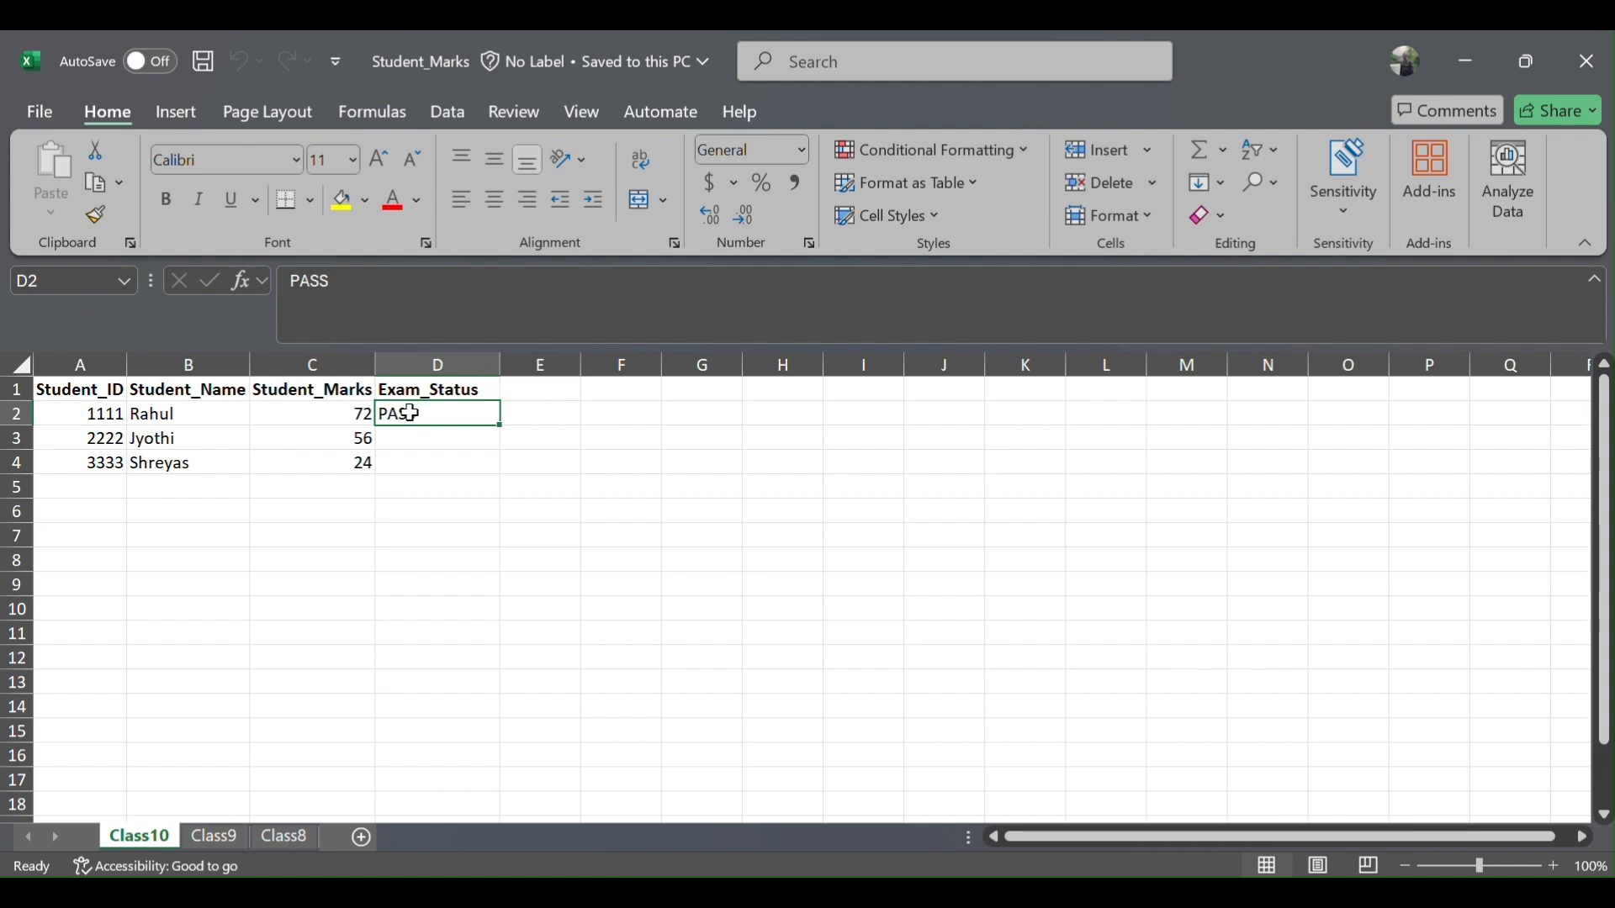
pyautogui.click(85, 388)
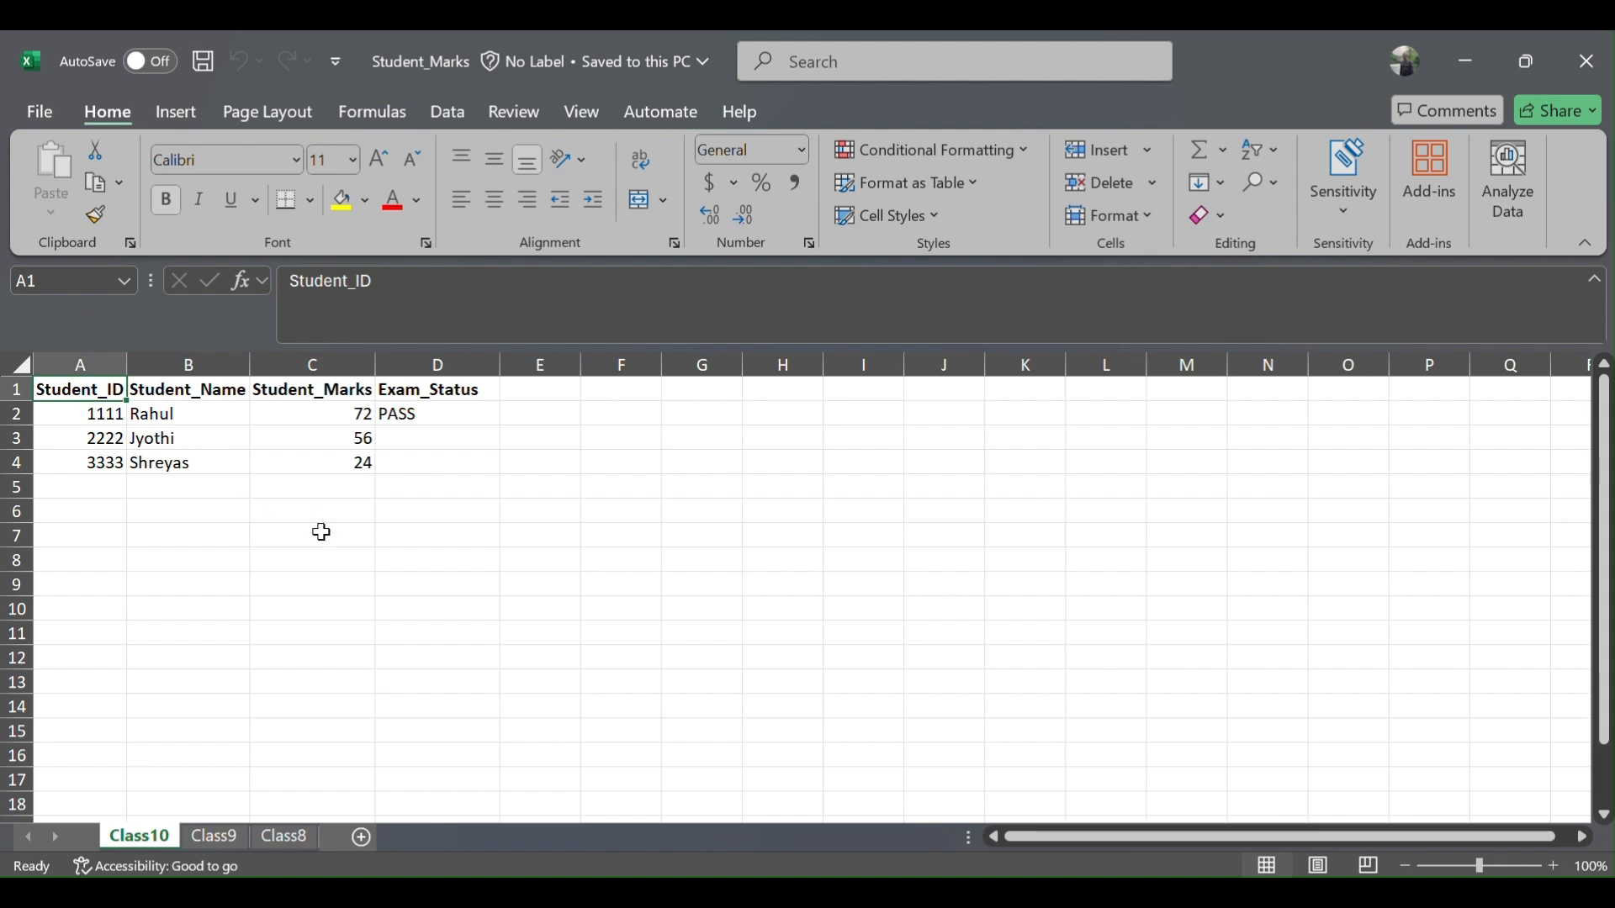
# Step: Switch back to Tosca Commander, return to the test case's details and select the Process folder
pyautogui.hotkey('alt', 'Tab')
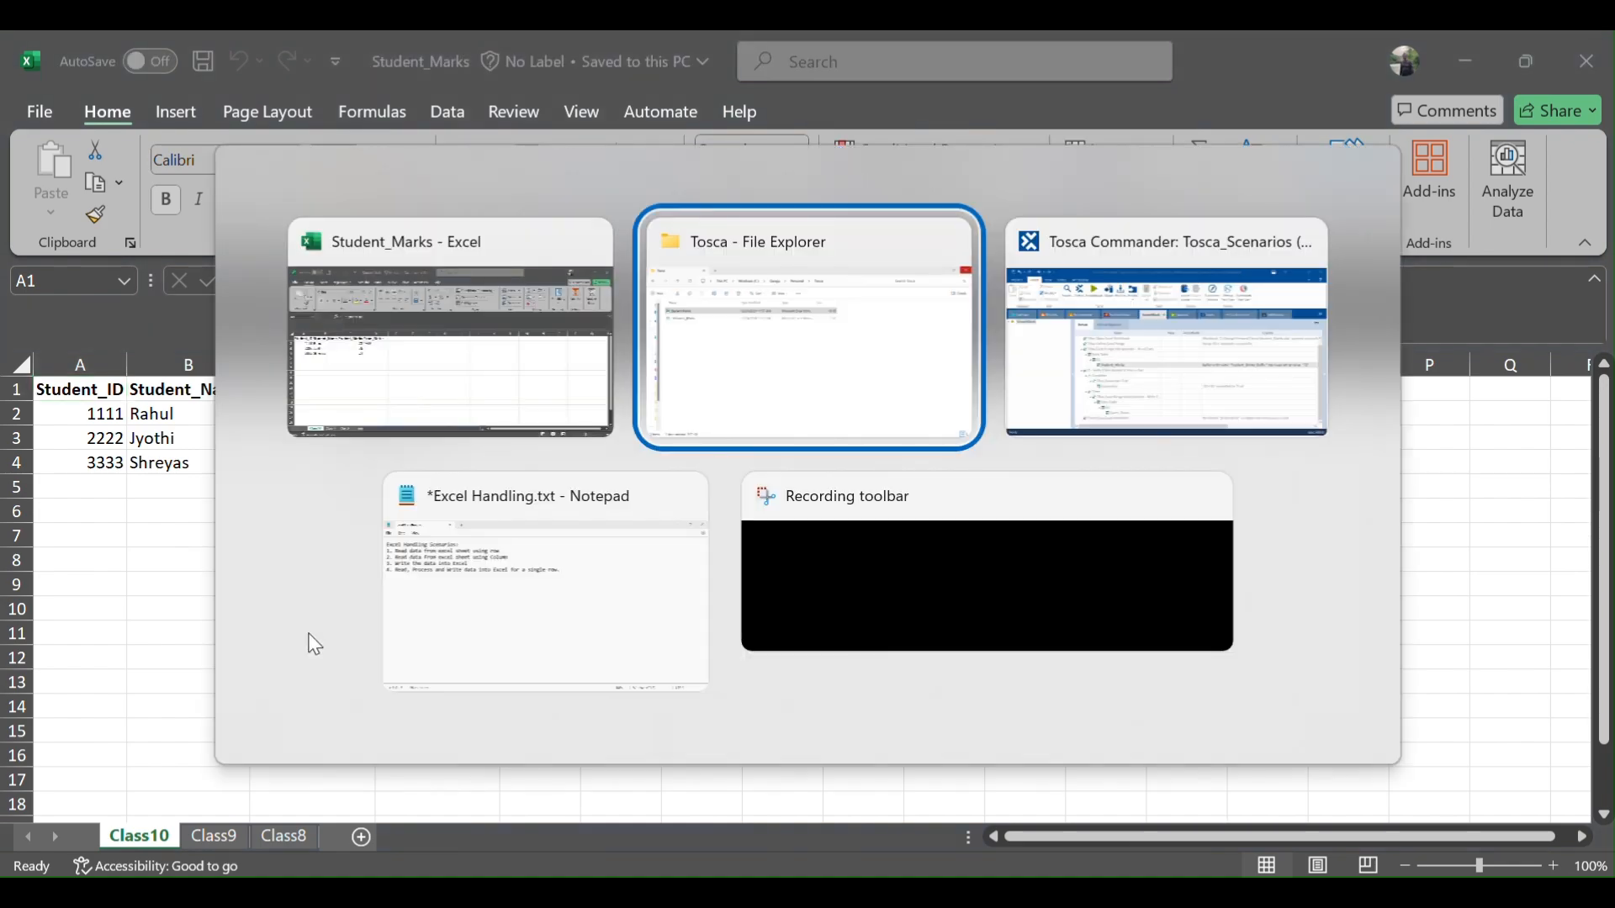
pyautogui.hotkey('alt', 'Tab')
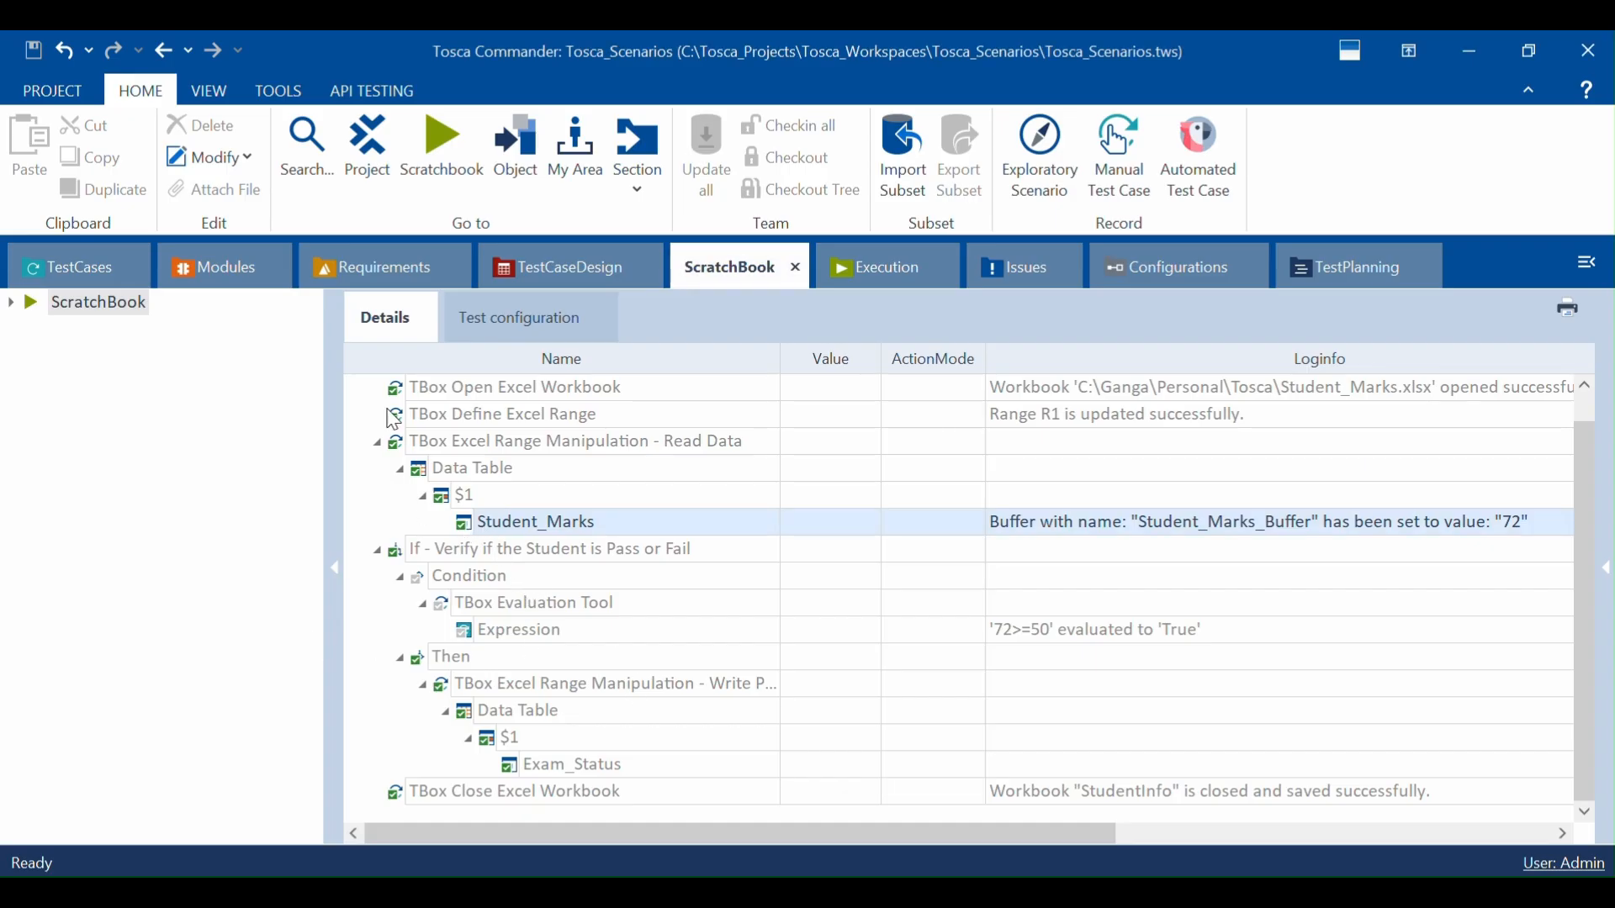
pyautogui.click(75, 266)
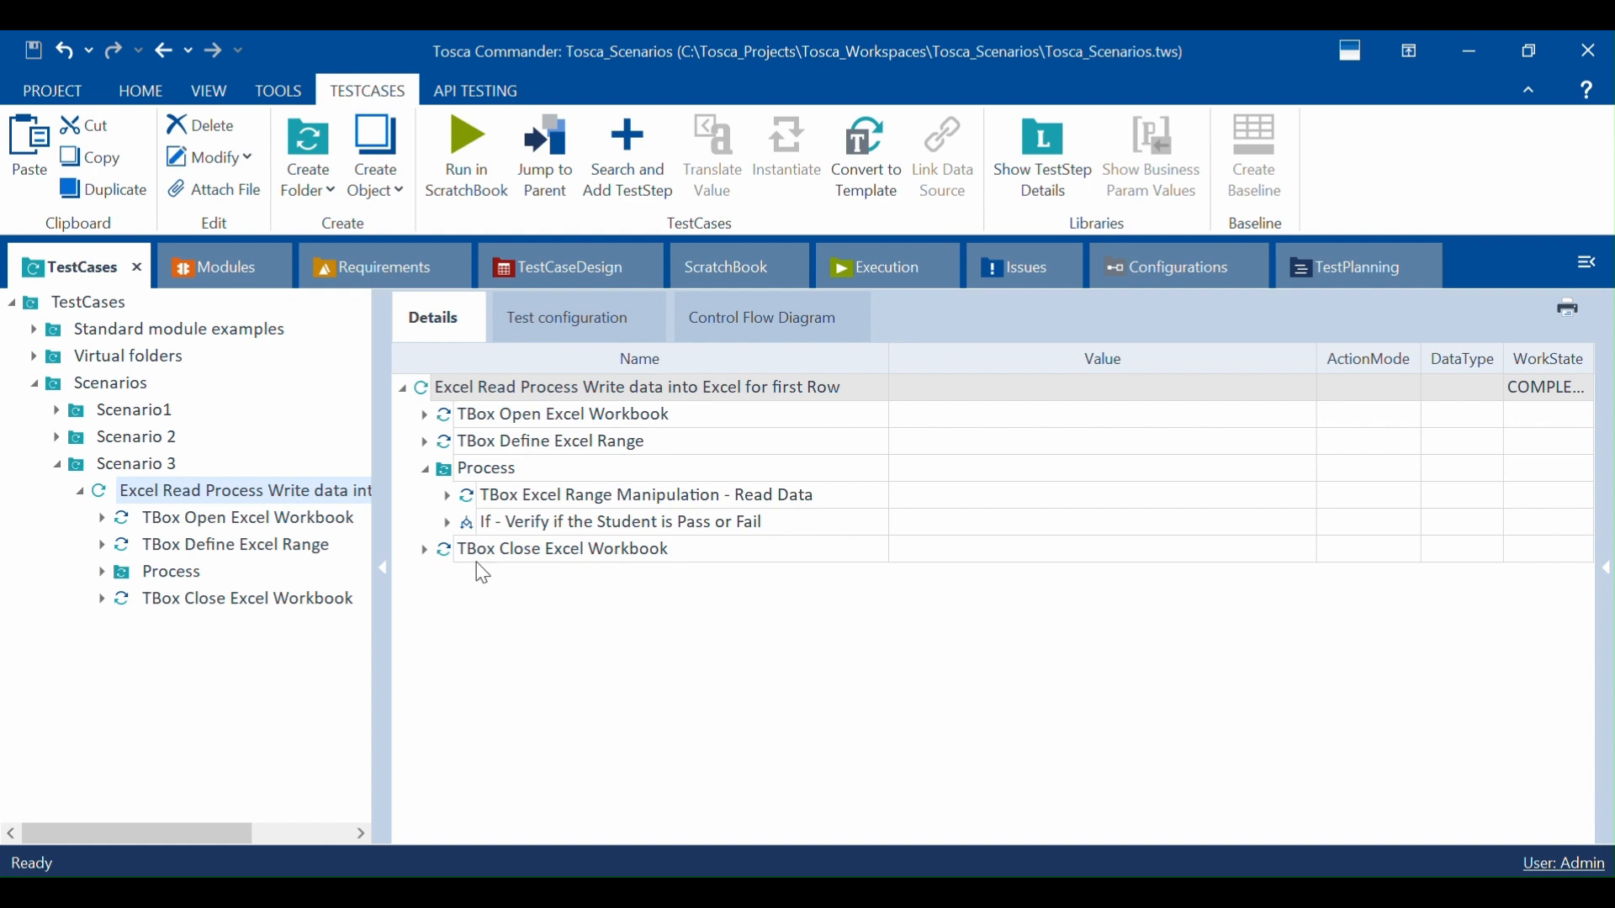
pyautogui.click(494, 475)
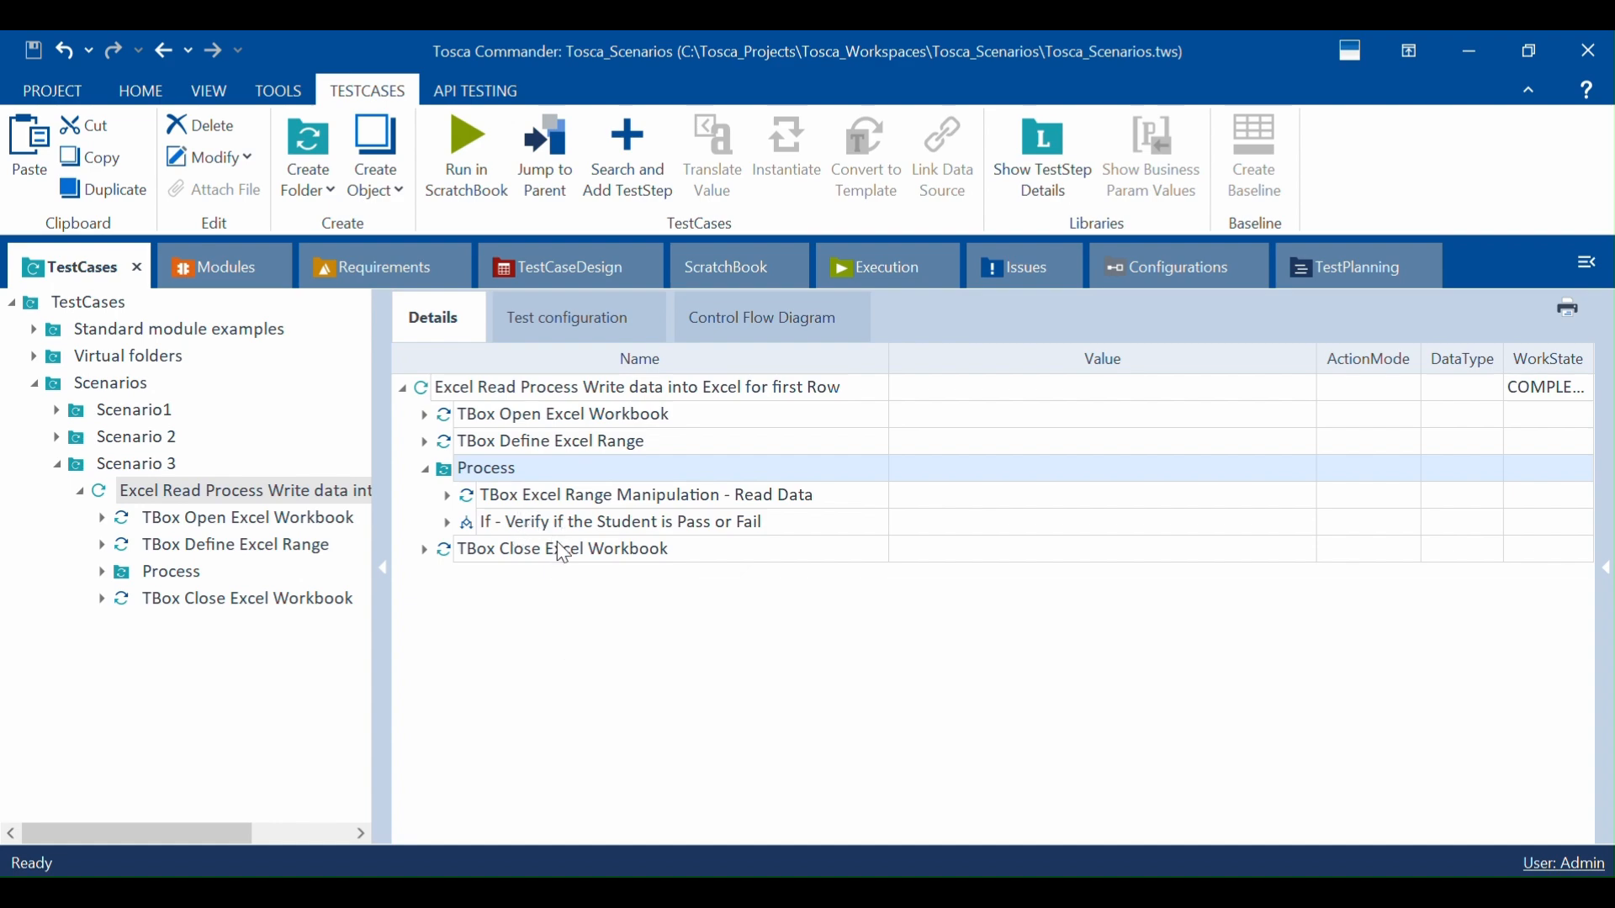
# Step: Review the Student_Marks sheet in Excel, return to Tosca Commander and expand the Read Data step to inspect its $1 row
pyautogui.hotkey('alt', 'Tab')
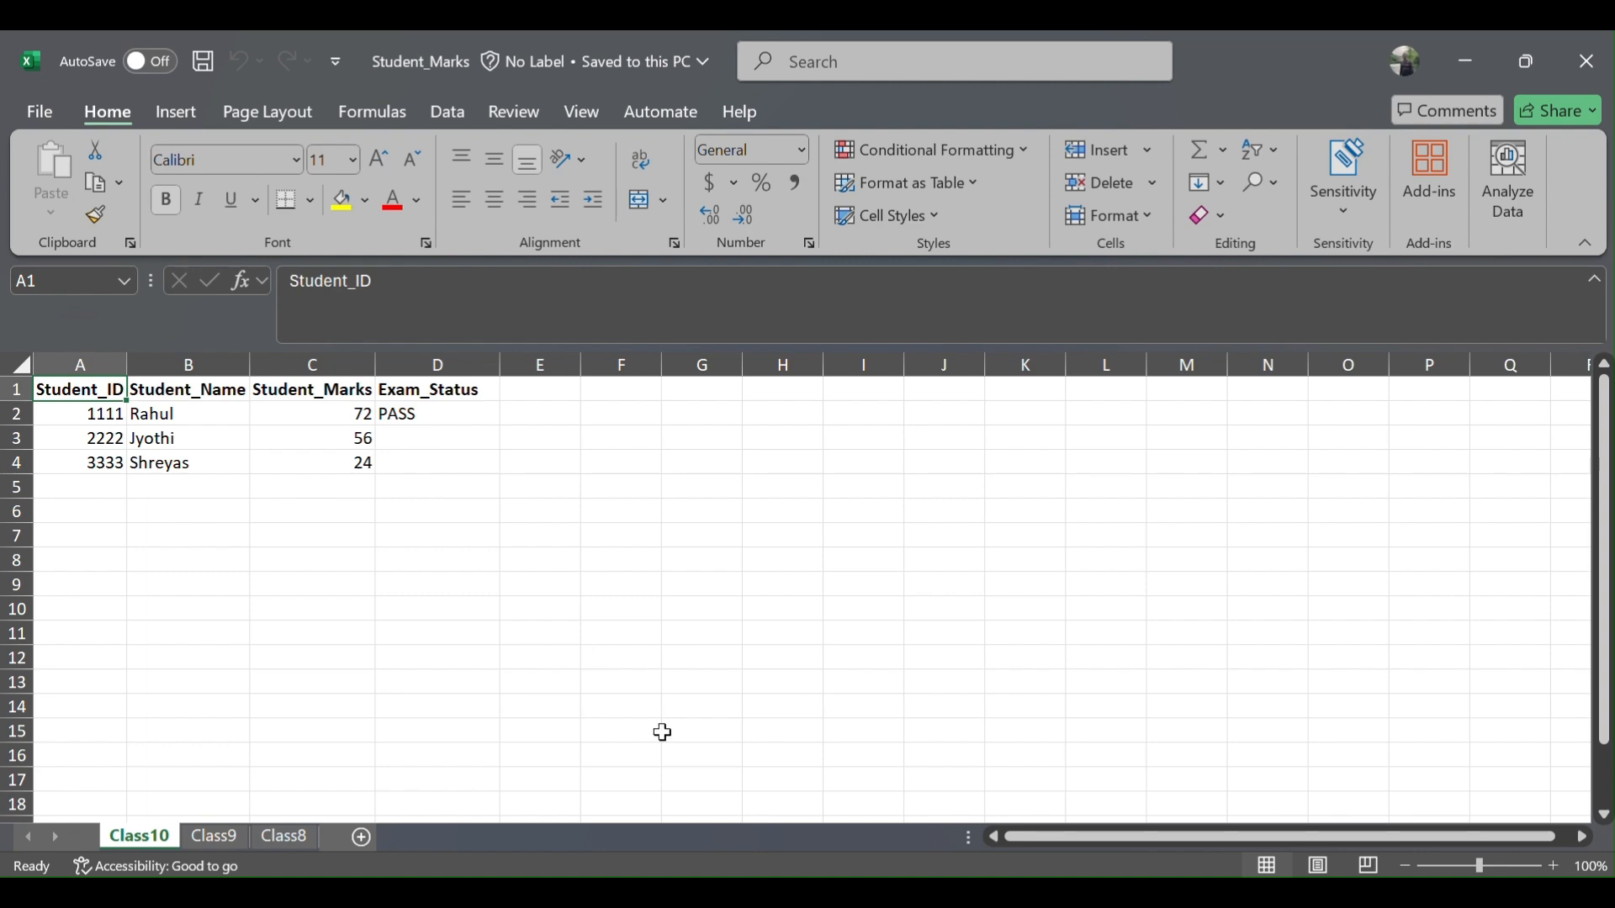
pyautogui.click(603, 892)
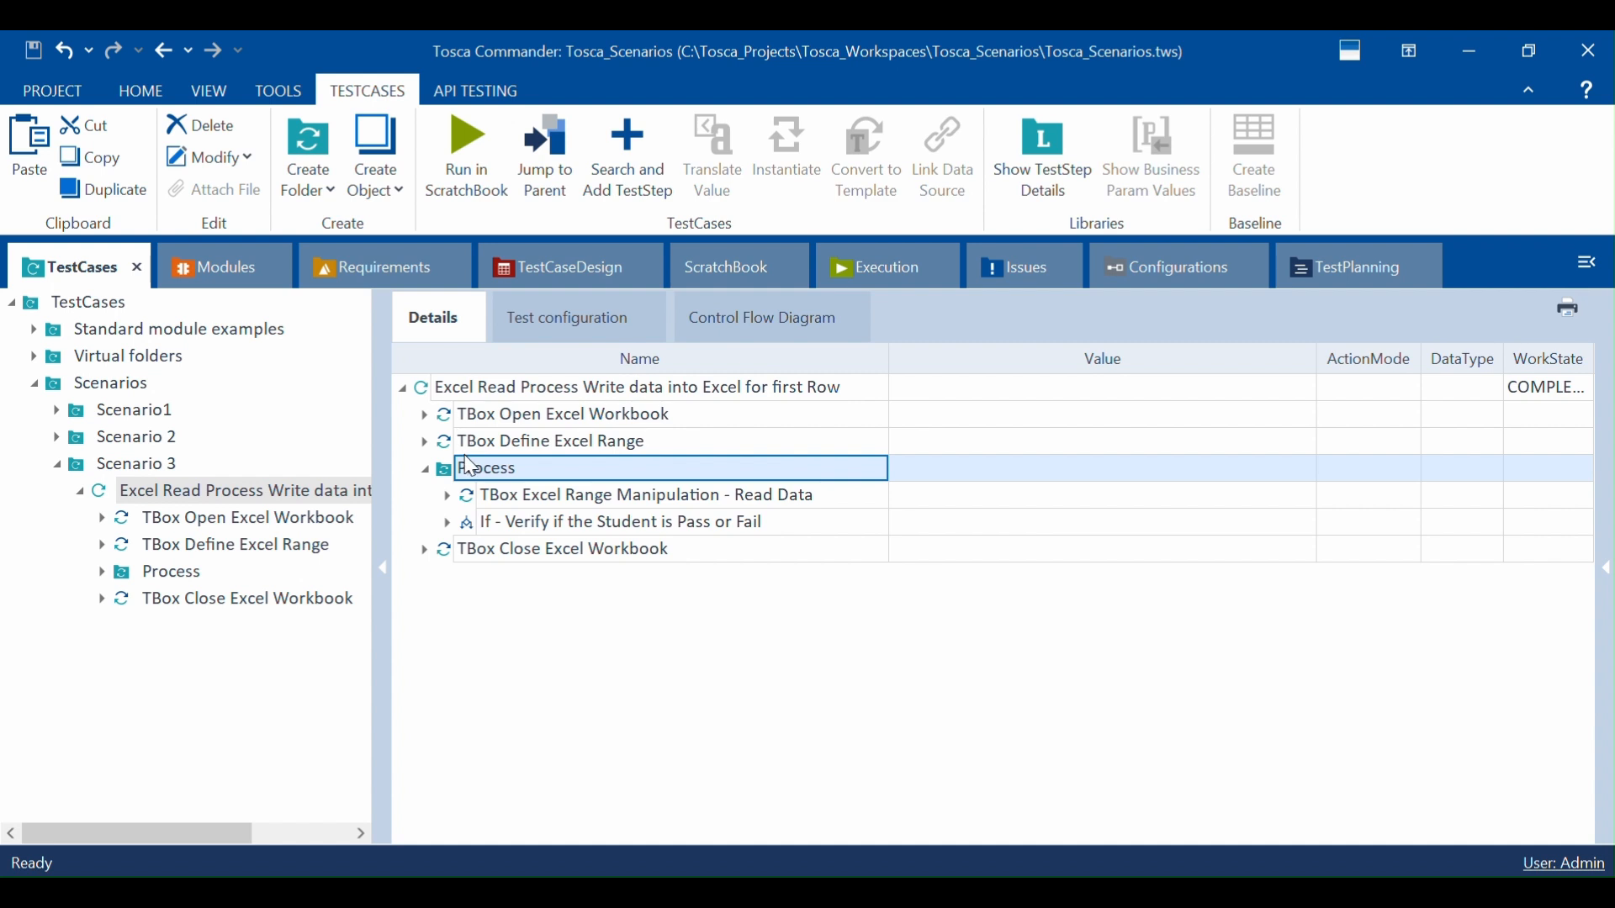
pyautogui.click(448, 497)
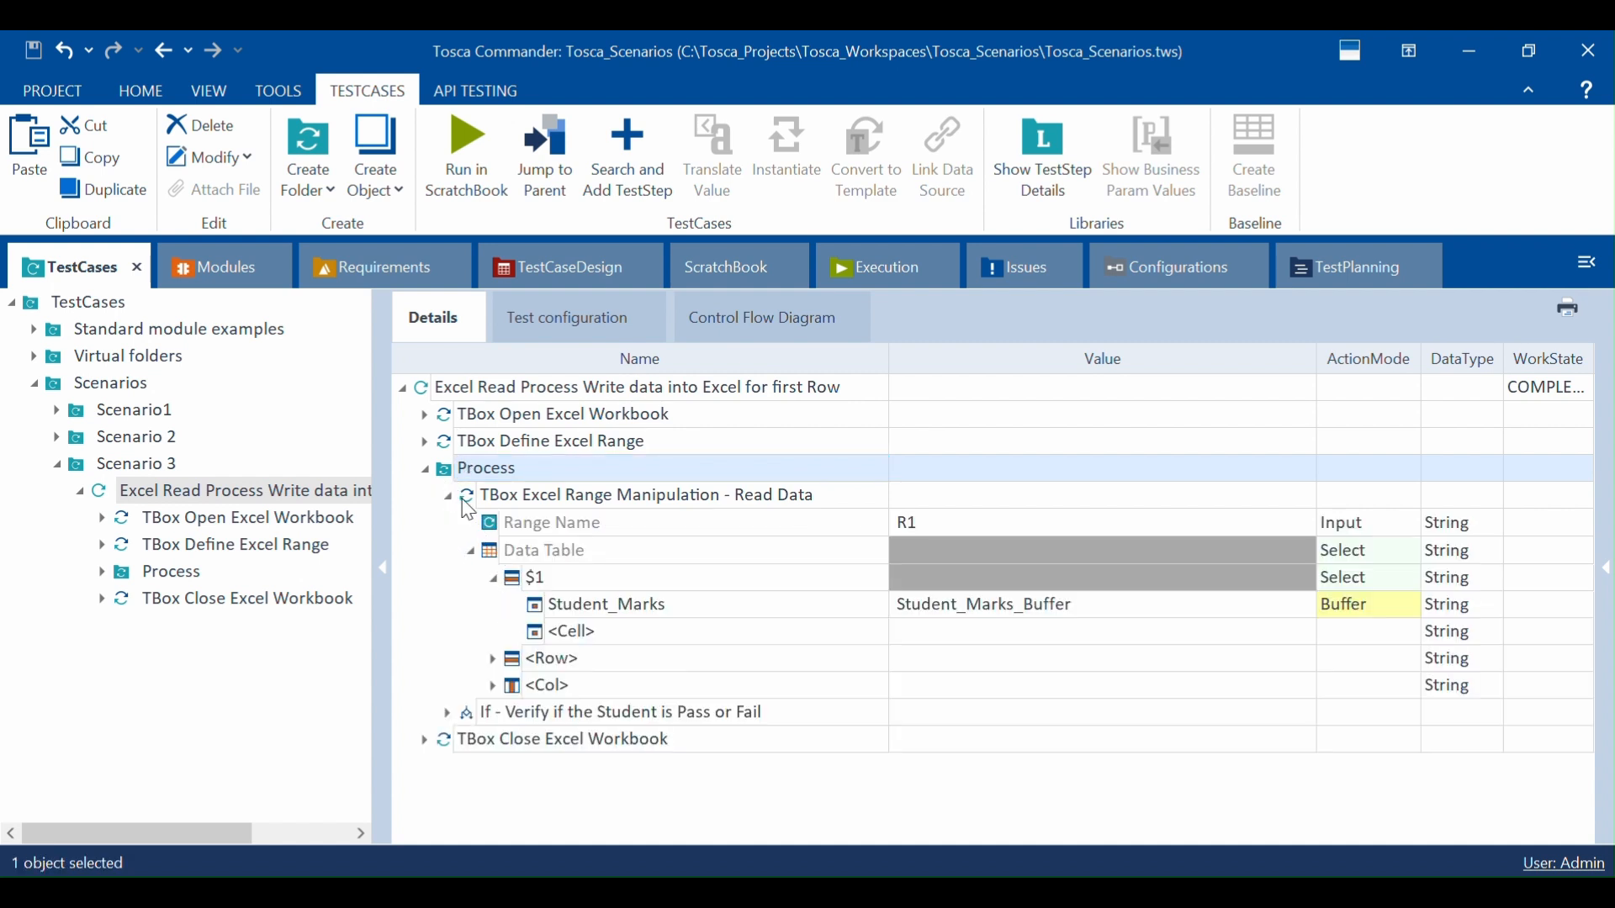
pyautogui.click(542, 587)
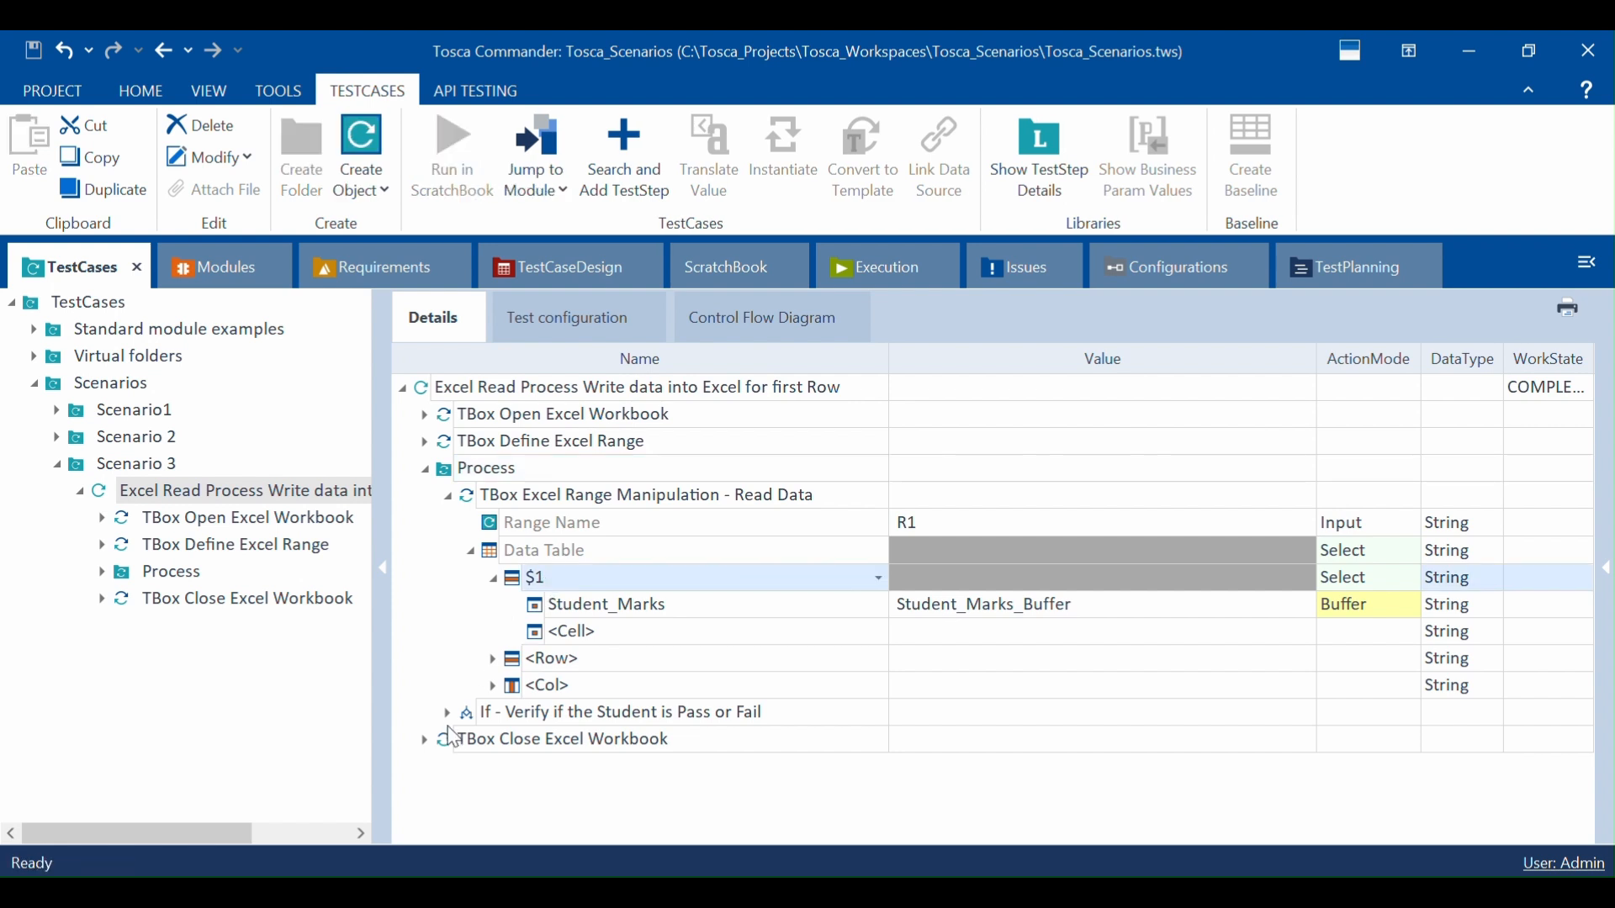
# Step: Expand the If step, inspect the $1 row under Read Data, and check Exam_Status cell D2 in the Student_Marks workbook in Excel
pyautogui.click(448, 714)
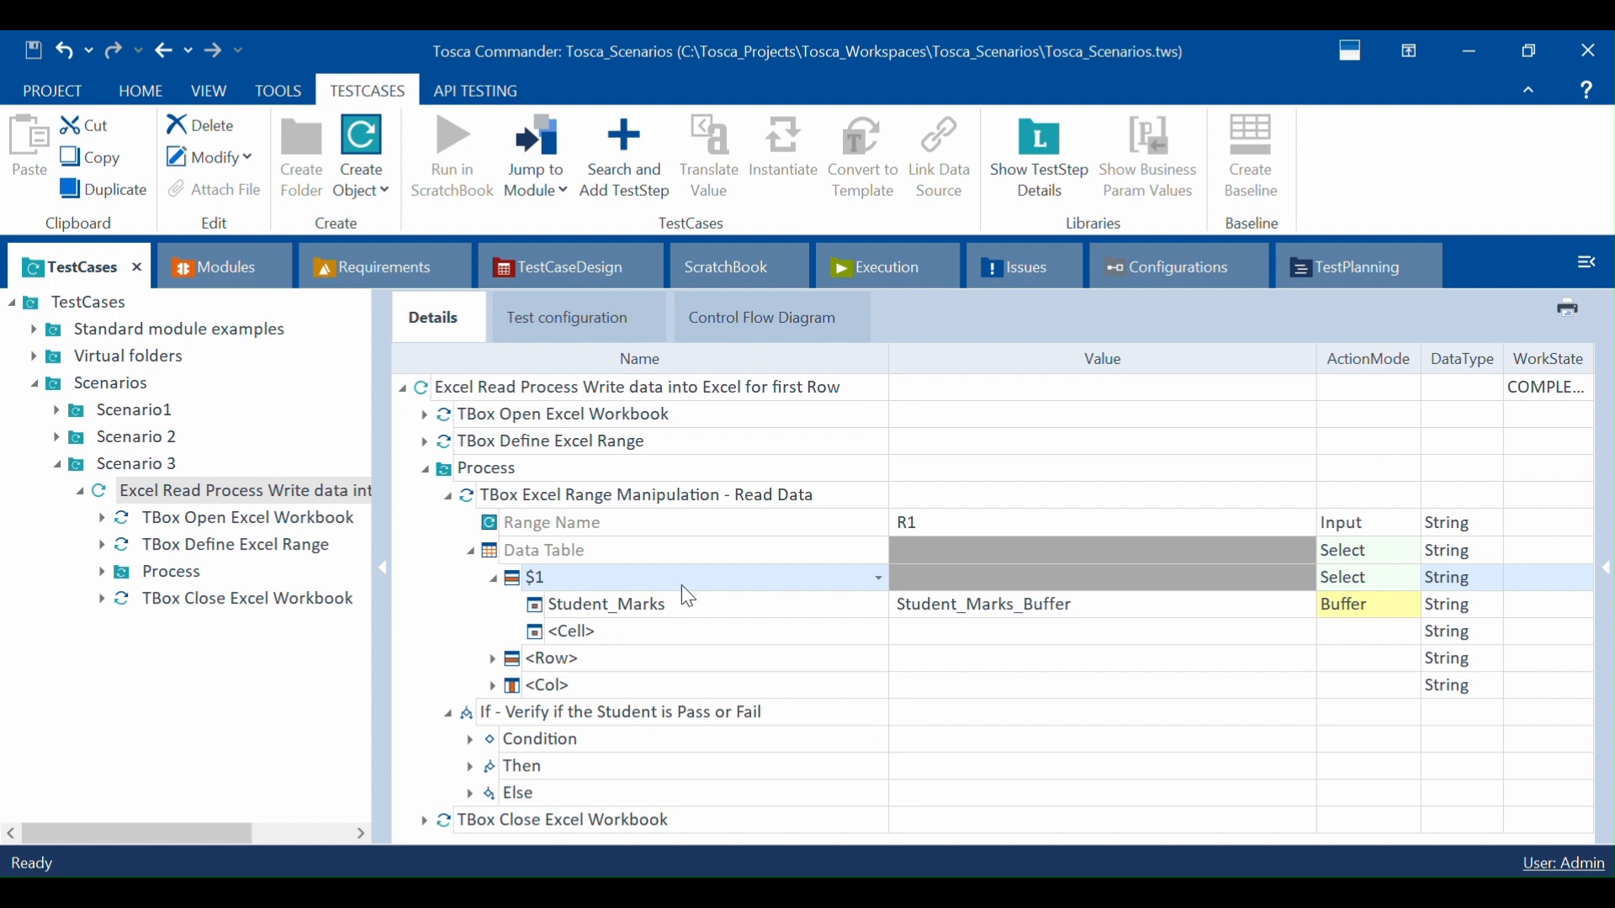
pyautogui.click(561, 587)
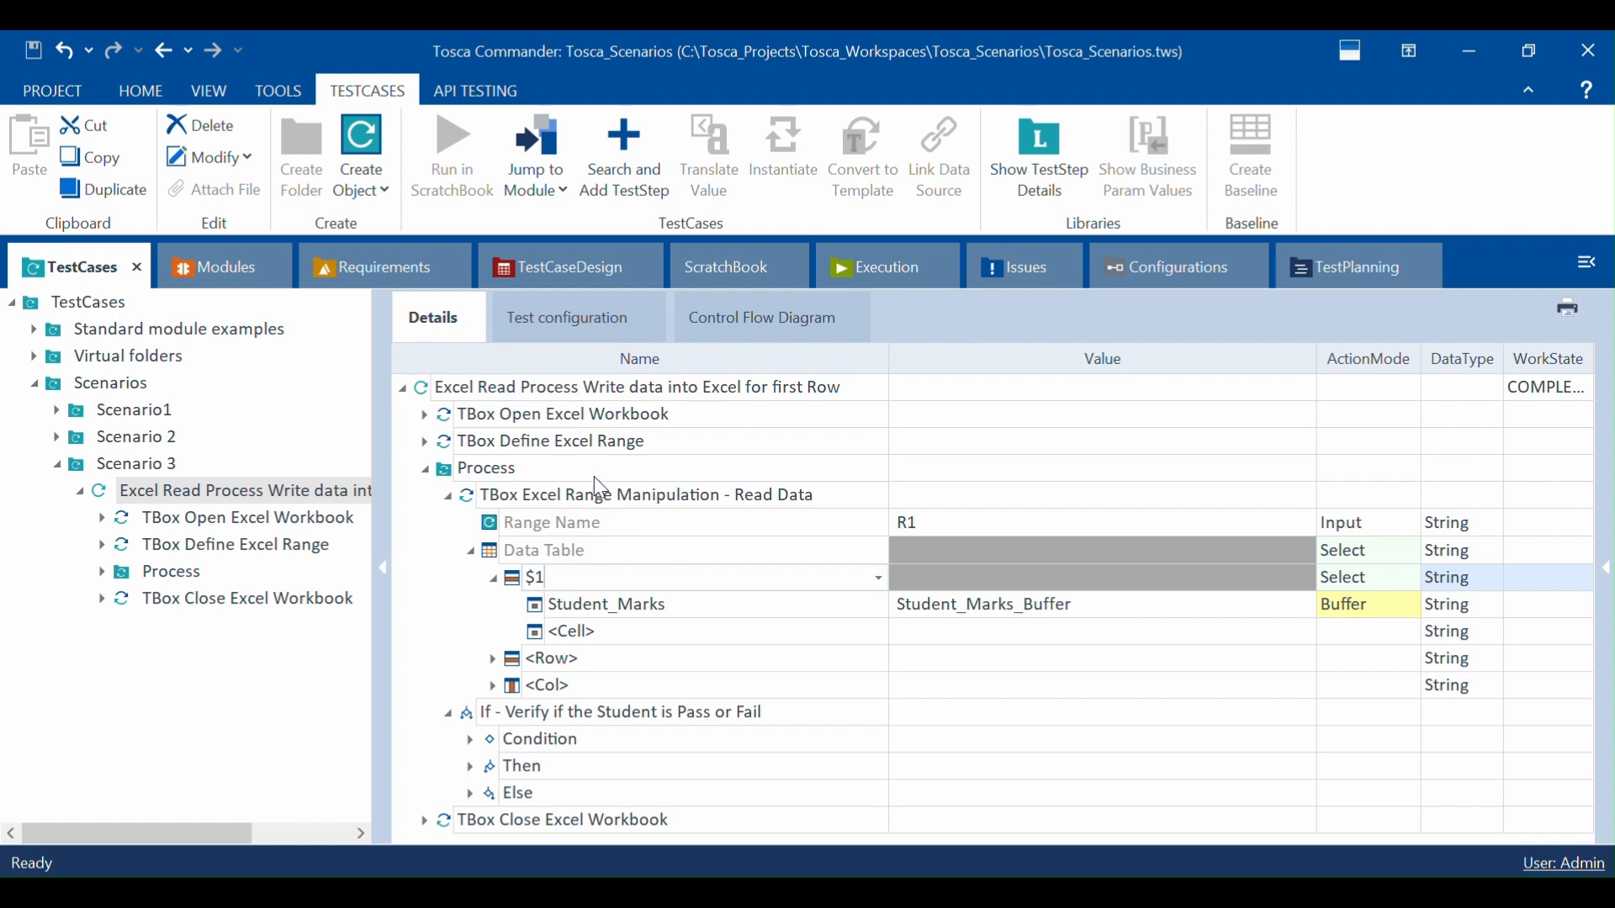
pyautogui.click(661, 389)
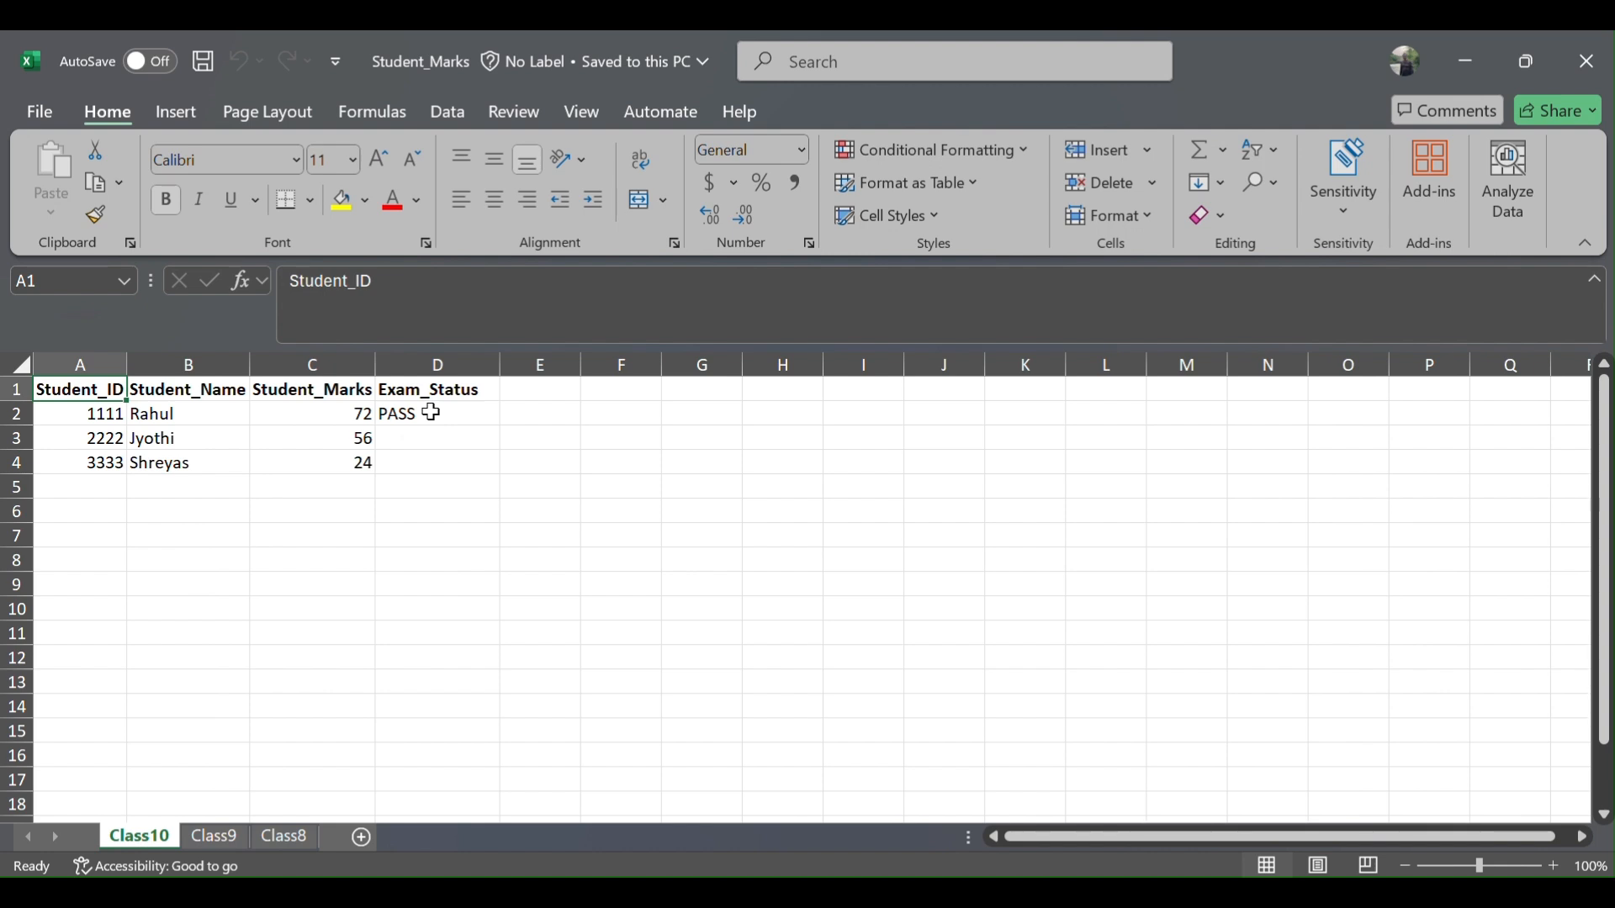
pyautogui.click(431, 413)
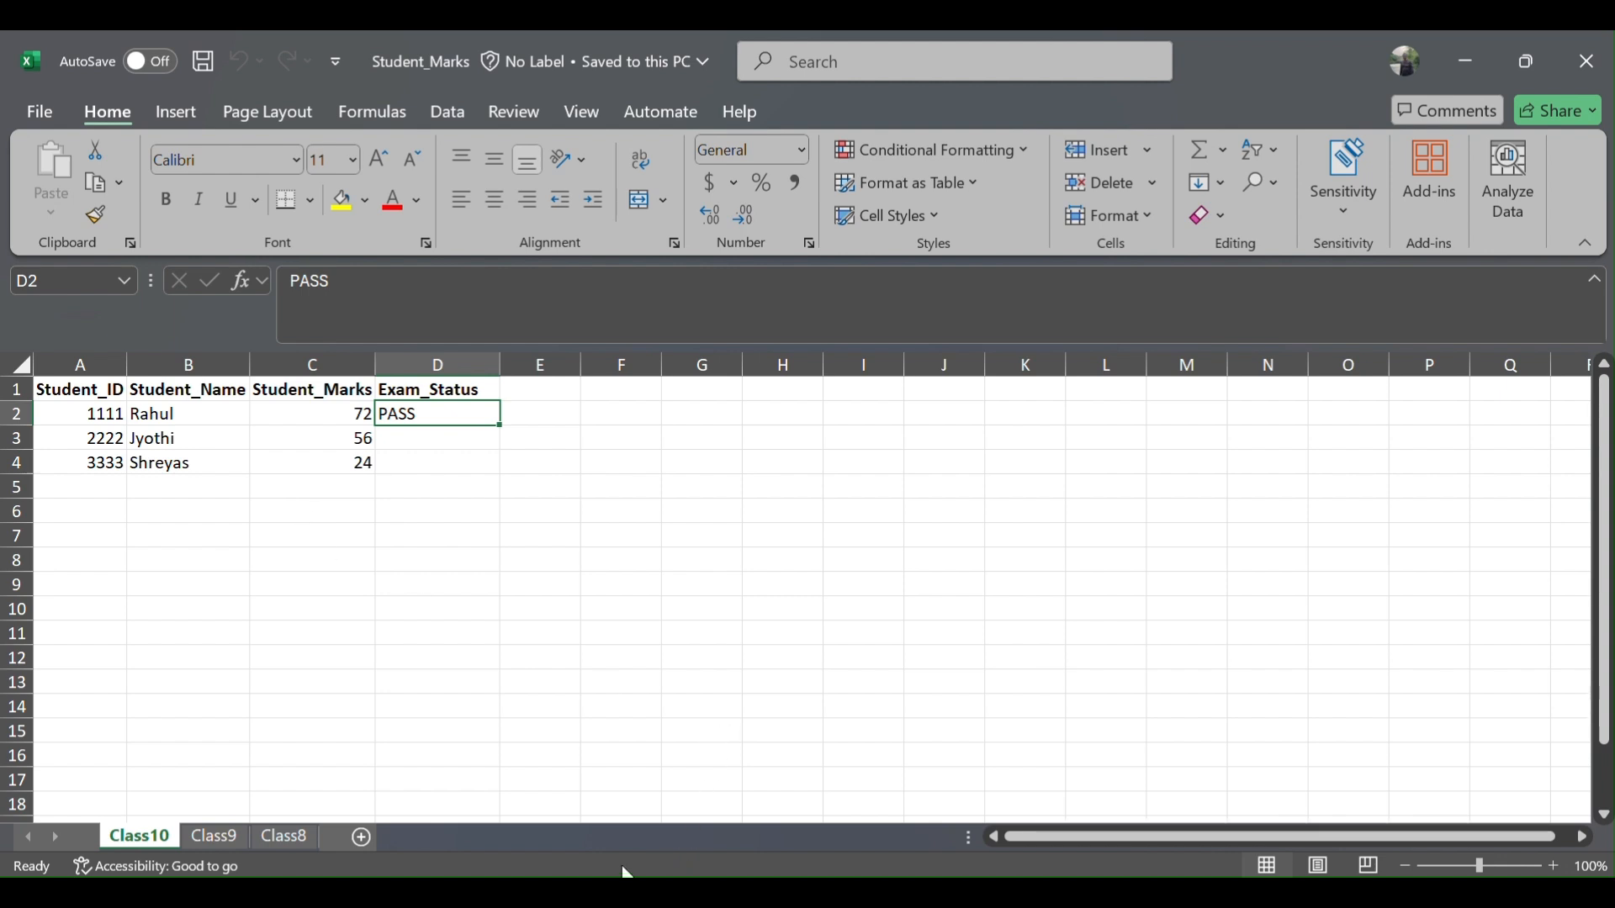
# Step: Switch to Notepad and add to Excel Handling.txt: "5. Read, Process and Write data into Excel for multiple rows that can run on its own."
pyautogui.moveTo(603, 893)
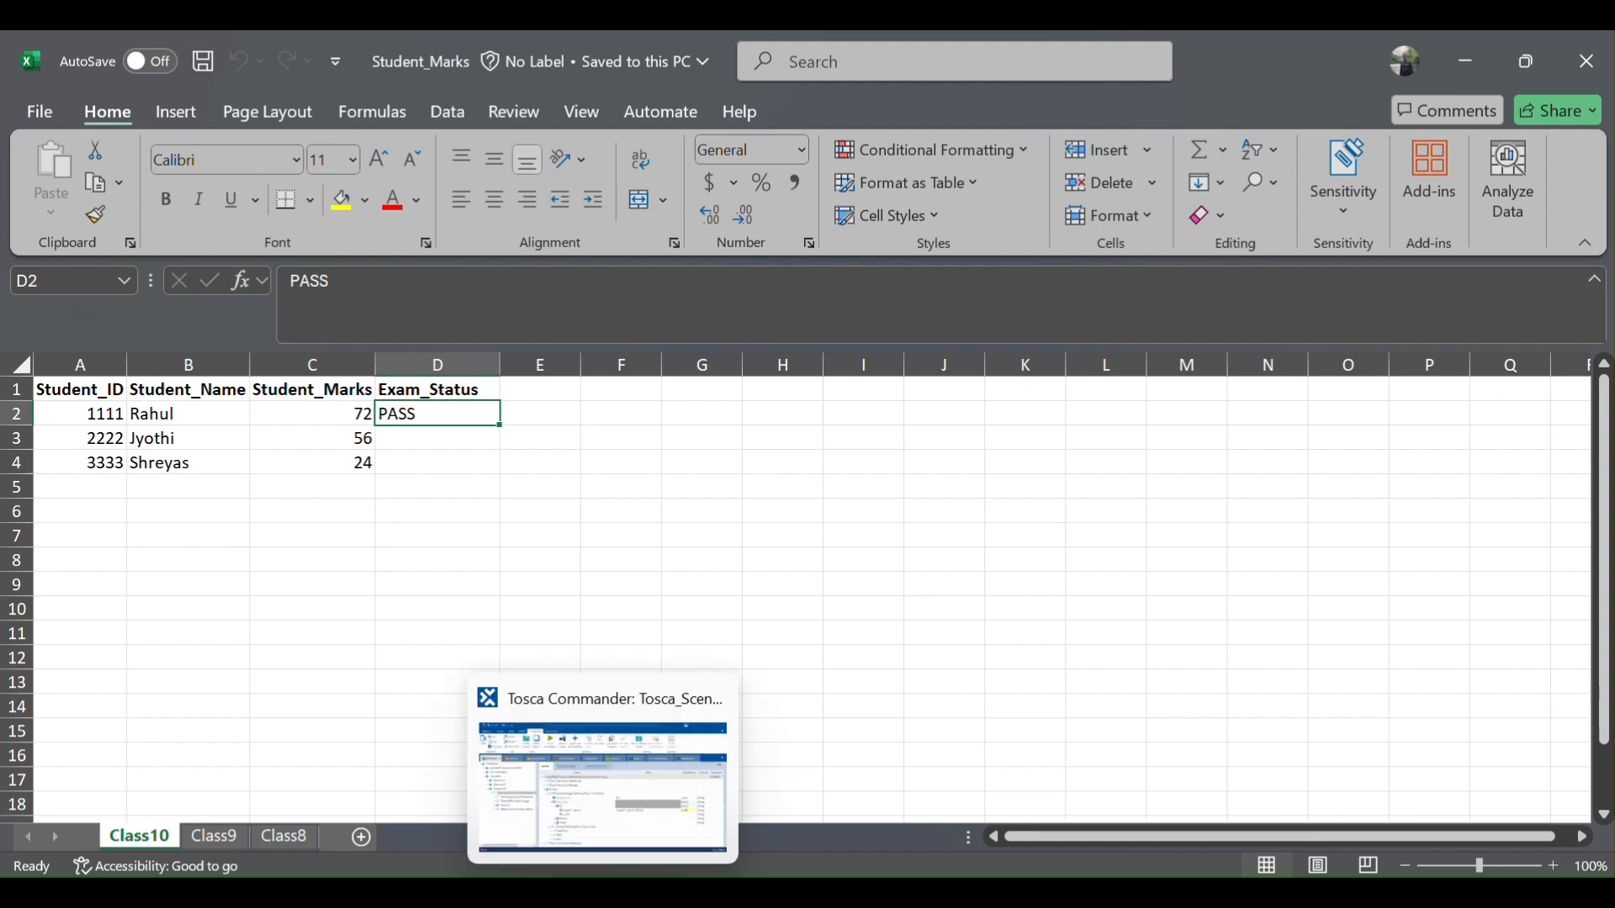
pyautogui.click(937, 893)
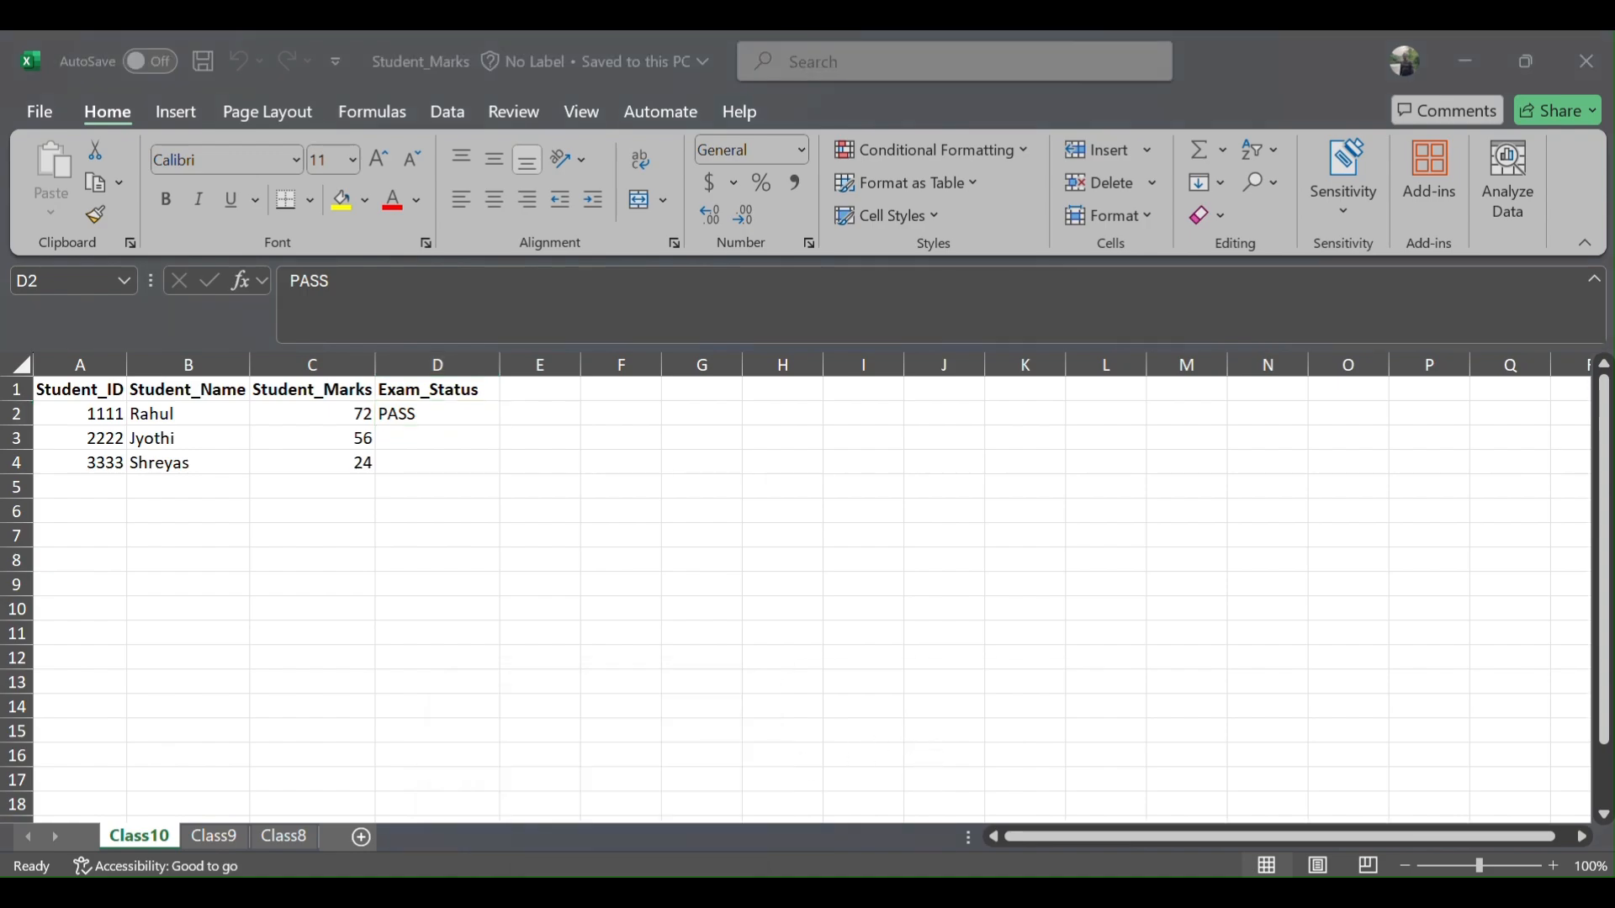
pyautogui.press('Return')
pyautogui.write('5.')
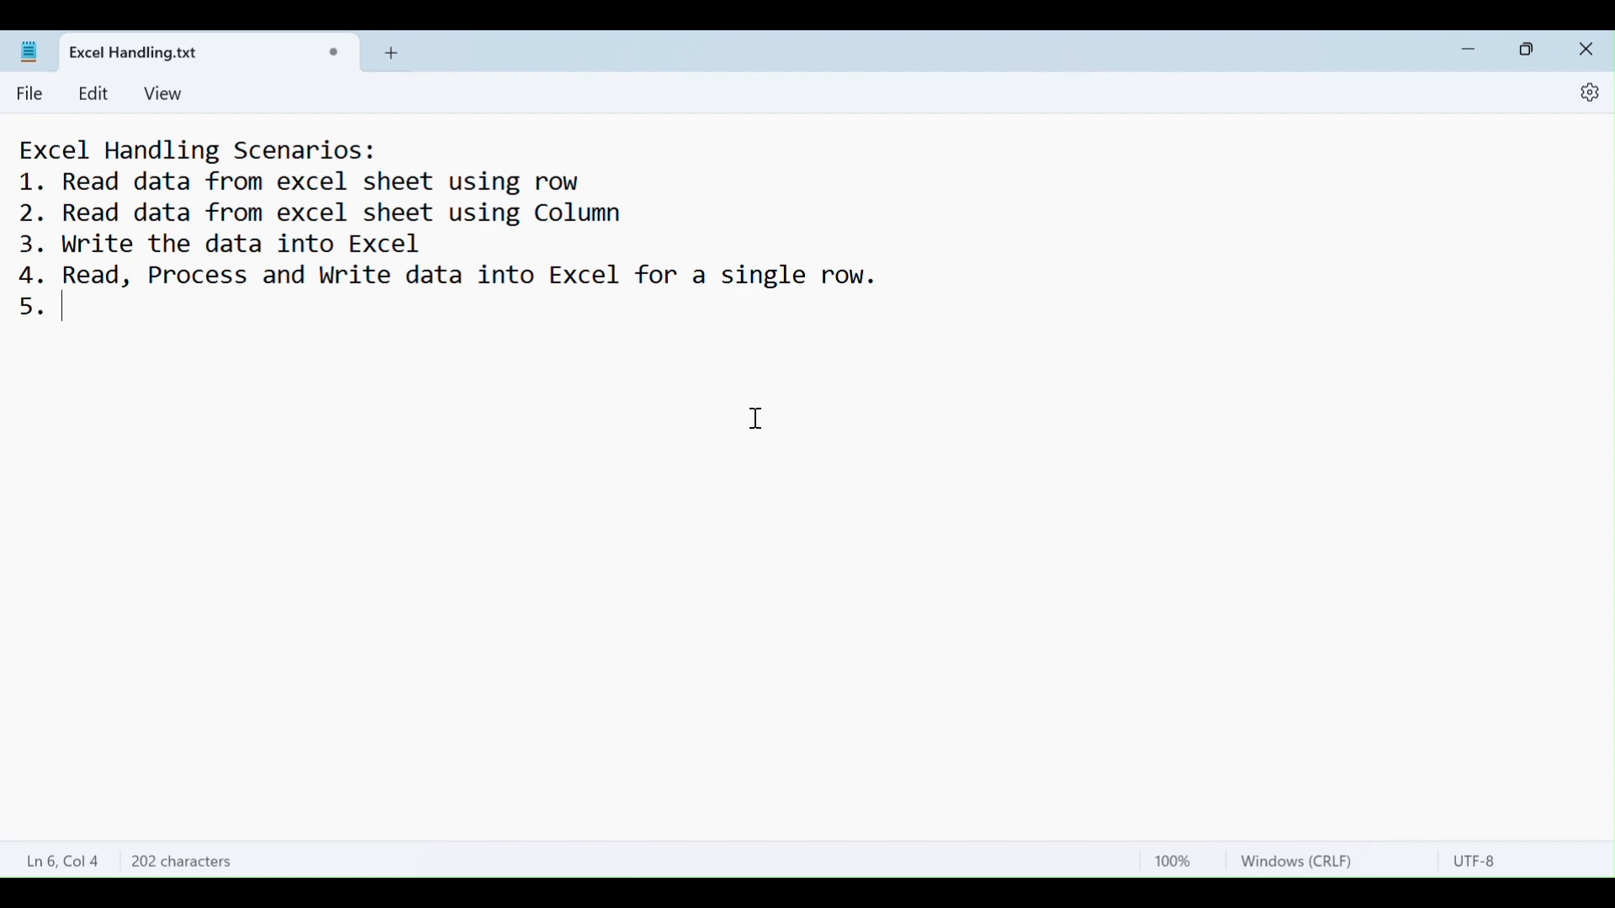
pyautogui.write('Read, Process')
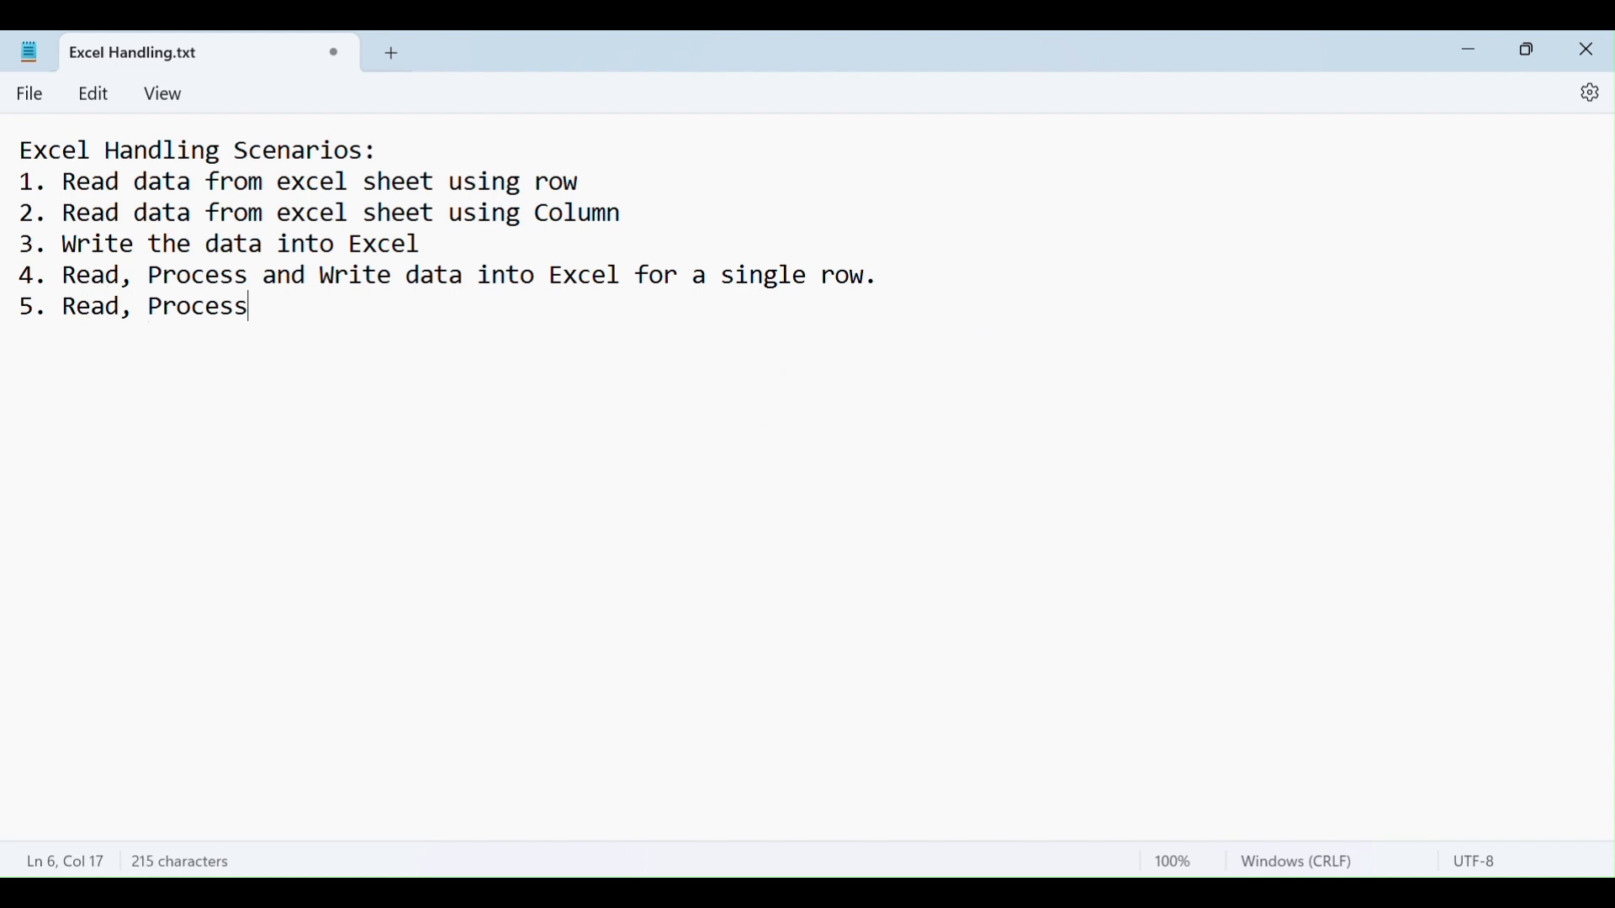
pyautogui.write(' and Write ')
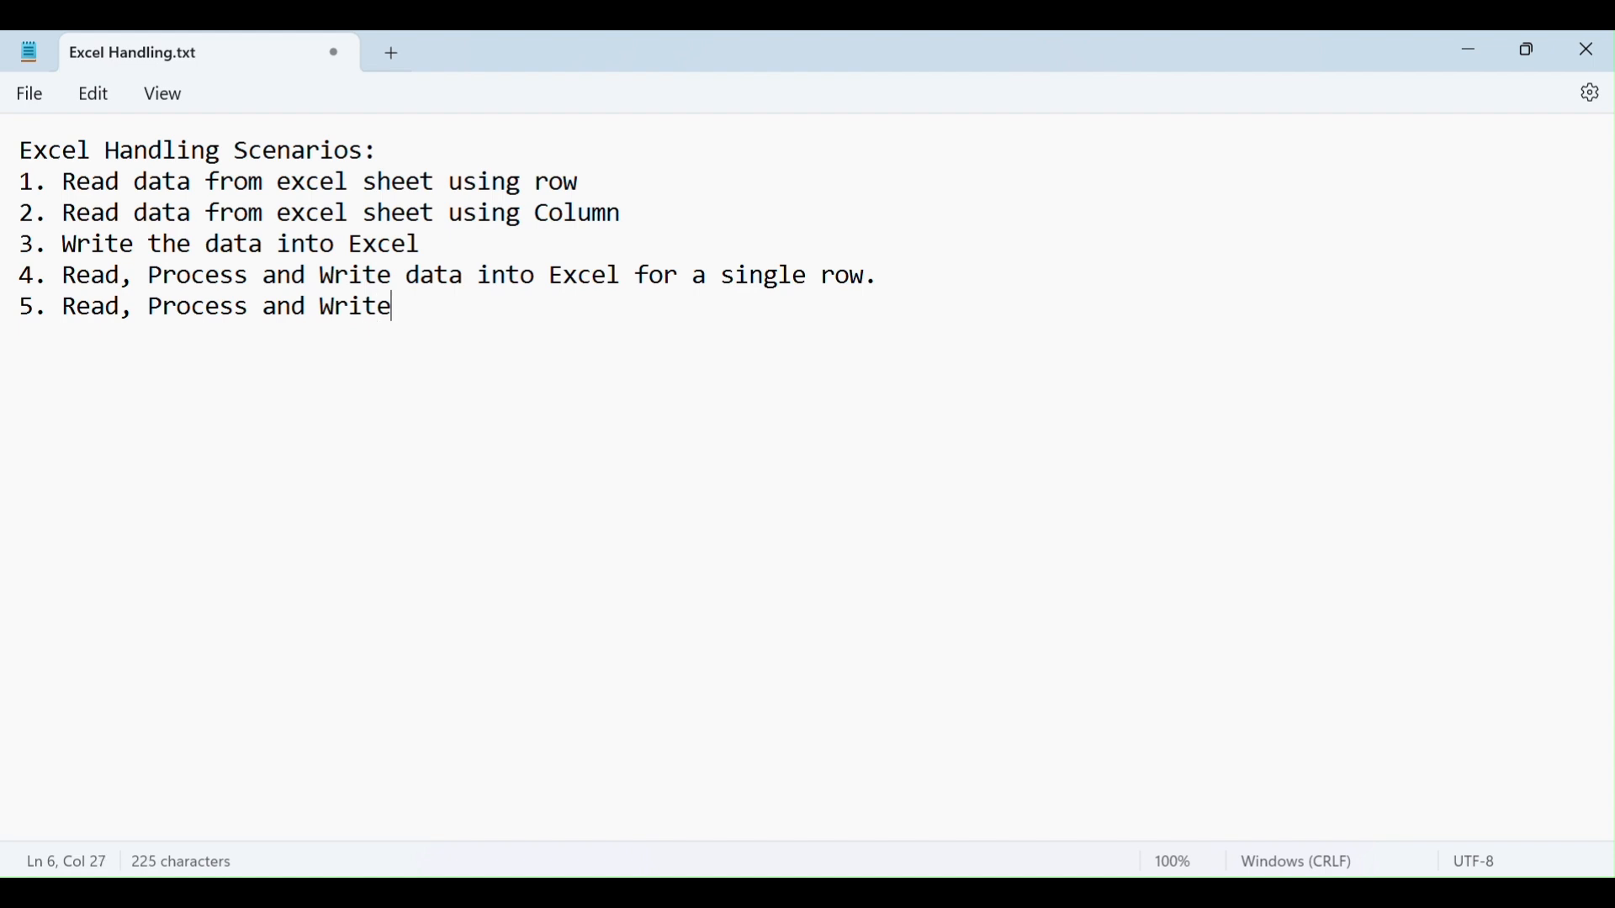
pyautogui.write('data into')
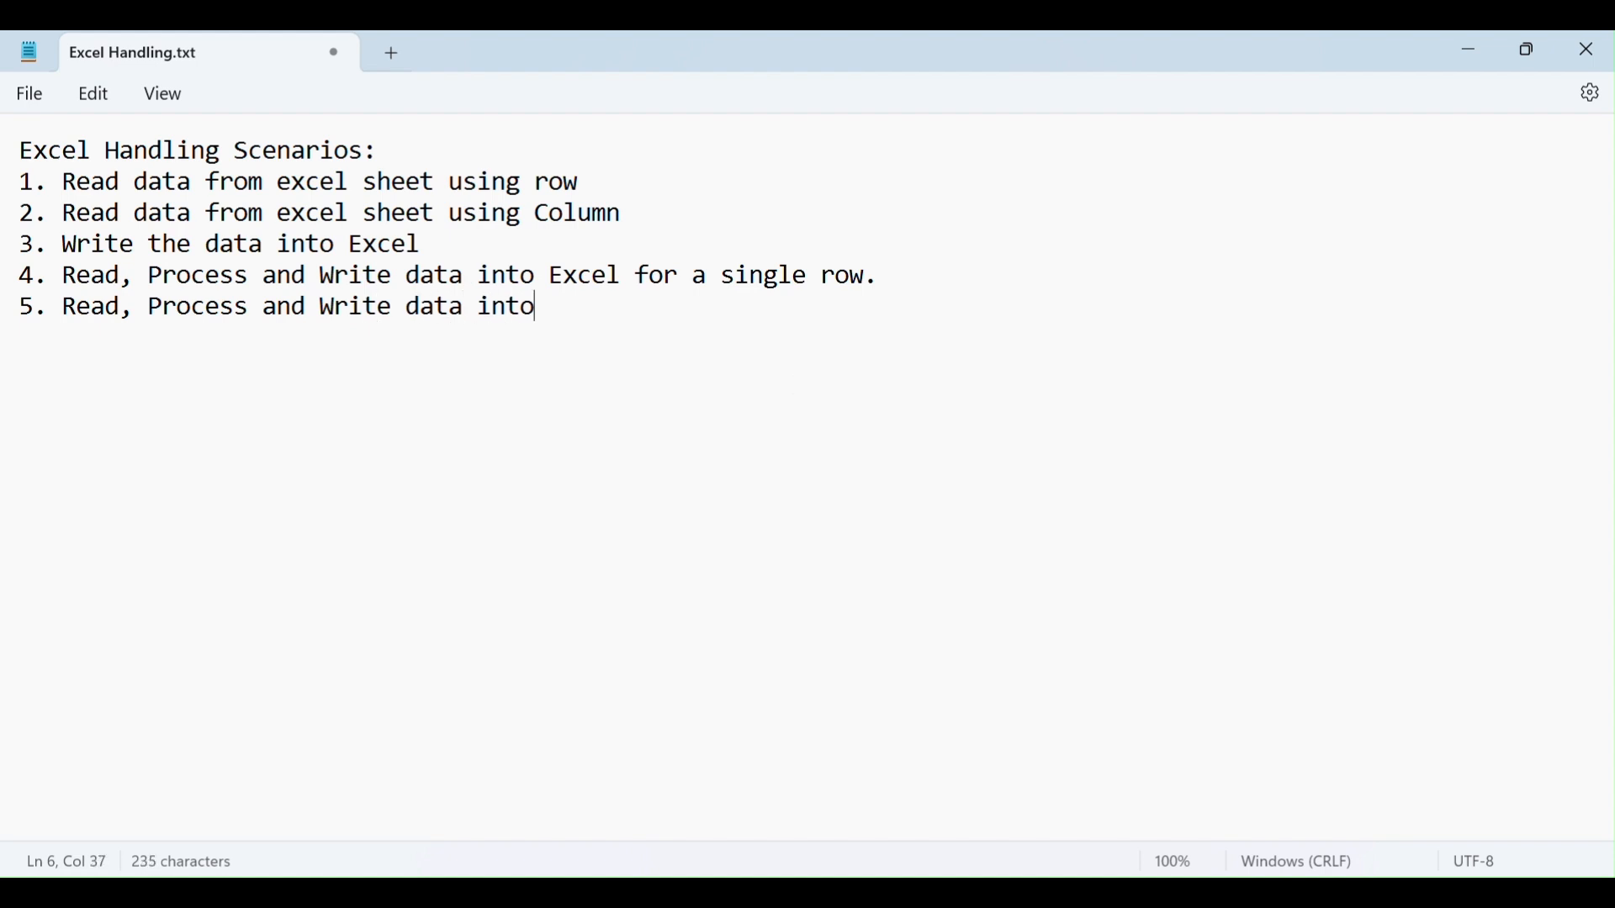
pyautogui.write(' Excel for multiple ')
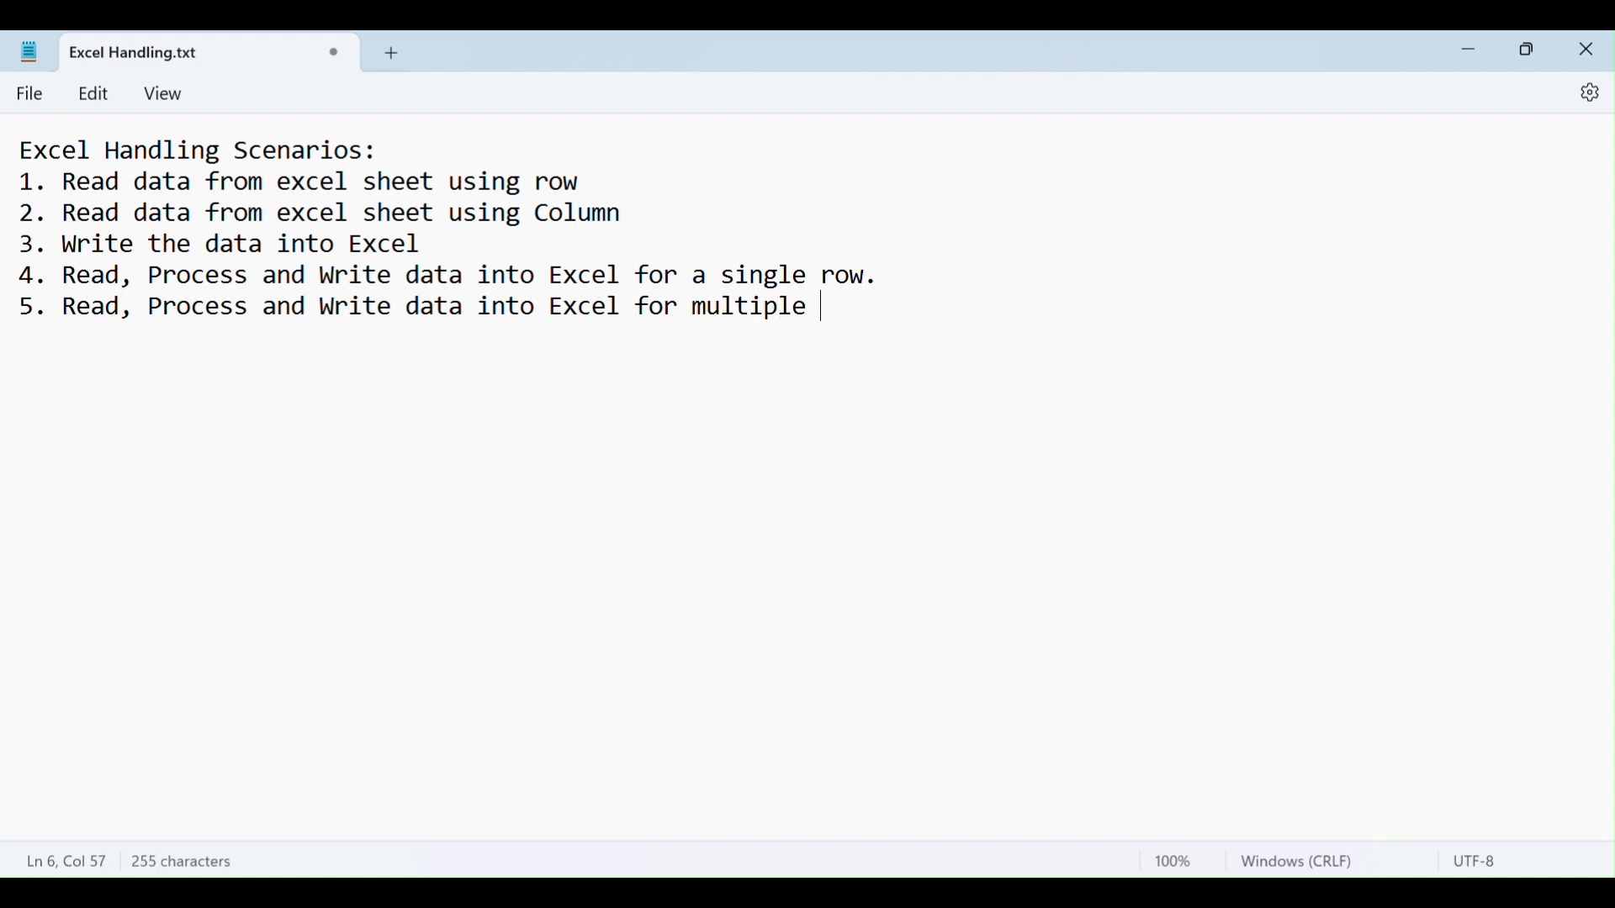
pyautogui.write('rows that can run o')
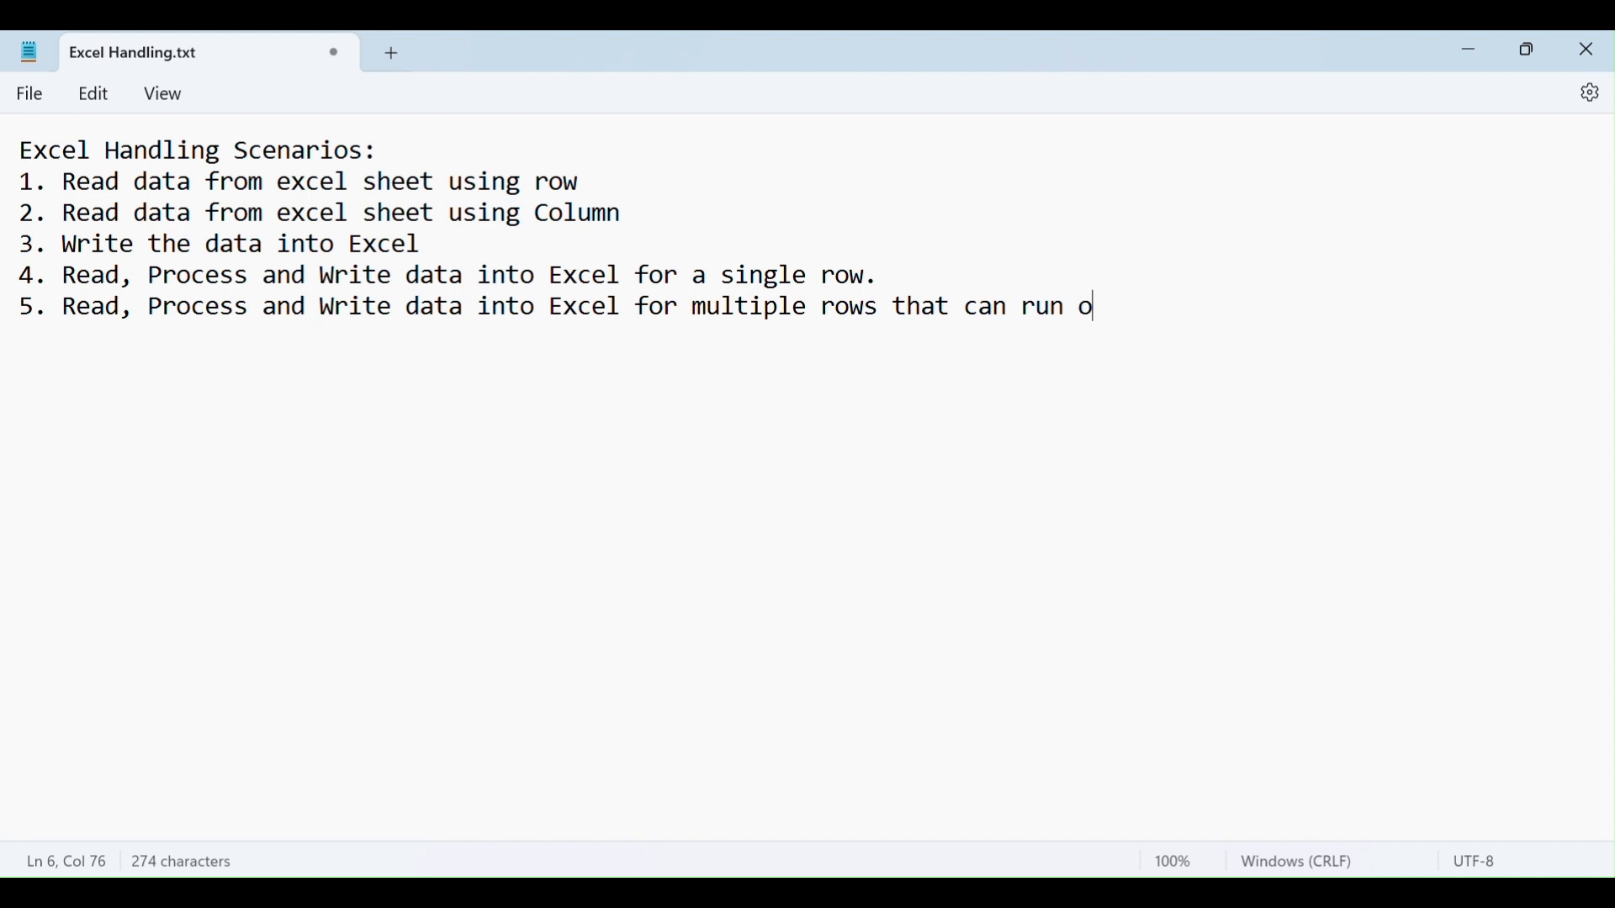
pyautogui.write('n its own')
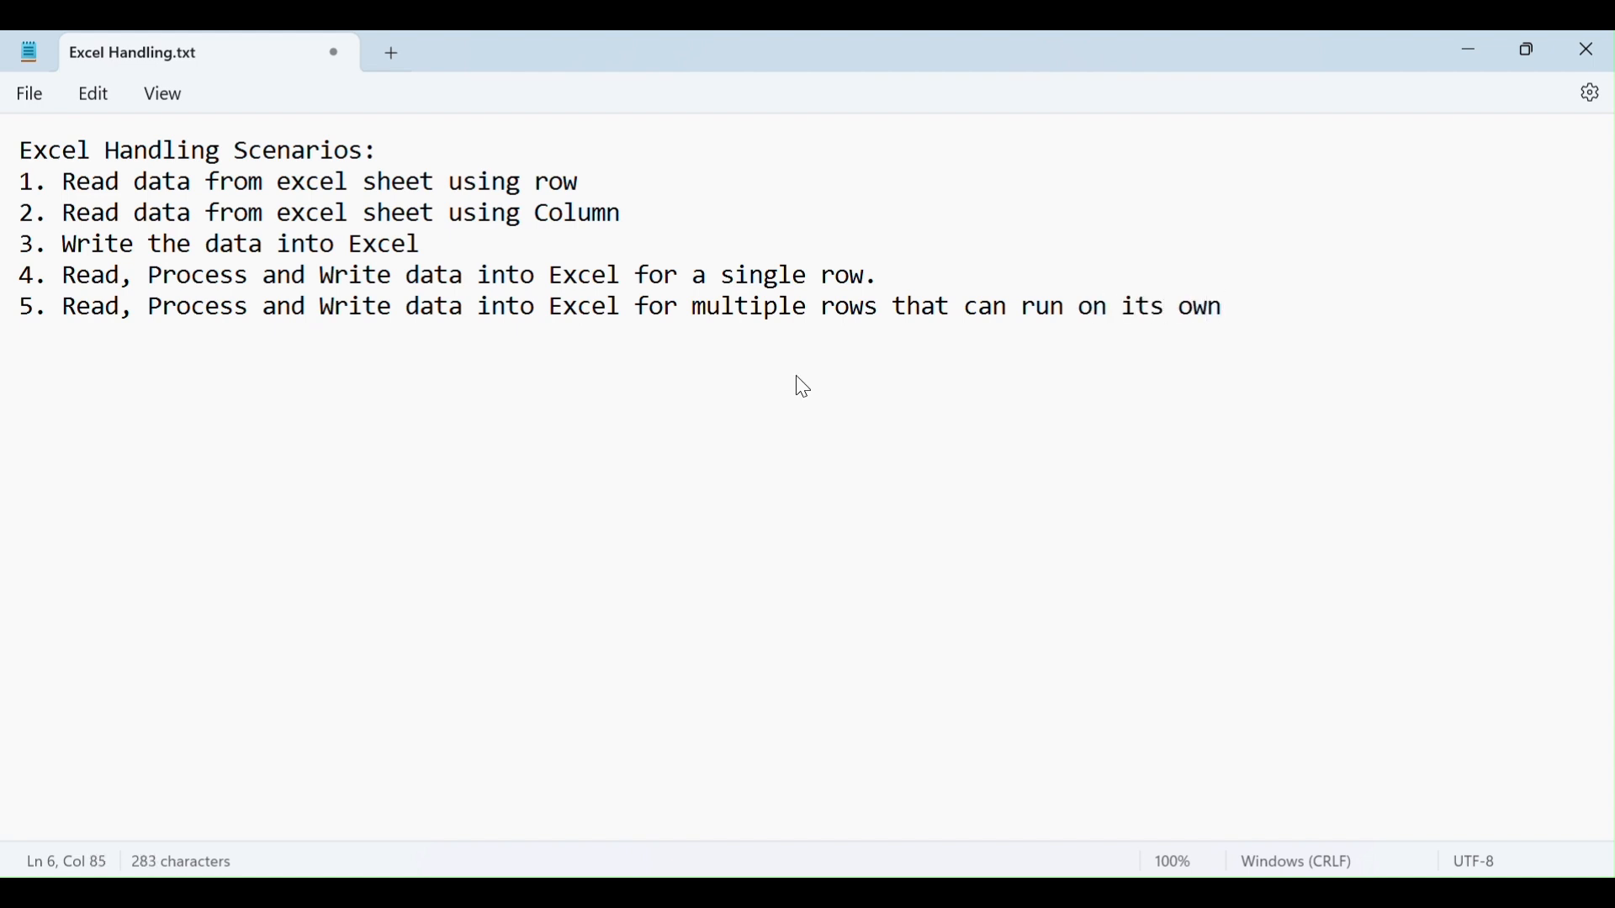
pyautogui.write('.')
pyautogui.doubleClick(81, 320)
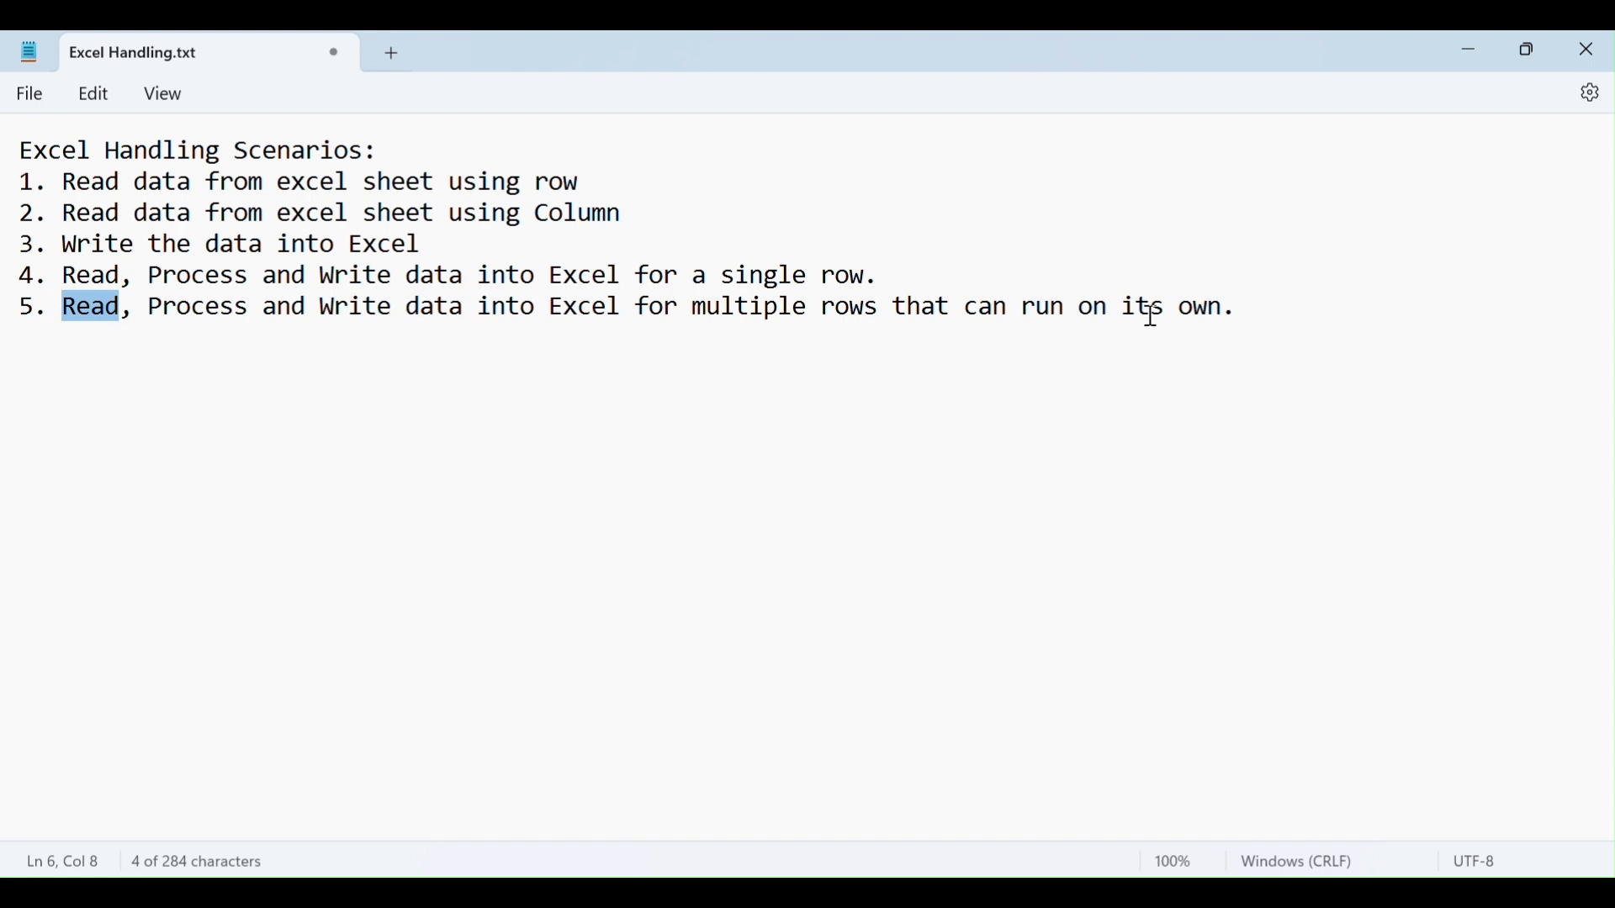
pyautogui.click(1300, 307)
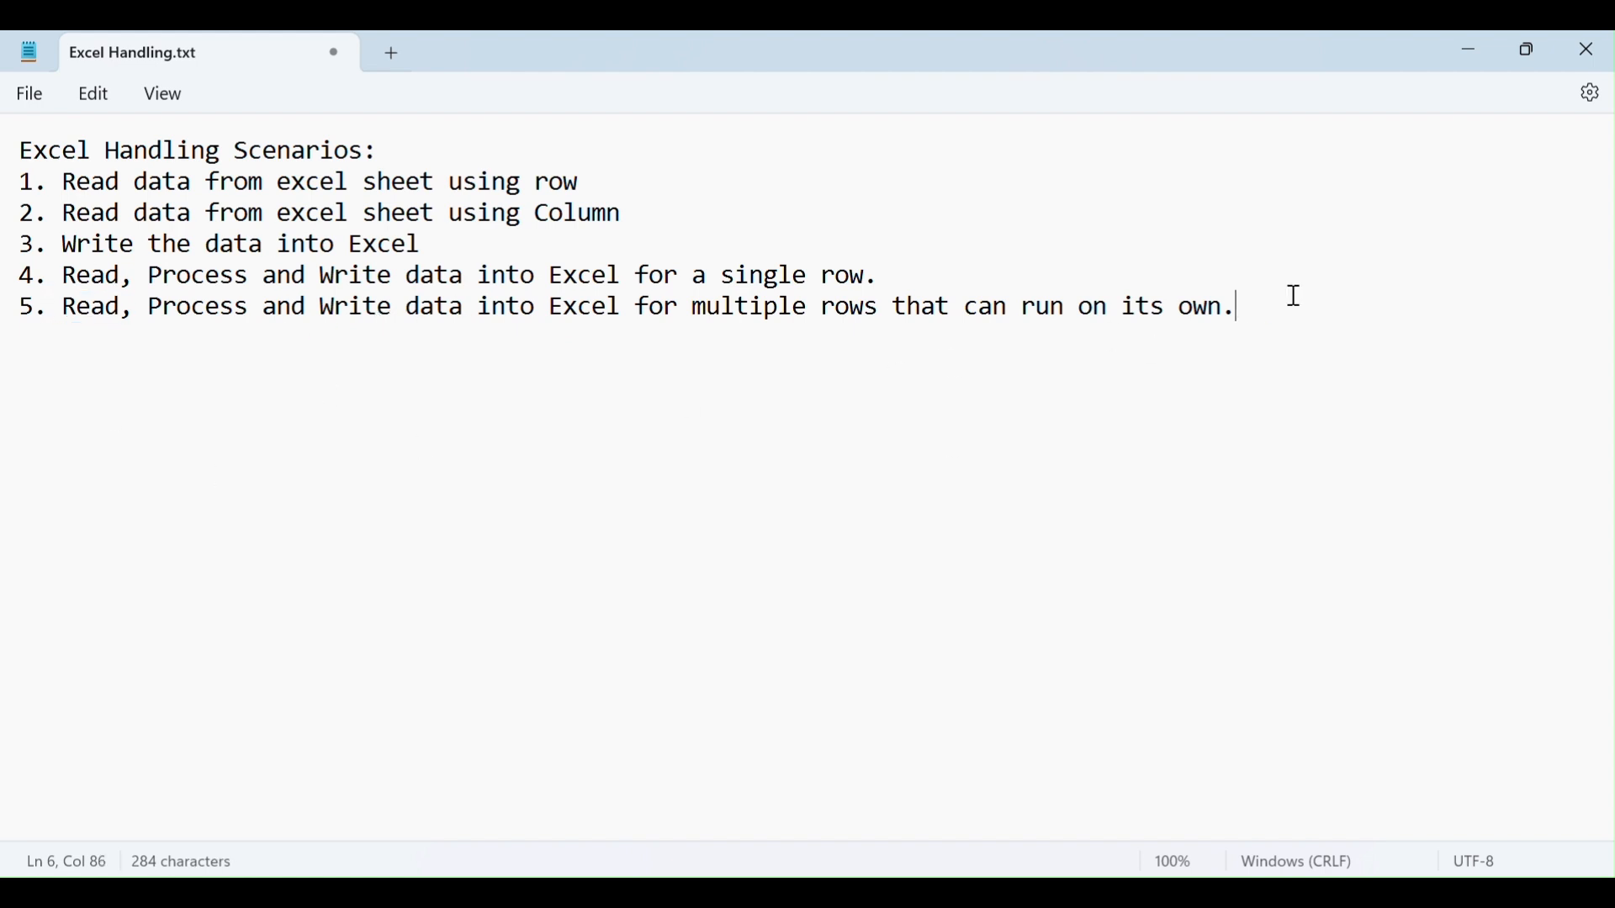
# Step: Switch back to Tosca Commander and copy the first-row test case into the Scenario 3 folder
pyautogui.moveTo(605, 893)
pyautogui.click(610, 782)
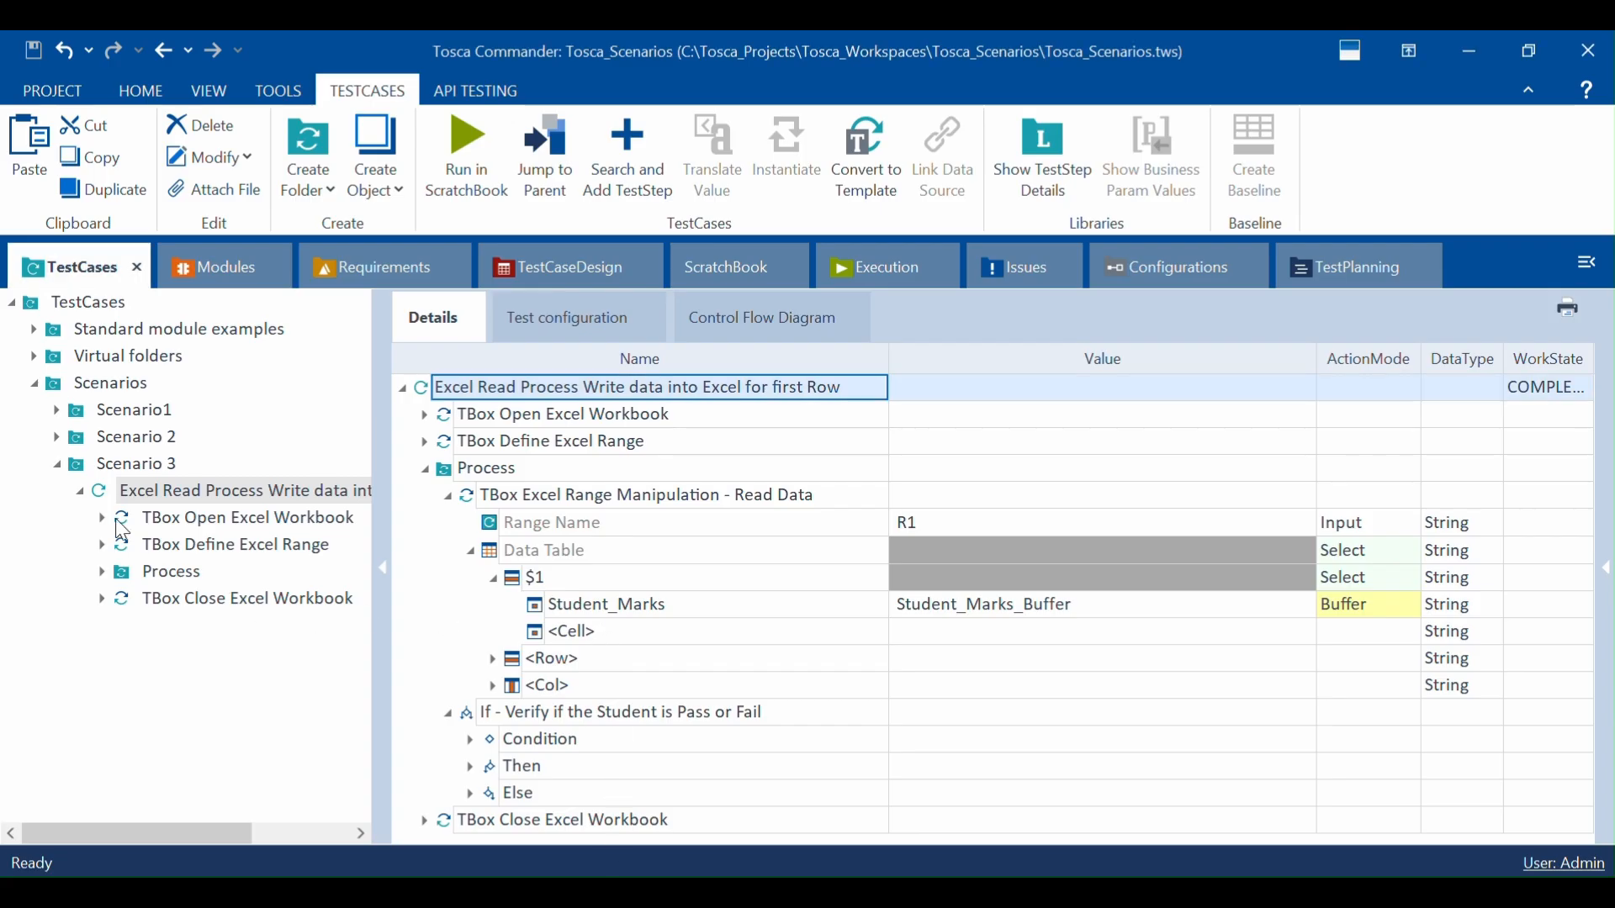
pyautogui.click(80, 491)
pyautogui.hotkey('ctrl', 's')
pyautogui.rightClick(116, 490)
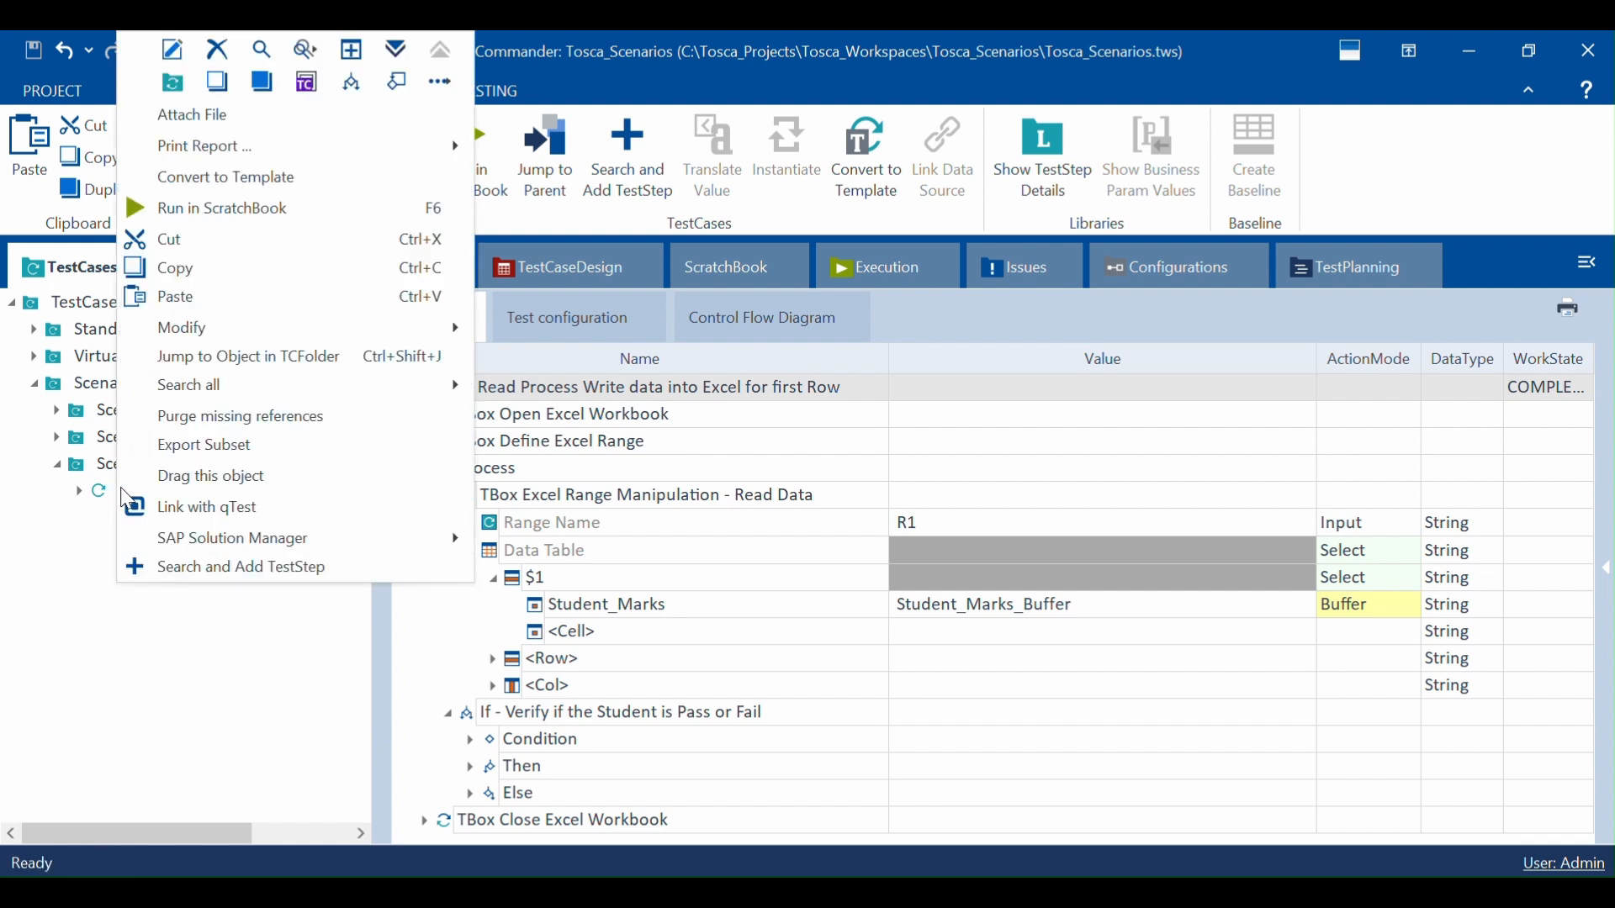
pyautogui.click(112, 464)
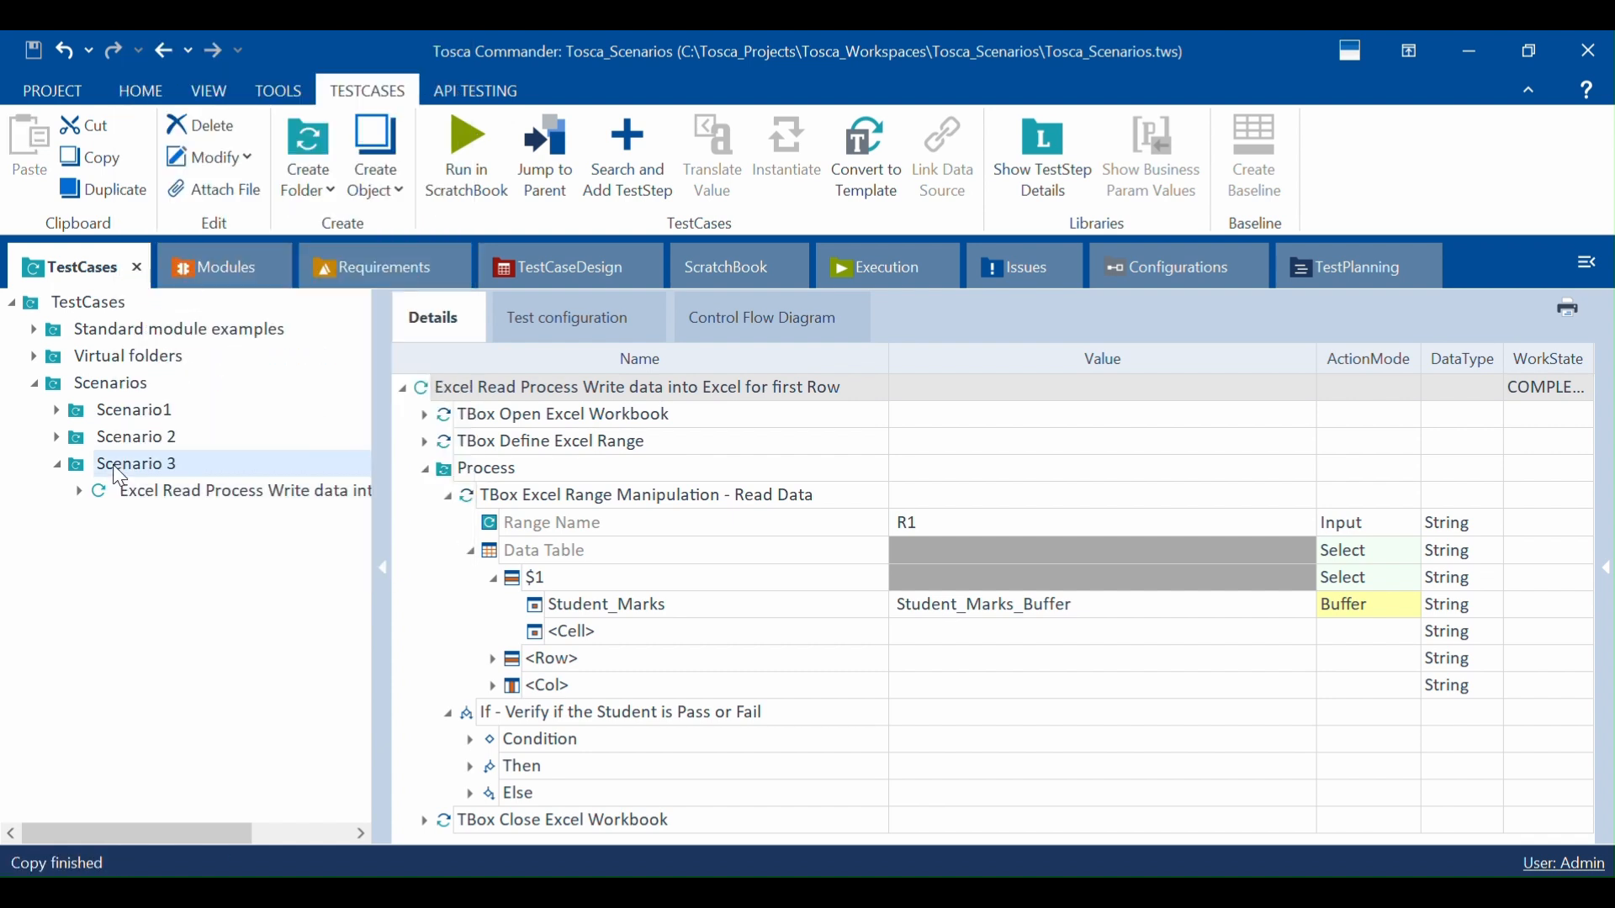
pyautogui.hotkey('ctrl', 'v')
# Step: Rename the copied test case as "Excel Read Process Write data into Excel for Multiple Rows"
pyautogui.click(118, 521)
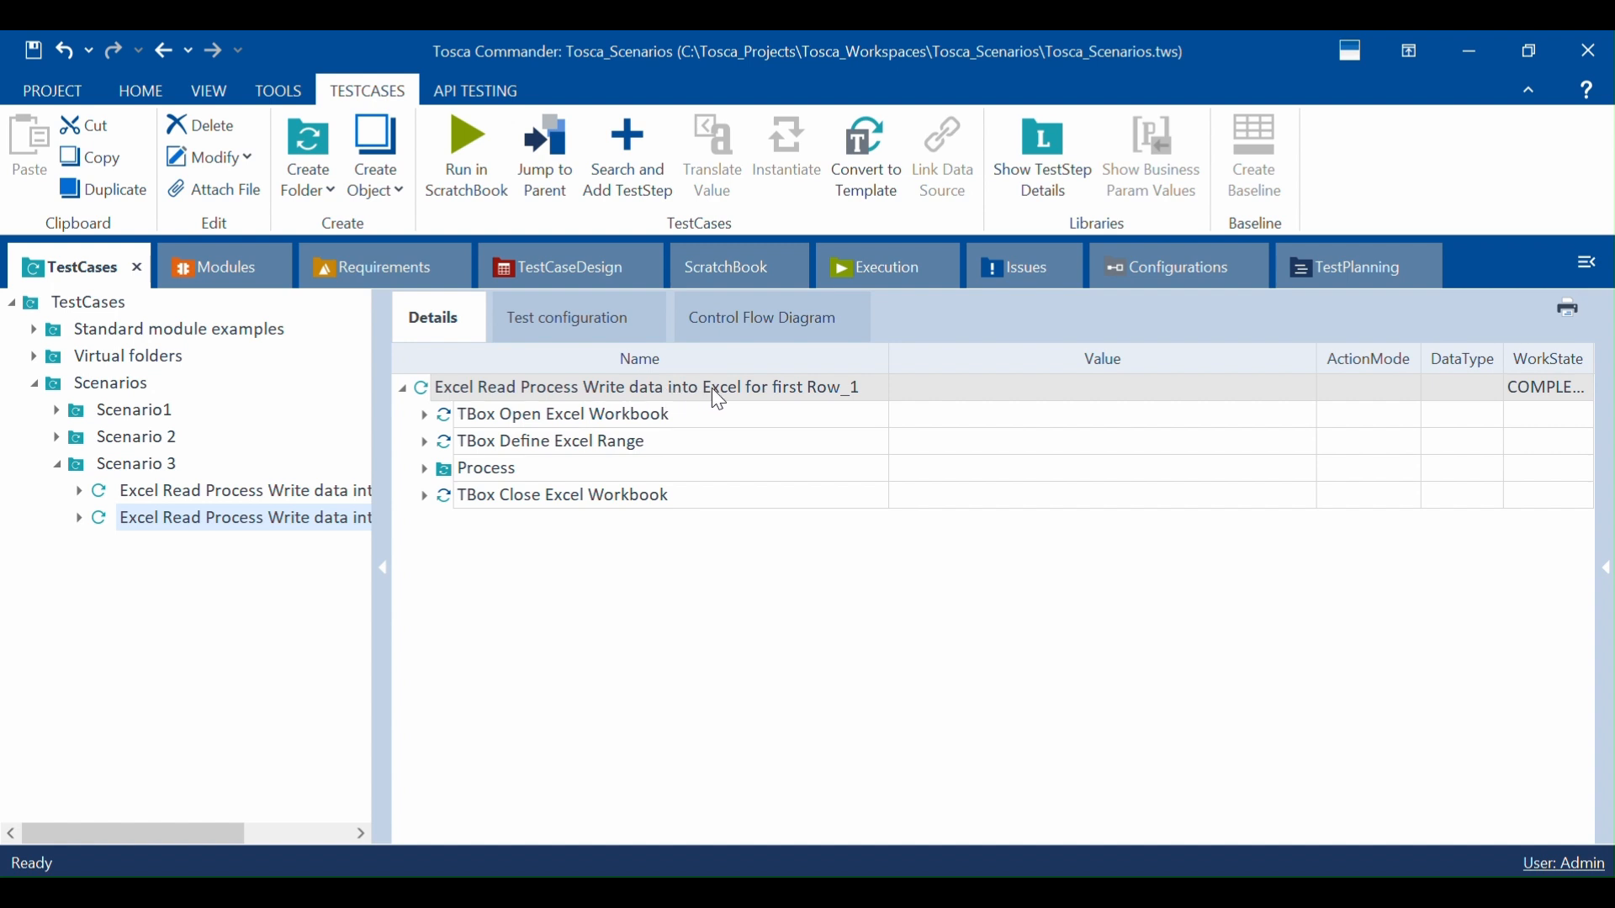
pyautogui.click(776, 385)
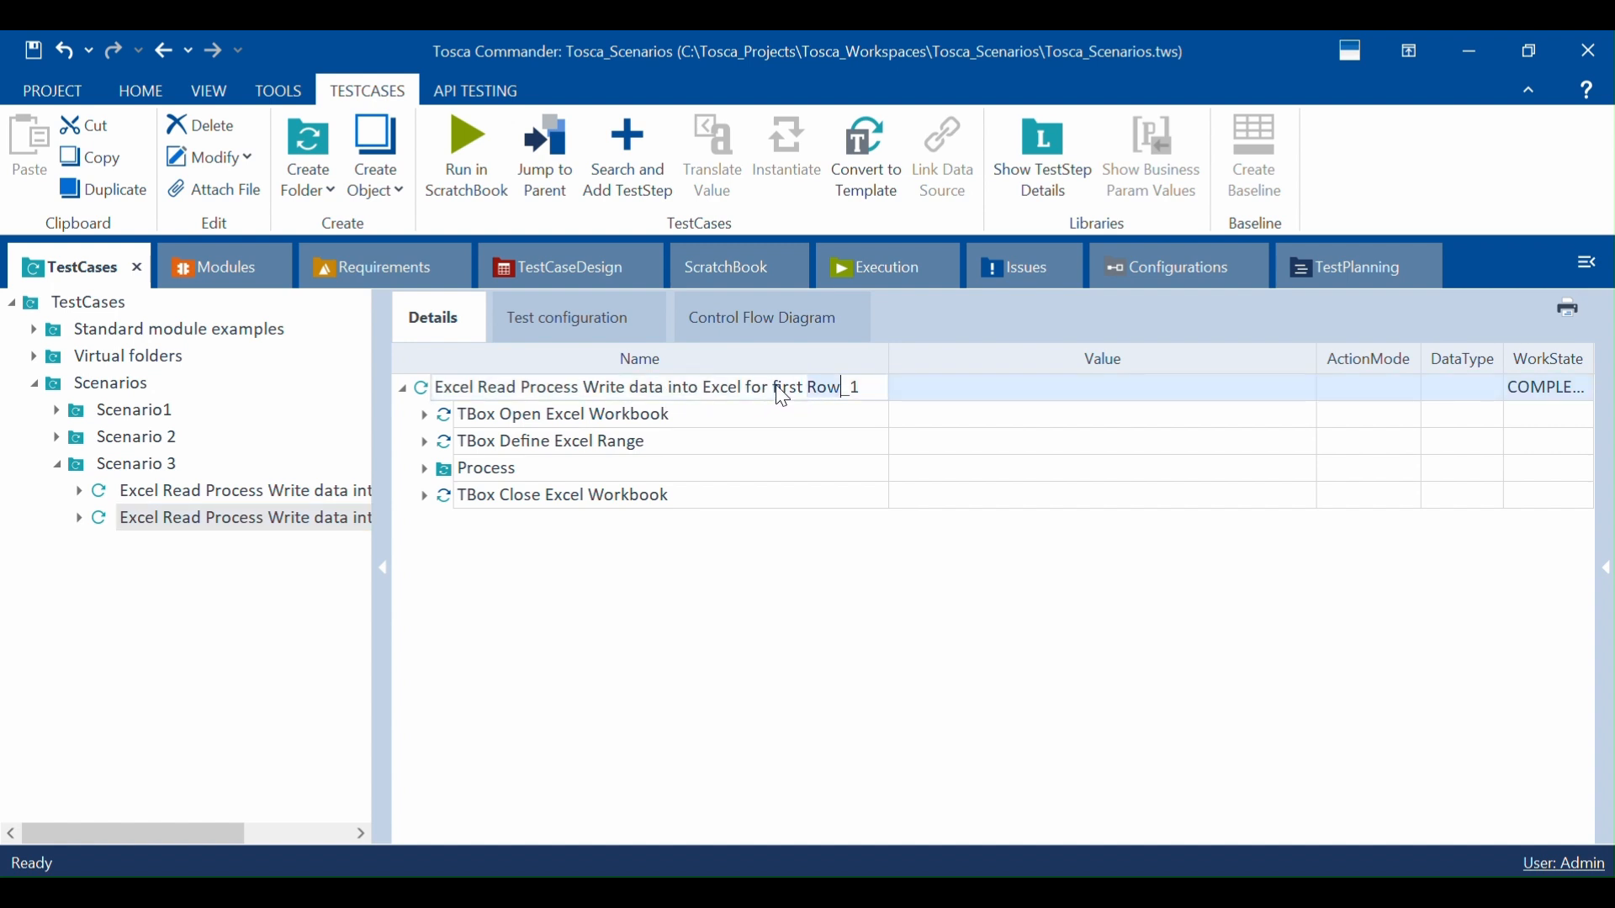
pyautogui.click(778, 386)
pyautogui.hotkey('shift', 'End')
pyautogui.write('Multiple Rows')
pyautogui.press('Return')
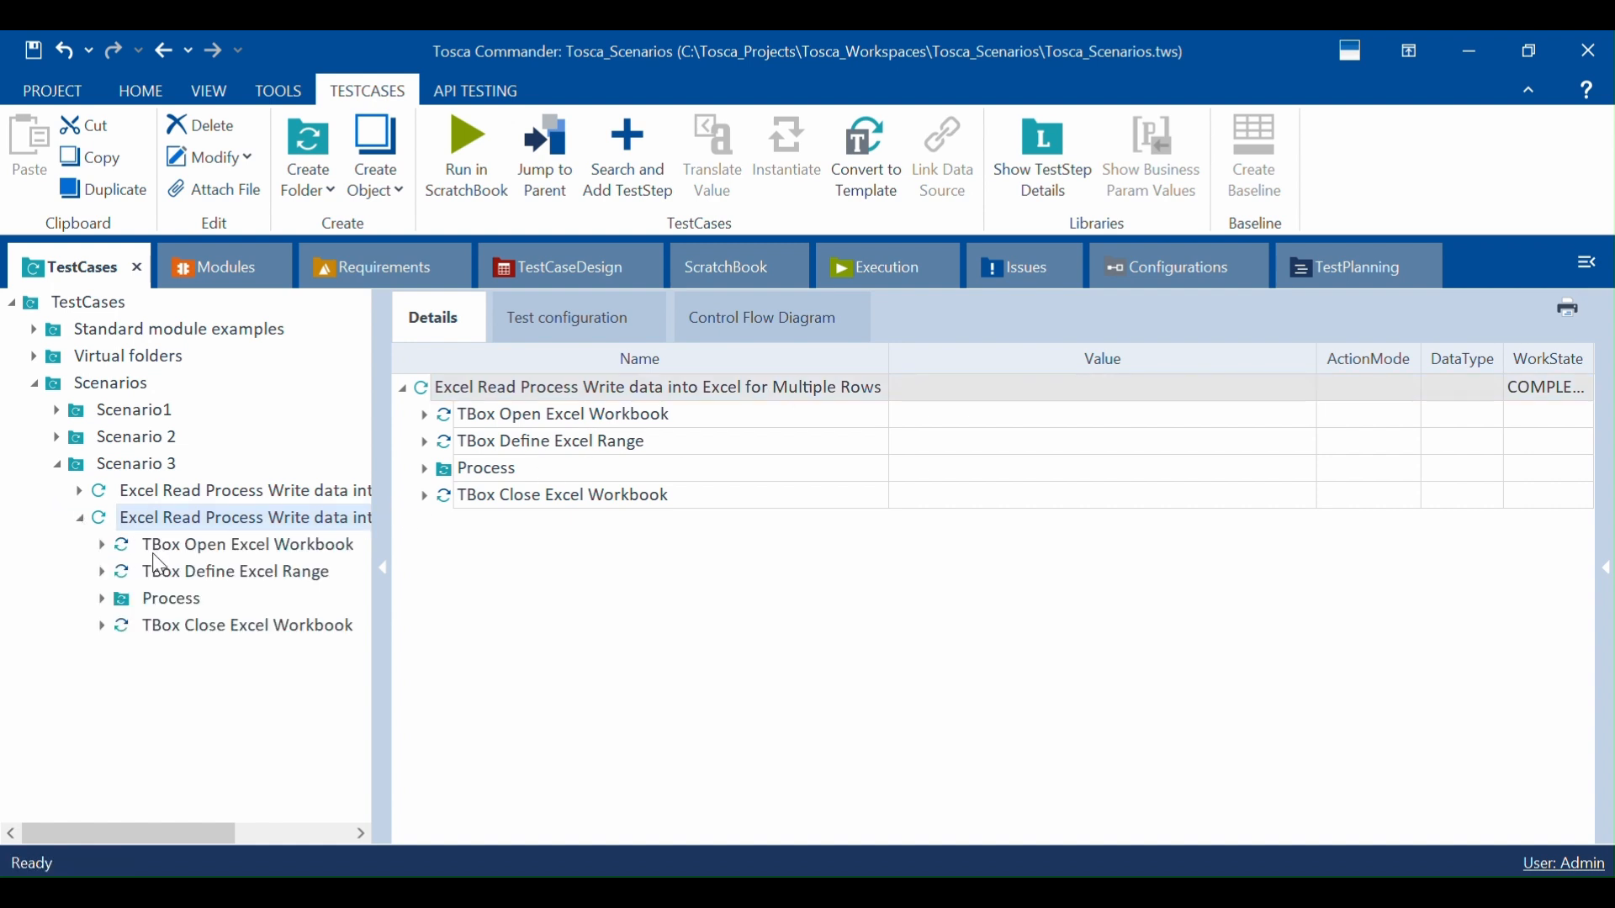
# Step: Review the details of the copy's TBox Open Excel Workbook, TBox Define Excel Range and TBox Close Excel Workbook steps
pyautogui.click(185, 547)
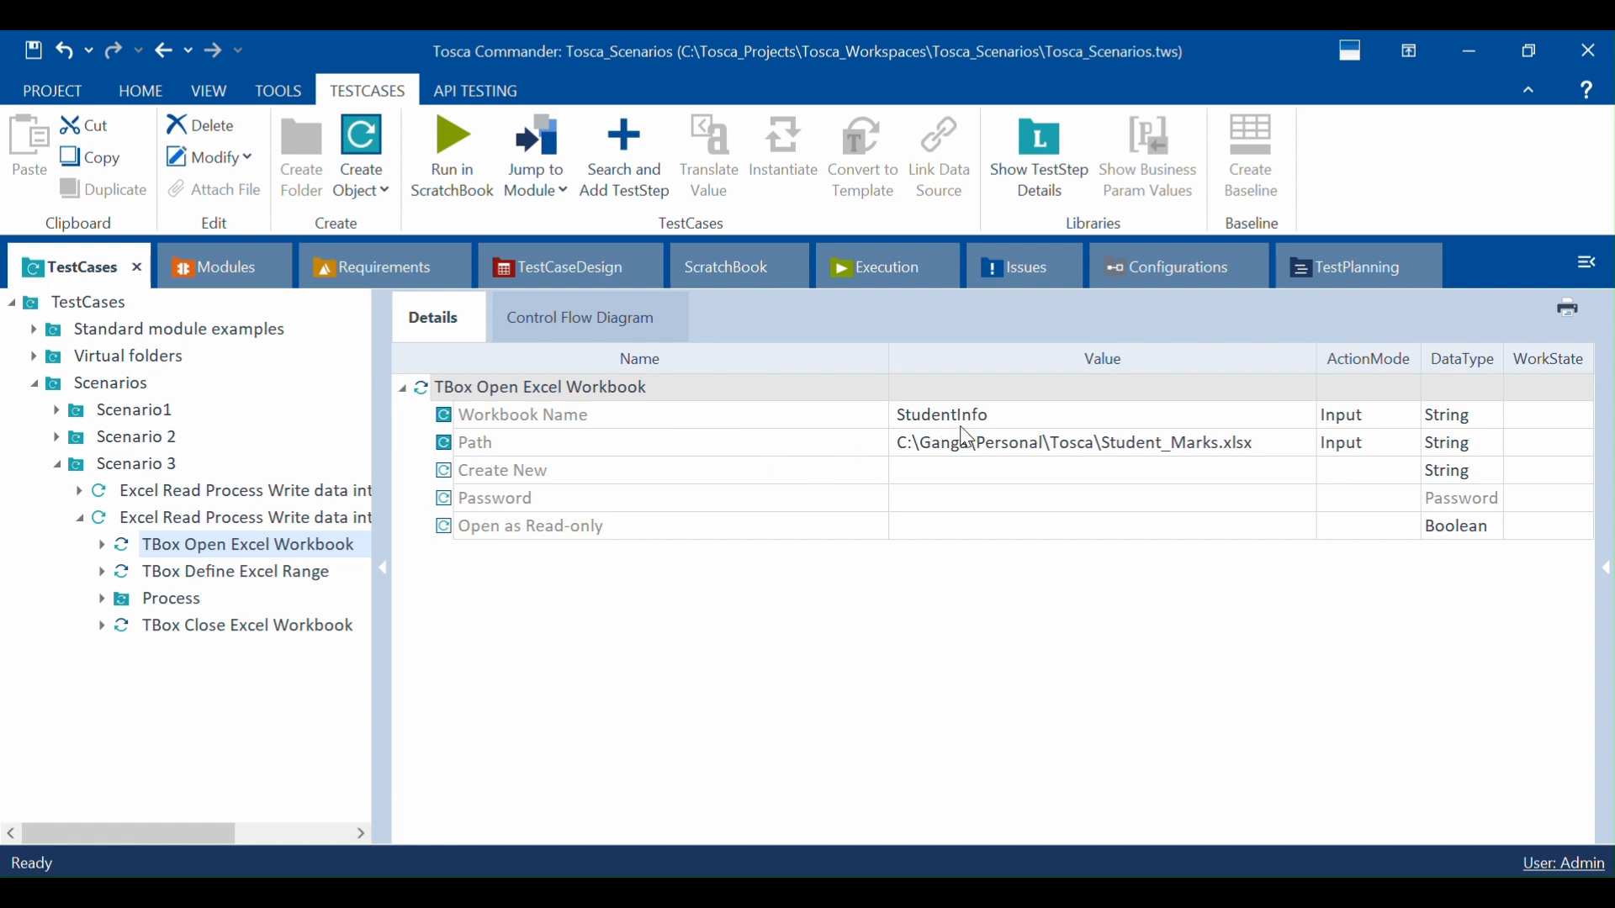
pyautogui.click(270, 573)
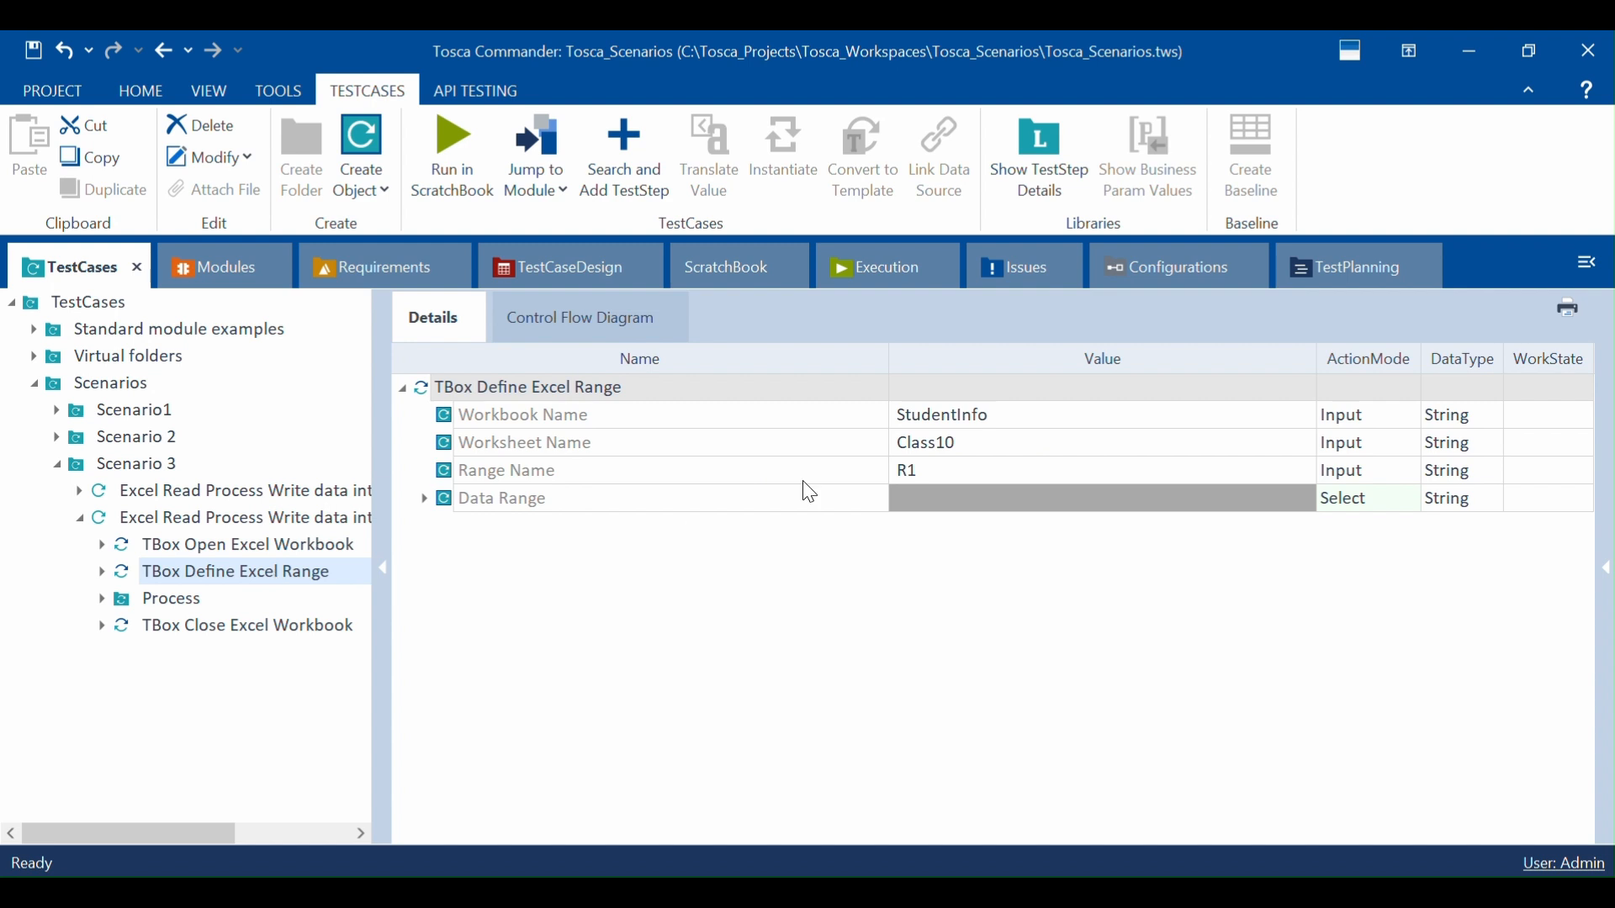
pyautogui.click(425, 500)
pyautogui.click(426, 502)
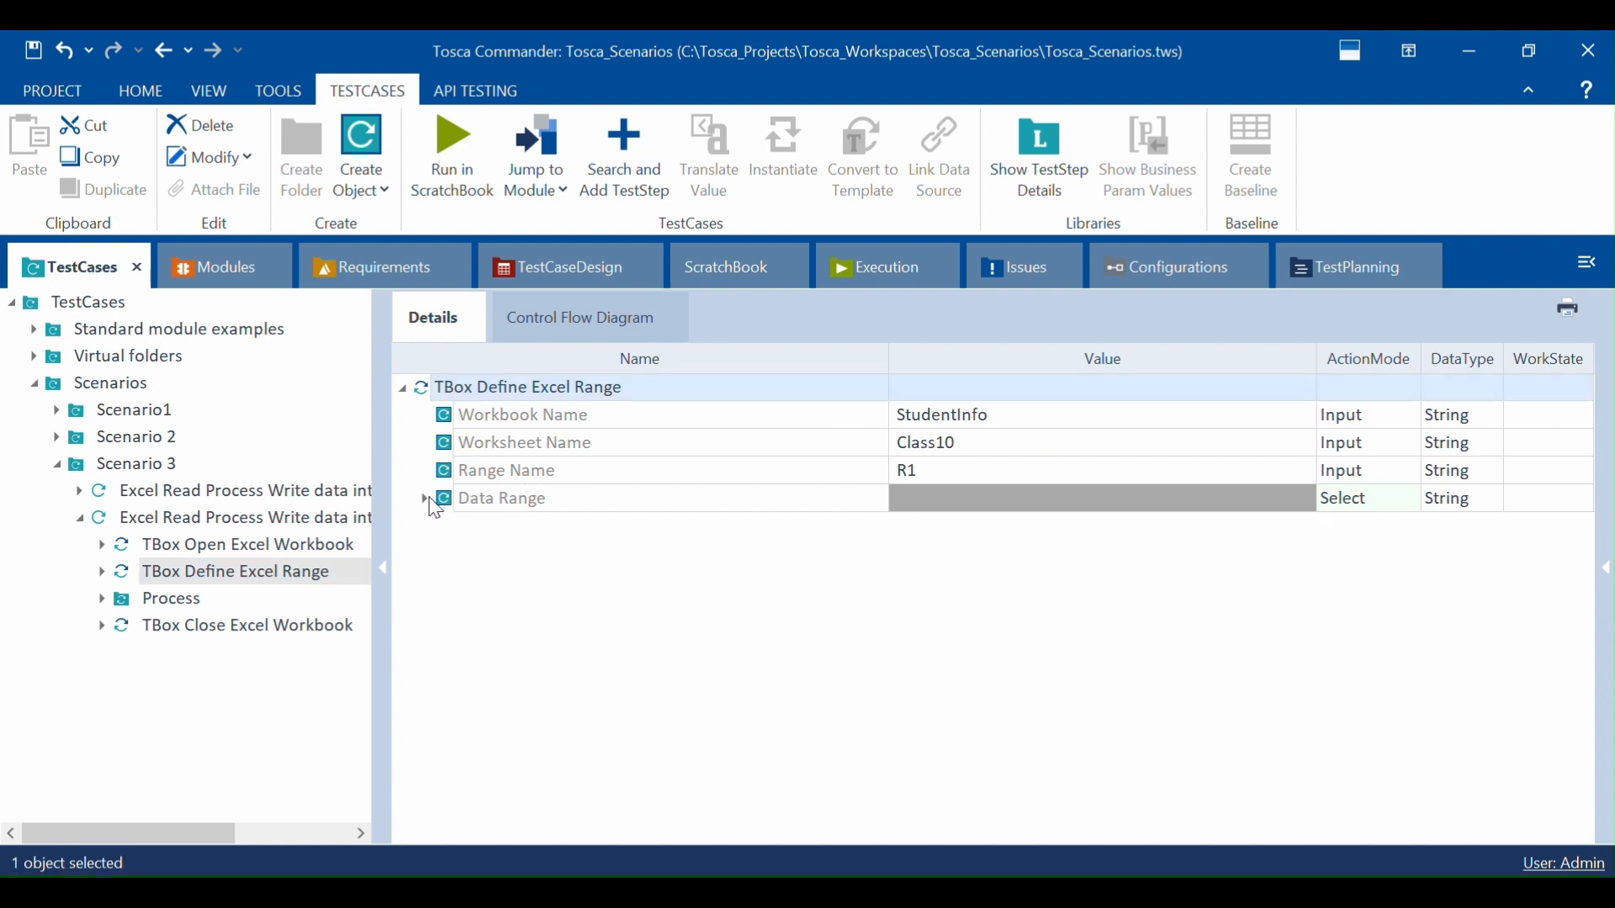
pyautogui.click(172, 628)
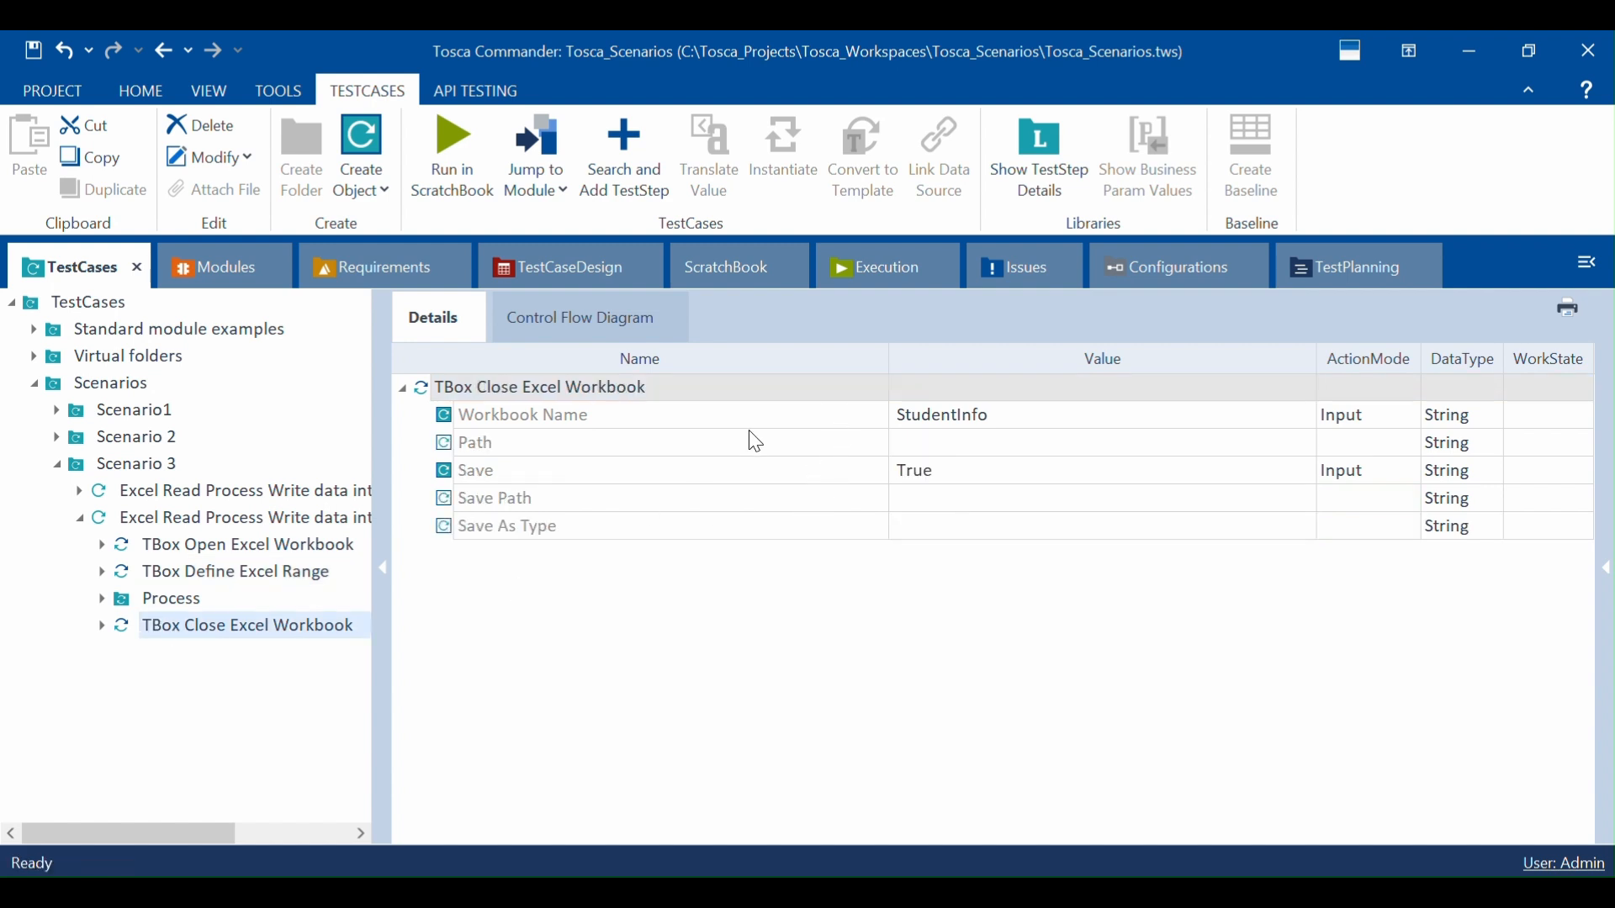
# Step: Open the copy's Process folder and expand the Read Data step to inspect its $1 row
pyautogui.click(184, 601)
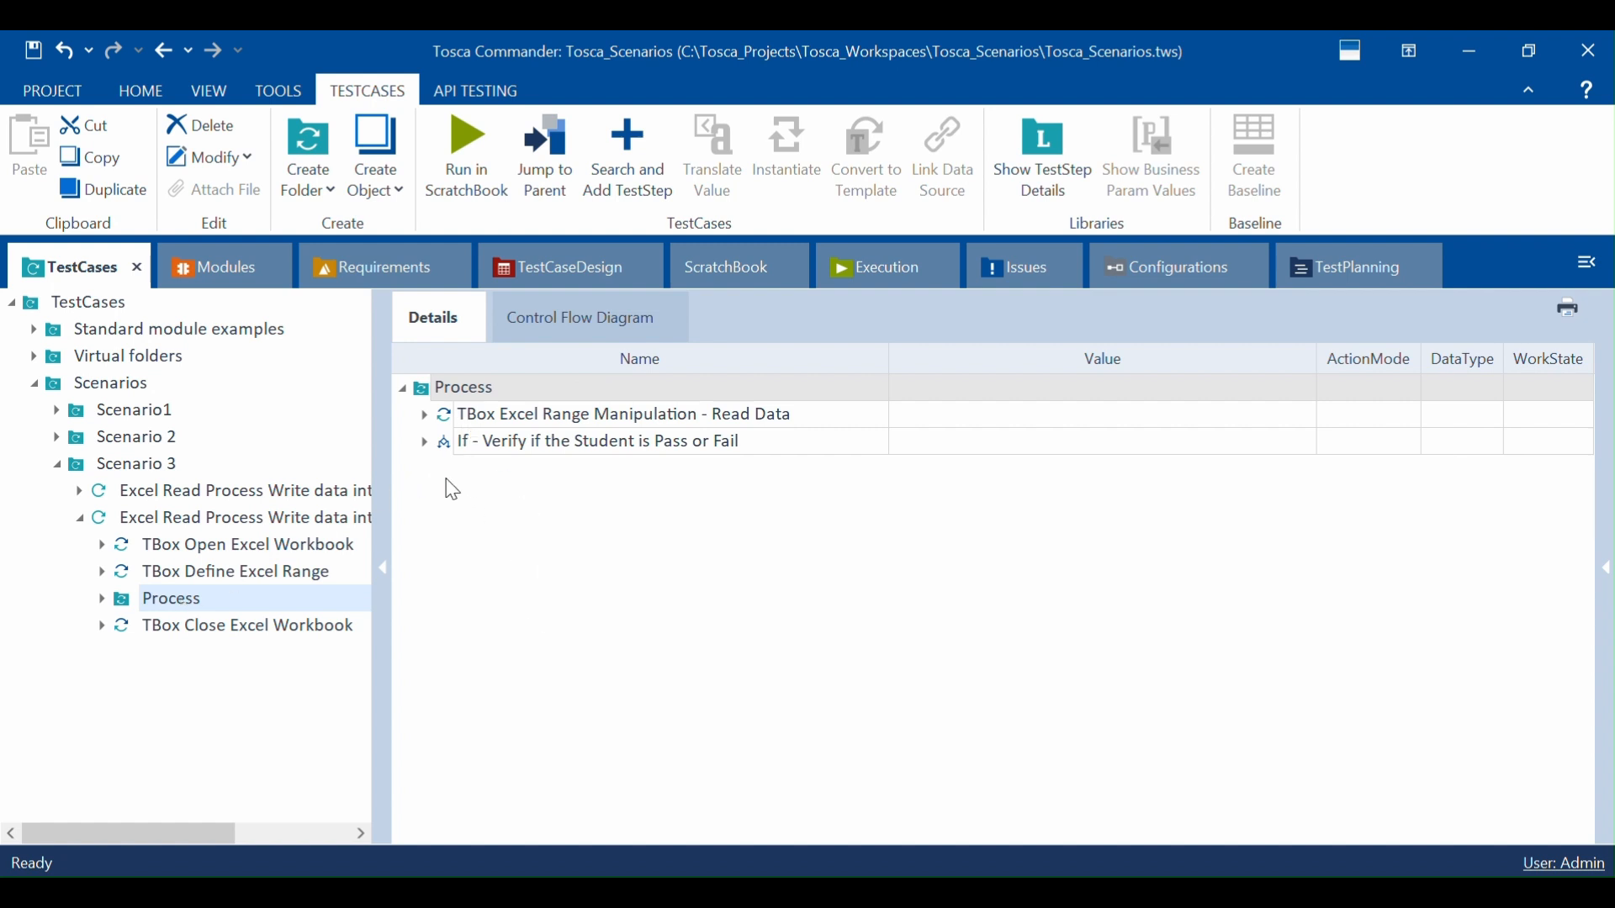
pyautogui.click(434, 436)
pyautogui.click(425, 415)
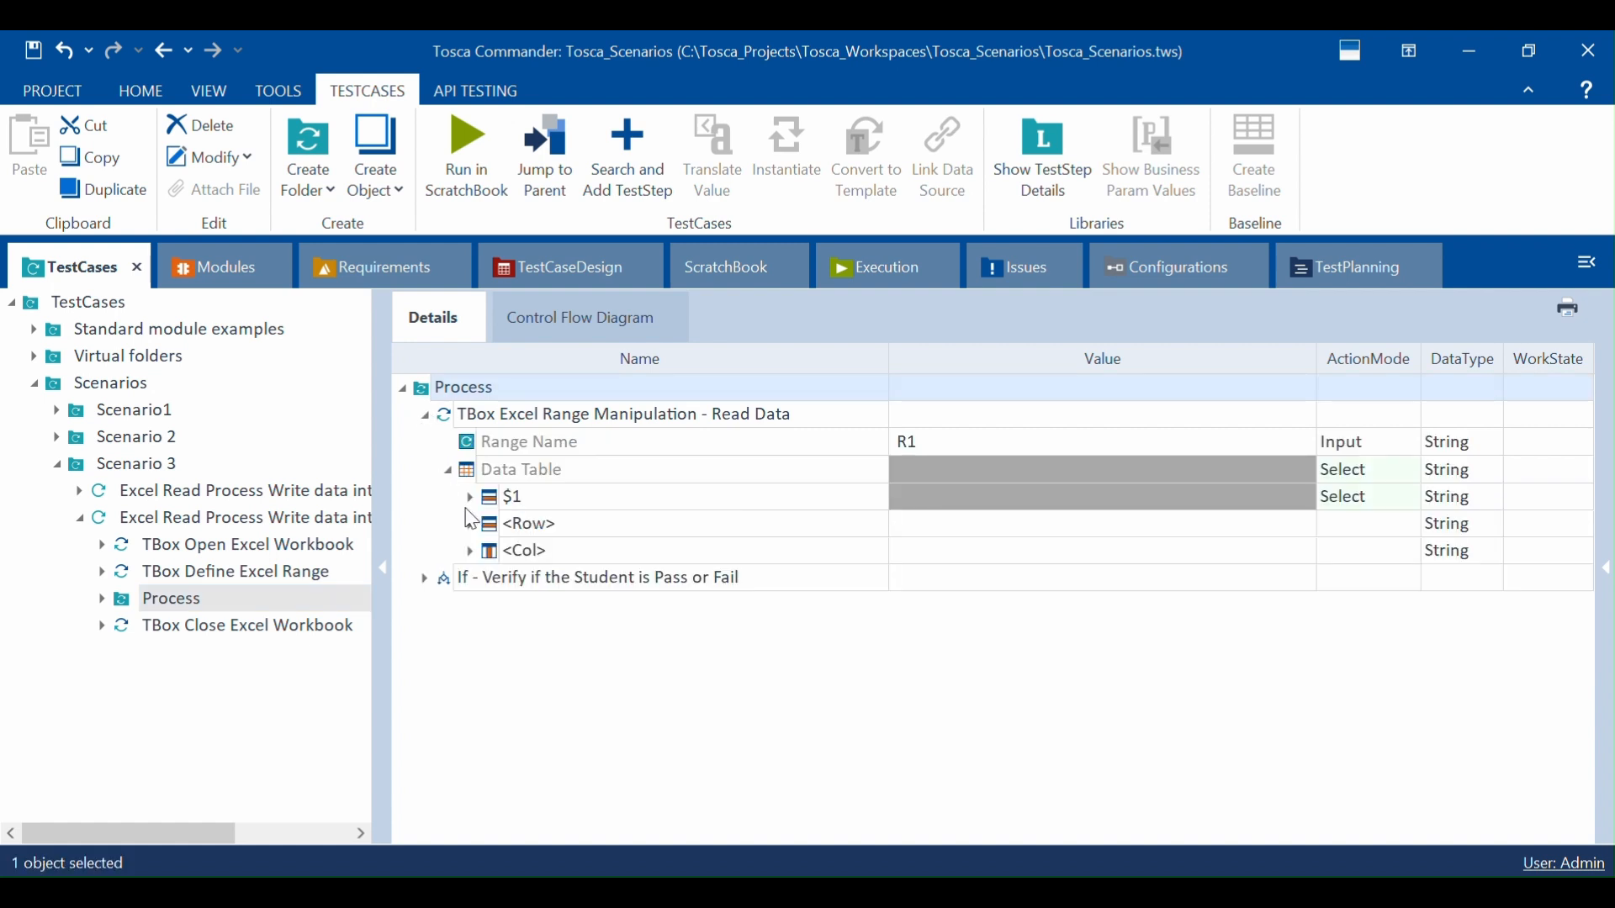
pyautogui.click(545, 502)
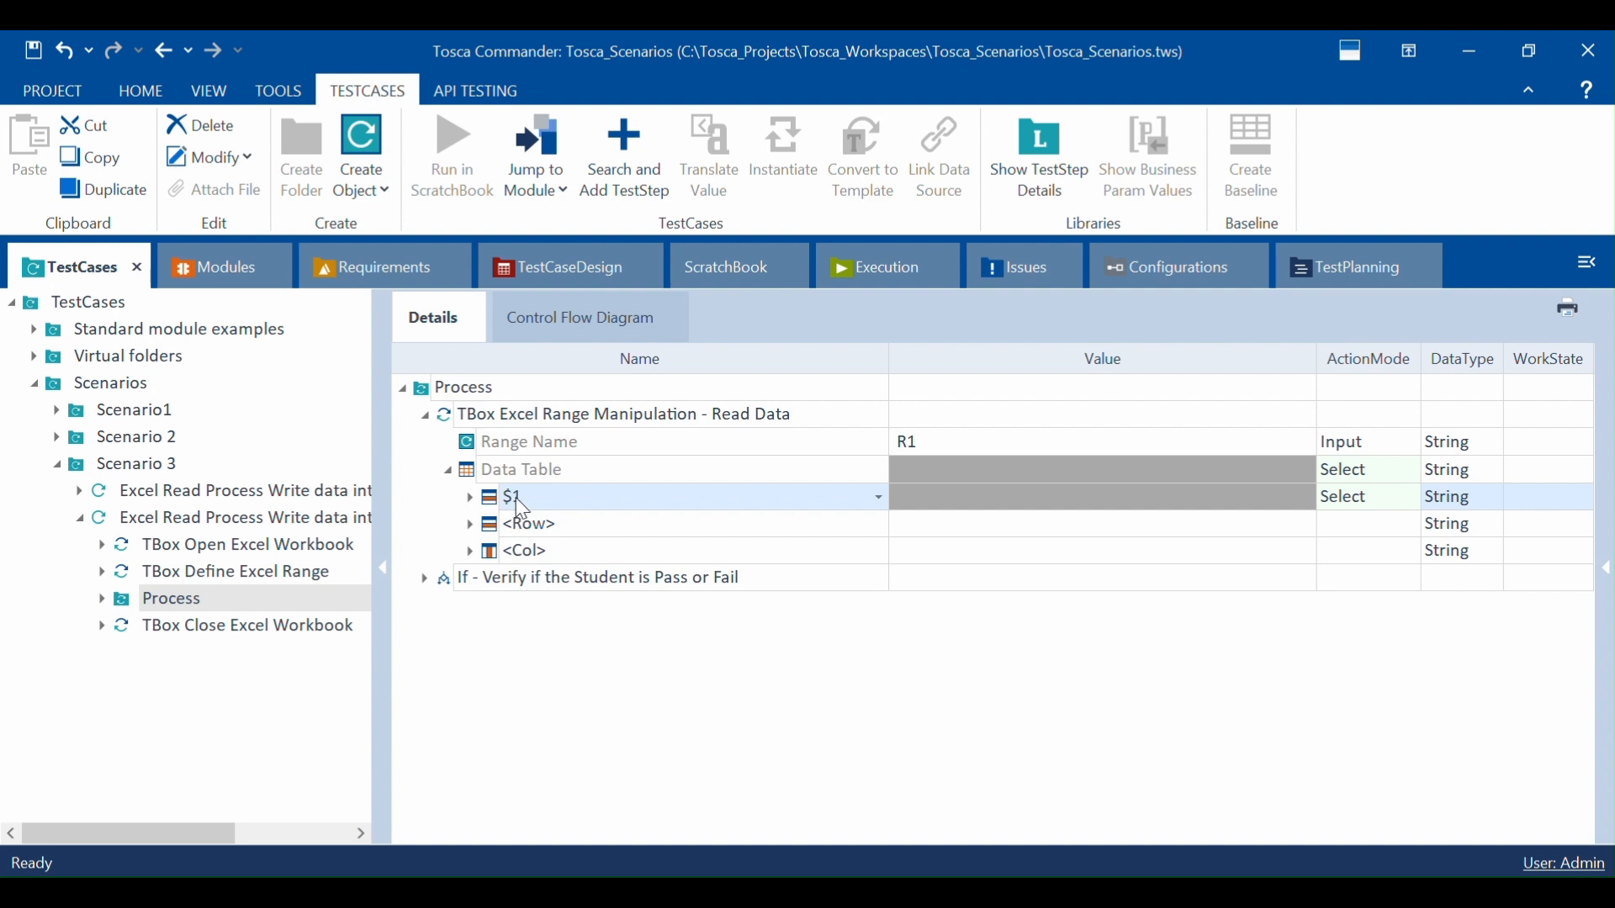
# Step: Return to the Multiple Rows test case details and collapse its Open Excel Workbook, Define Excel Range and Close Excel Workbook steps
pyautogui.click(352, 527)
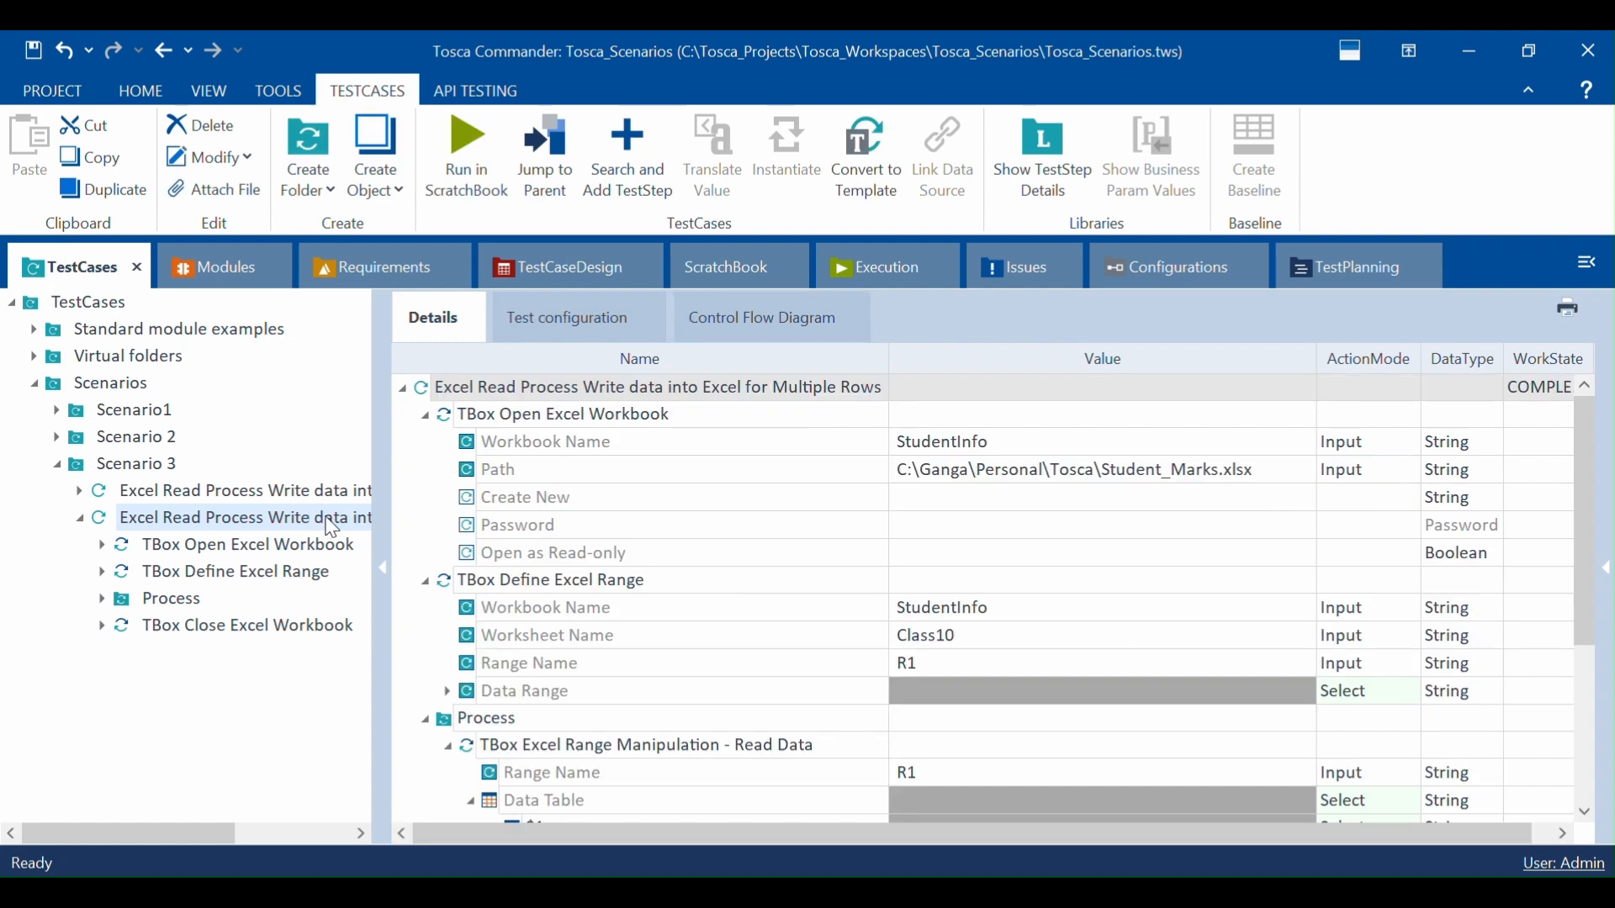
pyautogui.click(426, 415)
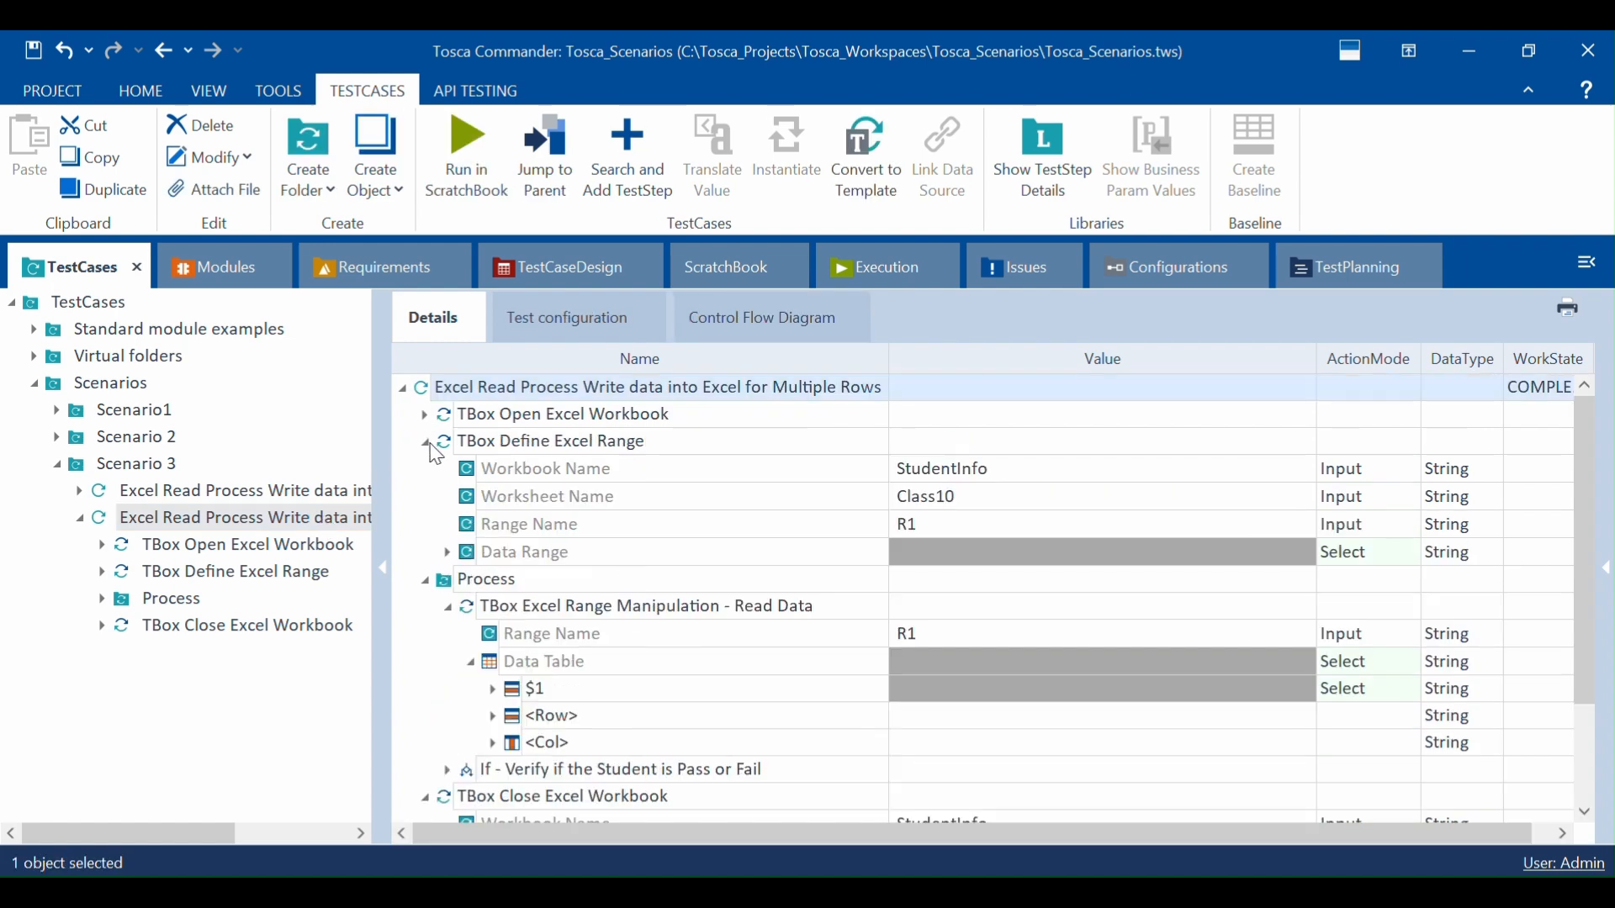
pyautogui.click(426, 441)
pyautogui.click(425, 686)
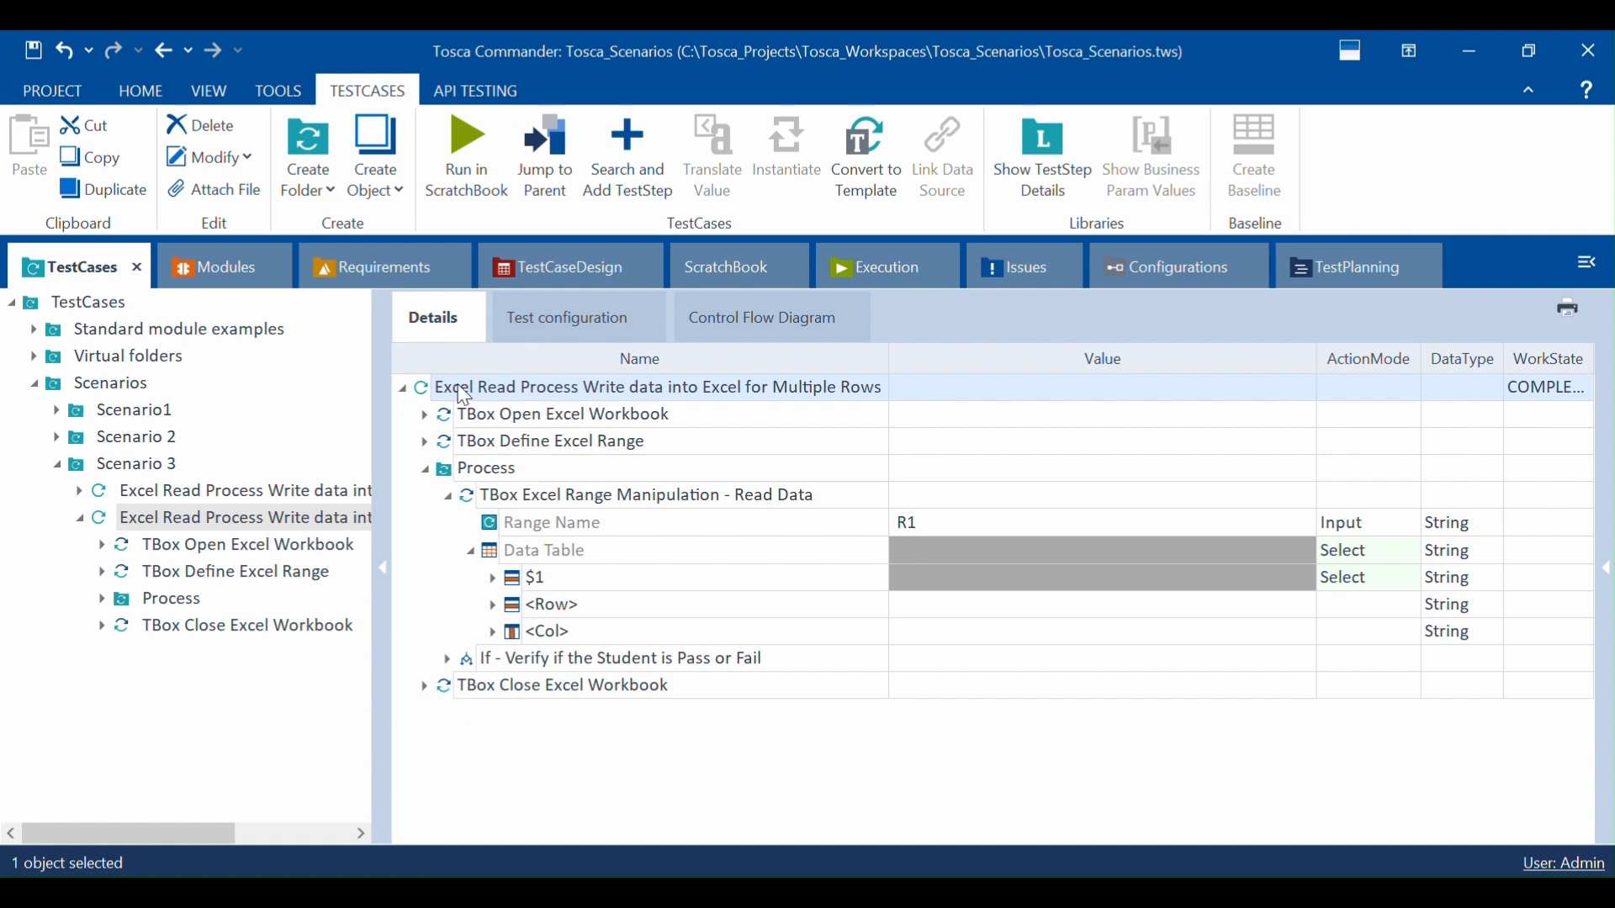
# Step: Add the TBox Set Buffer module from Buffer Operations to the test case, placed between TBox Define Excel Range and Process
pyautogui.click(223, 267)
pyautogui.click(170, 411)
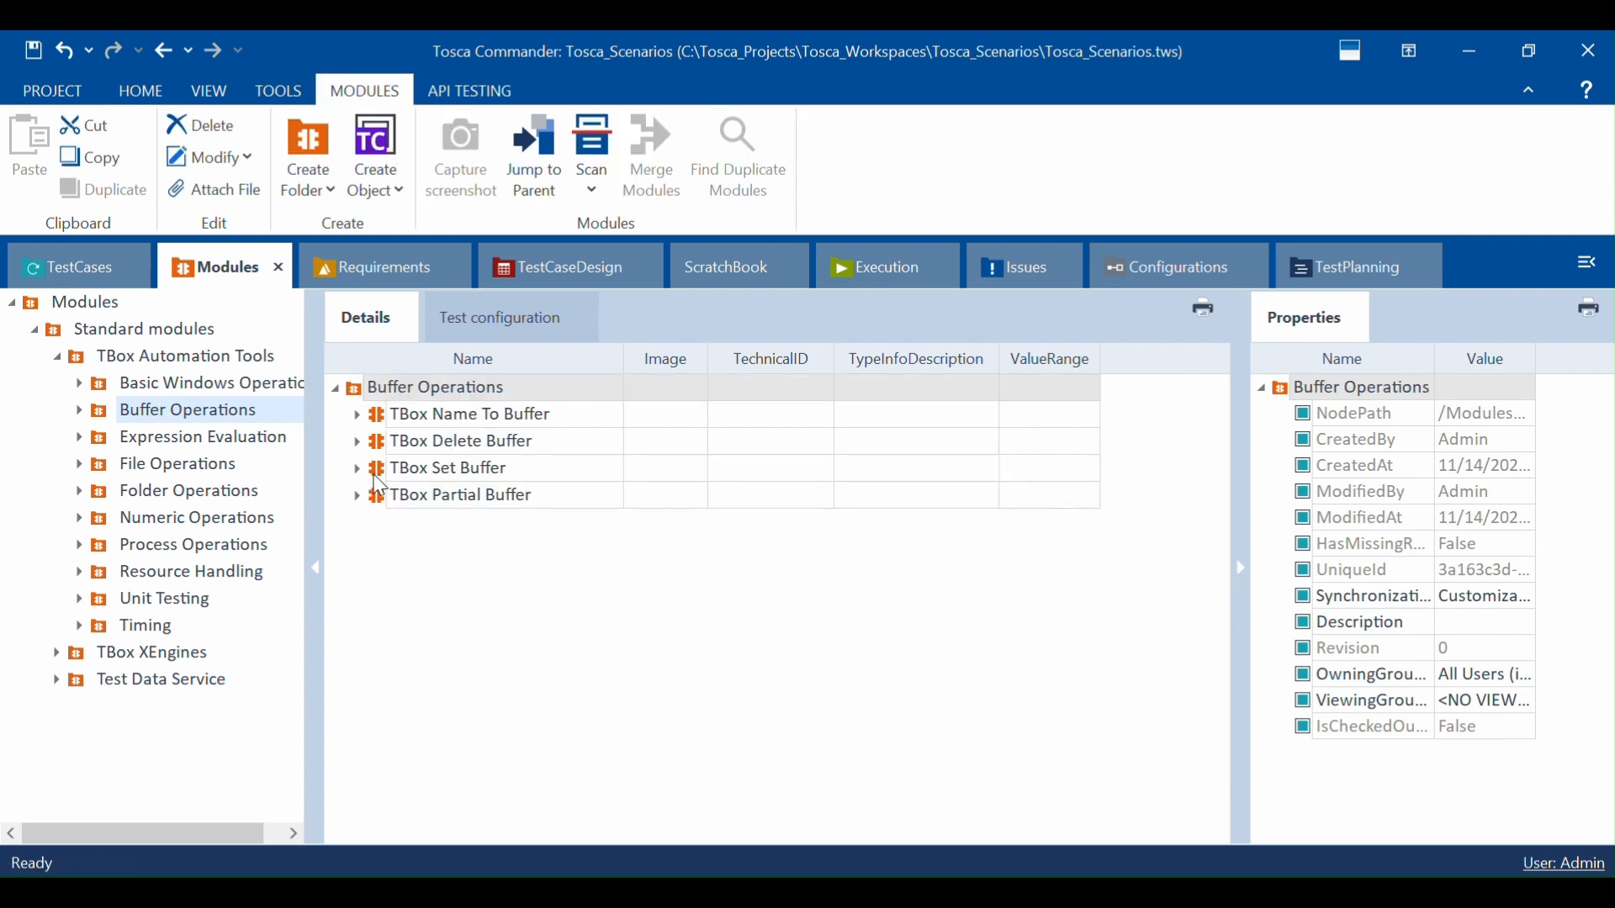
pyautogui.moveTo(380, 471); pyautogui.dragTo(454, 388)
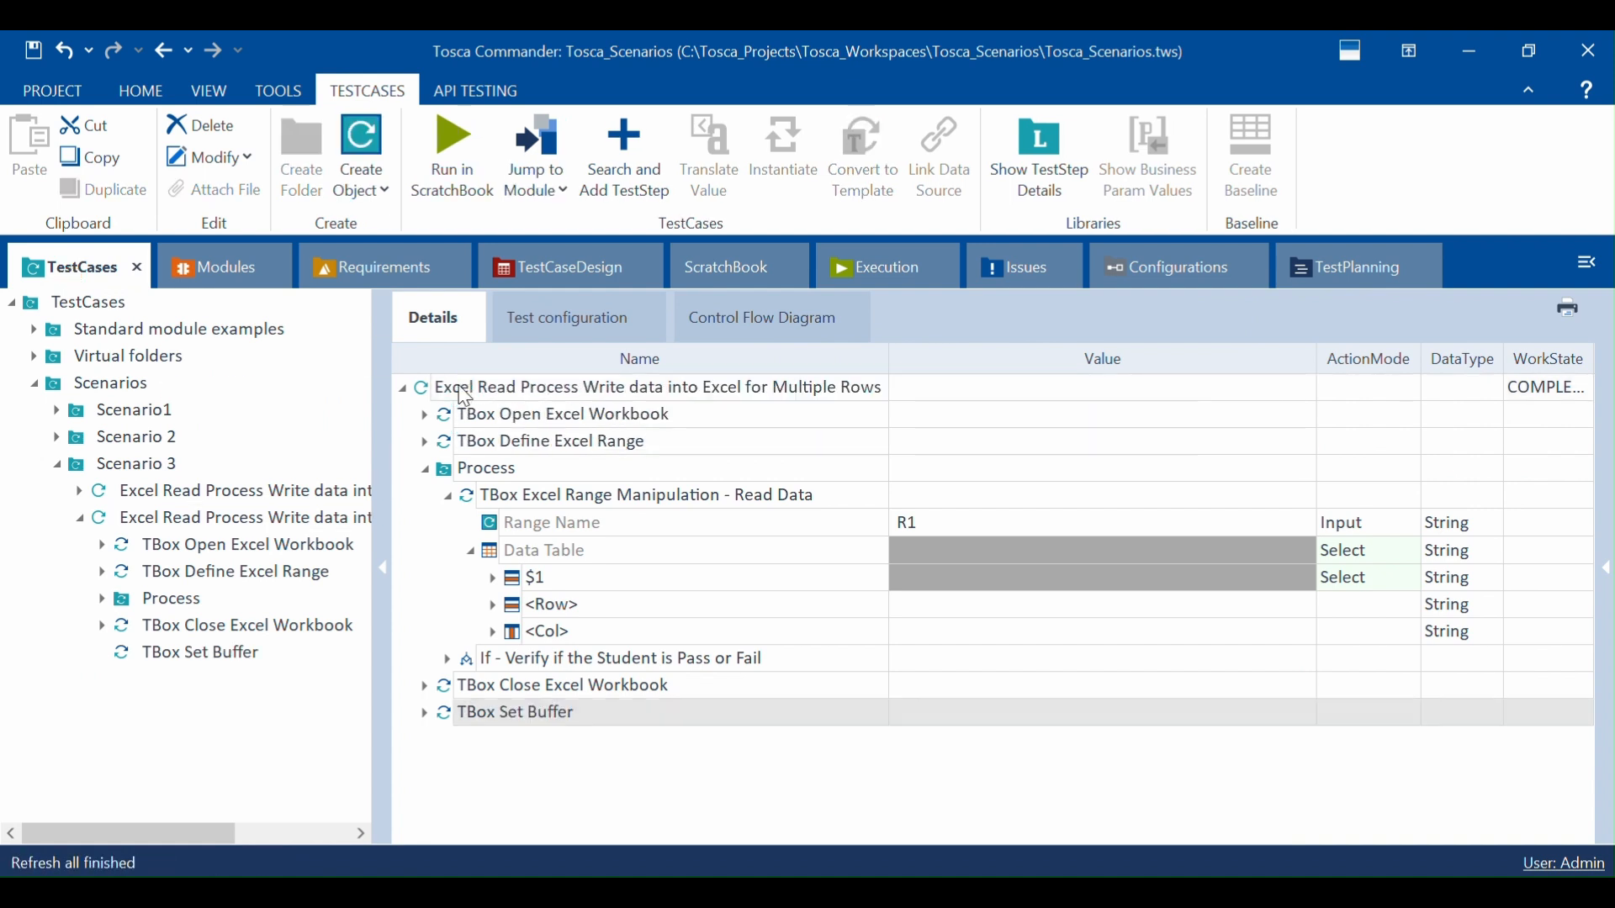
pyautogui.moveTo(452, 710); pyautogui.dragTo(450, 471)
# Step: Expand the TBox Set Buffer step and add a buffer named Counter with the value 1
pyautogui.click(425, 468)
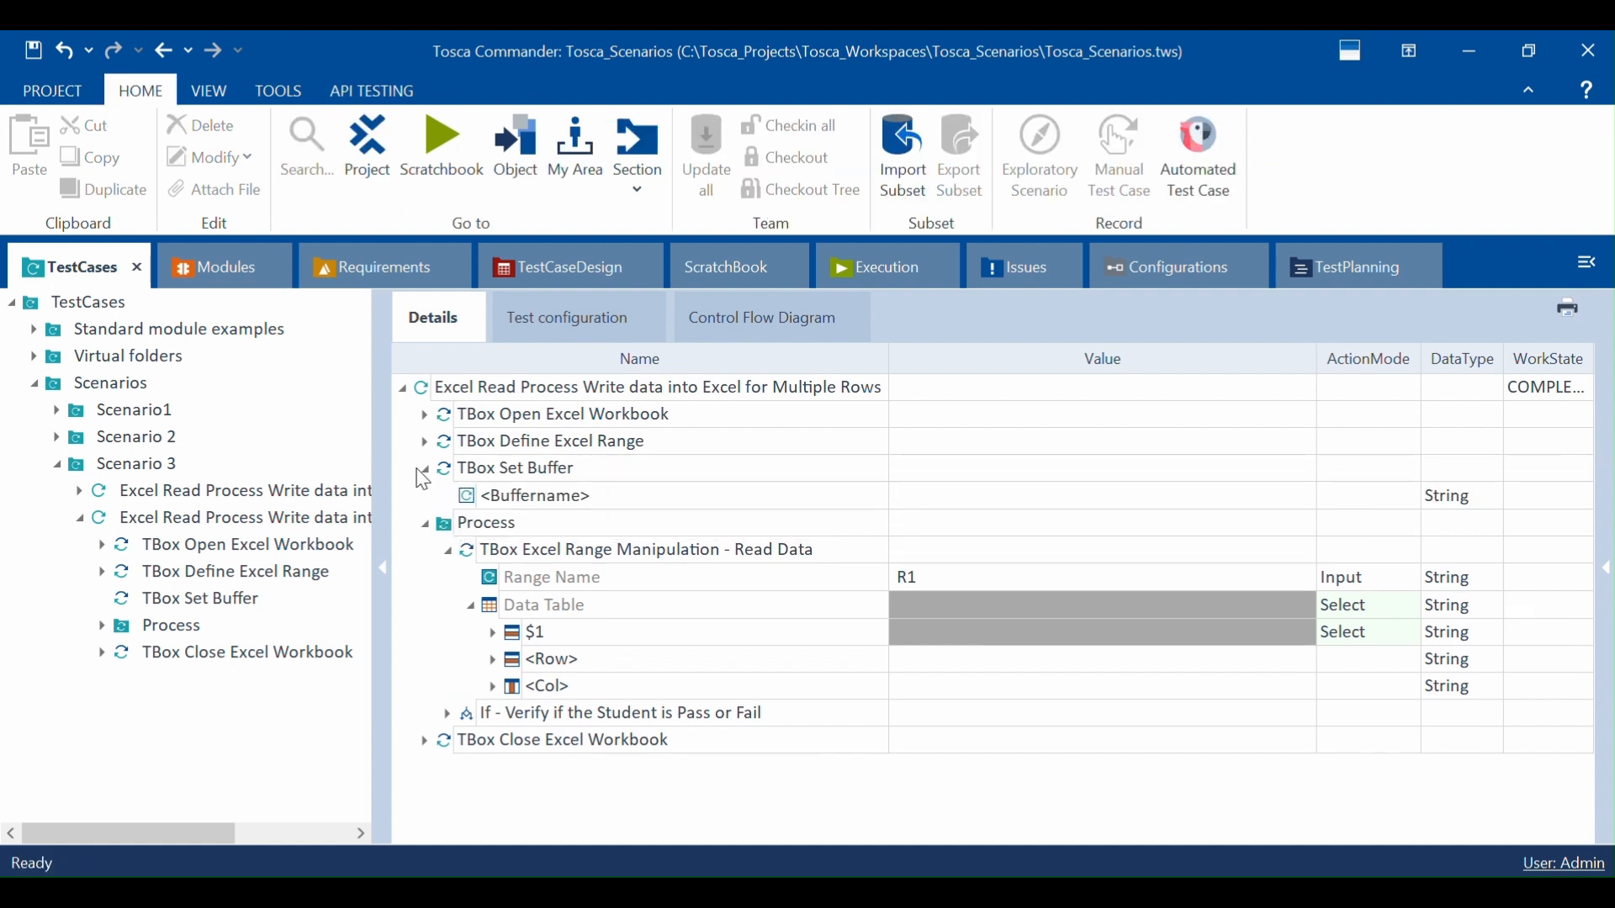
pyautogui.click(630, 468)
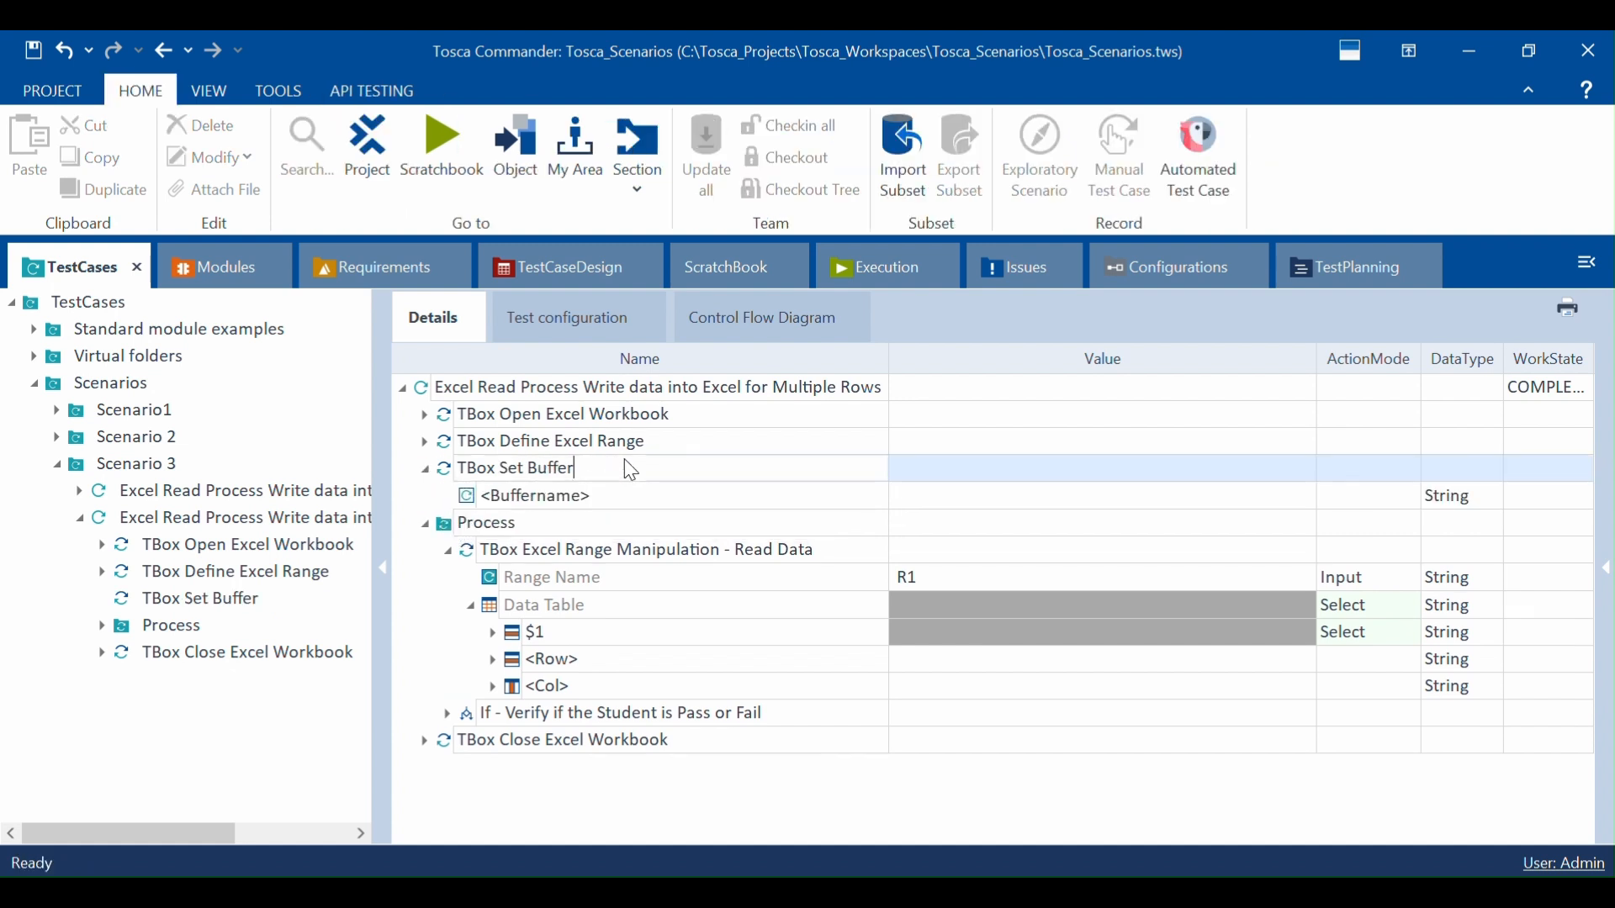
pyautogui.click(568, 505)
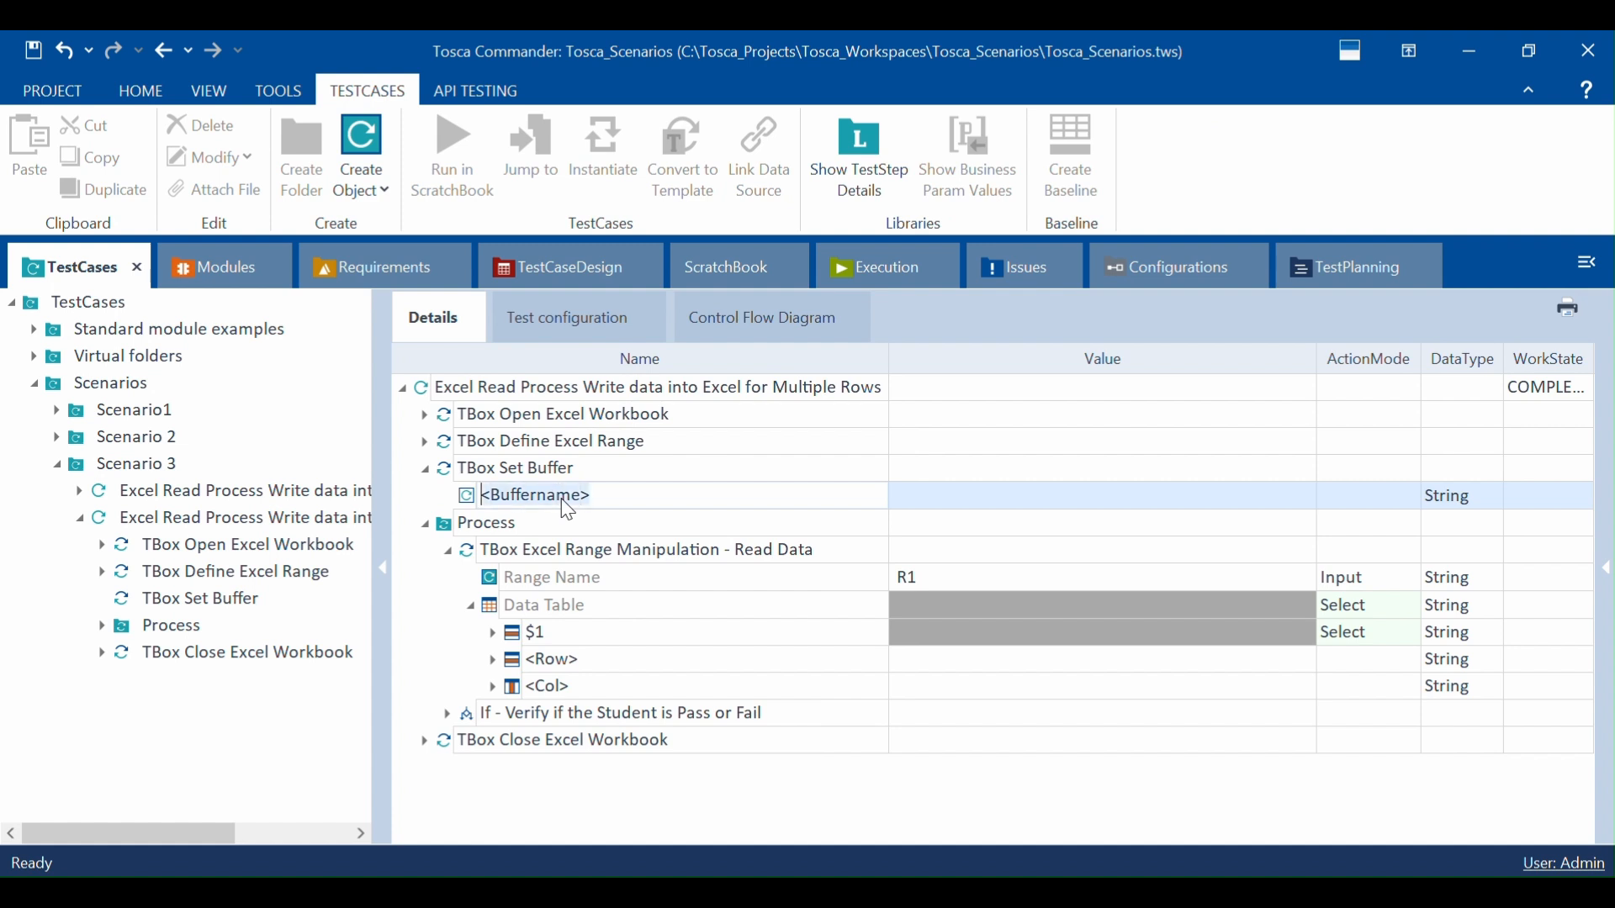
pyautogui.write('Counter')
pyautogui.click(1019, 503)
pyautogui.click(1024, 505)
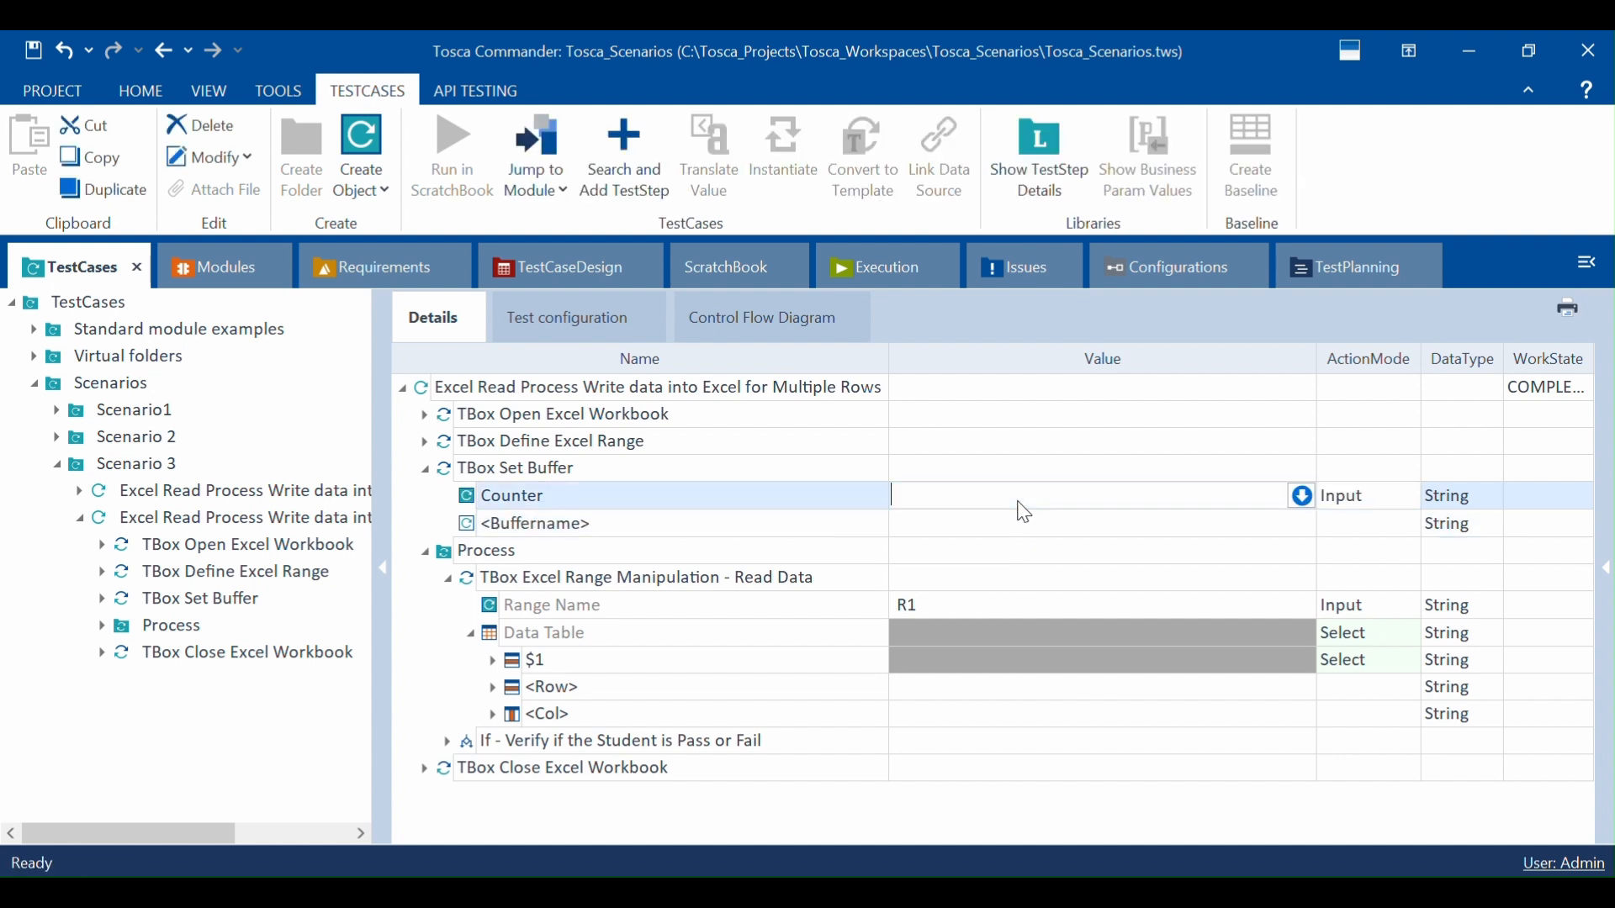
pyautogui.write('1')
pyautogui.press('Return')
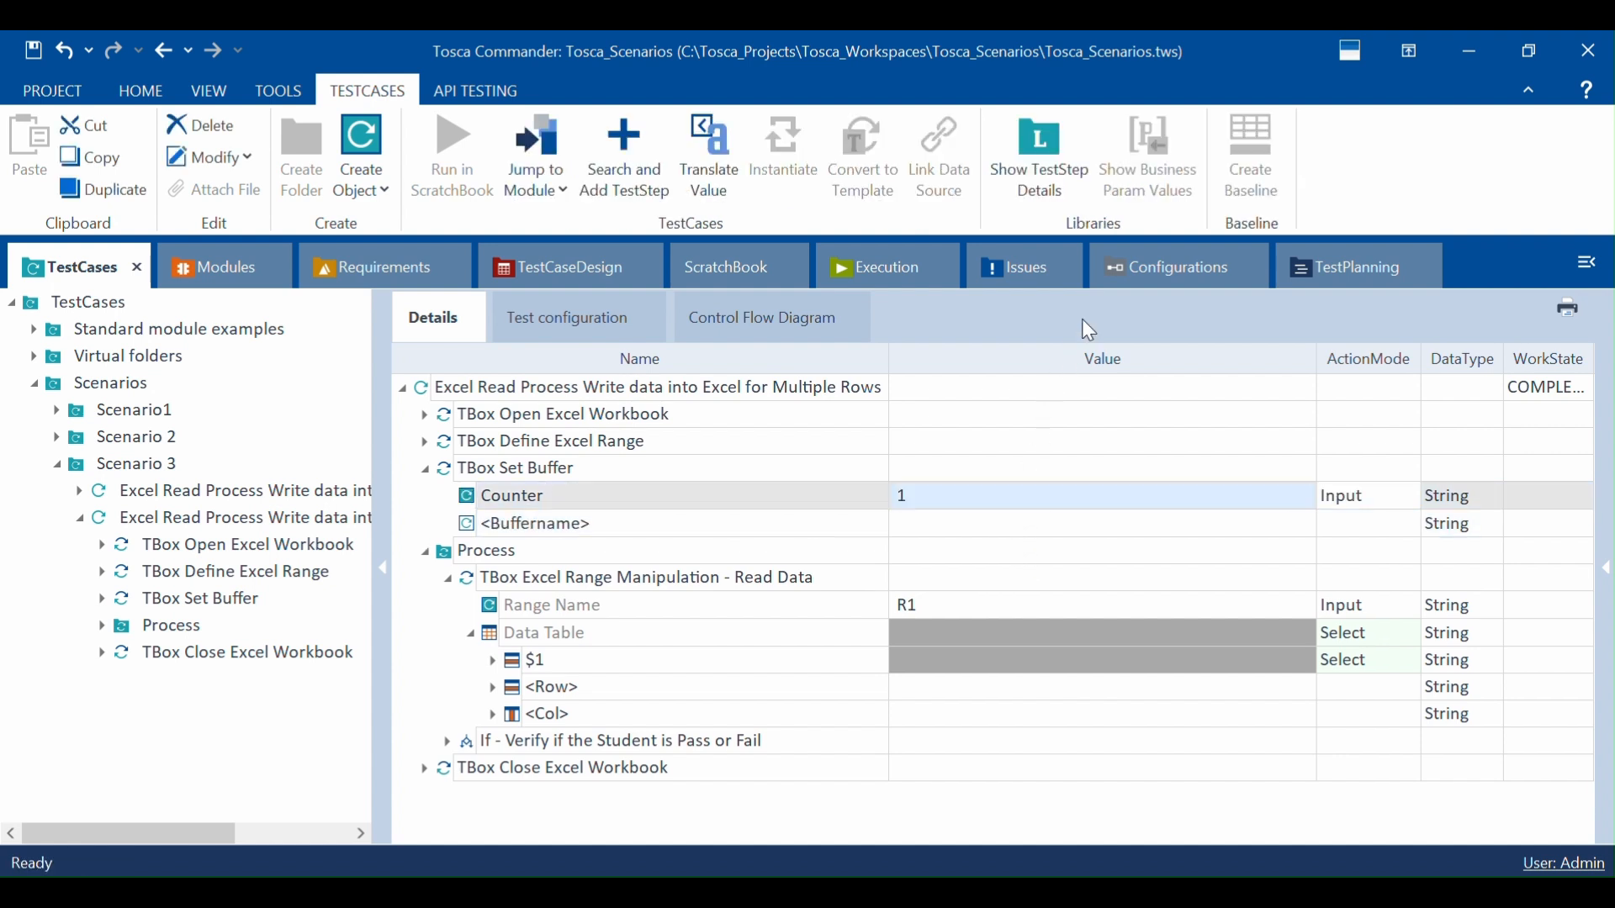
# Step: Rename the buffer step as "TBox Set Buffer - Set Counter"
pyautogui.click(623, 472)
pyautogui.click(623, 472)
pyautogui.write('-')
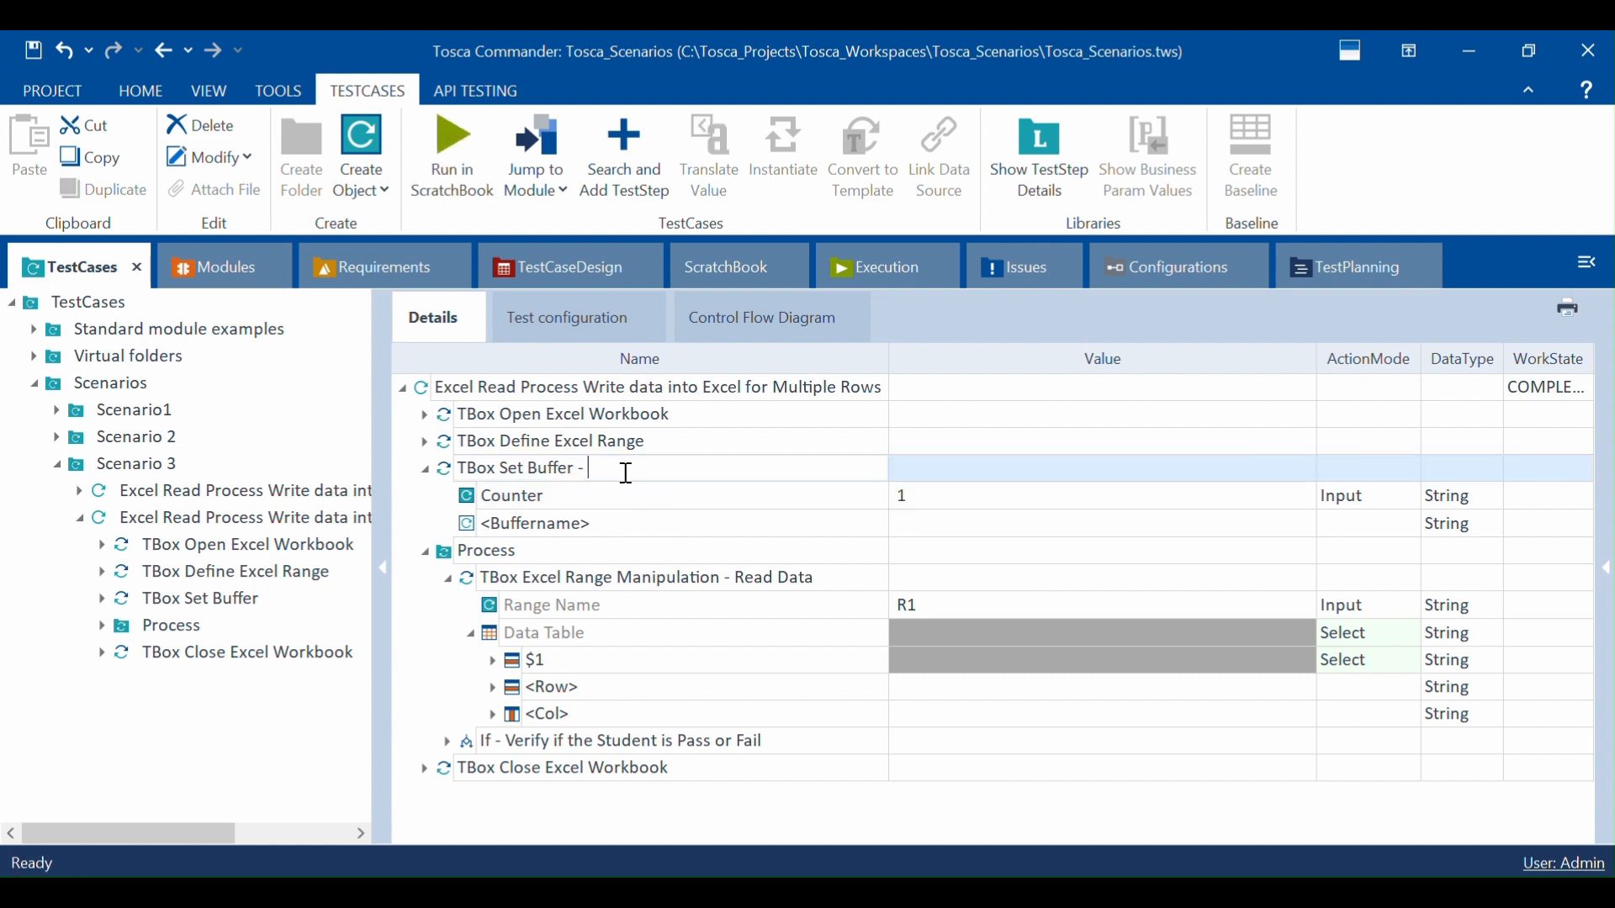
pyautogui.write(' Set Counter')
pyautogui.press('Return')
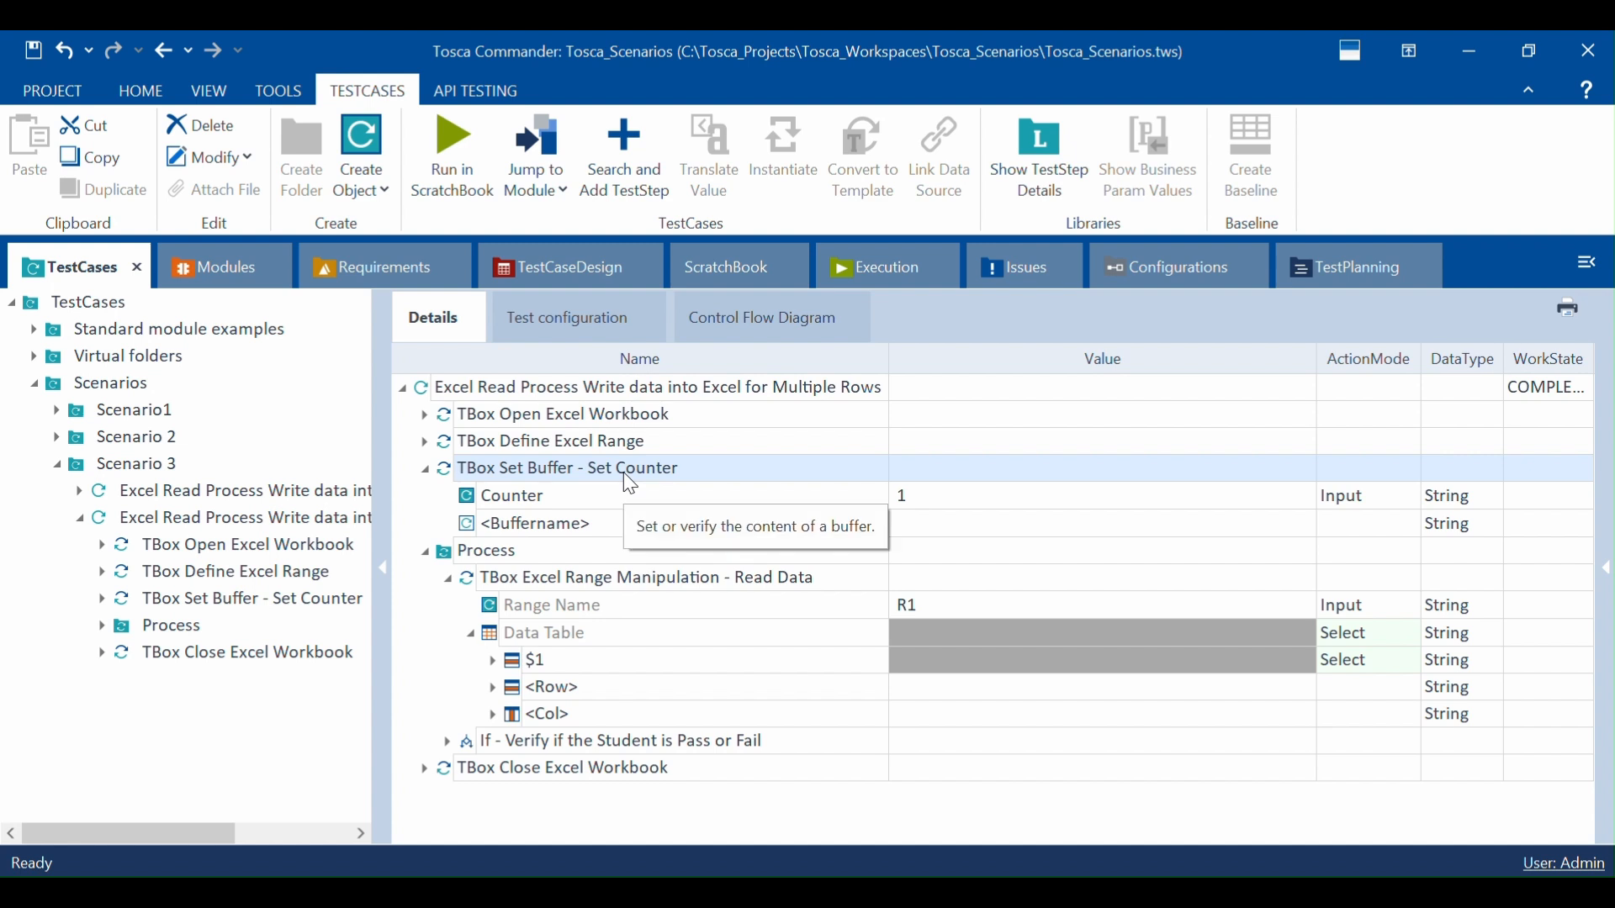
# Step: Replace the fixed $1 row in the Read Data step's Data Table with the buffer reference ${b[Counter]}
pyautogui.click(548, 503)
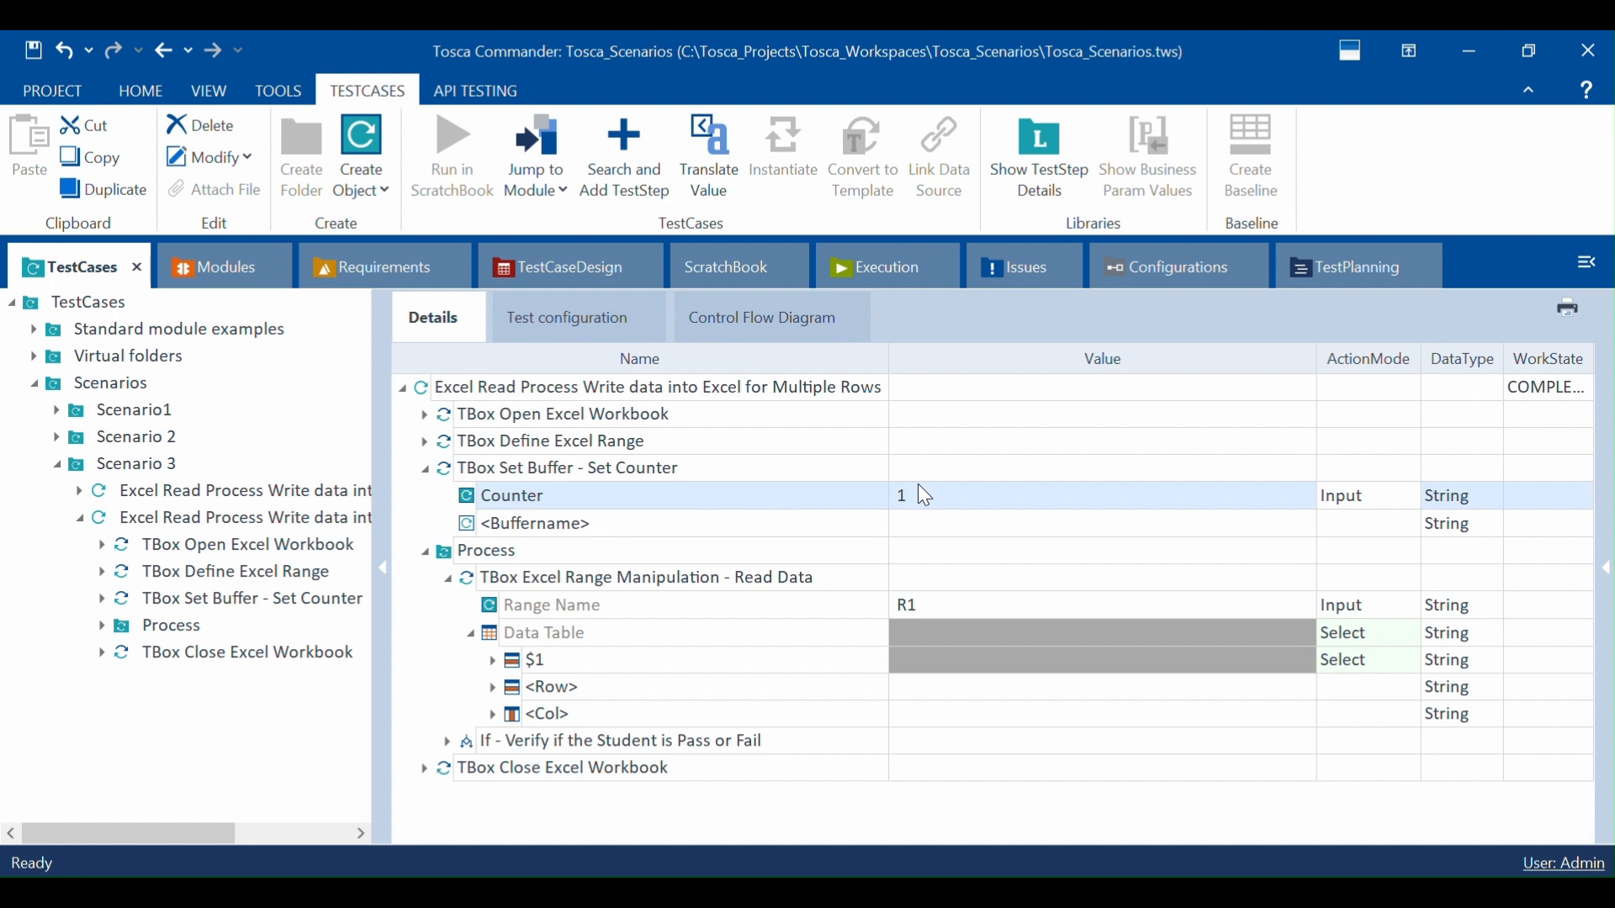
pyautogui.click(476, 554)
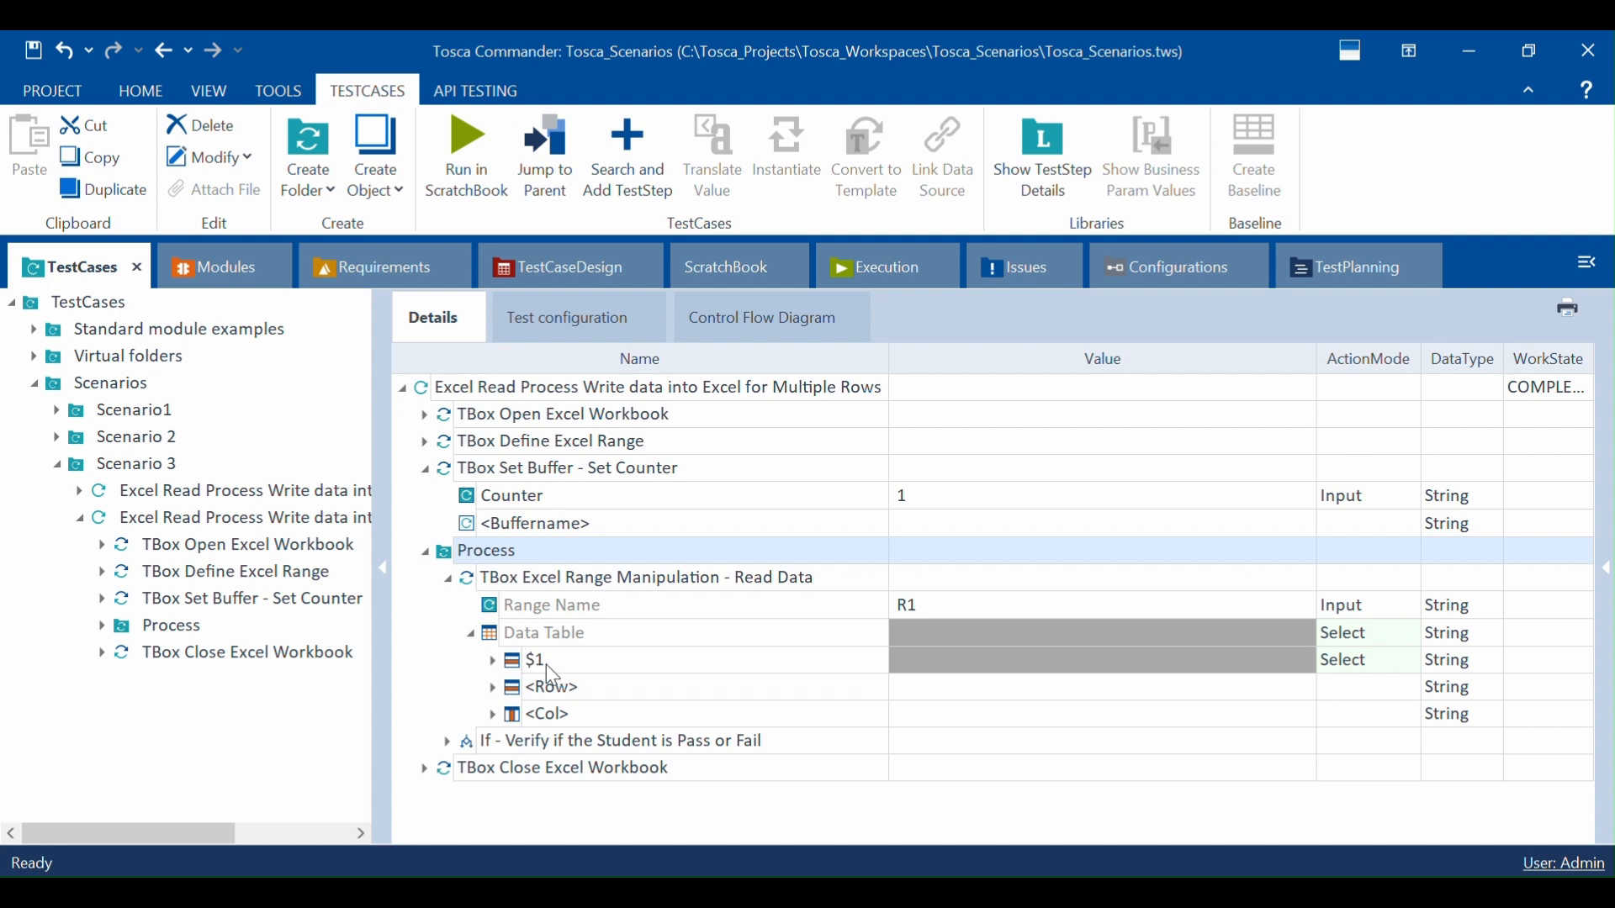
pyautogui.click(546, 664)
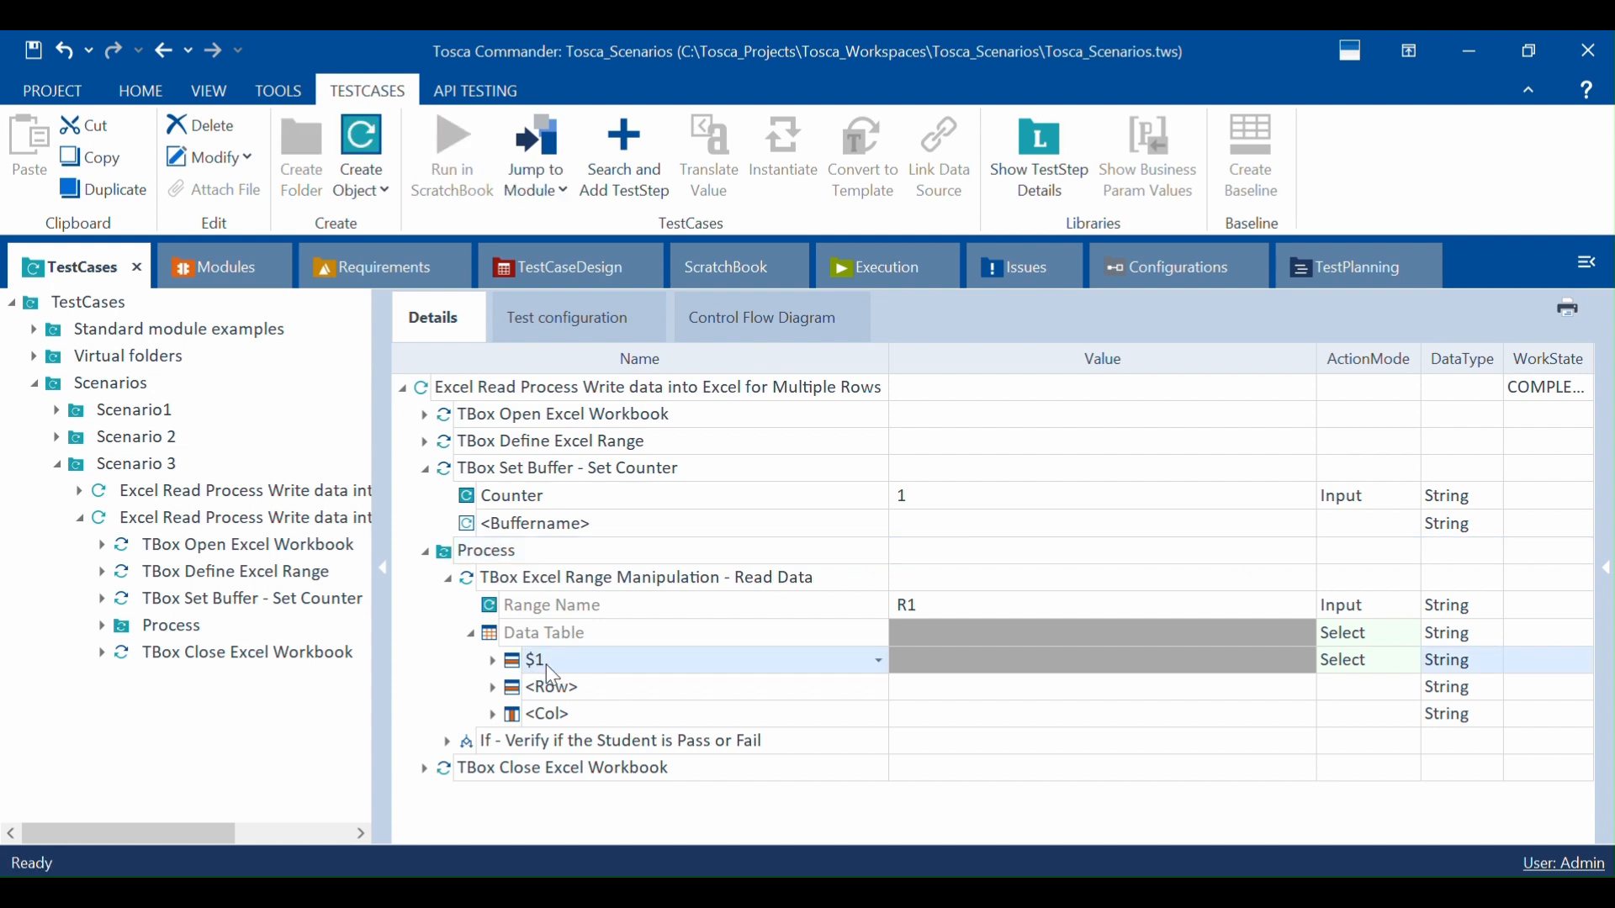
pyautogui.click(546, 665)
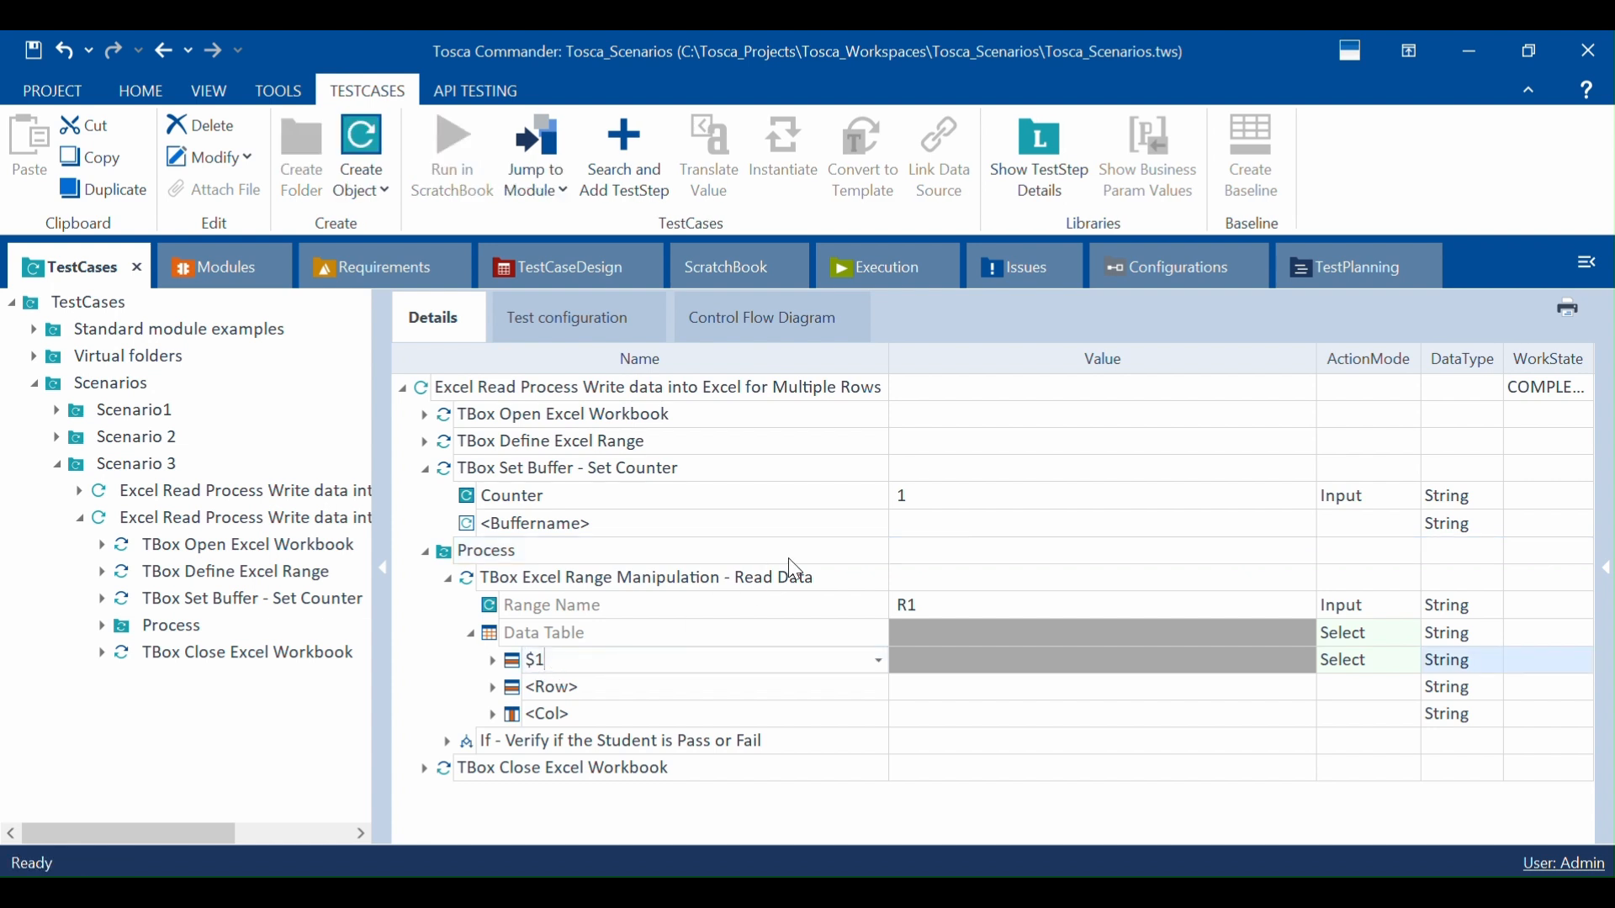
pyautogui.click(537, 507)
pyautogui.click(538, 504)
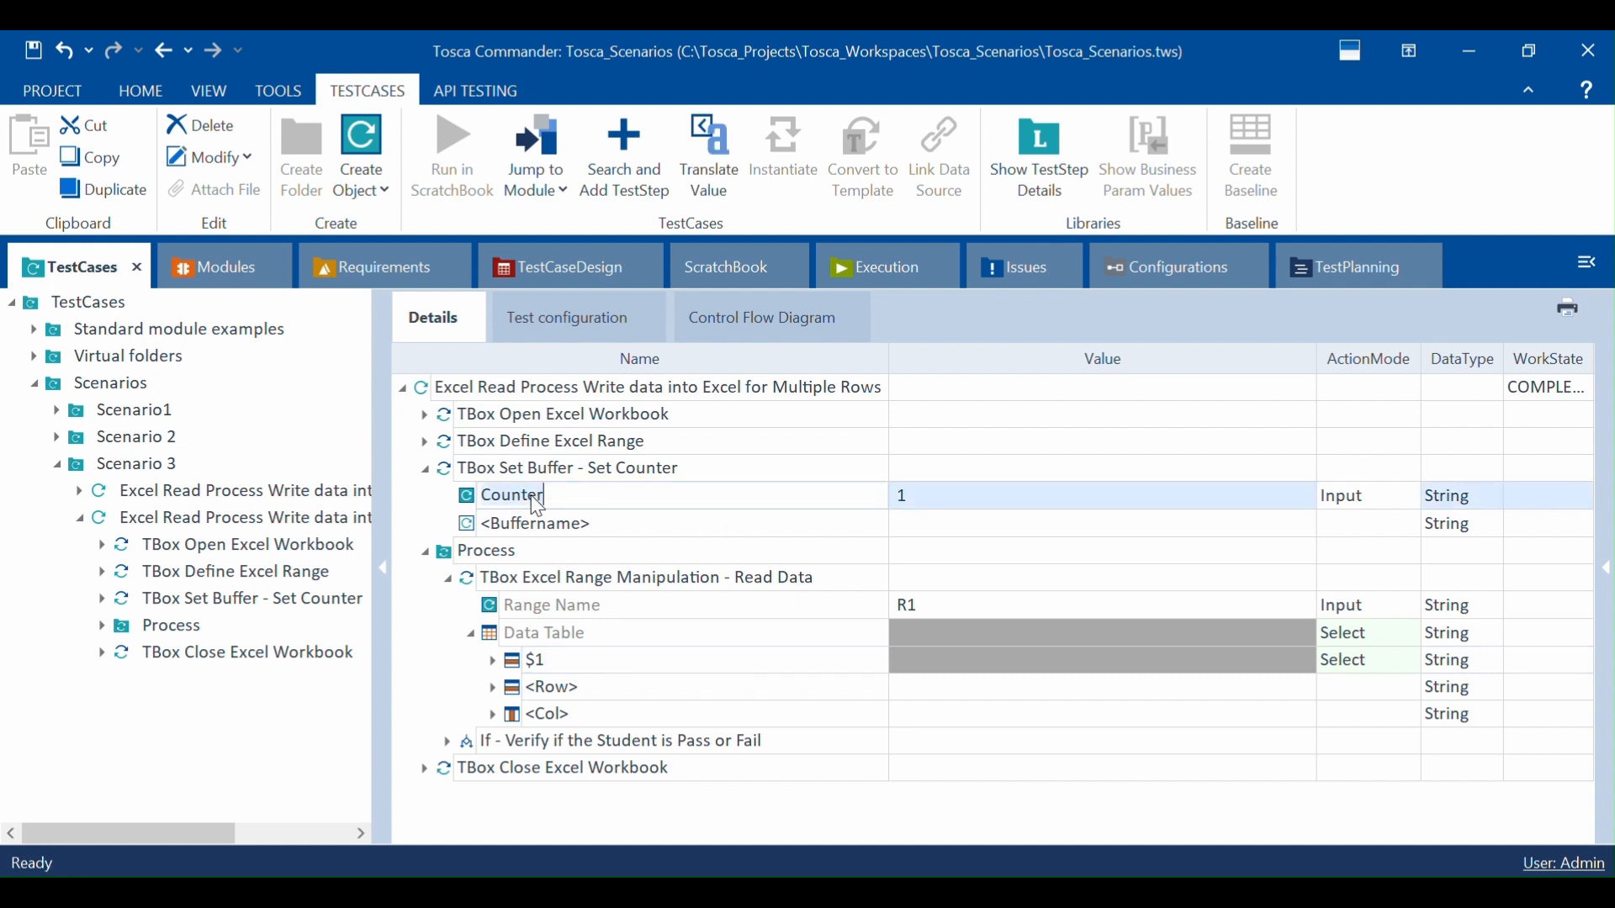
pyautogui.click(560, 661)
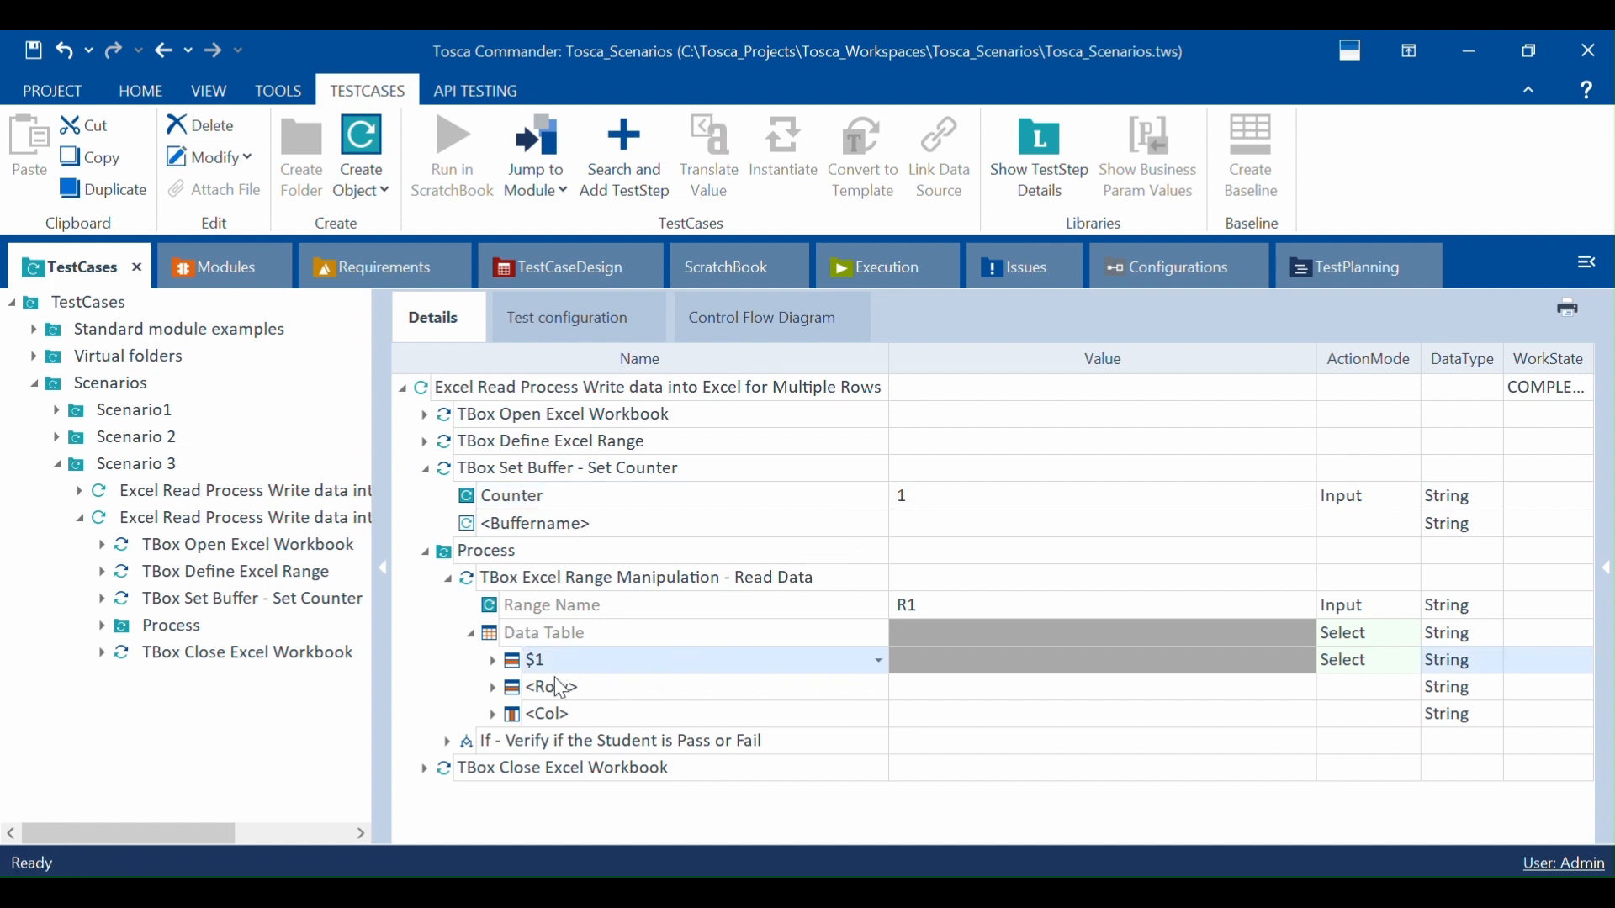
pyautogui.click(721, 581)
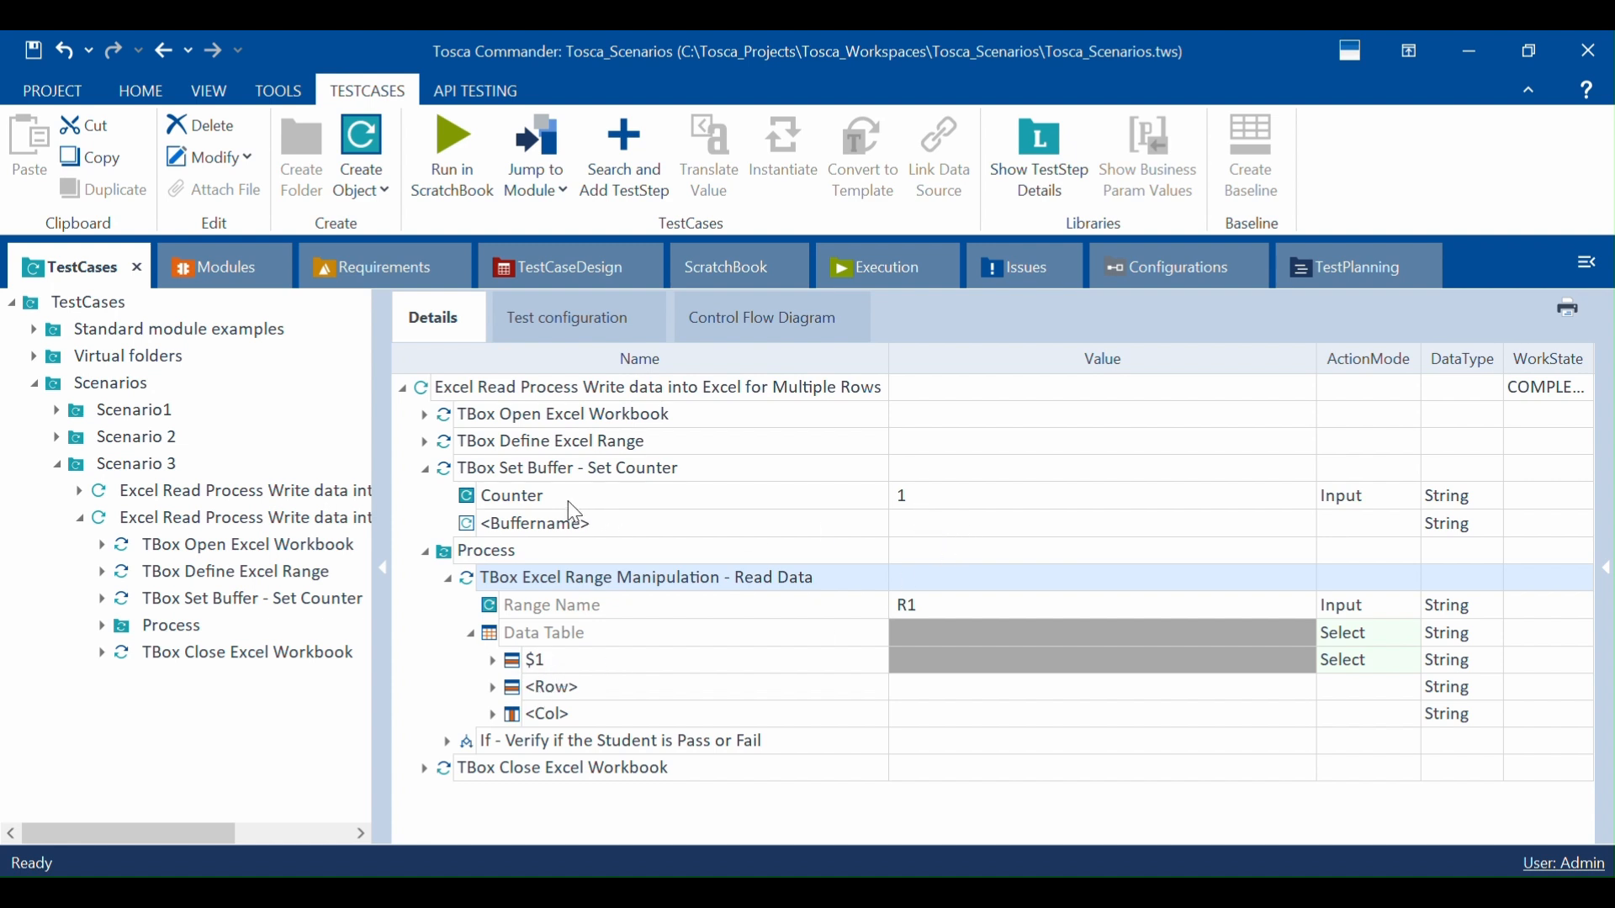
pyautogui.click(575, 664)
pyautogui.click(576, 665)
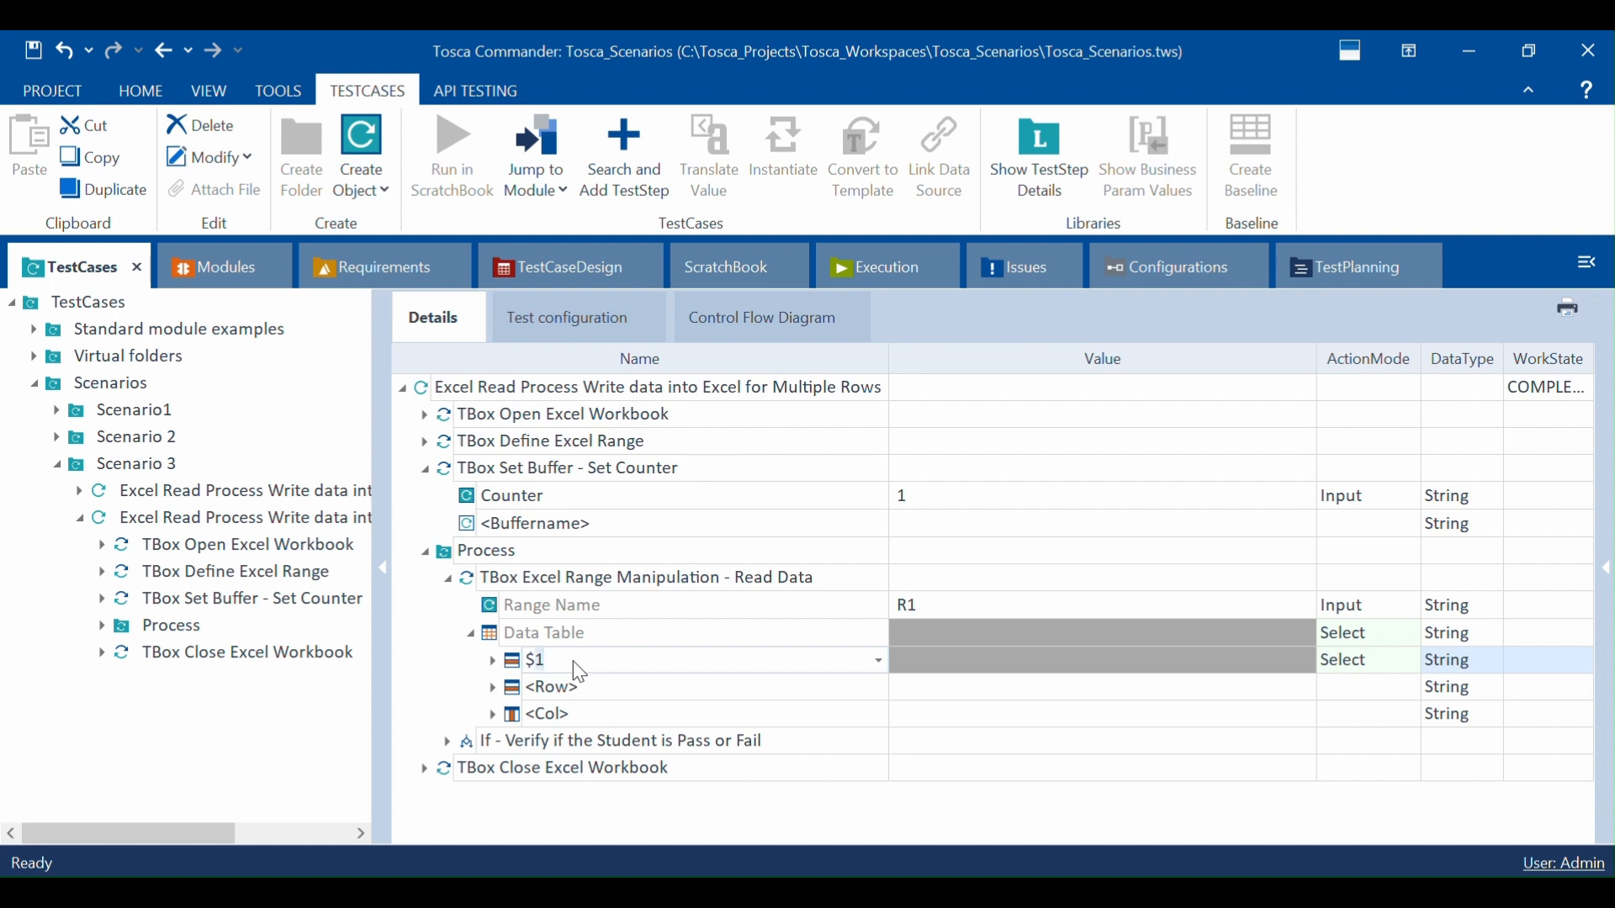
pyautogui.write('{b[Counter]}')
pyautogui.press('Return')
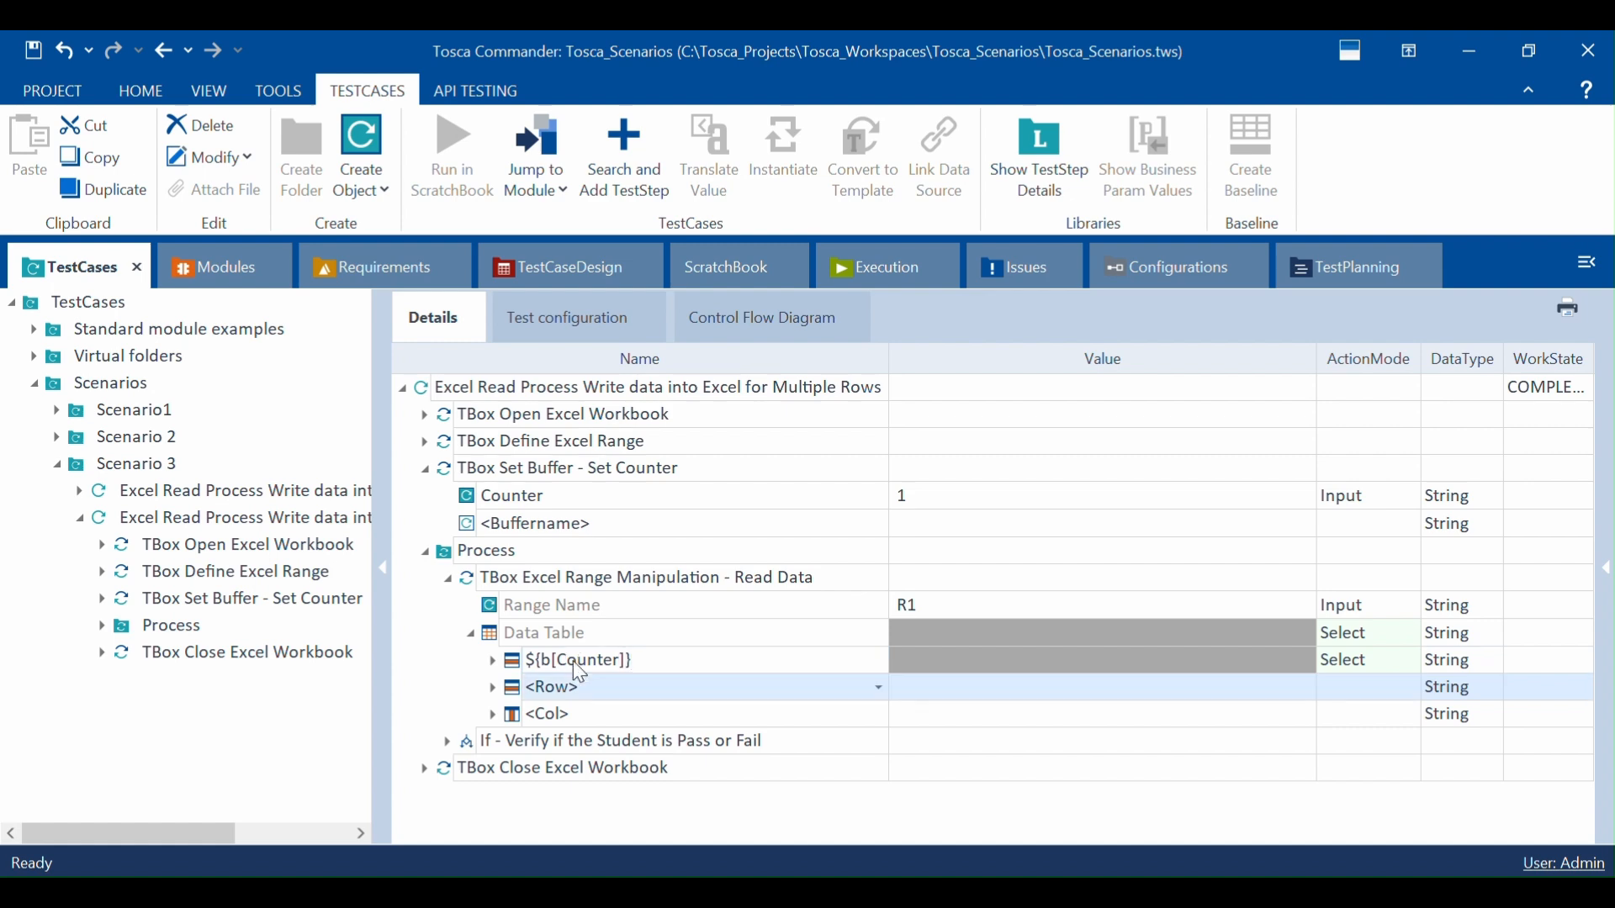
# Step: Expand the Read Data step's ${b[Counter]} row and check its Student_Marks cell against the Counter buffer
pyautogui.click(494, 661)
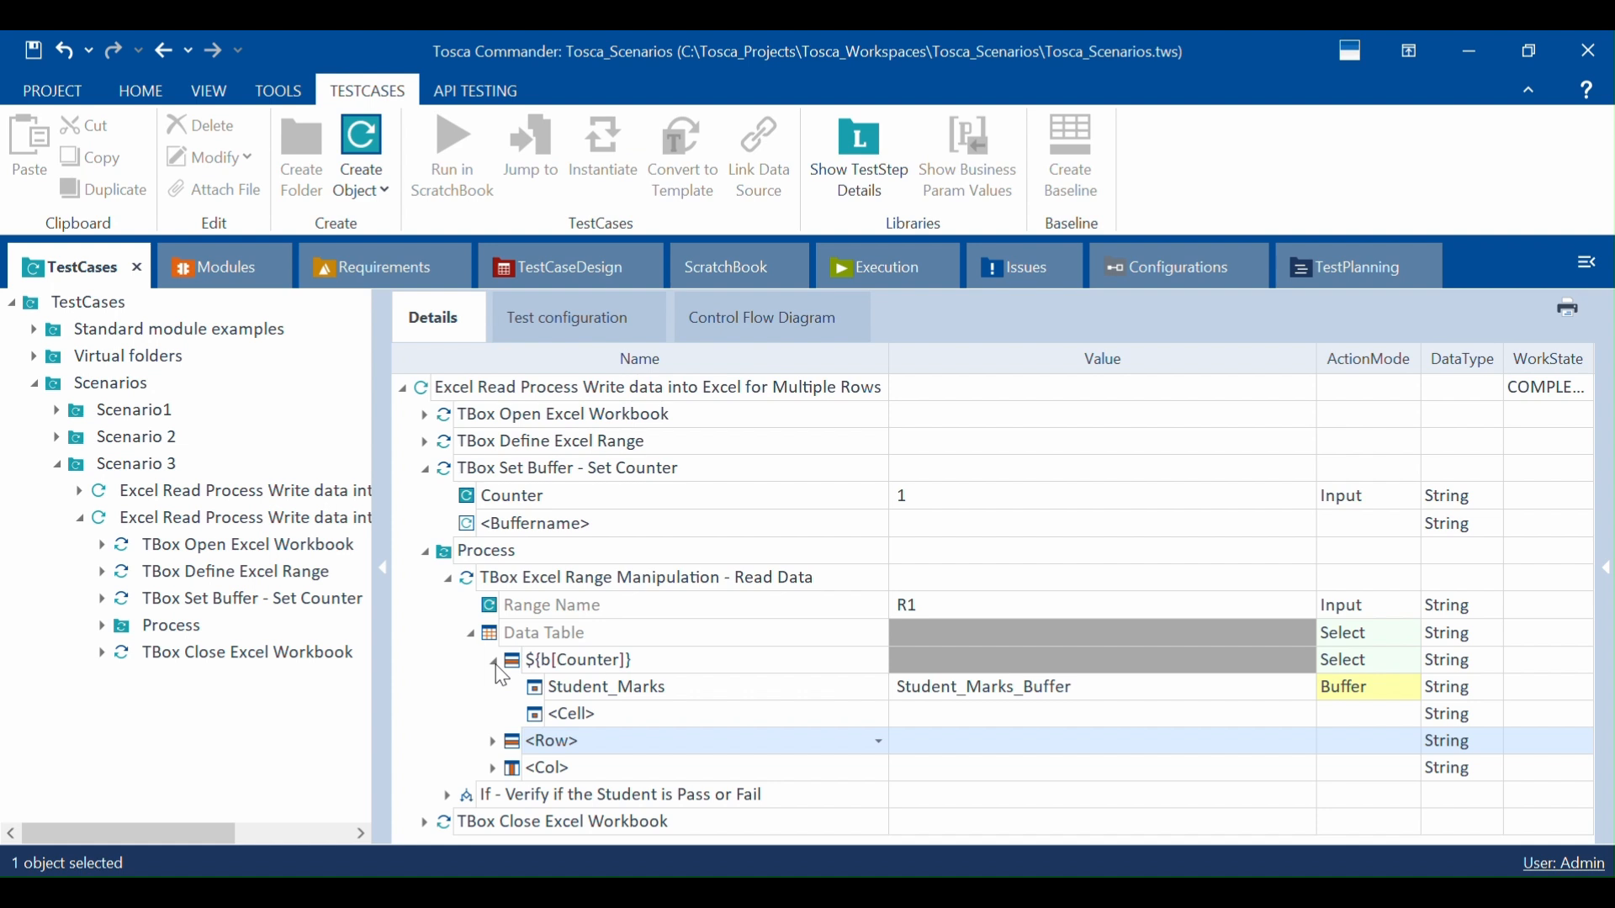
pyautogui.click(555, 585)
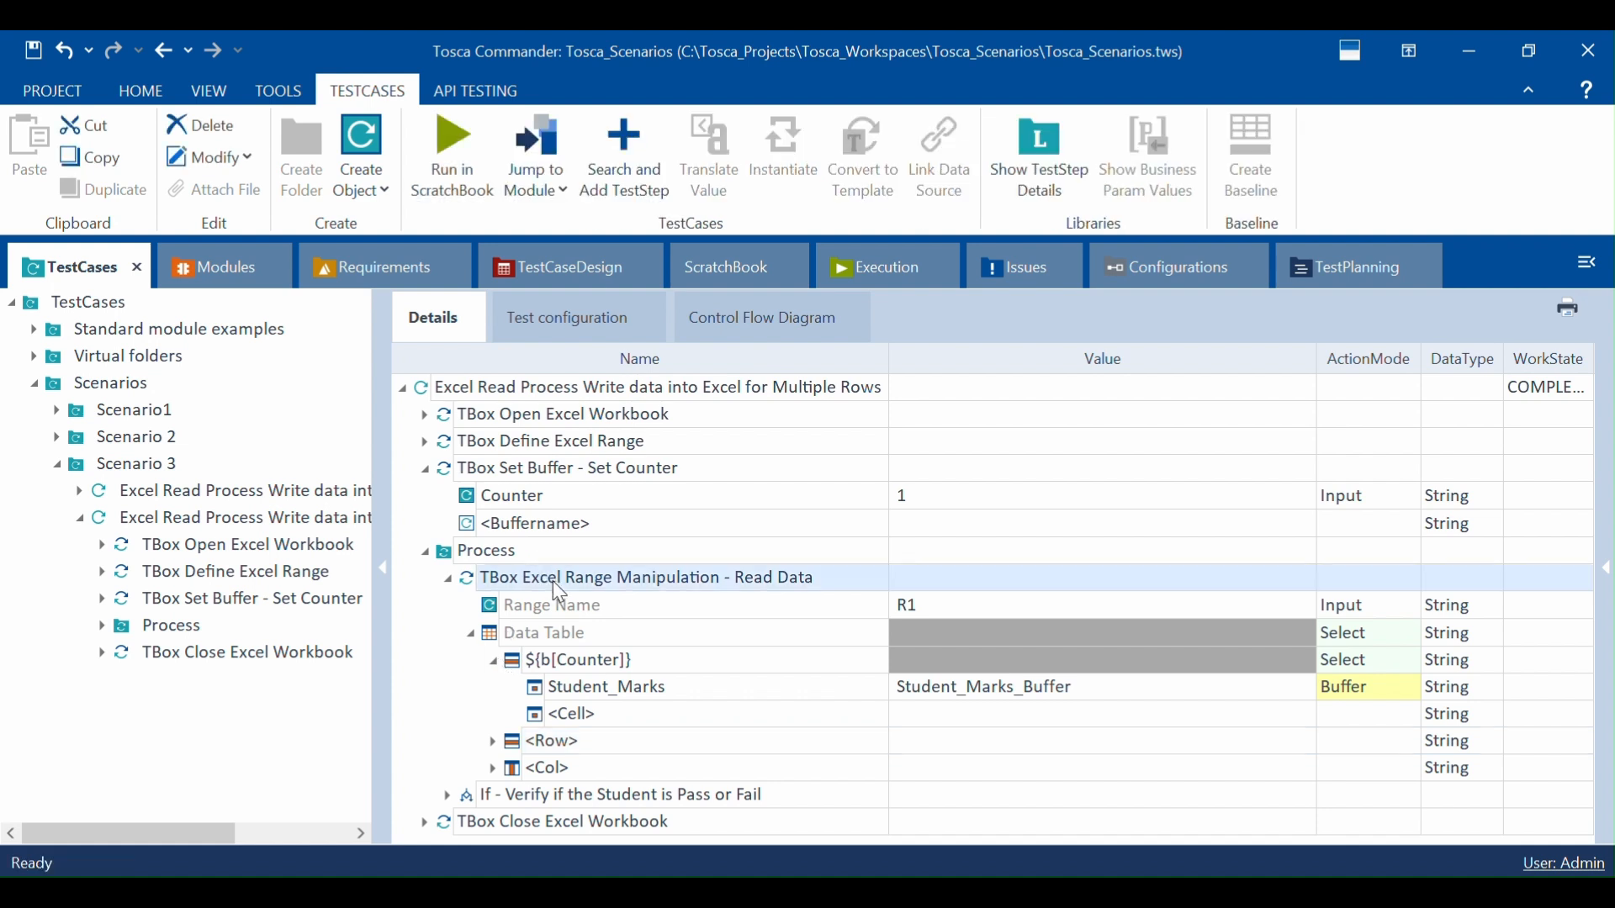
pyautogui.click(533, 665)
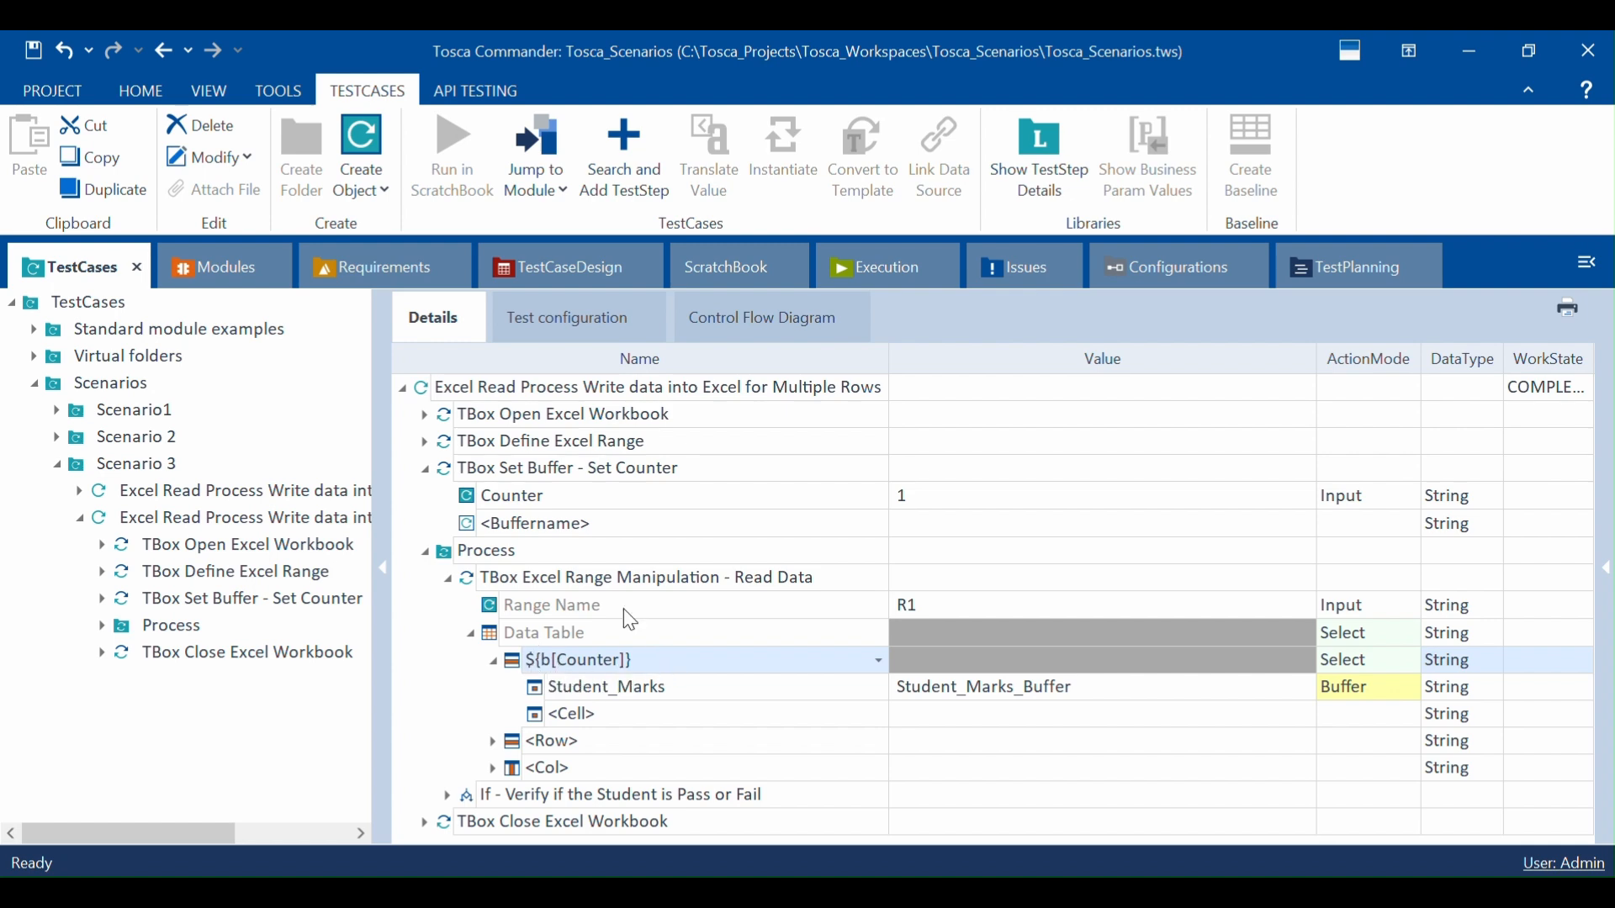
pyautogui.click(565, 501)
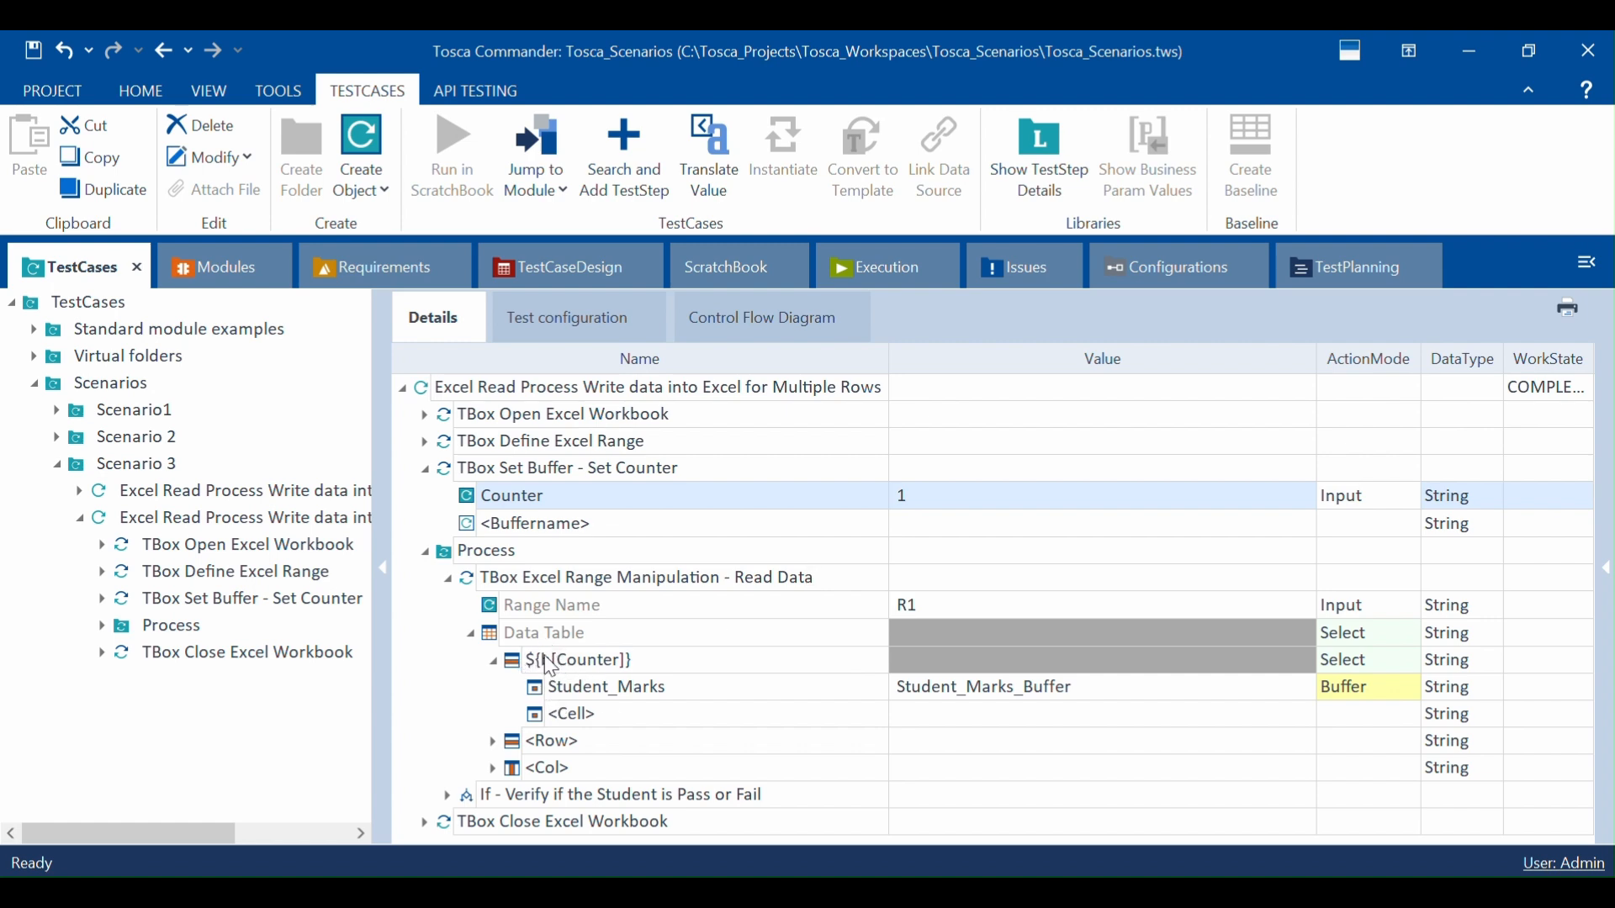
pyautogui.click(594, 693)
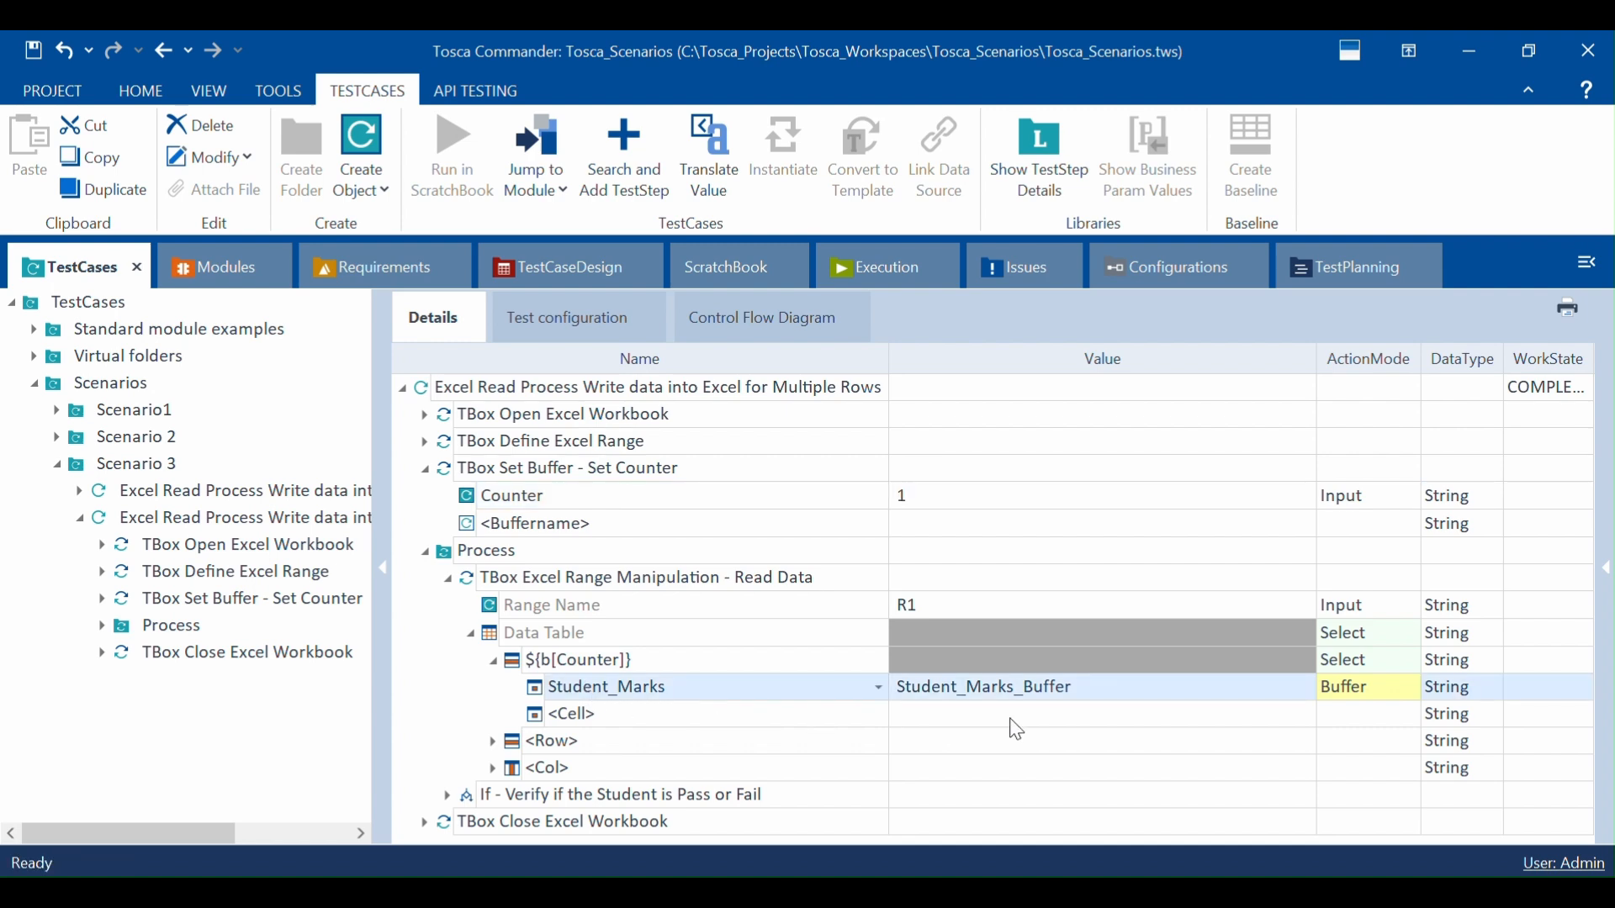
pyautogui.click(1058, 698)
# Step: Expand the If statement's Condition and Then branches and change the Write PASS step's $1 row to ${b[Counter]}
pyautogui.click(450, 794)
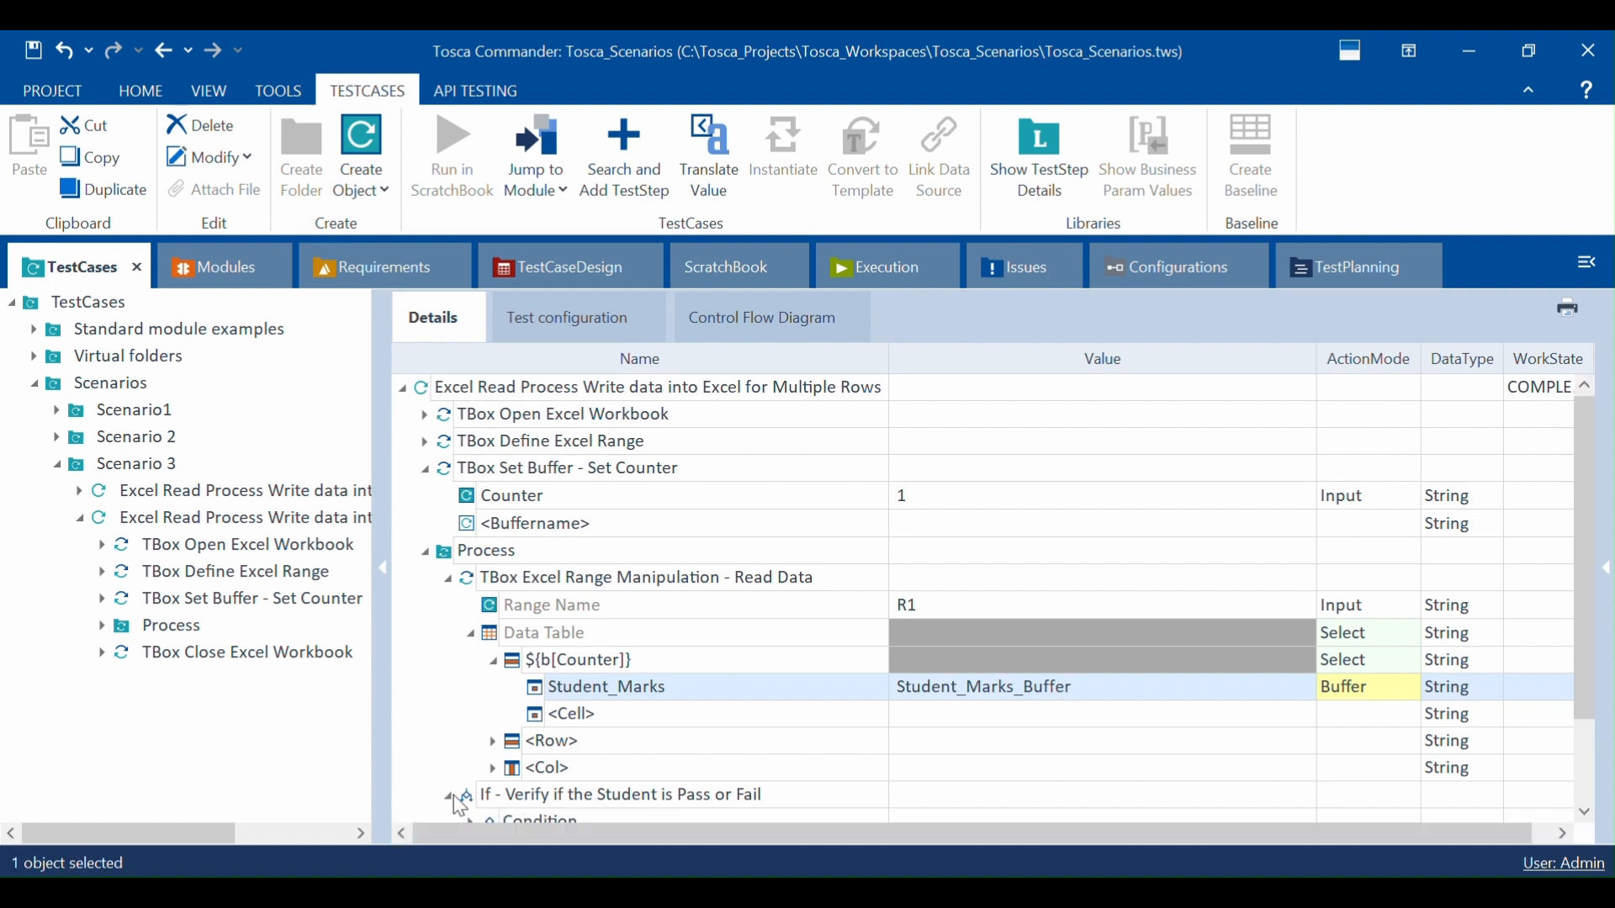
pyautogui.click(469, 715)
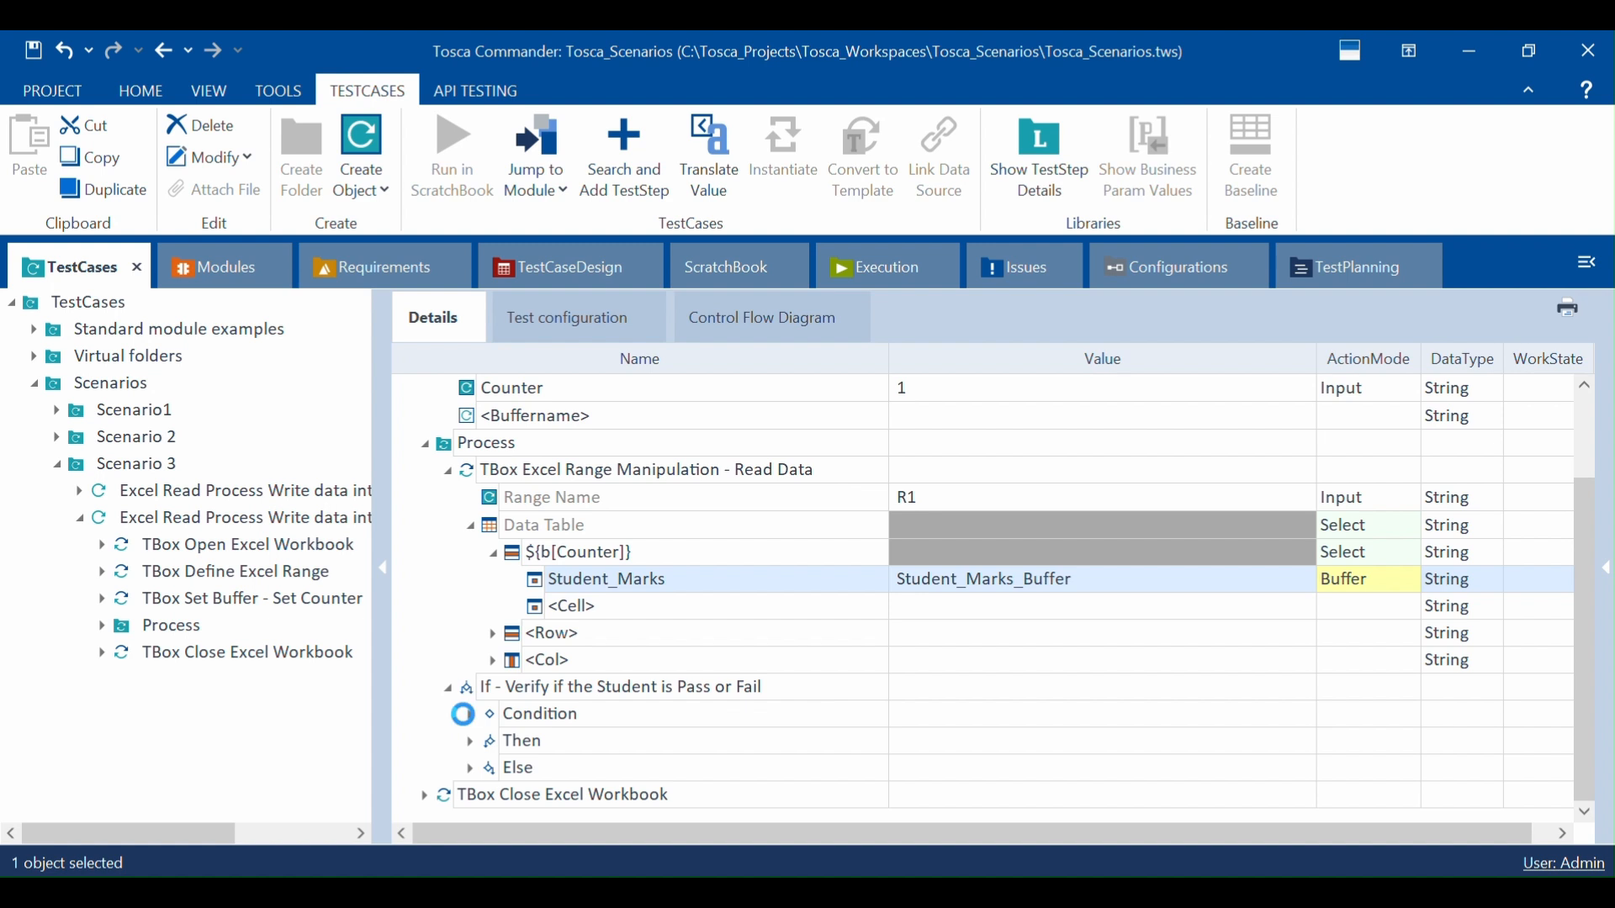
pyautogui.click(491, 714)
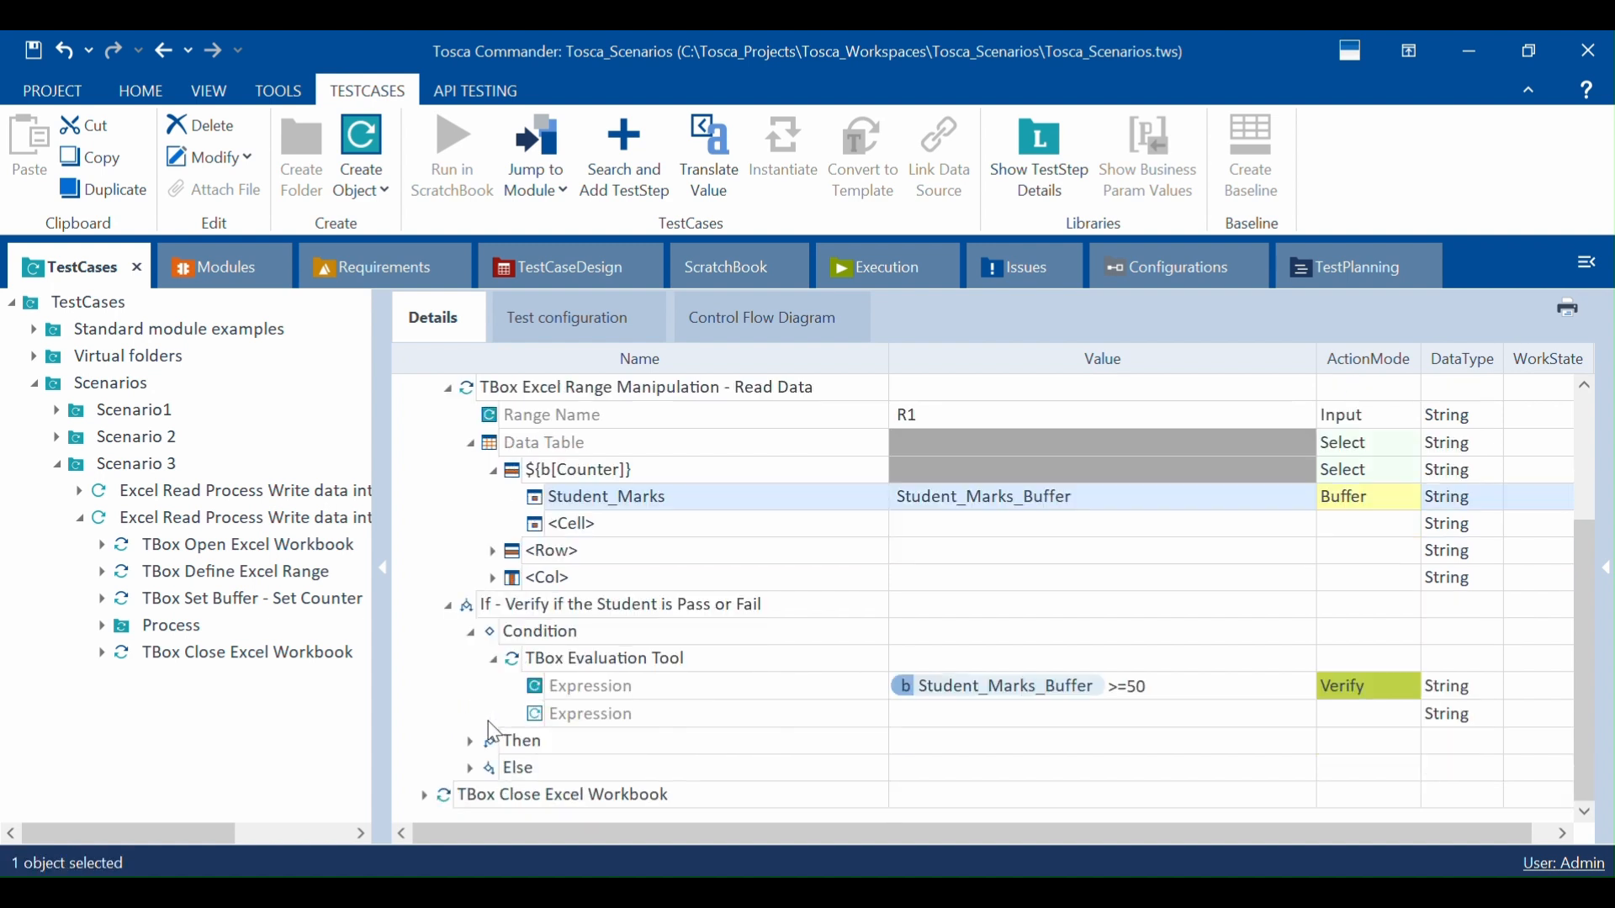
pyautogui.click(470, 741)
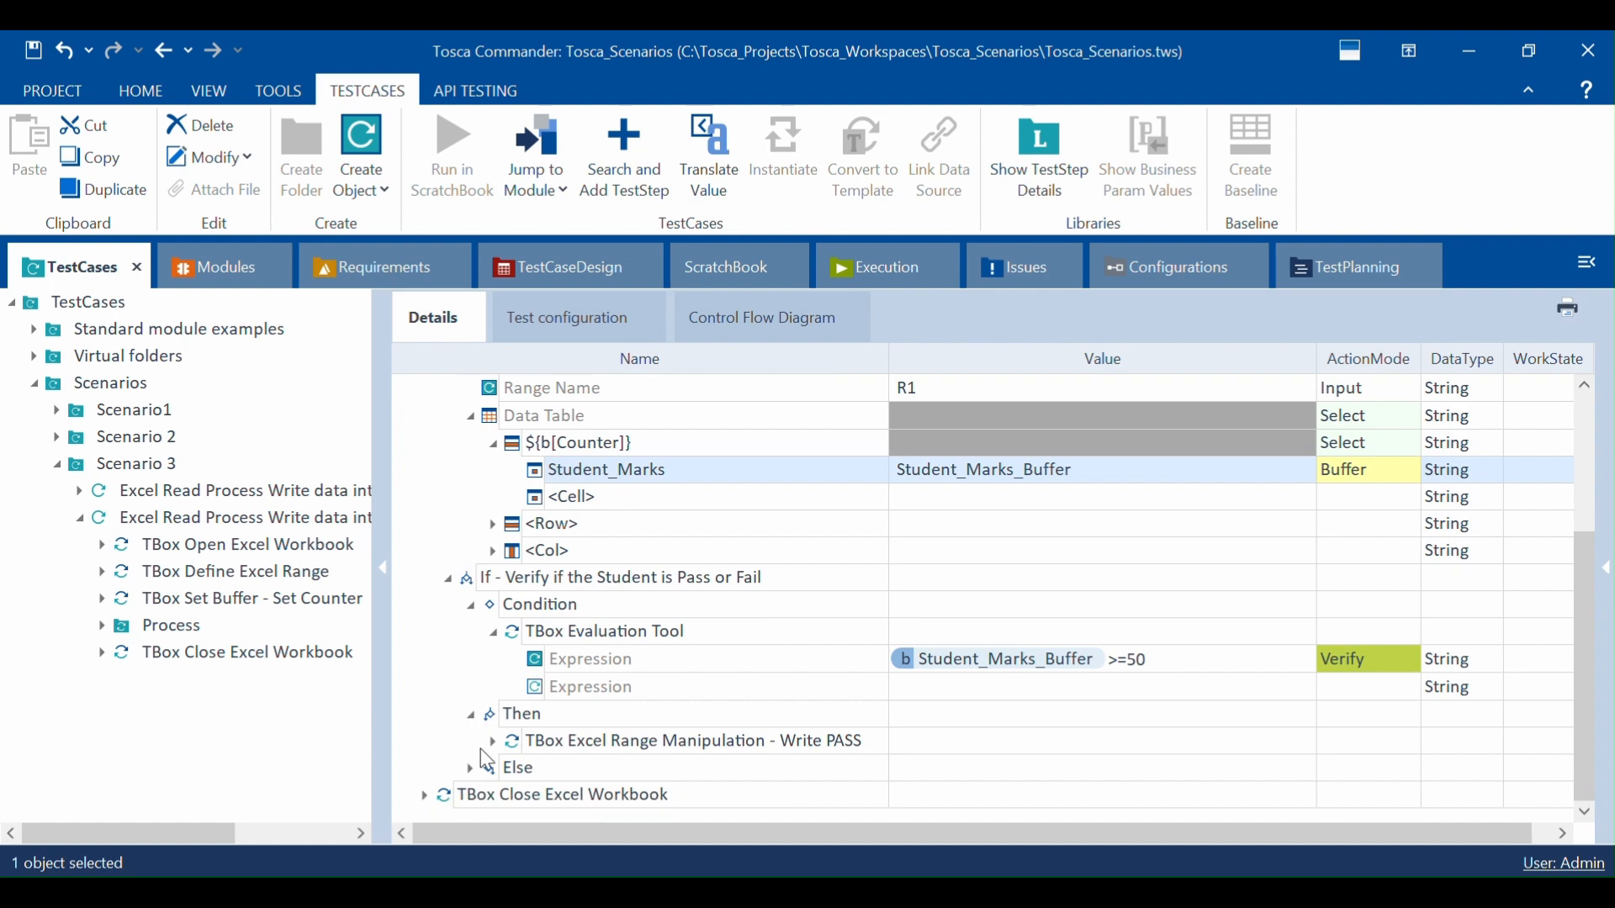
pyautogui.click(490, 742)
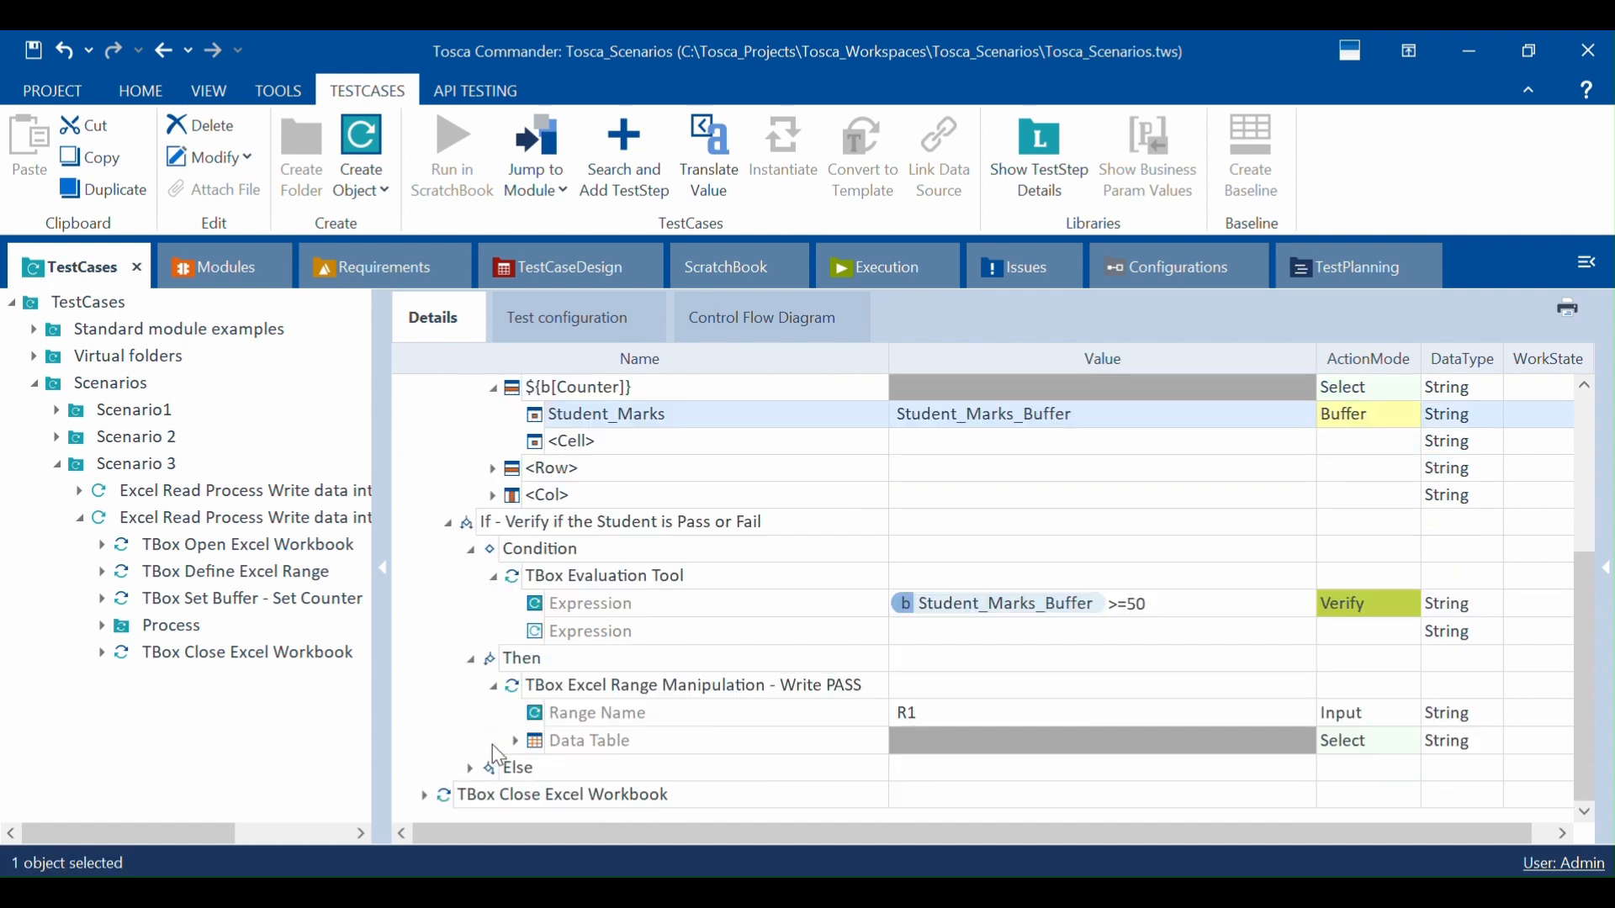
pyautogui.click(513, 742)
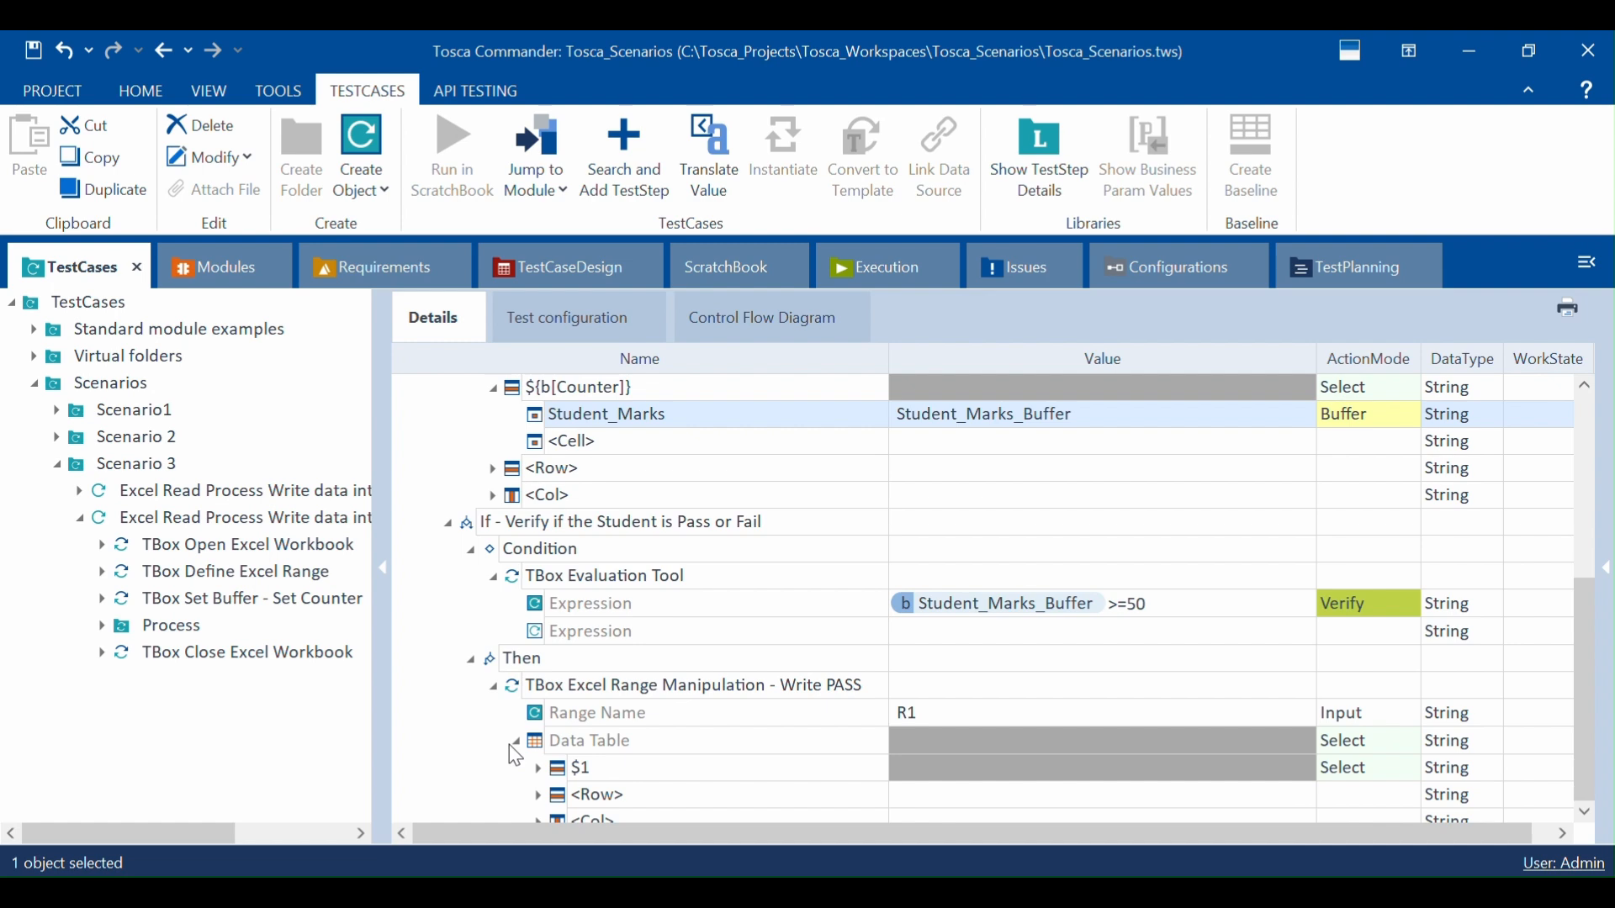
pyautogui.click(595, 686)
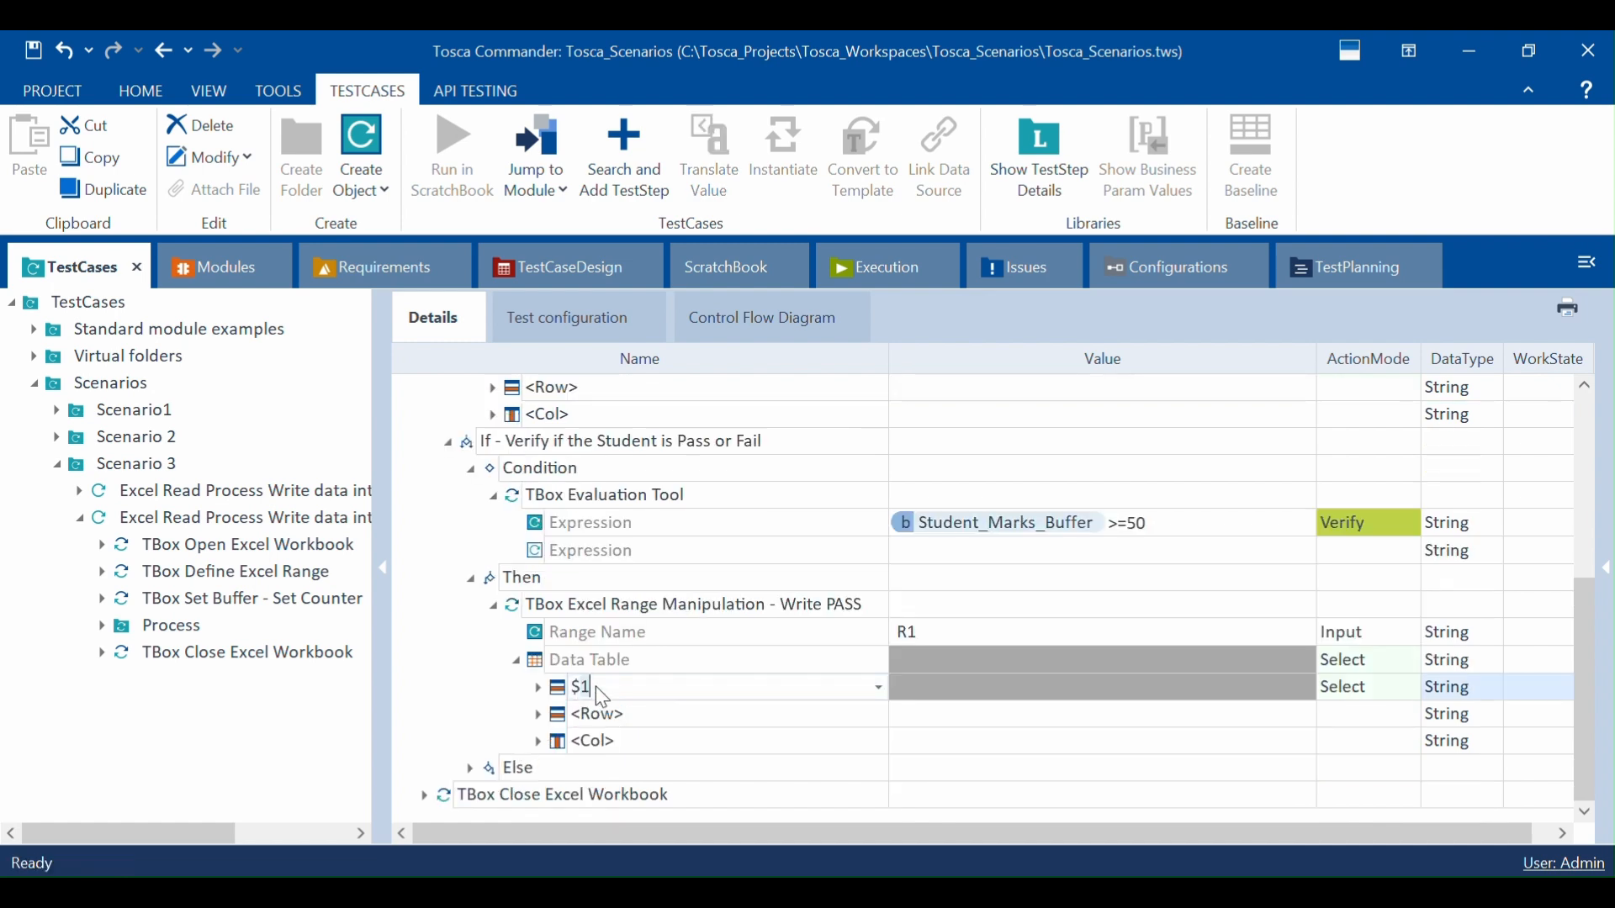
pyautogui.write('{b[Counter]}')
pyautogui.press('Return')
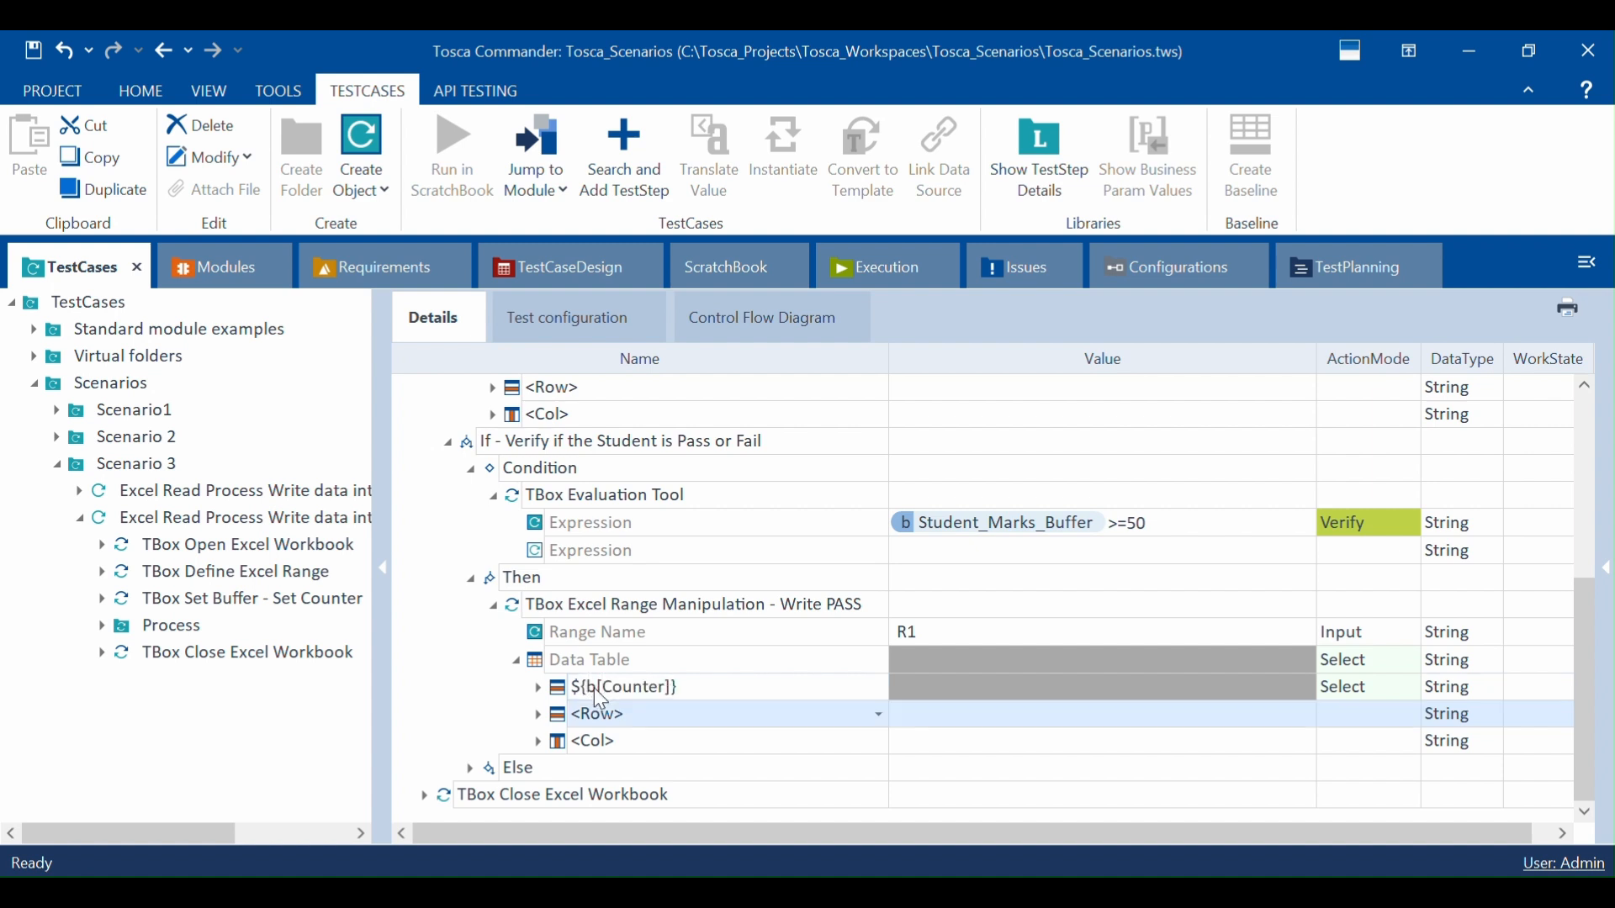
# Step: Expand the Else branch and change the Write FAIL step's $1 row to ${b[Counter]}
pyautogui.click(471, 768)
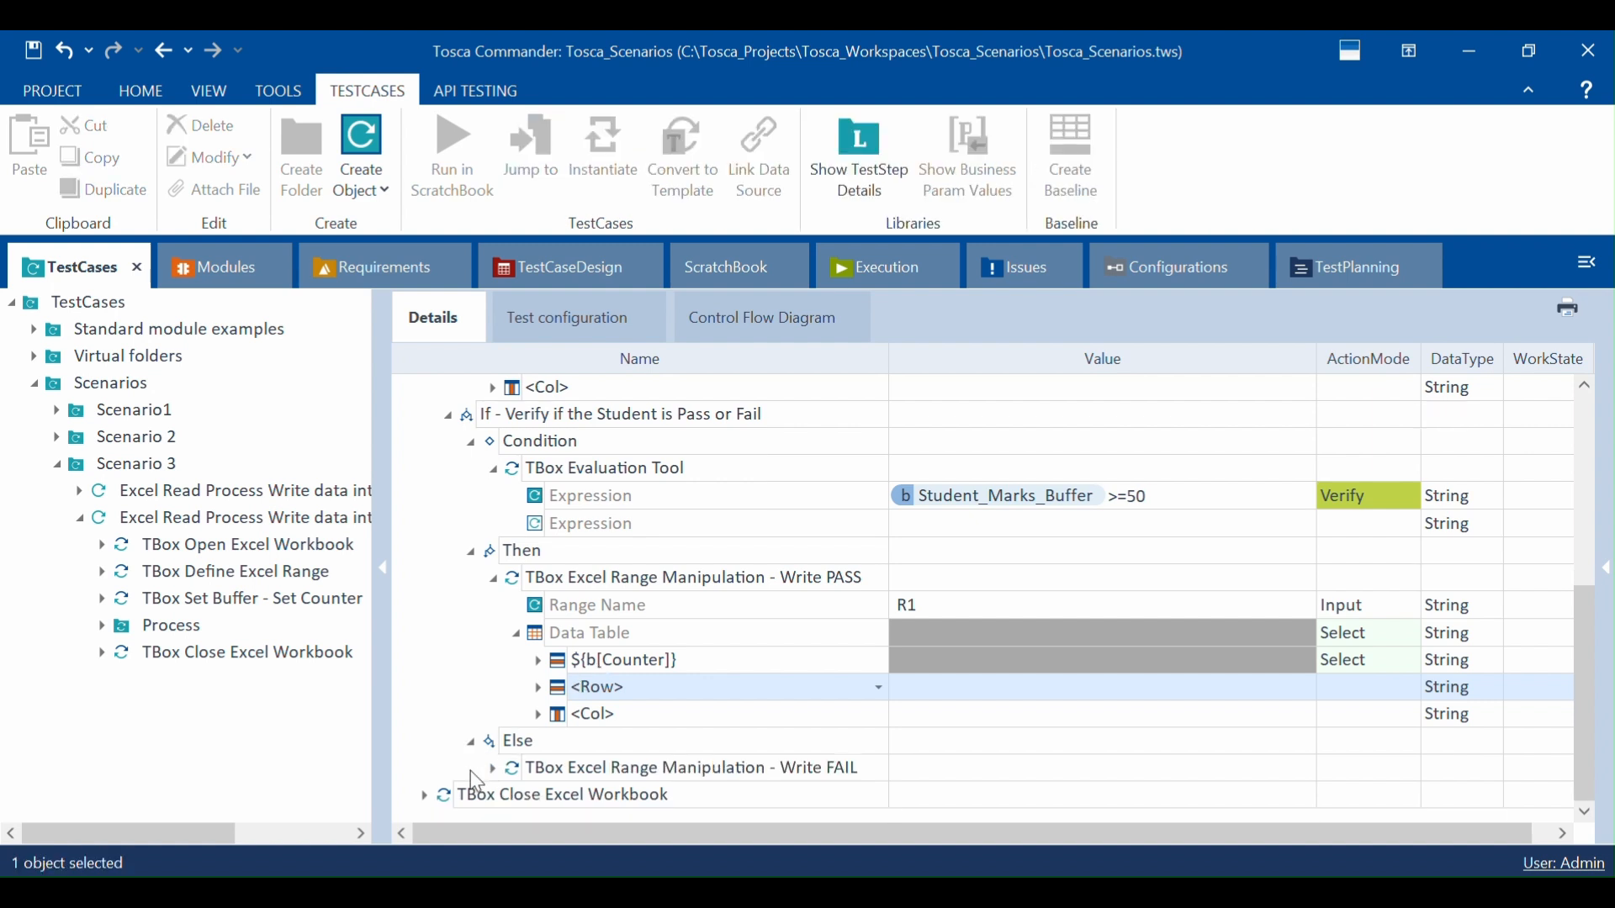
pyautogui.click(494, 771)
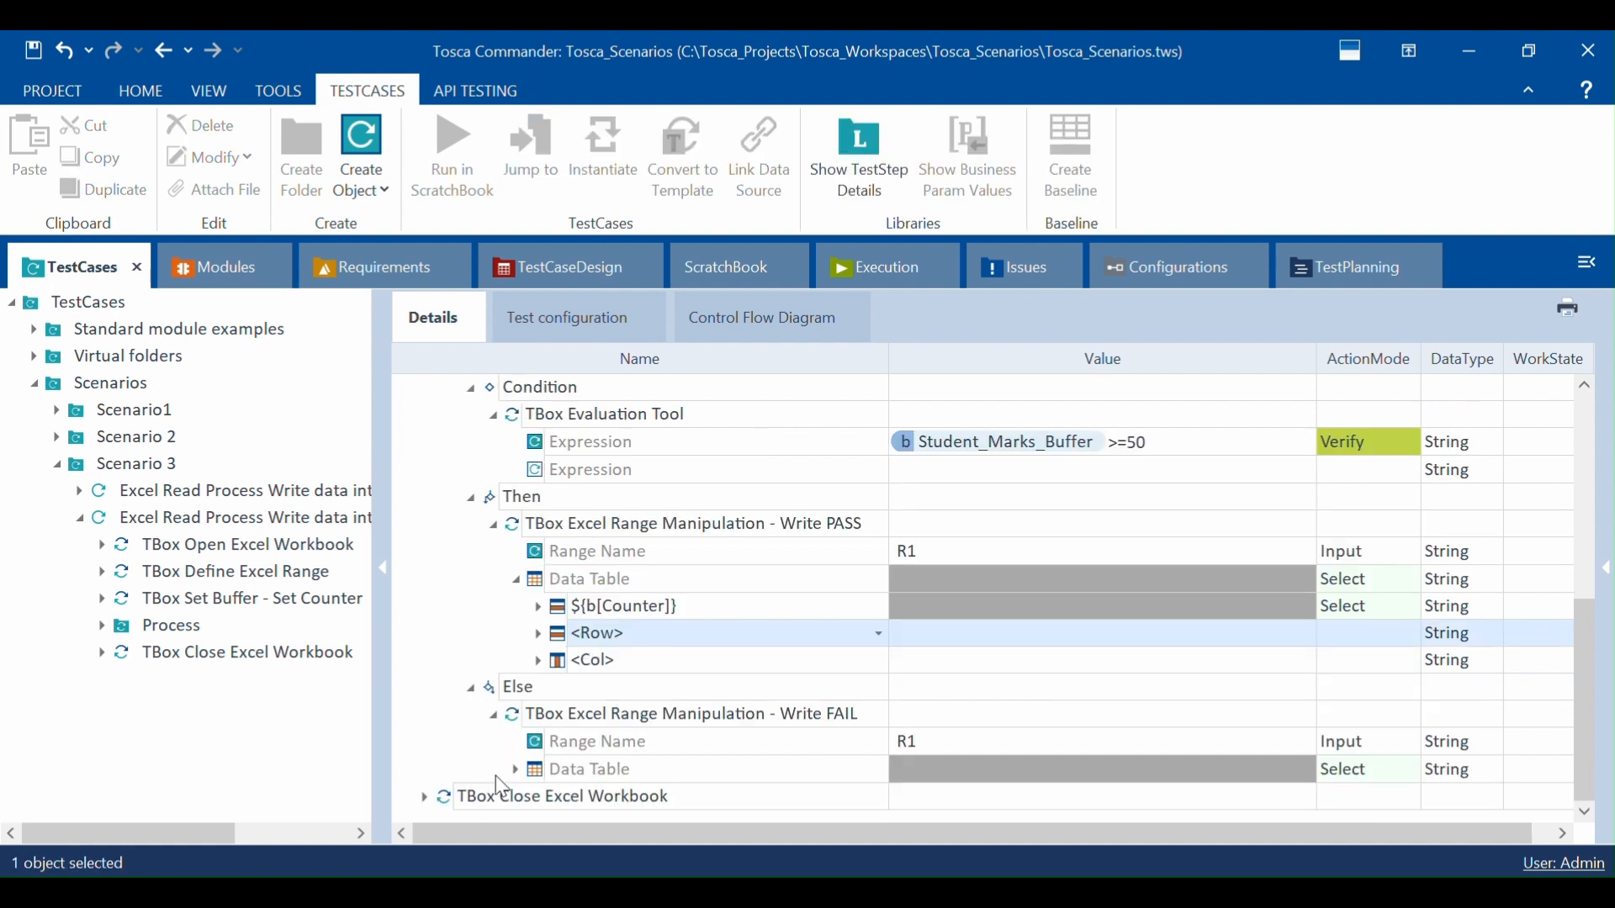
pyautogui.click(523, 770)
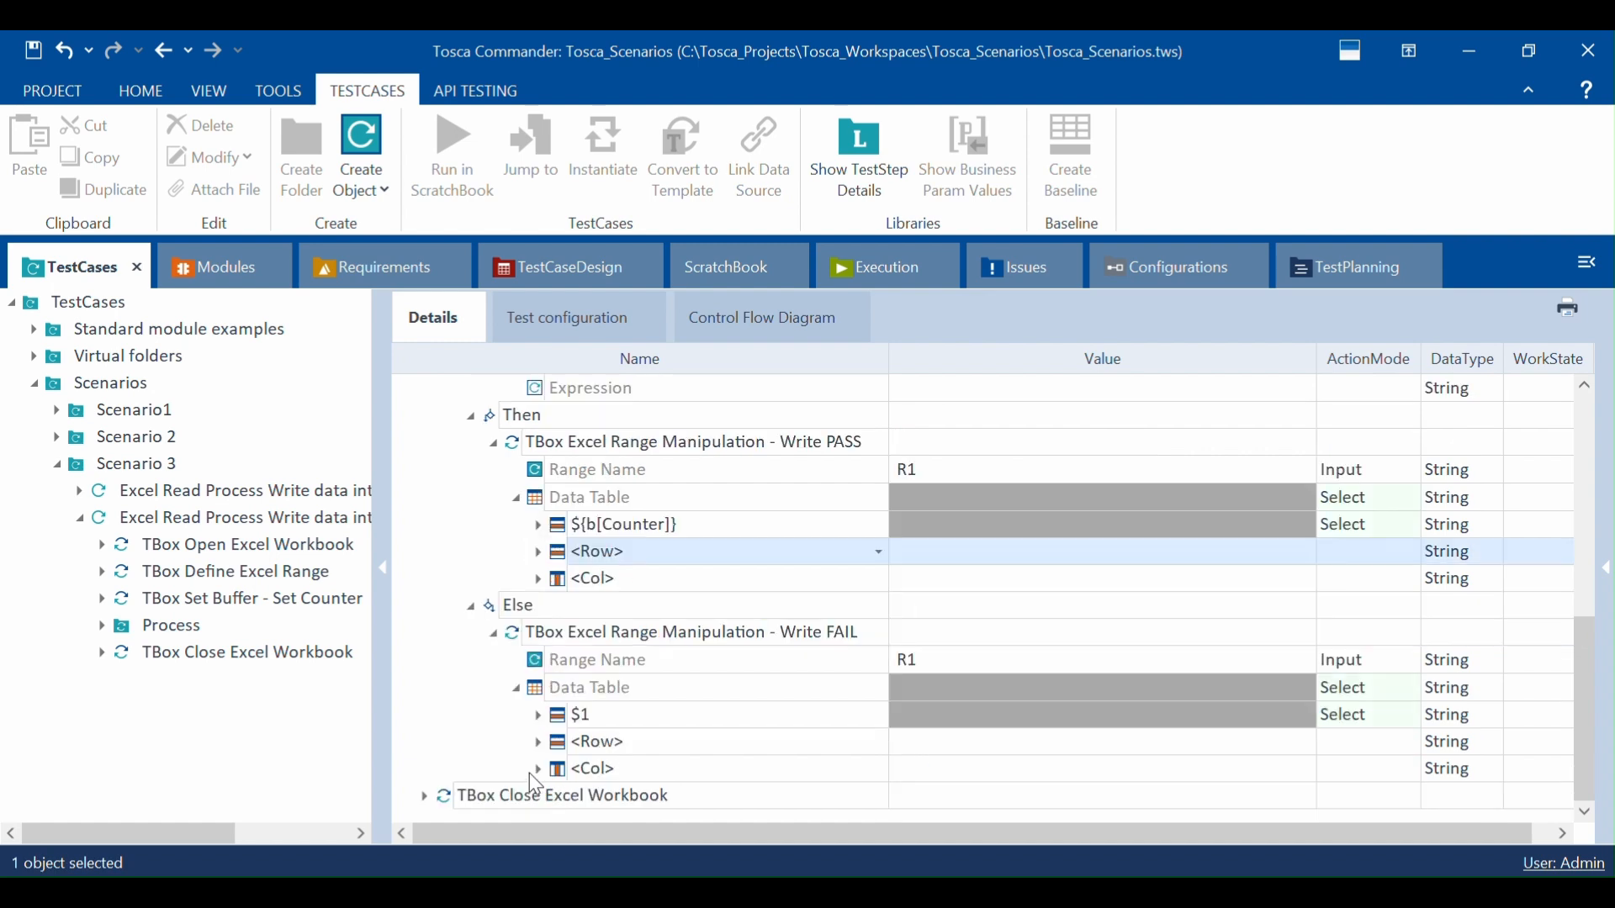
pyautogui.click(624, 718)
pyautogui.click(624, 718)
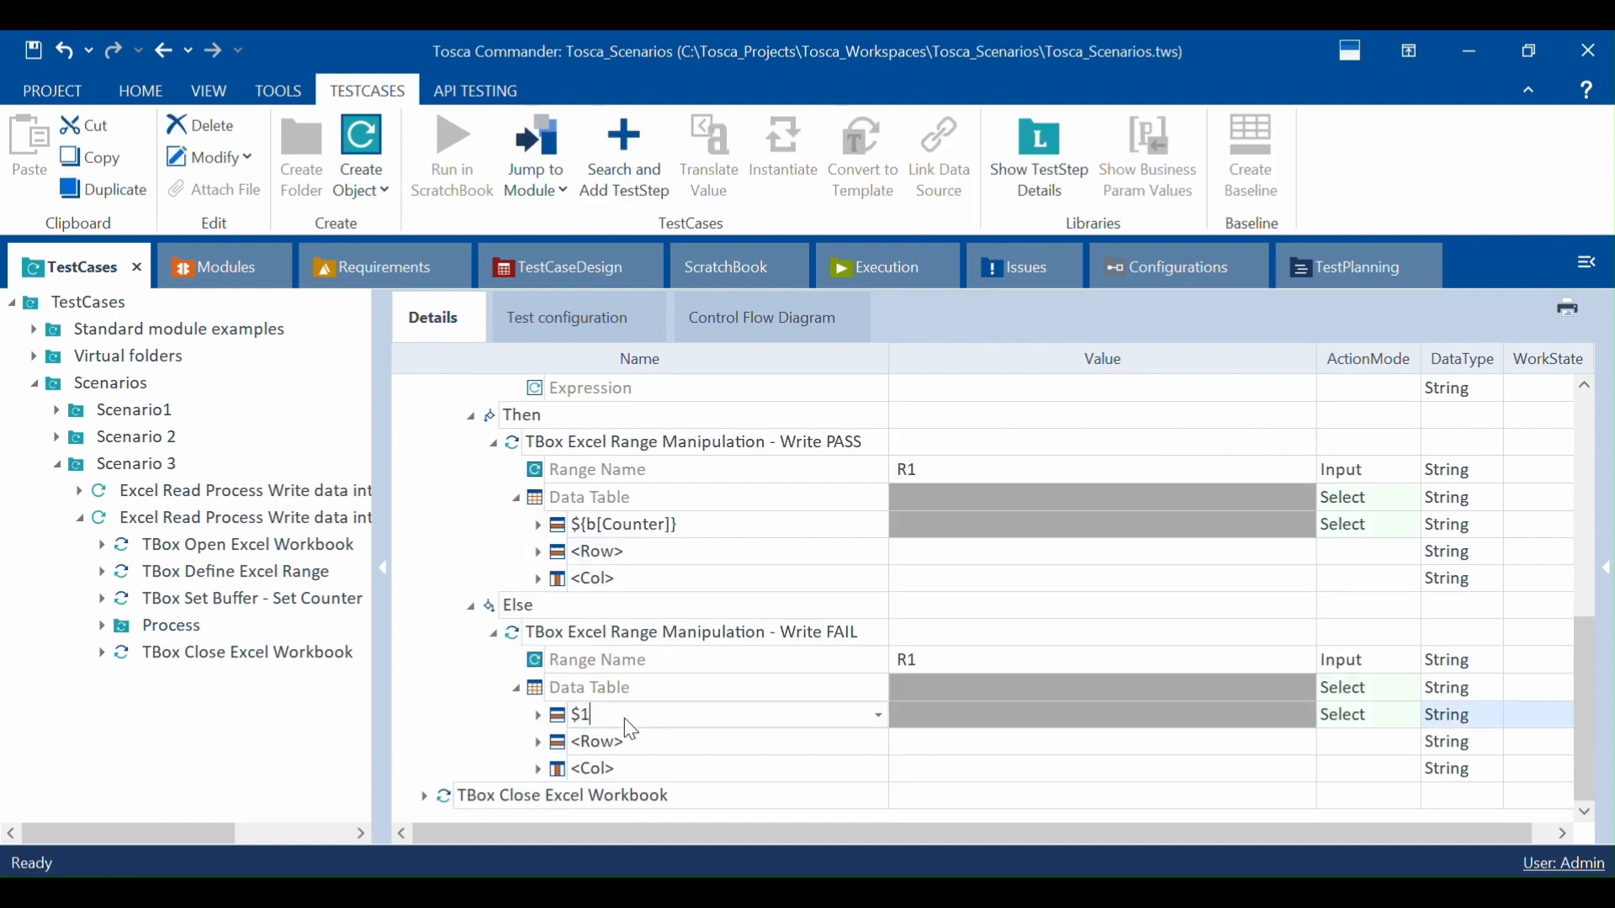
pyautogui.write('b[Counter]}')
pyautogui.press('Return')
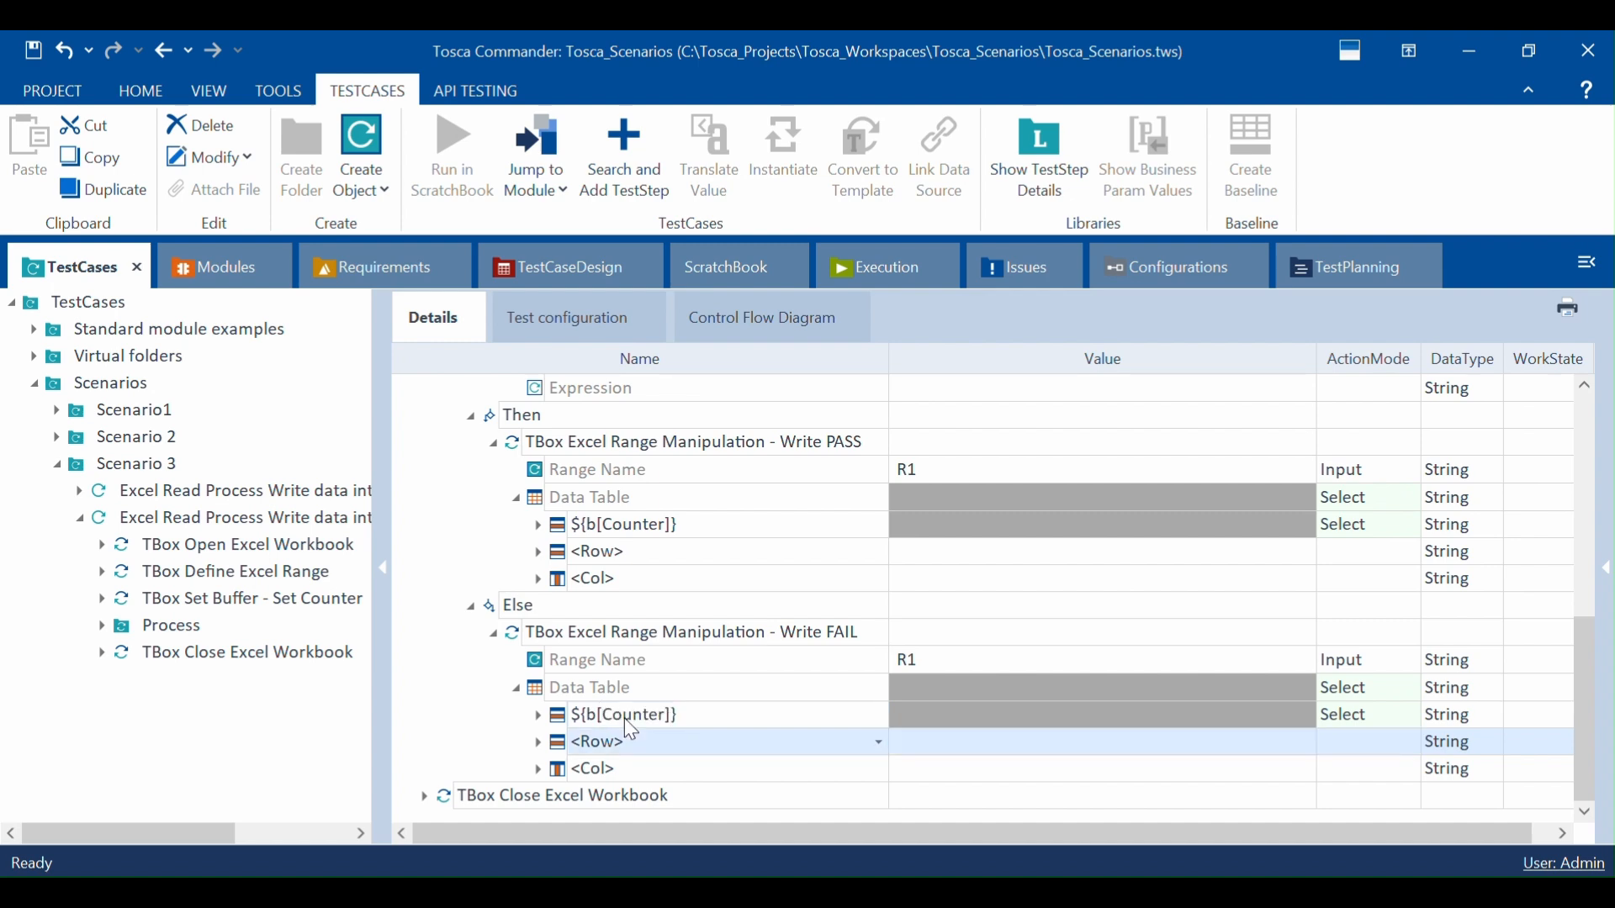
pyautogui.scroll(6, 597, 582)
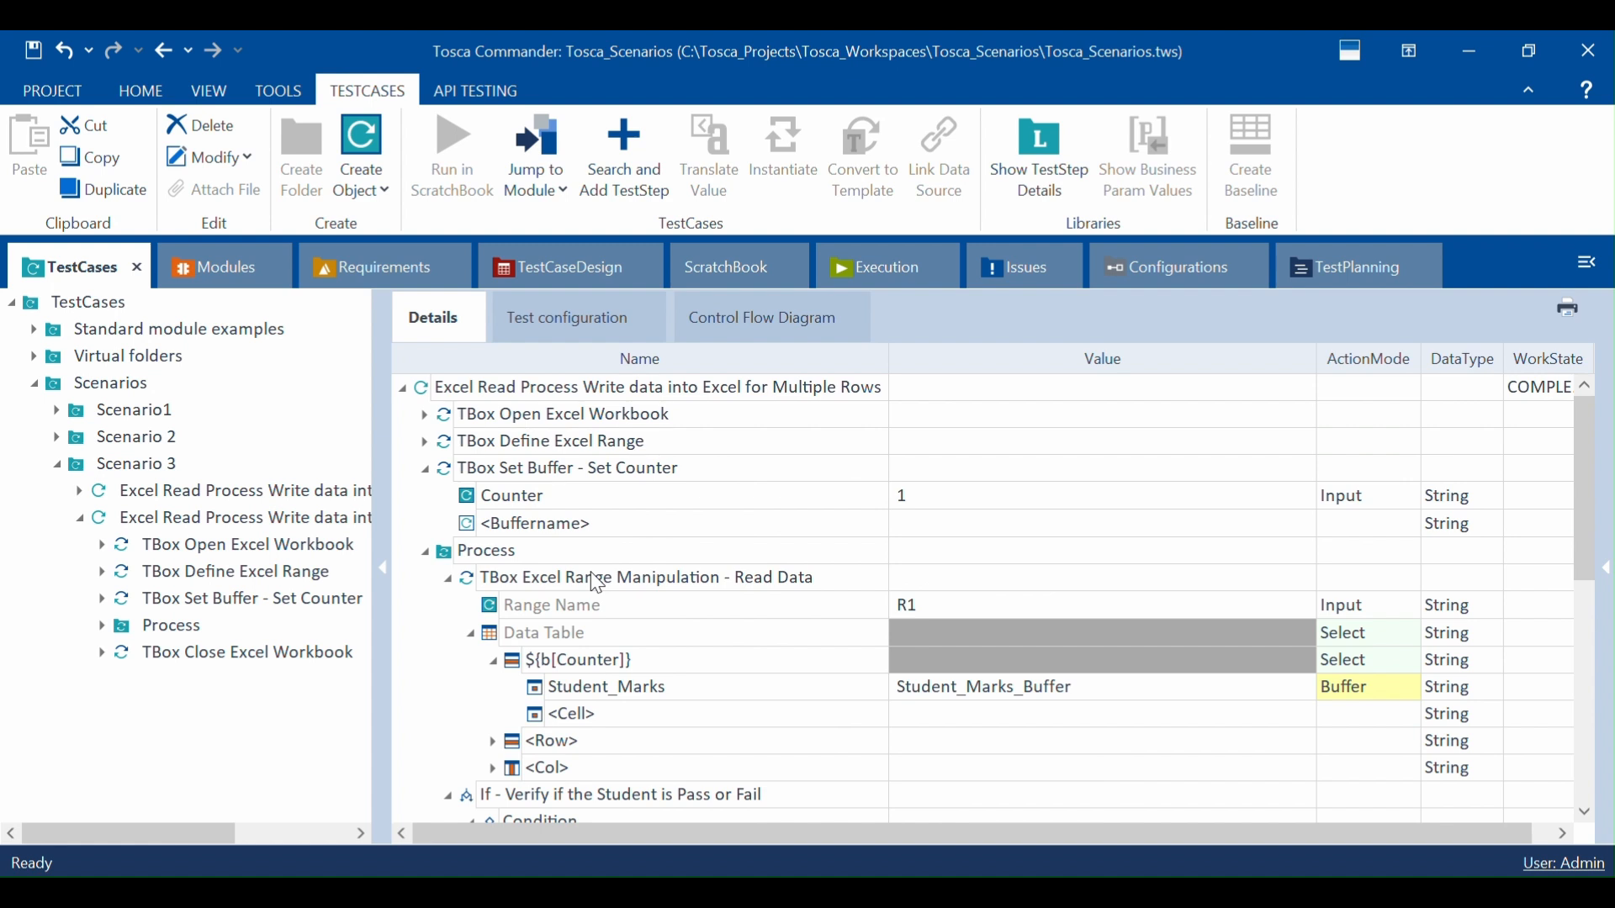
# Step: Save the test case, then switch to the Student_Marks workbook in Excel and clear Exam_Status cell D2 on the Class10 sheet
pyautogui.hotkey('ctrl', 's')
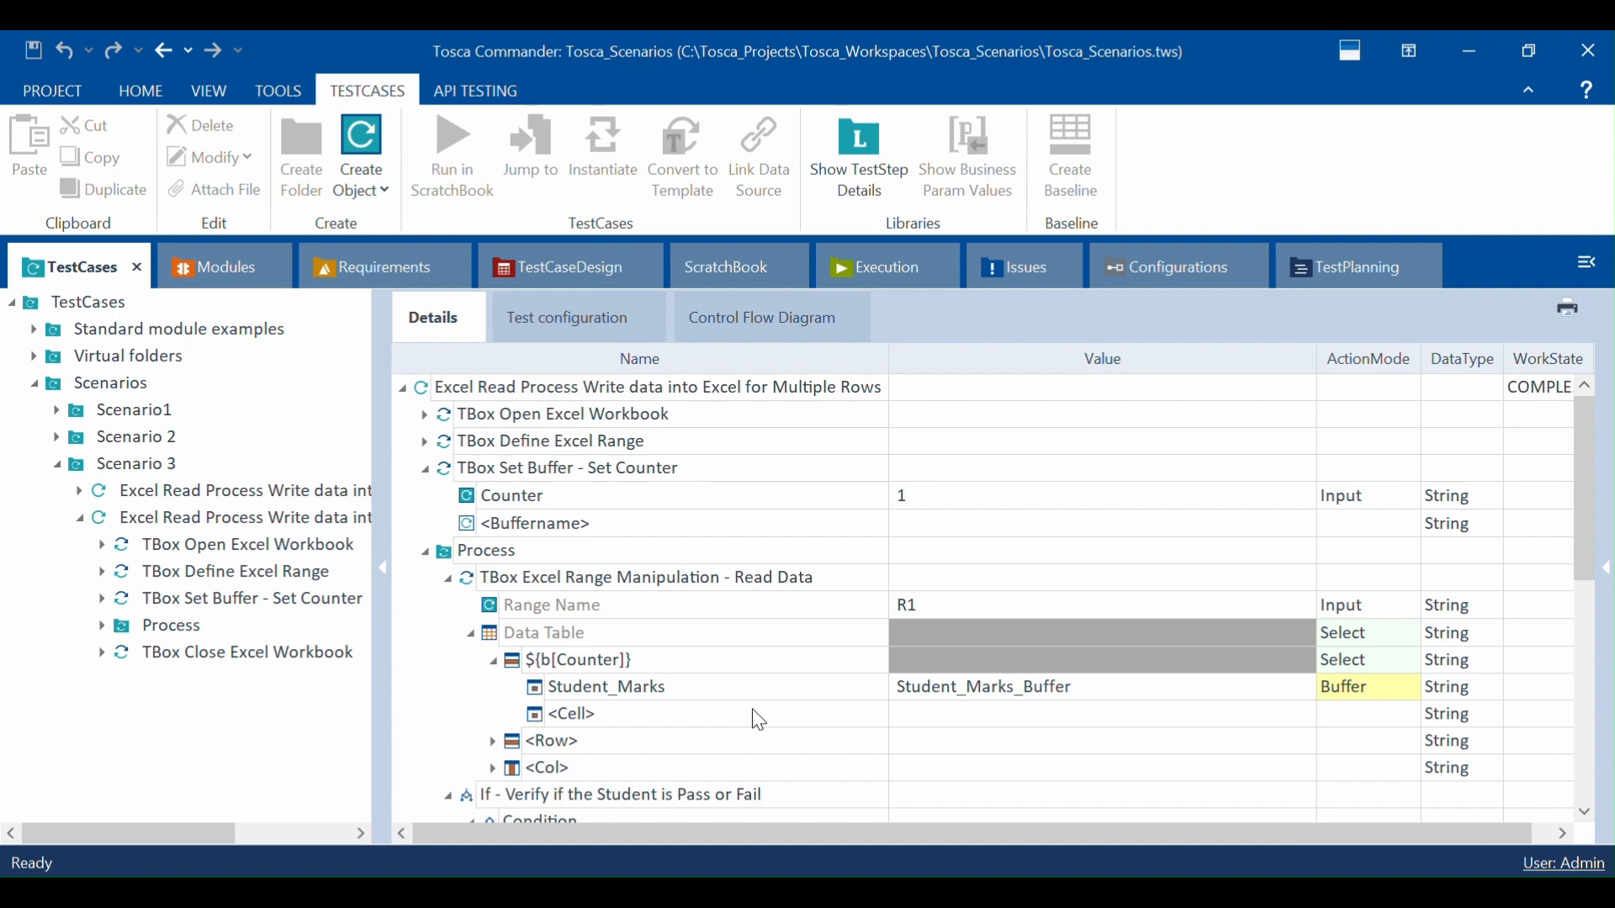
pyautogui.click(1000, 894)
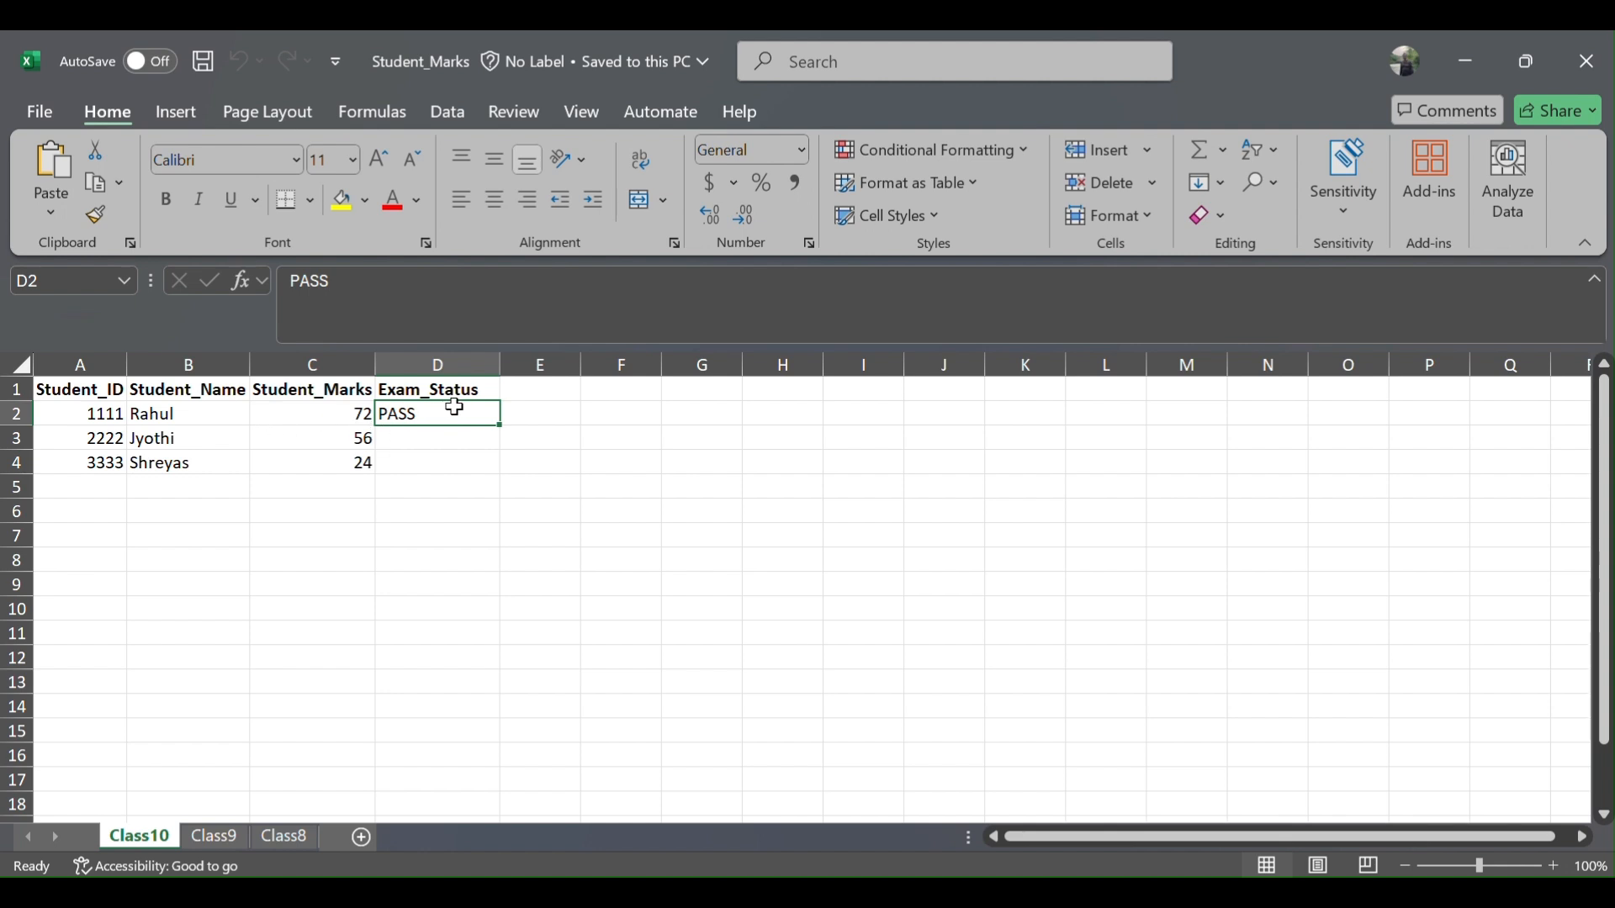
pyautogui.press('Delete')
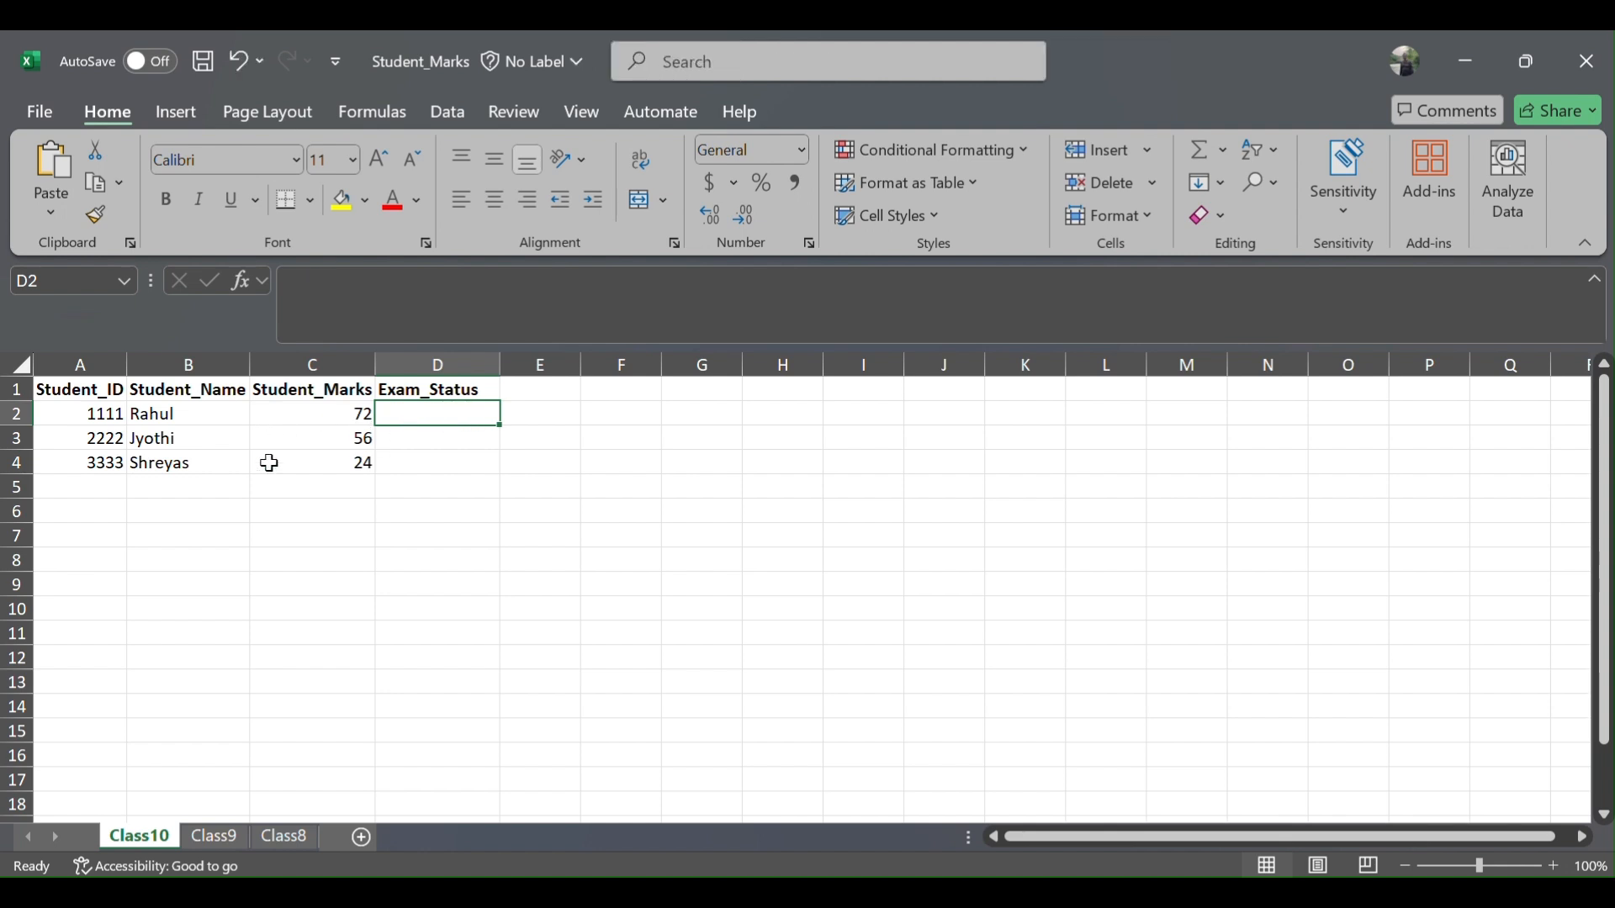
# Step: Return to Tosca Commander and collapse the Read Data step and the If statement inside the Process folder
pyautogui.hotkey('alt', 'Tab')
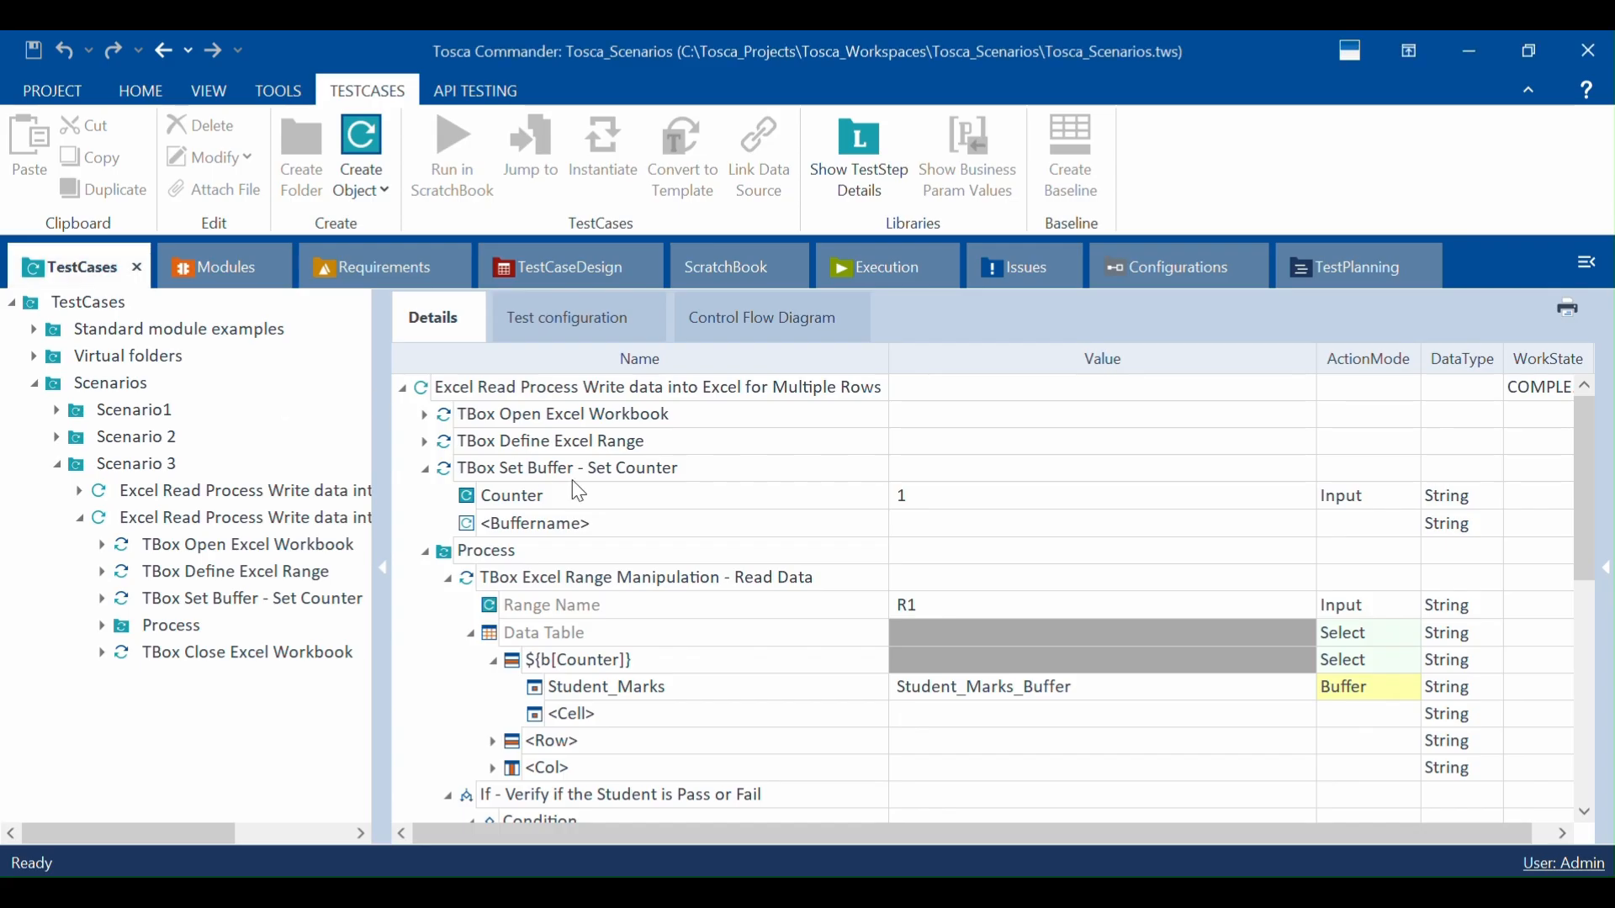
pyautogui.click(617, 508)
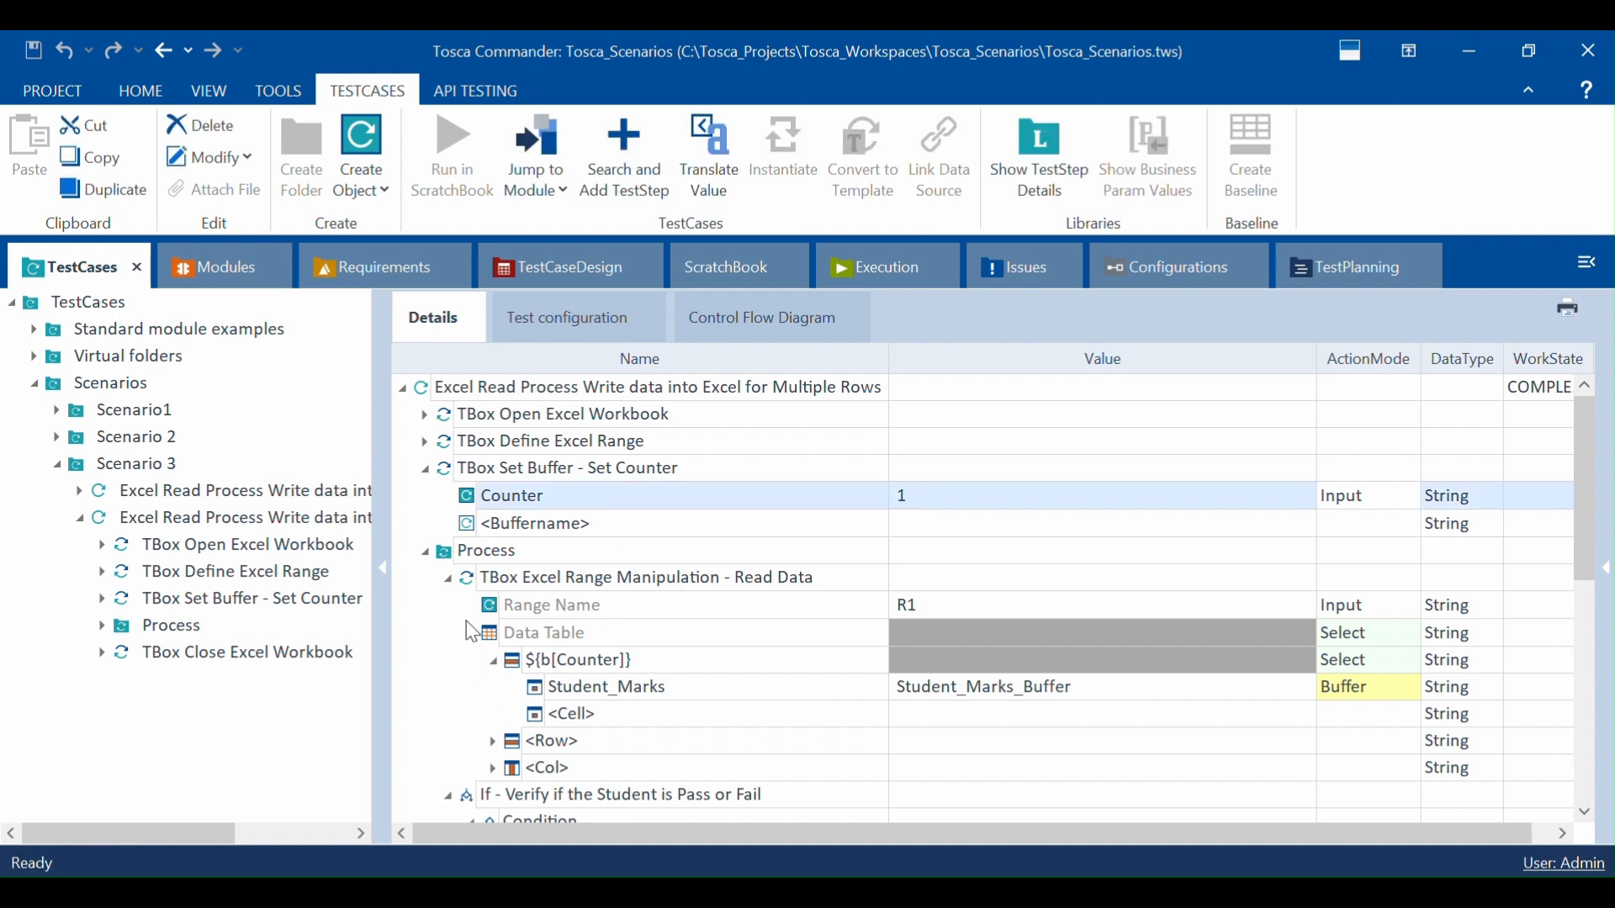
pyautogui.click(449, 581)
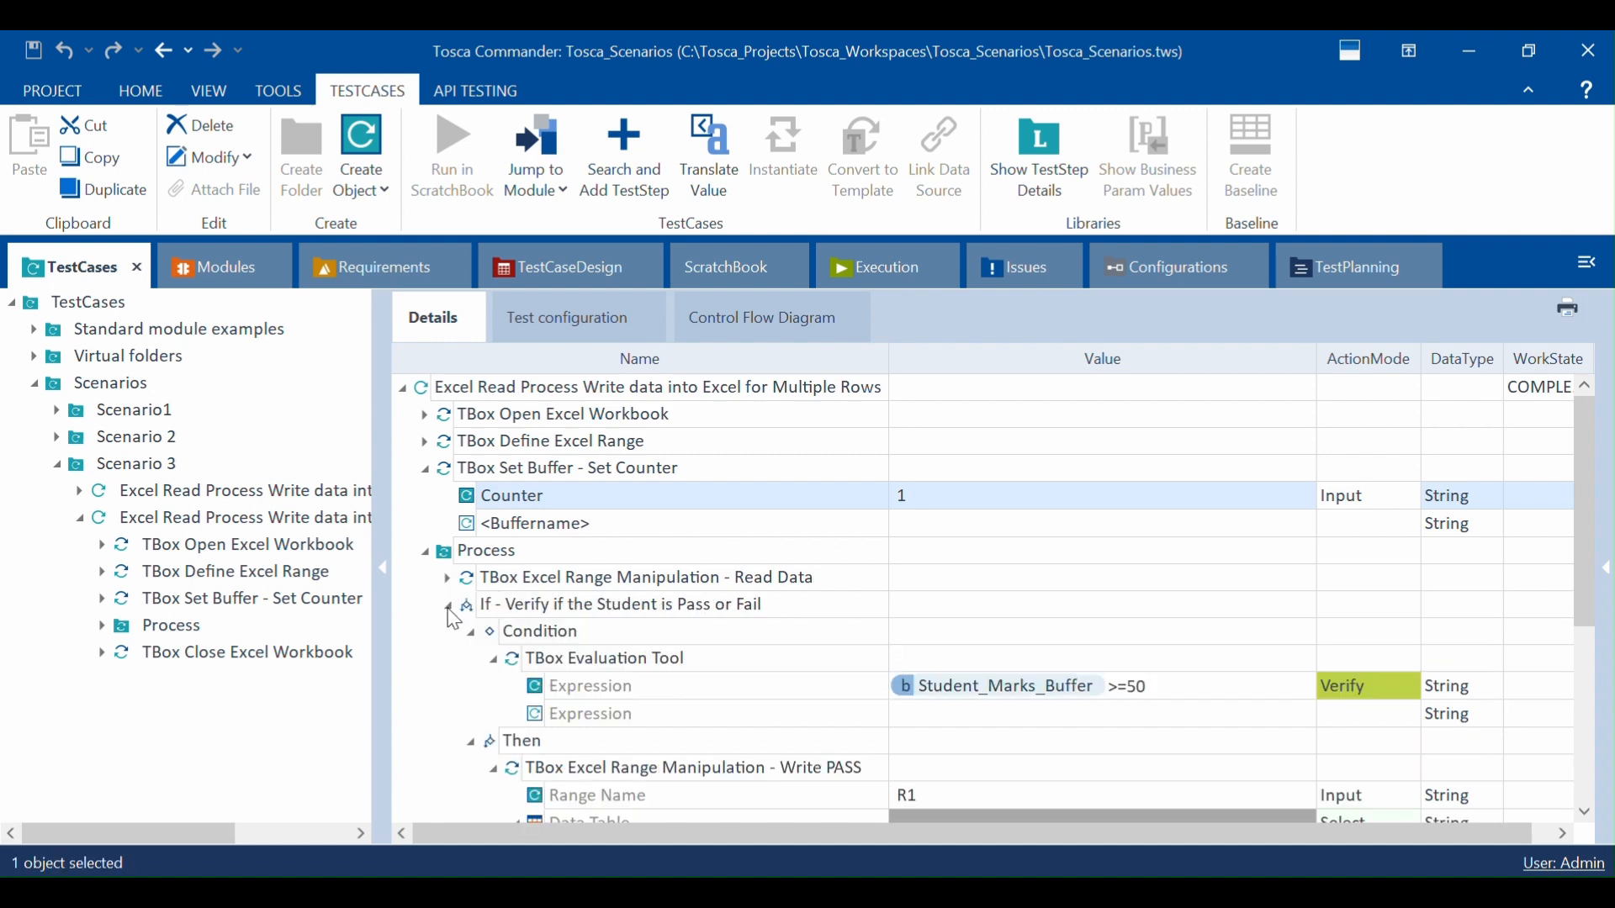
pyautogui.click(449, 607)
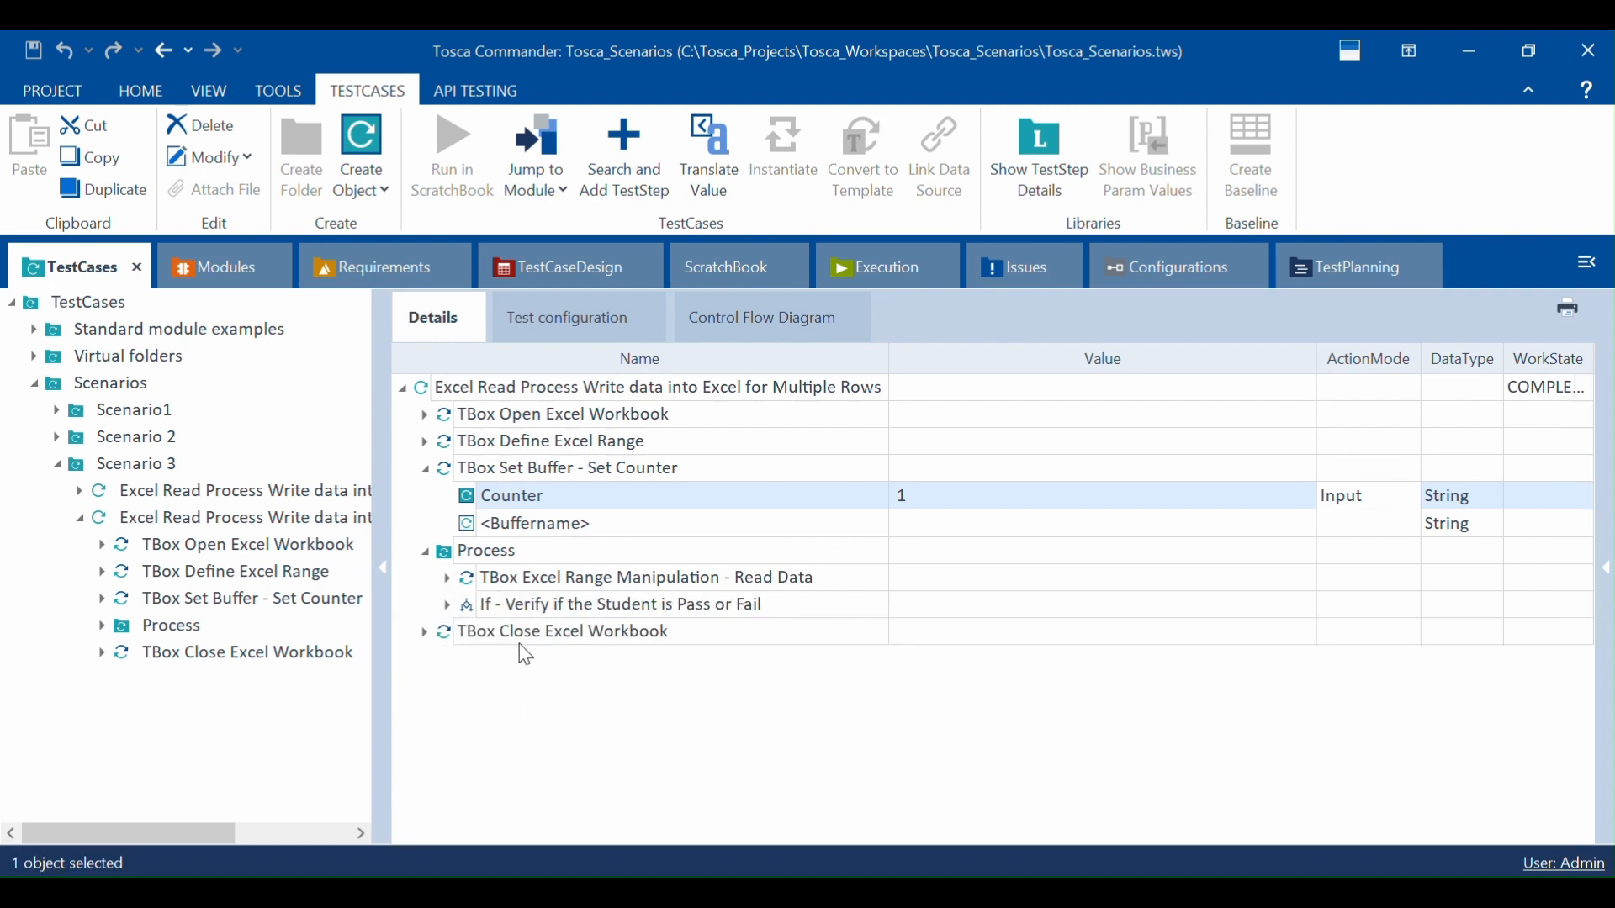
pyautogui.click(608, 588)
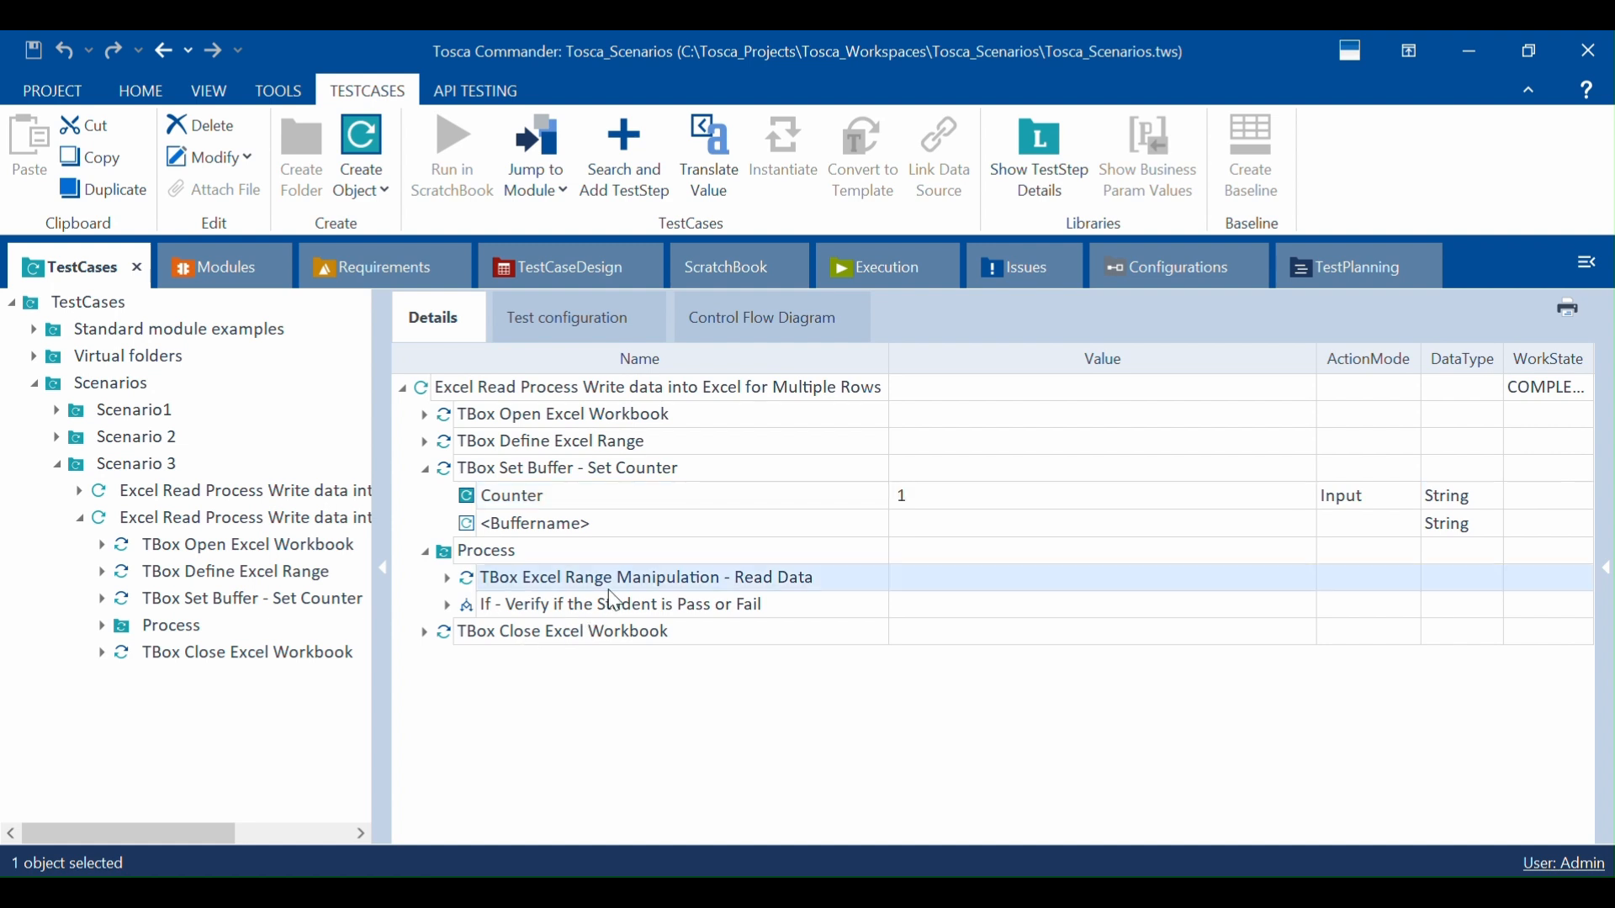
pyautogui.click(614, 607)
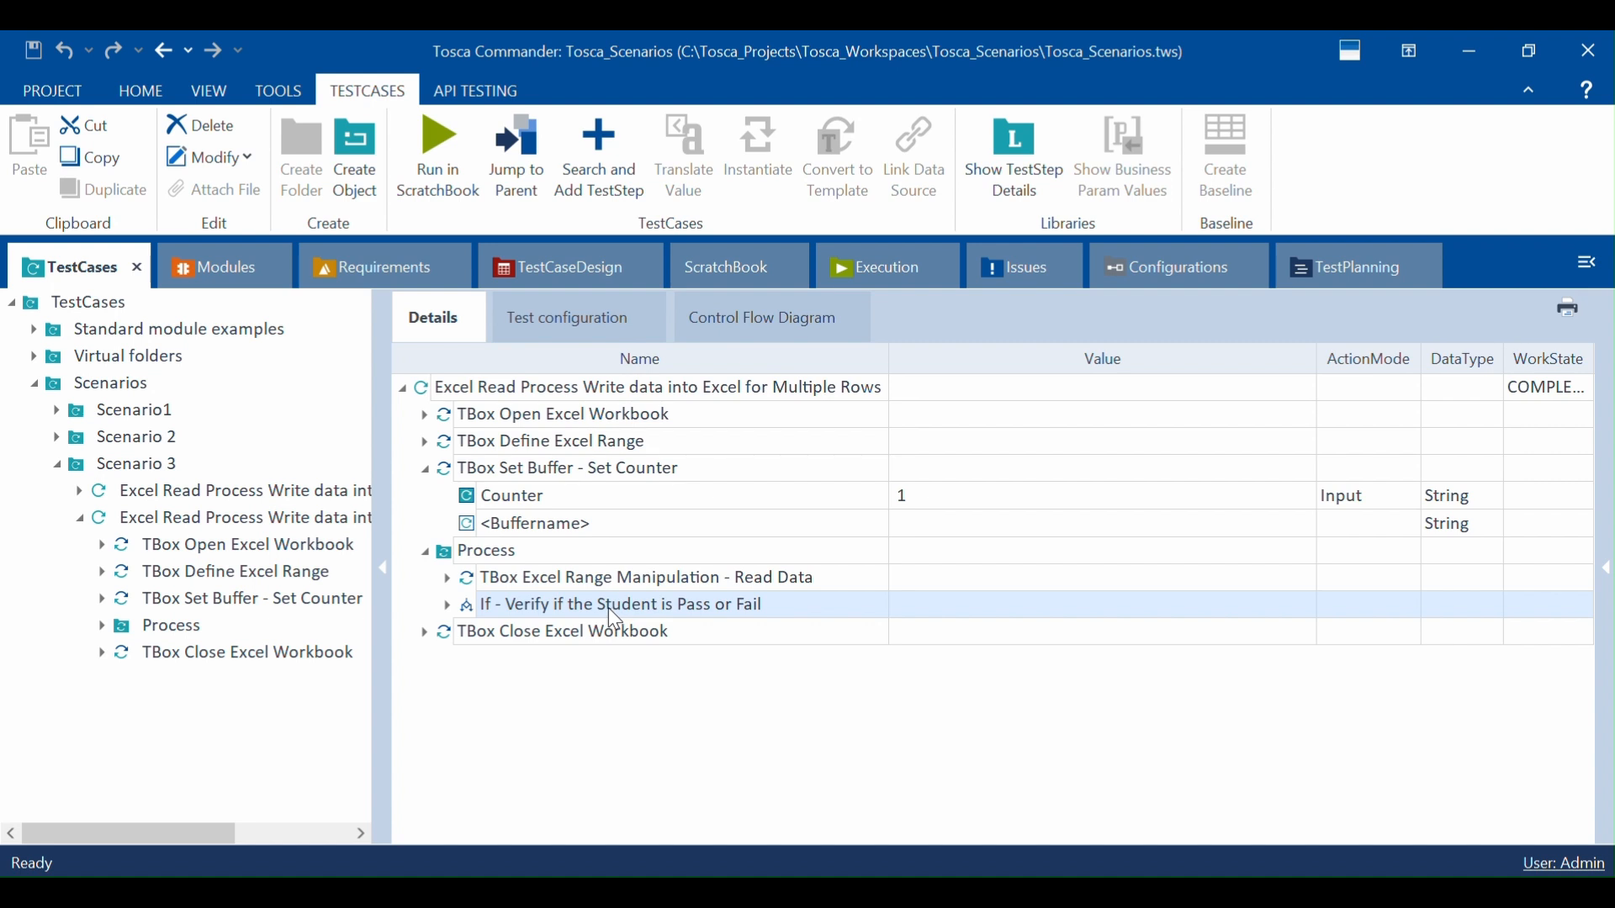
pyautogui.click(493, 558)
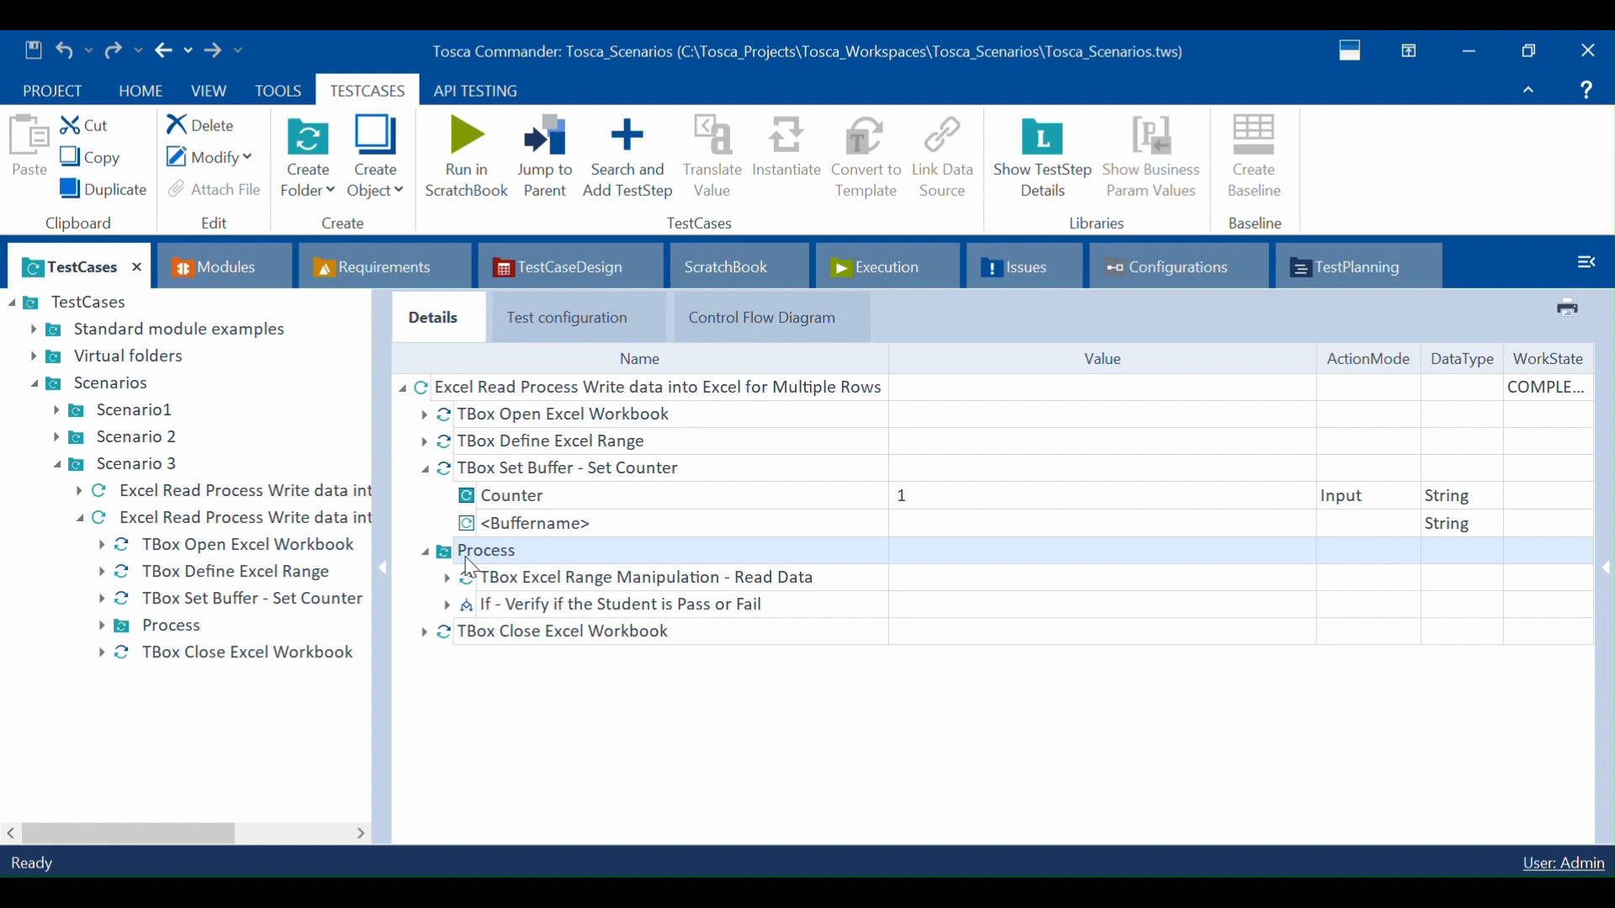
pyautogui.click(523, 578)
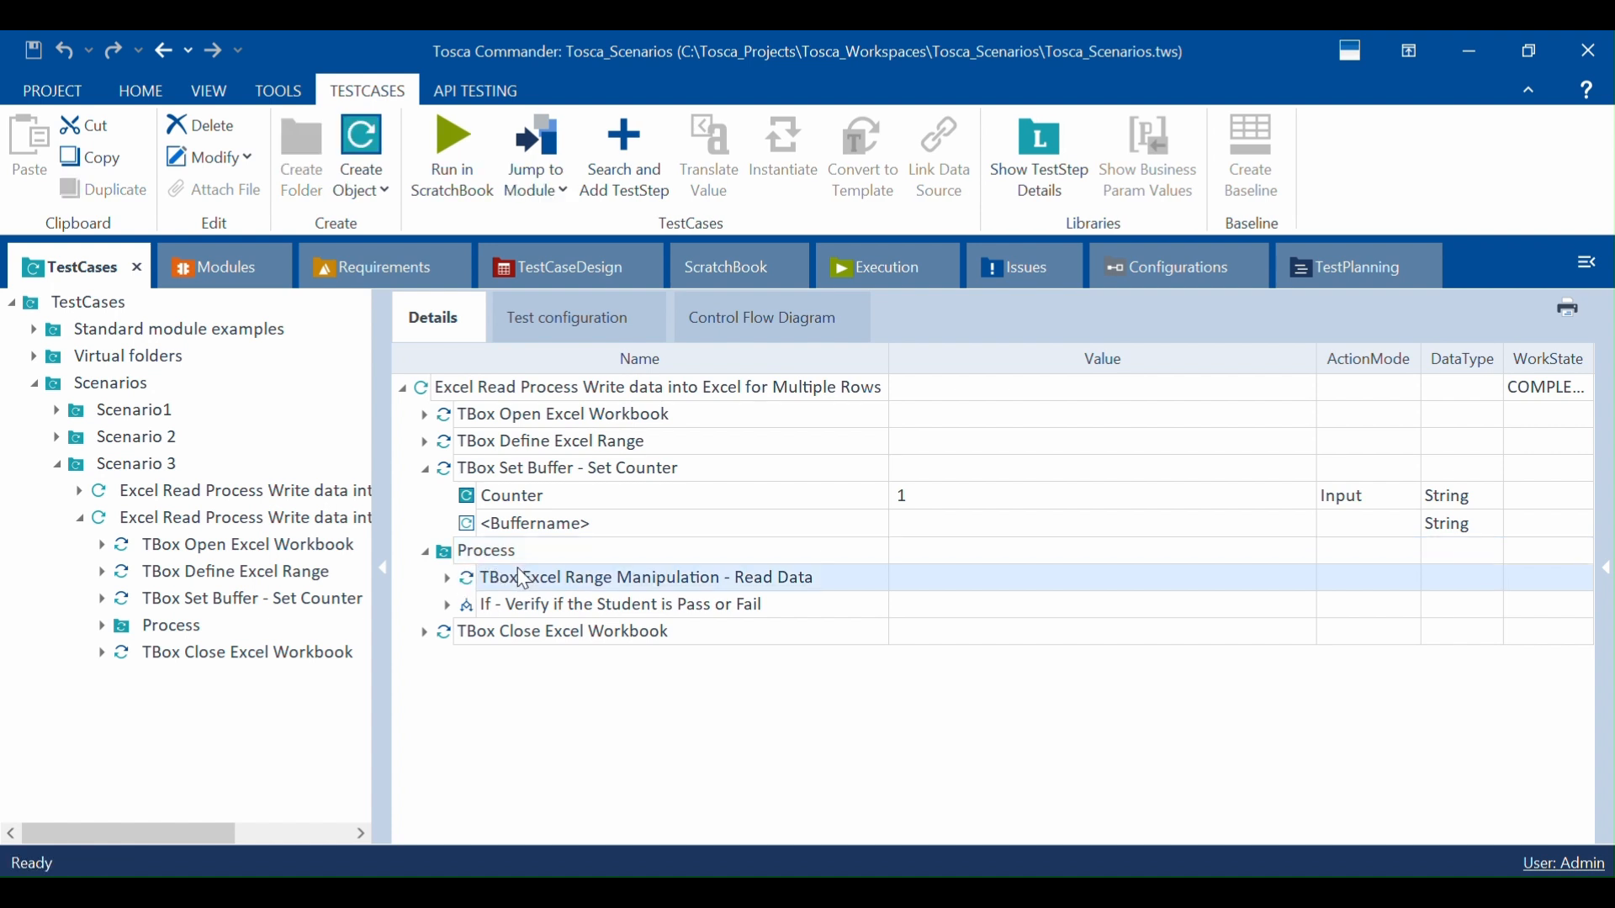
pyautogui.click(526, 606)
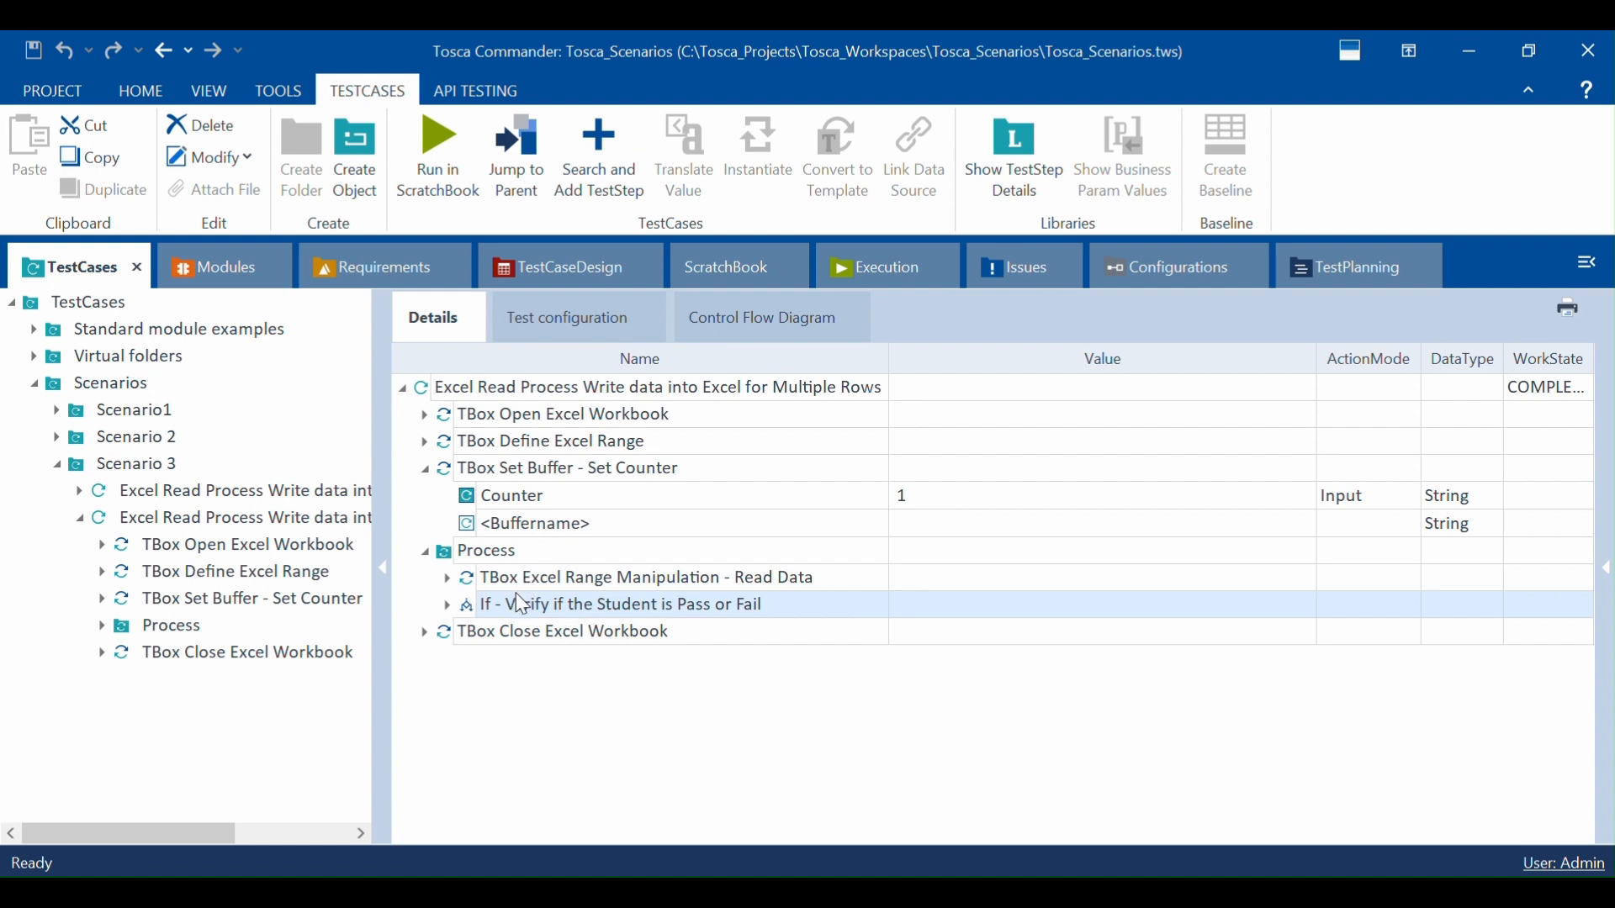
pyautogui.click(486, 559)
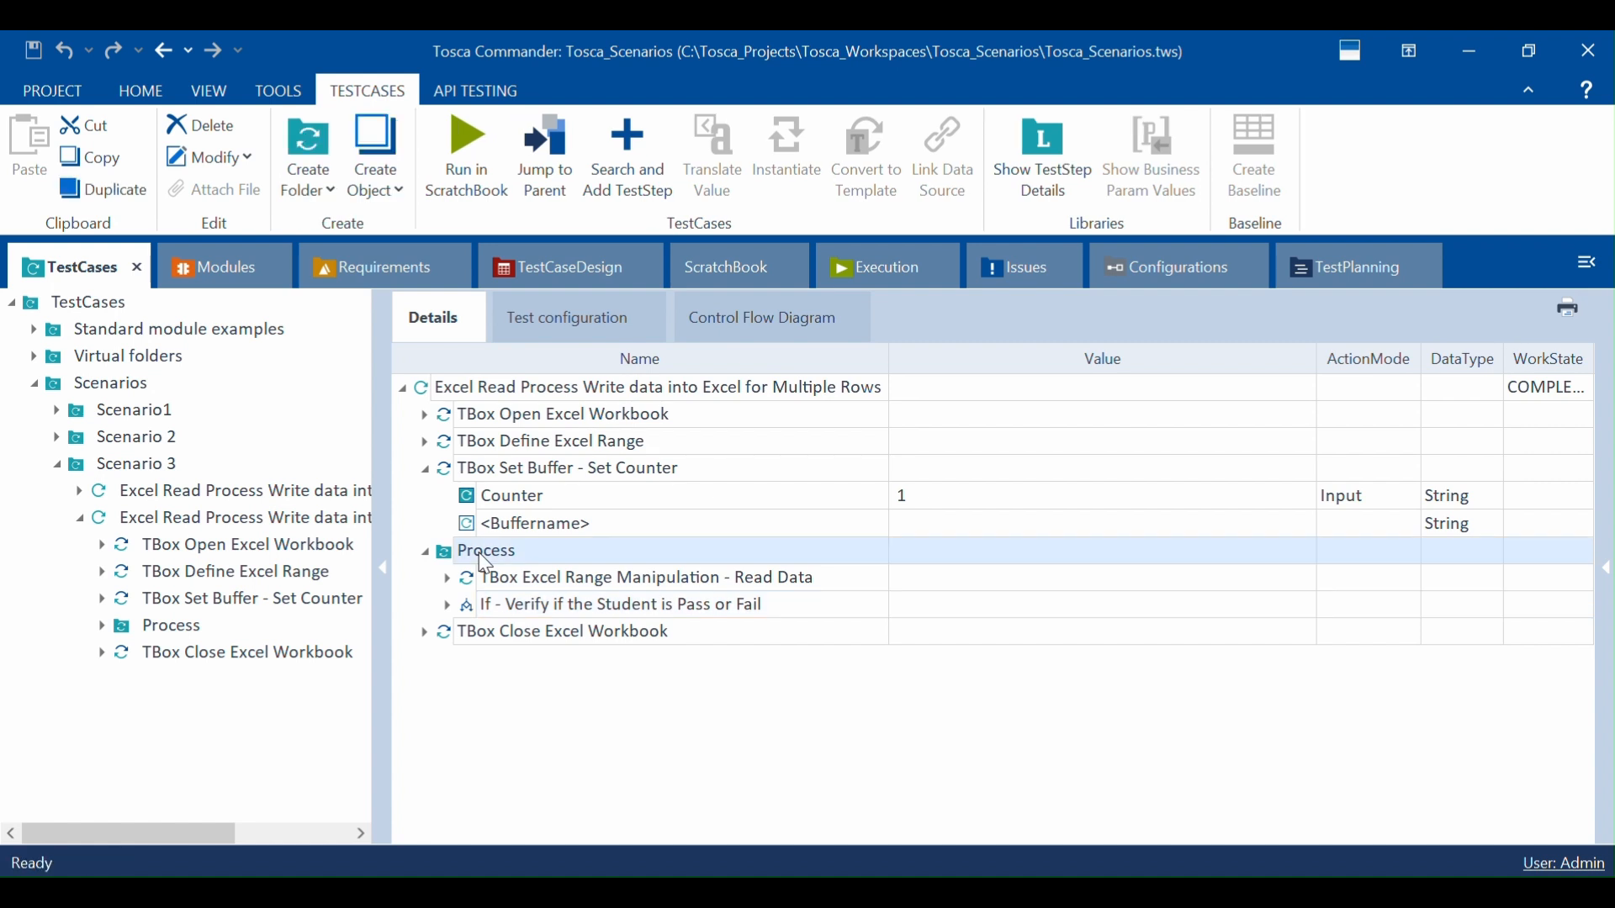
# Step: Create a WHILE statement in the "Excel Read Process Write data into Excel for Multiple Rows" test case
pyautogui.click(526, 390)
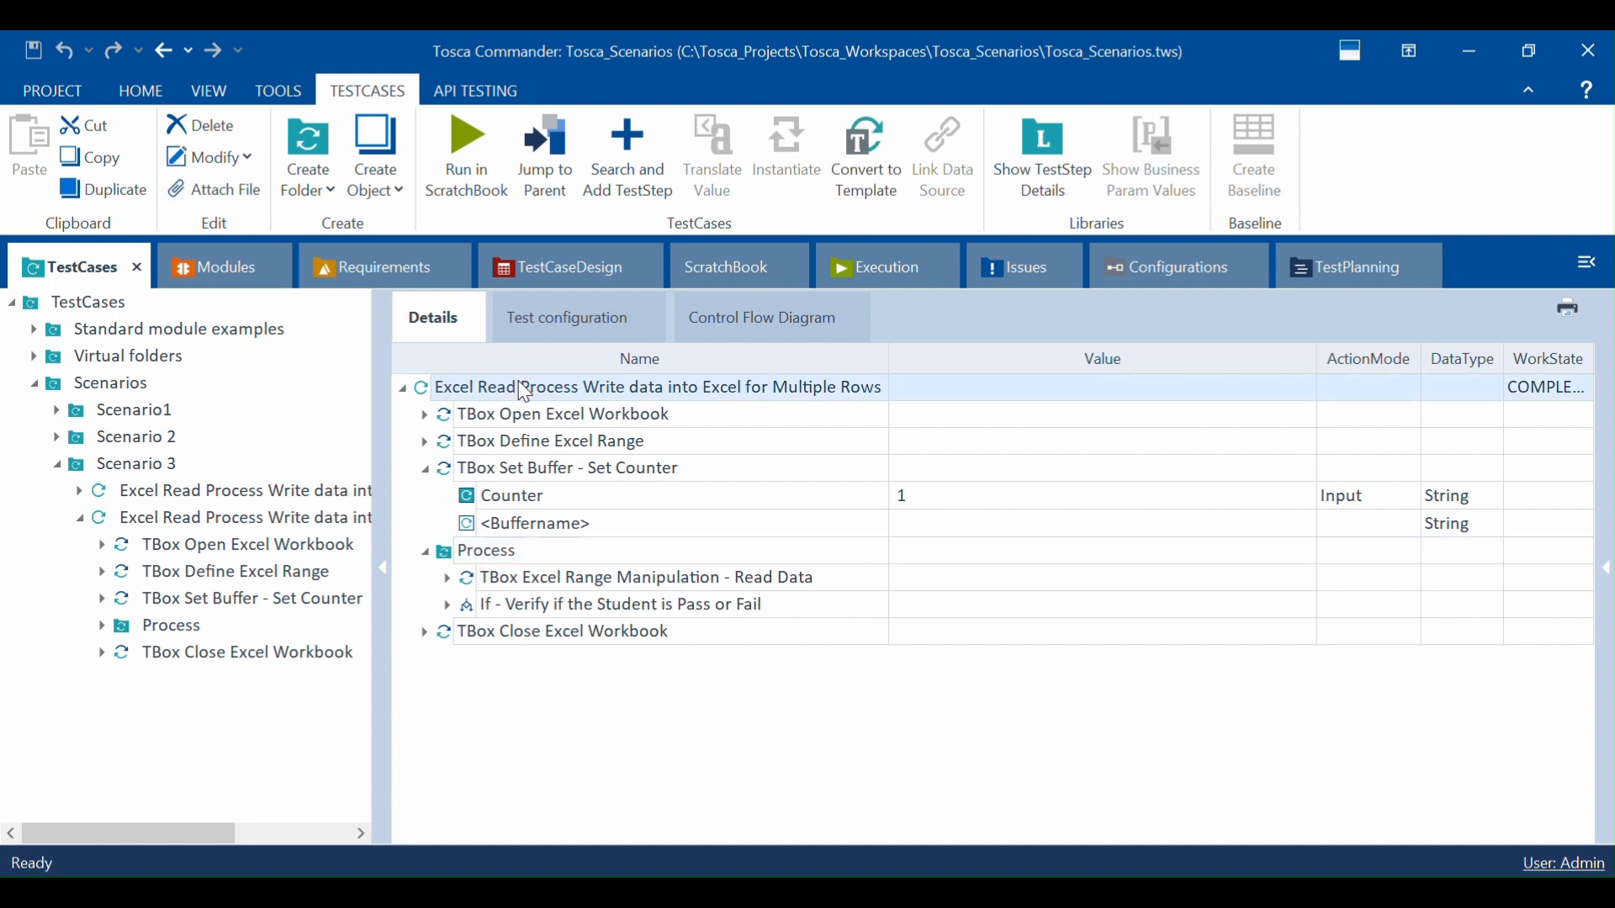
pyautogui.rightClick(464, 396)
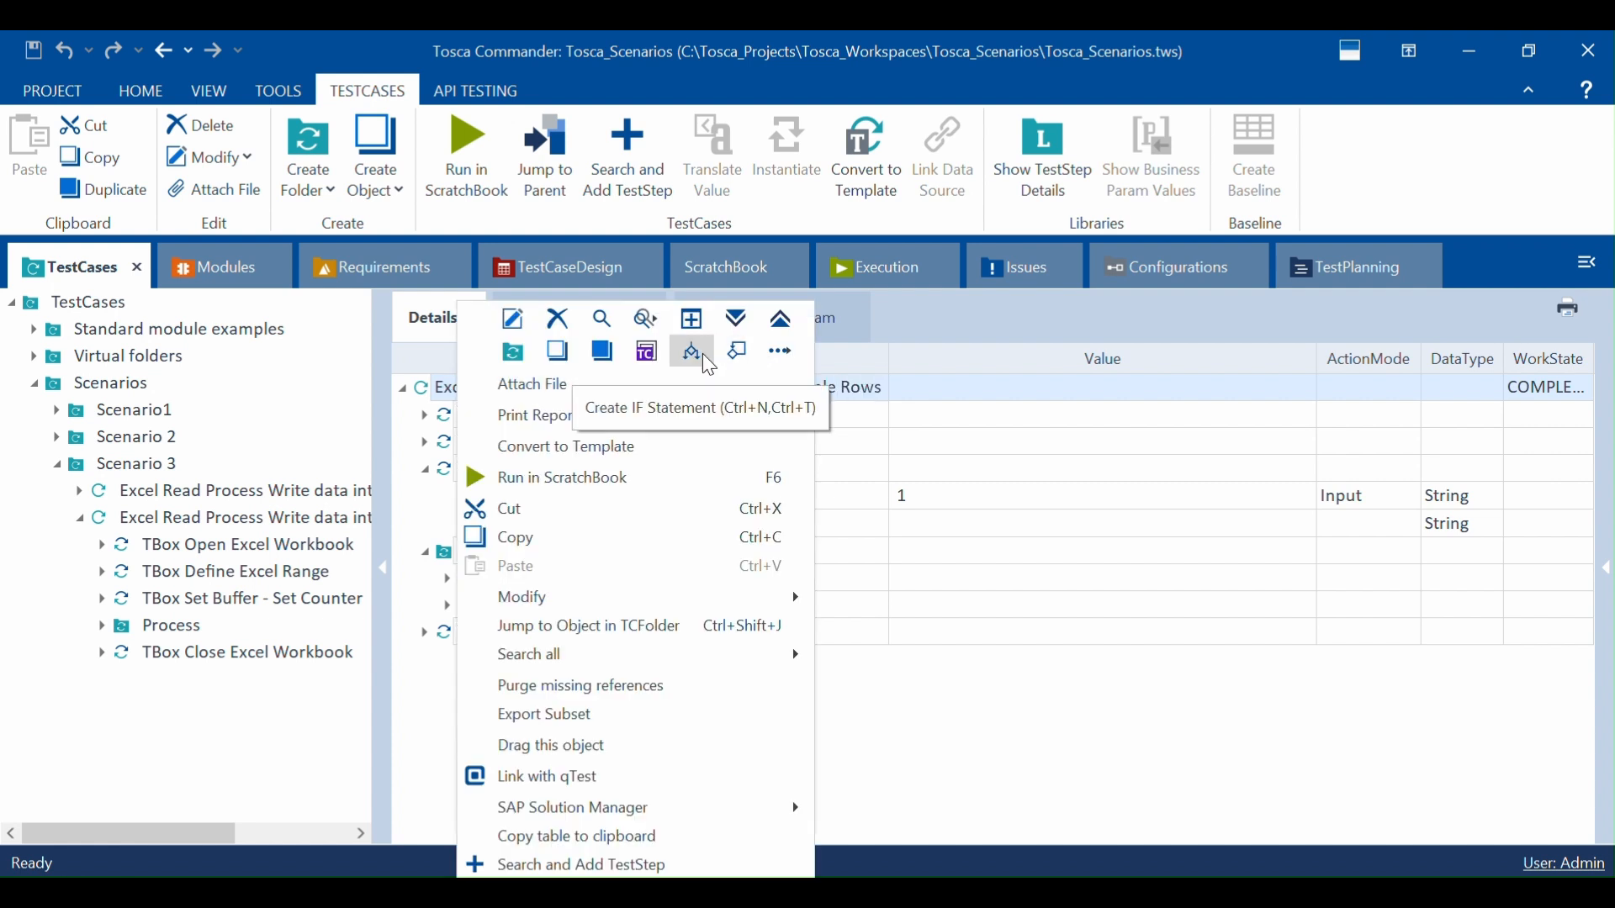
pyautogui.click(782, 354)
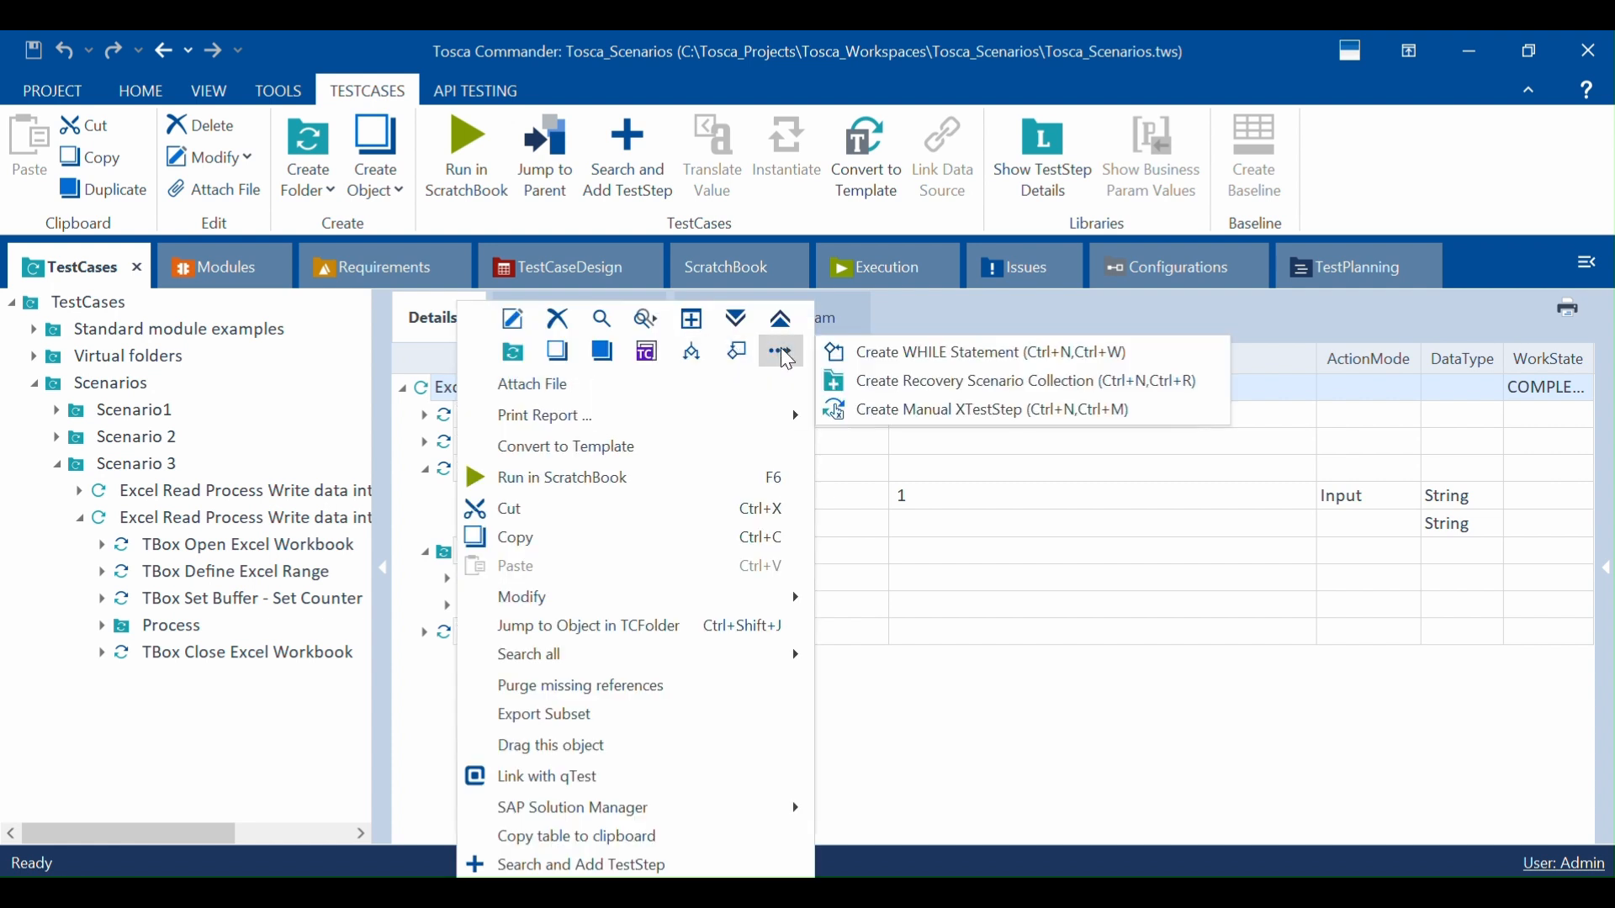
pyautogui.click(904, 353)
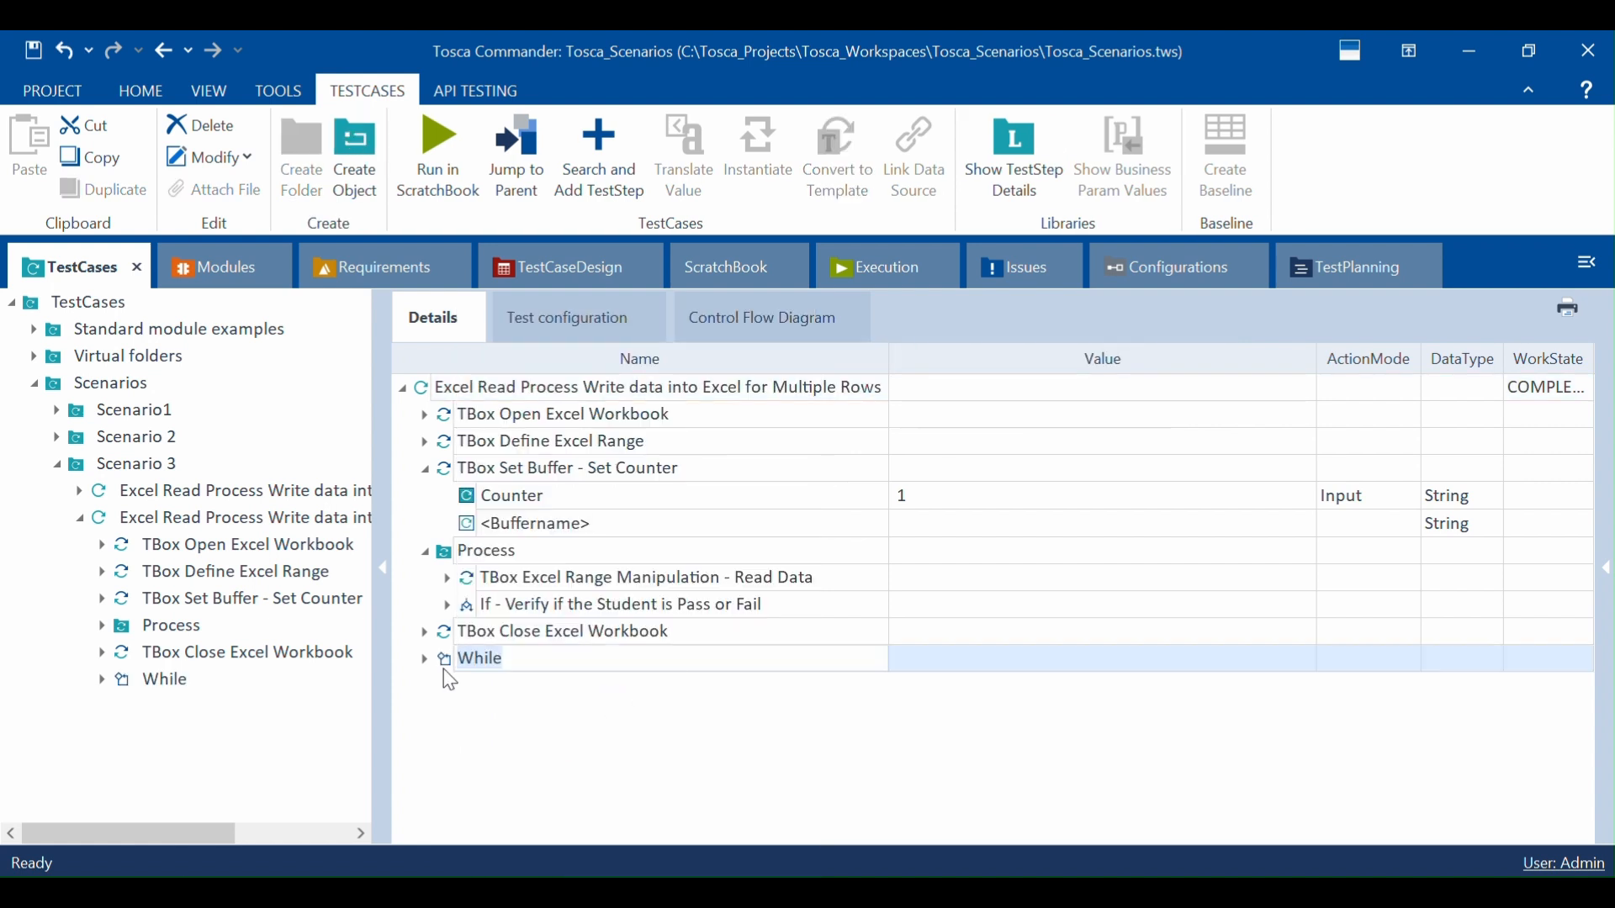
# Step: Rename the new While statement as "While - Repeat the process for multiple rows"
pyautogui.click(564, 657)
pyautogui.write('------')
pyautogui.press('BackSpace')
pyautogui.press('BackSpace')
pyautogui.press('BackSpace')
pyautogui.press('BackSpace')
pyautogui.press('BackSpace')
pyautogui.write('Repeat thwe')
pyautogui.press('BackSpace')
pyautogui.press('BackSpace')
pyautogui.write('e ')
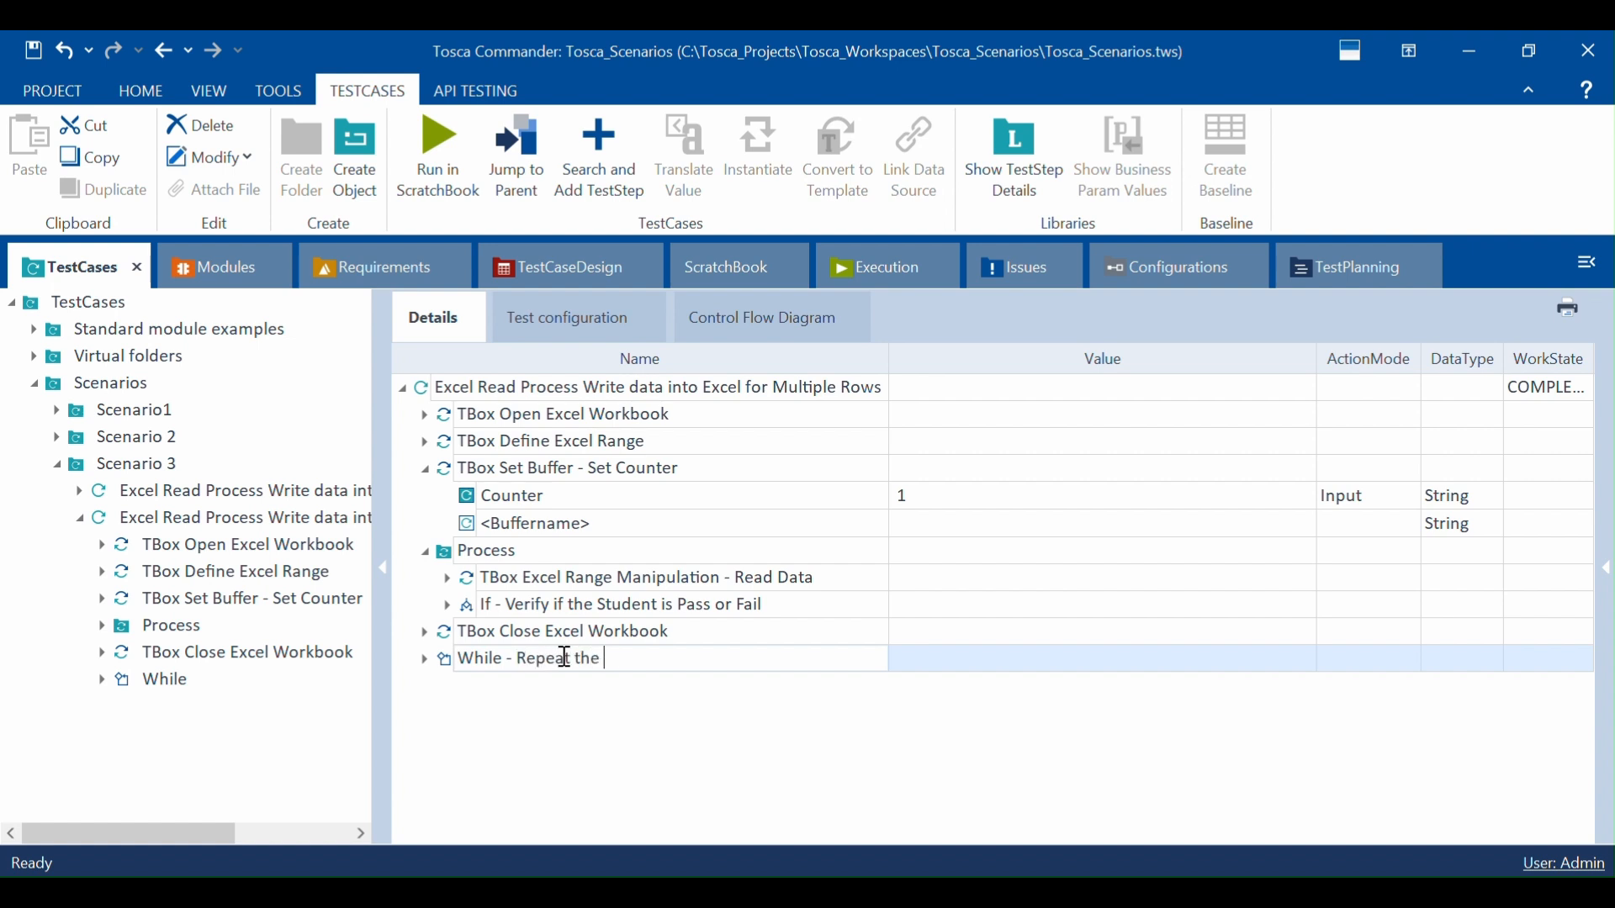
pyautogui.write('process for multiple')
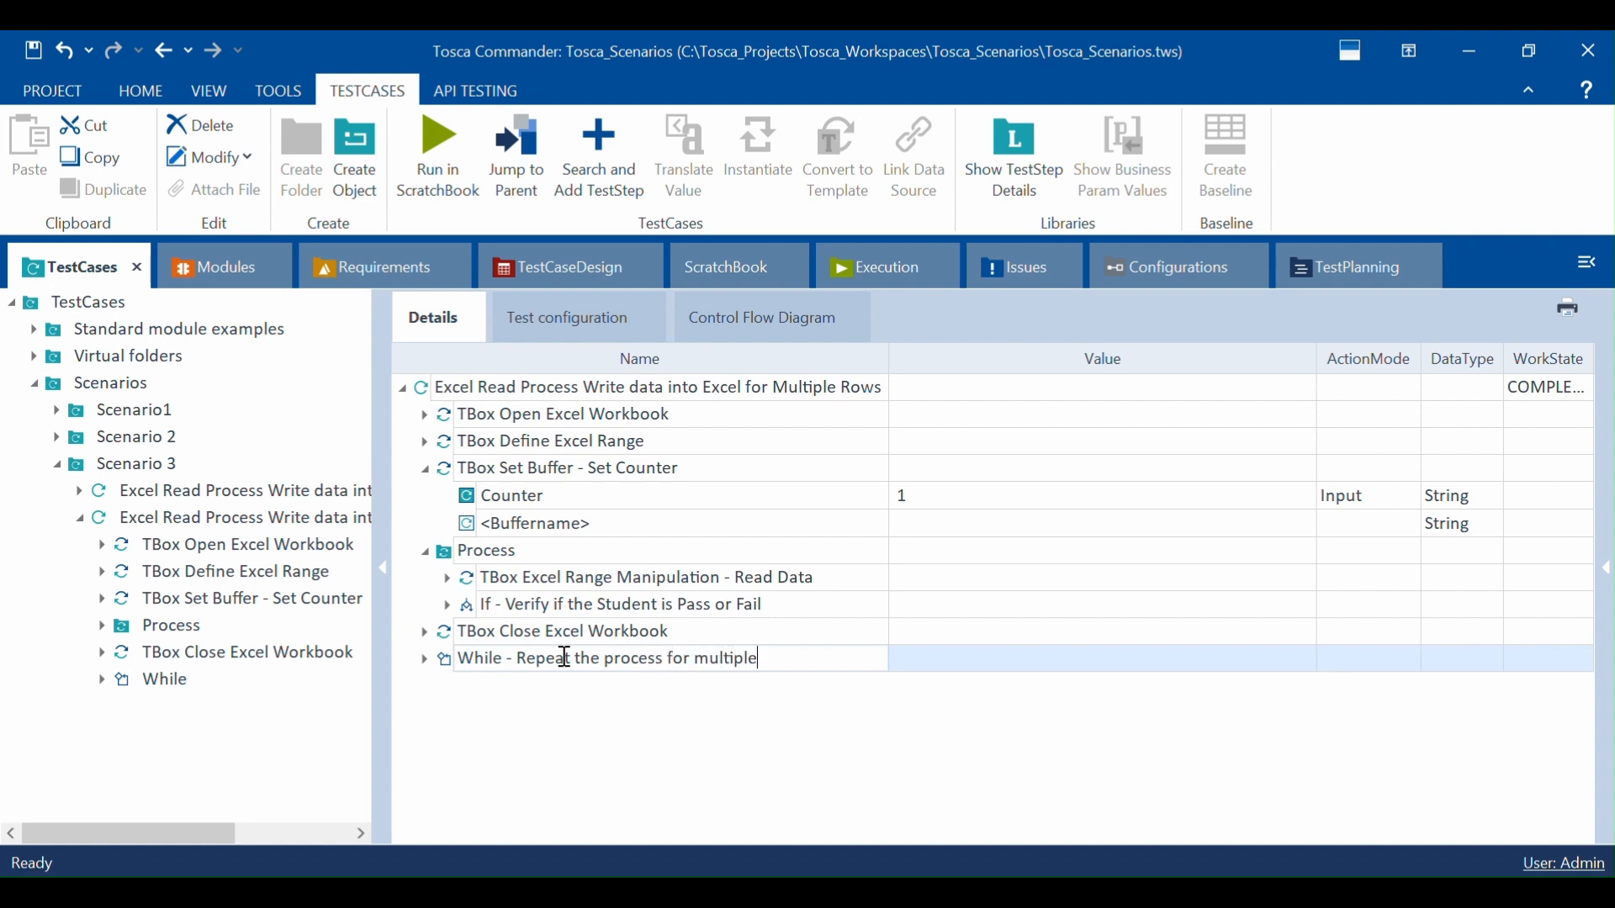
pyautogui.write(' rows')
pyautogui.press('Return')
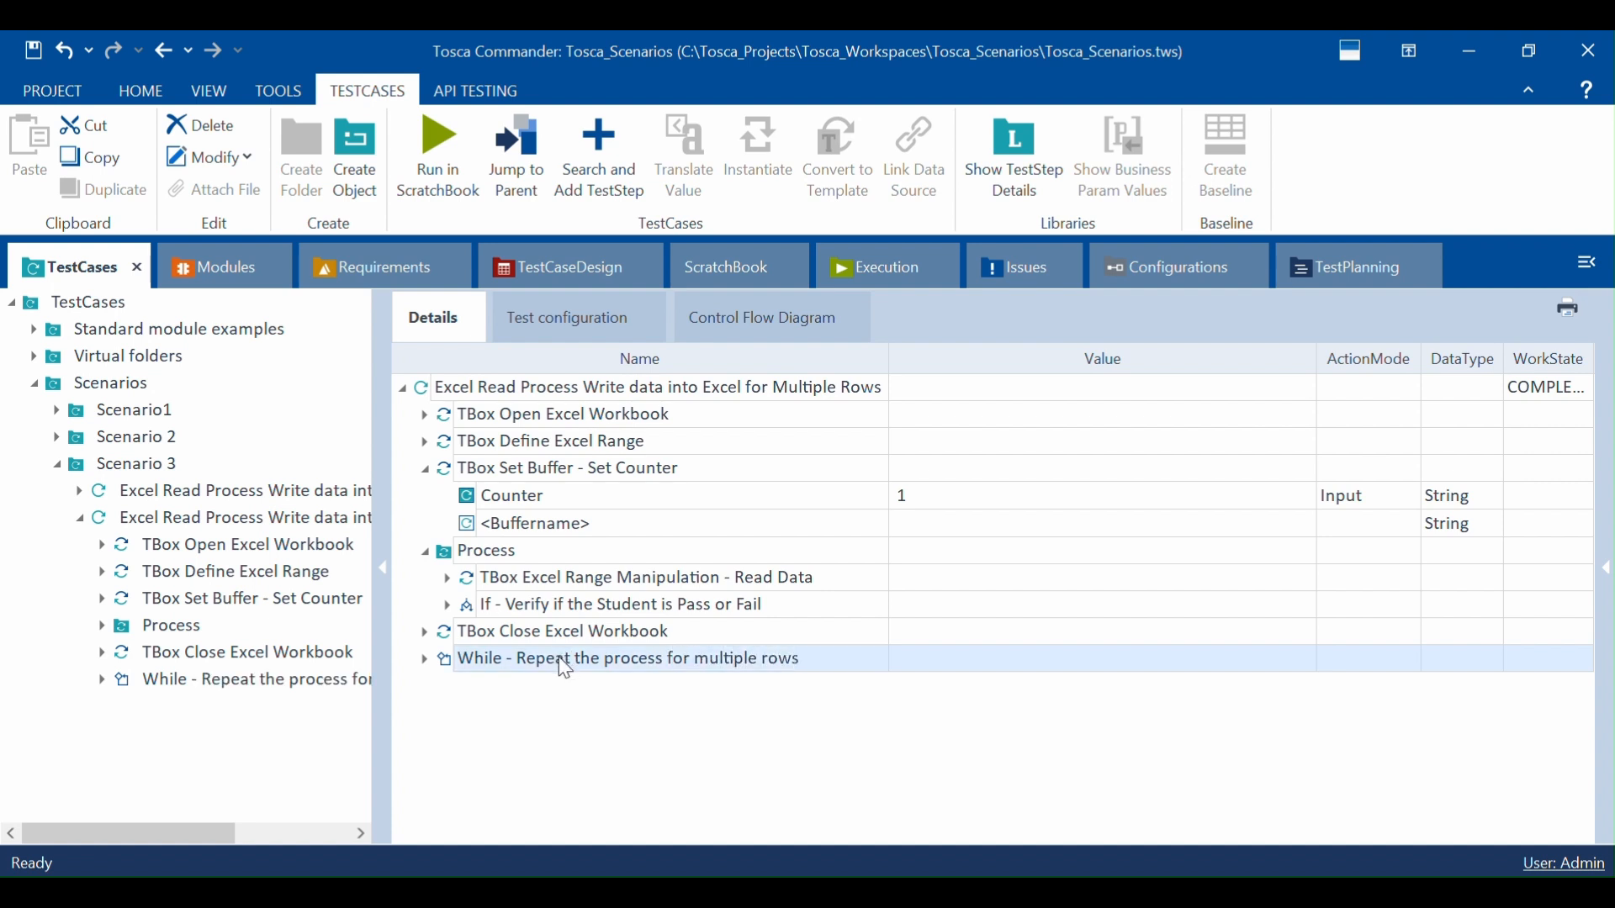
# Step: Move the While statement directly above the Process folder and expand it to show its Condition and Loop
pyautogui.moveTo(442, 661); pyautogui.dragTo(450, 551)
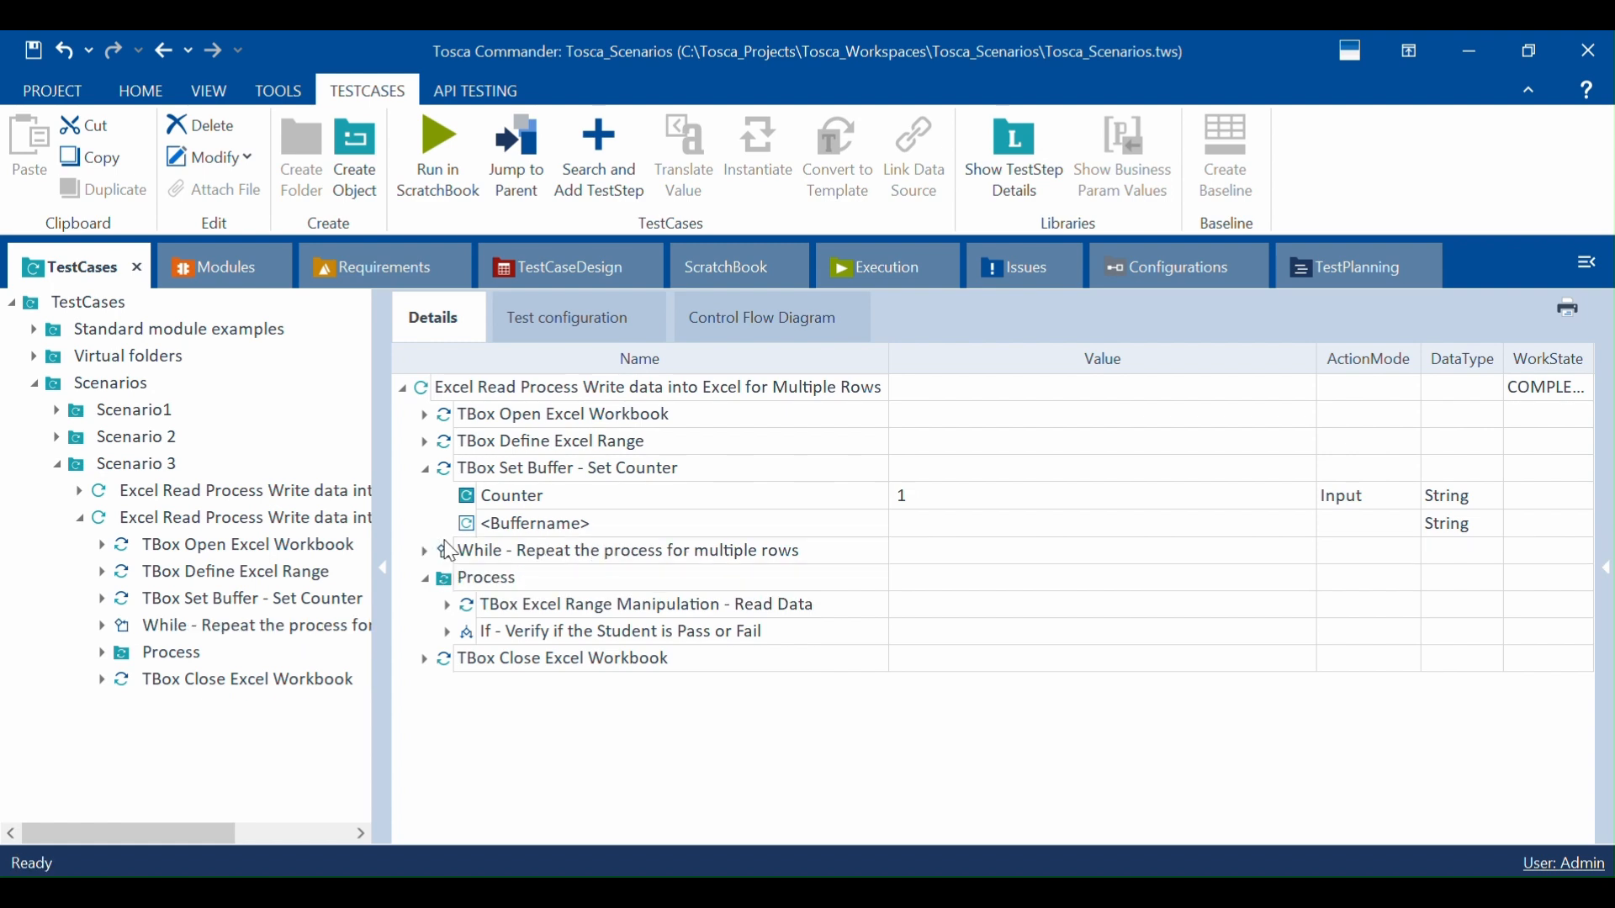
pyautogui.click(425, 552)
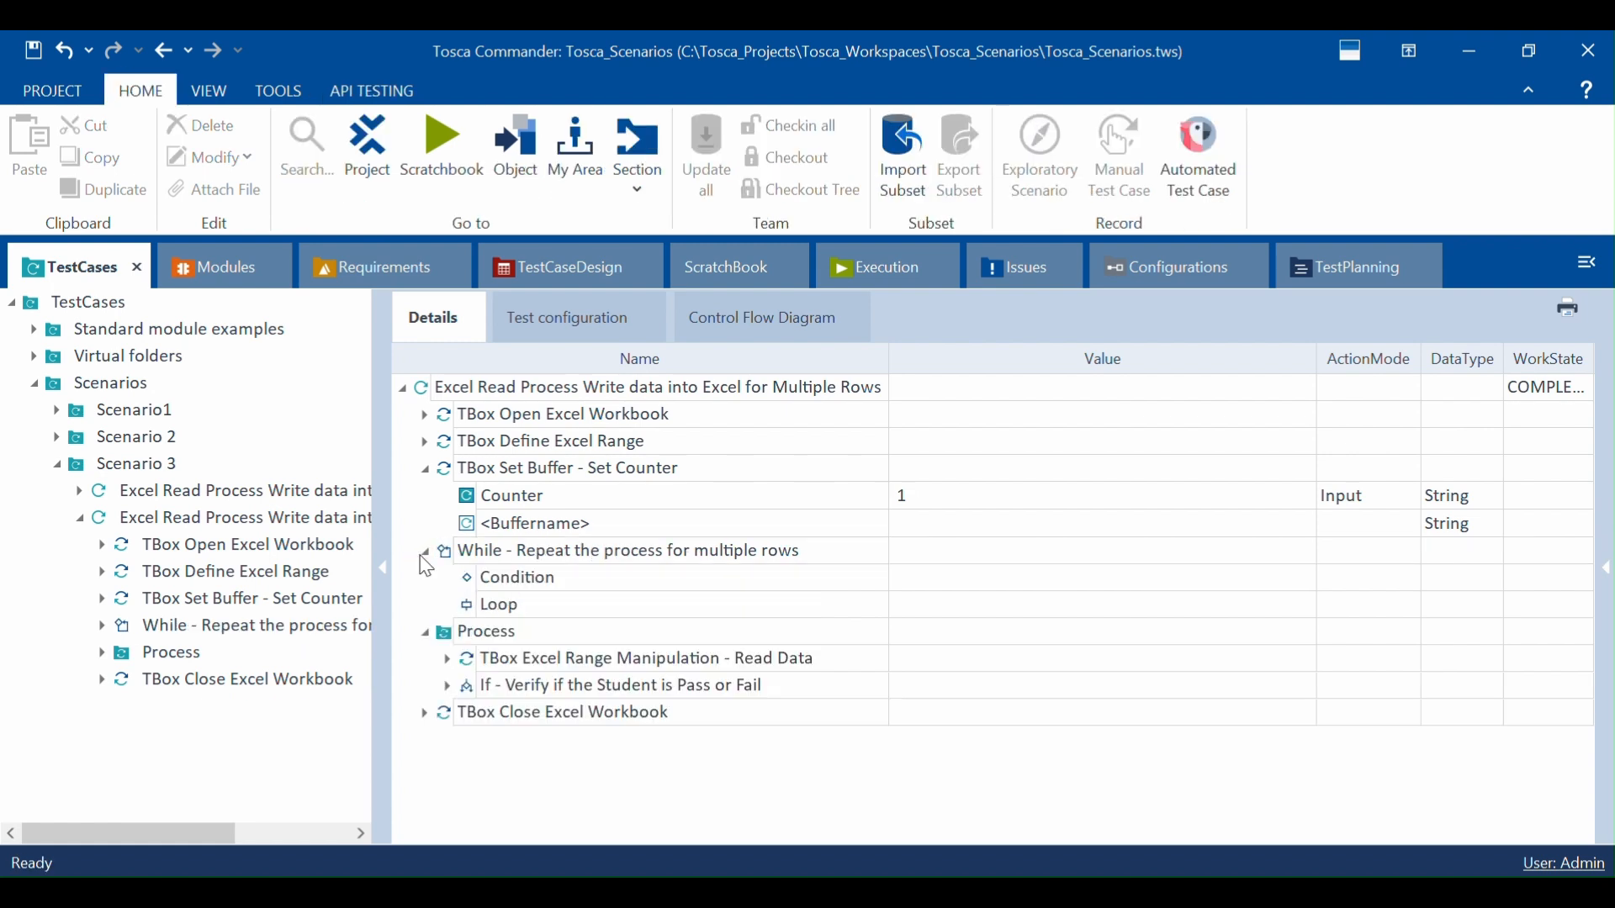
pyautogui.click(508, 585)
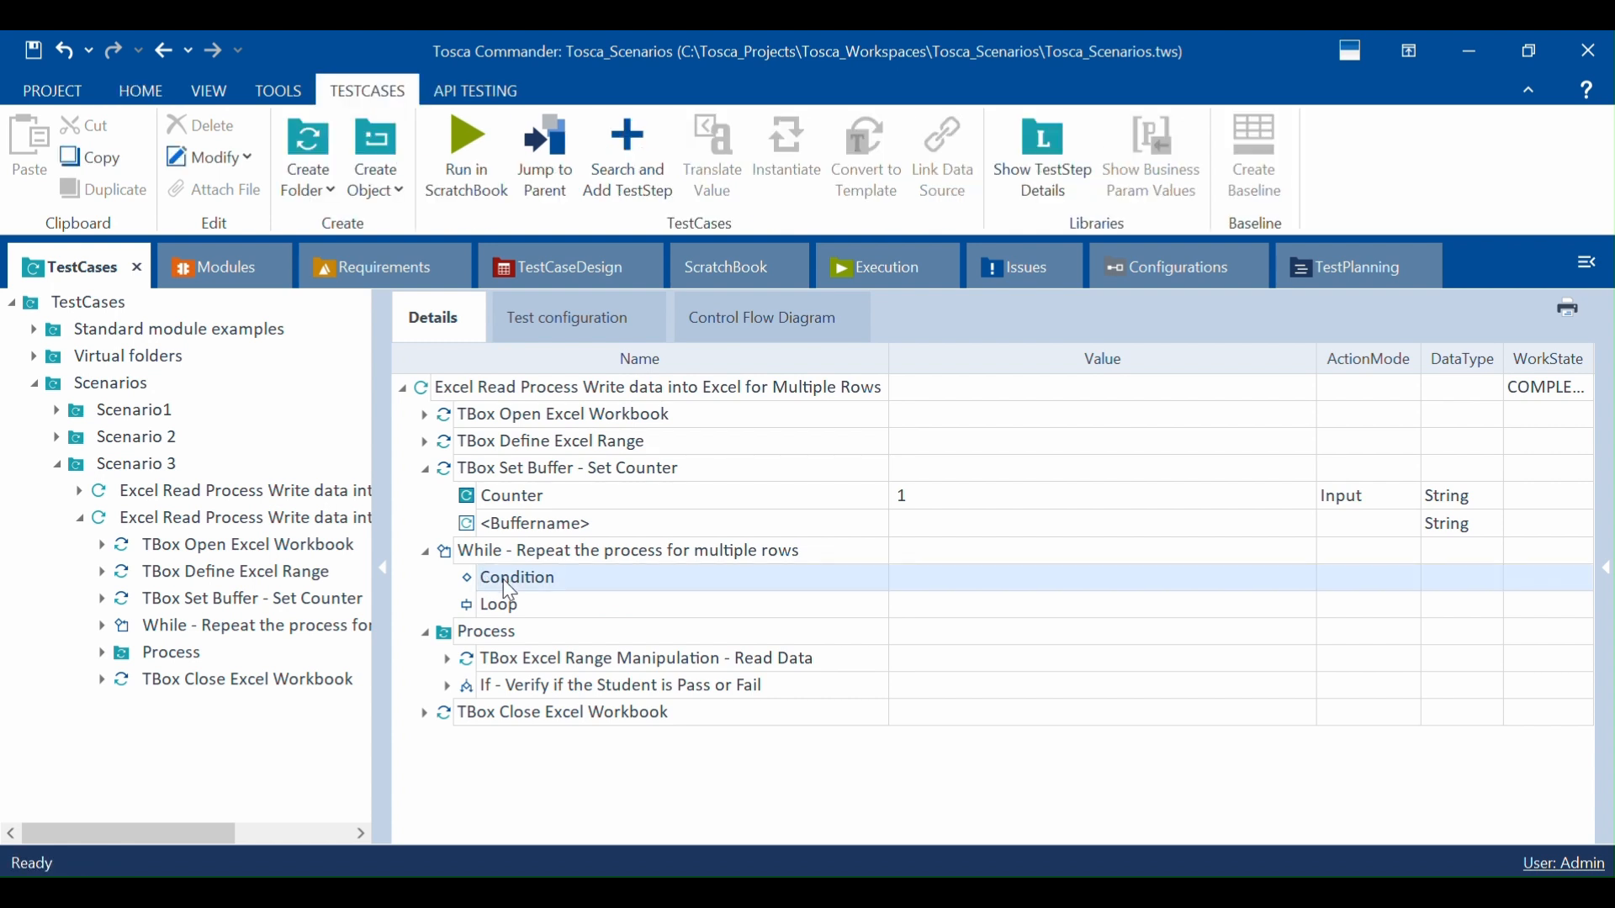
pyautogui.click(513, 609)
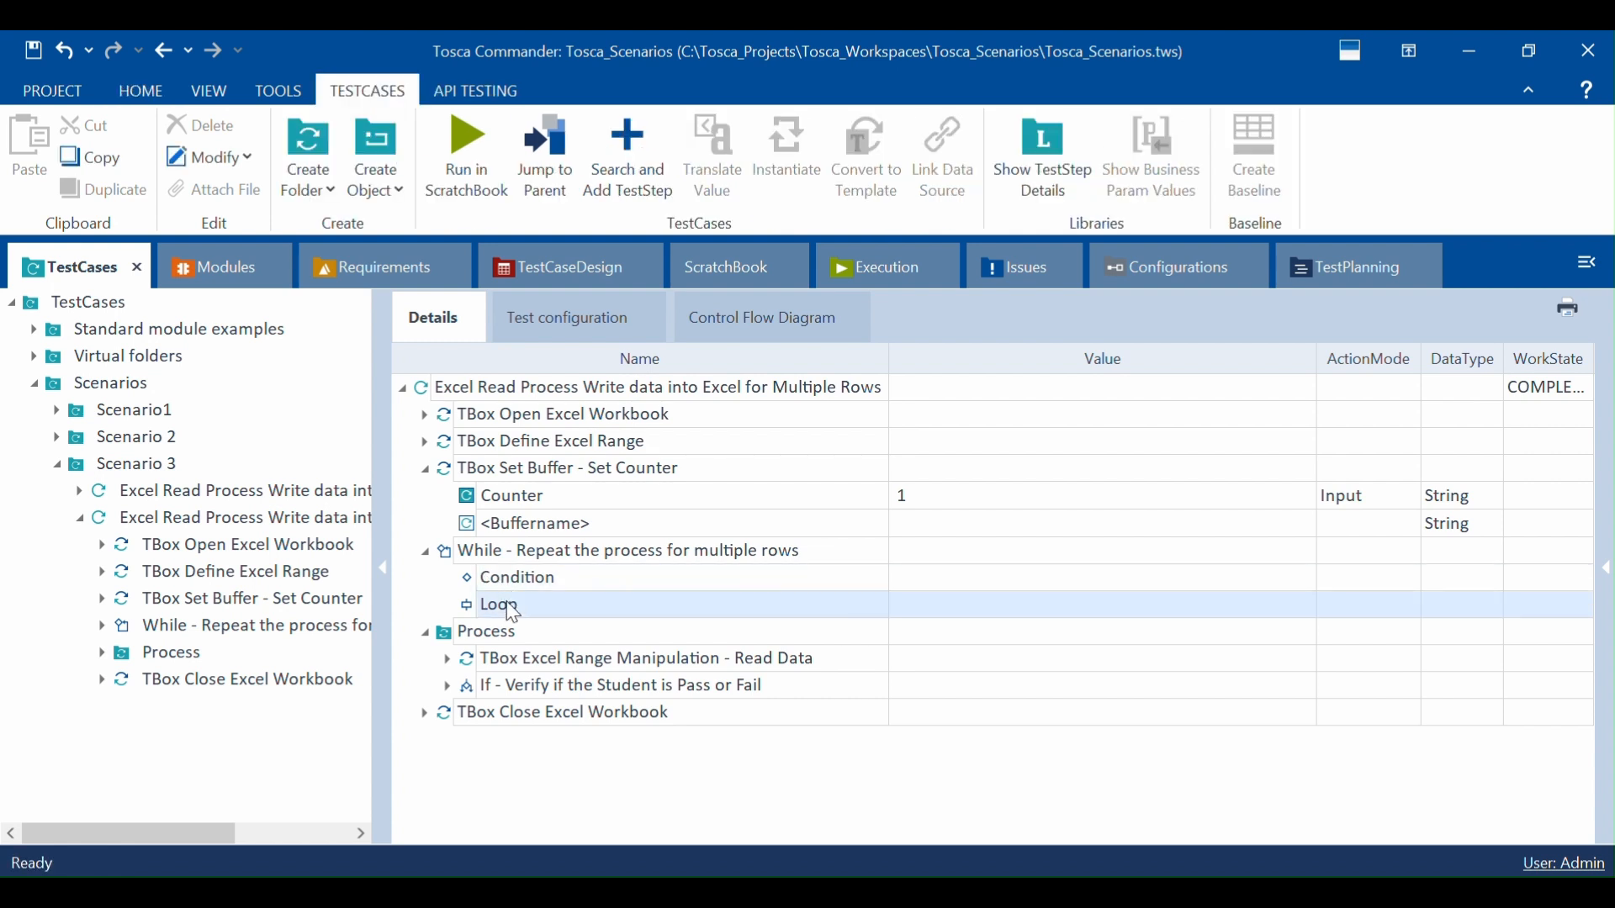
# Step: Check the student rows in the Student_Marks workbook in Excel, and move the Process folder into the While statement's Loop in Tosca Commander
pyautogui.click(1047, 900)
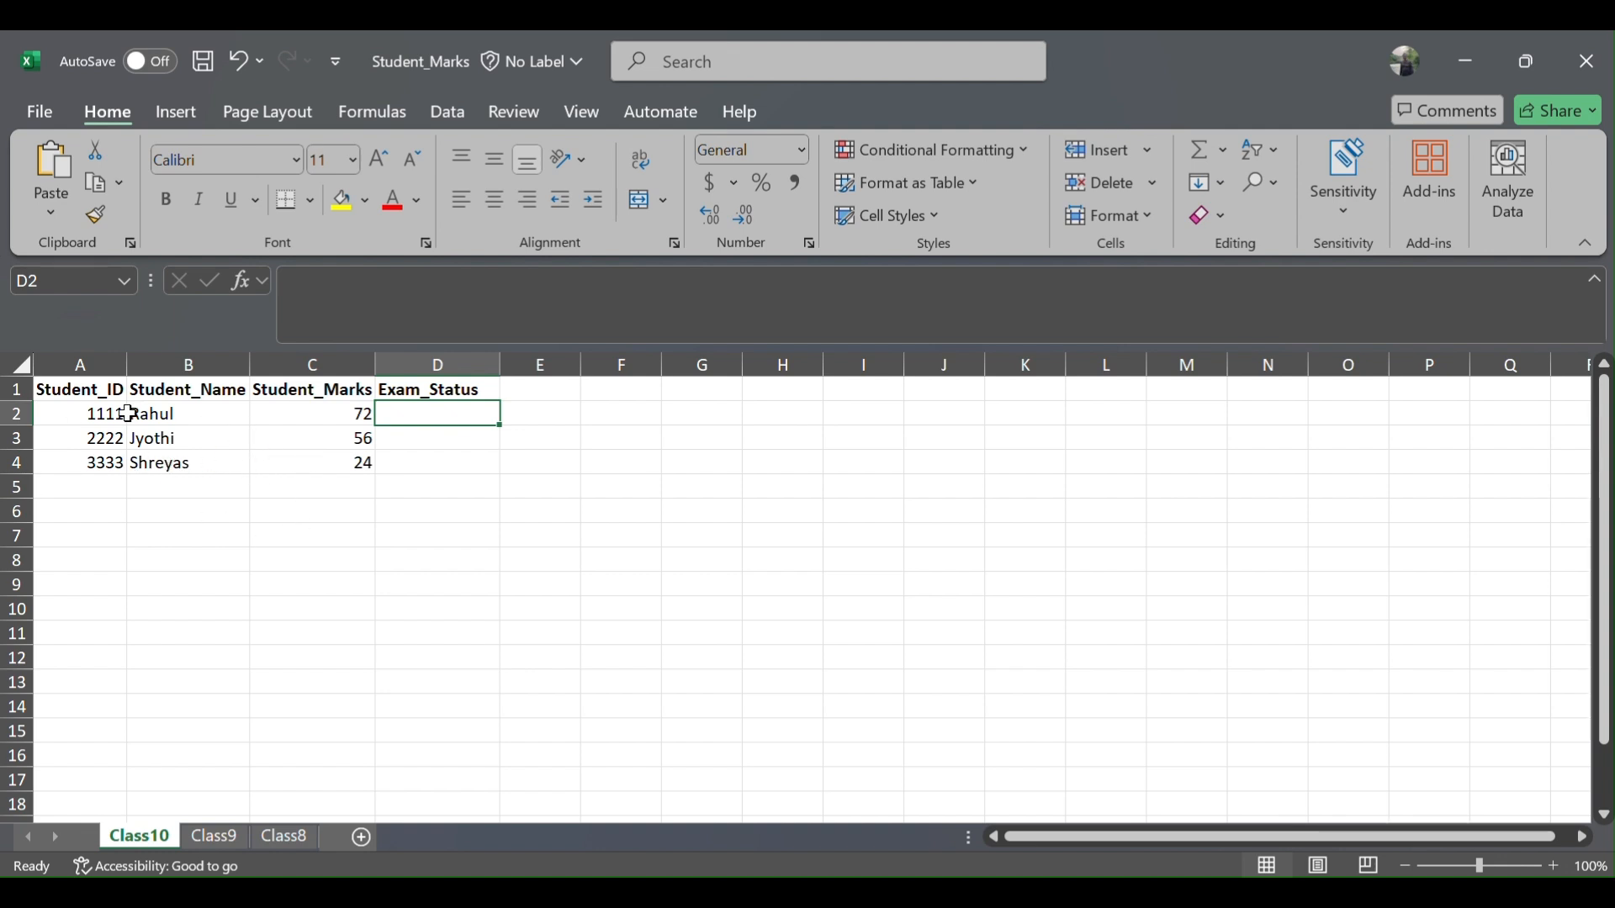
pyautogui.click(55, 415)
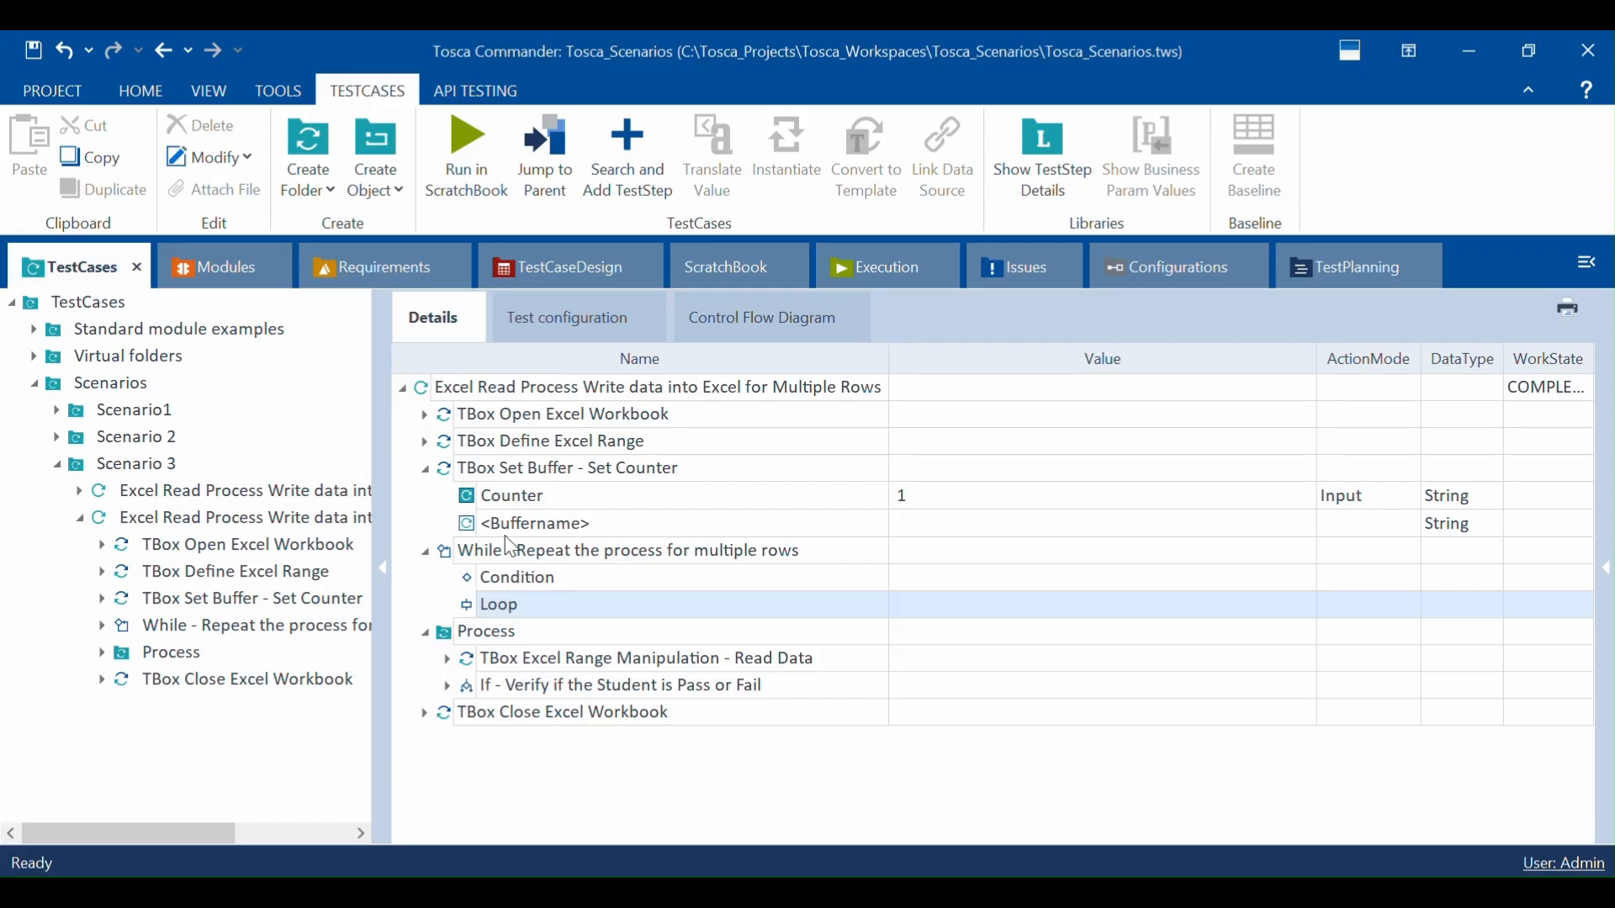
pyautogui.click(526, 561)
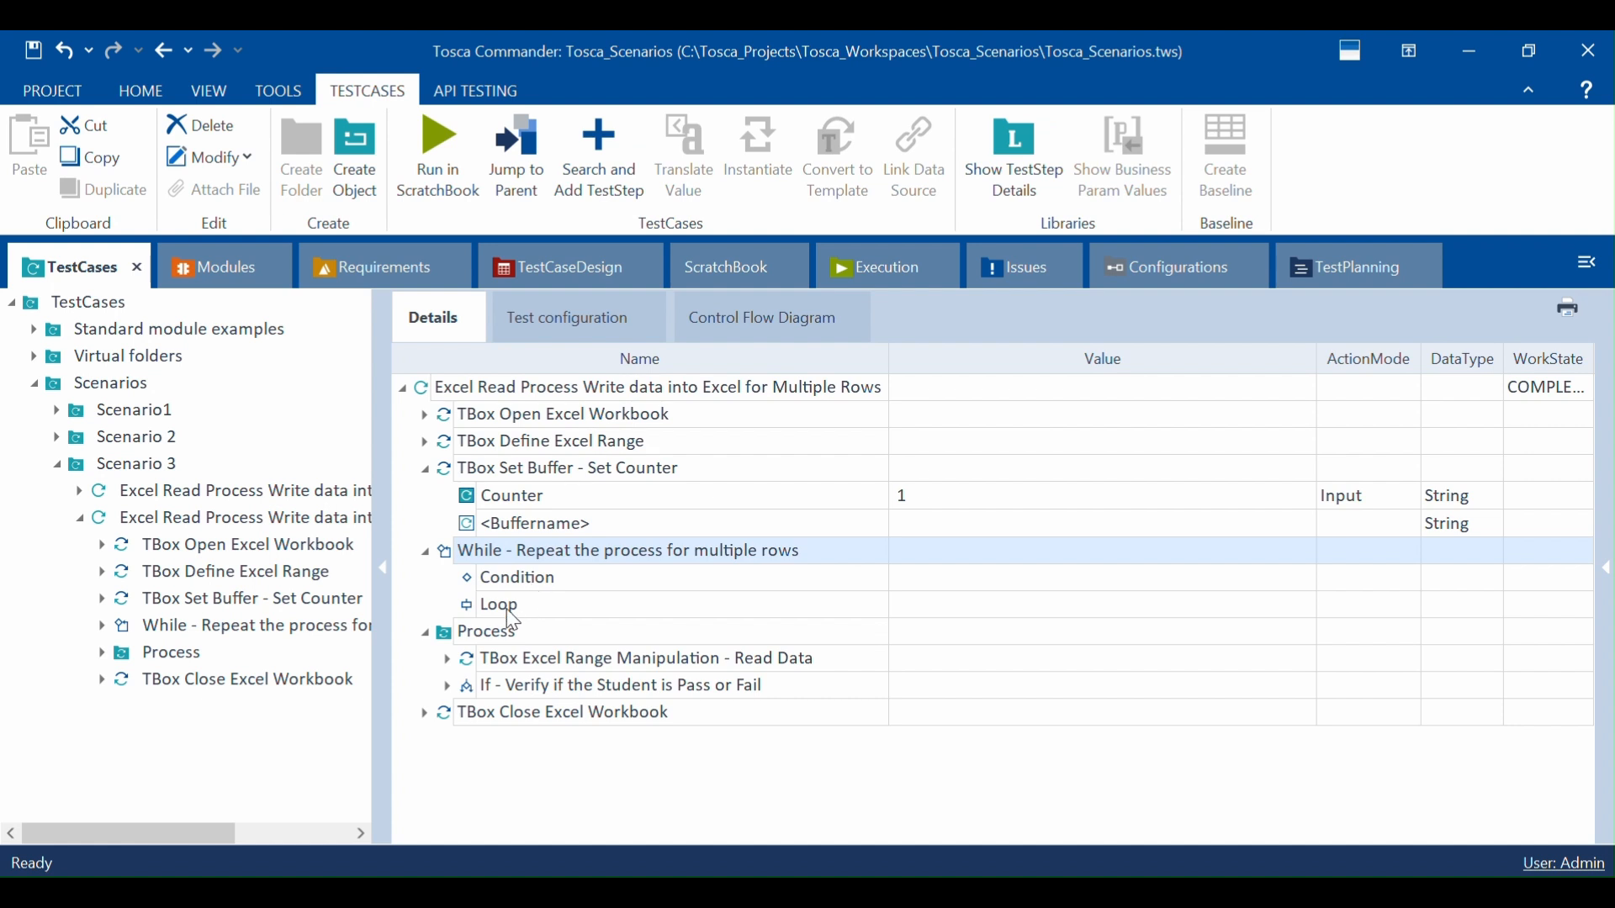
pyautogui.moveTo(448, 646); pyautogui.dragTo(503, 616)
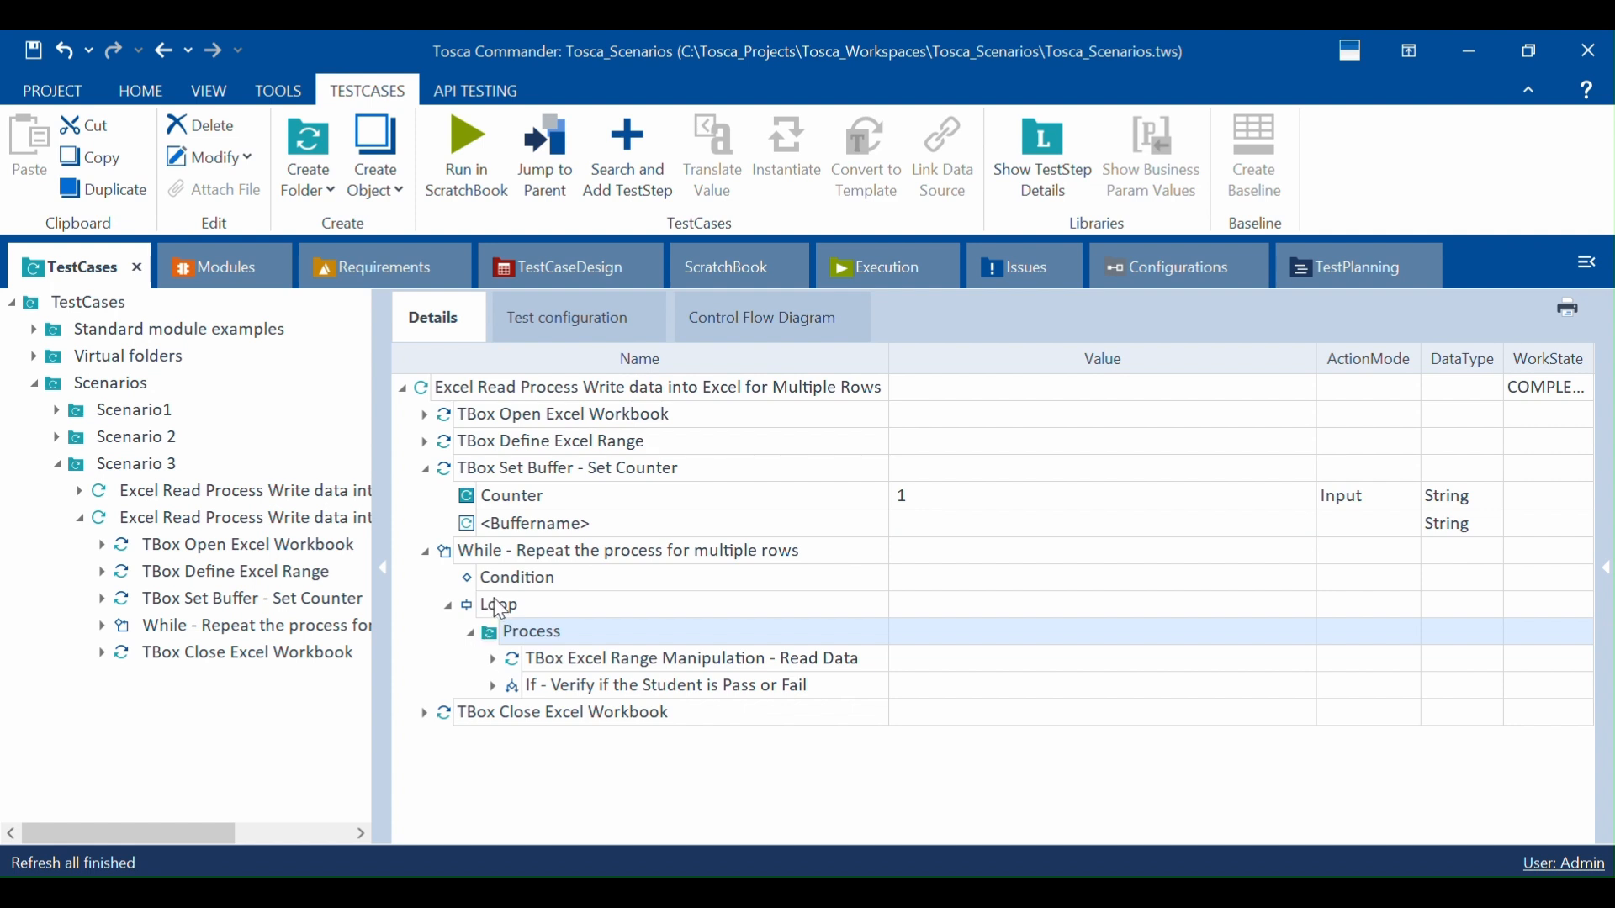
pyautogui.click(497, 603)
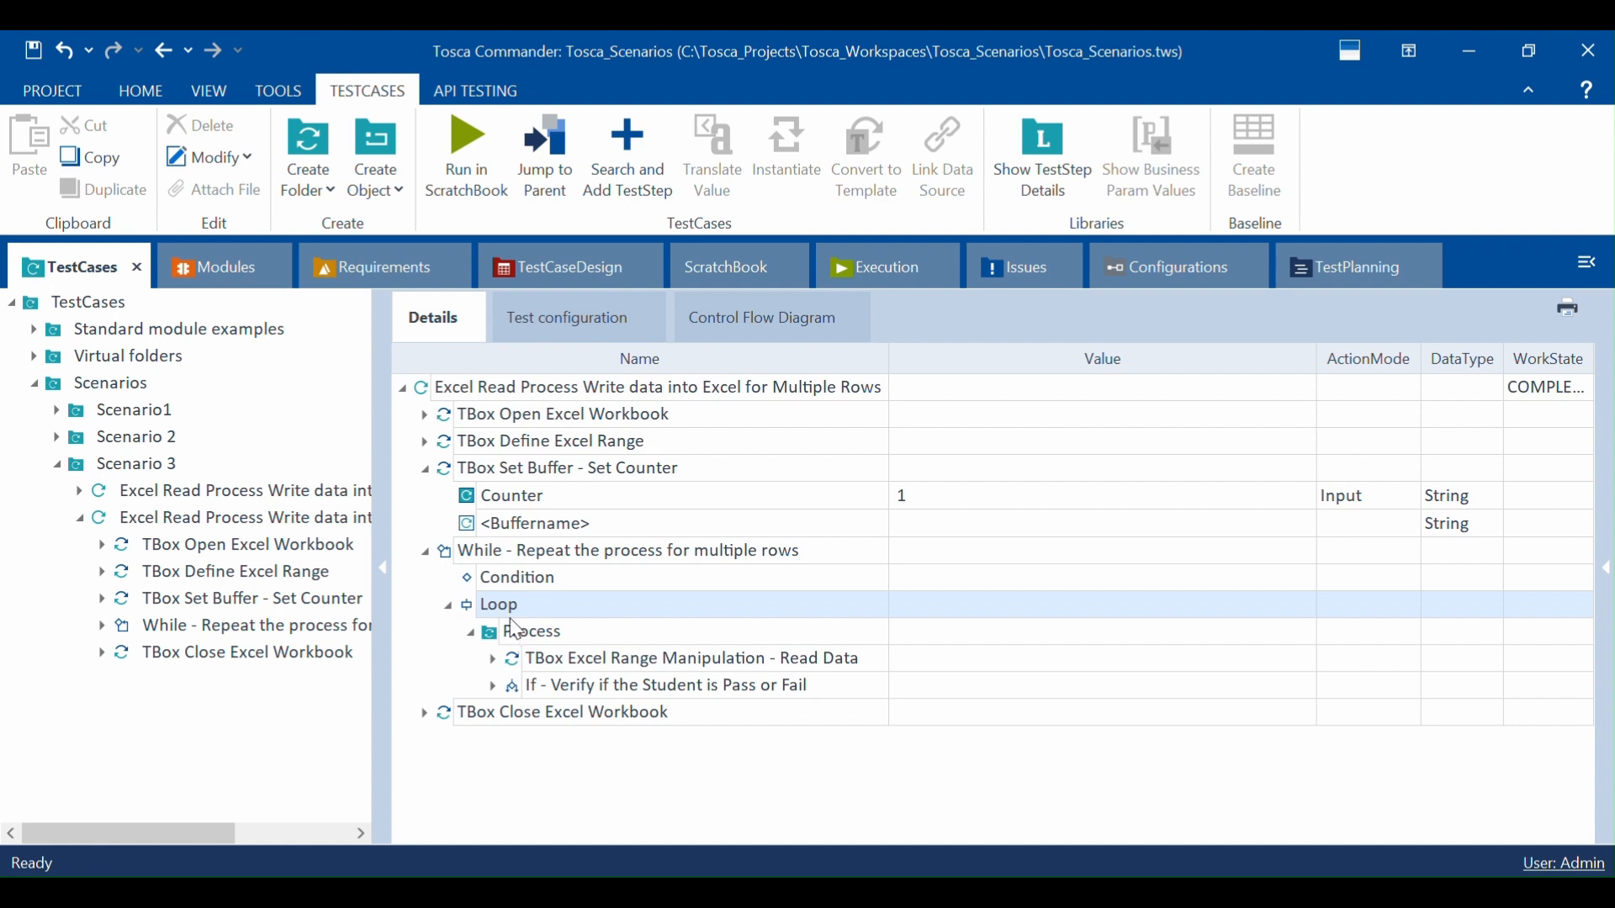
# Step: Add the TBox Evaluation Tool module from Expression Evaluation to the While statement's Condition
pyautogui.click(541, 580)
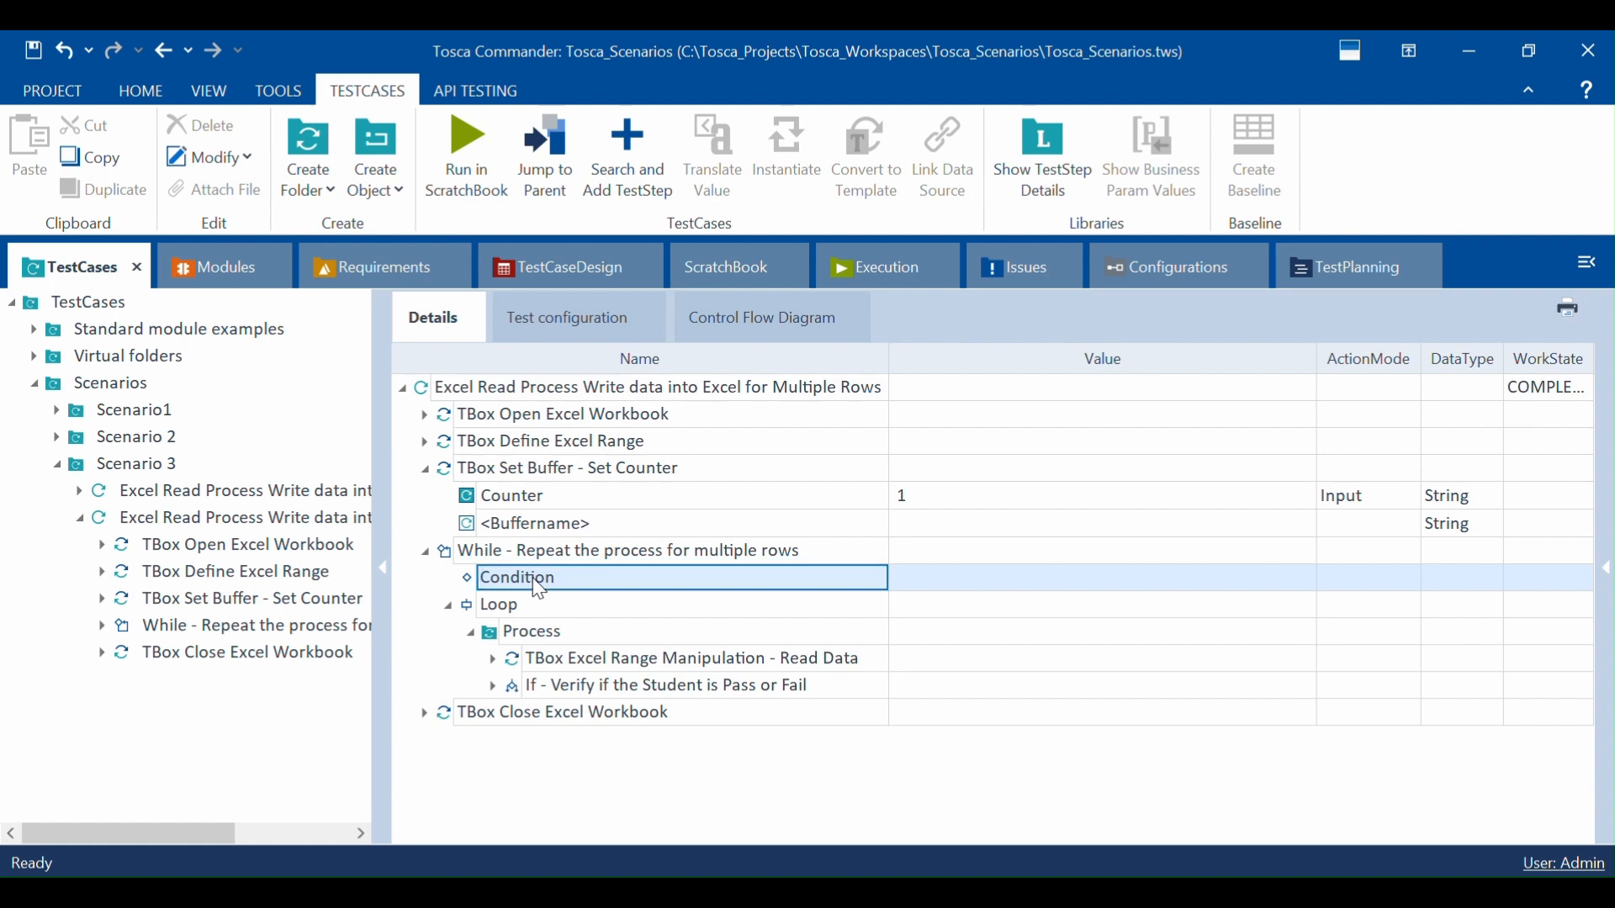
pyautogui.hotkey('alt', 'Tab')
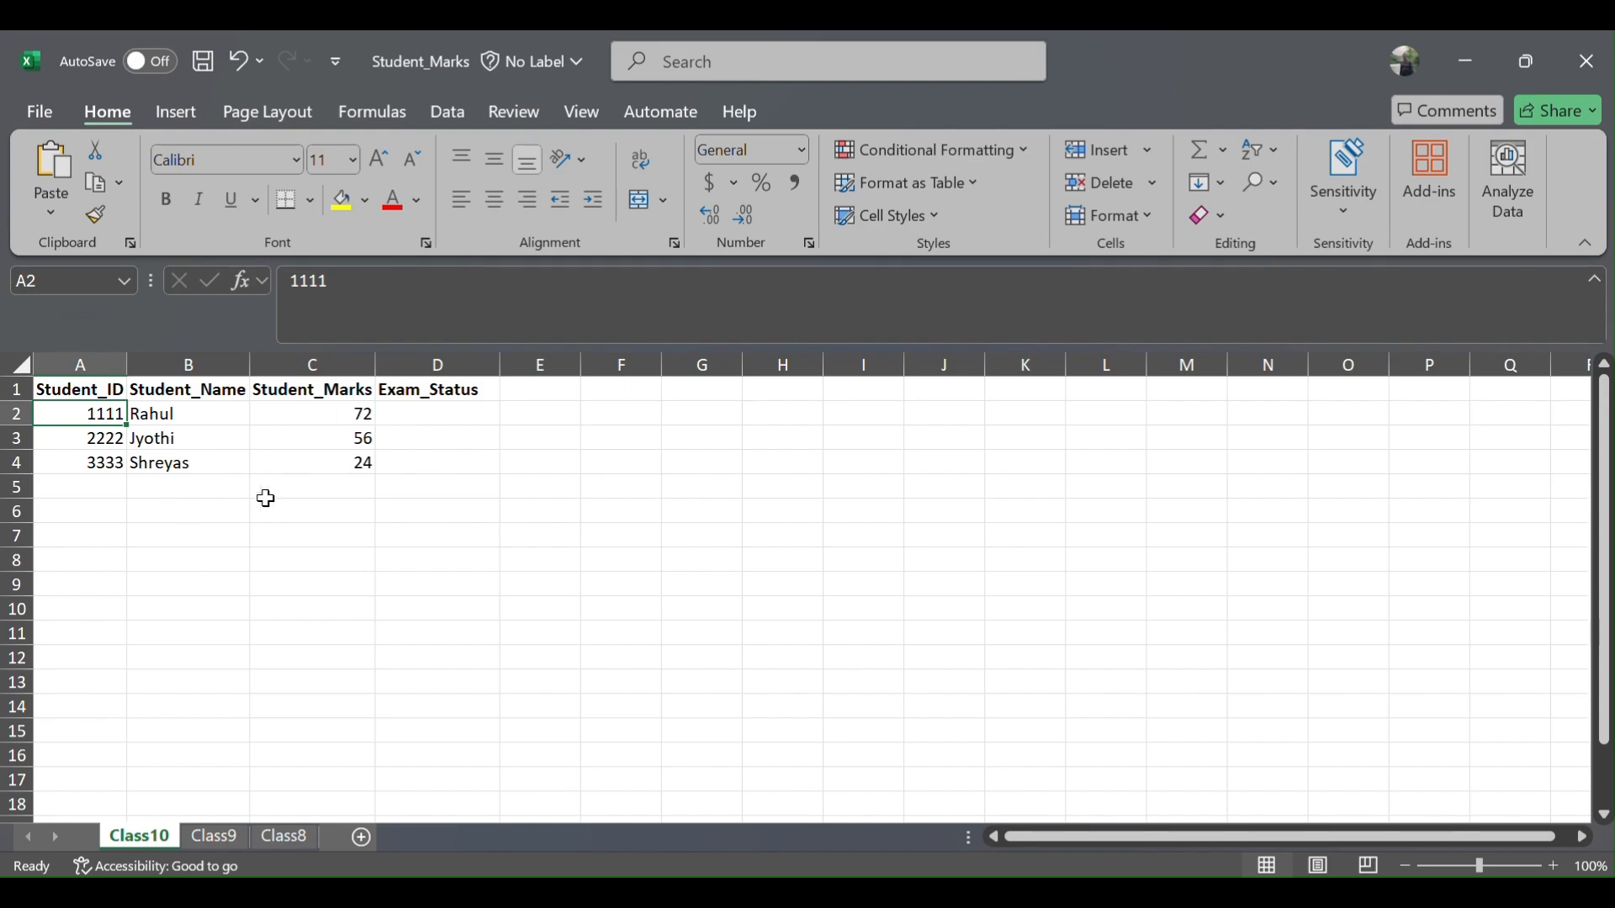
pyautogui.hotkey('alt', 'Tab')
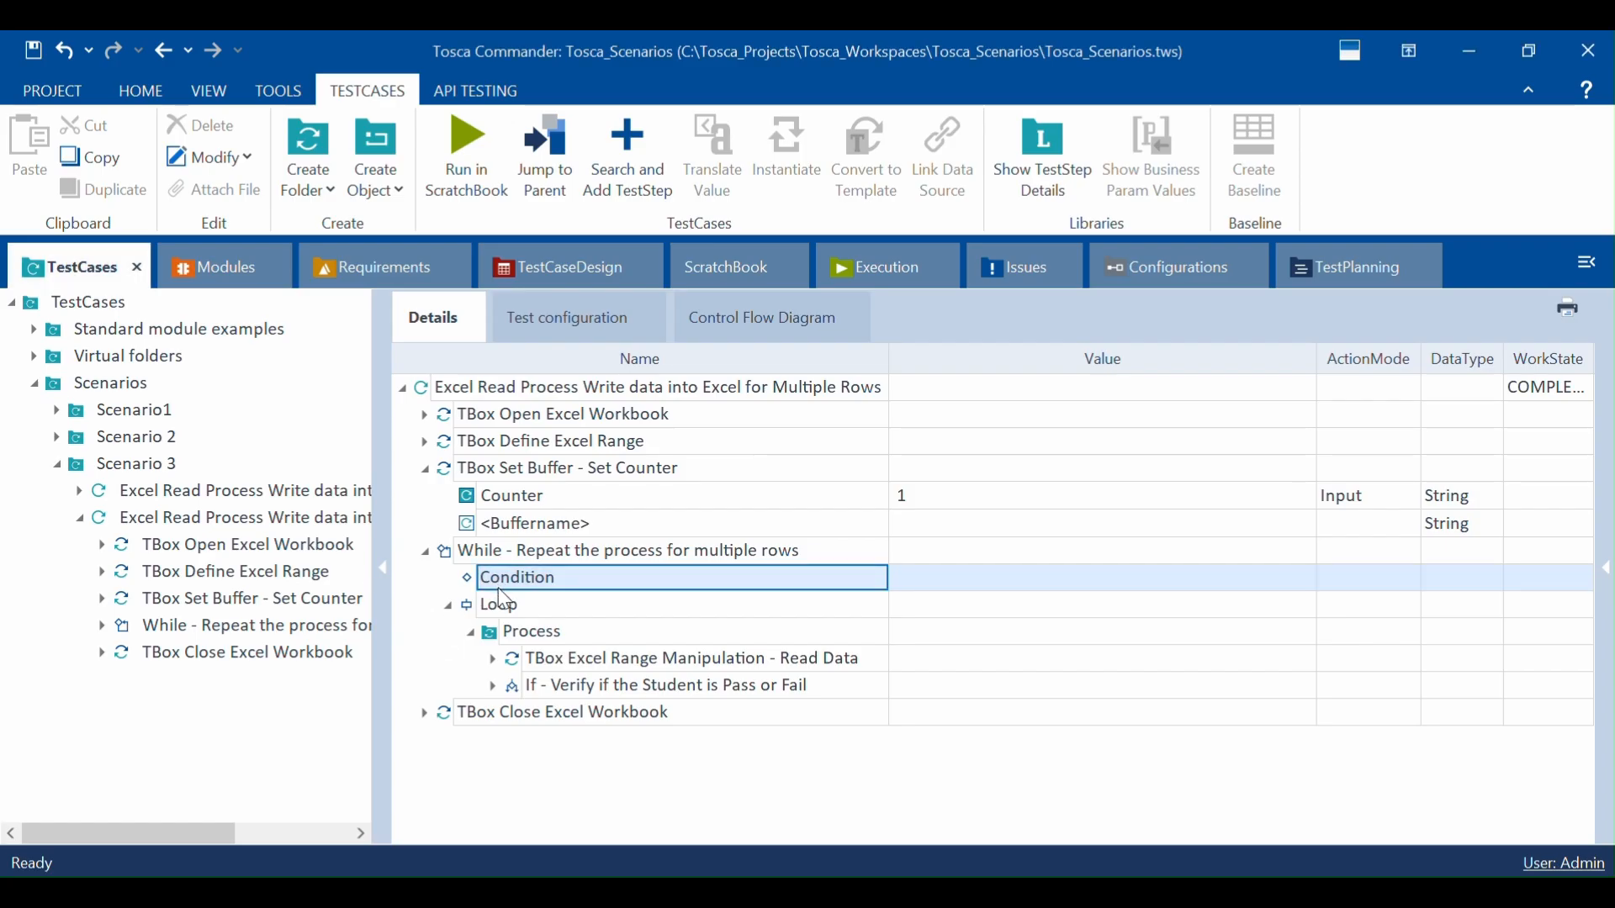
pyautogui.click(522, 498)
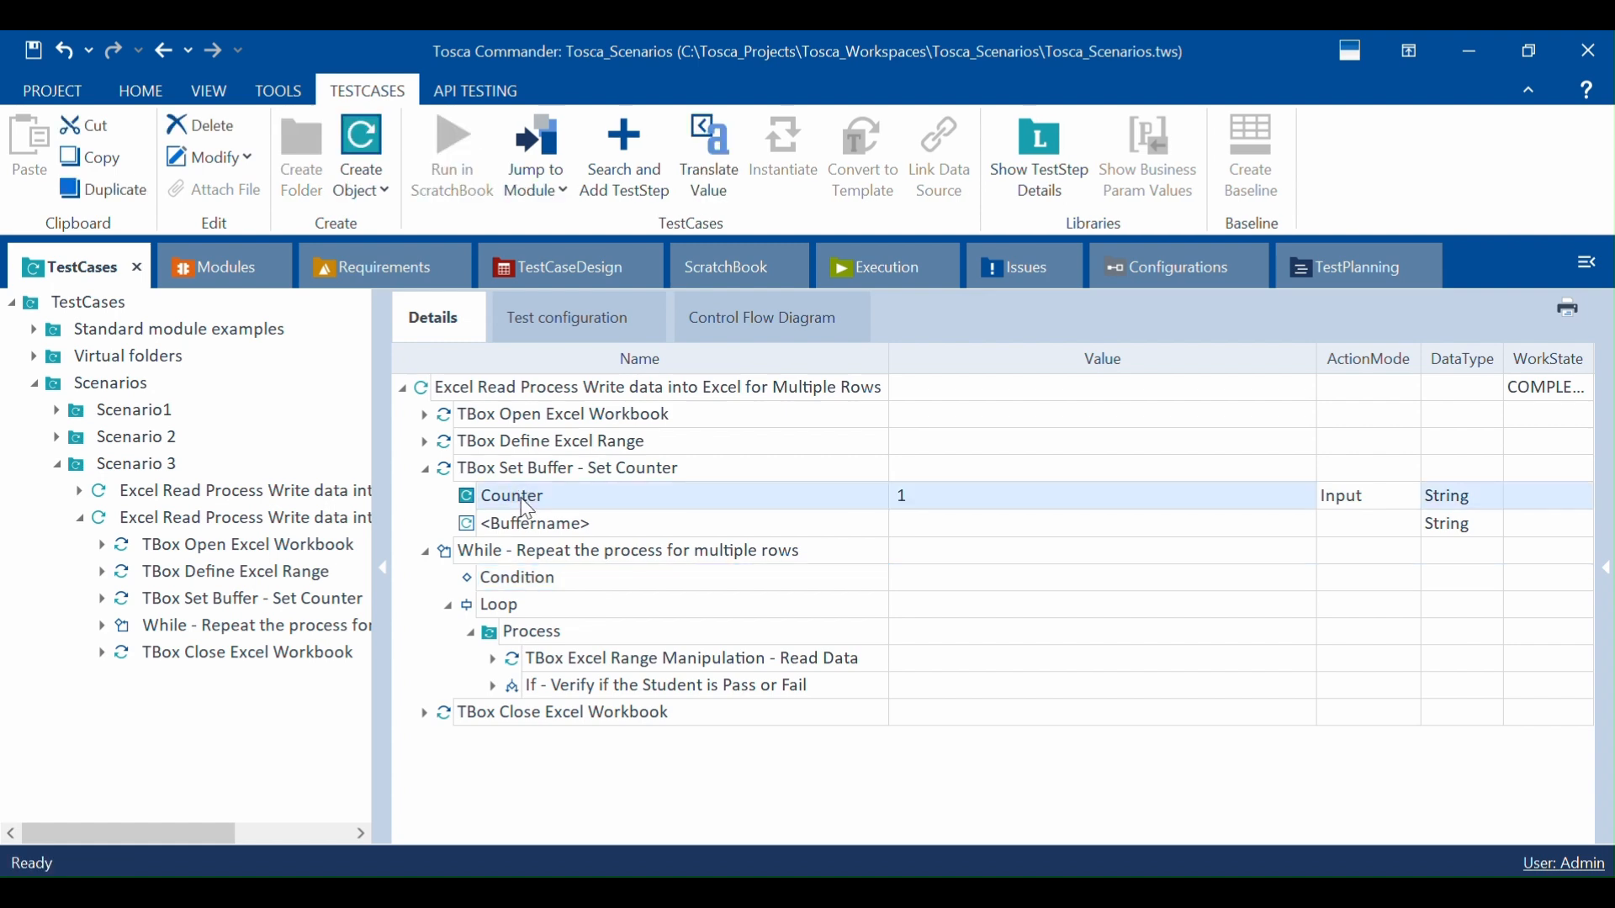
pyautogui.click(519, 578)
pyautogui.click(221, 267)
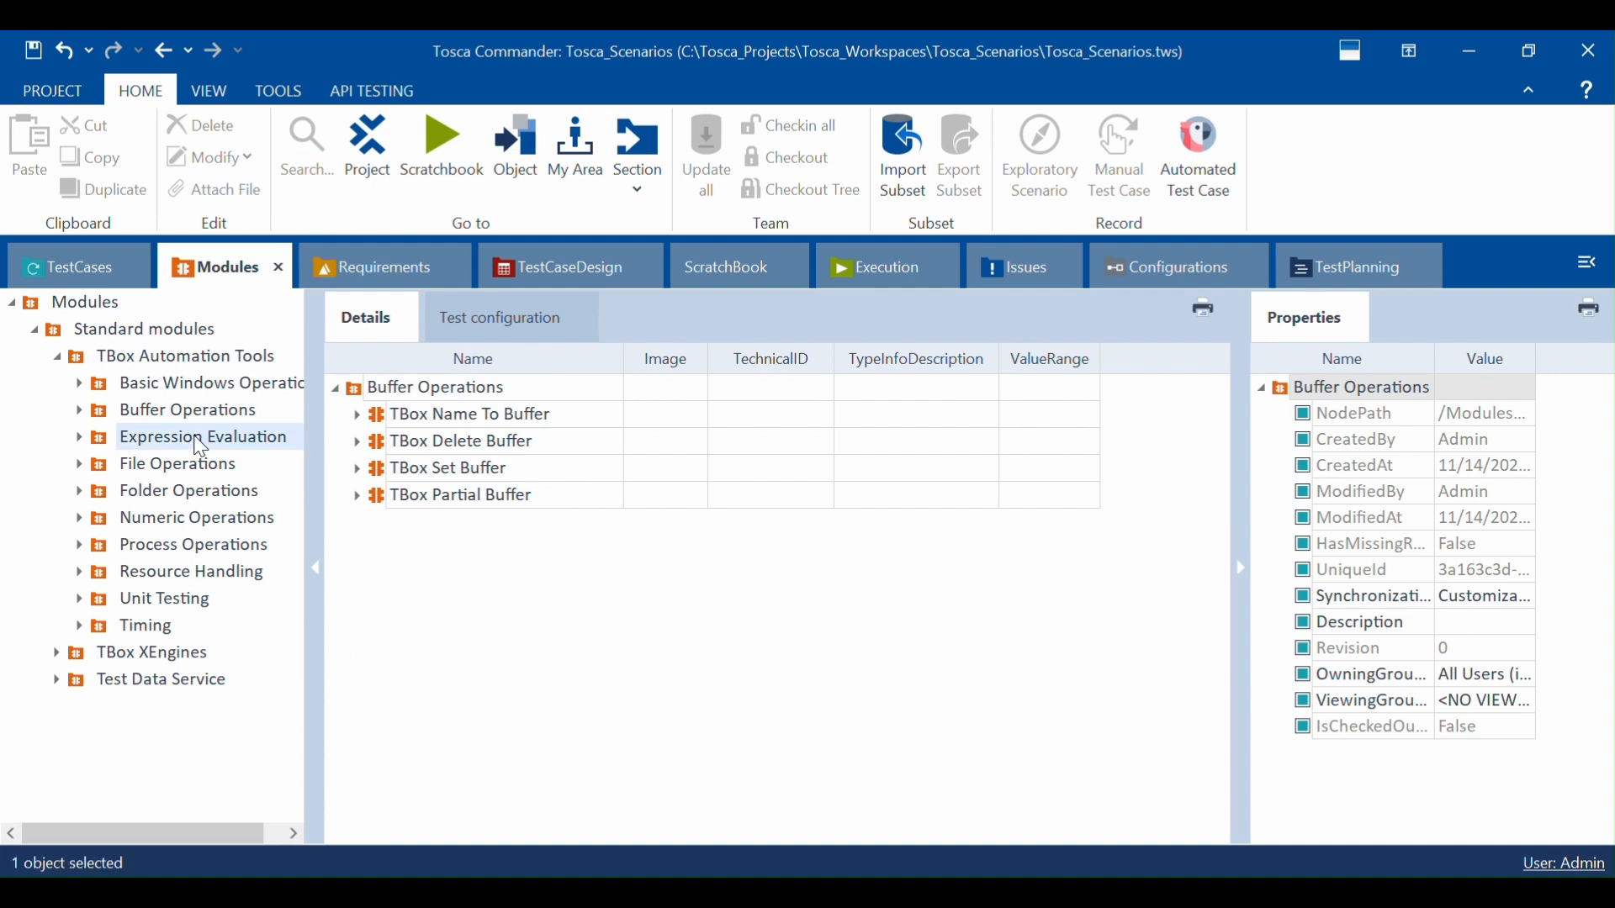
pyautogui.click(199, 437)
pyautogui.moveTo(381, 429); pyautogui.dragTo(488, 584)
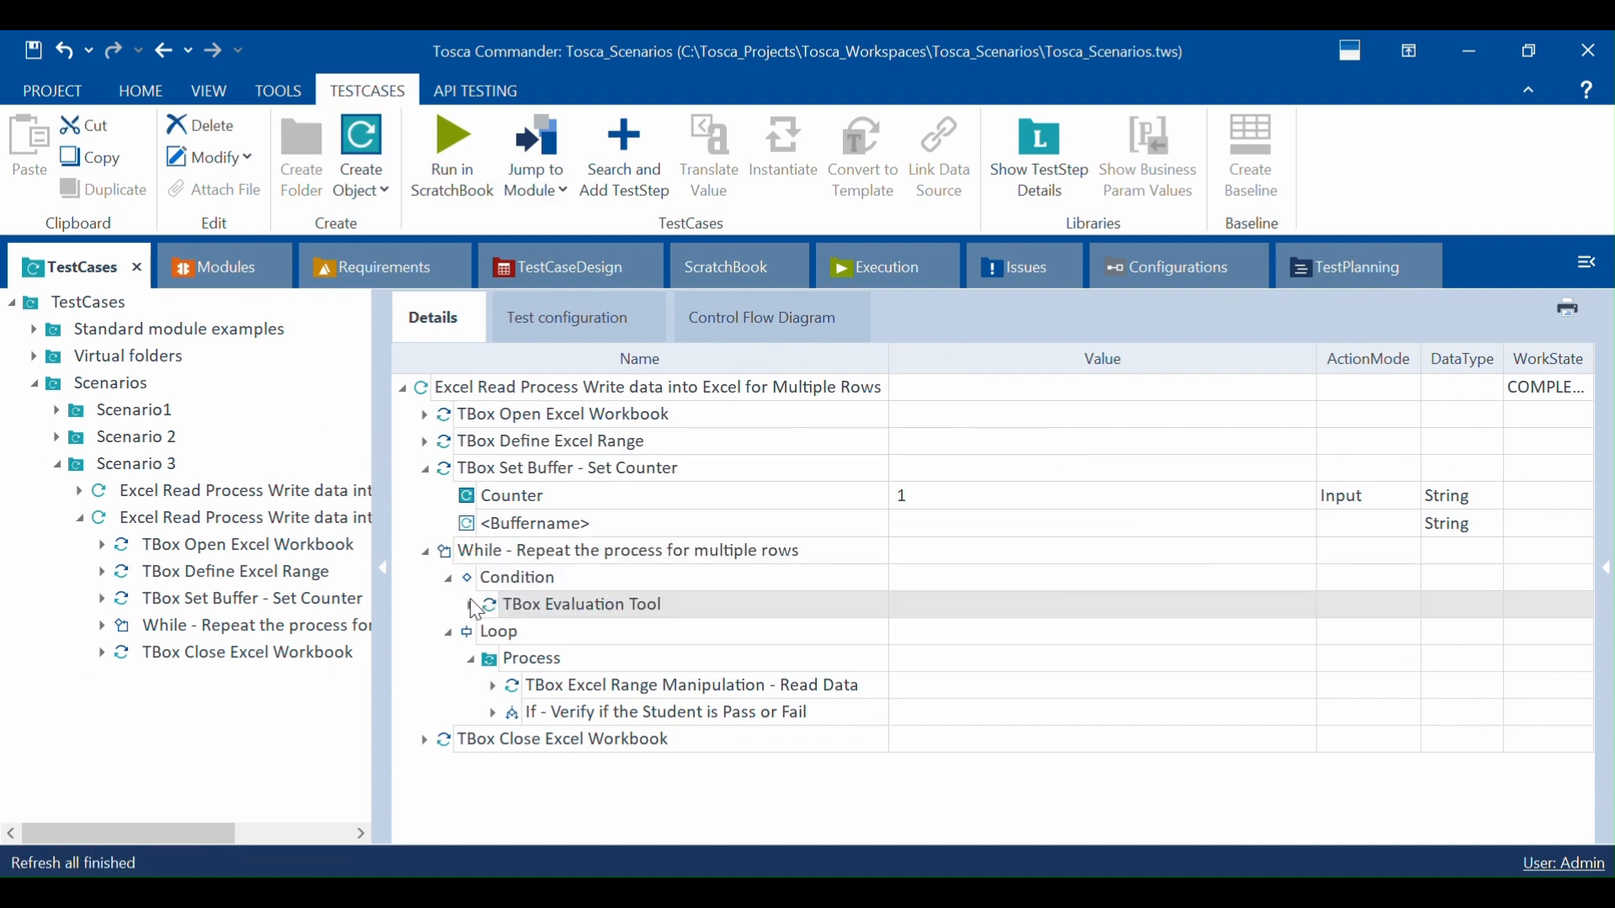
# Step: Set the TBox Evaluation Tool's Expression in the While condition to {b[Counter]}<=3
pyautogui.click(470, 605)
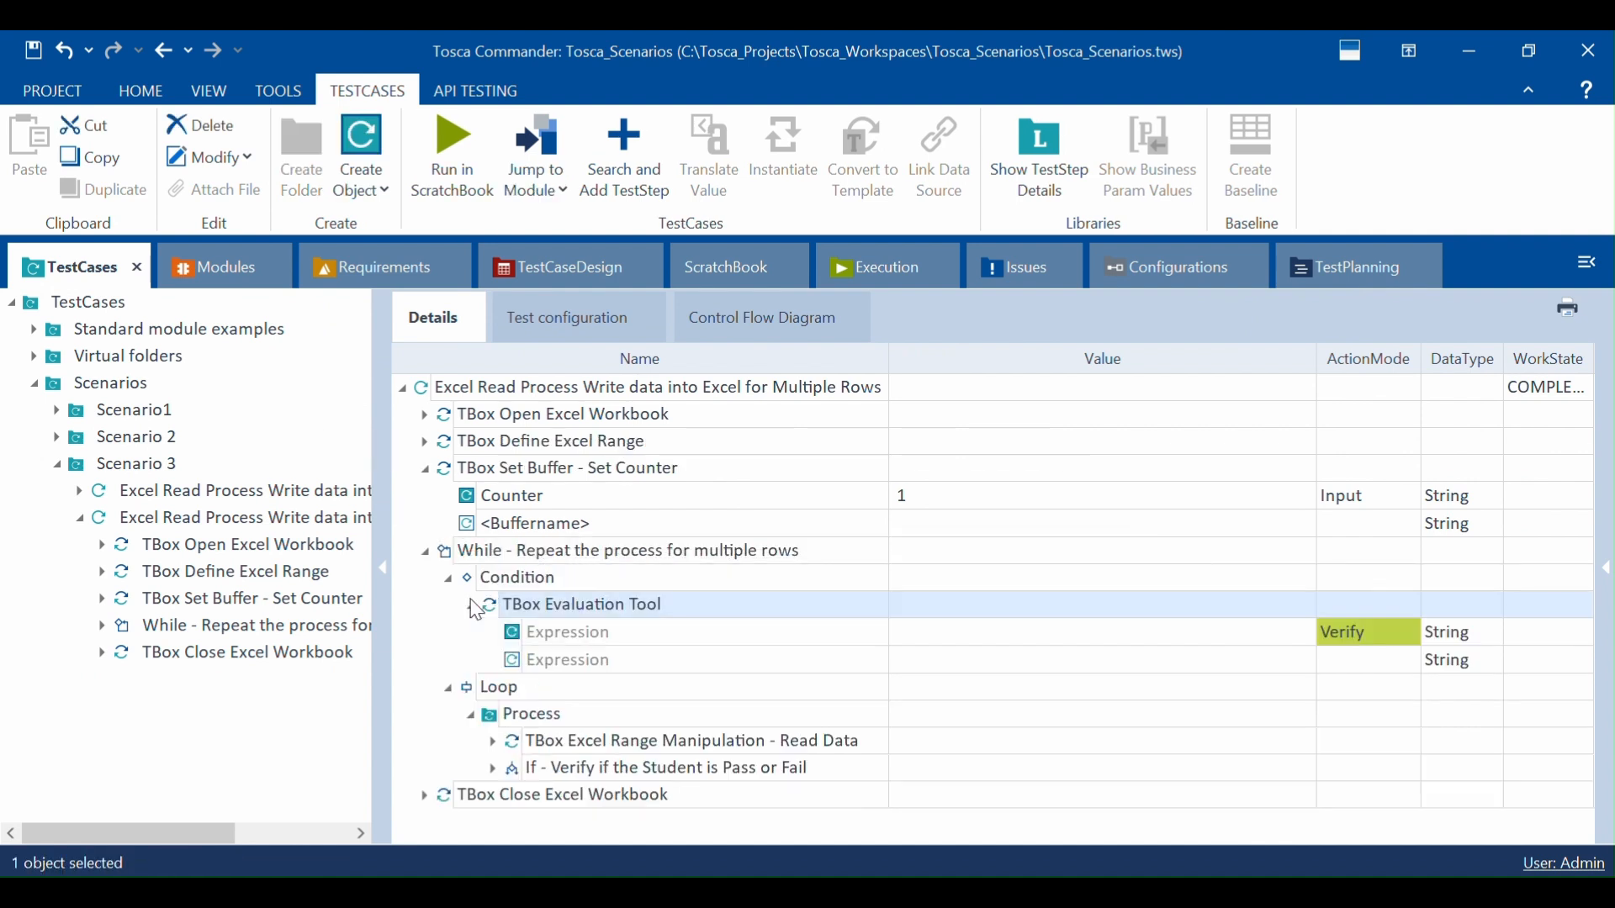
pyautogui.click(567, 497)
pyautogui.click(567, 497)
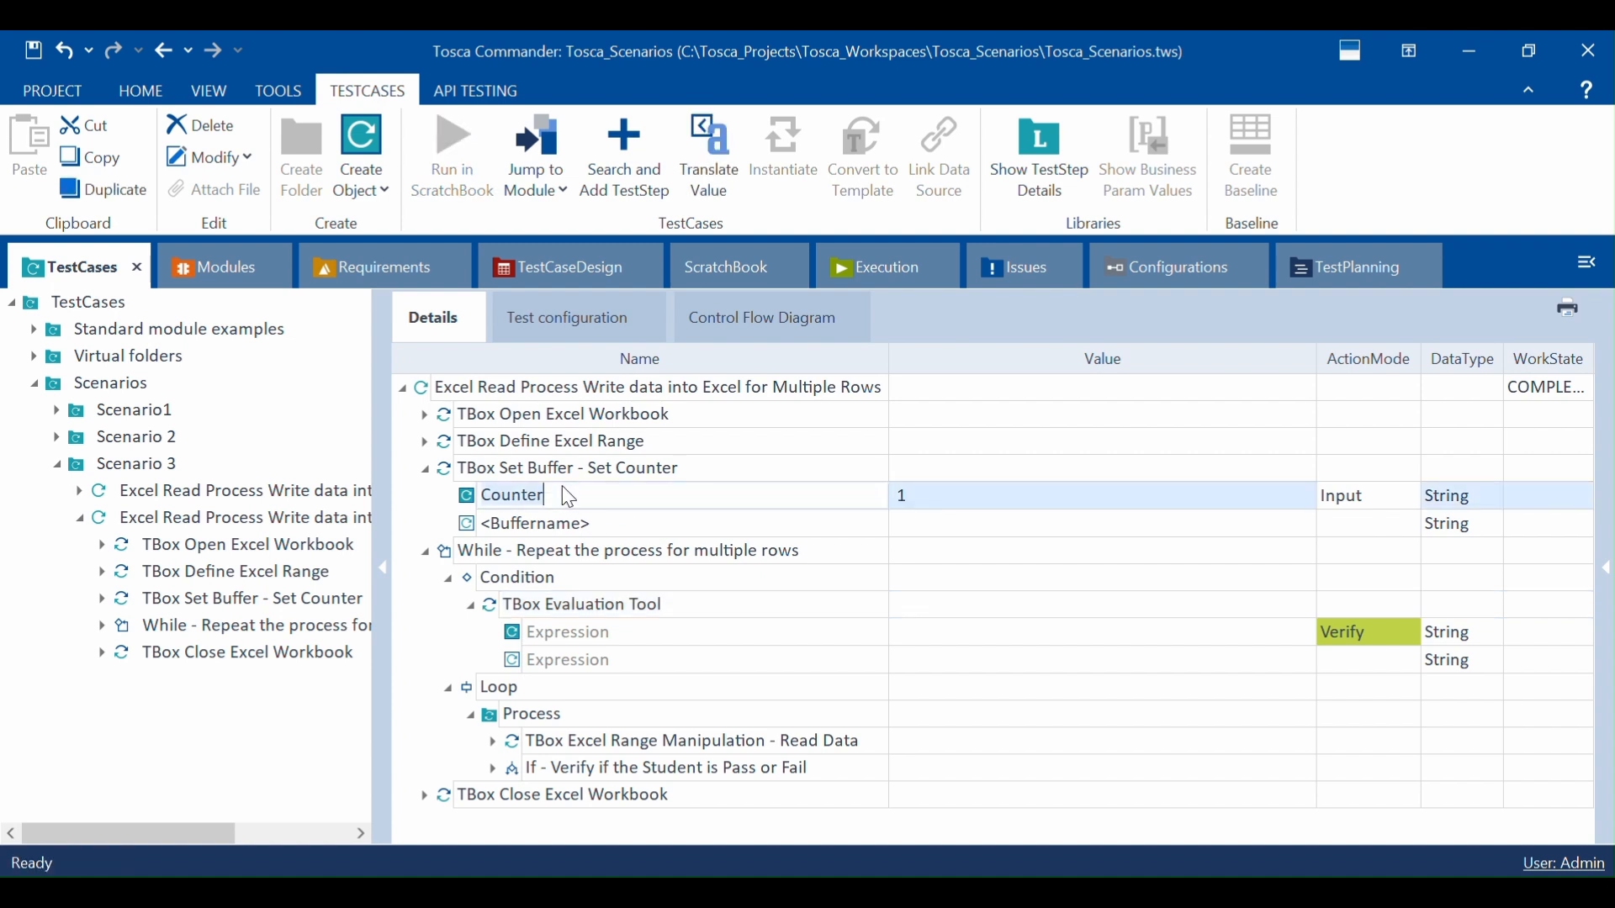
pyautogui.click(968, 637)
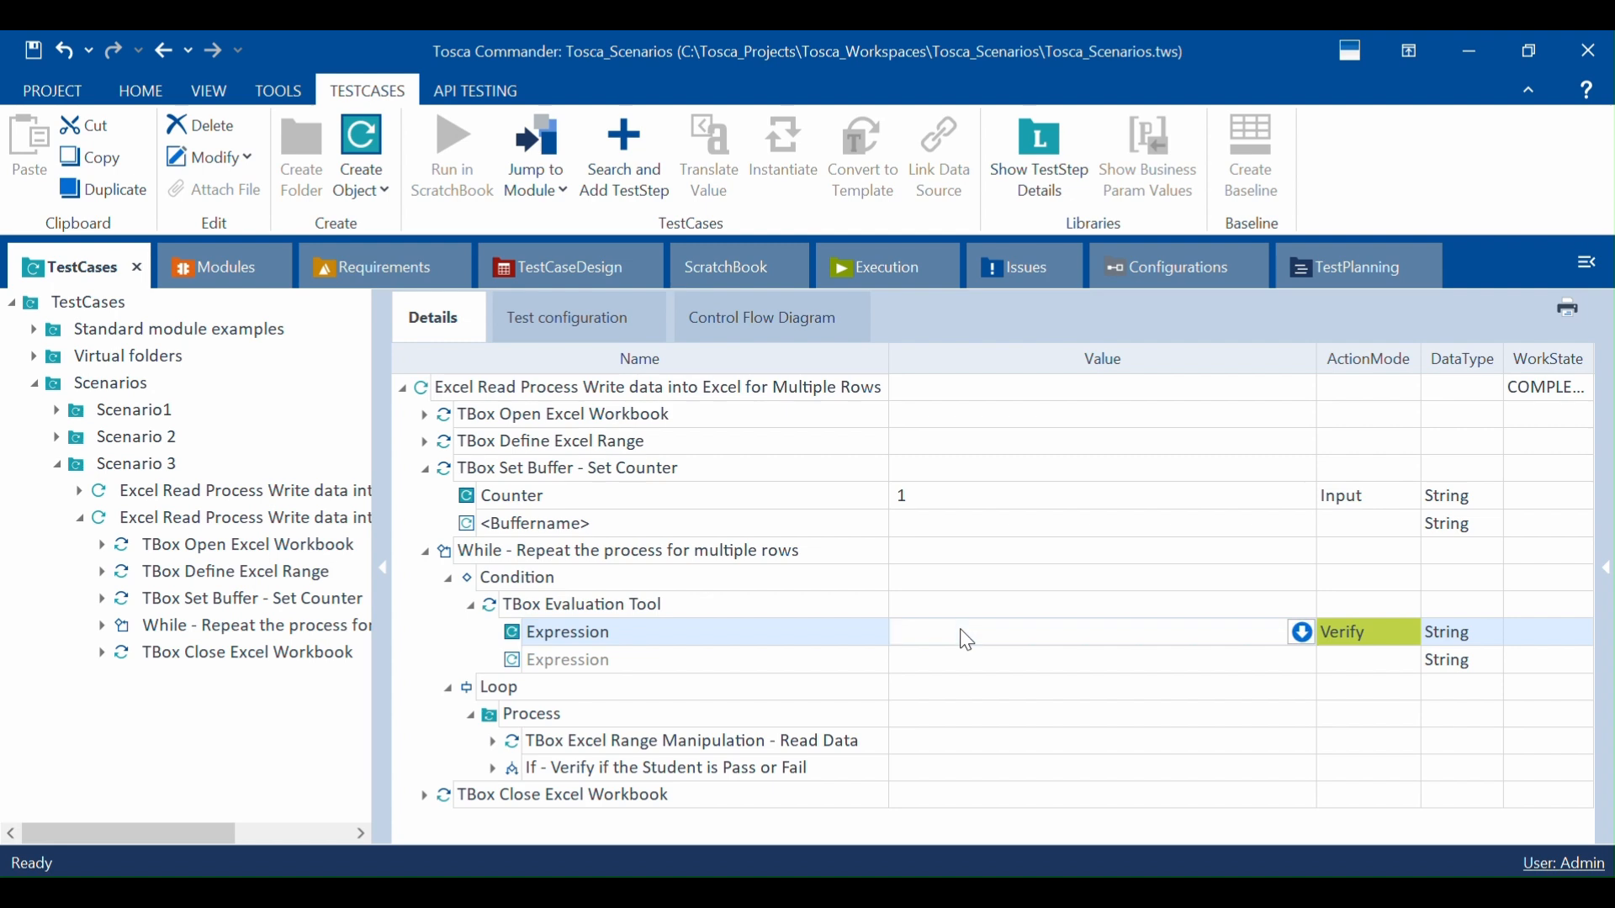
pyautogui.write('{')
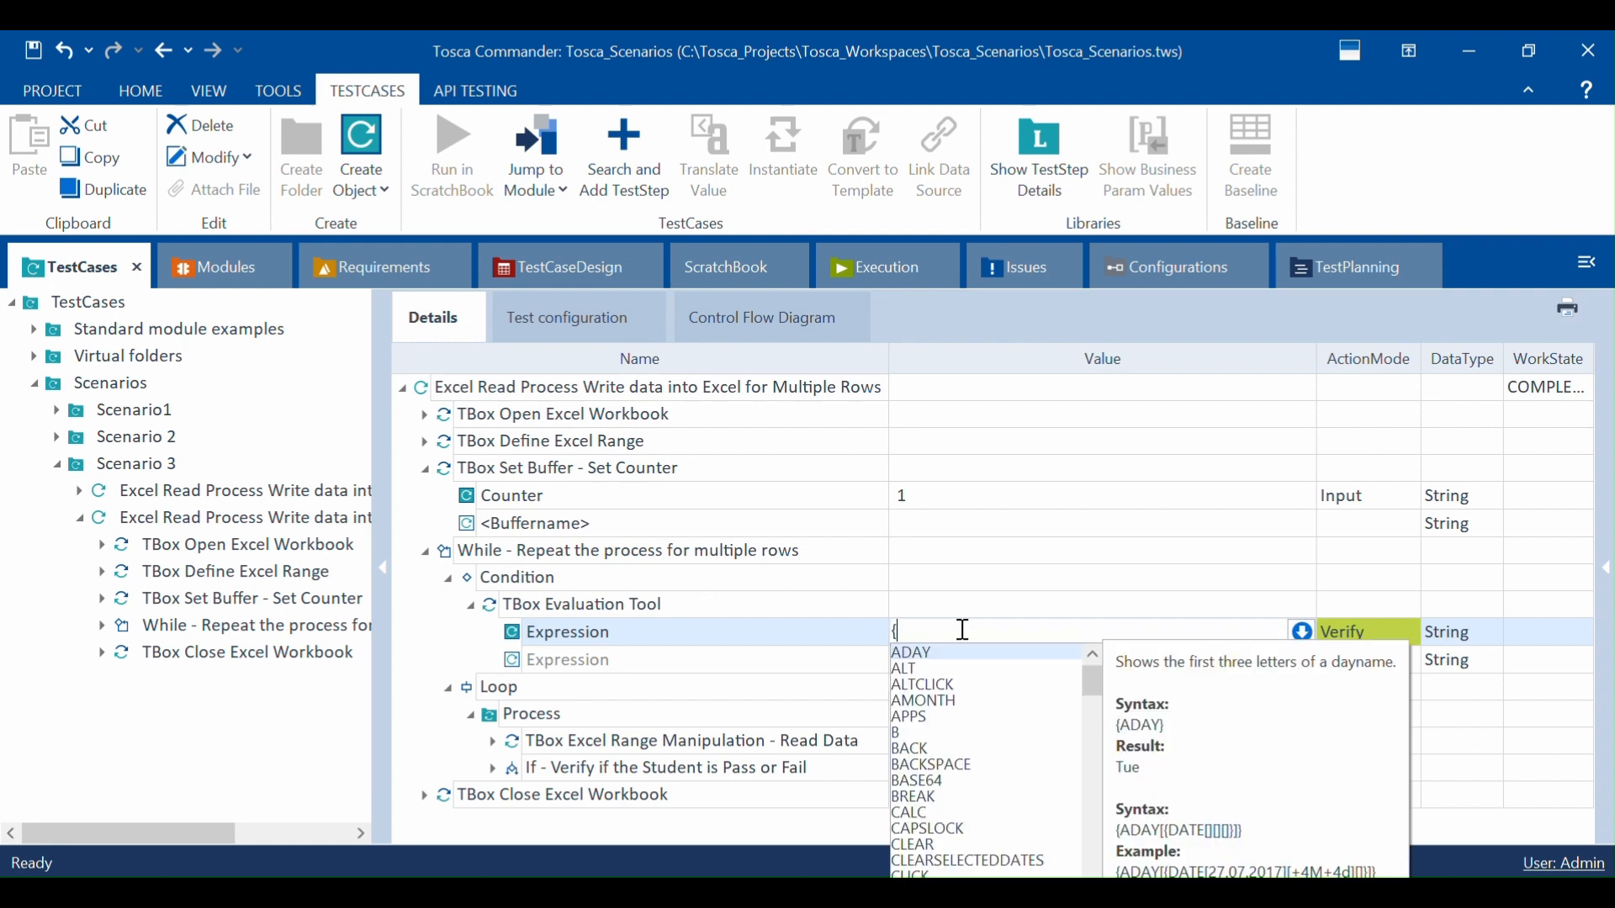
pyautogui.write('b[Counter]')
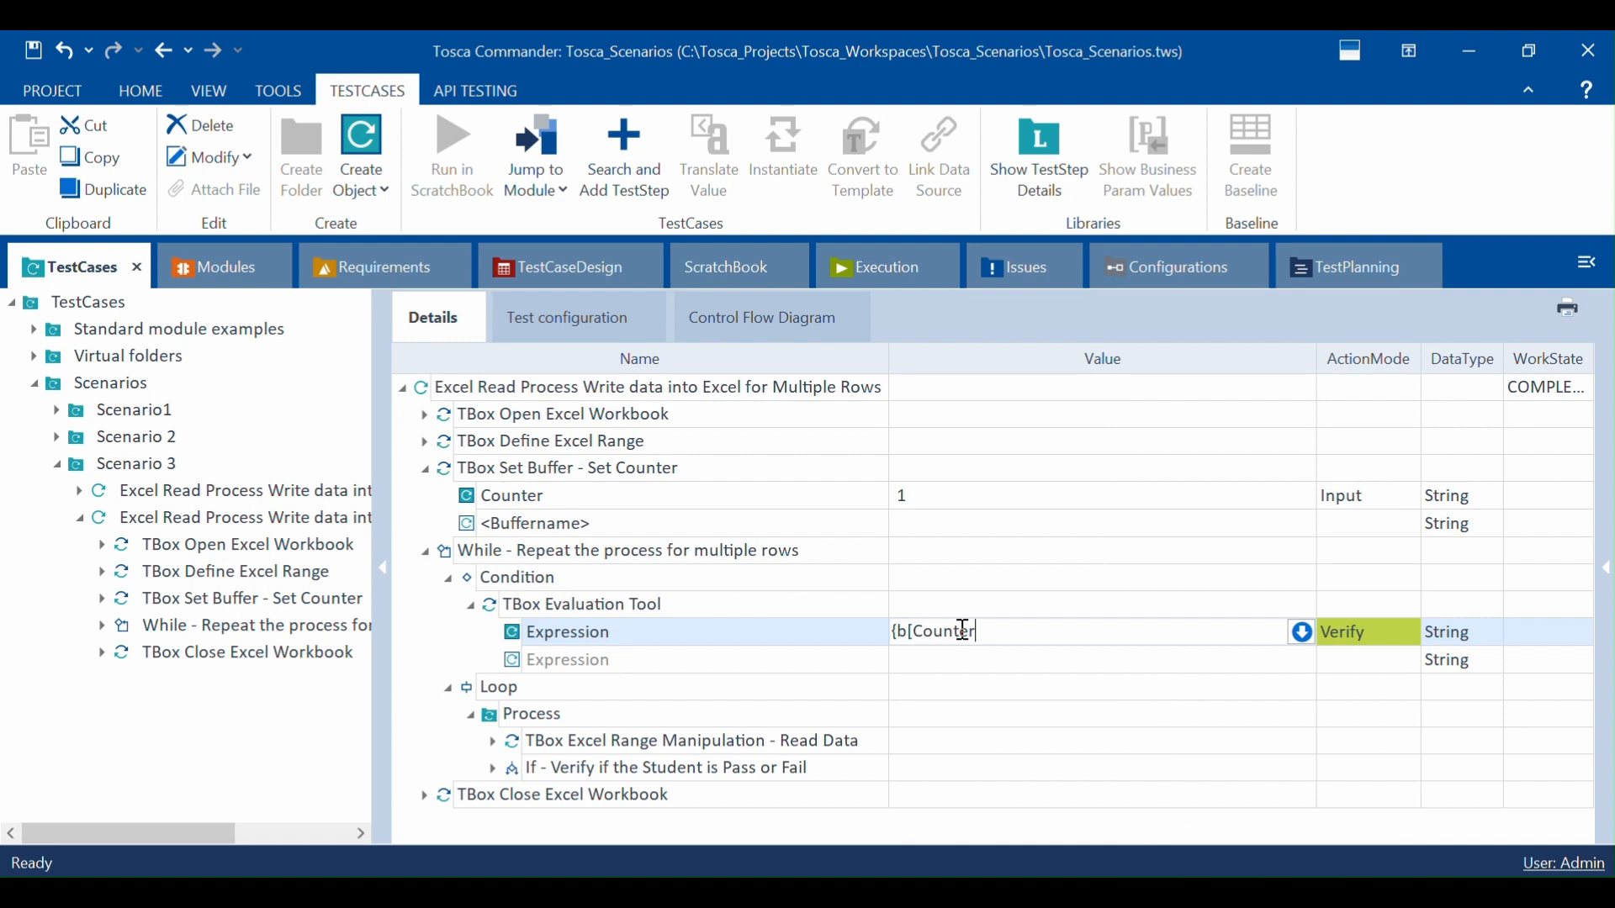
pyautogui.write('},=3')
pyautogui.press('BackSpace')
pyautogui.press('BackSpace')
pyautogui.press('BackSpace')
pyautogui.write('<=3')
pyautogui.press('Return')
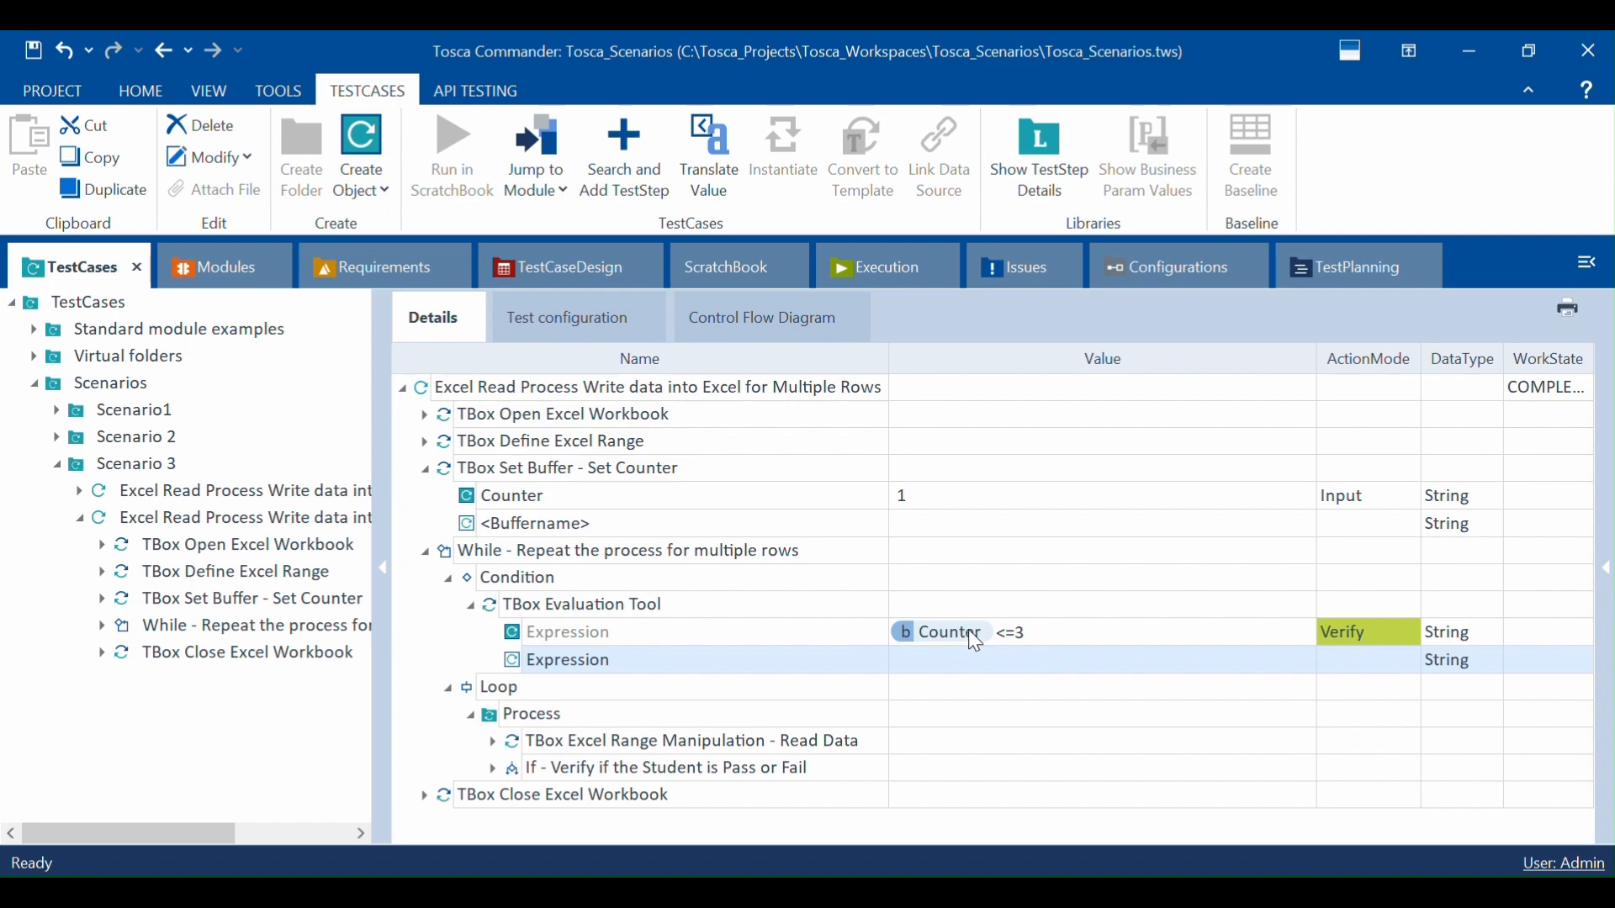
# Step: Compare the loop condition with the student rows in the Excel workbook and review the test case's counter, loop and workbook steps
pyautogui.moveTo(1047, 894)
pyautogui.click(1048, 778)
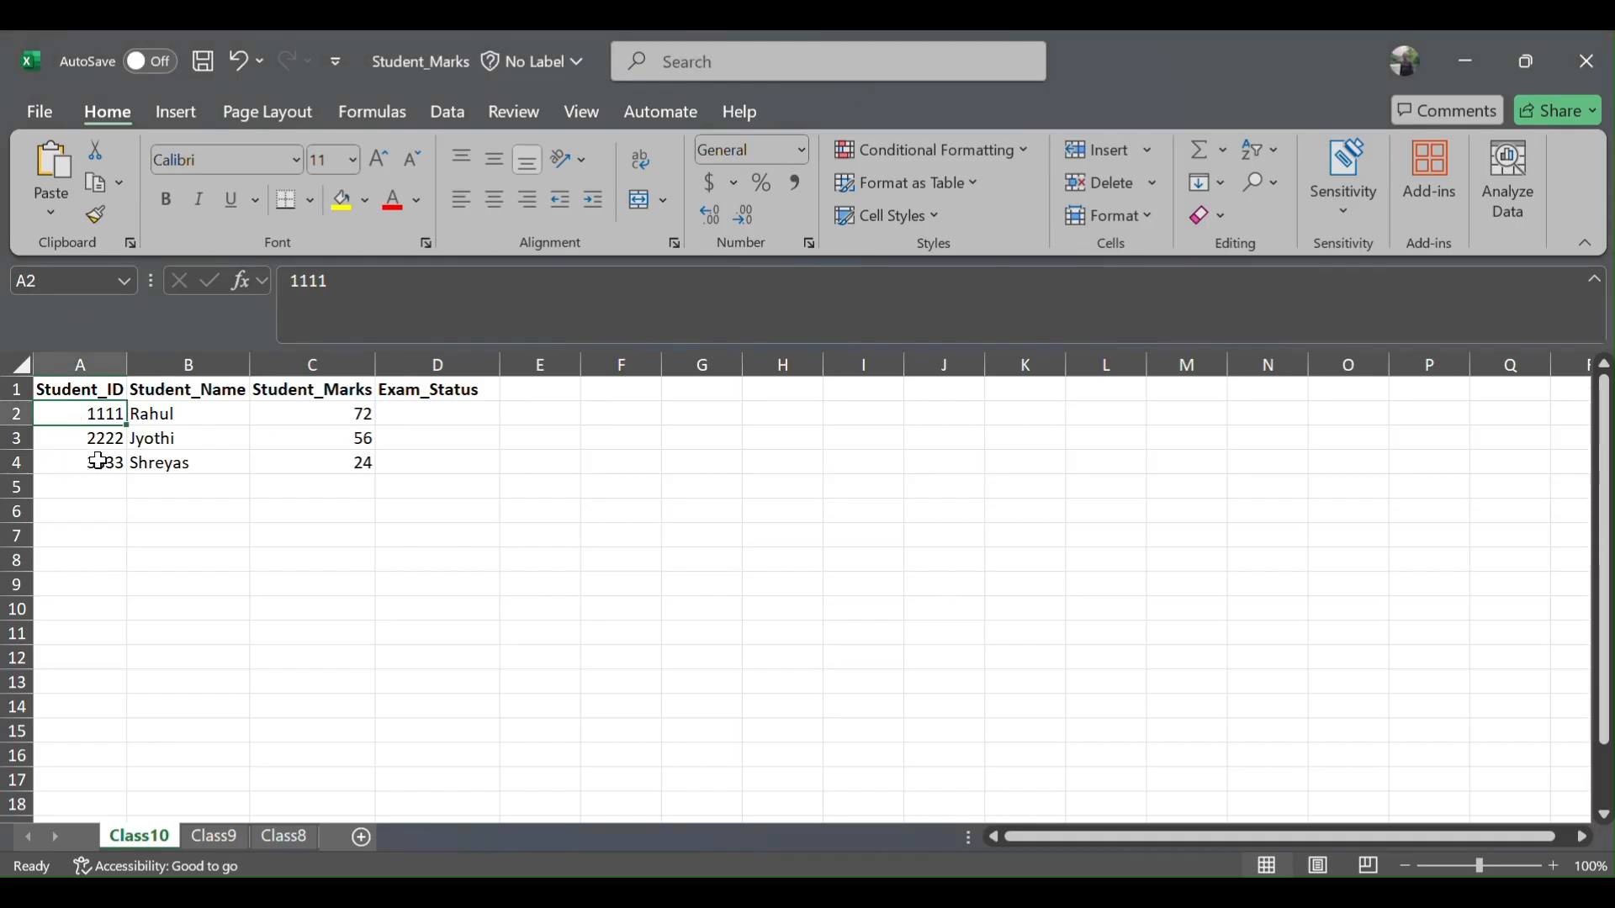
pyautogui.hotkey('alt', 'Tab')
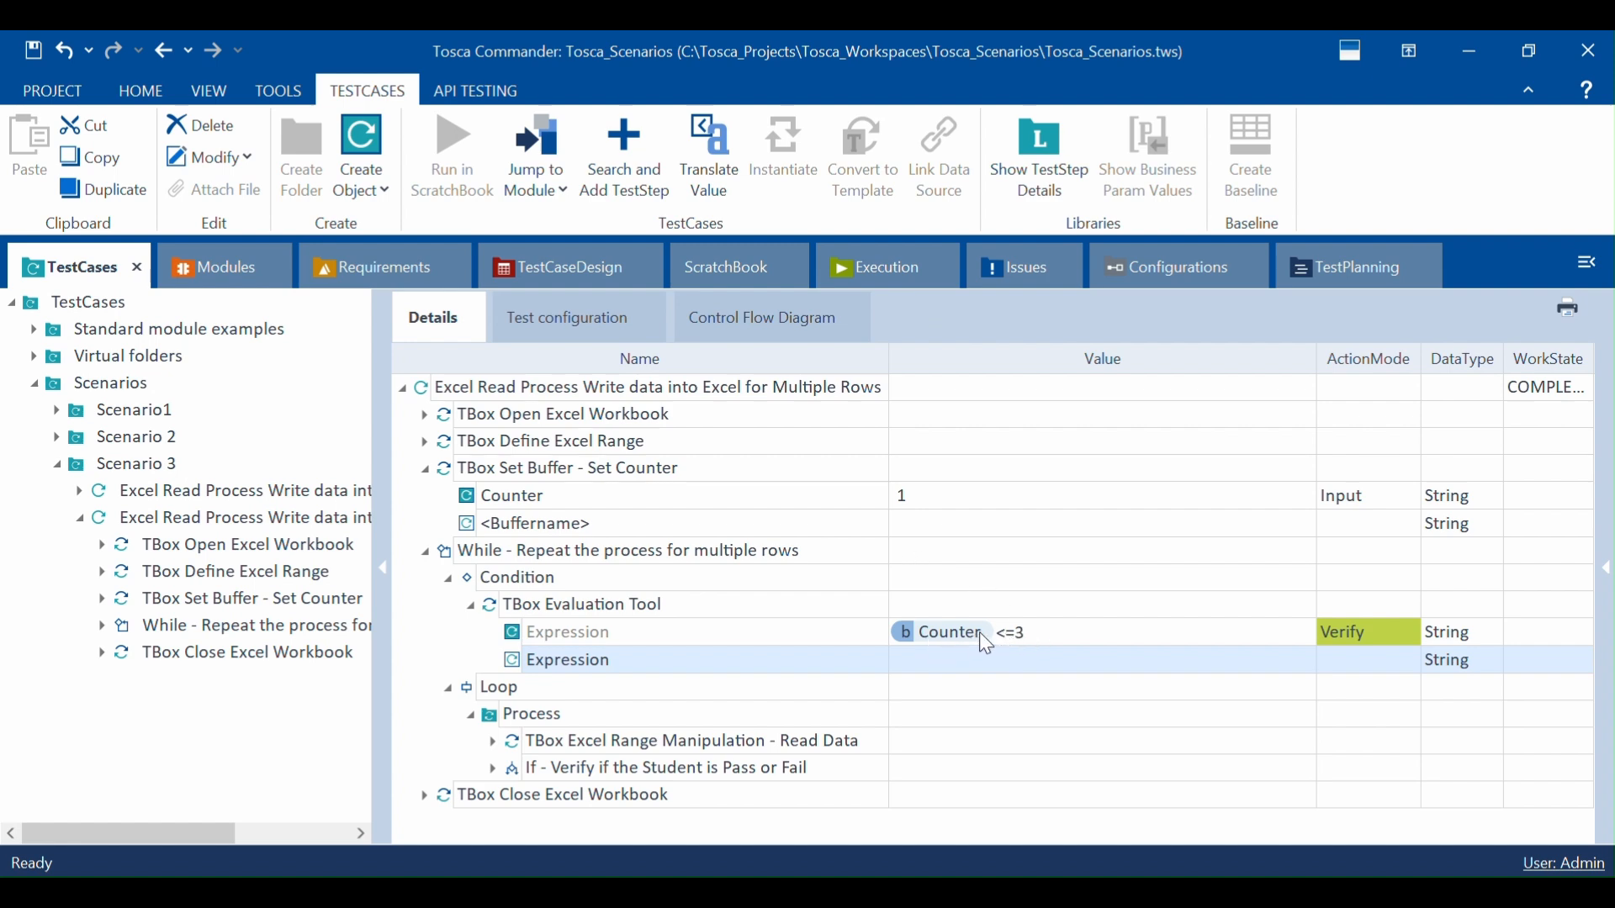
pyautogui.click(1043, 638)
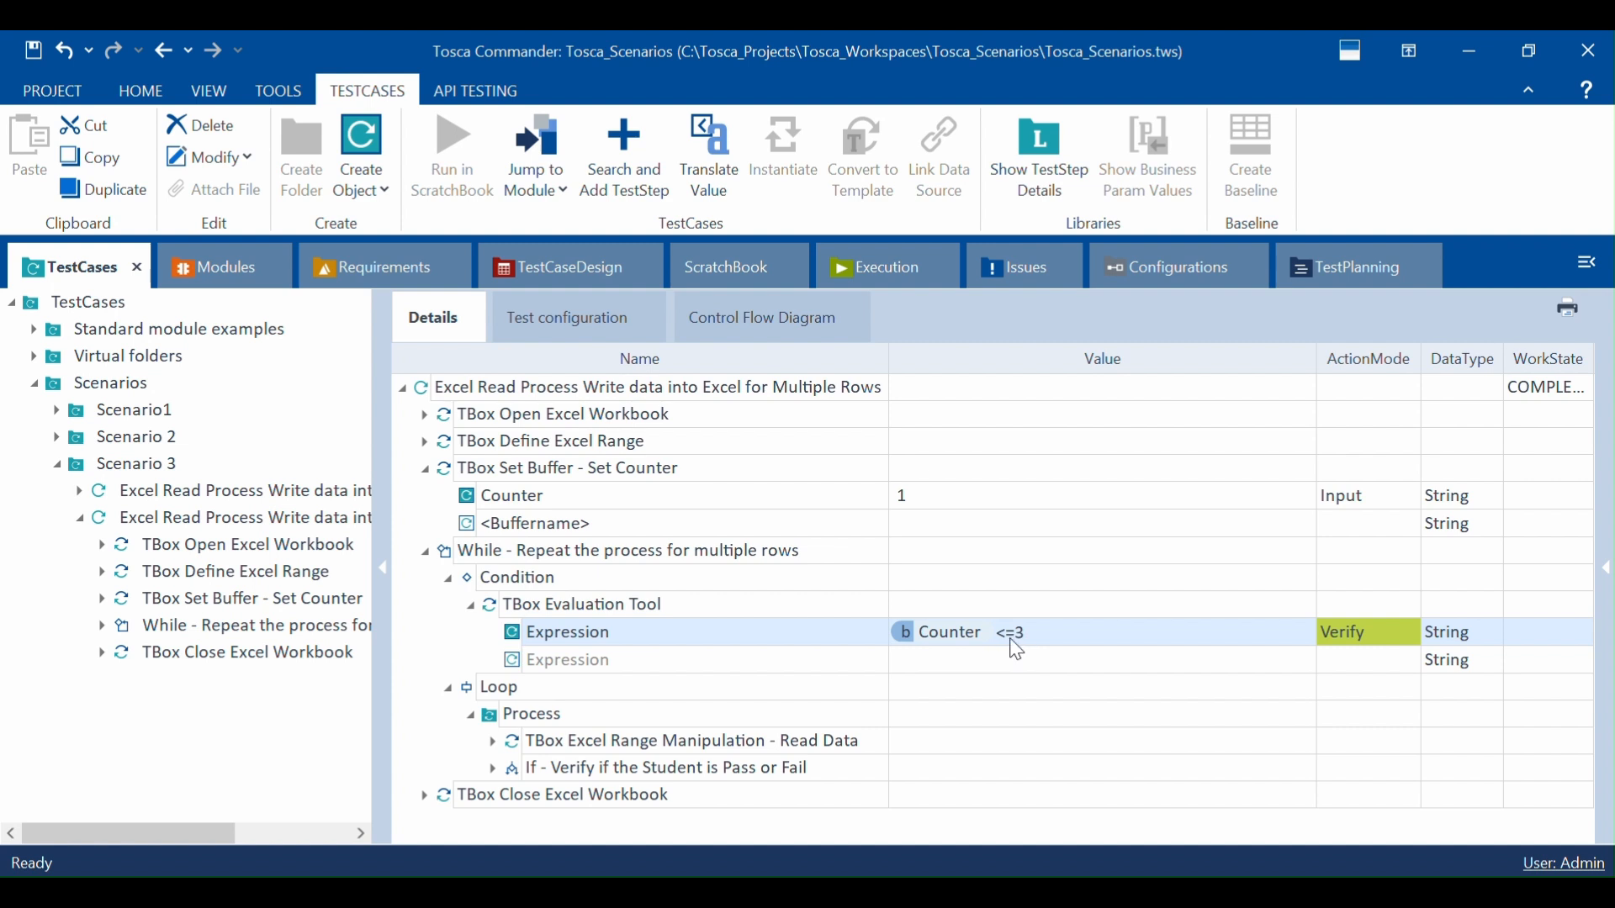
pyautogui.click(505, 696)
pyautogui.click(523, 716)
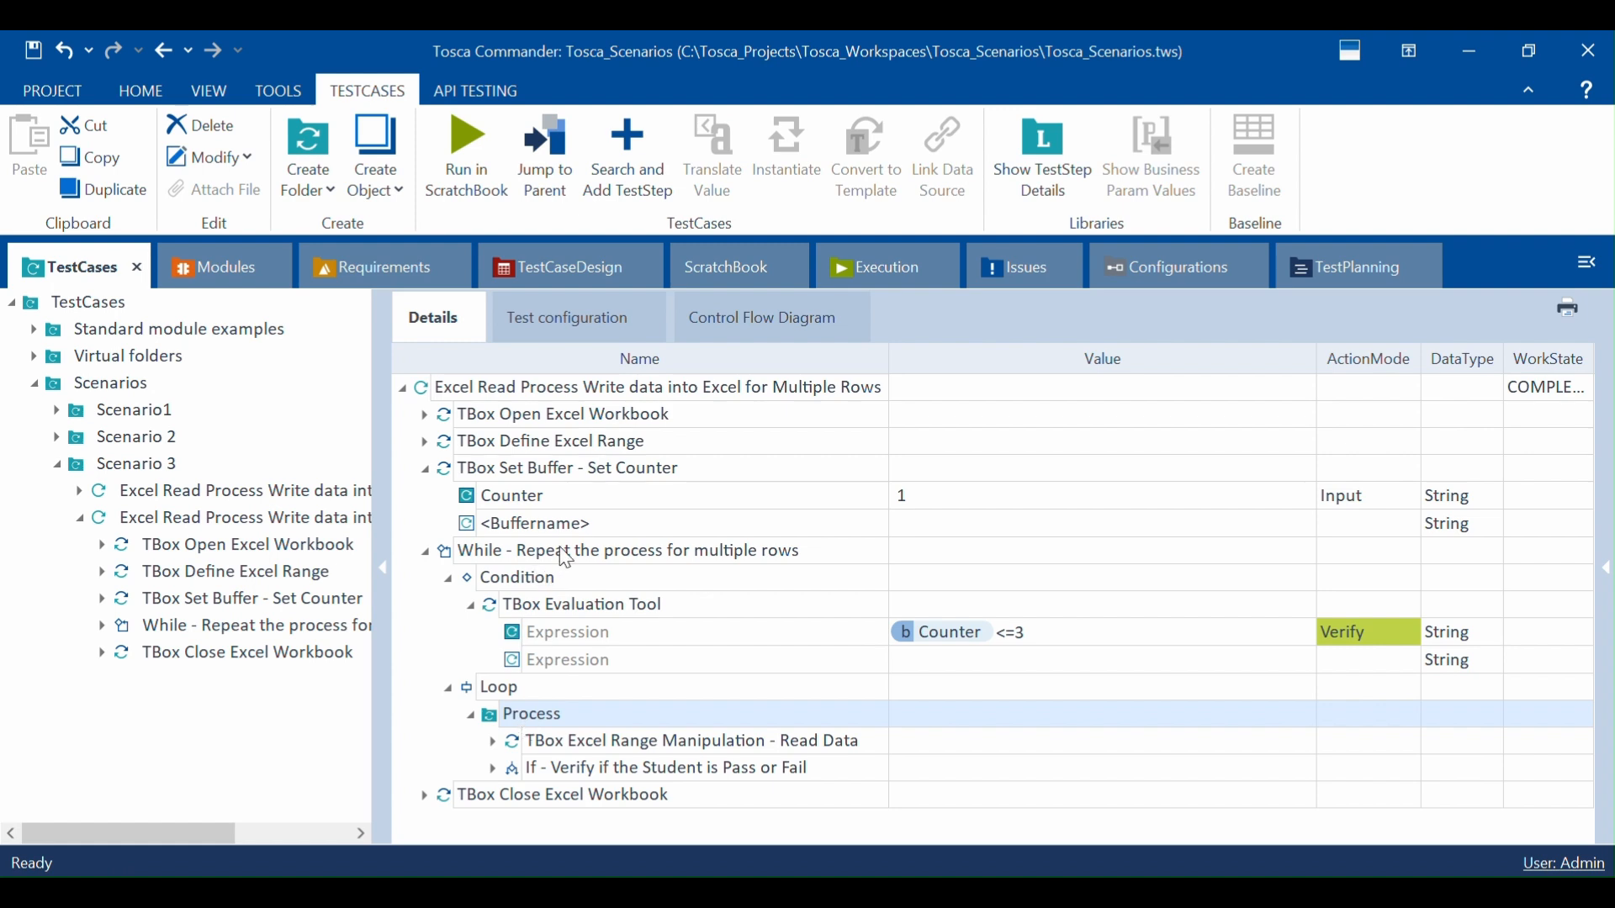
pyautogui.click(537, 494)
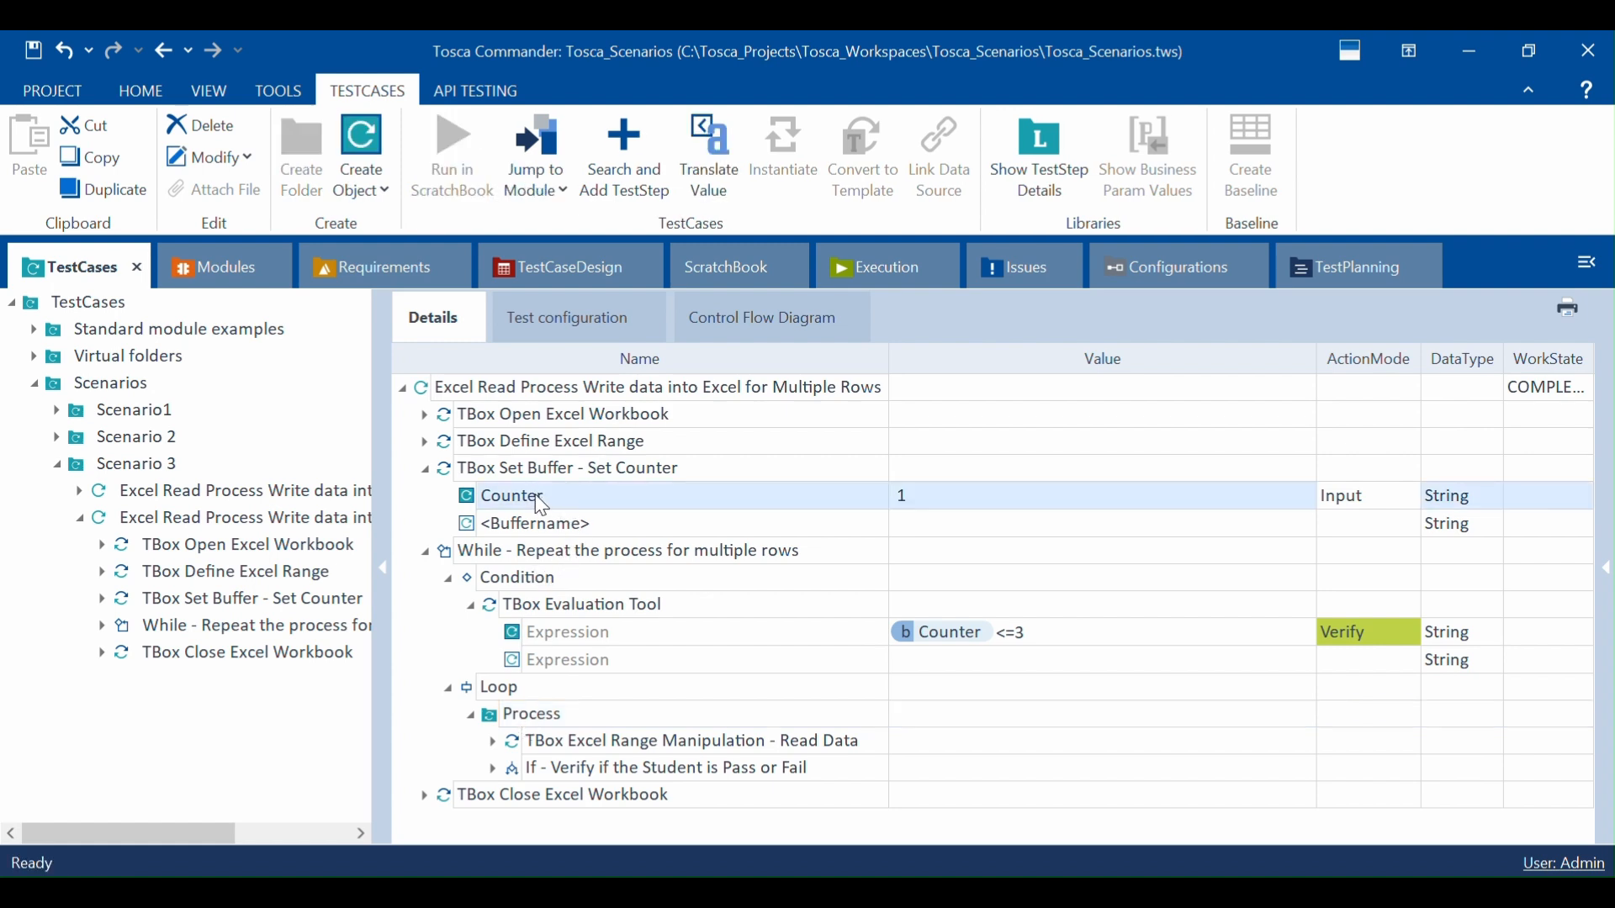
pyautogui.click(540, 391)
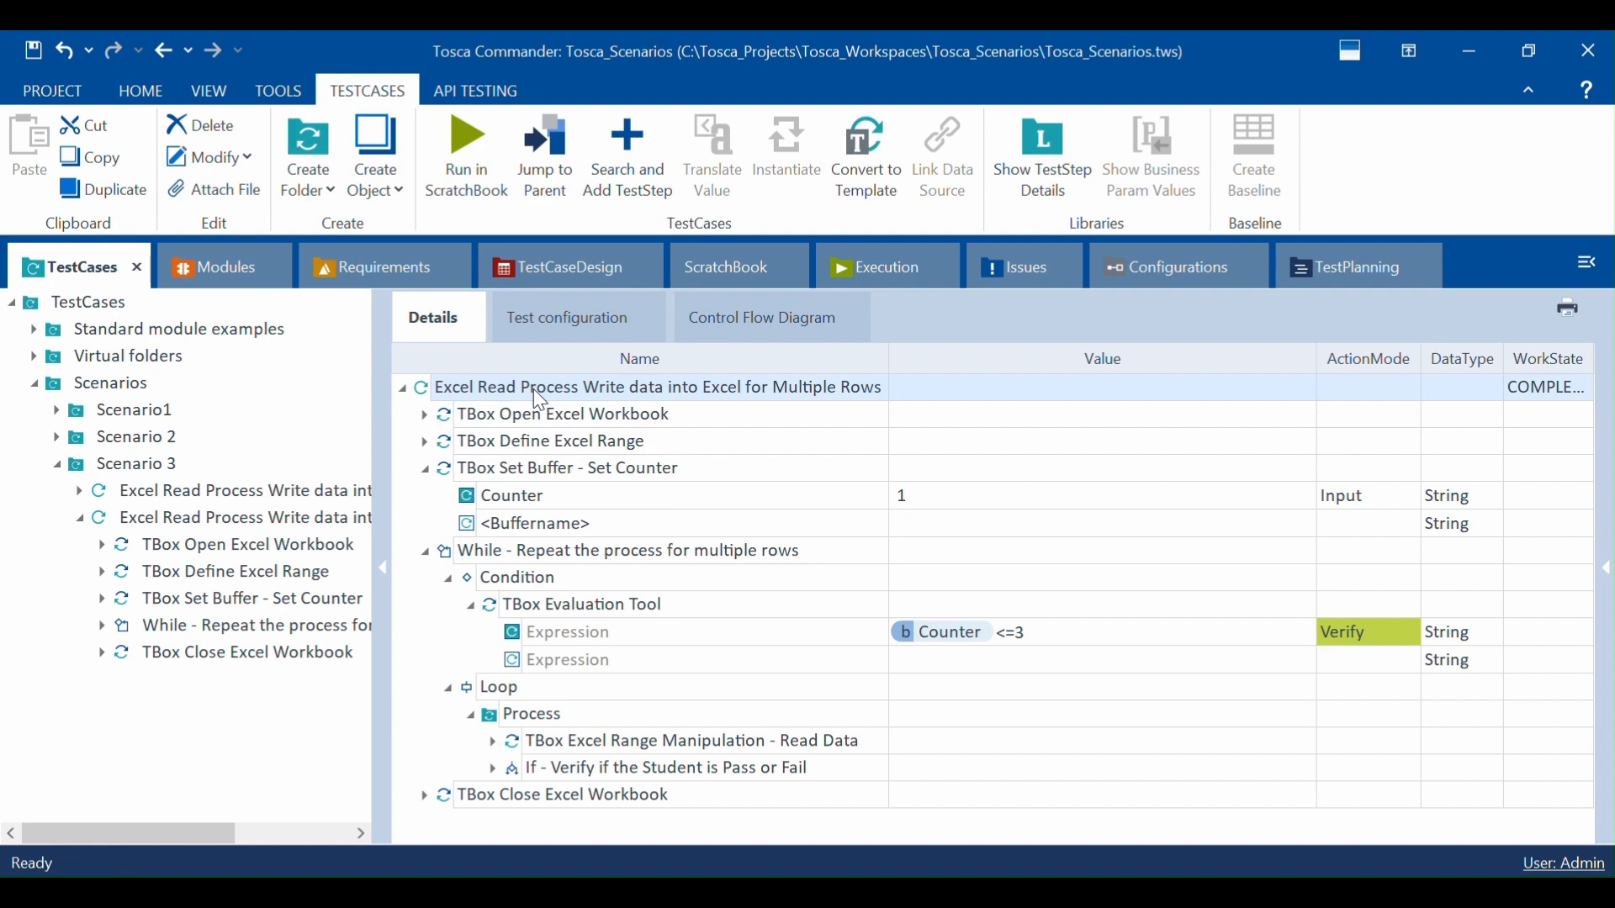
pyautogui.click(531, 421)
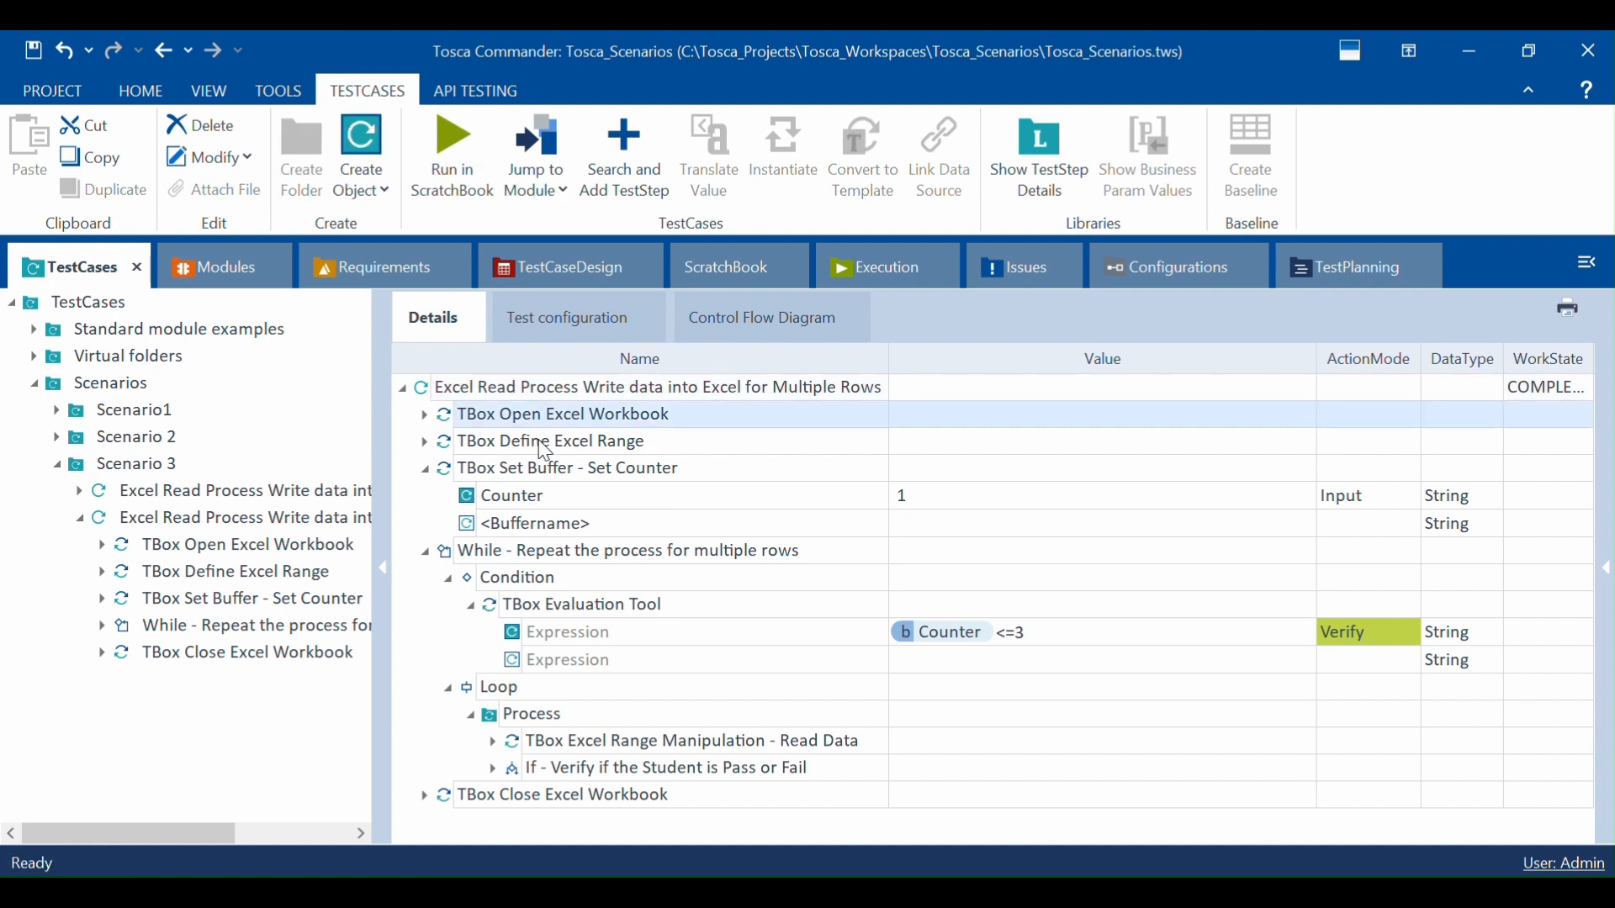
# Step: Review the test case from the counter through the While condition and Loop, including the Read Data step's ${b[Counter]} row and Student_Marks buffer
pyautogui.click(541, 444)
pyautogui.click(543, 480)
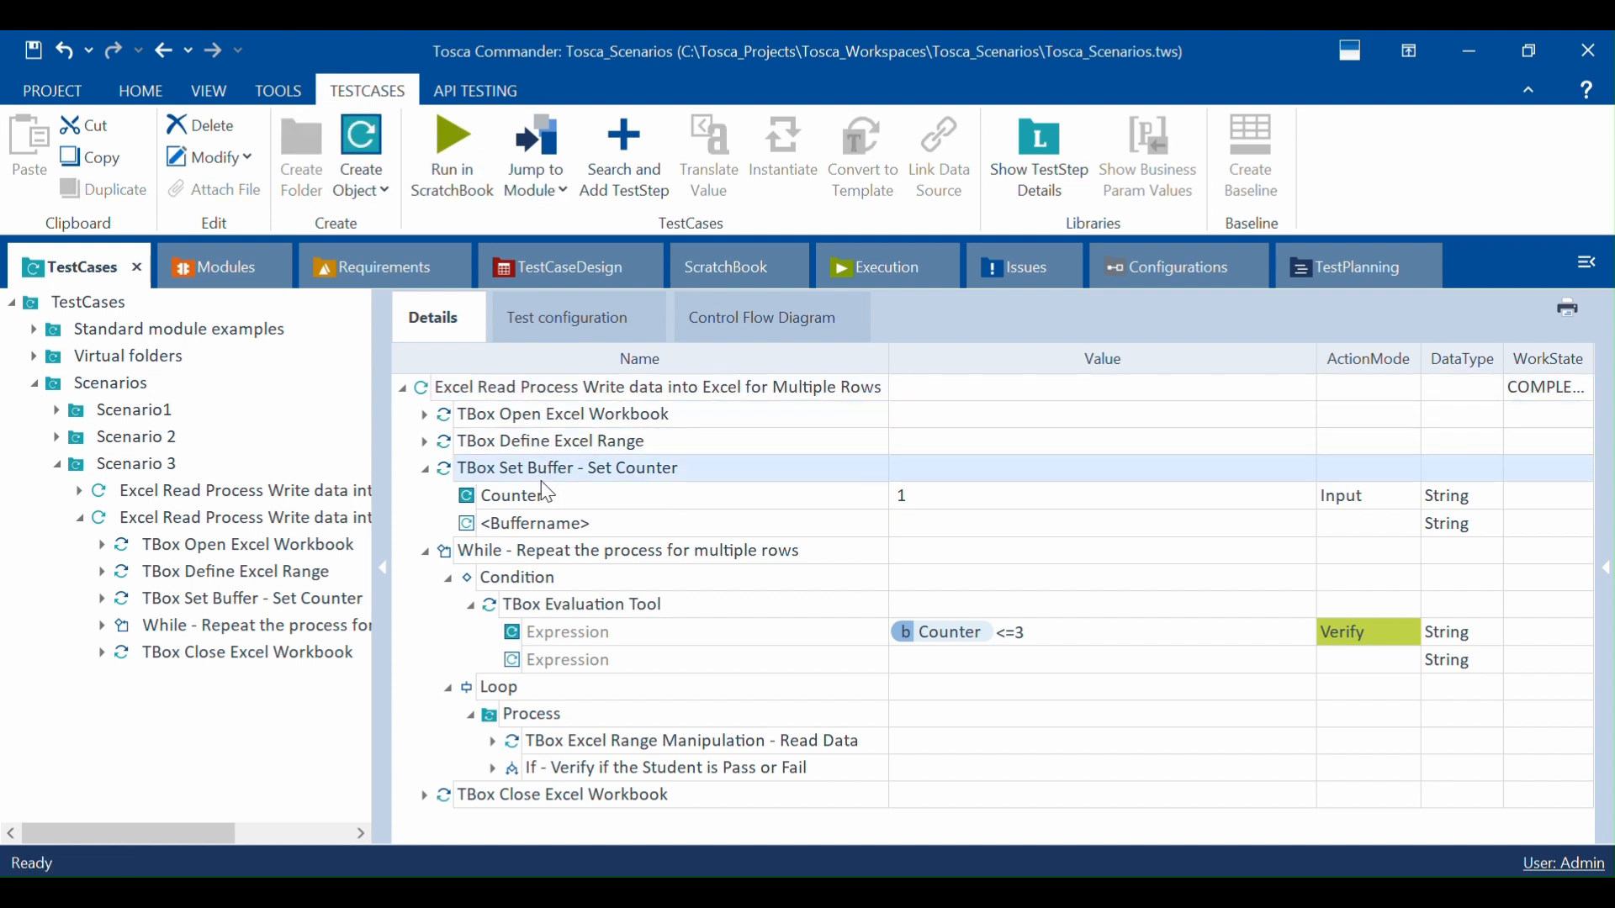
pyautogui.click(557, 553)
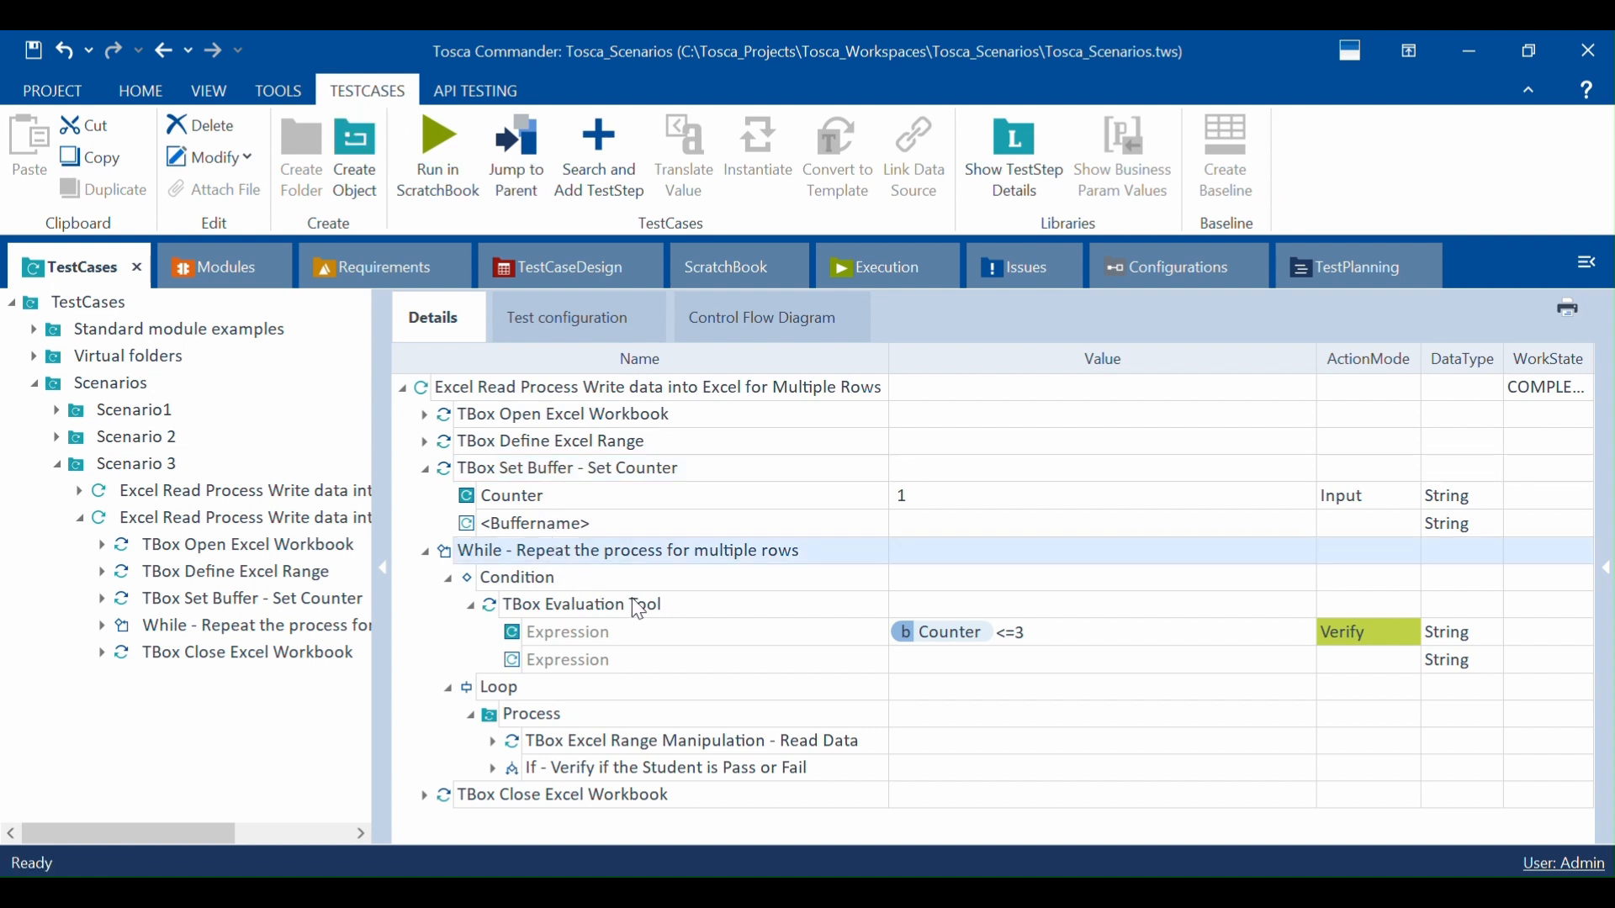
pyautogui.click(965, 641)
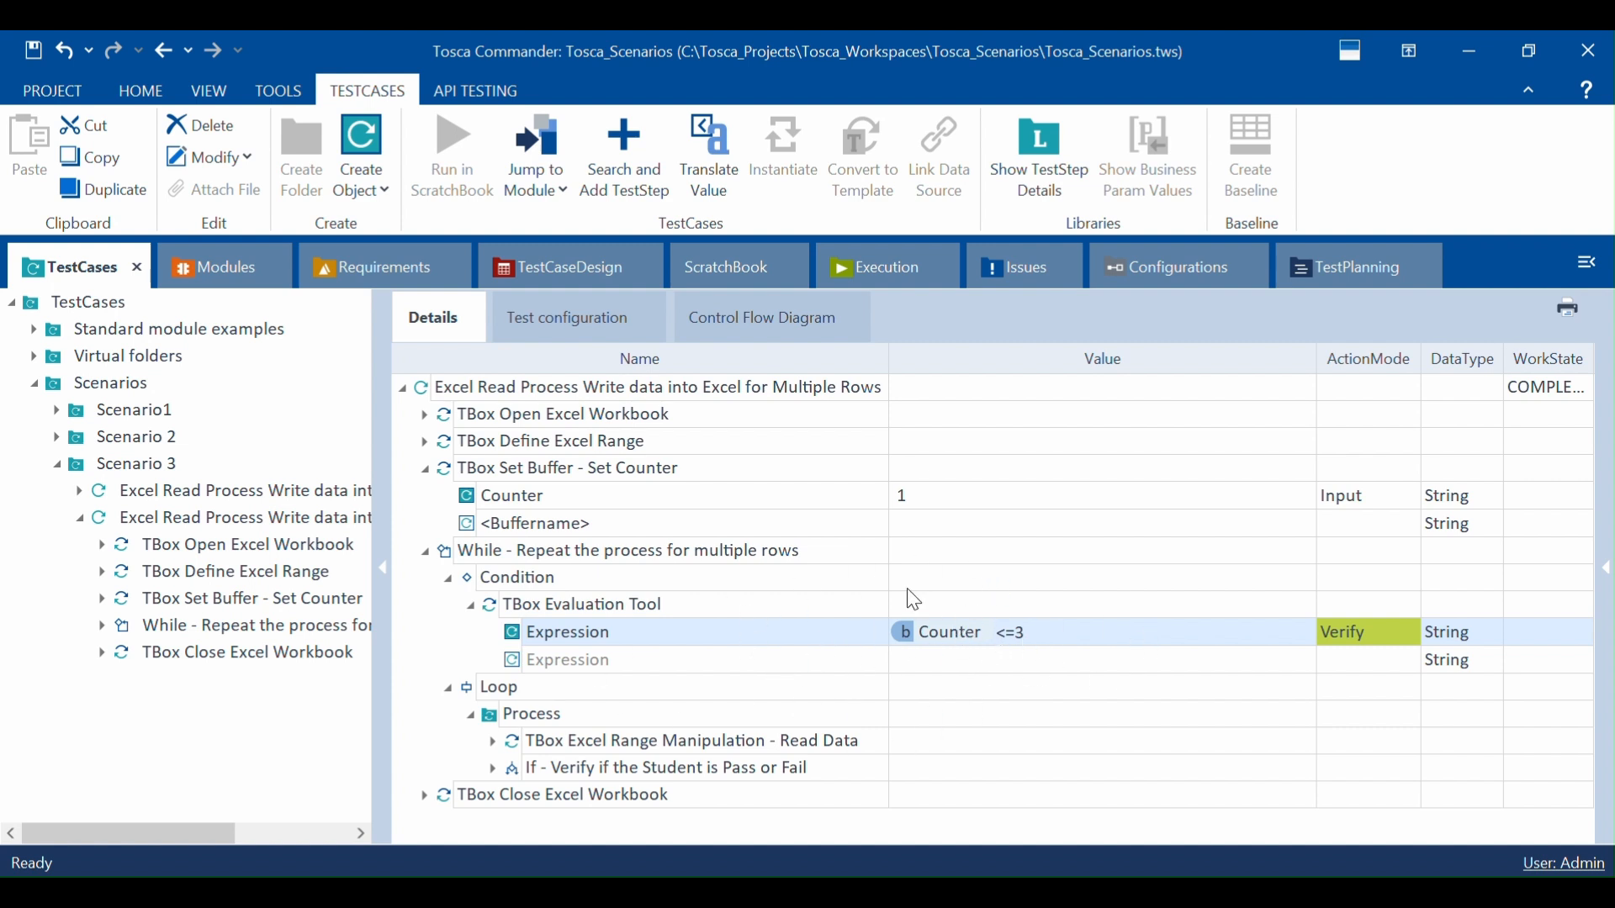
pyautogui.click(507, 696)
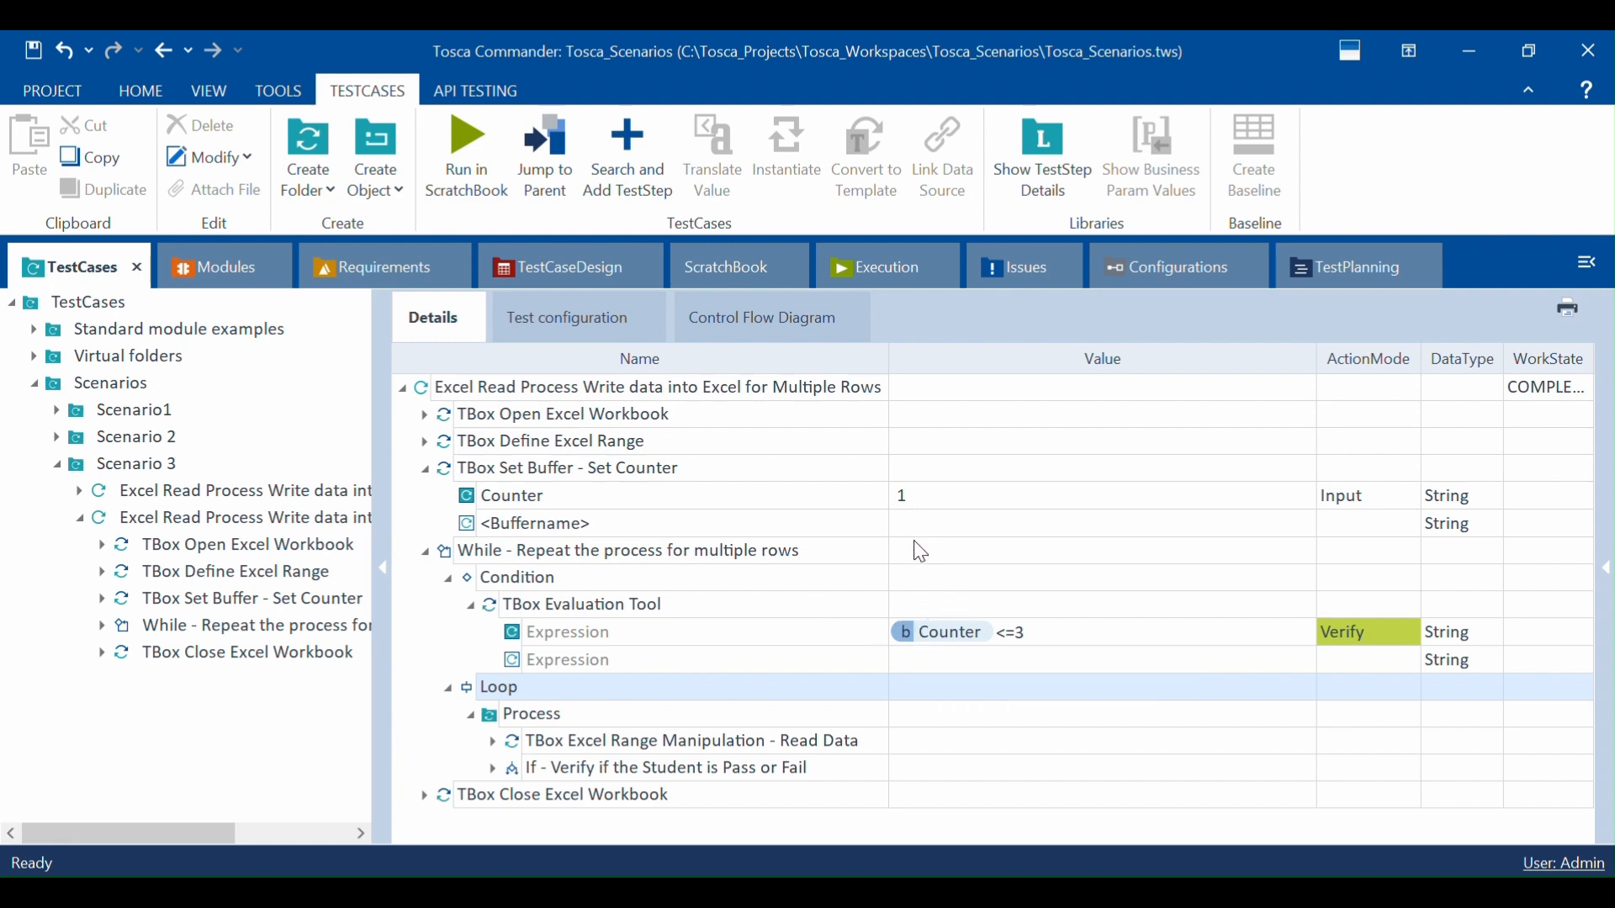
pyautogui.click(535, 720)
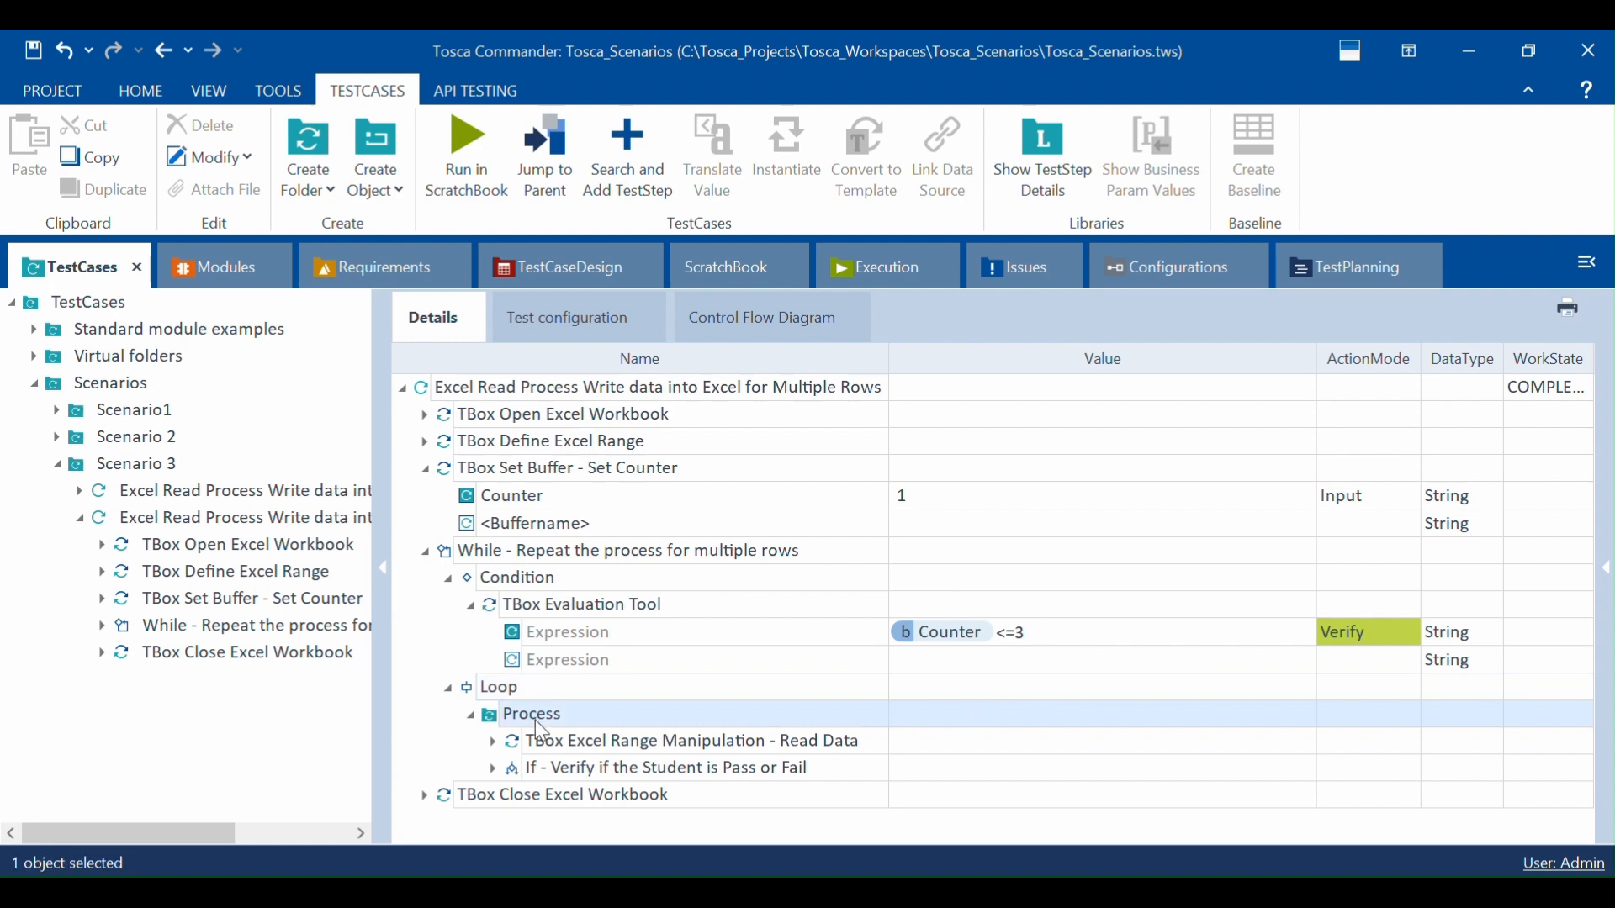
pyautogui.click(497, 745)
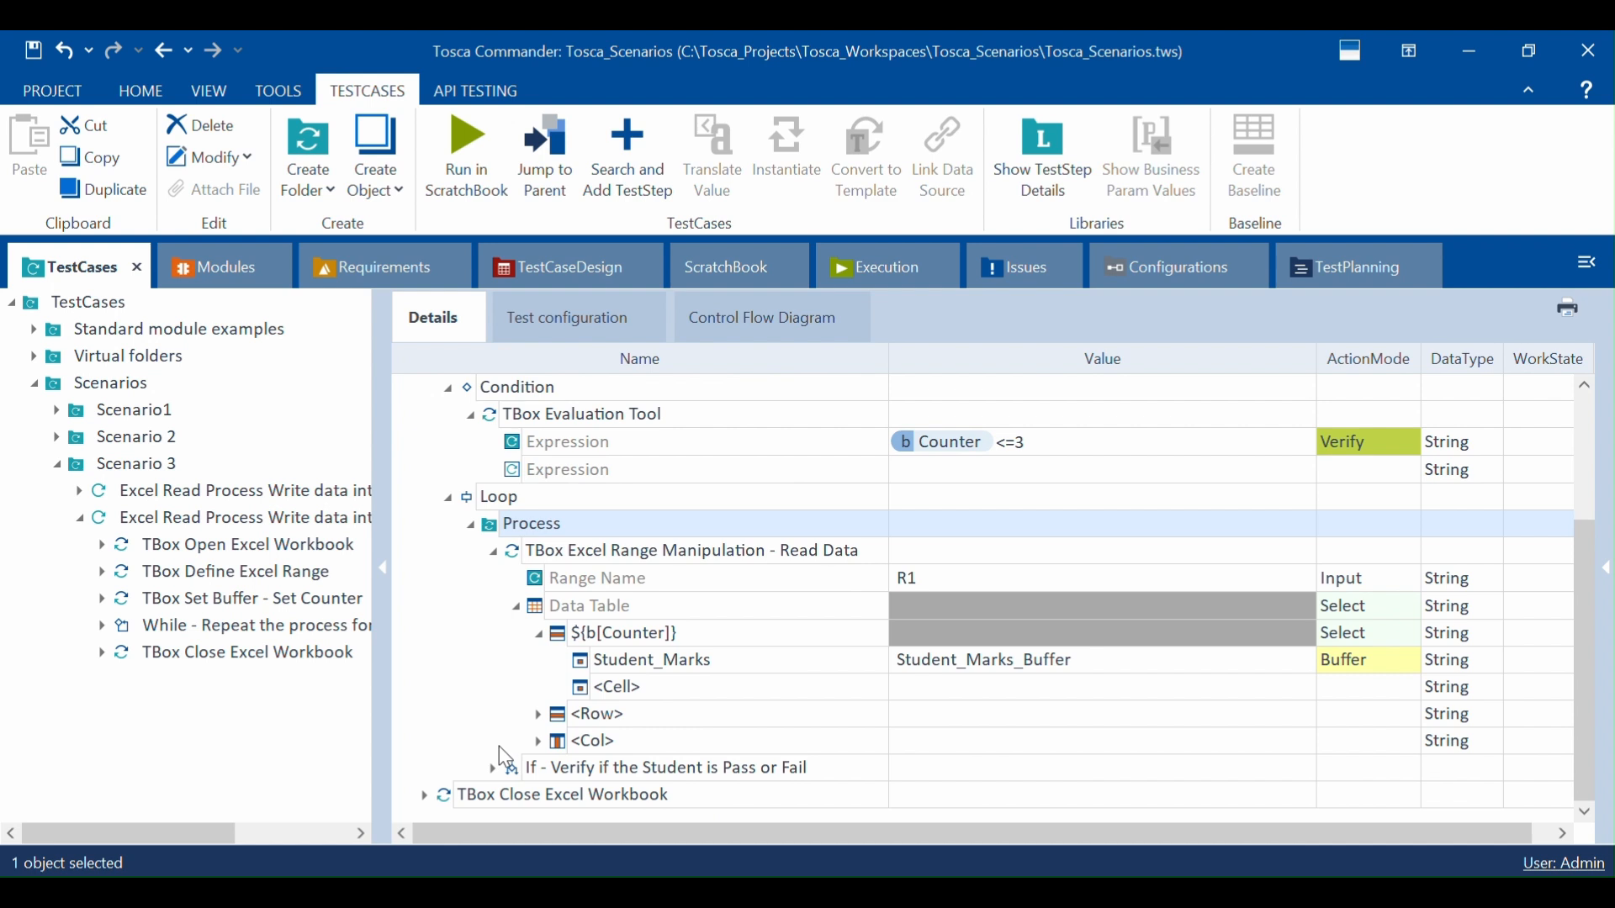
pyautogui.click(664, 635)
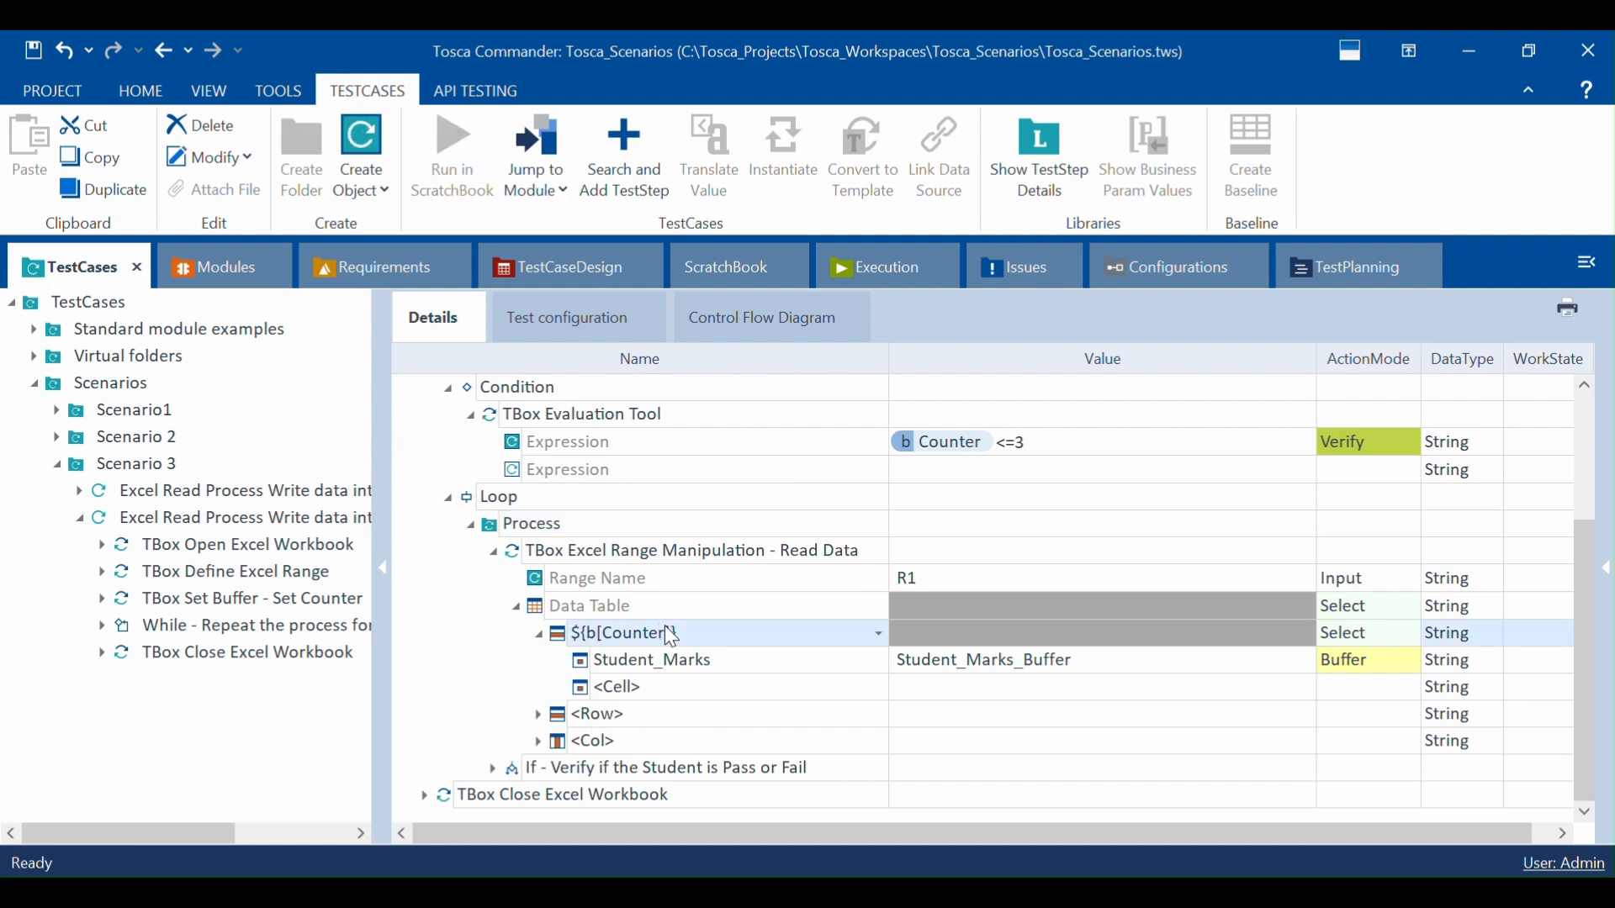
pyautogui.click(942, 661)
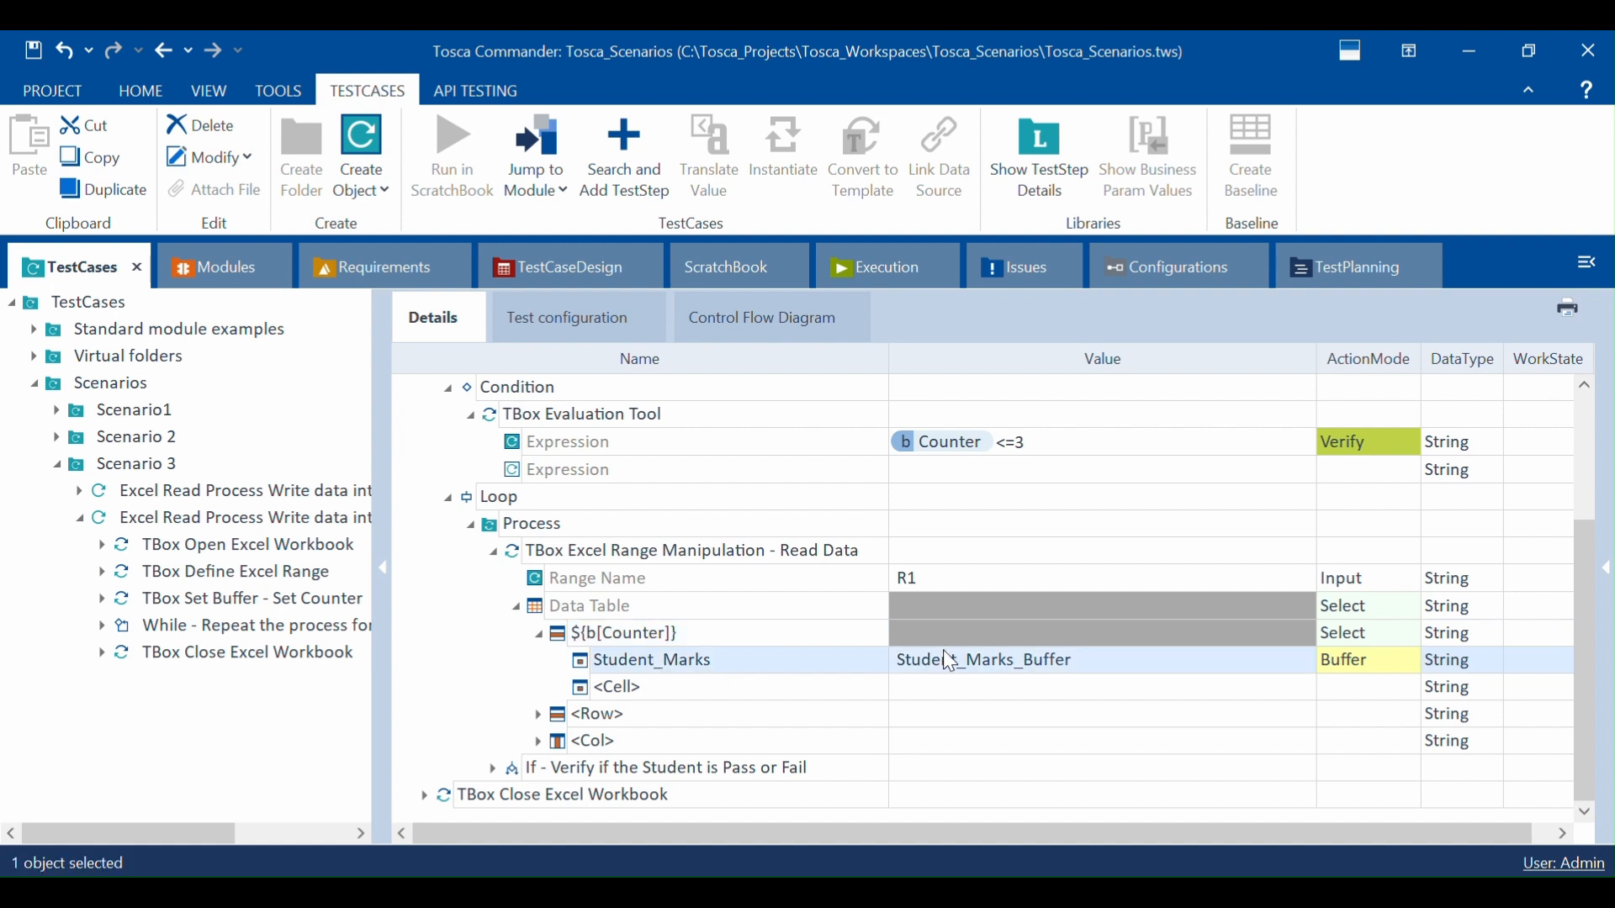
pyautogui.click(565, 774)
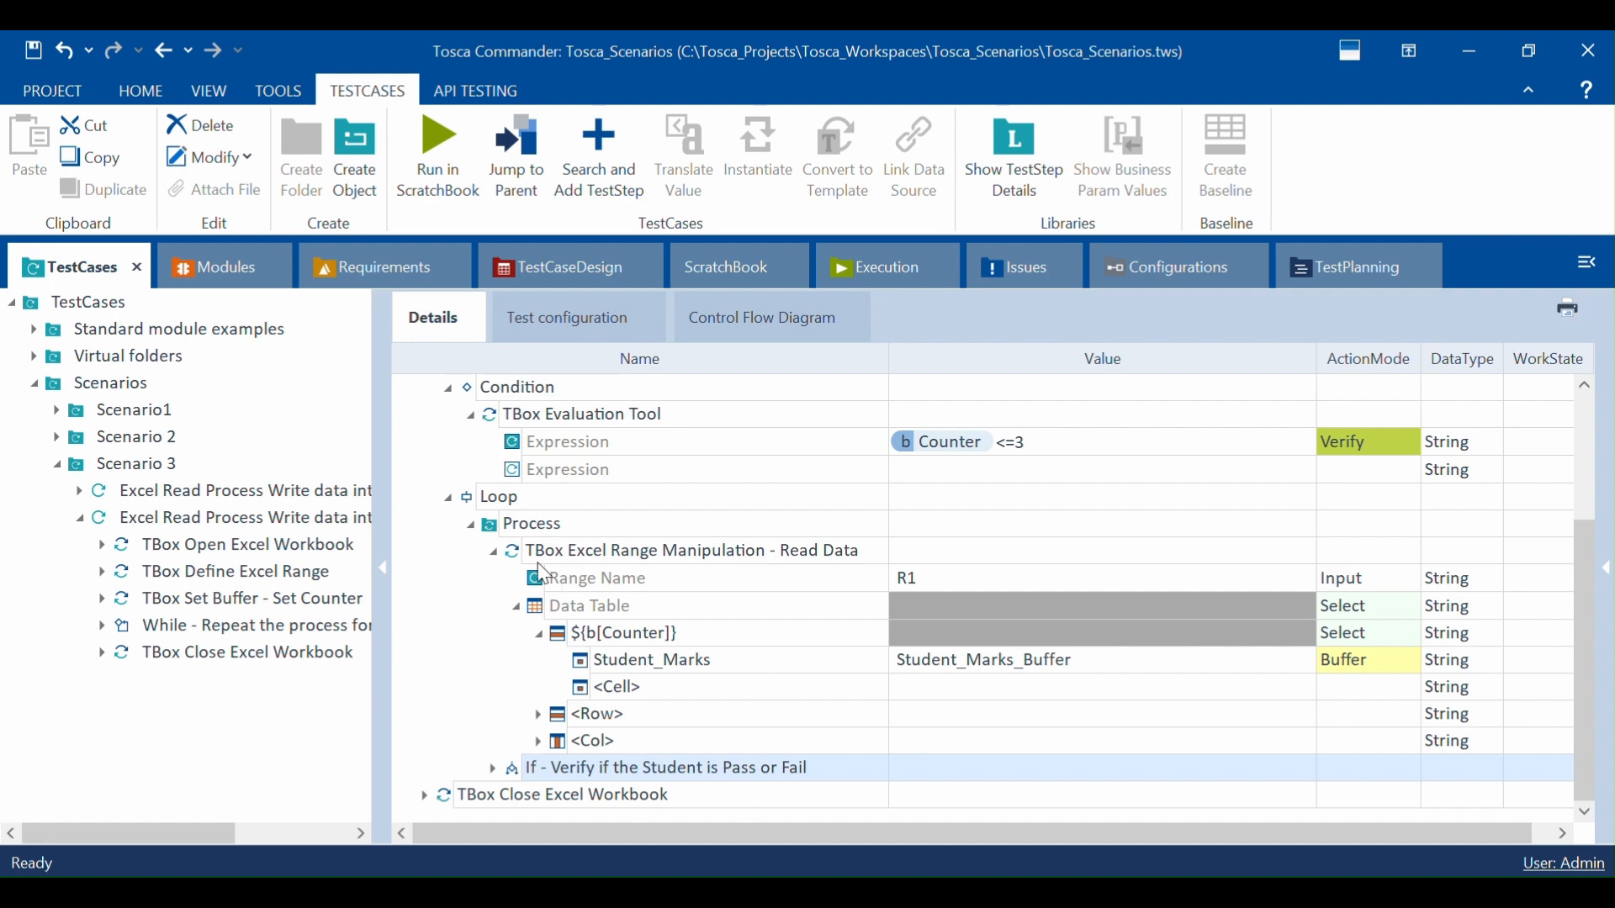
pyautogui.click(493, 552)
pyautogui.click(497, 562)
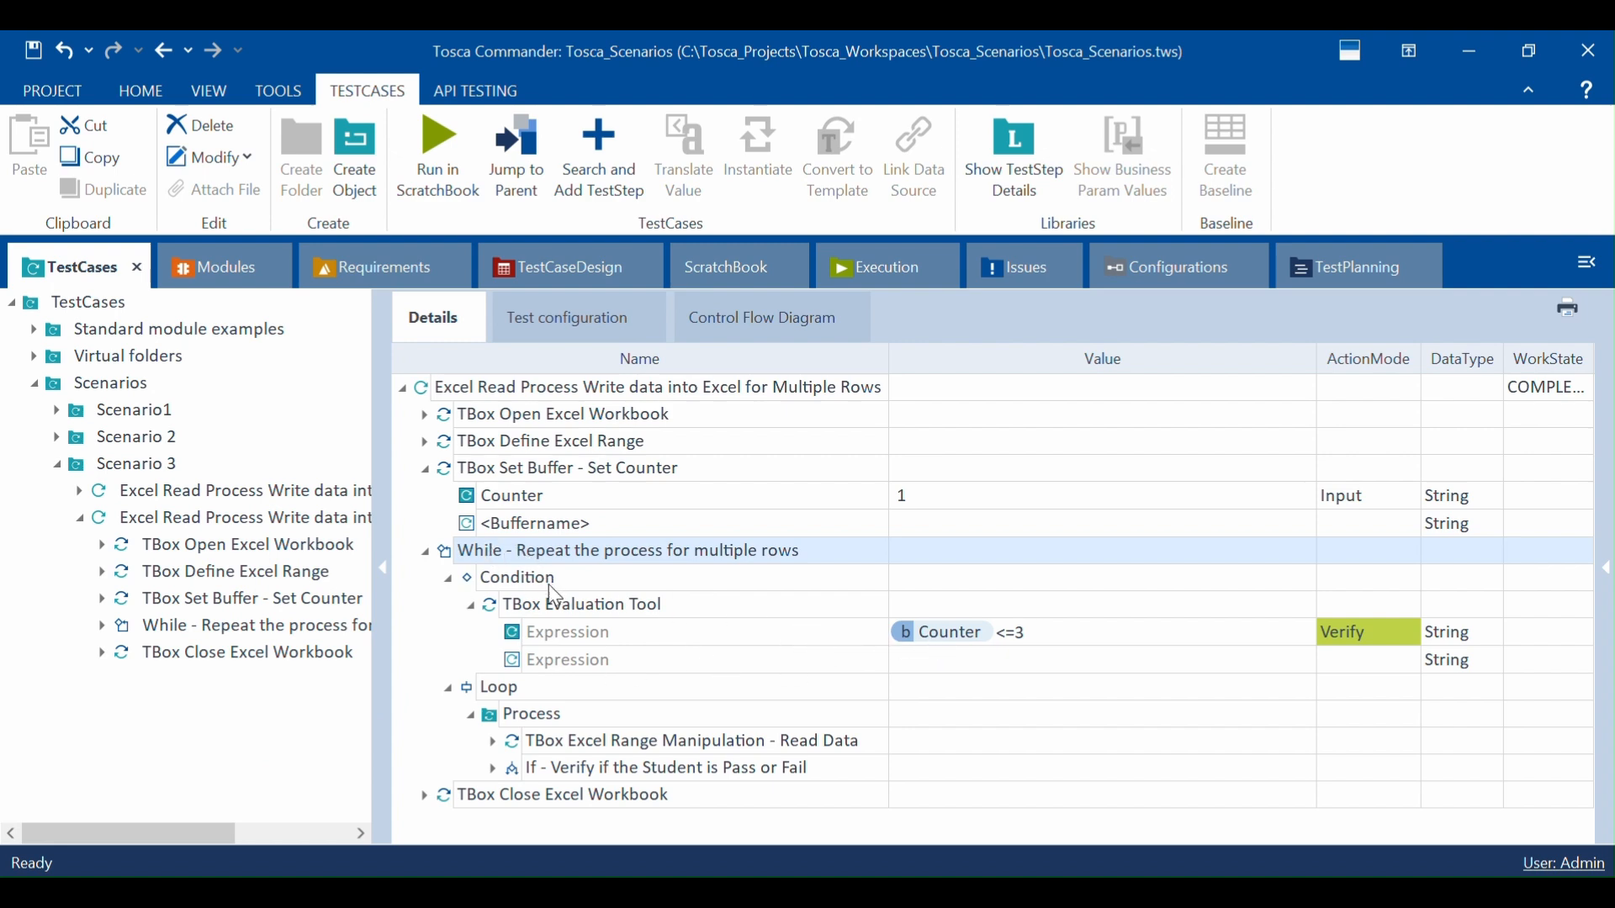
# Step: Compare the While condition and Process folder with the student rows on the Class10 sheet in Excel, and return to Tosca Commander
pyautogui.click(568, 609)
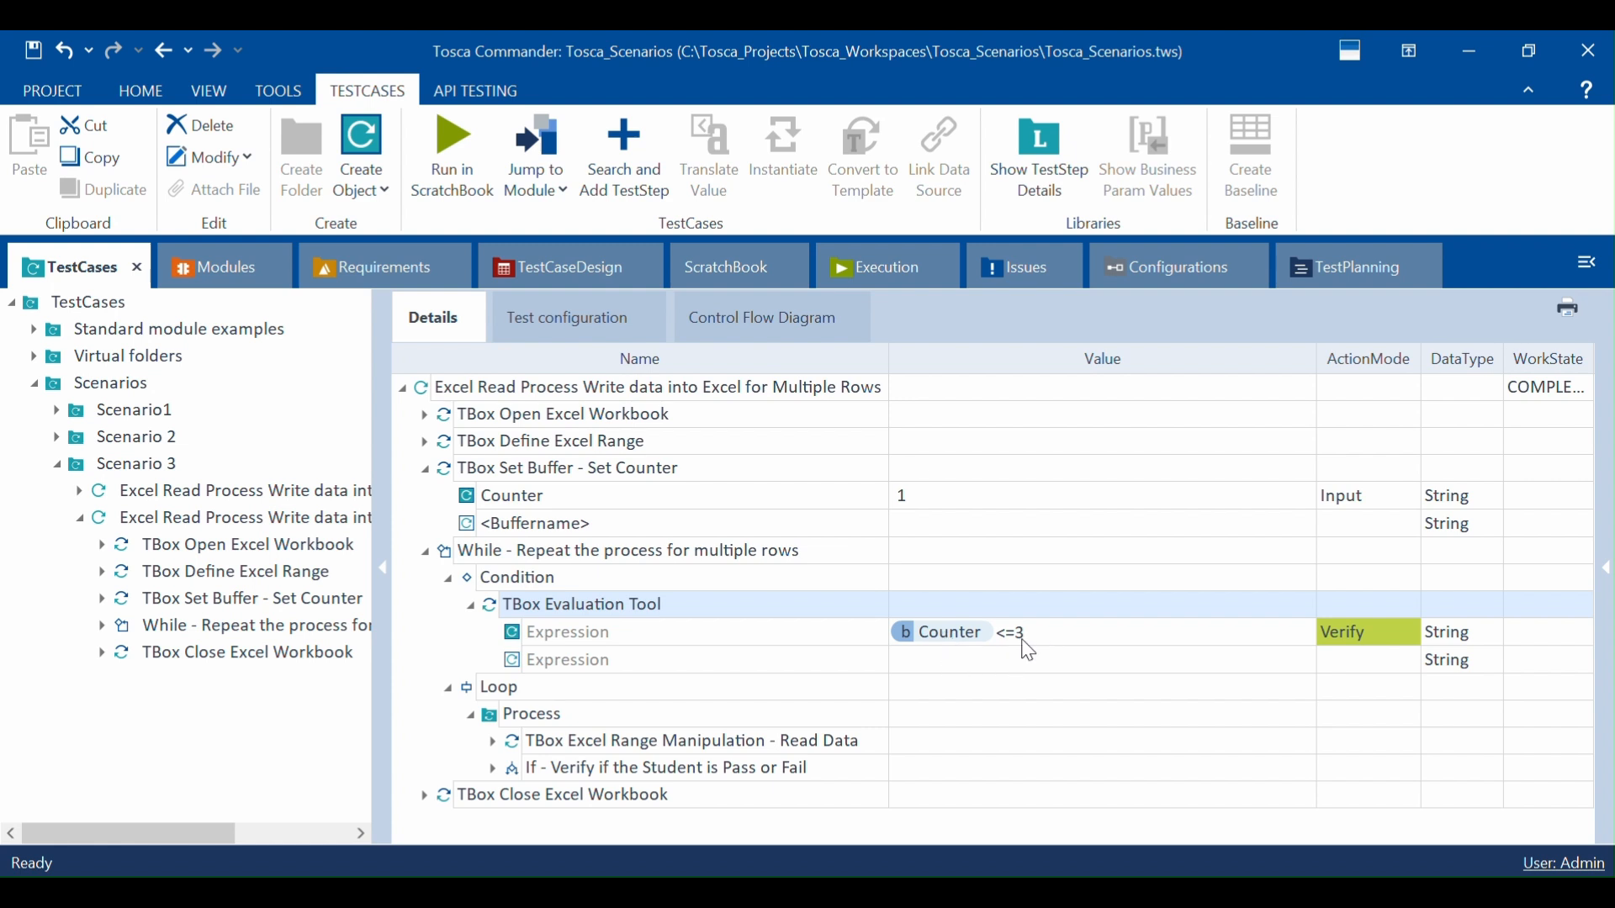
pyautogui.click(558, 717)
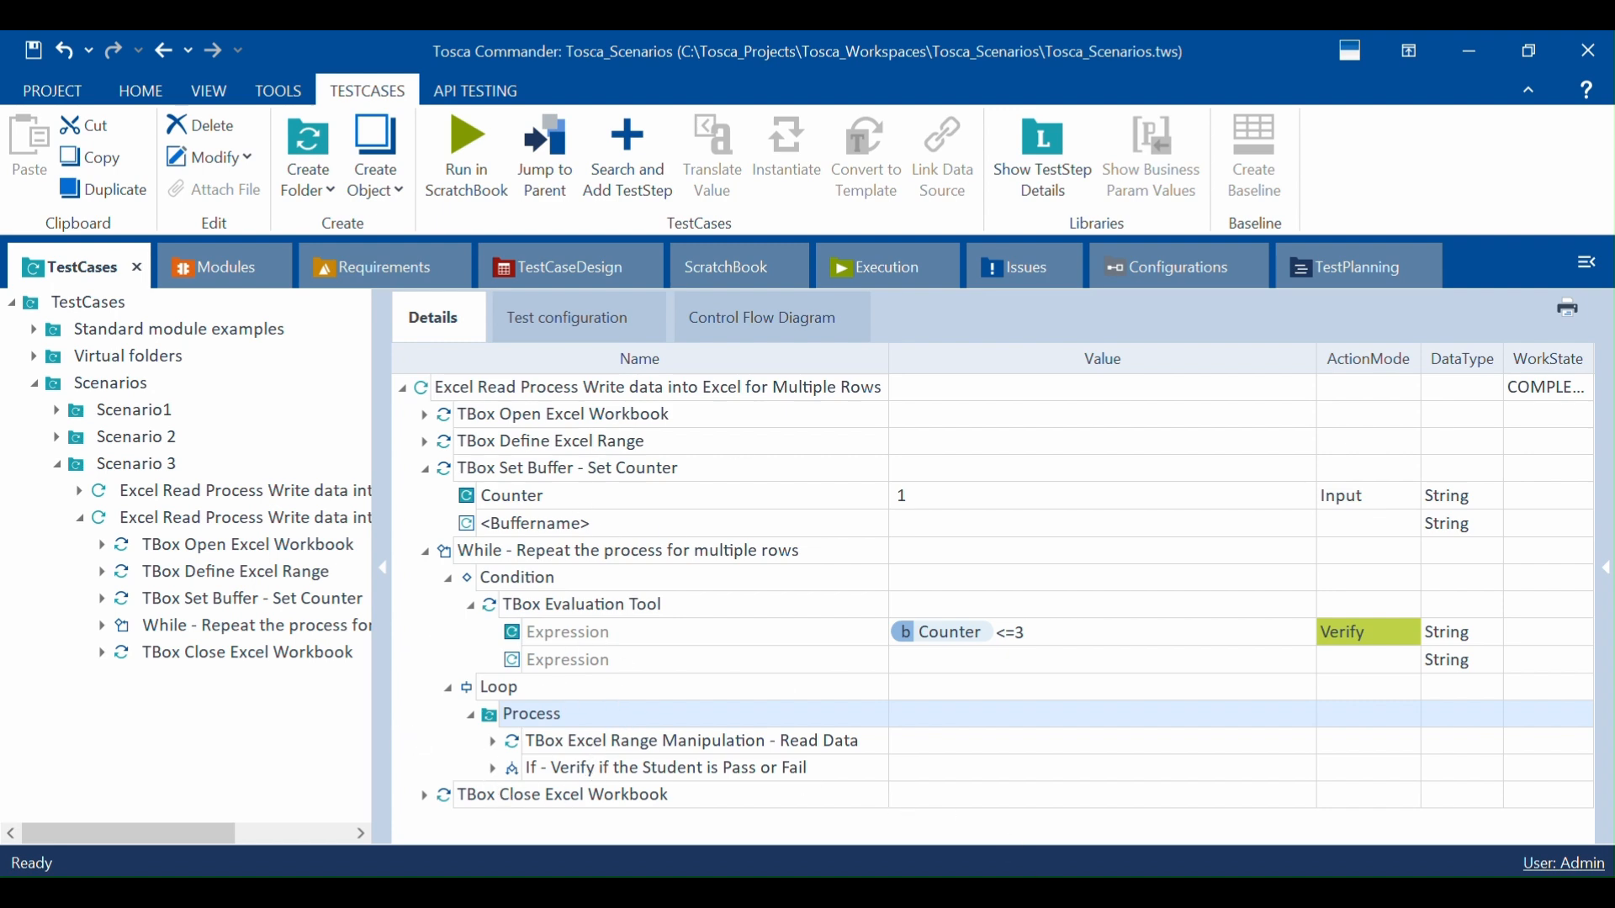
pyautogui.hotkey('alt', 'Tab')
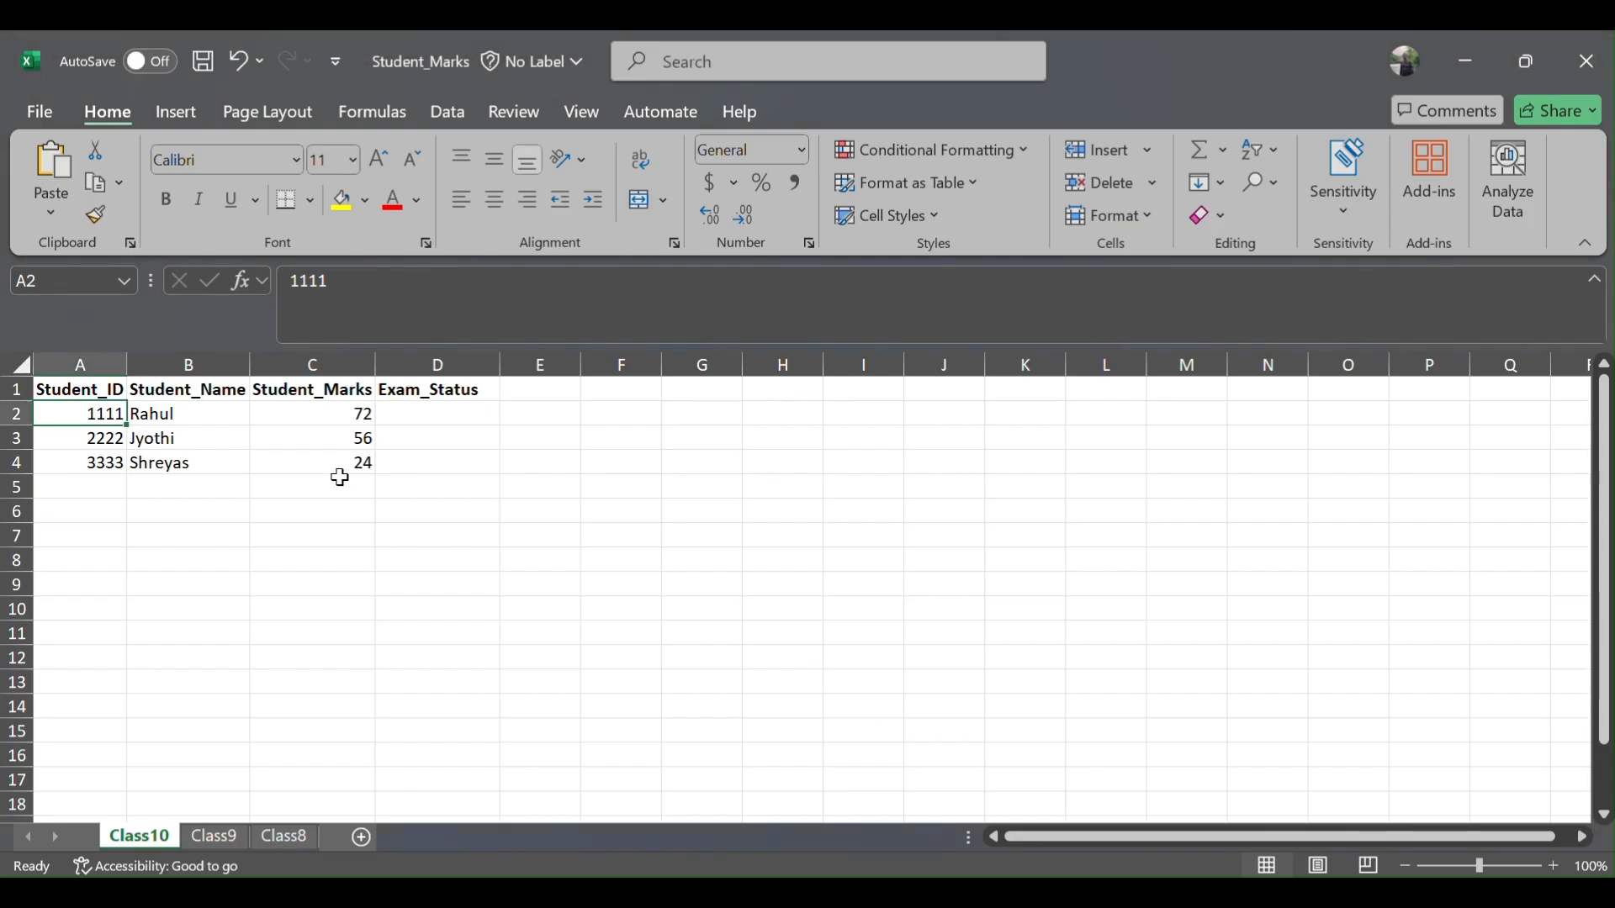
pyautogui.click(15, 415)
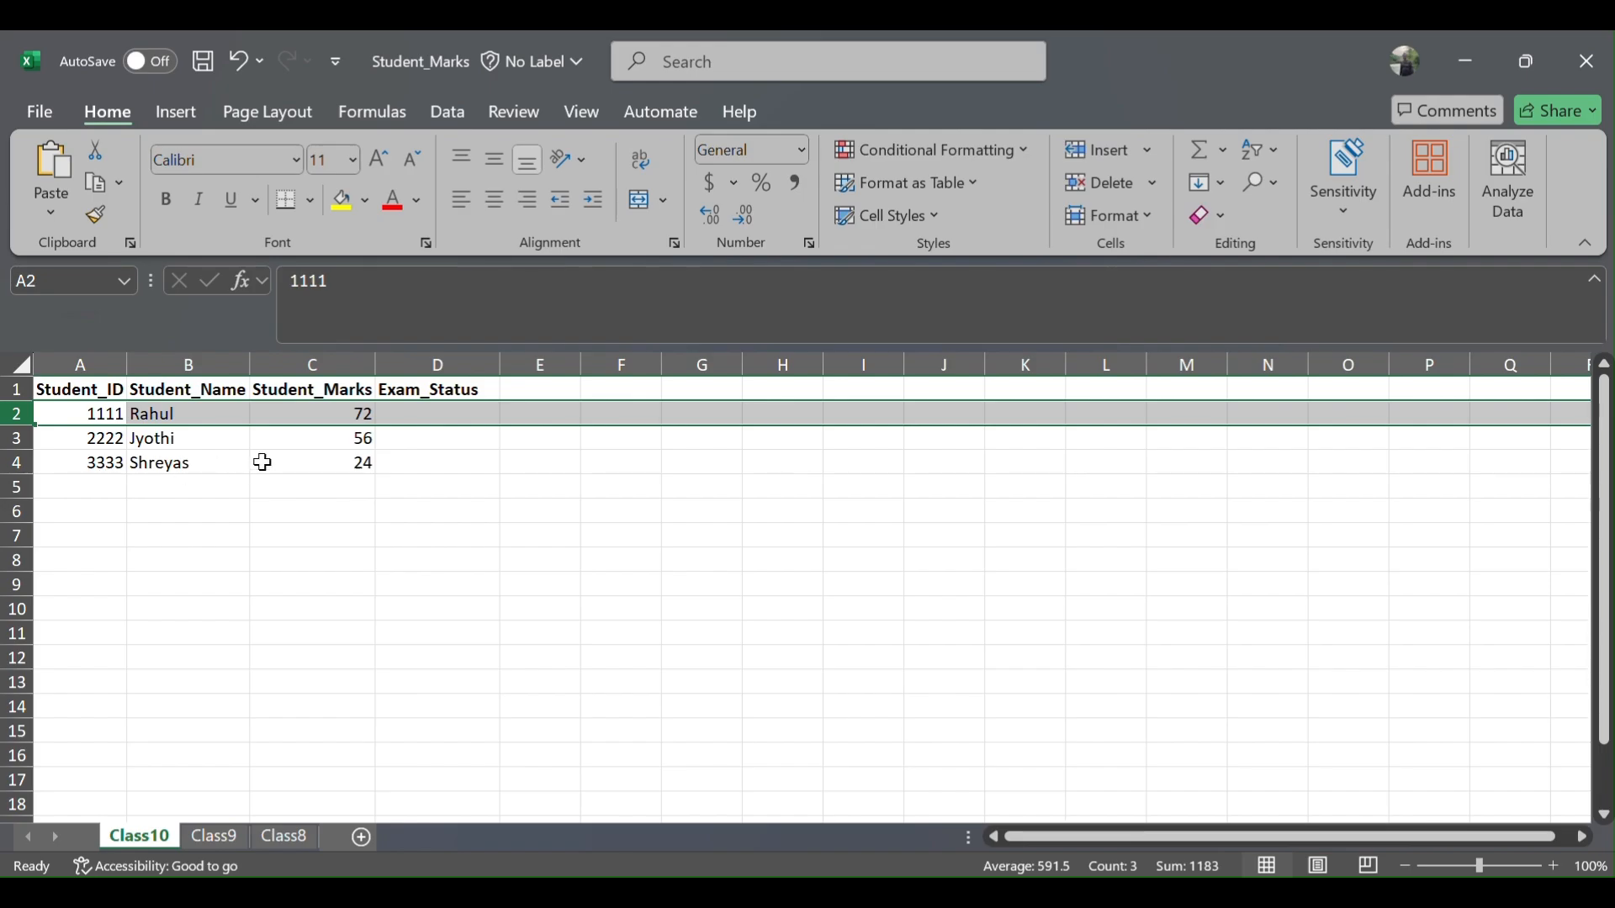
pyautogui.hotkey('alt', 'Tab')
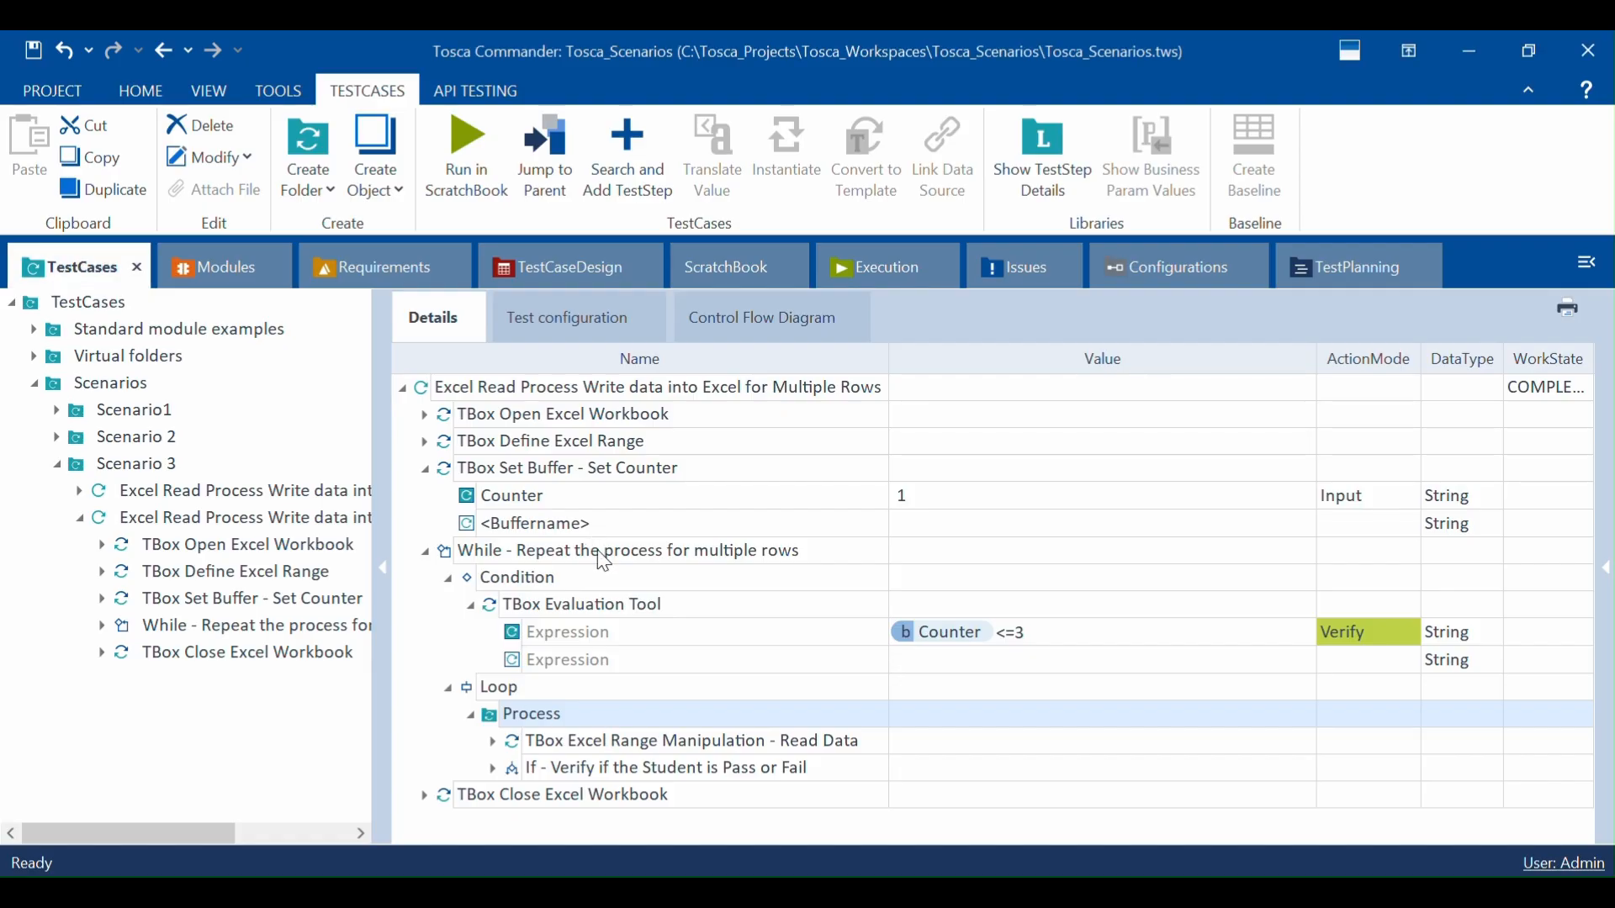
pyautogui.hotkey('alt', 'Tab')
pyautogui.hotkey('alt', 'Tab')
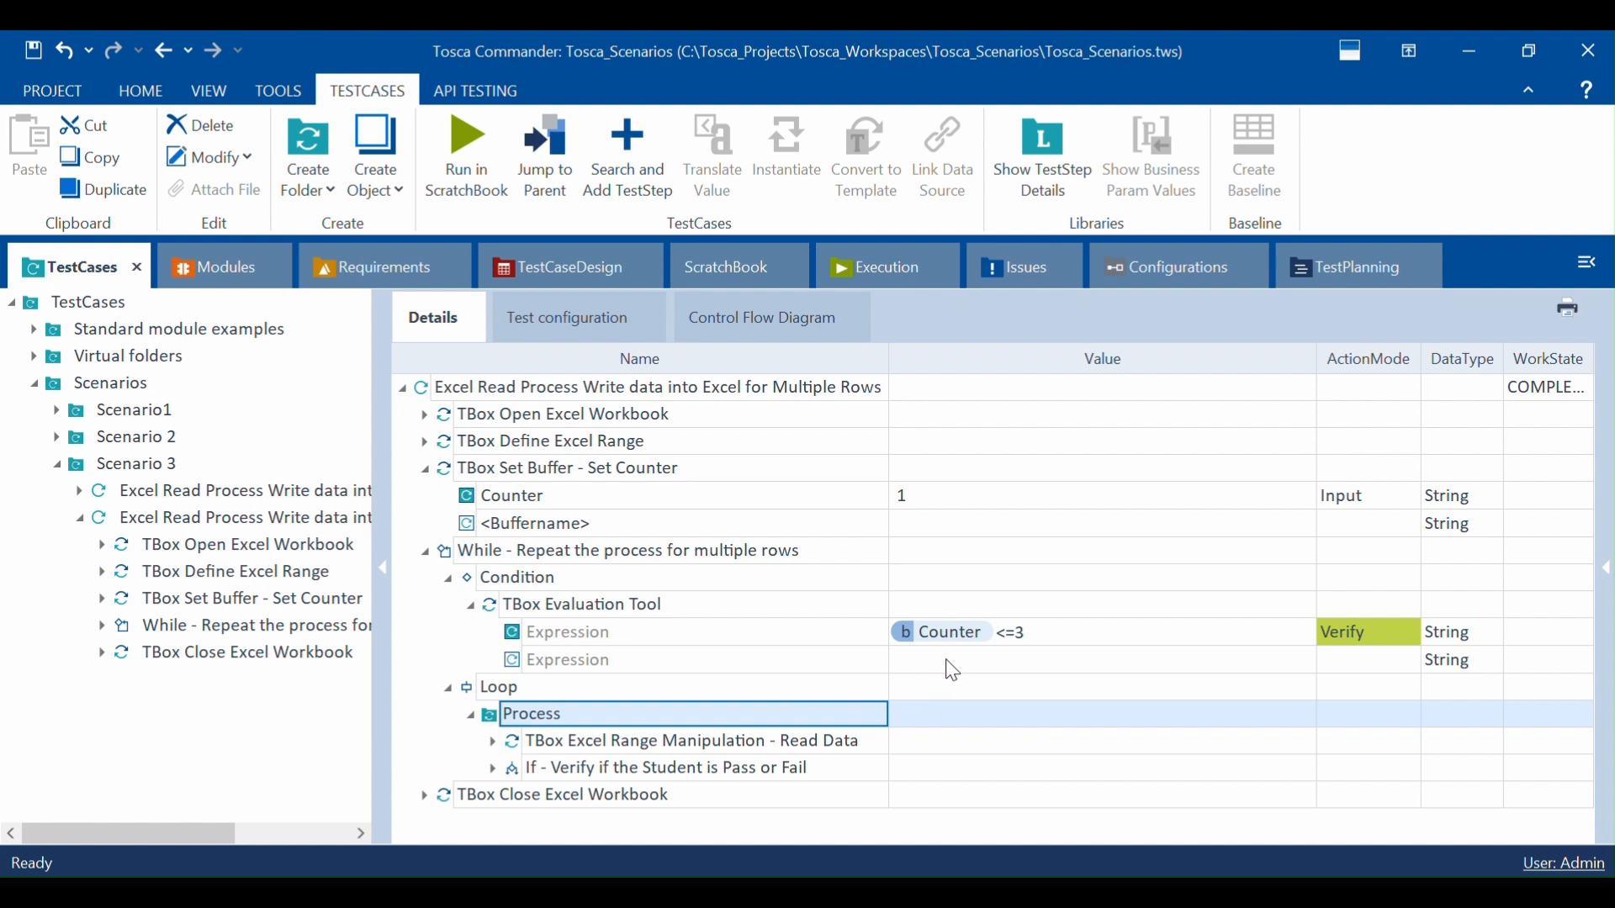
pyautogui.click(482, 578)
pyautogui.click(486, 555)
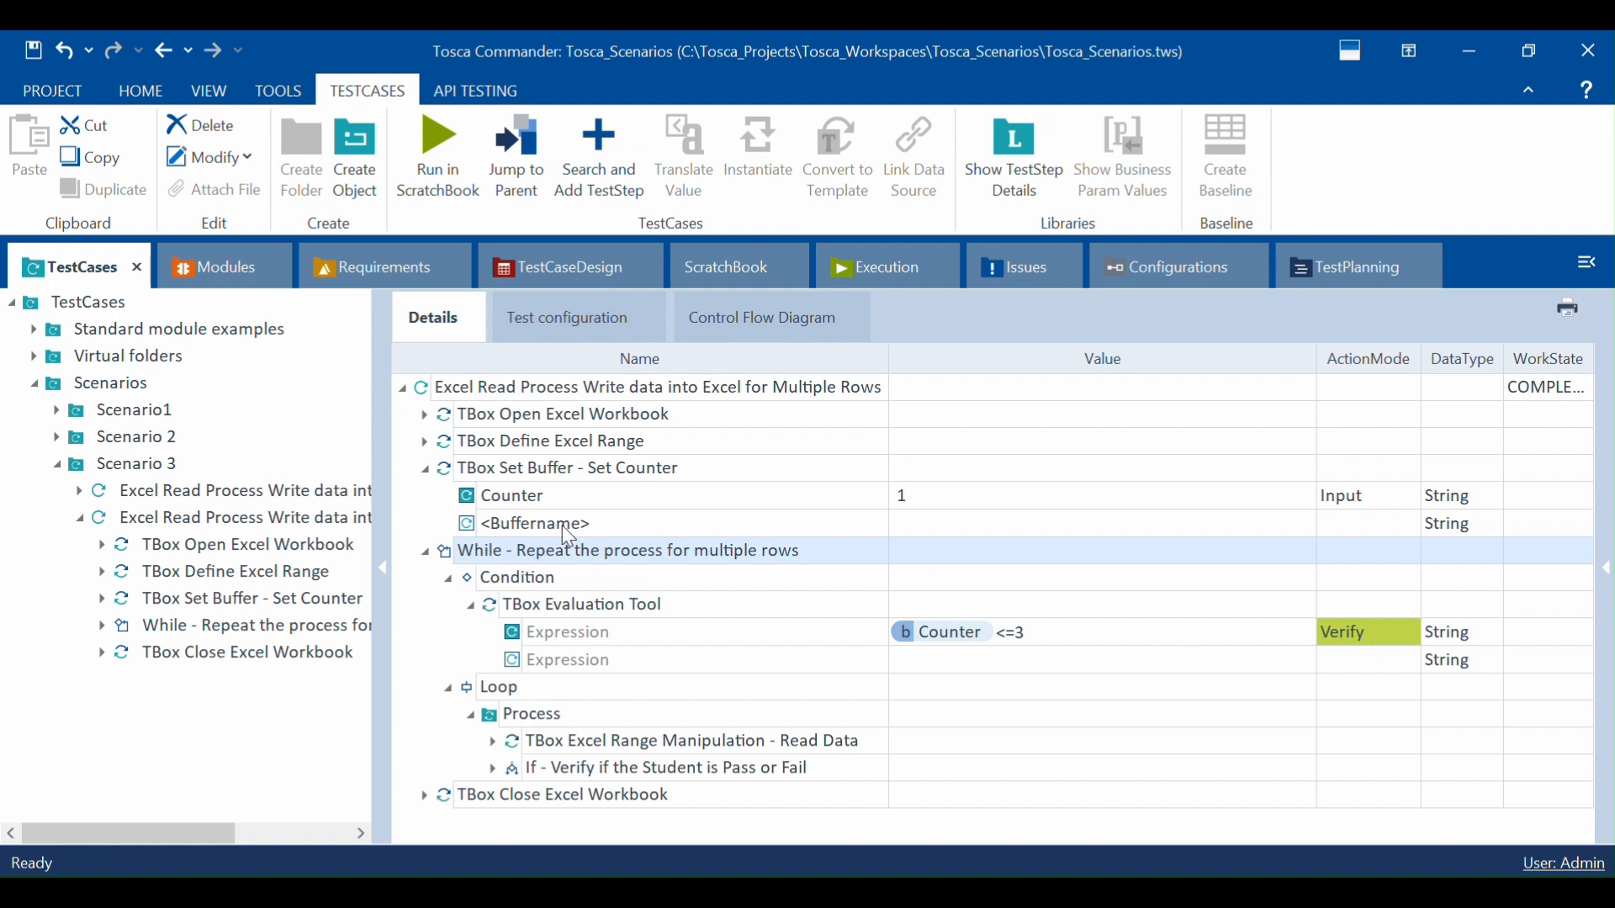
# Step: Examine the While statement's MaximumRepetitions property, and recheck its Condition expression and Process folder
pyautogui.click(444, 562)
pyautogui.click(1604, 574)
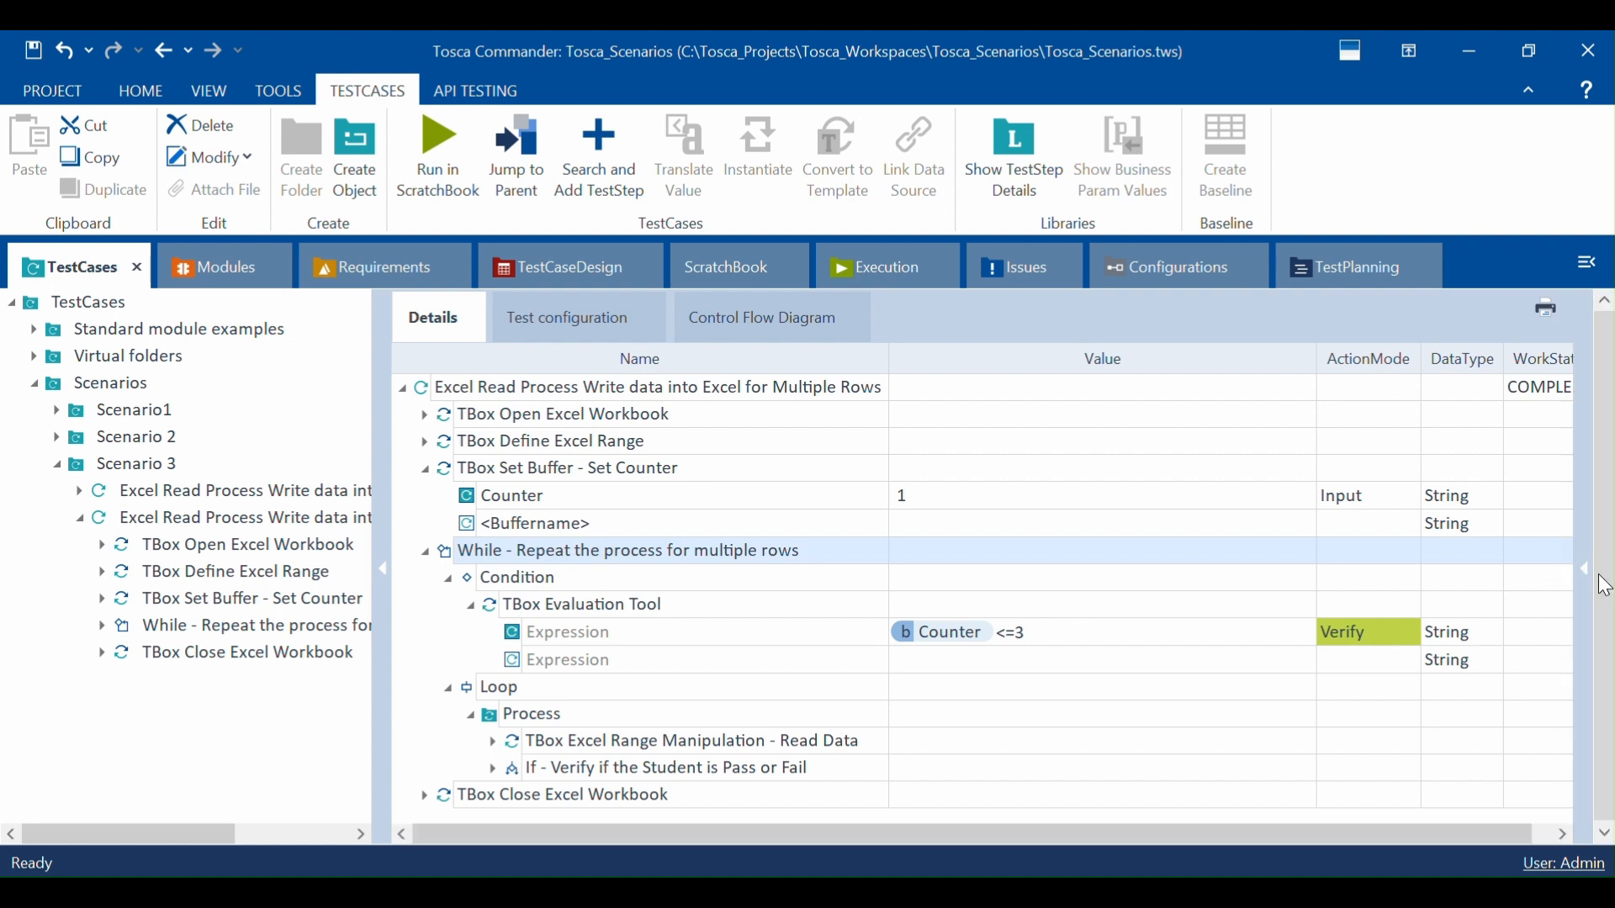
pyautogui.click(1586, 572)
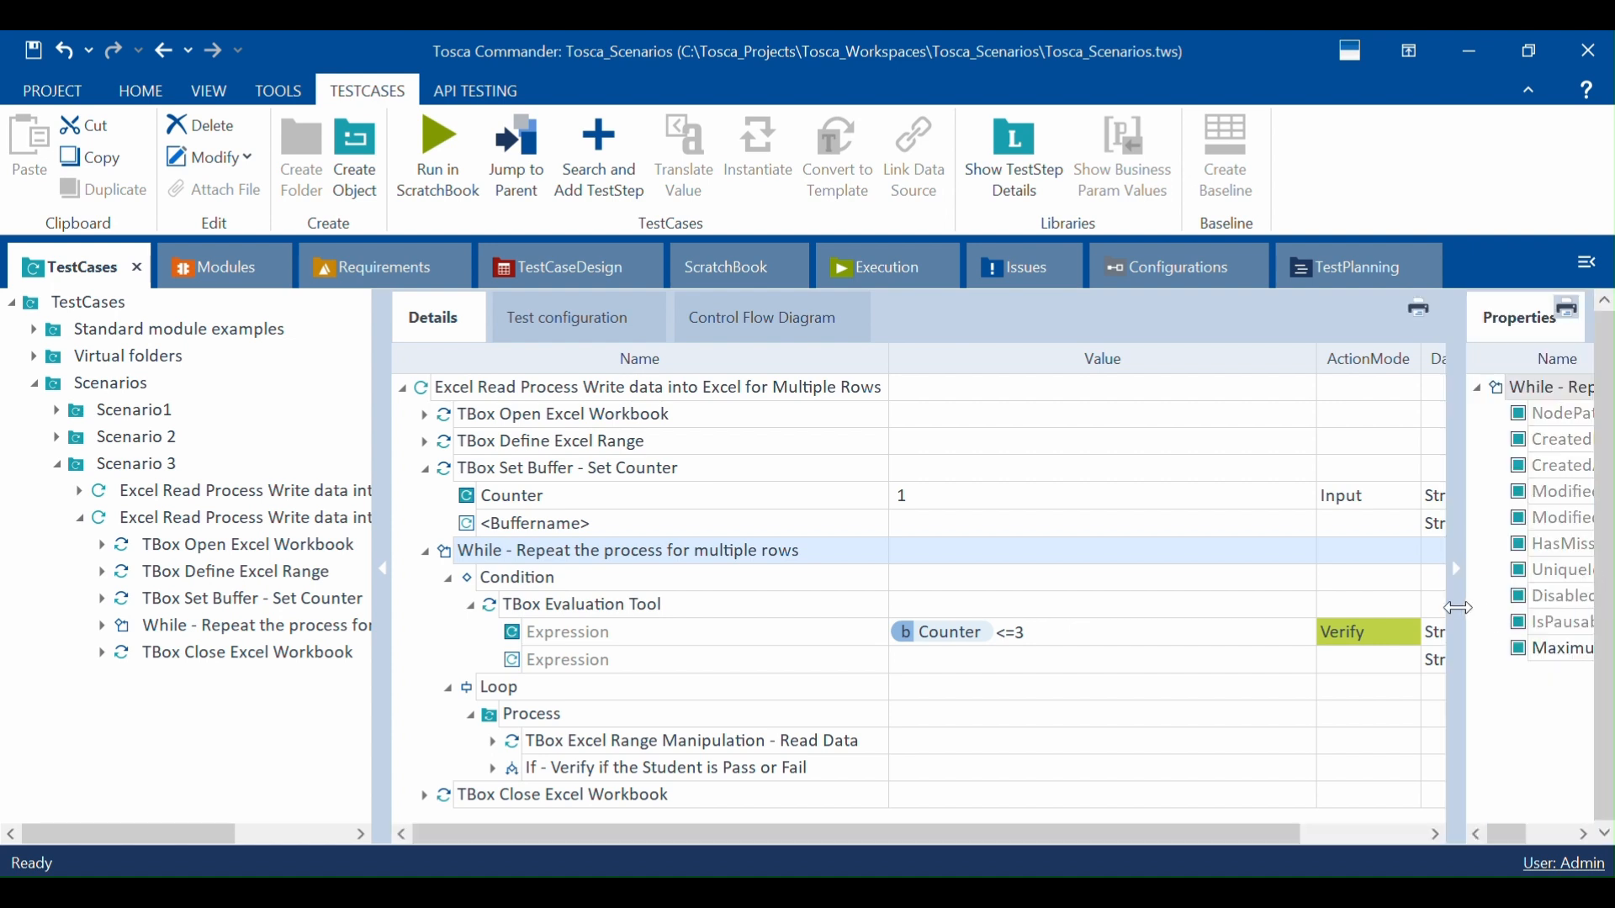
pyautogui.moveTo(1459, 607); pyautogui.dragTo(1114, 633)
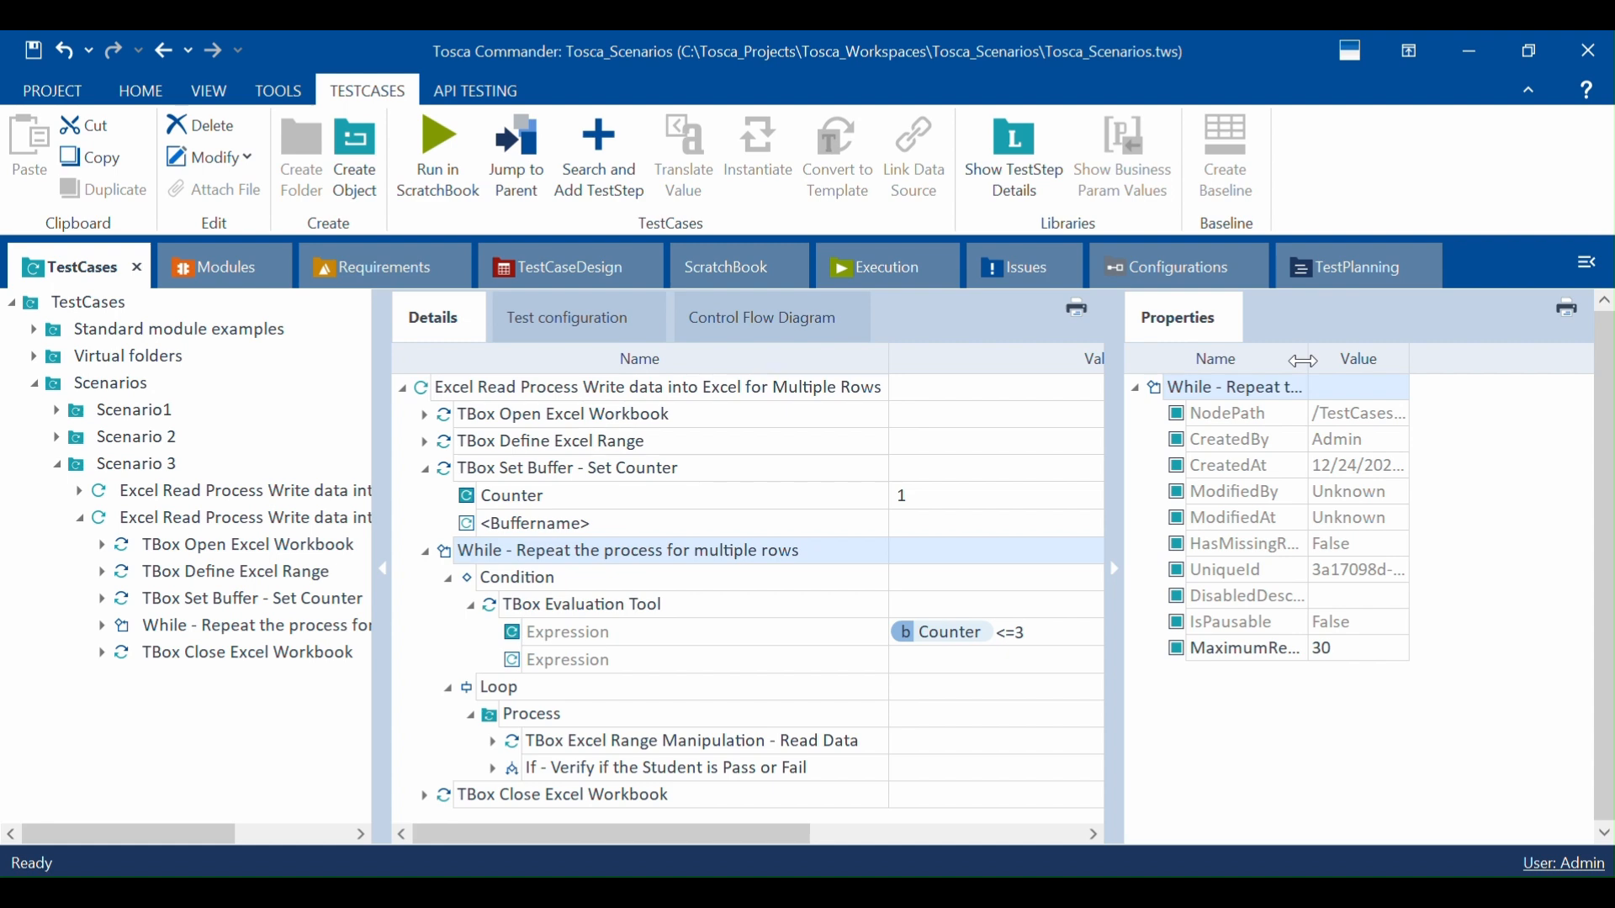
pyautogui.moveTo(1303, 360); pyautogui.dragTo(1408, 361)
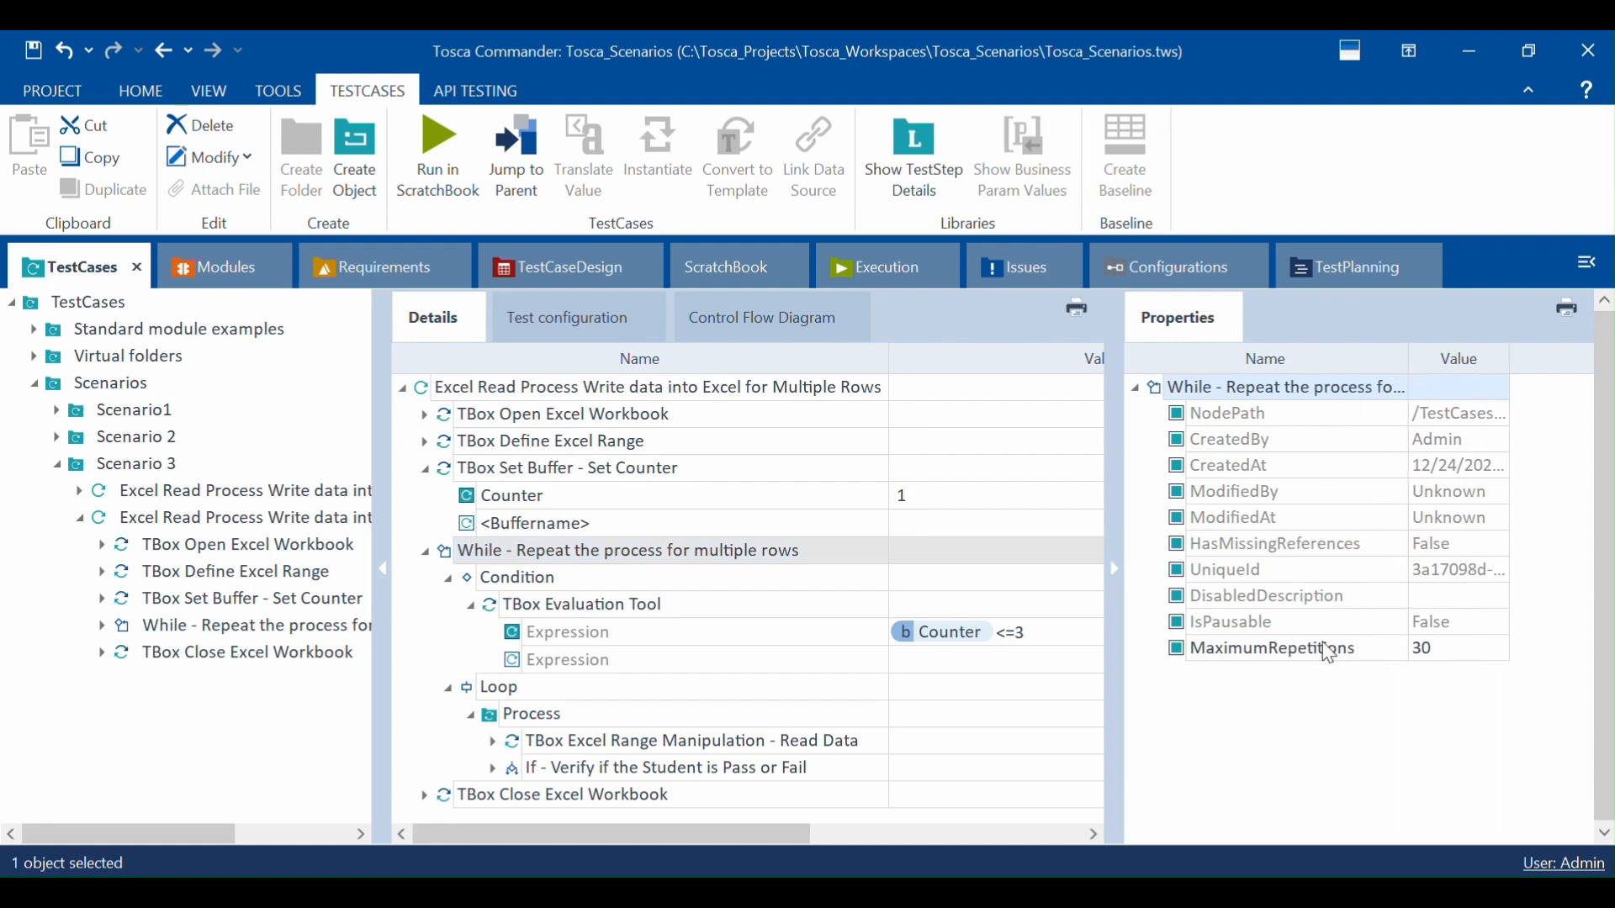
pyautogui.click(1423, 664)
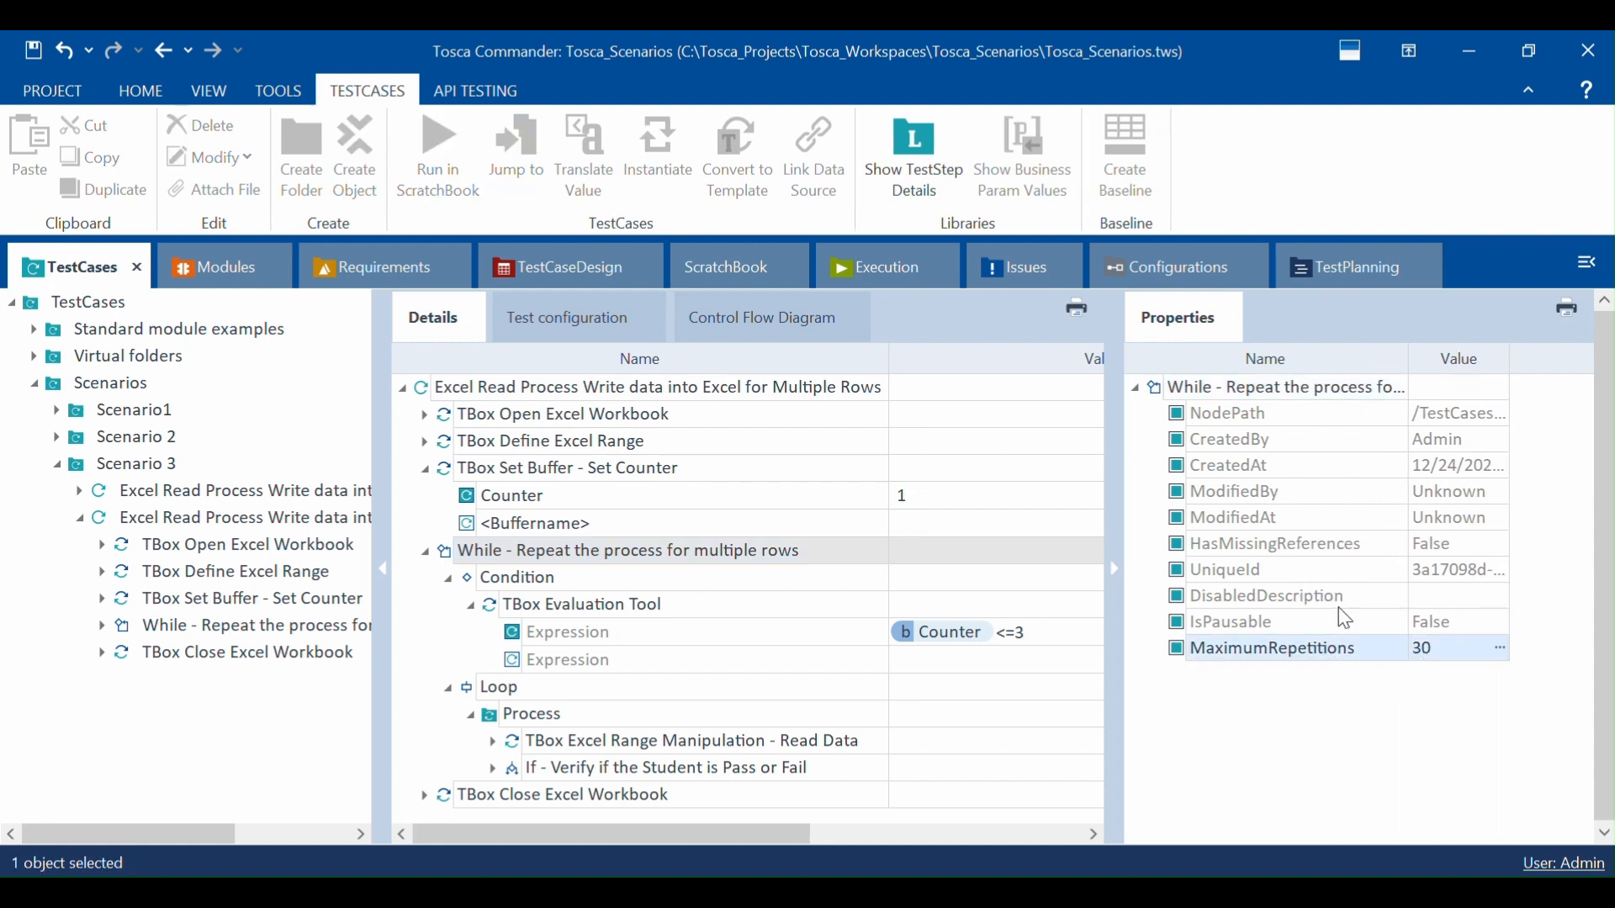
pyautogui.click(1117, 582)
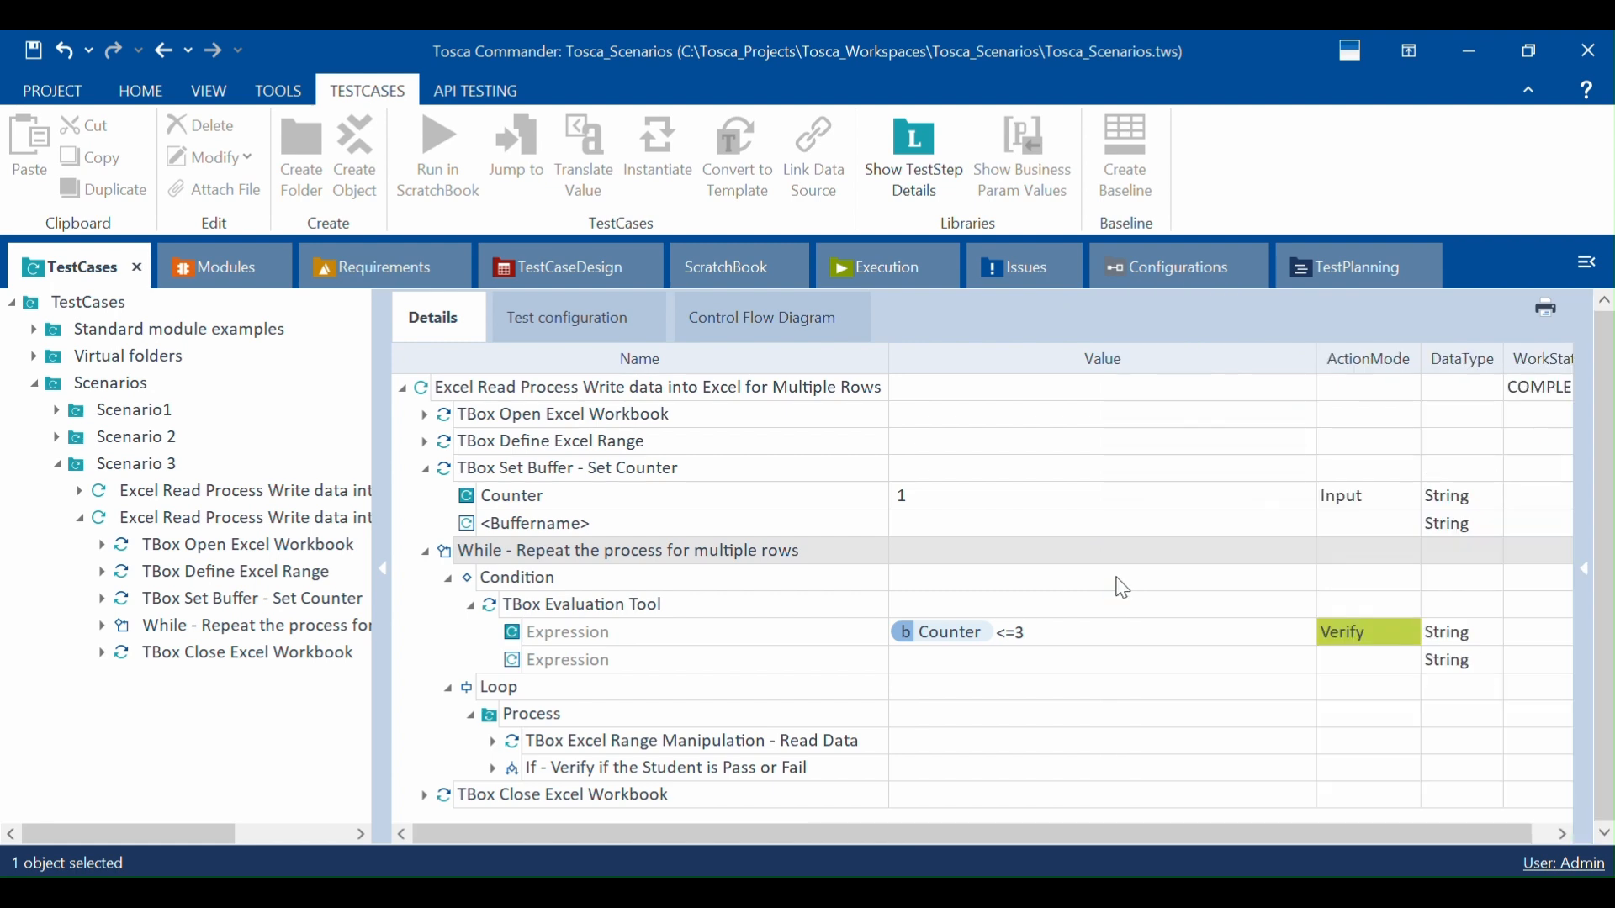
pyautogui.click(466, 560)
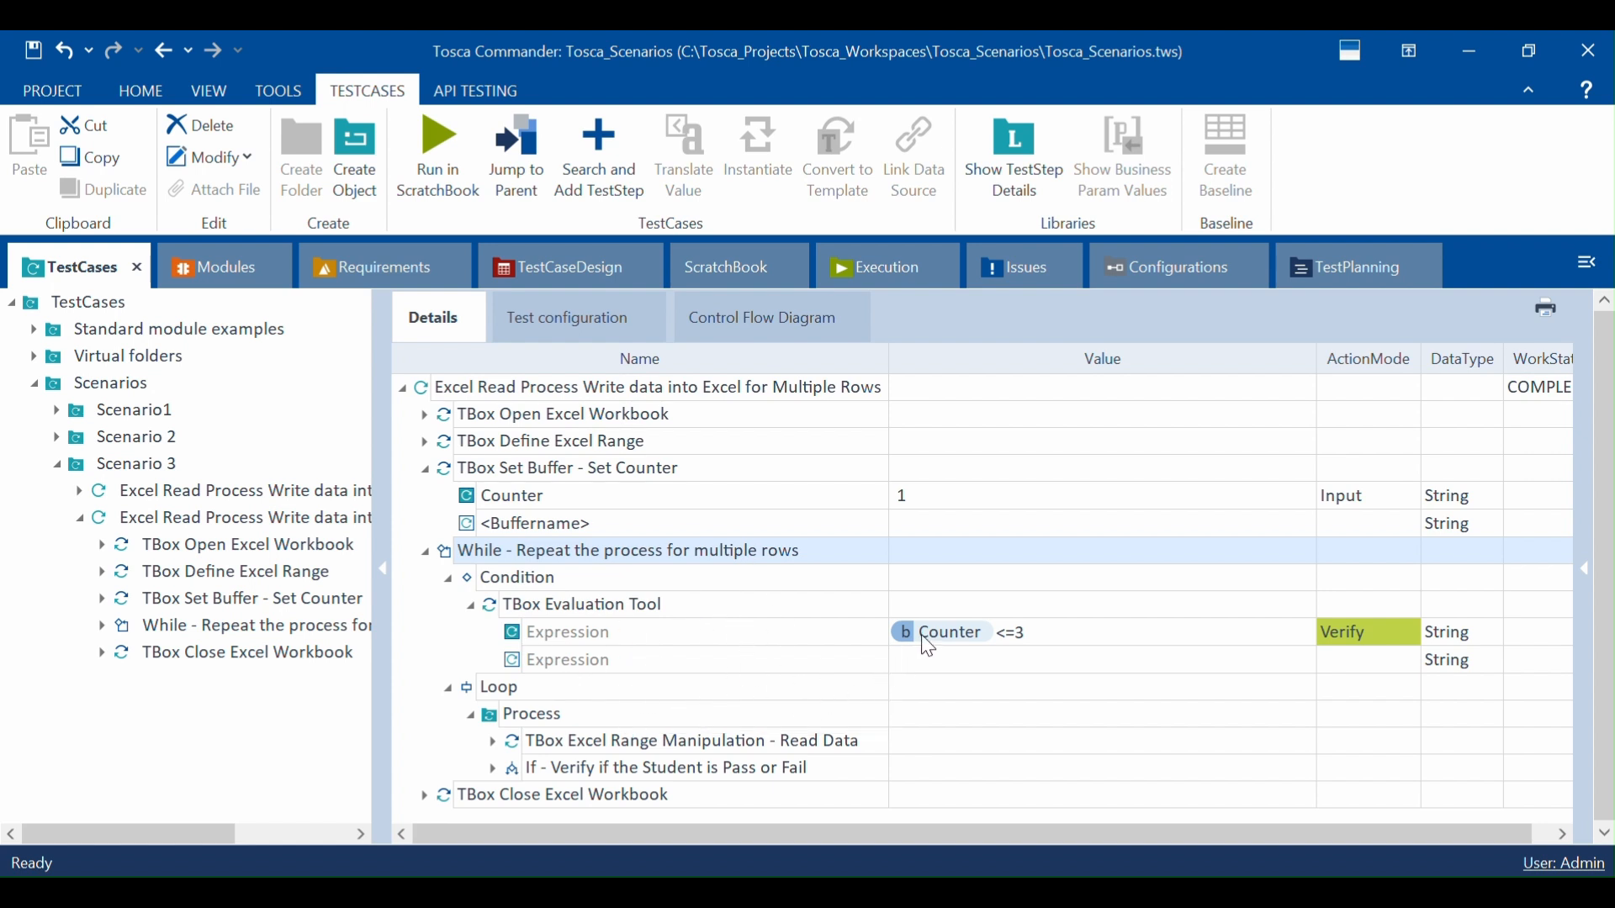
pyautogui.click(945, 639)
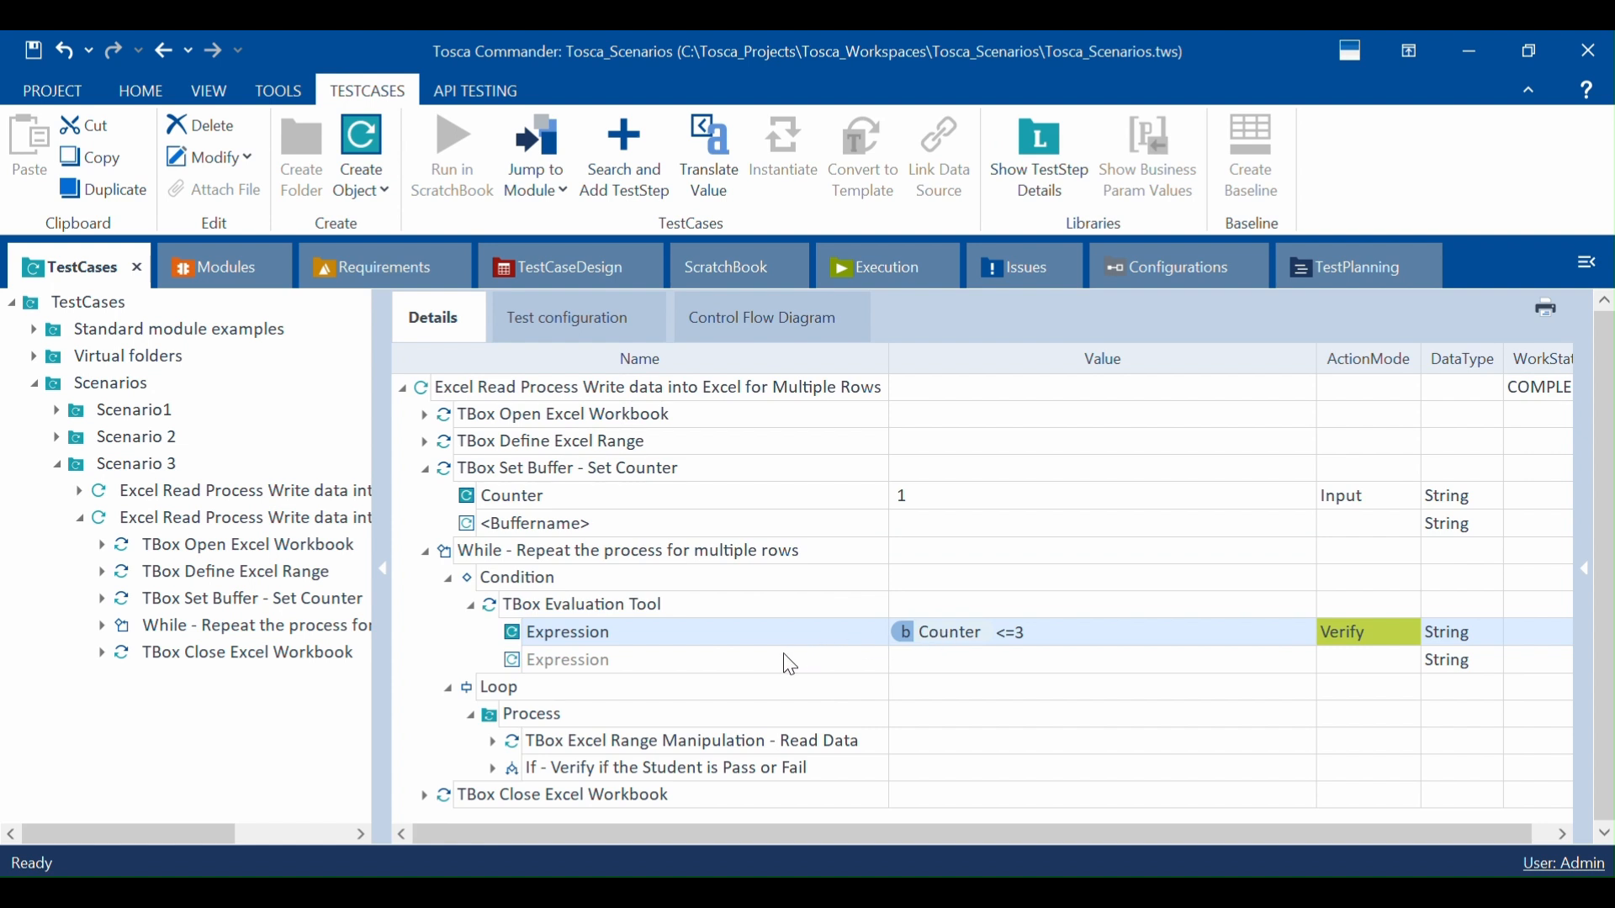
pyautogui.click(549, 724)
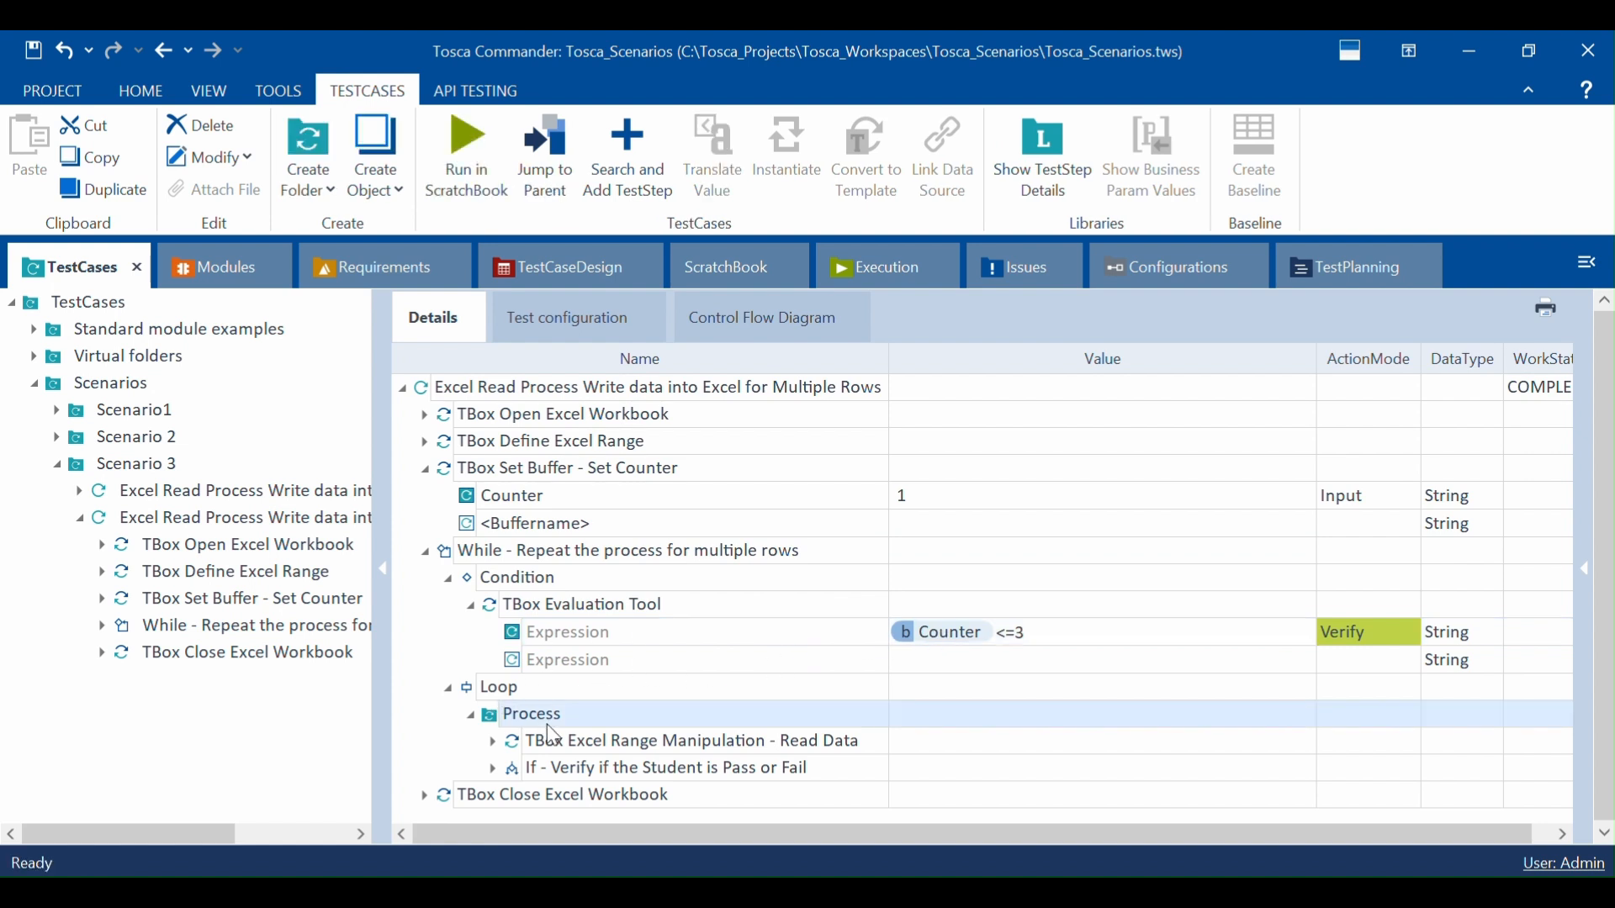
# Step: Copy the TBox Set Buffer - Set Counter step into the While statement's Loop
pyautogui.click(472, 717)
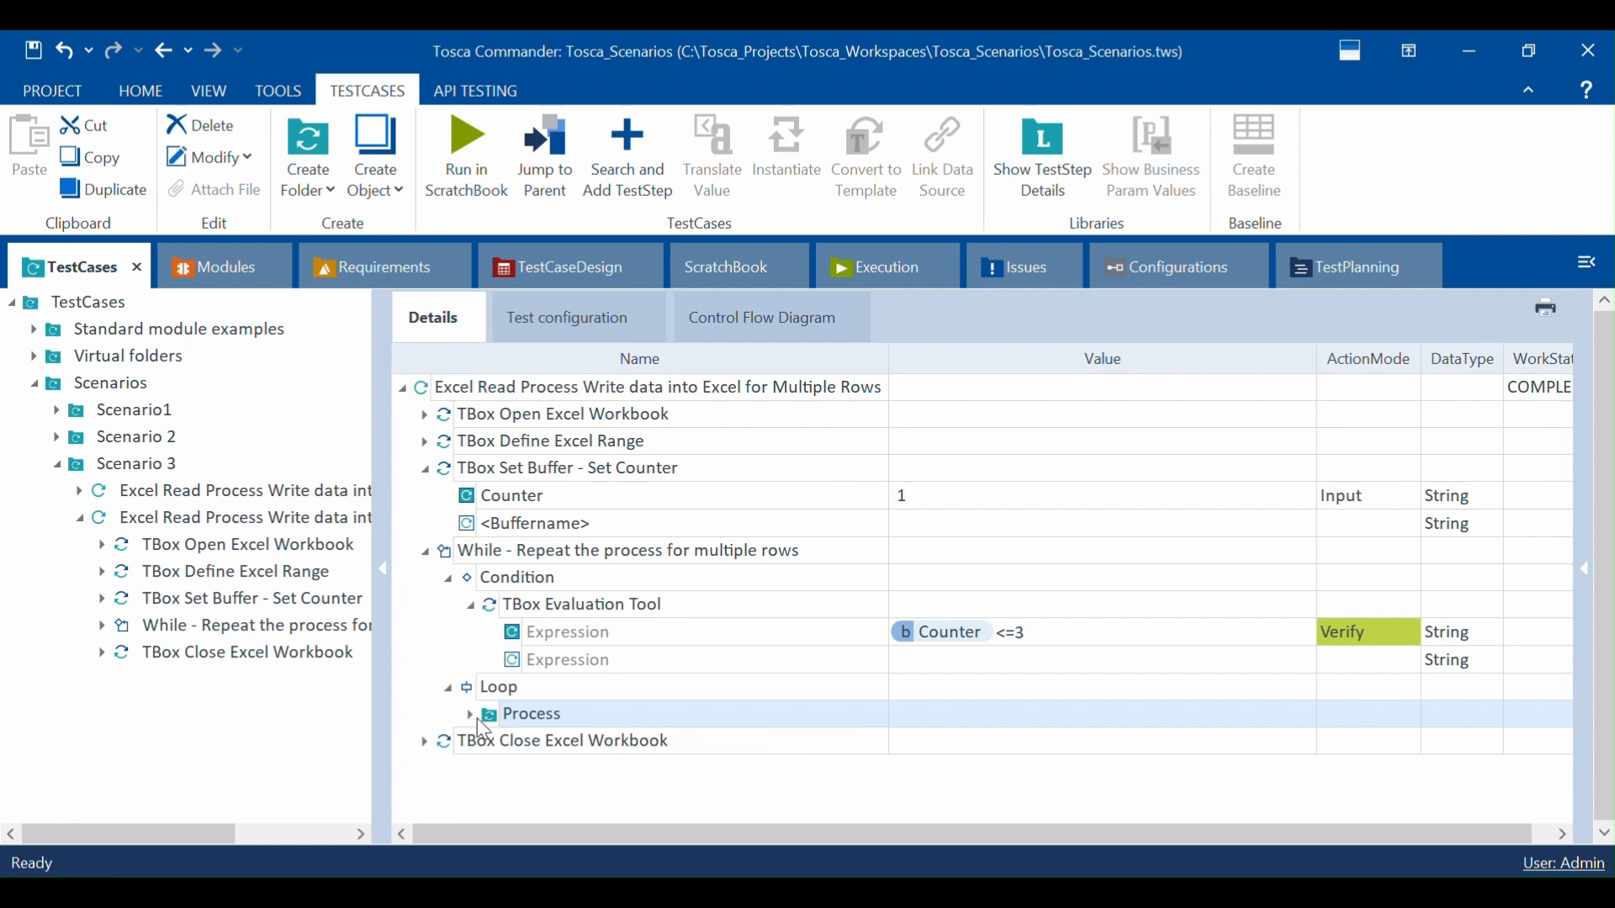
pyautogui.click(591, 475)
pyautogui.hotkey('ctrl', 'c')
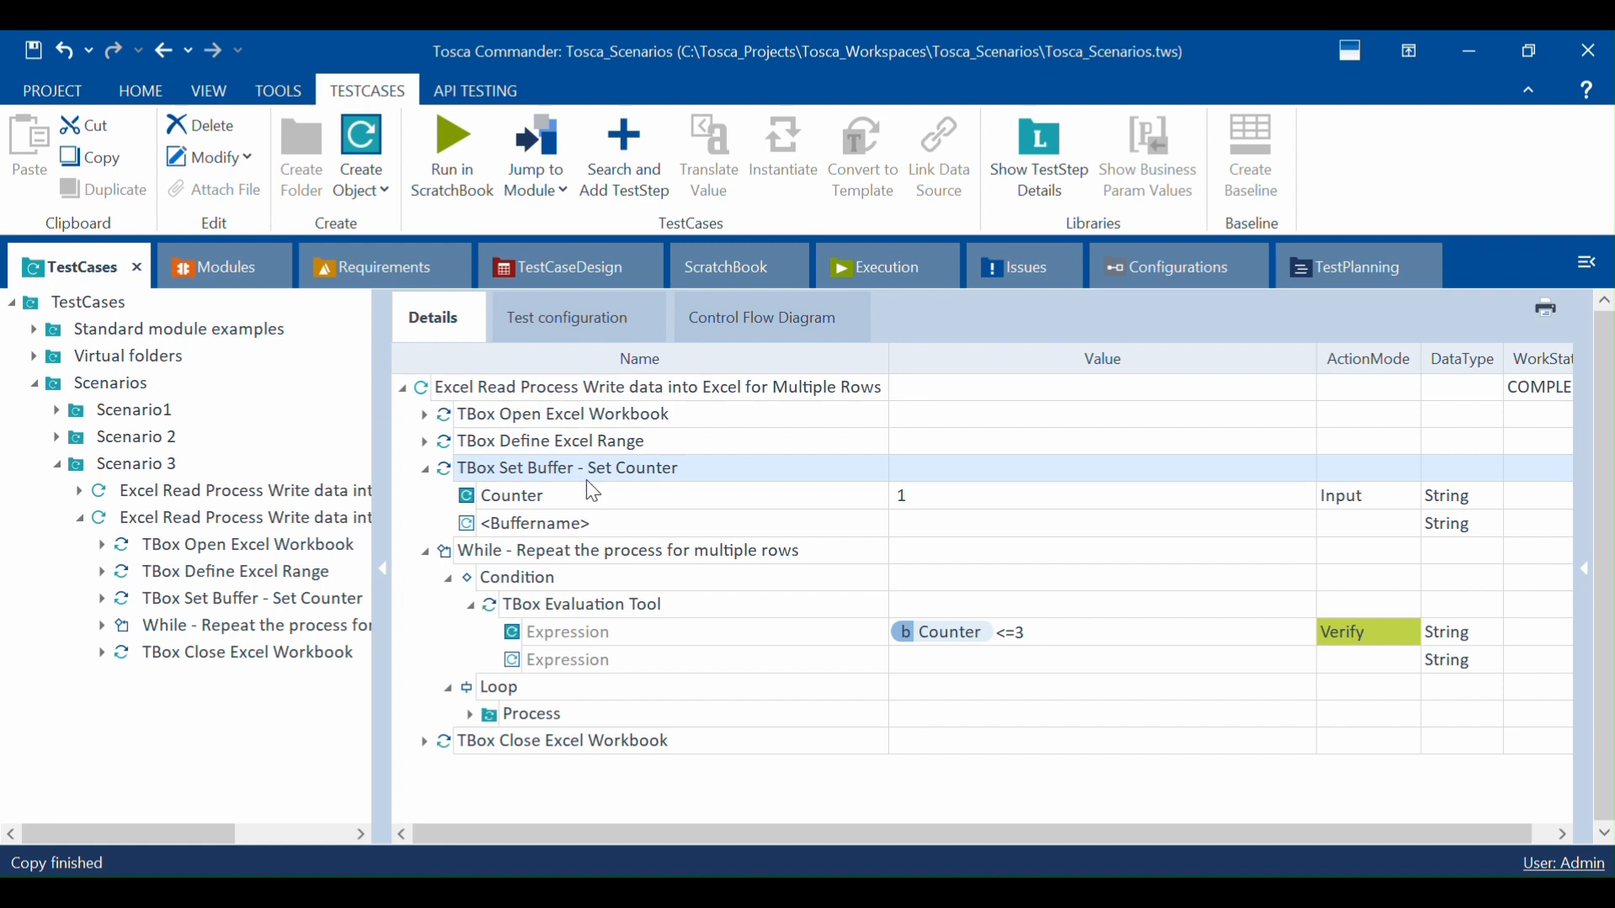
pyautogui.click(496, 687)
pyautogui.hotkey('ctrl', 'v')
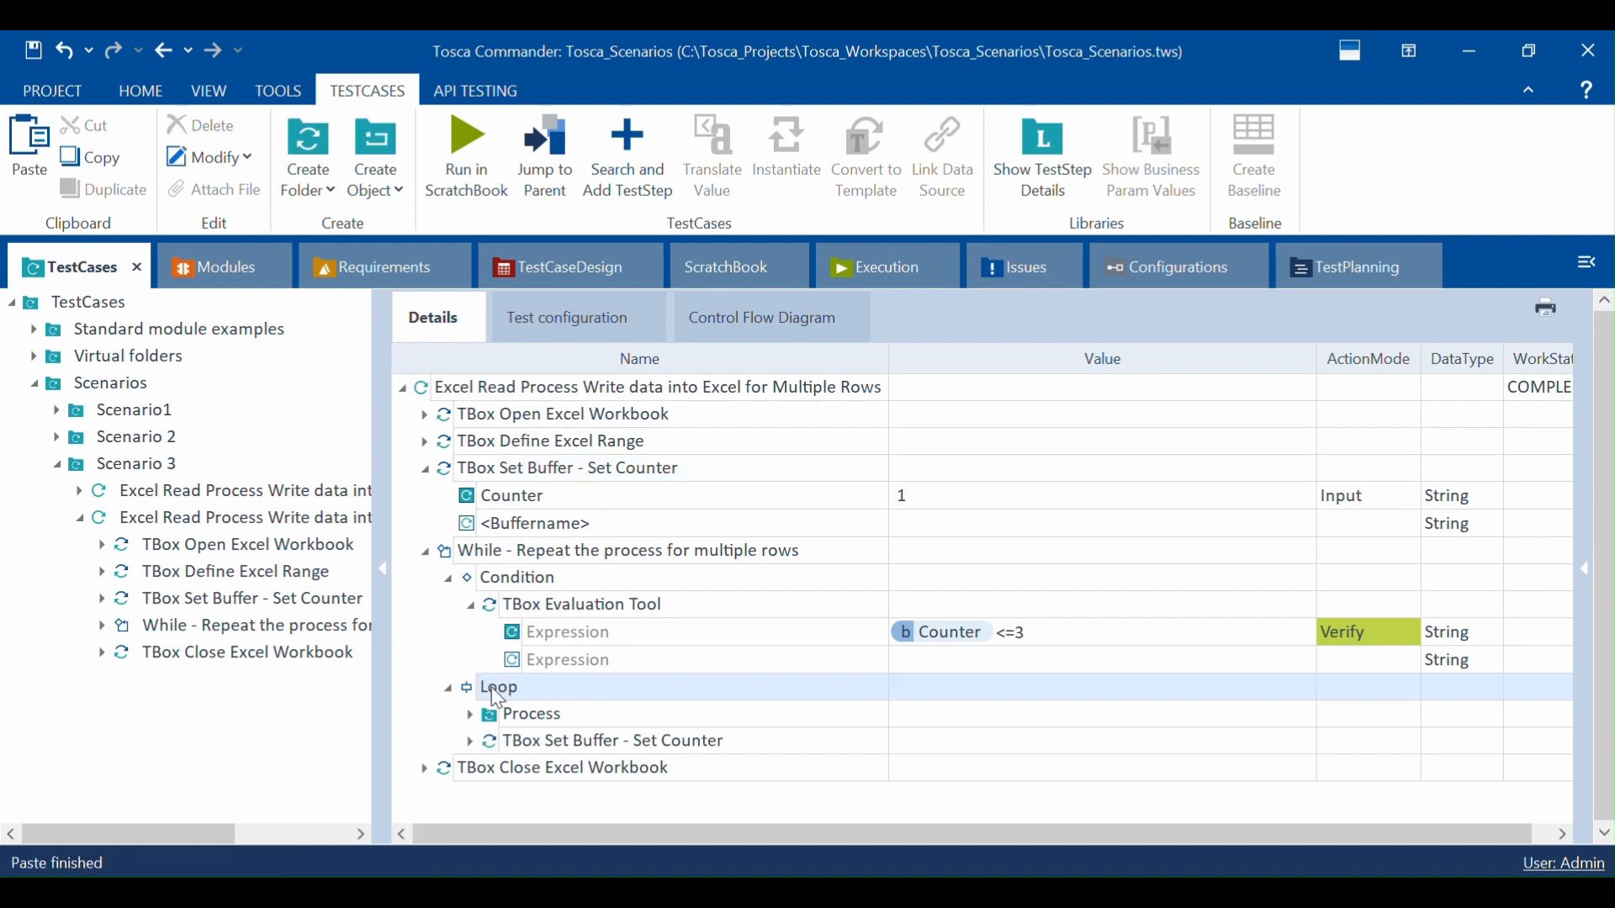
# Step: Rename the copied Set Counter step inside the Loop to TBox Set Buffer - Increment Counter
pyautogui.click(472, 743)
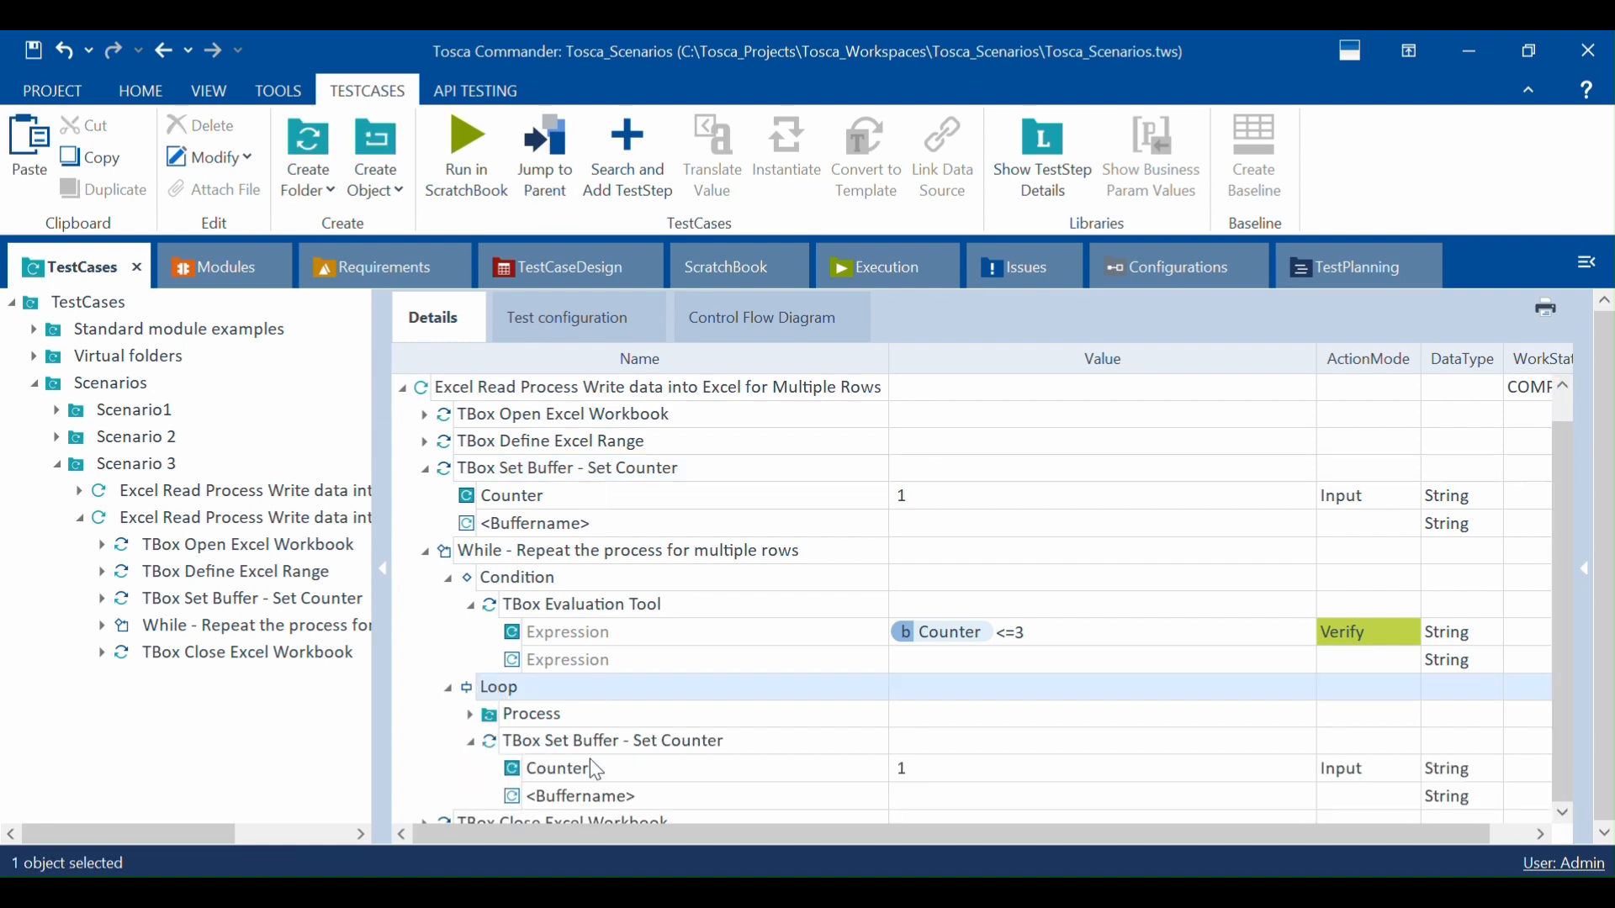
pyautogui.scroll(-1, 594, 762)
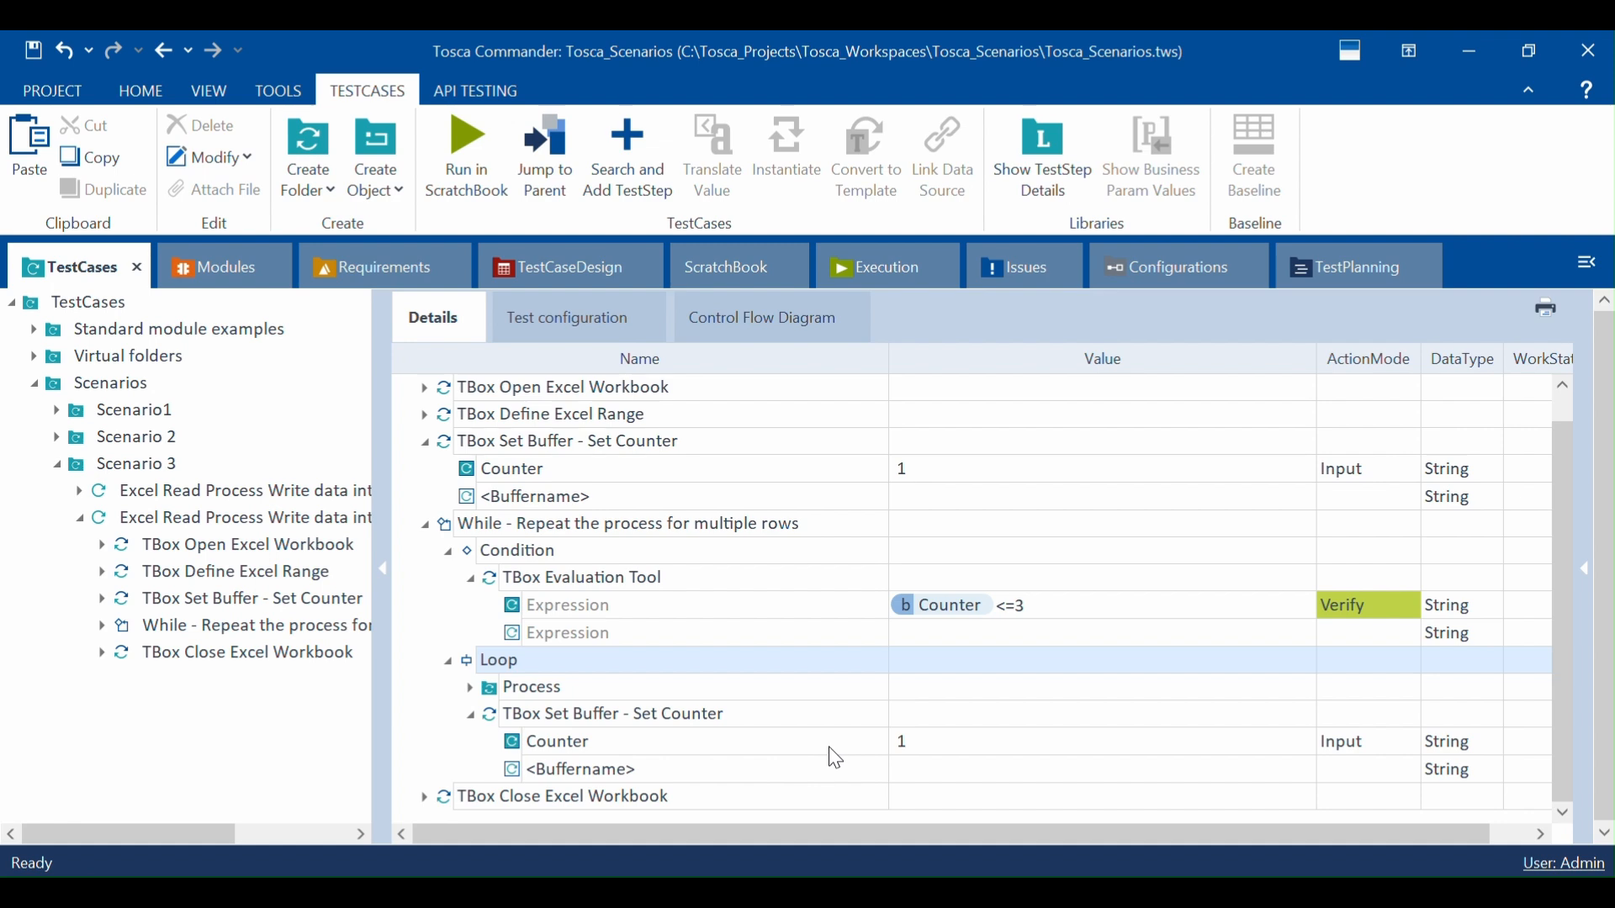
pyautogui.click(724, 753)
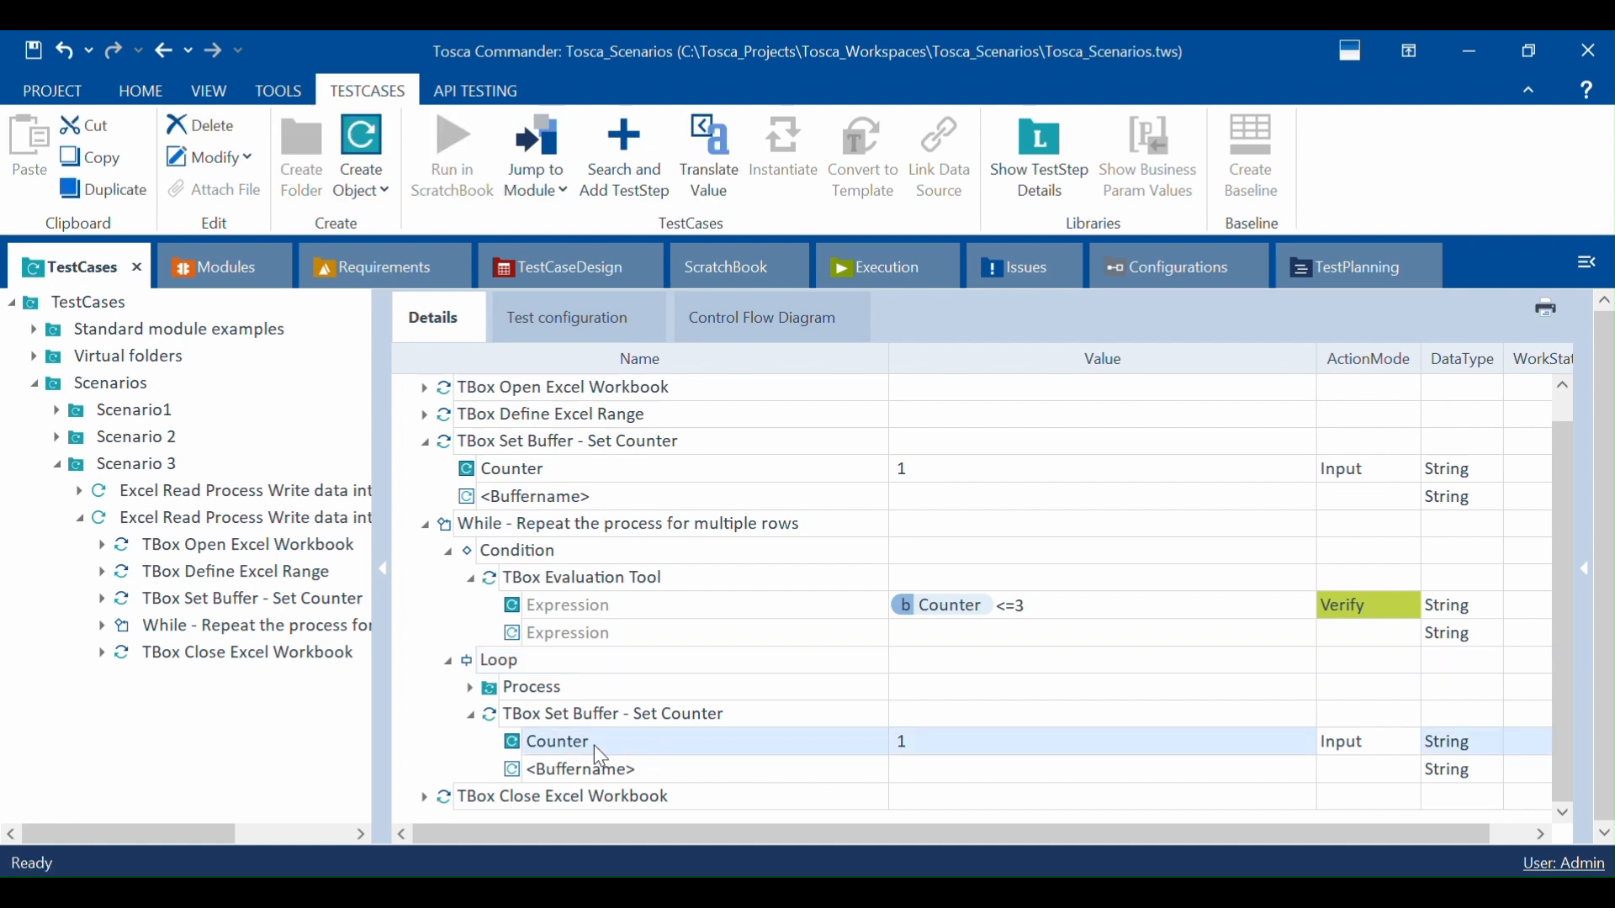
pyautogui.doubleClick(644, 715)
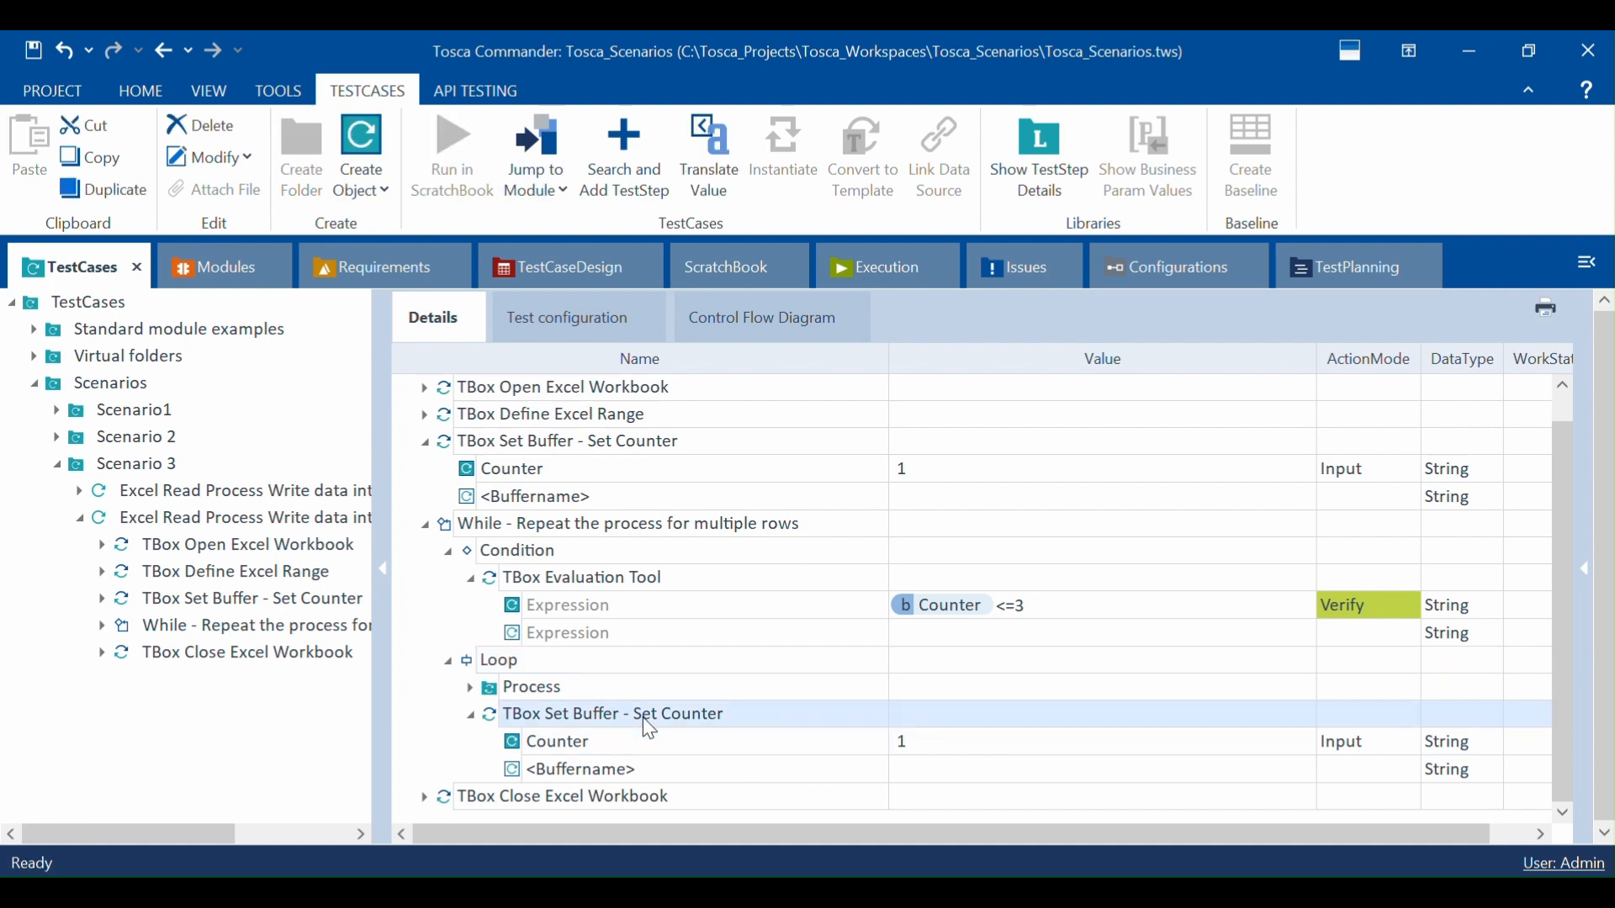
pyautogui.write('Increment')
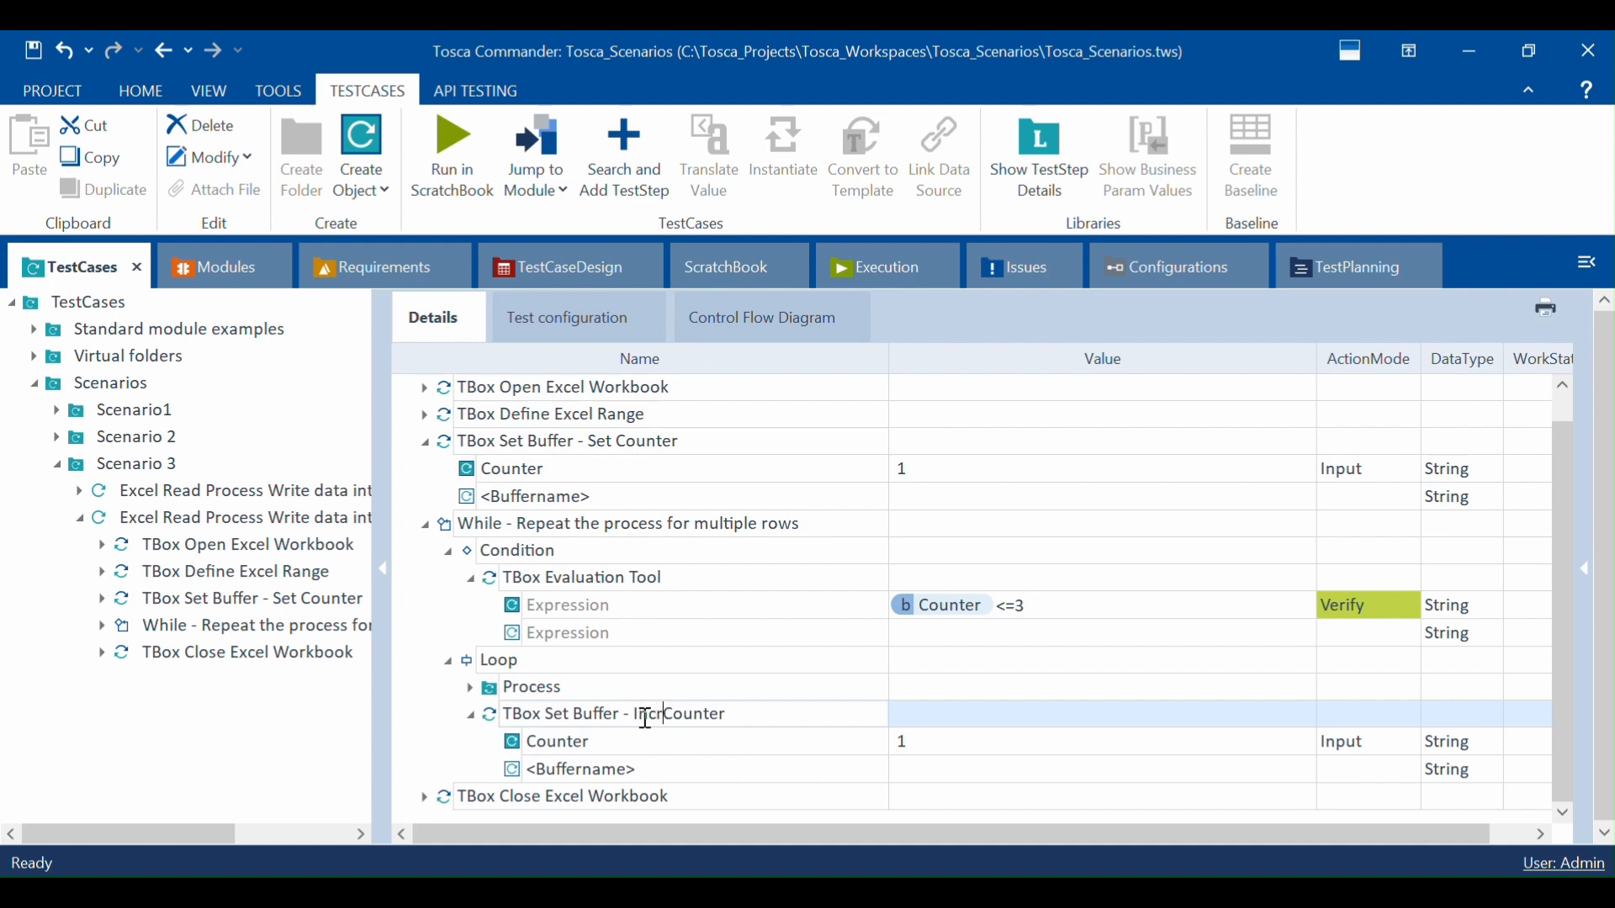
pyautogui.press('Return')
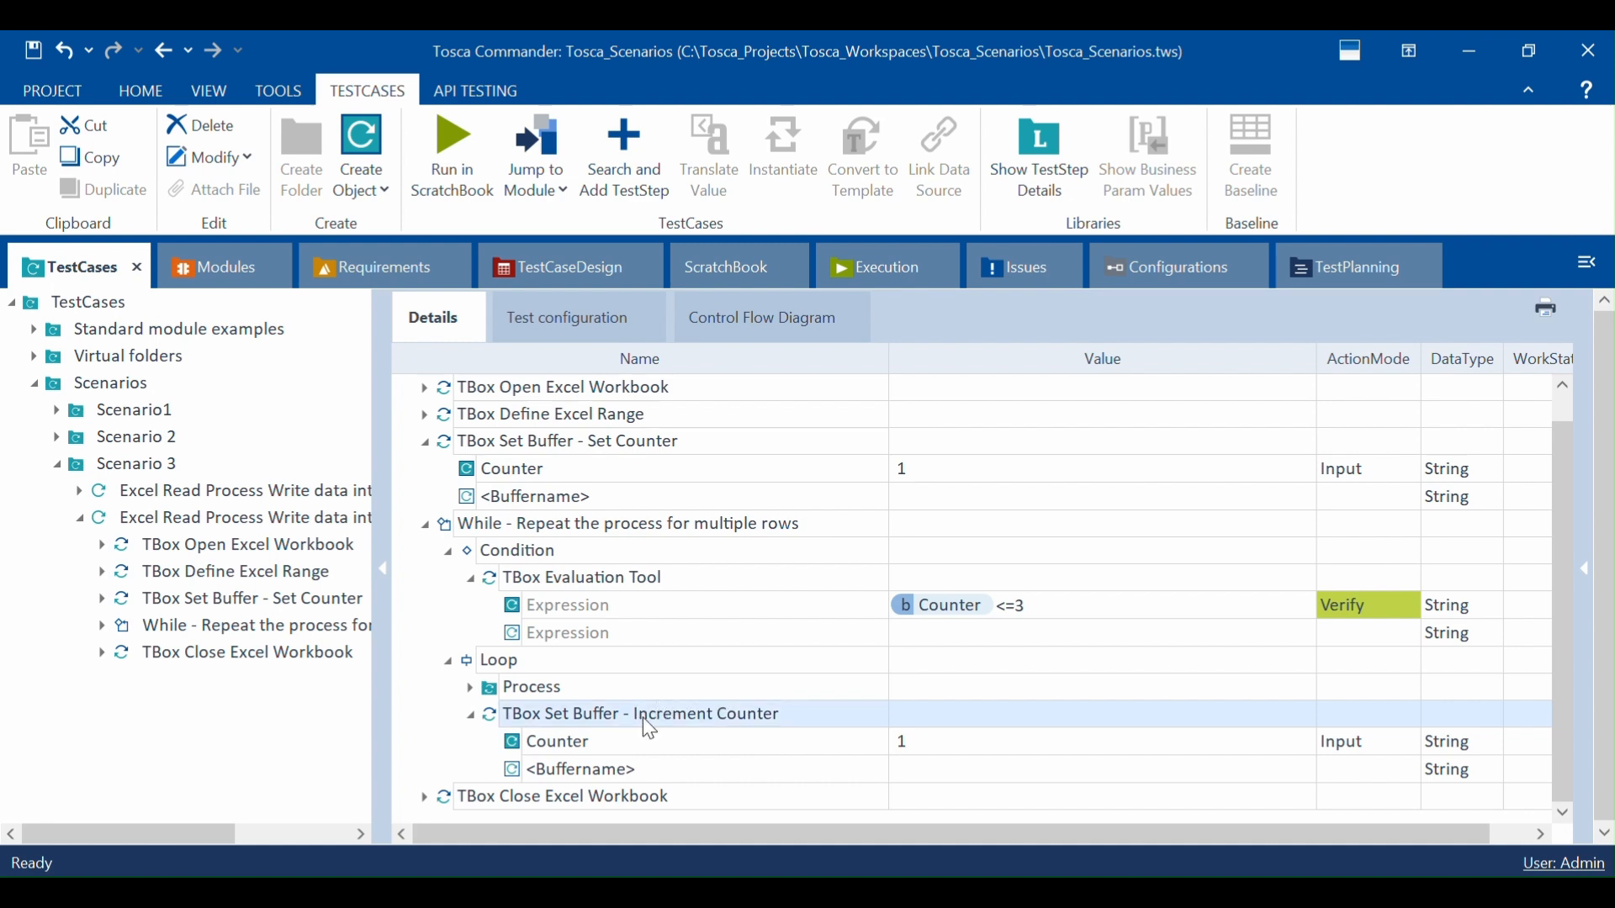
# Step: Set the Counter value in the TBox Set Buffer - Increment Counter step to a MATH expression that adds 1 to the Counter buffer
pyautogui.click(652, 740)
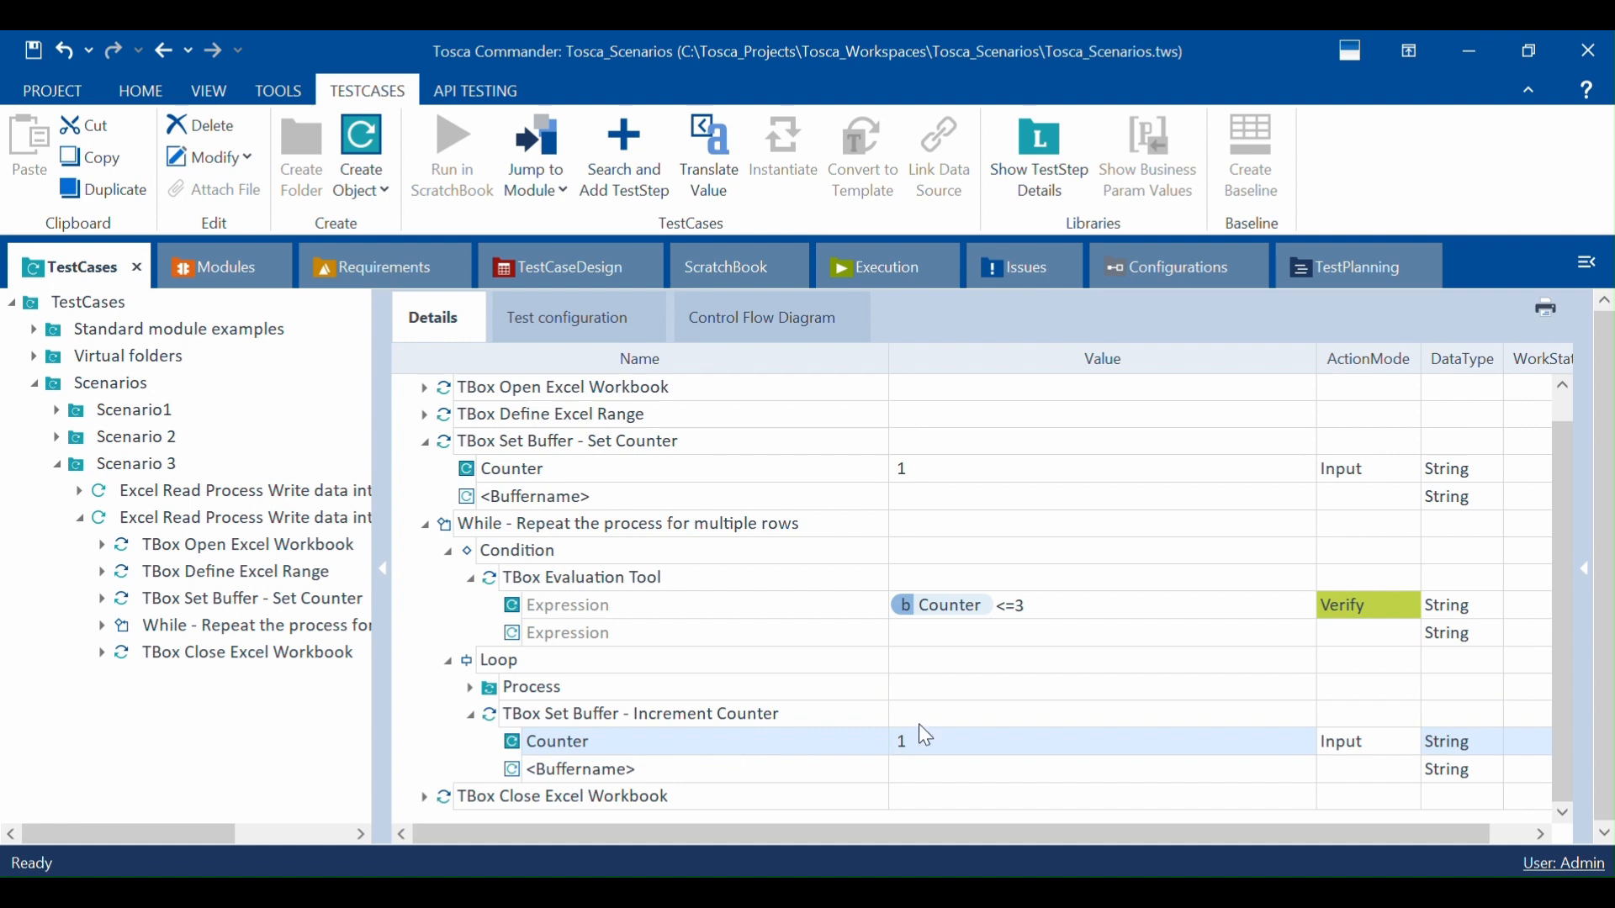
pyautogui.click(935, 747)
pyautogui.press('BackSpace')
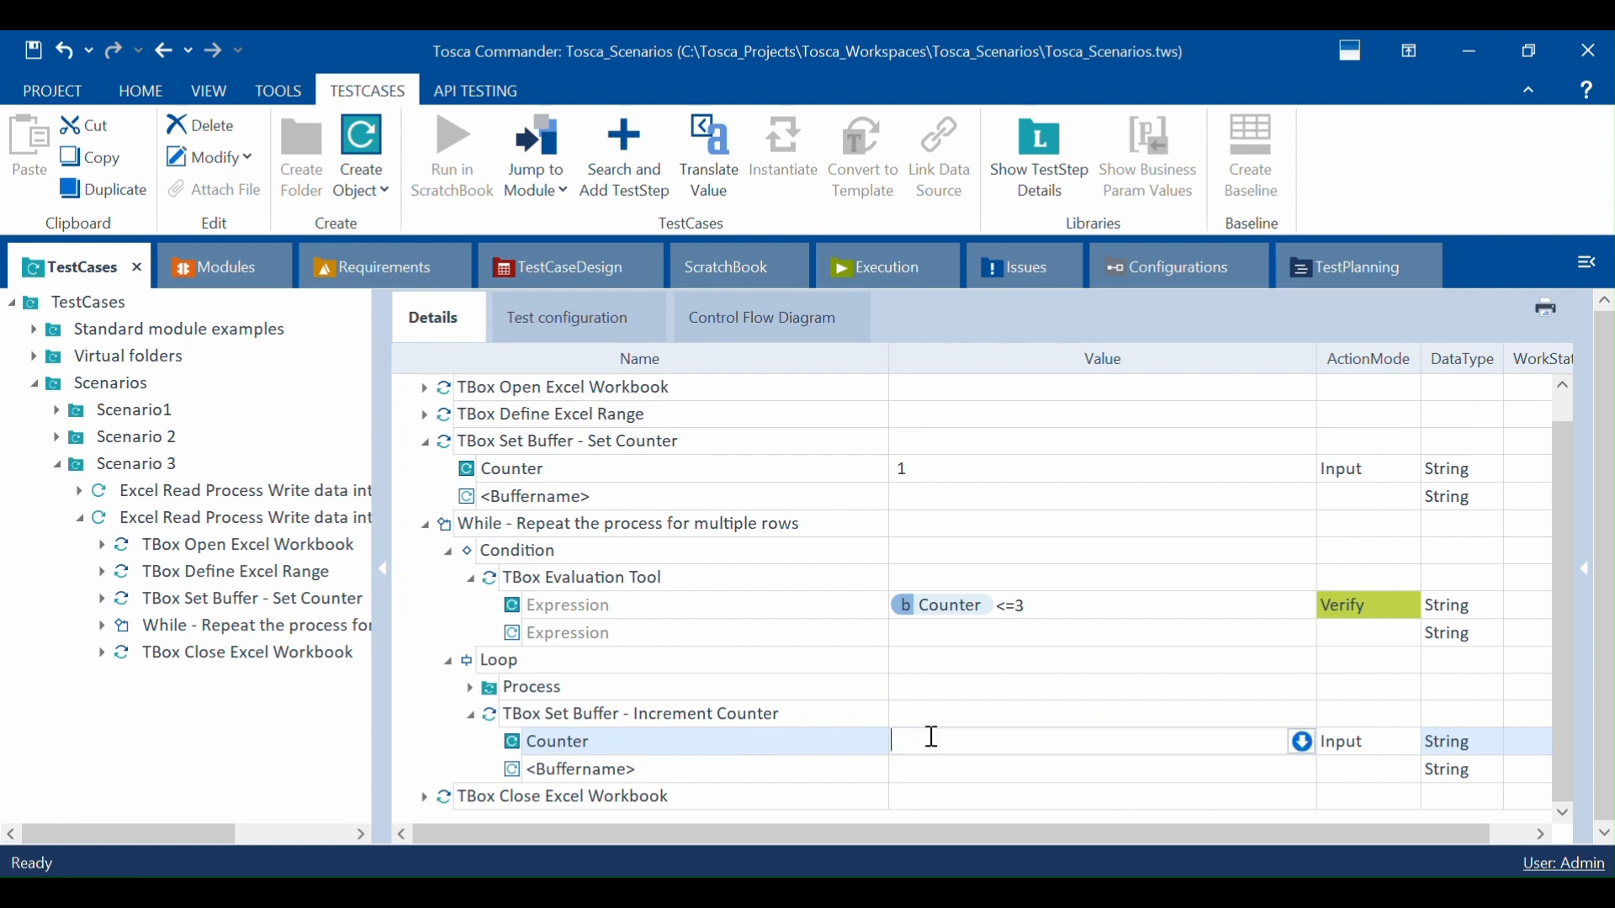
pyautogui.write('{math\\')
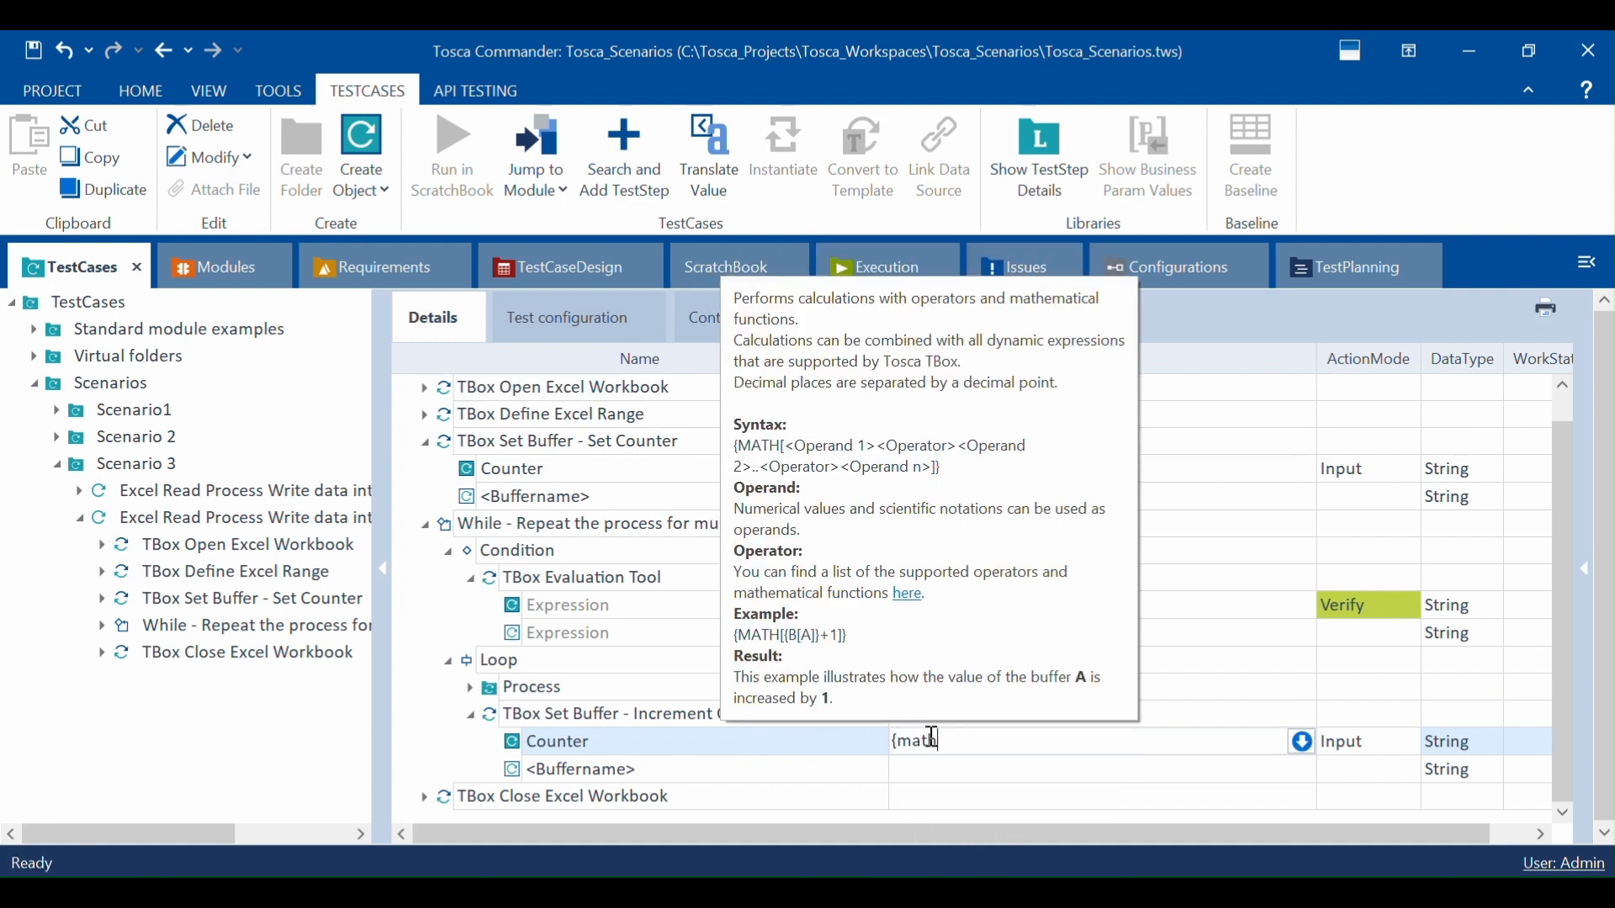
pyautogui.press('Return')
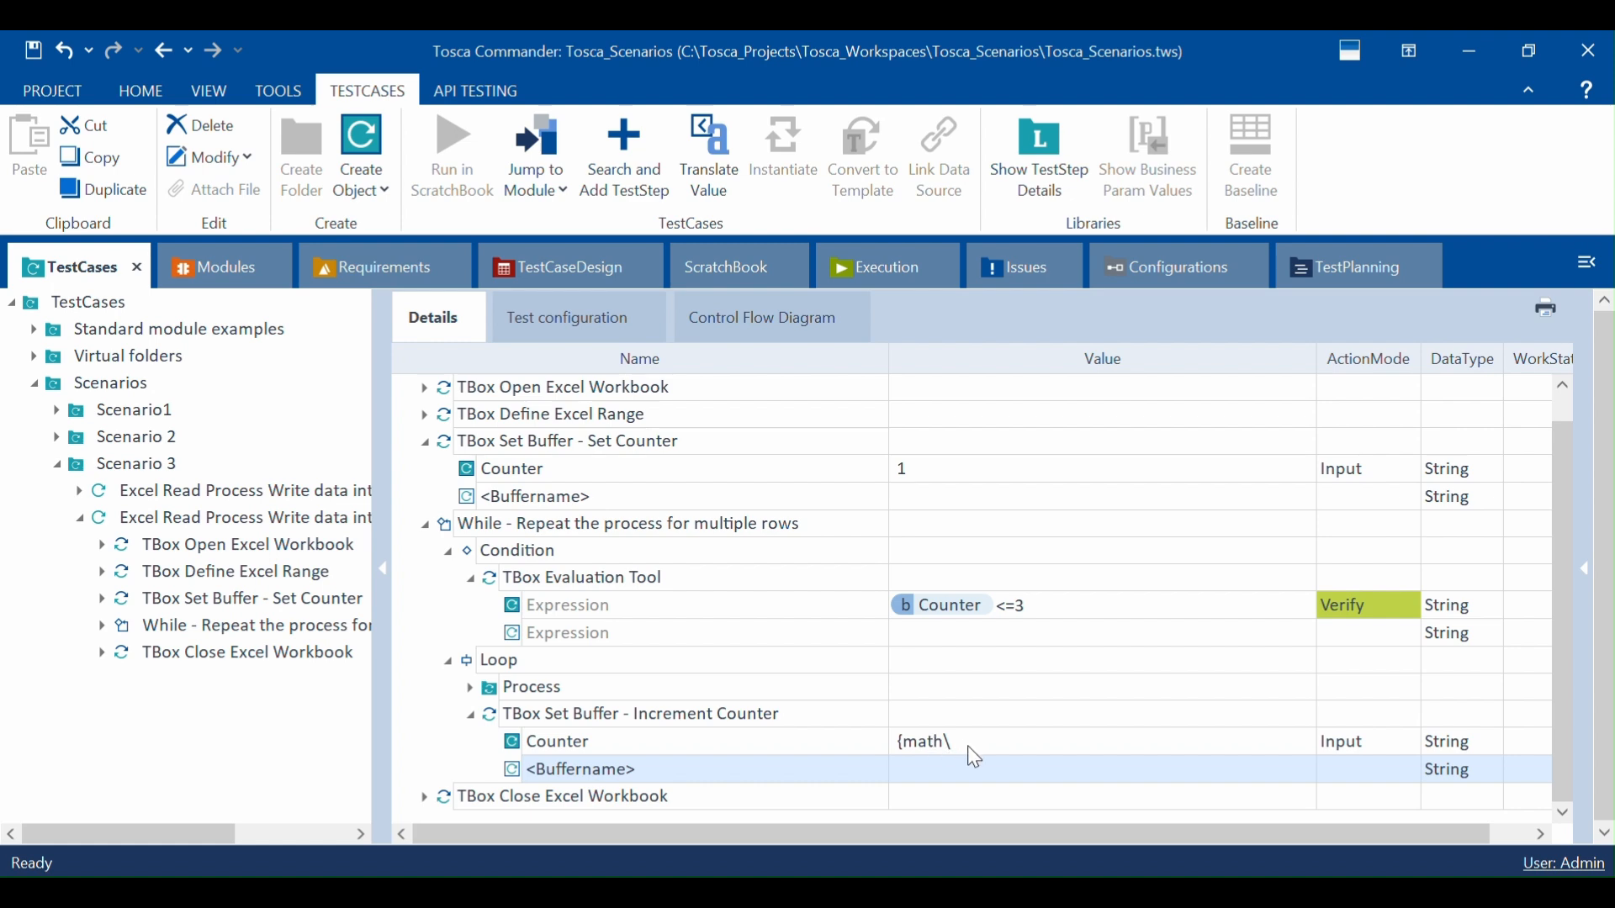
pyautogui.click(969, 752)
pyautogui.press('BackSpace')
pyautogui.press('BackSpace')
pyautogui.press('BackSpace')
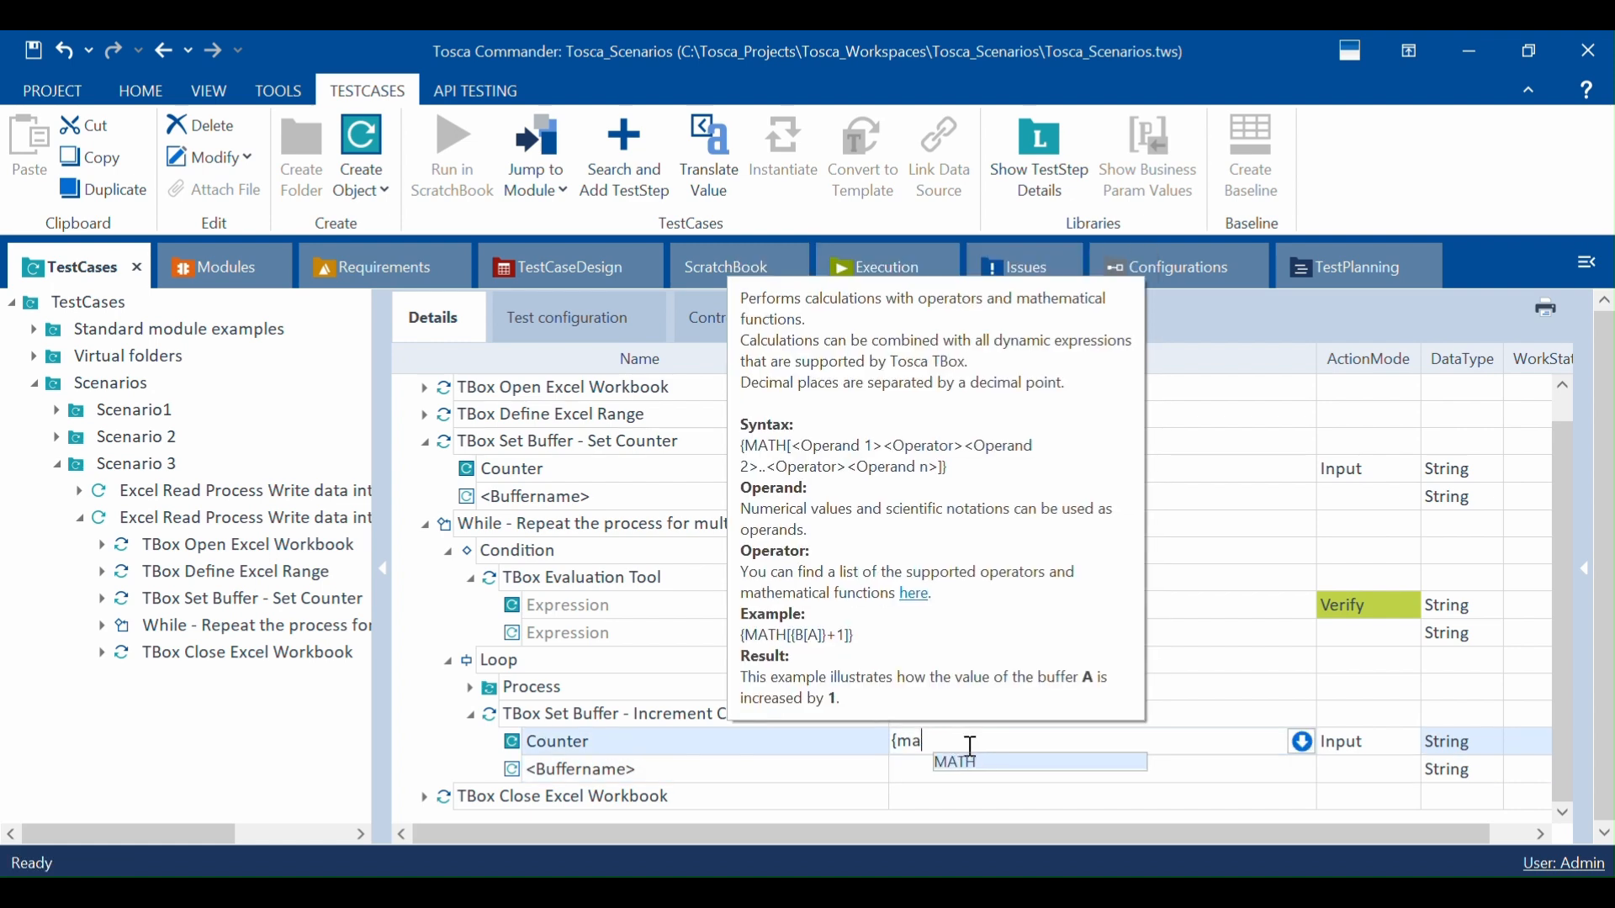
pyautogui.press('Tab')
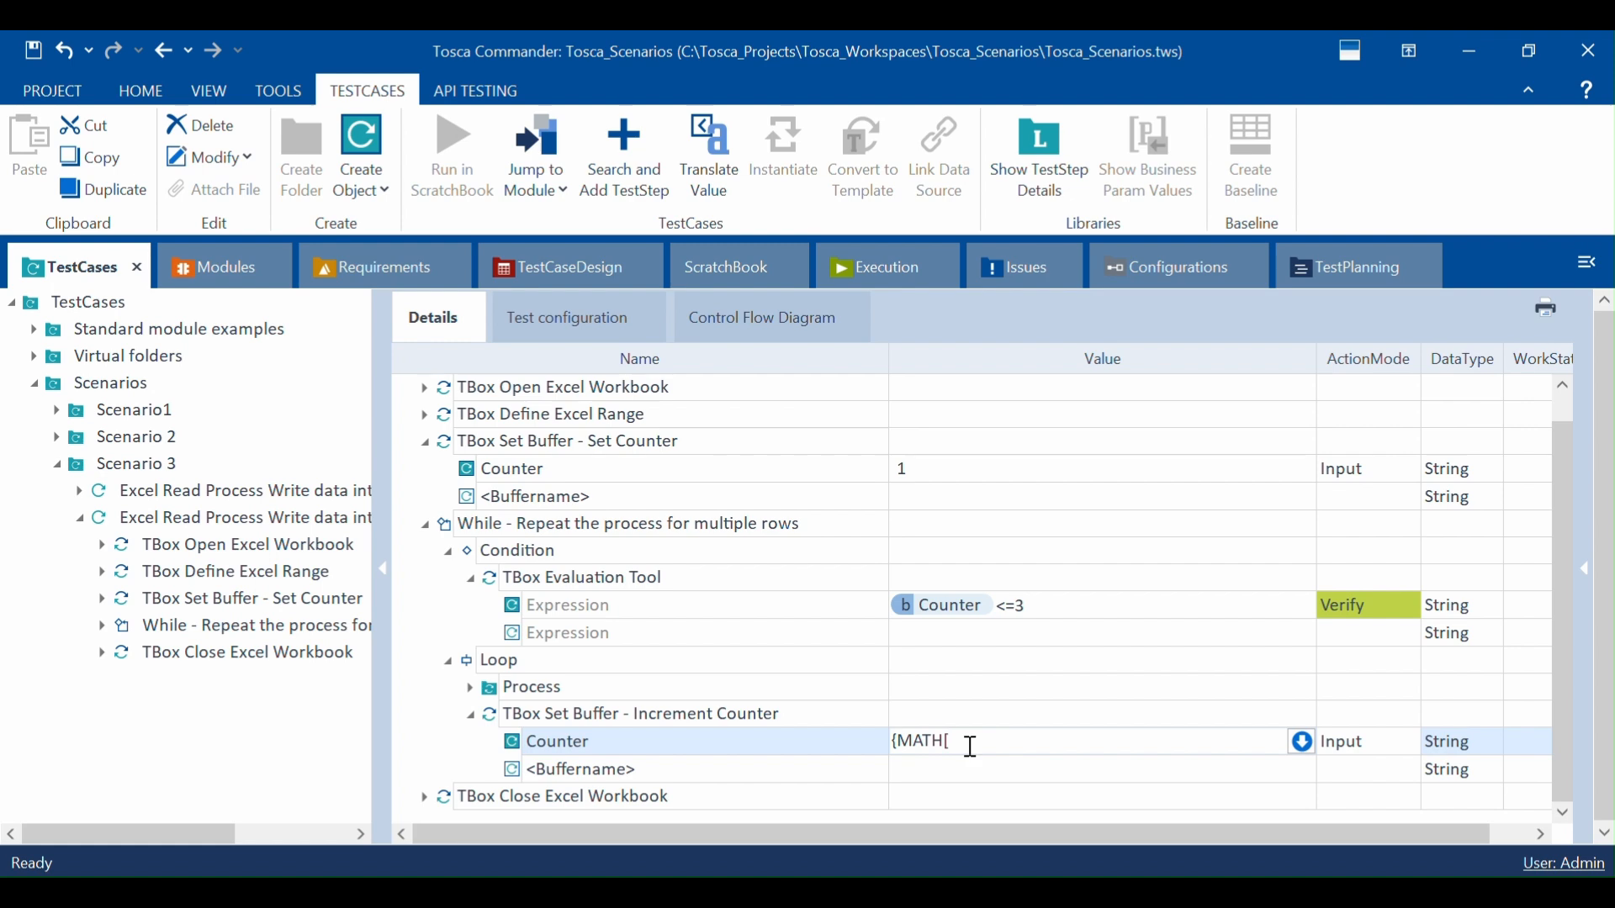
pyautogui.write('{b')
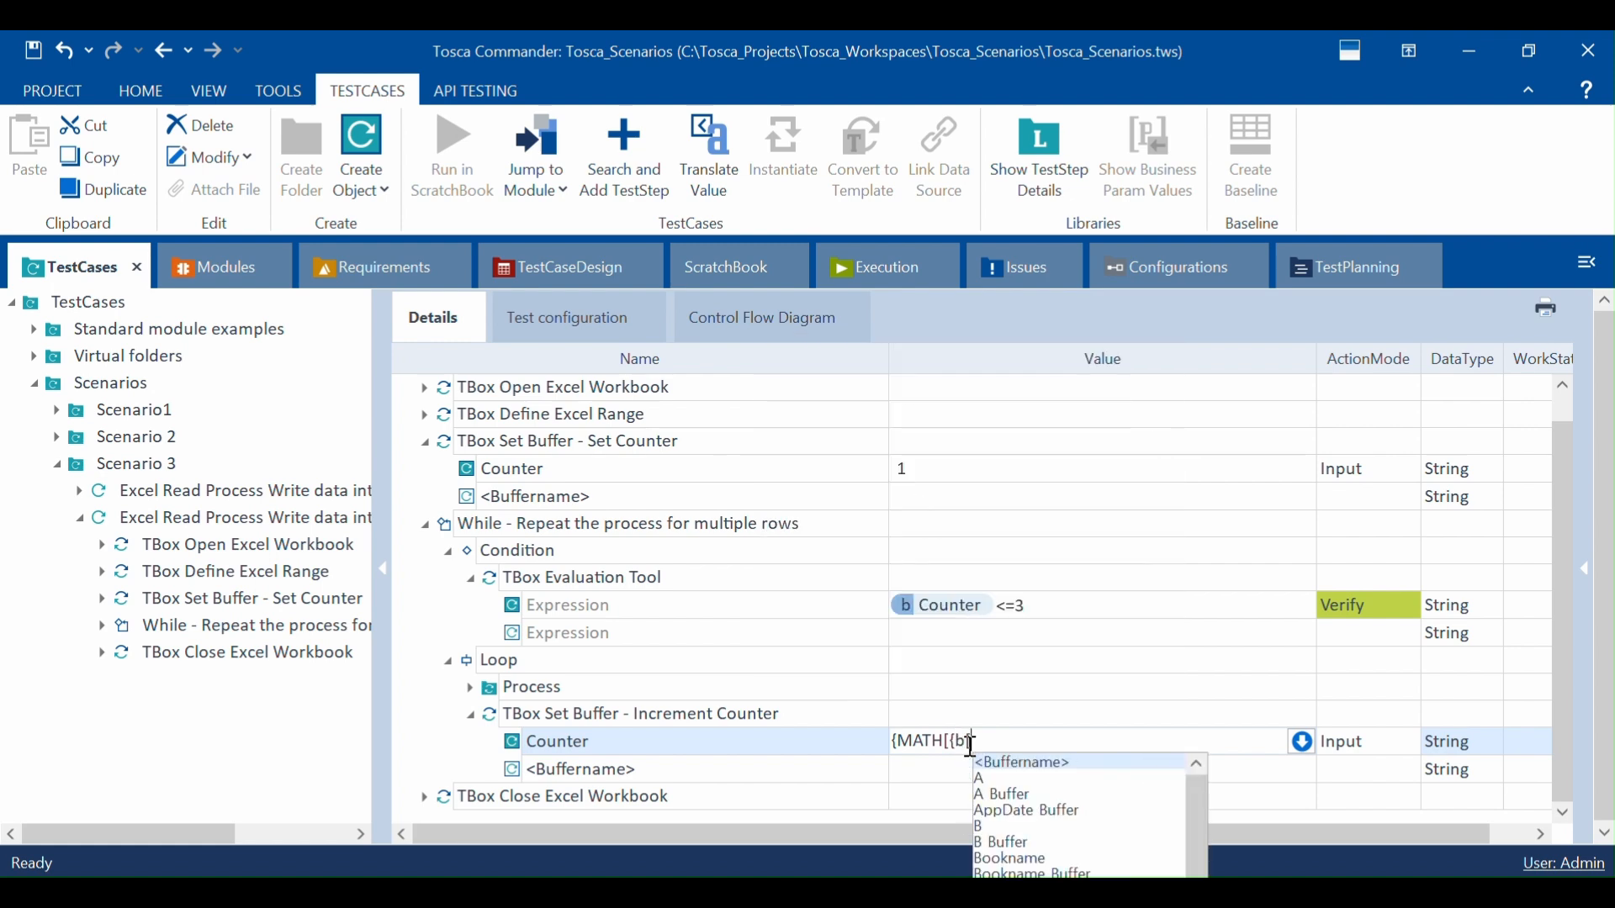
pyautogui.write('C')
pyautogui.press('Down')
pyautogui.press('Down')
pyautogui.press('Down')
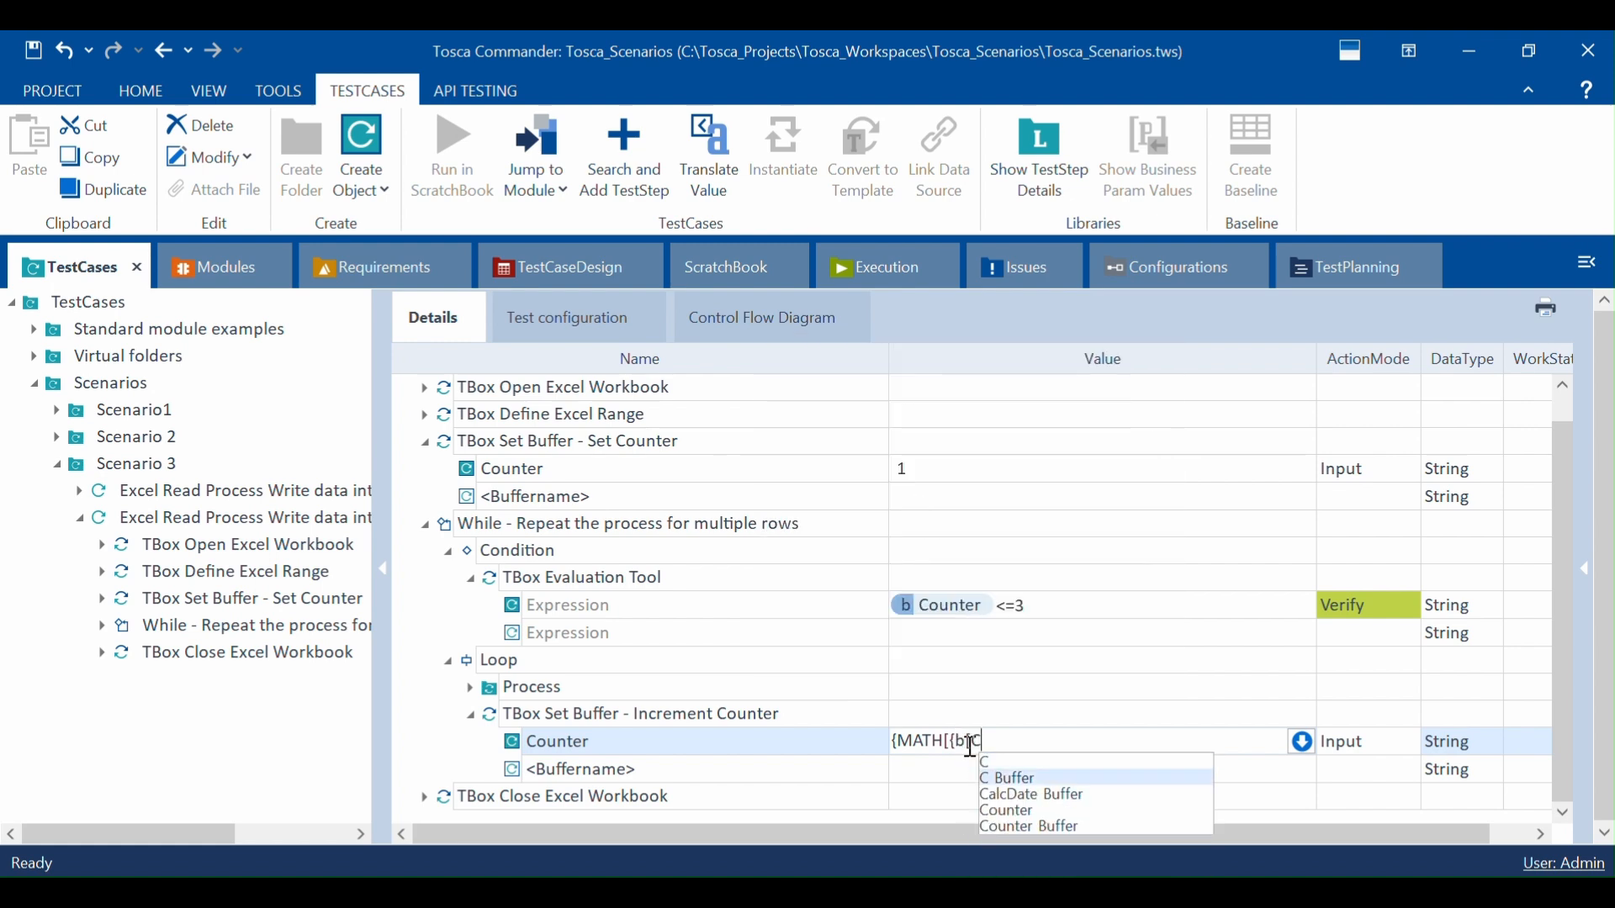
pyautogui.press('Tab')
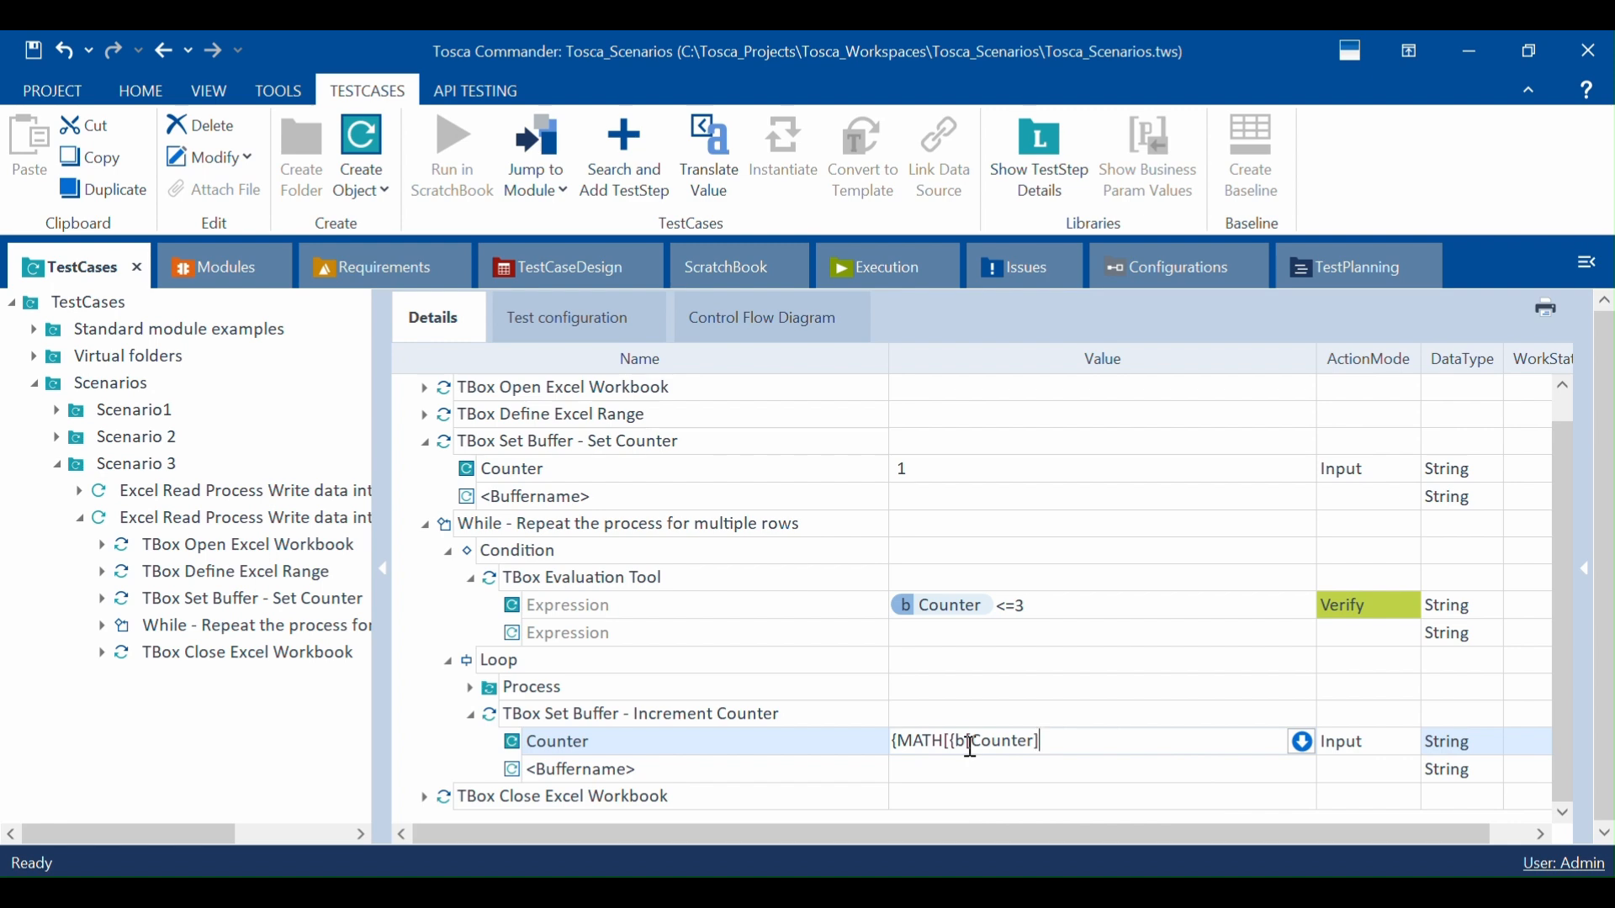
pyautogui.write(']}+1')
pyautogui.press('Return')
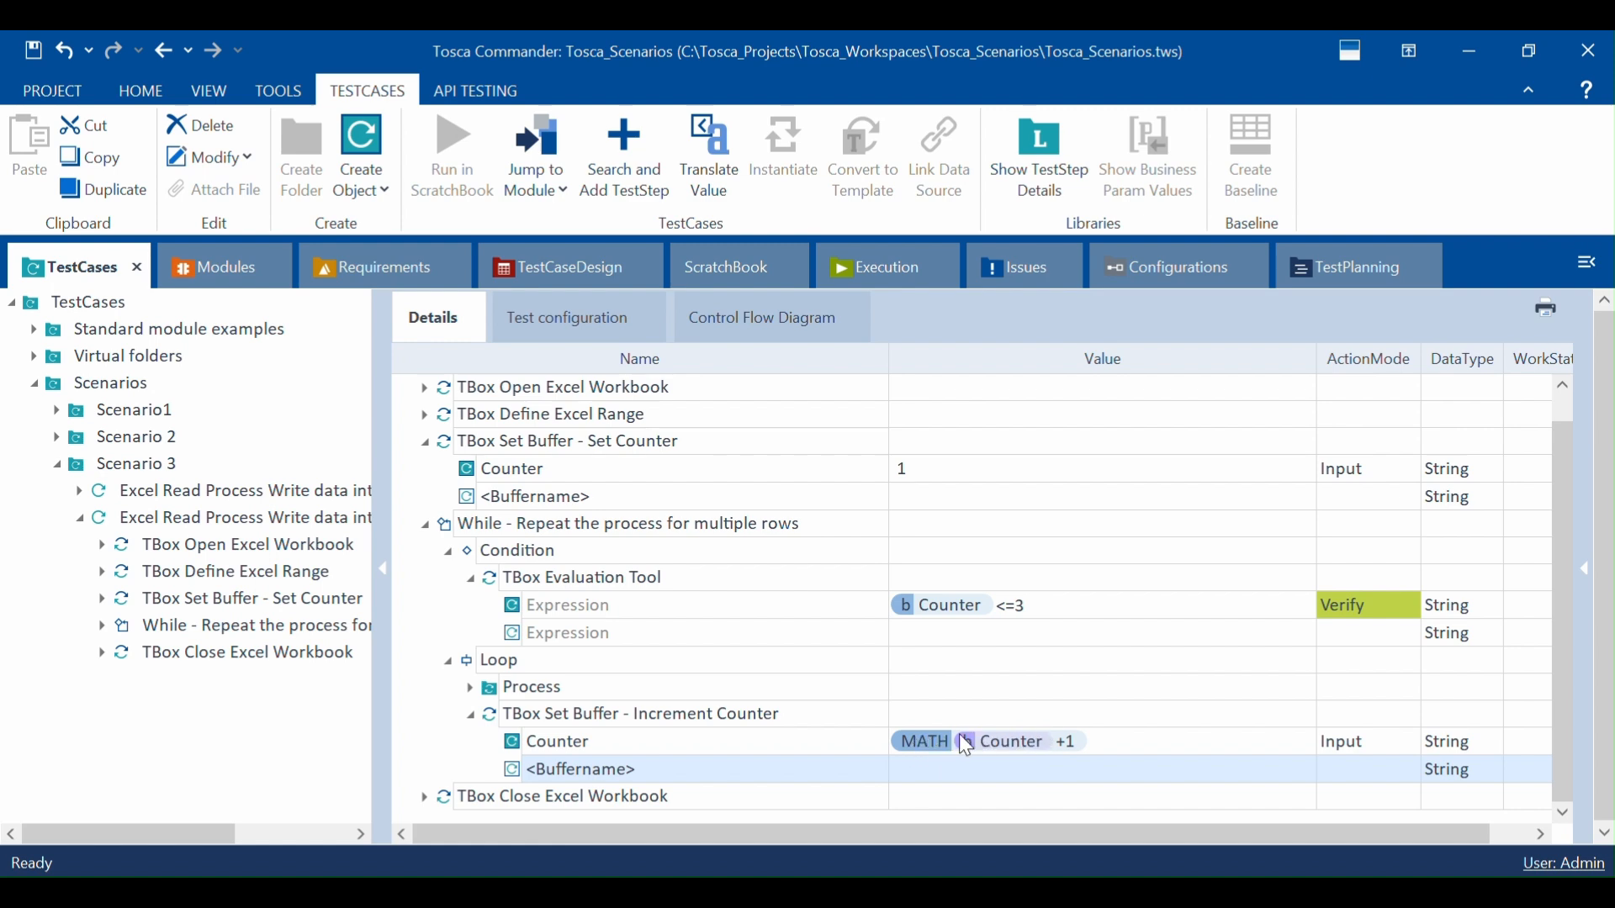
# Step: Review the test case sequence from TBox Open Excel Workbook through the While condition and Process folder to the Increment Counter step
pyautogui.click(540, 746)
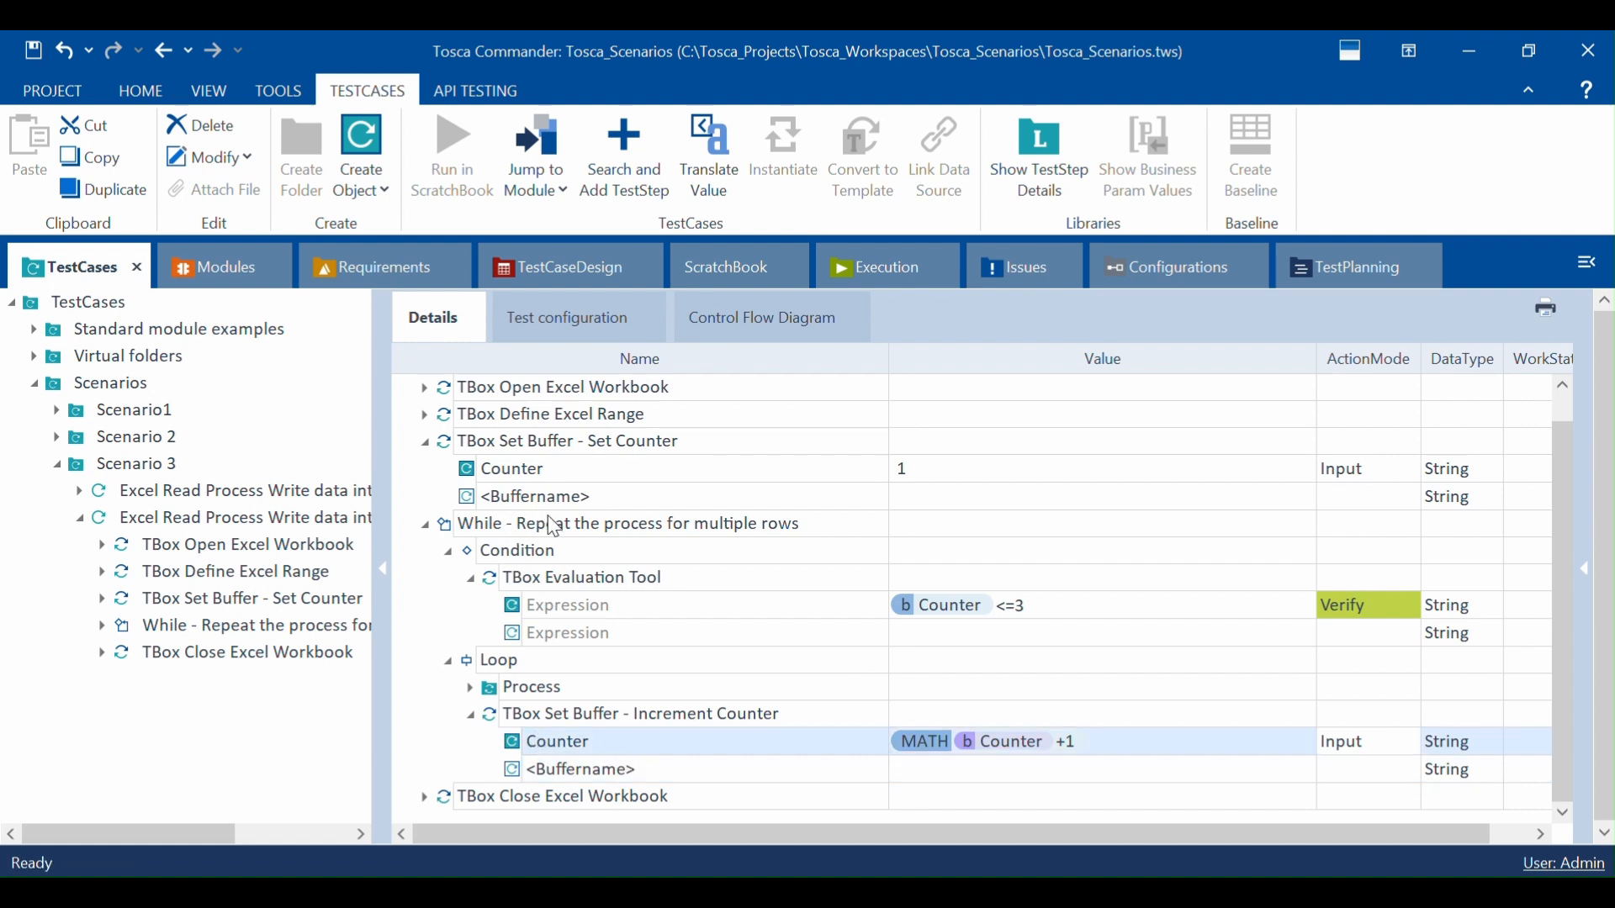
pyautogui.scroll(1, 551, 524)
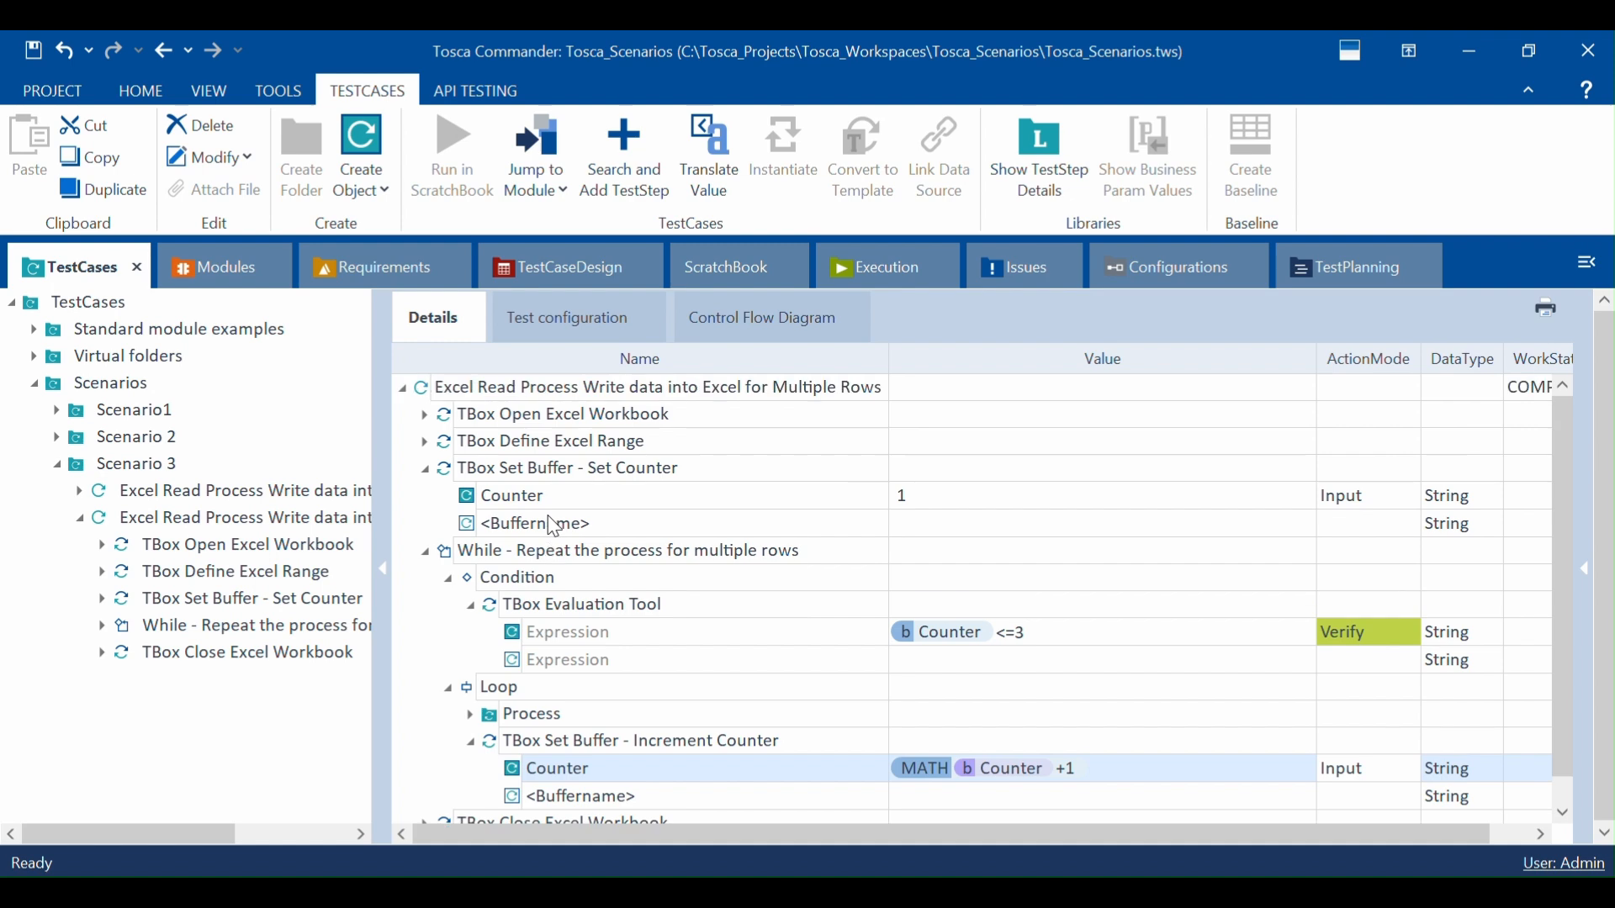
pyautogui.click(551, 422)
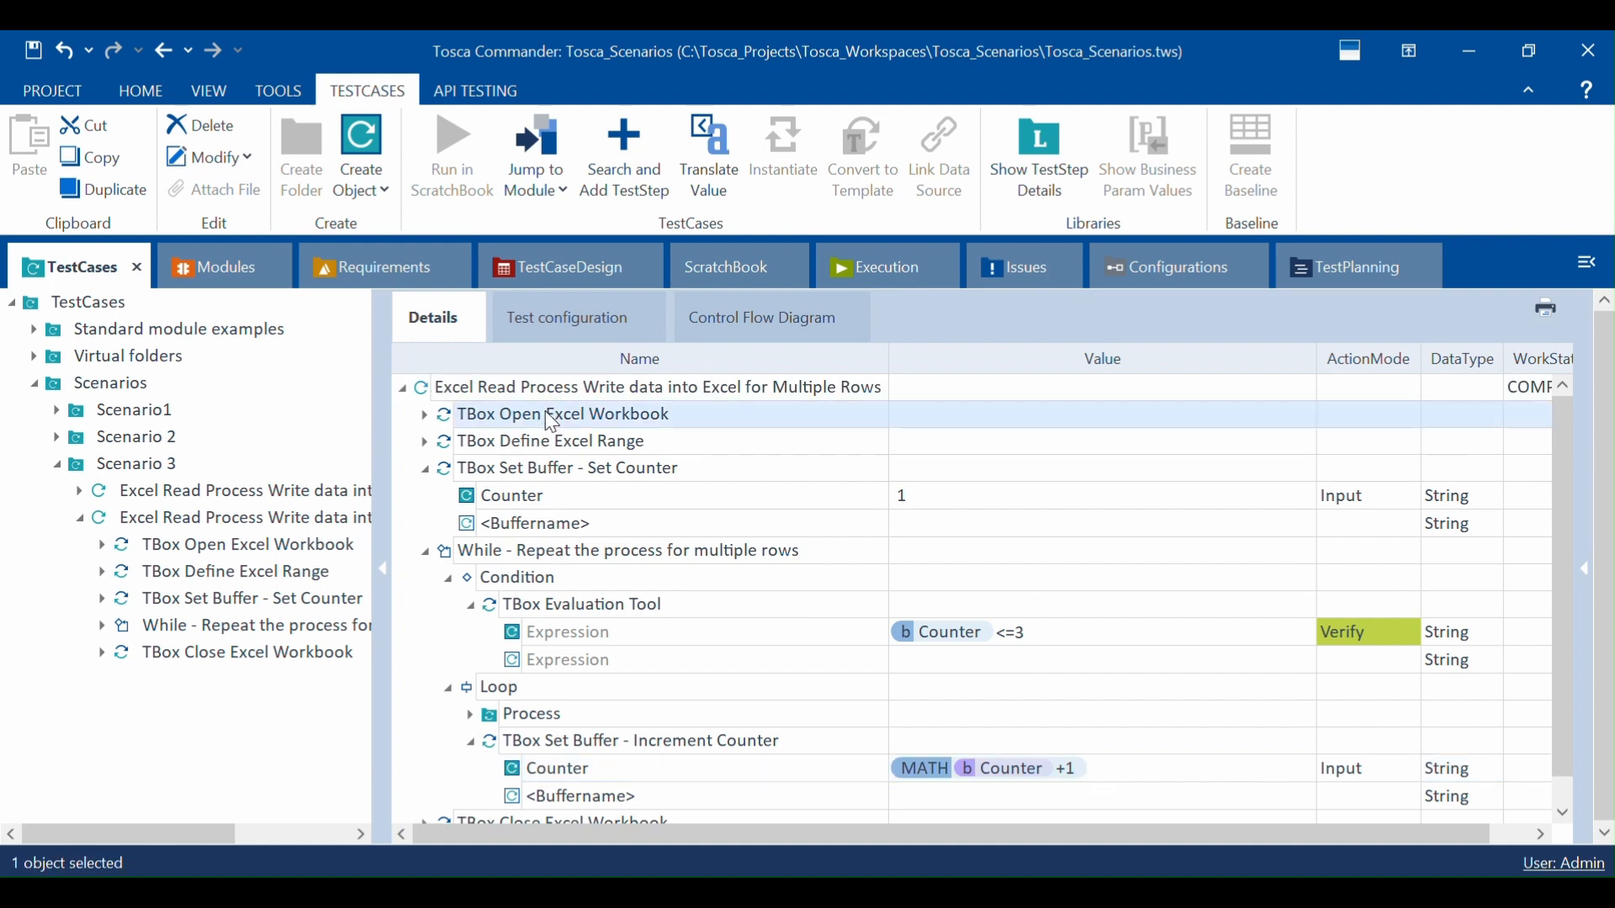
pyautogui.click(574, 444)
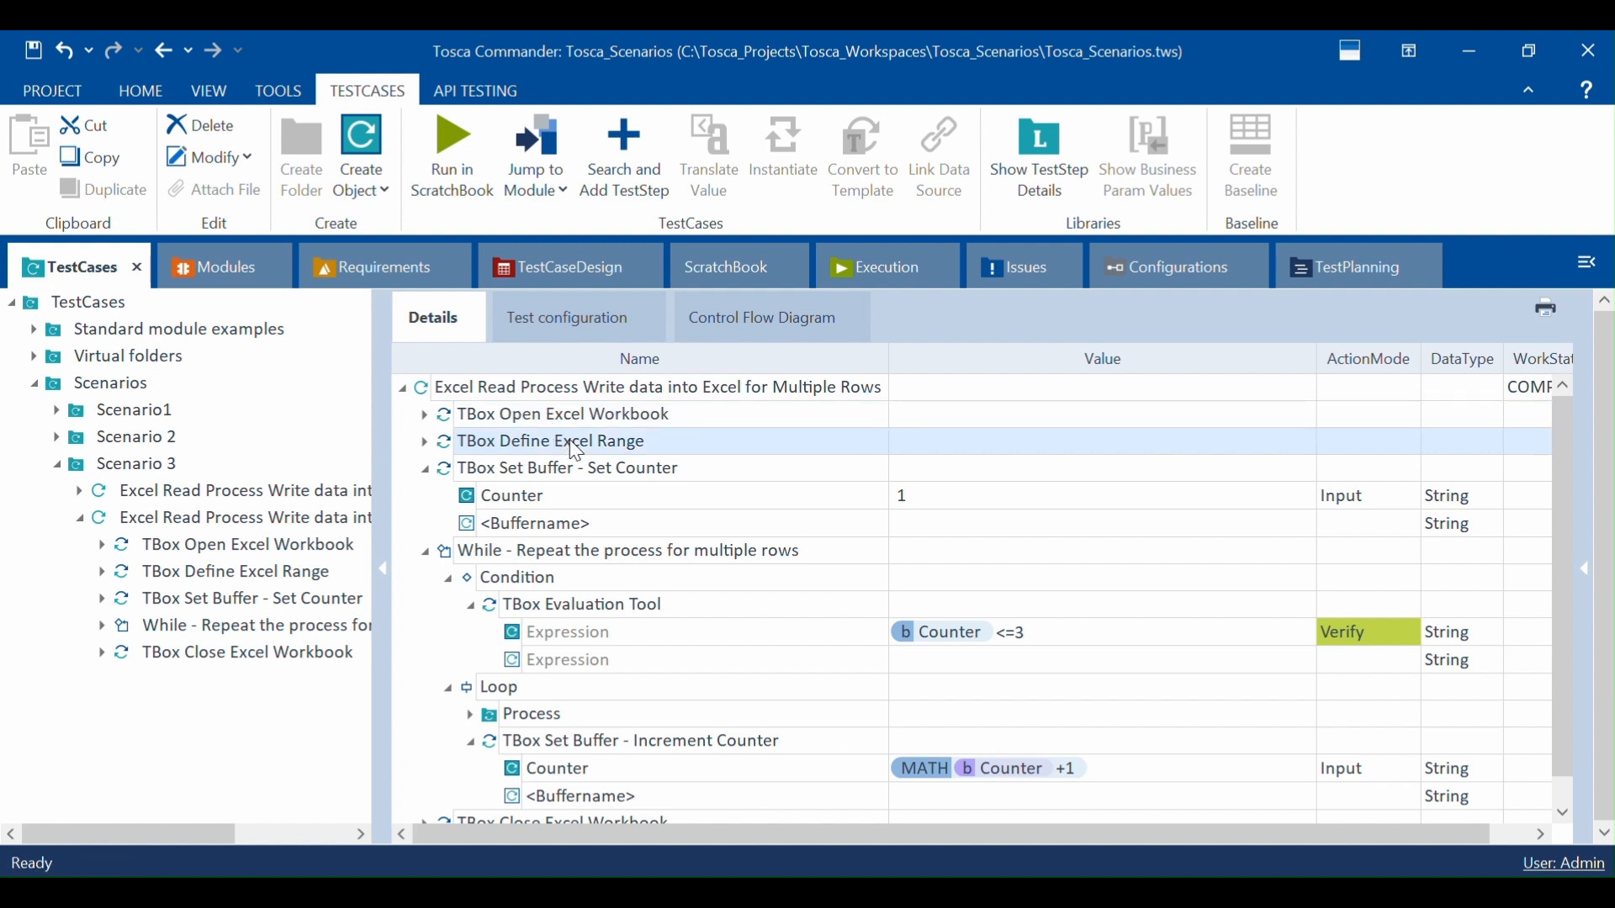
pyautogui.click(542, 497)
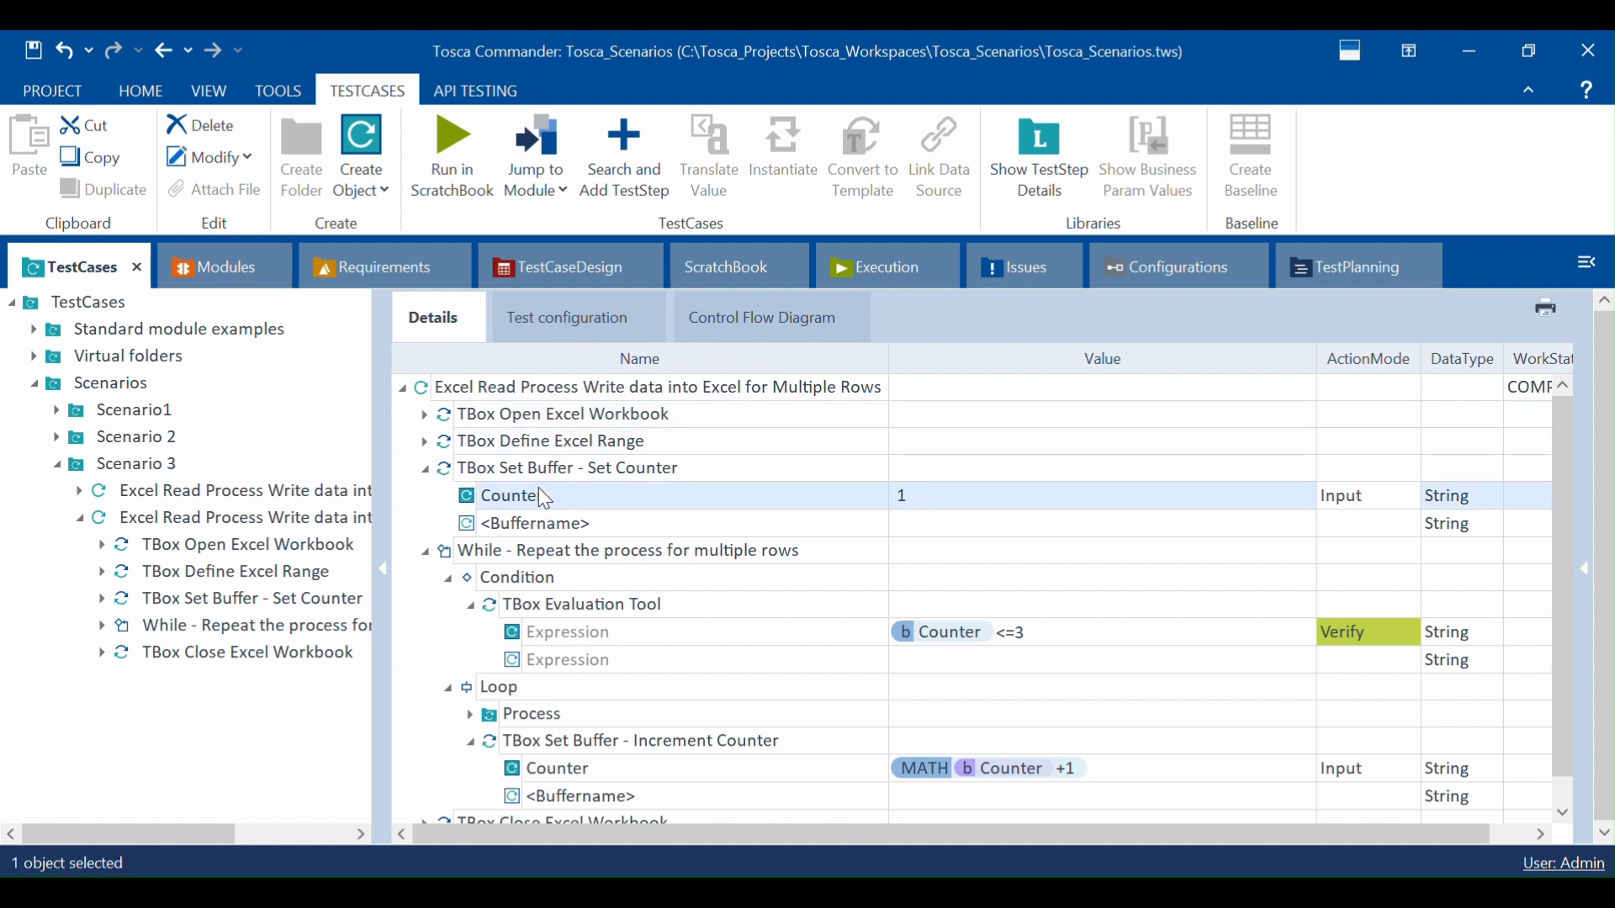
pyautogui.click(547, 552)
pyautogui.click(548, 587)
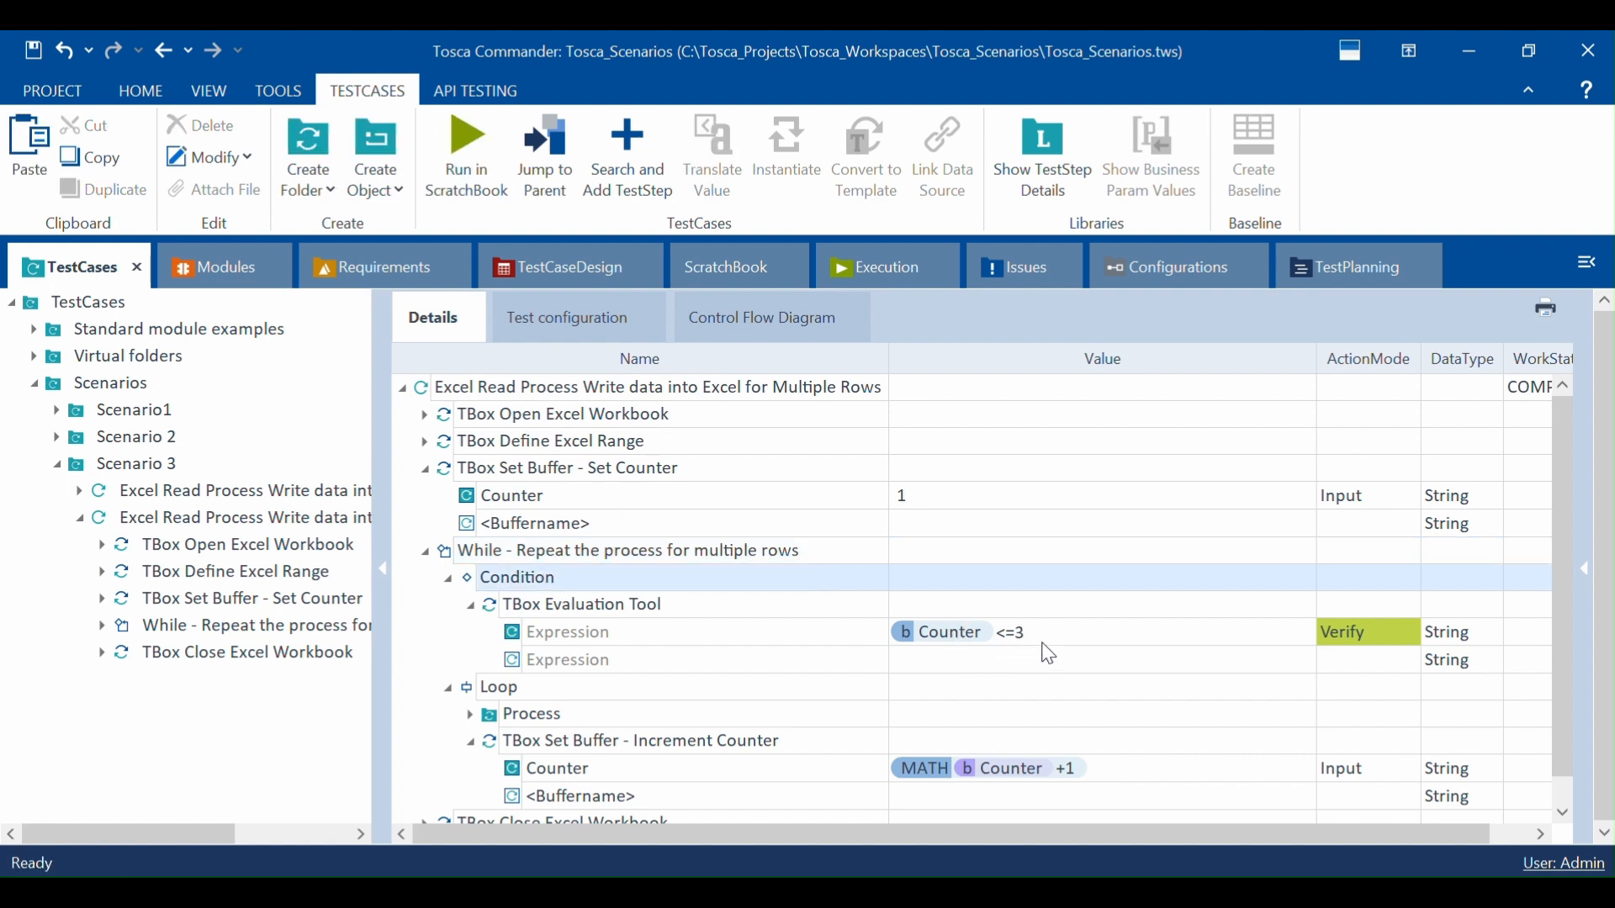
pyautogui.click(519, 717)
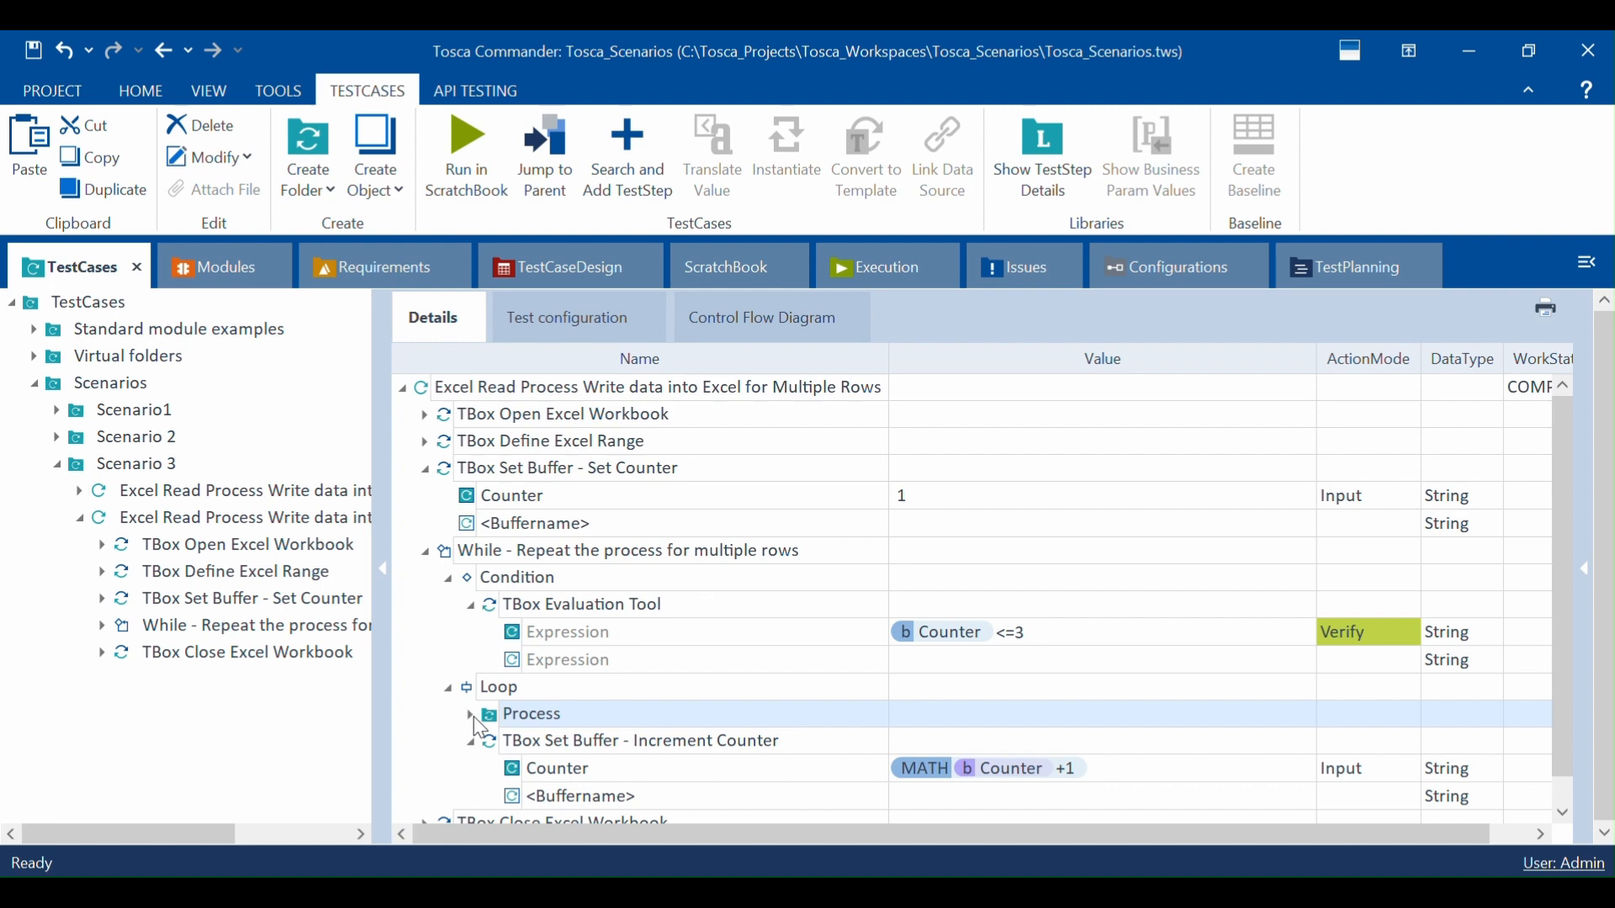
pyautogui.click(570, 743)
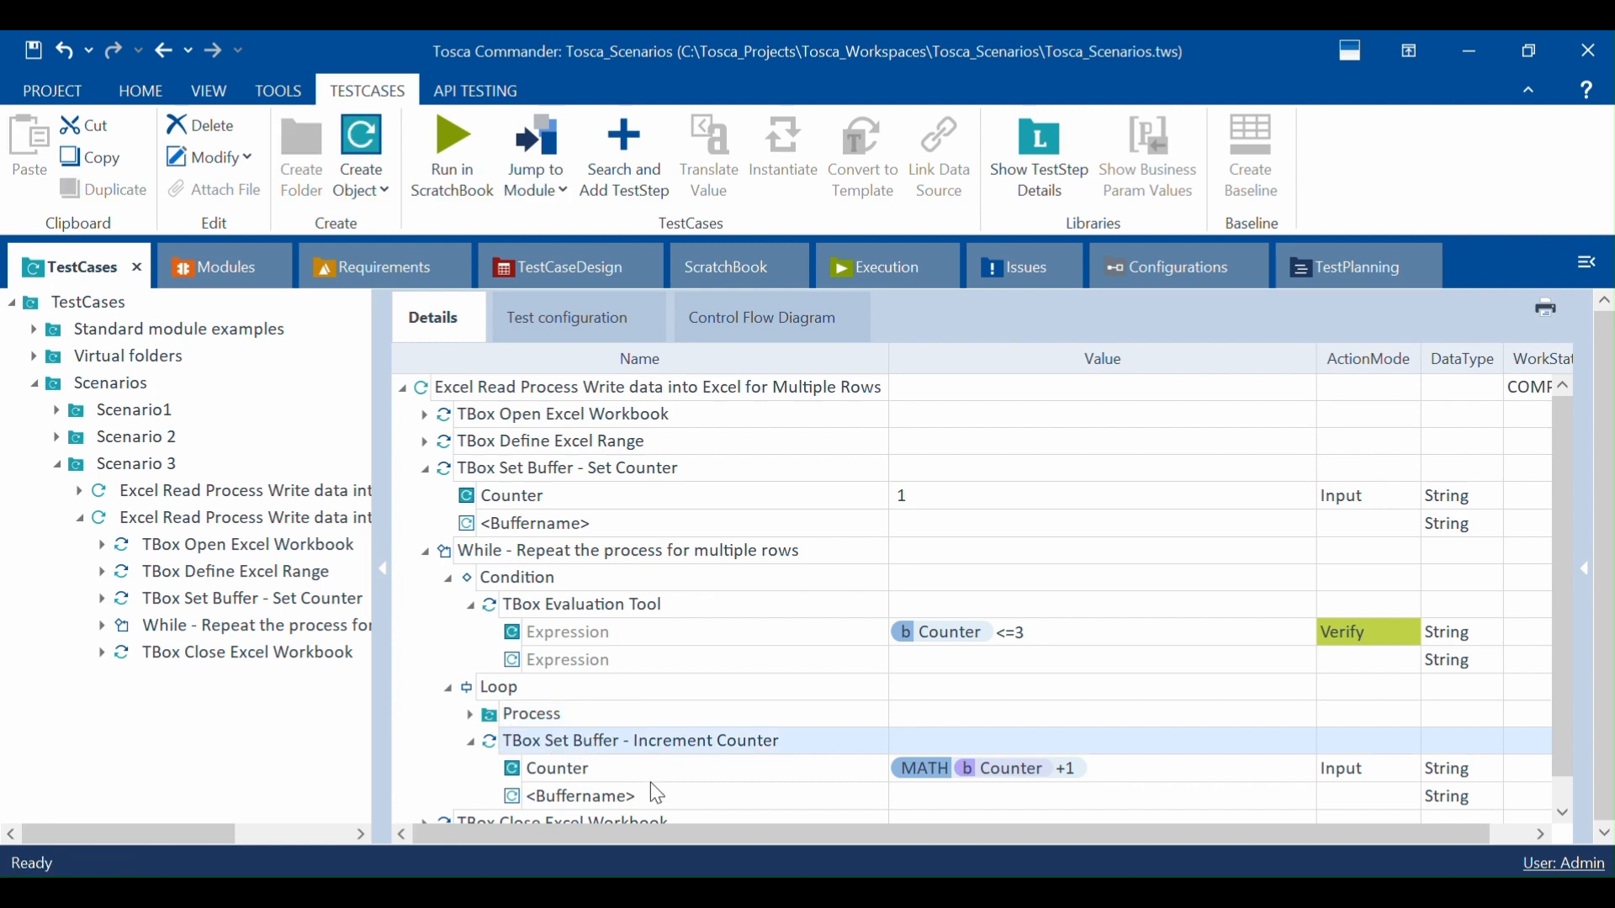
pyautogui.click(602, 767)
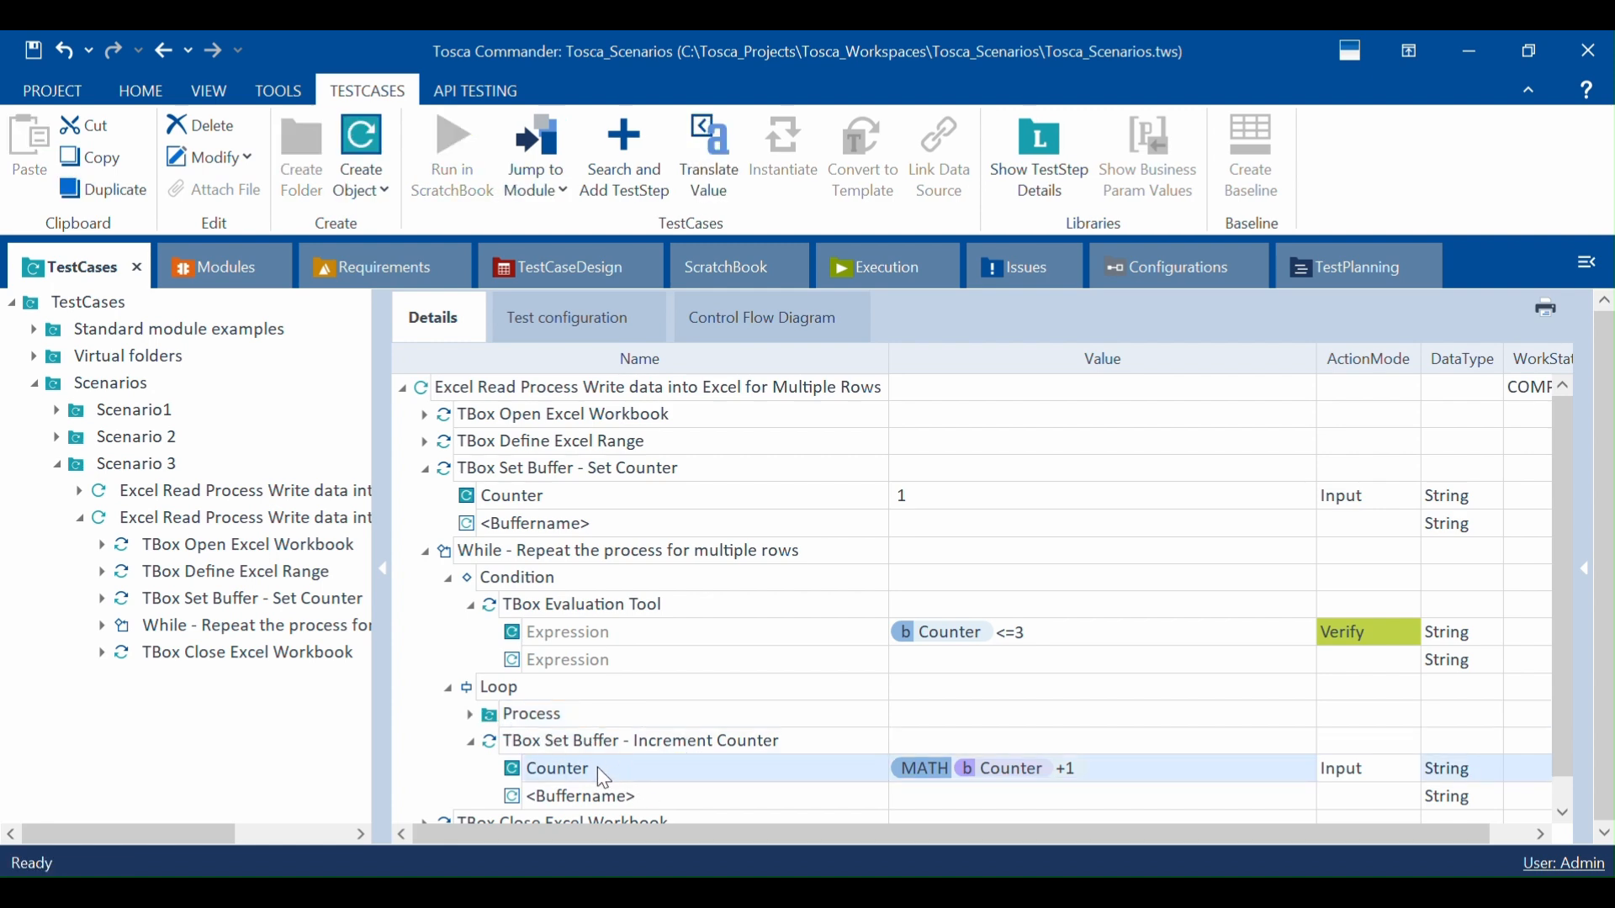
# Step: Expand the Process folder in the While statement's Loop and examine its Read Data step
pyautogui.click(547, 561)
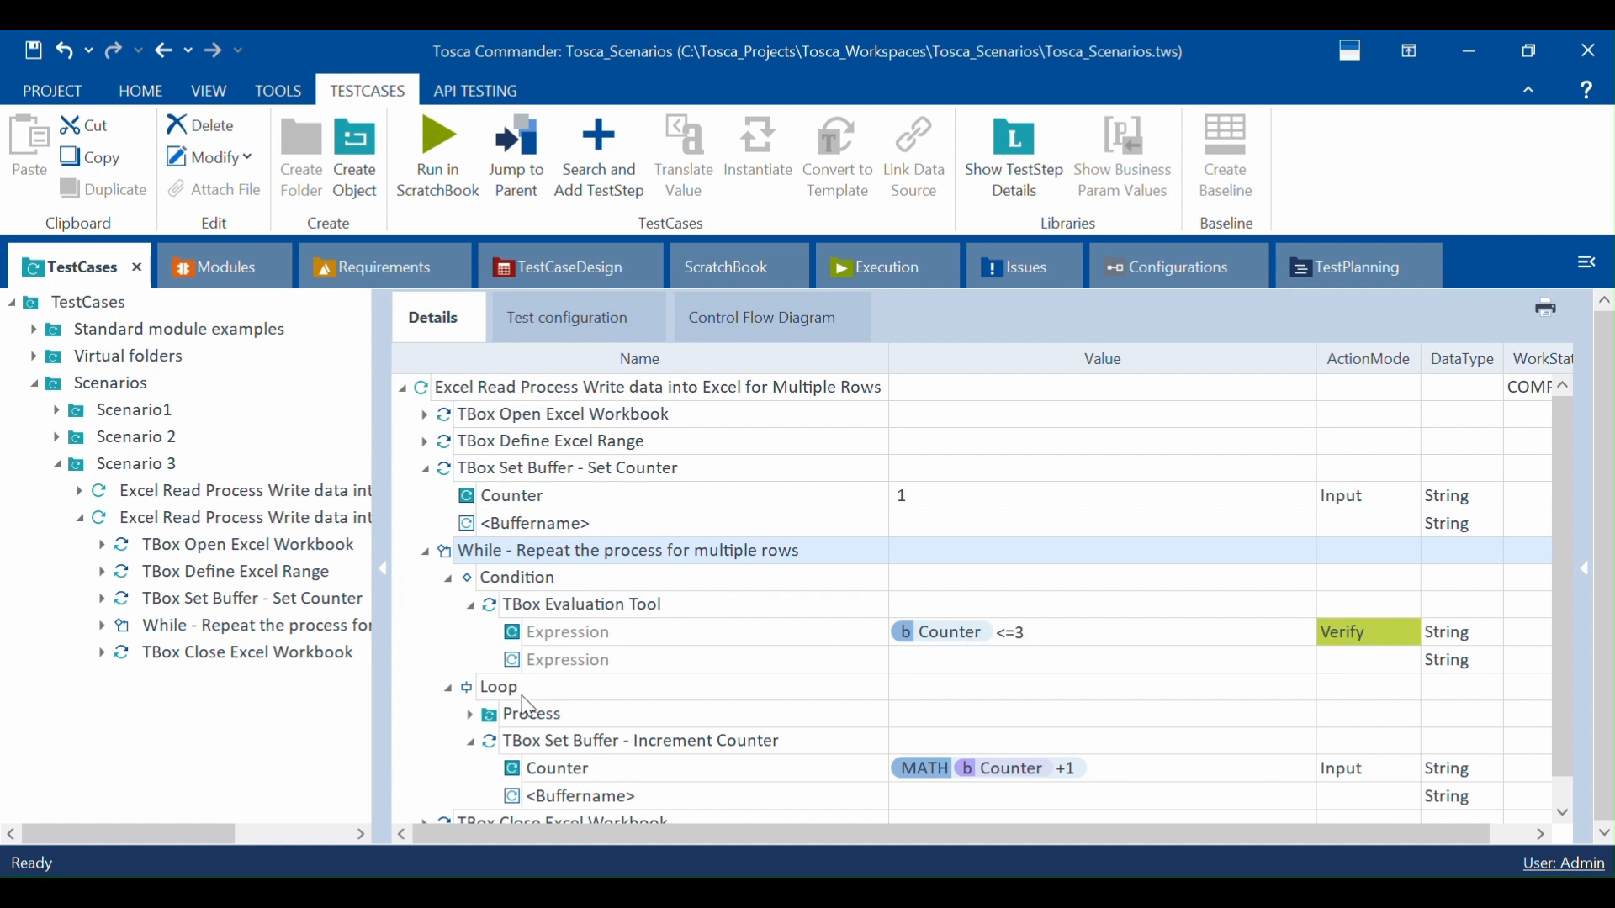
pyautogui.click(539, 716)
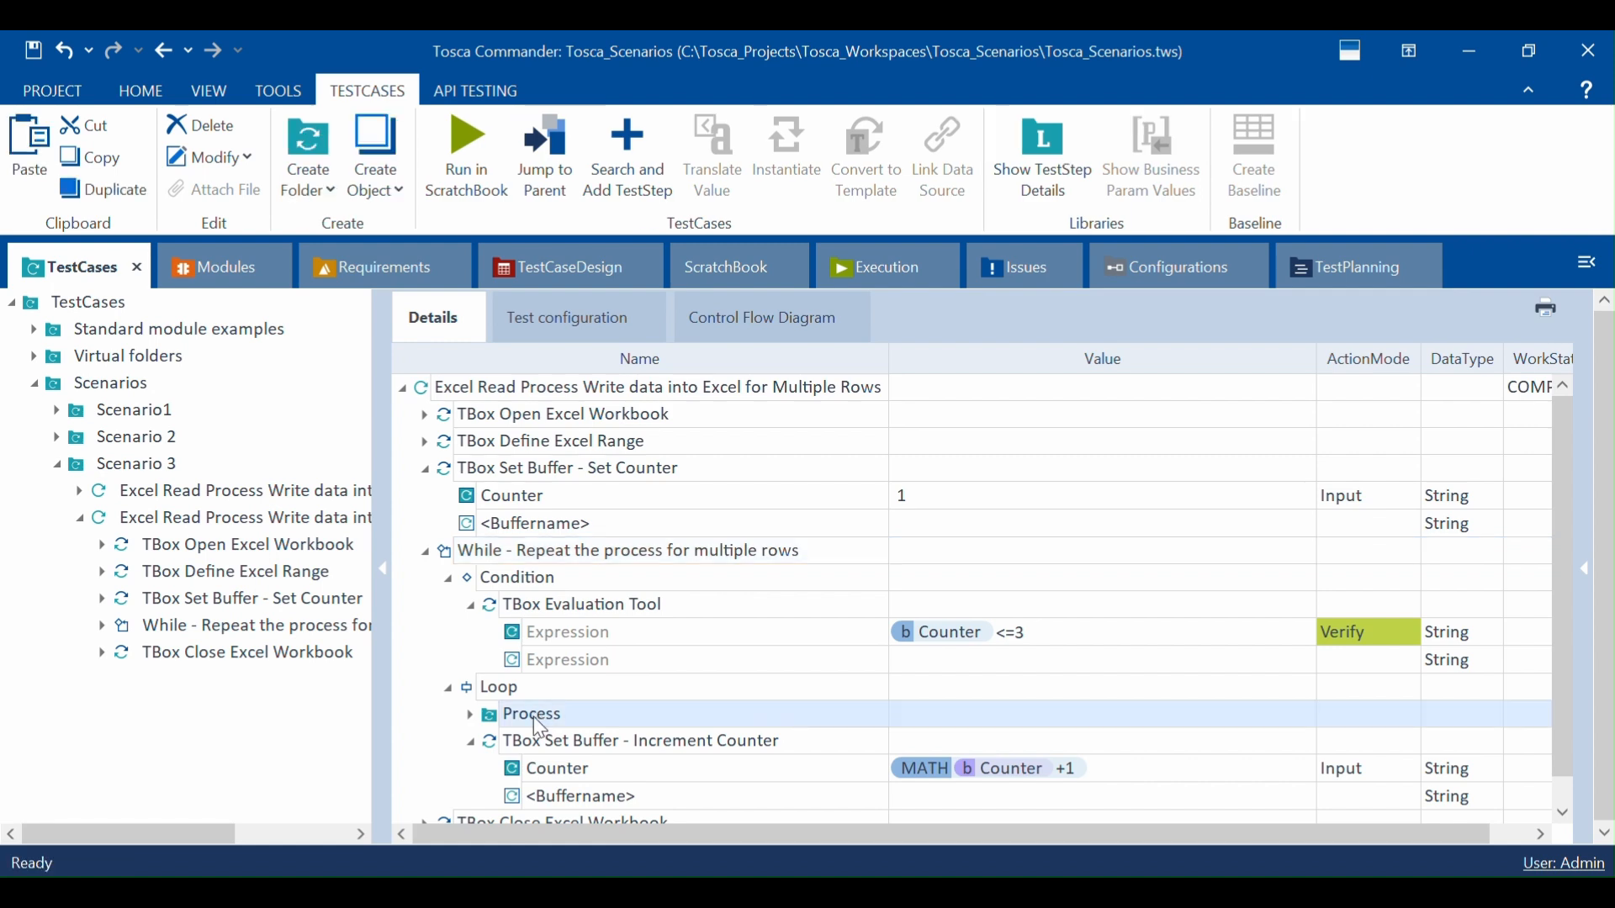
pyautogui.click(472, 715)
pyautogui.click(494, 742)
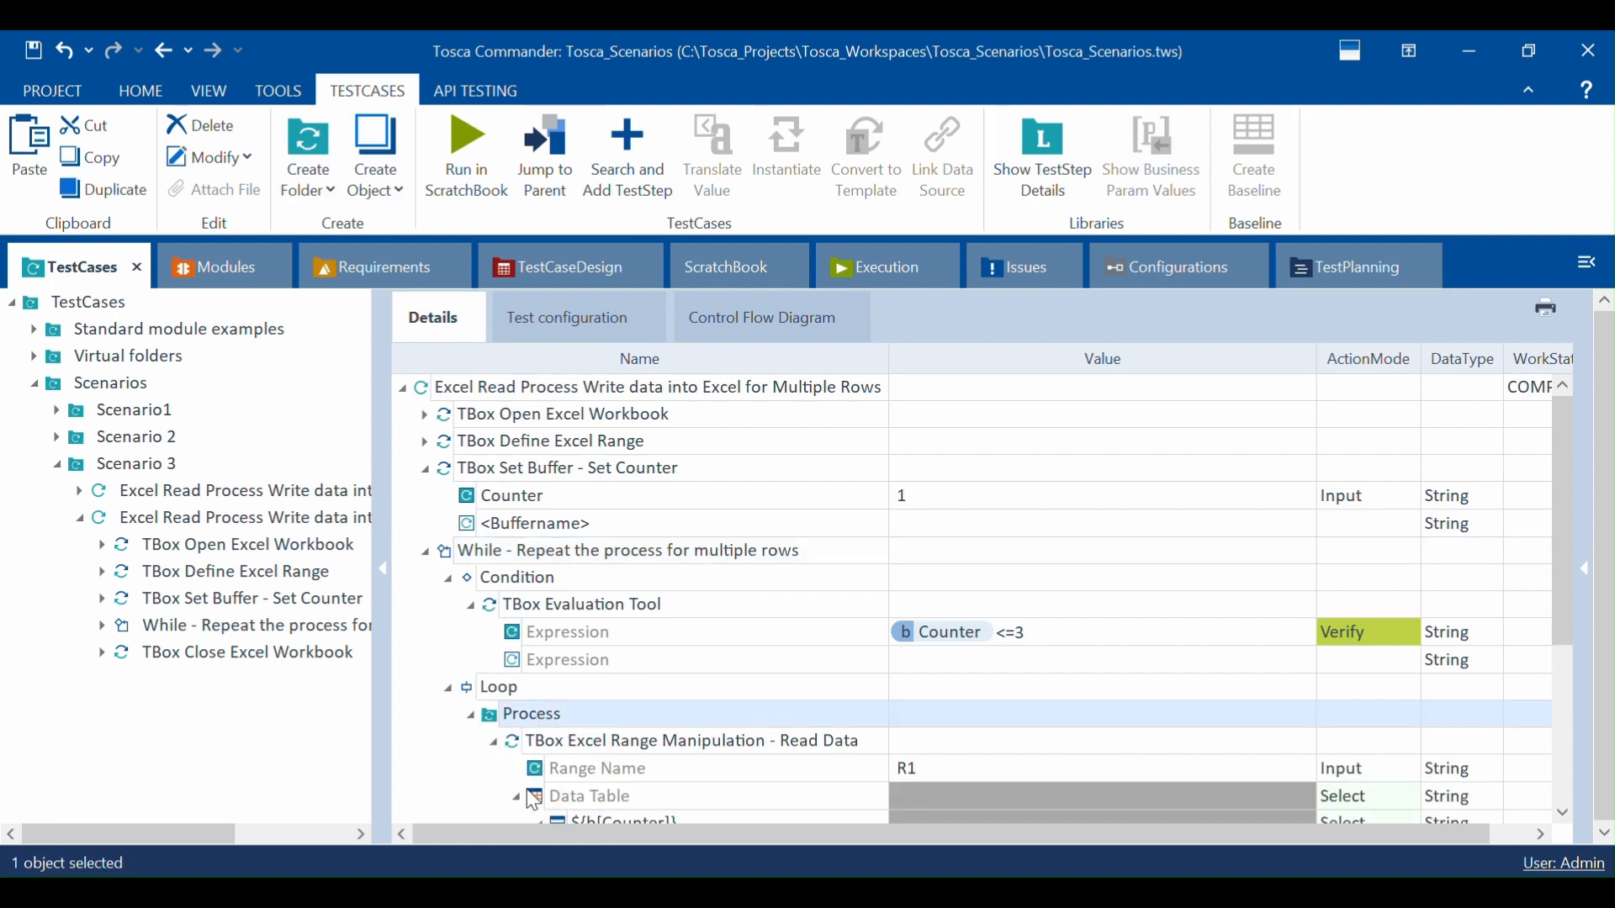
pyautogui.scroll(-2, 580, 794)
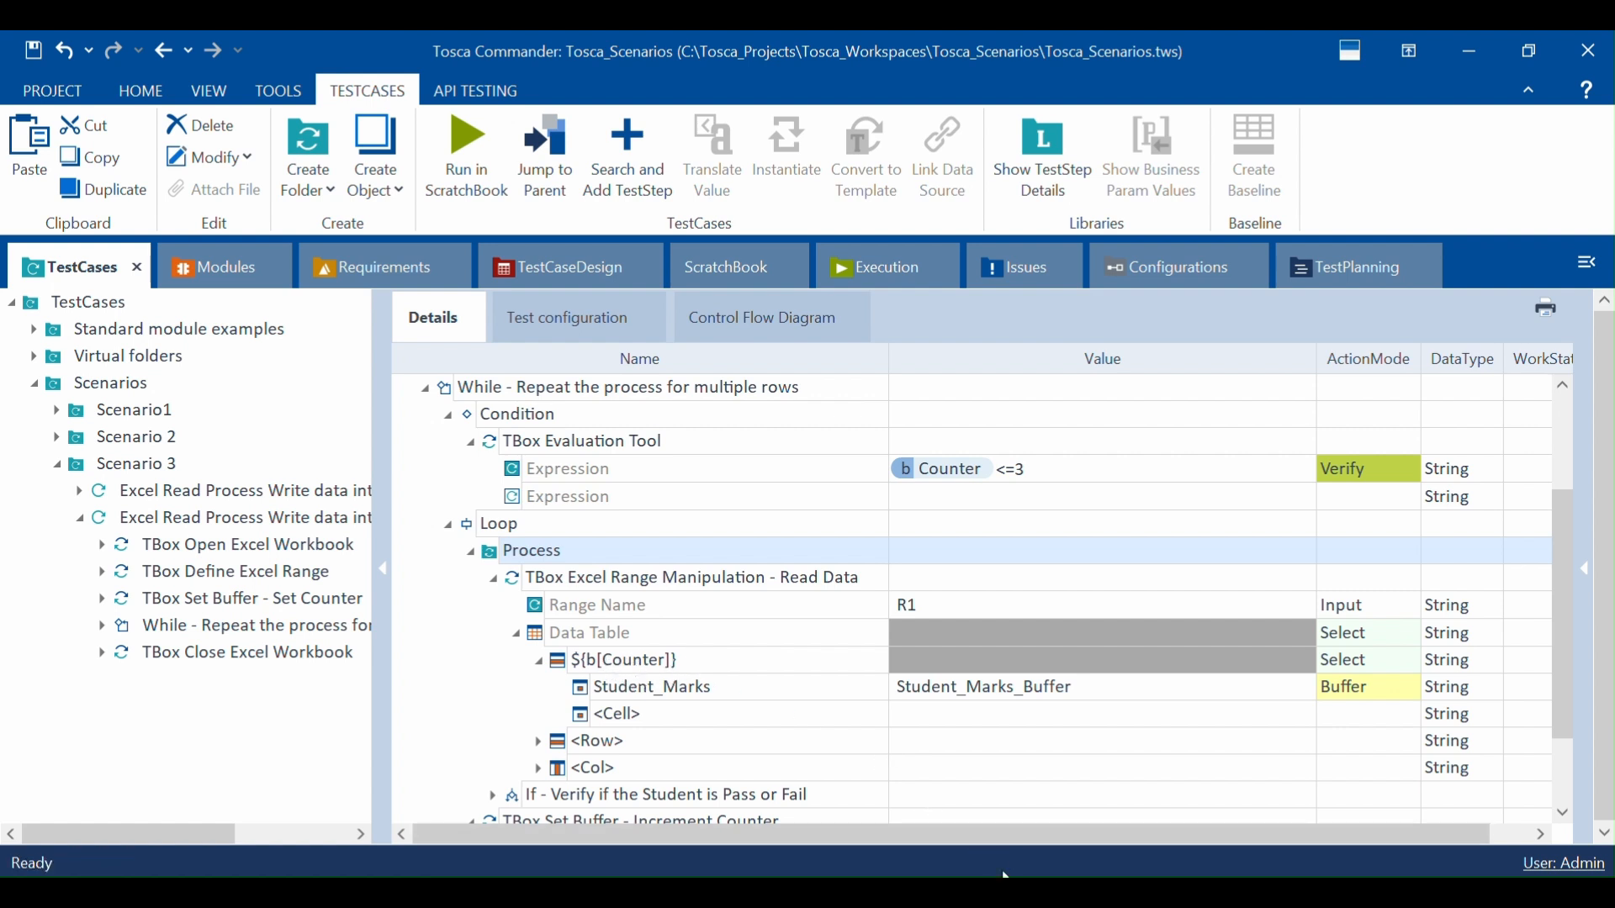
# Step: Switch to Excel, check row 3 with its Student_Marks and Exam_Status cells on the Class10 sheet, and return to Tosca Commander
pyautogui.hotkey('alt', 'Tab')
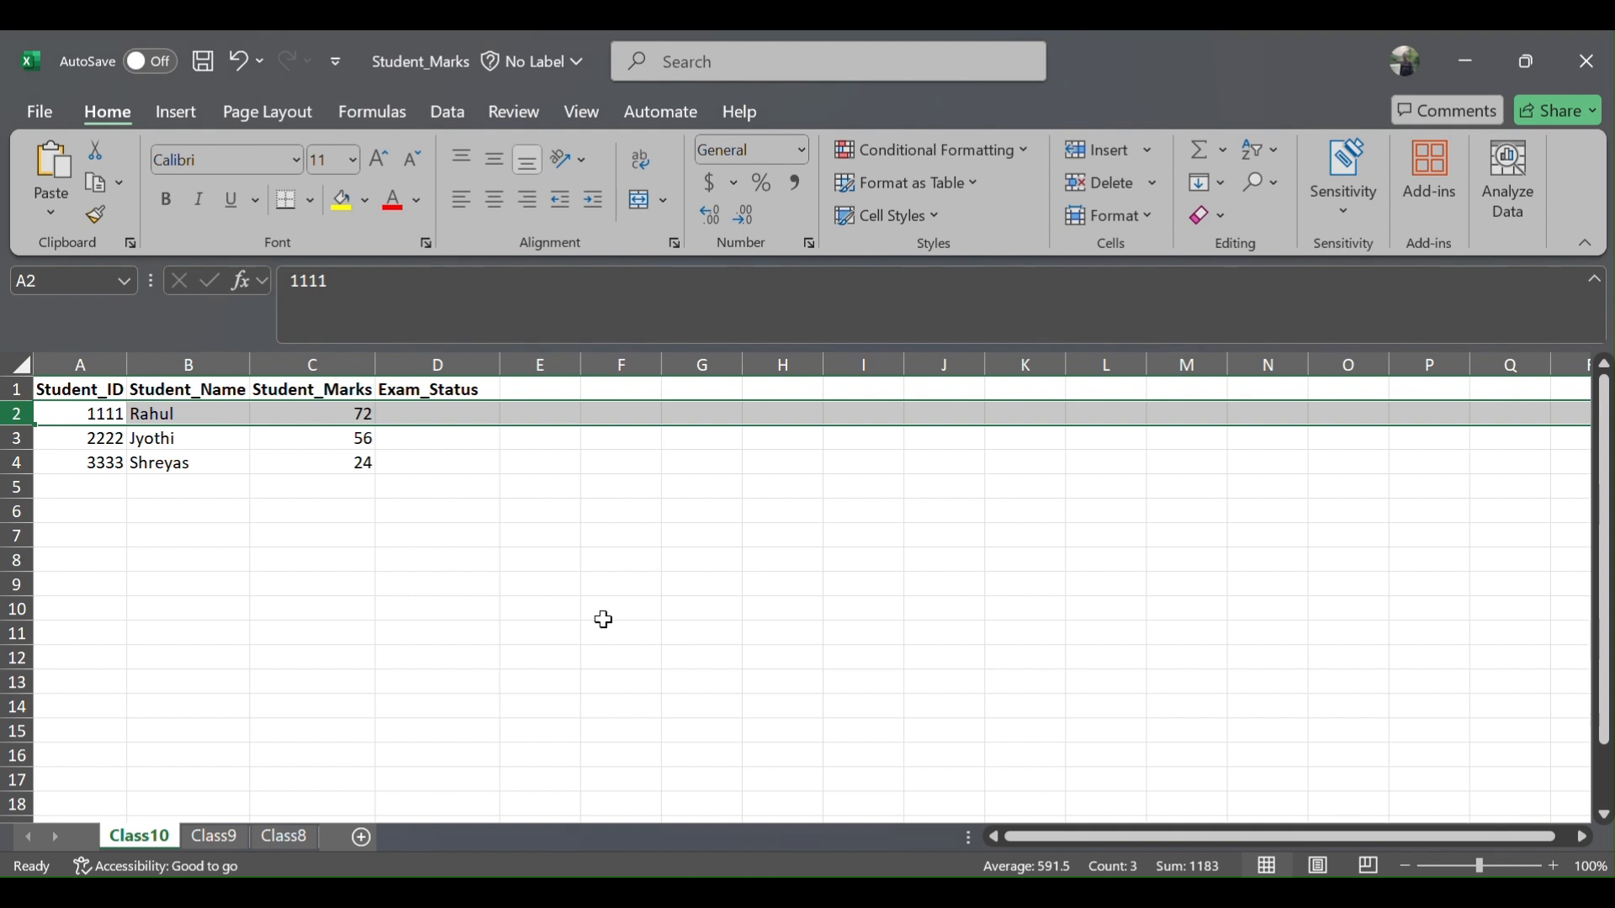
pyautogui.click(13, 437)
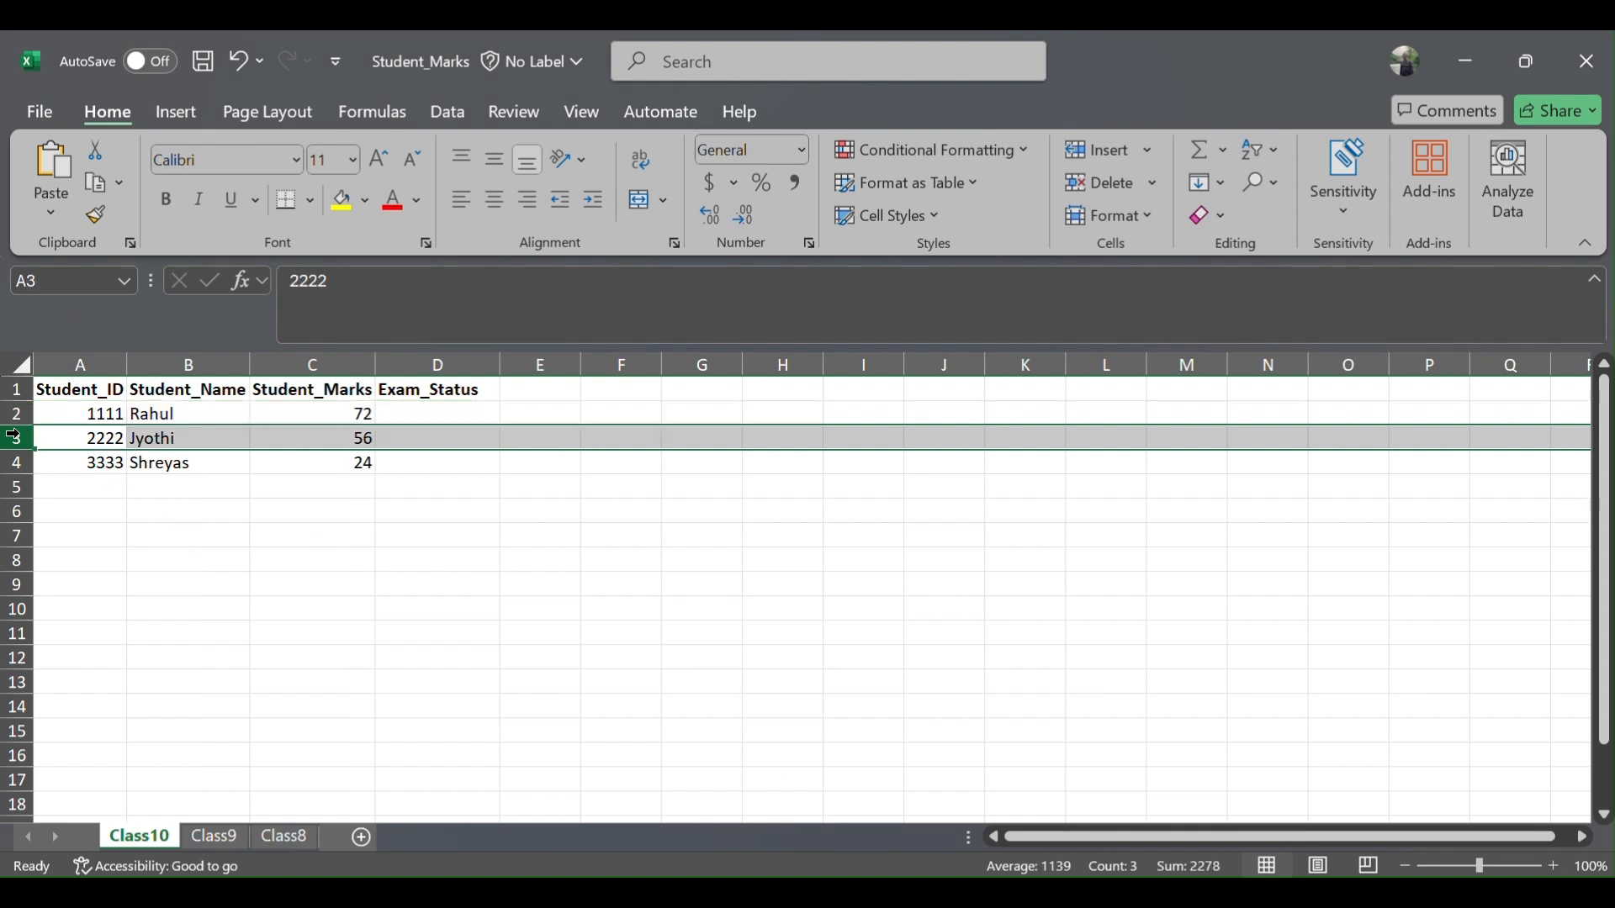
pyautogui.click(333, 437)
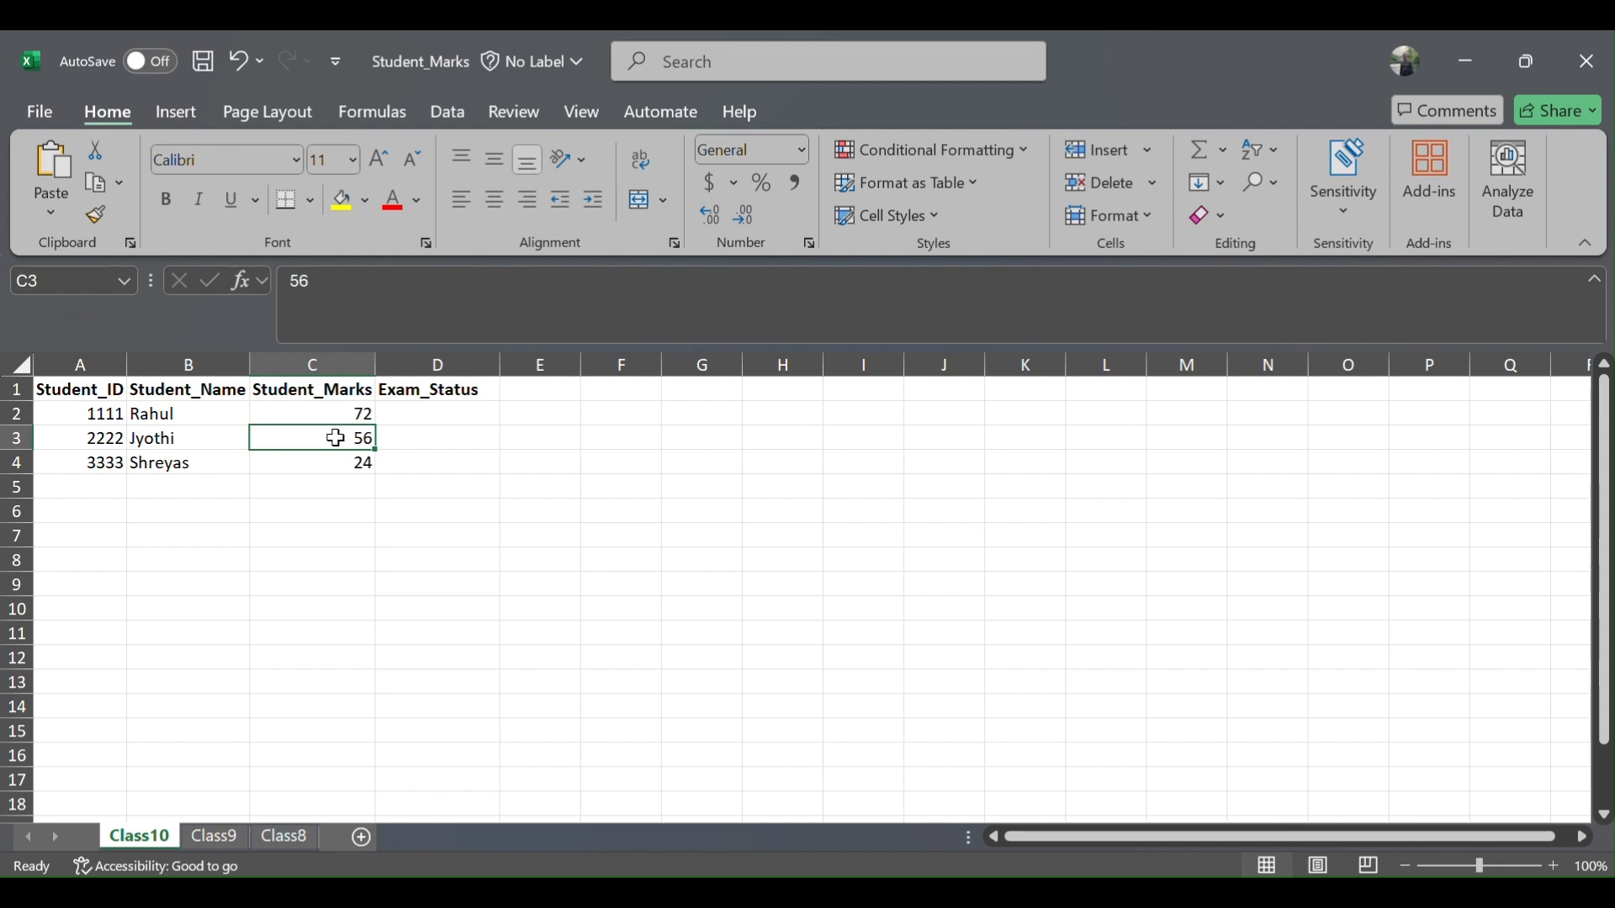
pyautogui.click(404, 443)
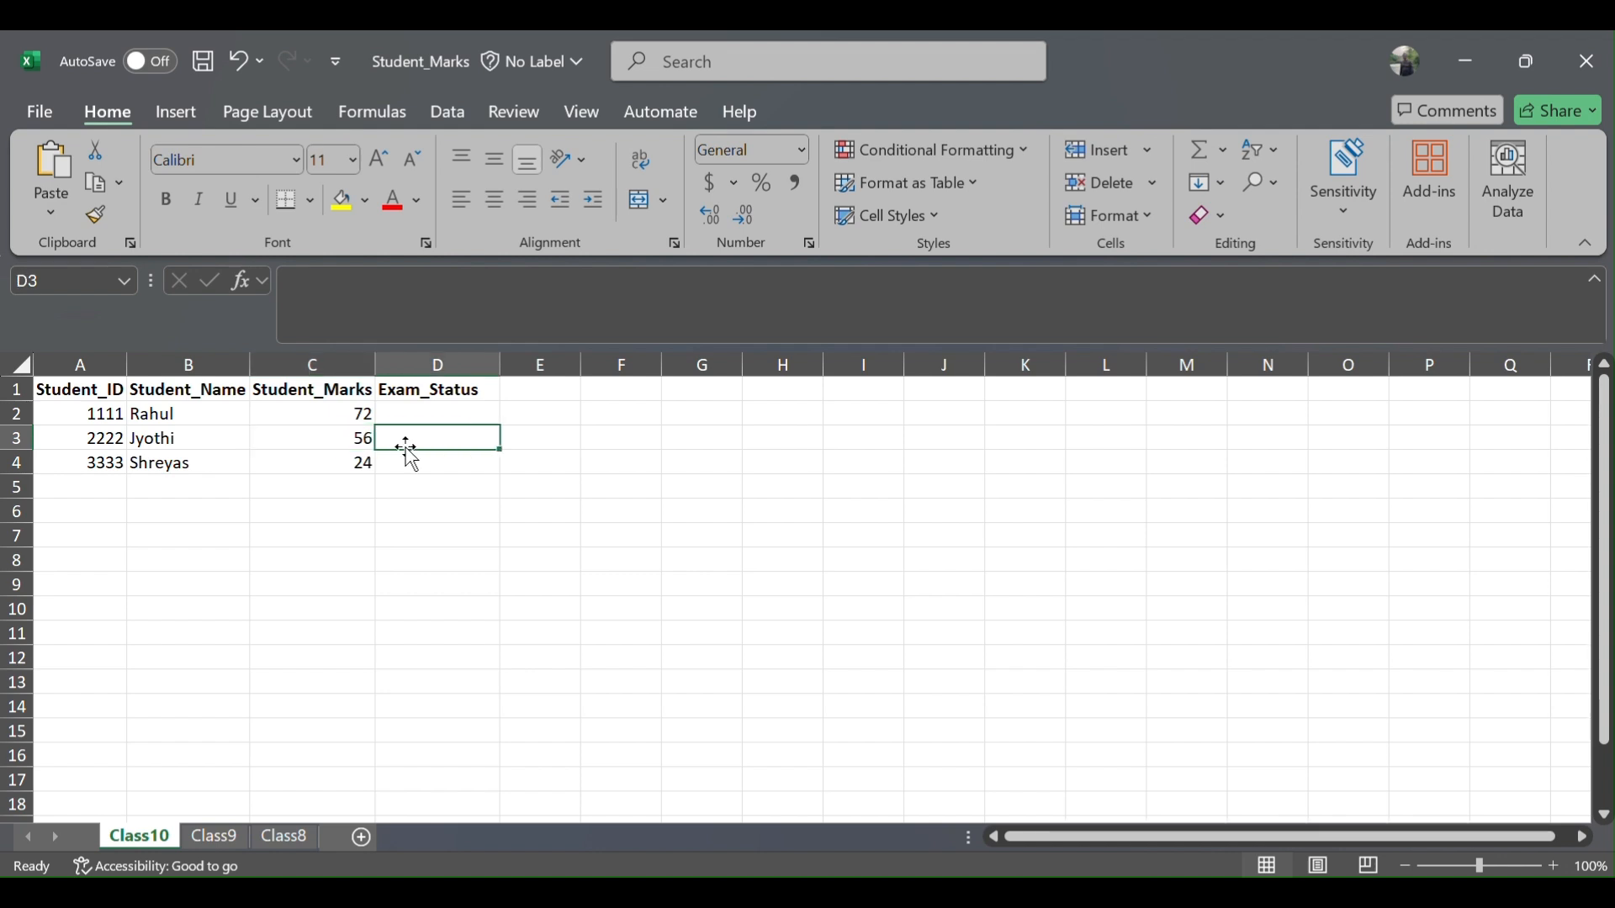
pyautogui.hotkey('alt', 'Tab')
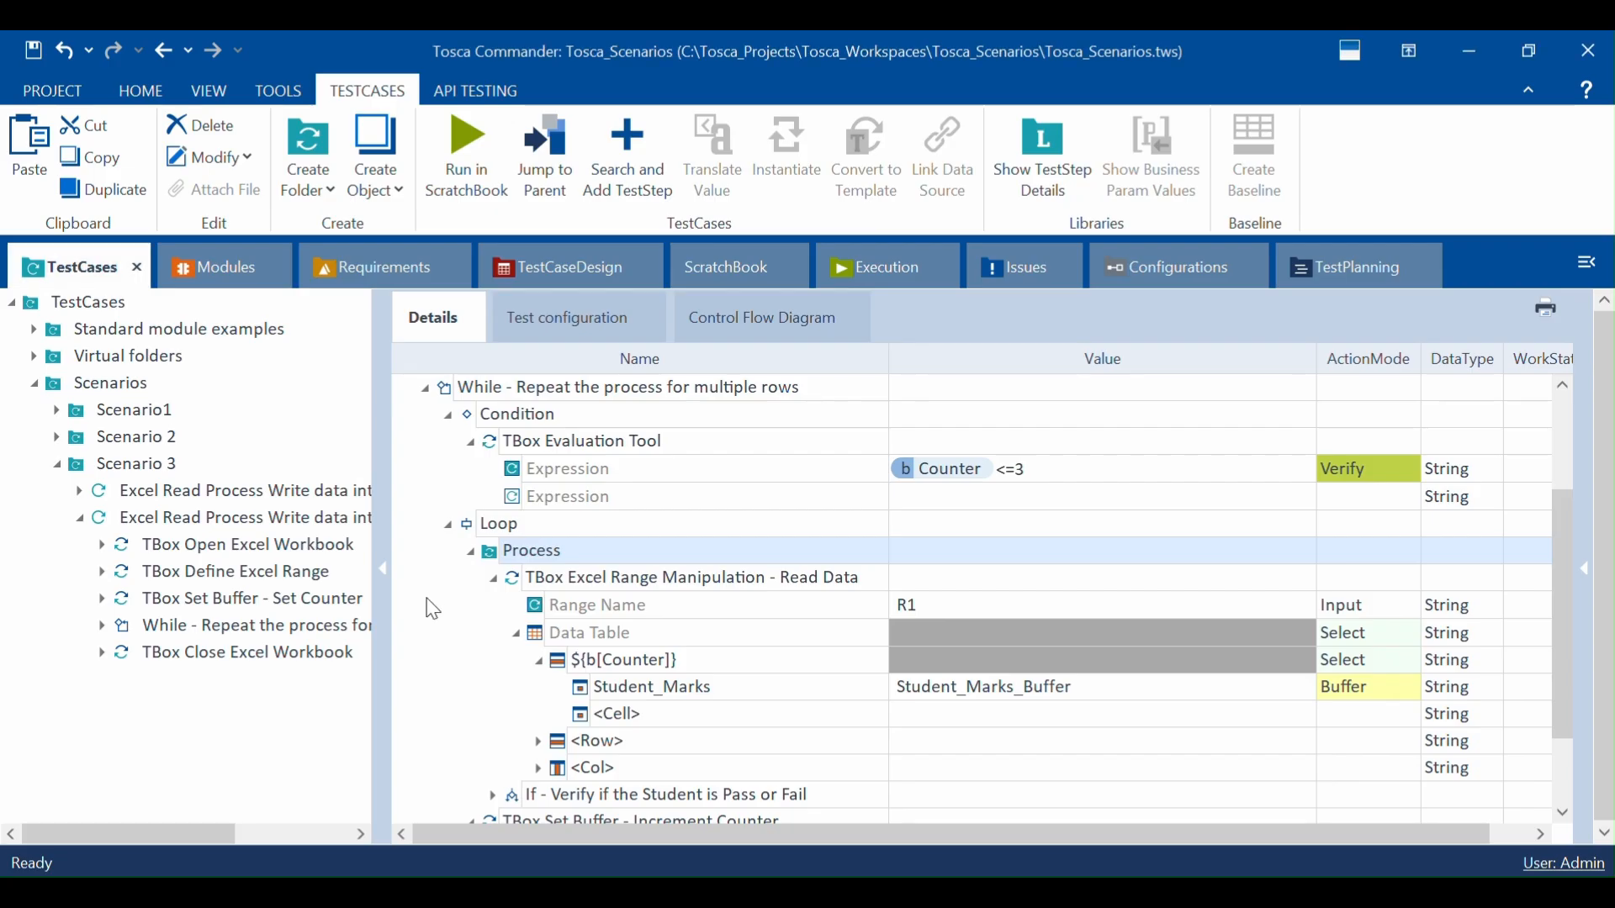
# Step: Recheck the Increment Counter step, the While condition expression and the Loop's Process folder
pyautogui.scroll(-2, 535, 710)
pyautogui.click(572, 713)
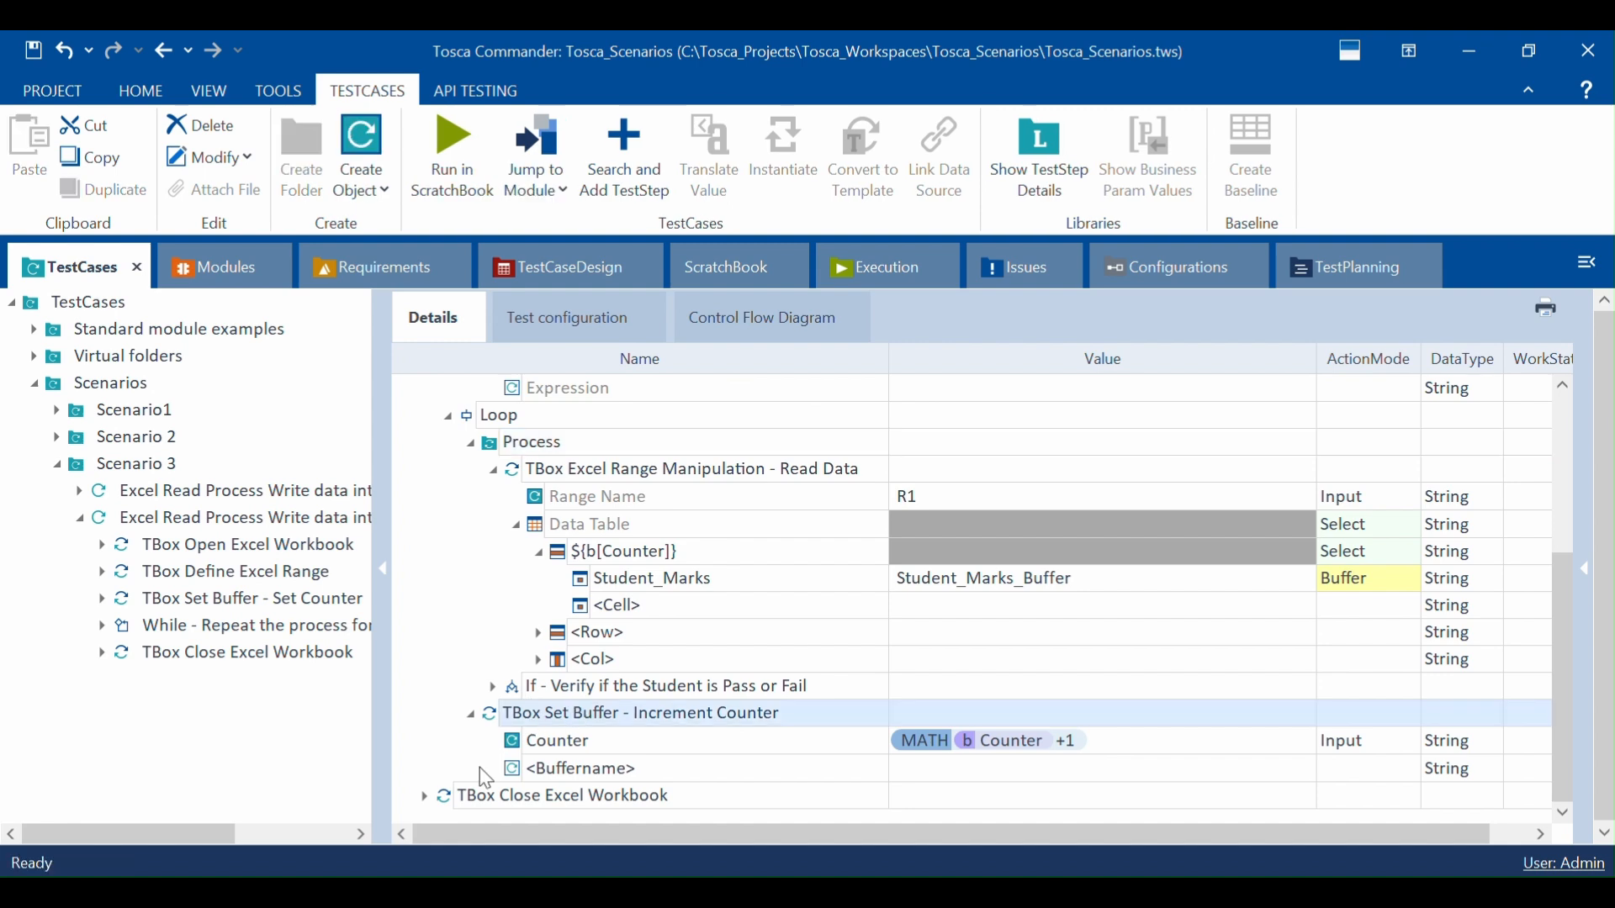
pyautogui.scroll(1, 485, 776)
pyautogui.scroll(2, 526, 431)
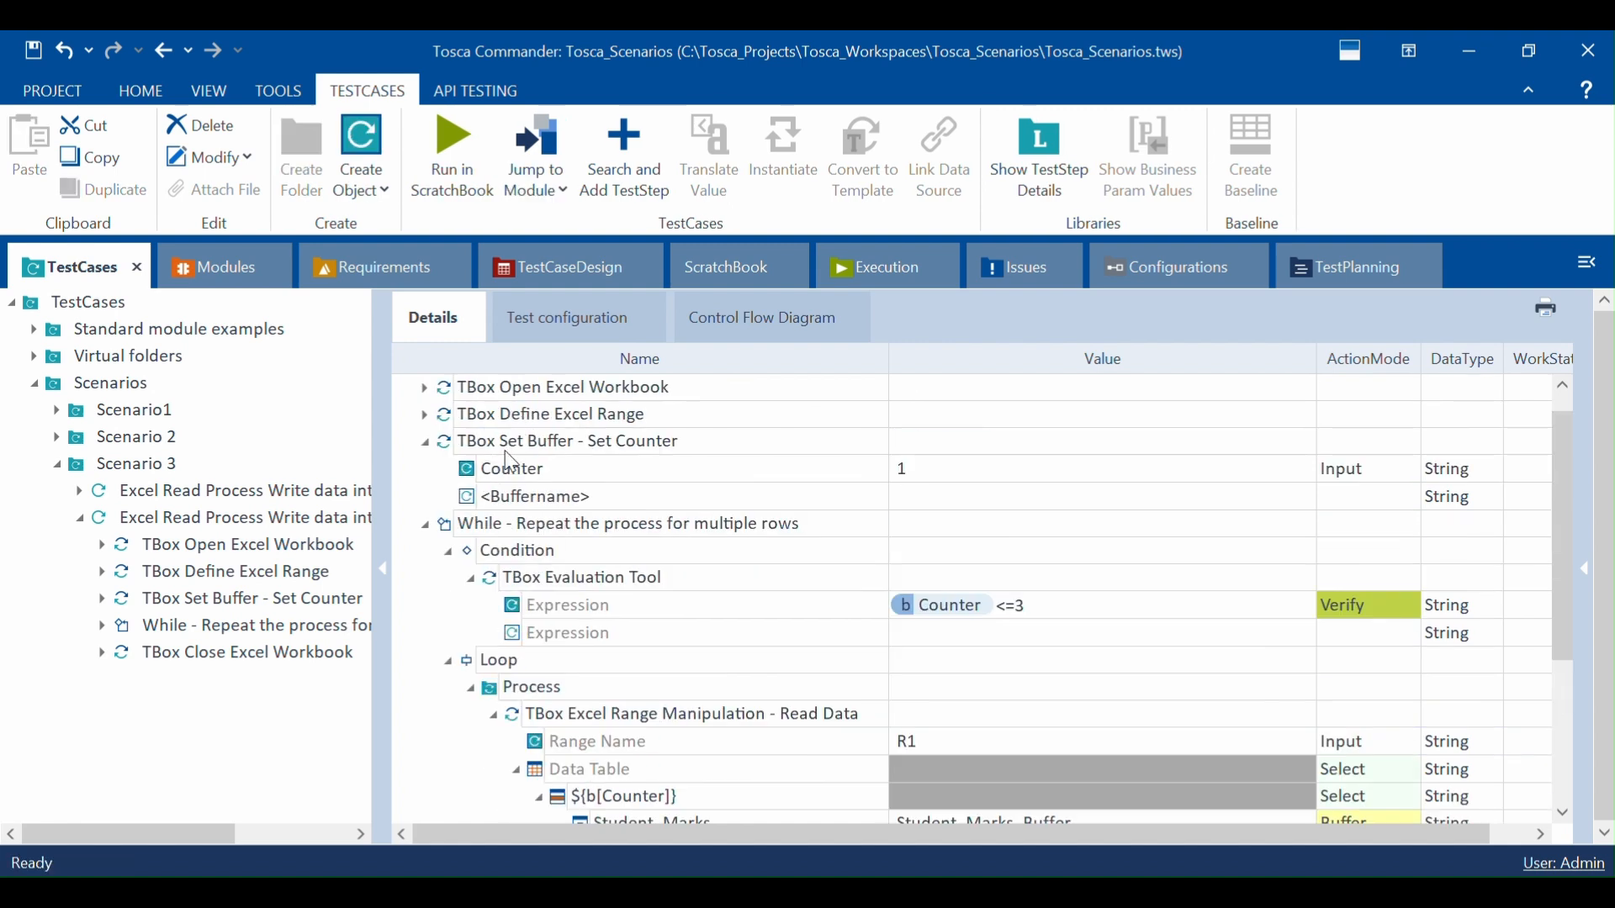
pyautogui.click(497, 525)
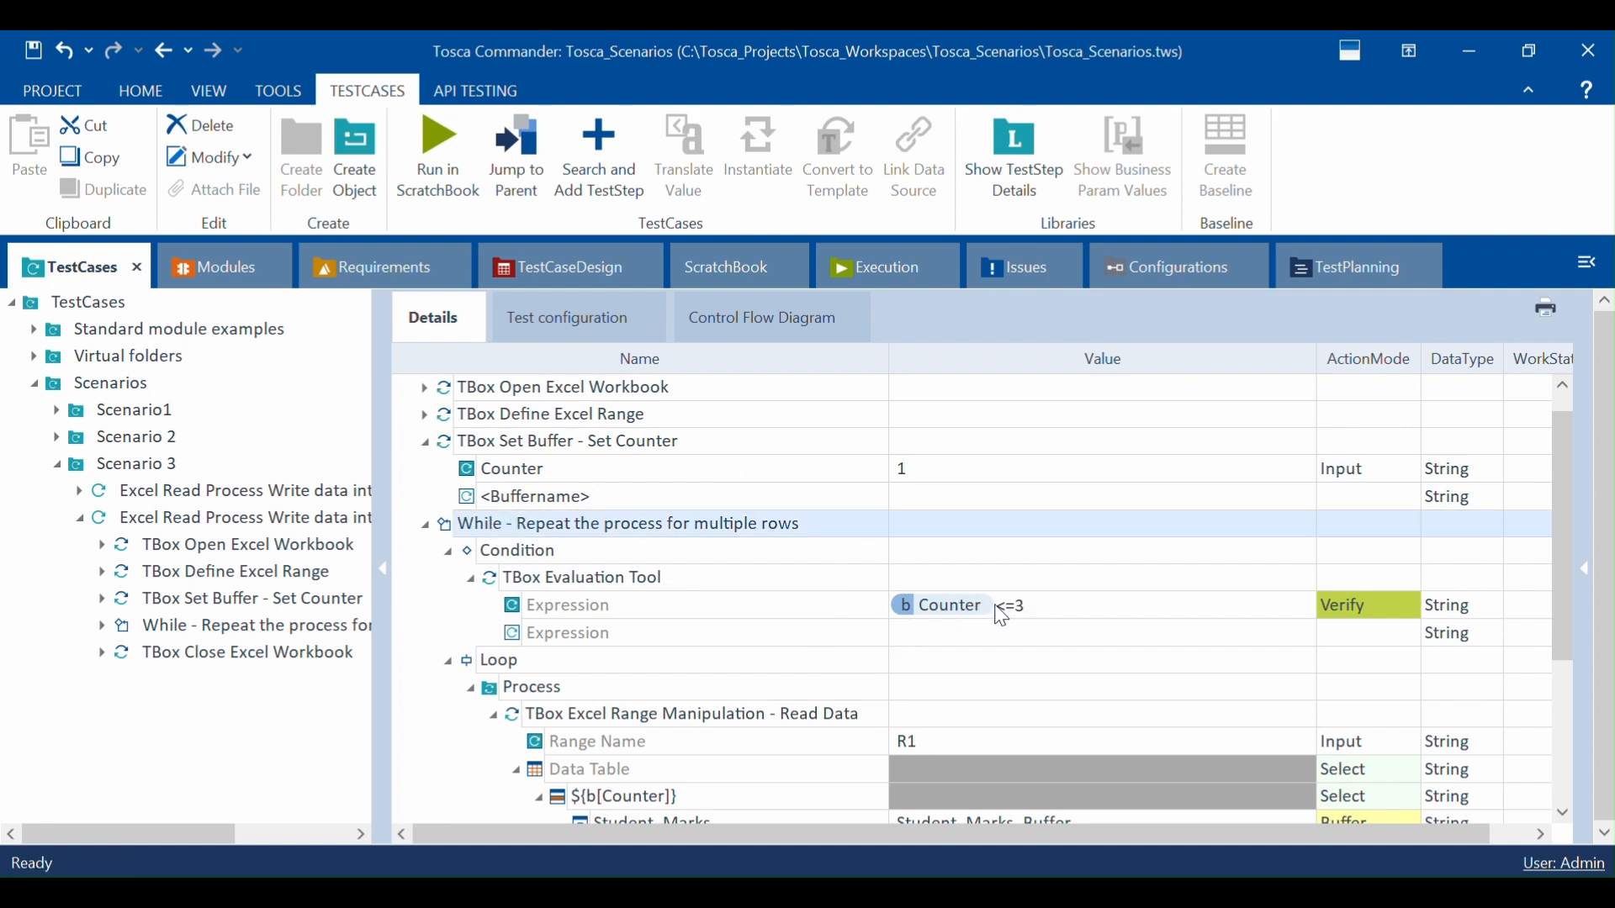
pyautogui.click(498, 665)
pyautogui.click(538, 686)
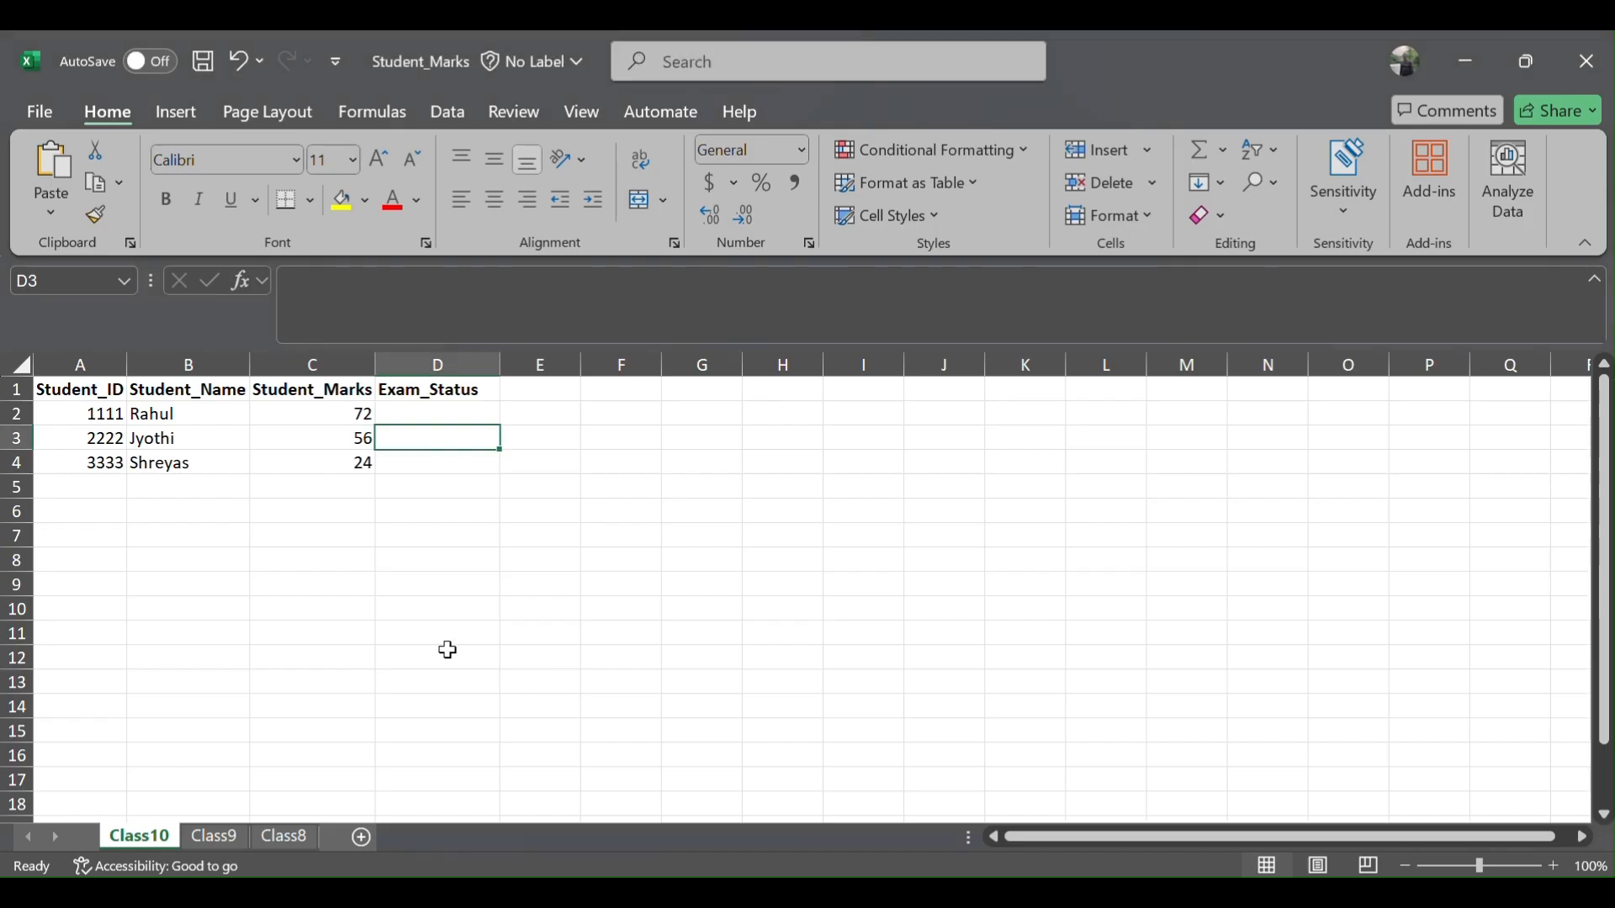
# Step: Check row 4 of the Class10 sheet in Excel, and return to the Increment Counter step in Tosca Commander
pyautogui.click(14, 462)
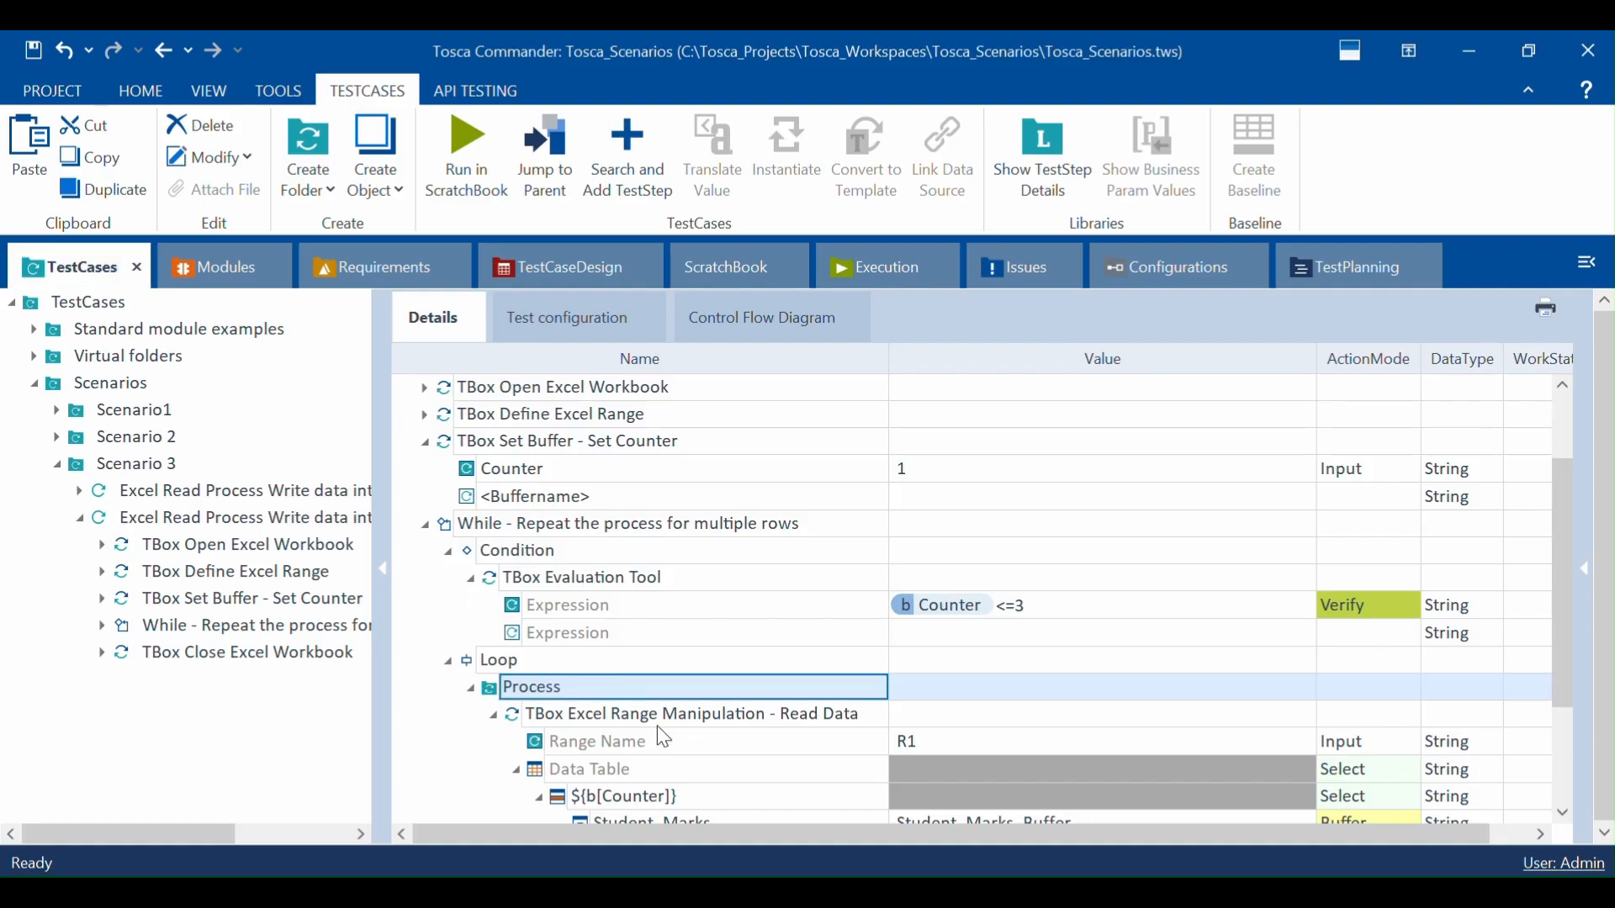
pyautogui.scroll(-3, 658, 737)
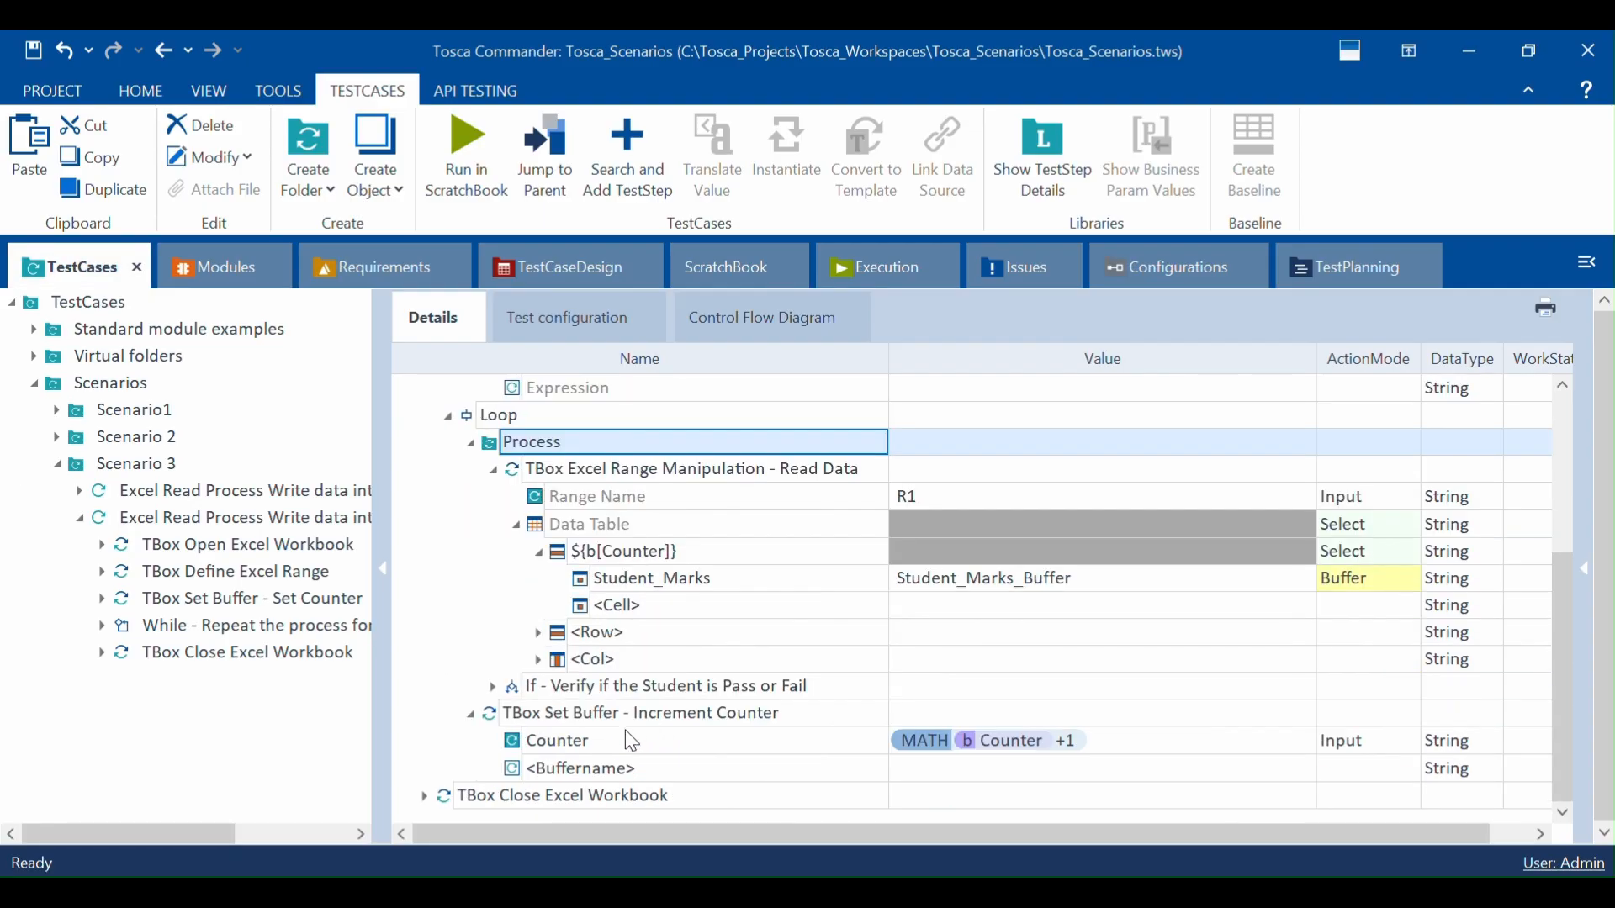
pyautogui.click(614, 707)
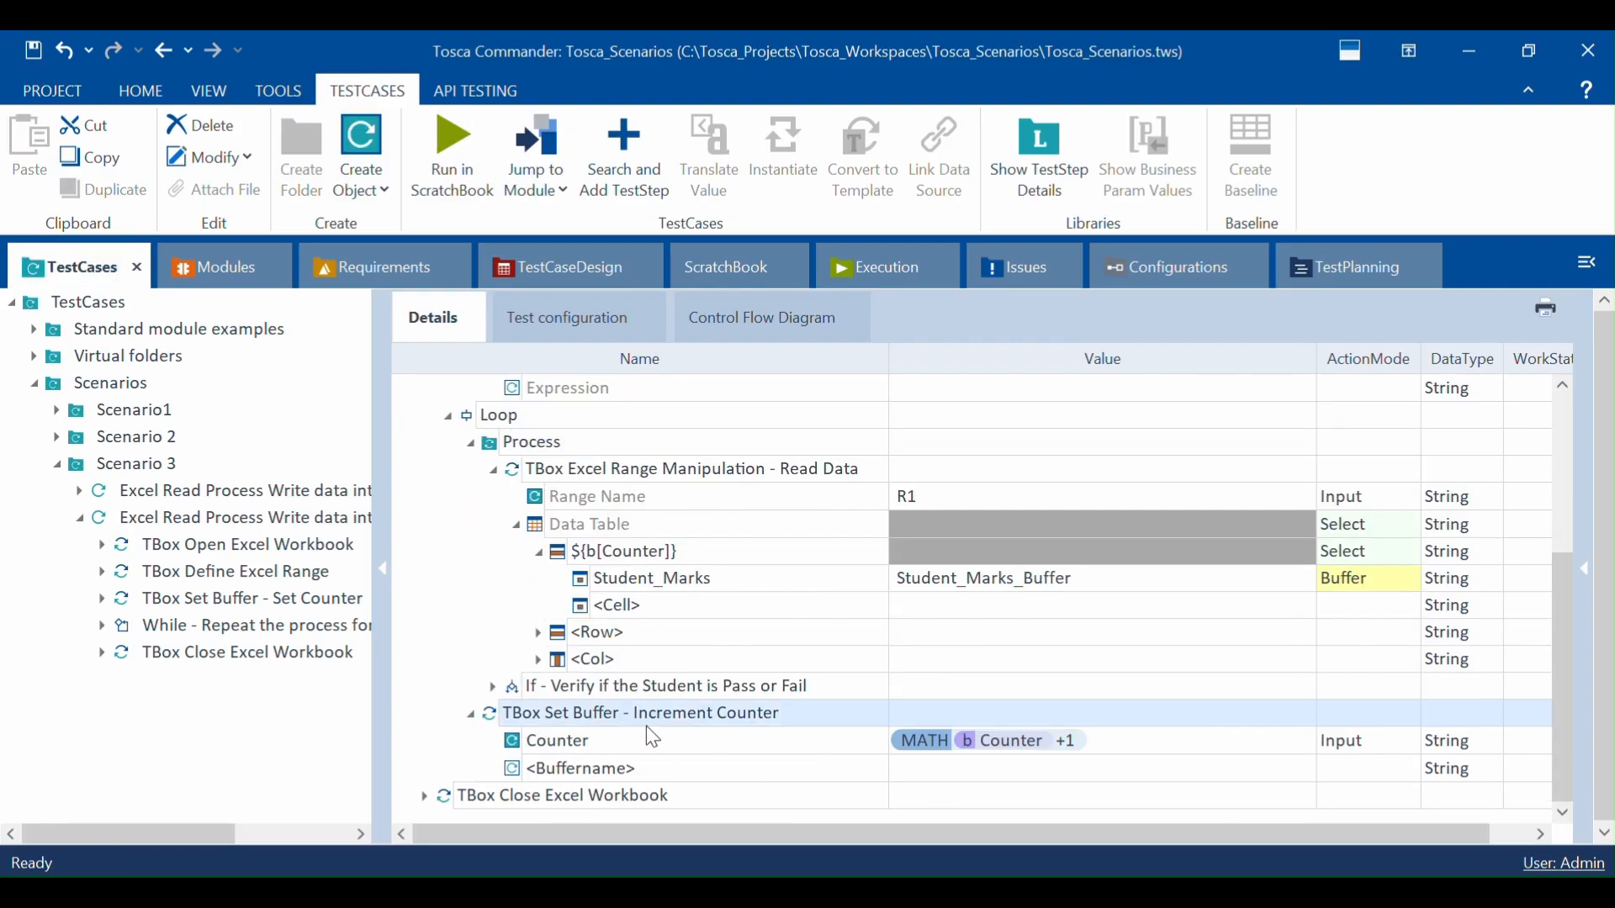
# Step: Recheck the While condition's expression, collapse the Condition and Loop branches, and look at the Close Excel Workbook step
pyautogui.scroll(3, 629, 738)
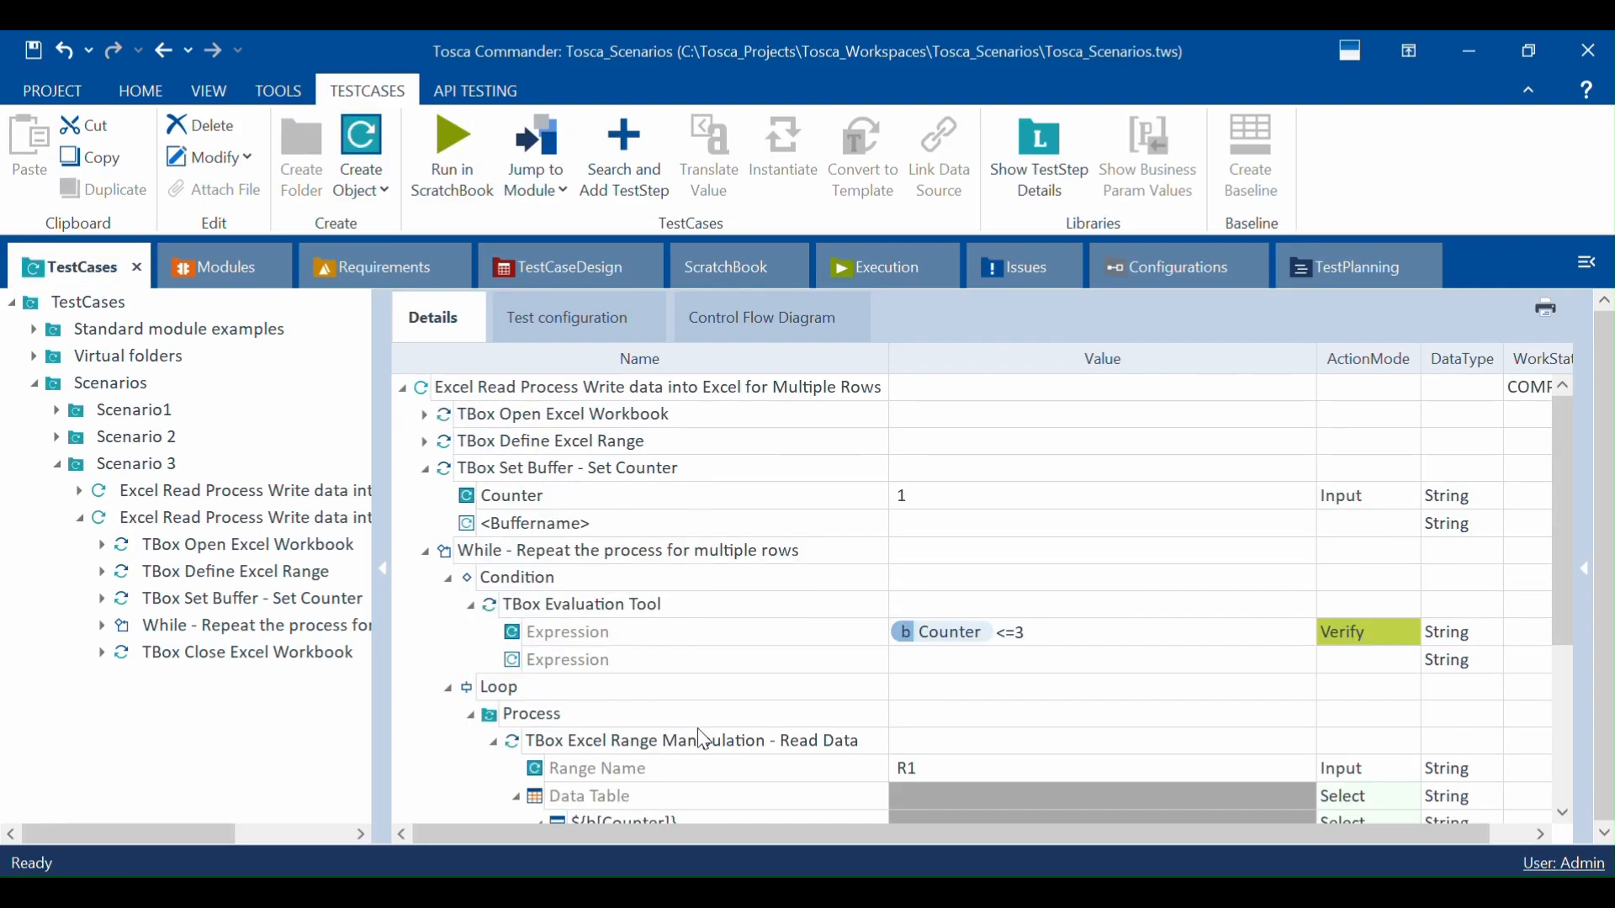
pyautogui.click(620, 606)
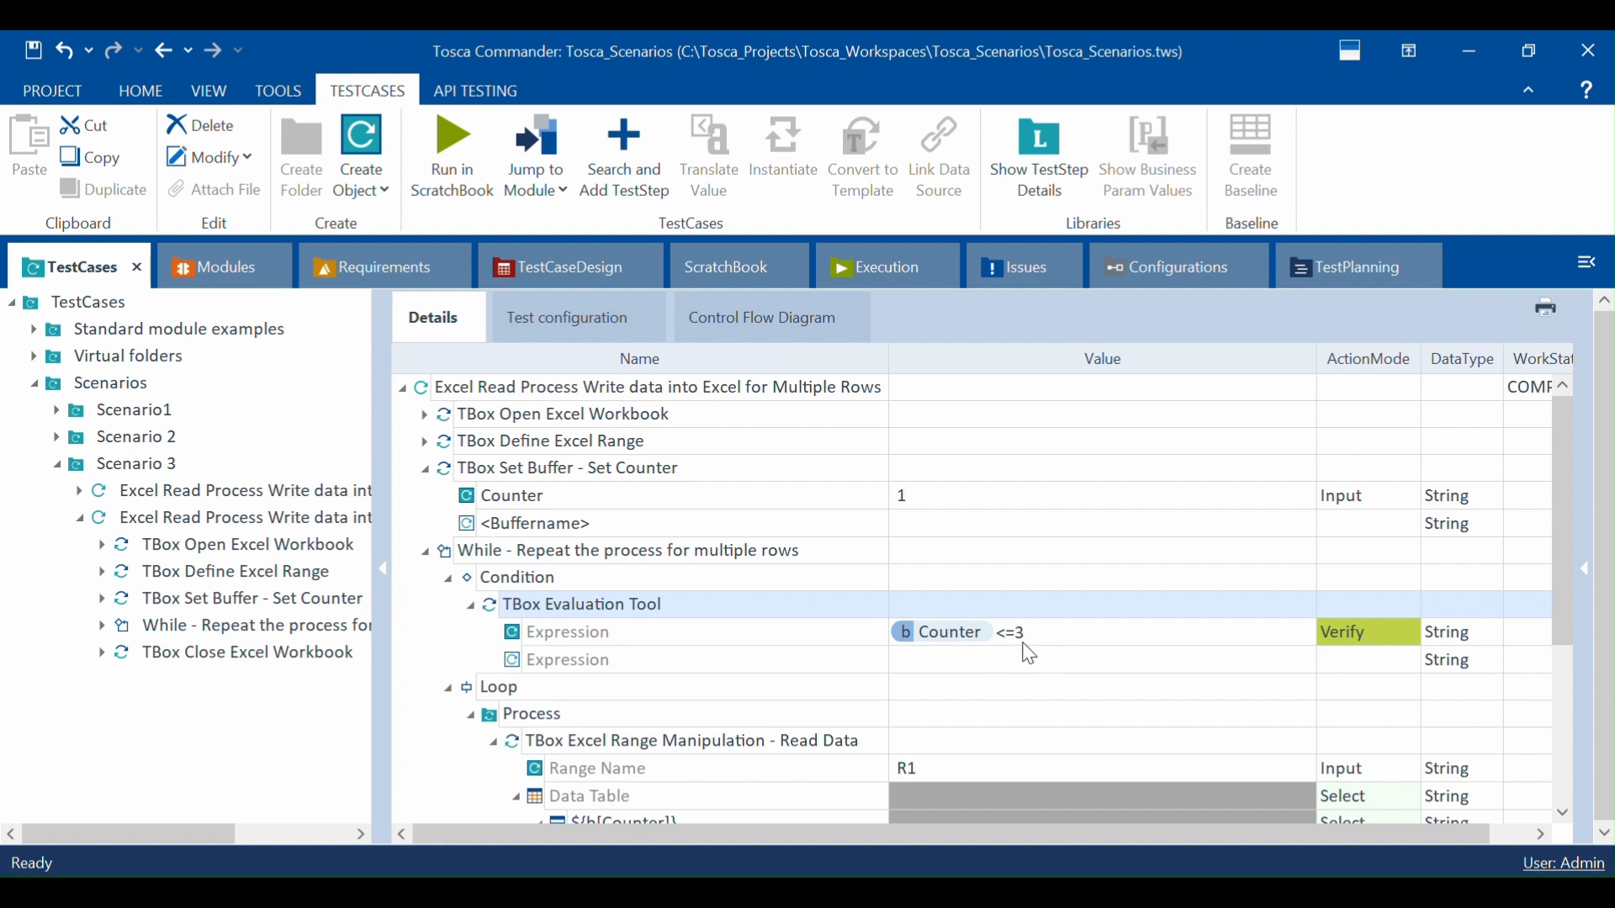
pyautogui.click(449, 580)
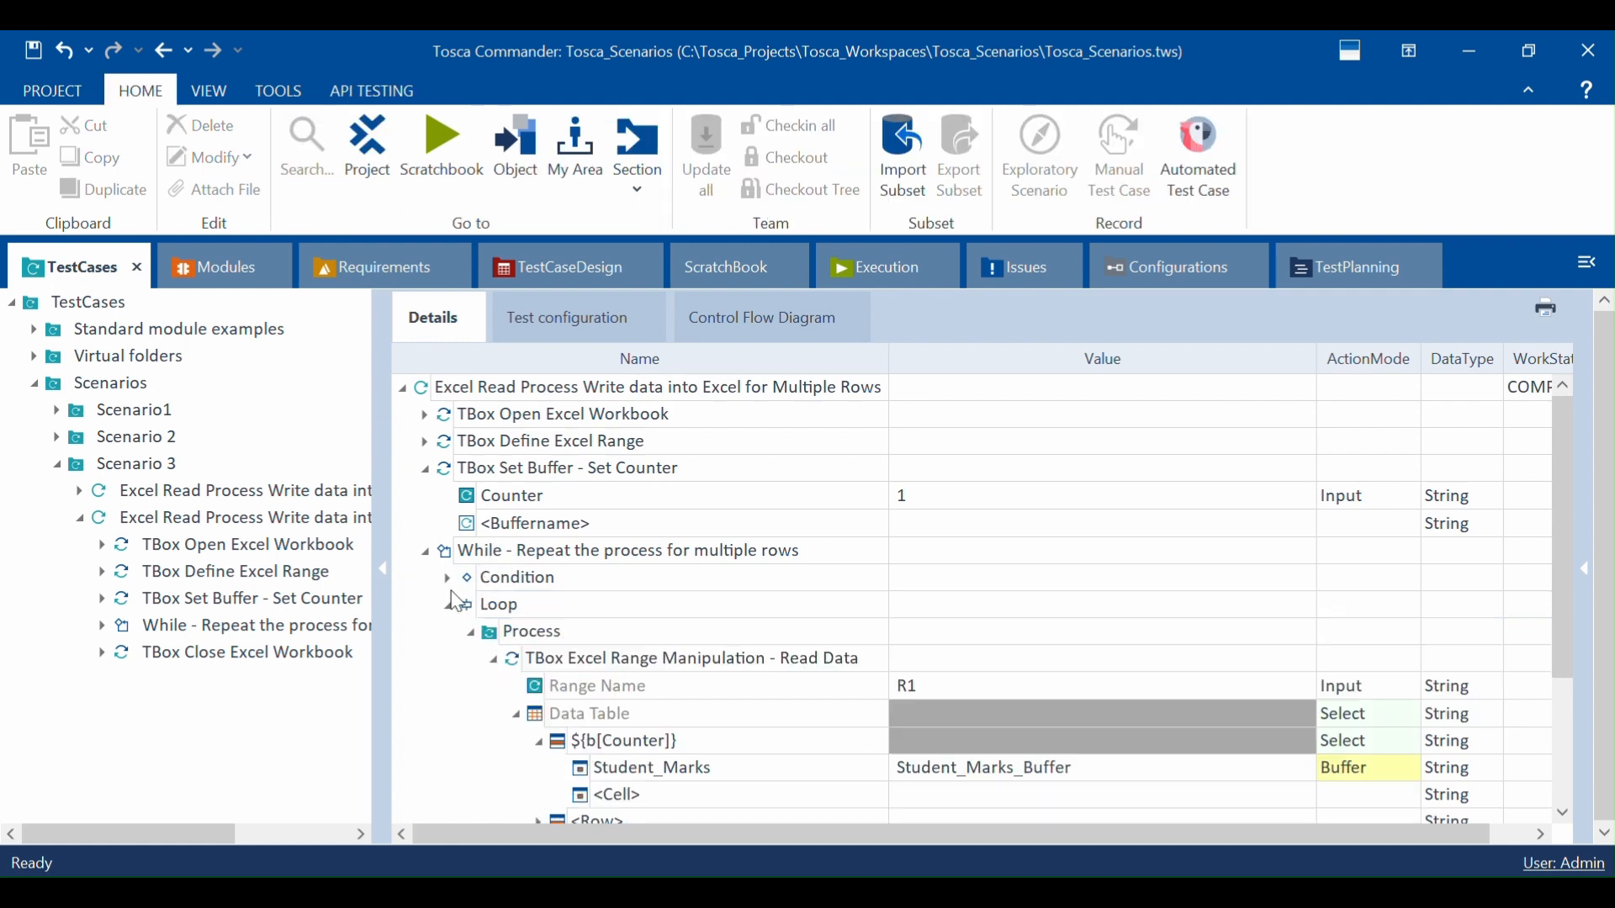
pyautogui.click(448, 605)
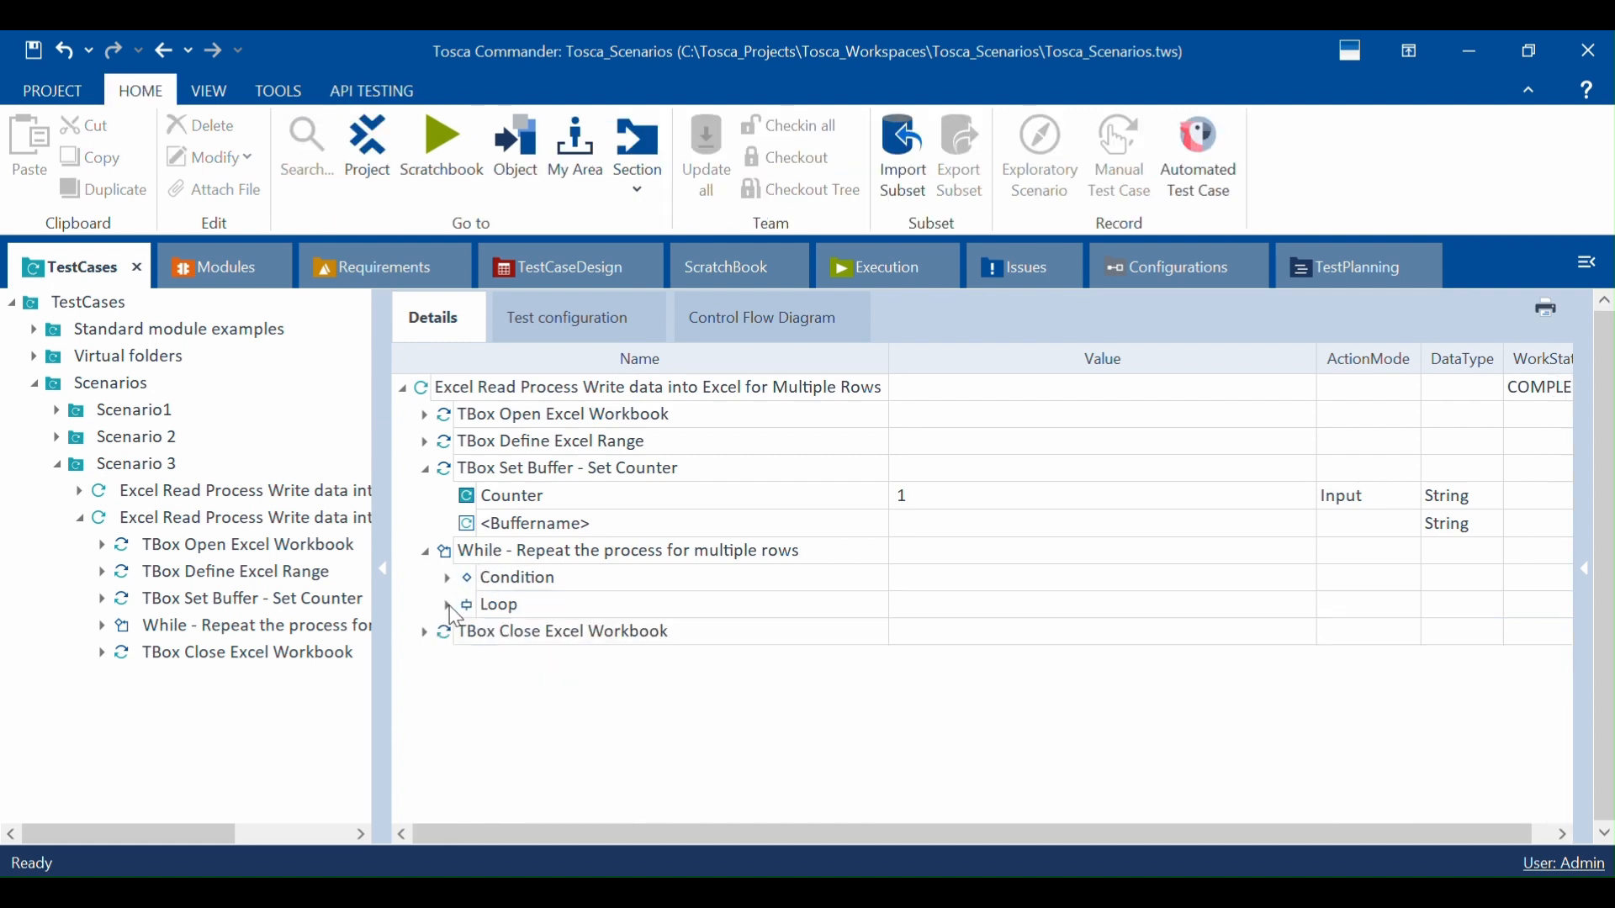
pyautogui.click(513, 639)
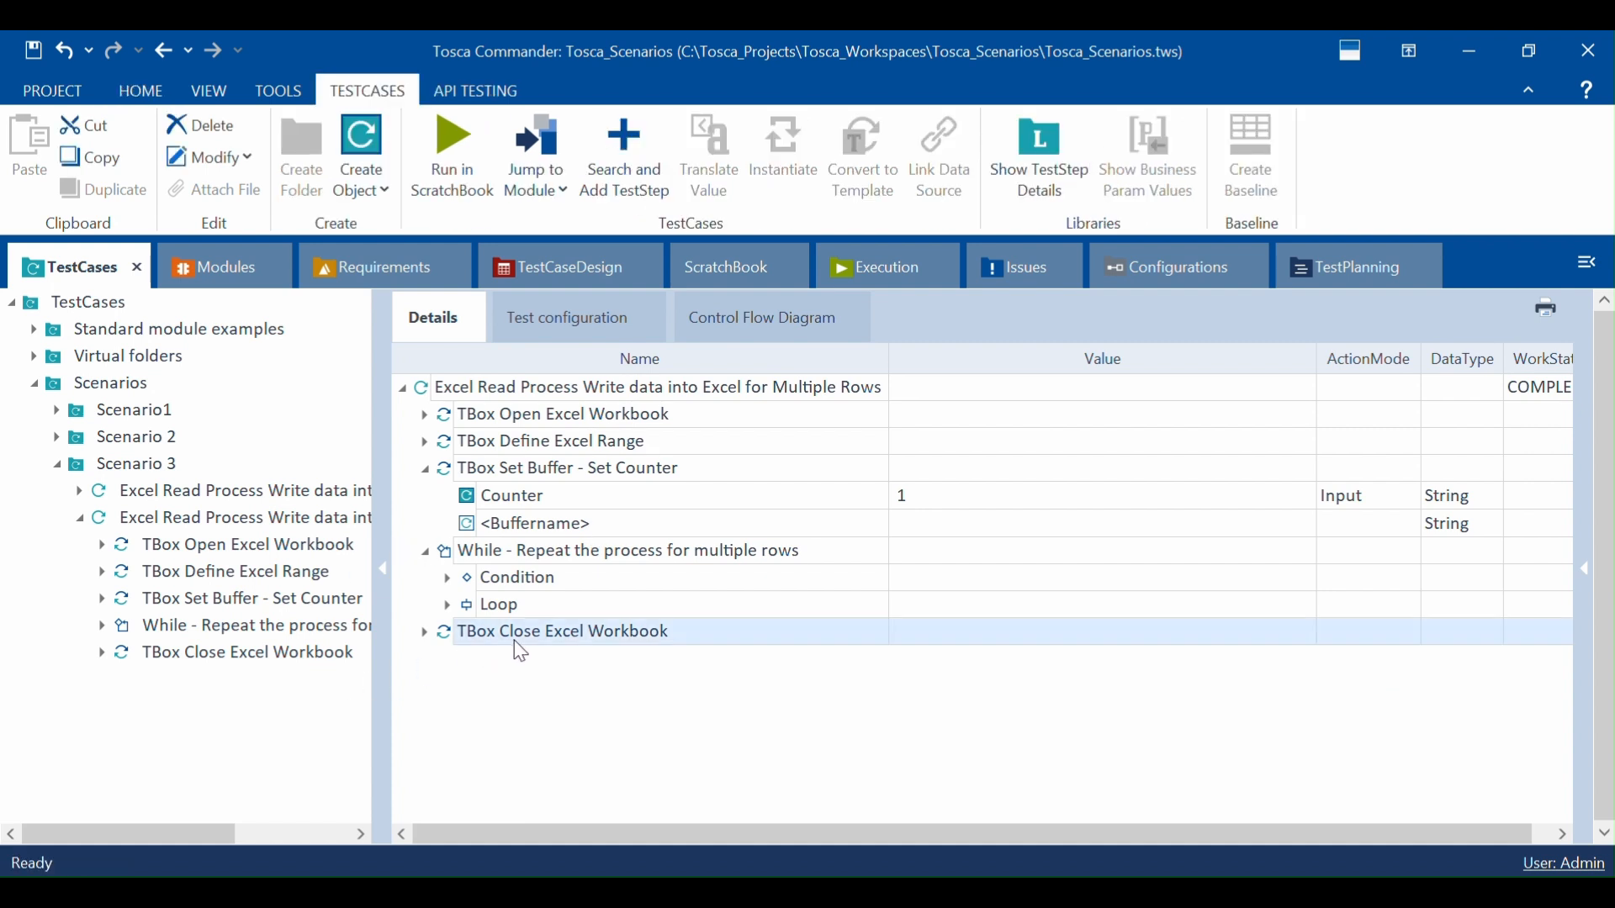
# Step: Collapse the Set Counter and While steps, save the workspace, and select the multiple-rows test case
pyautogui.click(425, 470)
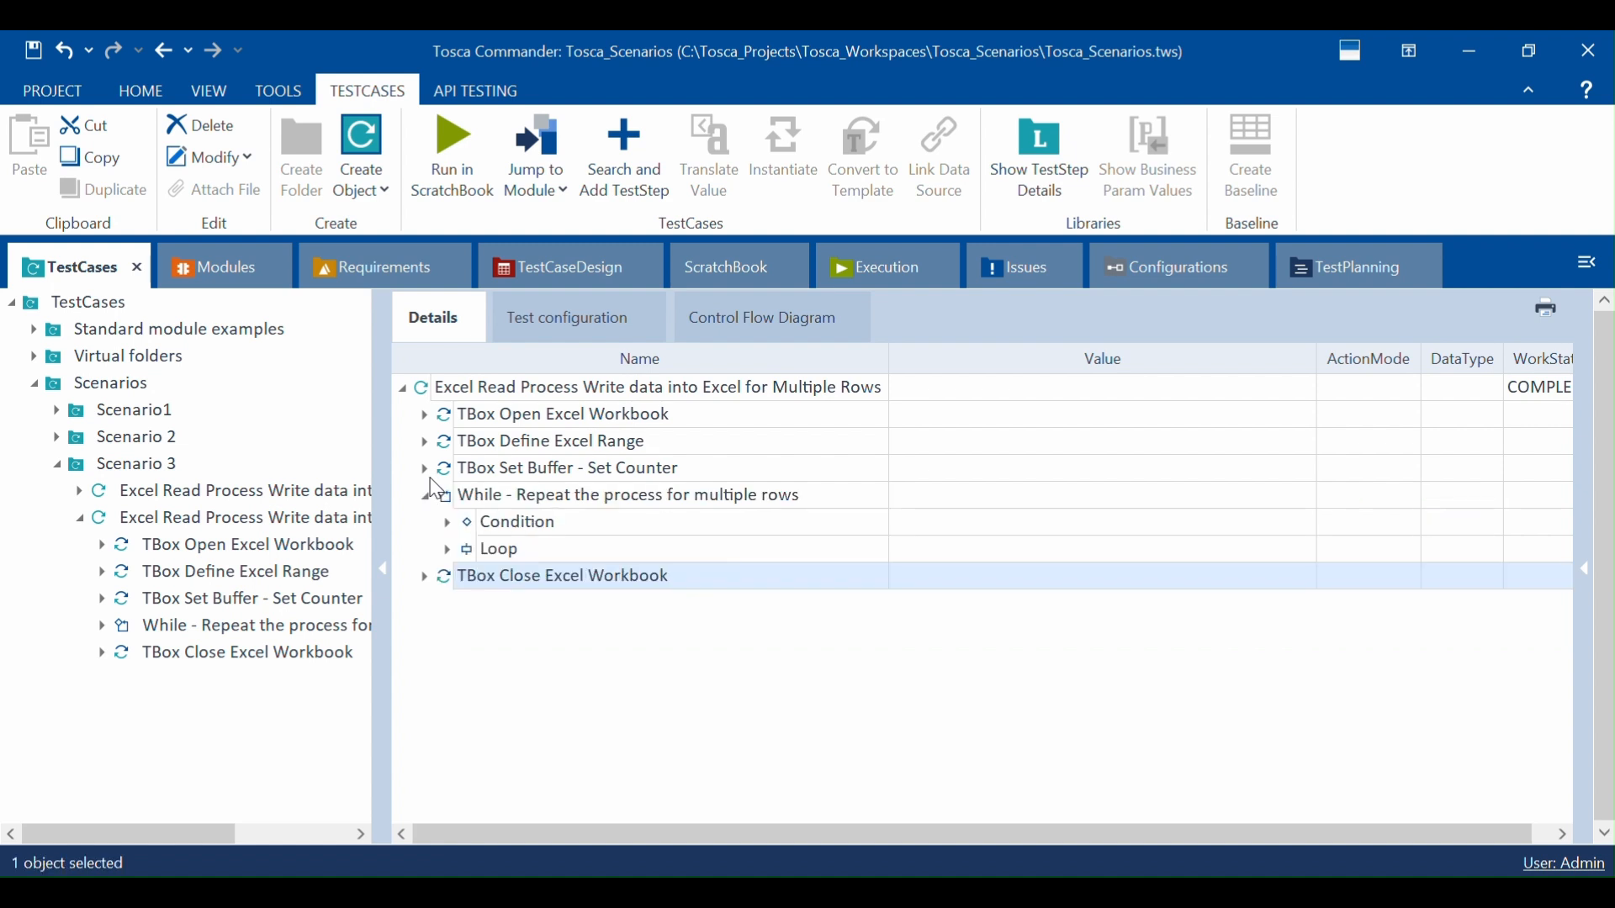
pyautogui.click(430, 501)
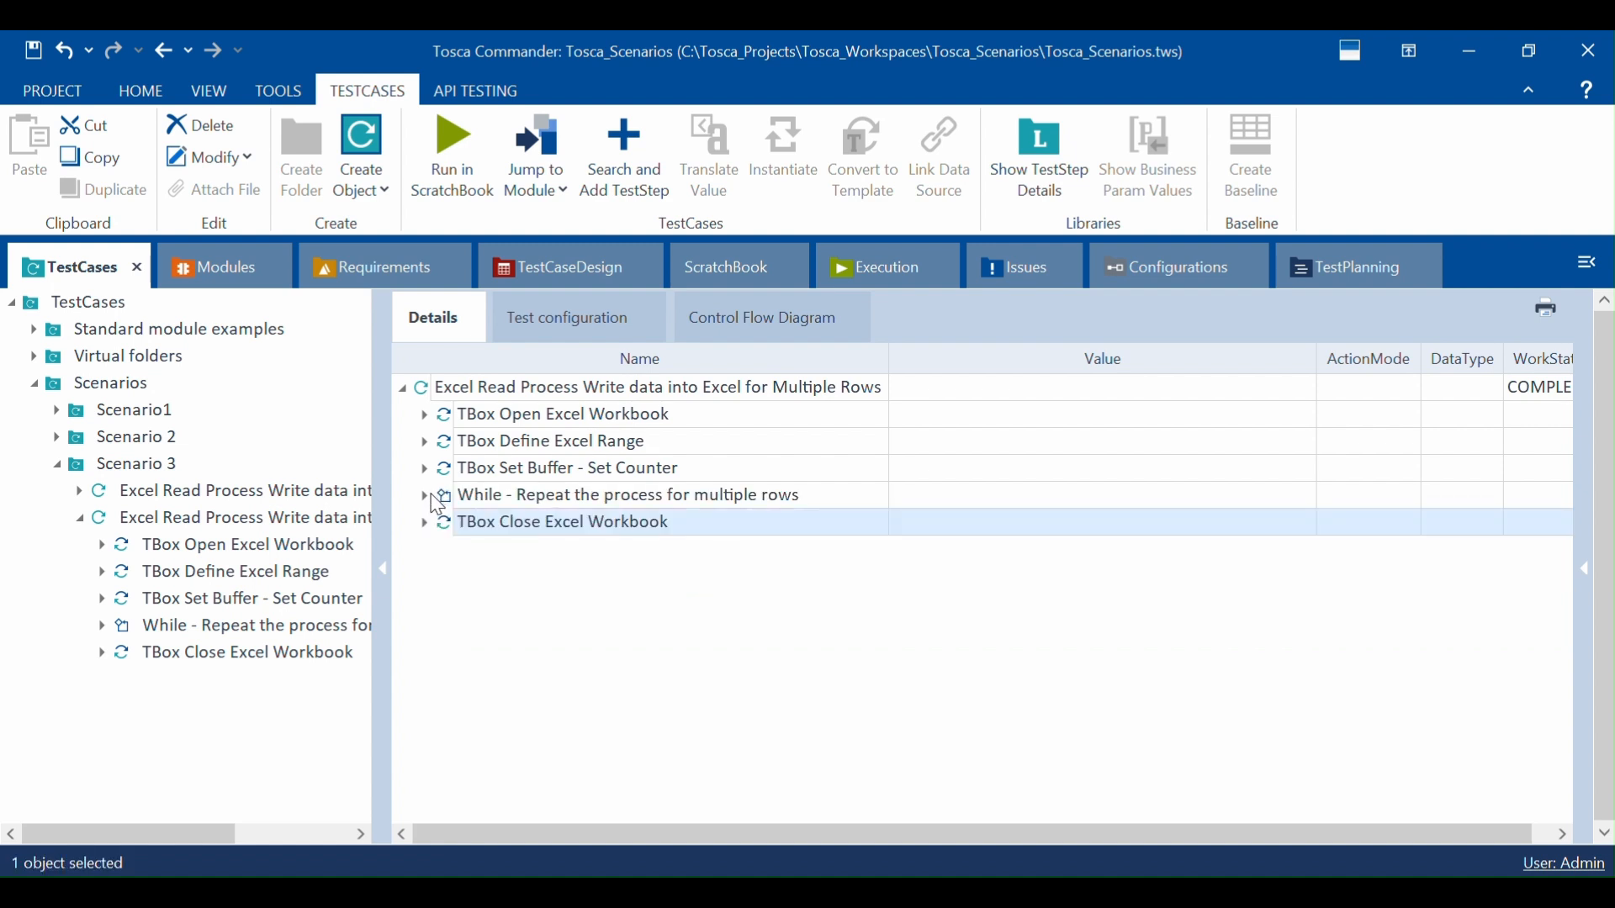
pyautogui.hotkey('ctrl', 's')
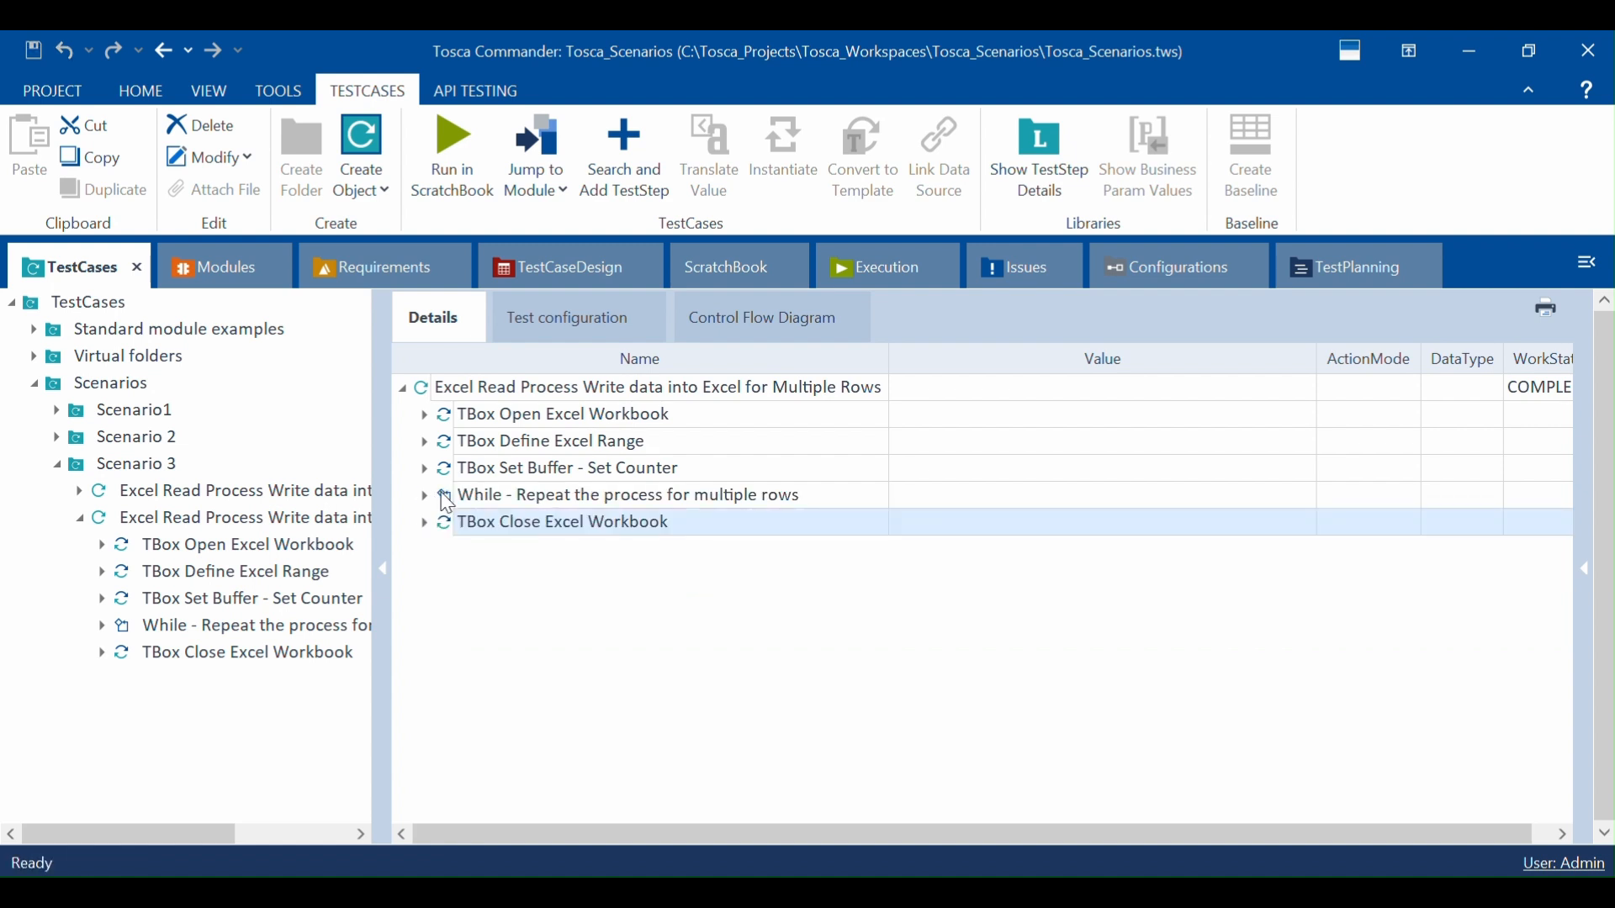
pyautogui.click(569, 391)
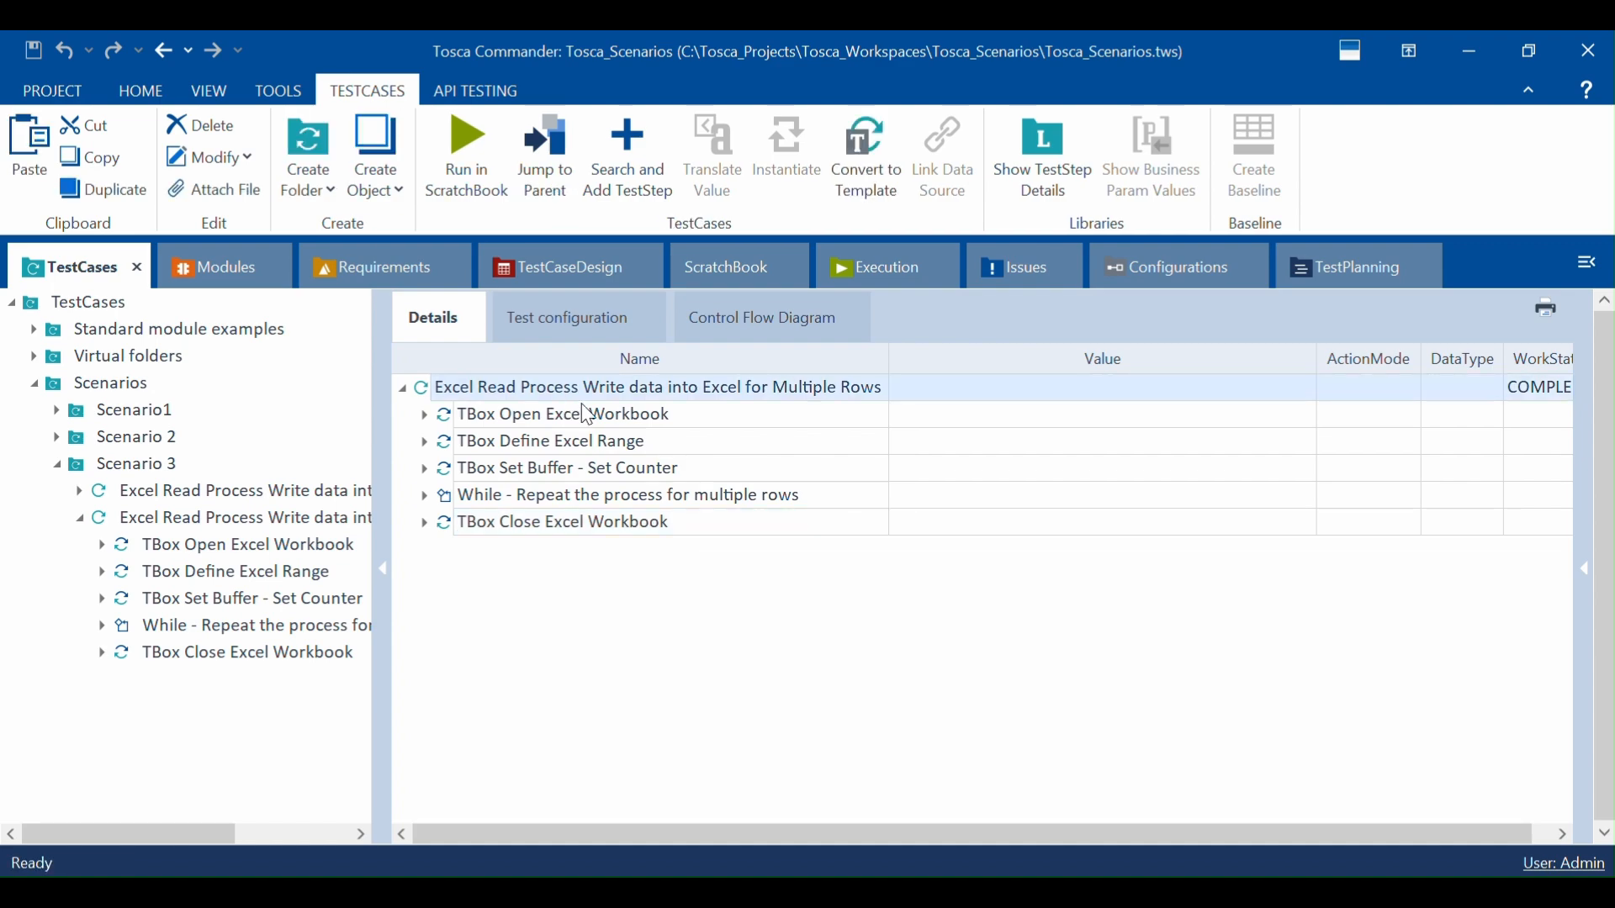
# Step: Switch to Excel, return to cell A1, then save and close the Student_Marks workbook
pyautogui.click(1076, 893)
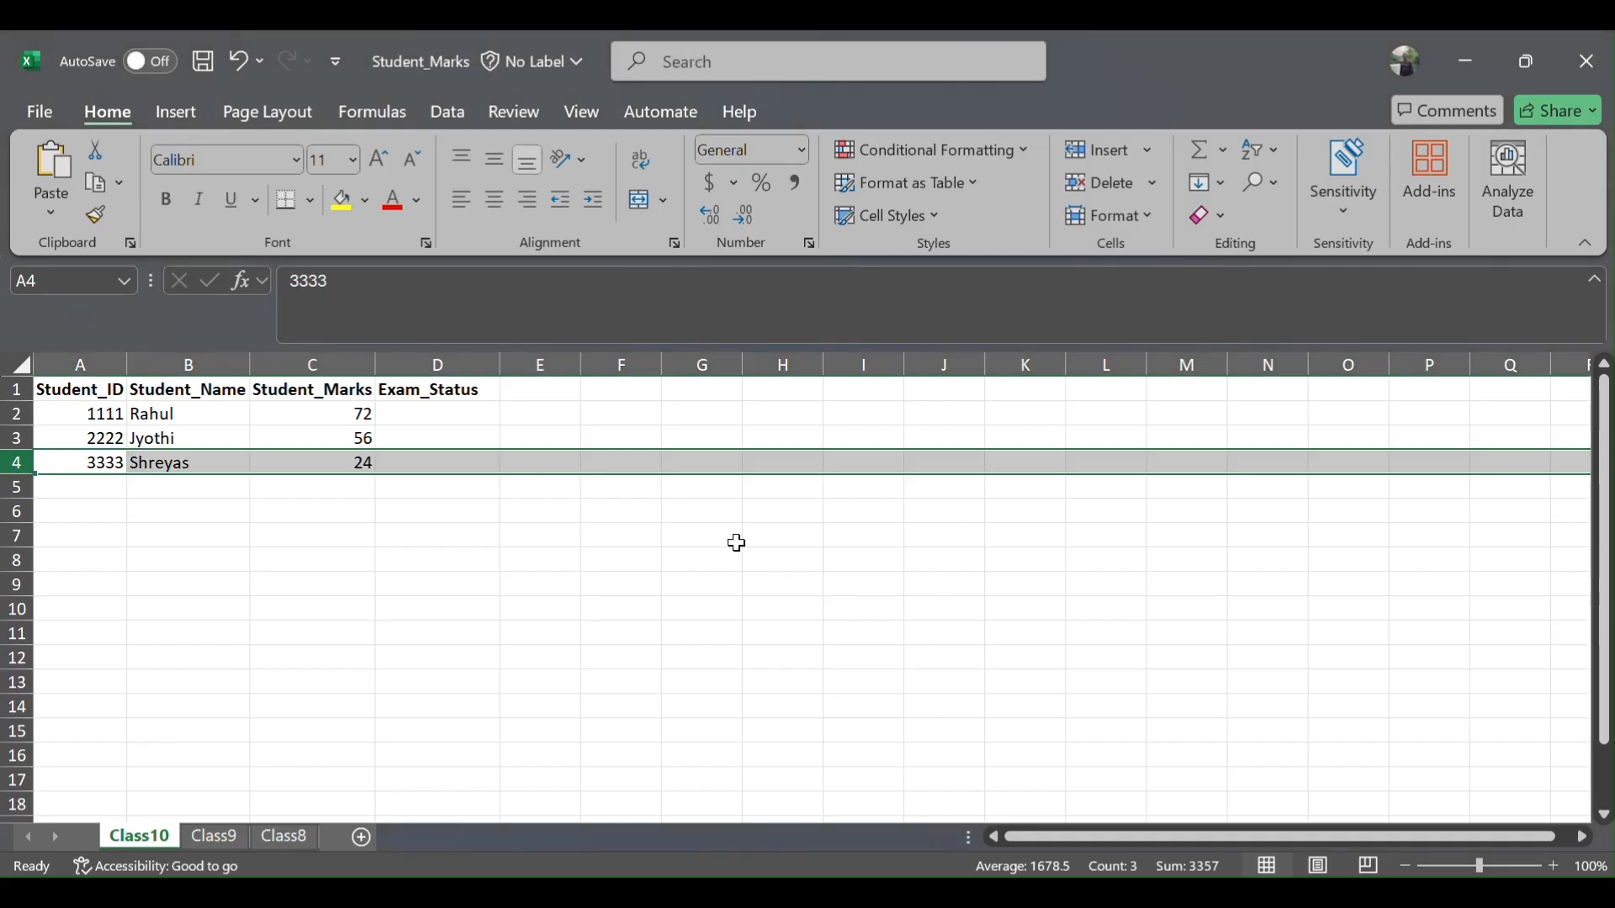
pyautogui.hotkey('ctrl', 'Home')
pyautogui.hotkey('ctrl', 's')
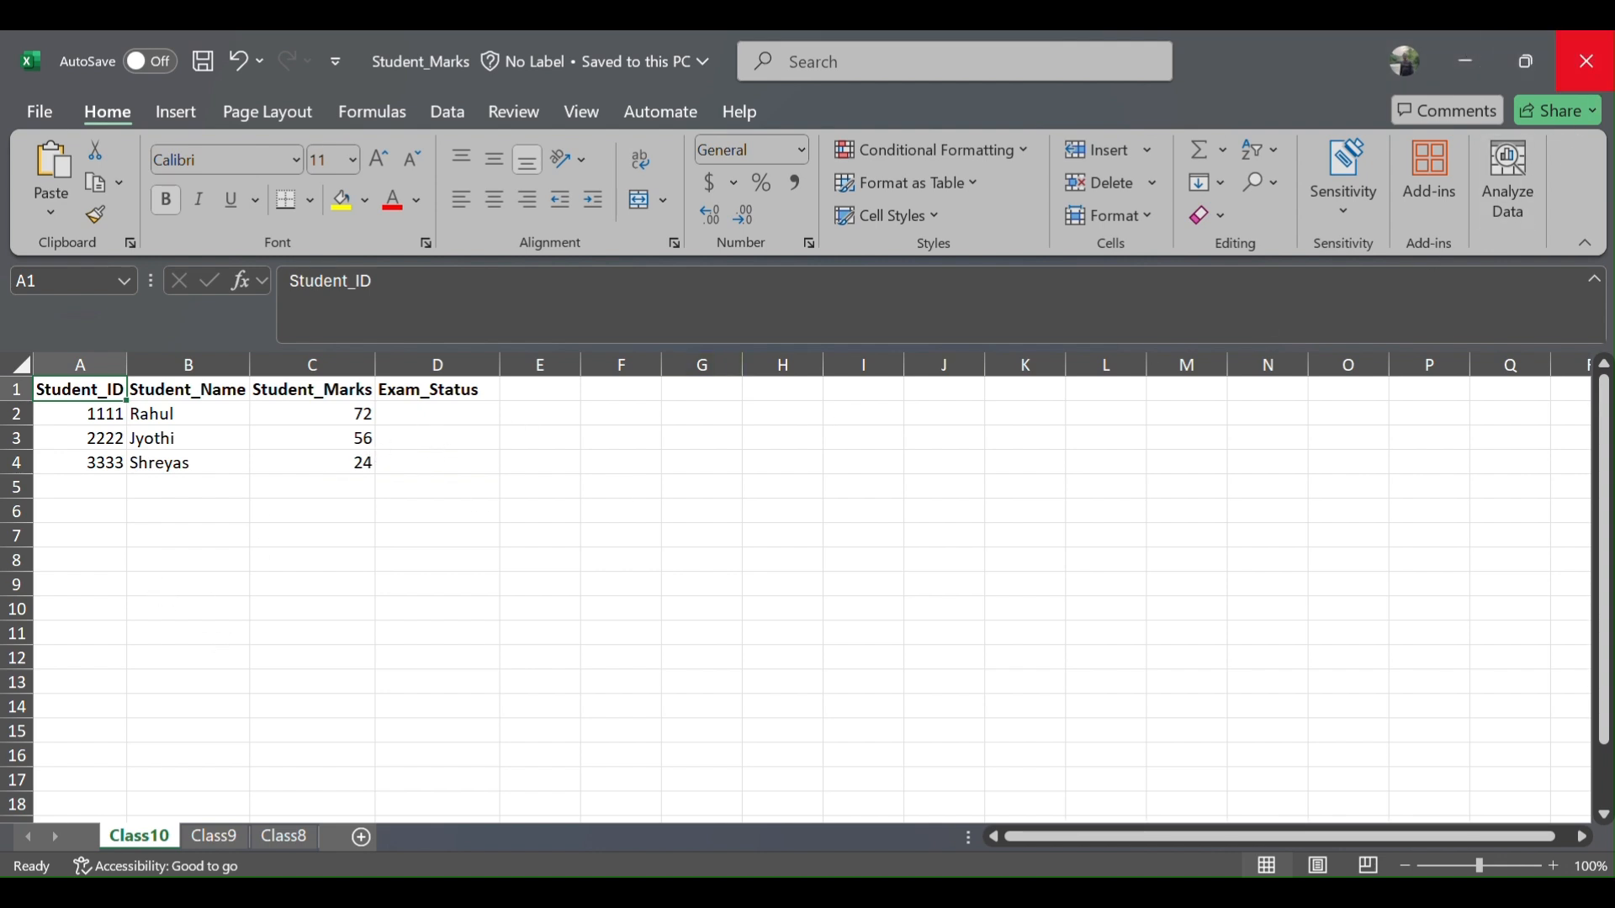
pyautogui.click(1586, 60)
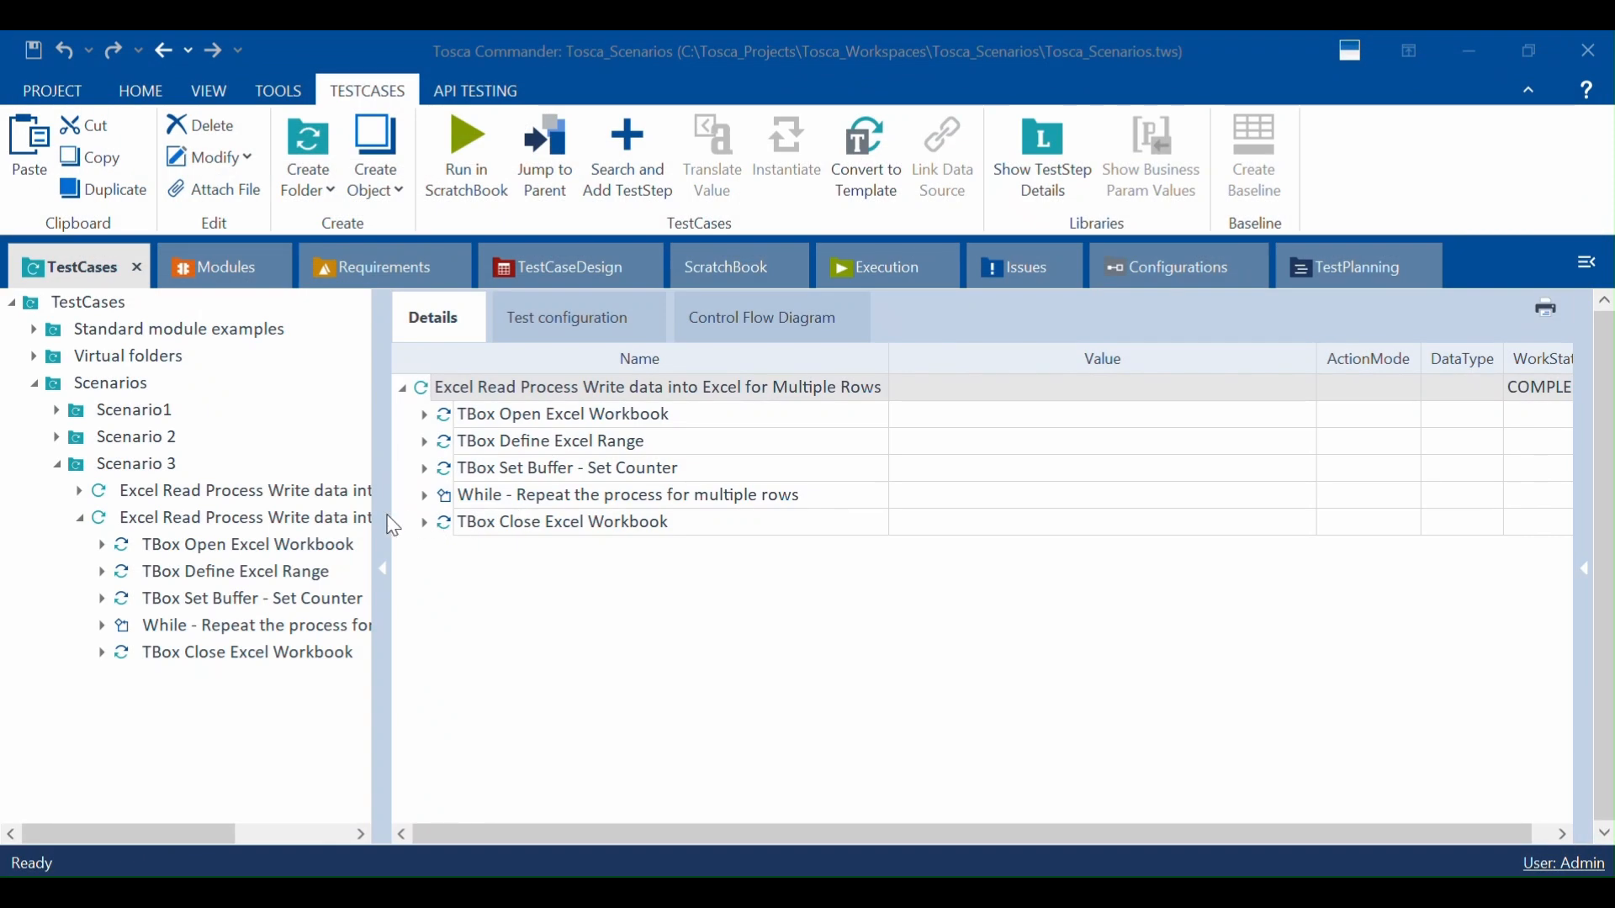
# Step: Run the multiple-rows test case in ScratchBook and check the Set Counter step's log entry
pyautogui.rightClick(449, 391)
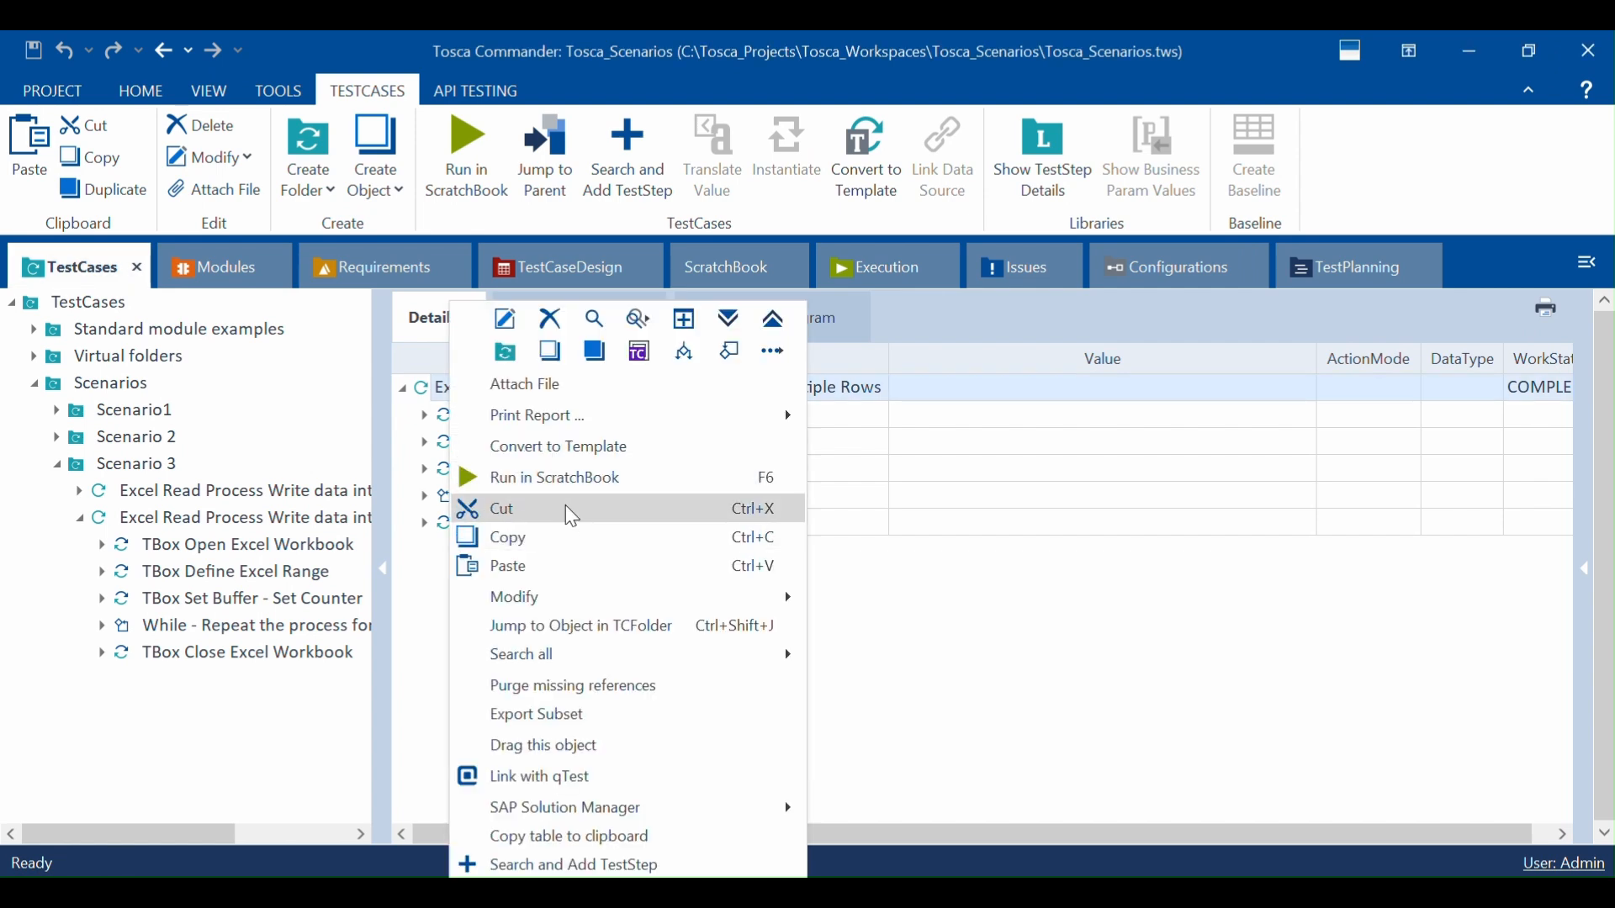
pyautogui.click(588, 477)
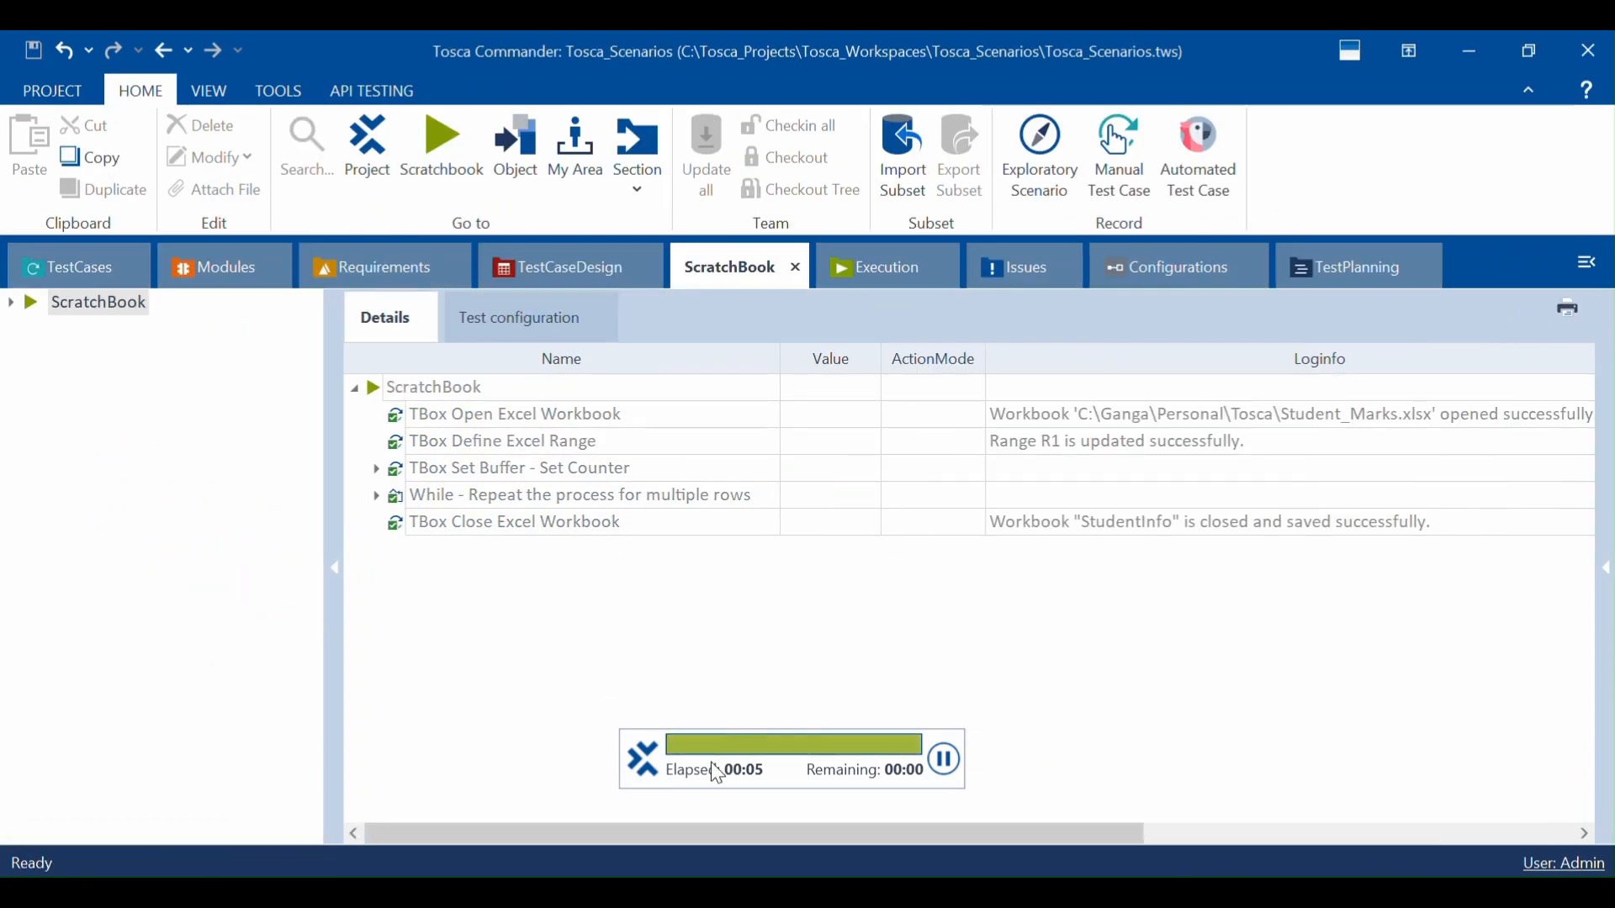
pyautogui.click(381, 472)
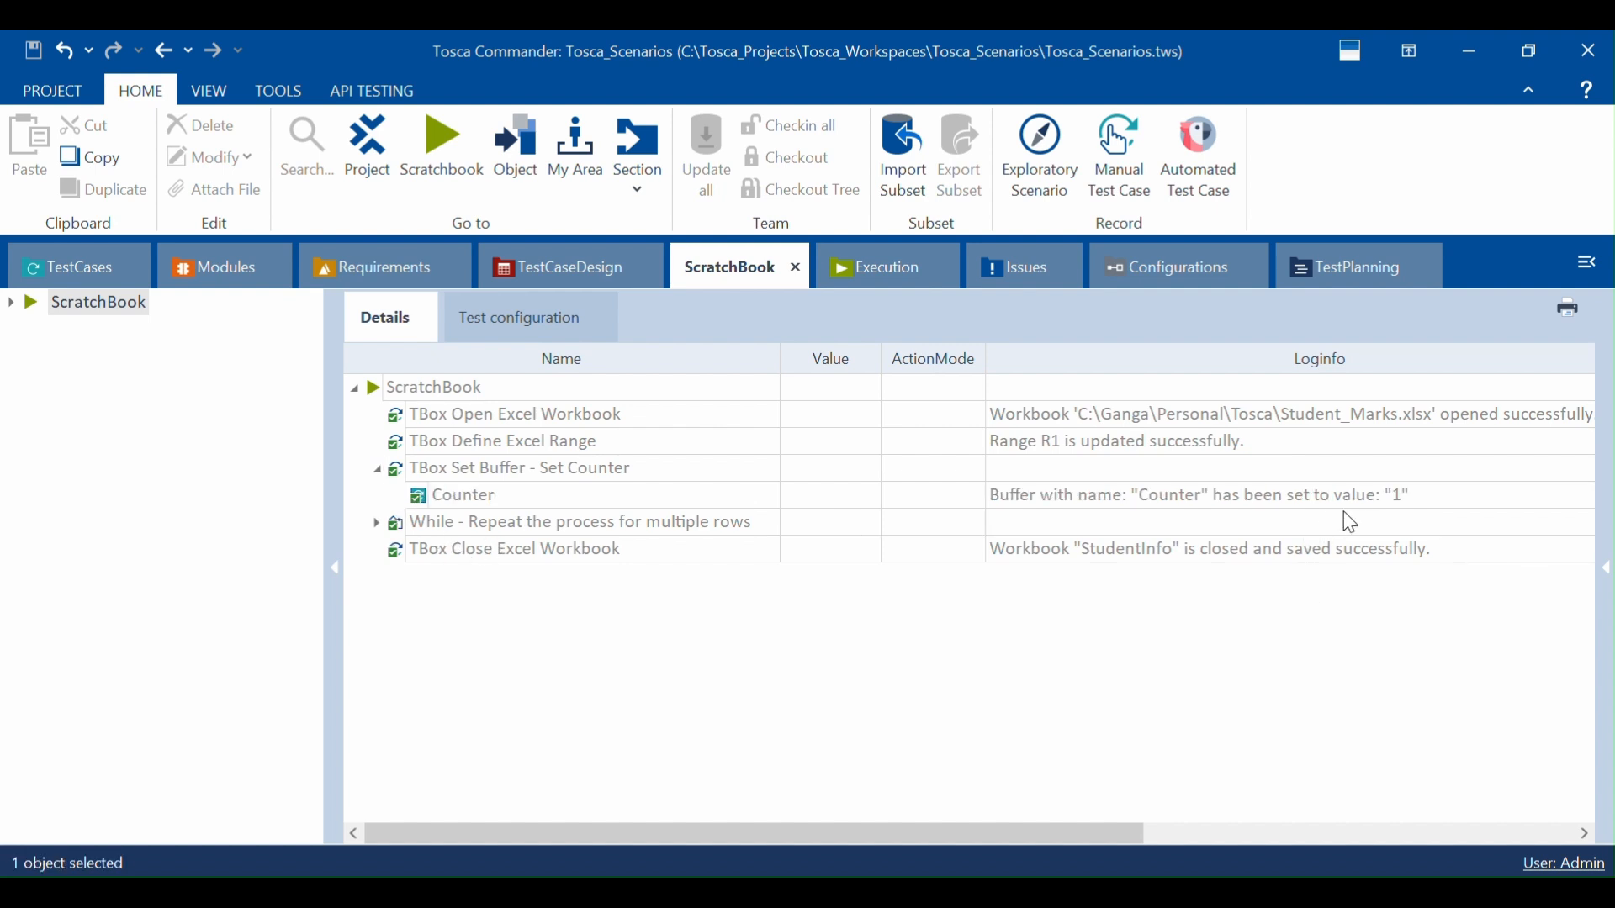
# Step: Expand Repetition 1 of the While statement in the run results and examine its condition's evaluation
pyautogui.click(377, 527)
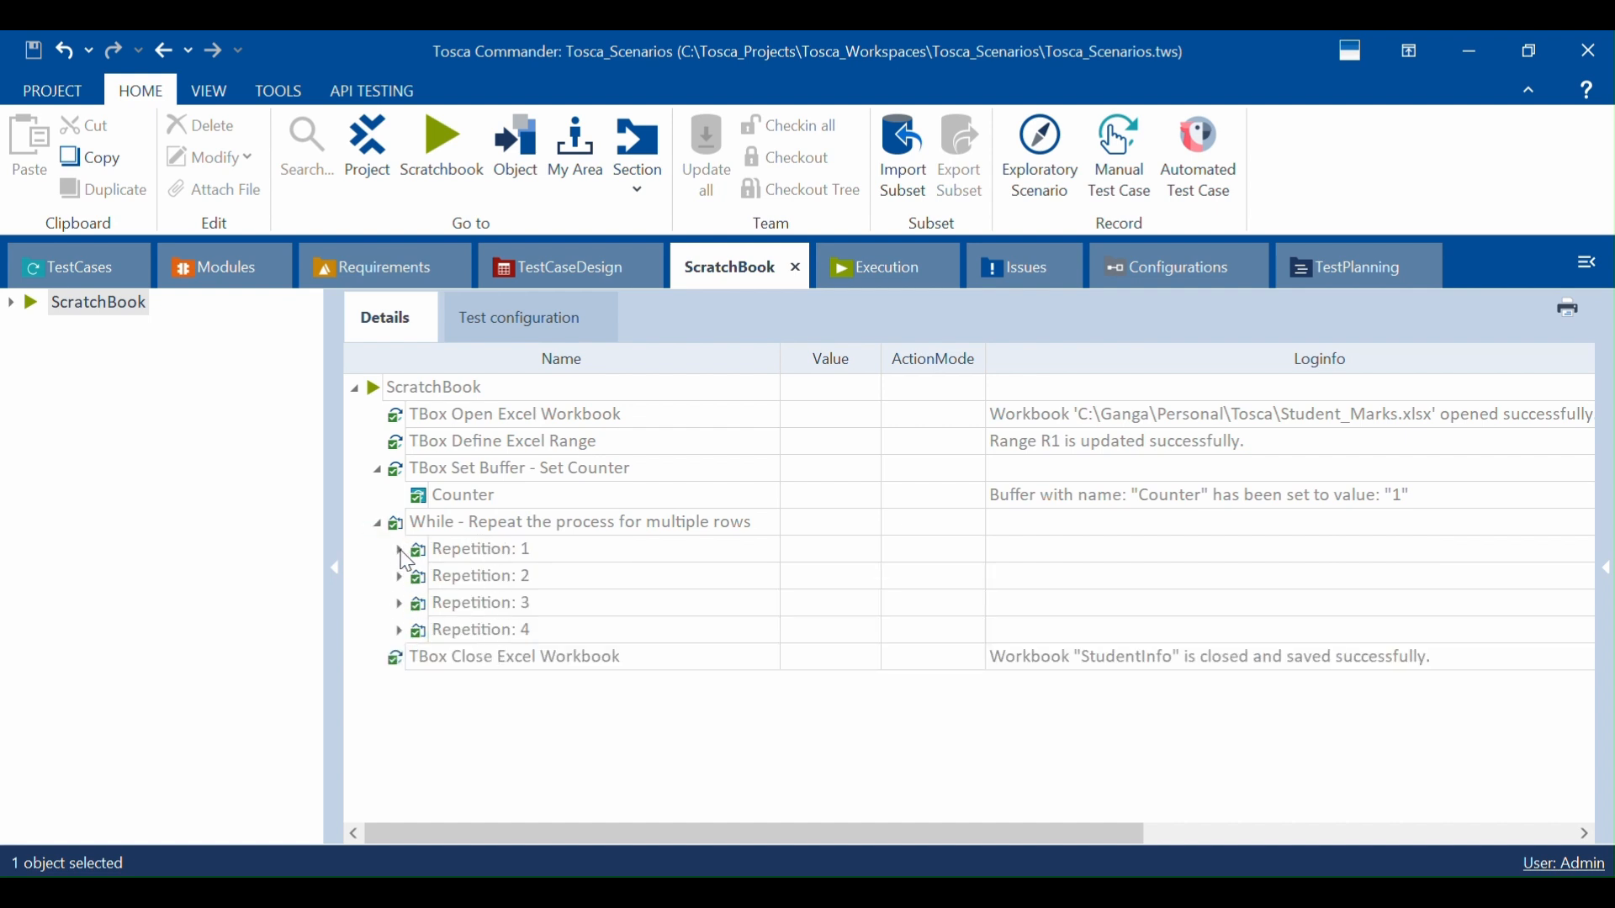
pyautogui.click(401, 552)
pyautogui.click(422, 579)
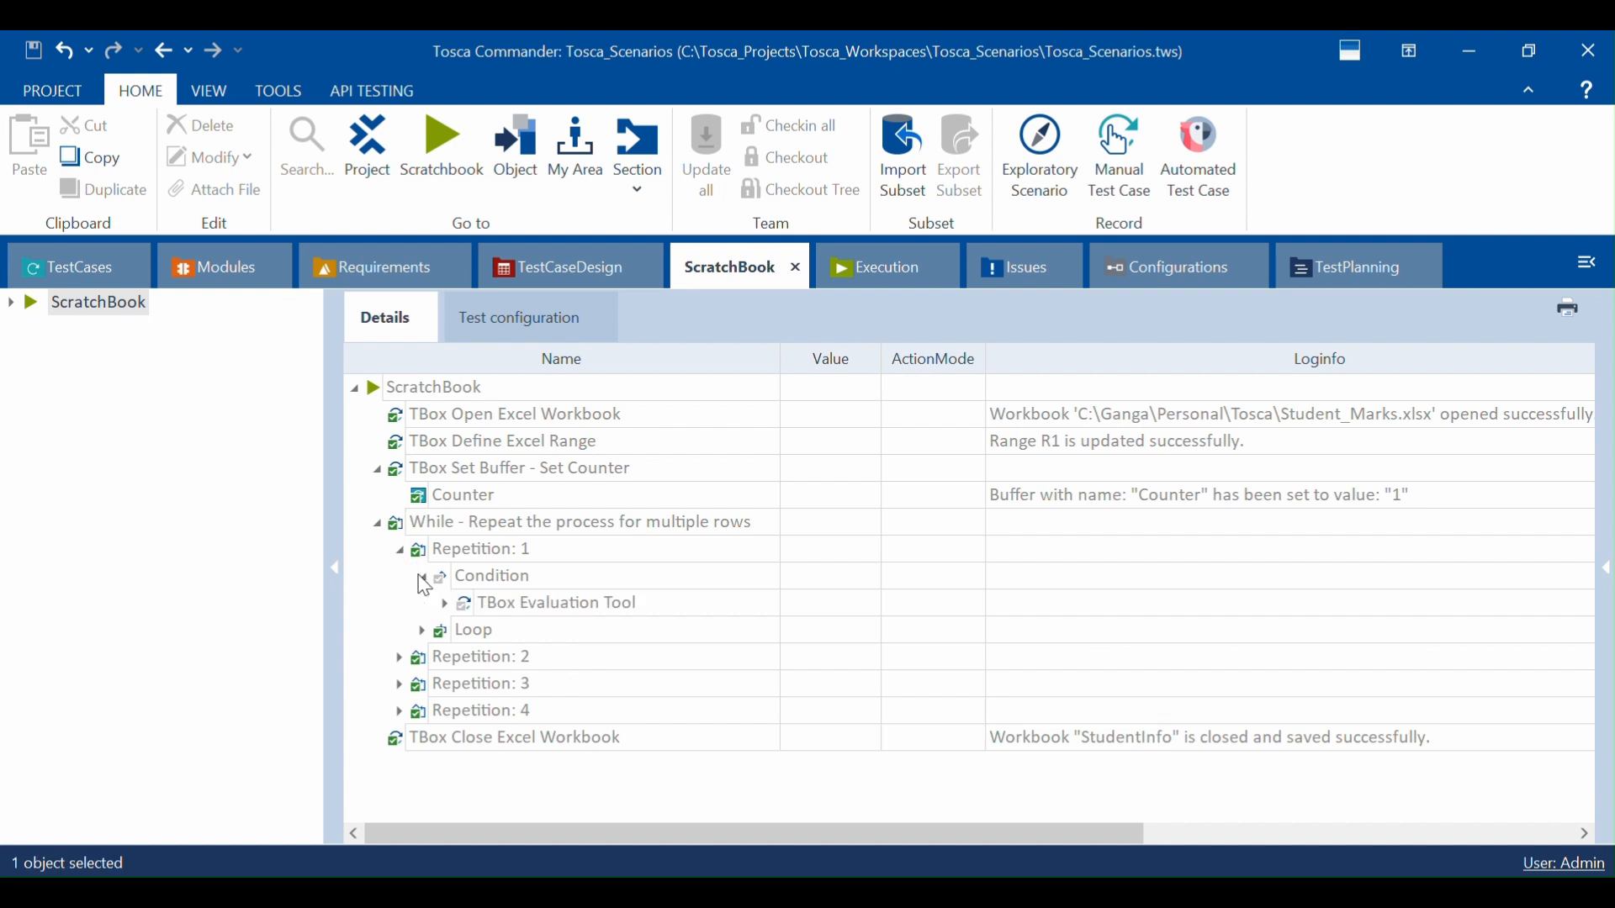
pyautogui.click(447, 605)
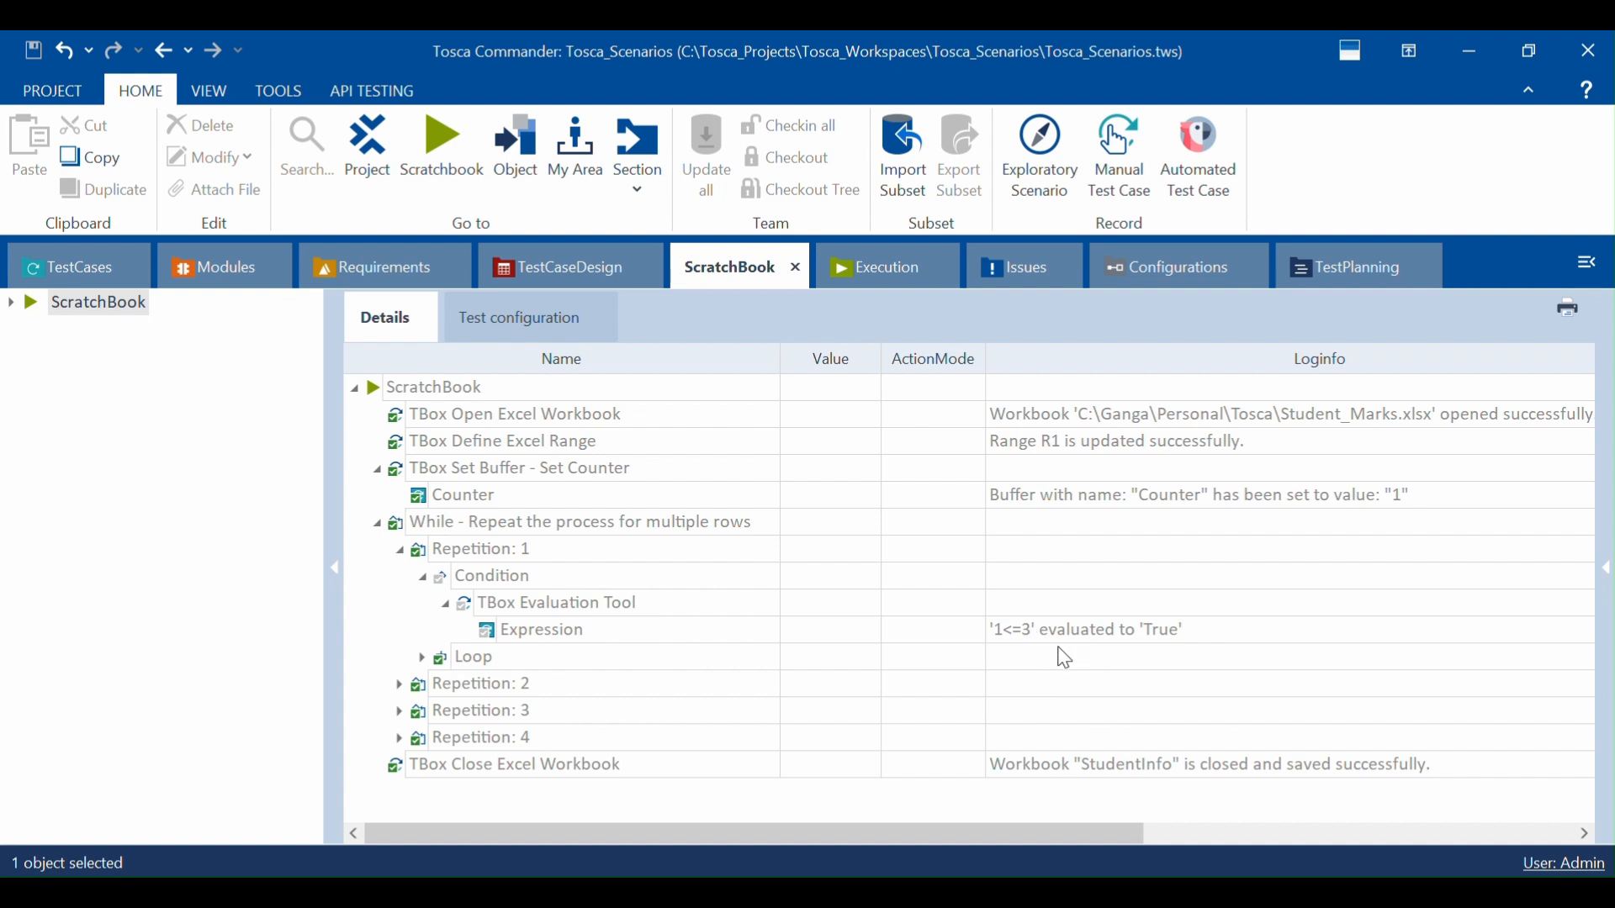
# Step: Examine Repetition 1's Loop results, including the If condition's evaluation and the Increment Counter log entry
pyautogui.click(423, 659)
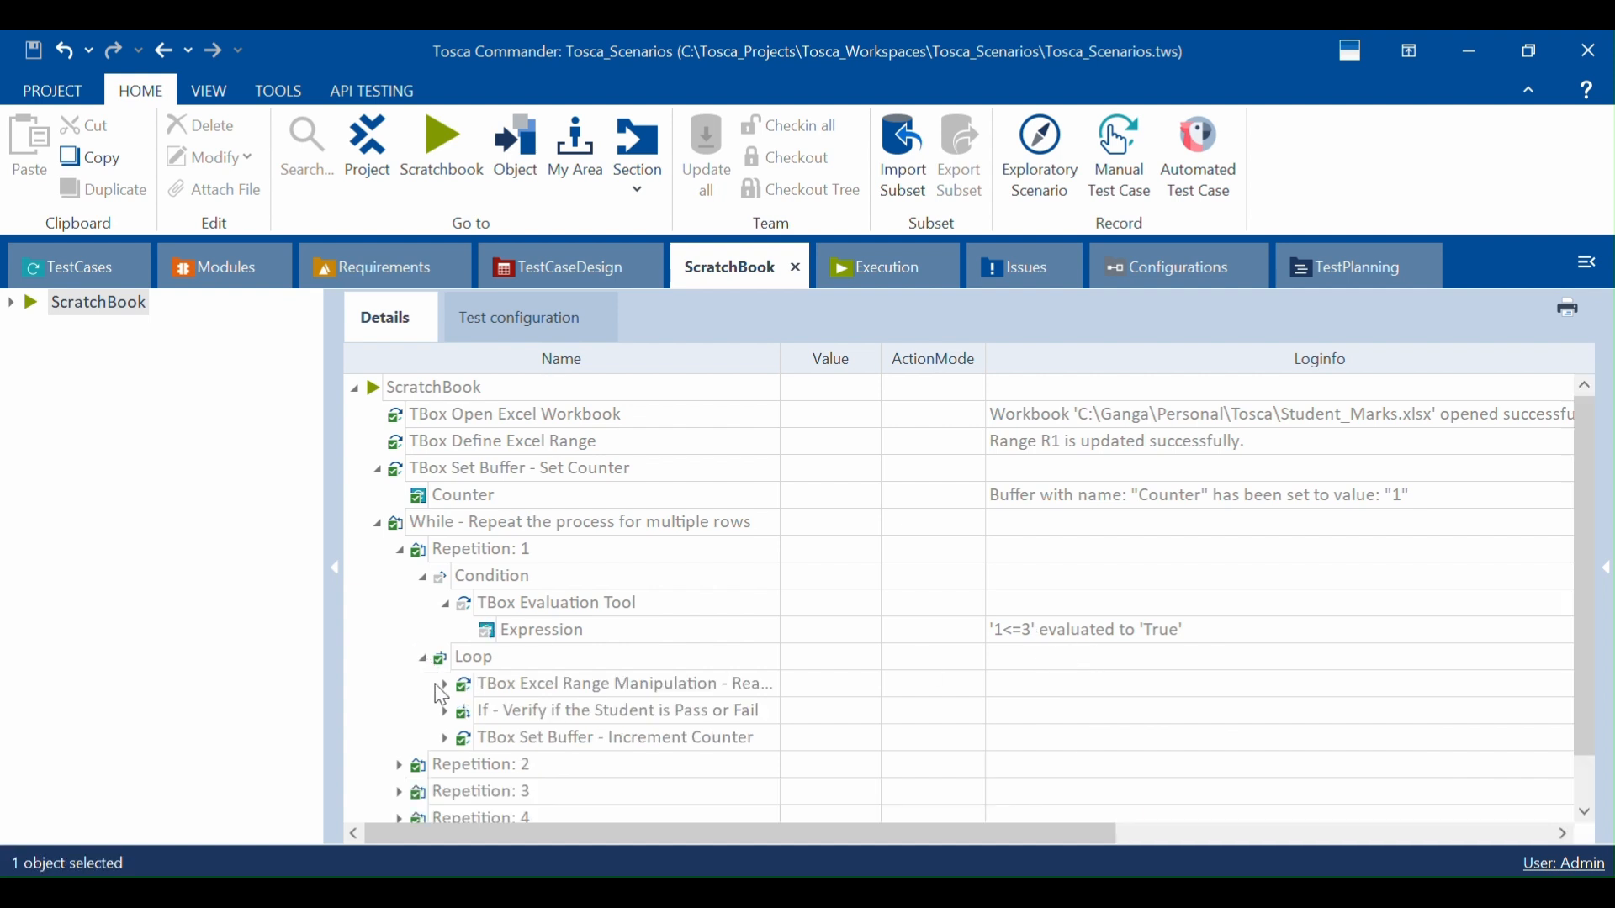
pyautogui.click(445, 686)
pyautogui.click(447, 740)
pyautogui.scroll(-2, 454, 741)
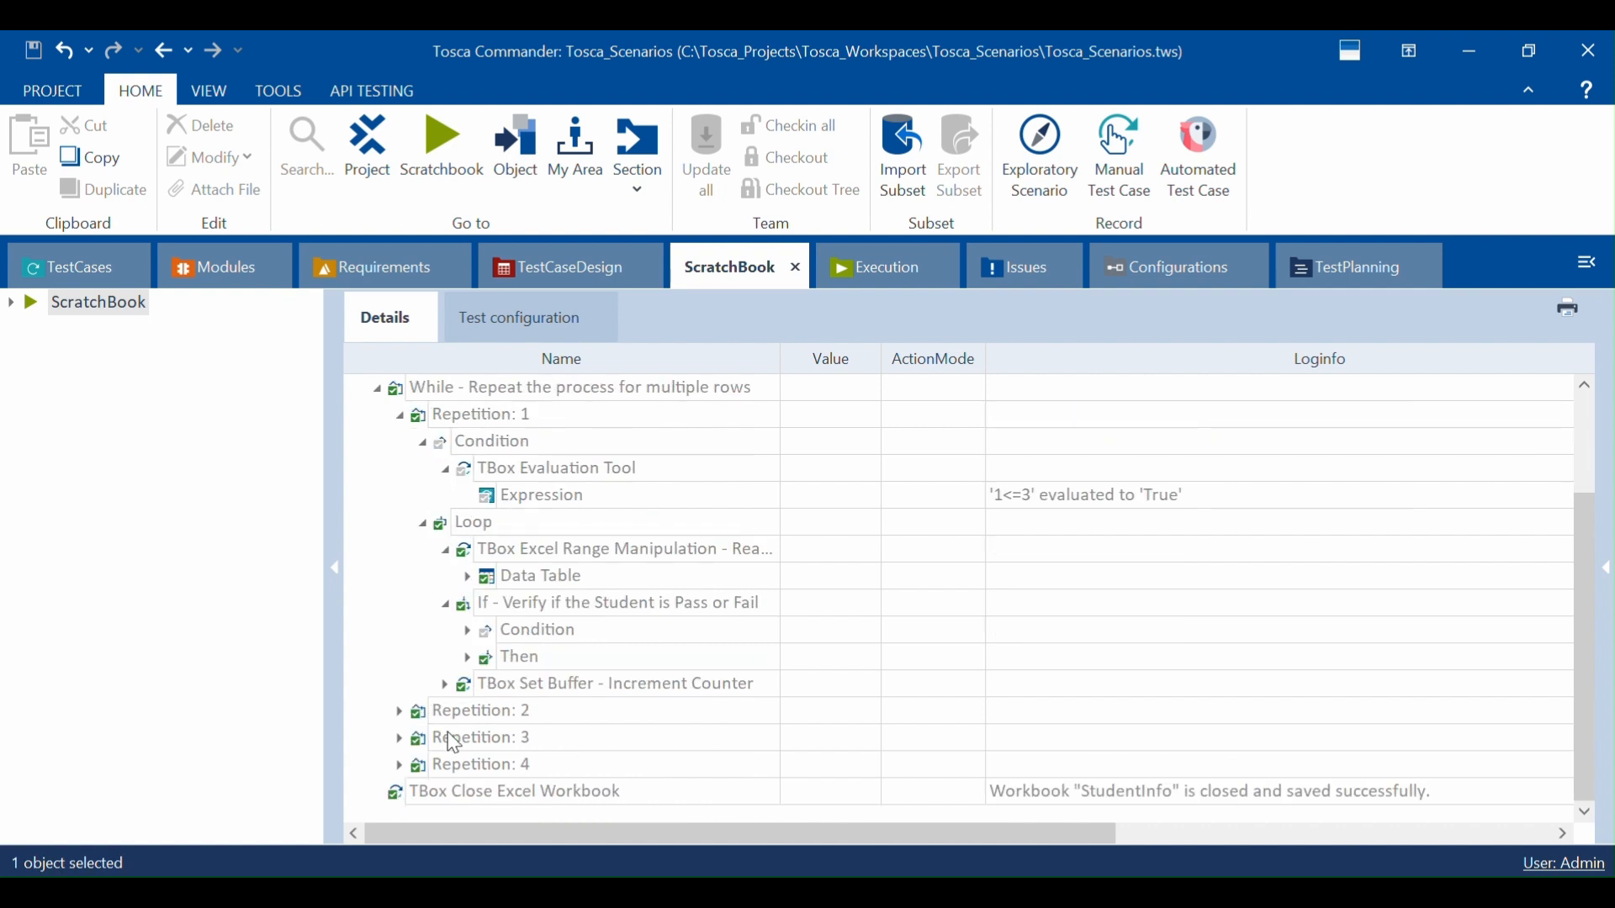
pyautogui.click(465, 632)
pyautogui.click(491, 656)
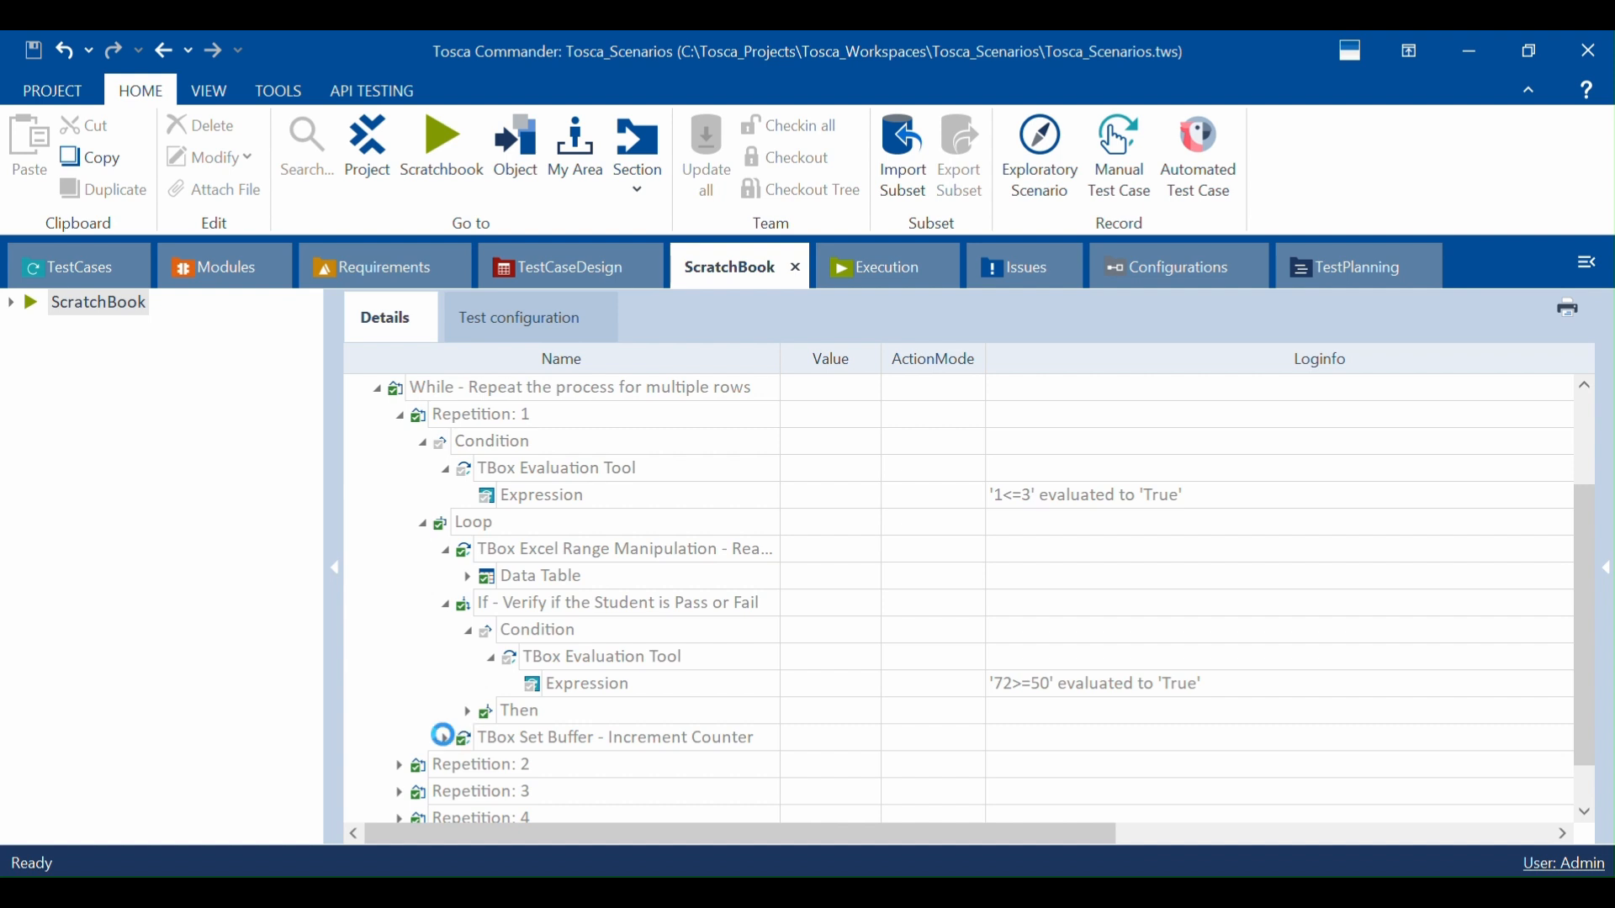
pyautogui.click(444, 737)
pyautogui.scroll(-1, 443, 736)
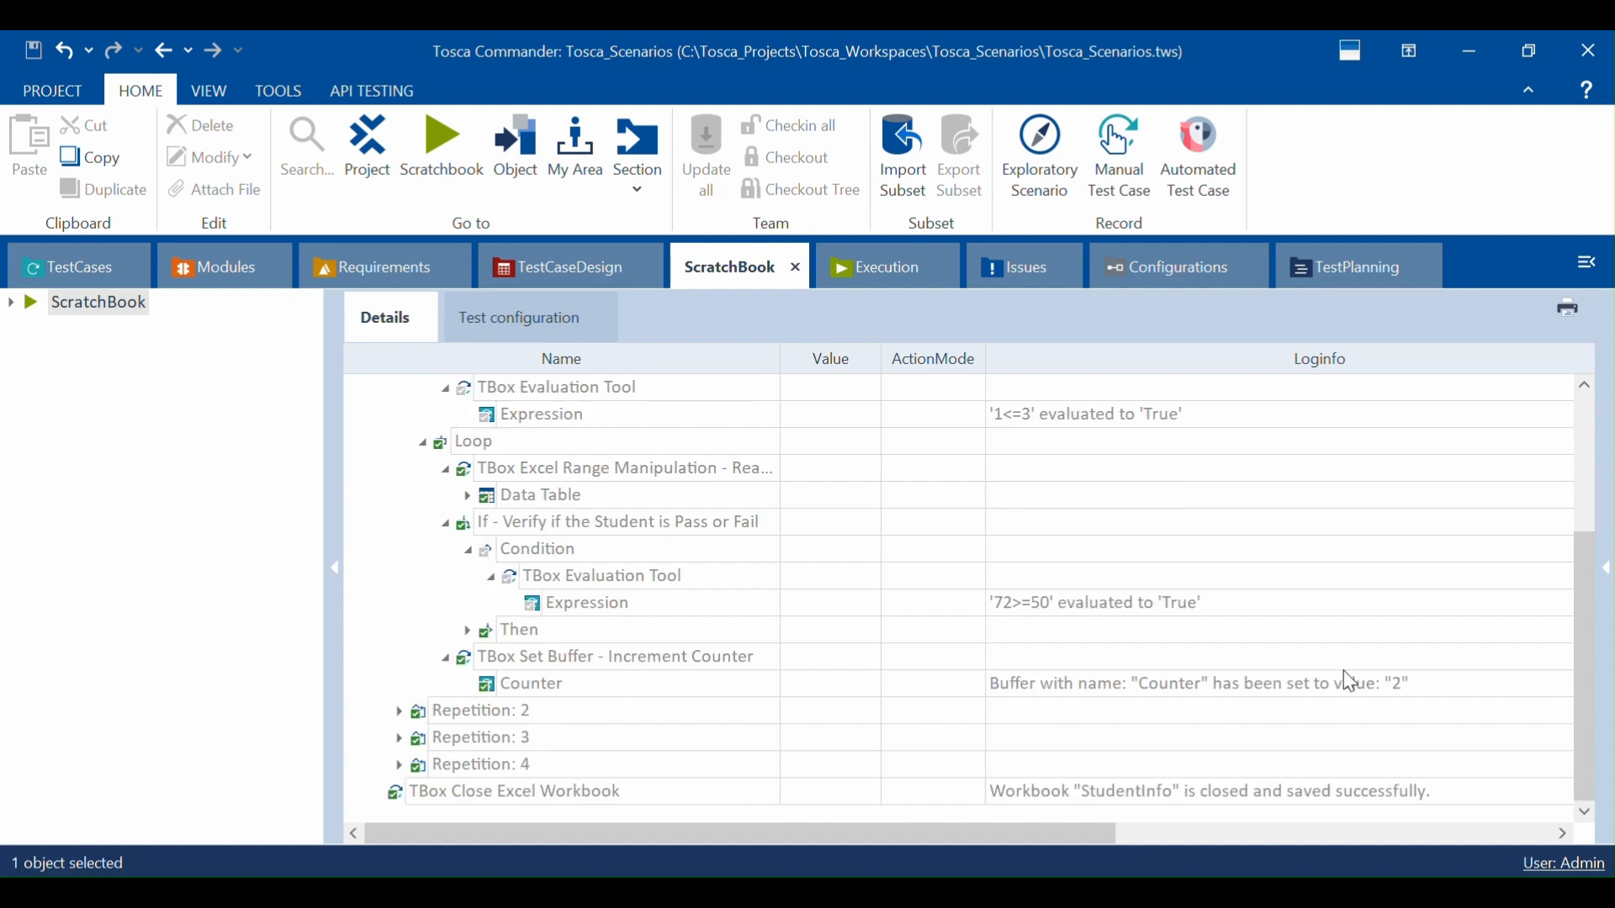
# Step: Expand Repetitions 2 and 4, and examine how Repetition 4's condition was evaluated and the Close Excel Workbook log entry
pyautogui.click(404, 711)
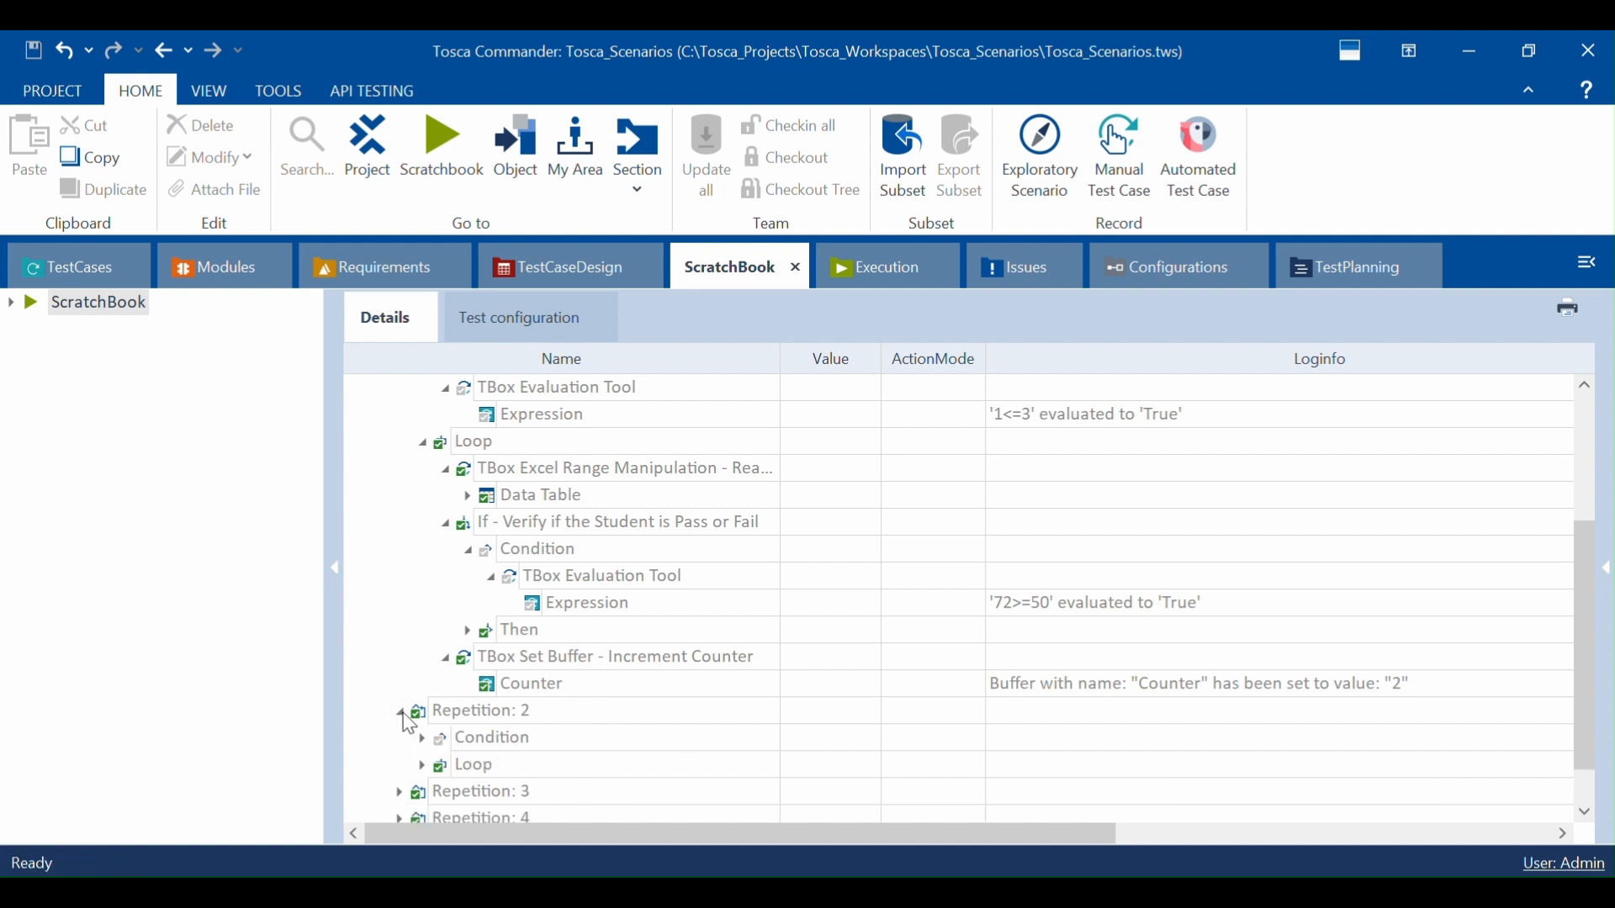
pyautogui.scroll(-1, 407, 715)
pyautogui.click(402, 765)
pyautogui.scroll(-1, 401, 772)
pyautogui.click(424, 765)
pyautogui.scroll(-1, 429, 769)
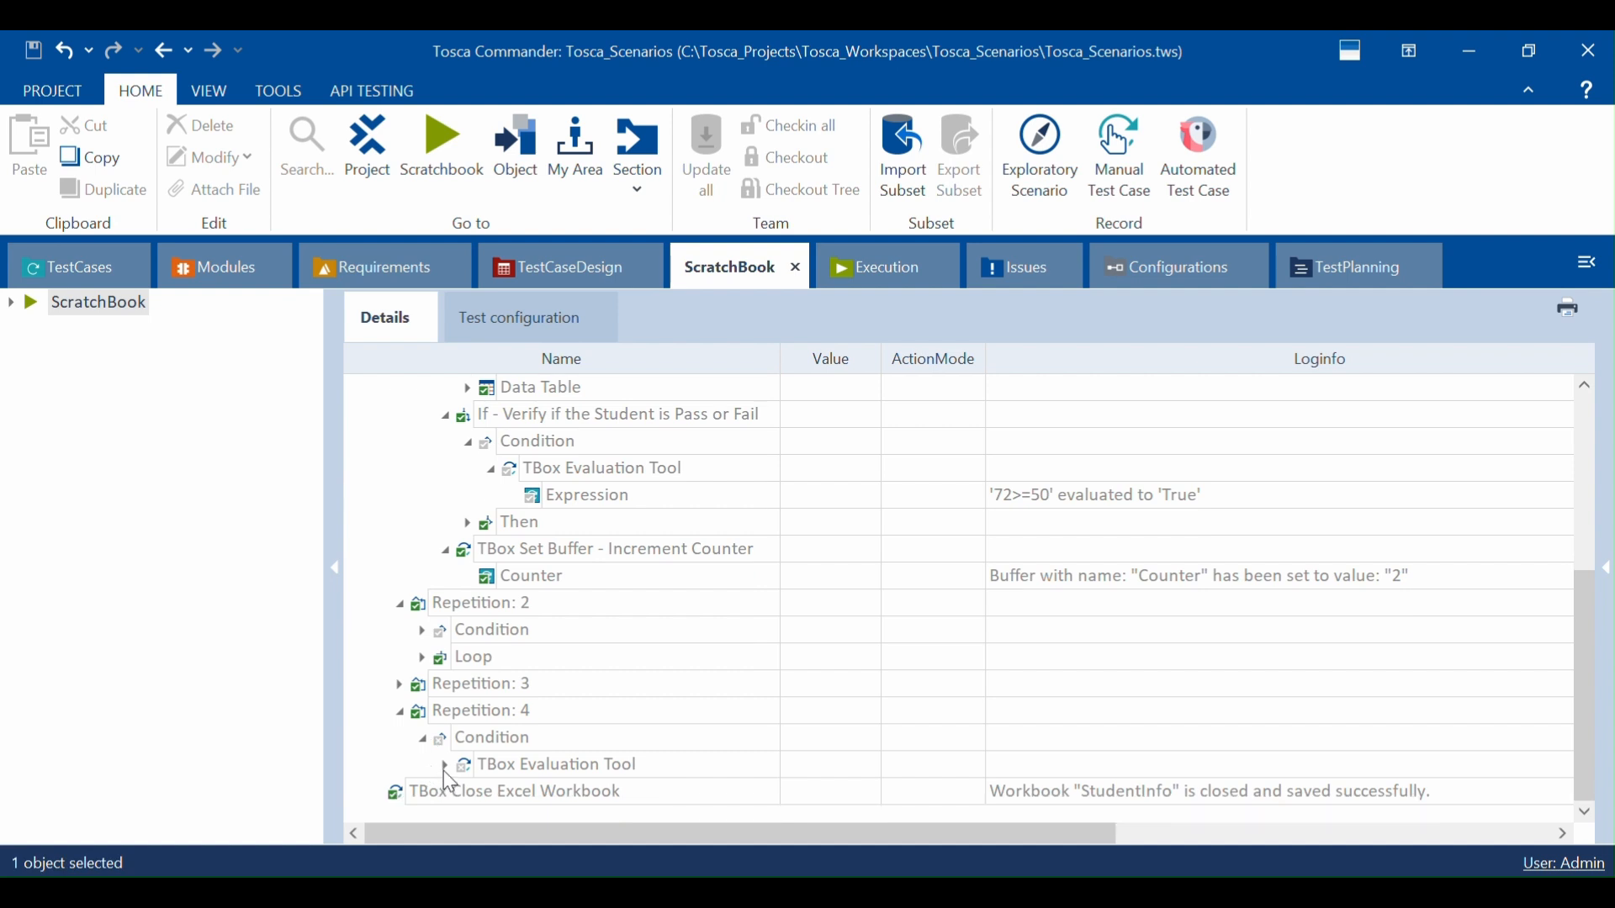
pyautogui.click(446, 765)
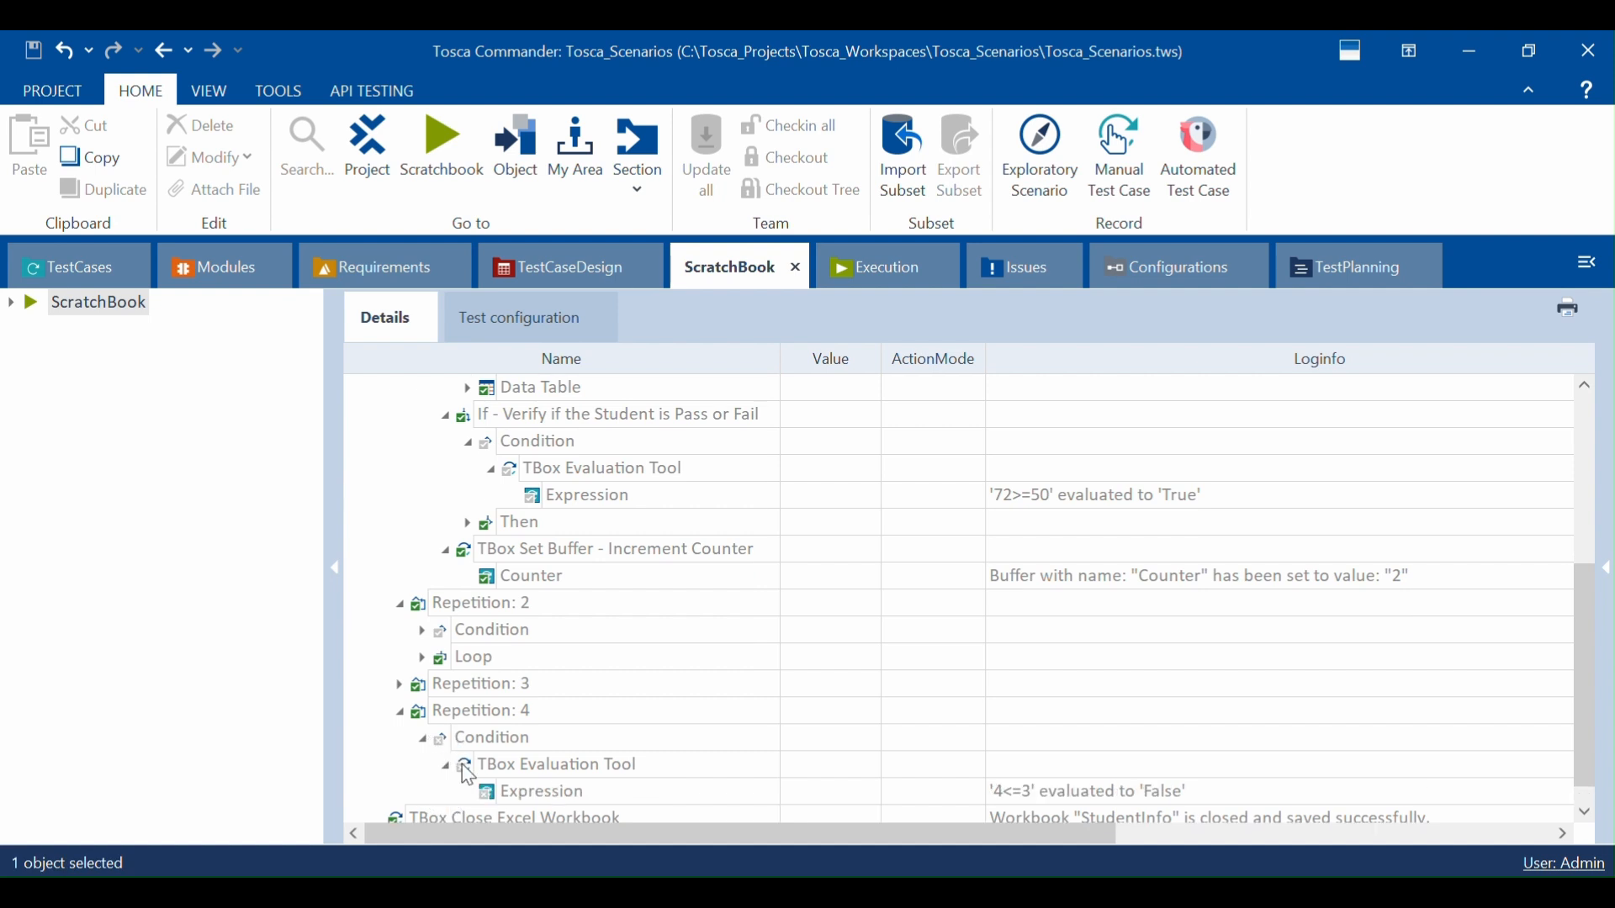
pyautogui.scroll(-1, 643, 754)
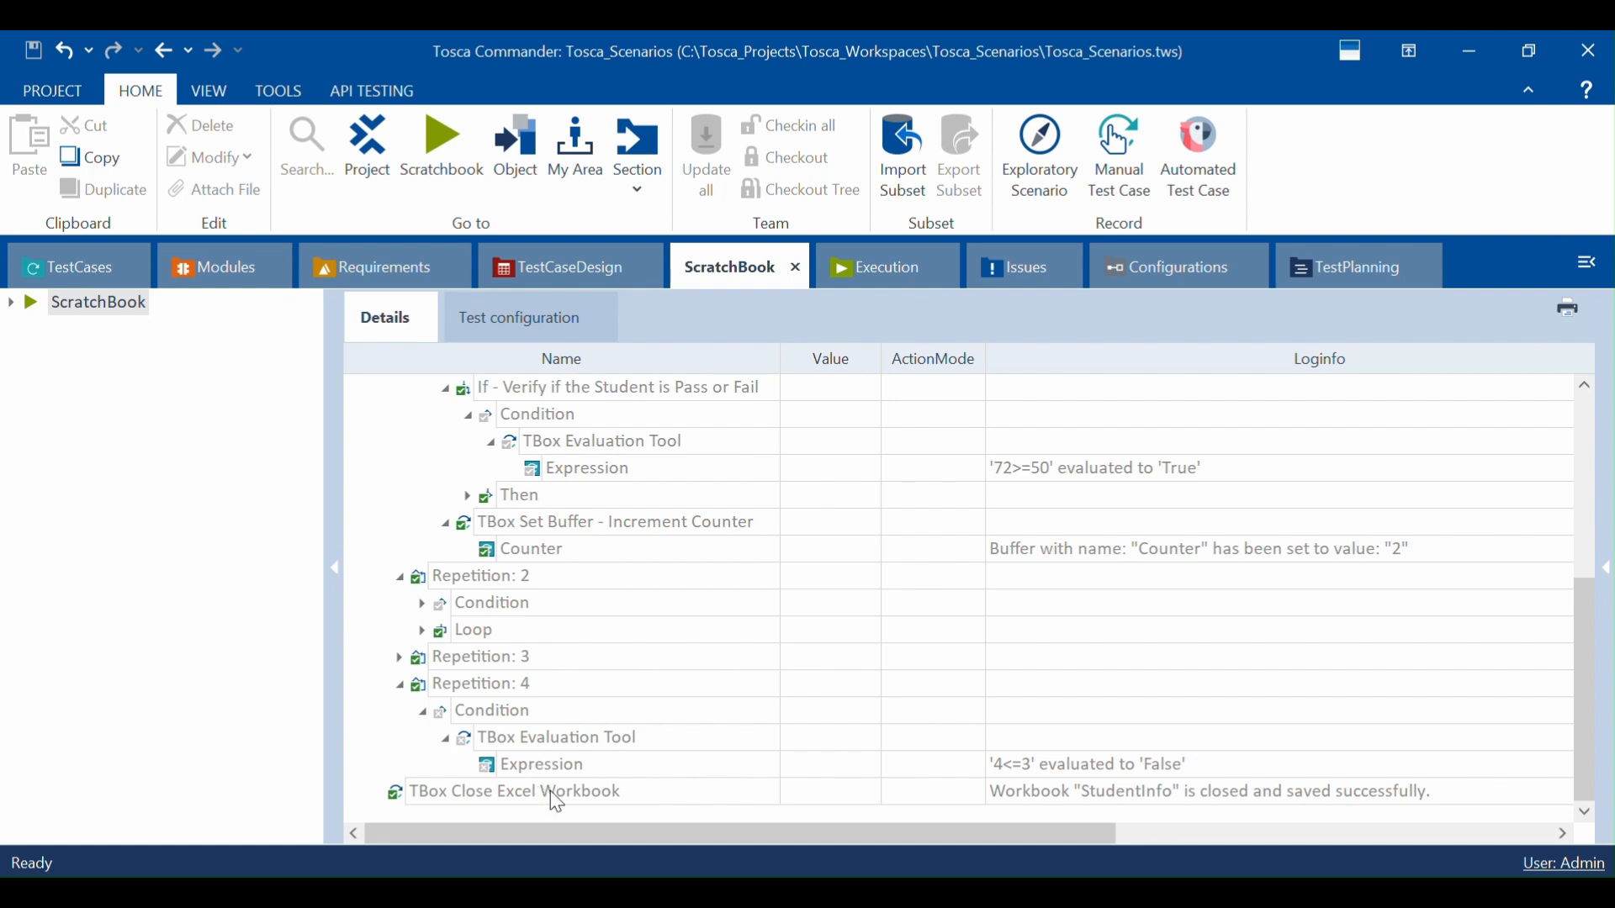
# Step: Switch to the Student_Marks workbook in Excel, check the Exam_Status cells for rows 2 to 4 on Class10, and return to cell A1
pyautogui.click(467, 892)
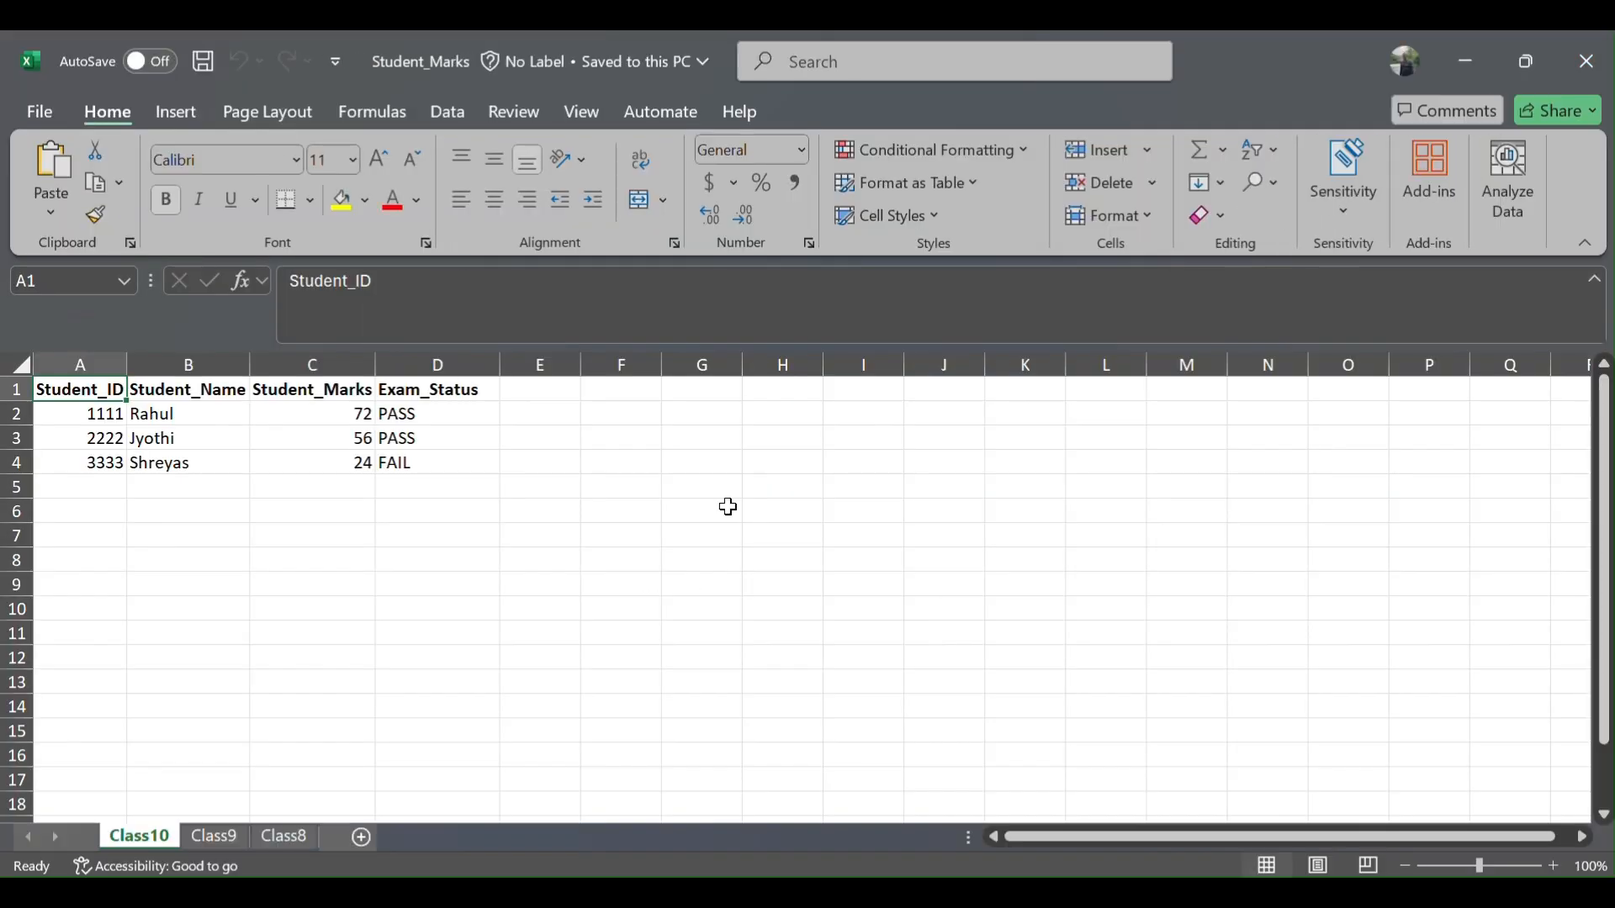
pyautogui.click(399, 414)
pyautogui.click(399, 436)
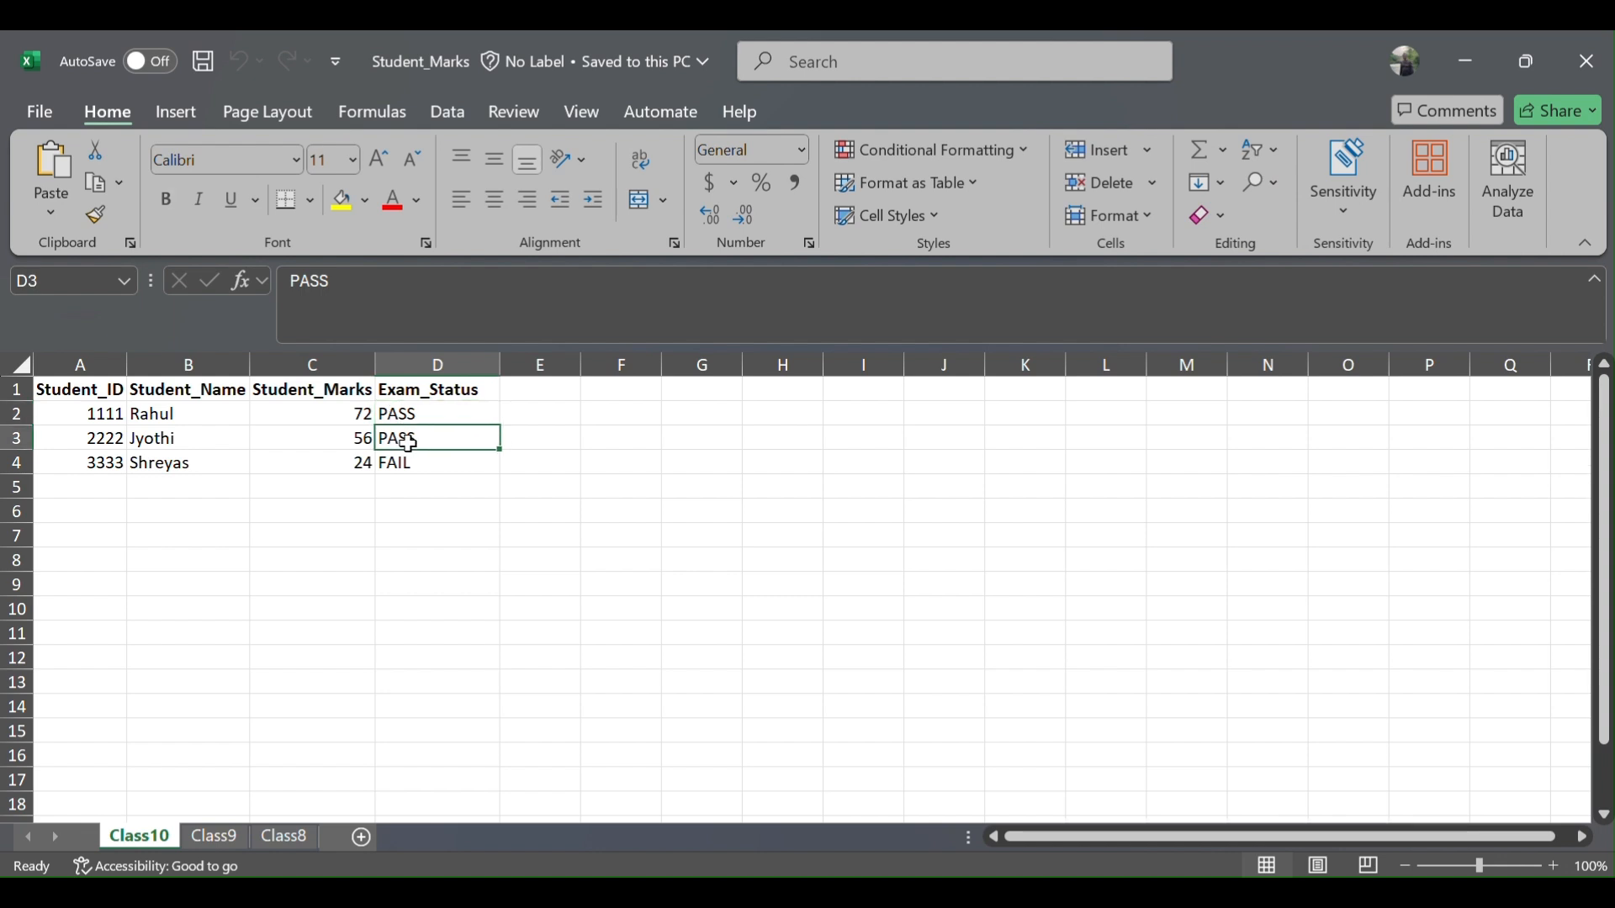
pyautogui.click(410, 464)
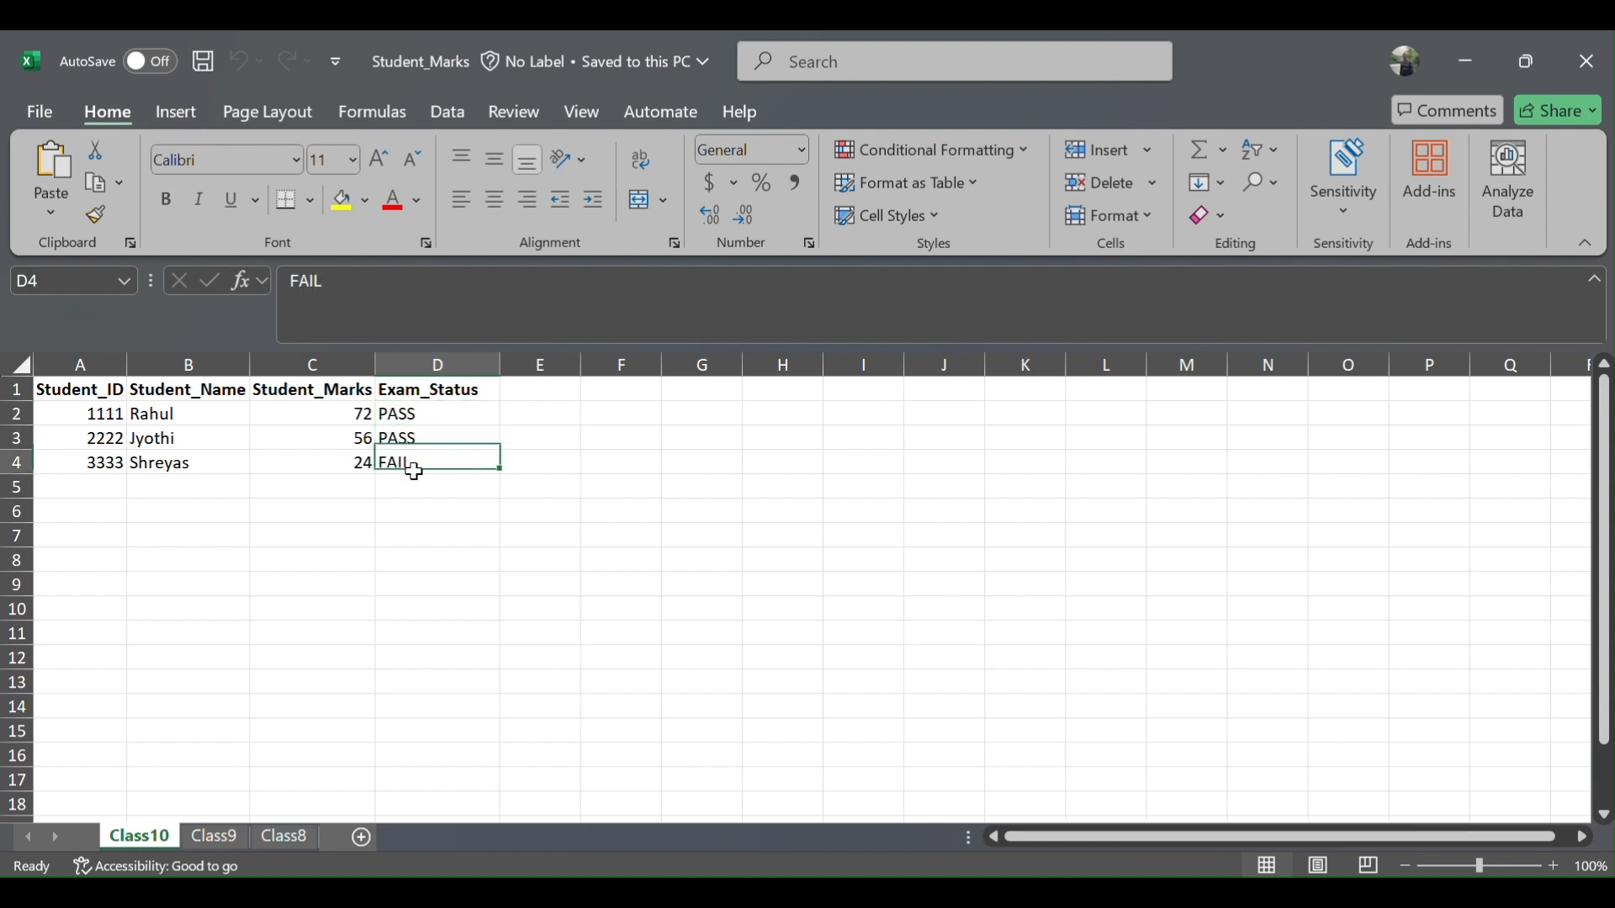
pyautogui.click(353, 462)
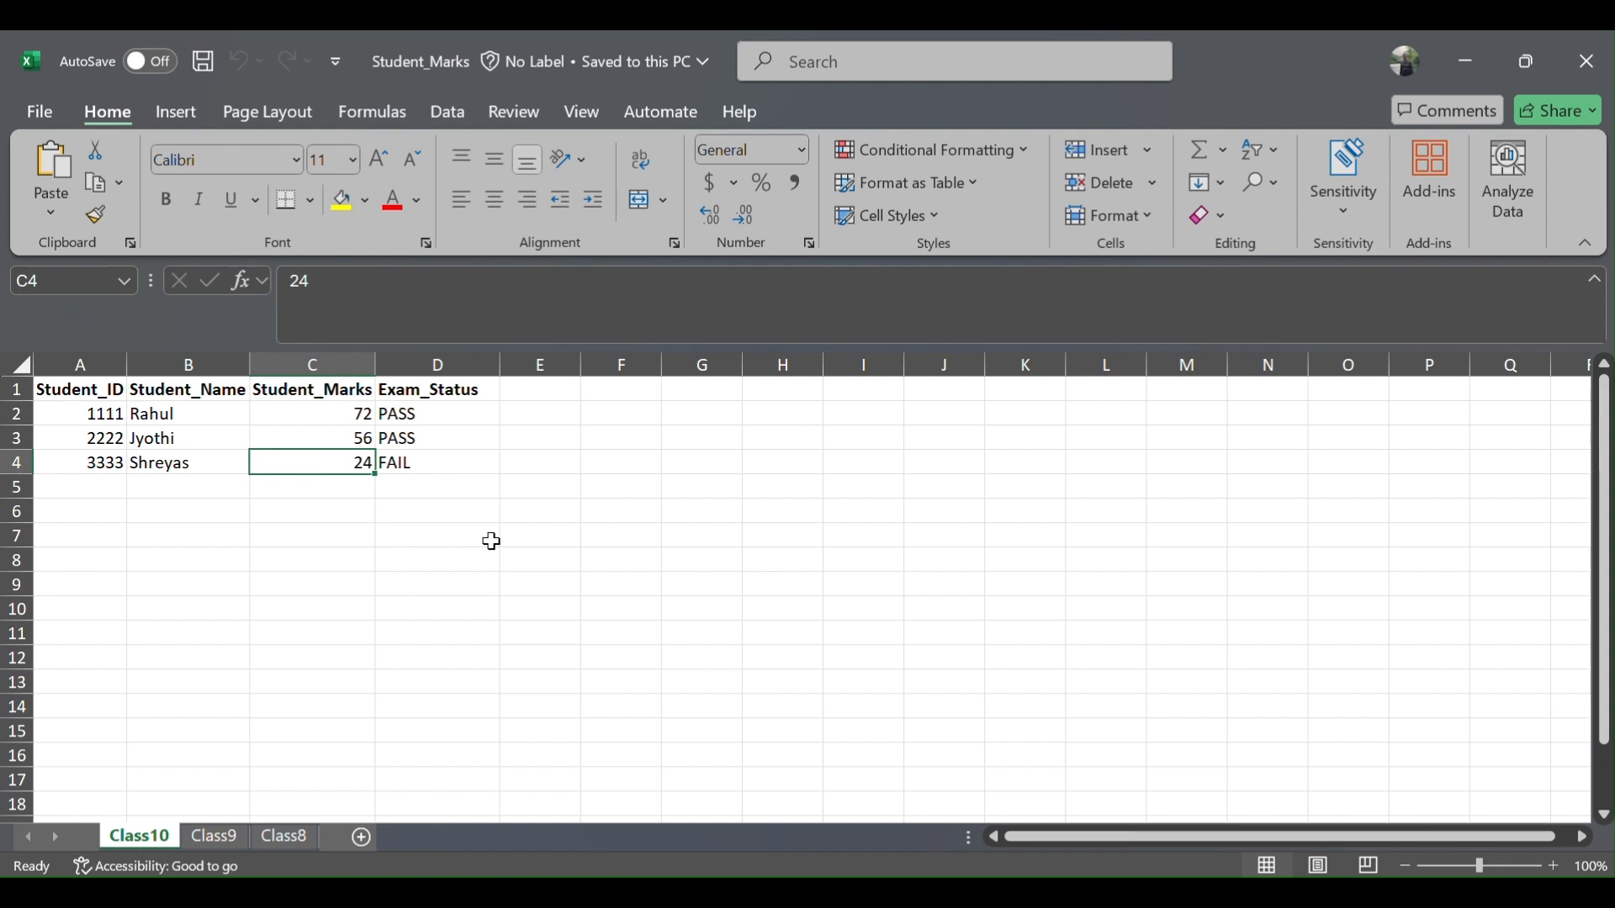
pyautogui.hotkey('ctrl', 'Home')
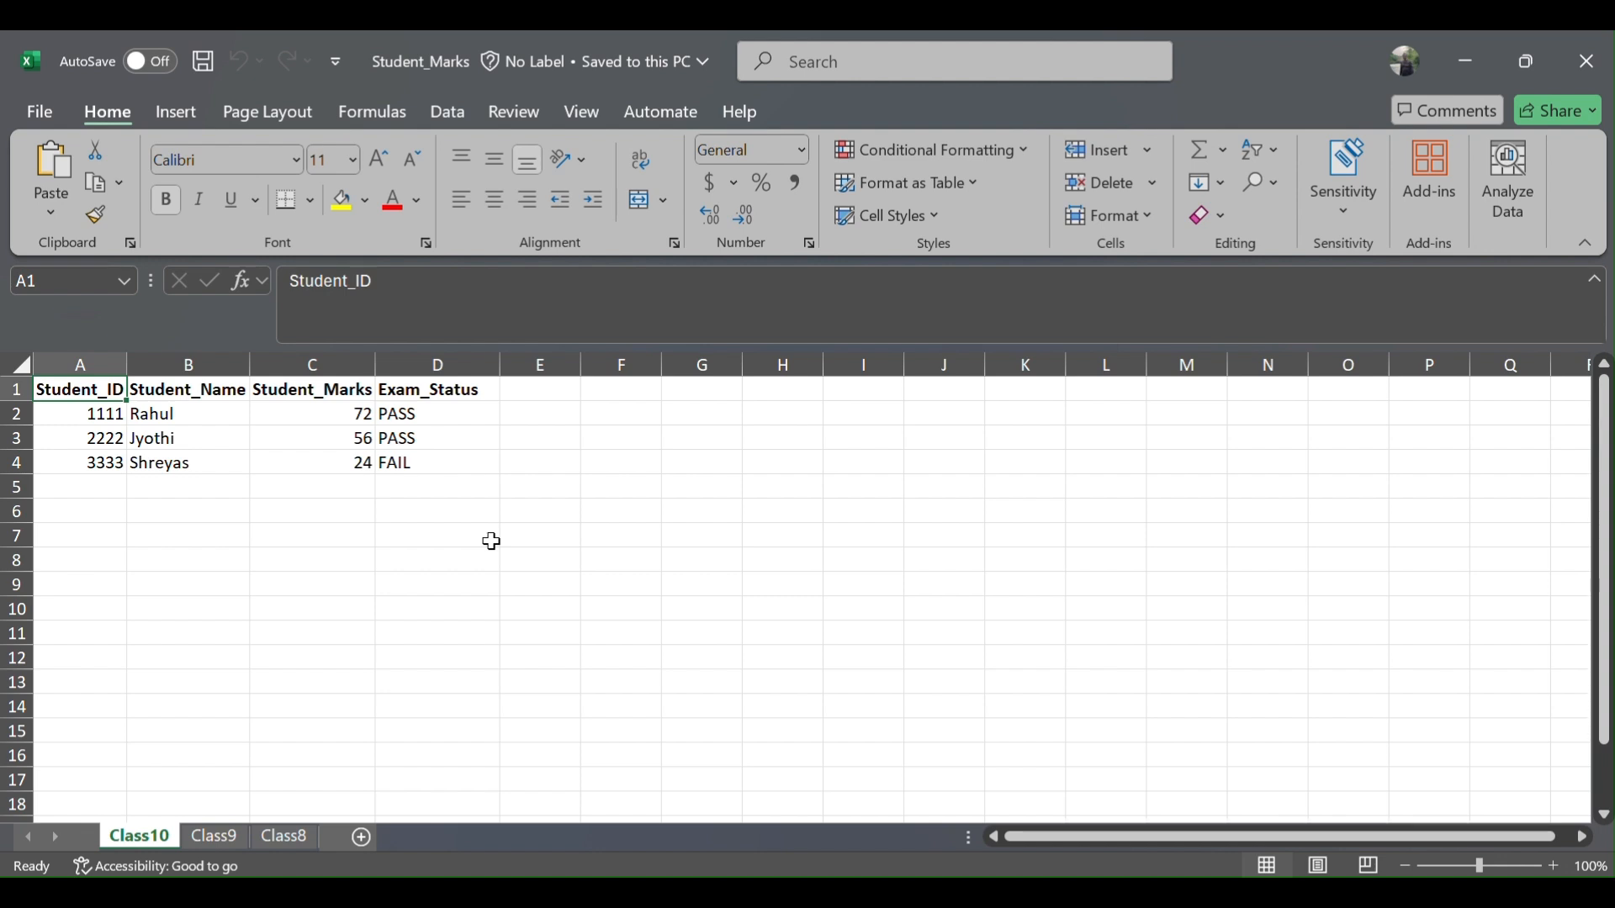
# Step: Return to the multiple-rows test case in Tosca Commander, look over its Open Excel Workbook step and collapse it
pyautogui.hotkey('alt', 'Tab')
pyautogui.hotkey('alt', 'Tab')
pyautogui.hotkey('alt', 'Tab')
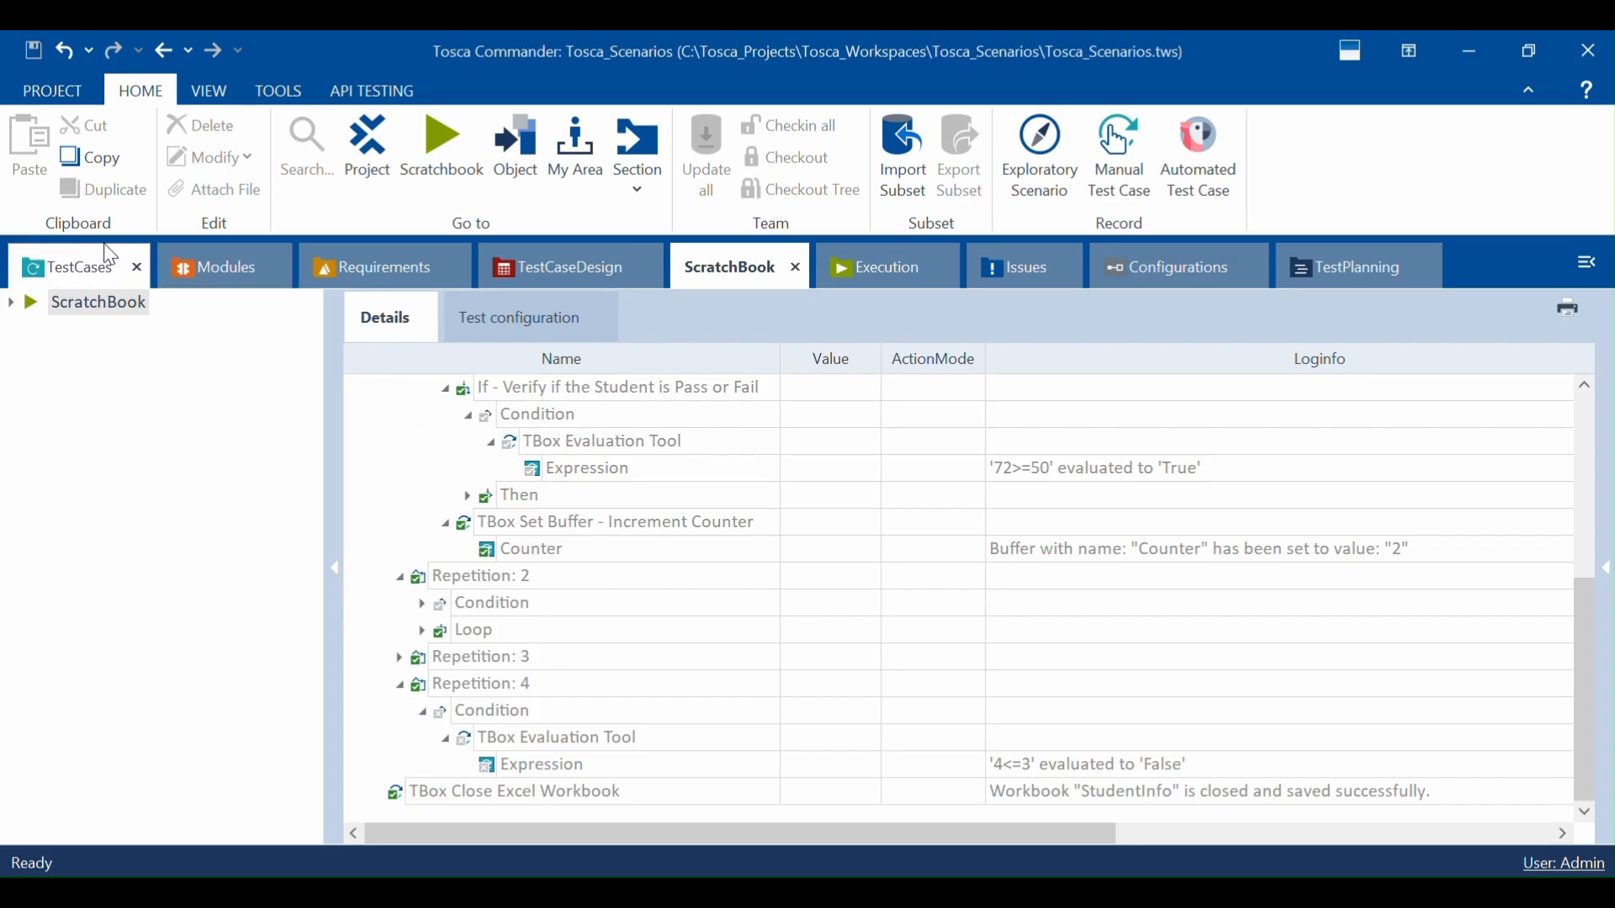
pyautogui.click(65, 262)
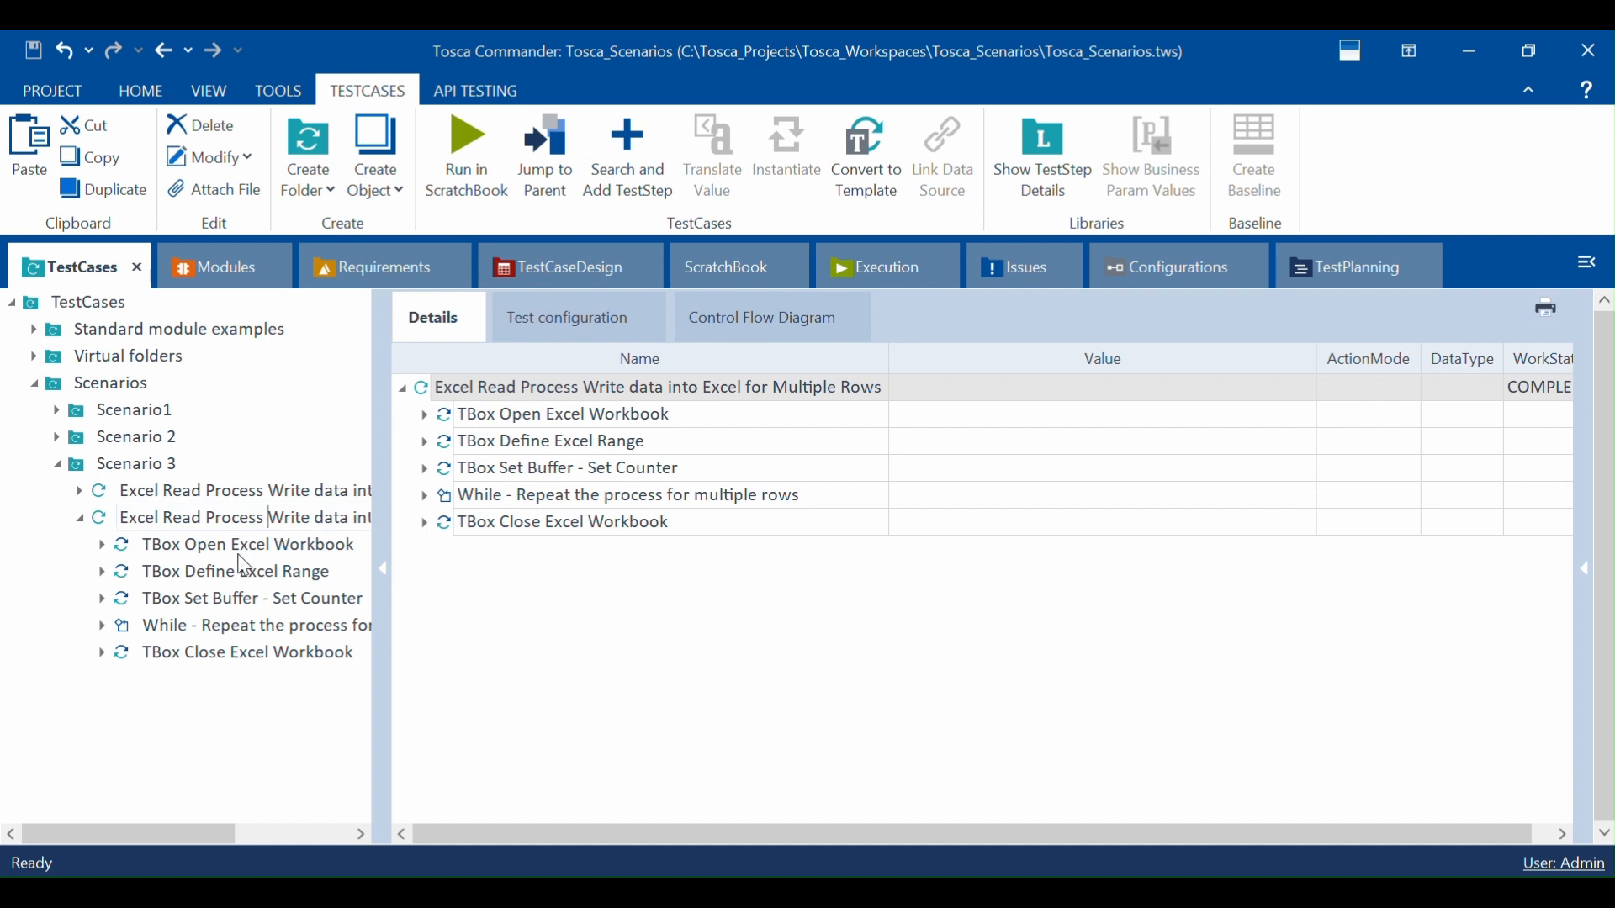
pyautogui.click(234, 542)
pyautogui.click(234, 520)
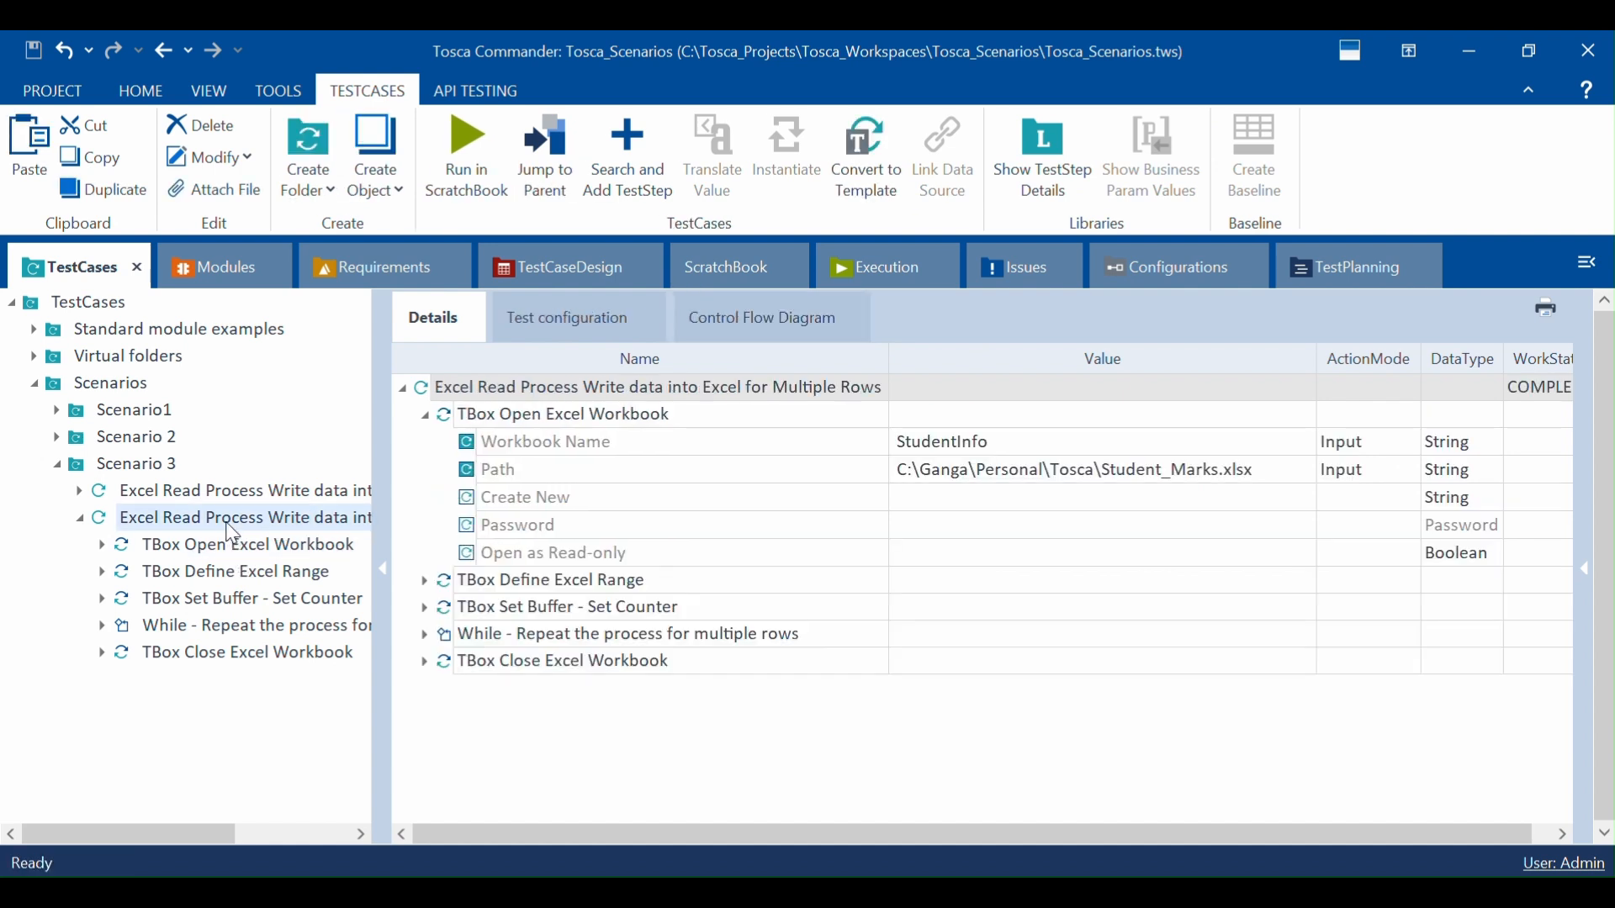
pyautogui.click(426, 415)
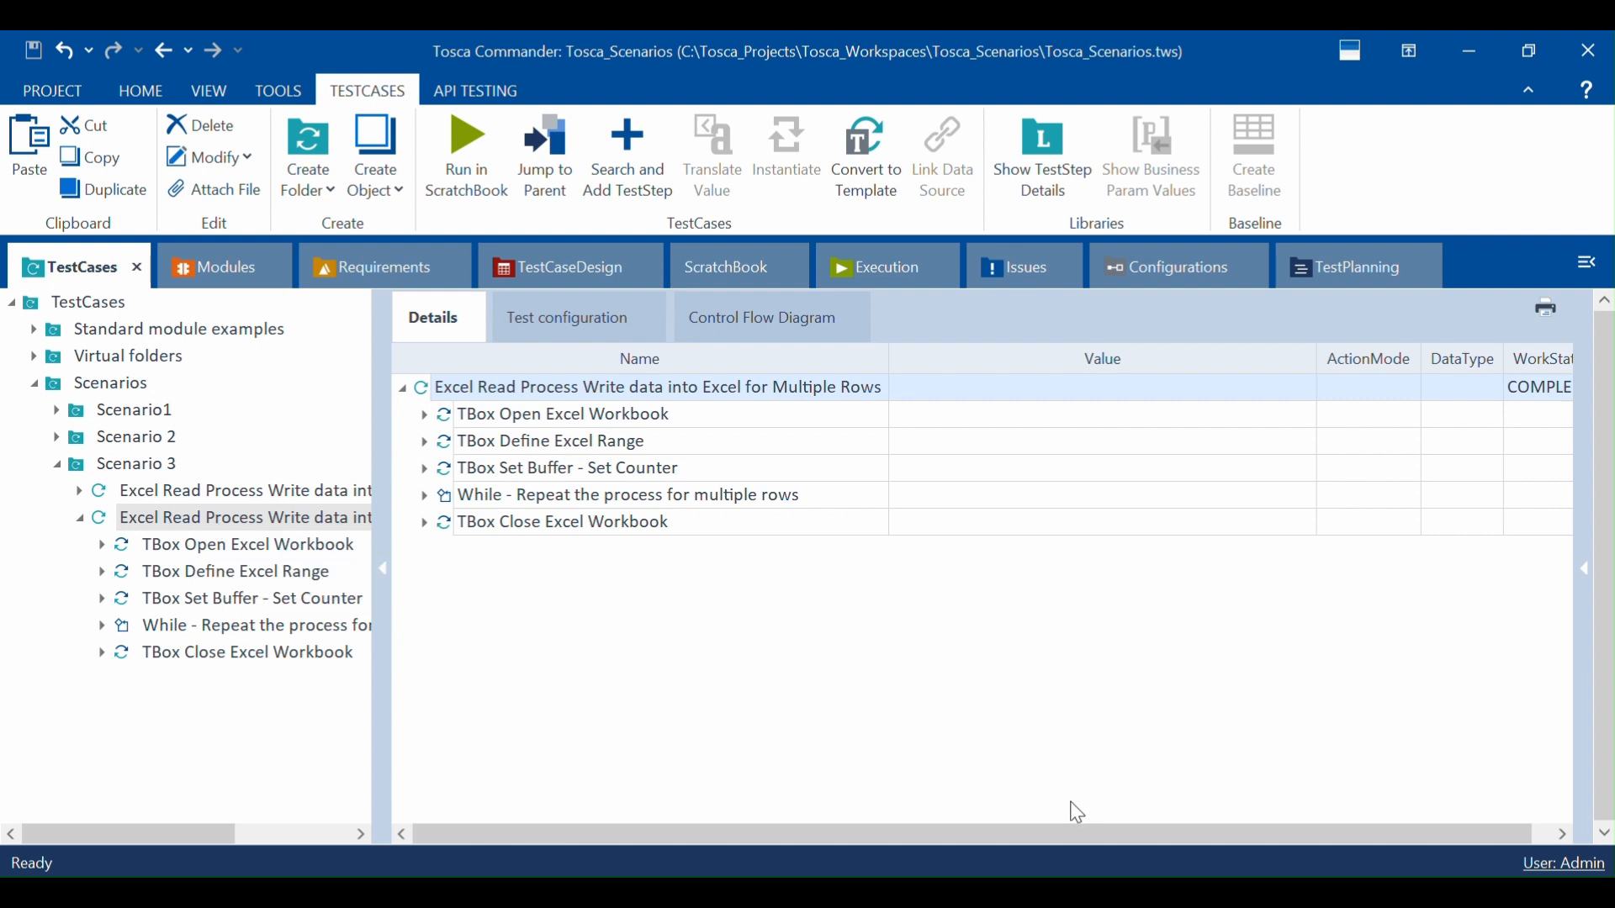
# Step: Switch to the Excel Handling.txt note, start item 6 below the multiple-rows scenario, and return to Tosca Commander
pyautogui.hotkey('alt', 'Tab')
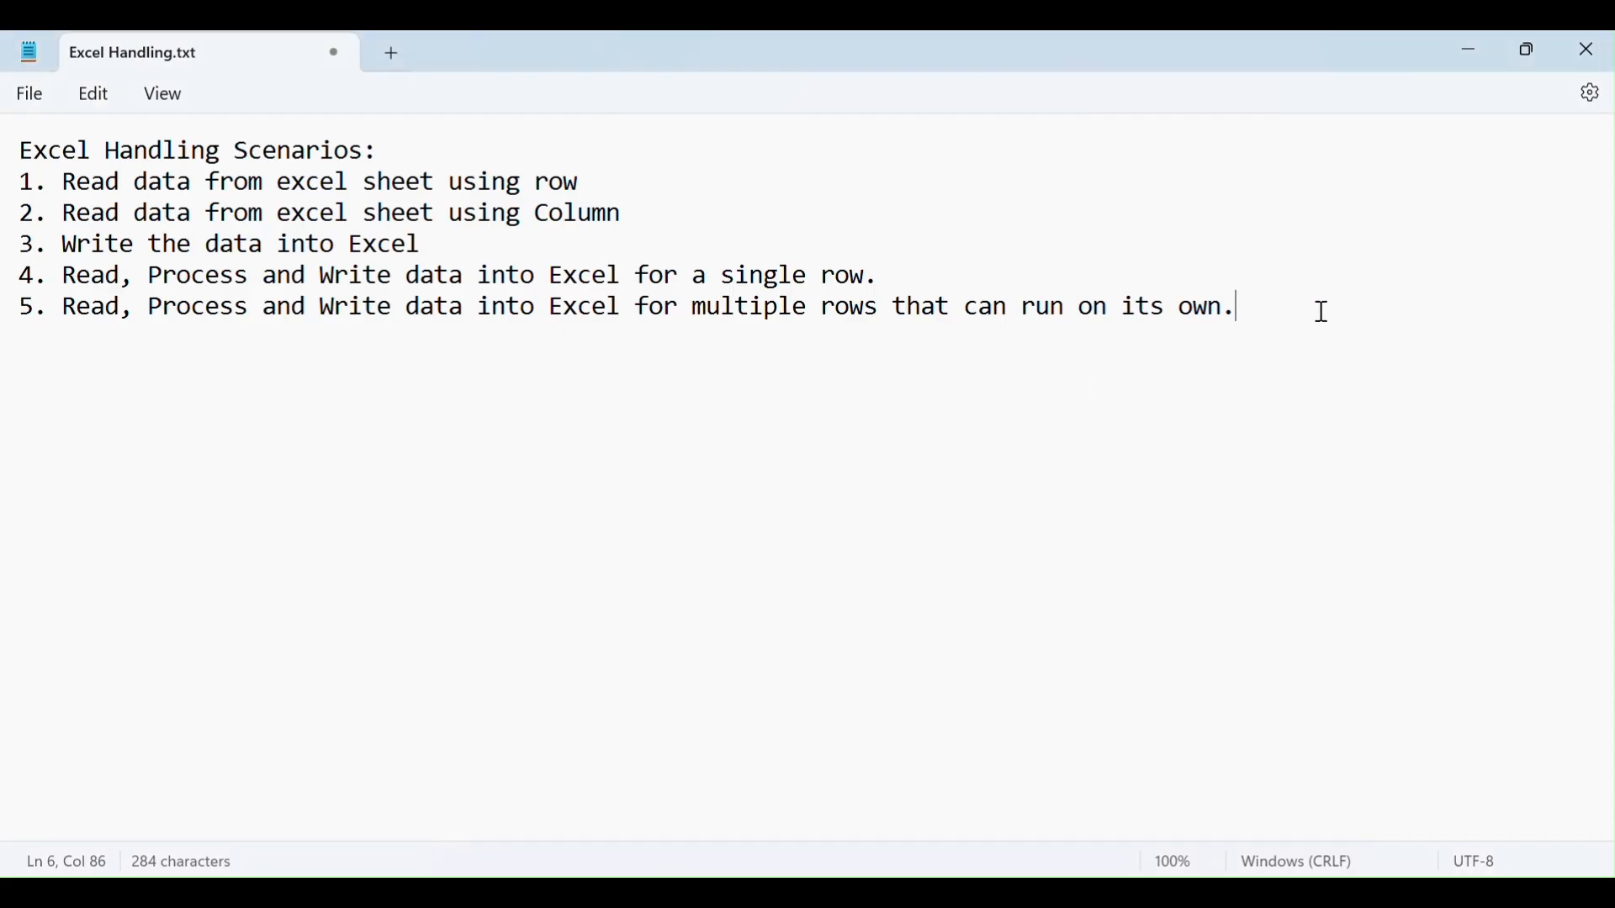
pyautogui.press('Return')
pyautogui.write('6.')
pyautogui.click(603, 893)
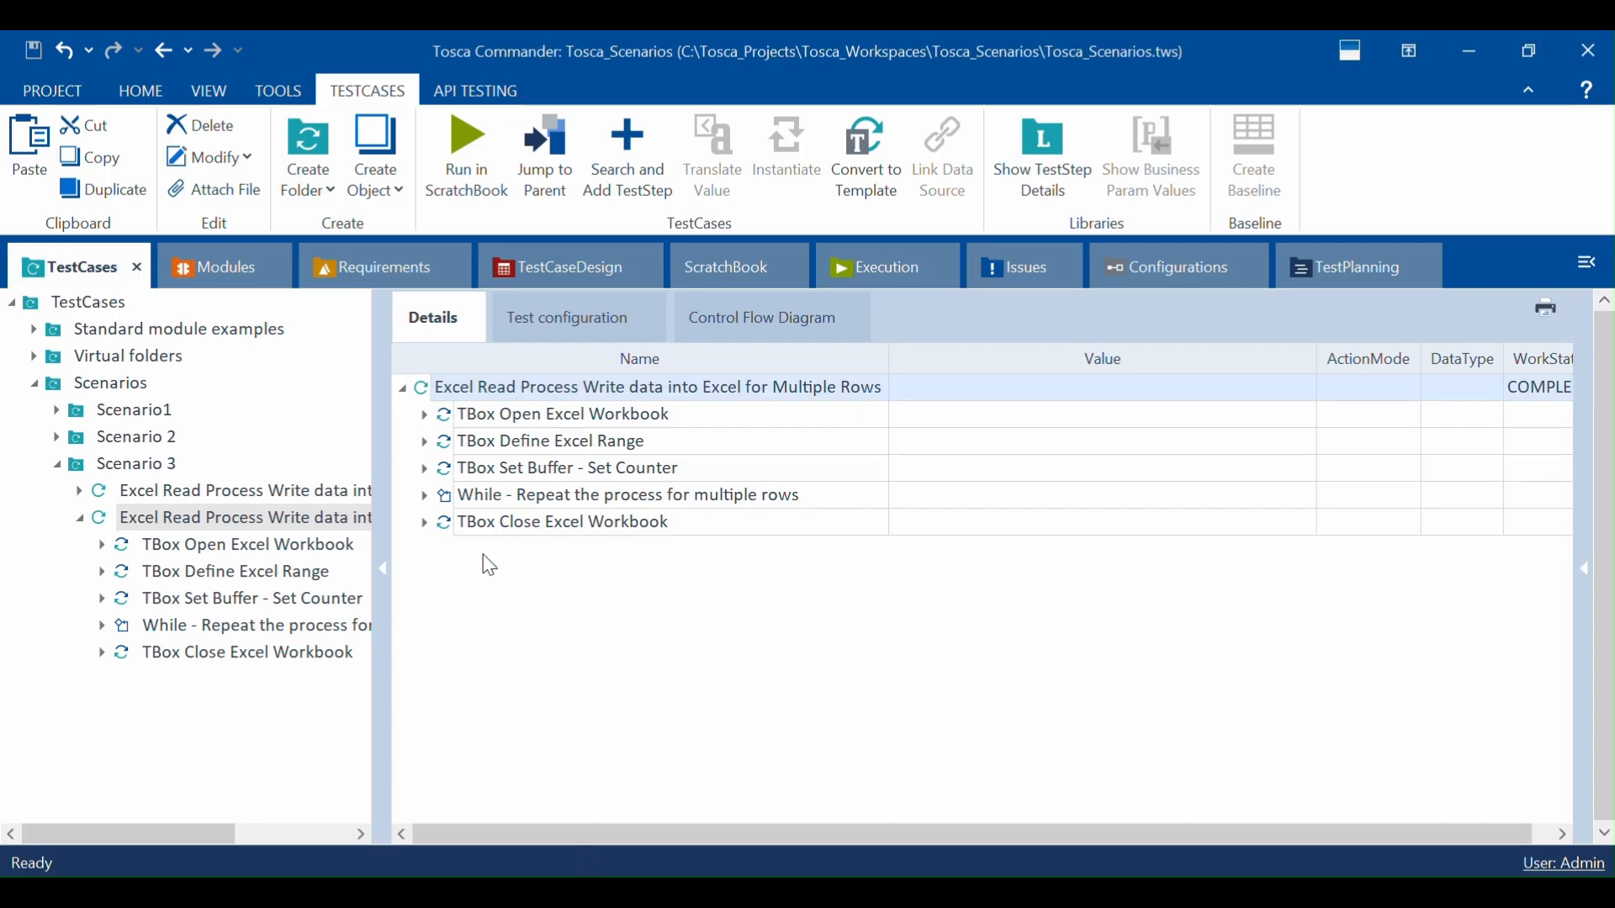
# Step: Review the While statement's condition expression in the multiple-rows test case, then collapse the statement and the test case
pyautogui.click(425, 495)
pyautogui.click(447, 522)
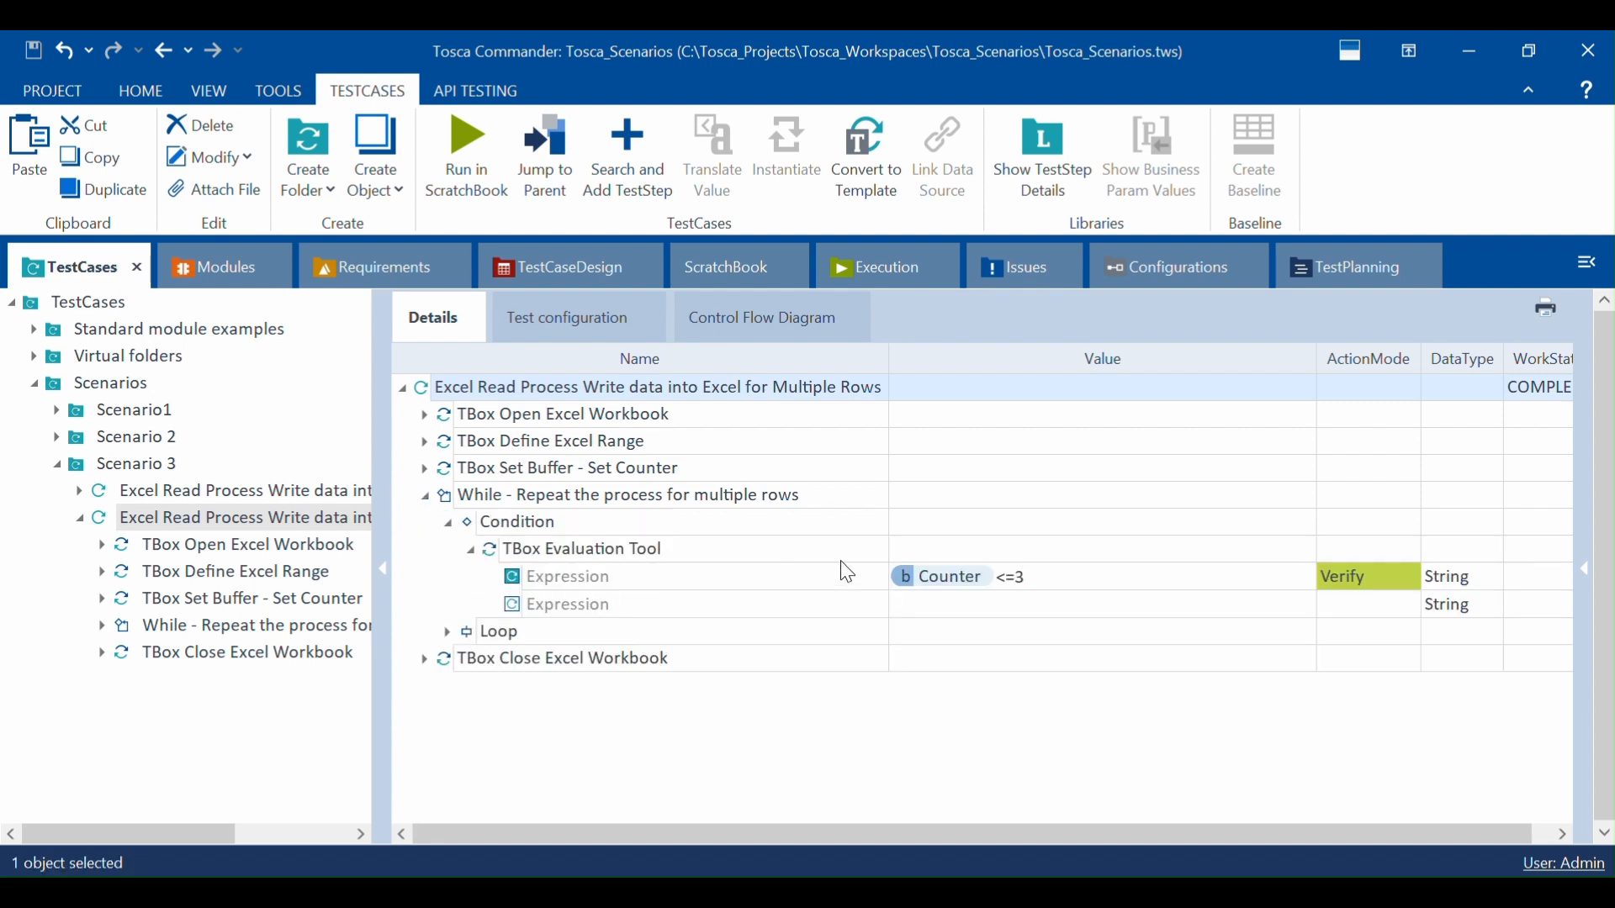
pyautogui.click(1025, 580)
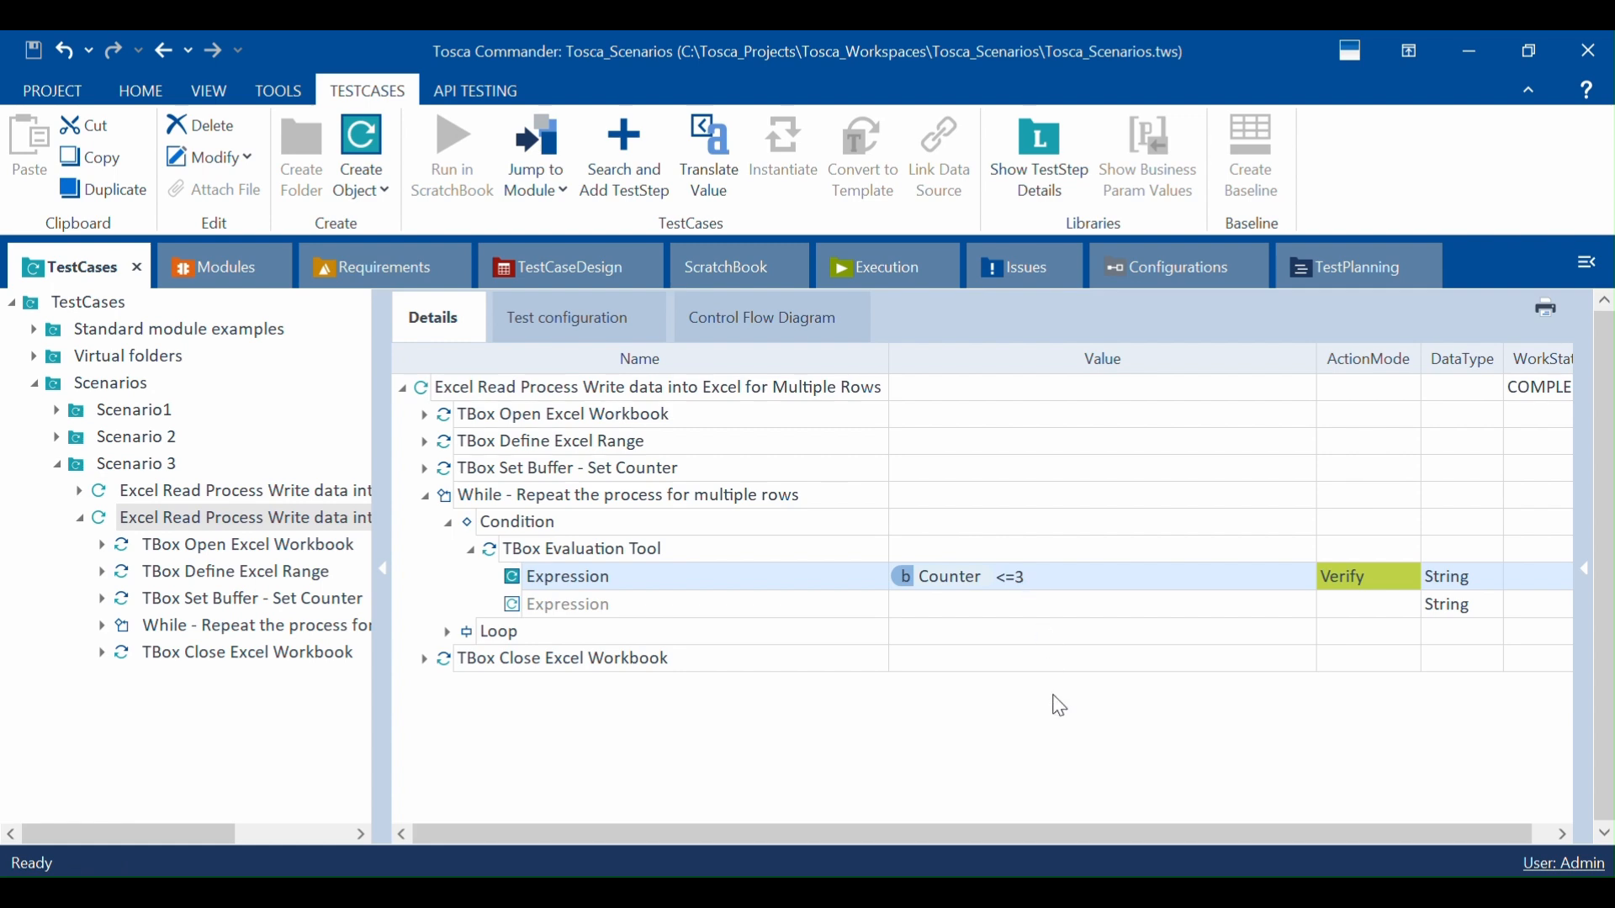
pyautogui.moveTo(1058, 868)
pyautogui.click(1040, 799)
pyautogui.click(427, 497)
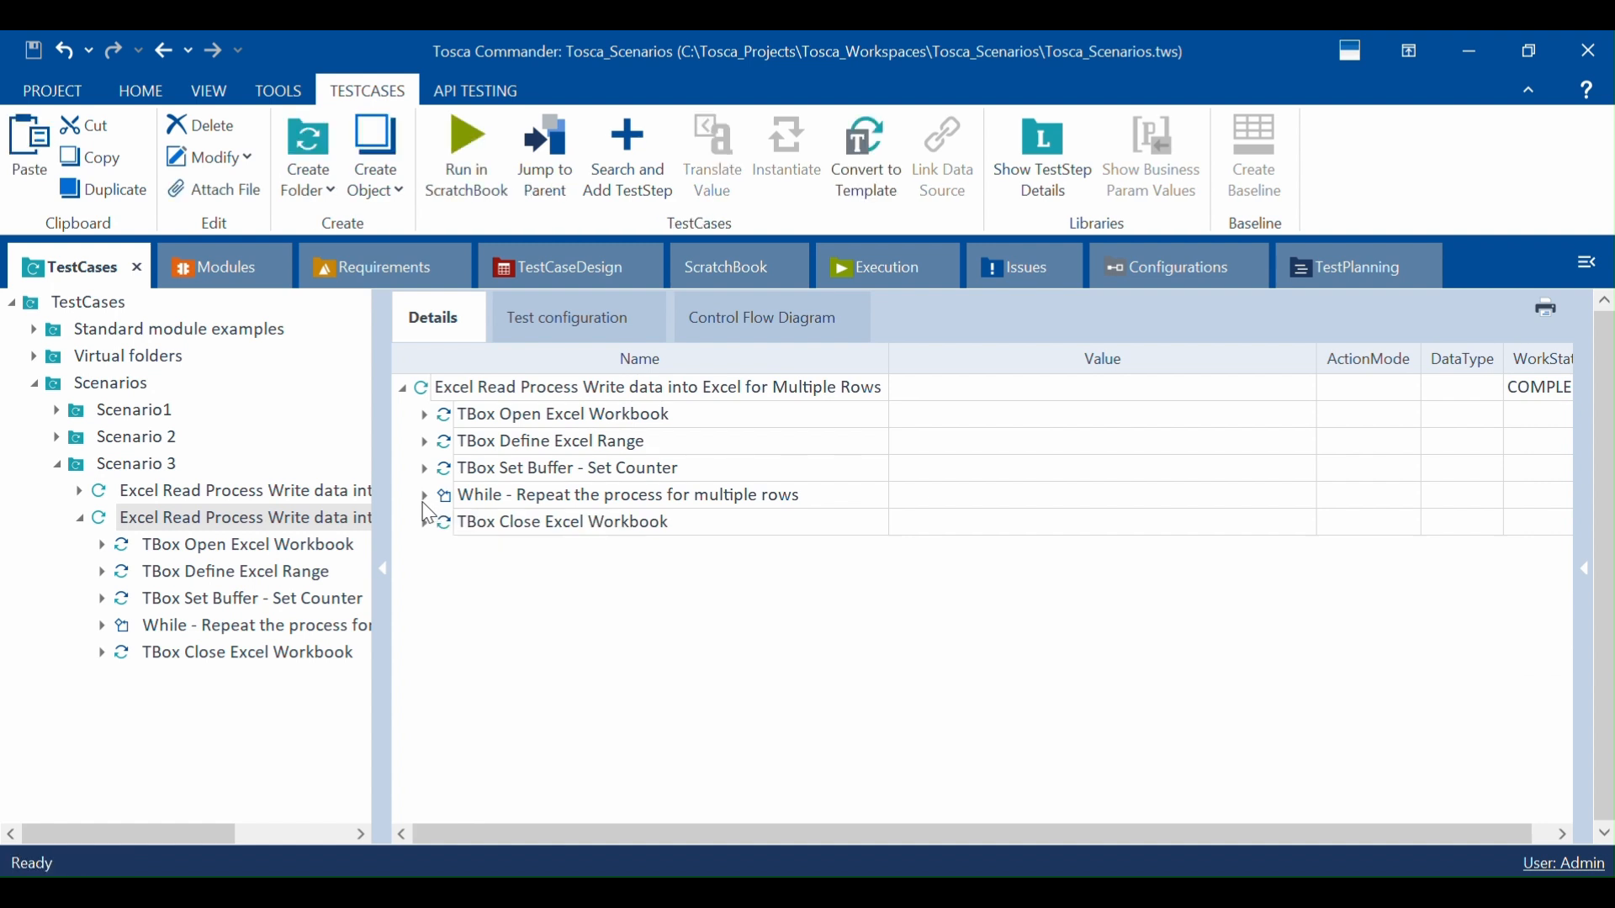
pyautogui.click(81, 519)
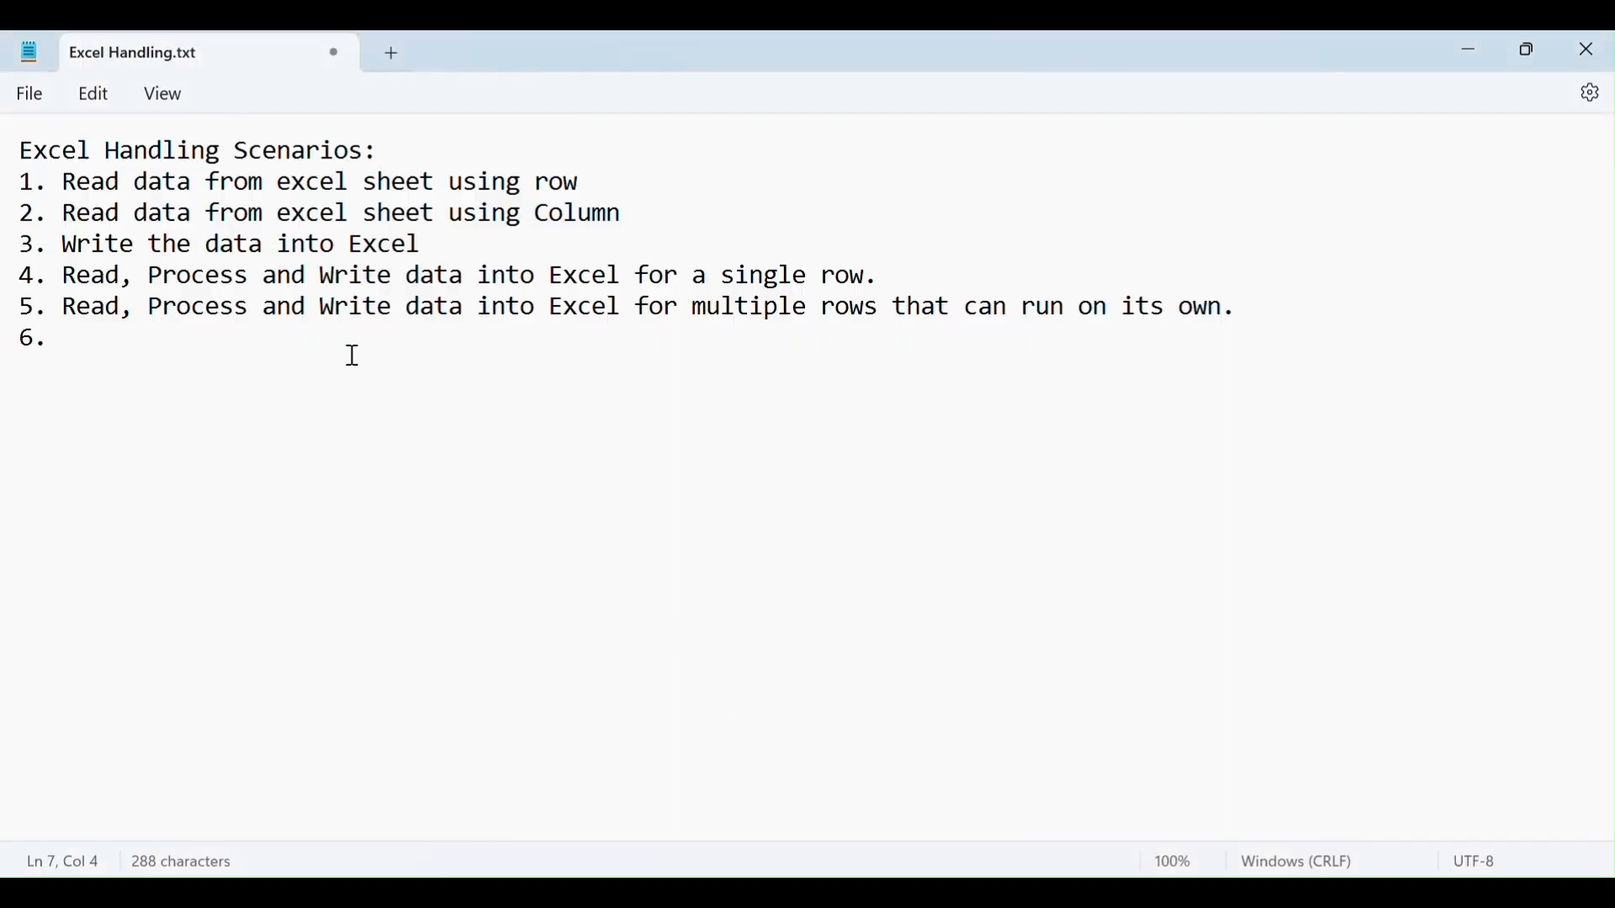
# Step: In Excel Handling.txt, fill item 6 with a copy of item 5's text and end it with "for as many number of entries"
pyautogui.press('Up')
pyautogui.hotkey('shift', 'End')
pyautogui.hotkey('ctrl', 'c')
pyautogui.press('End')
pyautogui.hotkey('ctrl', 'v')
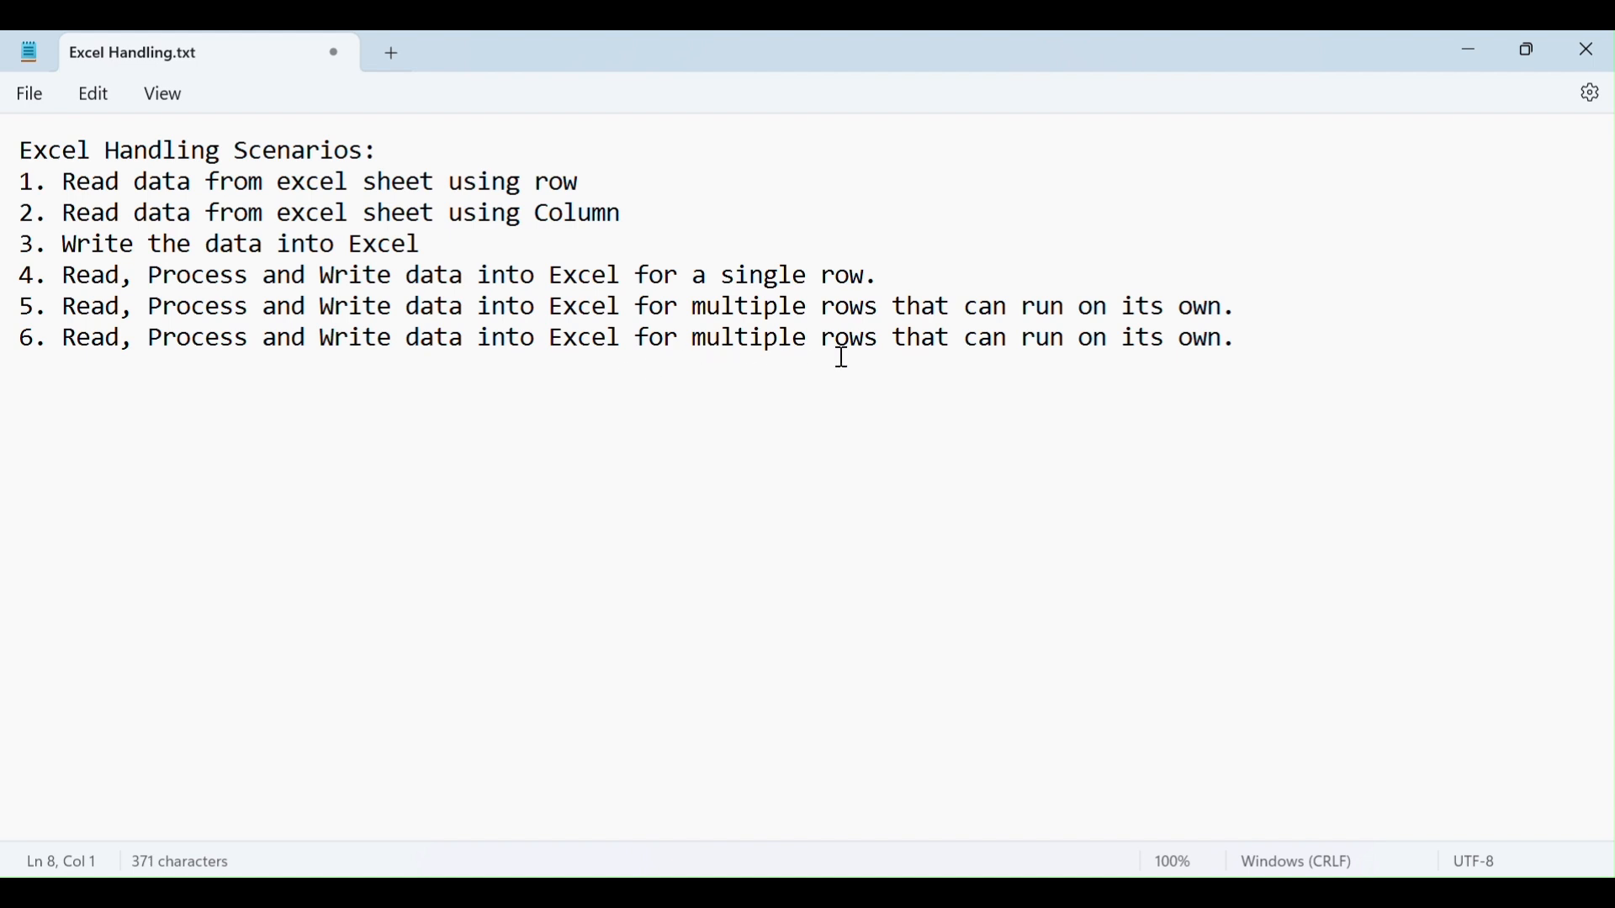
pyautogui.click(1228, 340)
pyautogui.write('for as many')
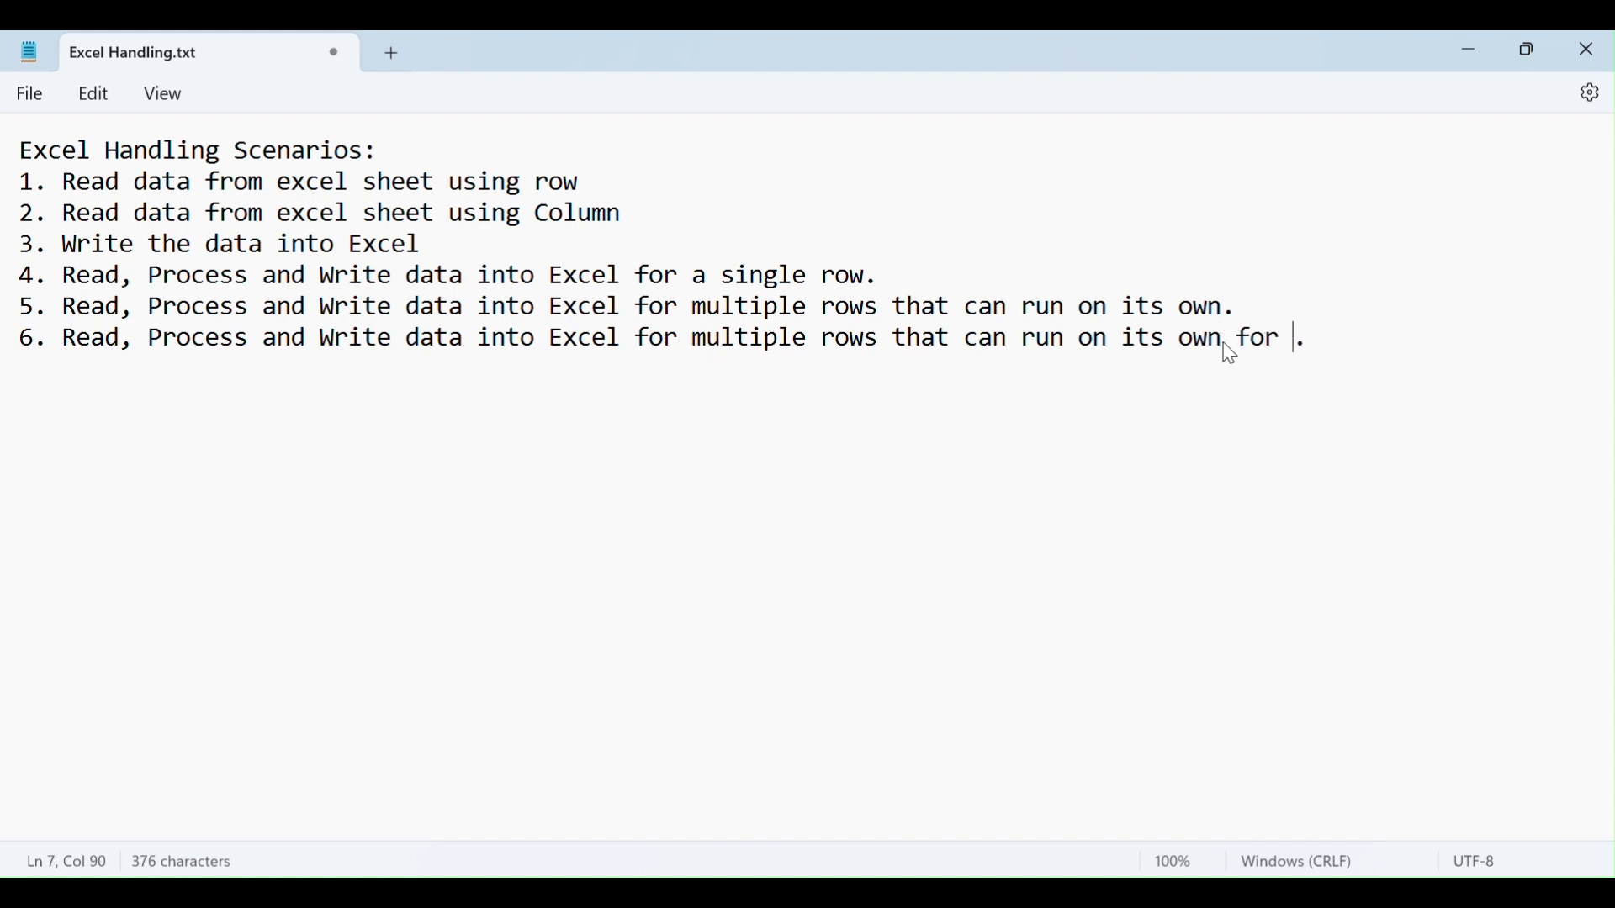
pyautogui.write(' h')
pyautogui.press('BackSpace')
pyautogui.write('number of')
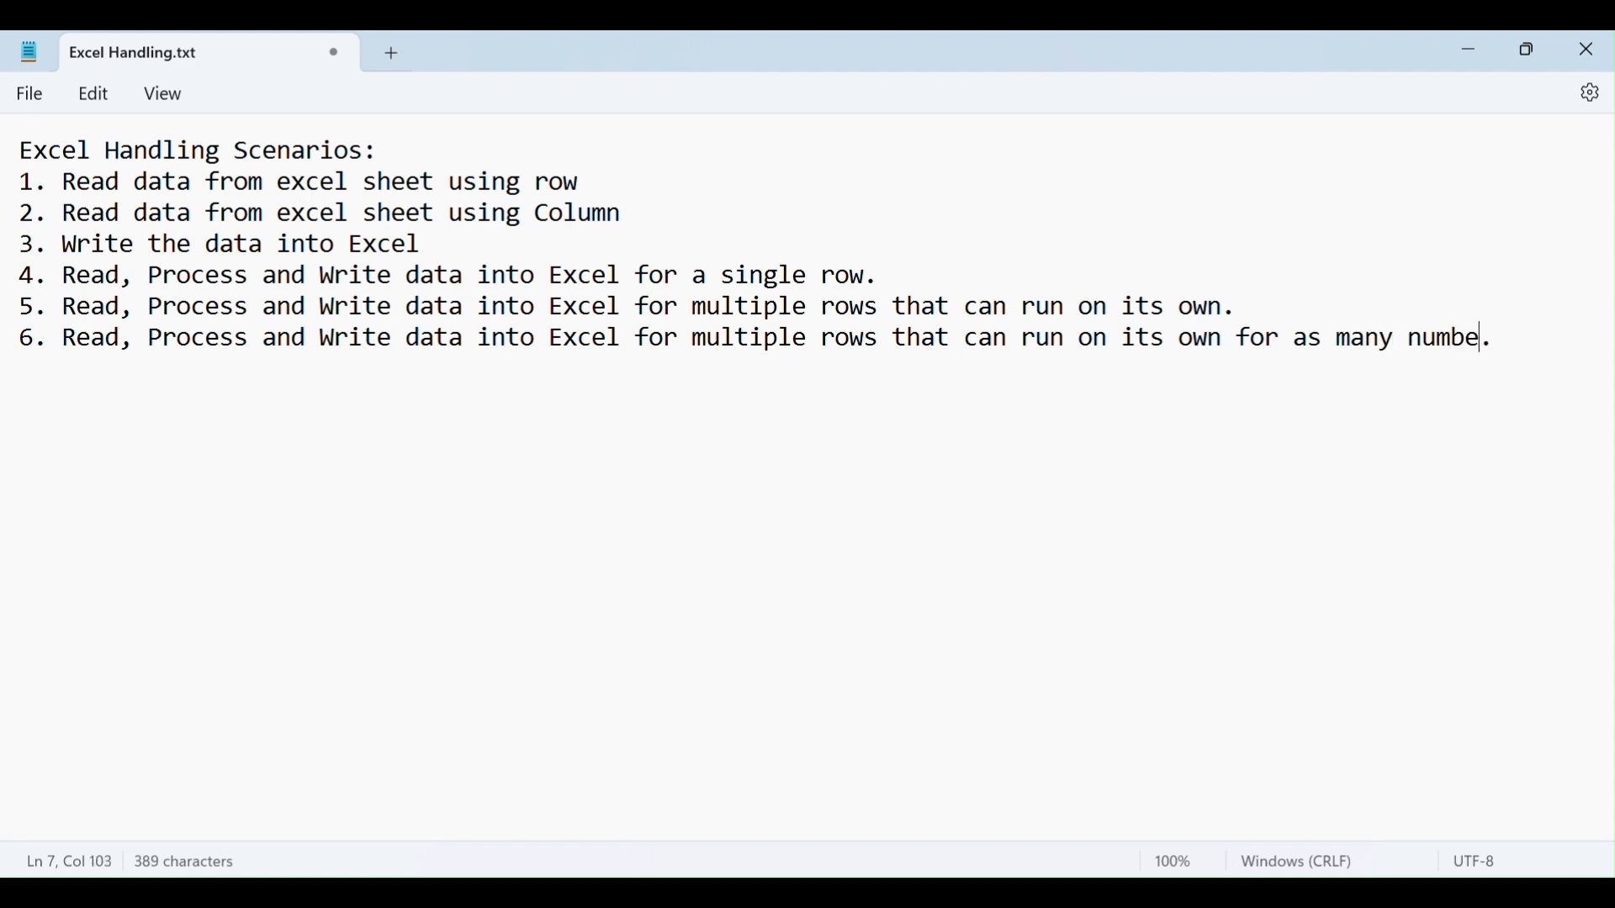
pyautogui.write(' entries')
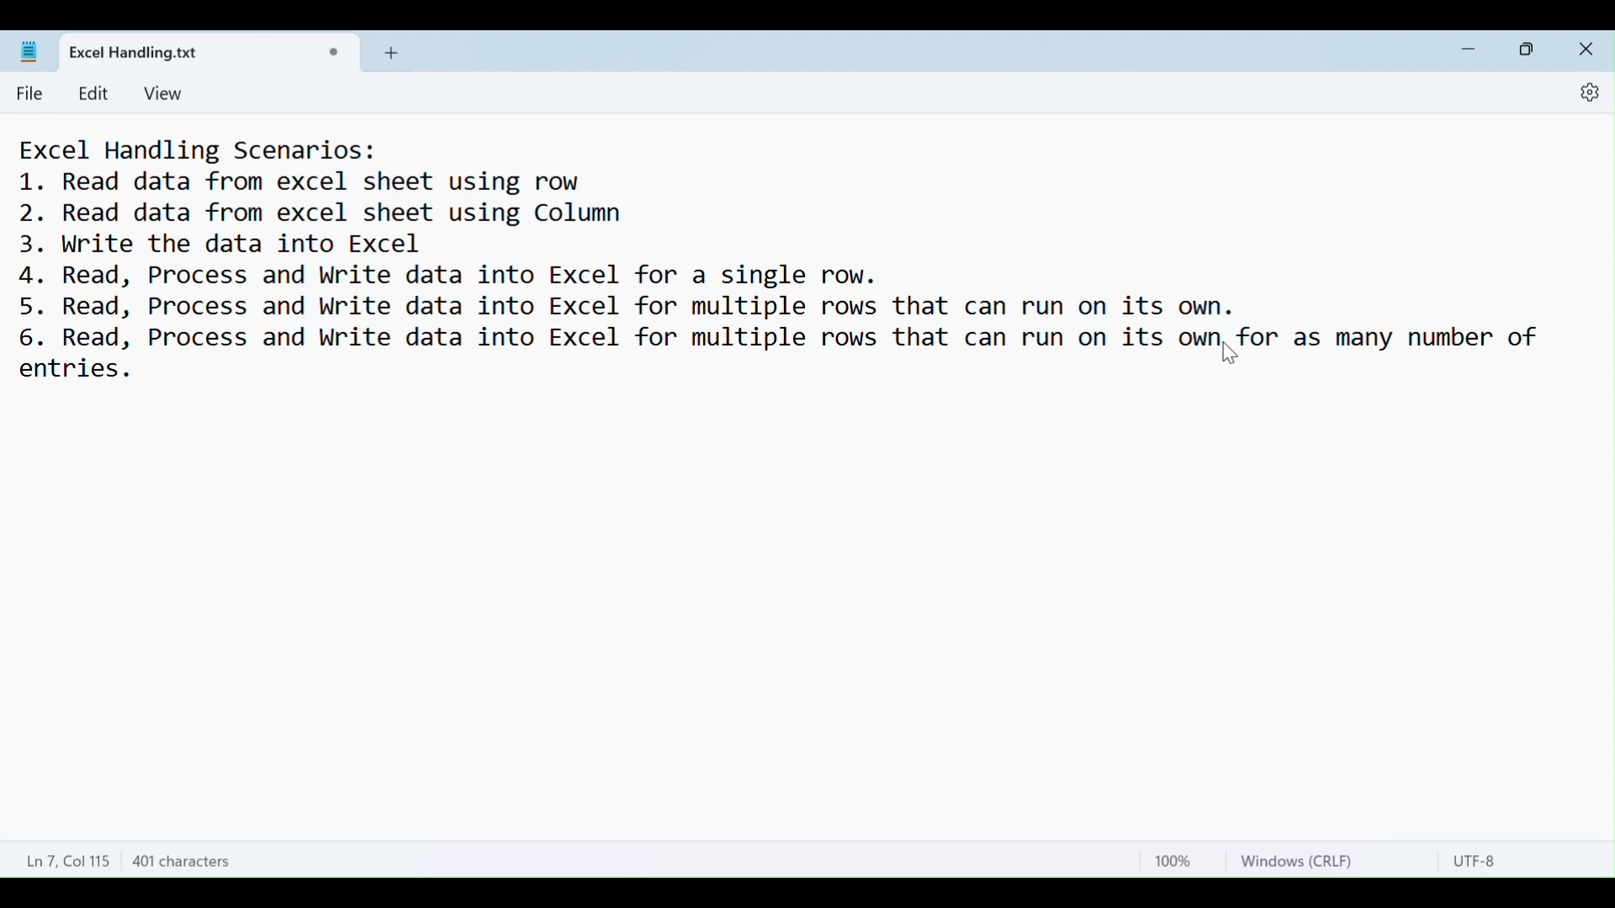
# Step: Return to Tosca Commander, copy the multiple-rows test case into the Scenario 3 folder, and open the copy
pyautogui.hotkey('alt', 'Tab')
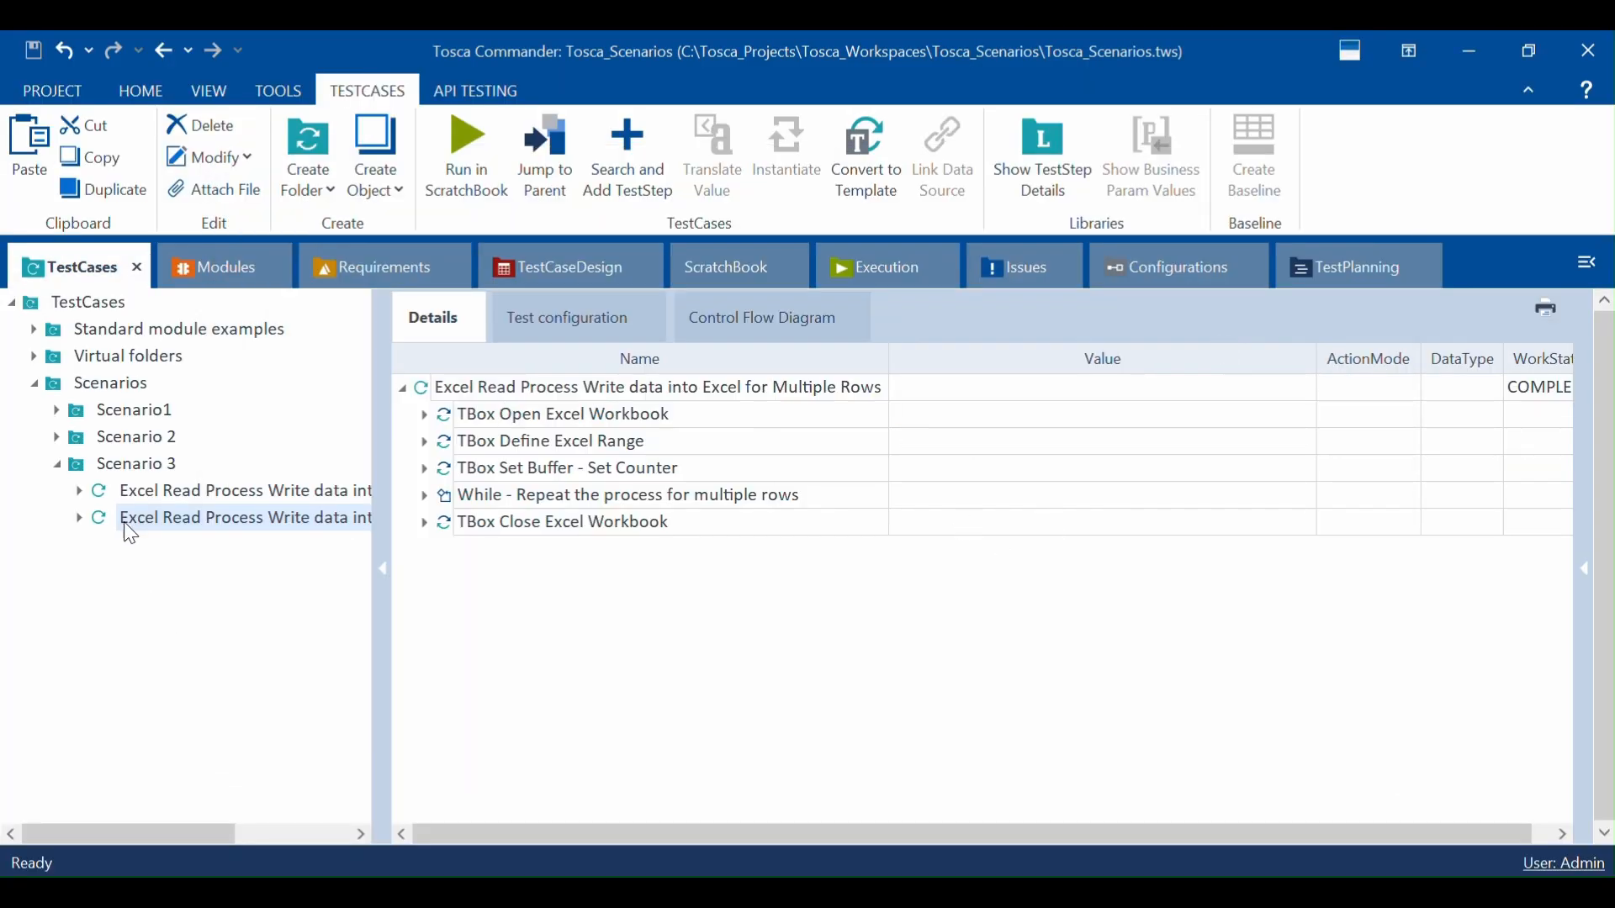
pyautogui.hotkey('ctrl', 'c')
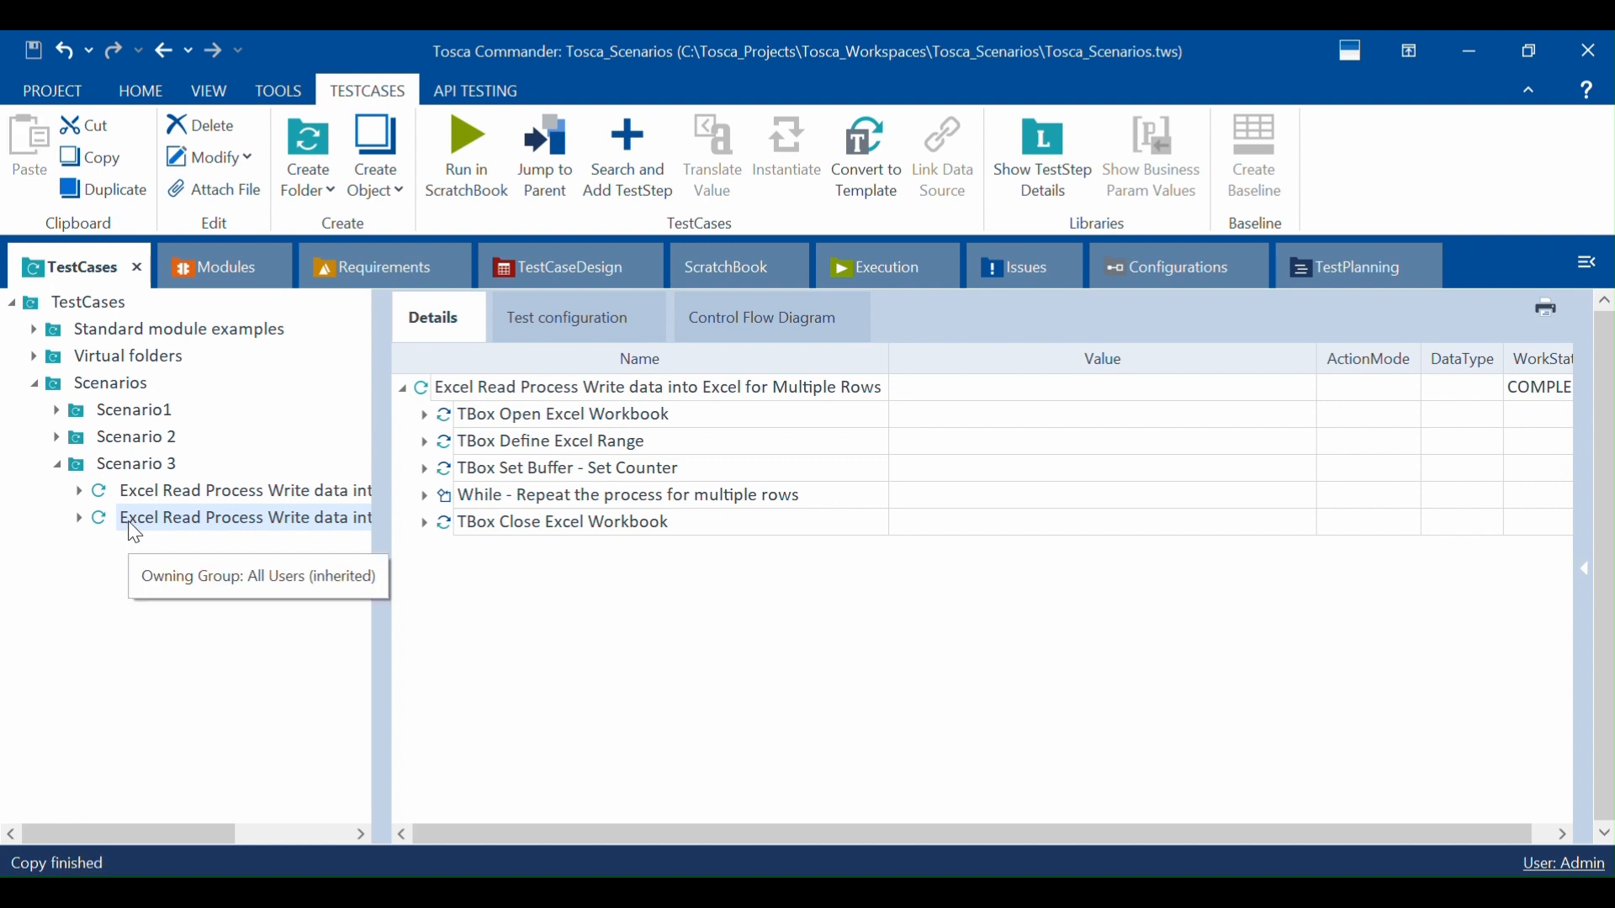
pyautogui.click(112, 462)
pyautogui.hotkey('ctrl', 'v')
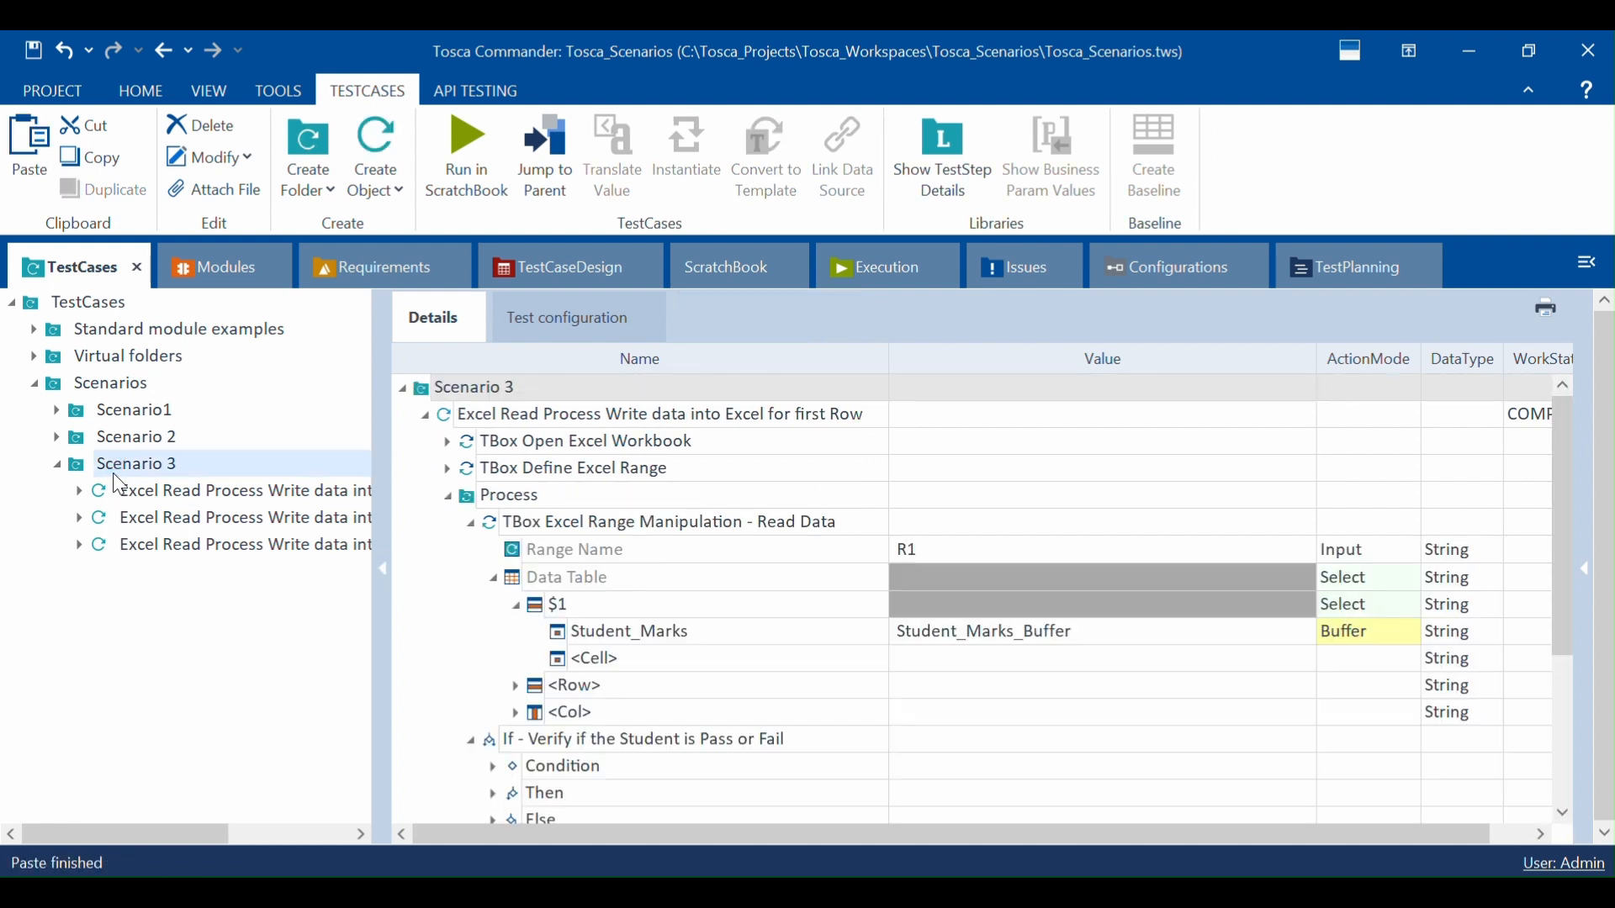
pyautogui.click(130, 551)
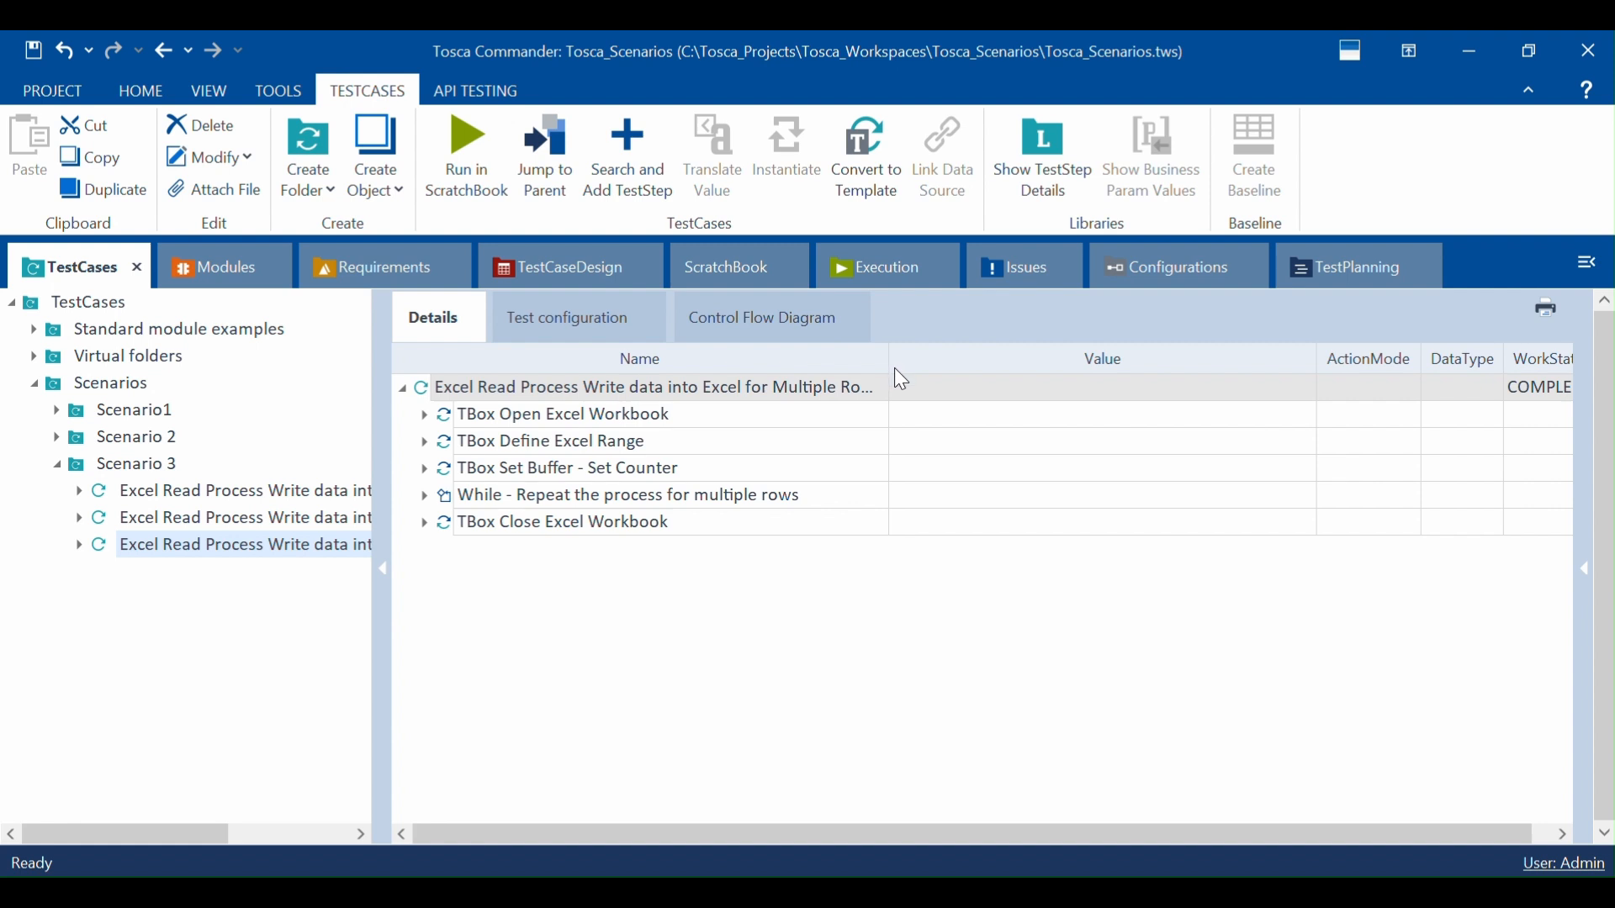
# Step: Widen the Name column and rename the copied test case "Excel Read Process Write data into Excel for Multiple Rows on its own"
pyautogui.moveTo(890, 354); pyautogui.dragTo(989, 353)
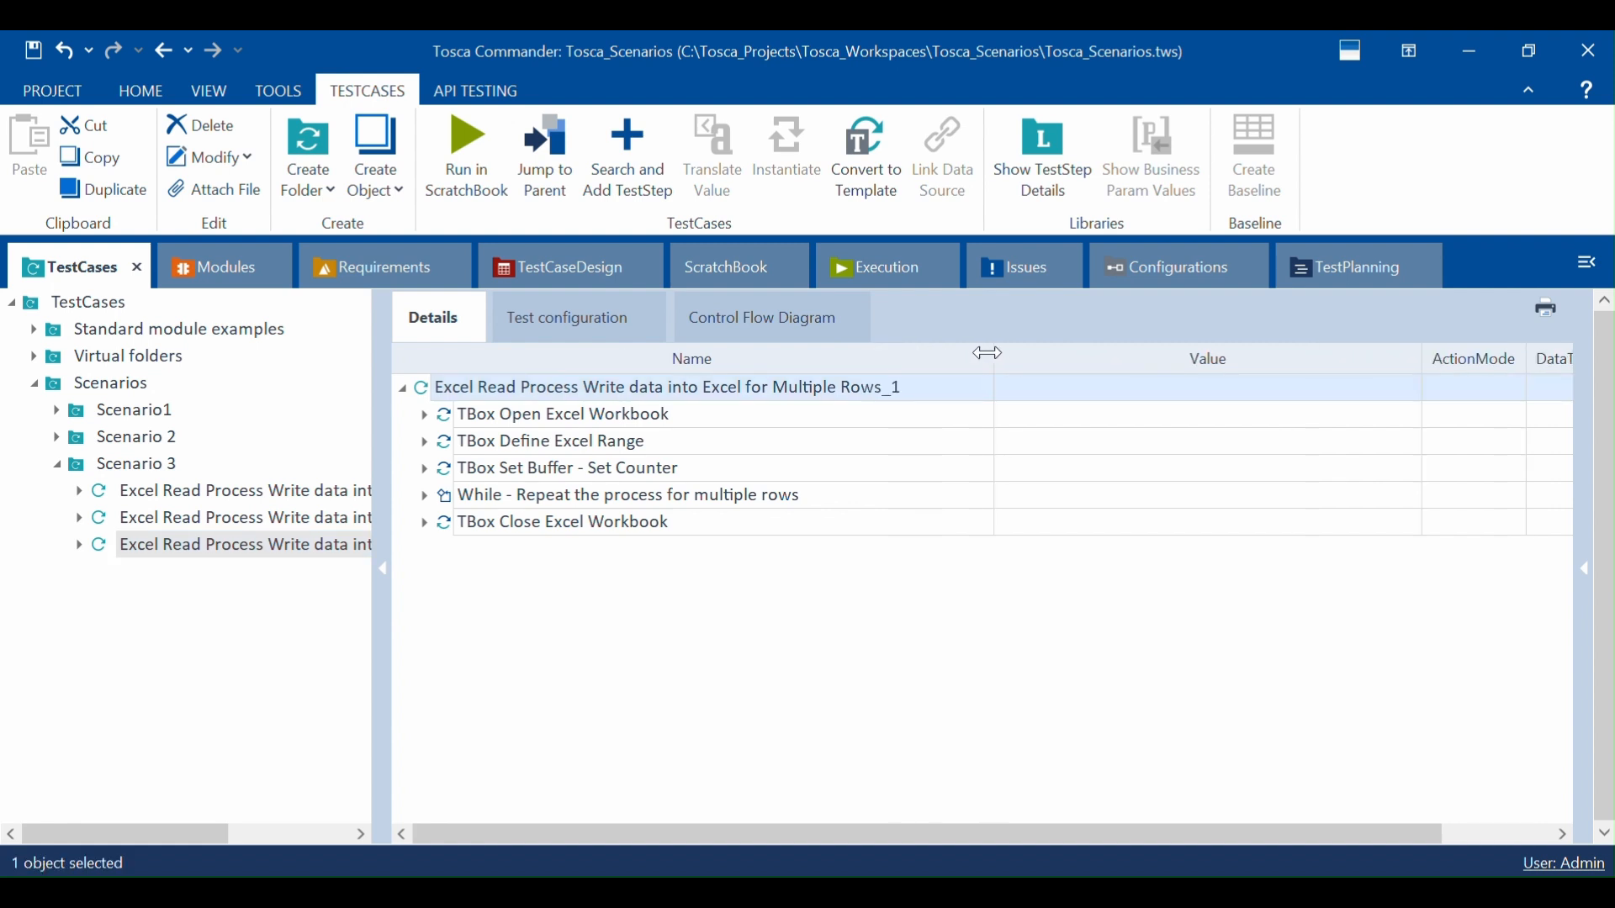
pyautogui.click(890, 389)
pyautogui.press('BackSpace')
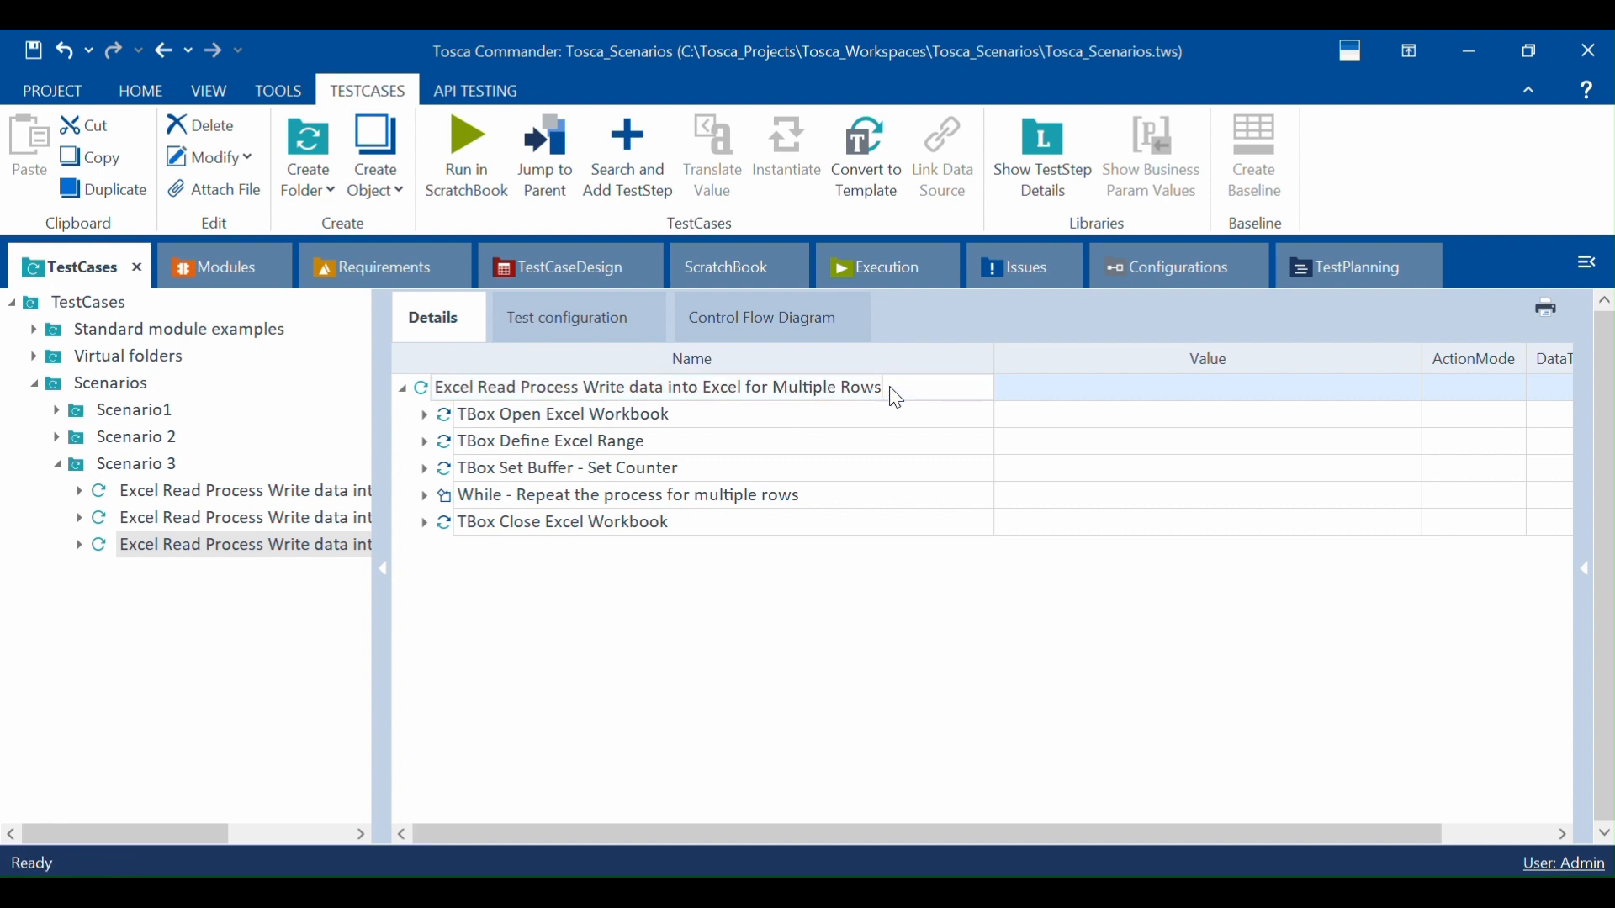
pyautogui.write('on its own')
pyautogui.hotkey('ctrl', 'a')
pyautogui.press('BackSpace')
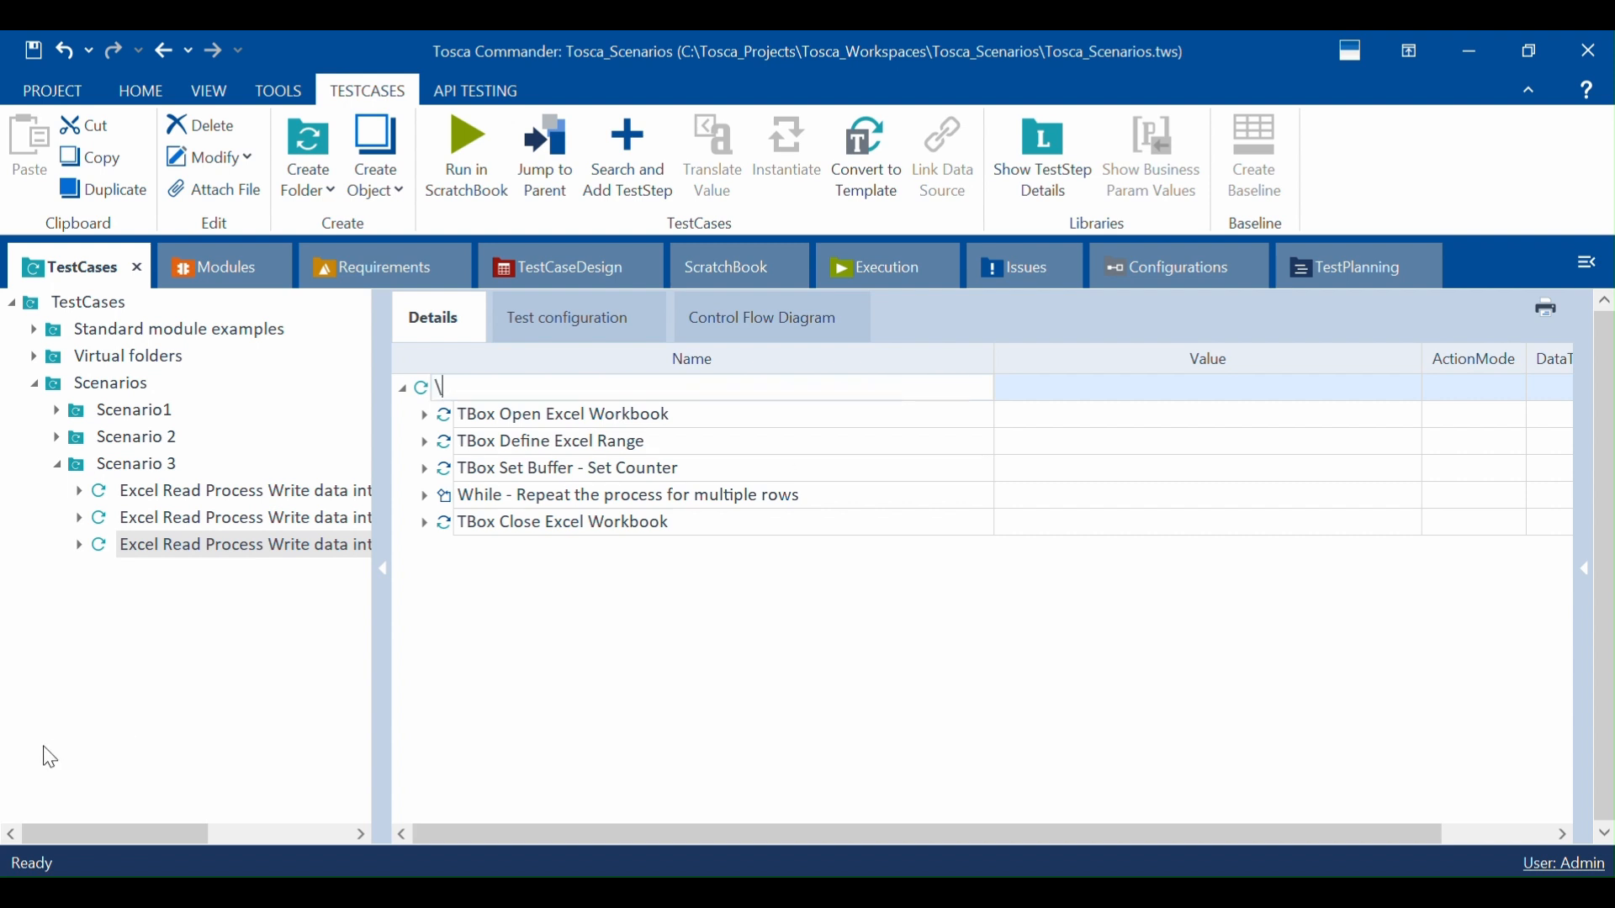
pyautogui.hotkey('ctrl', 'z')
pyautogui.press('Return')
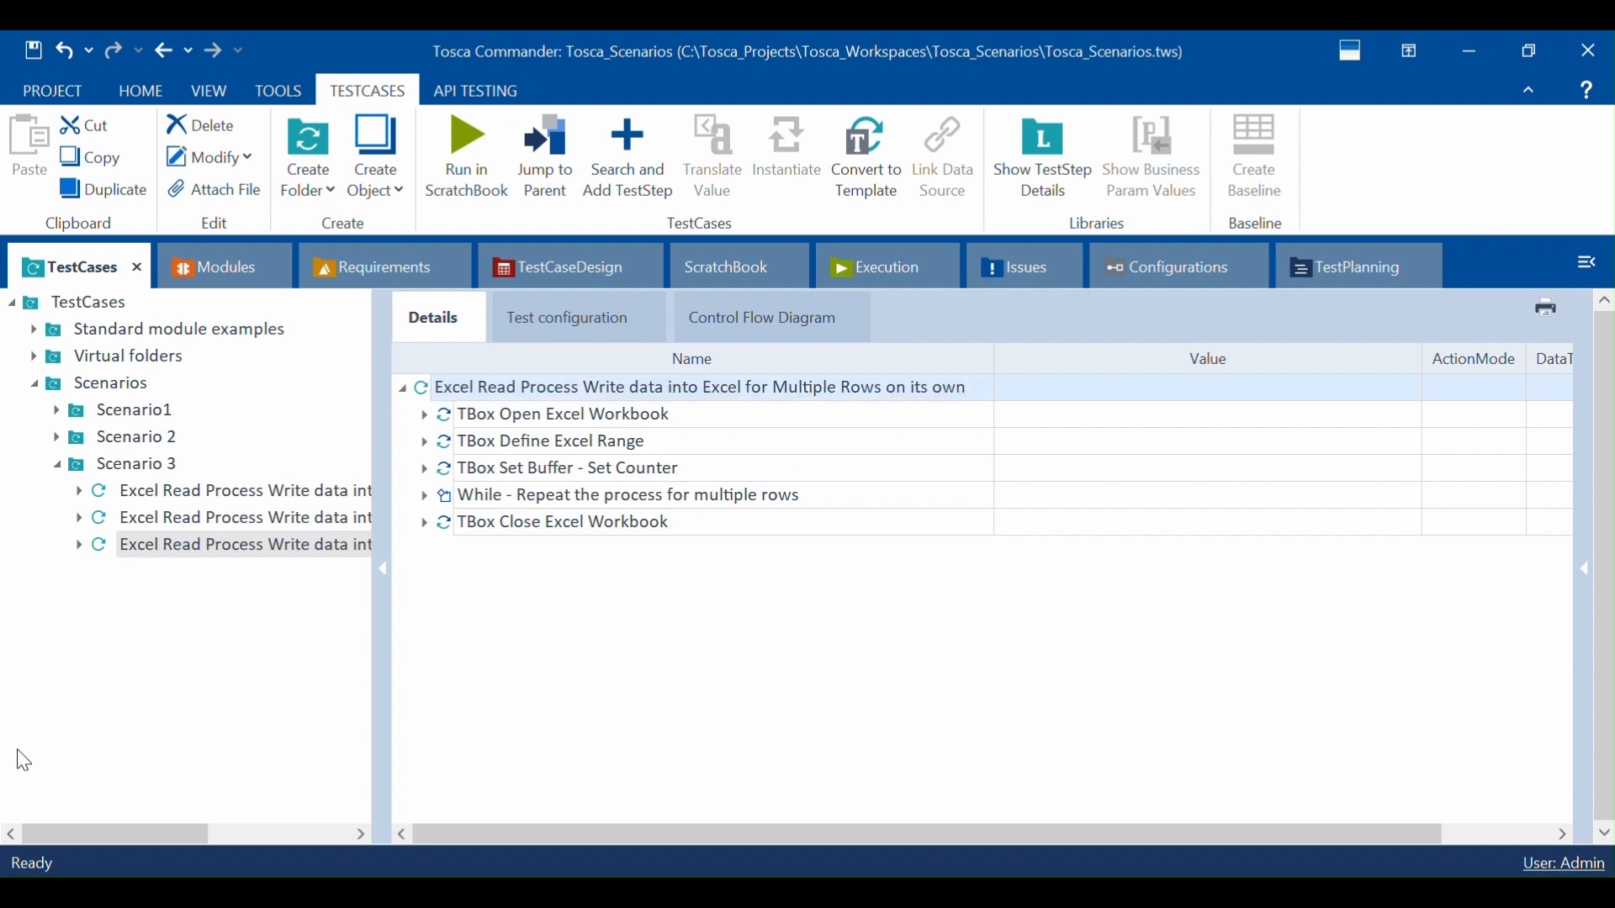
# Step: Copy the Read Data range manipulation step from the While loop and place the copy between the Set Counter step and the While statement
pyautogui.click(79, 547)
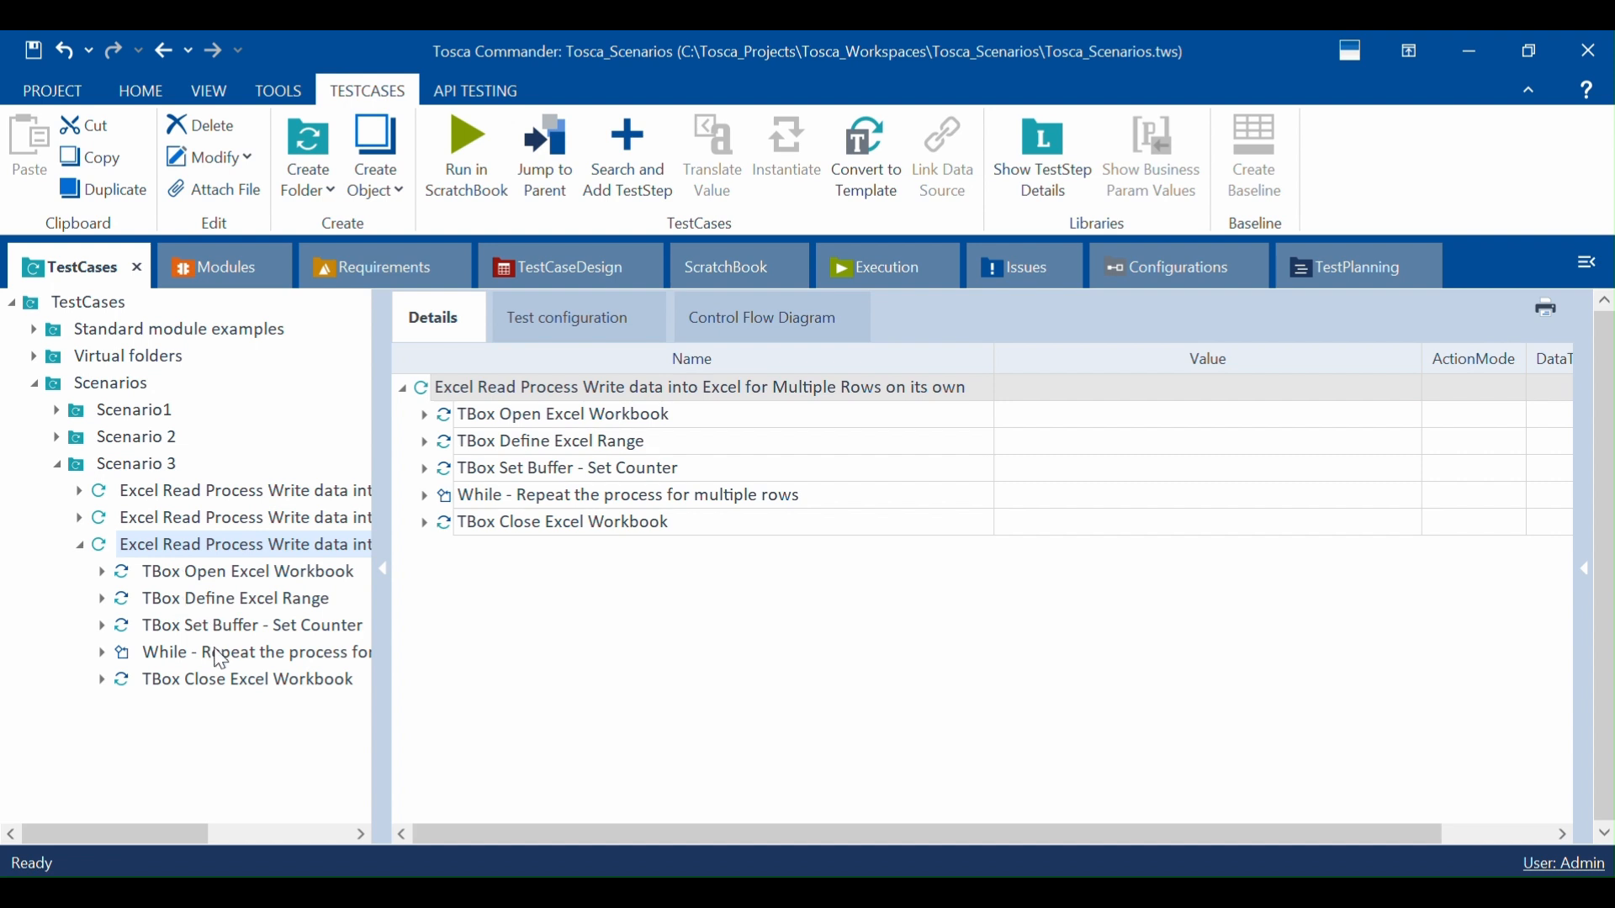
pyautogui.click(424, 496)
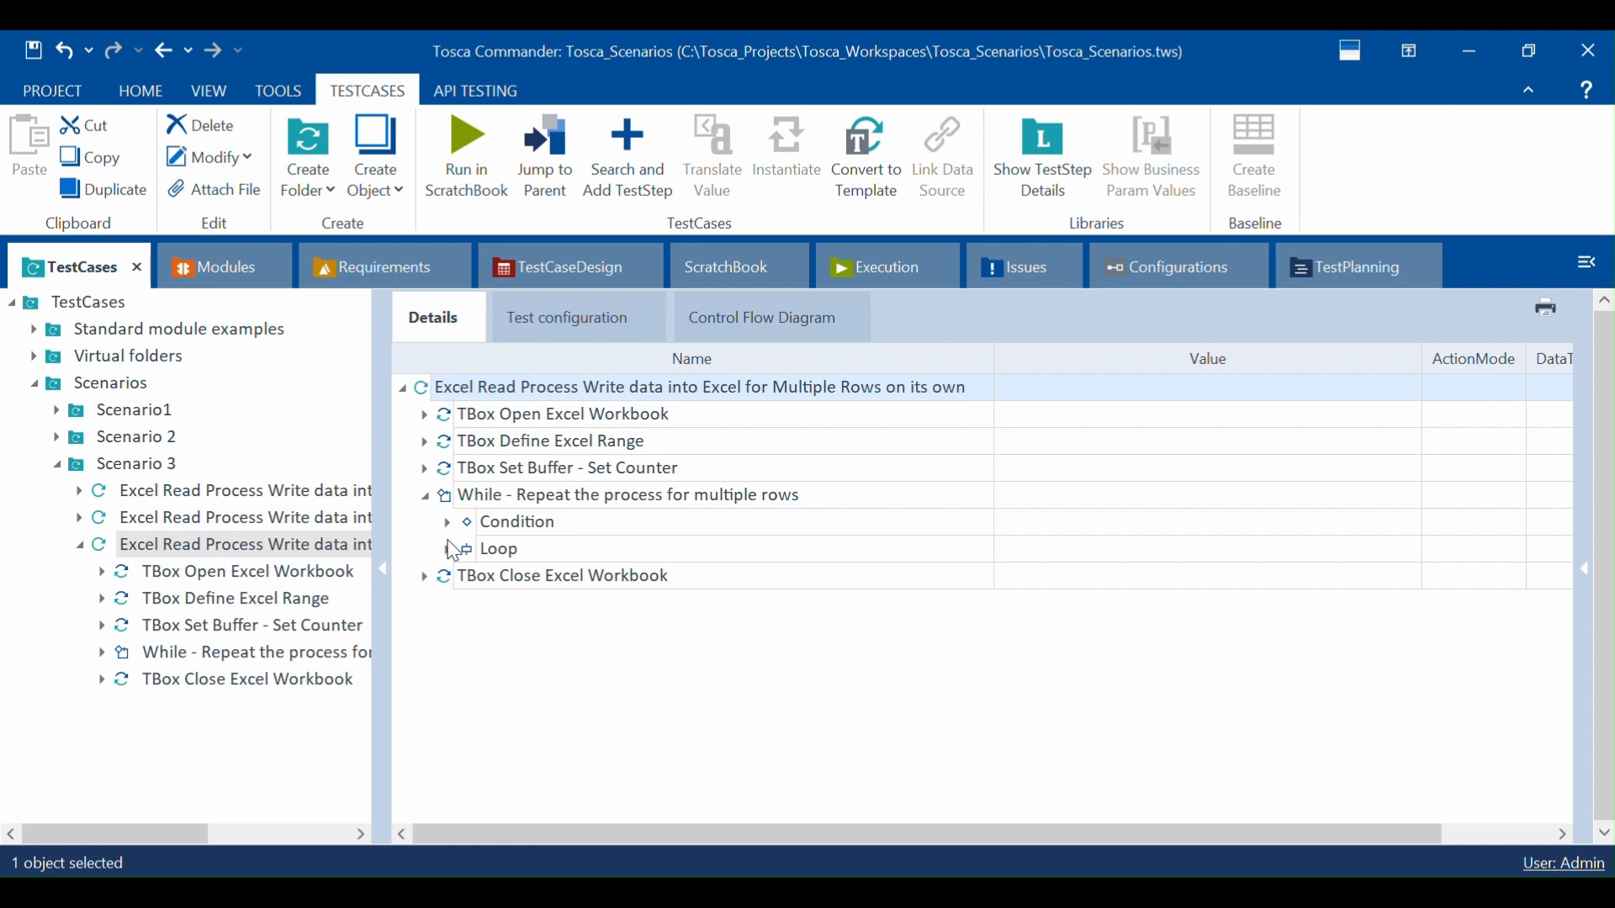
pyautogui.click(450, 549)
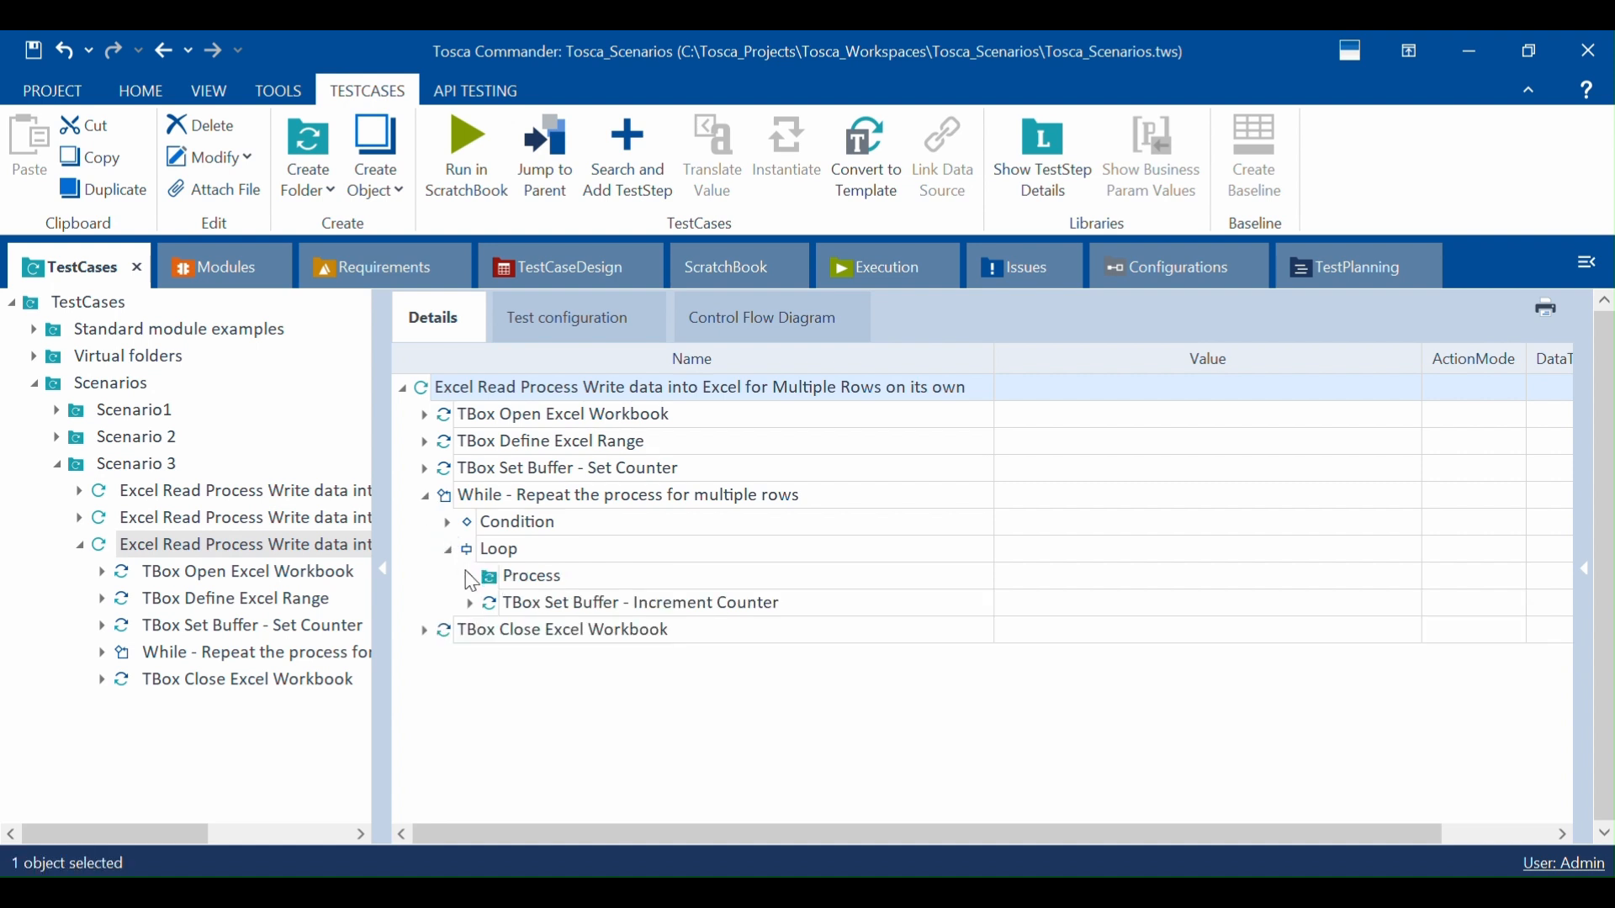
pyautogui.click(471, 578)
pyautogui.click(637, 604)
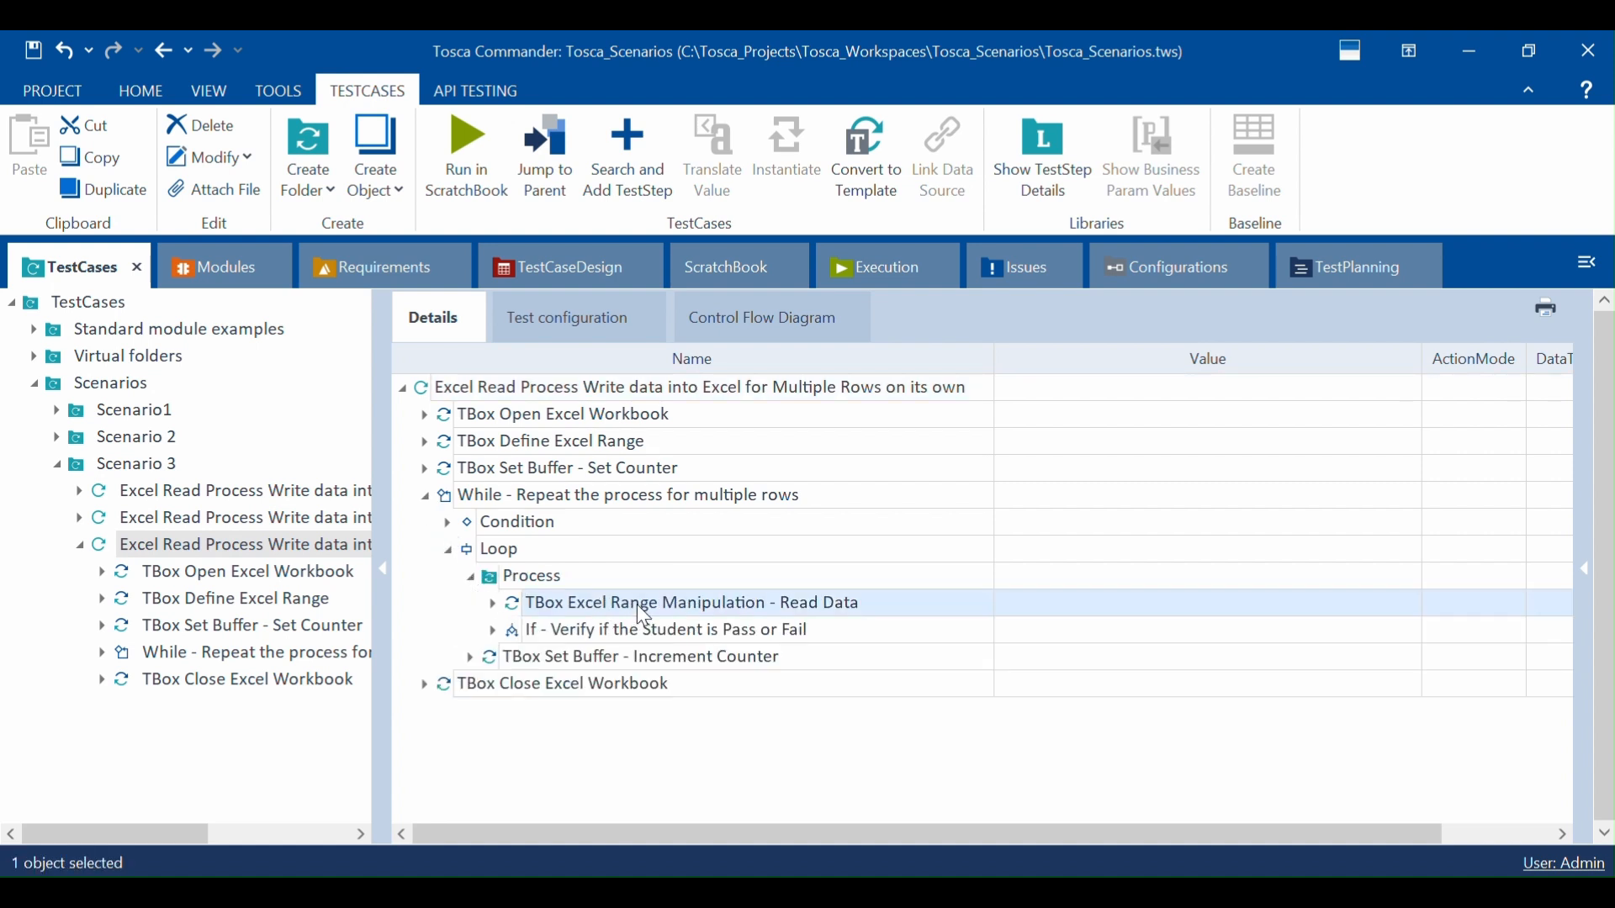
pyautogui.hotkey('ctrl', 'c')
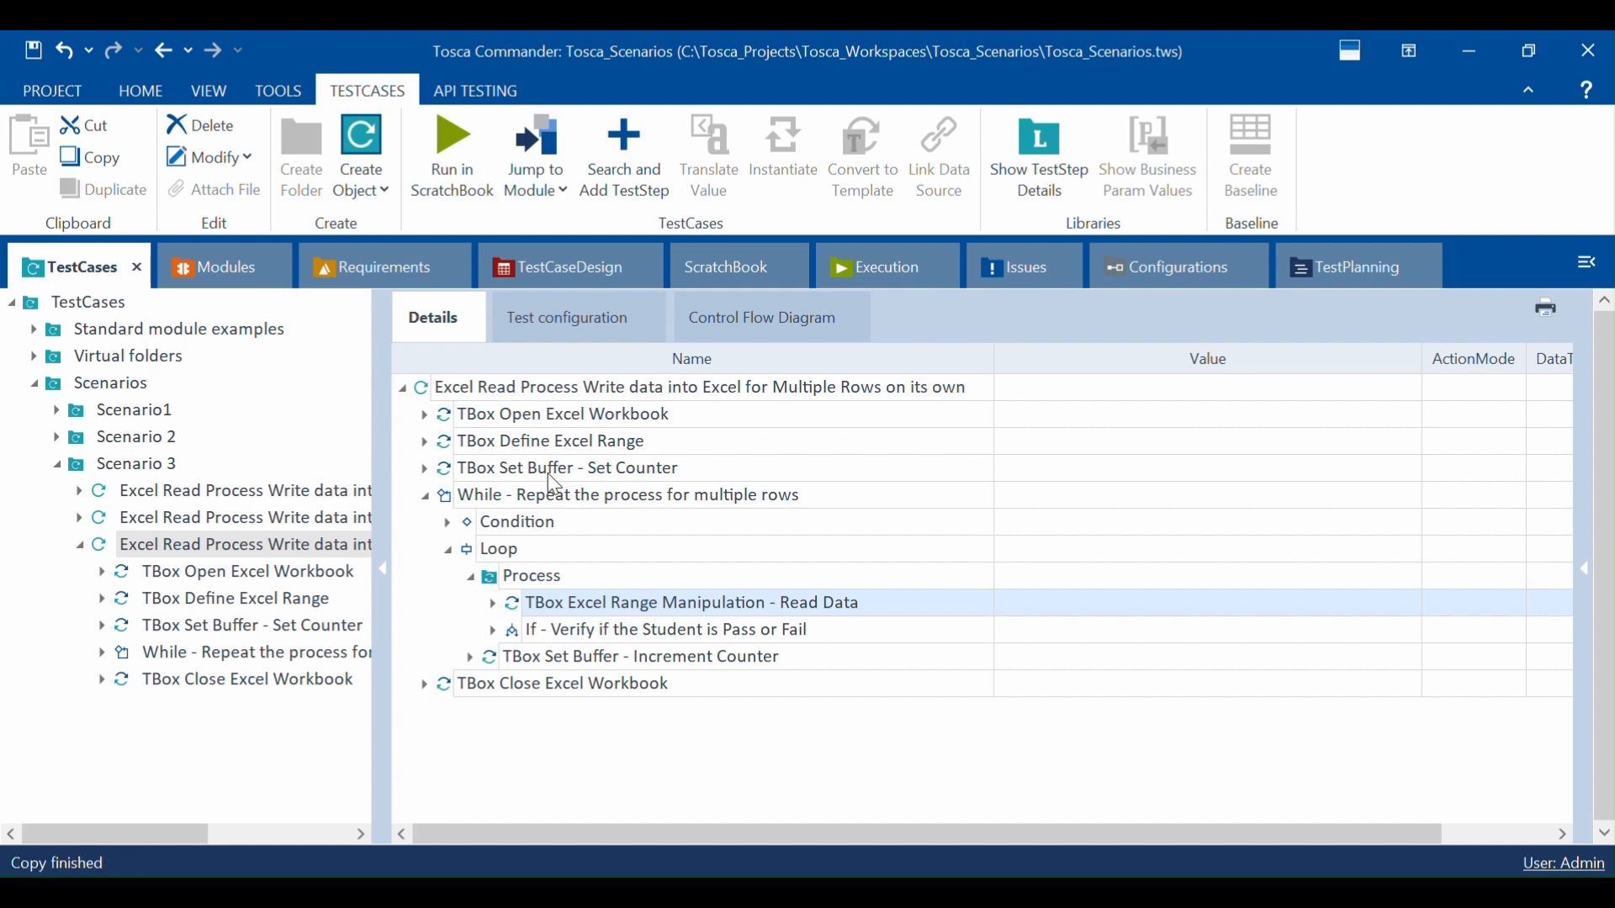
pyautogui.click(522, 387)
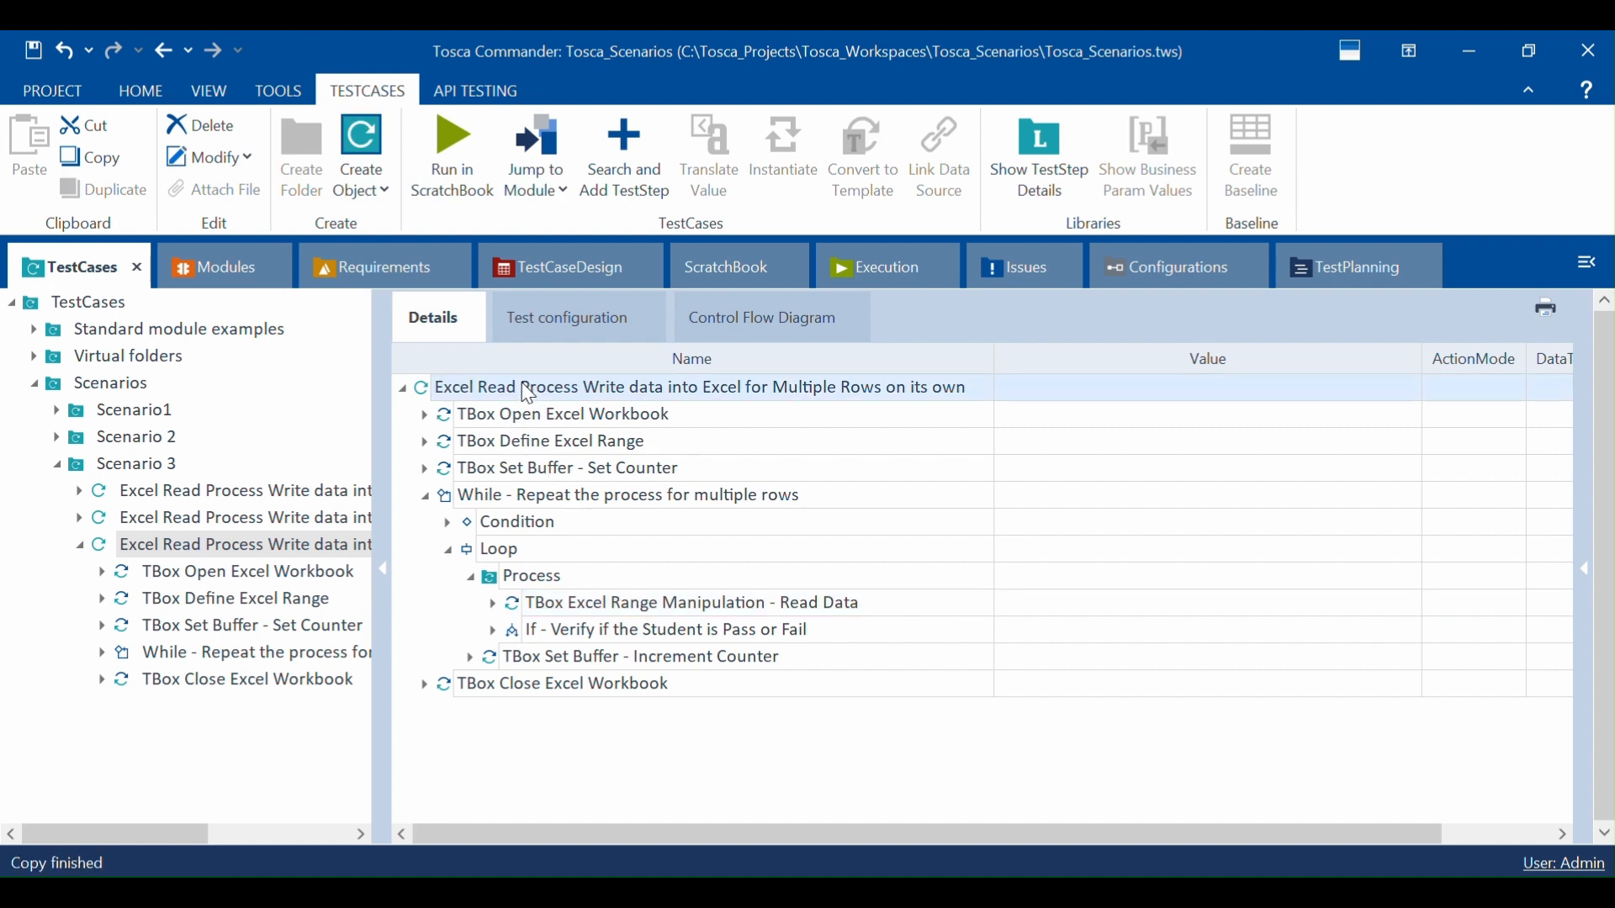
pyautogui.hotkey('ctrl', 'v')
pyautogui.moveTo(460, 711); pyautogui.dragTo(466, 496)
pyautogui.click(425, 497)
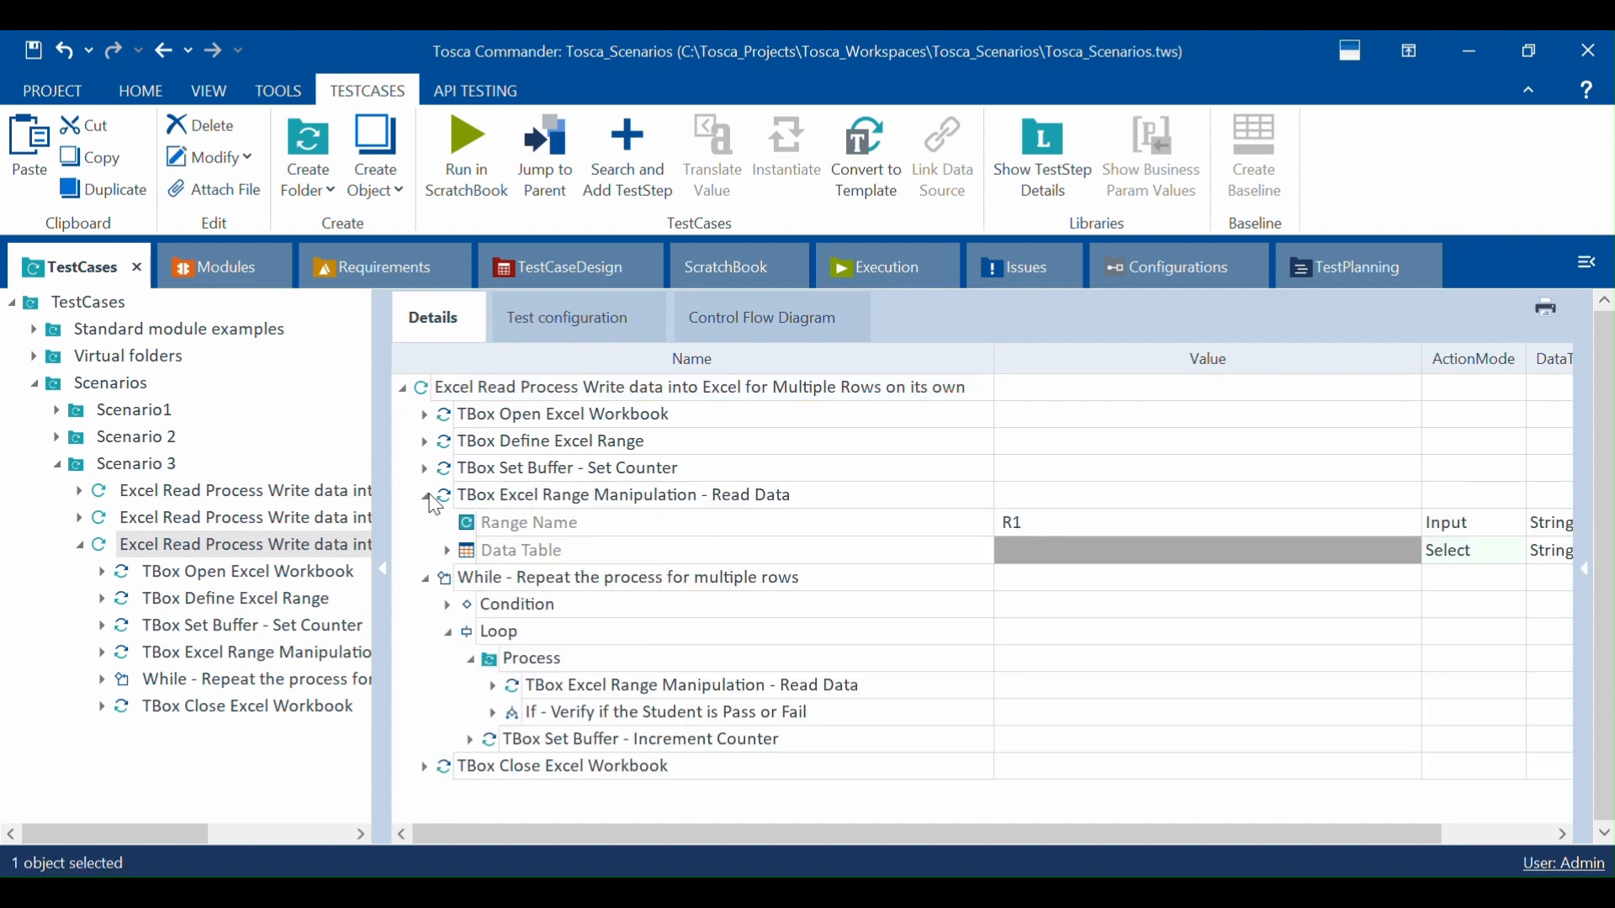
pyautogui.click(425, 579)
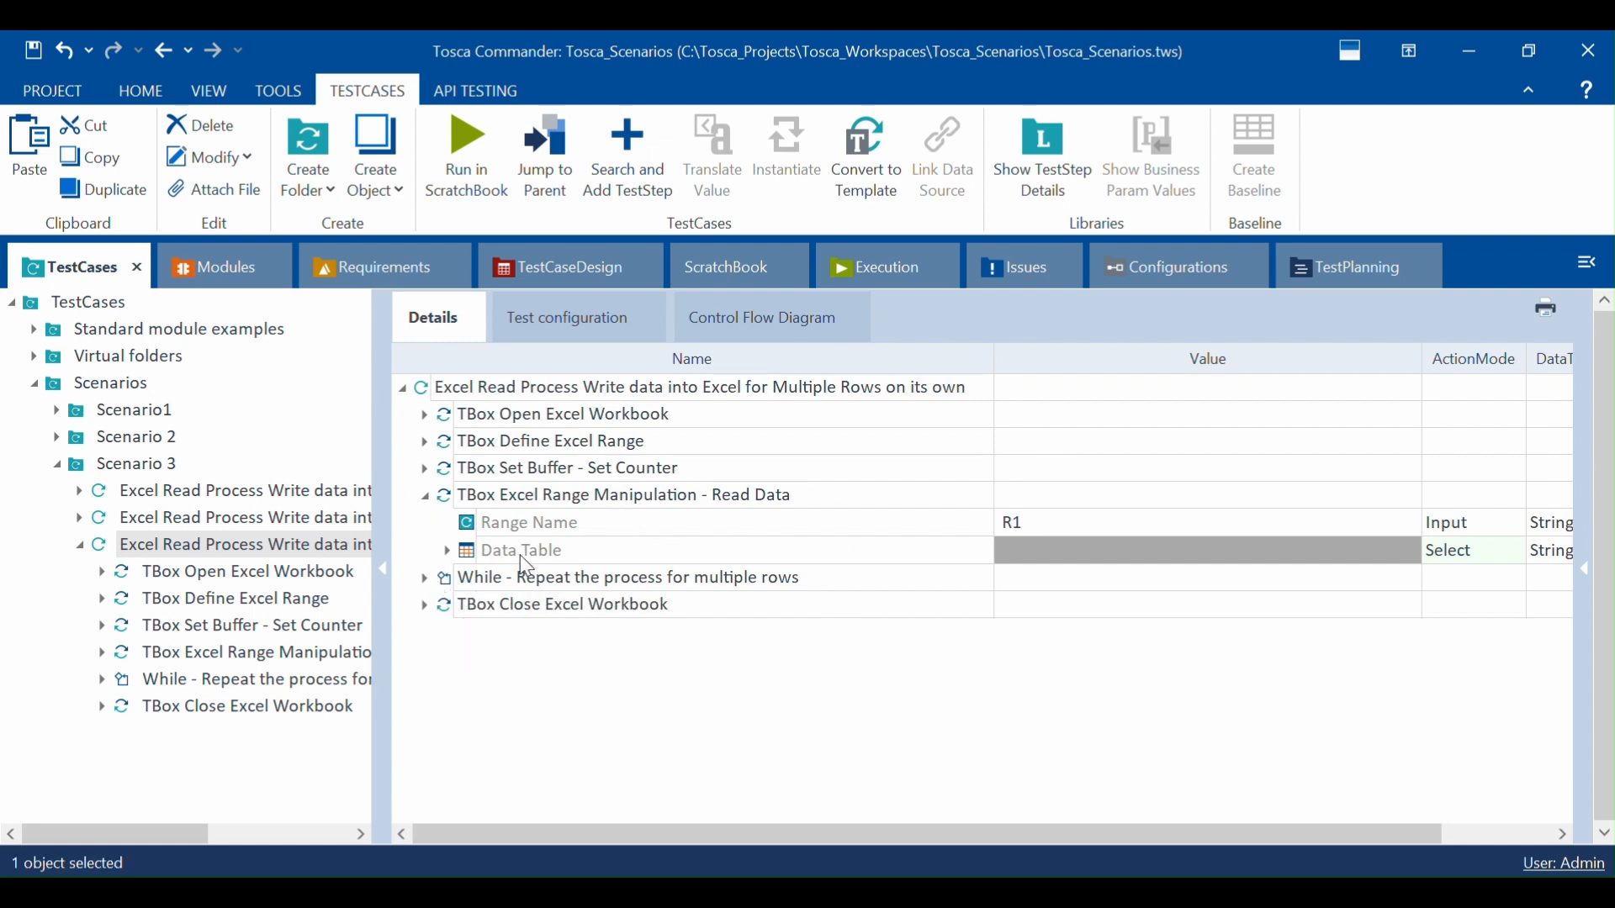
# Step: Rename the copied range manipulation step "TBox Excel Range Manipulation - Row Count"
pyautogui.click(828, 502)
pyautogui.click(823, 492)
pyautogui.press('BackSpace')
pyautogui.press('BackSpace')
pyautogui.press('BackSpace')
pyautogui.press('BackSpace')
pyautogui.press('BackSpace')
pyautogui.press('BackSpace')
pyautogui.press('BackSpace')
pyautogui.press('BackSpace')
pyautogui.press('BackSpace')
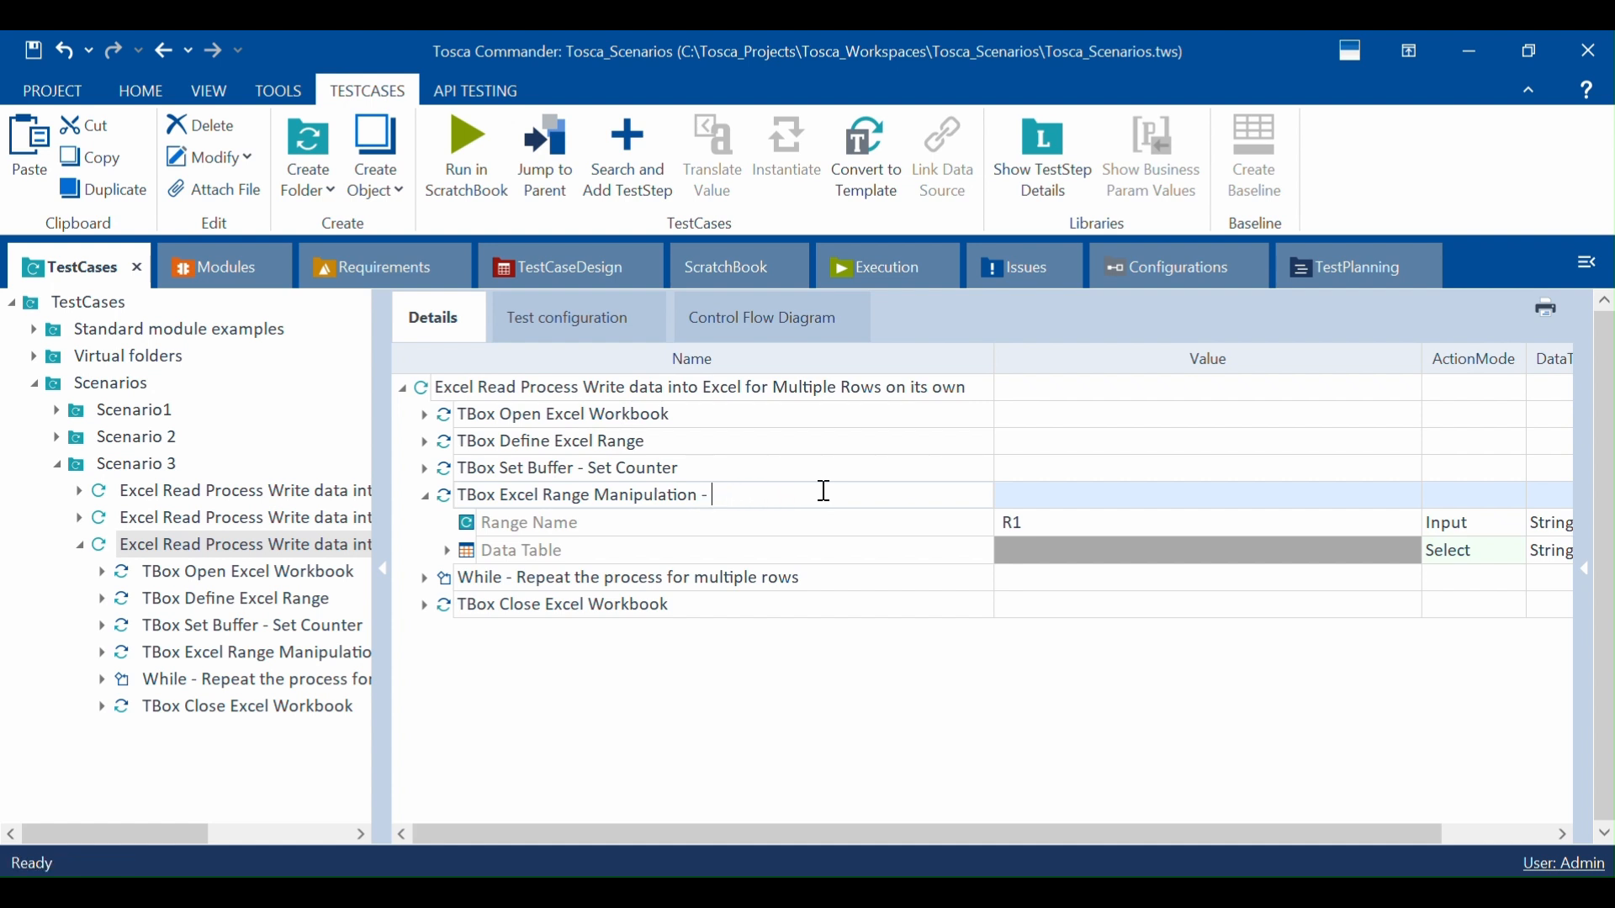
pyautogui.write('Row Count')
pyautogui.press('Return')
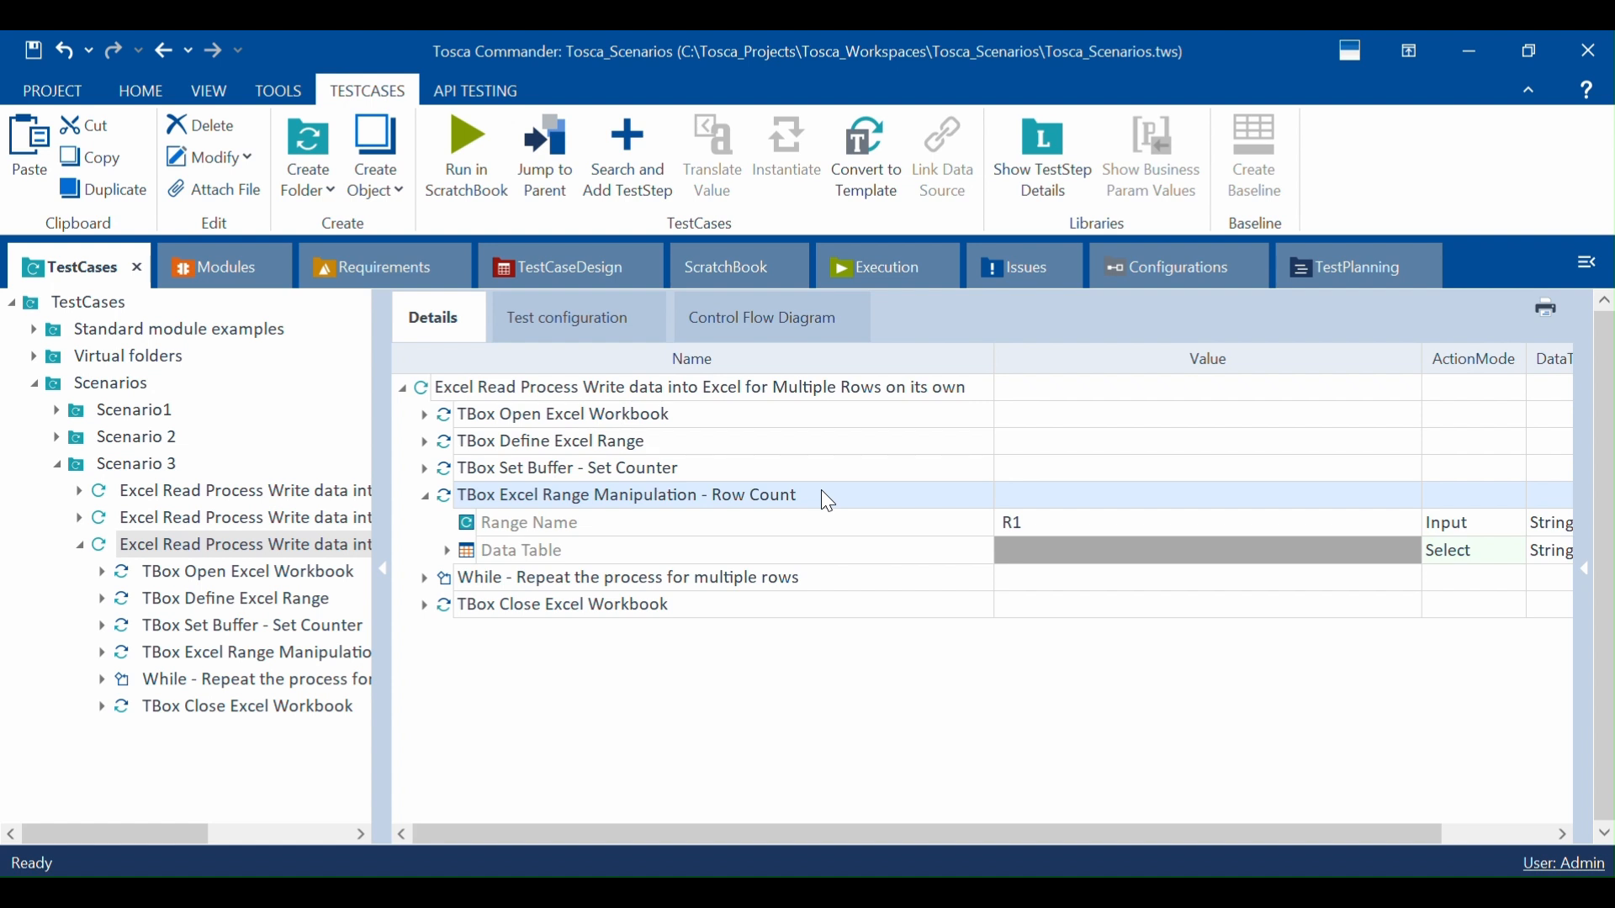
# Step: In the Row Count step's Data Table, delete the Student_Marks cell and change the ${b[Counter]} row to $lastContentRow
pyautogui.click(452, 554)
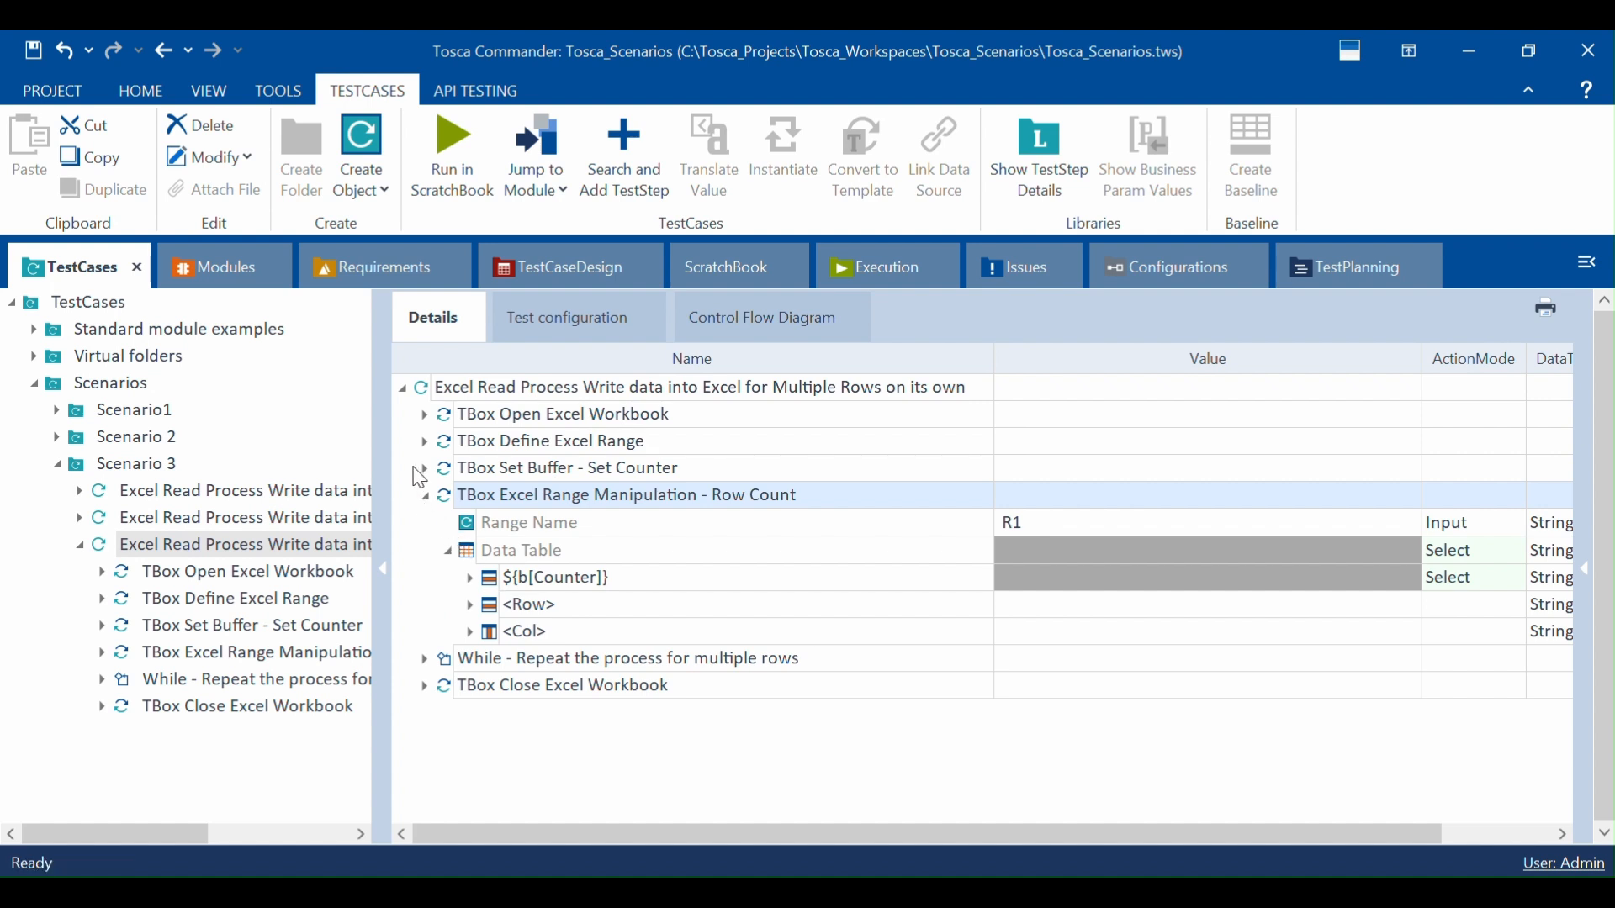
pyautogui.click(470, 576)
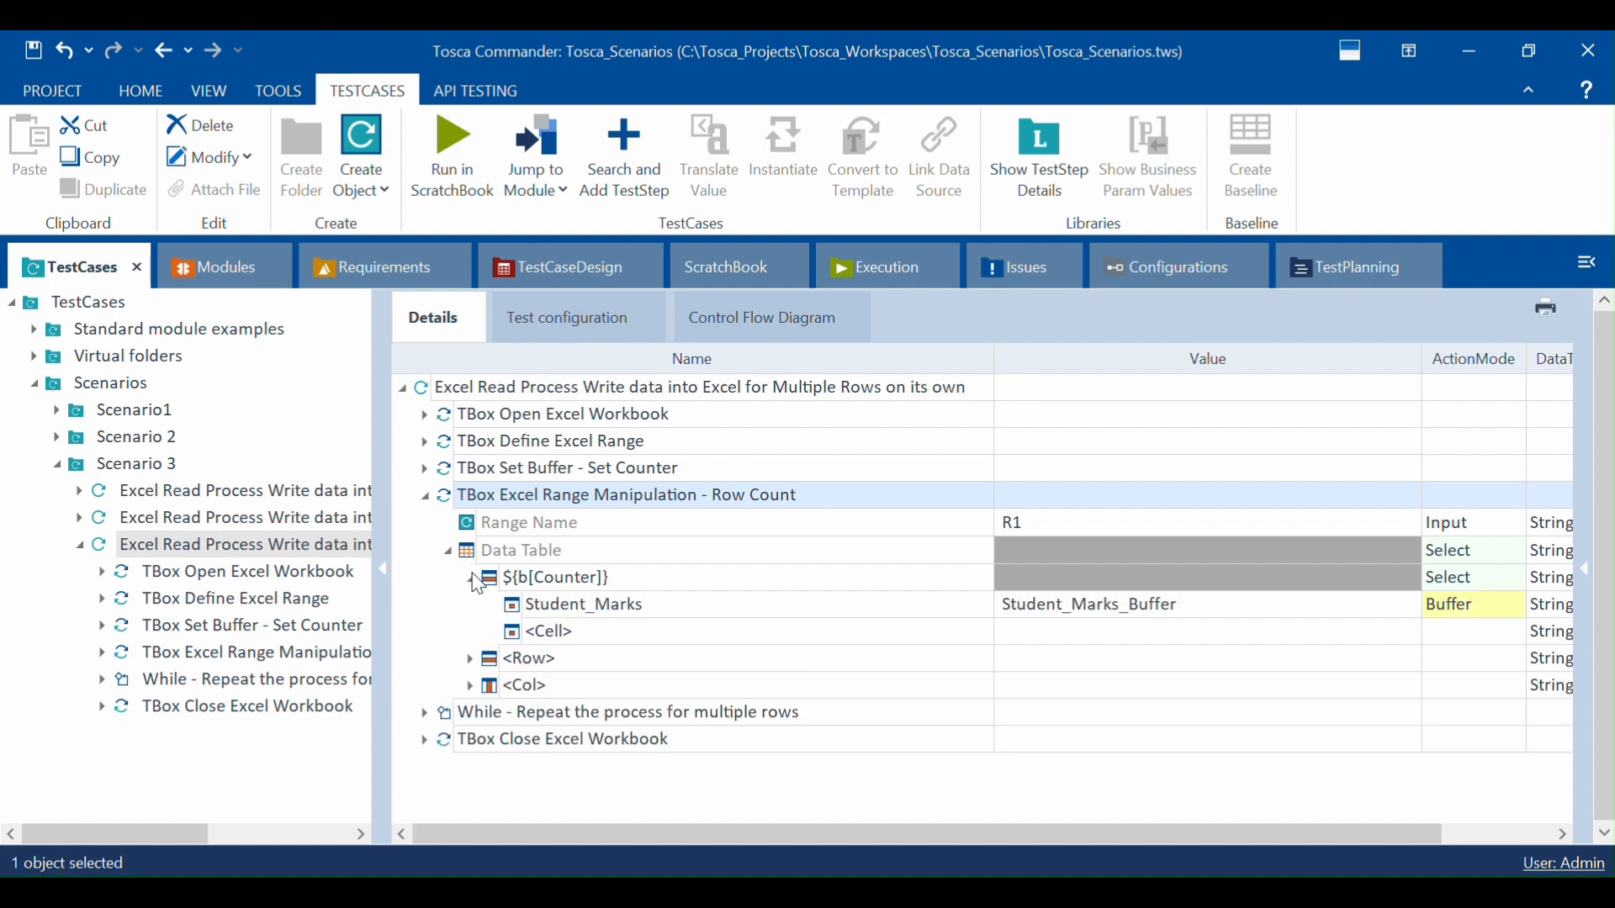
pyautogui.click(635, 579)
pyautogui.click(633, 612)
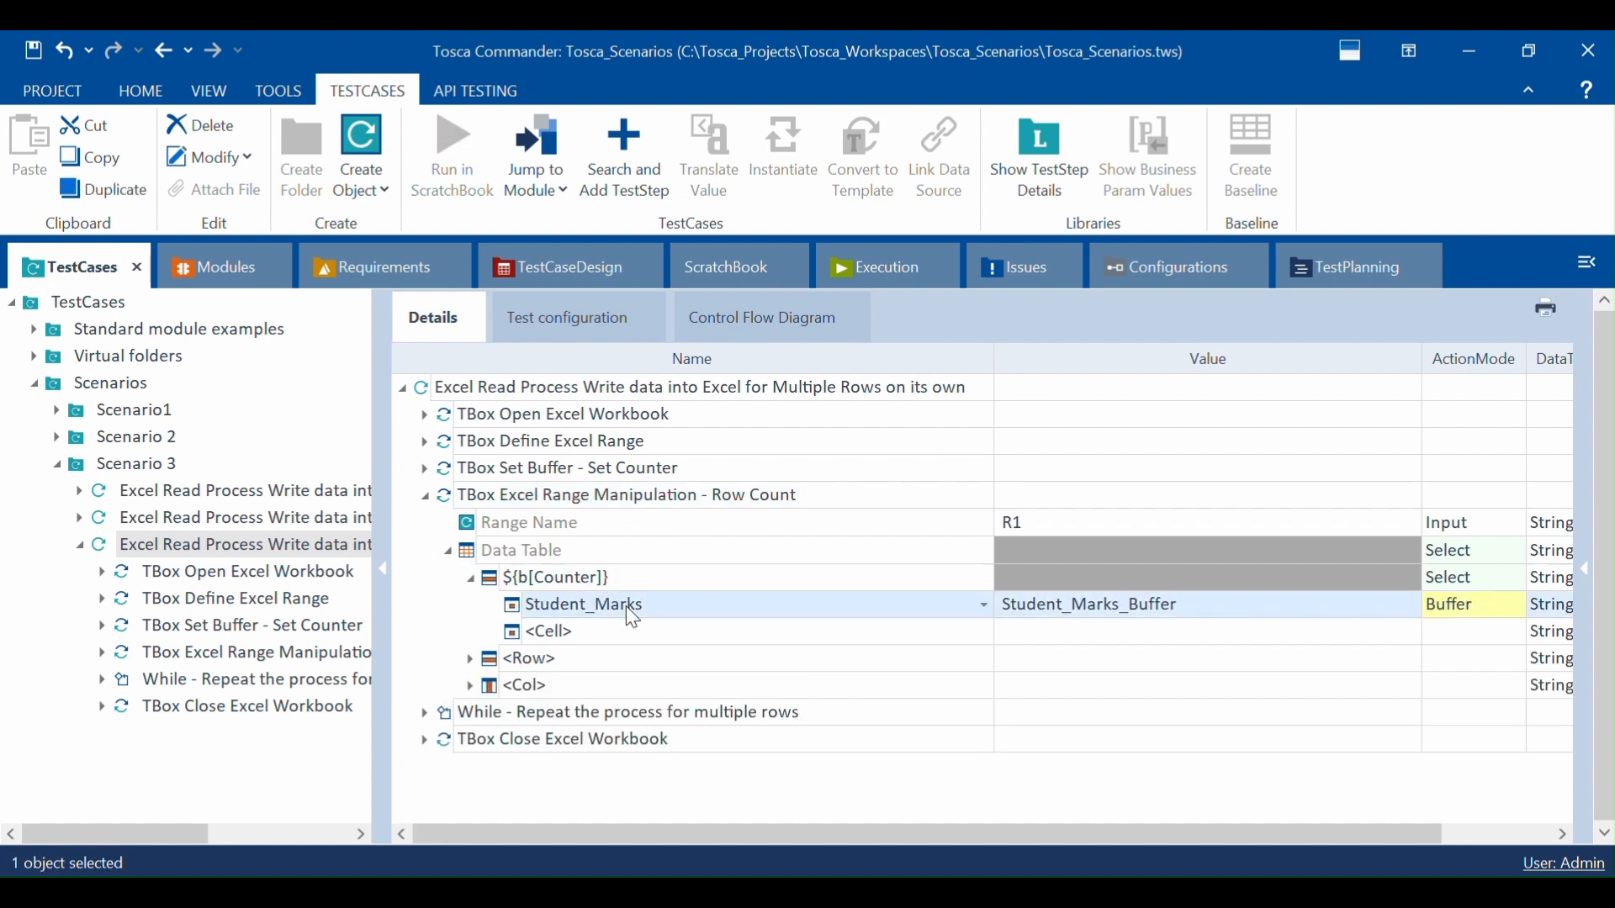
pyautogui.rightClick(631, 611)
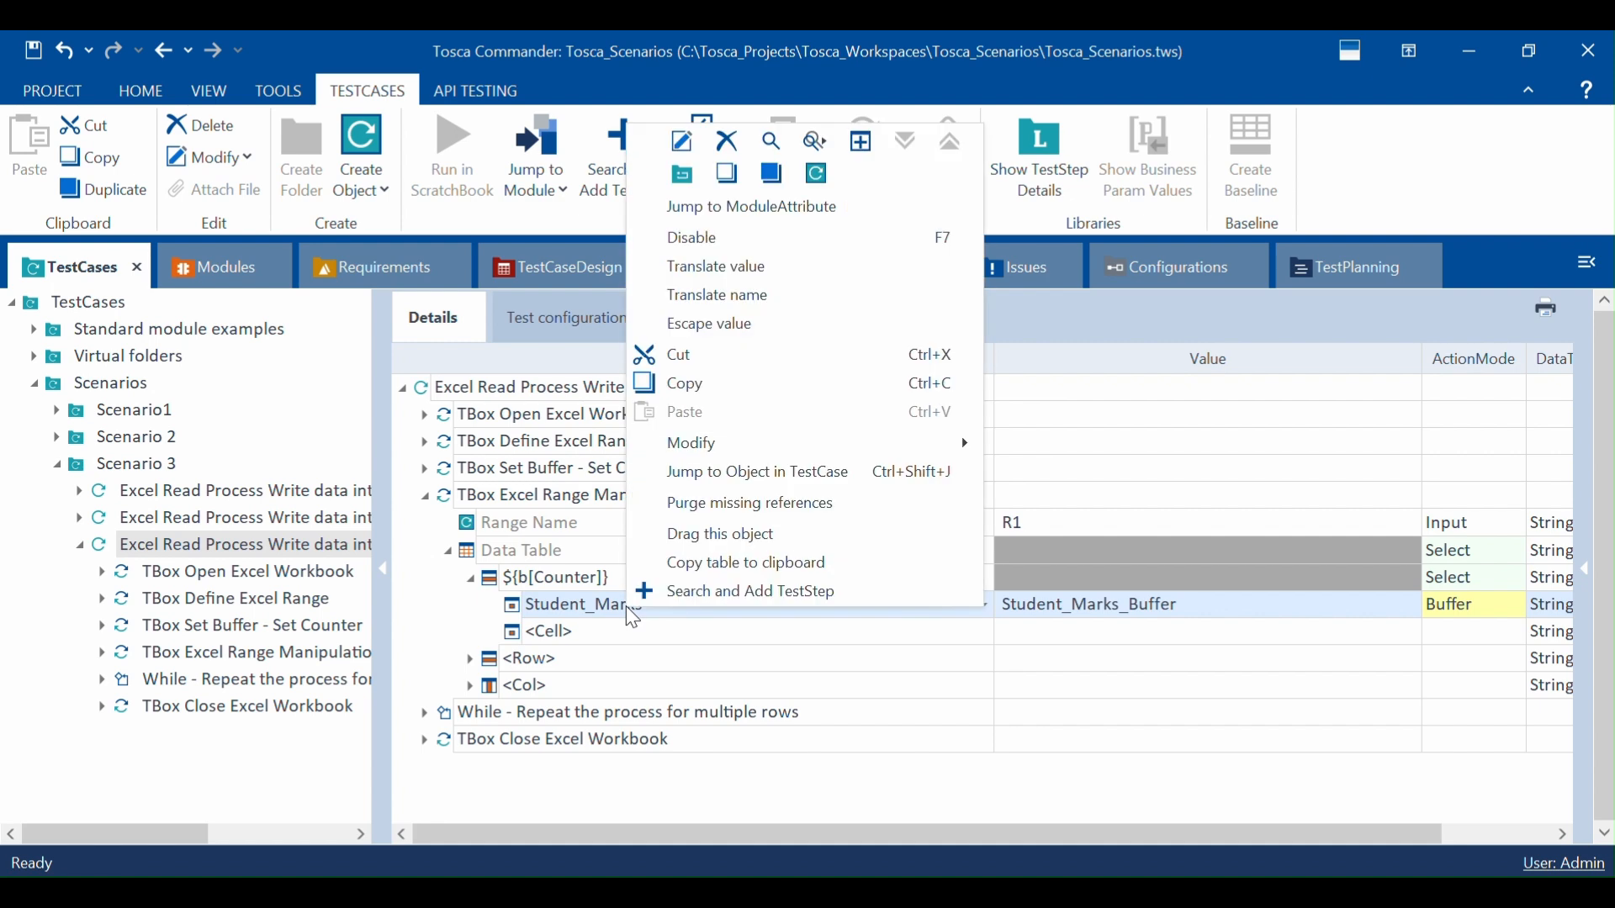
pyautogui.click(727, 142)
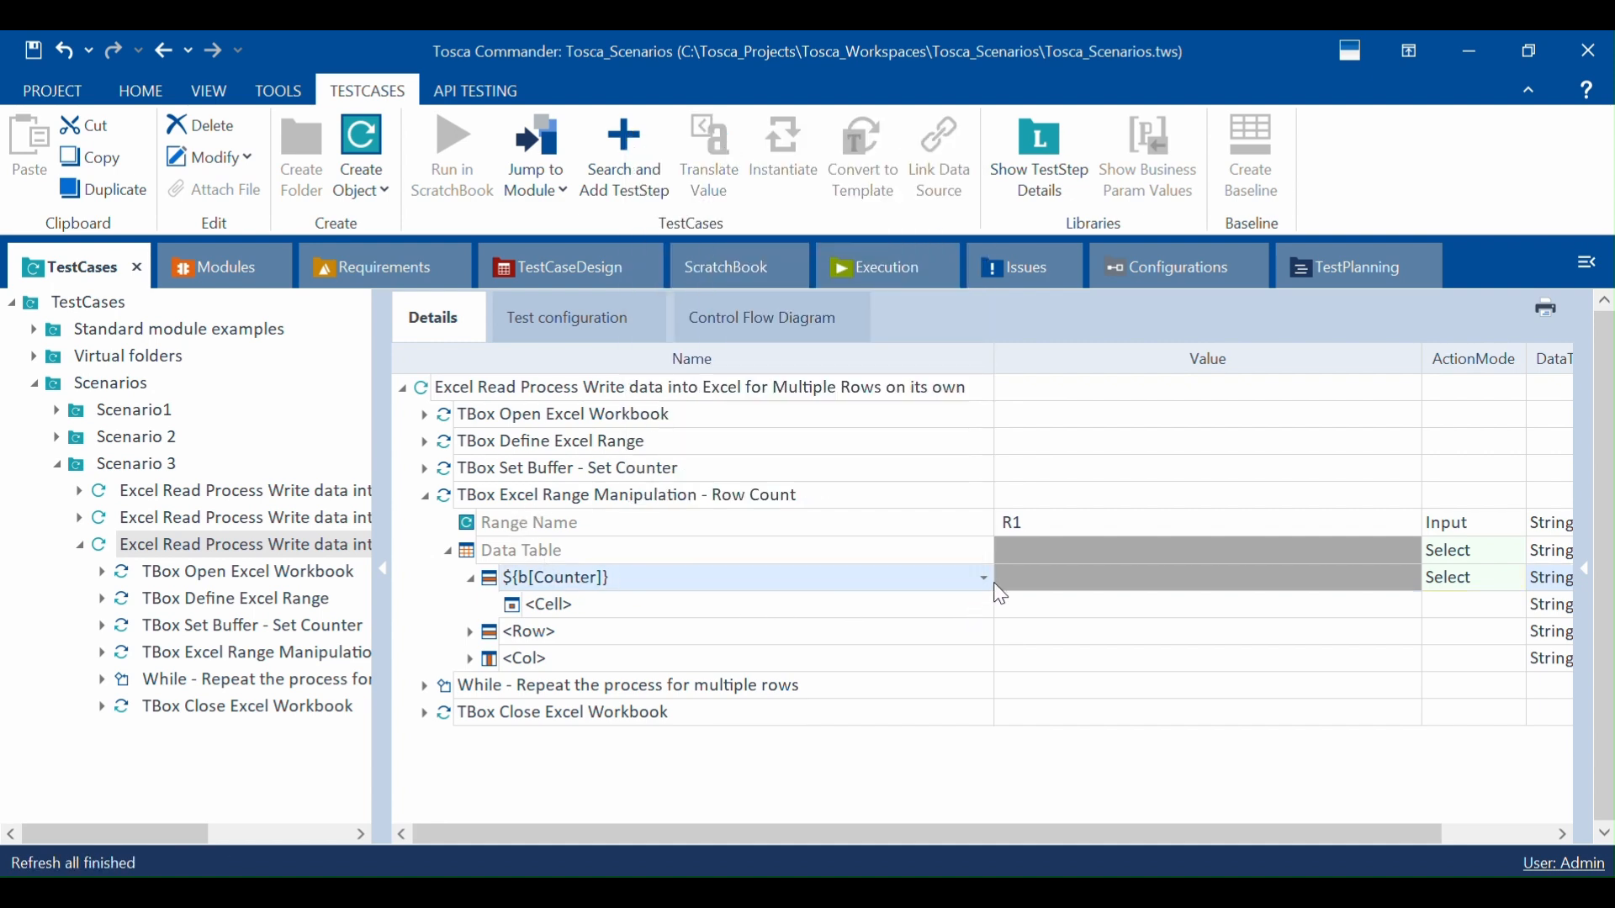
pyautogui.click(984, 578)
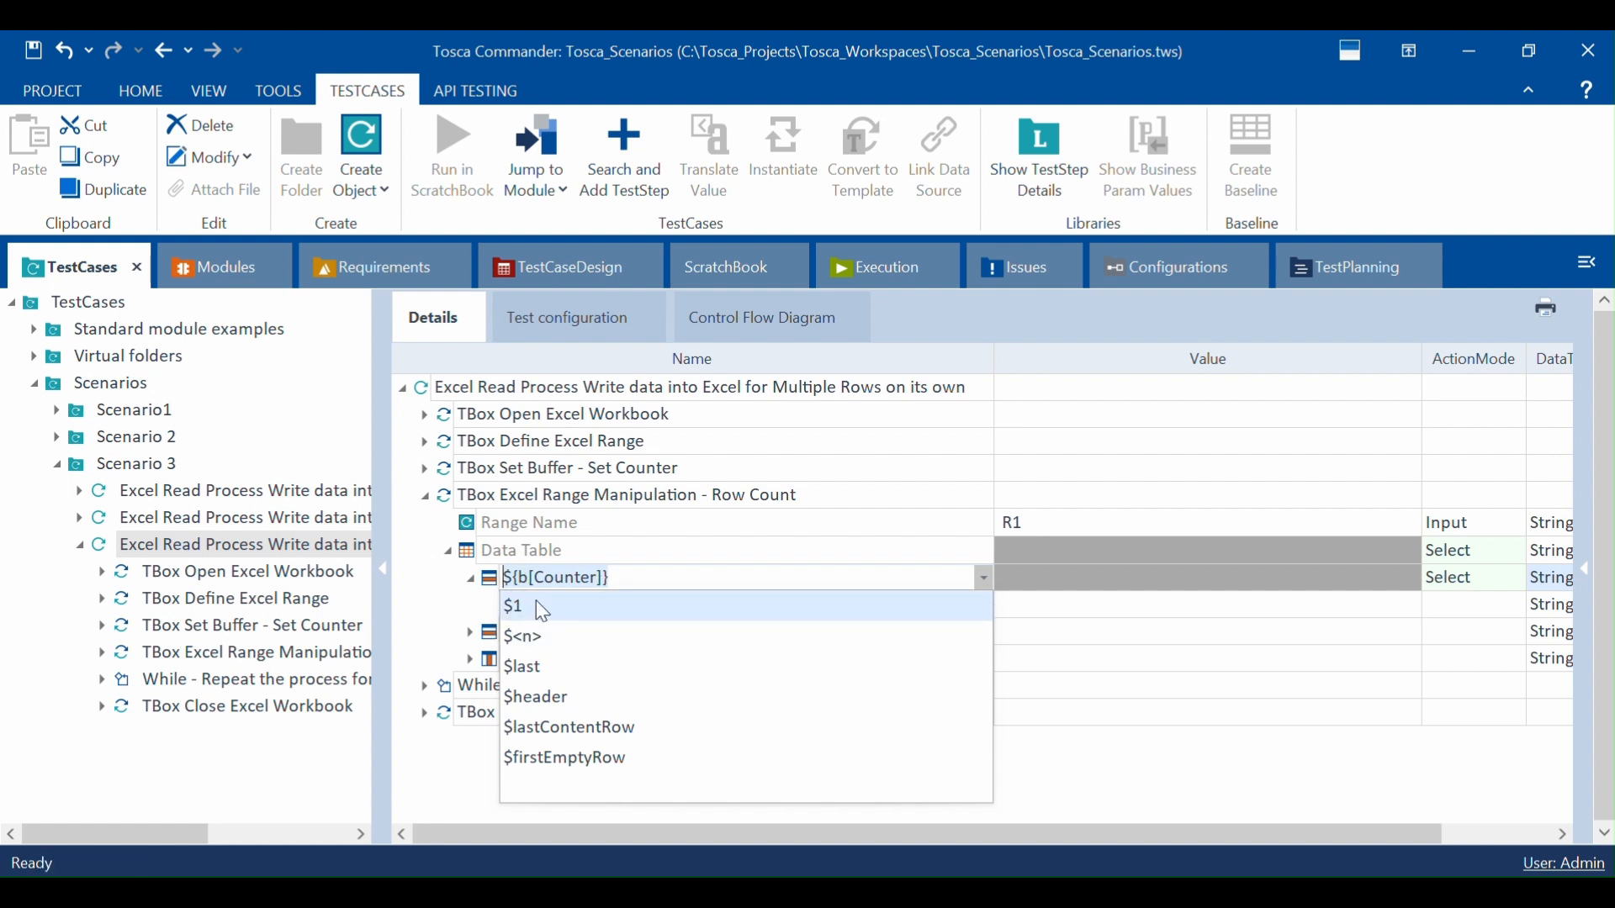
pyautogui.click(548, 730)
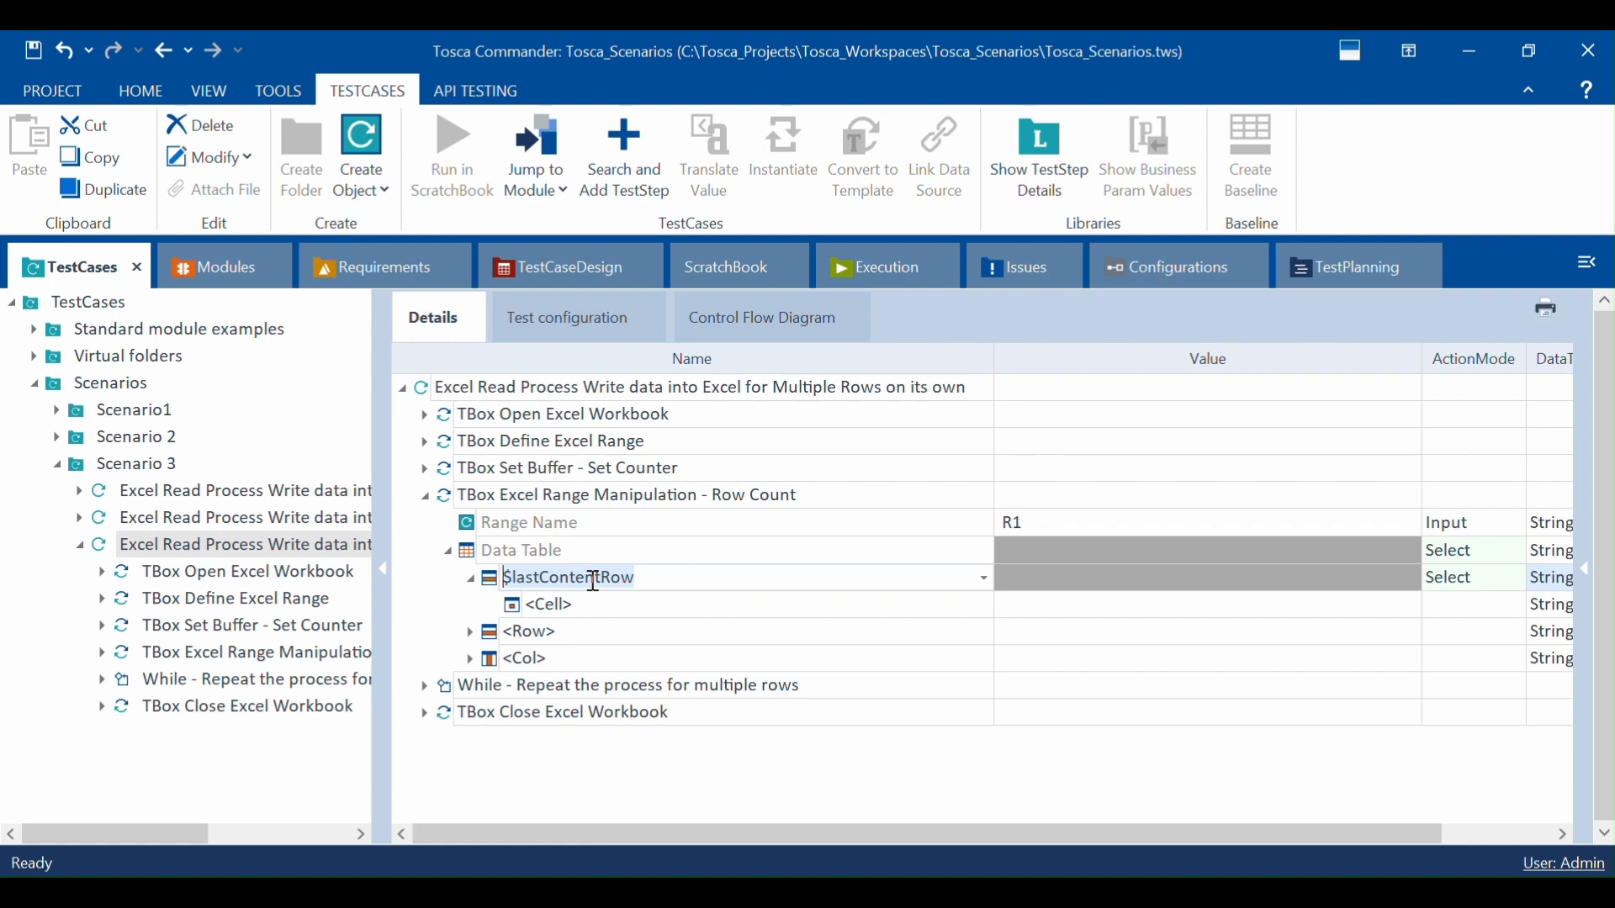
# Step: Set the value of the $lastContentRow row in the Row Count step to RowNumber == TotalRows_Buffer
pyautogui.click(1102, 588)
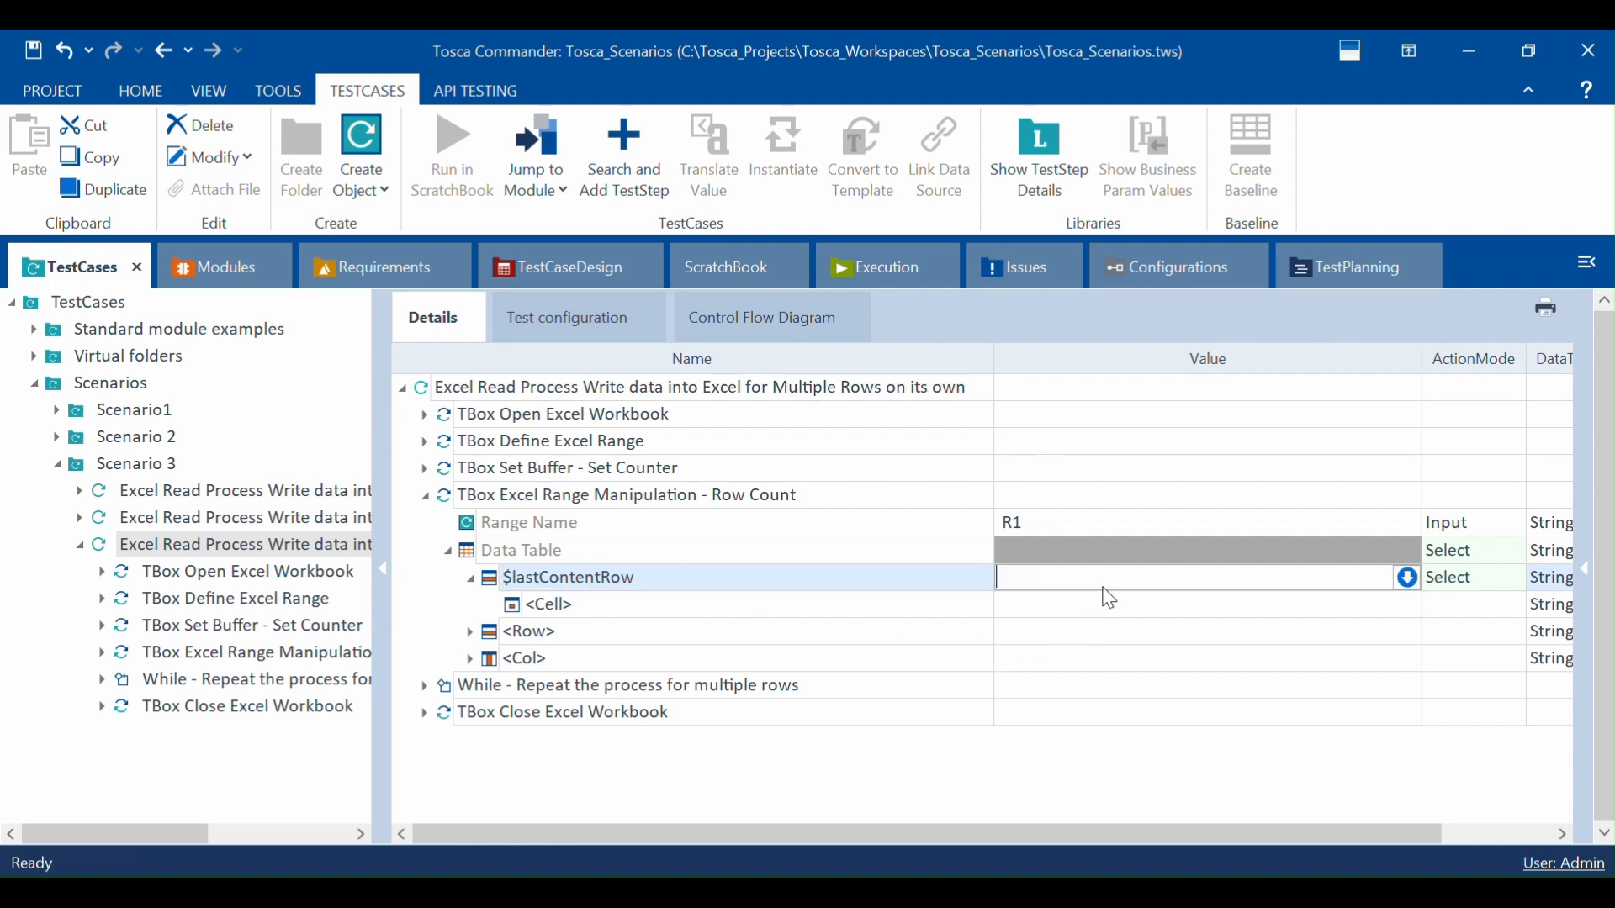
pyautogui.click(1417, 586)
pyautogui.click(1147, 608)
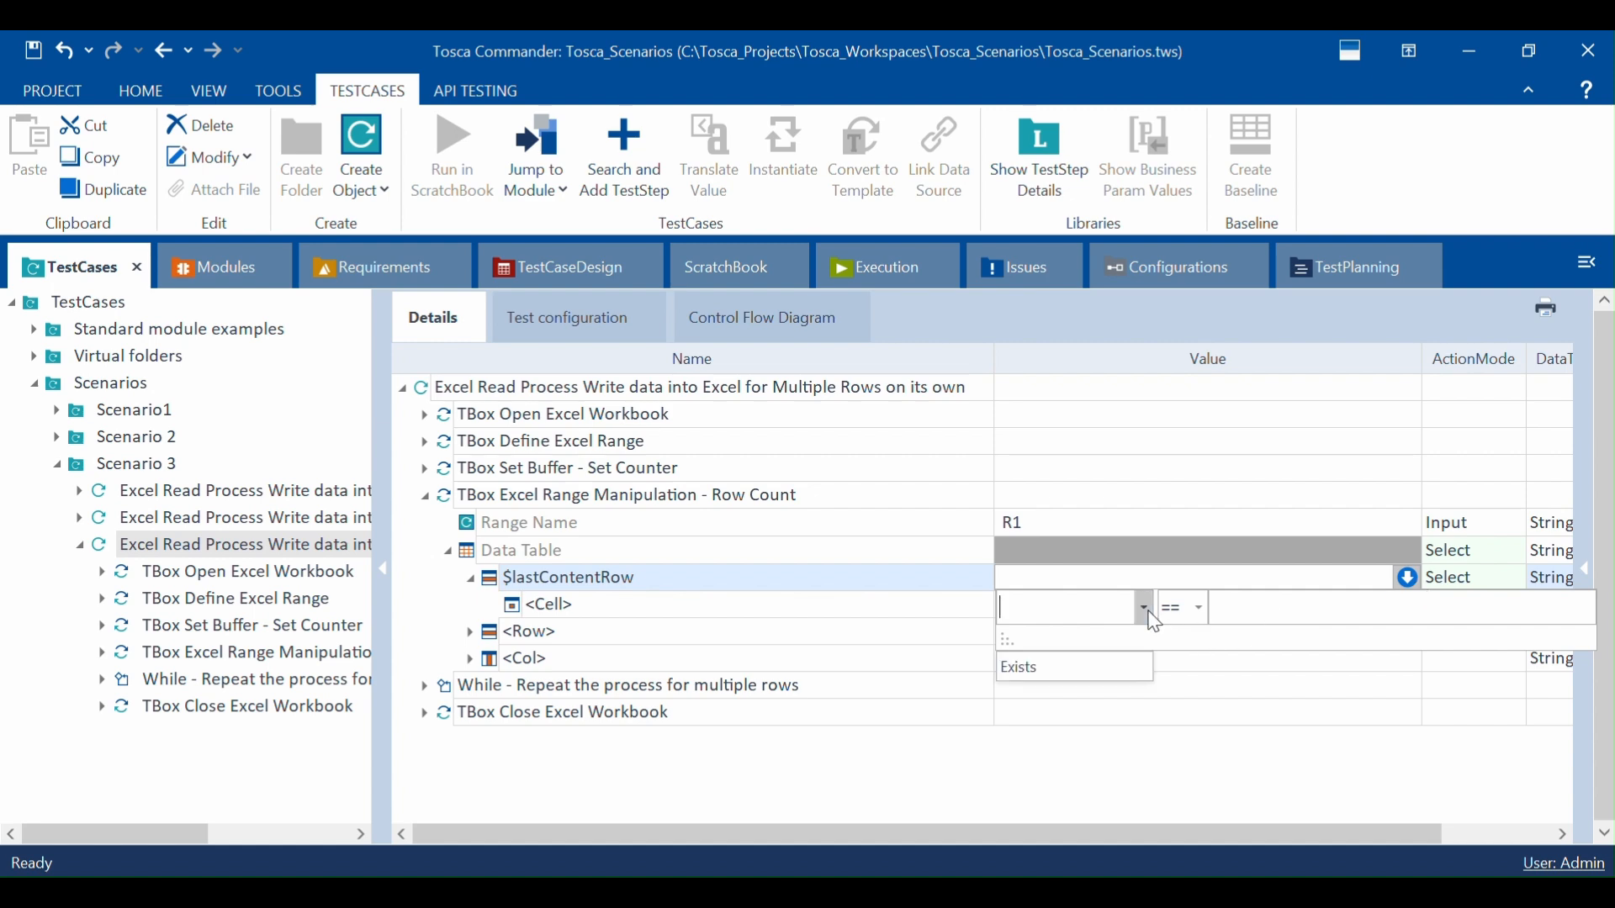
pyautogui.click(1087, 608)
pyautogui.write('RowNumb')
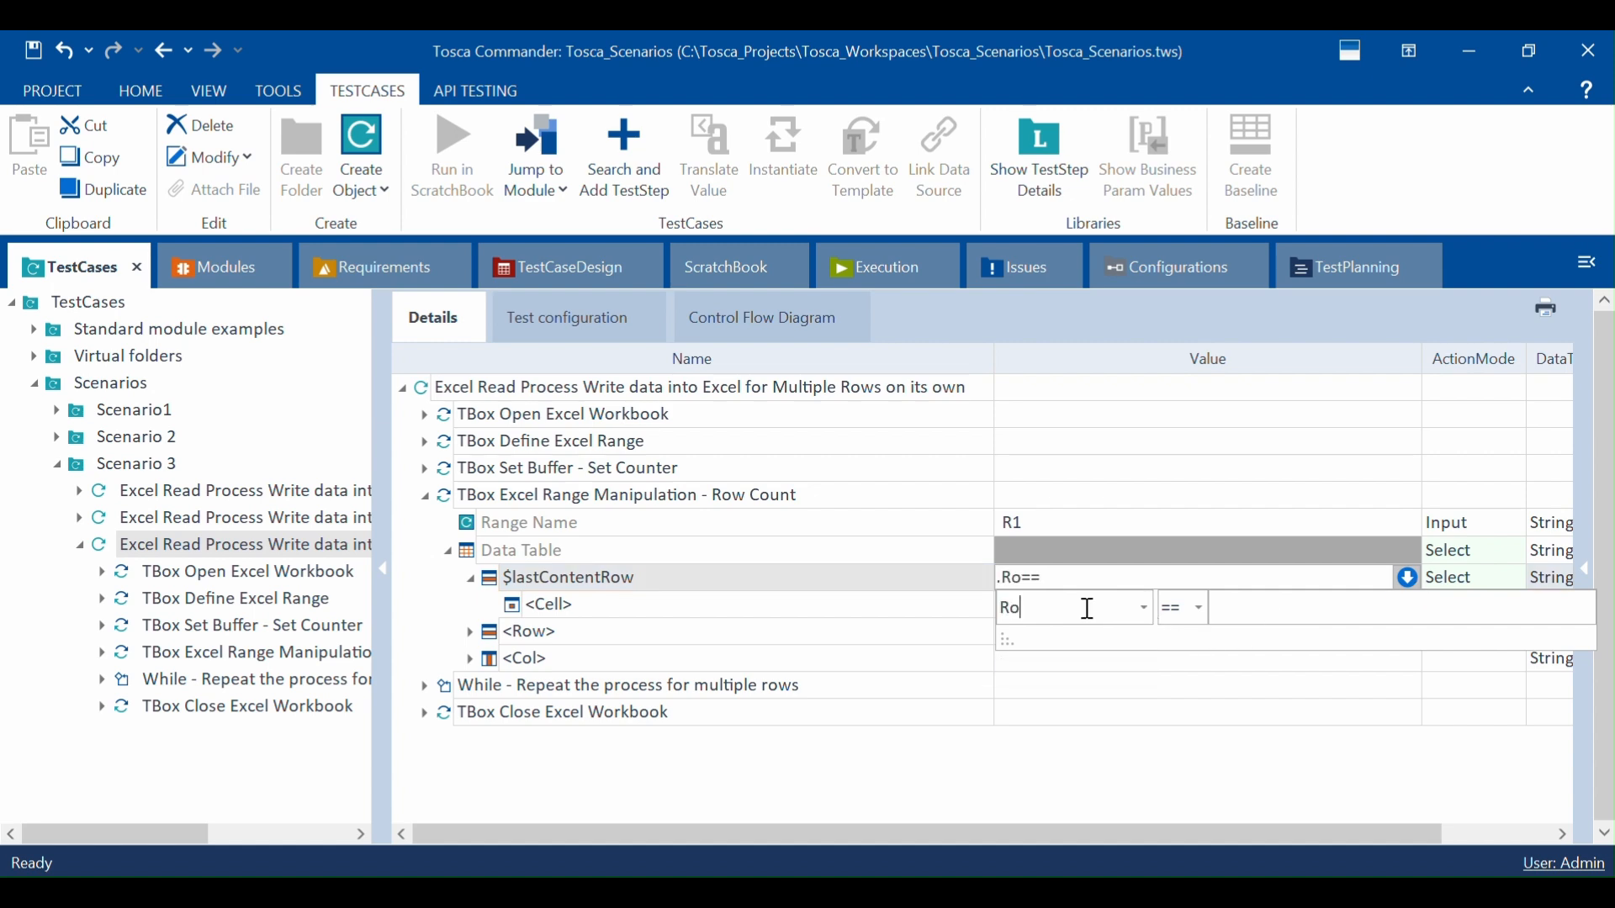
pyautogui.write('er')
pyautogui.write('TotalRows_Buffer')
pyautogui.press('Return')
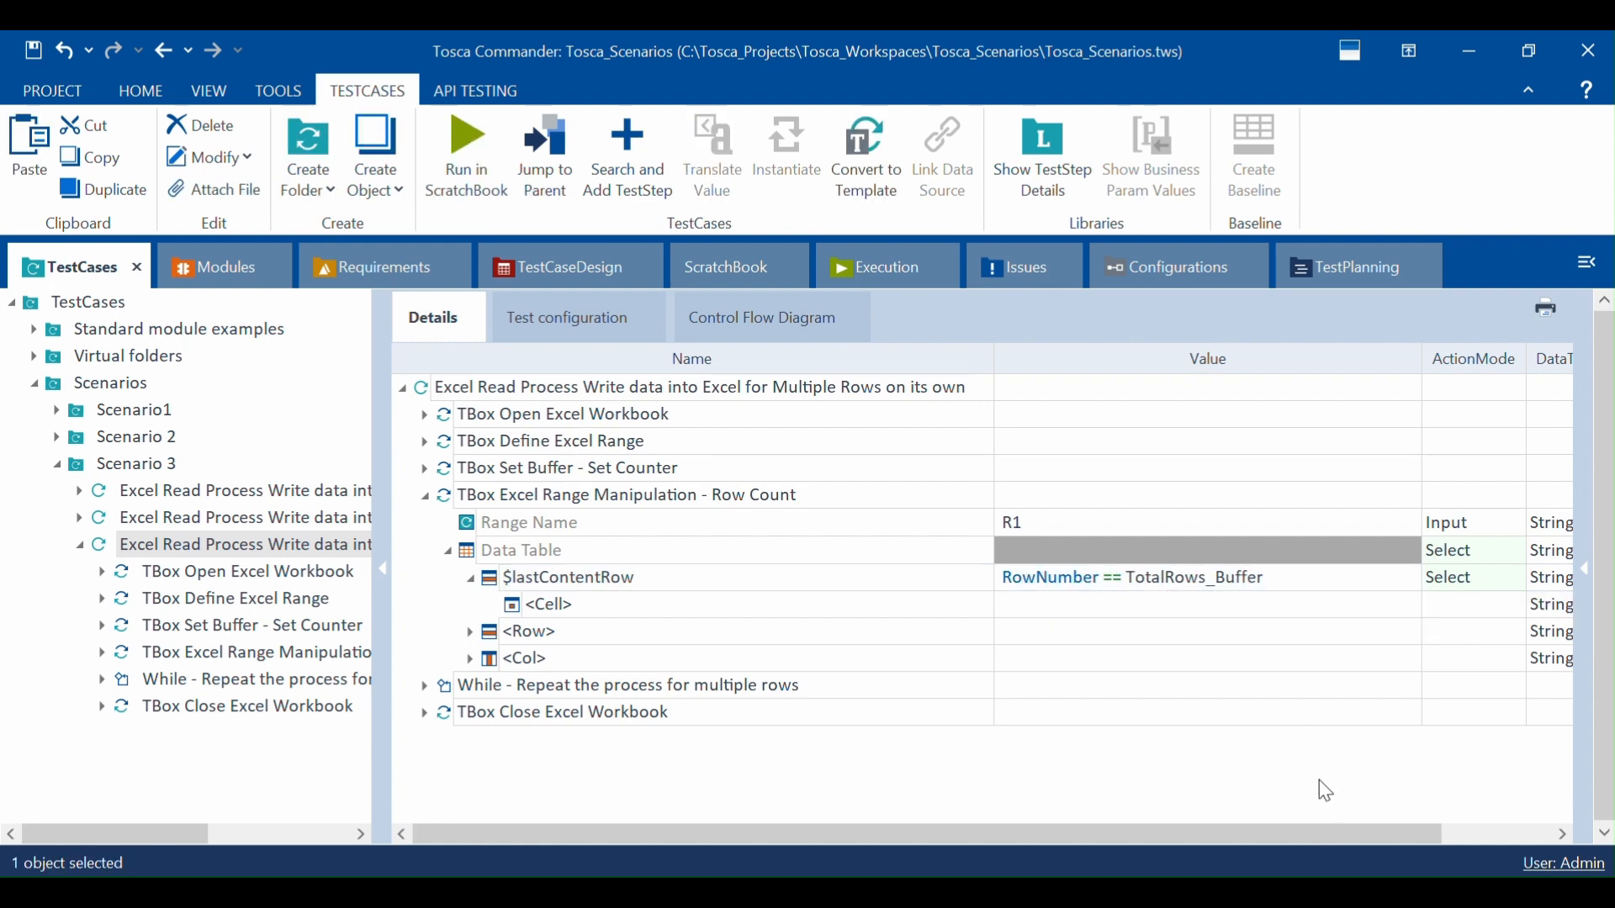
# Step: Change the ActionMode of the $lastContentRow row to Buffer
pyautogui.click(1488, 581)
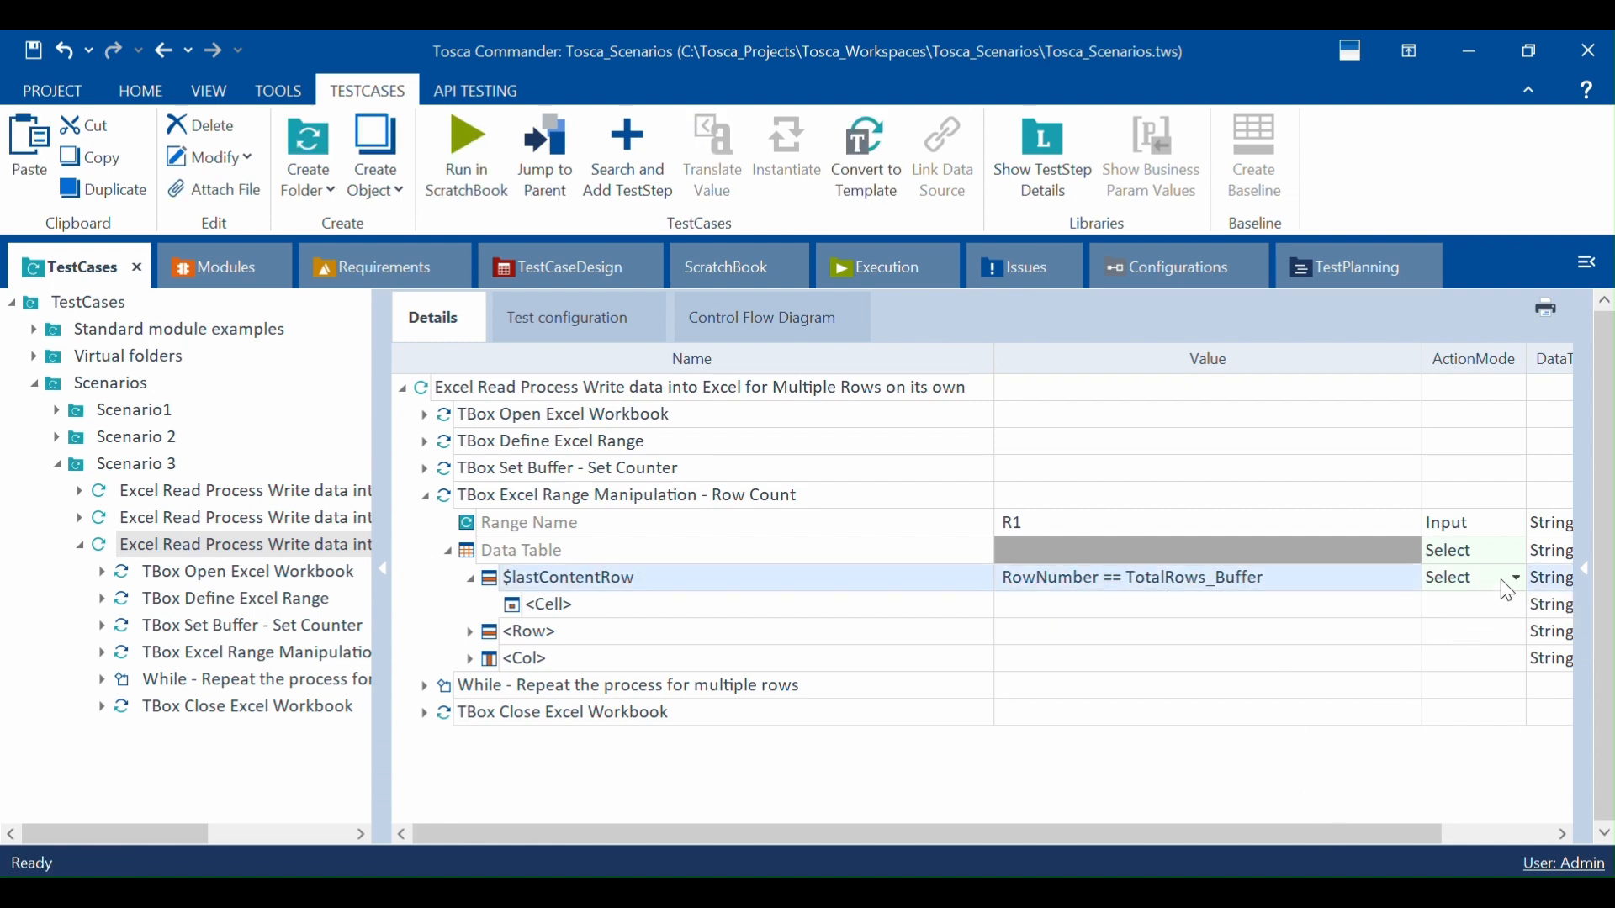
pyautogui.click(1514, 577)
pyautogui.click(1410, 725)
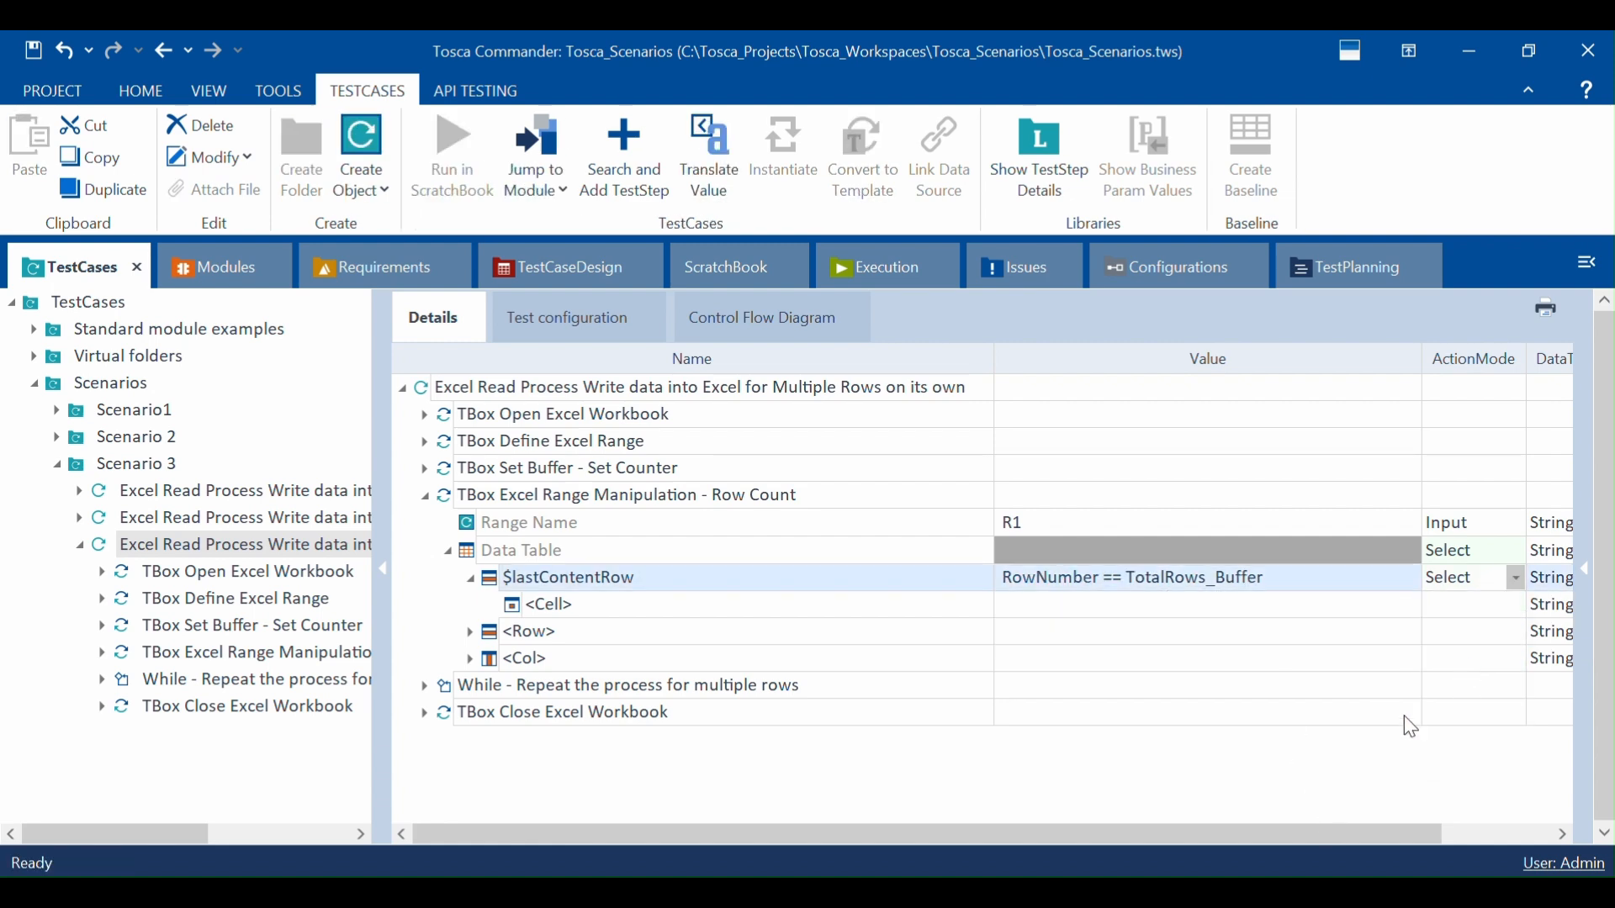
pyautogui.click(1306, 766)
pyautogui.click(1011, 532)
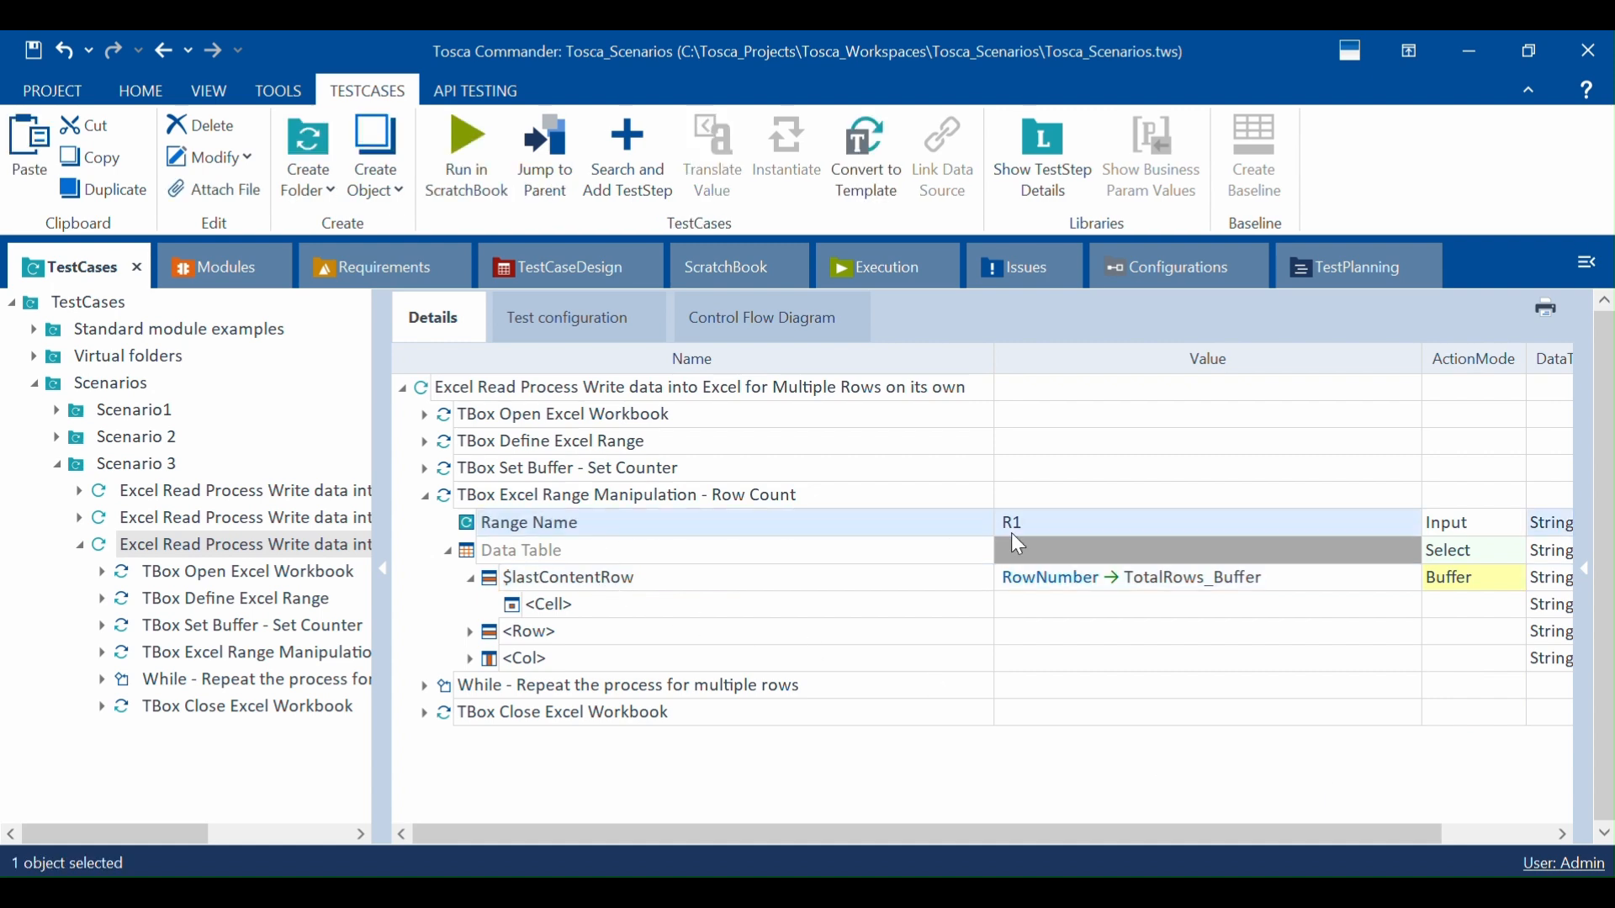
pyautogui.click(641, 581)
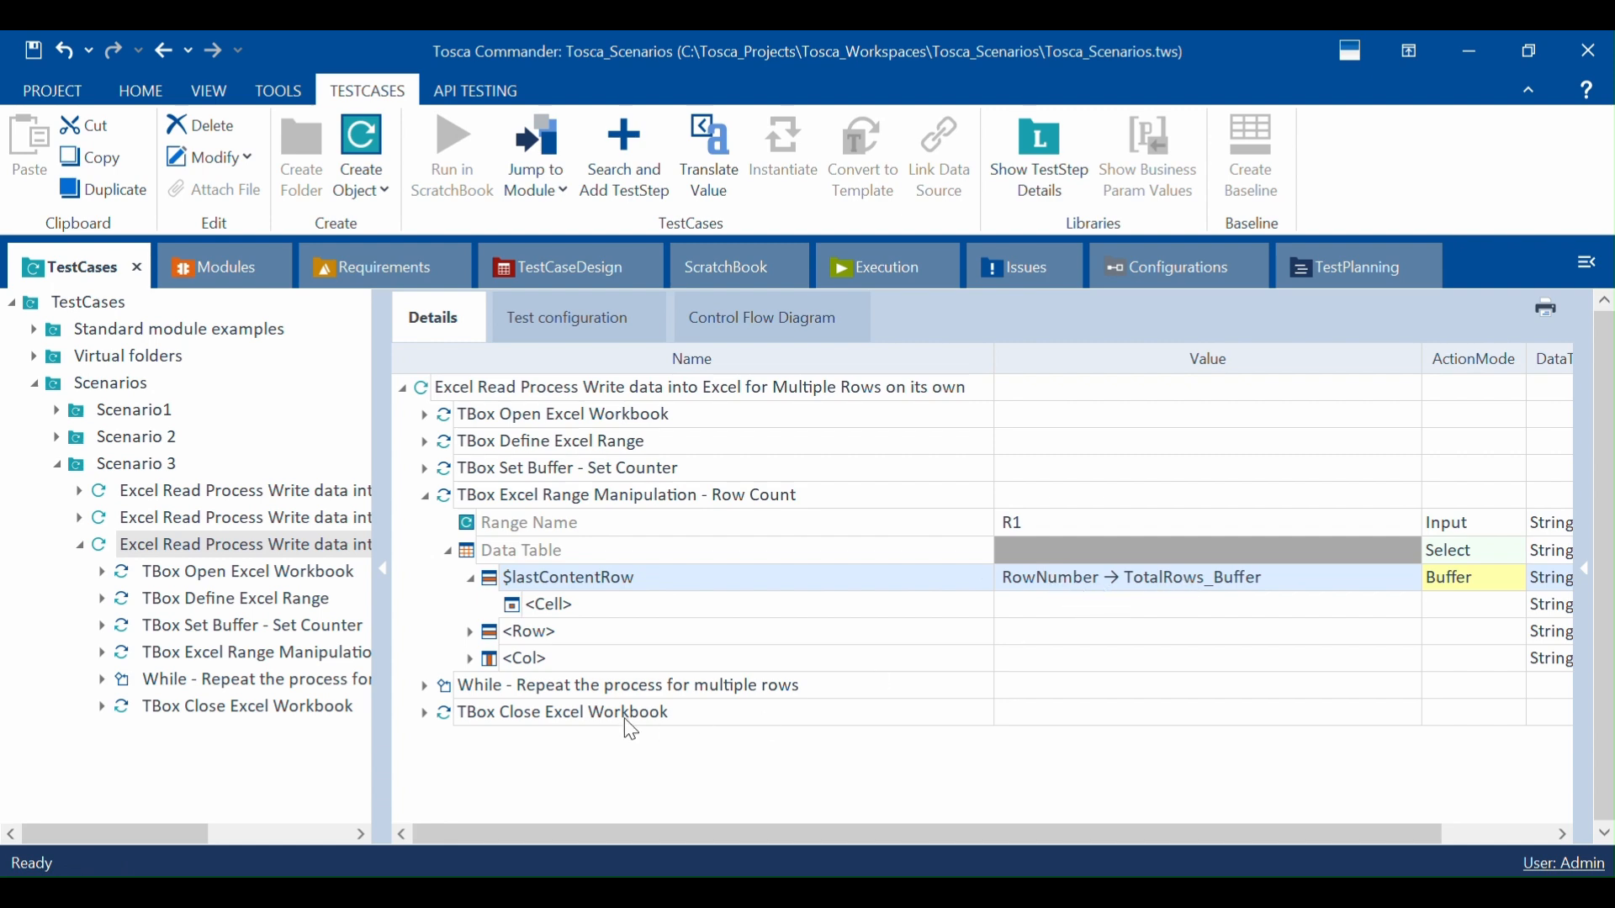
# Step: Expand the While statement's Condition down to the TBox Evaluation Tool expression and collapse its Loop
pyautogui.click(425, 687)
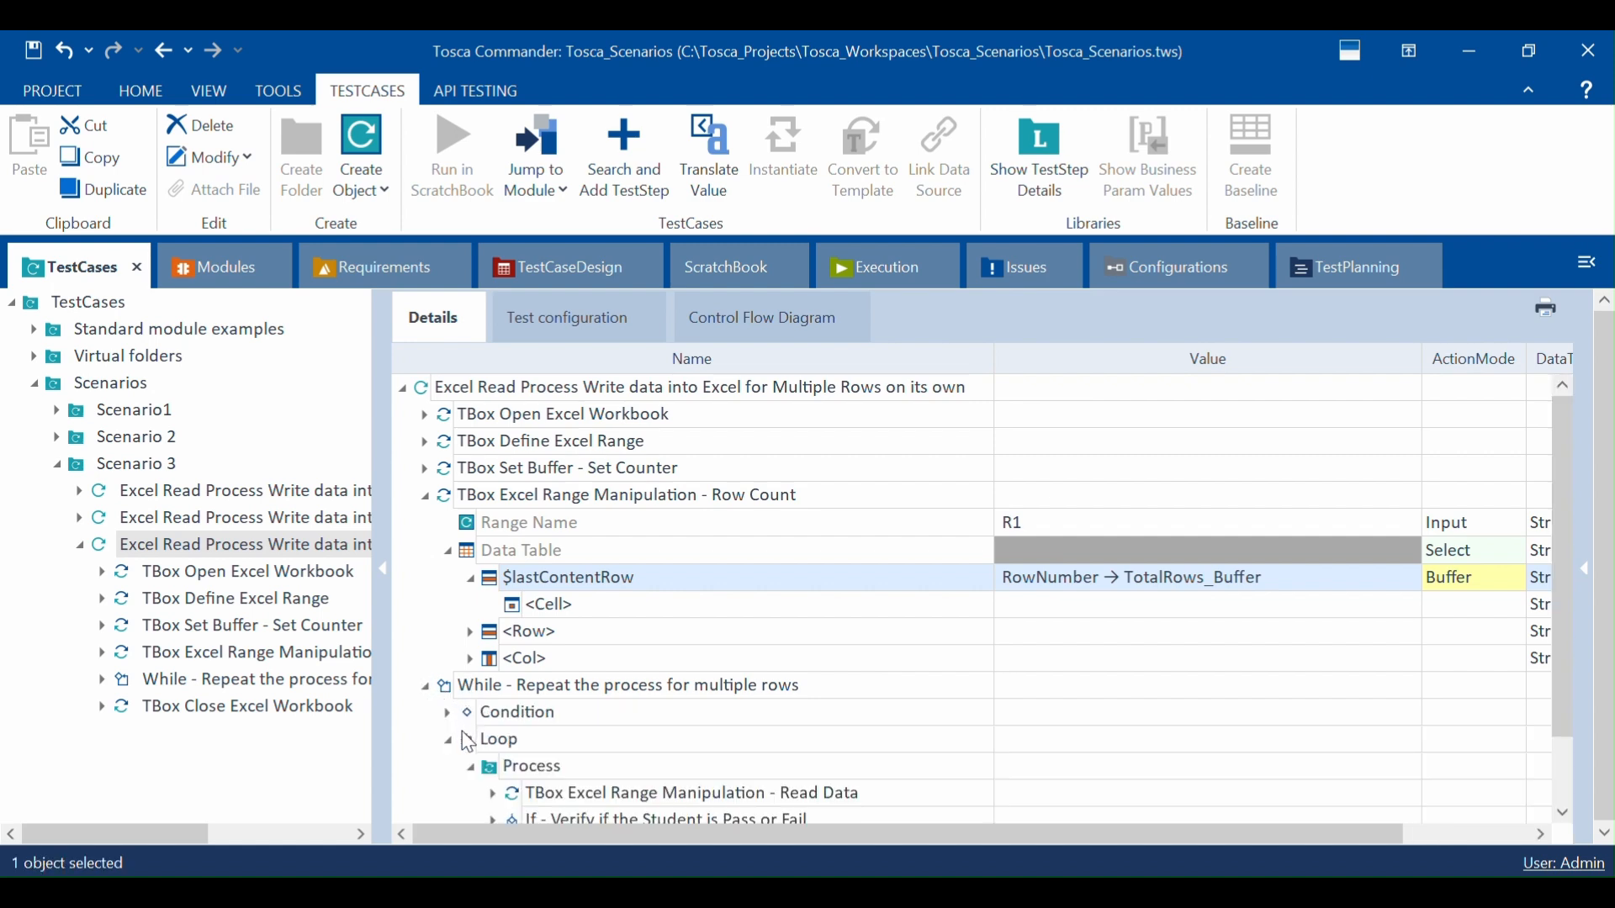
pyautogui.click(448, 740)
pyautogui.click(449, 714)
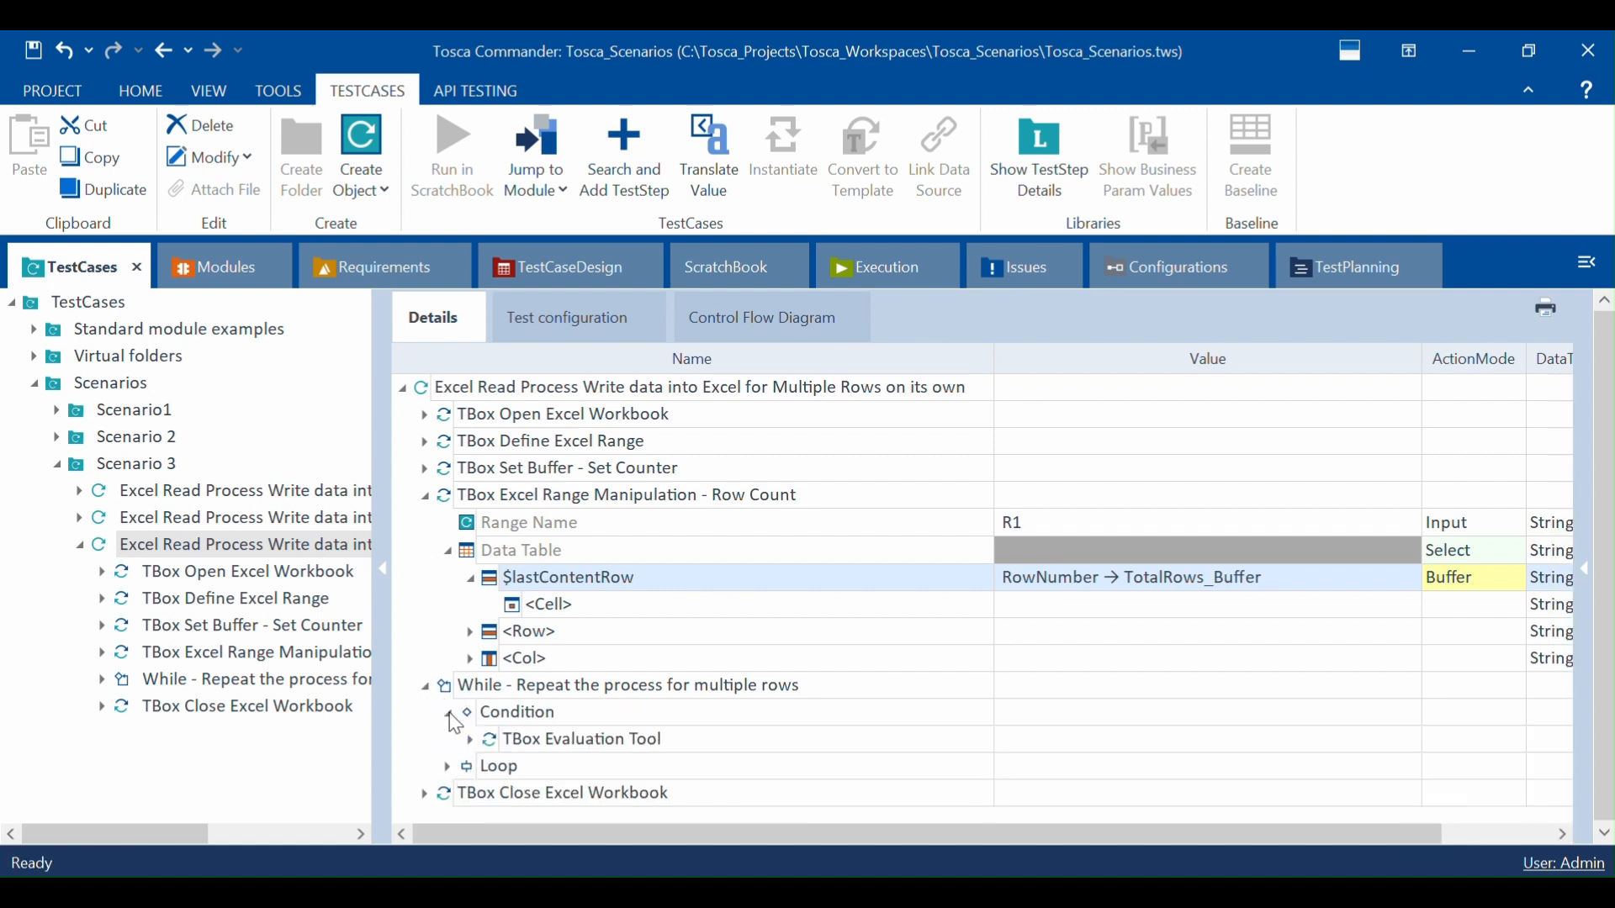
pyautogui.click(509, 712)
pyautogui.click(472, 740)
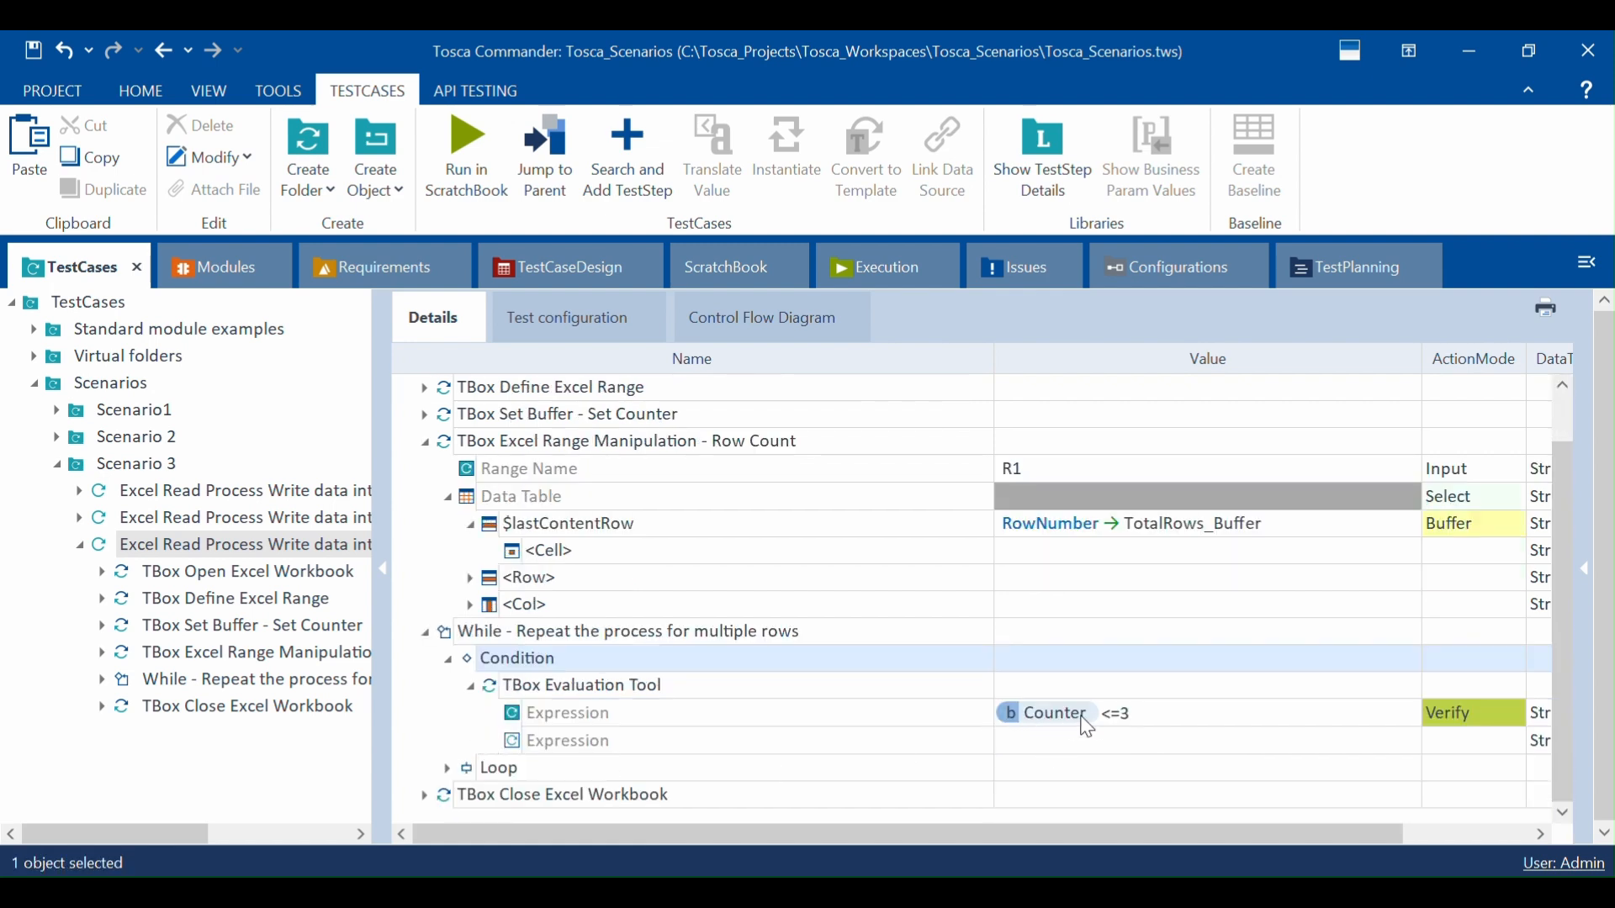
pyautogui.click(1147, 725)
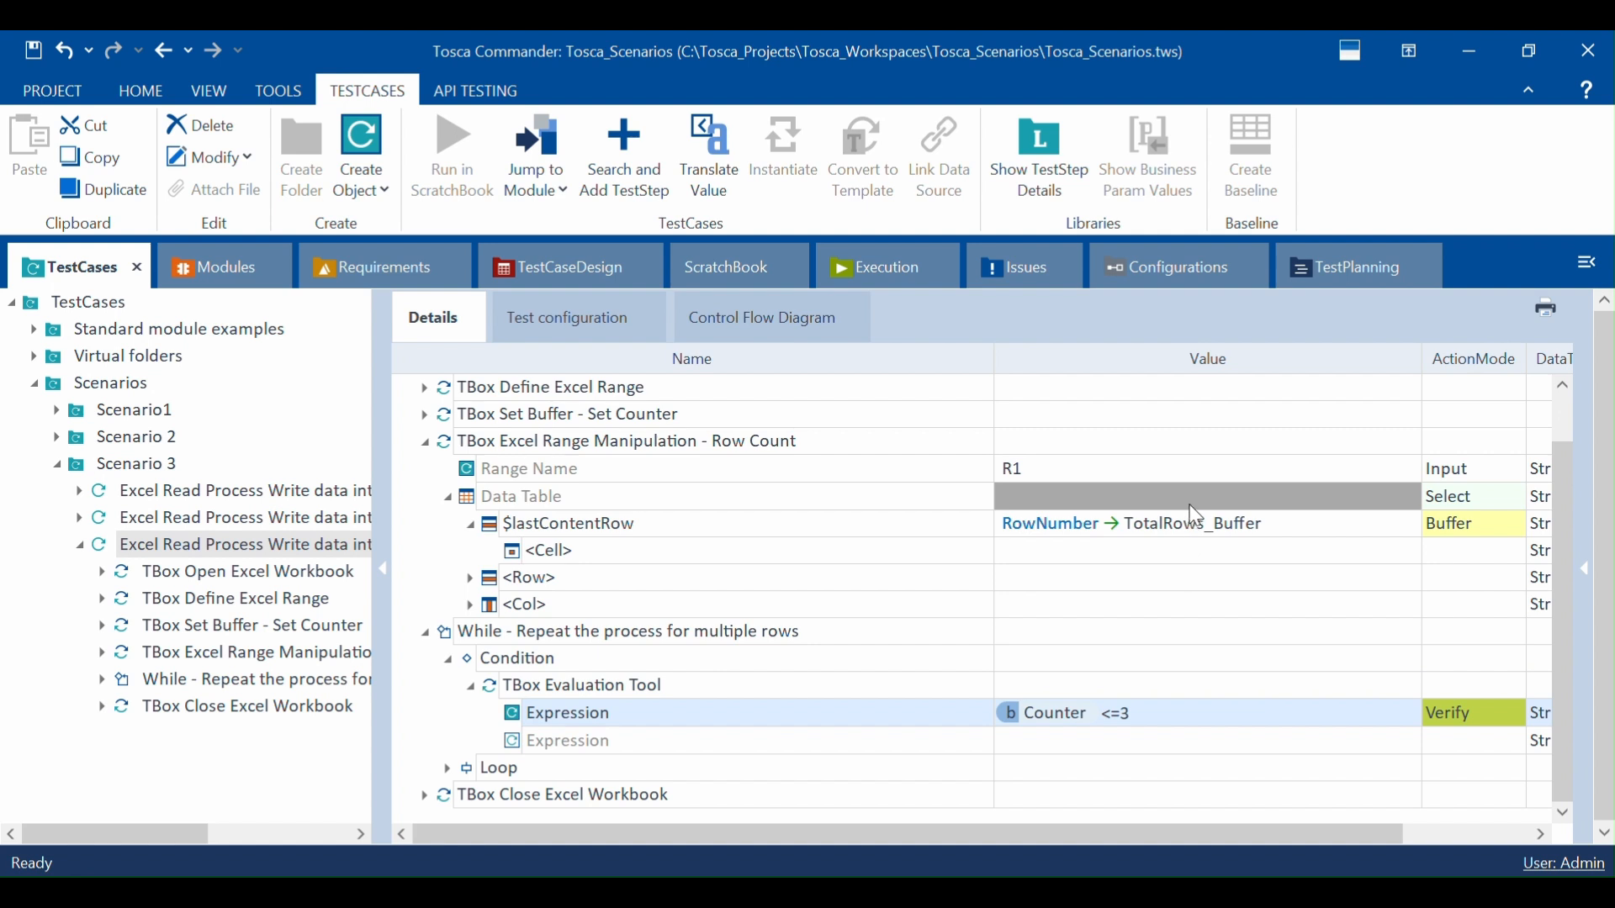
# Step: Replace the fixed limit in the While condition with the row count buffer, making the expression {b[Counter]}<={b[TotalRows_Buffer]}
pyautogui.click(1208, 524)
pyautogui.doubleClick(1211, 525)
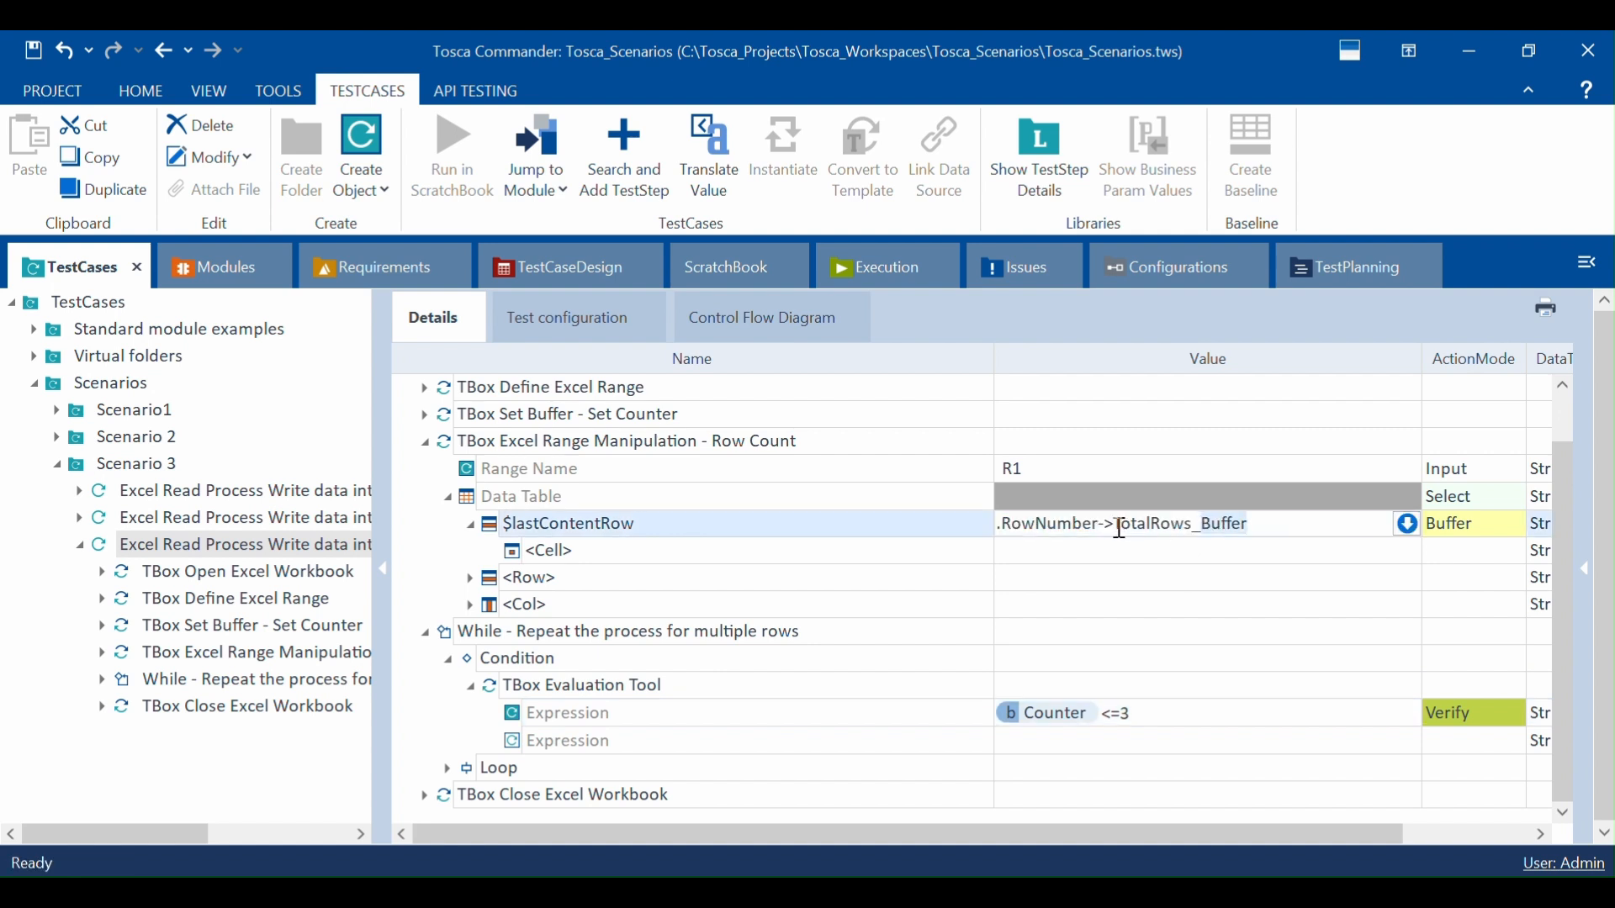
pyautogui.moveTo(1119, 529); pyautogui.dragTo(1249, 519)
pyautogui.click(1182, 722)
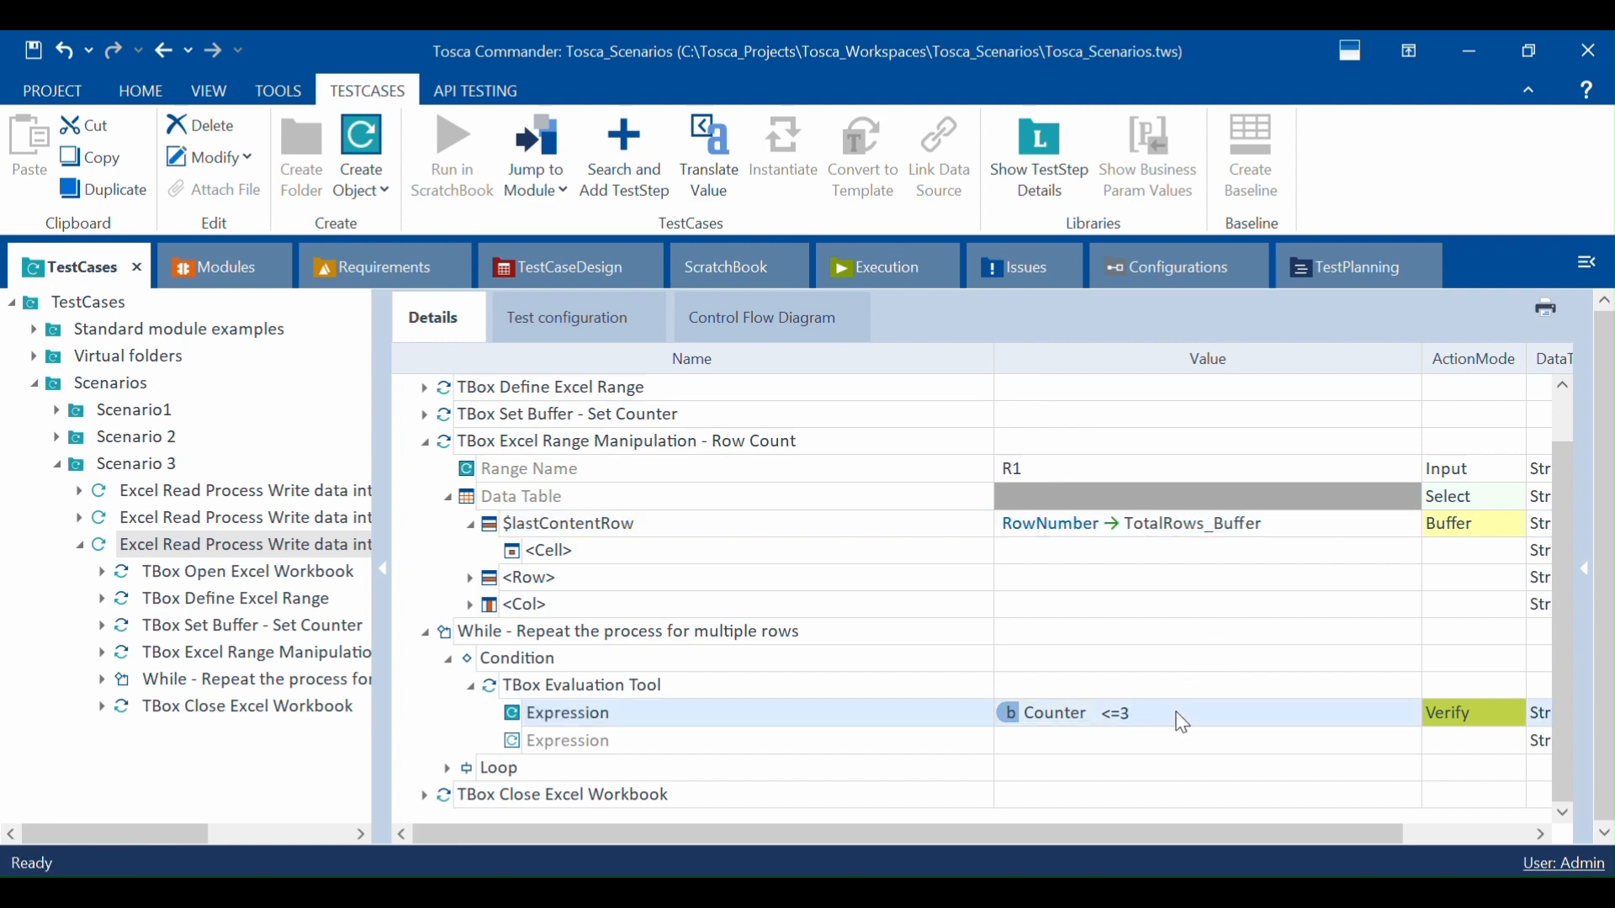
pyautogui.click(1182, 721)
pyautogui.press('BackSpace')
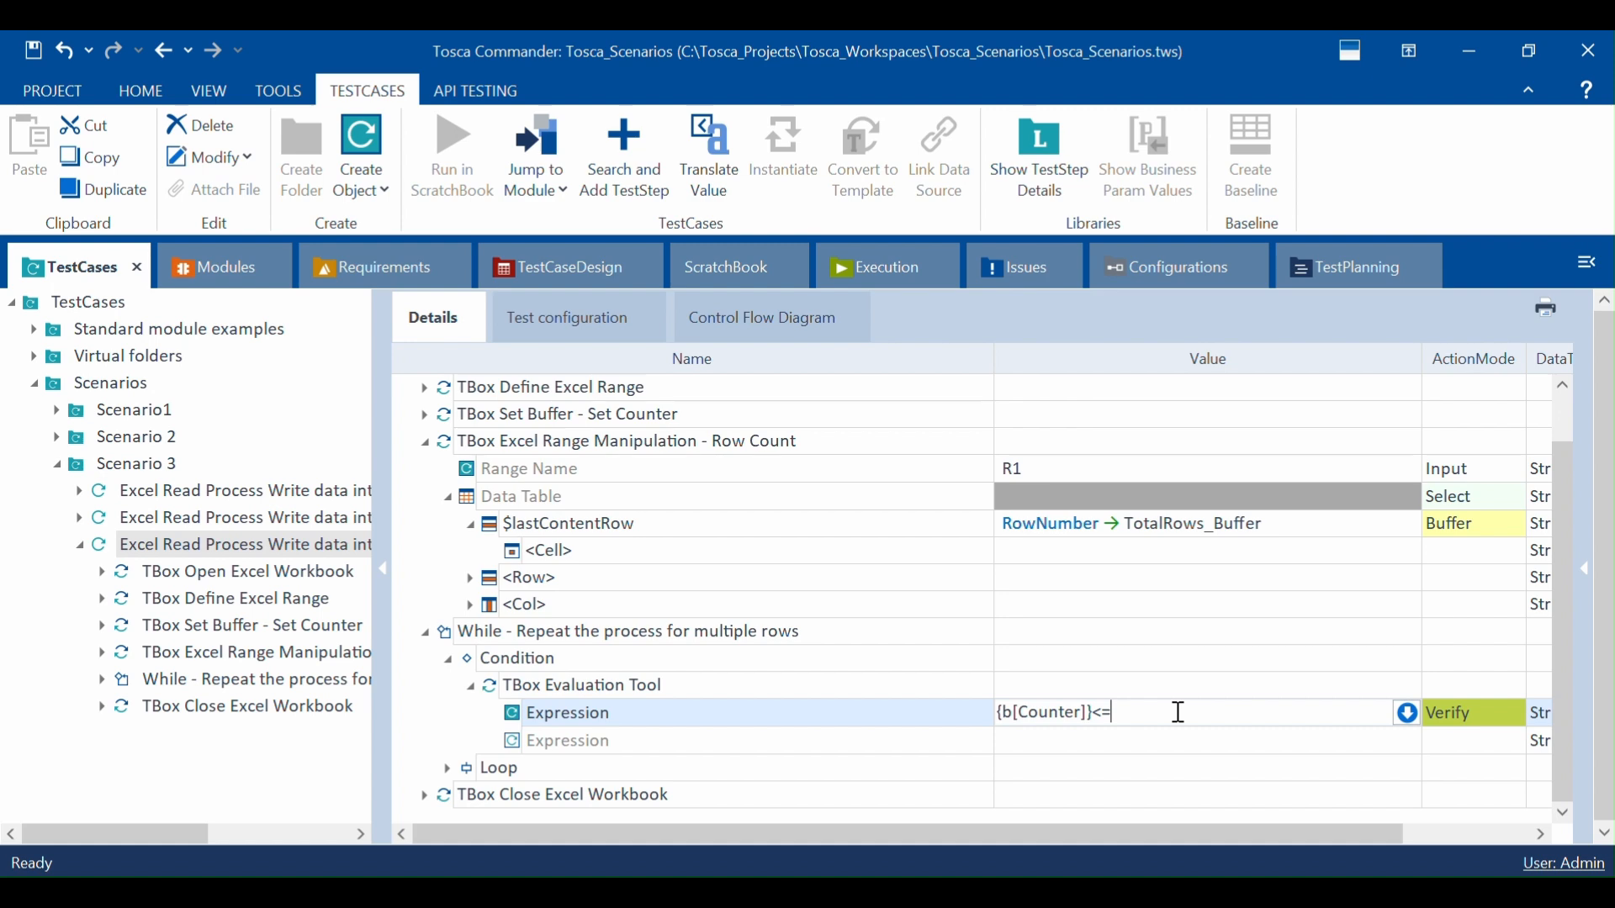
pyautogui.write('{b[TotalRows_Buffer]}')
pyautogui.press('Return')
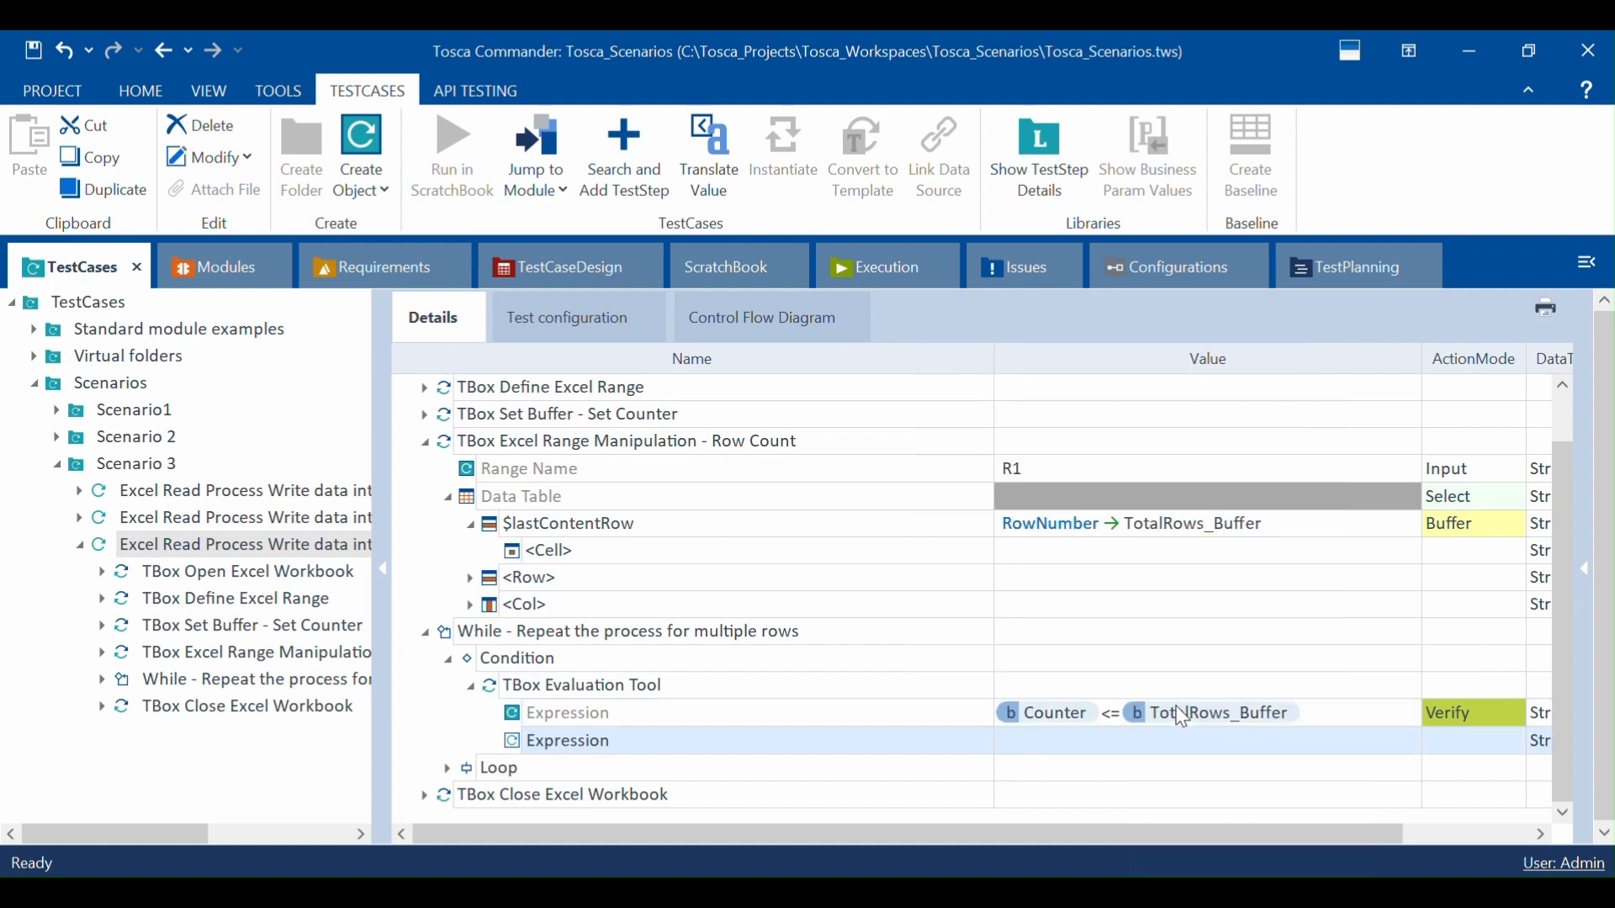
# Step: Compare the buffer name in the Row Count step with the While expression, then collapse both steps
pyautogui.click(1207, 536)
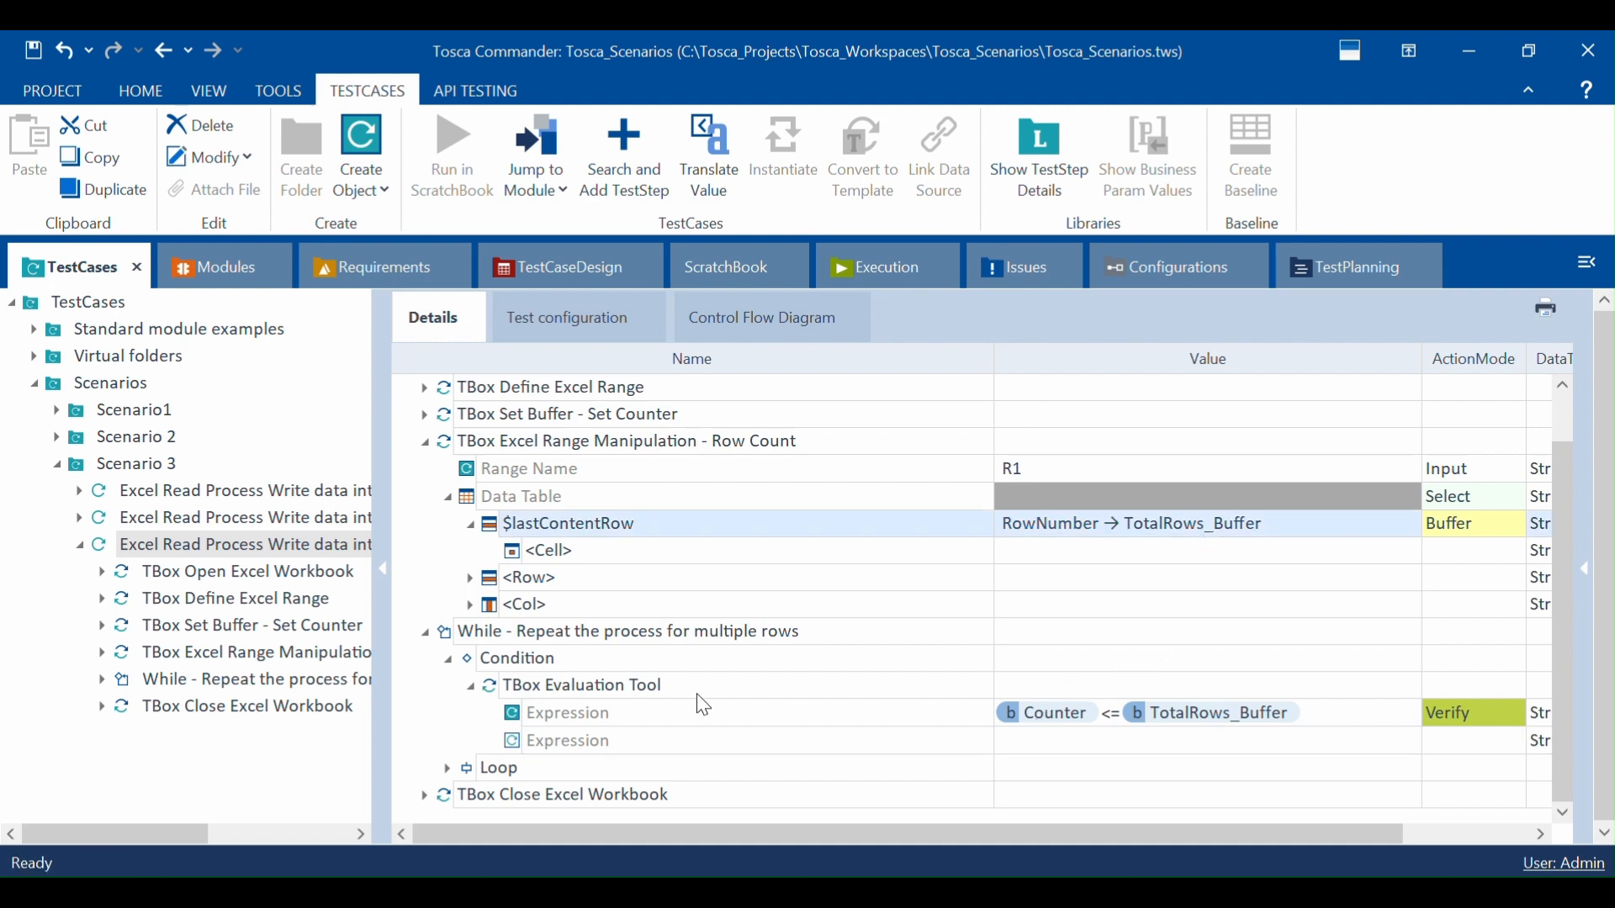
pyautogui.click(1262, 713)
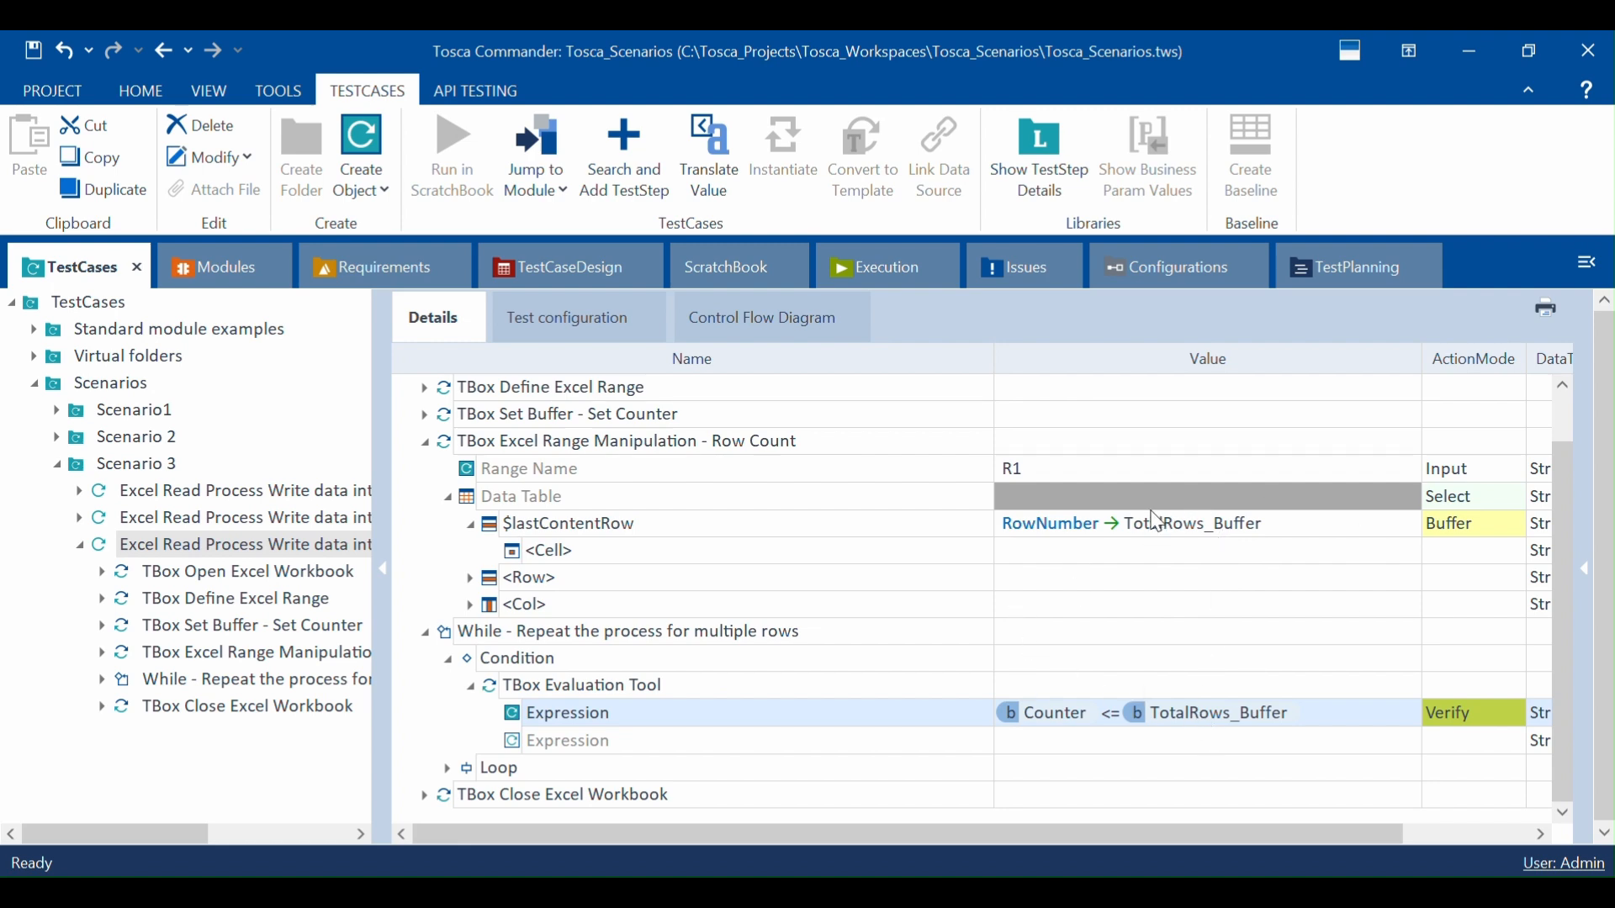
pyautogui.click(426, 633)
pyautogui.click(426, 496)
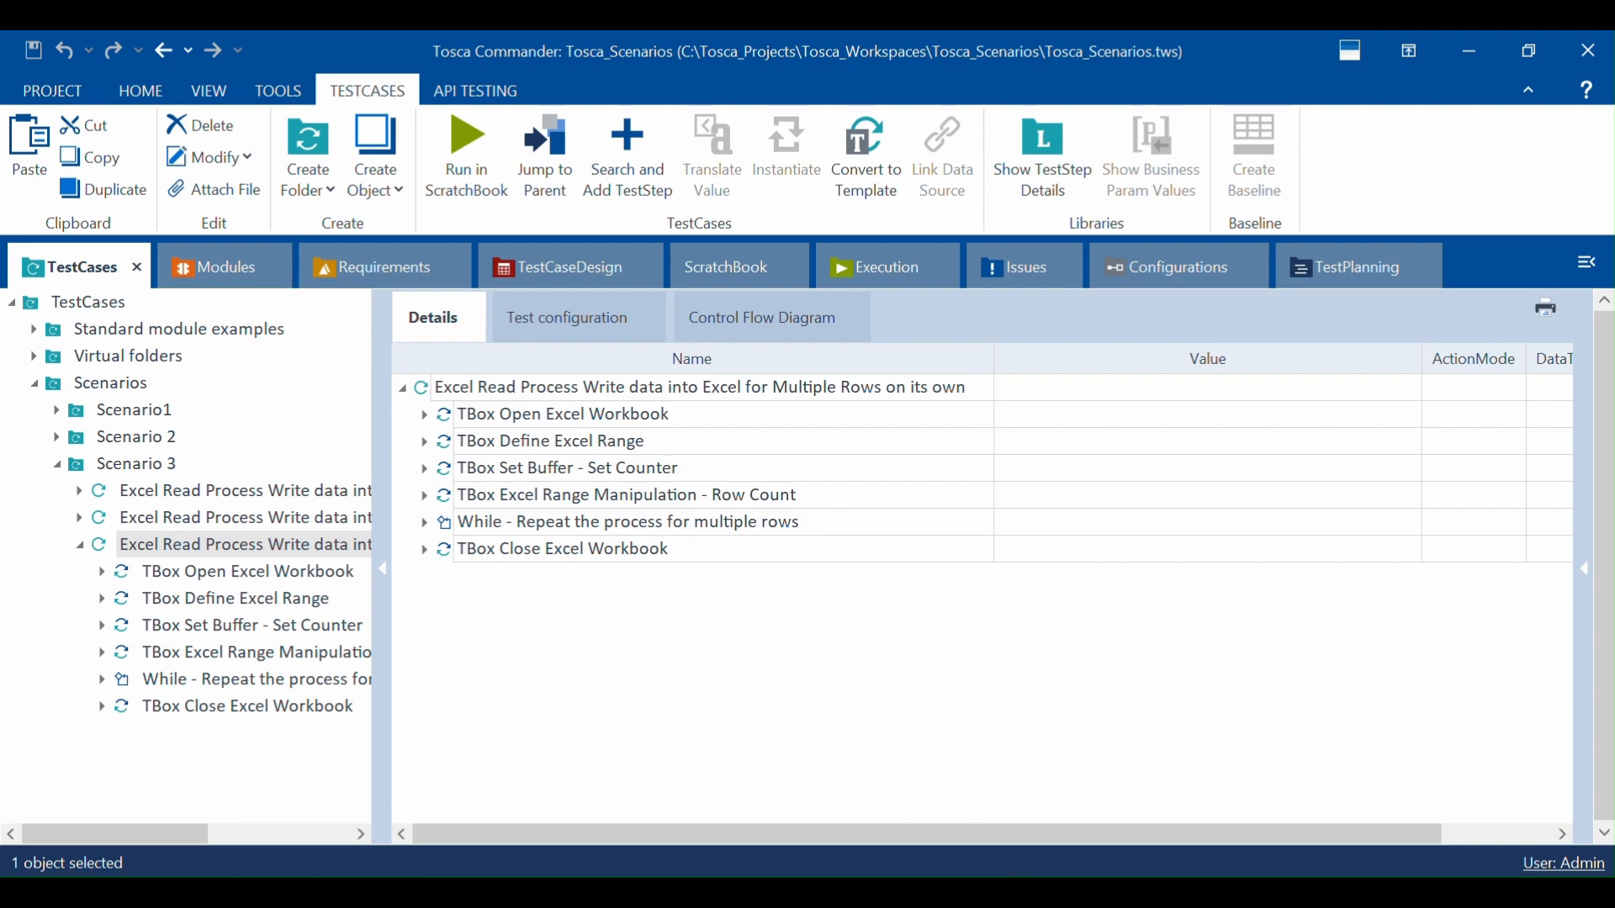
# Step: Switch to the Student_Marks workbook in Excel and clear the Exam_Status entries in D2:D4 of the Class10 sheet
pyautogui.click(998, 892)
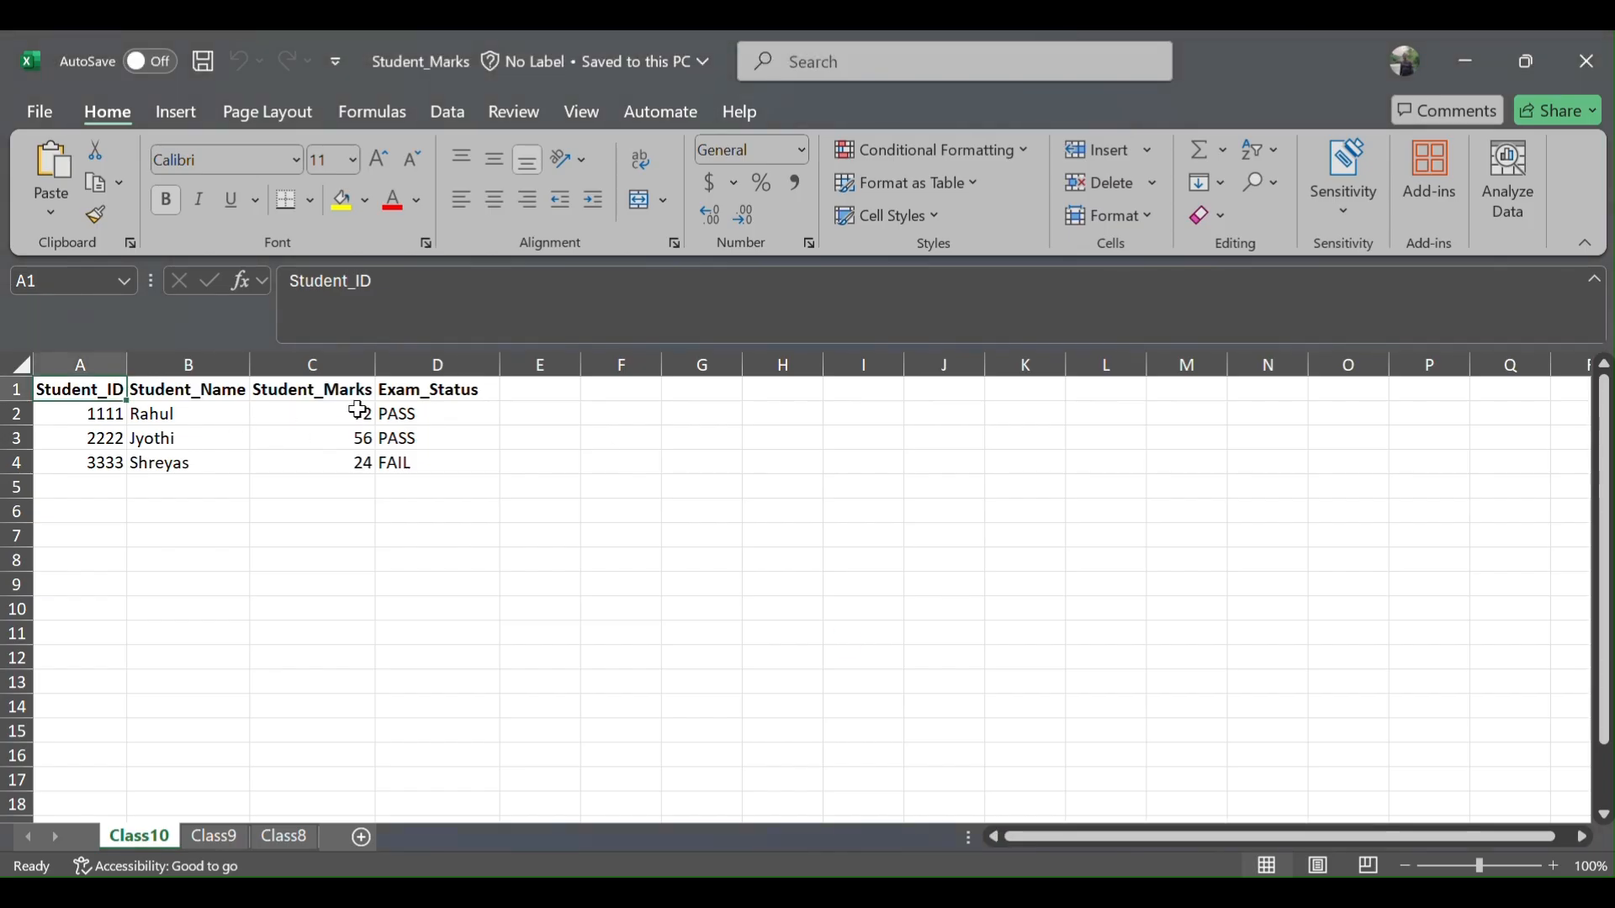
pyautogui.moveTo(410, 412); pyautogui.dragTo(412, 463)
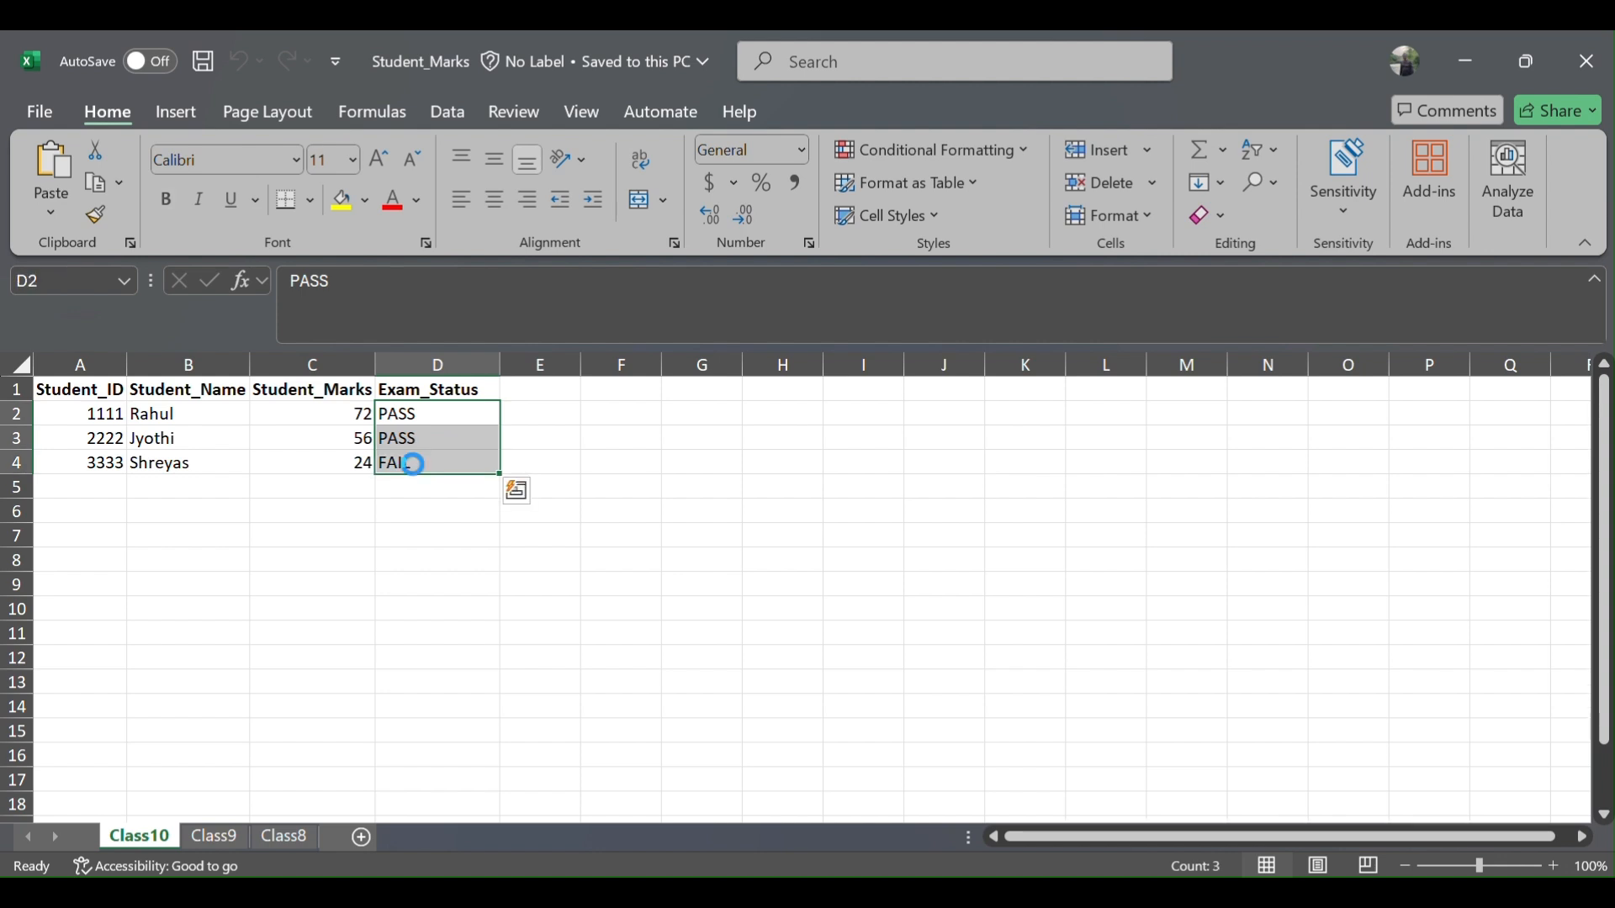
pyautogui.press('Delete')
# Step: Add a fourth student in row 5 with a student ID, the student's name and marks of 50
pyautogui.click(70, 495)
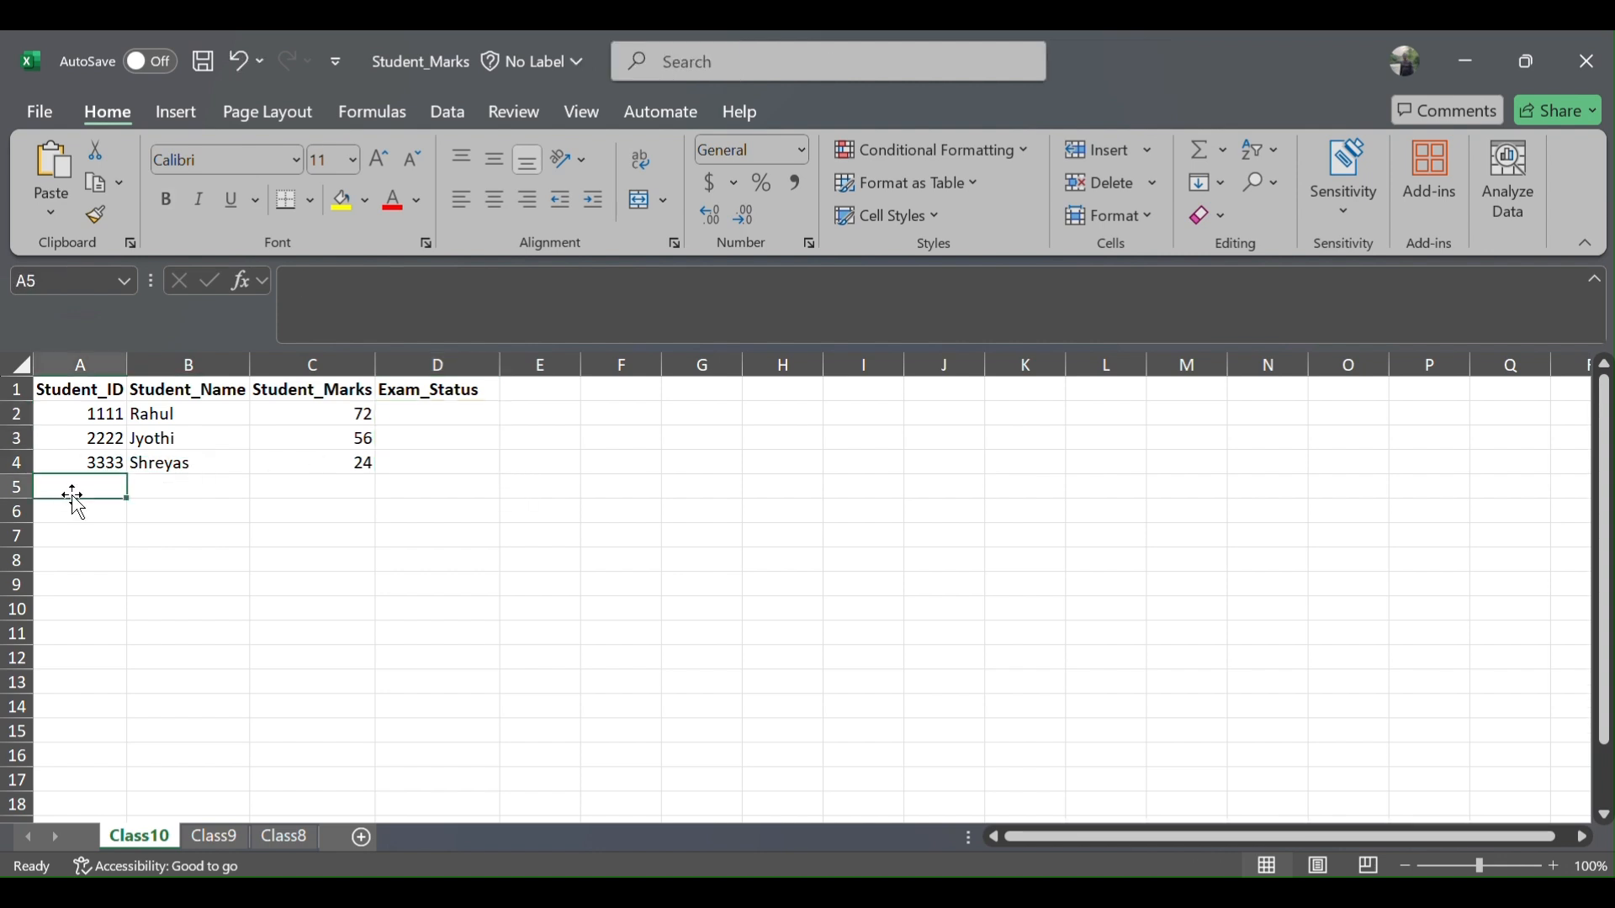
pyautogui.write('4444')
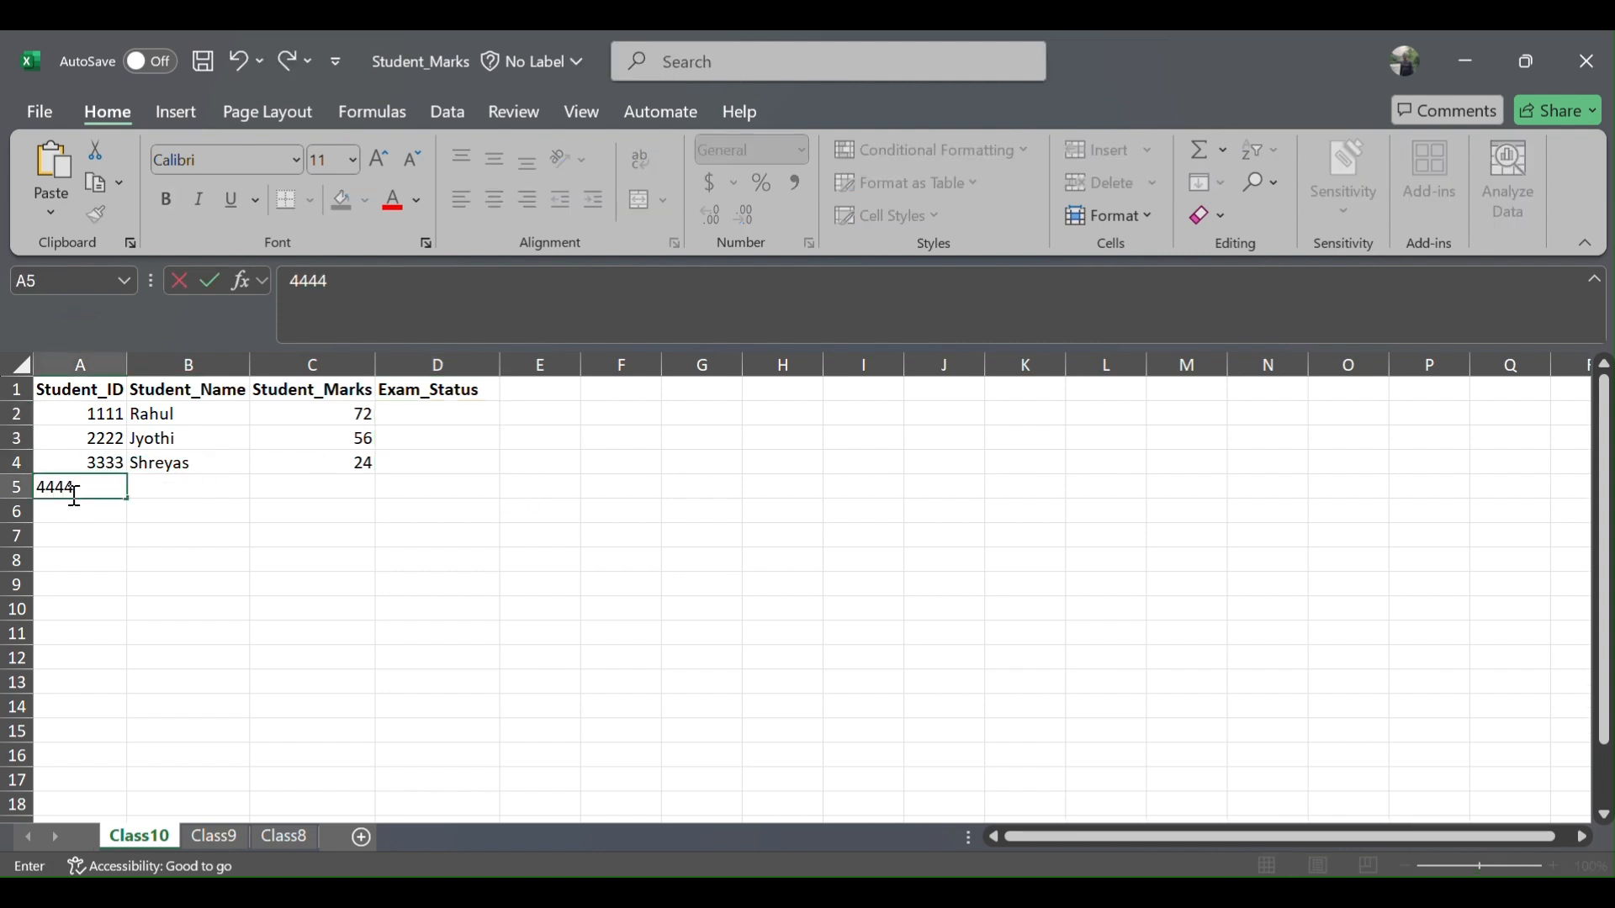
pyautogui.press('Tab')
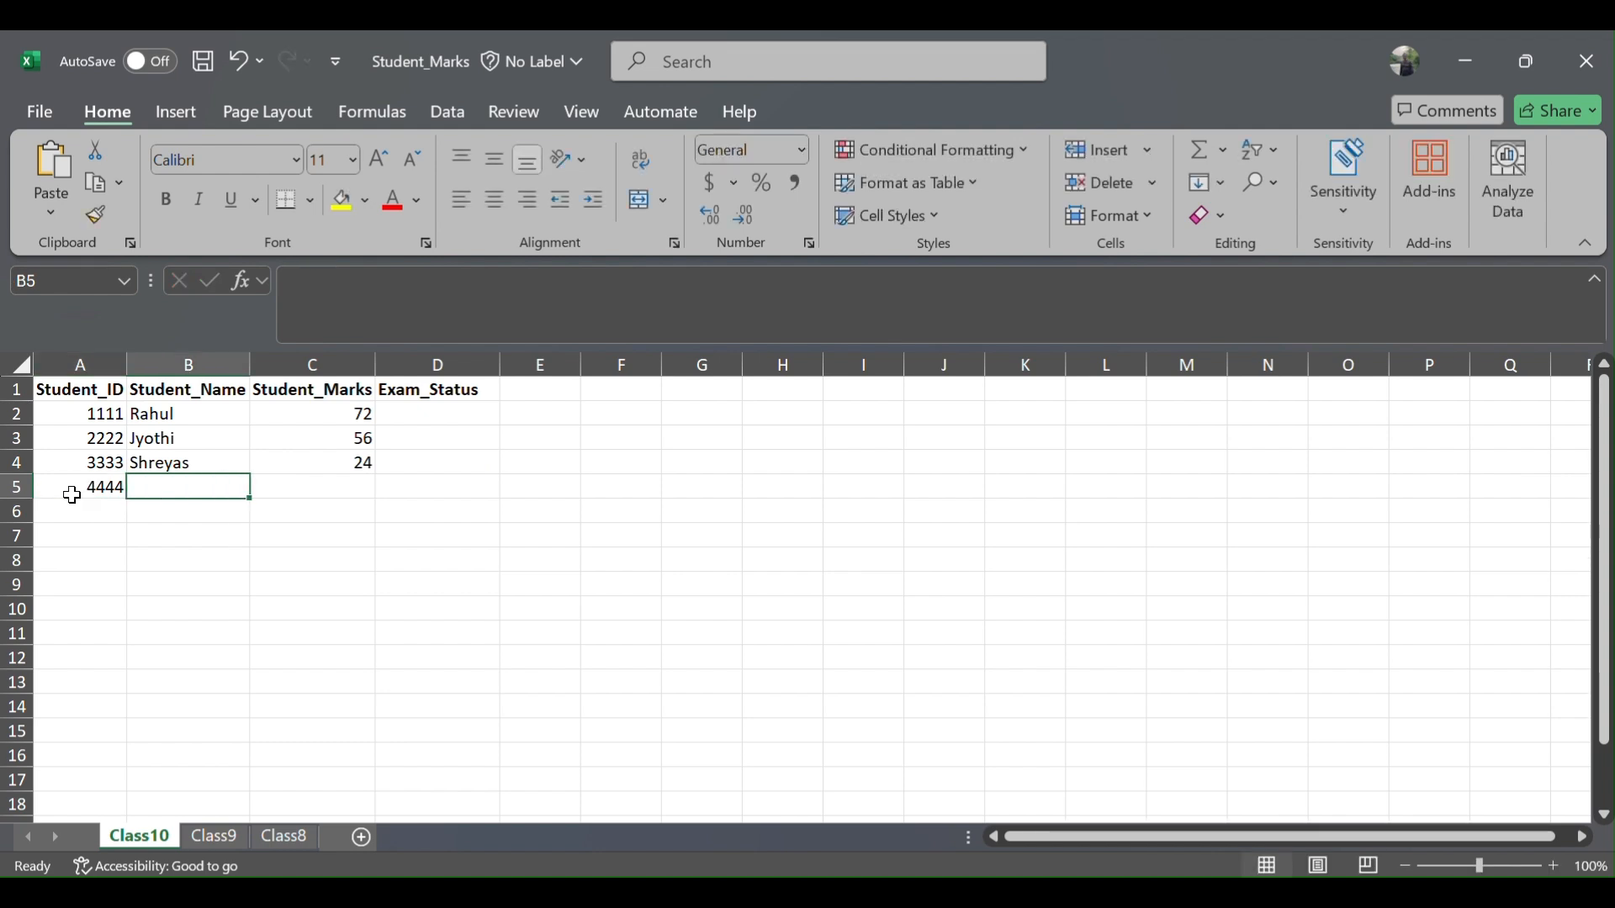
pyautogui.write('G')
pyautogui.write('pal')
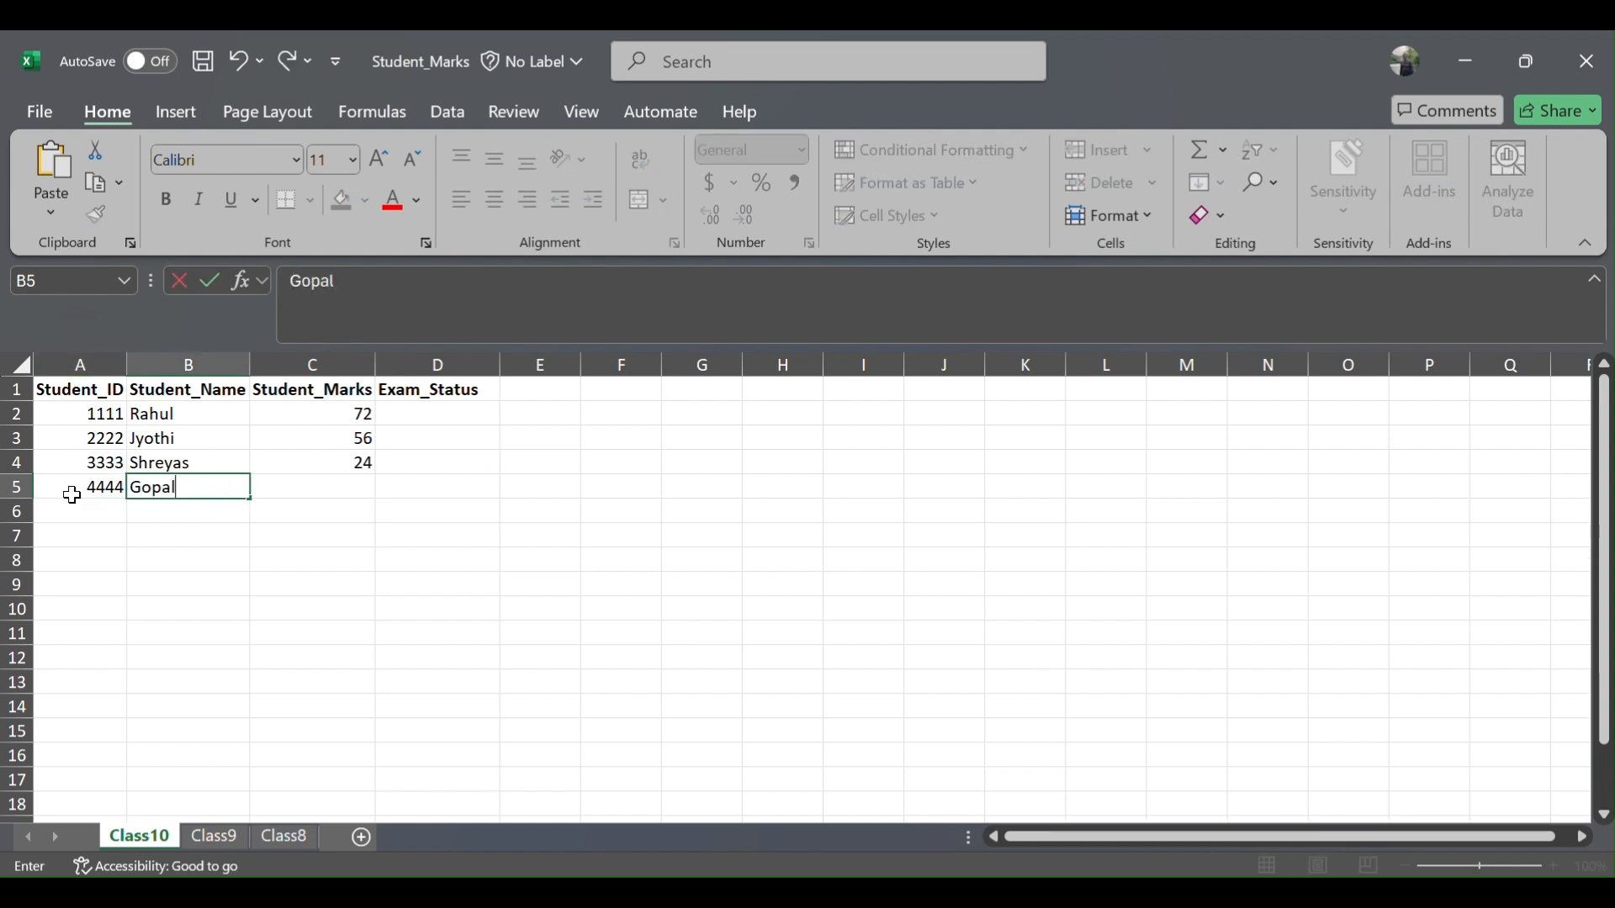
pyautogui.press('Tab')
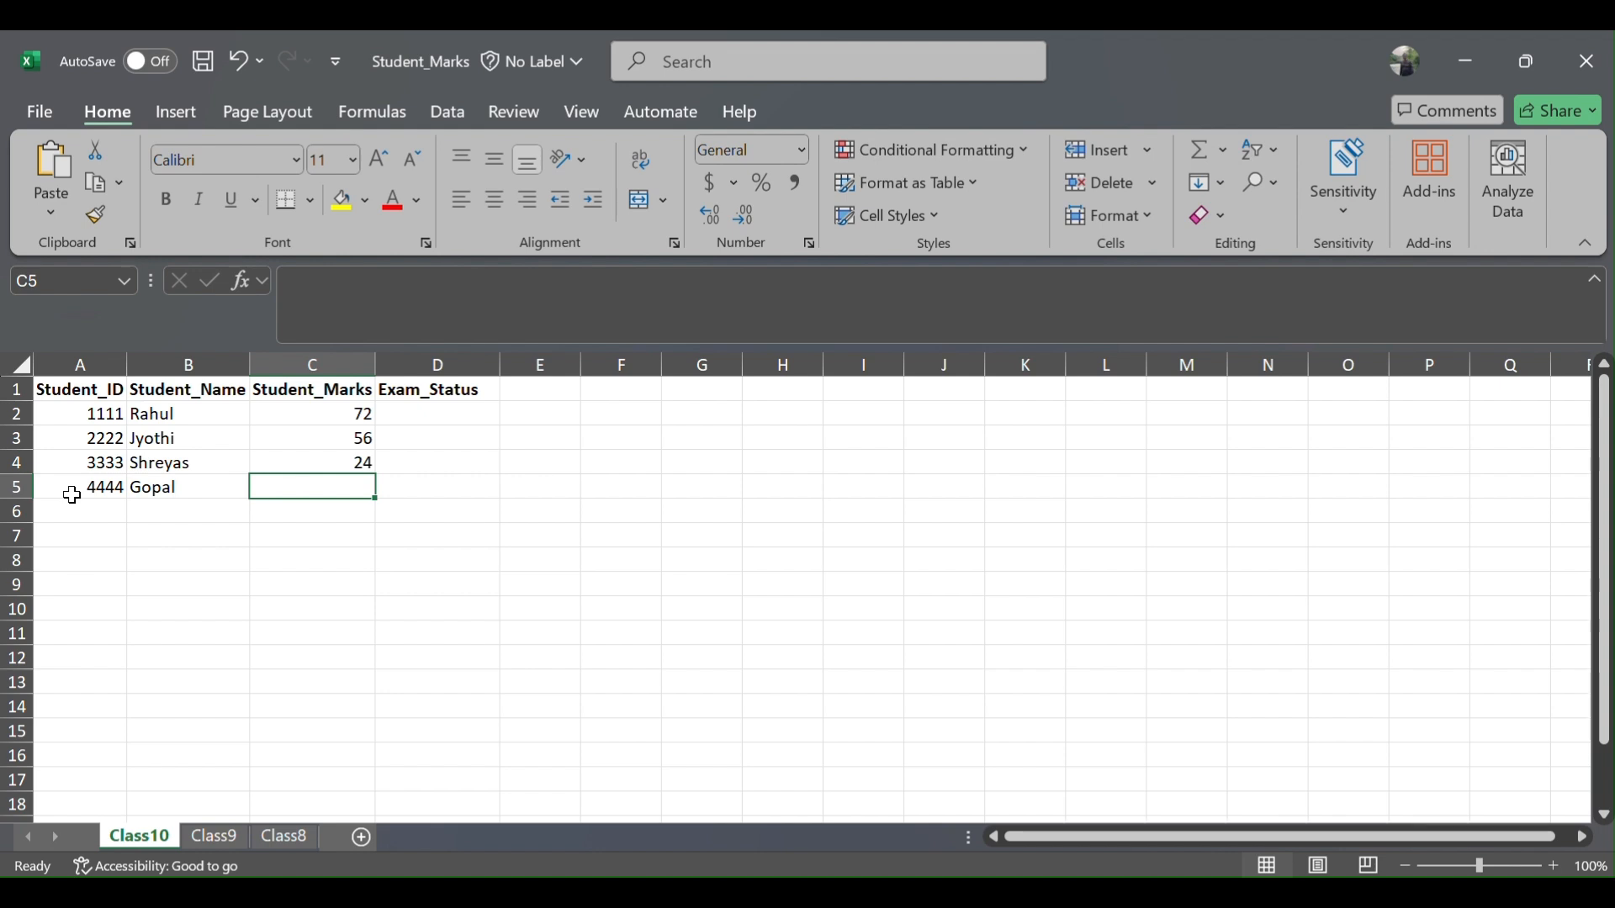
pyautogui.write('50')
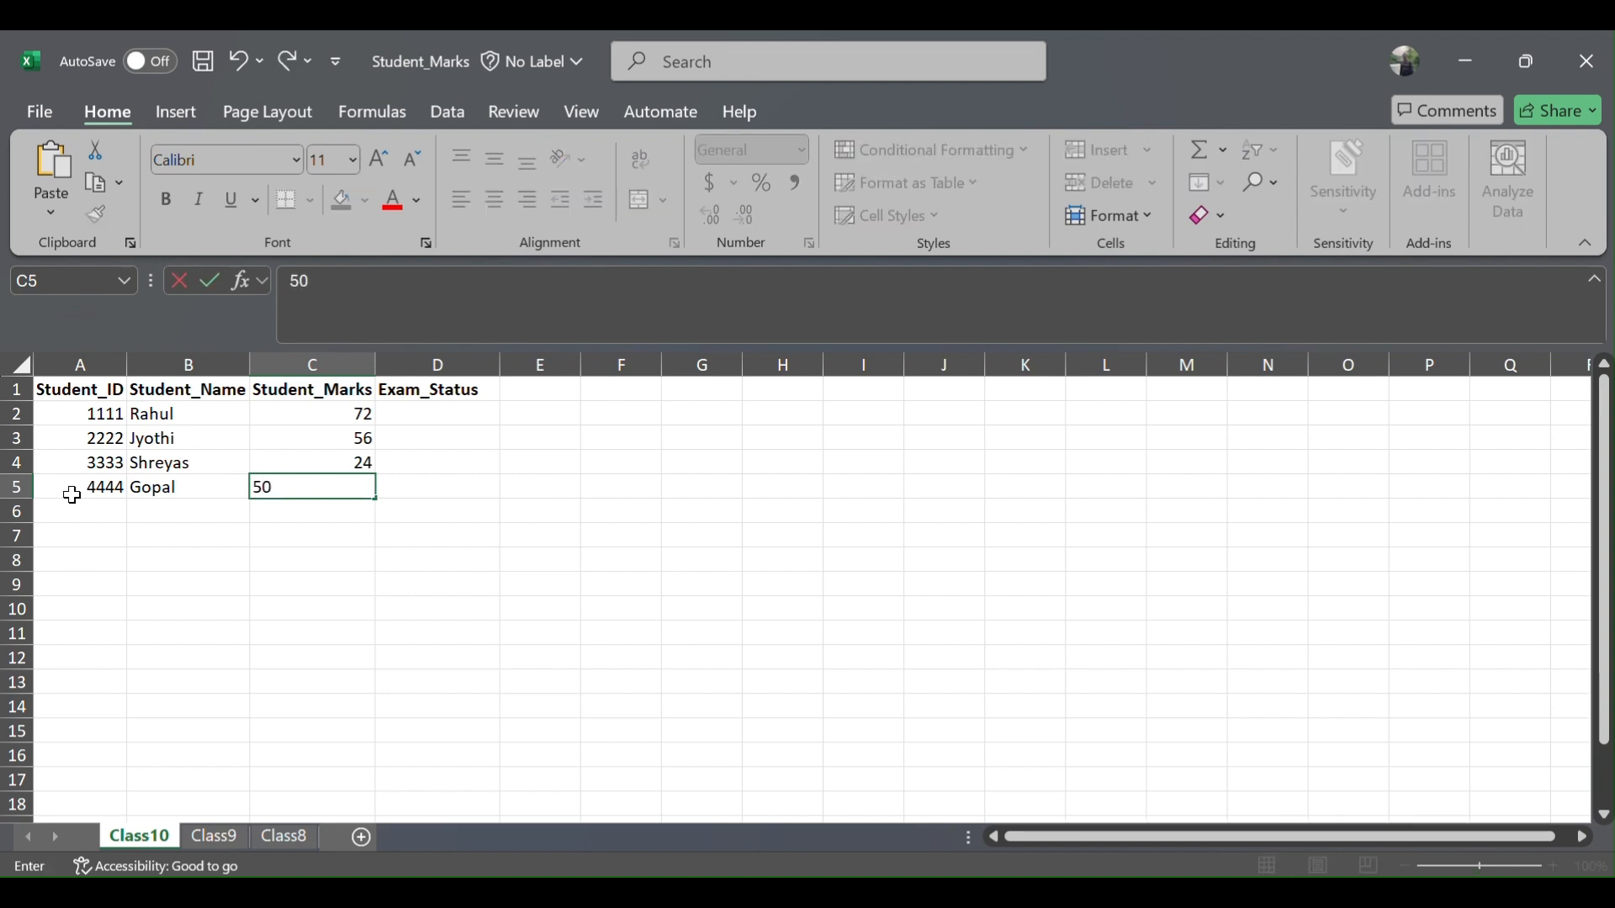
pyautogui.press('Return')
# Step: Return to cell A1, save the Student_Marks workbook and close it
pyautogui.hotkey('ctrl', 'Home')
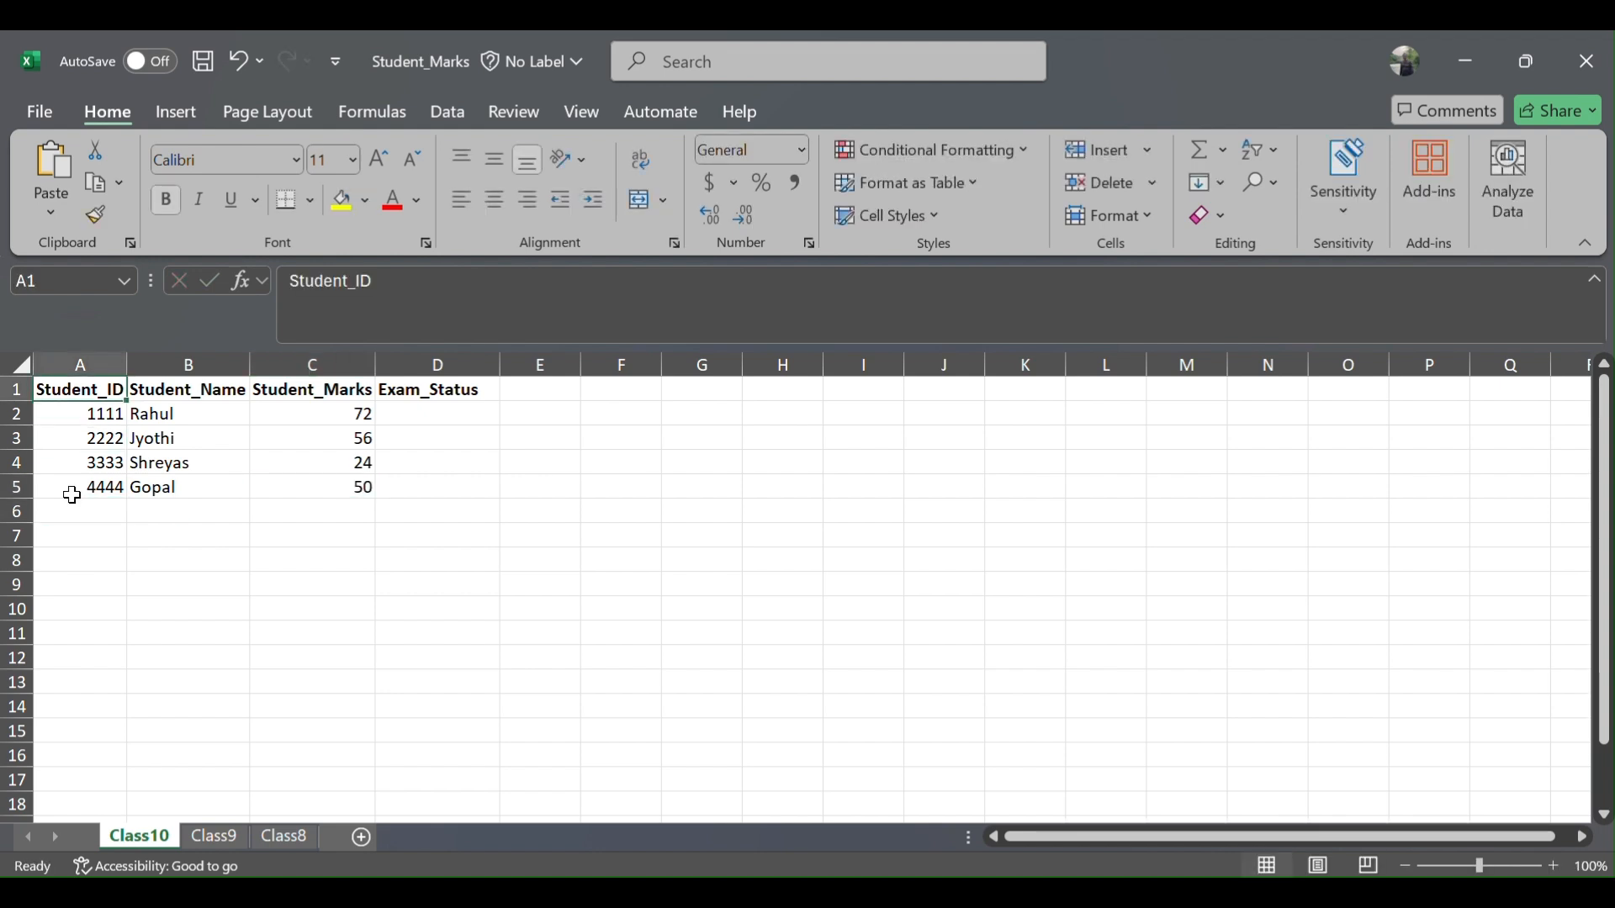
pyautogui.hotkey('ctrl', 's')
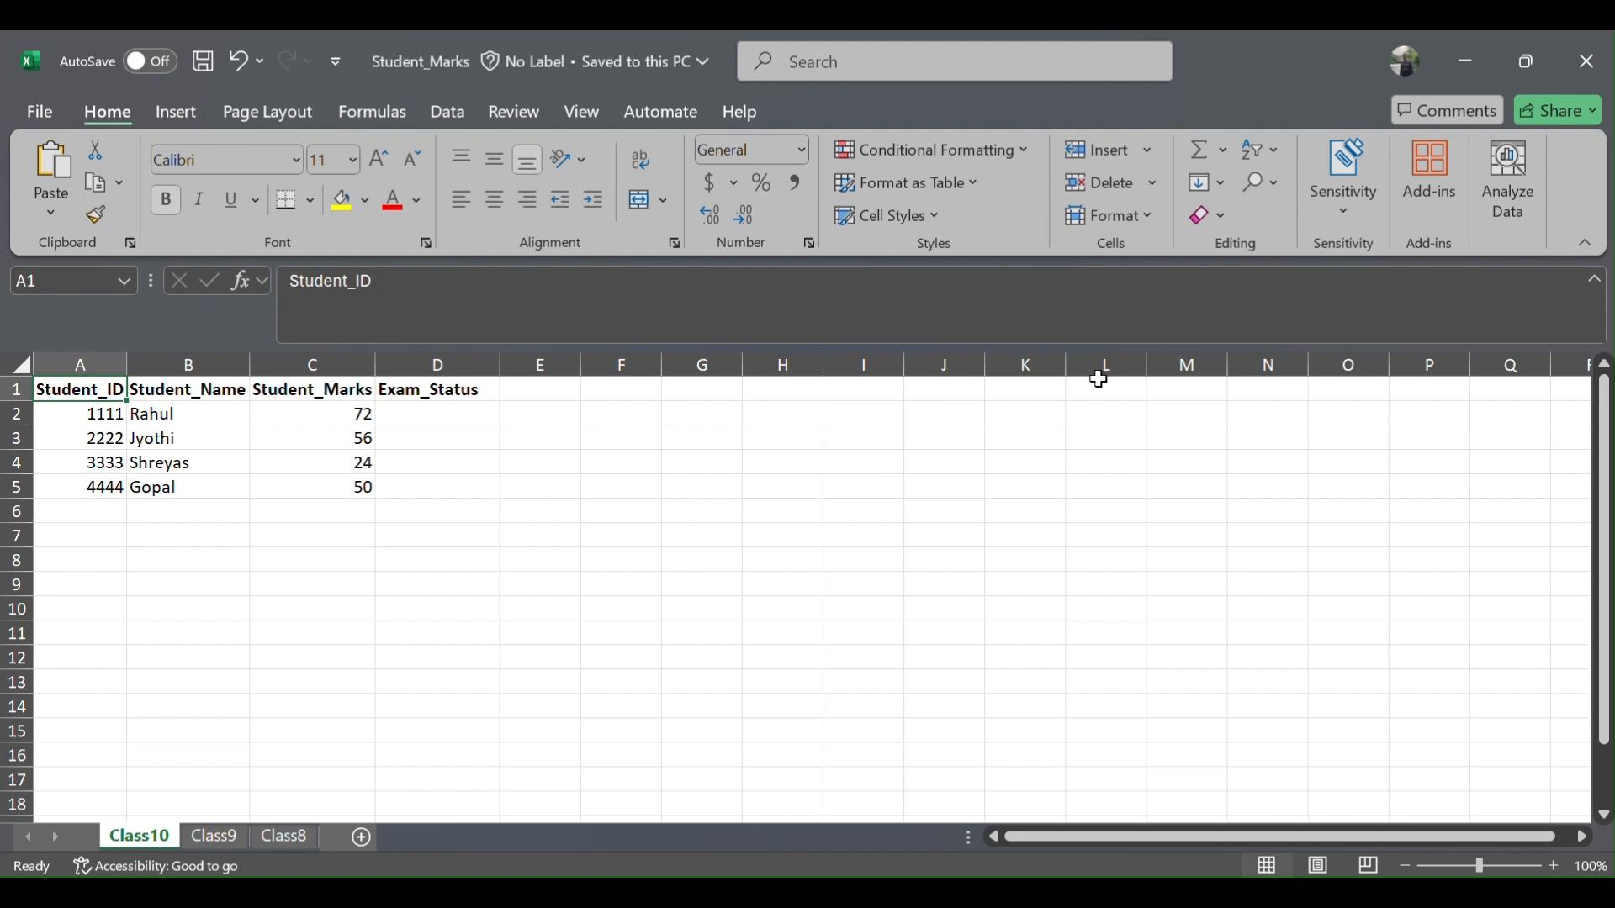
pyautogui.click(1608, 63)
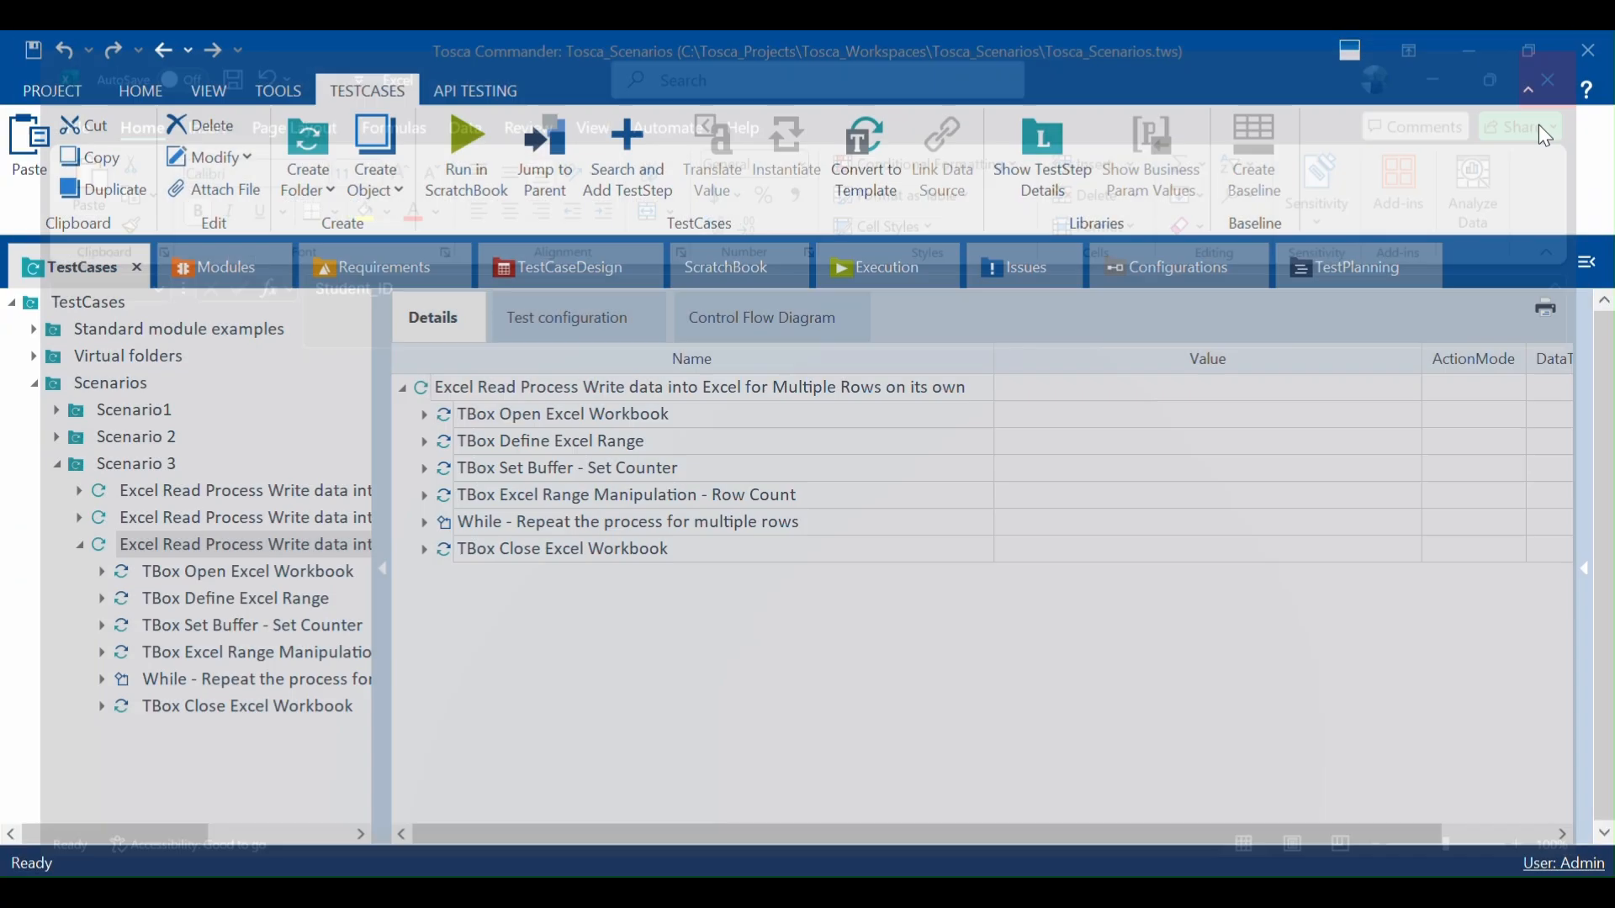
# Step: Set the End Cell of the TBox Define Excel Range step's Data Range to D100, then collapse the step and select the test case
pyautogui.doubleClick(439, 446)
pyautogui.click(442, 551)
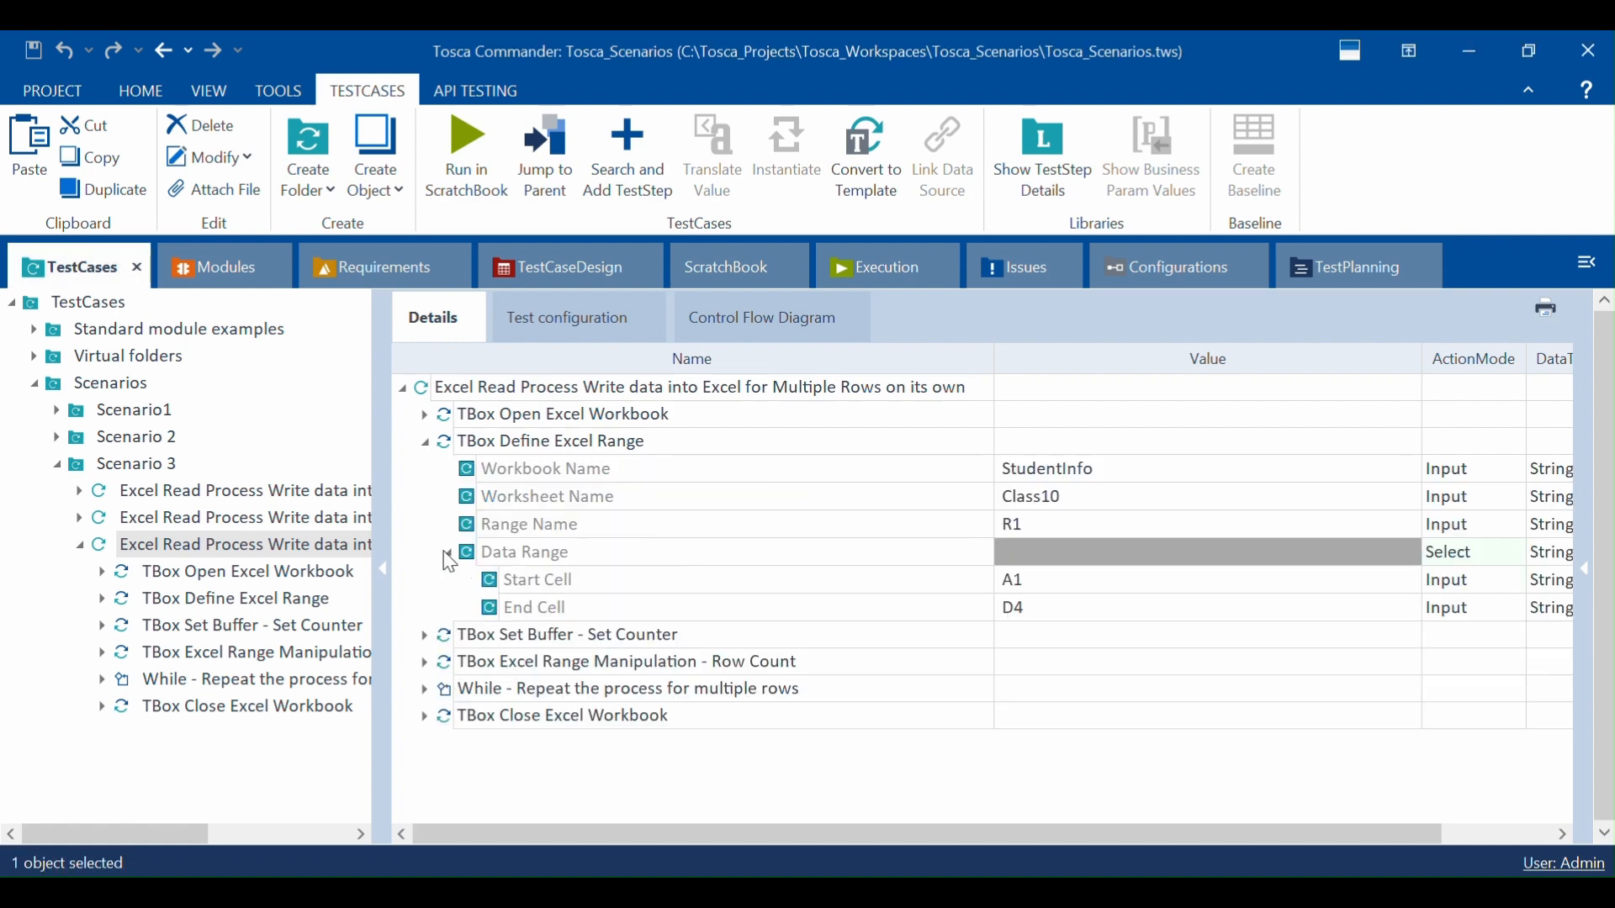
pyautogui.click(1037, 612)
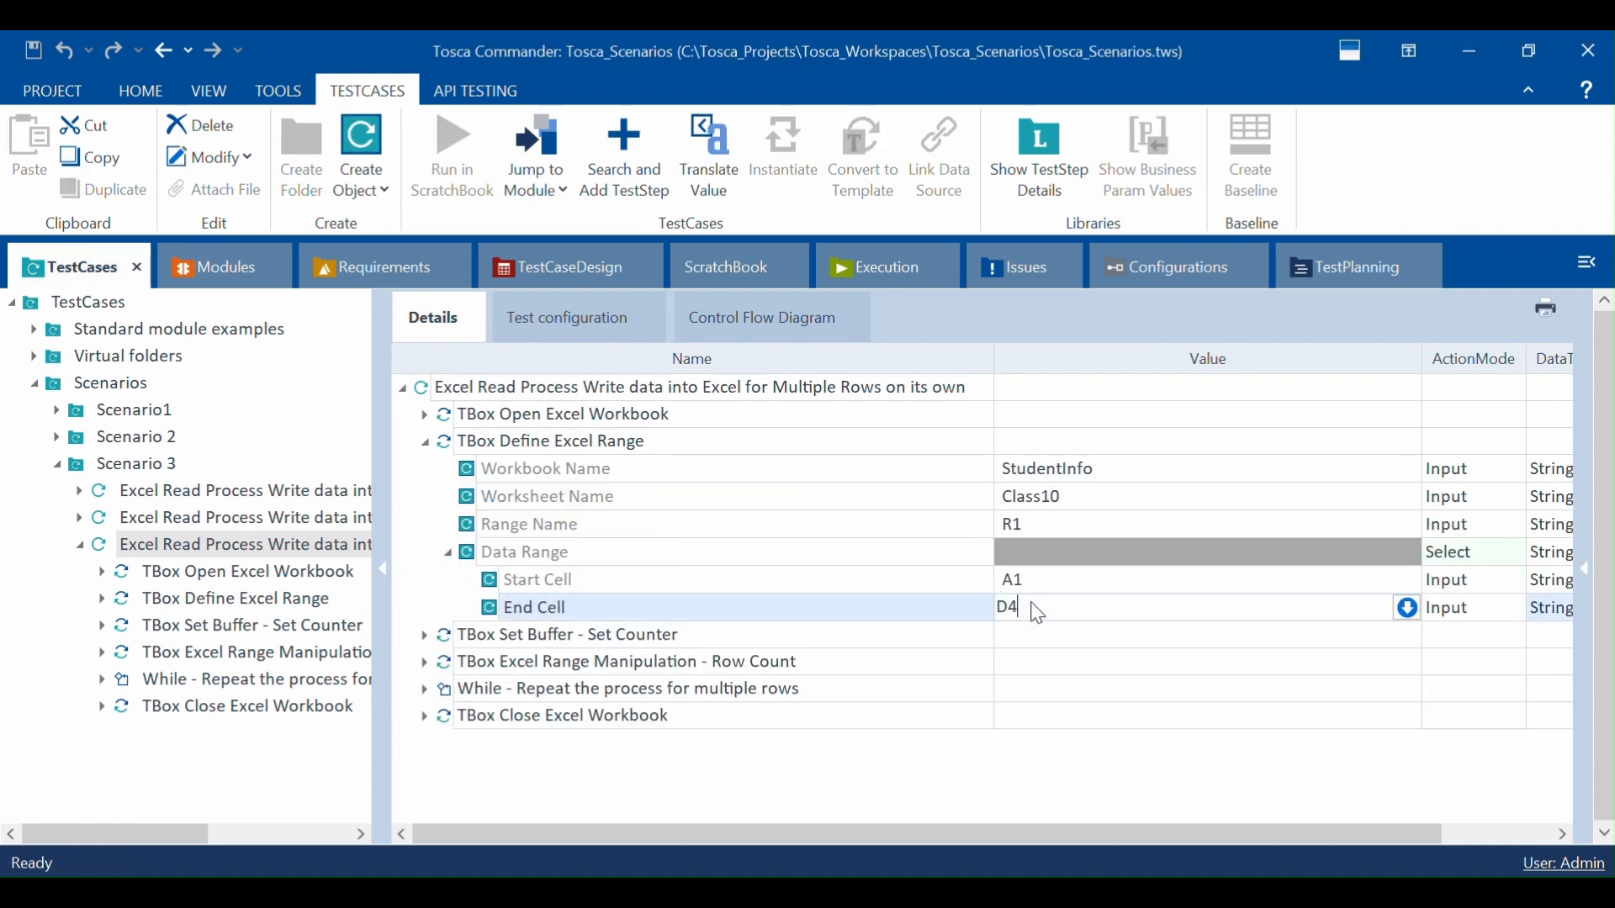
pyautogui.press('BackSpace')
pyautogui.write('100')
pyautogui.press('Return')
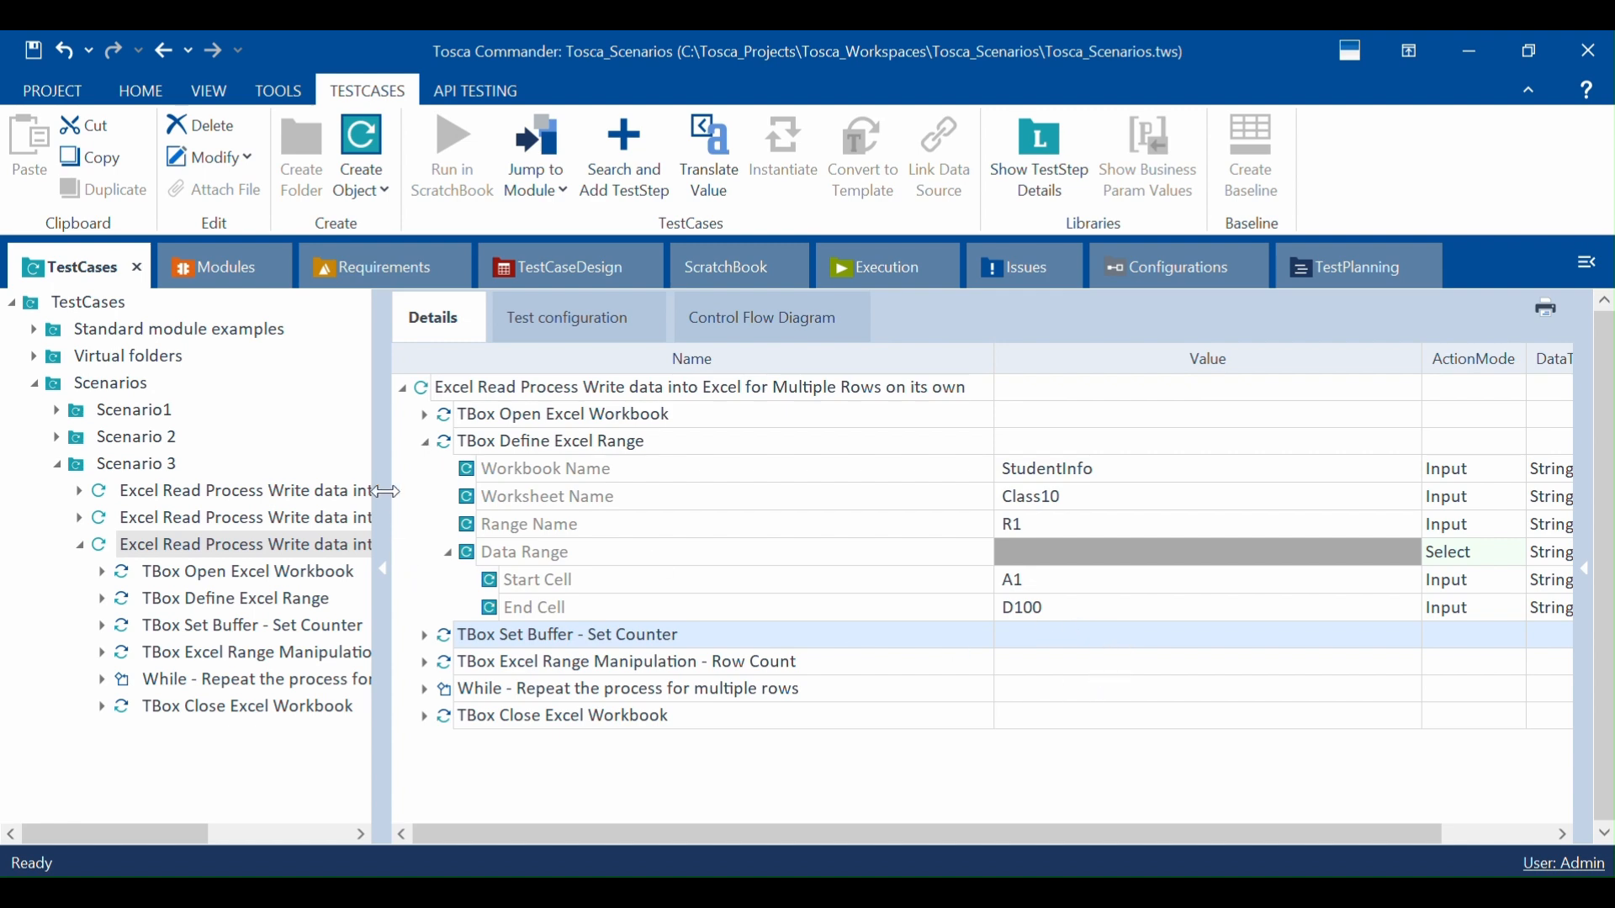
pyautogui.click(425, 441)
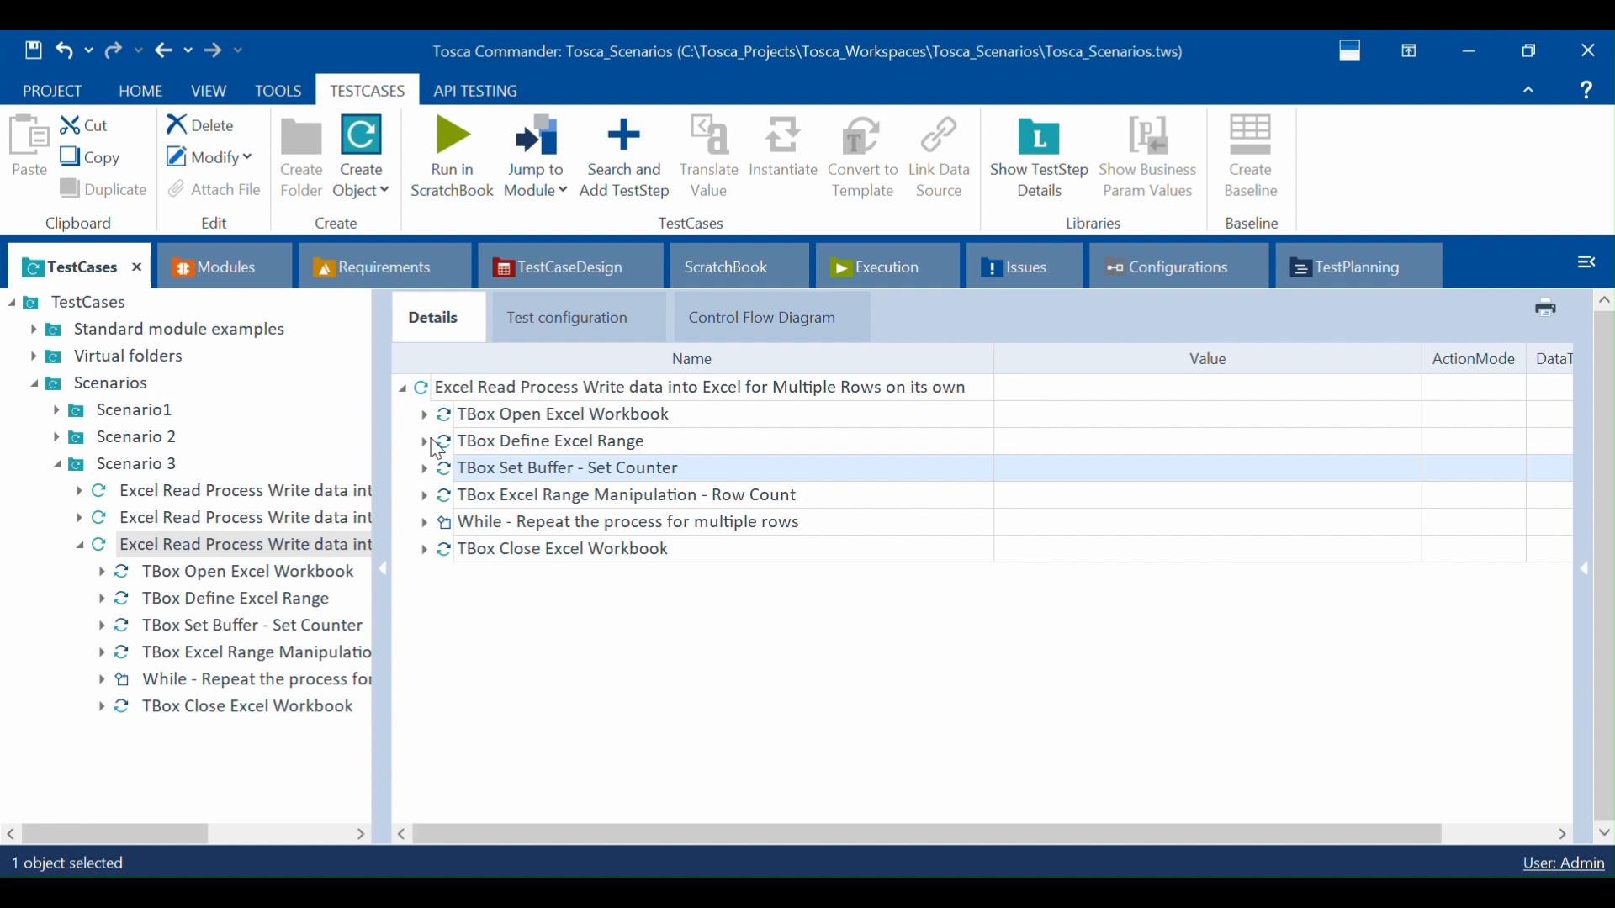
pyautogui.click(506, 390)
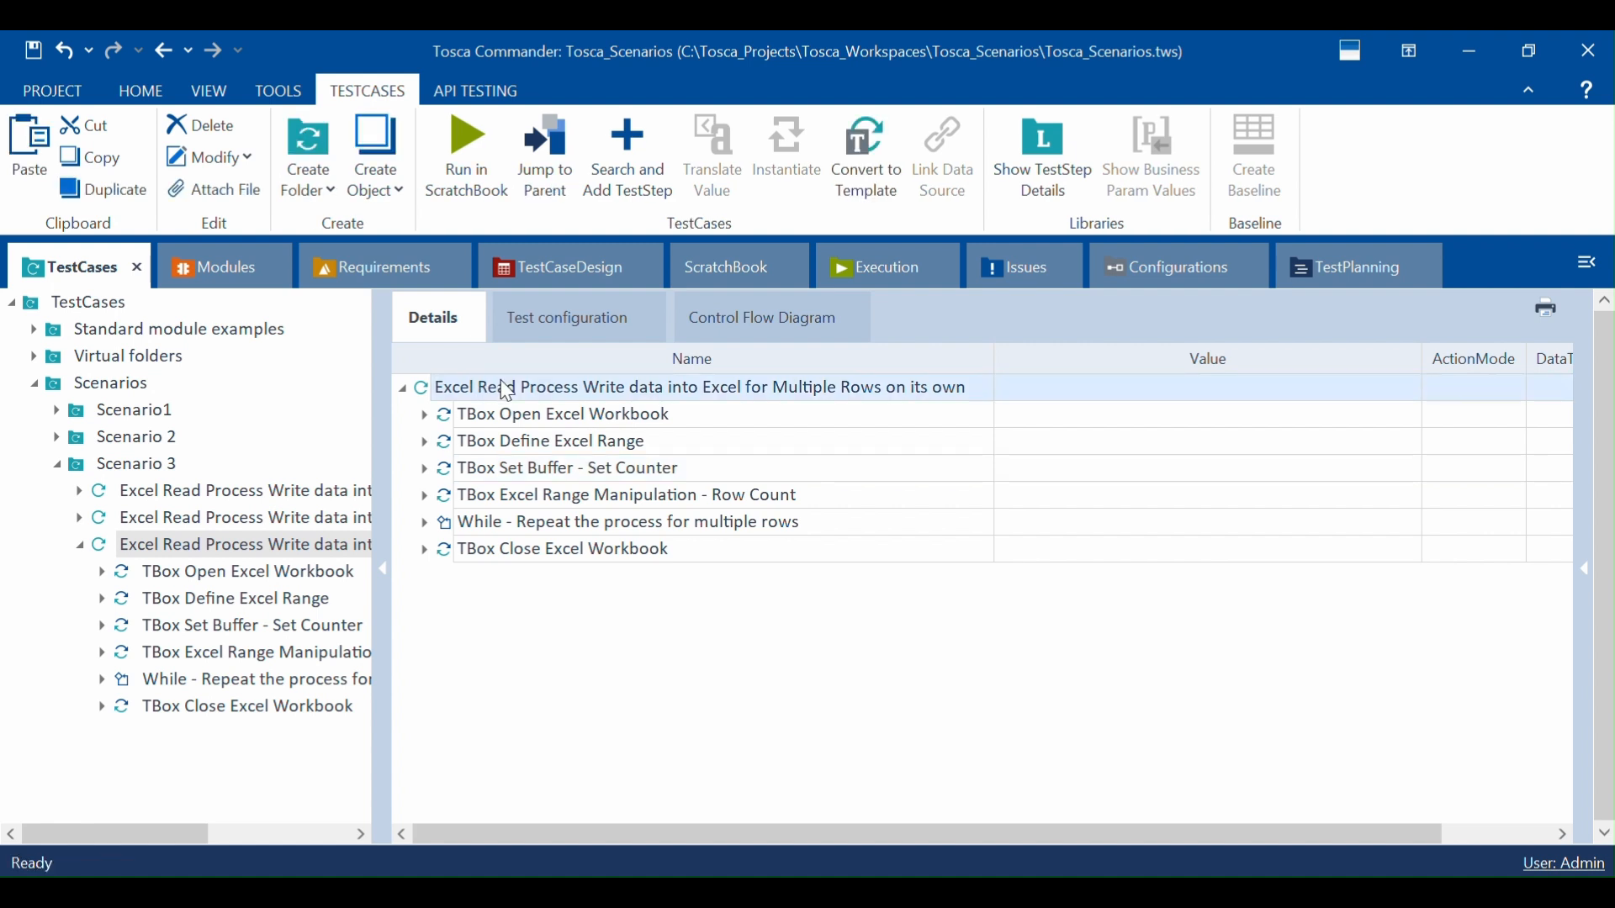
# Step: Run the test case in ScratchBook and inspect the $lastContentRow log entry of the TBox Excel Range Manipulation - Row Count step
pyautogui.rightClick(506, 388)
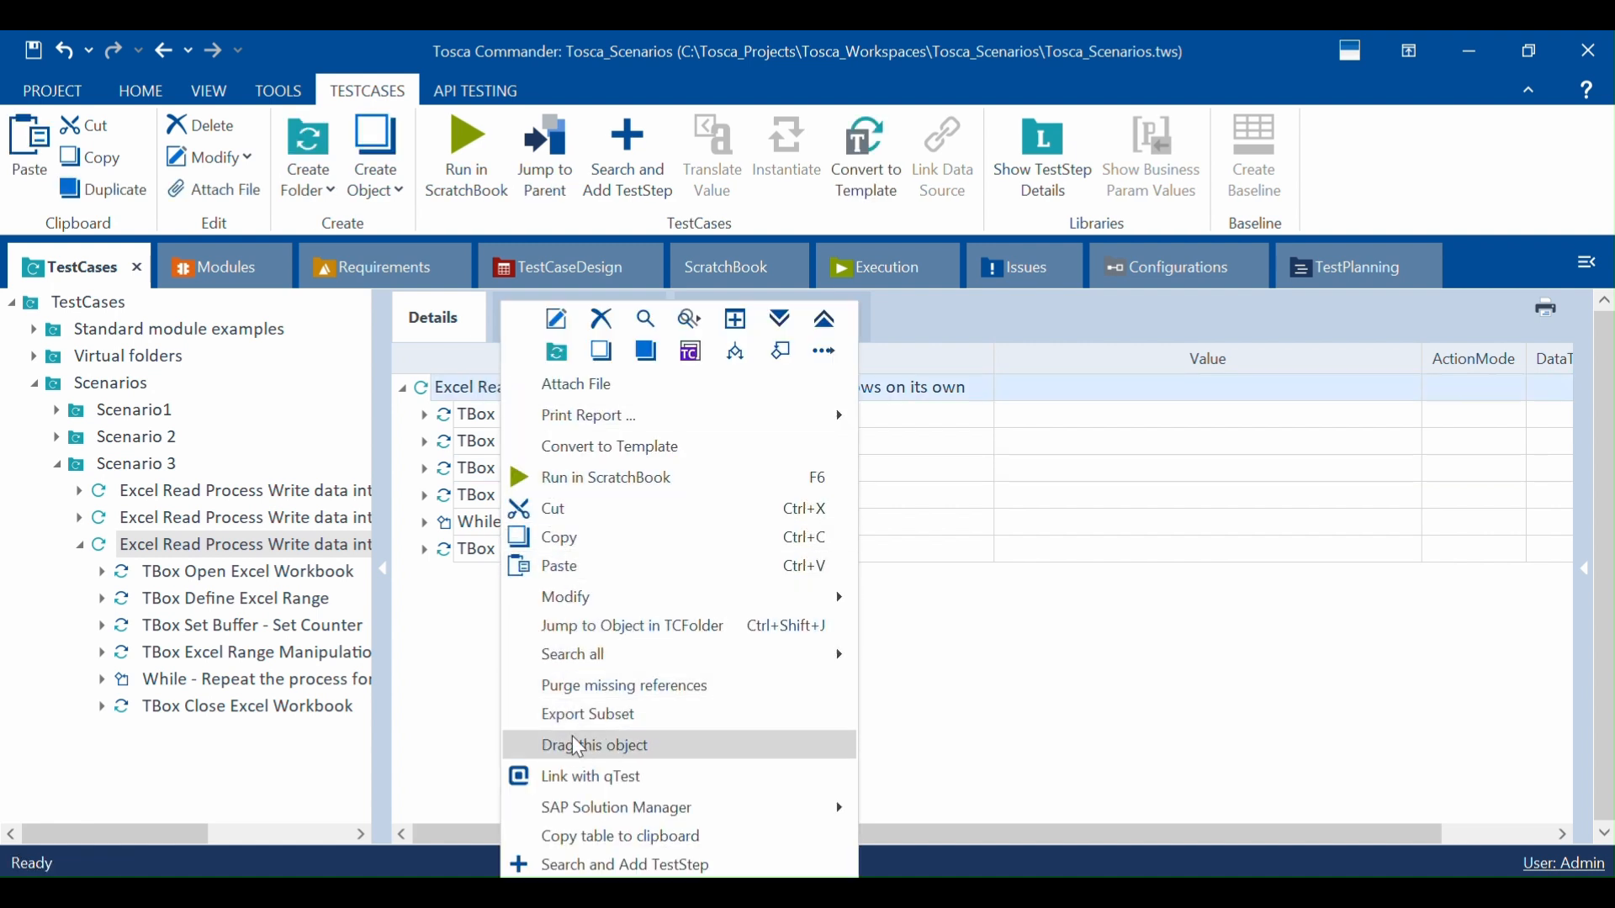
pyautogui.click(613, 478)
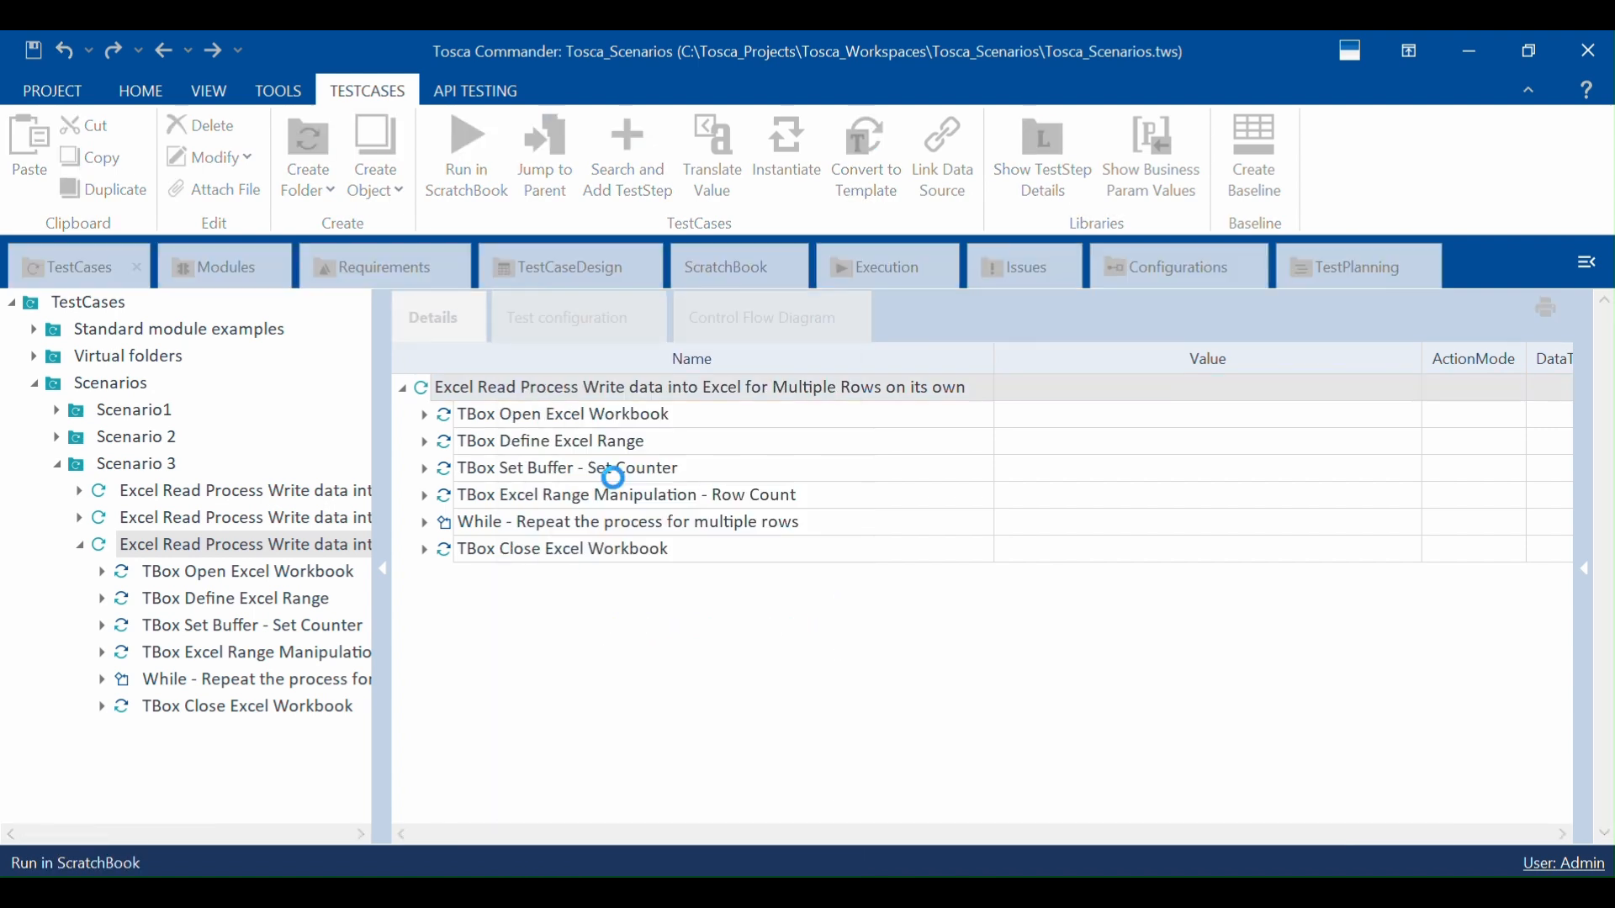
pyautogui.hotkey('alt', 'Tab')
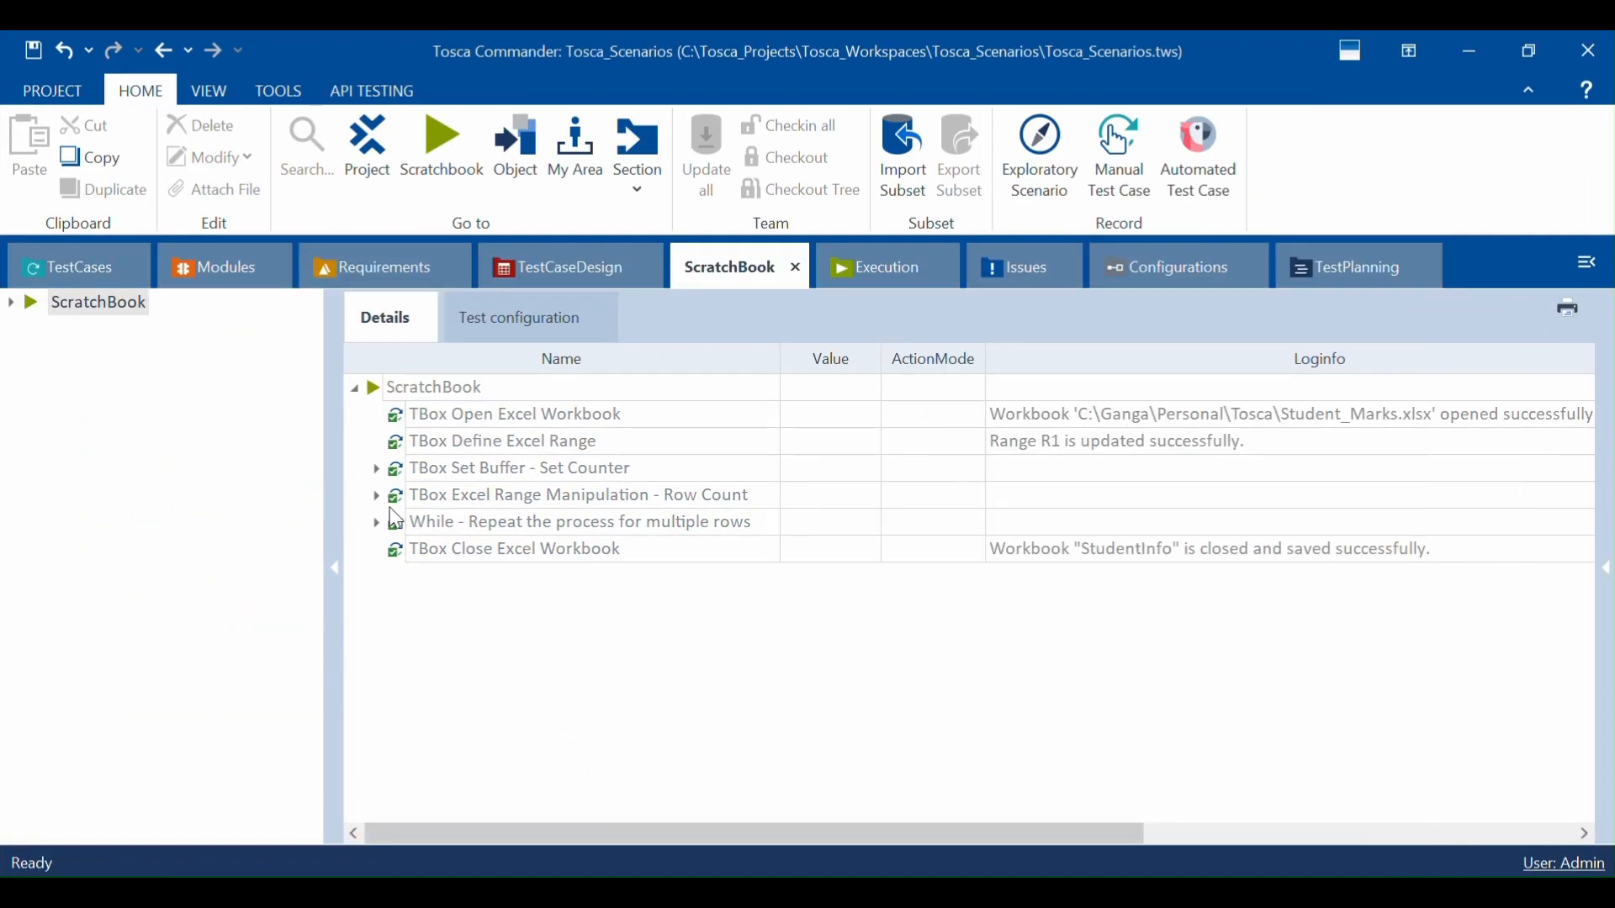
pyautogui.click(376, 495)
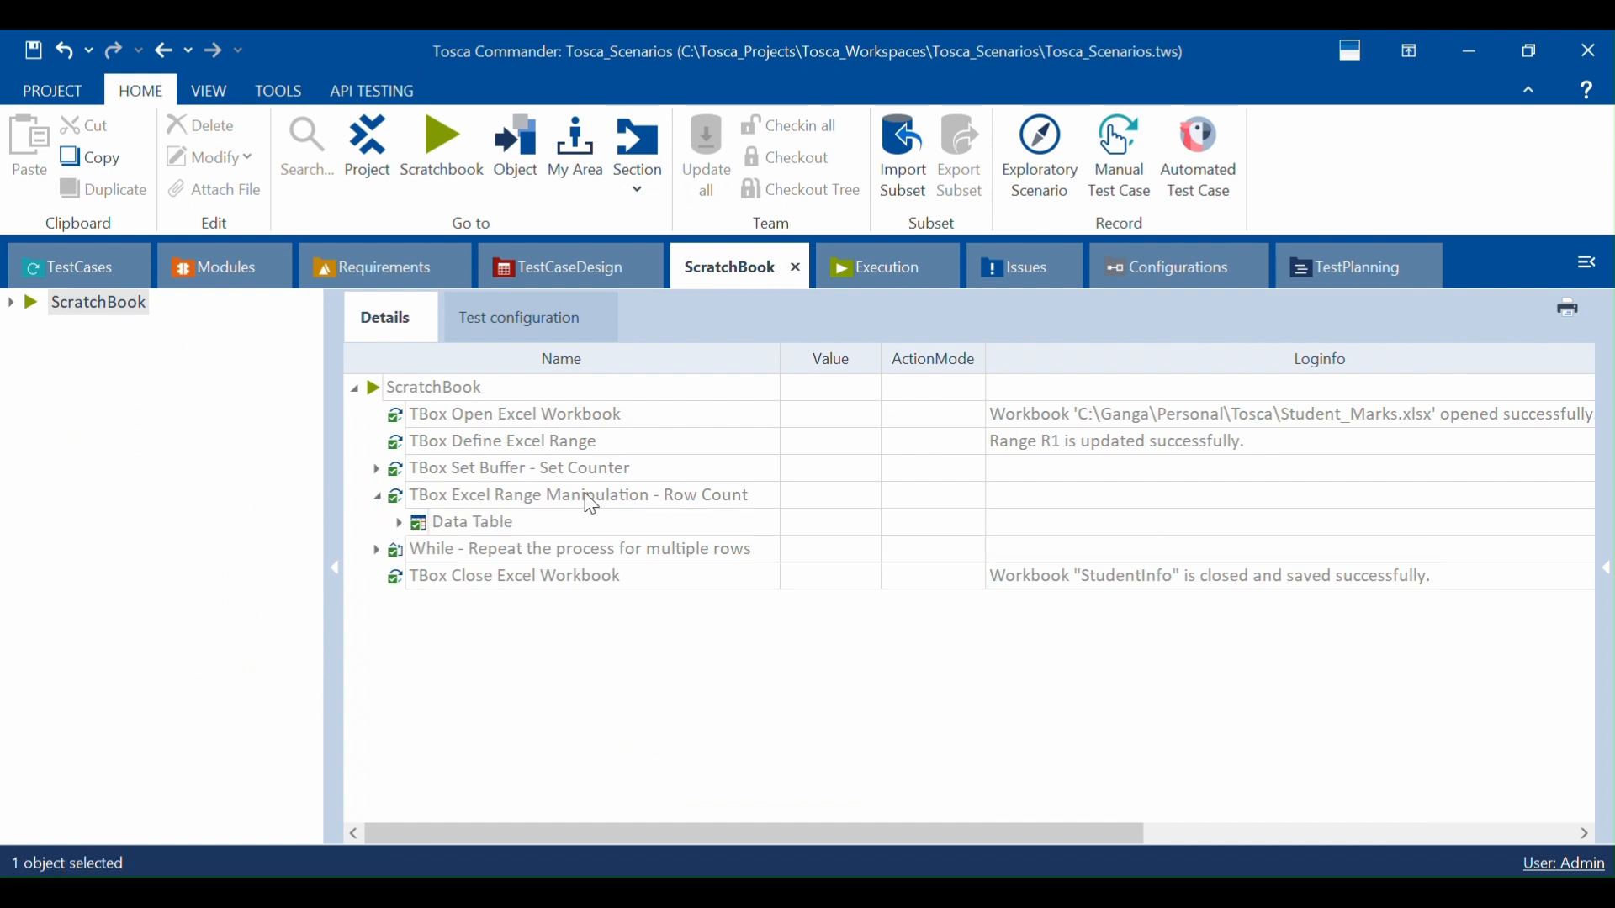
pyautogui.click(400, 523)
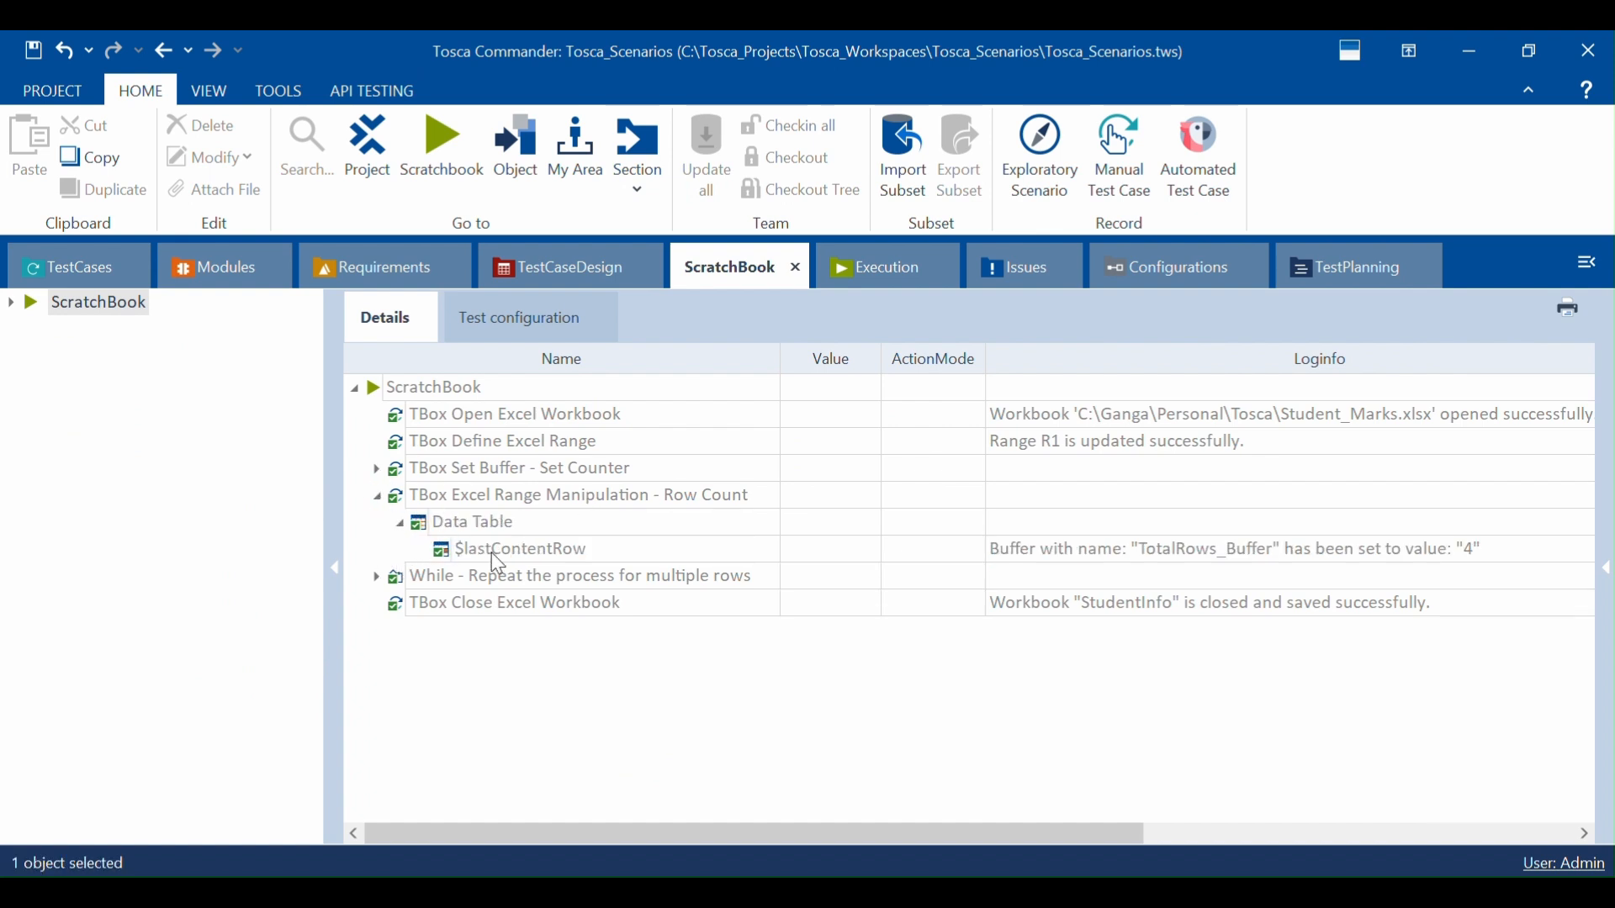
pyautogui.click(1115, 557)
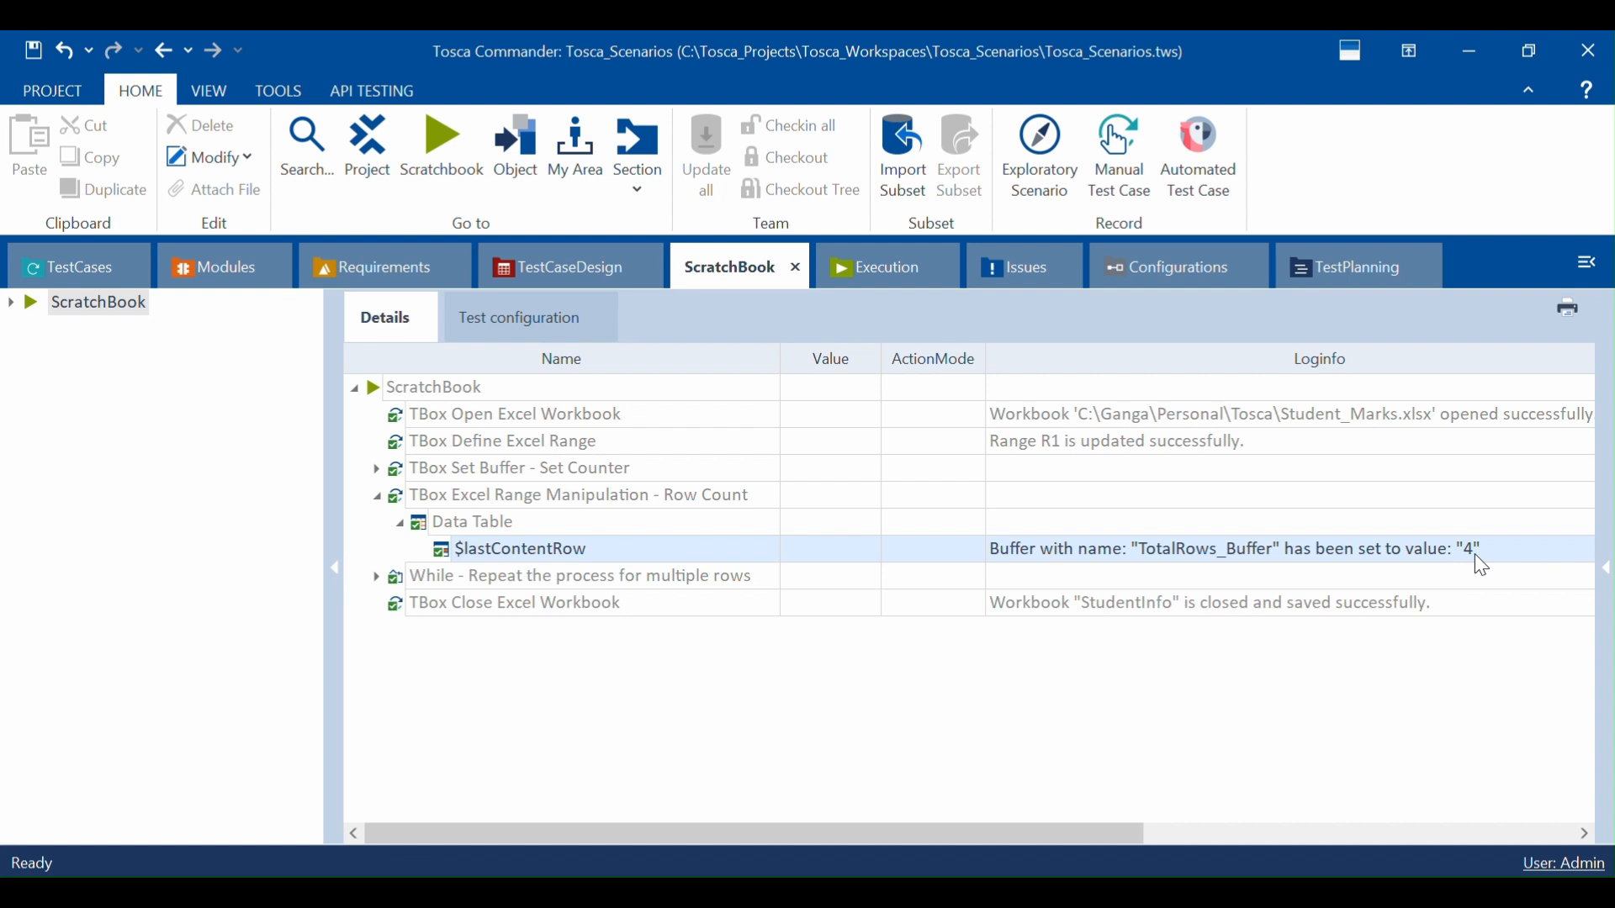
pyautogui.click(491, 527)
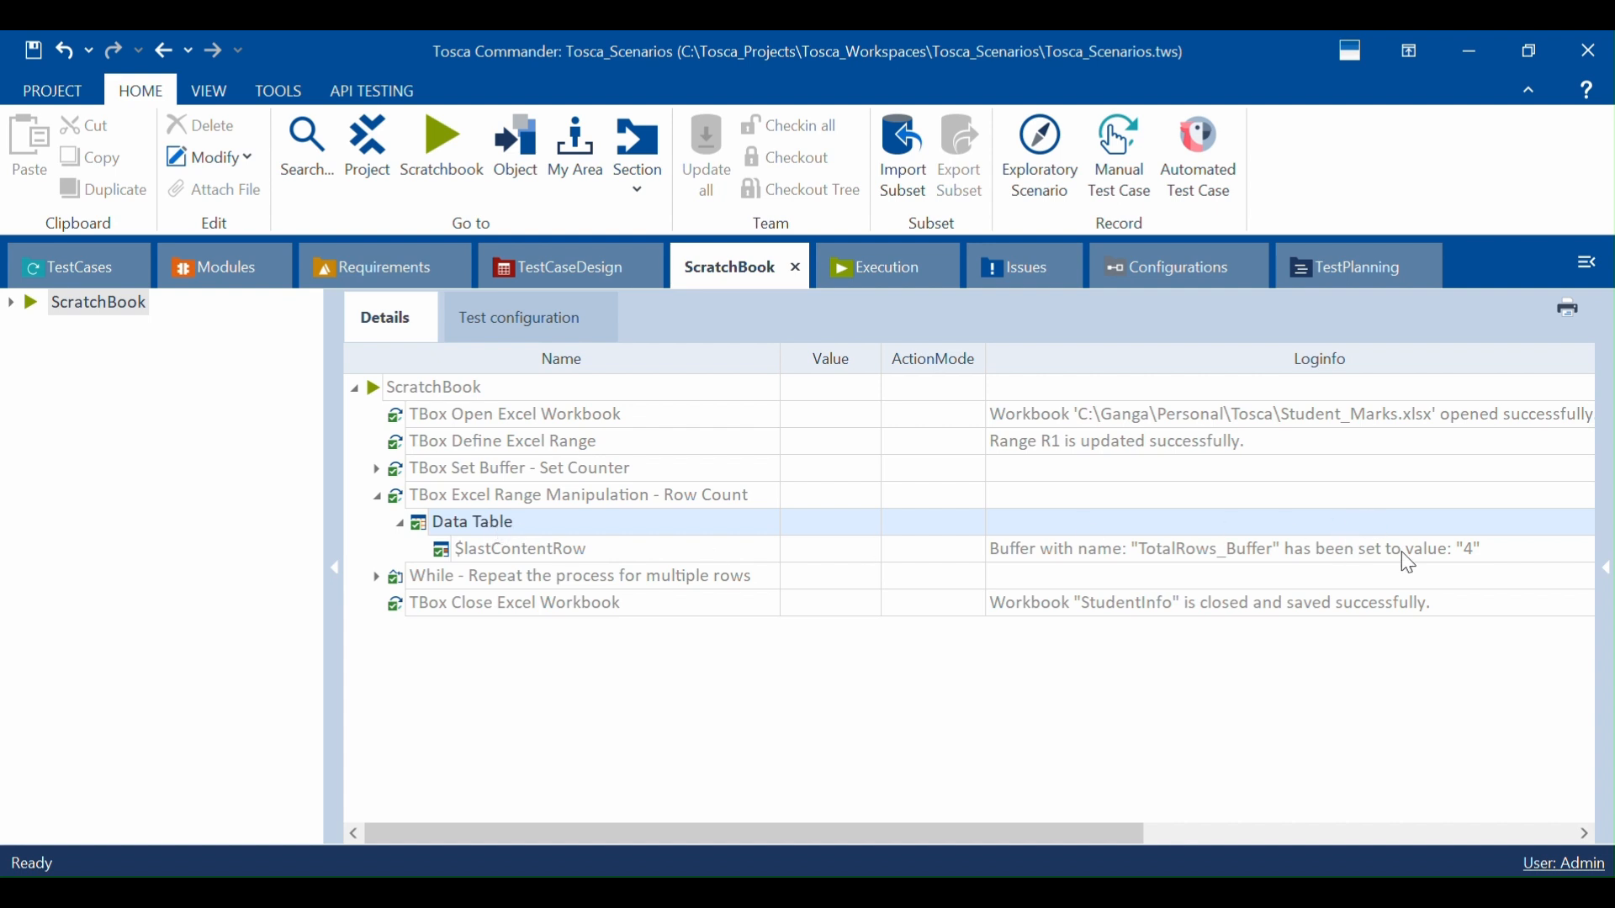
# Step: Examine the While loop's repetitions and the condition evaluated in Repetition 1, and check Exam_Status cell D5 in the Student_Marks workbook in Excel
pyautogui.click(376, 577)
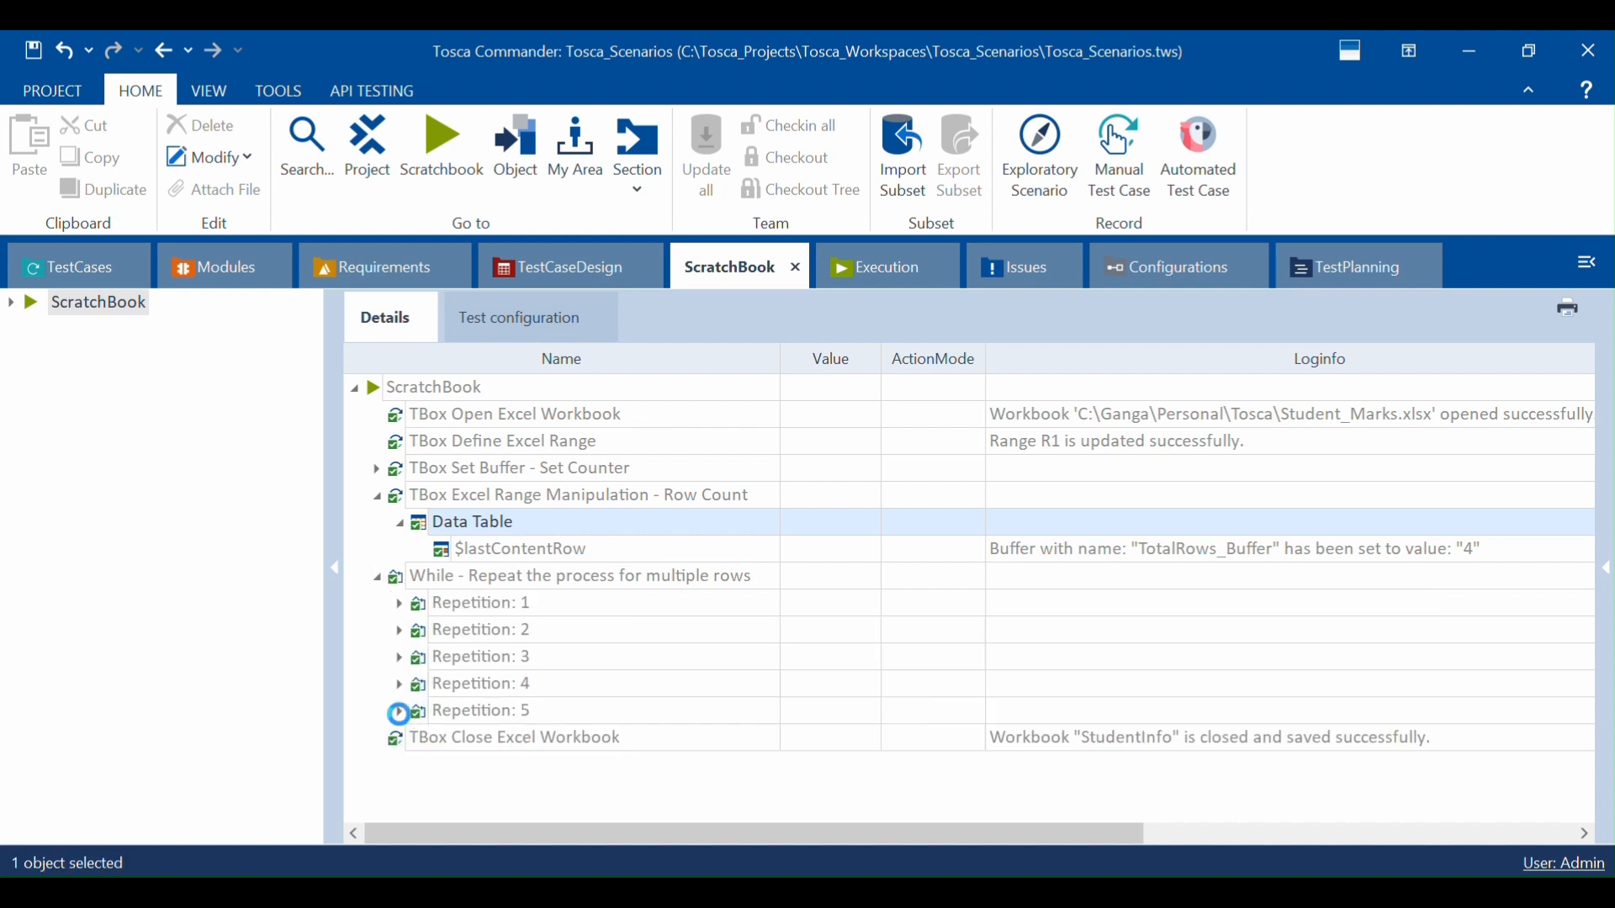
pyautogui.click(425, 741)
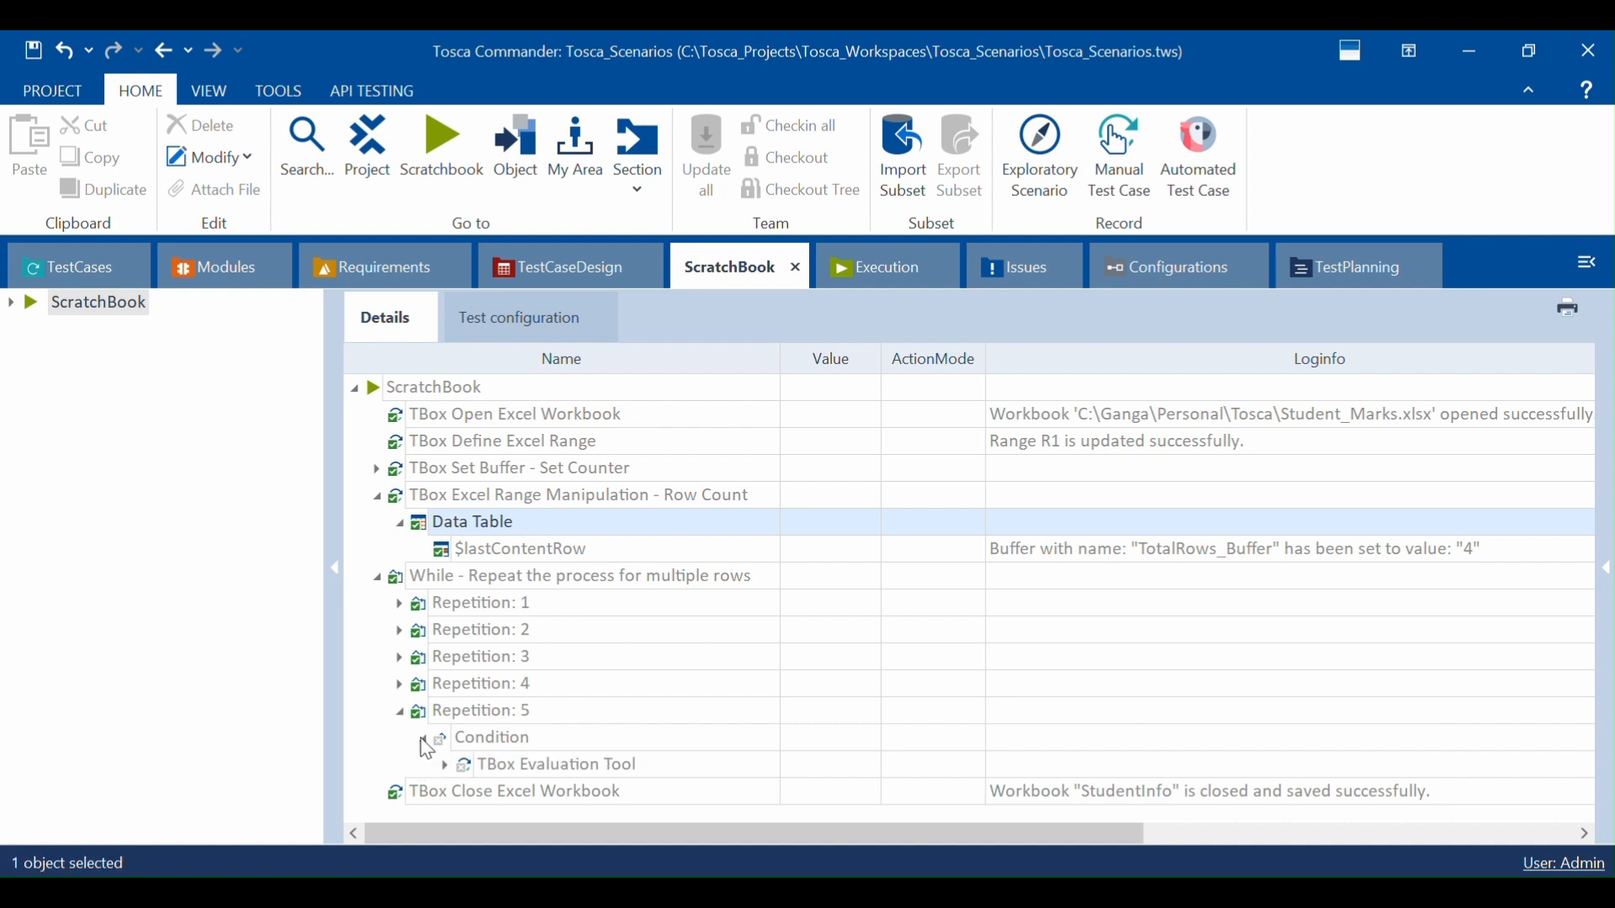
pyautogui.click(399, 605)
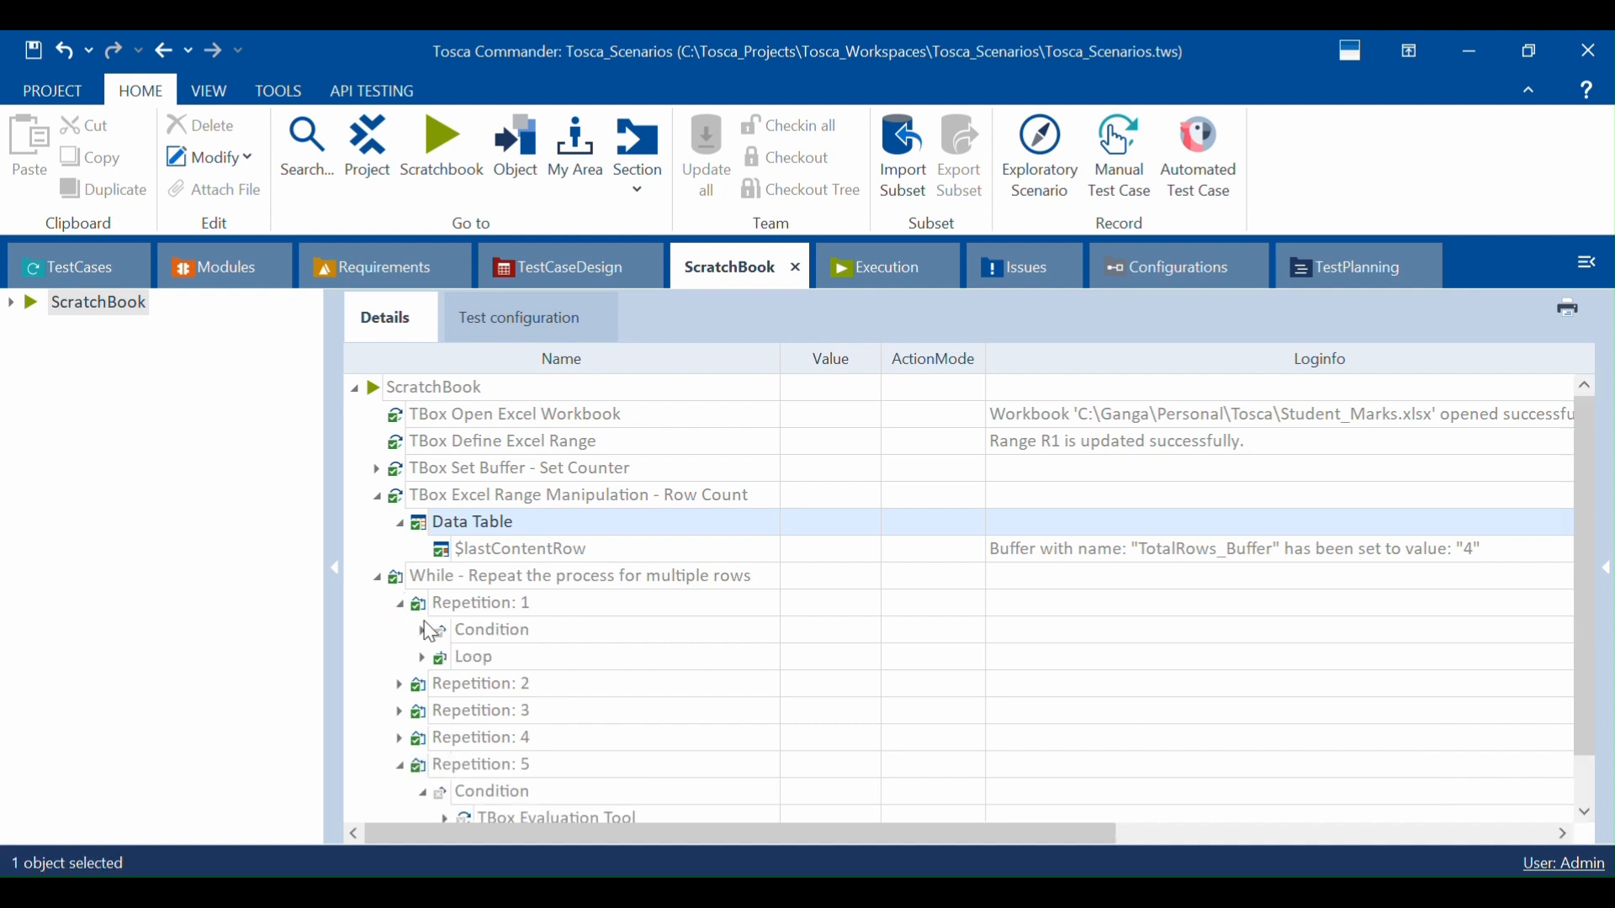
pyautogui.click(424, 630)
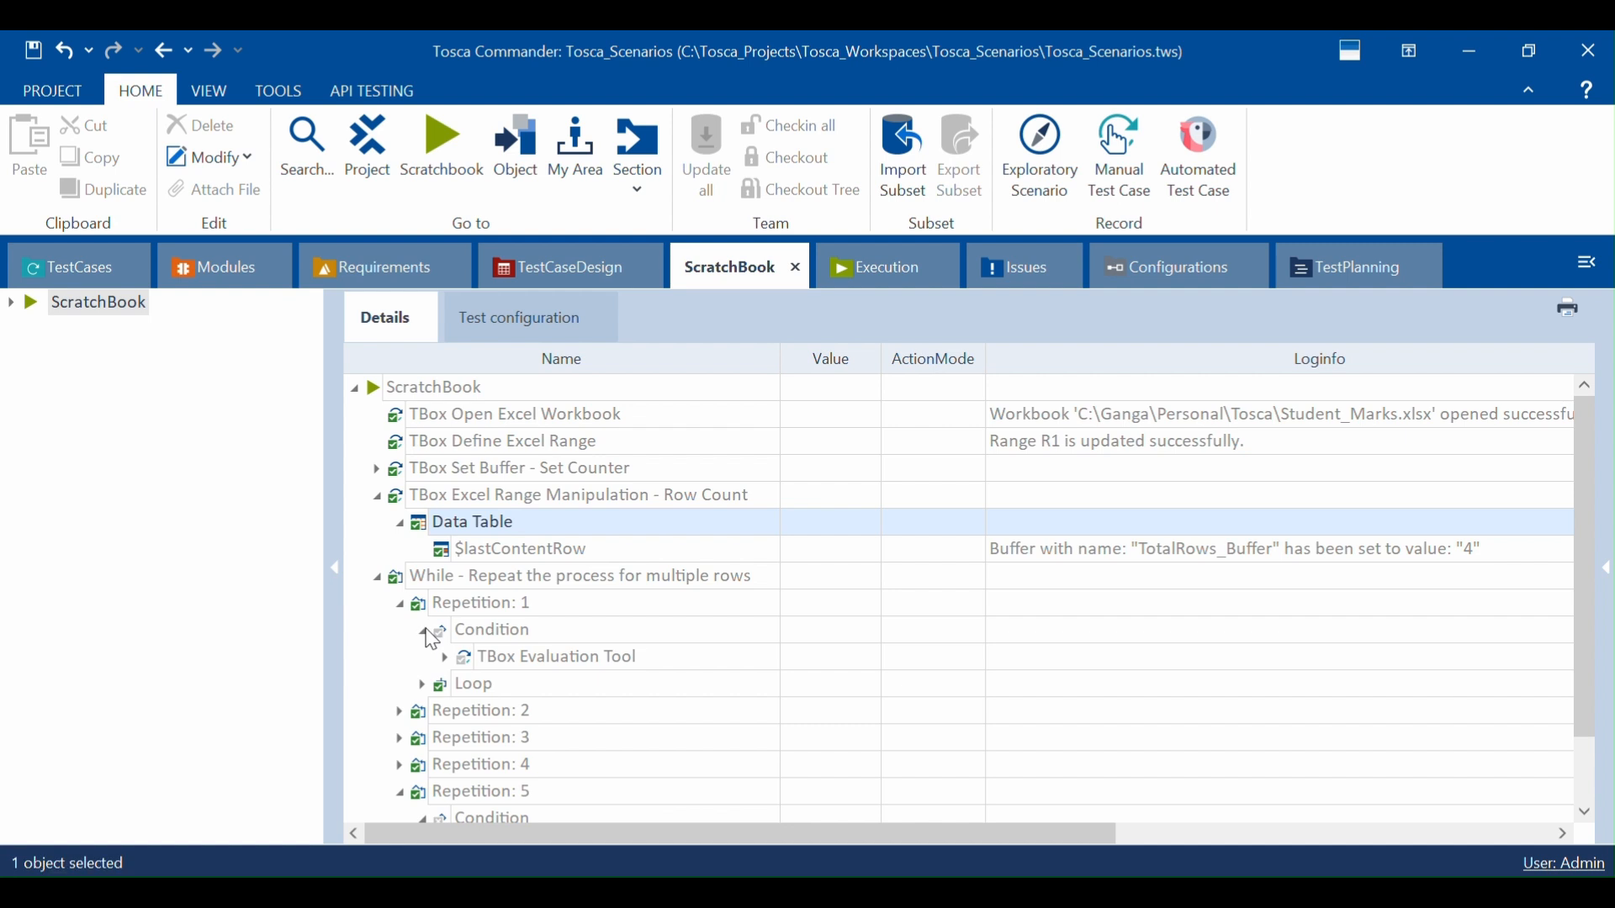
pyautogui.click(445, 658)
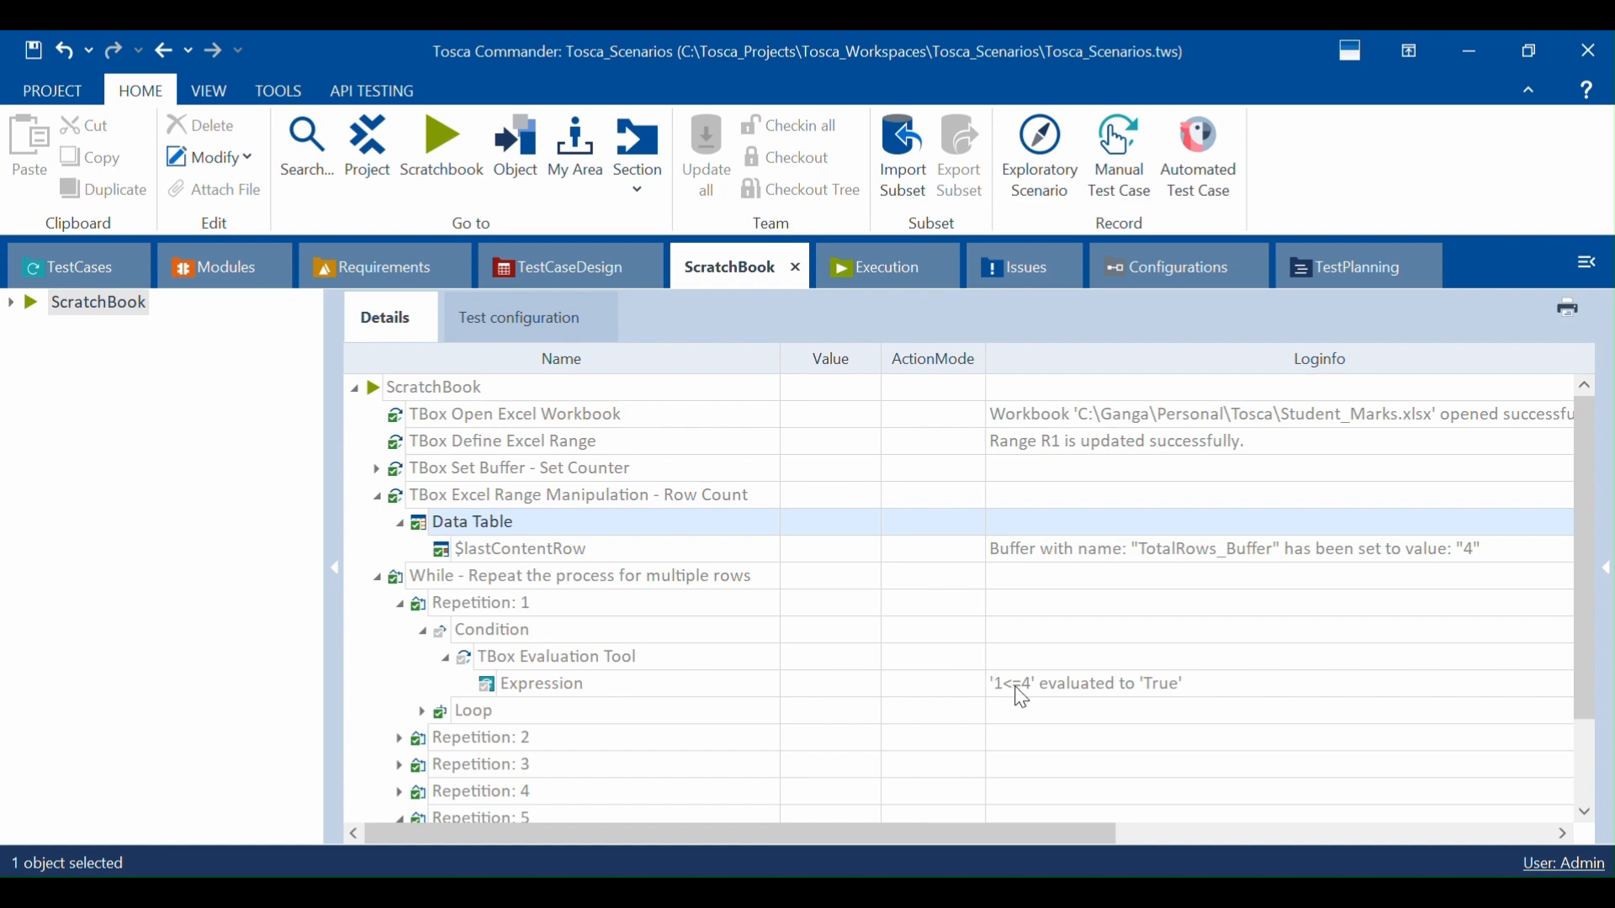
pyautogui.scroll(-2, 1022, 698)
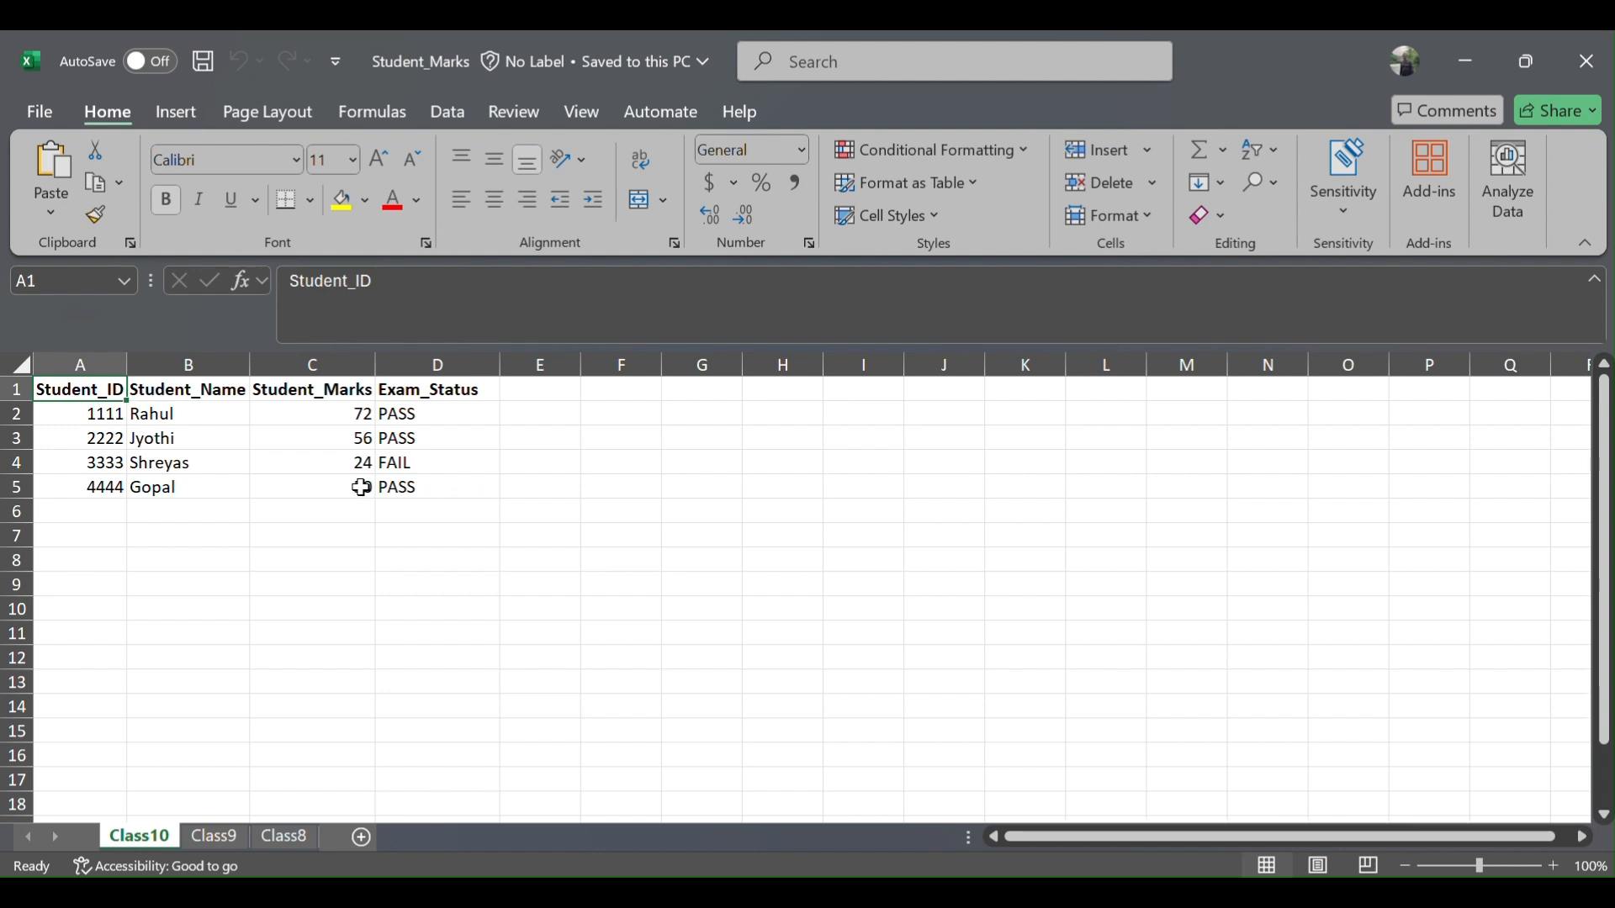
pyautogui.click(397, 490)
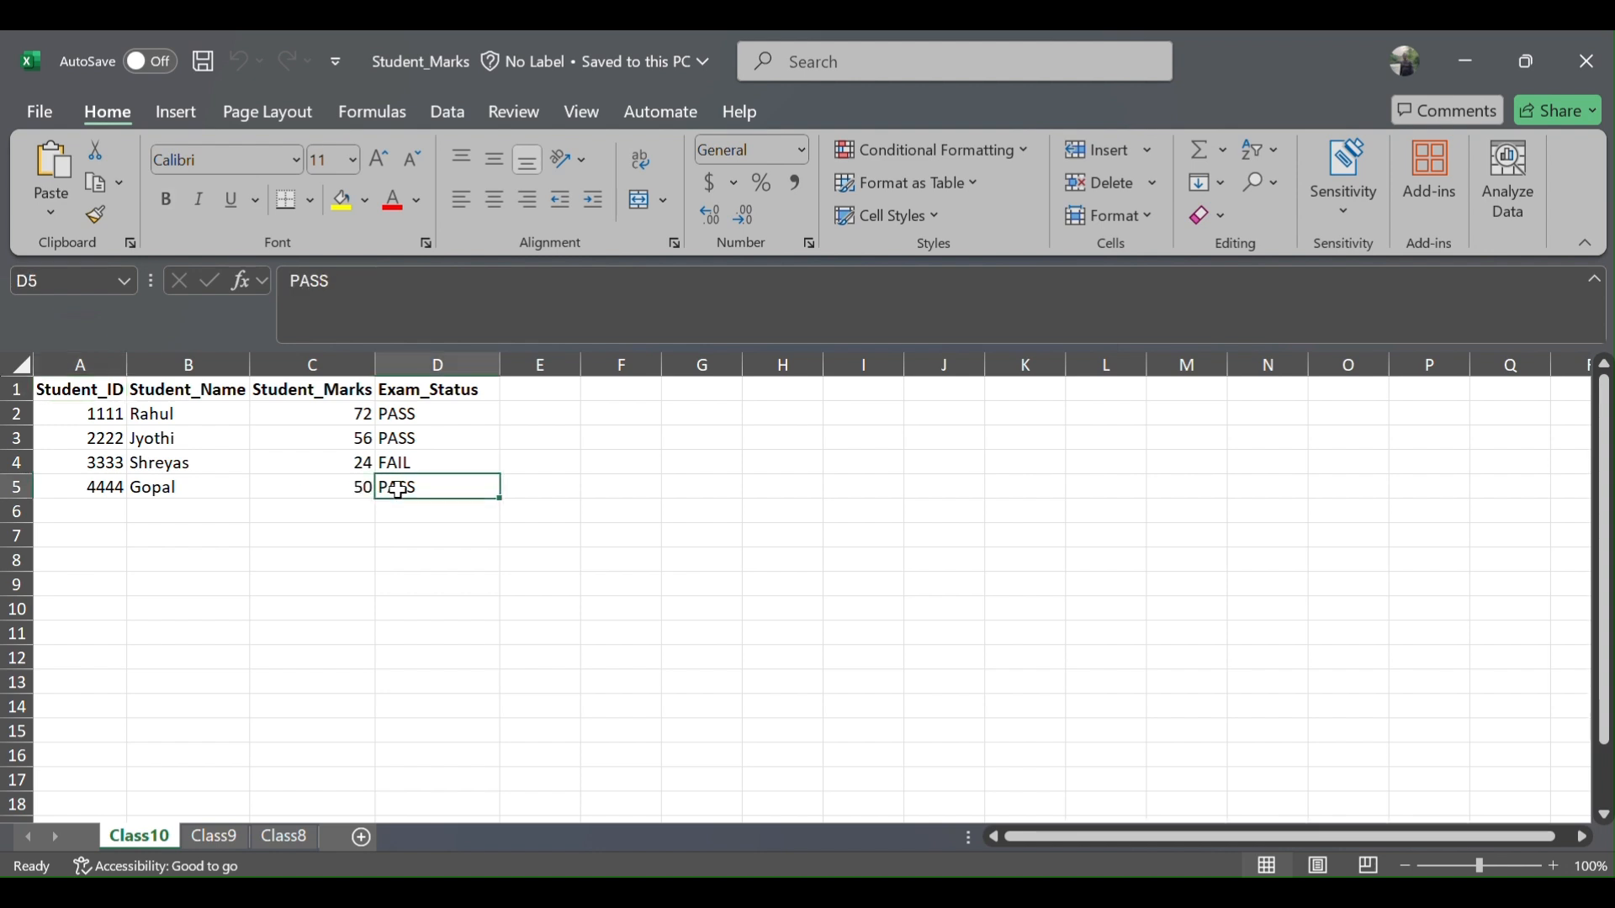
pyautogui.hotkey('ctrl', 'Home')
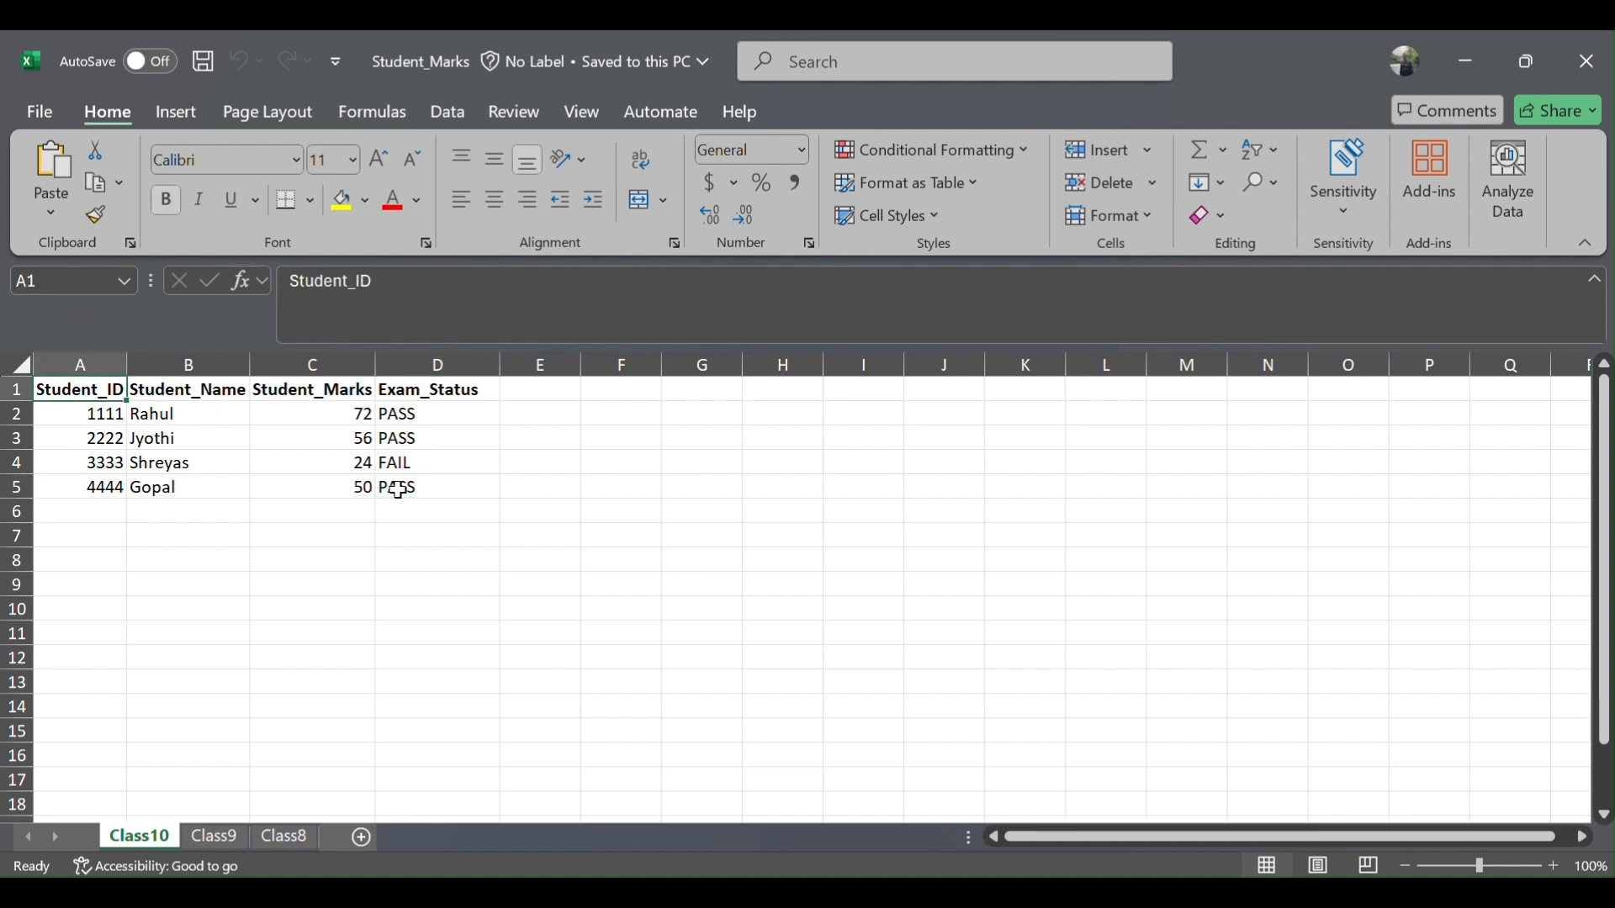
# Step: Add a fifth student in row 6 of the Class10 sheet with a student ID, the student's name and marks of 70
pyautogui.click(91, 509)
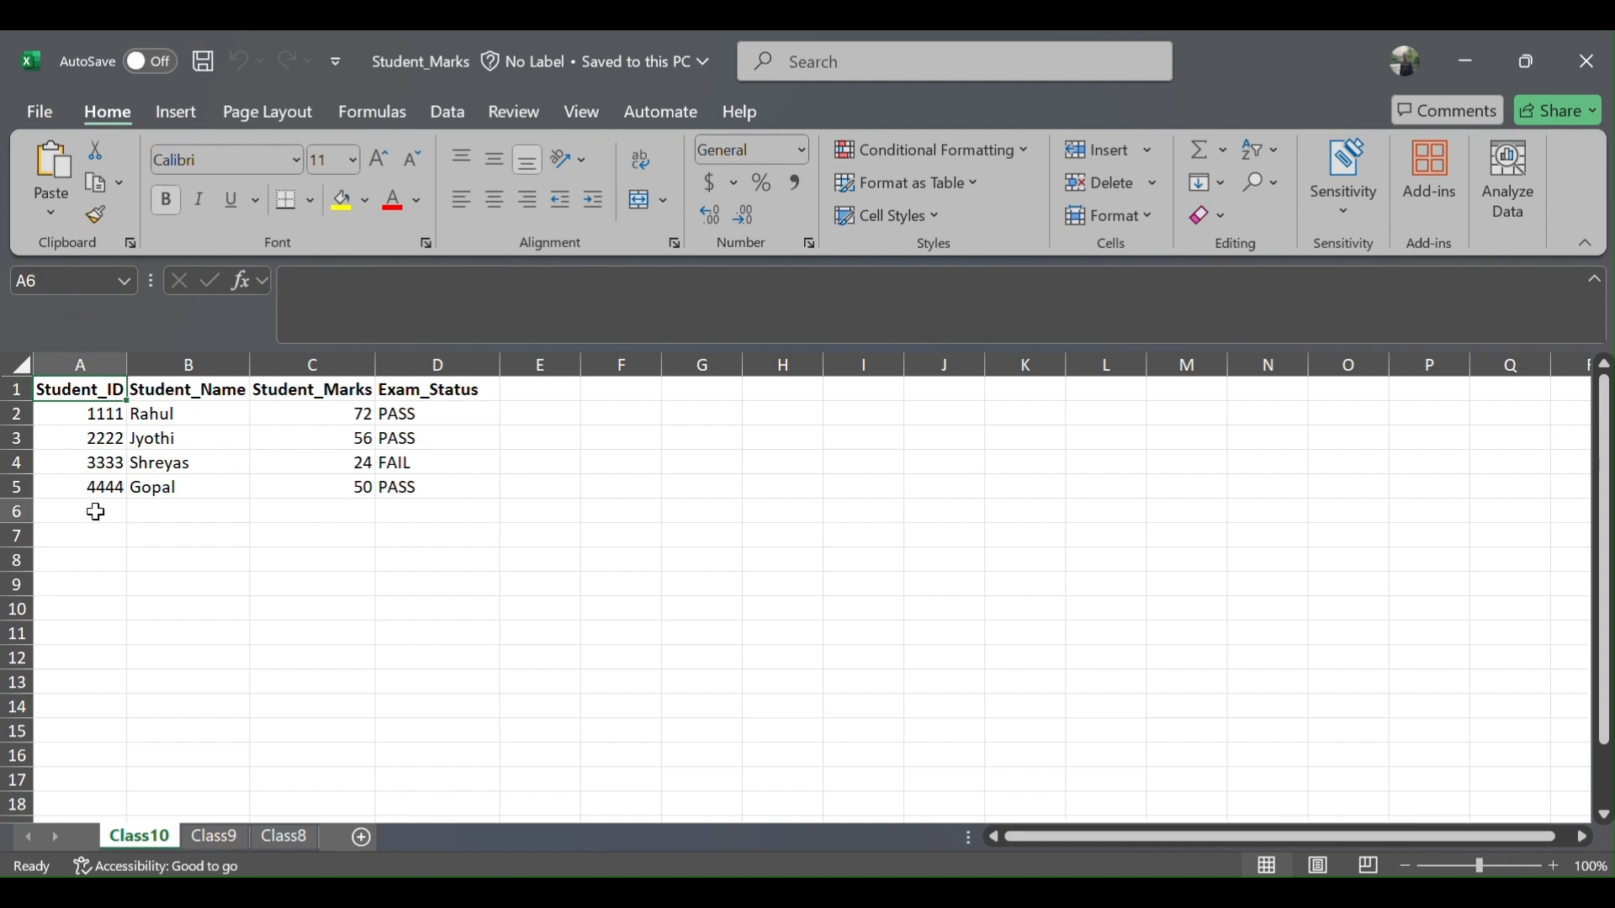
pyautogui.write('5555')
pyautogui.press('Tab')
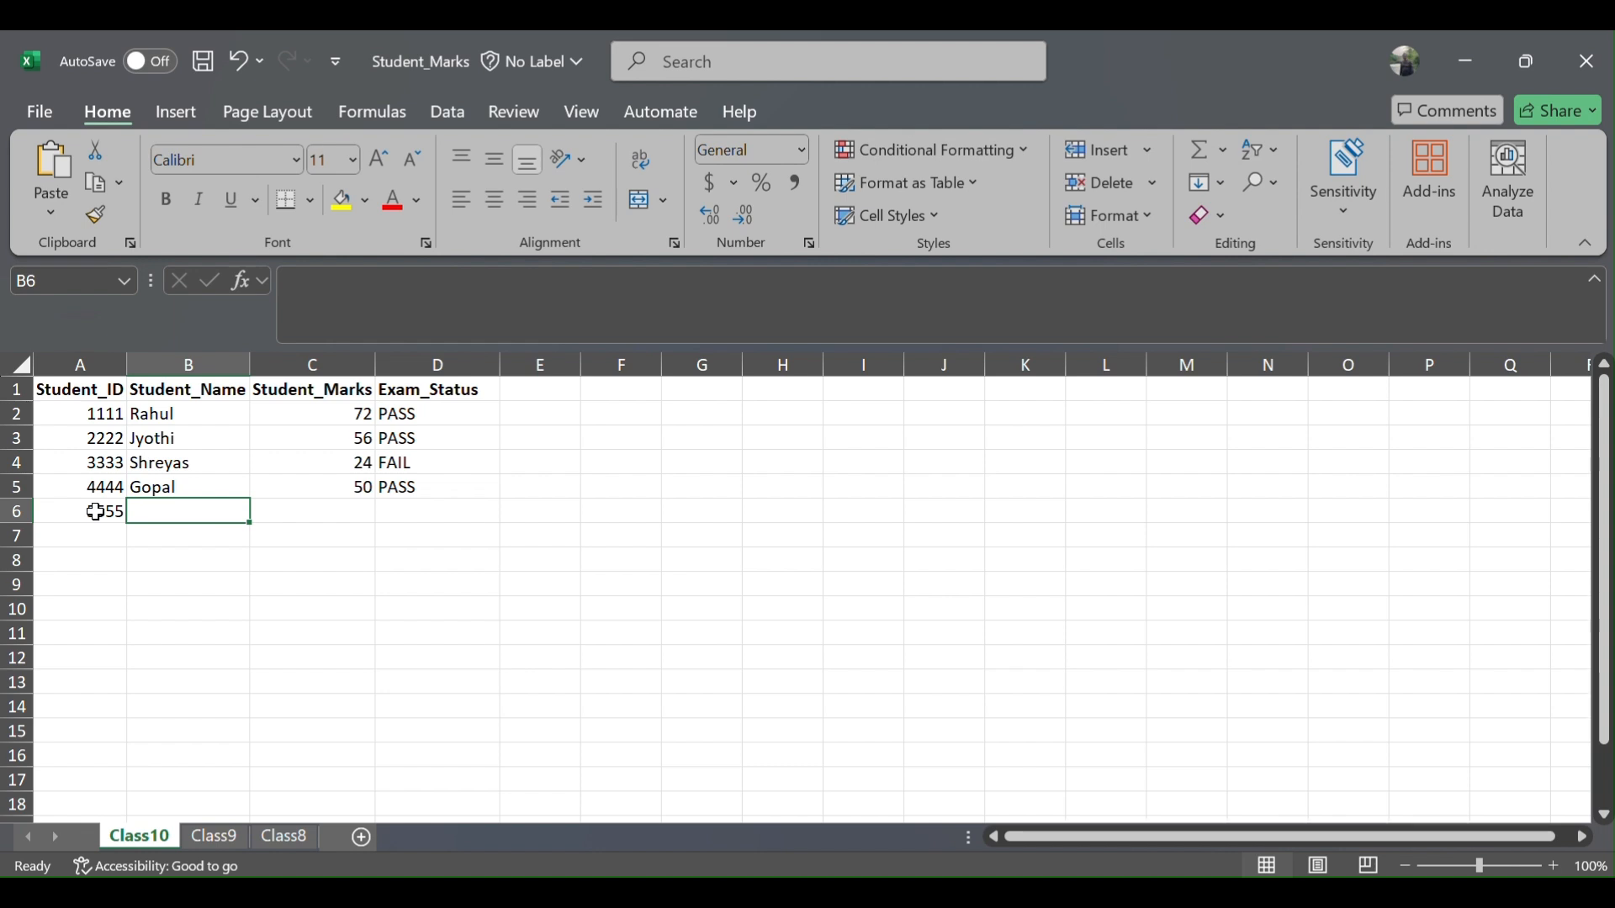
pyautogui.write('Kumari')
pyautogui.press('Tab')
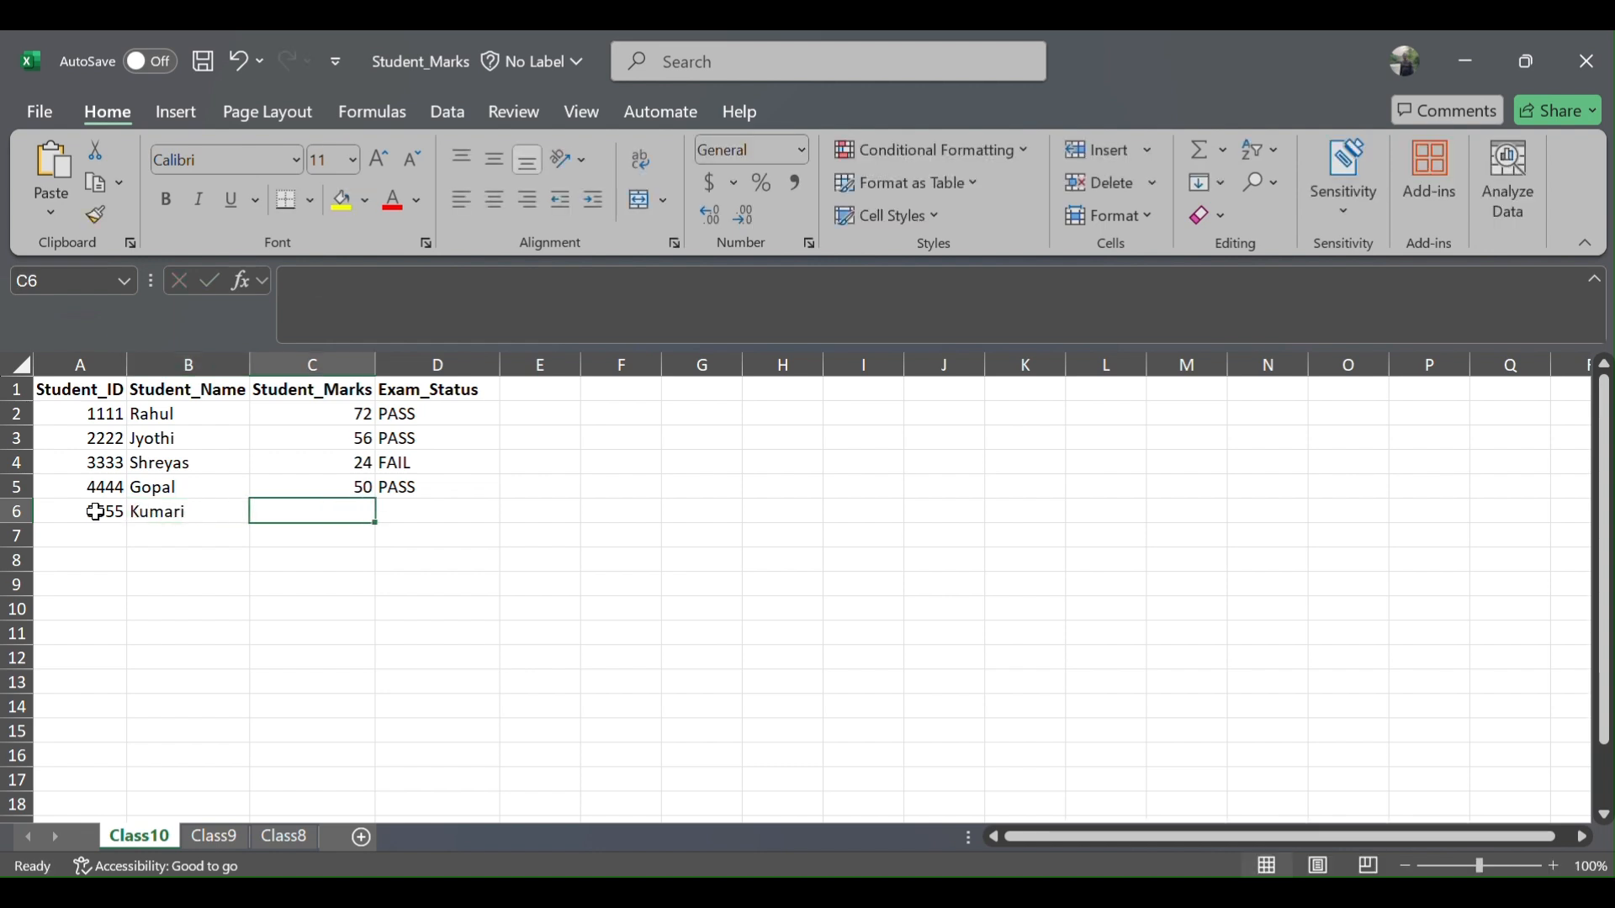
pyautogui.write('70')
pyautogui.press('Tab')
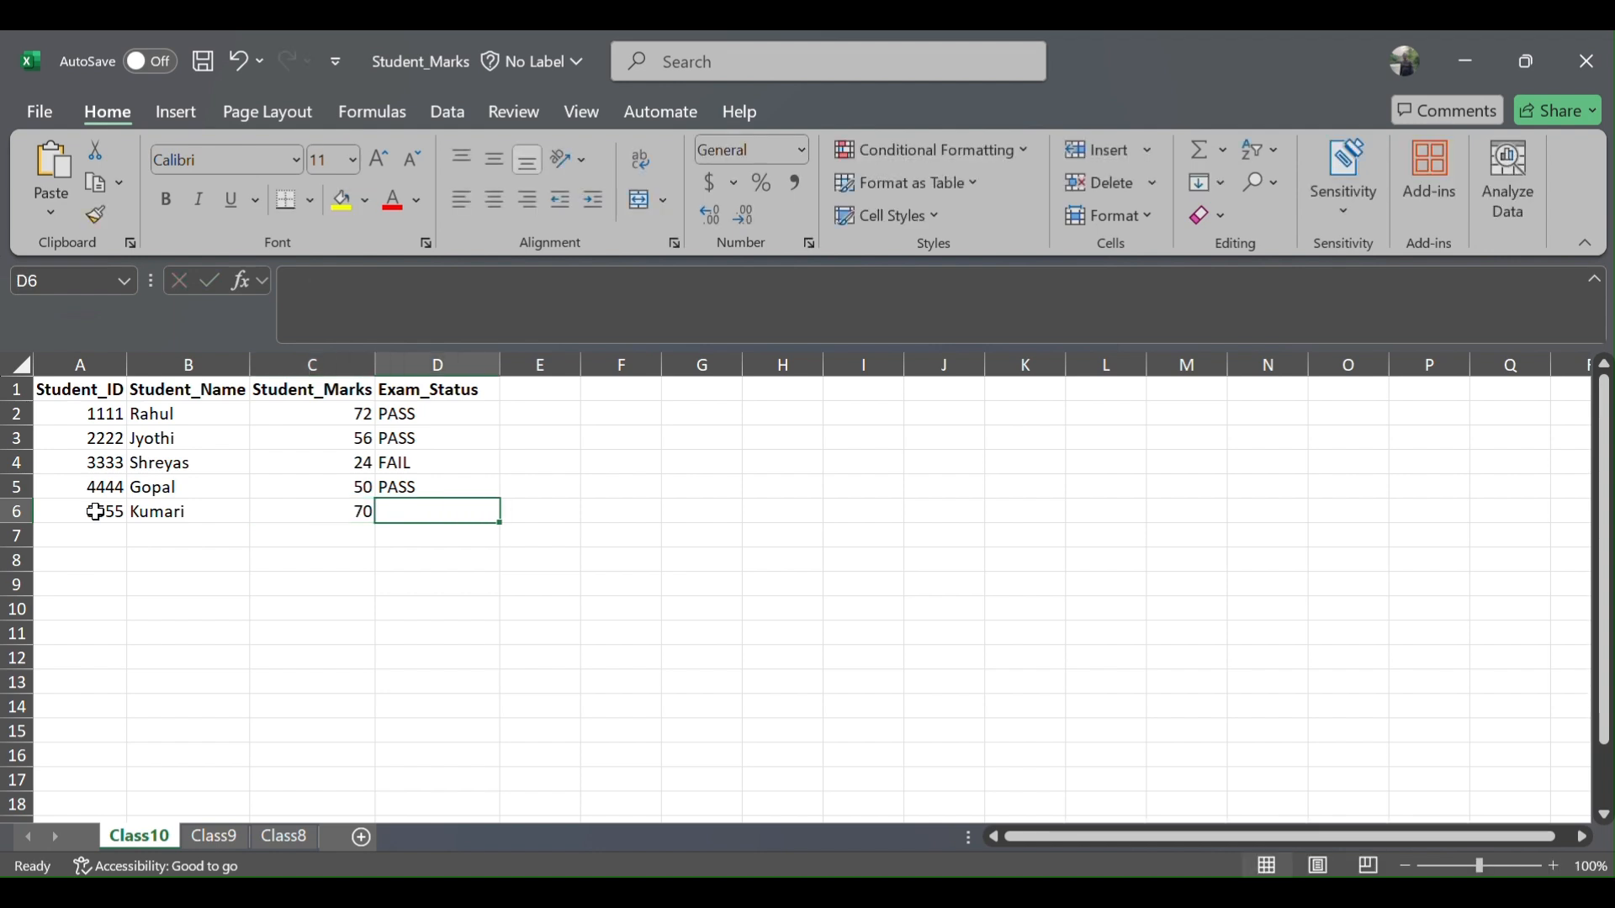
# Step: Add a sixth student in row 7 with a student ID, the student's name and marks of 99
pyautogui.click(70, 536)
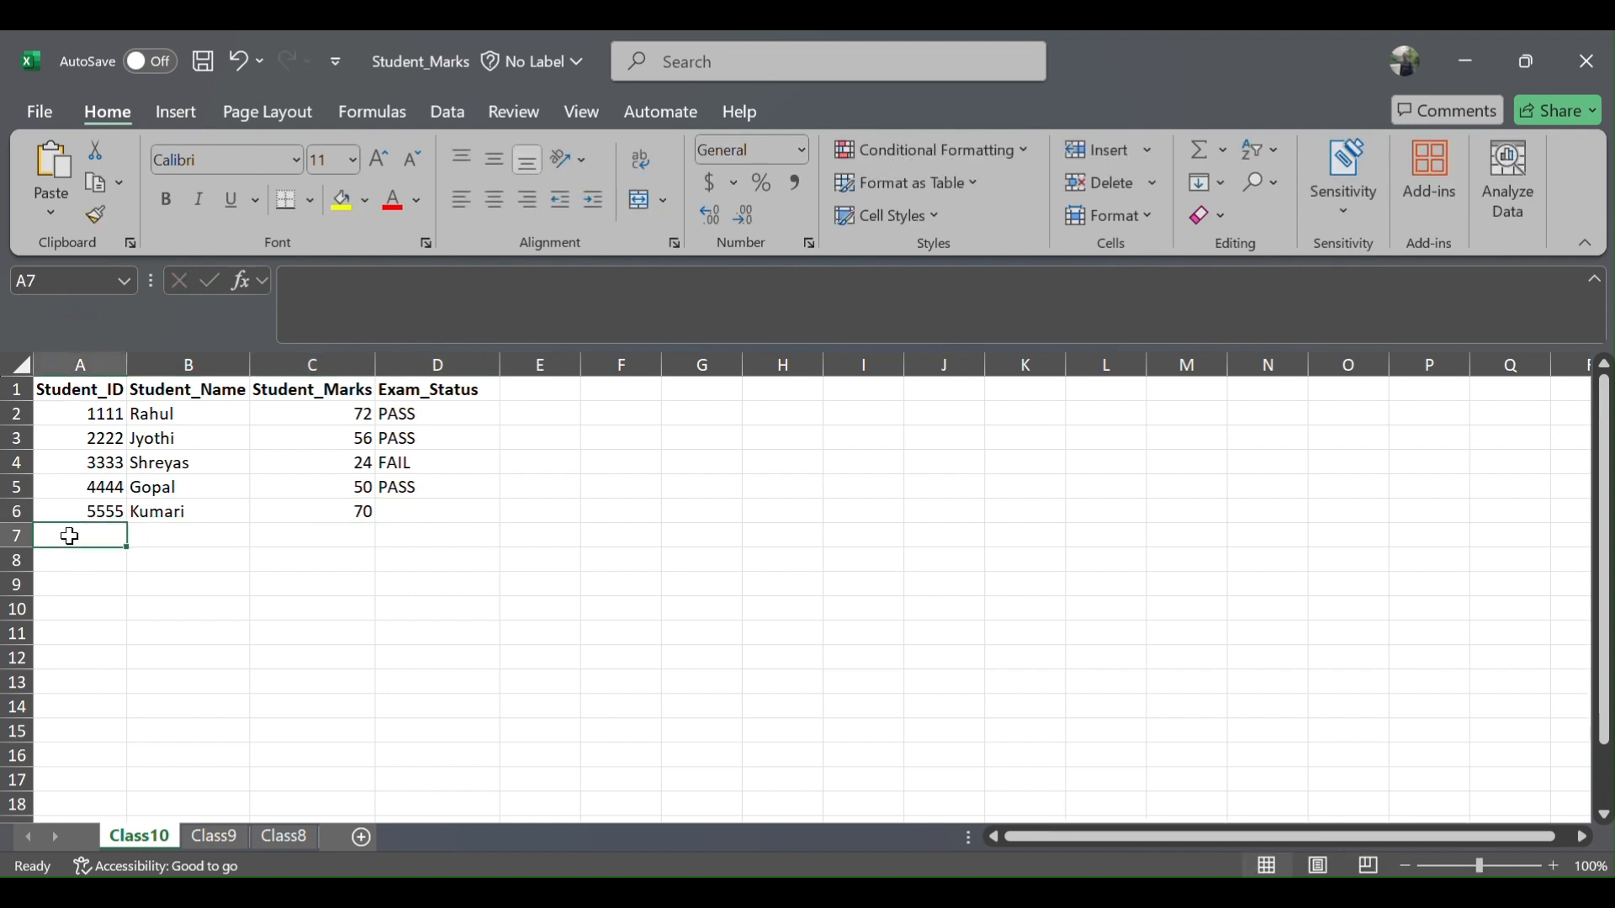
pyautogui.write('6666')
pyautogui.press('Tab')
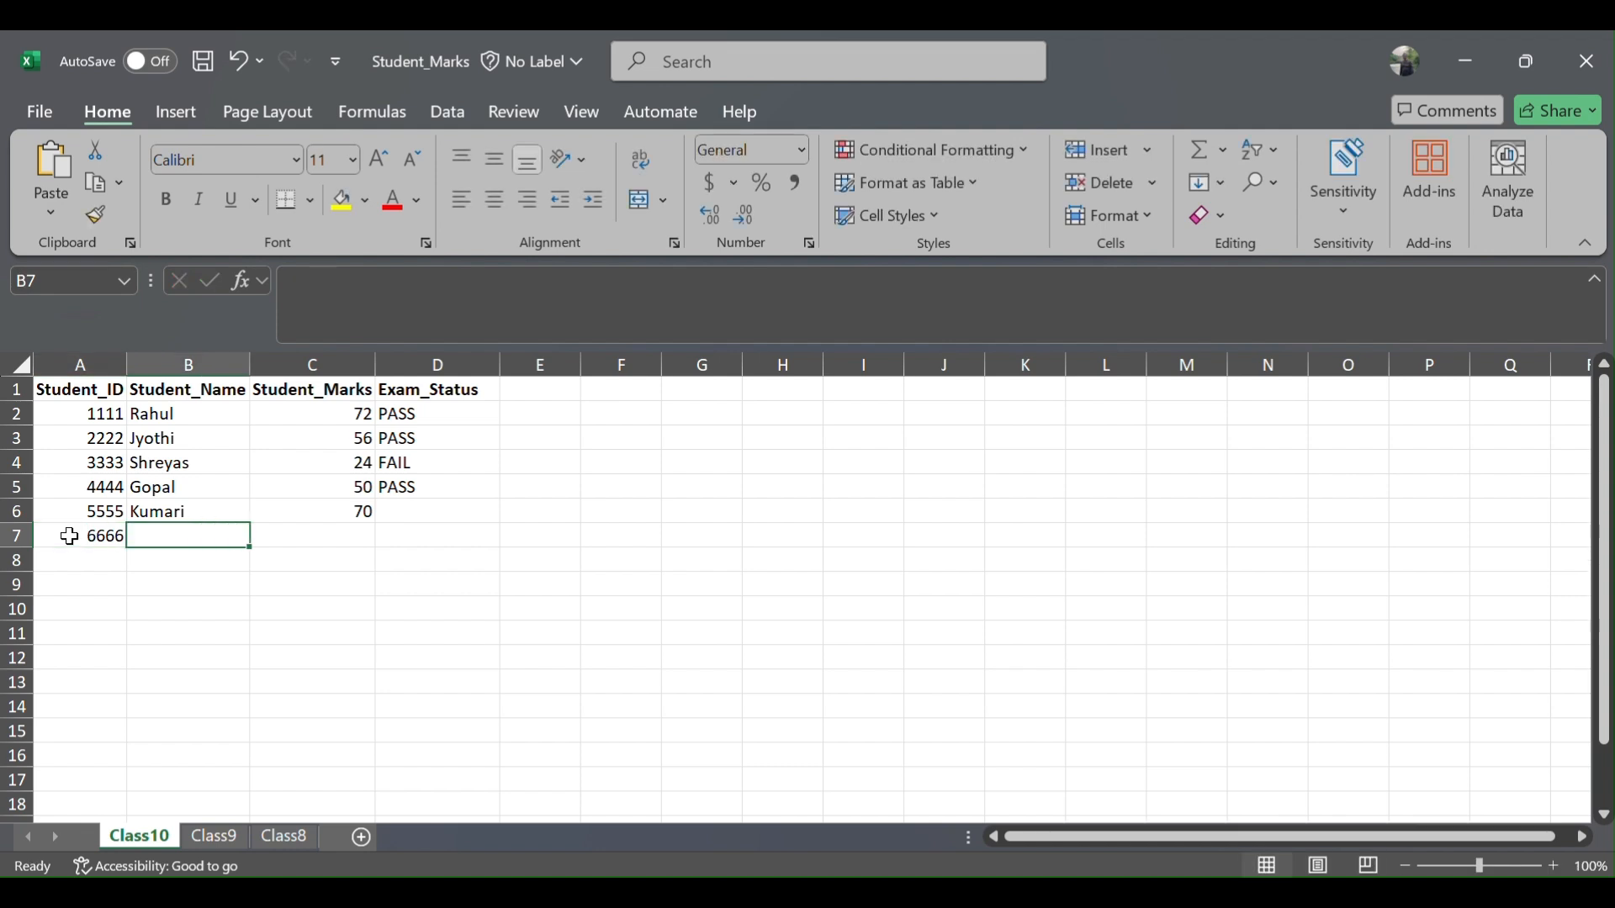
pyautogui.write('Sindhu')
pyautogui.press('Tab')
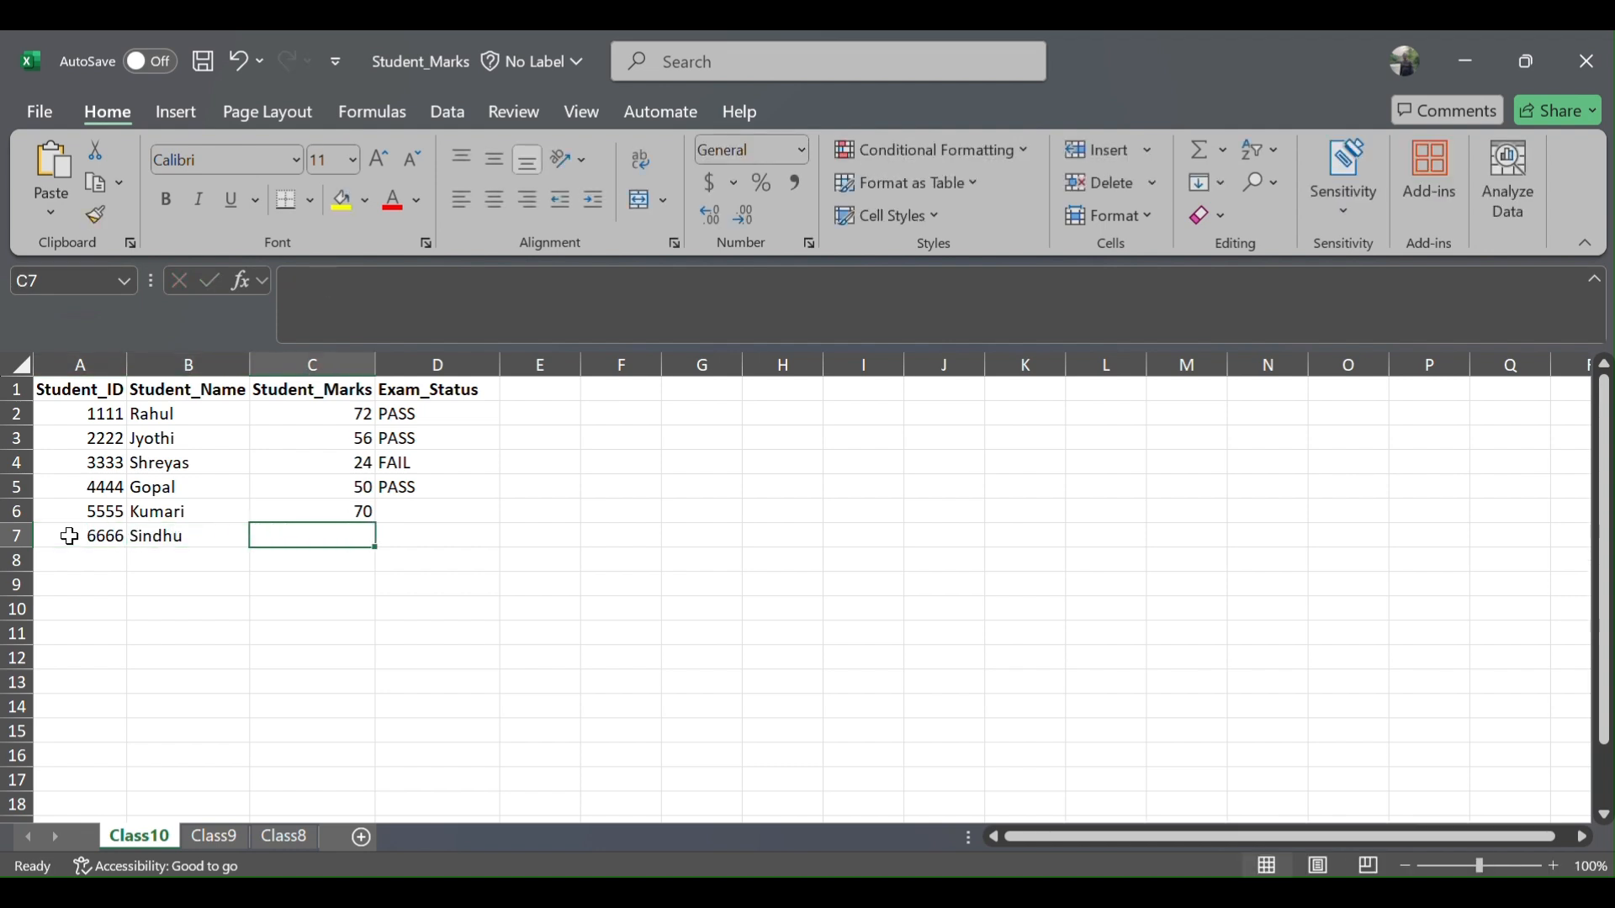
pyautogui.write('99')
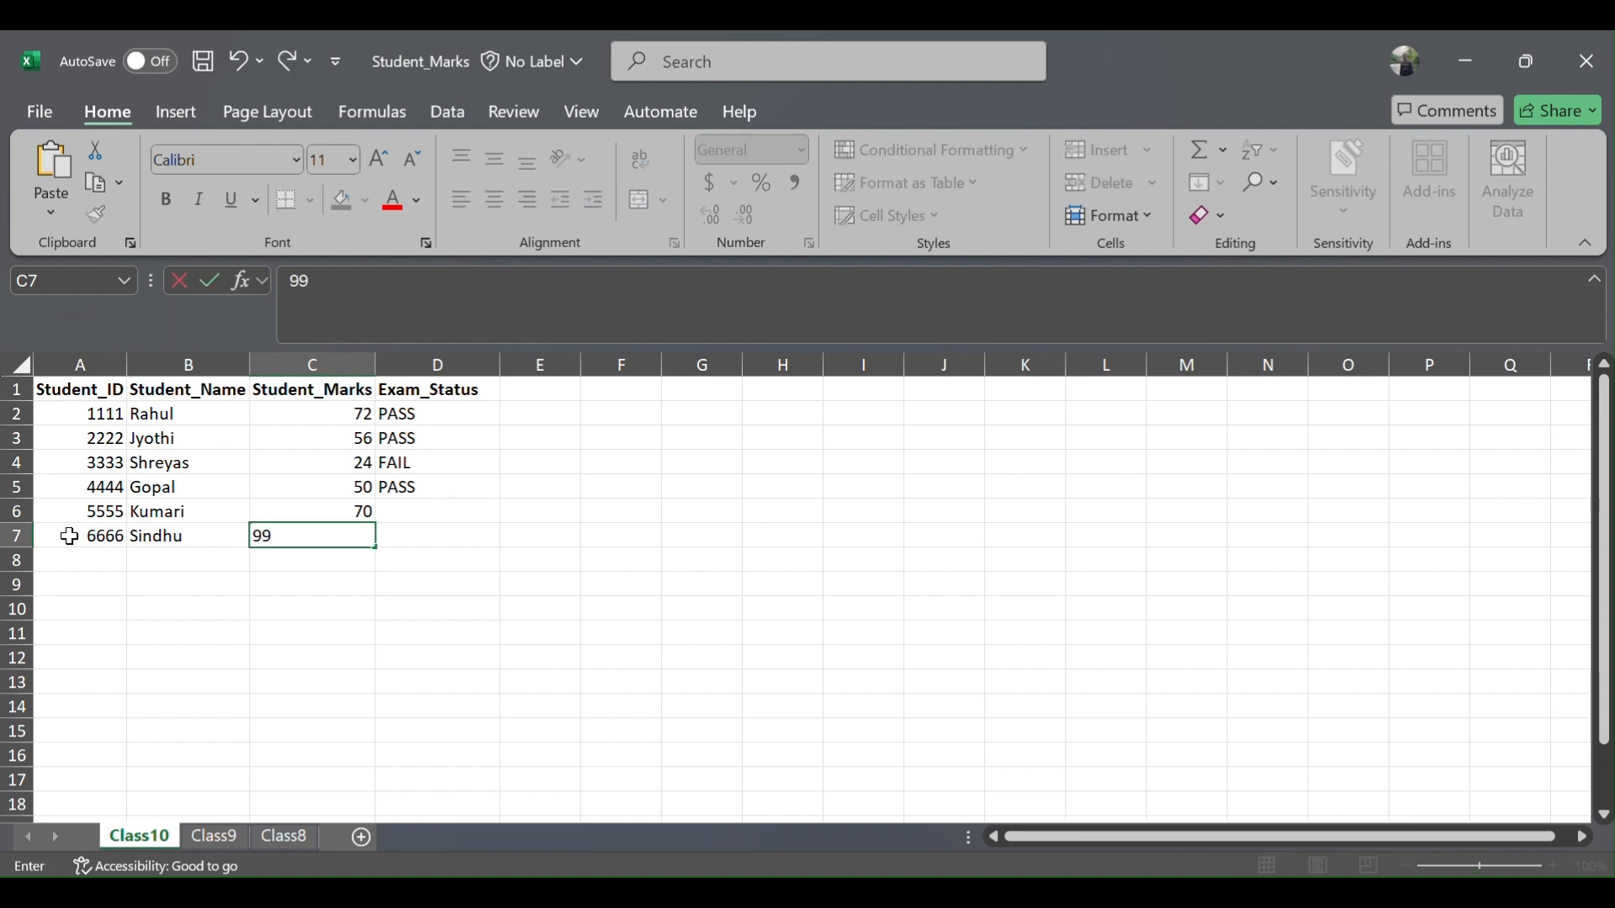
pyautogui.press('Tab')
# Step: Clear the Exam_Status entries in D2:D5, then save the workbook with cell A1 selected and close it
pyautogui.moveTo(408, 416); pyautogui.dragTo(426, 501)
pyautogui.press('Delete')
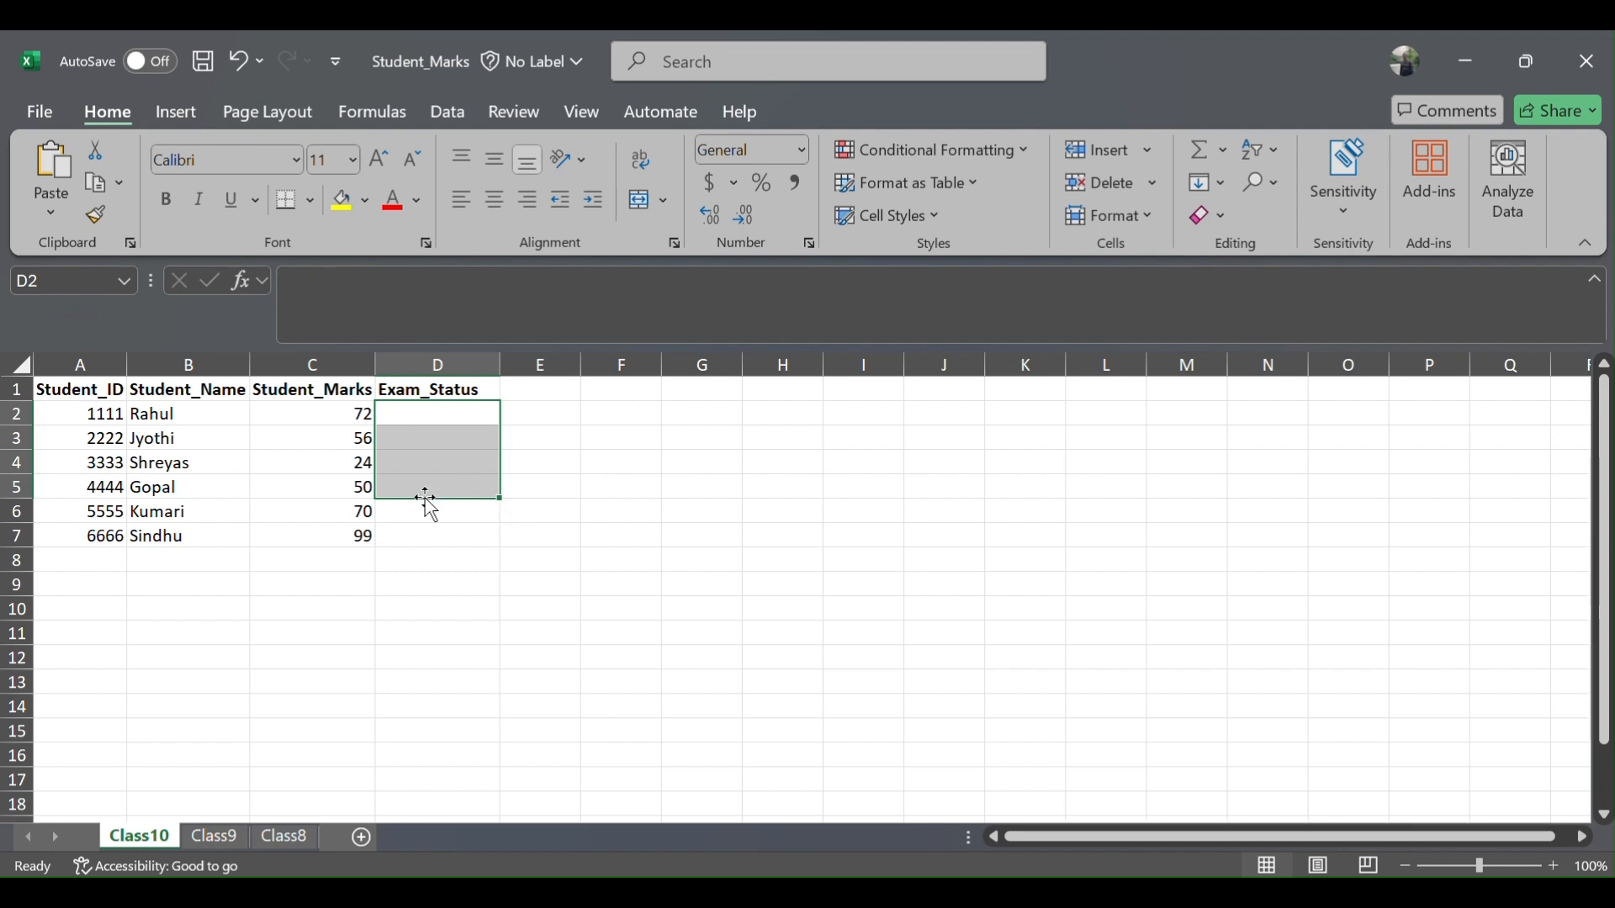
pyautogui.hotkey('ctrl', 'Home')
pyautogui.hotkey('ctrl', 's')
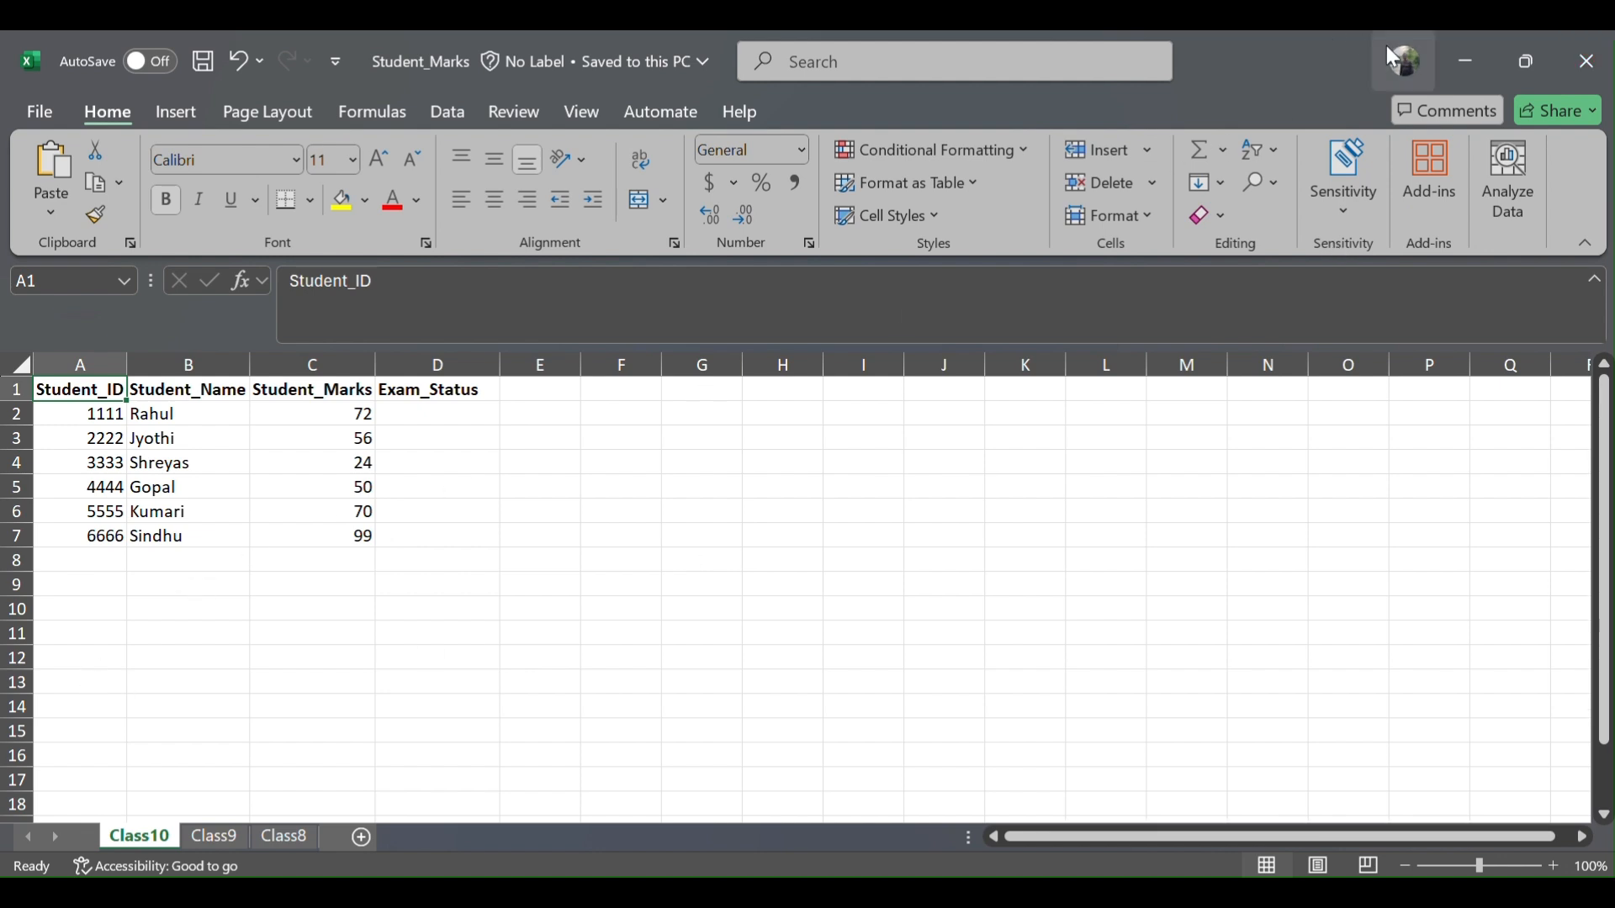
pyautogui.click(1589, 80)
# Step: Switch to Tosca Commander and run the "Excel Read Process Write data into Excel for Multiple Rows on its own" test case in ScratchBook
pyautogui.click(677, 894)
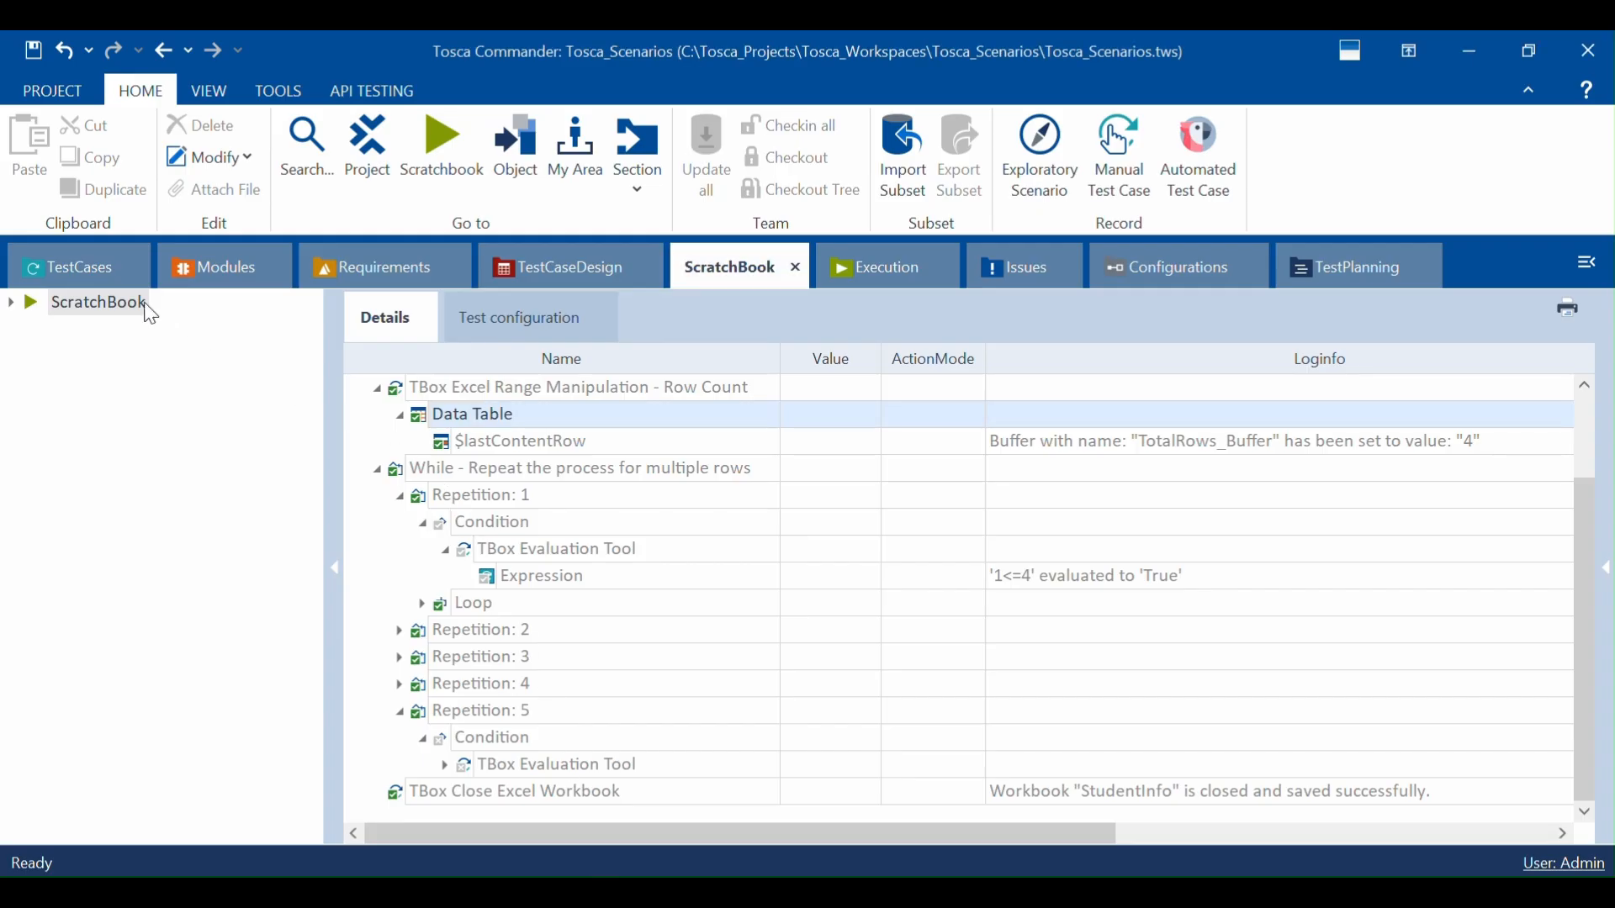
pyautogui.click(65, 268)
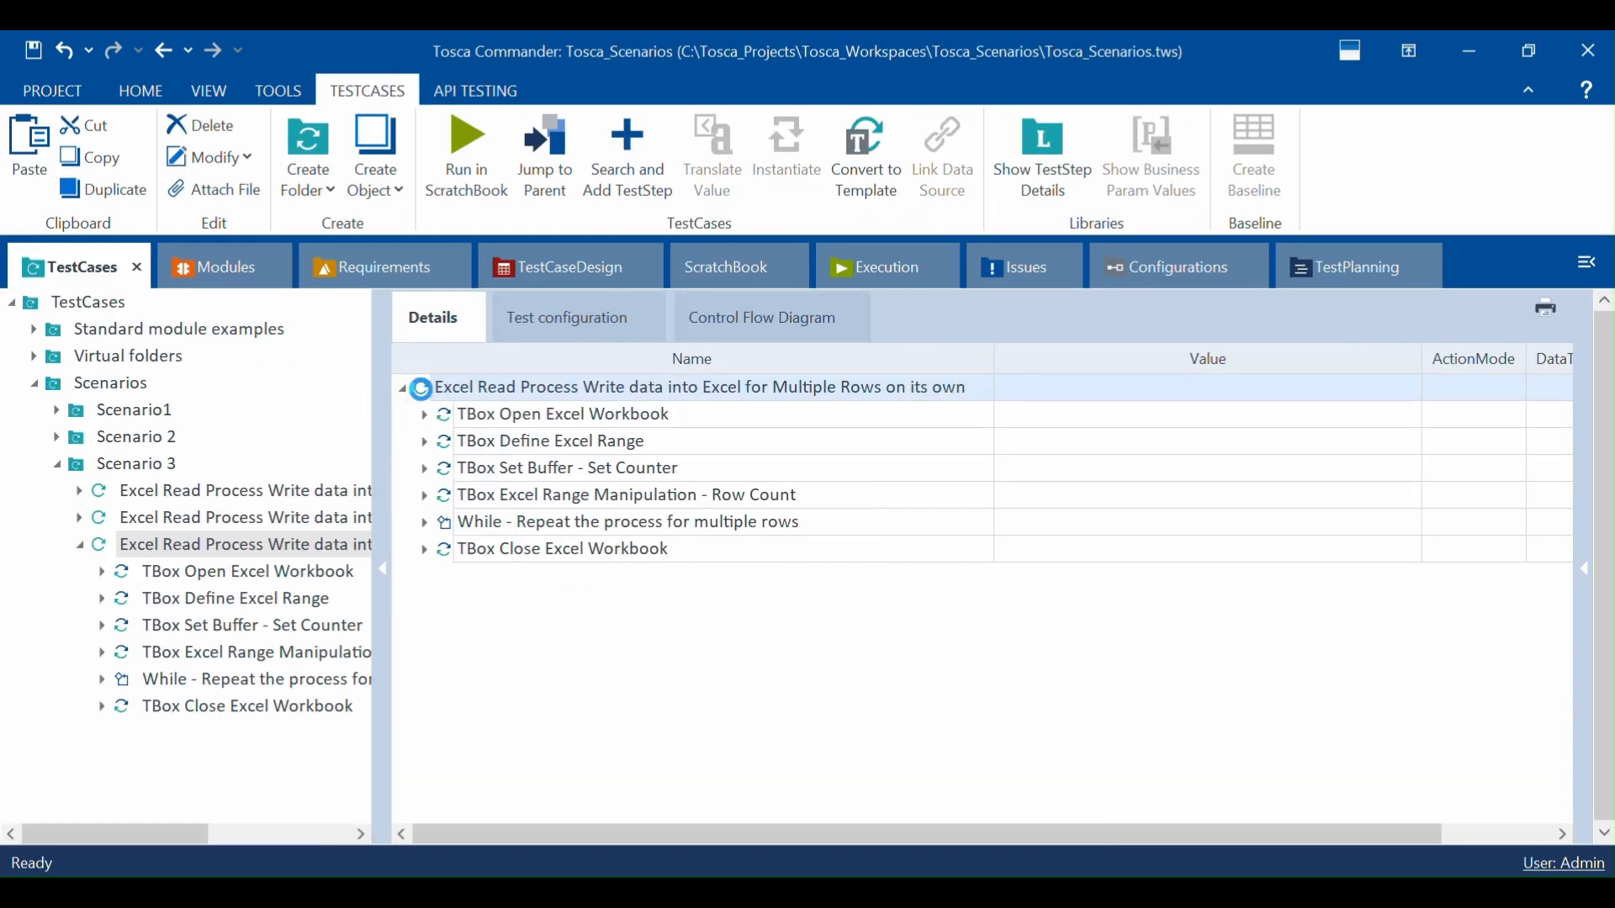
pyautogui.rightClick(425, 392)
pyautogui.click(525, 480)
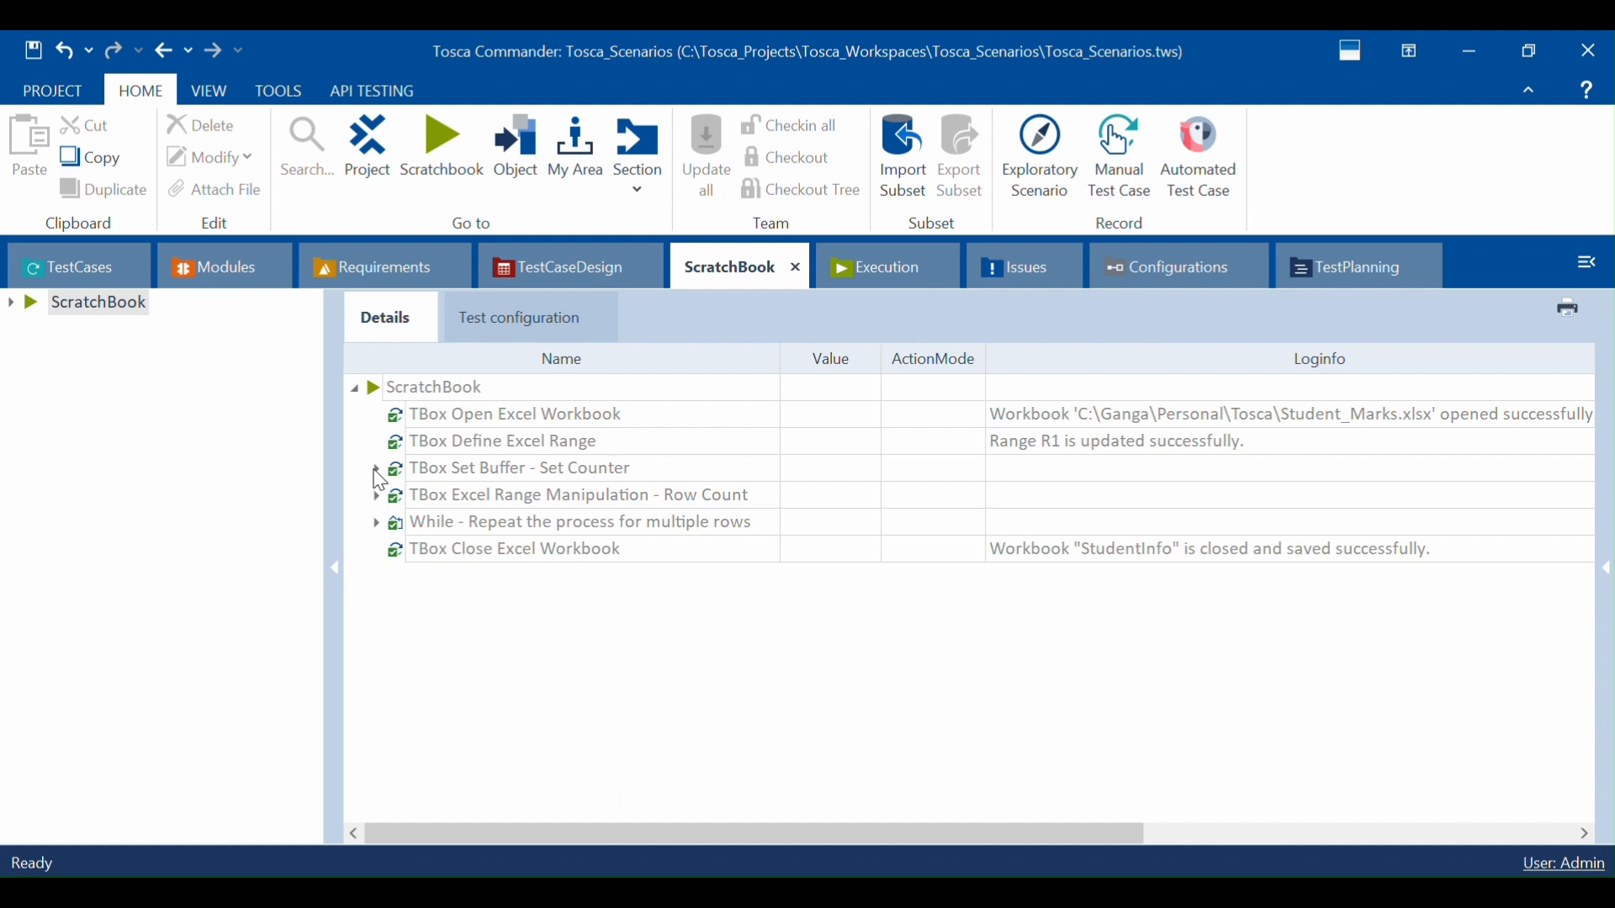
# Step: Examine the logged counter, the buffered total row count and the While loop's repetitions in the ScratchBook results
pyautogui.click(377, 468)
pyautogui.click(377, 521)
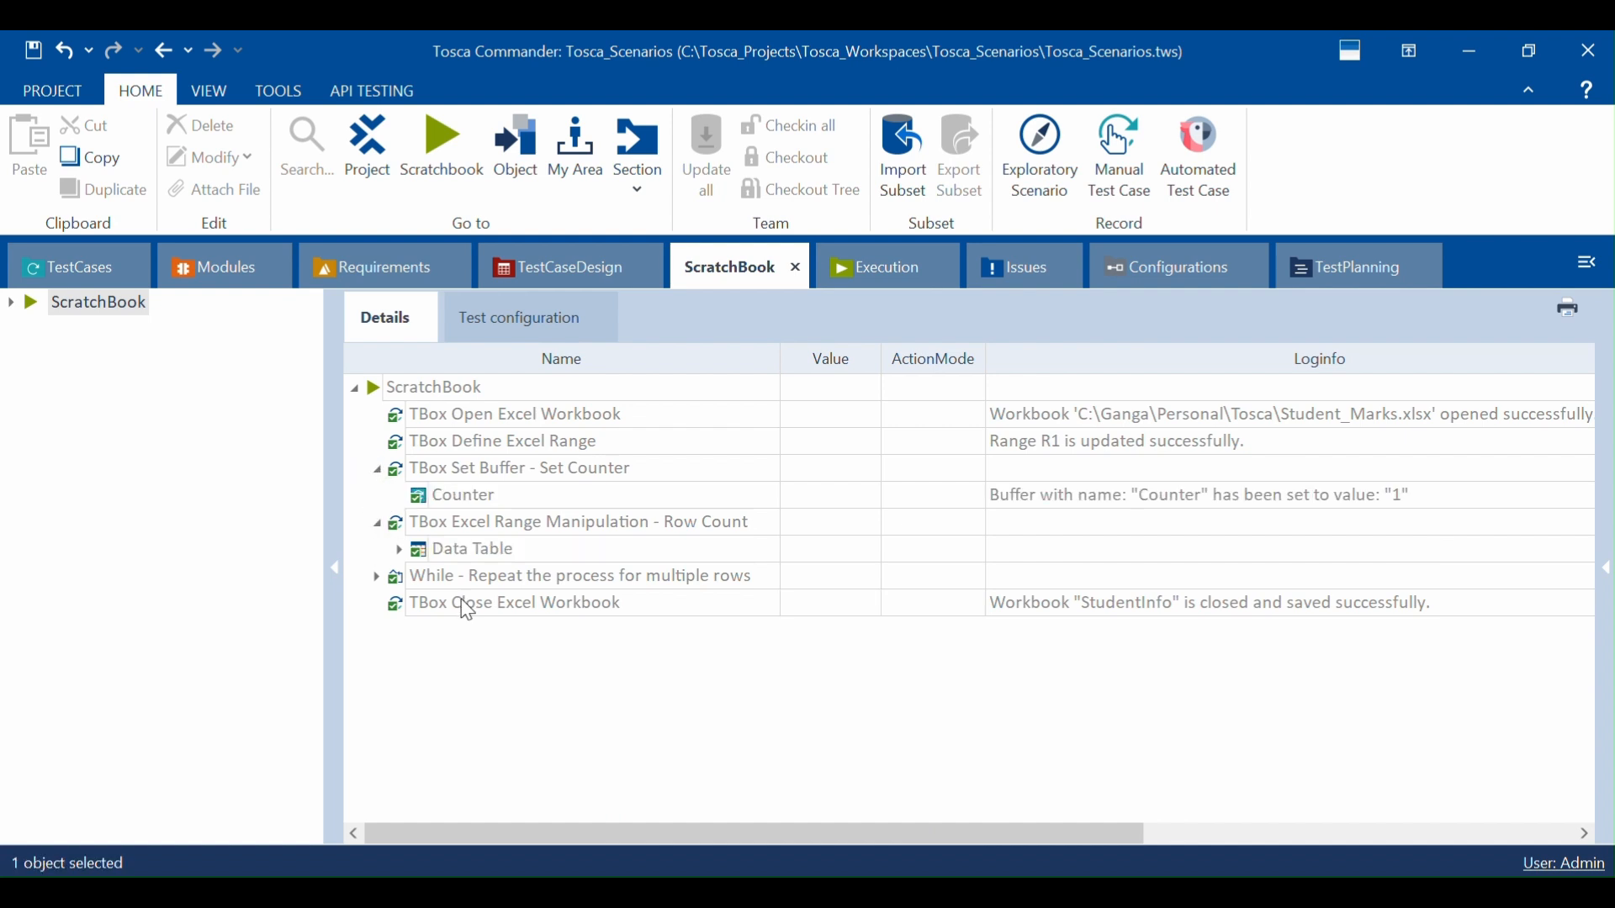
pyautogui.click(402, 549)
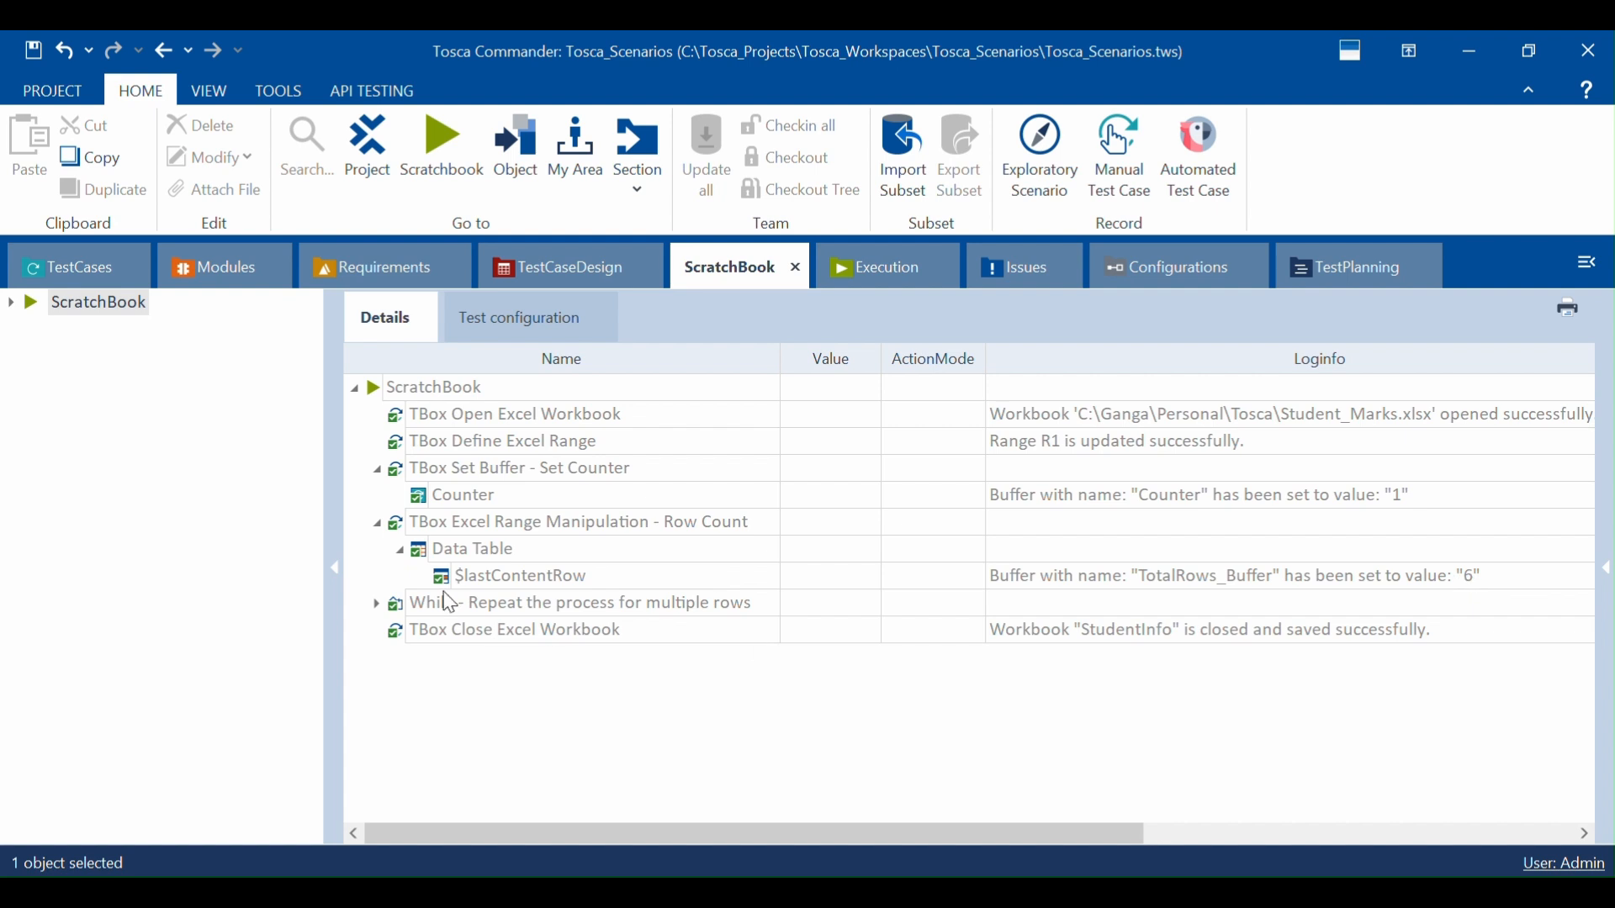
pyautogui.click(378, 603)
pyautogui.scroll(-1, 474, 657)
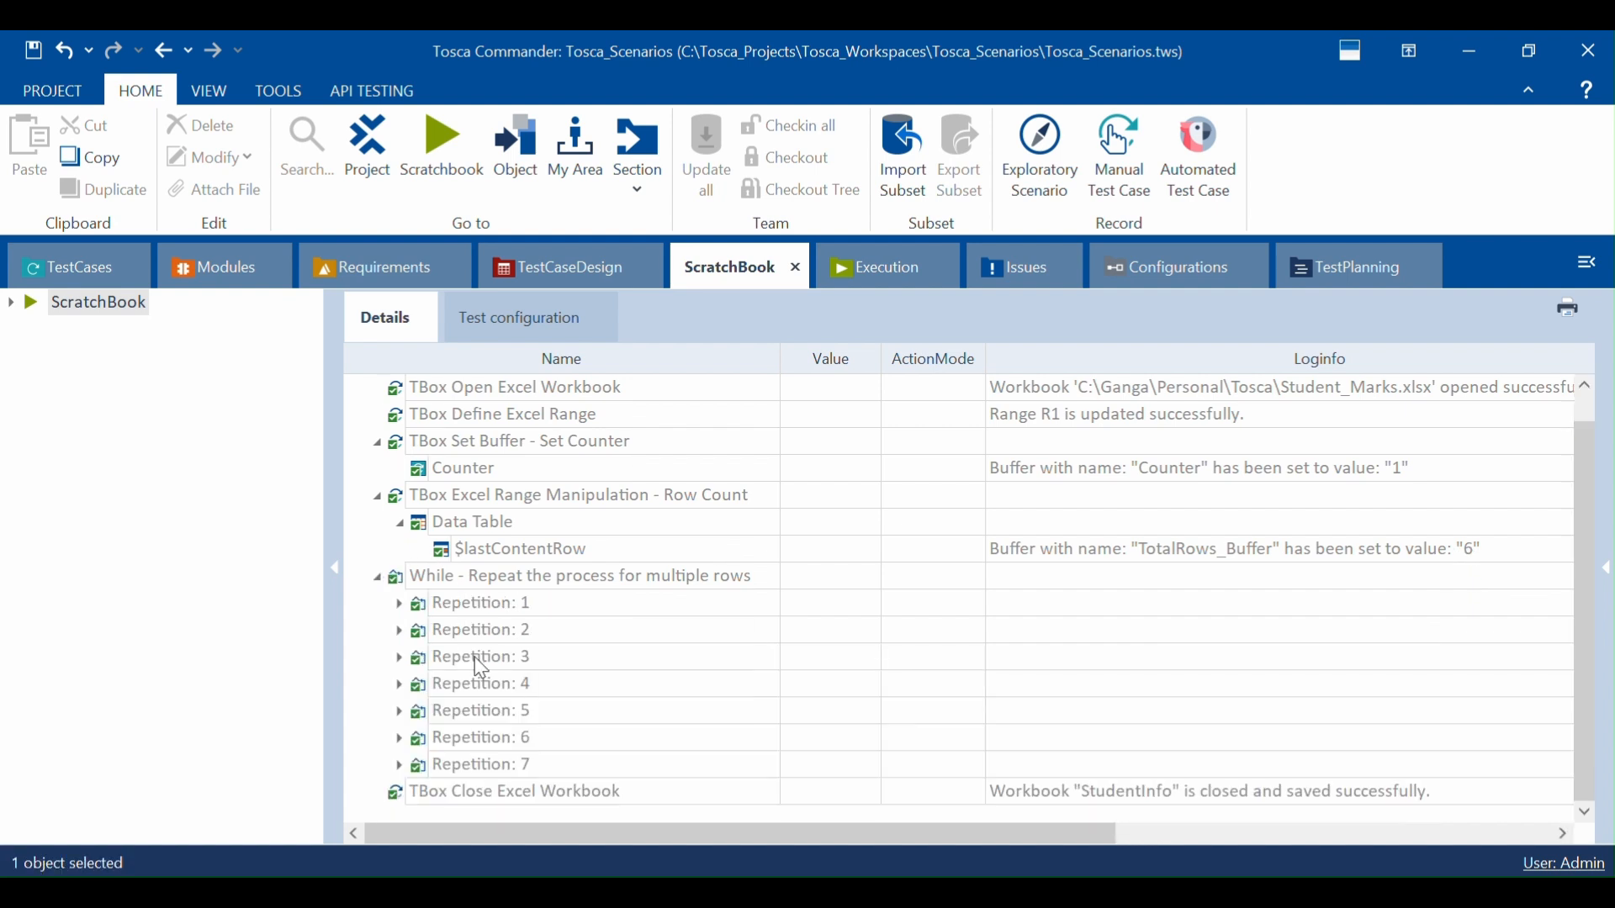
# Step: Check the Exam_Status column of the Student_Marks workbook in Excel, then return to the test case in Tosca Commander
pyautogui.click(442, 893)
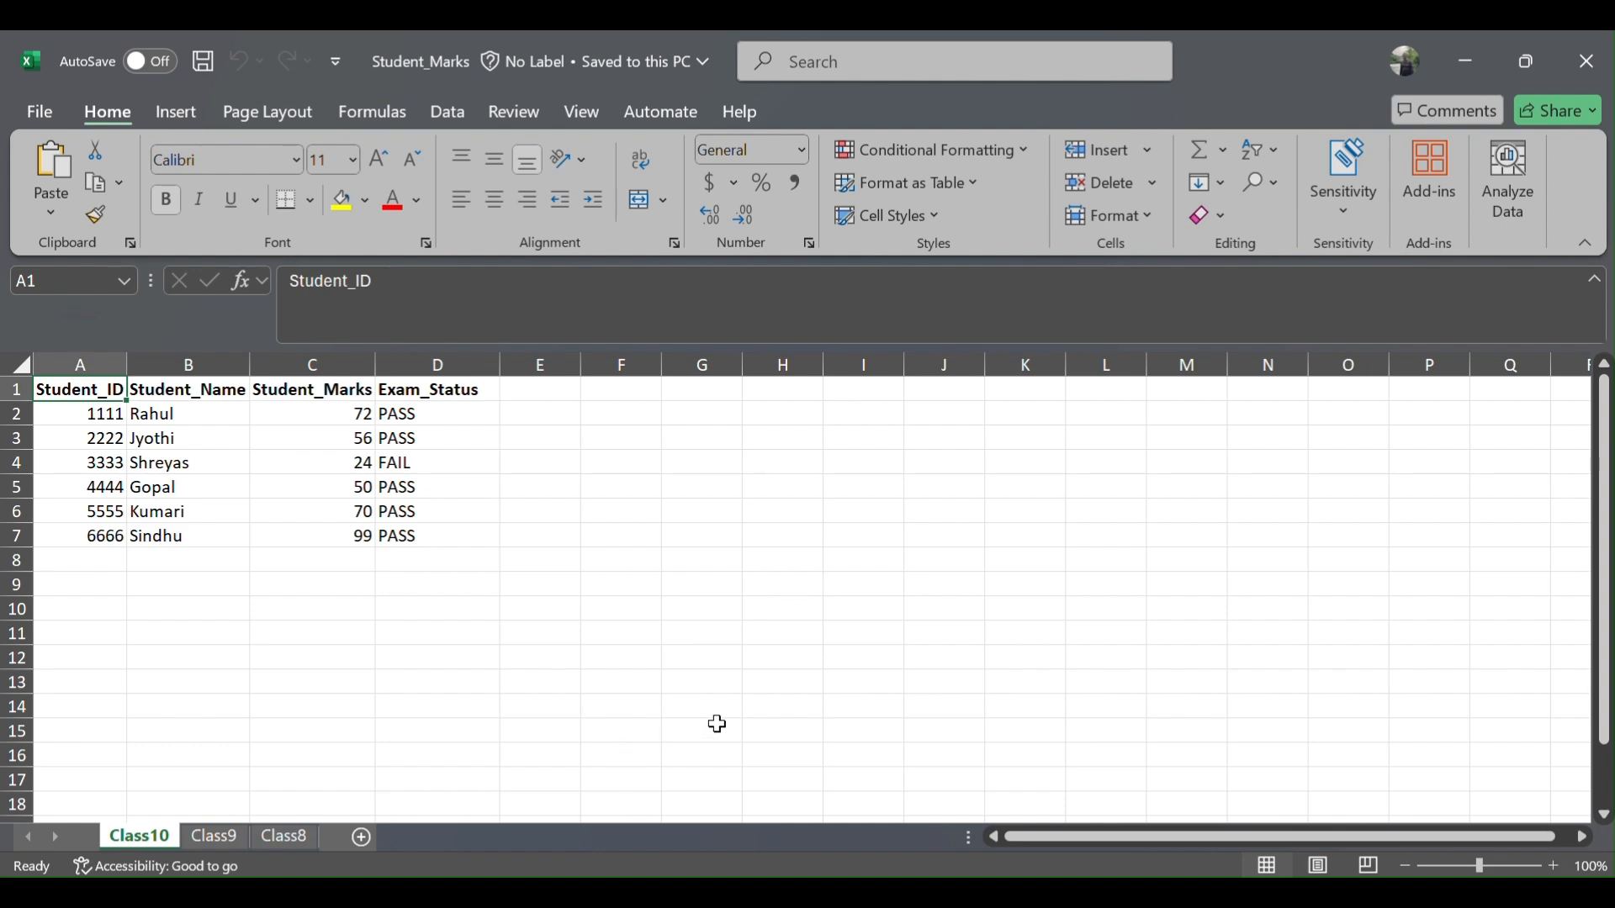
pyautogui.moveTo(614, 858)
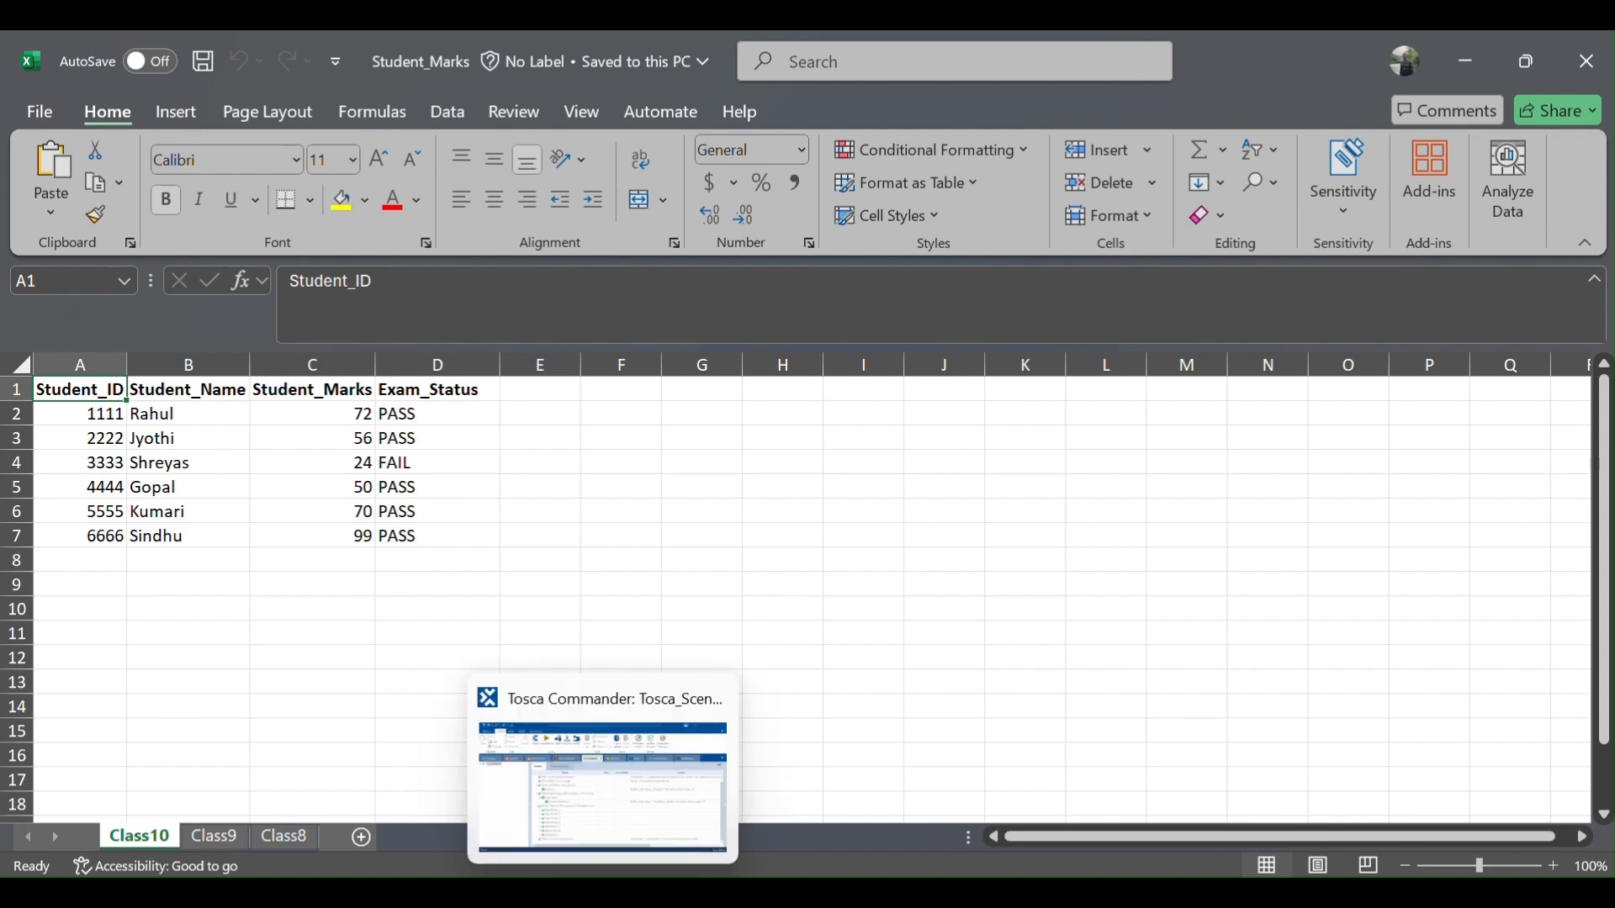
pyautogui.click(602, 741)
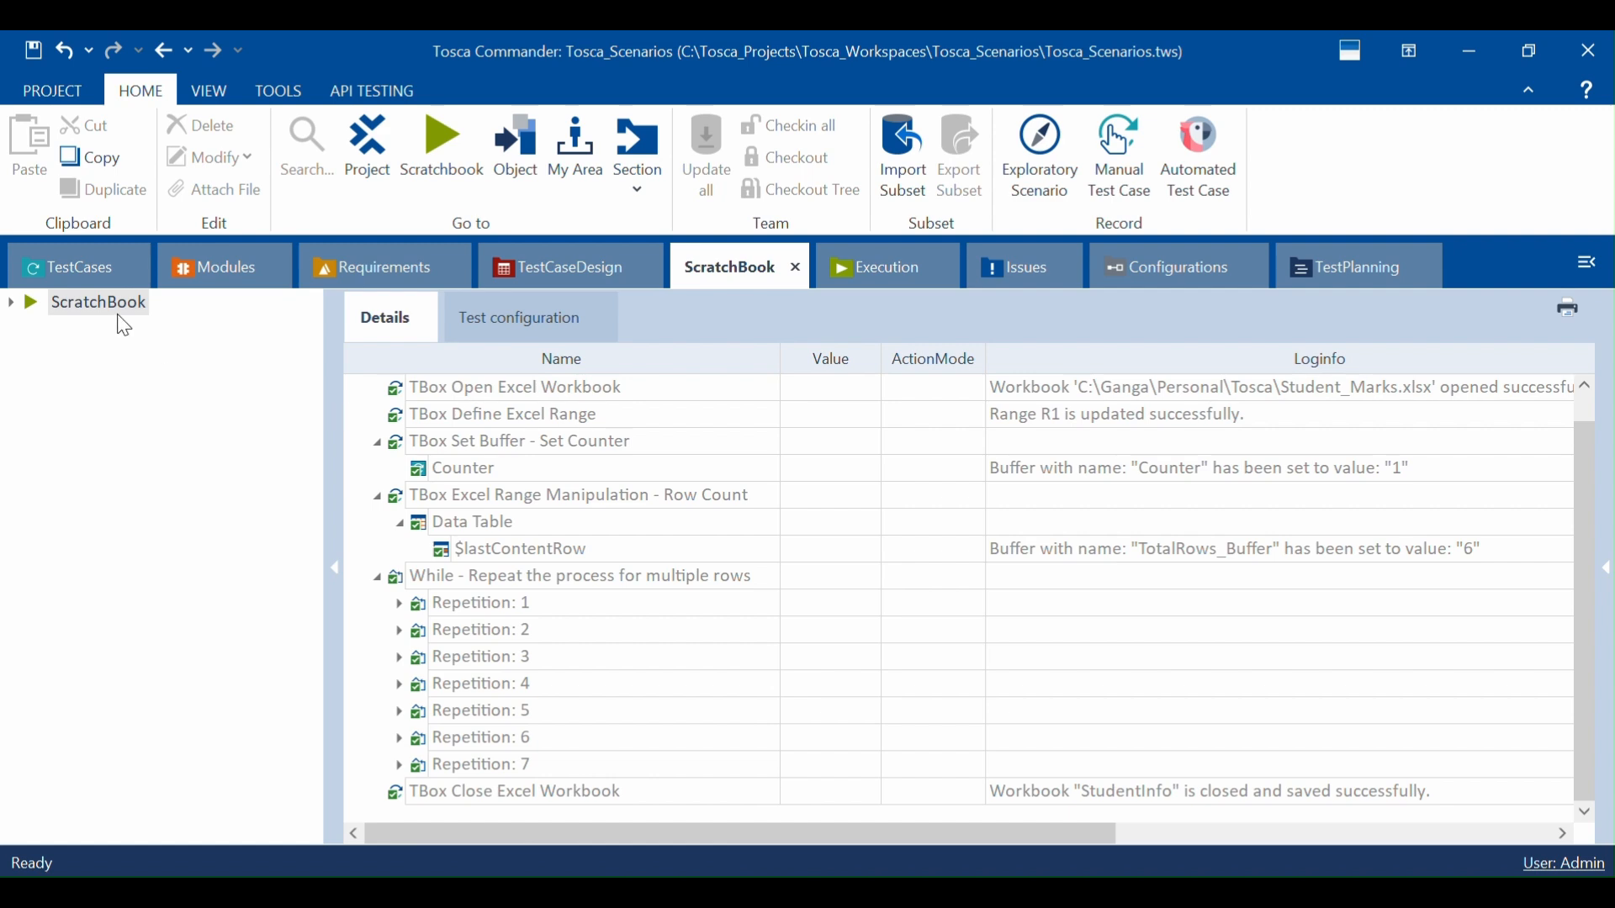
pyautogui.click(54, 269)
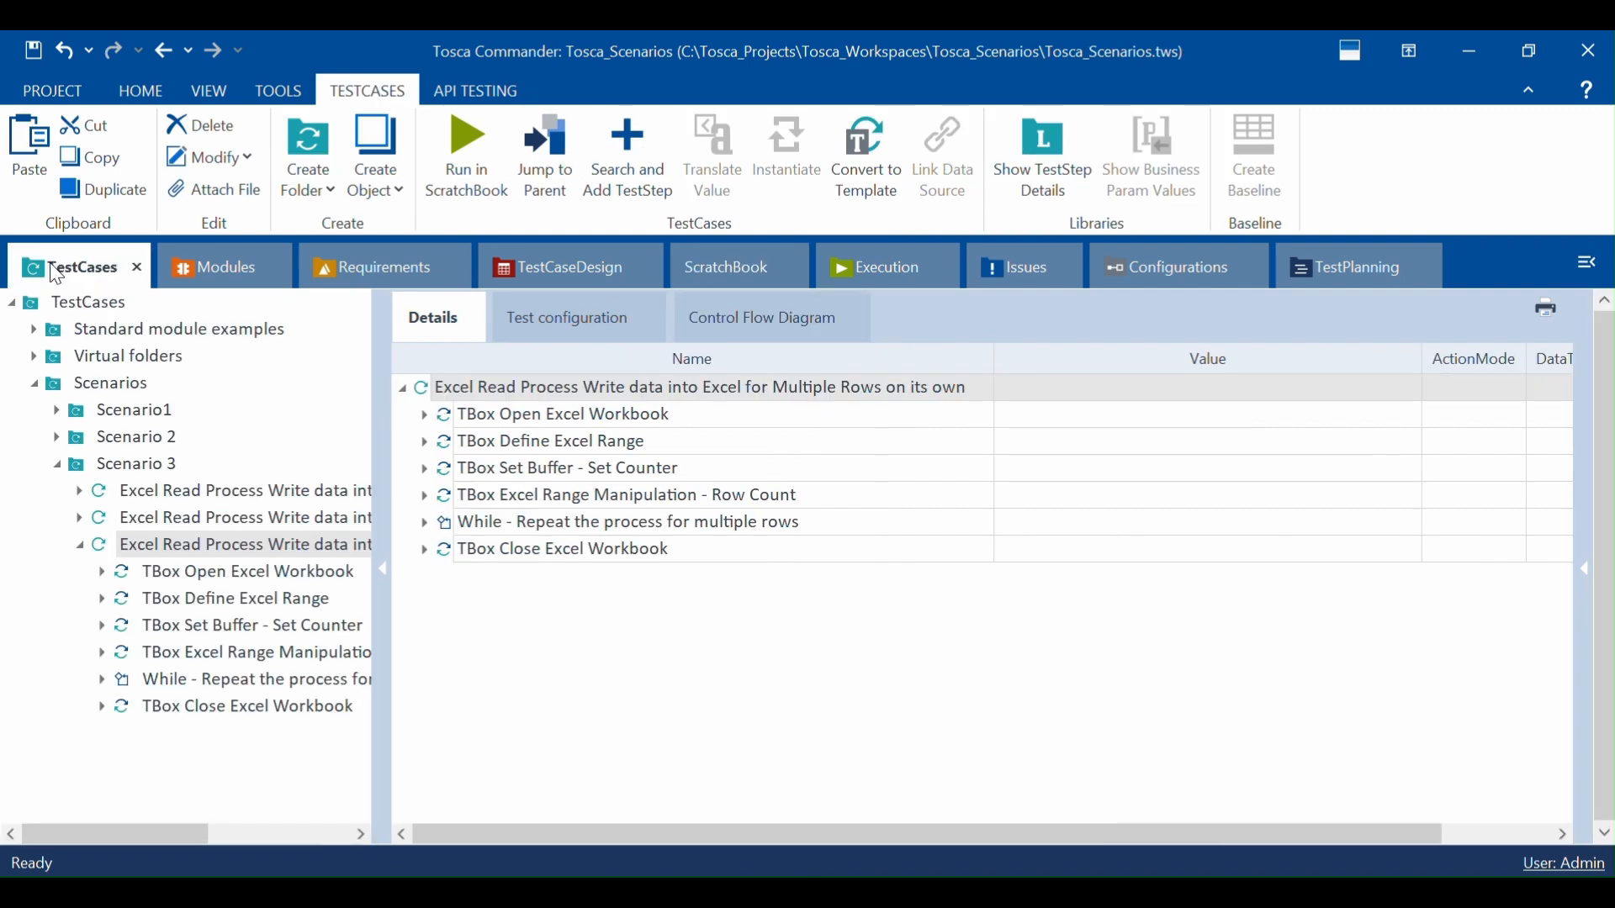
# Step: Examine the Row Count step's $lastContentRow buffering and the range in TBox Define Excel Range, then collapse both and widen the test case tree
pyautogui.click(426, 496)
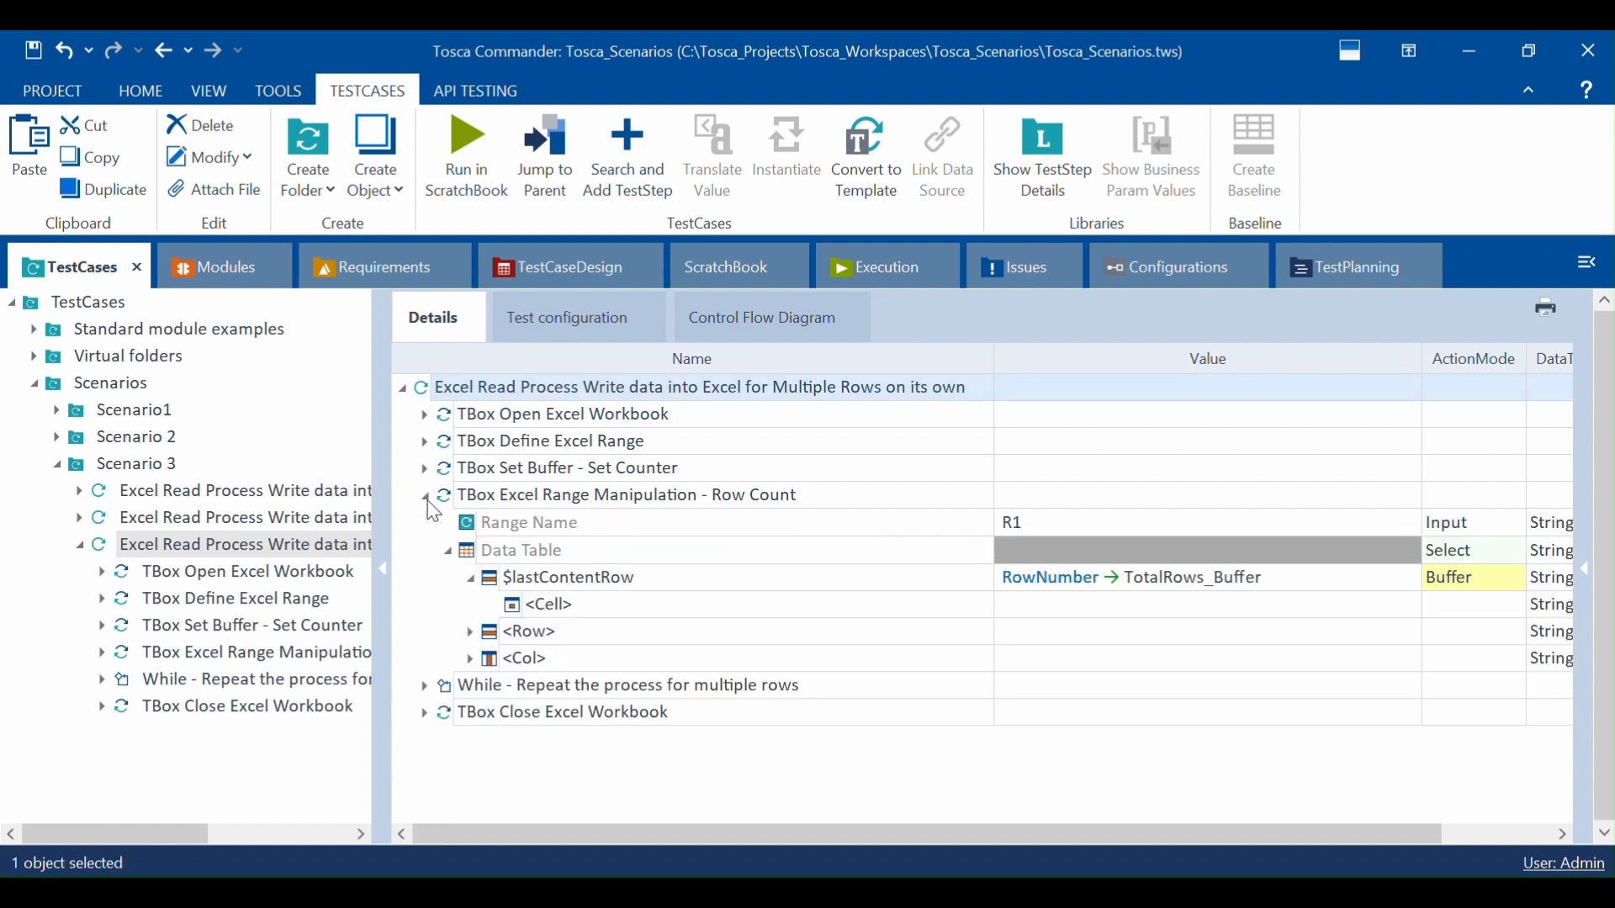
pyautogui.click(817, 495)
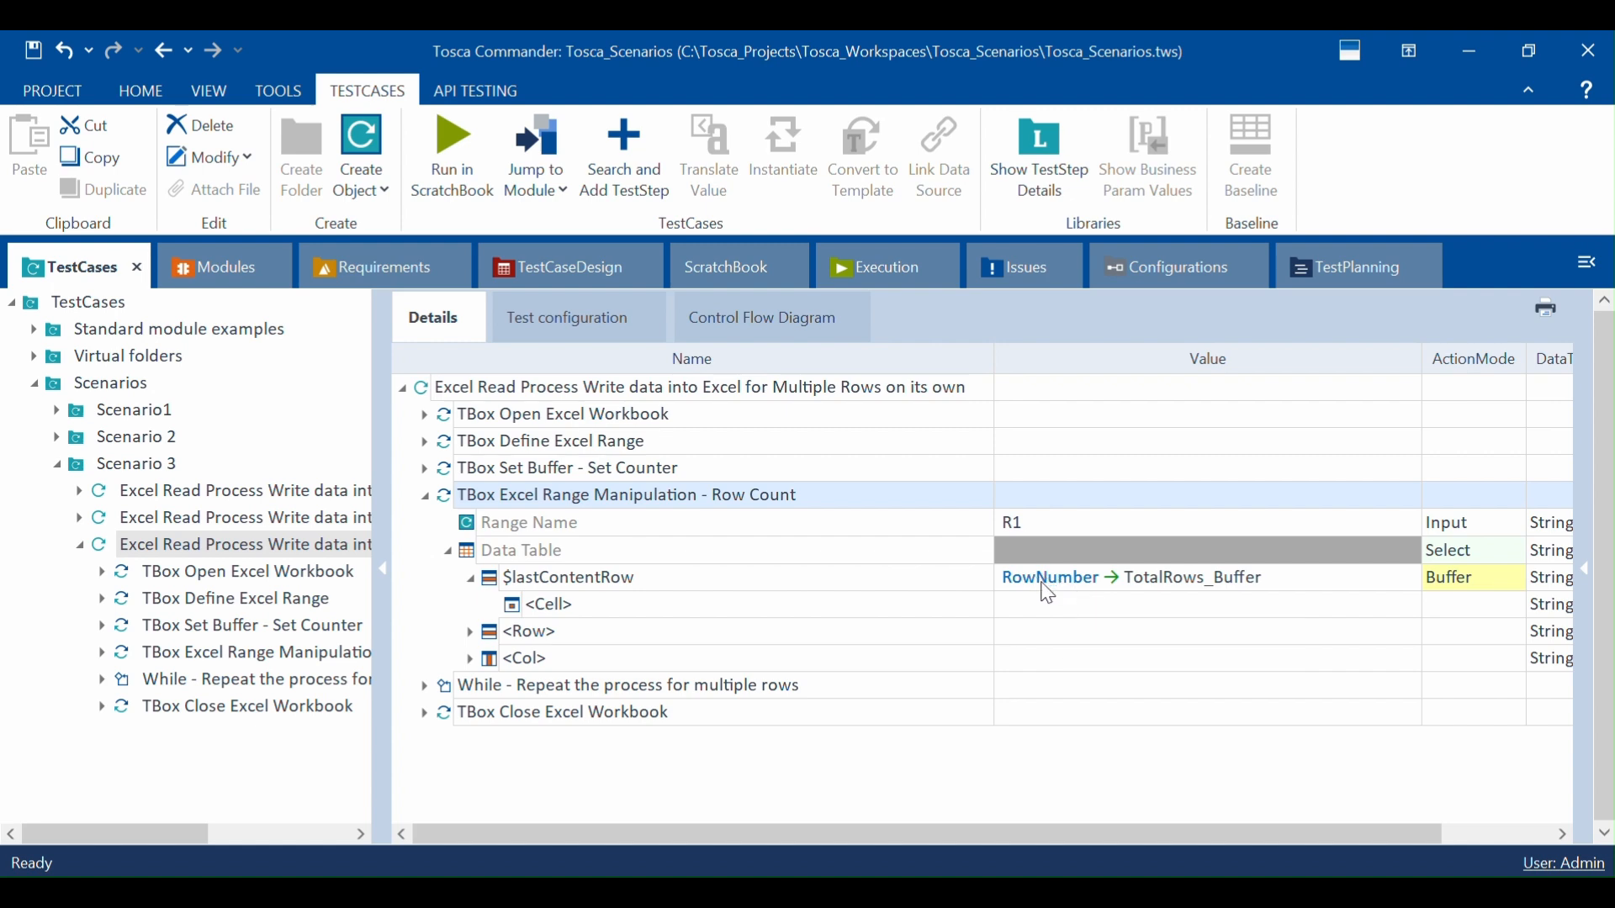
pyautogui.click(423, 440)
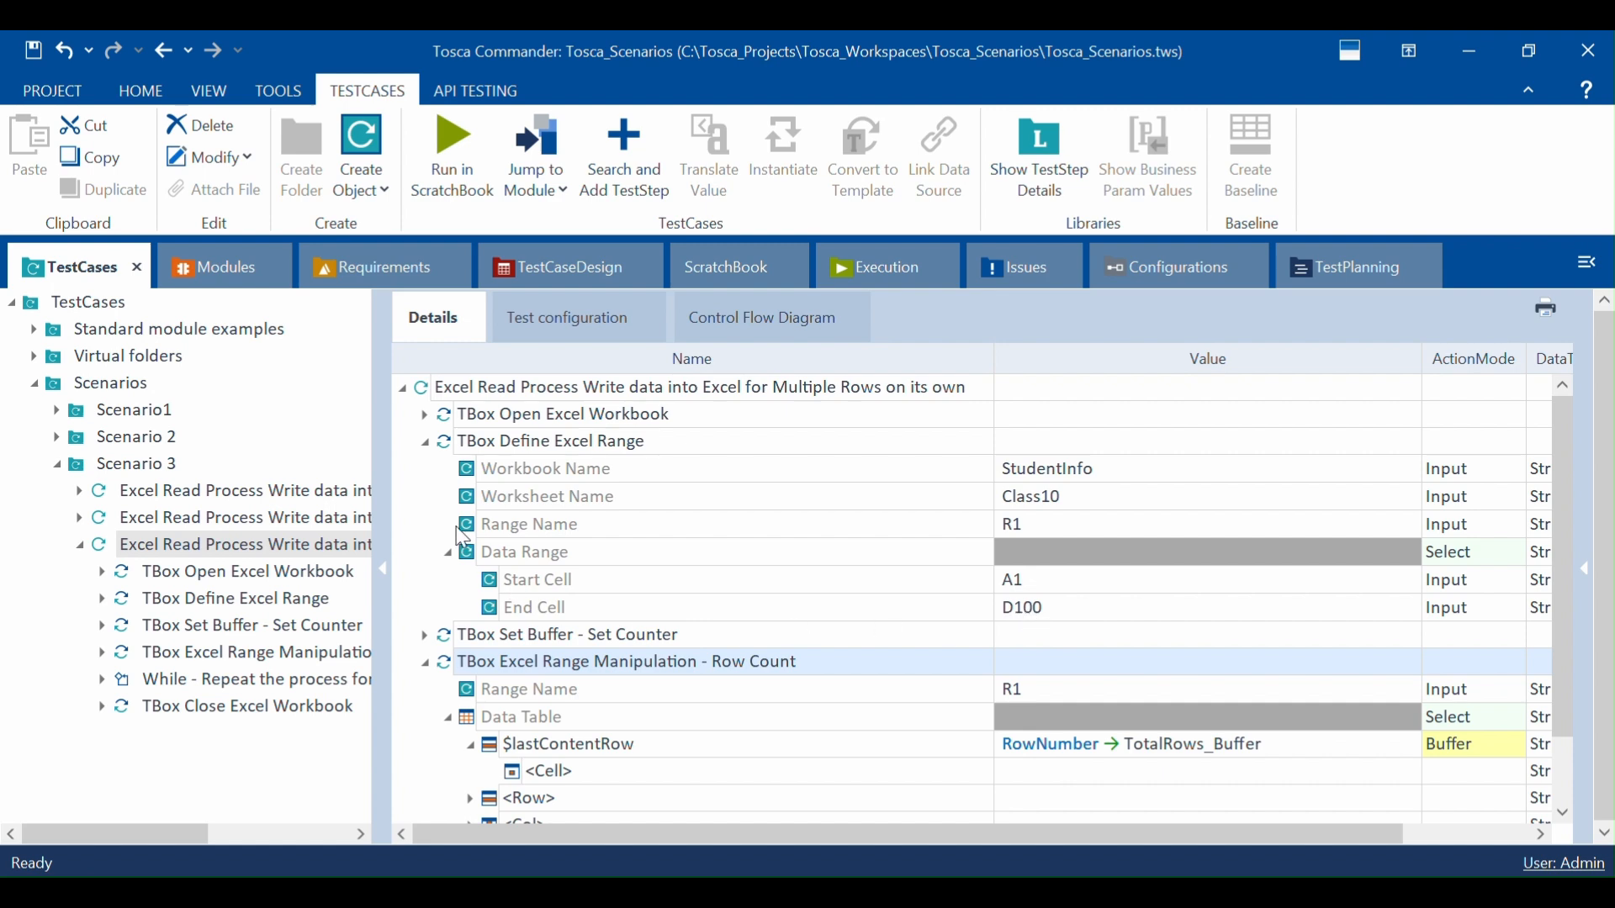
pyautogui.click(427, 444)
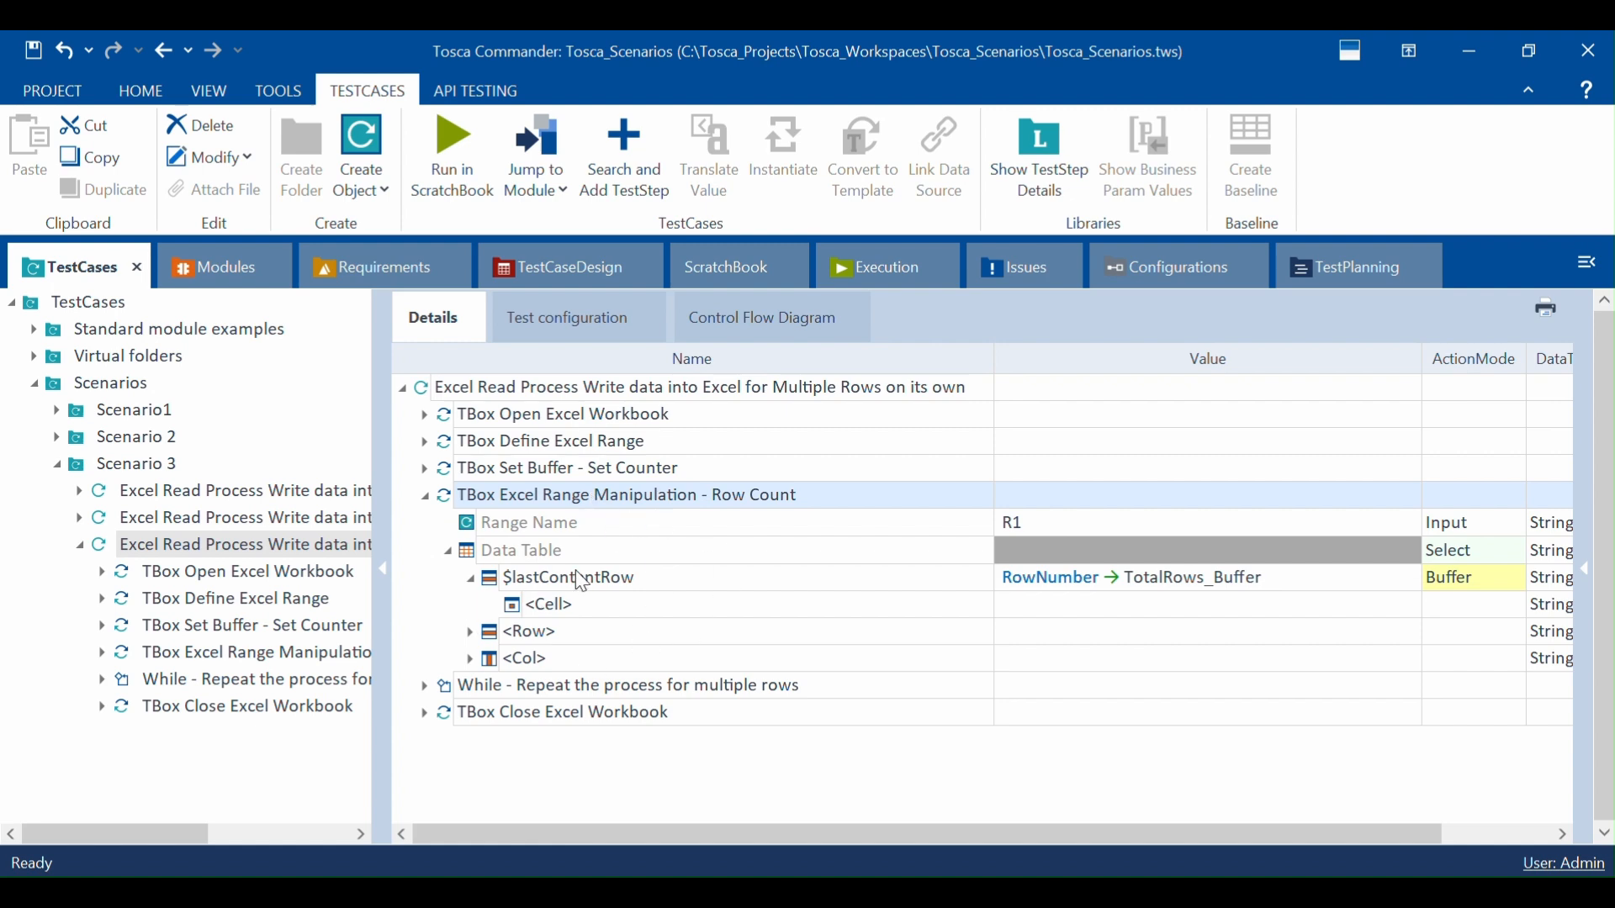
pyautogui.moveTo(582, 582)
pyautogui.click(424, 497)
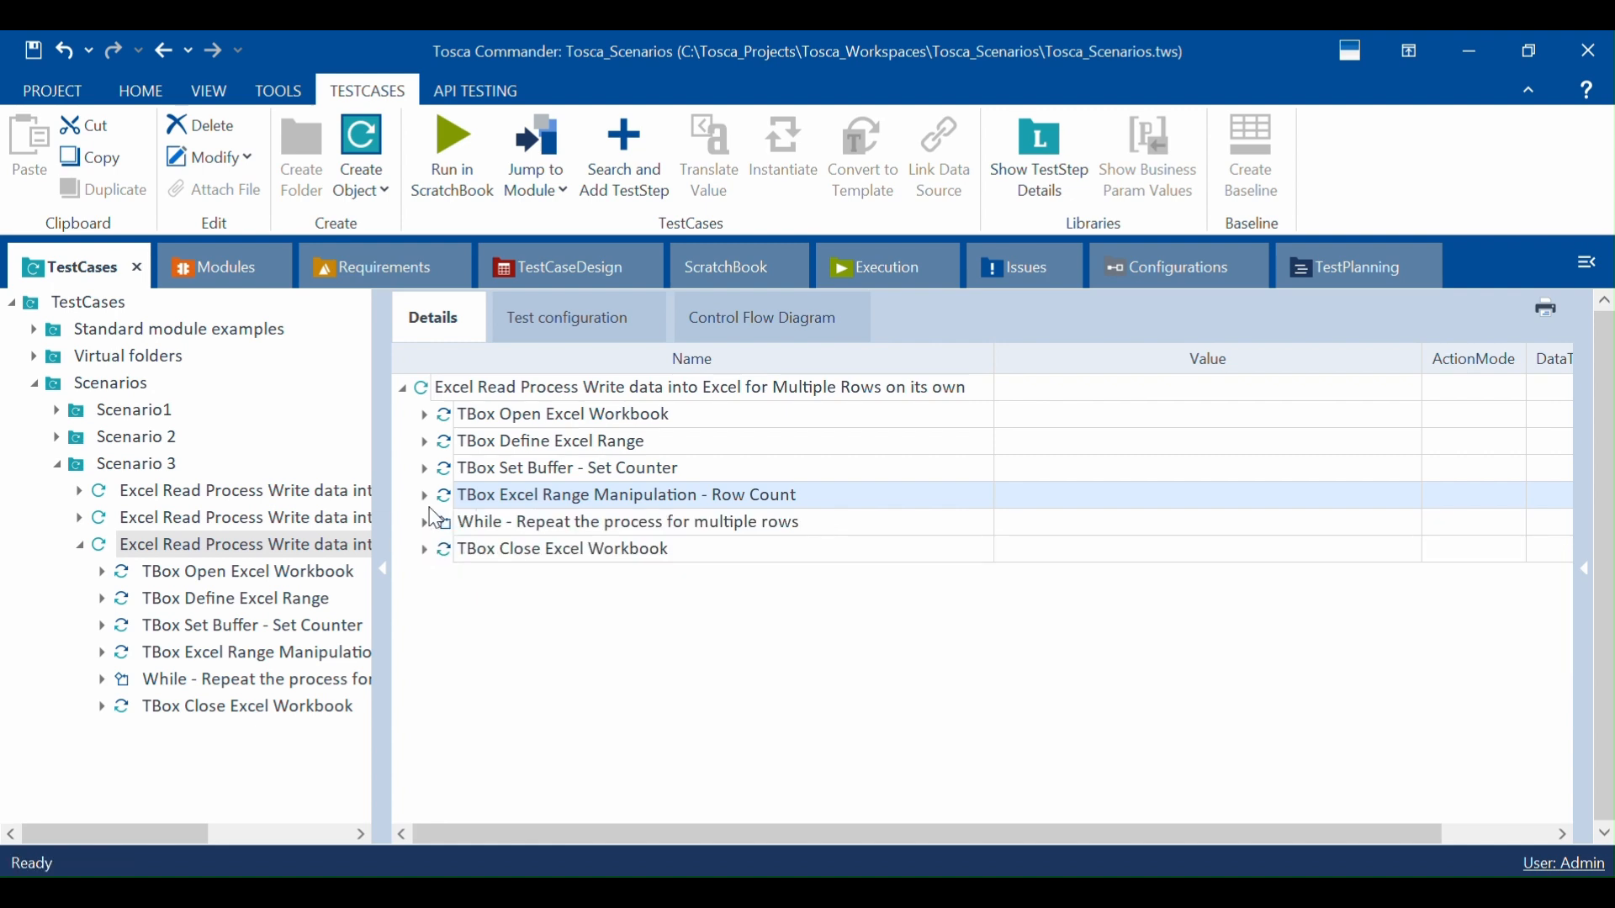
pyautogui.click(570, 652)
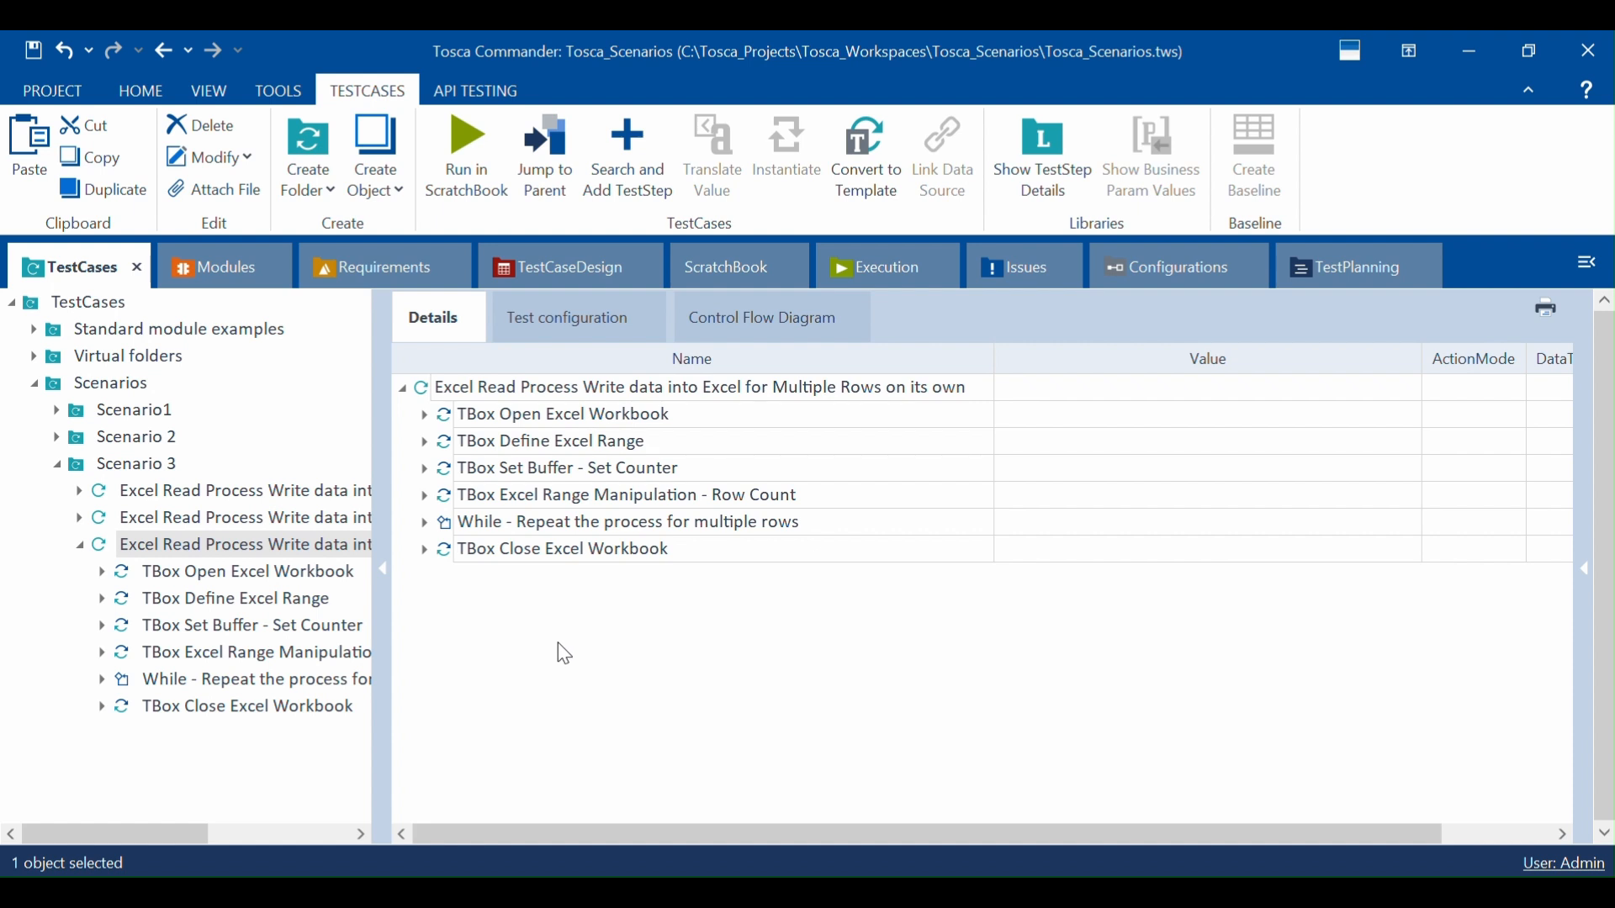
pyautogui.moveTo(382, 633); pyautogui.dragTo(487, 648)
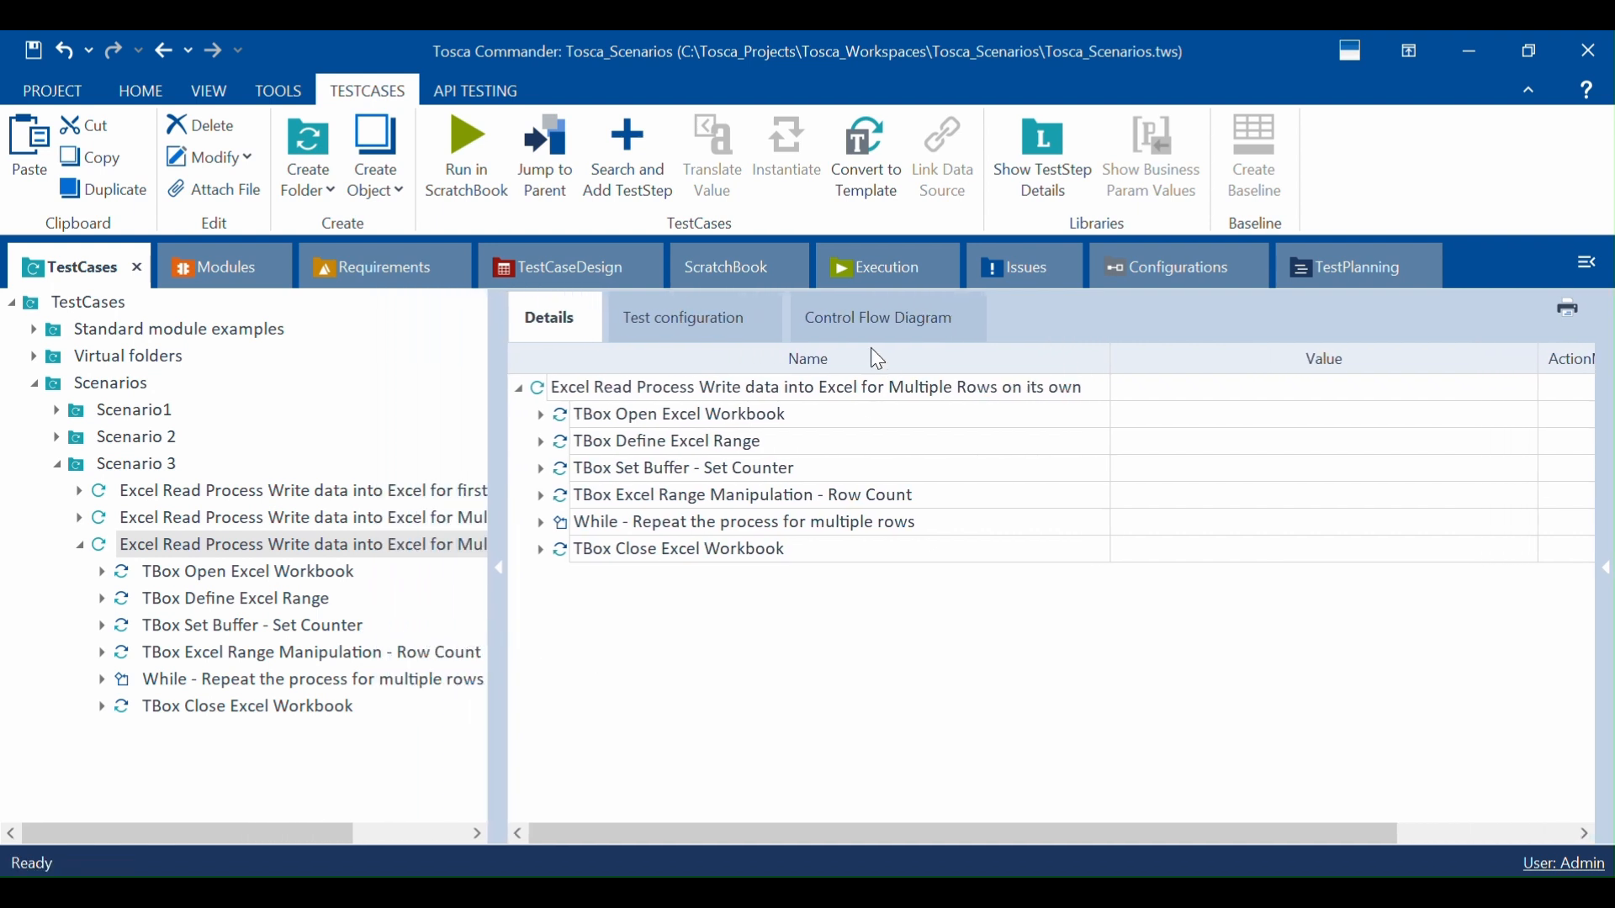